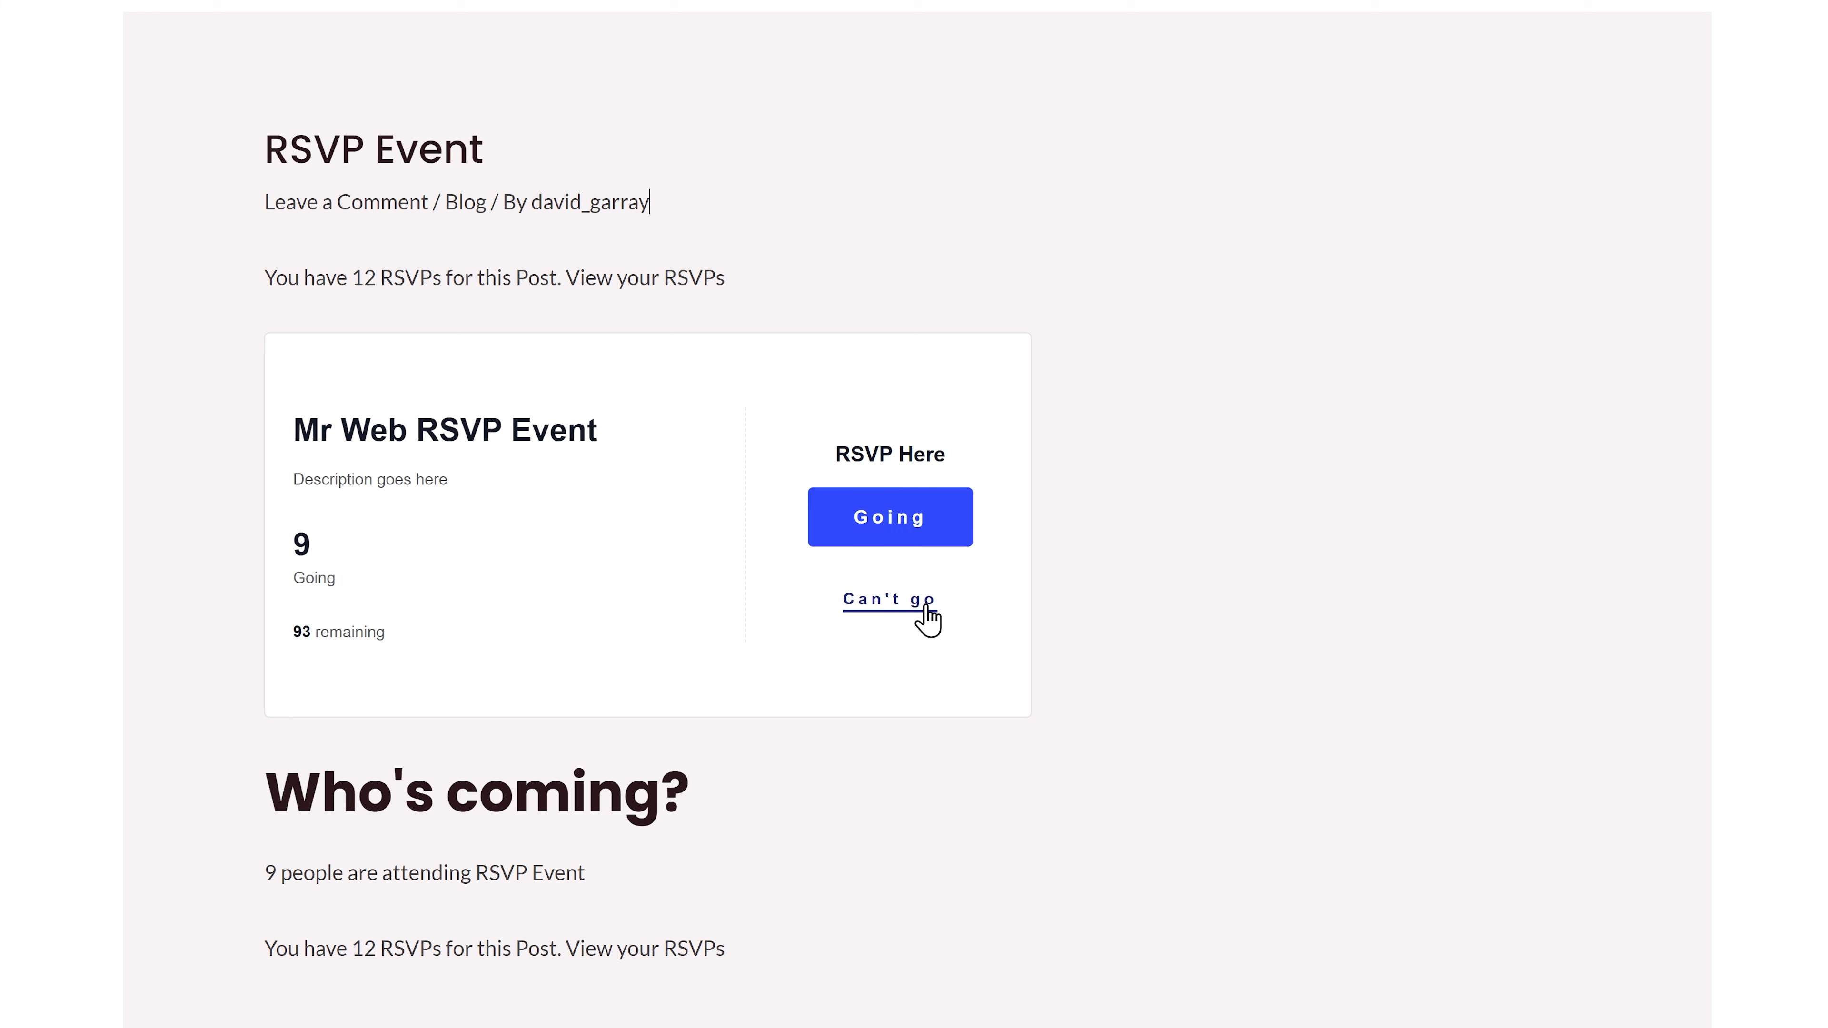
Step: RSVP as going to the RSVP Event and check in attendees #1884 and #1885
{"action": "left_click", "coordinate": [922, 531]}
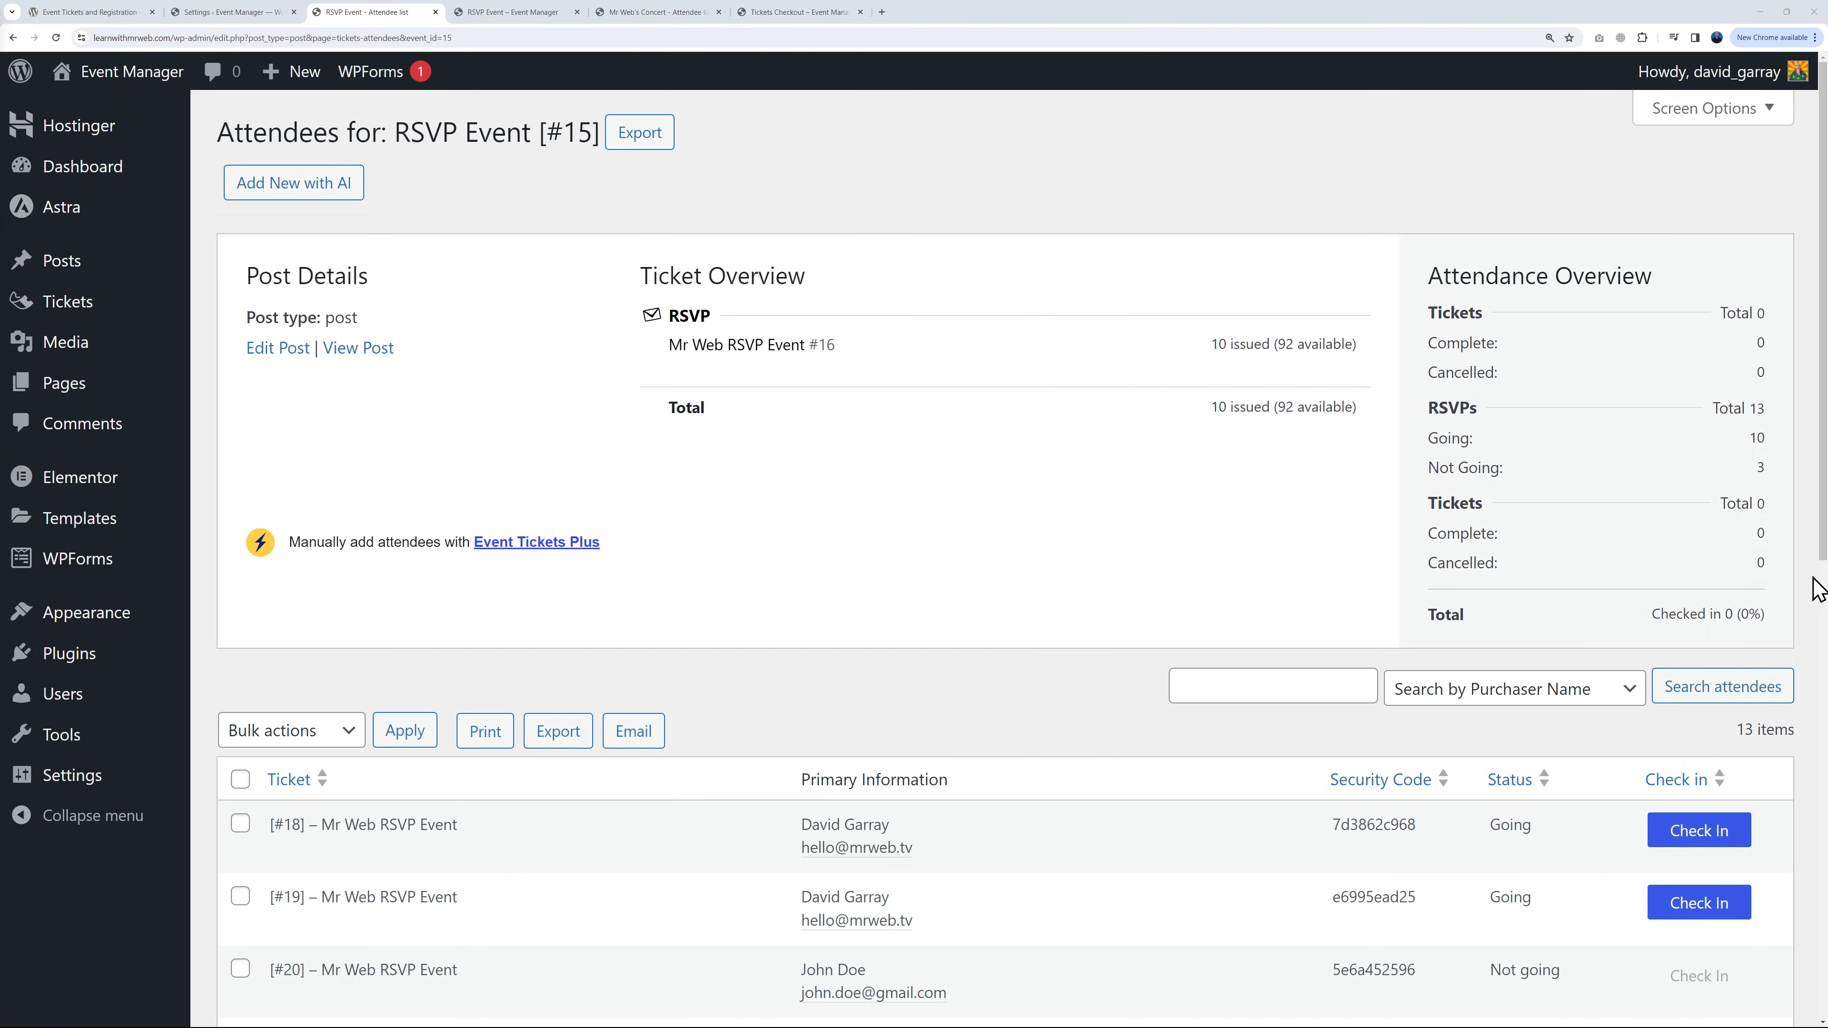
{"action": "scroll", "coordinate": [1817, 587], "scroll_direction": "down", "scroll_amount": 8}
{"action": "left_click", "coordinate": [1726, 554]}
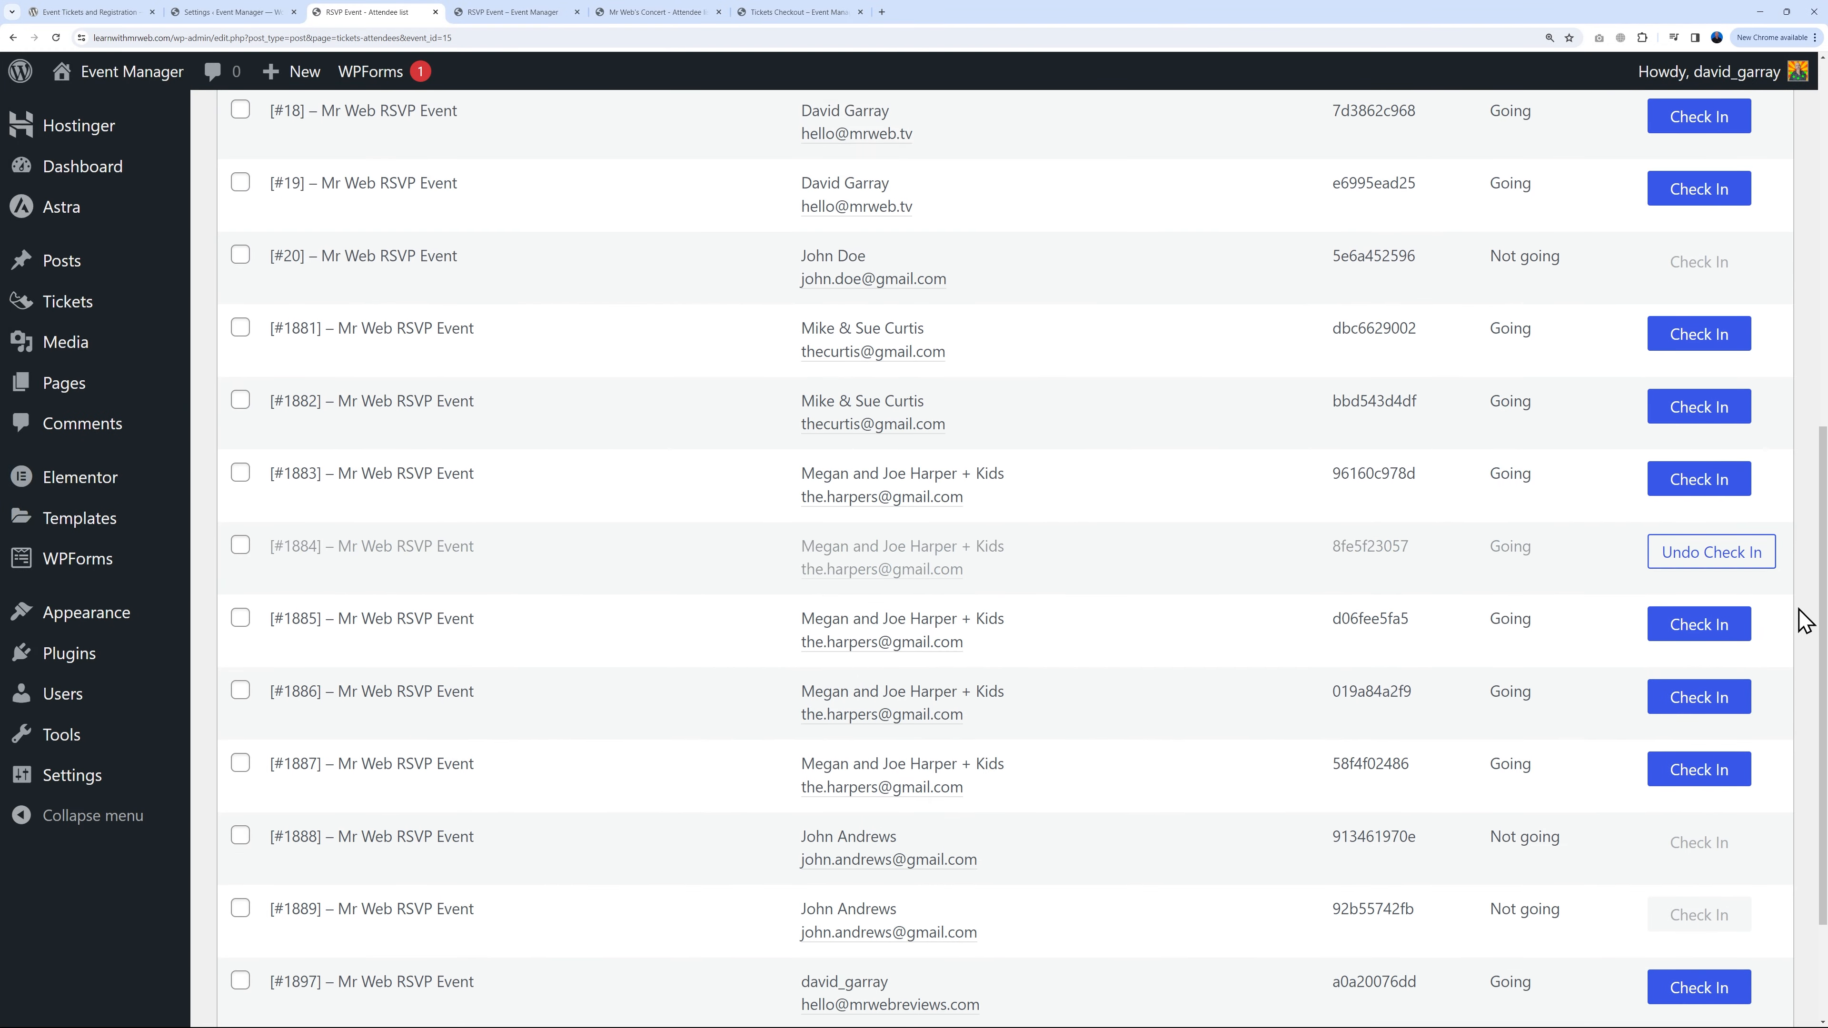
{"action": "left_click", "coordinate": [1700, 624]}
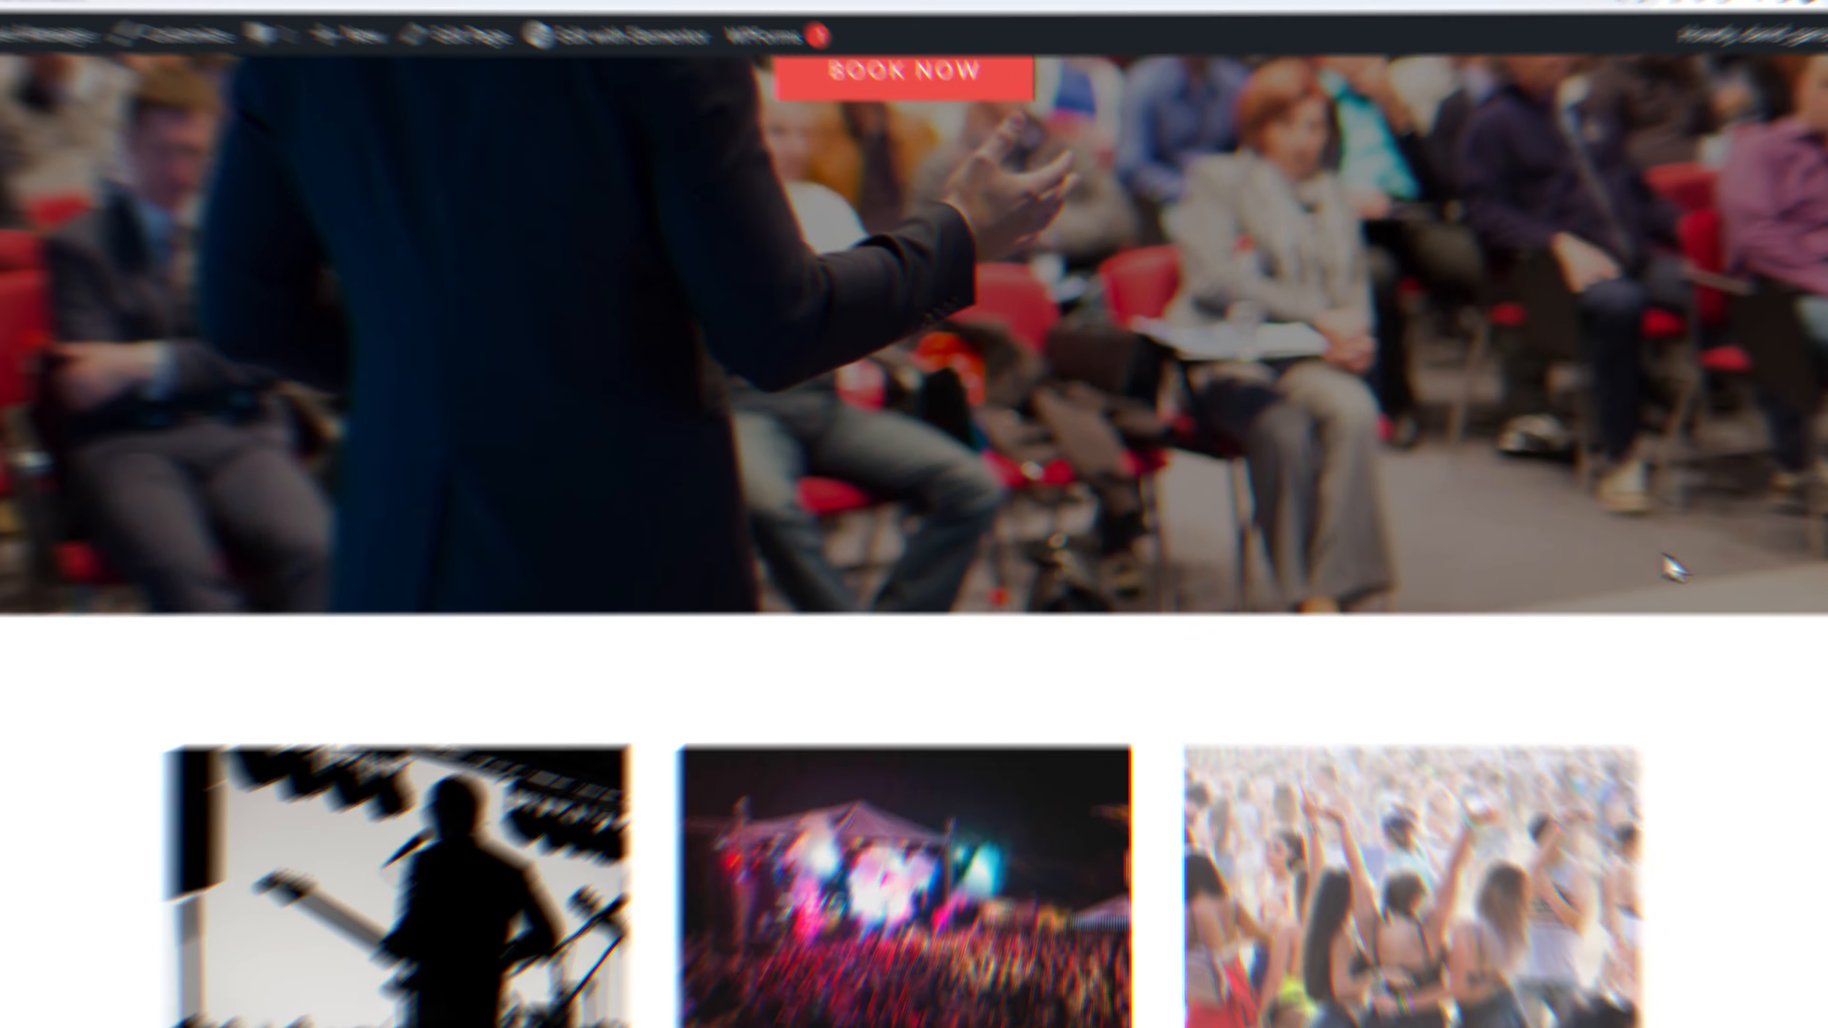
Step: Request 2 tickets for Mr Web's Concert in the Singers category, totalling €198.00
{"action": "scroll", "coordinate": [1592, 543], "scroll_direction": "down", "scroll_amount": 5}
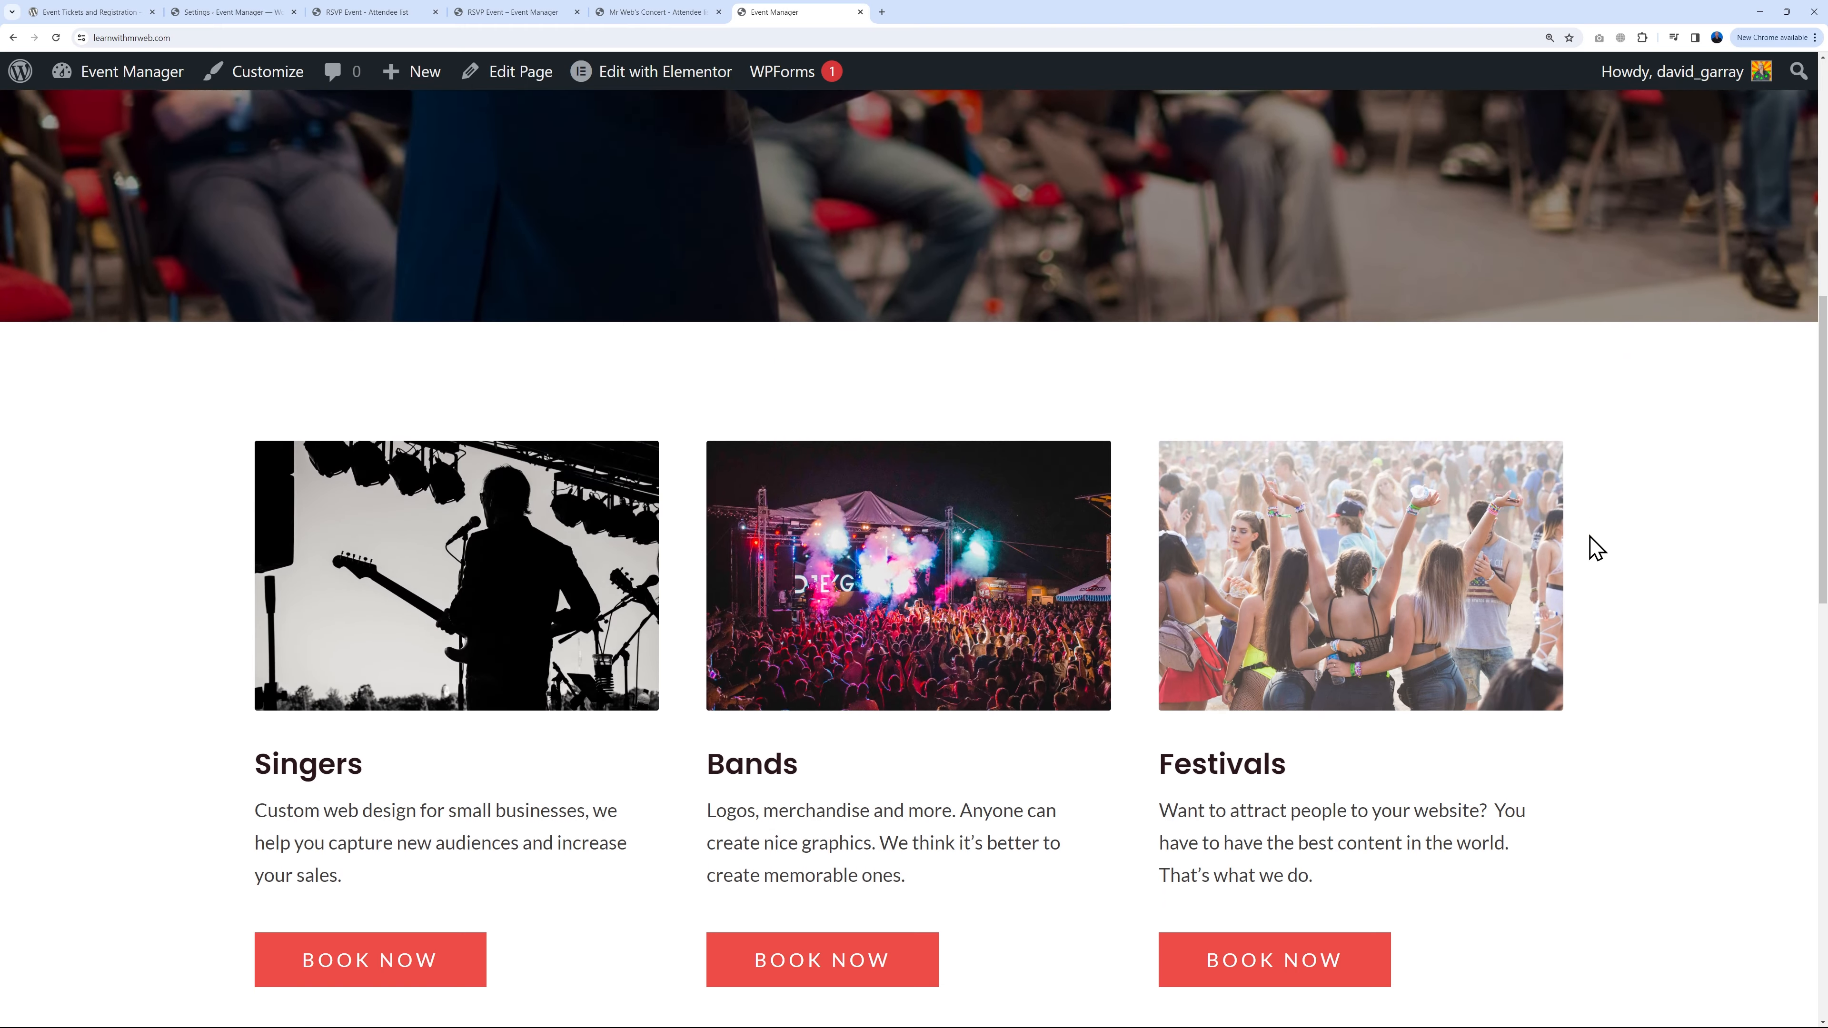
{"action": "left_click", "coordinate": [437, 882]}
{"action": "scroll", "coordinate": [1256, 687], "scroll_direction": "down", "scroll_amount": 3}
{"action": "left_click", "coordinate": [597, 626]}
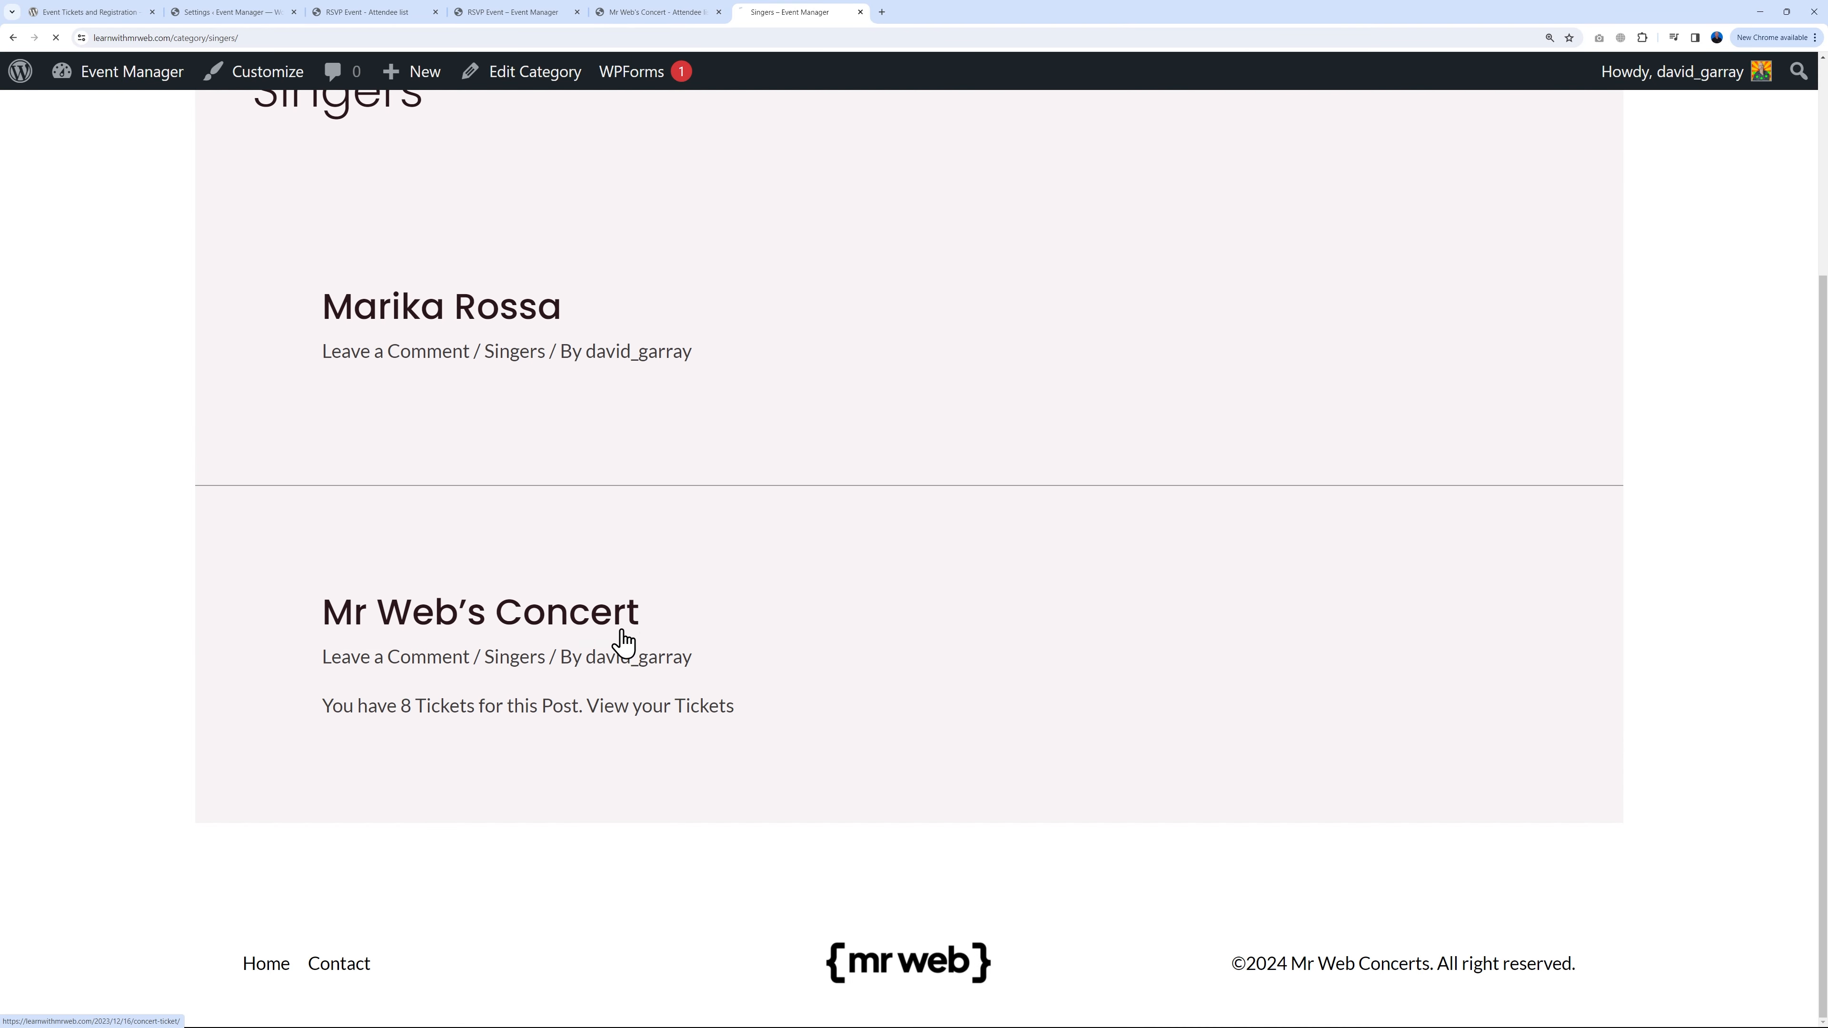
{"action": "left_click", "coordinate": [976, 690]}
{"action": "left_click", "coordinate": [976, 690]}
{"action": "left_click", "coordinate": [963, 793]}
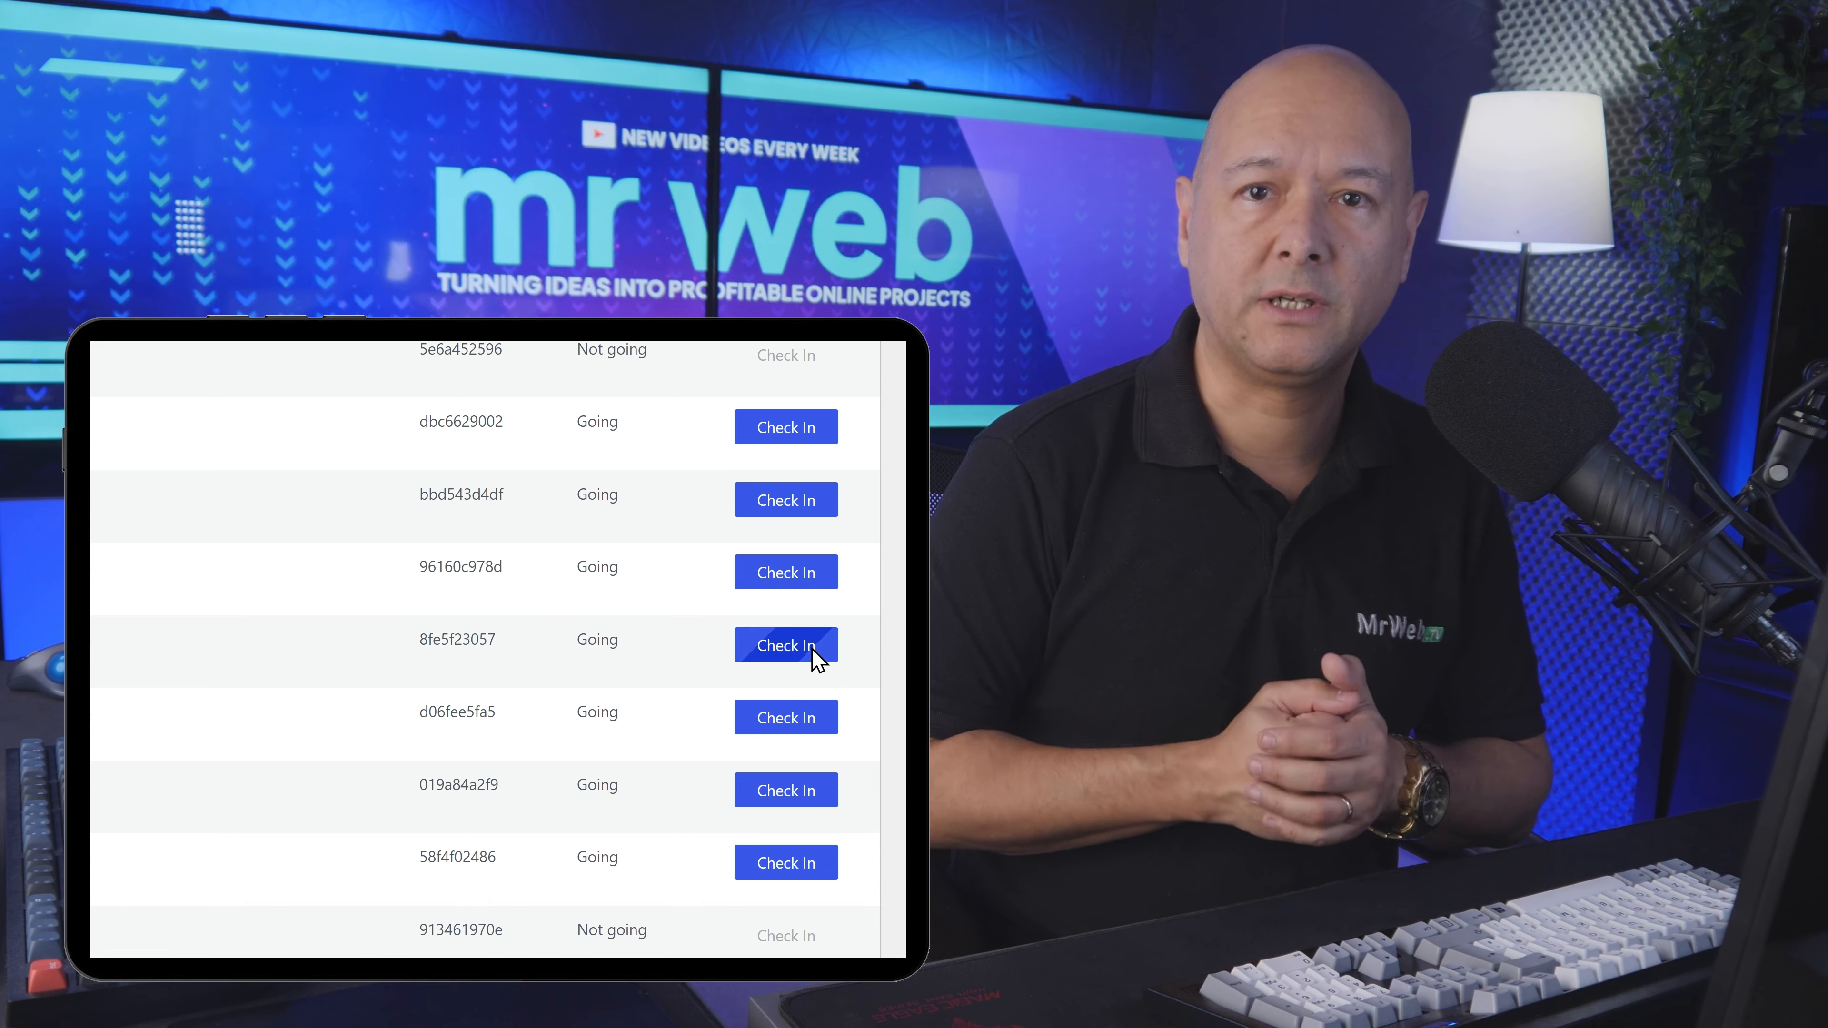
{"action": "left_click", "coordinate": [813, 648]}
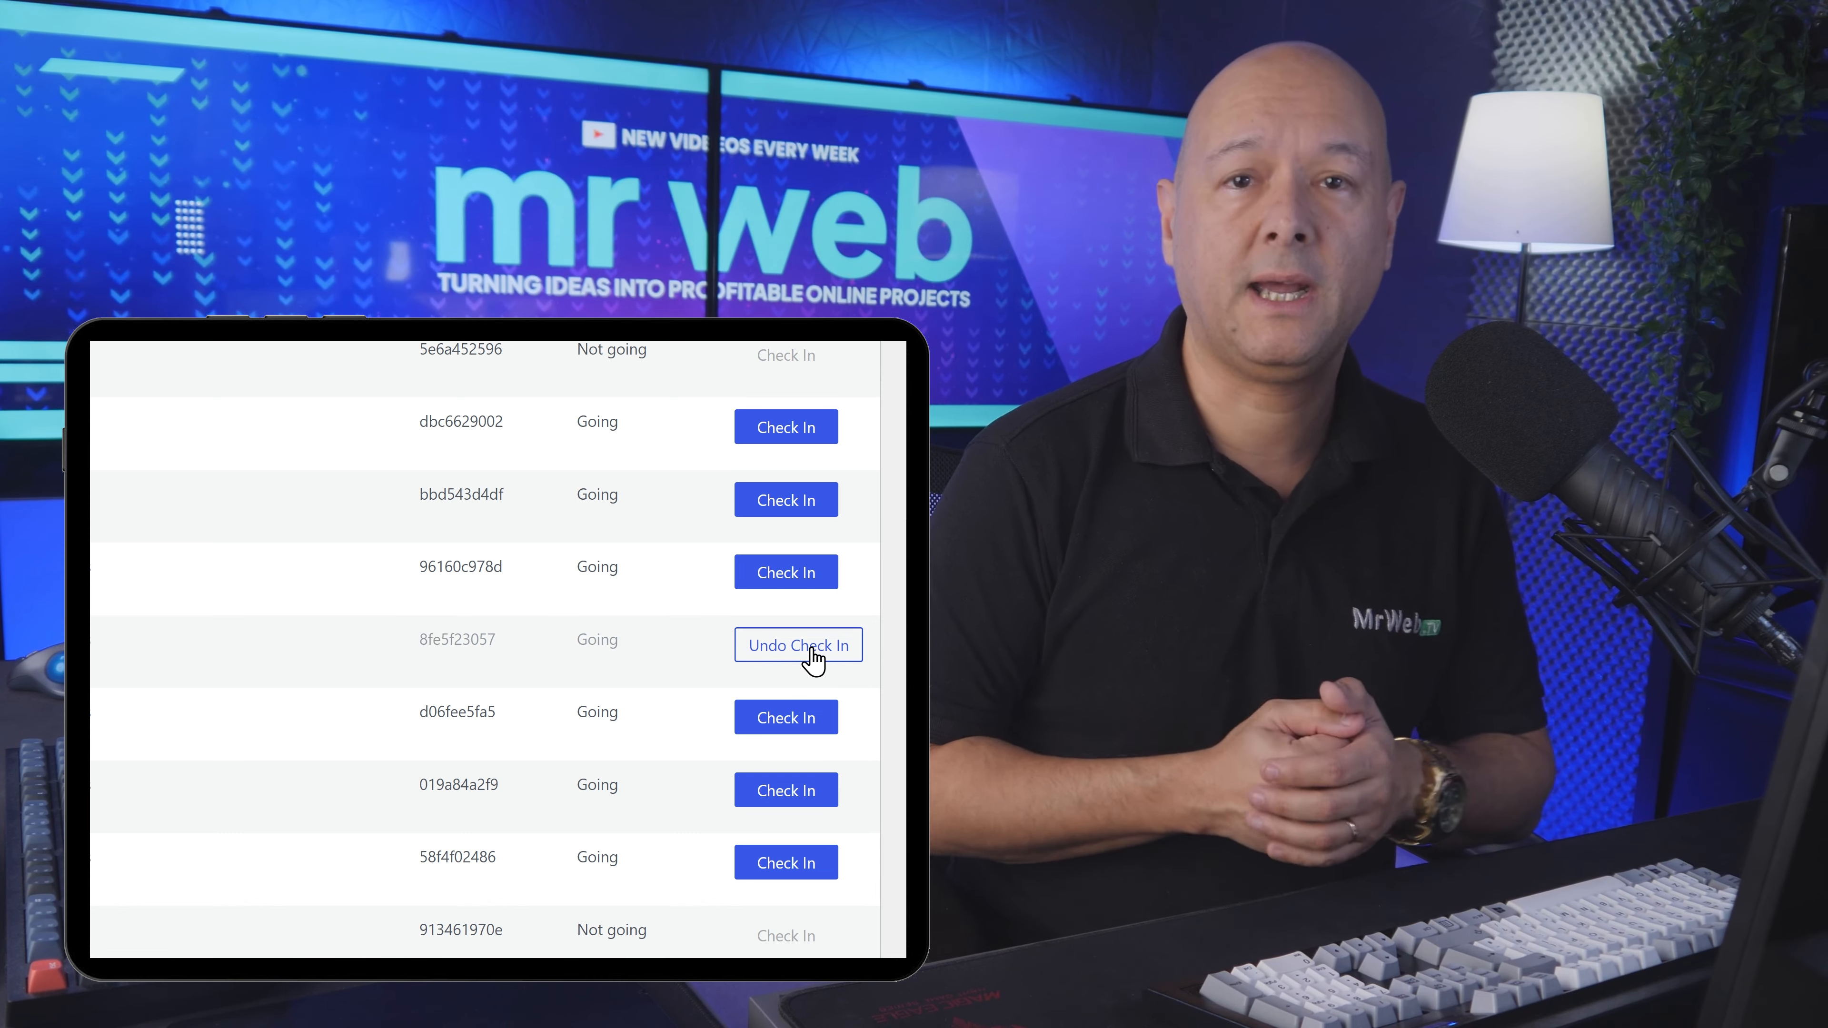
{"action": "left_click", "coordinate": [826, 729]}
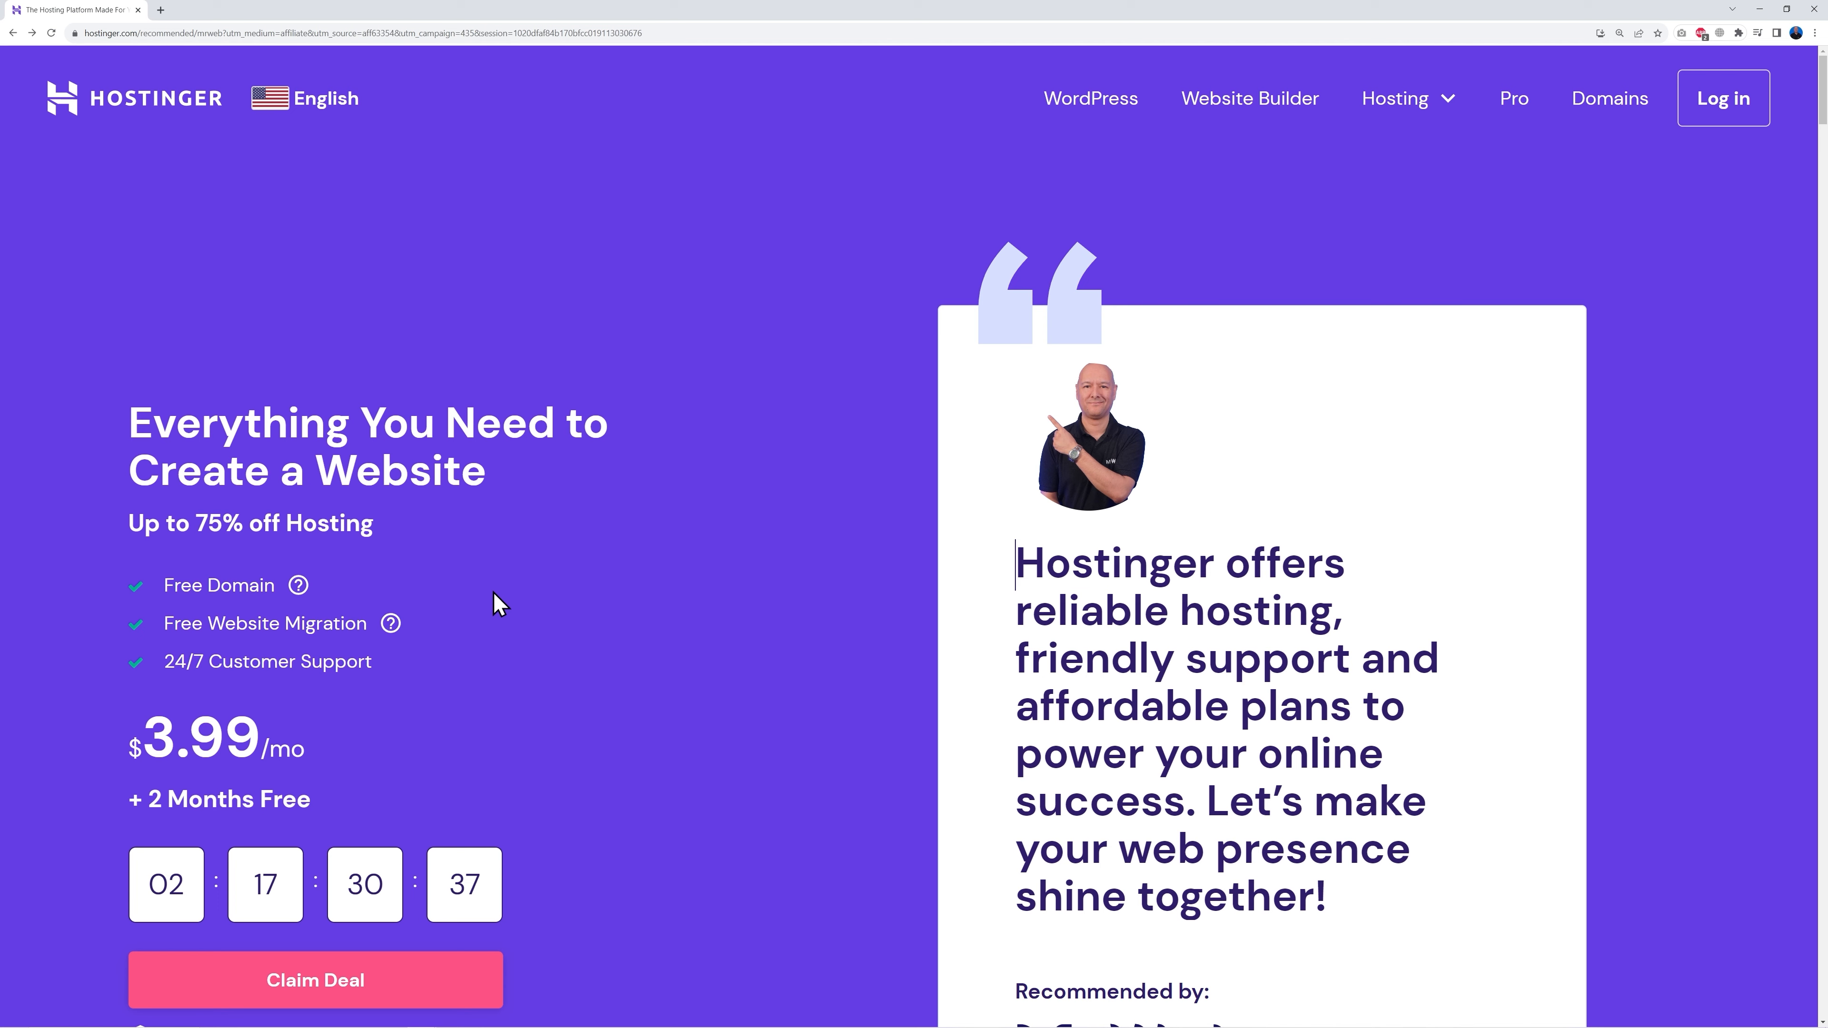
Step: Scroll to the Premium ($2.99/mo), Business ($3.99/mo) and Cloud Startup ($9.99/mo) plan cards
{"action": "scroll", "coordinate": [756, 576], "scroll_direction": "down", "scroll_amount": 1}
{"action": "scroll", "coordinate": [785, 576], "scroll_direction": "down", "scroll_amount": 10}
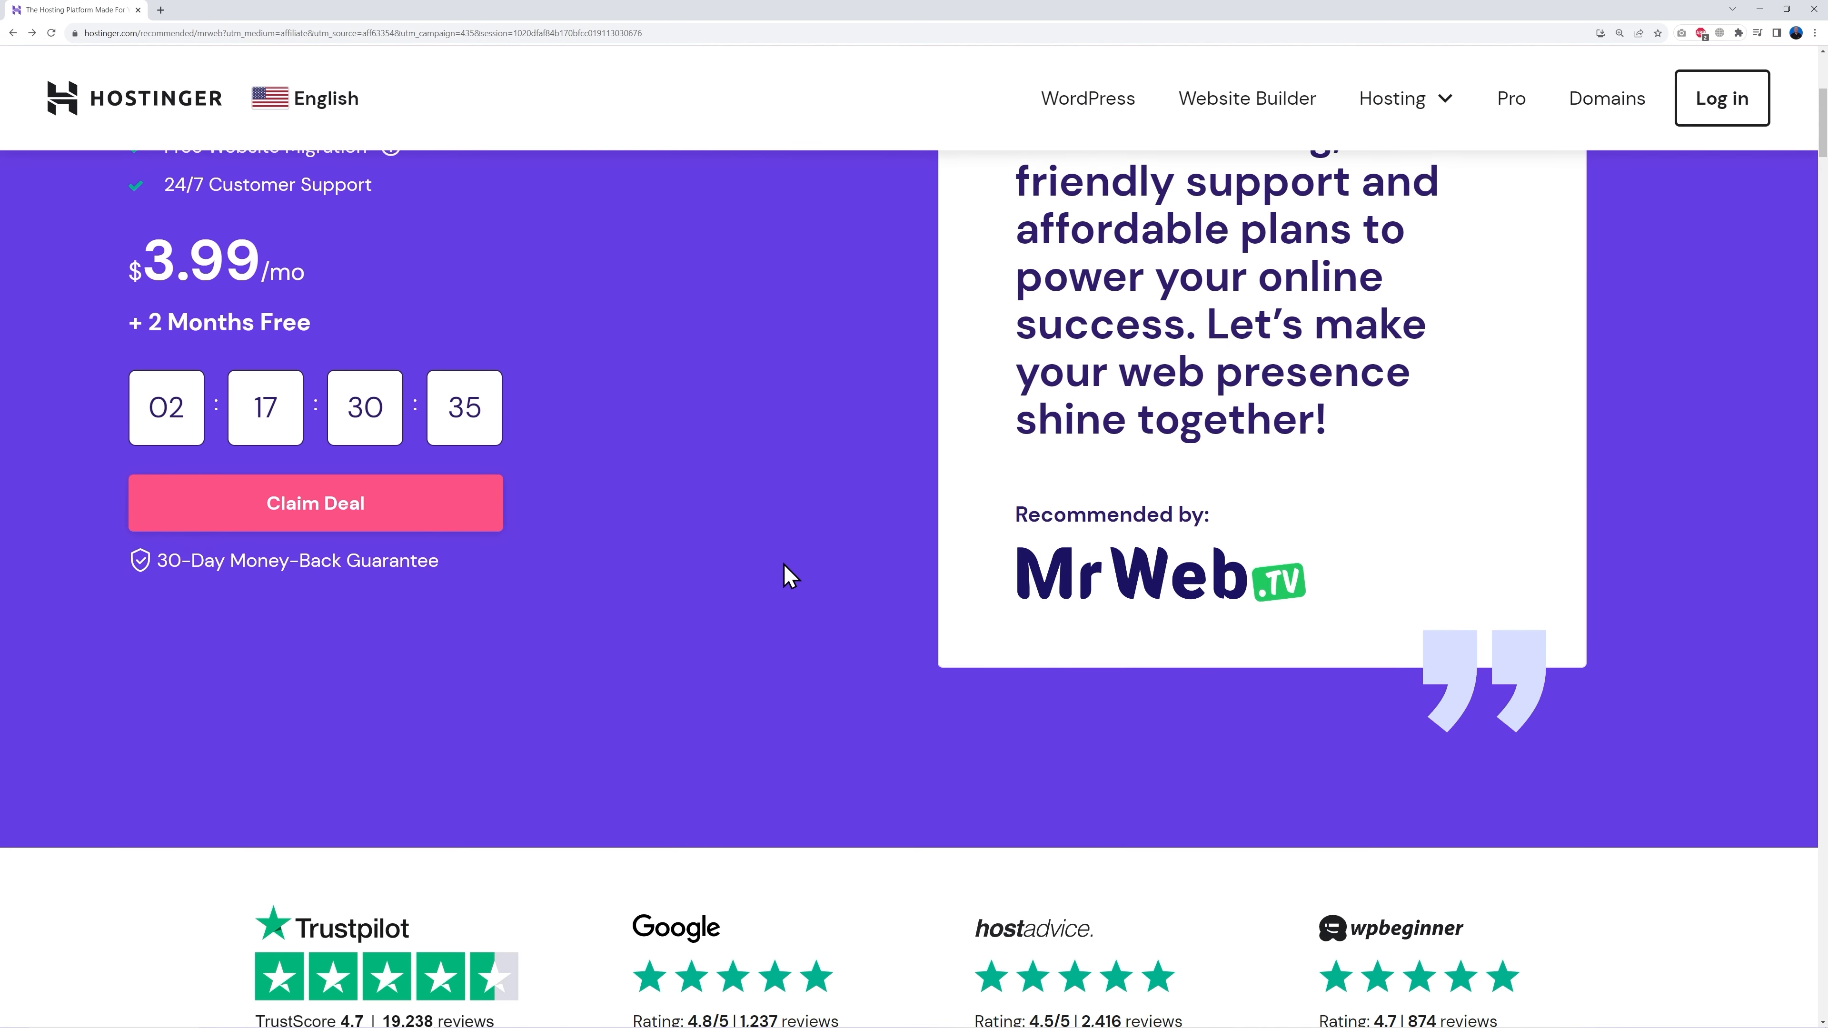
{"action": "scroll", "coordinate": [1563, 502], "scroll_direction": "down", "scroll_amount": 5}
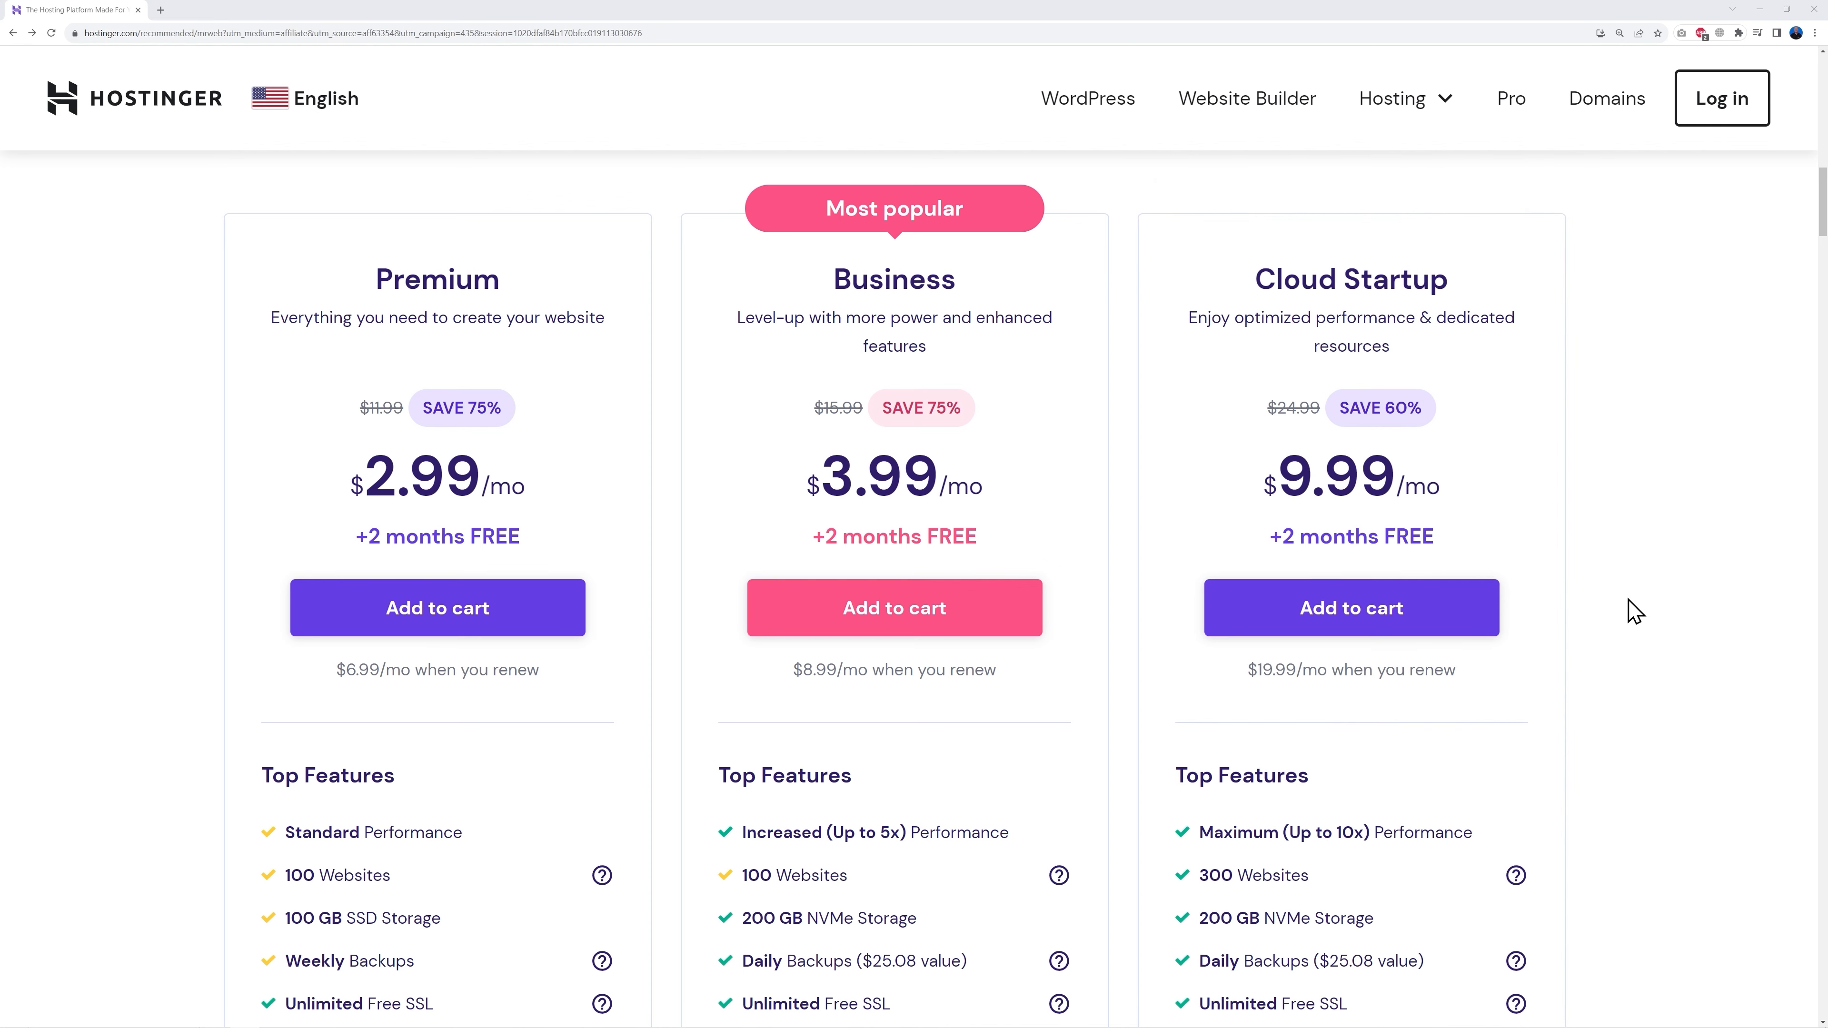
{"action": "scroll", "coordinate": [1614, 614], "scroll_direction": "down", "scroll_amount": 6}
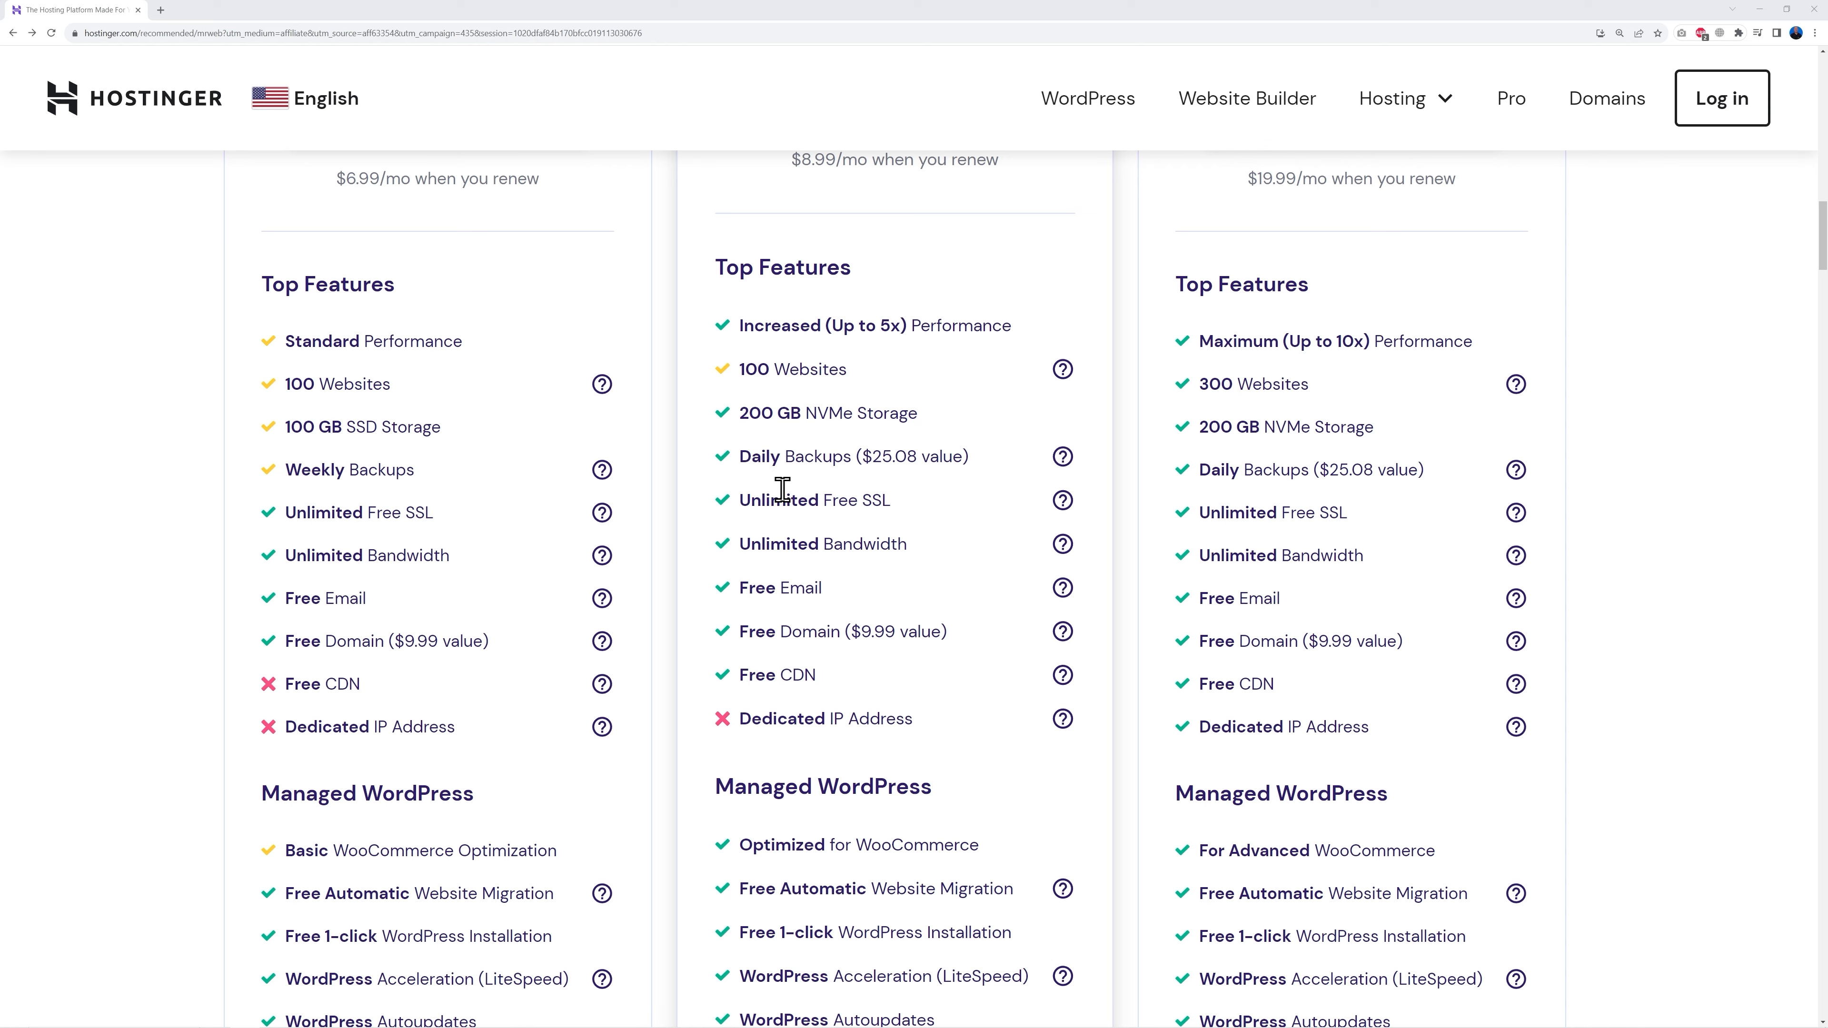
{"action": "scroll", "coordinate": [936, 601], "scroll_direction": "up", "scroll_amount": 6}
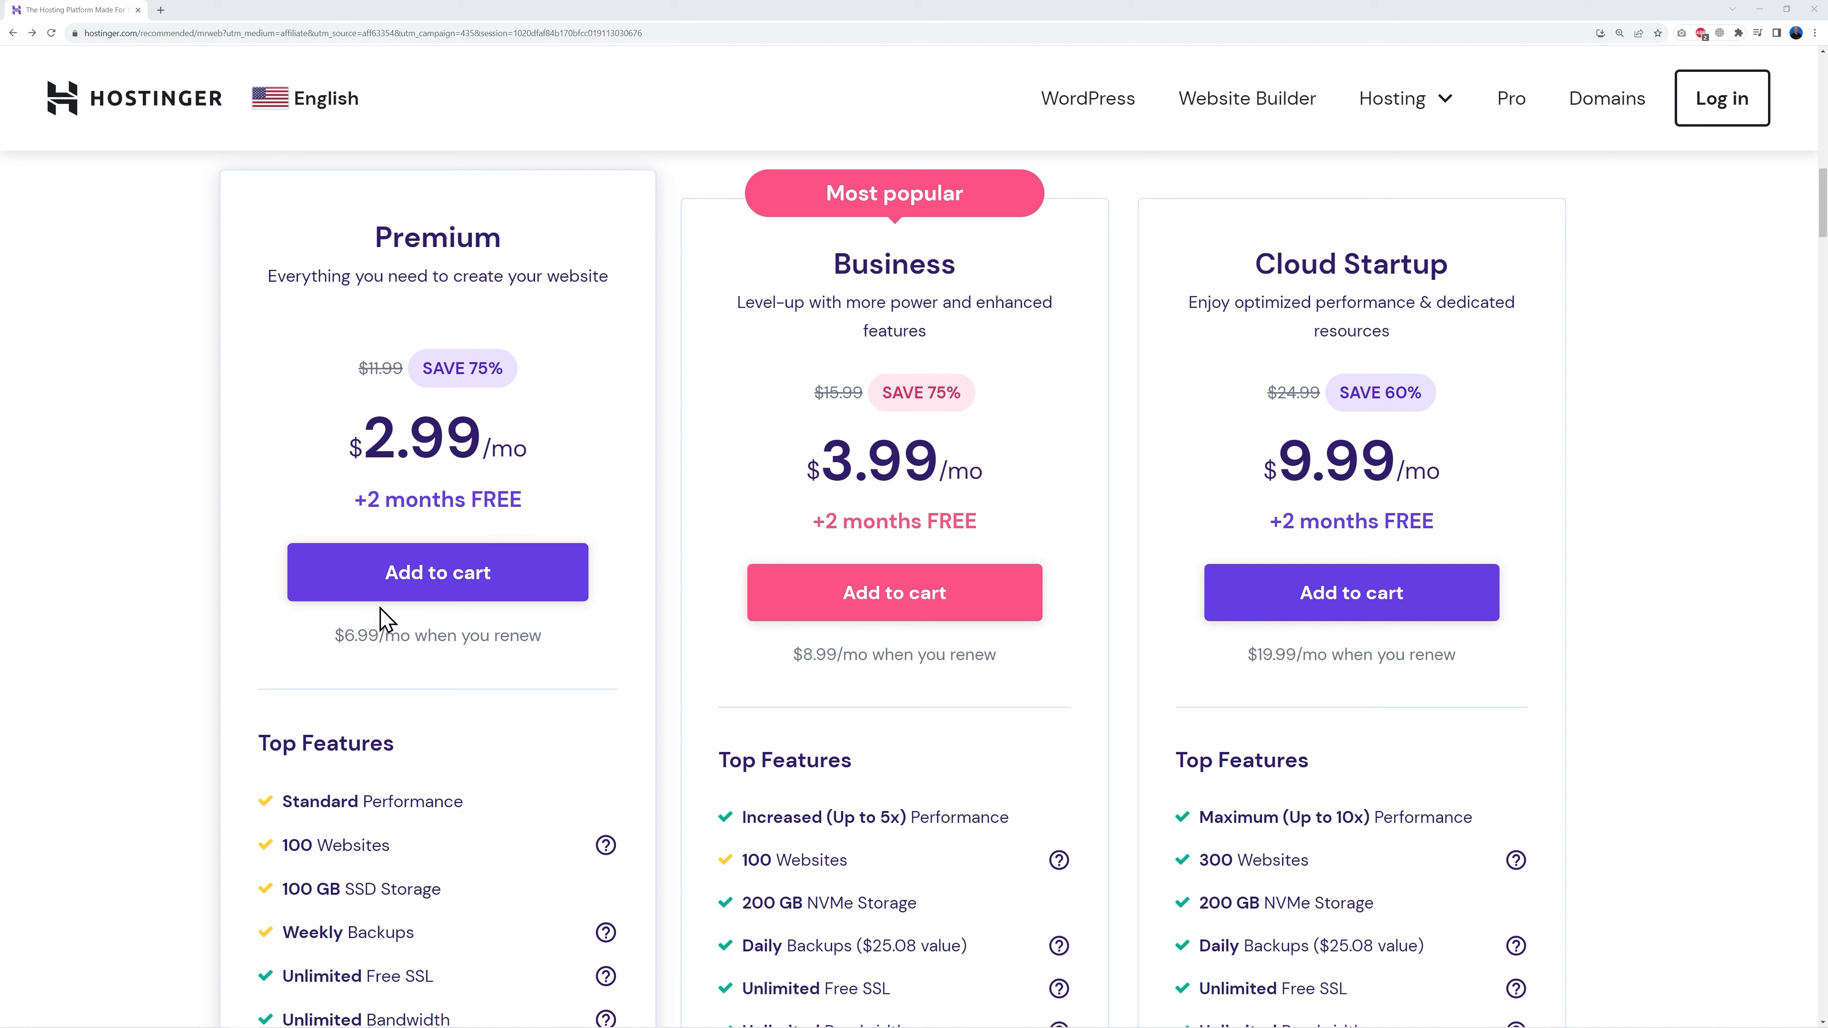
Step: Add the Premium plan to the cart and review the 48-month order total of $176.53
{"action": "left_click", "coordinate": [443, 583]}
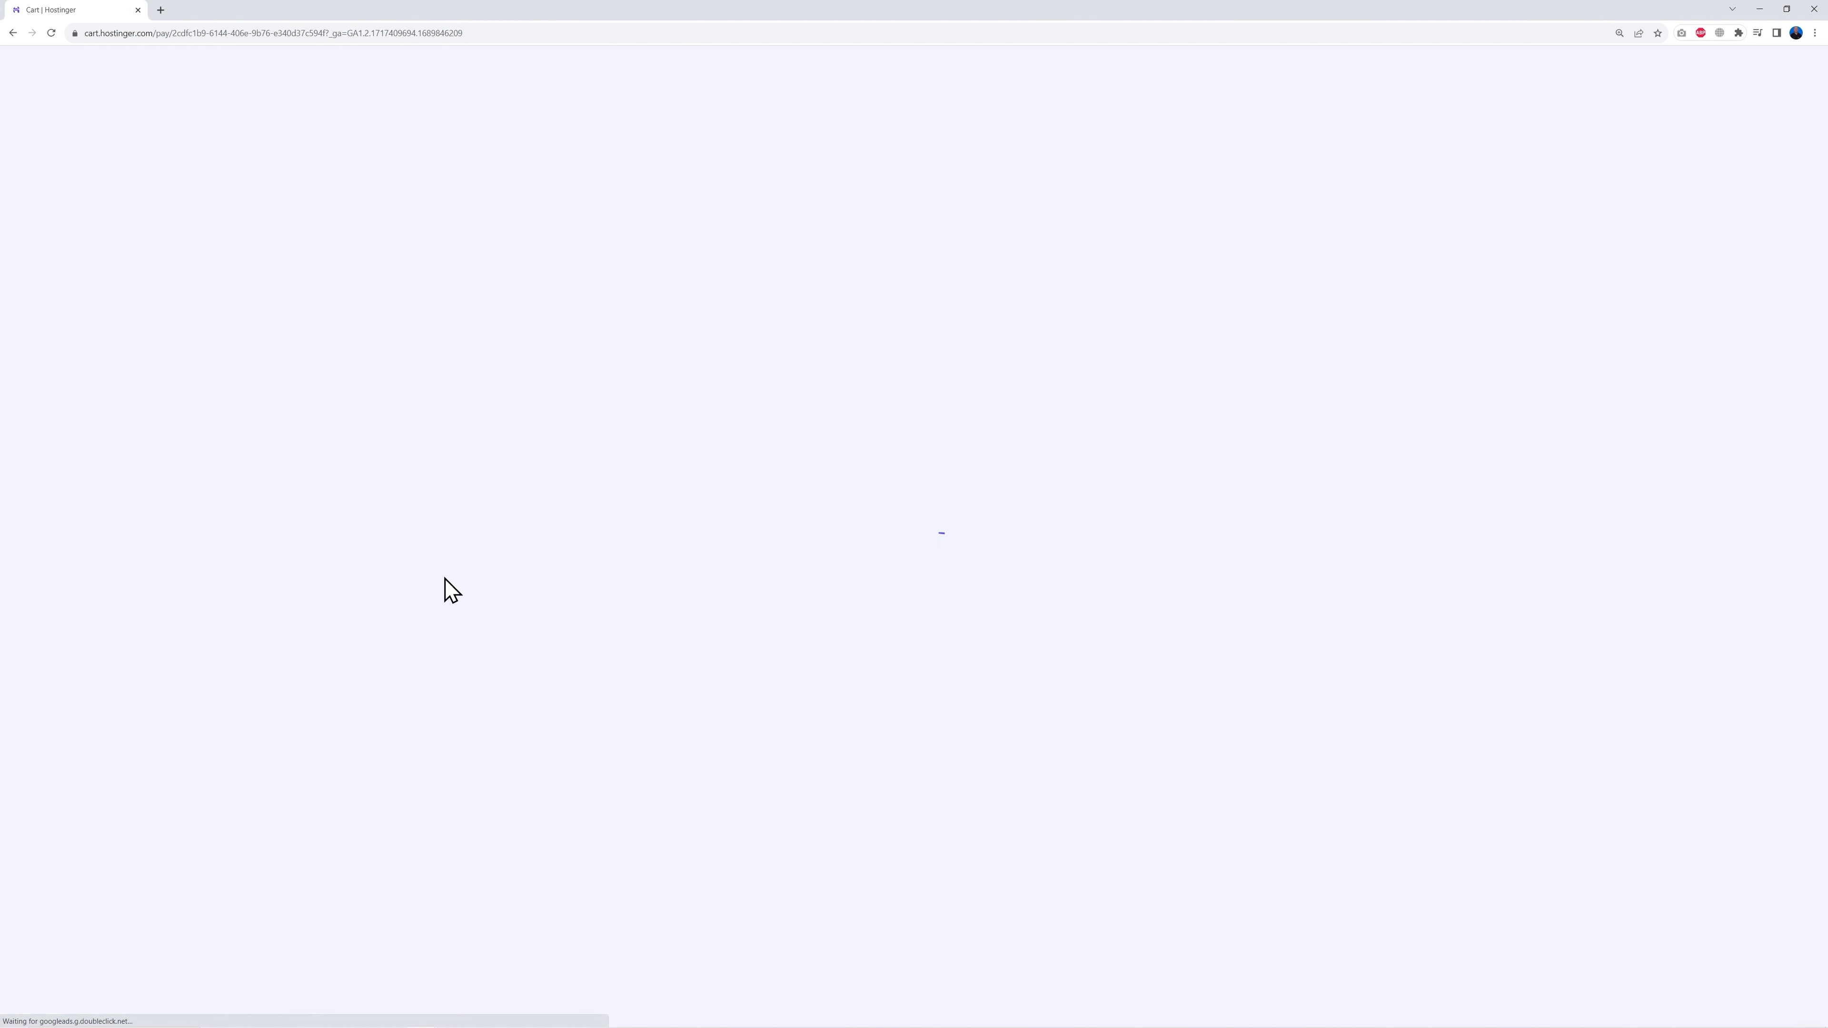
{"action": "scroll", "coordinate": [1571, 658], "scroll_direction": "down", "scroll_amount": 5}
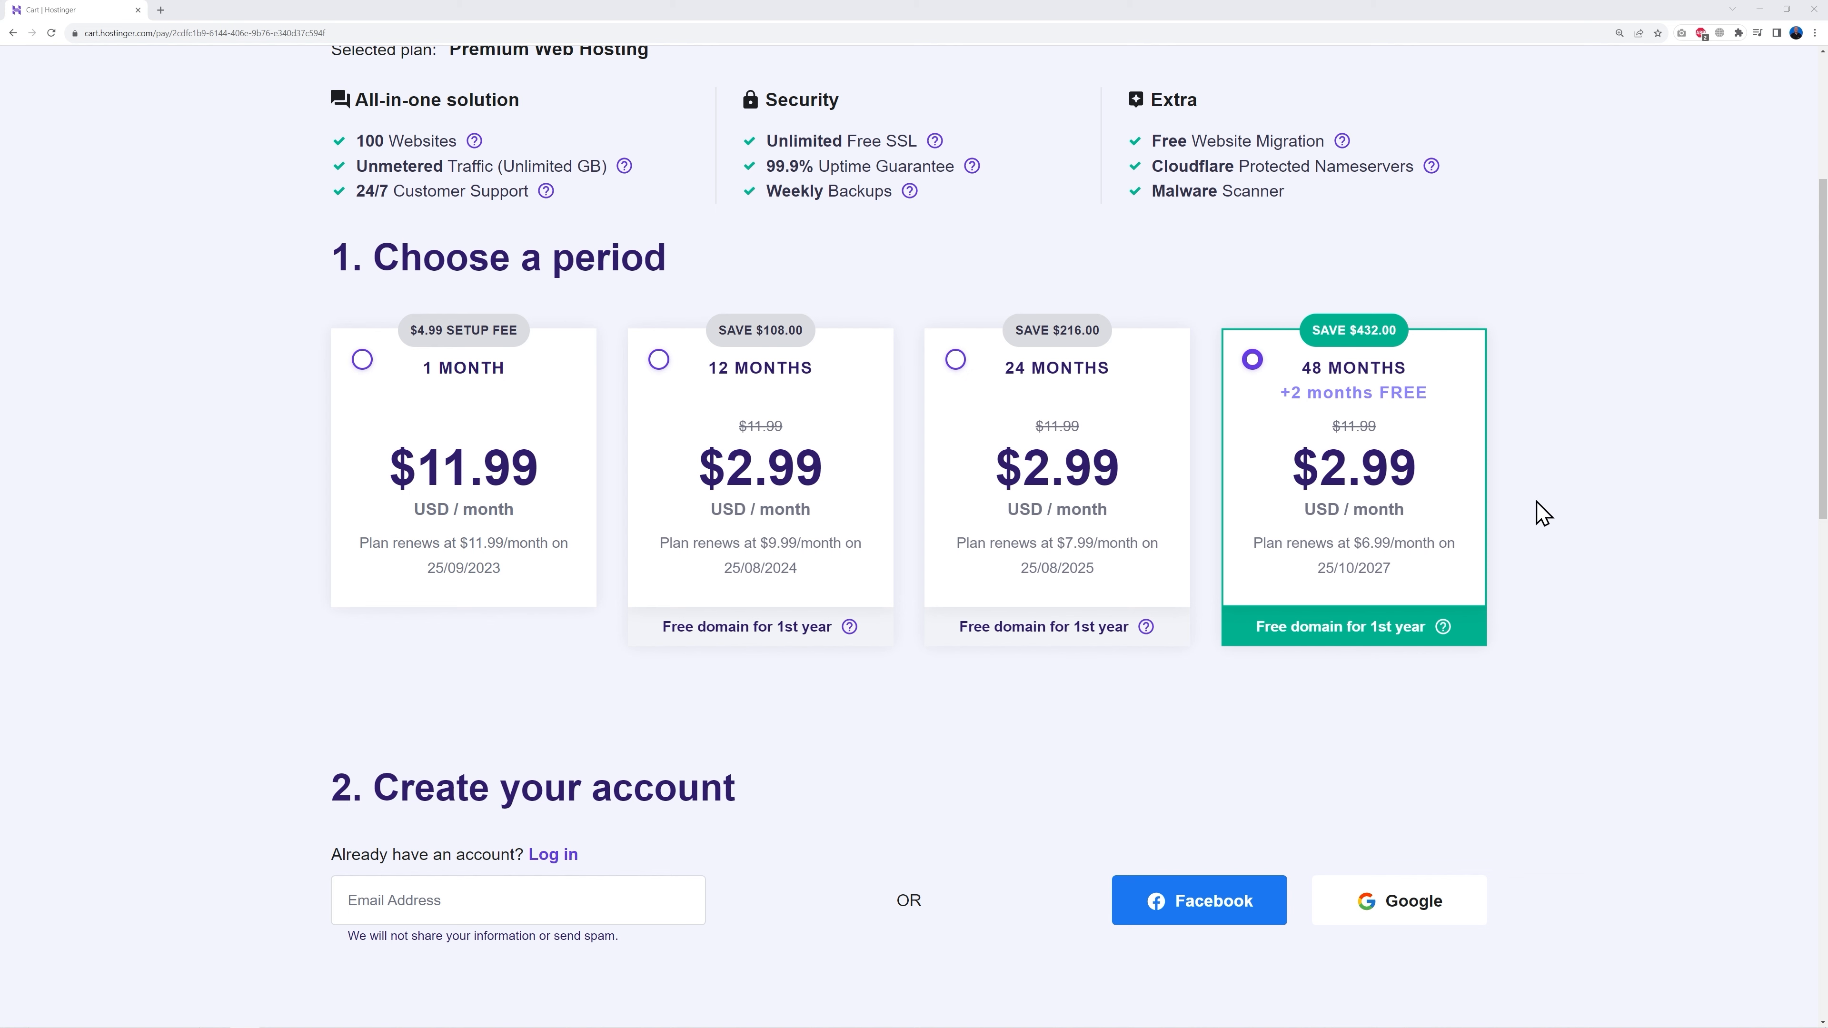
{"action": "scroll", "coordinate": [1561, 495], "scroll_direction": "down", "scroll_amount": 8}
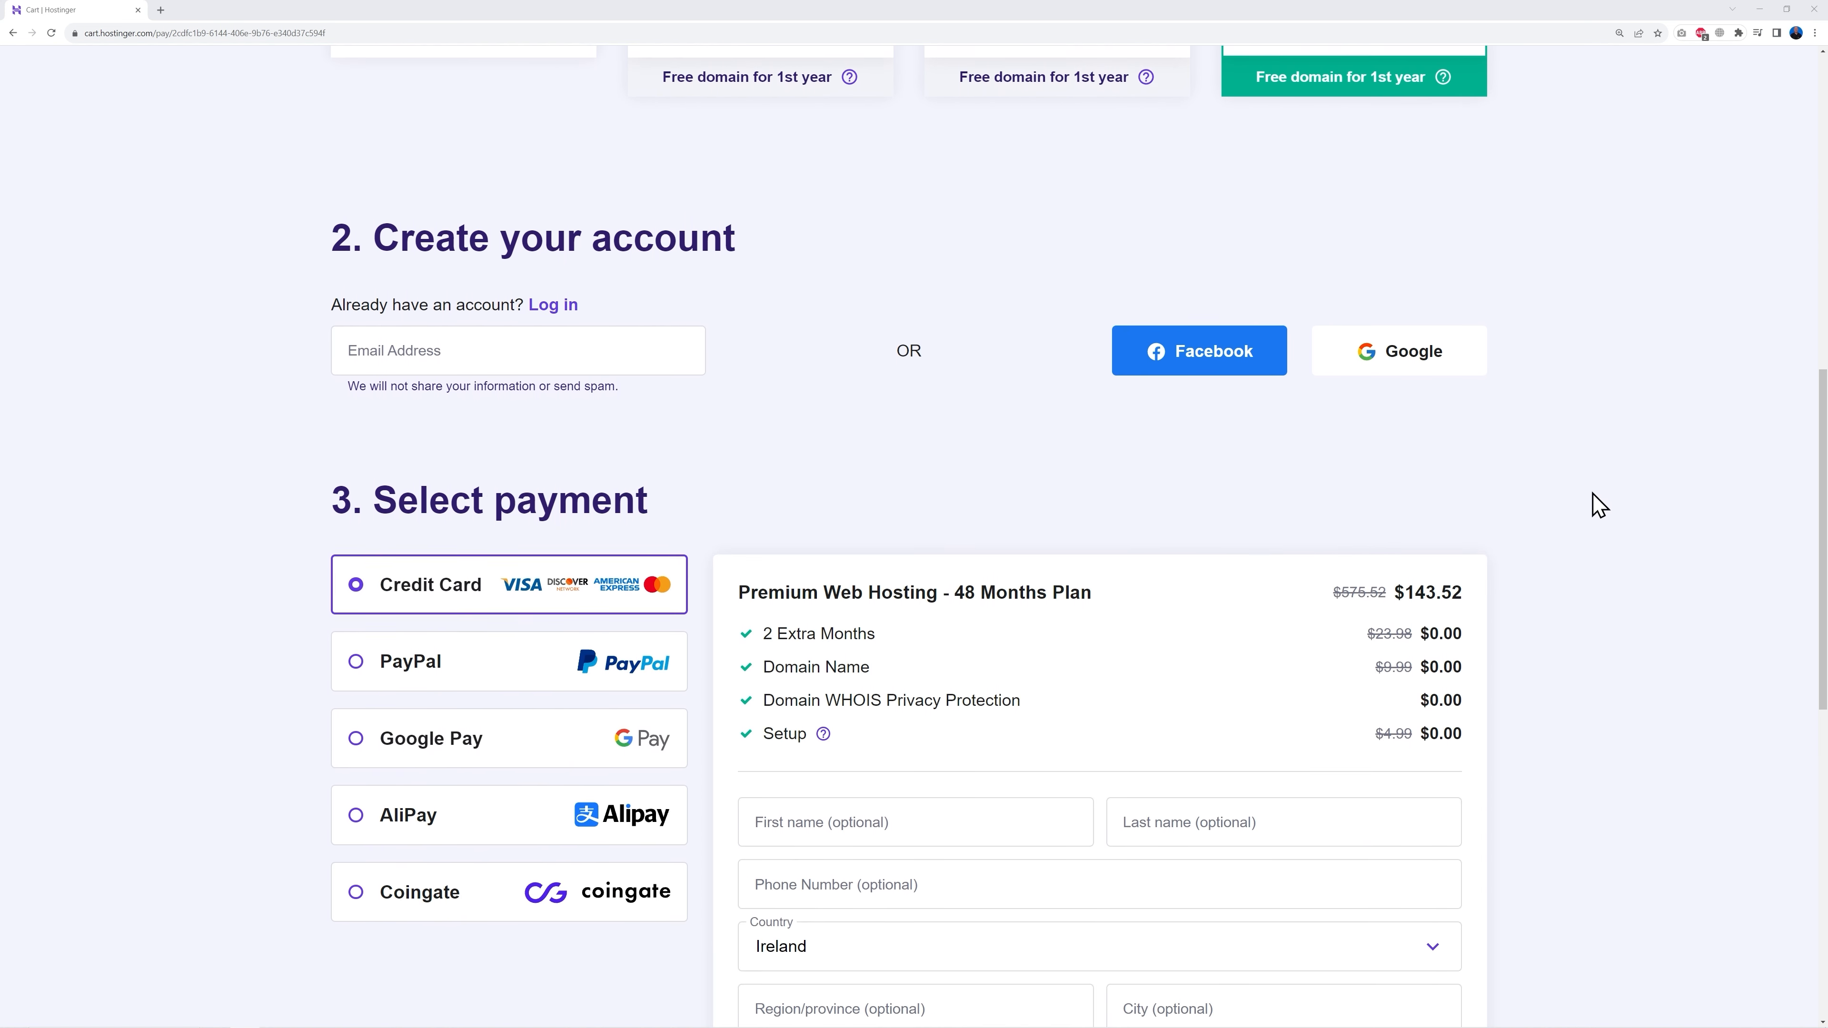
{"action": "scroll", "coordinate": [694, 711], "scroll_direction": "down", "scroll_amount": 2}
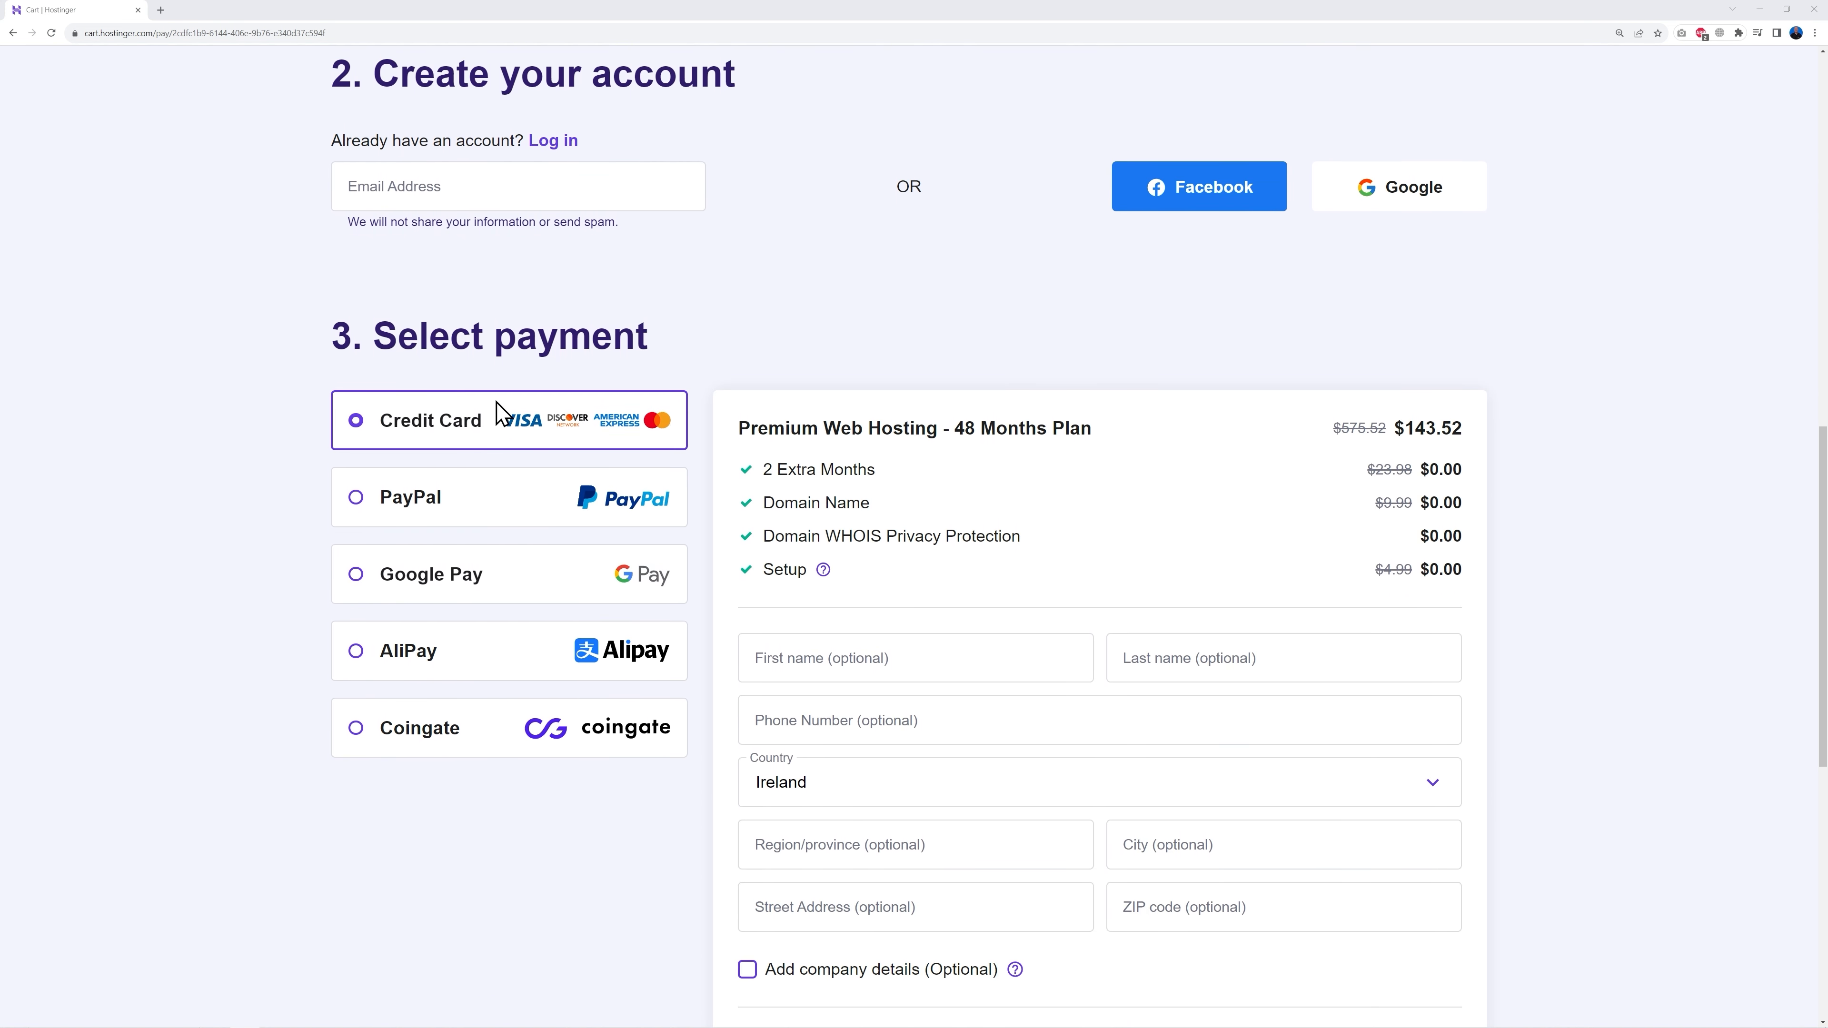
{"action": "scroll", "coordinate": [1558, 738], "scroll_direction": "down", "scroll_amount": 2}
{"action": "scroll", "coordinate": [1561, 739], "scroll_direction": "down", "scroll_amount": 2}
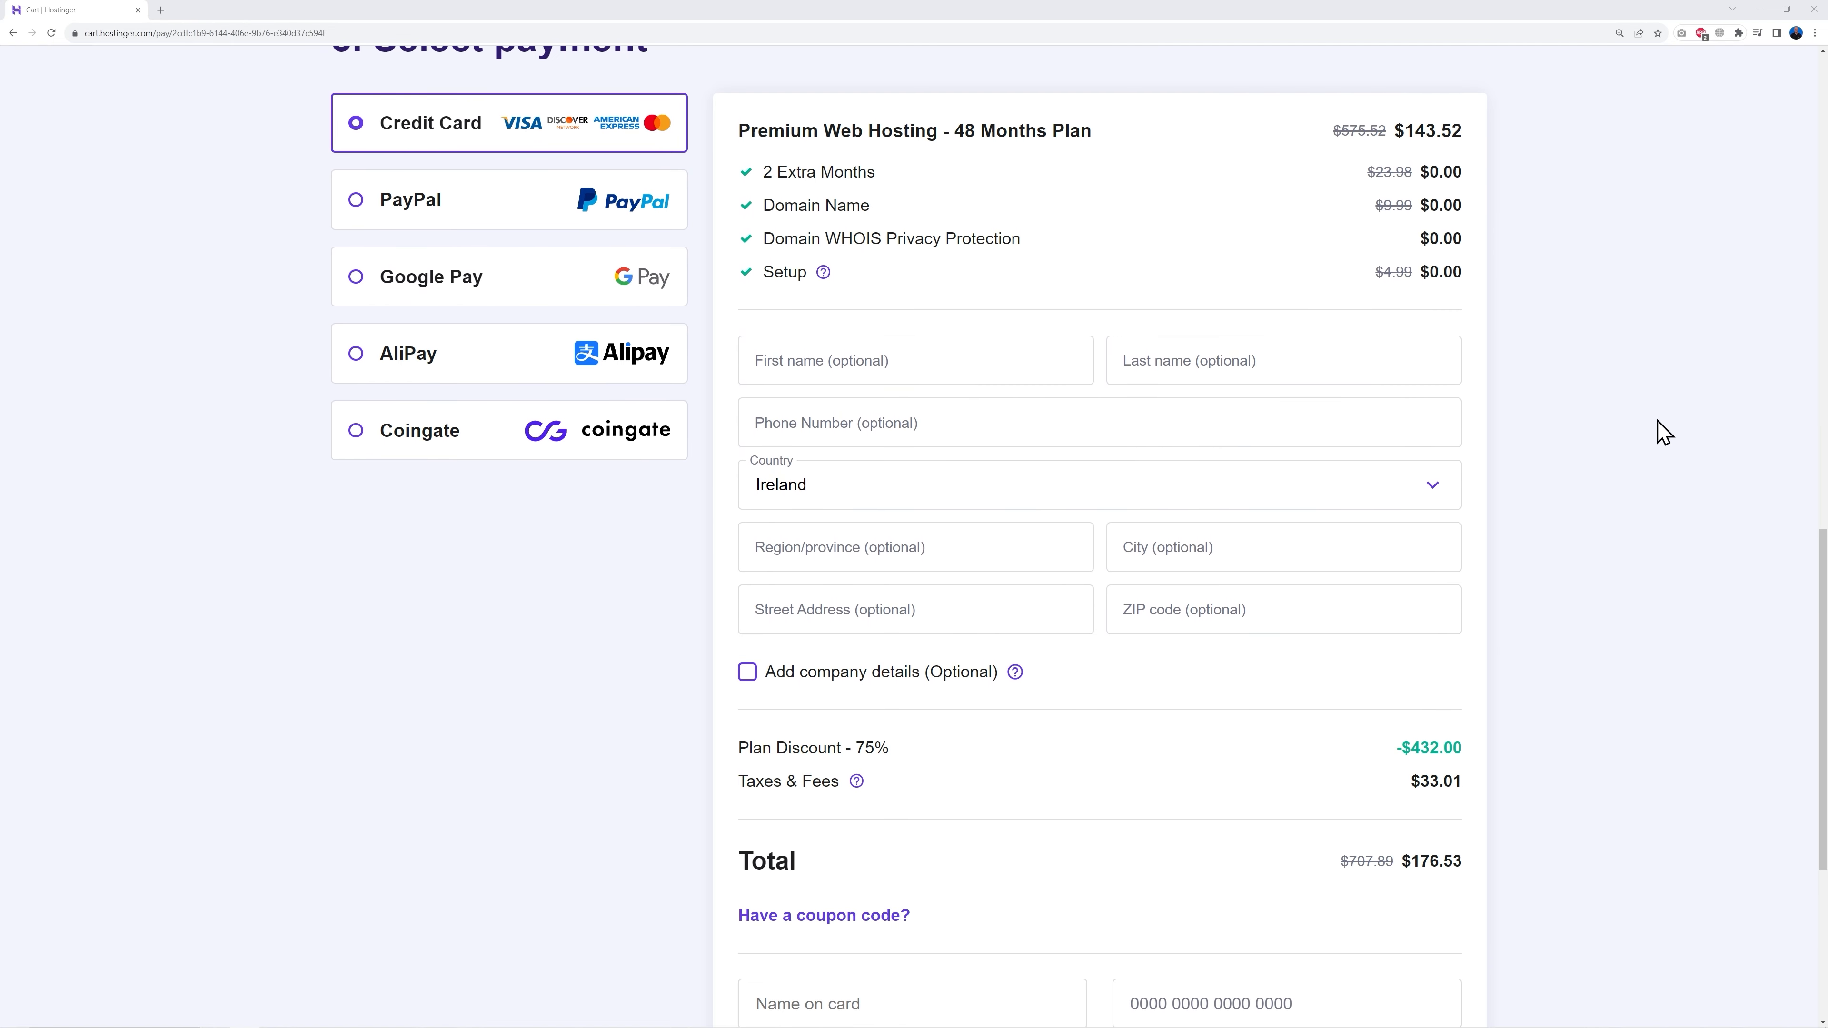
{"action": "scroll", "coordinate": [1534, 726], "scroll_direction": "down", "scroll_amount": 4}
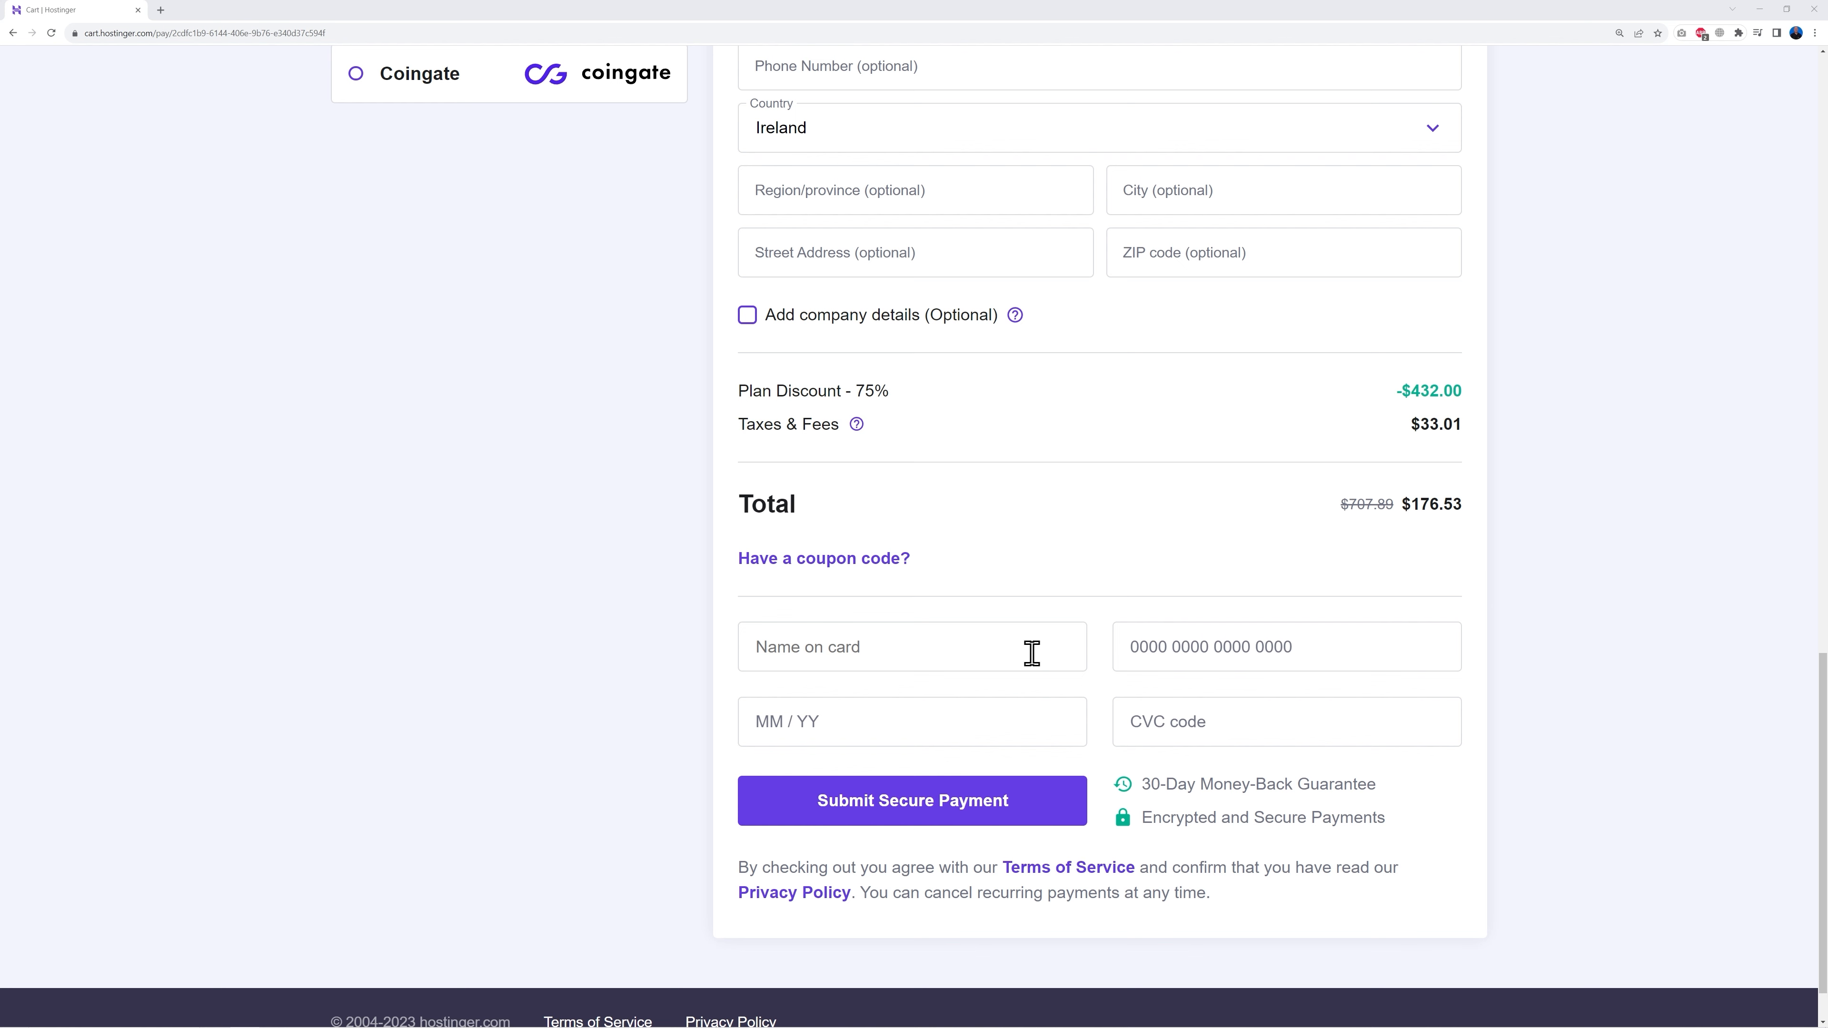
Step: Apply coupon MRWEB, raising the discount to 78% and lowering the total to $158.88
{"action": "left_click", "coordinate": [888, 565]}
{"action": "left_click", "coordinate": [949, 619]}
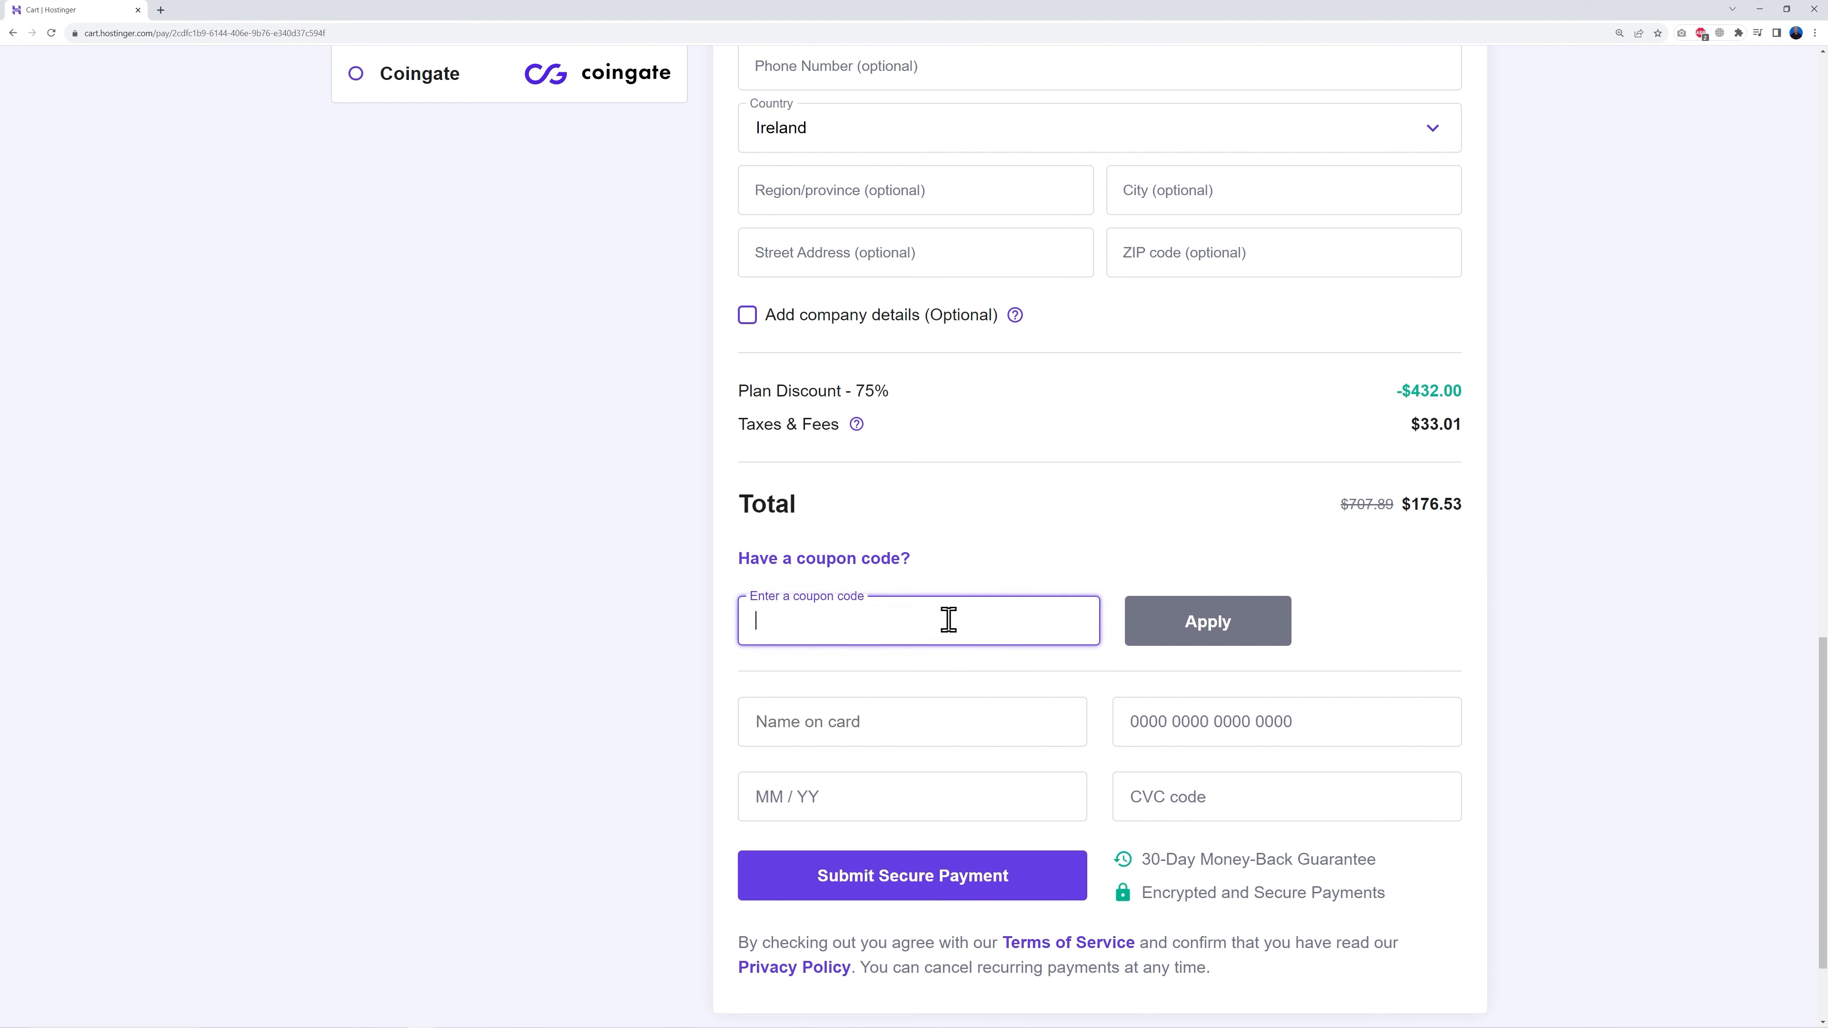
{"action": "type", "text": "MRWEB"}
{"action": "left_click", "coordinate": [1199, 637]}
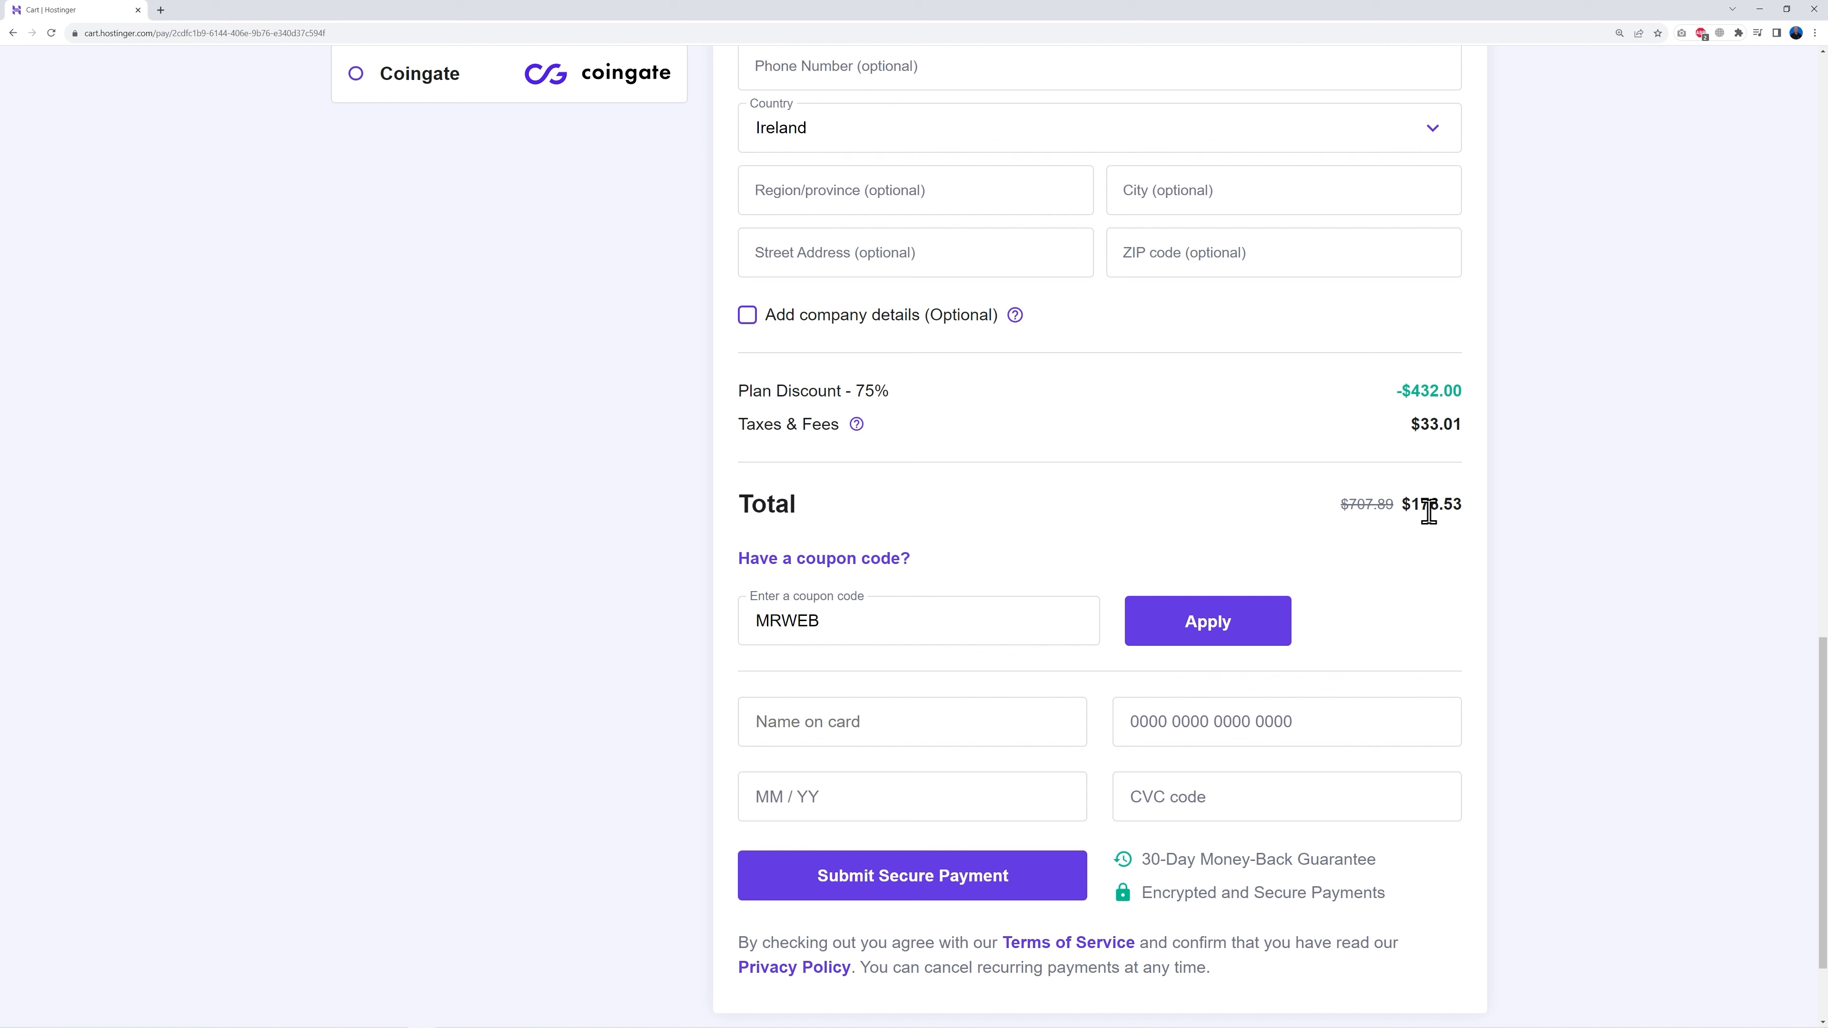
{"action": "left_click", "coordinate": [1206, 635]}
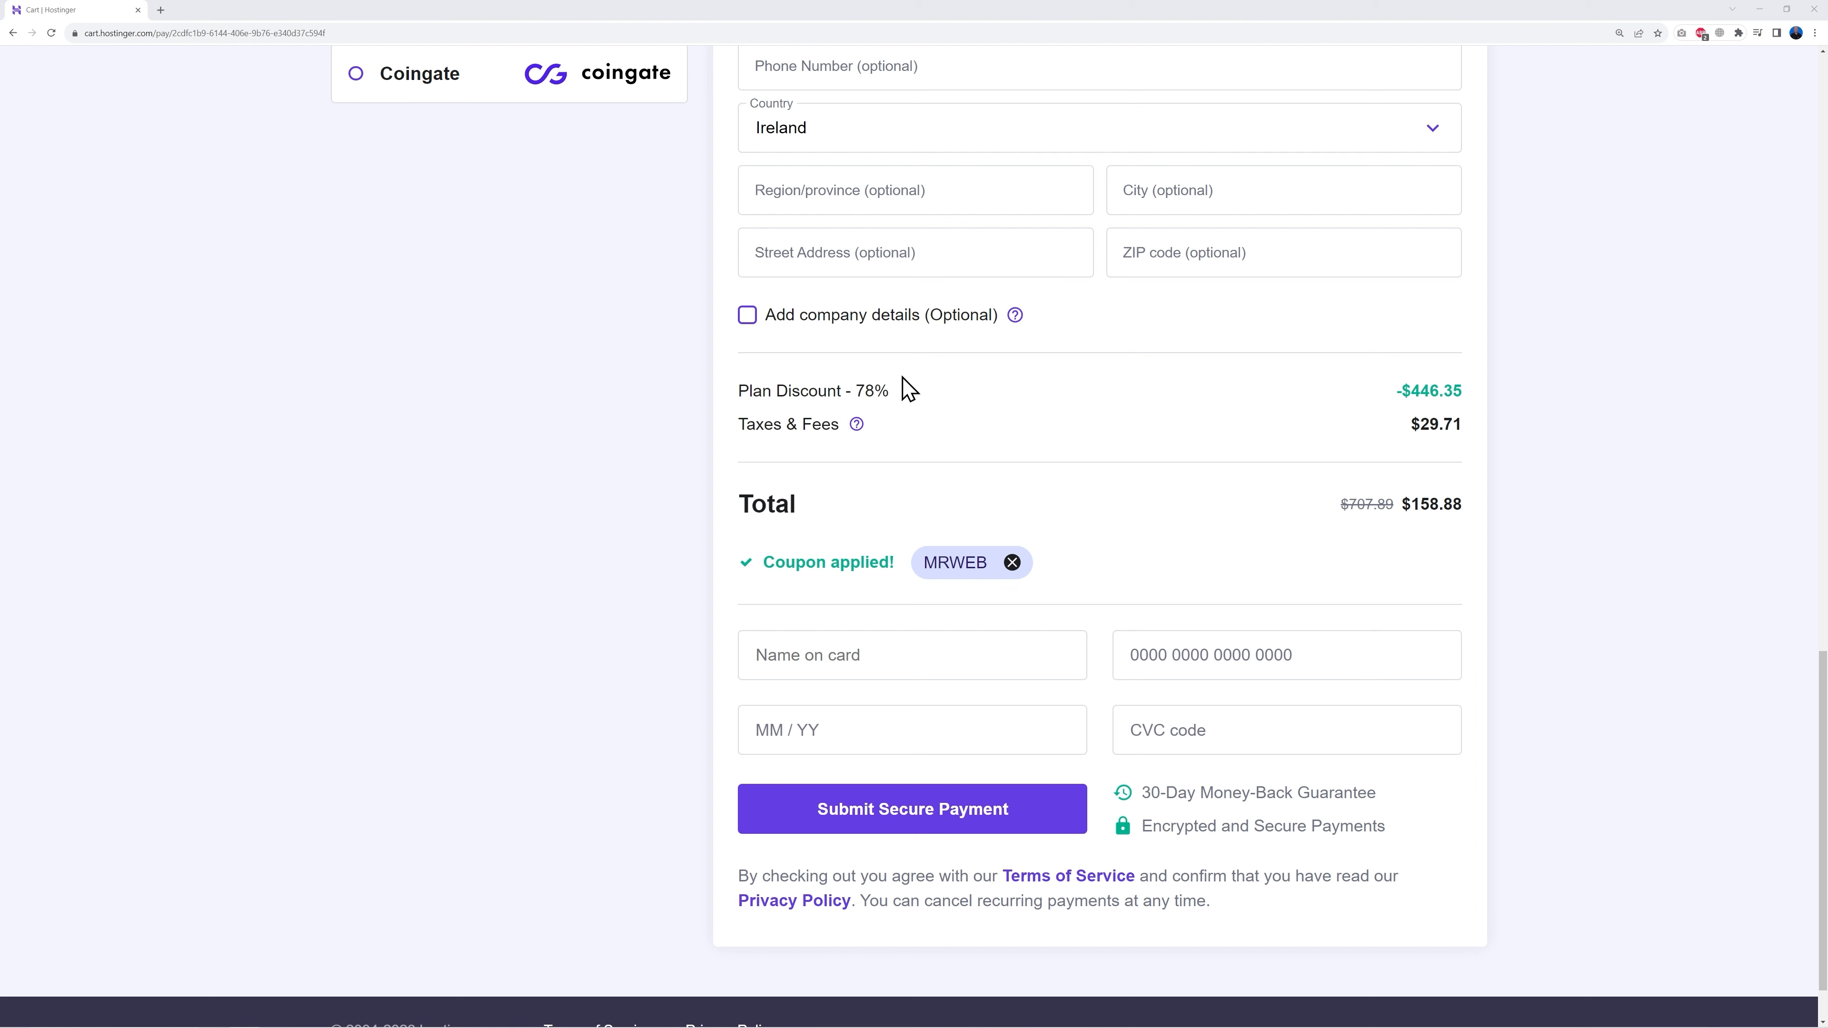
{"action": "left_click_drag", "start_coordinate": [856, 393], "coordinate": [906, 403]}
{"action": "left_click", "coordinate": [984, 420]}
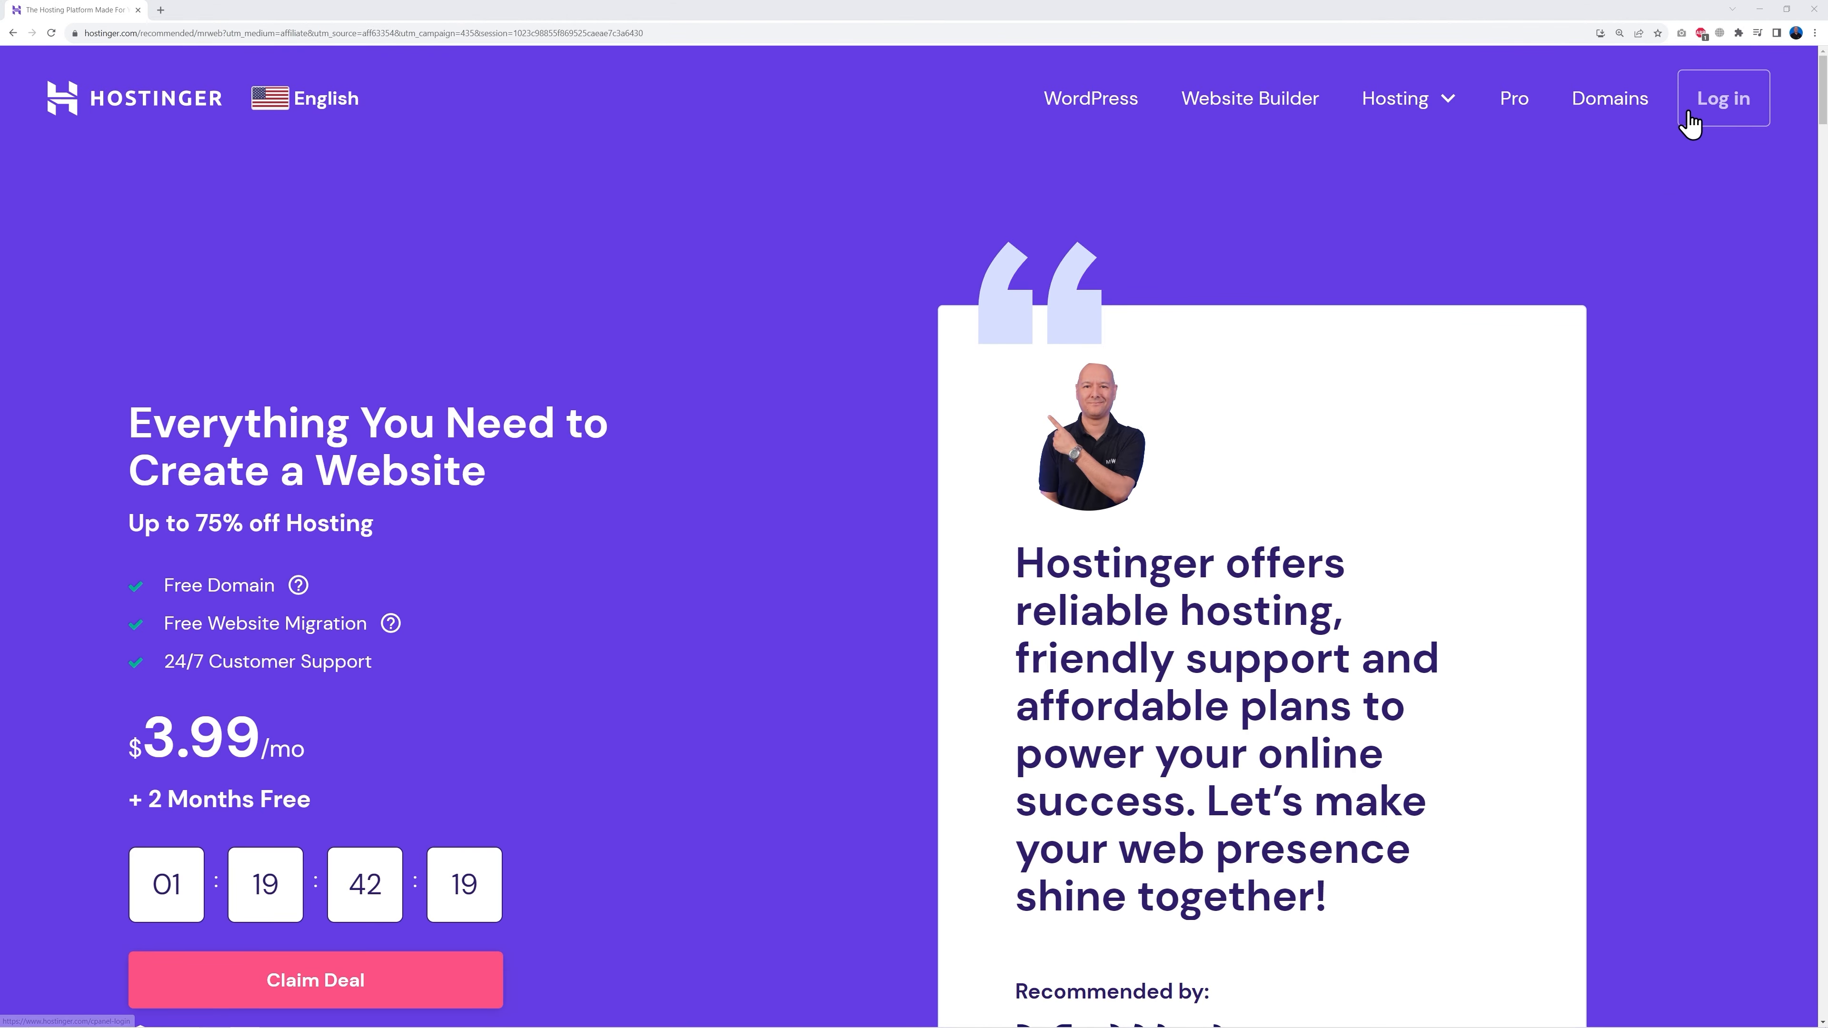
Step: Log in to Hostinger hPanel with the autofilled email and password
{"action": "left_click", "coordinate": [1690, 122]}
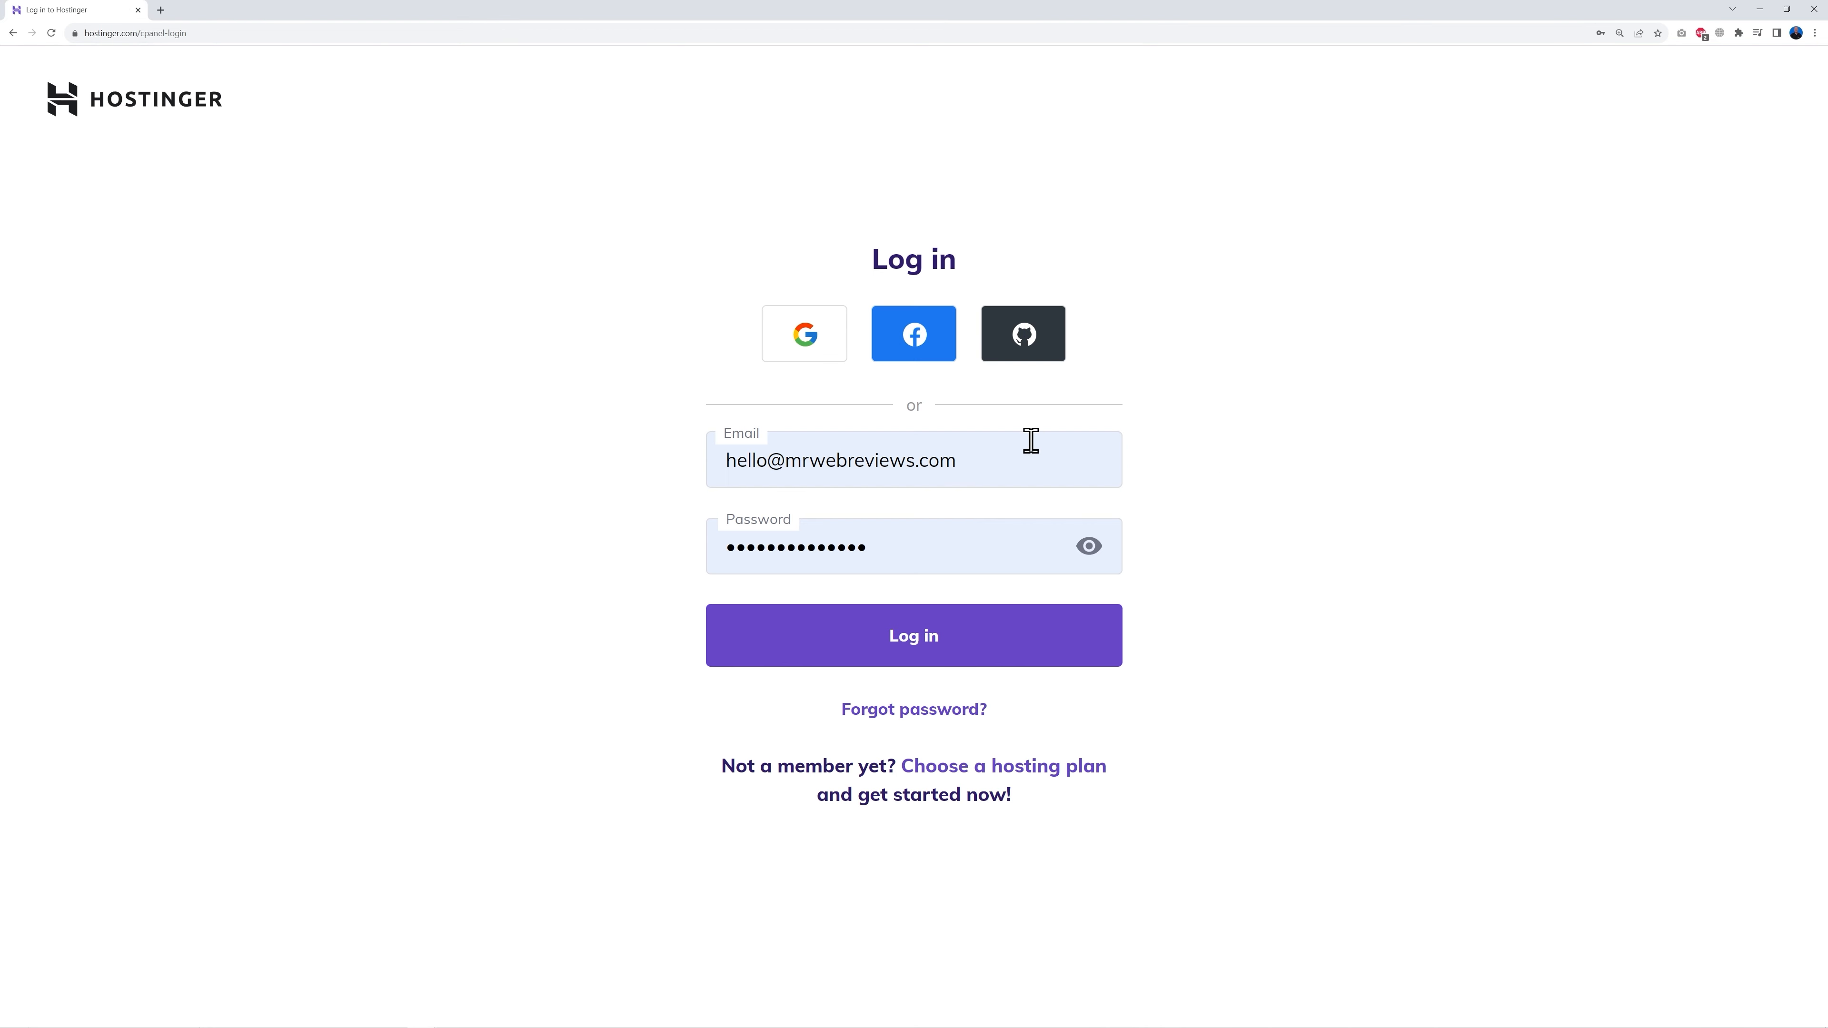
{"action": "left_click", "coordinate": [935, 655]}
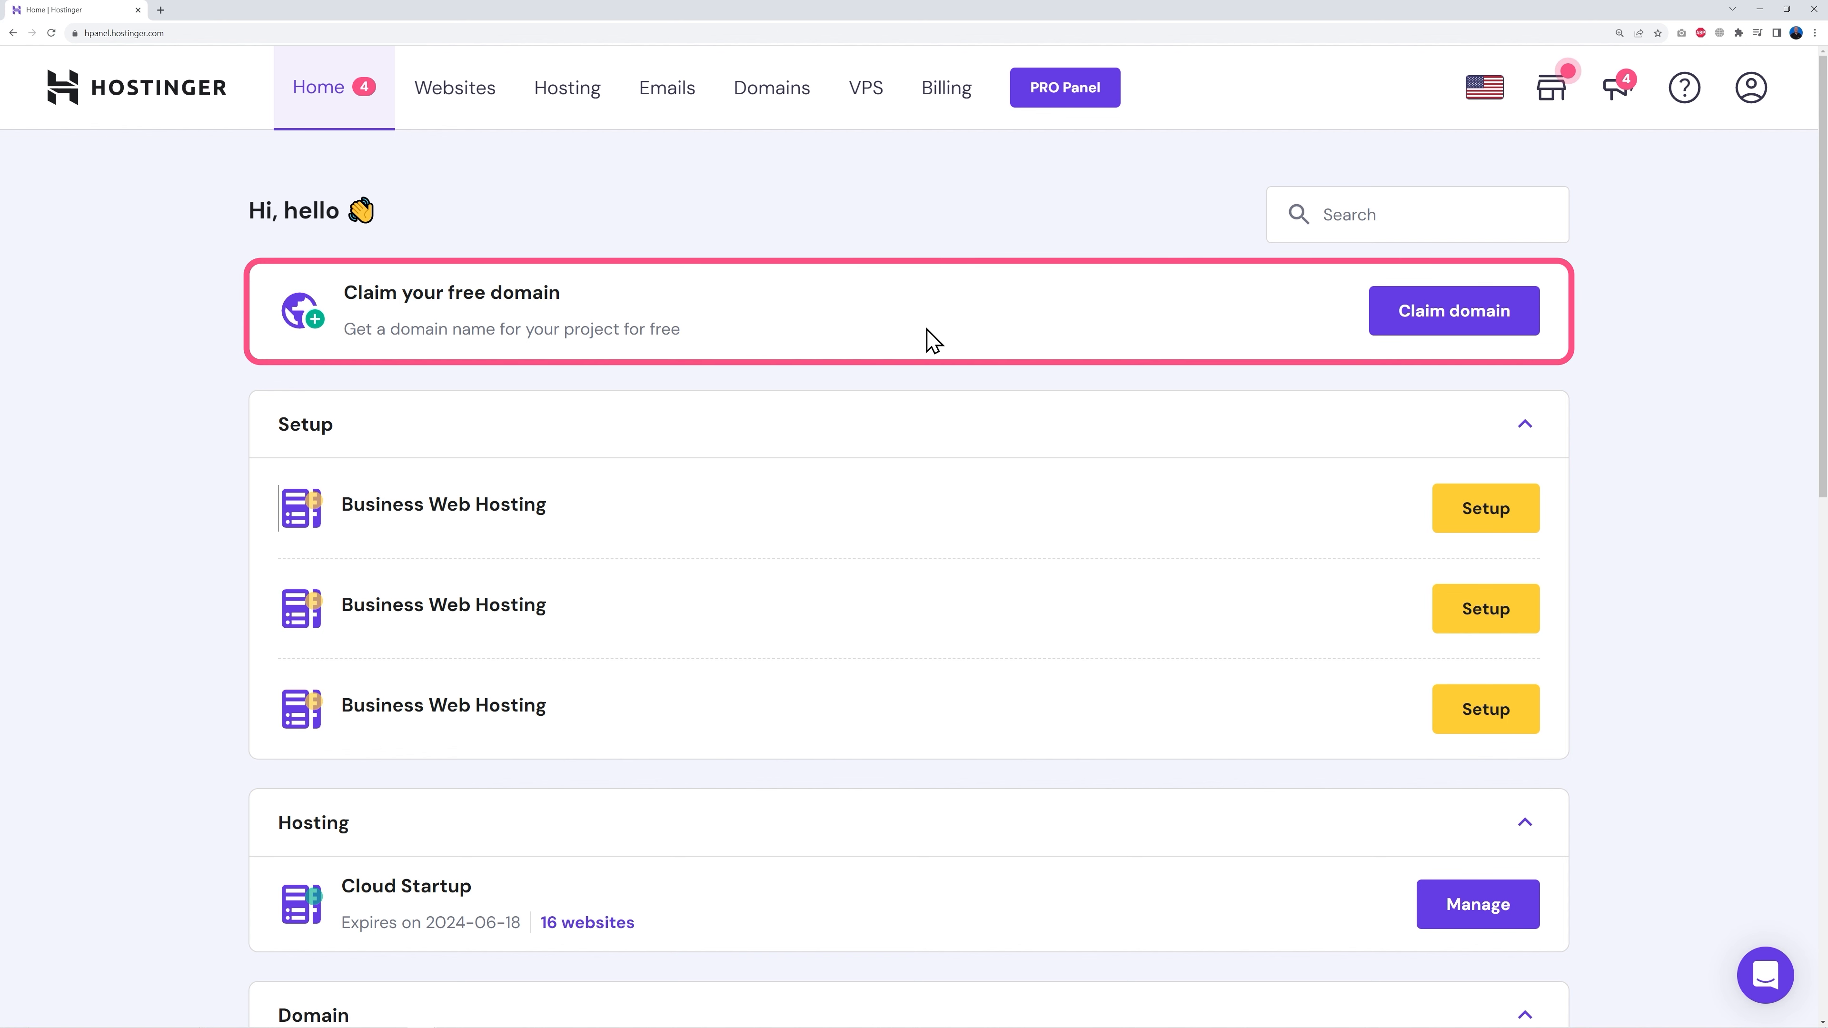
Step: Start the free domain claim, choose the .com extension and check yourdomainname.com, which is taken
{"action": "left_click", "coordinate": [1450, 320]}
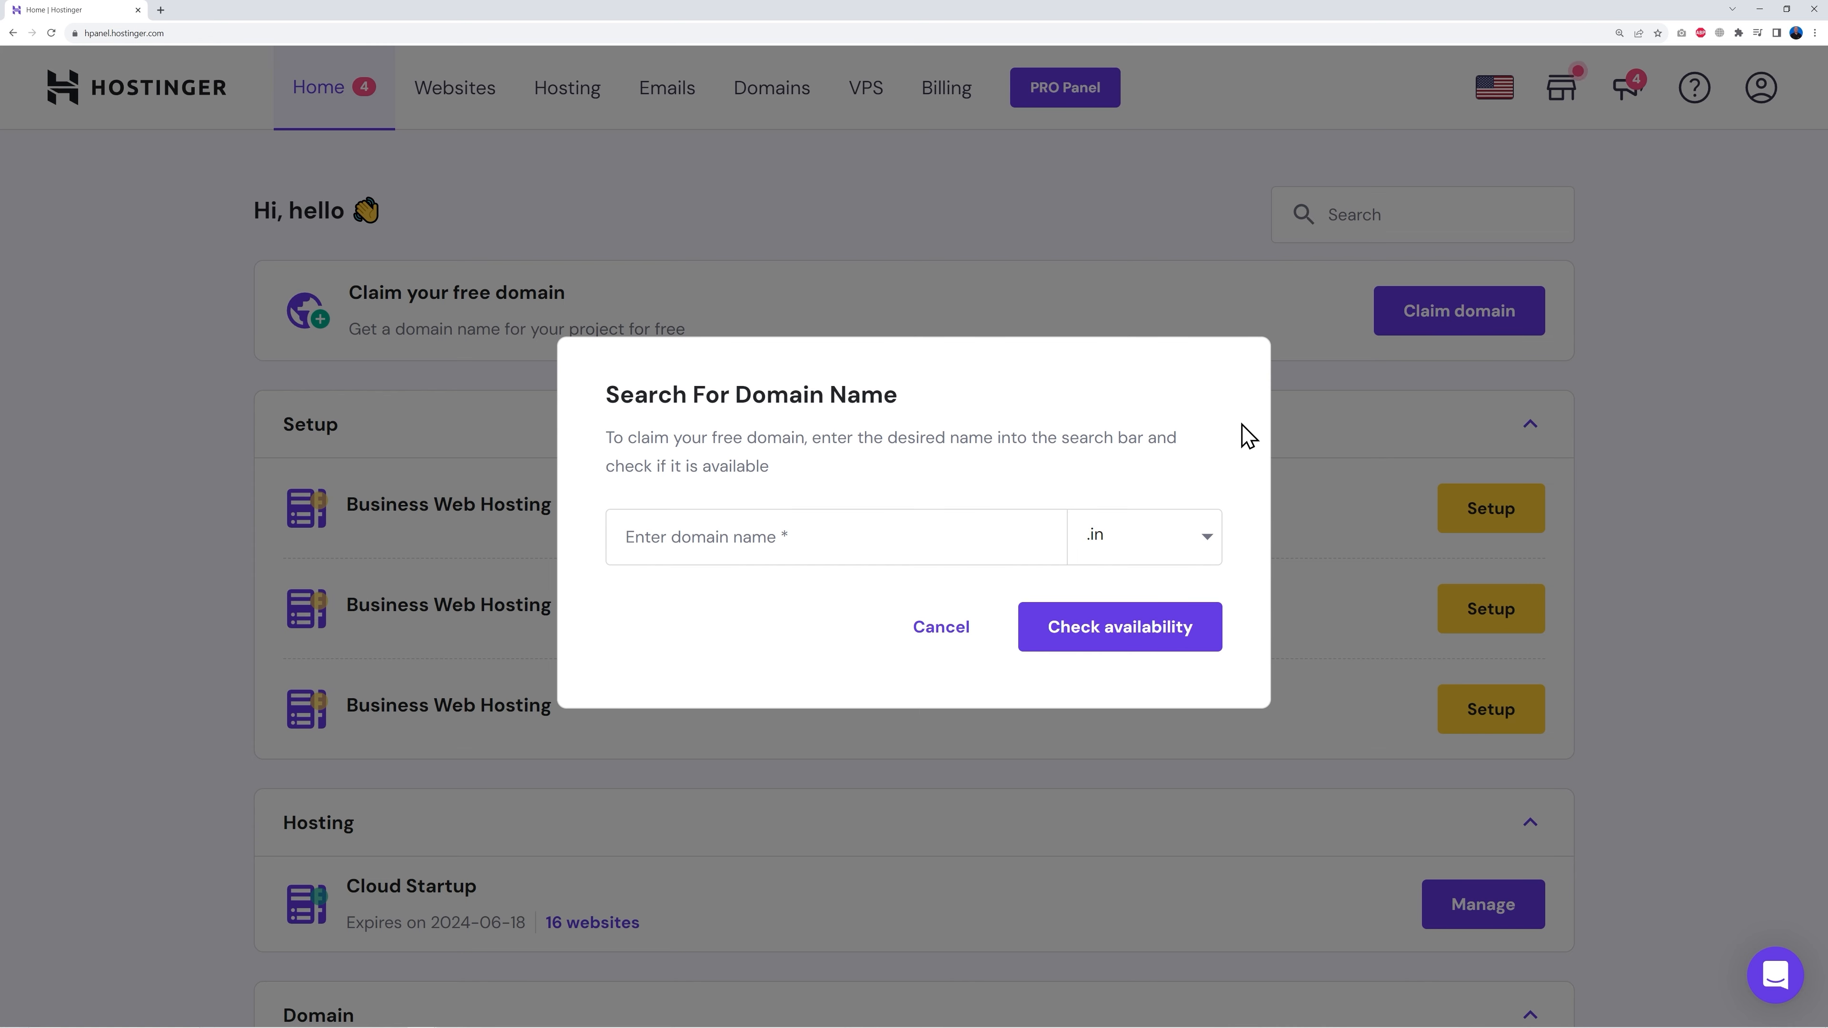
{"action": "left_click", "coordinate": [763, 558]}
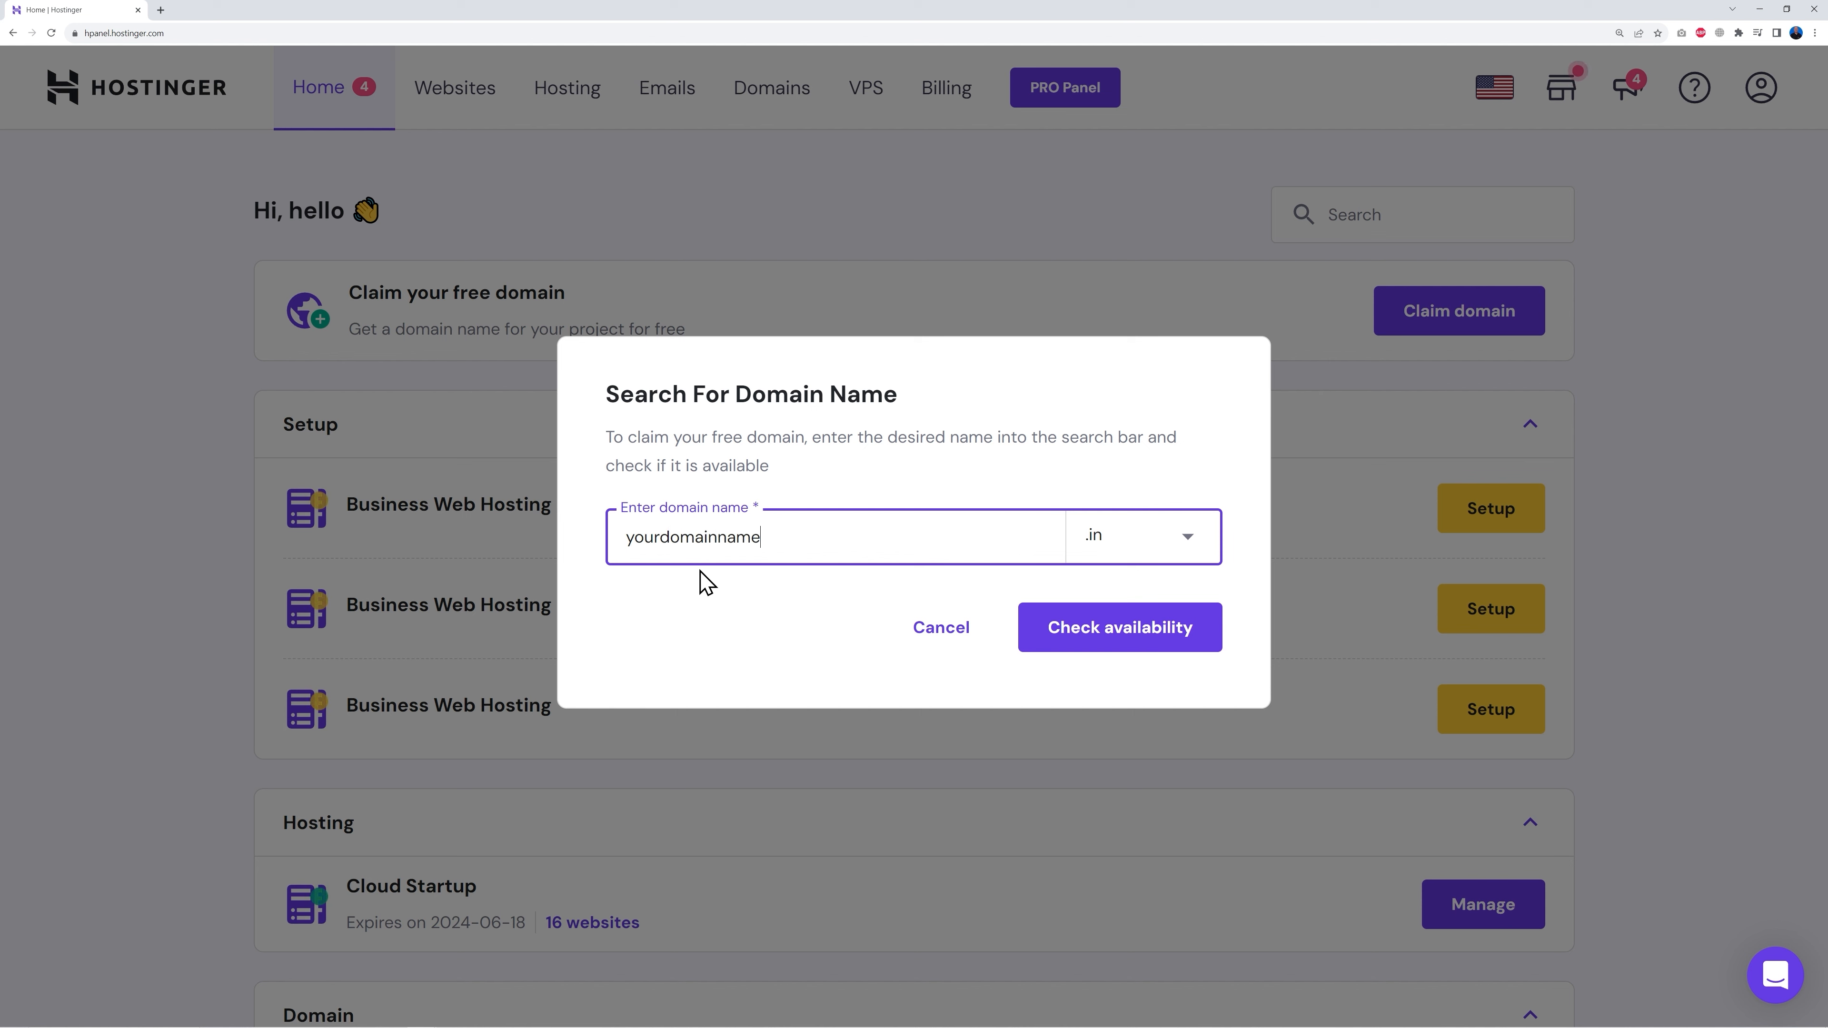
{"action": "left_click", "coordinate": [1098, 533]}
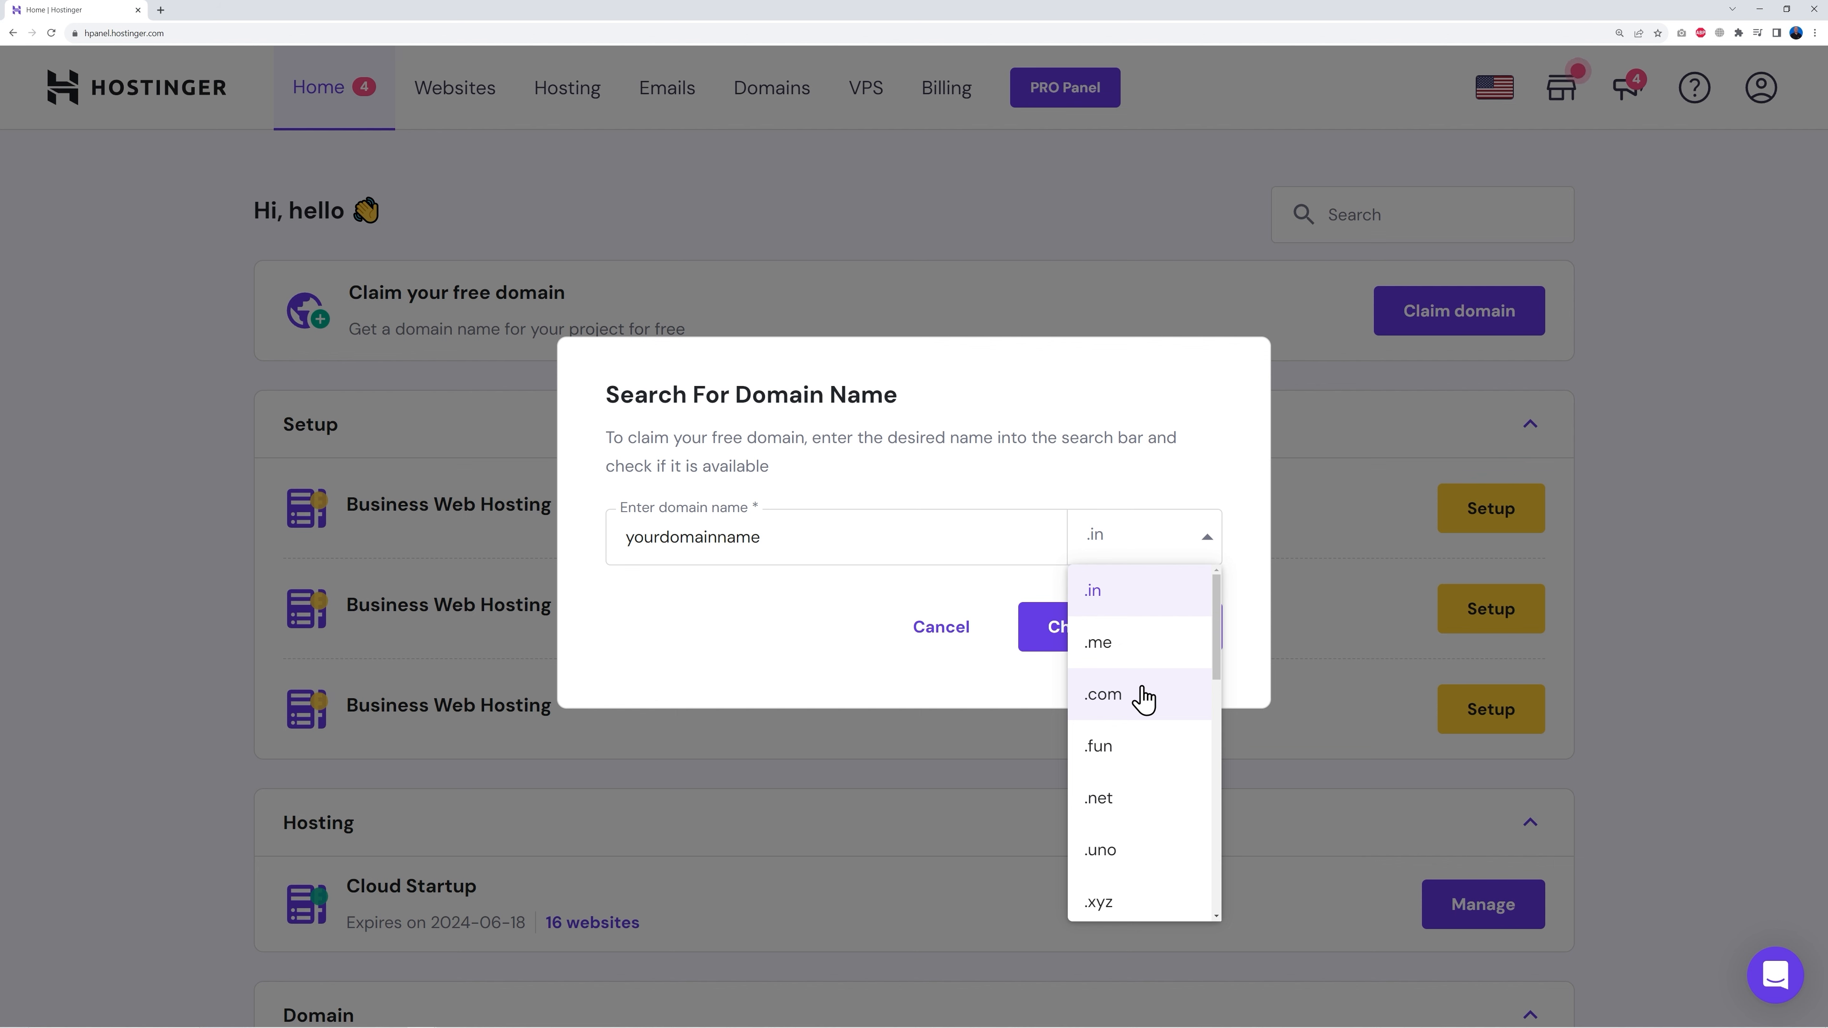
{"action": "scroll", "coordinate": [1151, 781], "scroll_direction": "down", "scroll_amount": 3}
{"action": "scroll", "coordinate": [1149, 781], "scroll_direction": "down", "scroll_amount": 8}
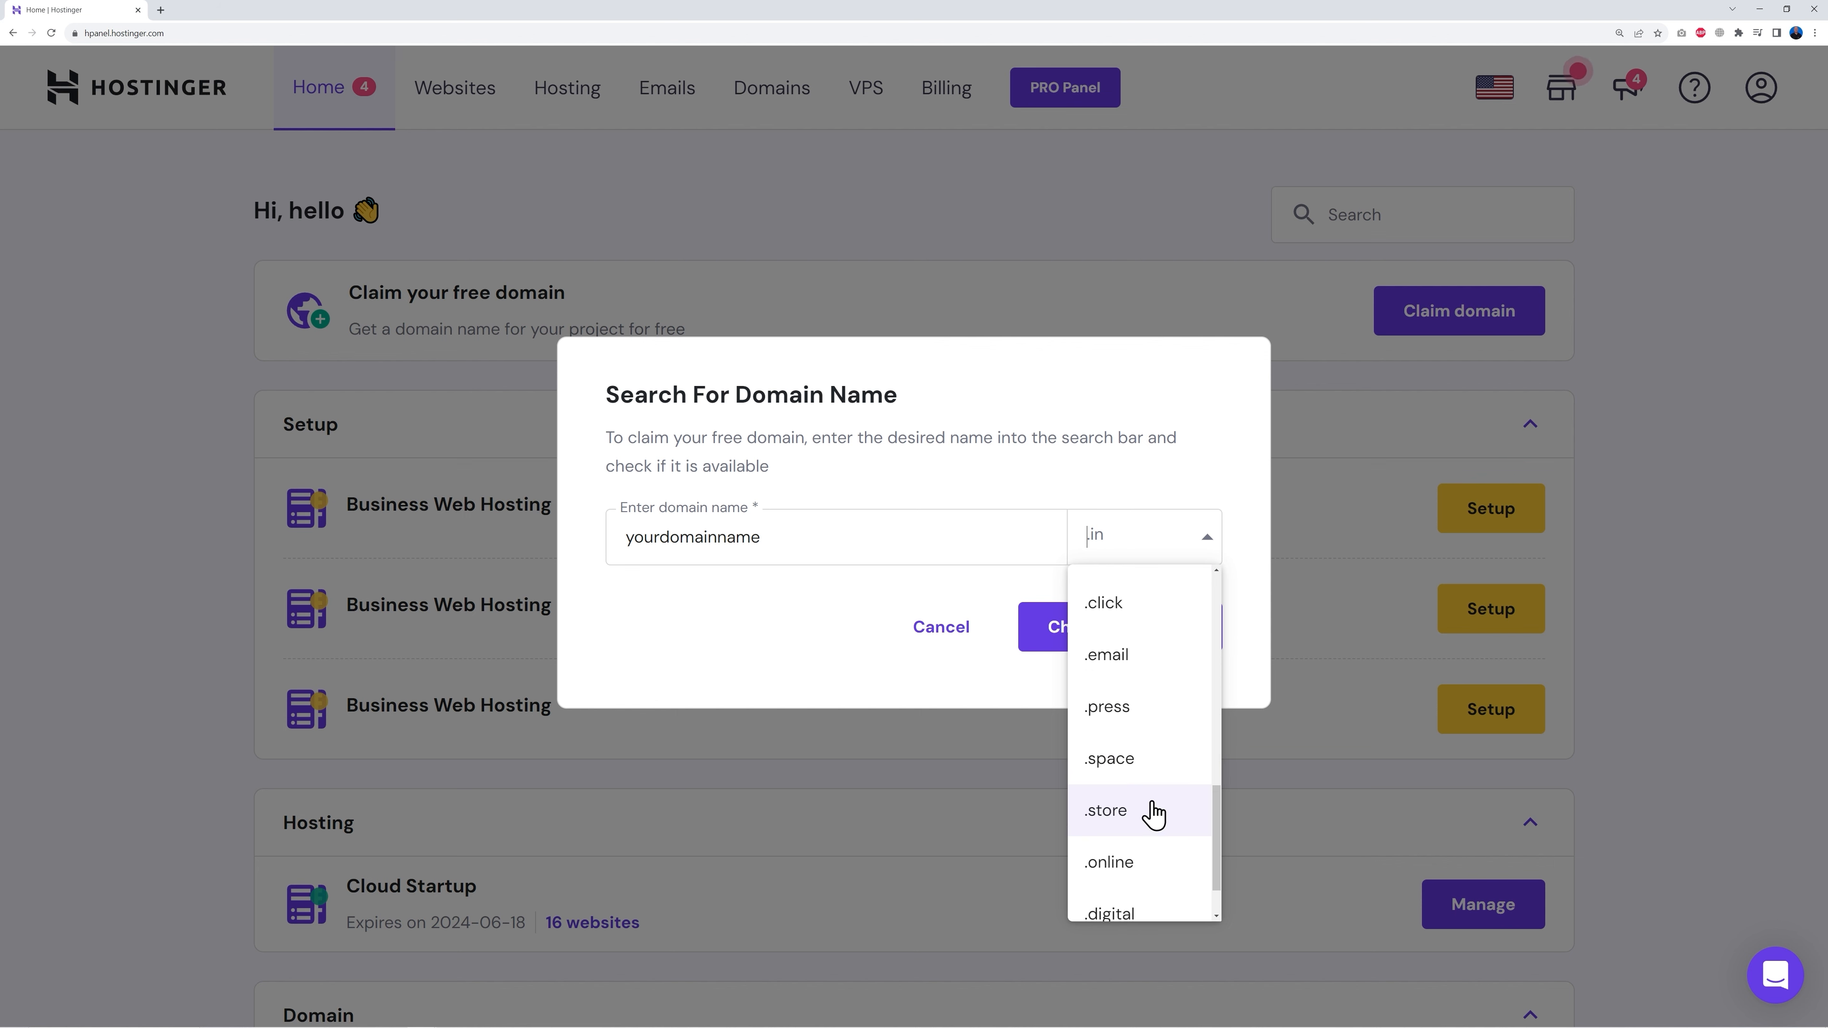
{"action": "scroll", "coordinate": [1154, 823], "scroll_direction": "down", "scroll_amount": 1}
{"action": "scroll", "coordinate": [1153, 823], "scroll_direction": "up", "scroll_amount": 10}
{"action": "scroll", "coordinate": [1157, 778], "scroll_direction": "up", "scroll_amount": 1}
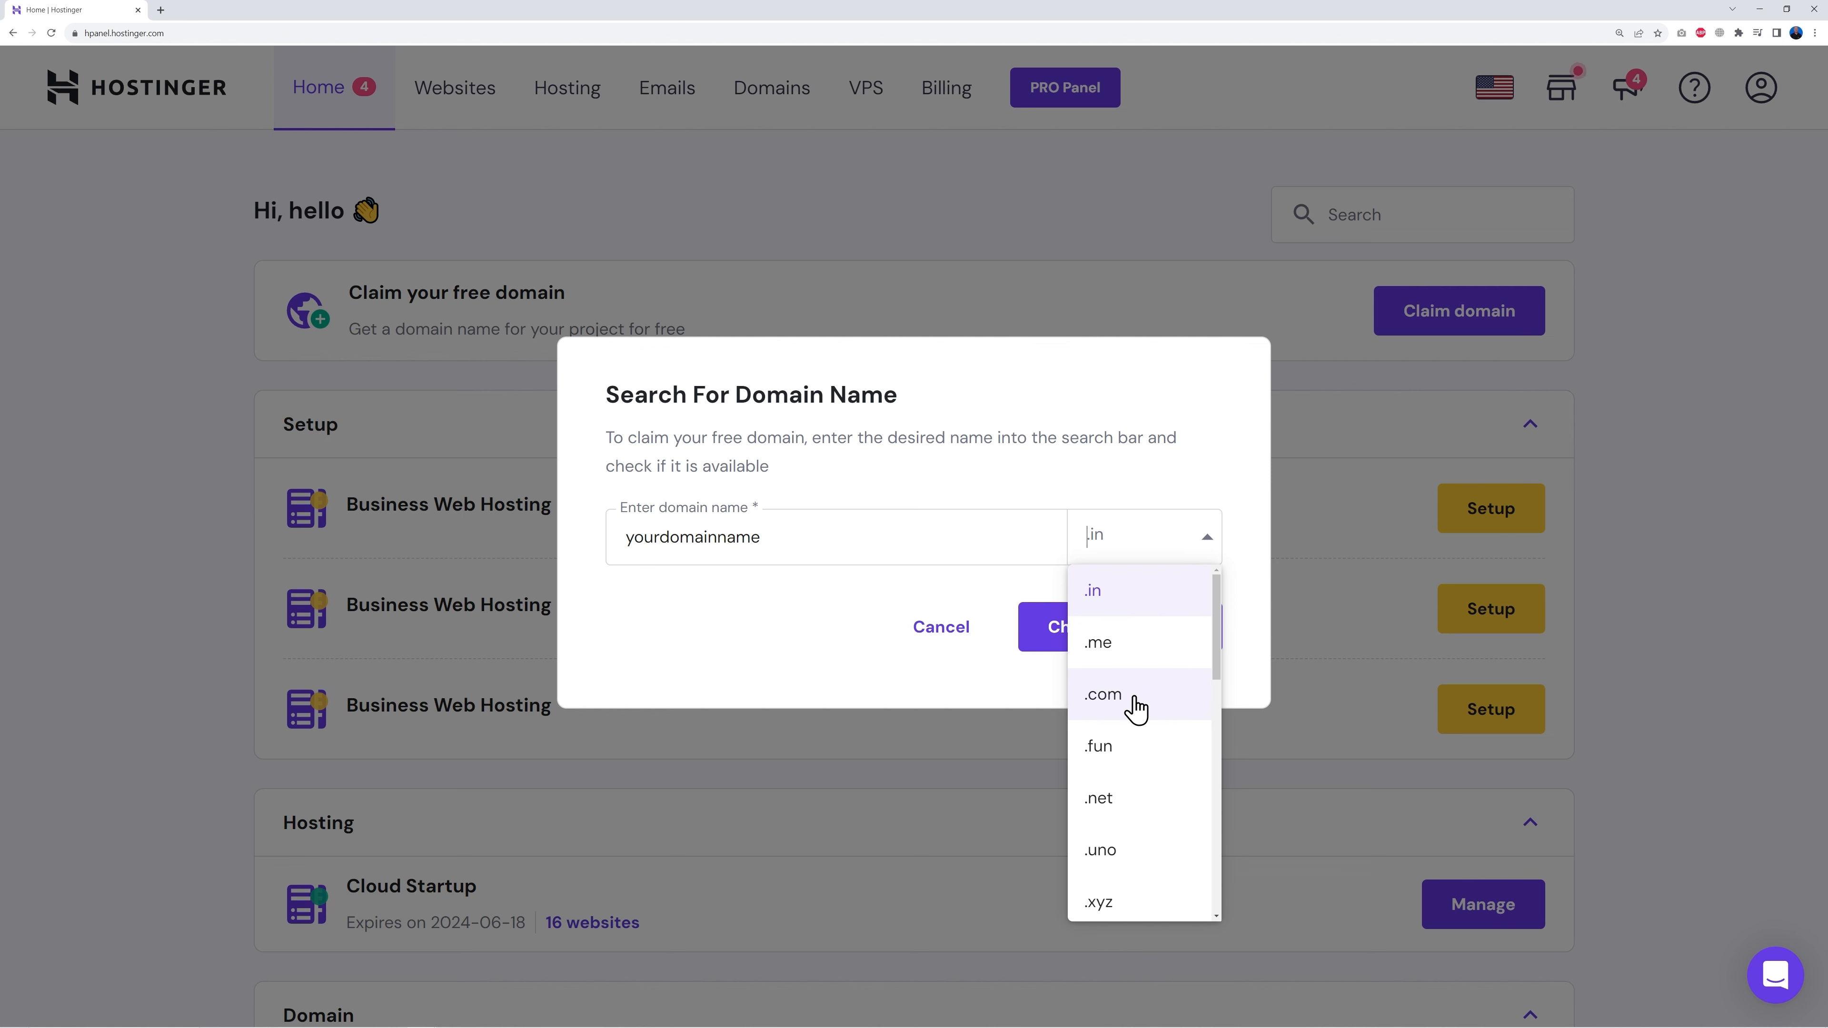
{"action": "left_click", "coordinate": [1136, 709]}
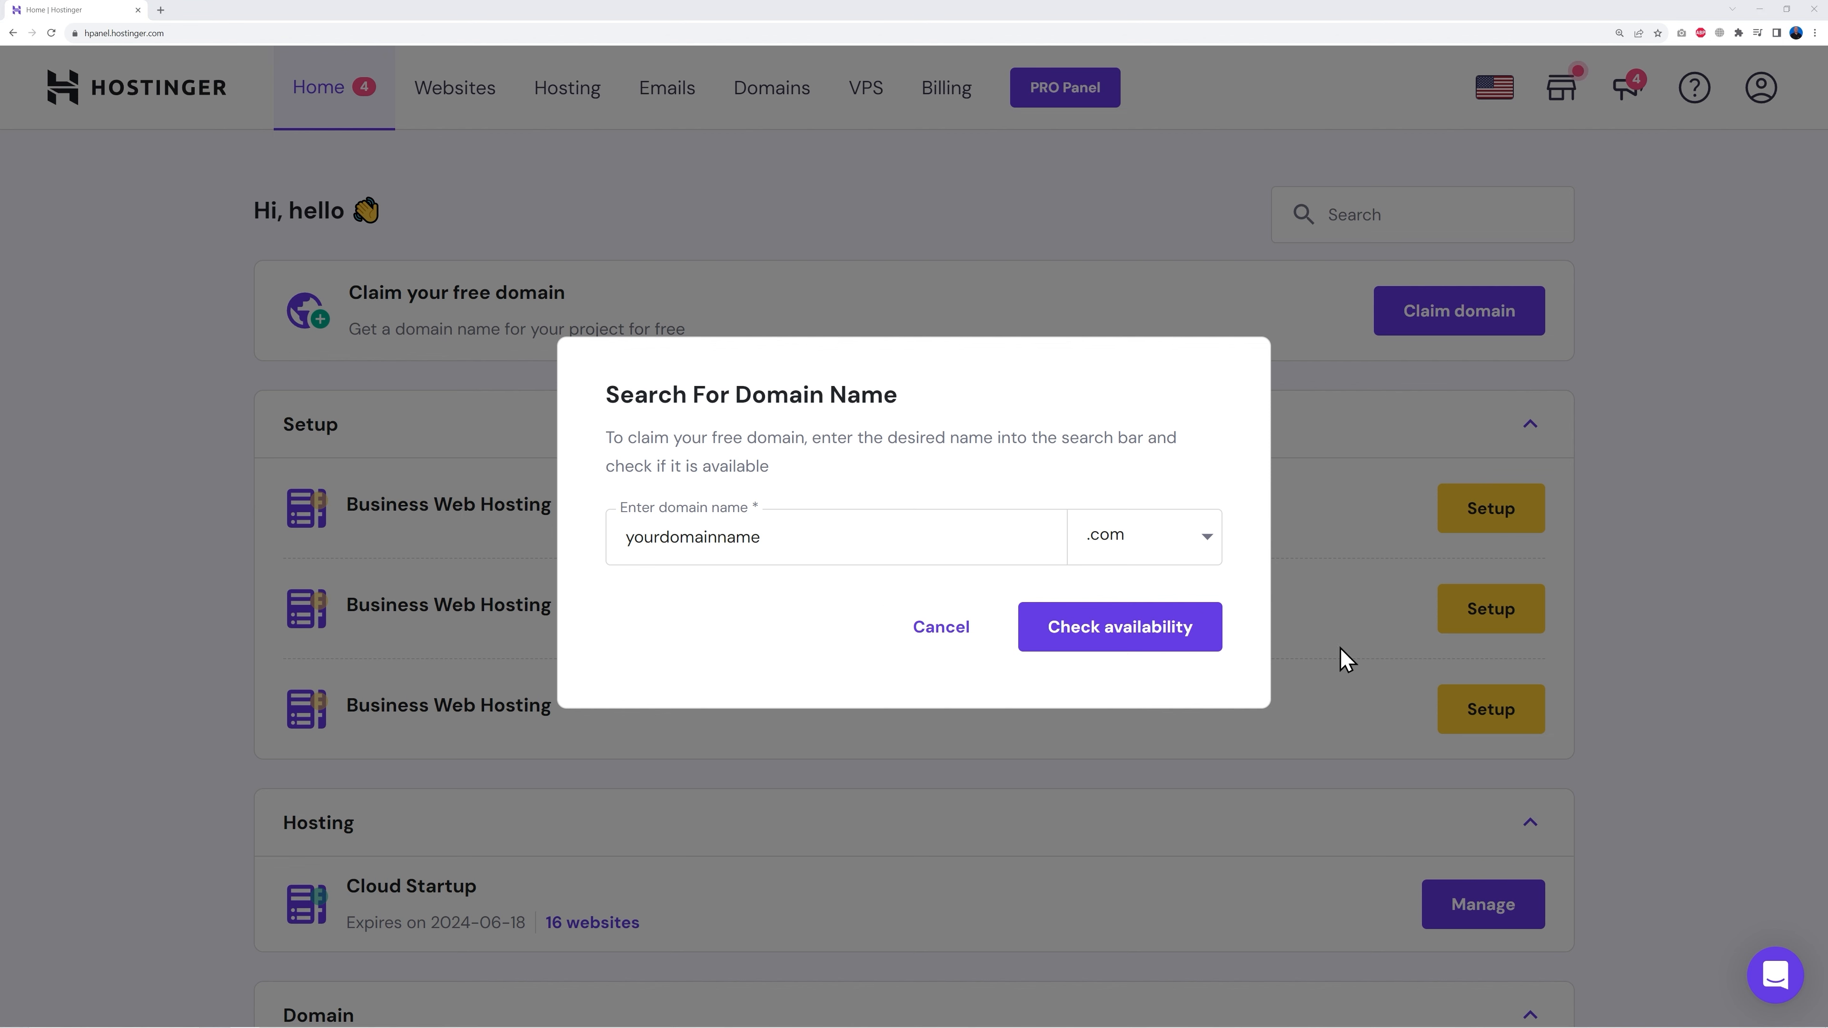
{"action": "left_click", "coordinate": [1121, 639]}
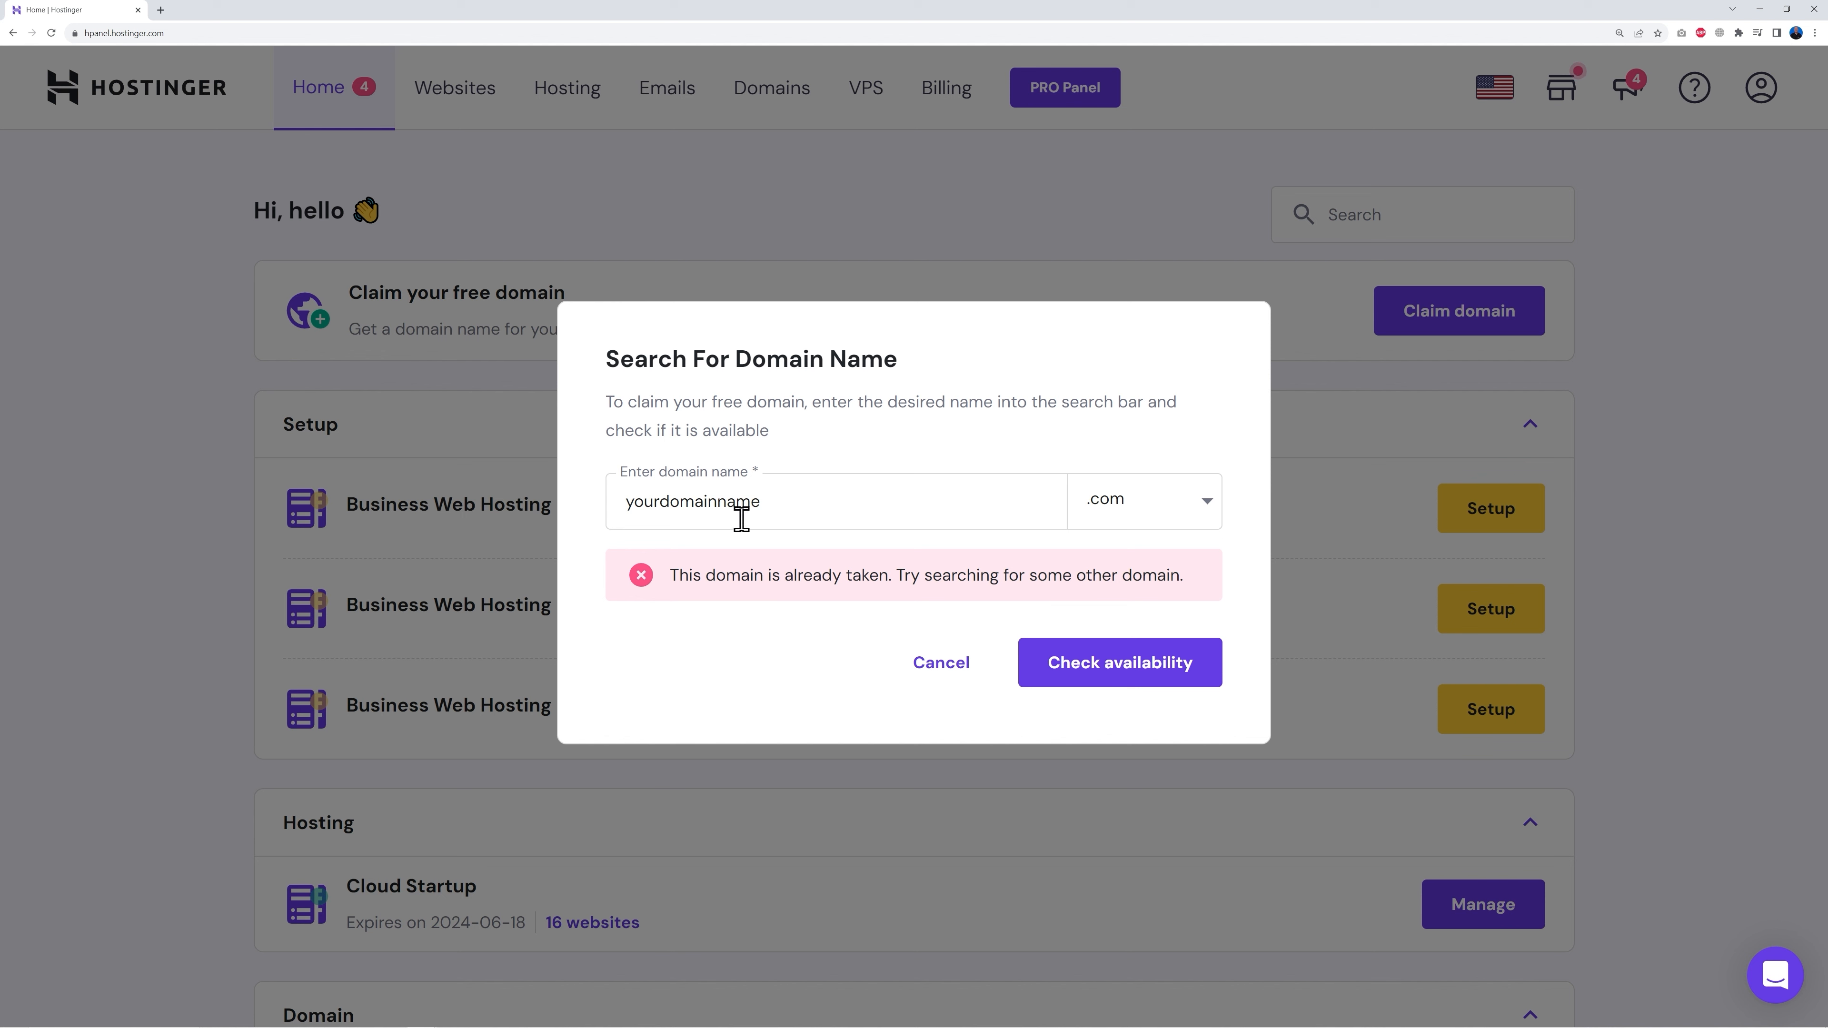
Step: Replace the name with learnwithmrweb and confirm learnwithmrweb.com is available at $0.00/yr
{"action": "left_click_drag", "start_coordinate": [624, 498], "coordinate": [839, 504]}
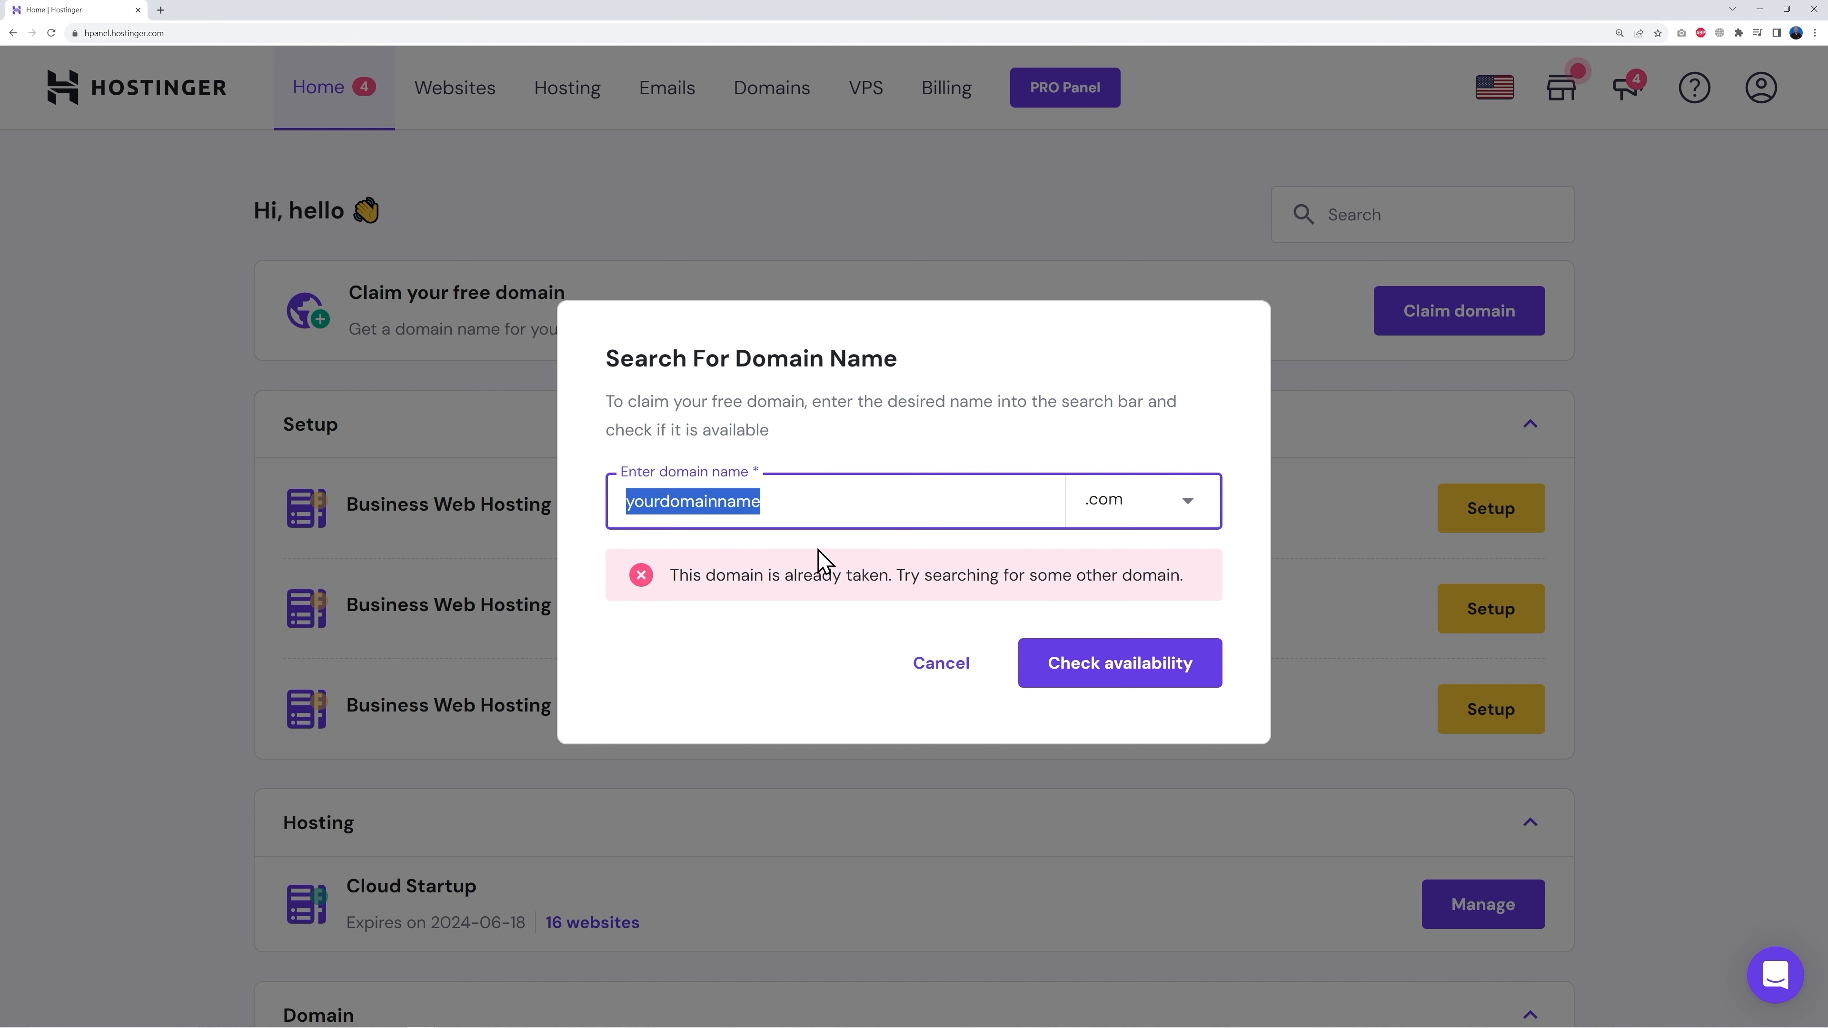
{"action": "type", "text": "learnwithmrweb"}
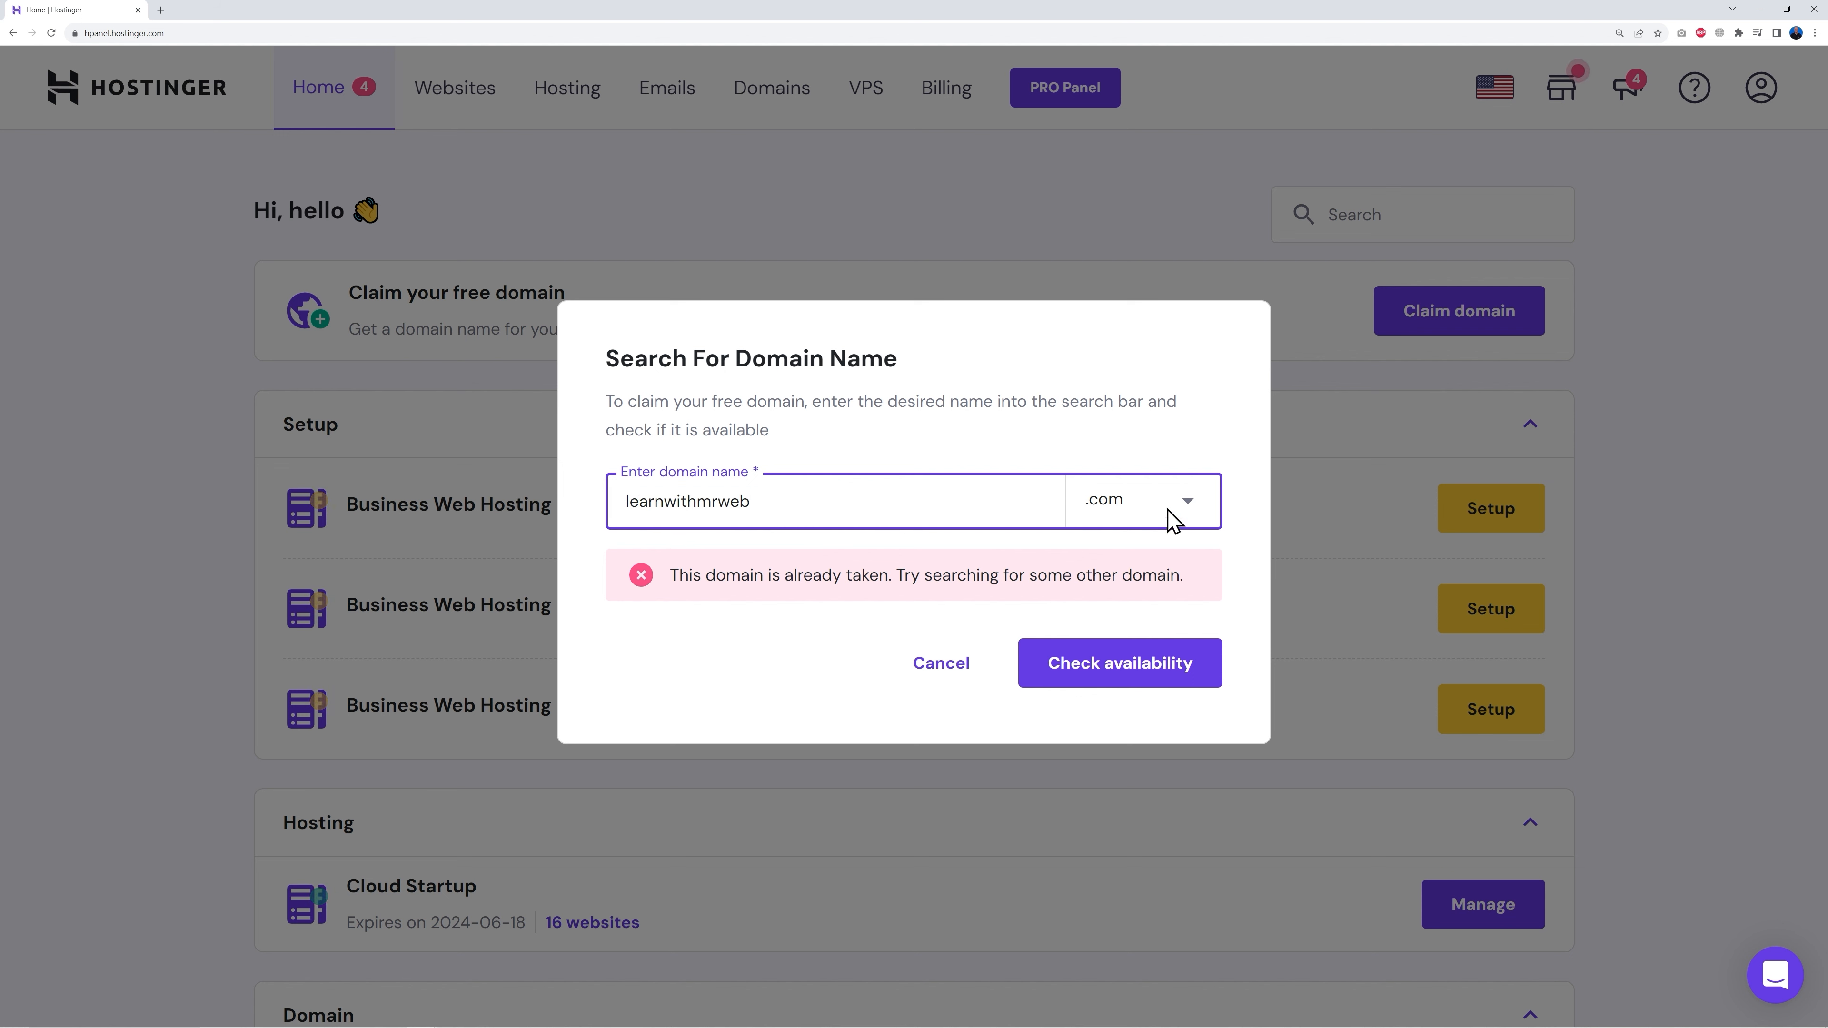
{"action": "left_click", "coordinate": [1114, 681]}
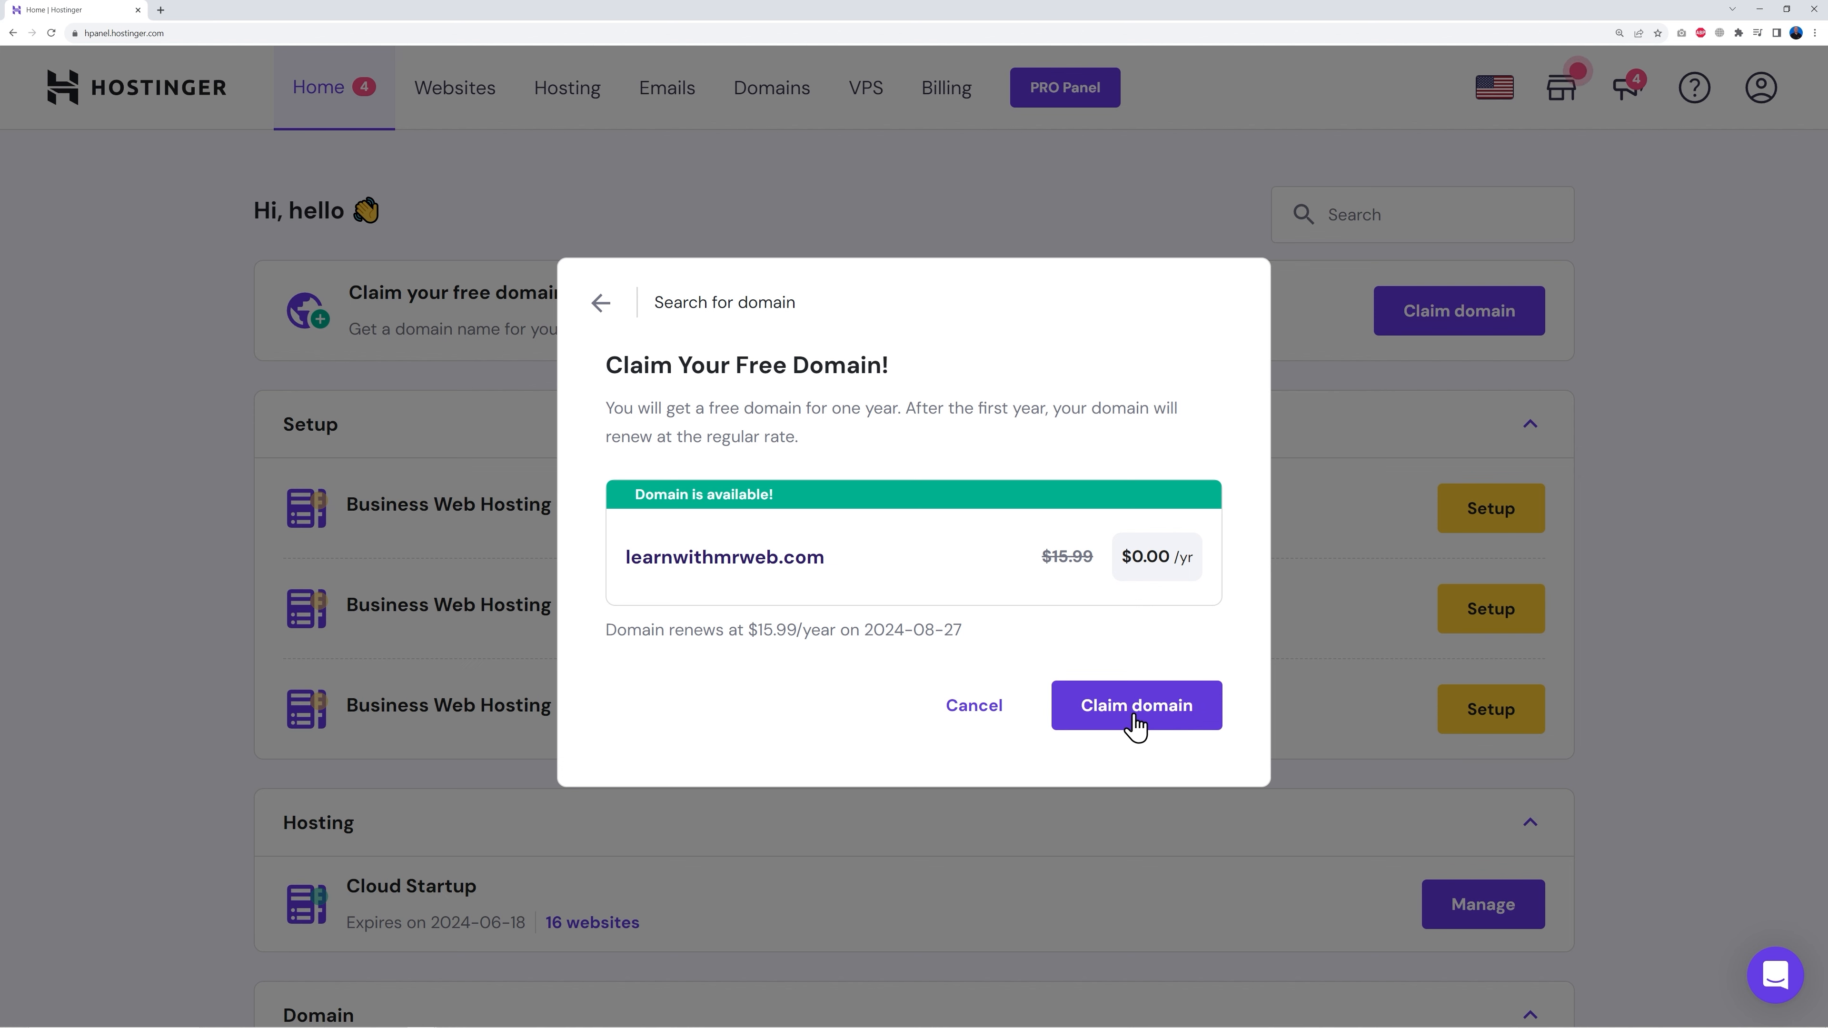
{"action": "left_click", "coordinate": [1135, 723]}
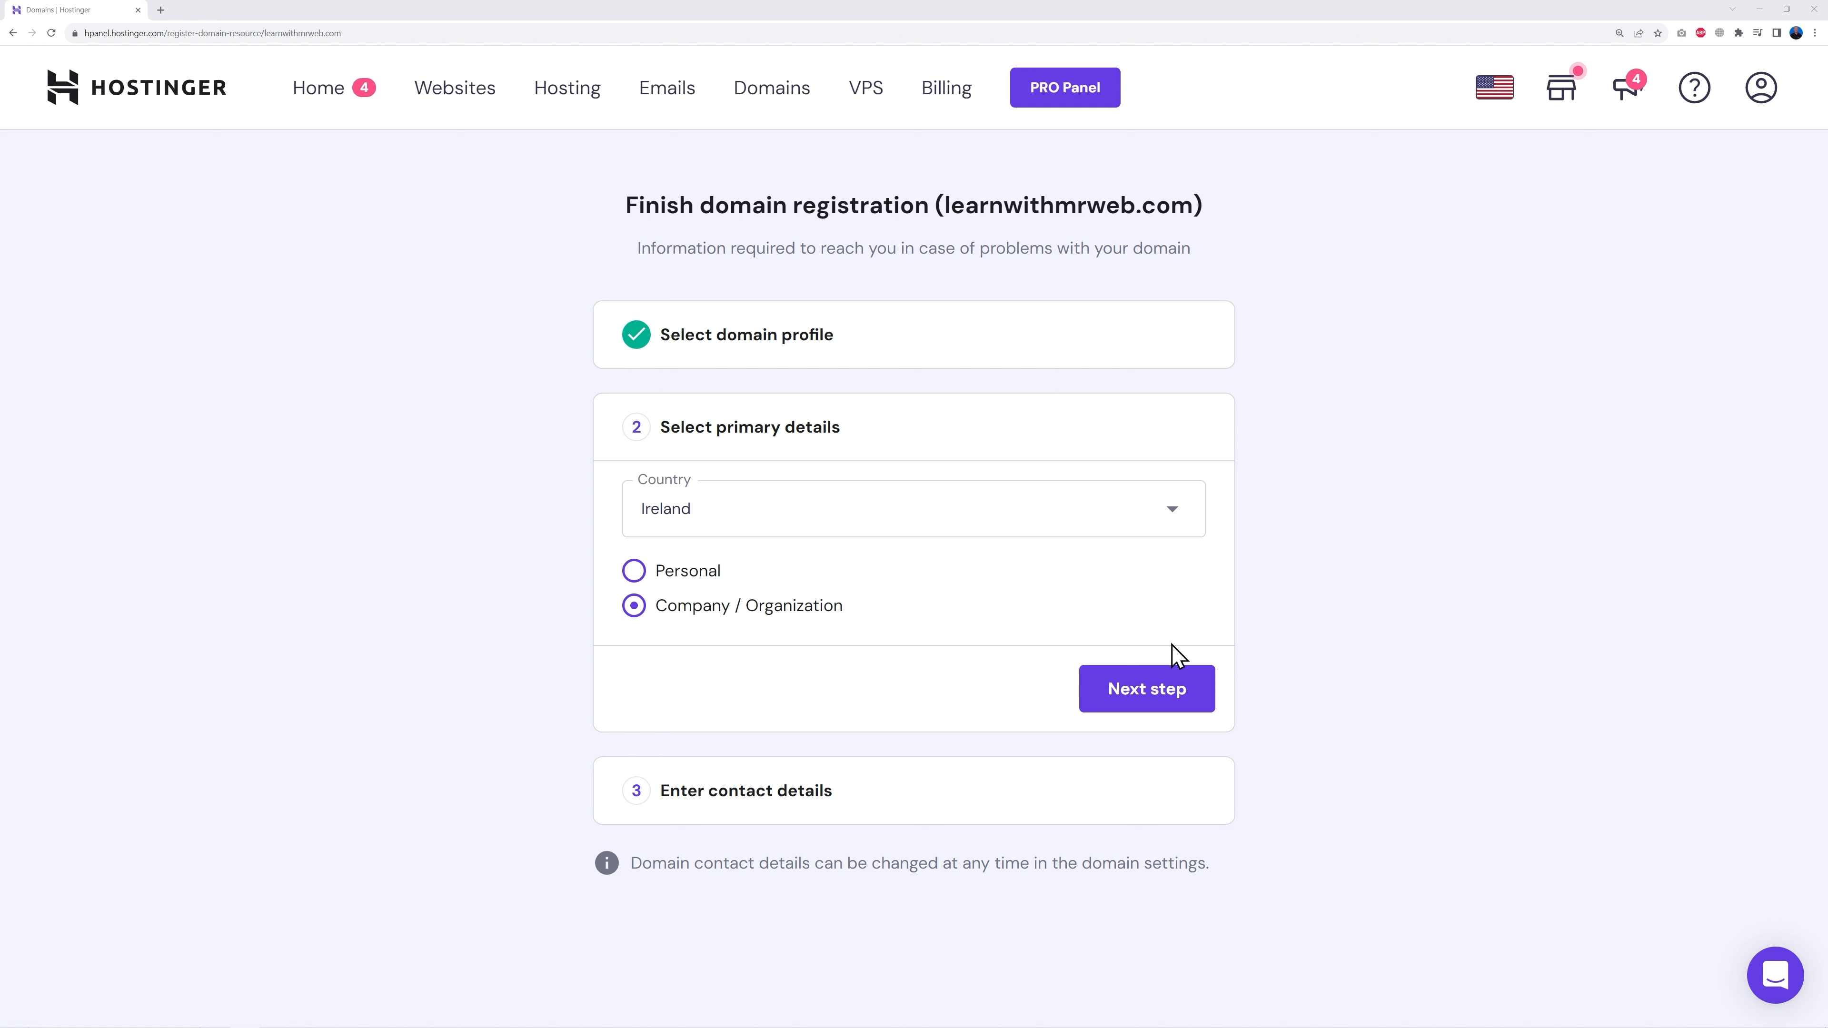
Step: Confirm the contact details, finish registering learnwithmrweb.com, and continue to its domain overview
{"action": "left_click", "coordinate": [1171, 702]}
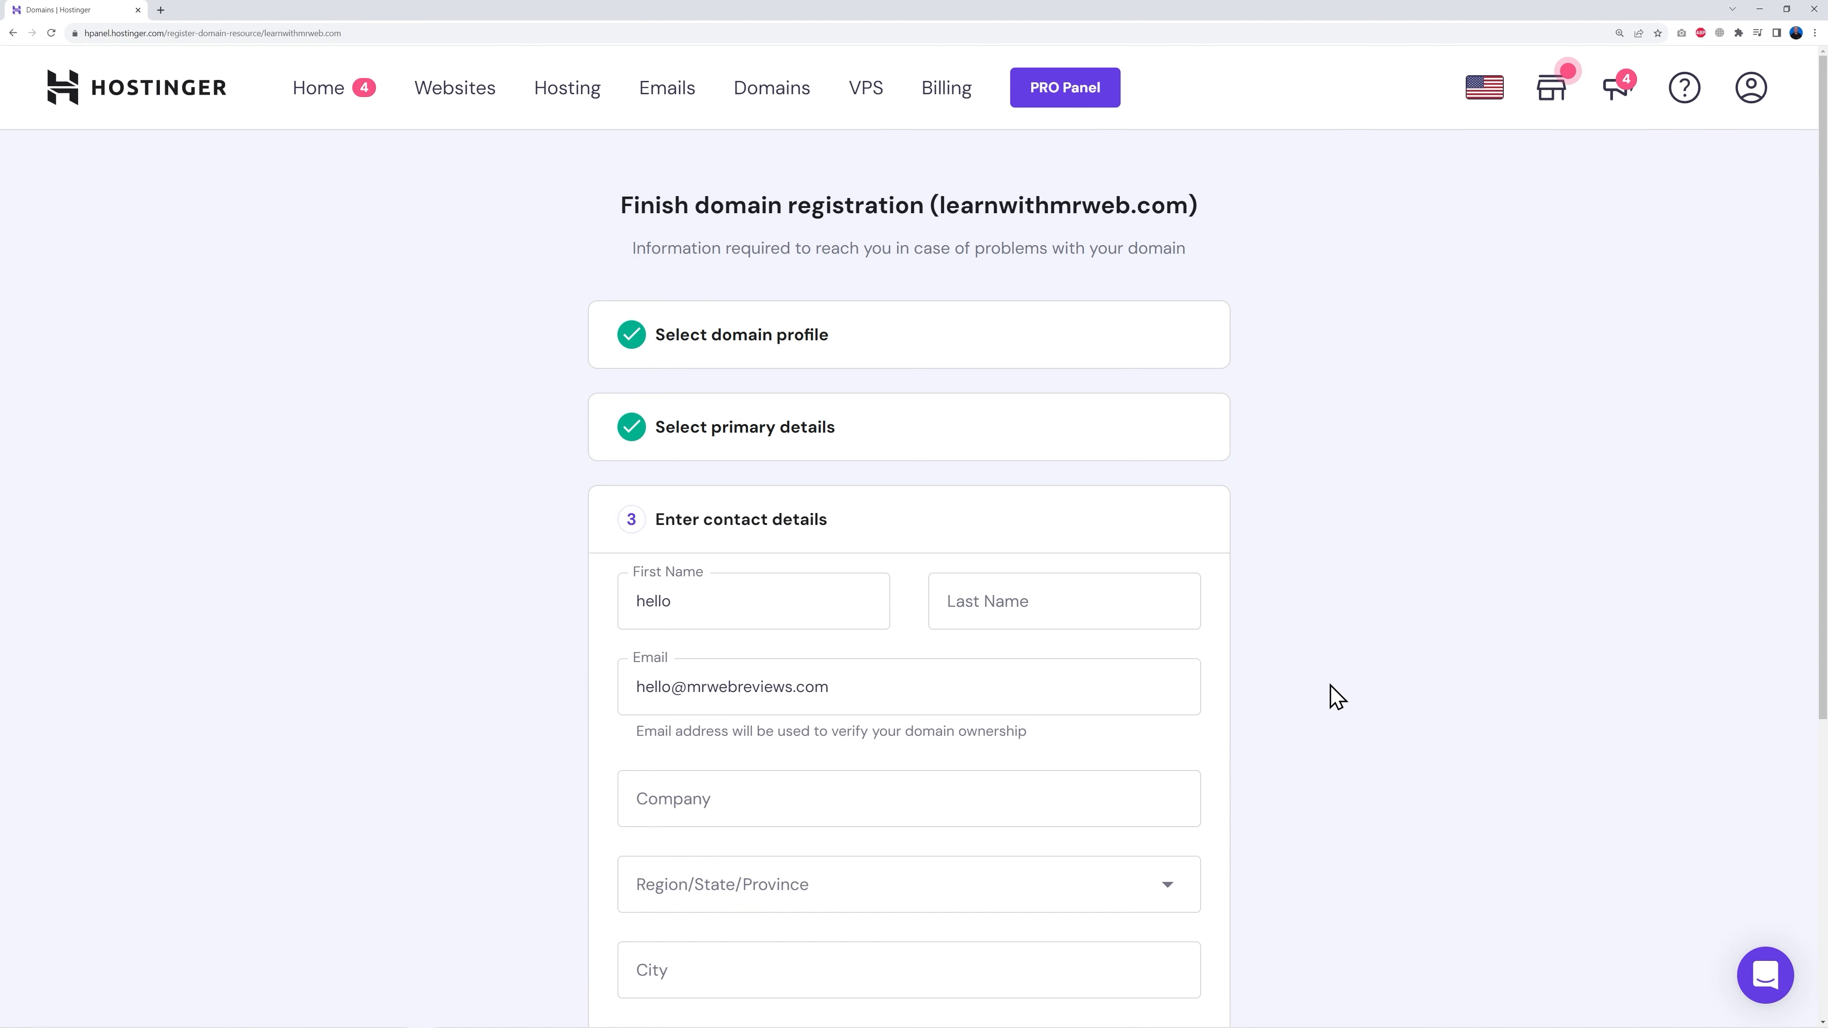
{"action": "scroll", "coordinate": [1336, 697], "scroll_direction": "down", "scroll_amount": 3}
{"action": "scroll", "coordinate": [1336, 697], "scroll_direction": "down", "scroll_amount": 2}
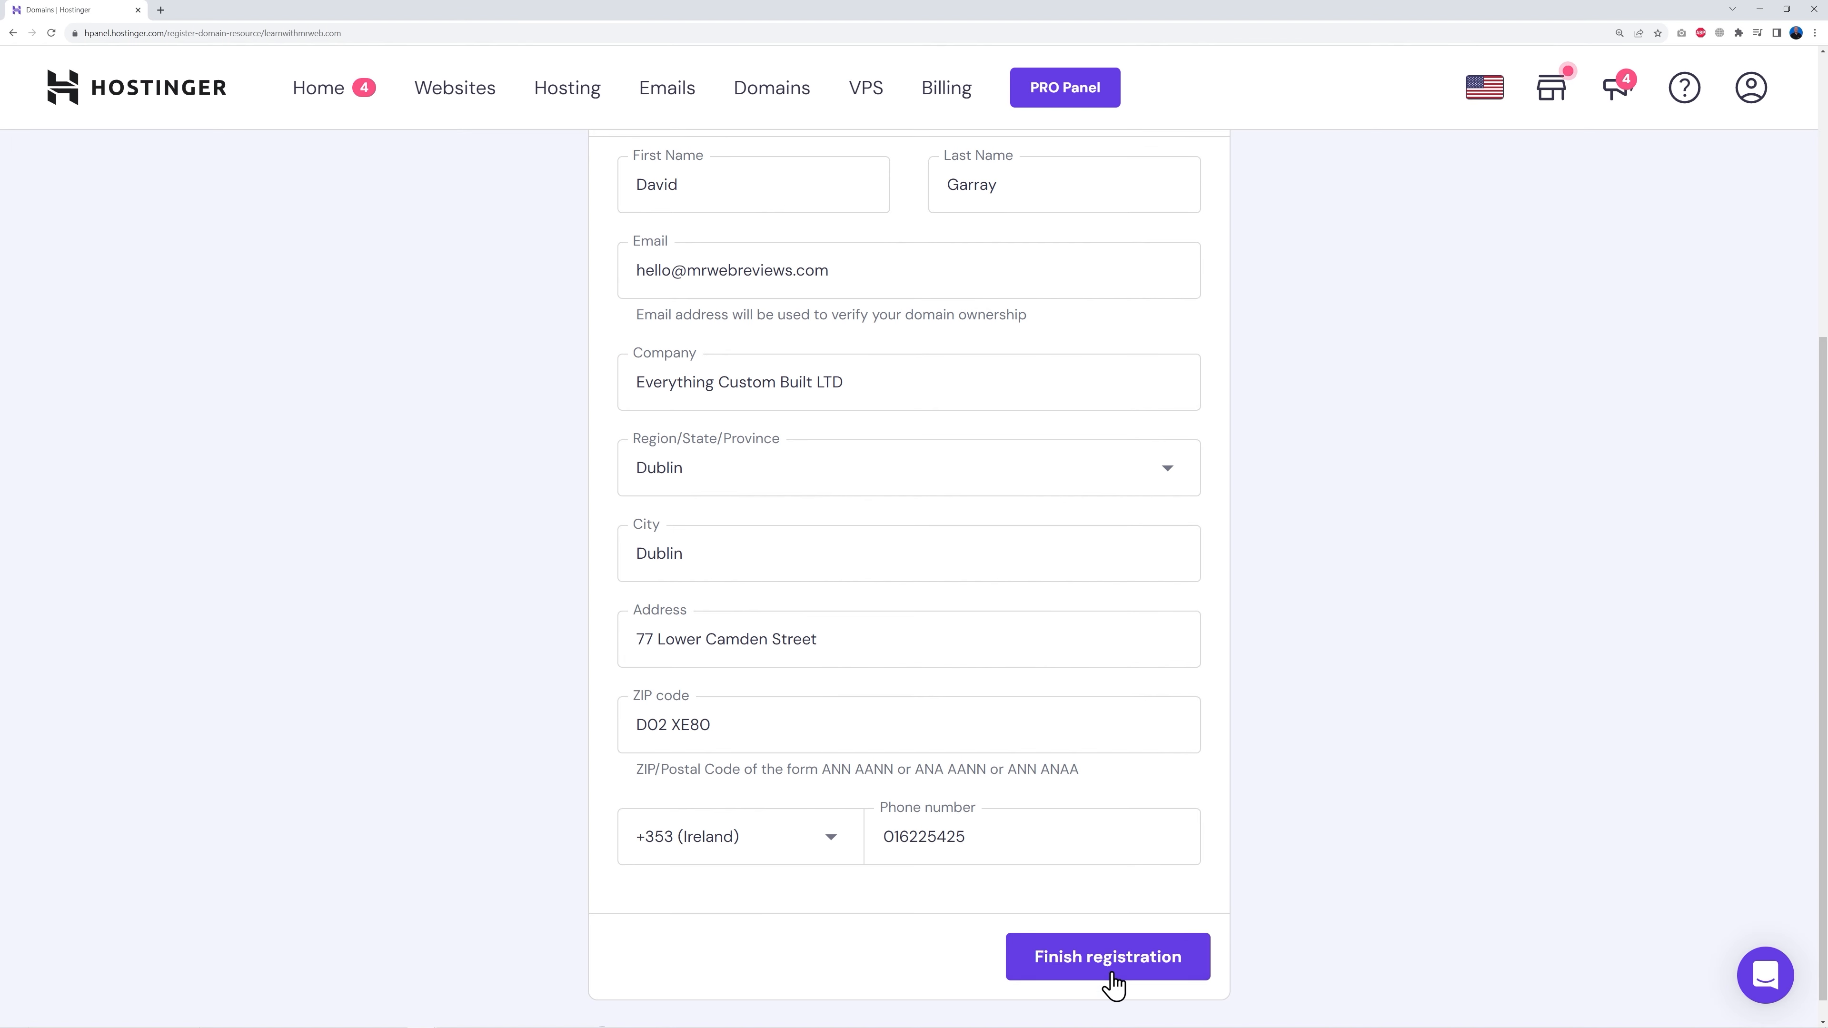
{"action": "left_click", "coordinate": [1112, 976]}
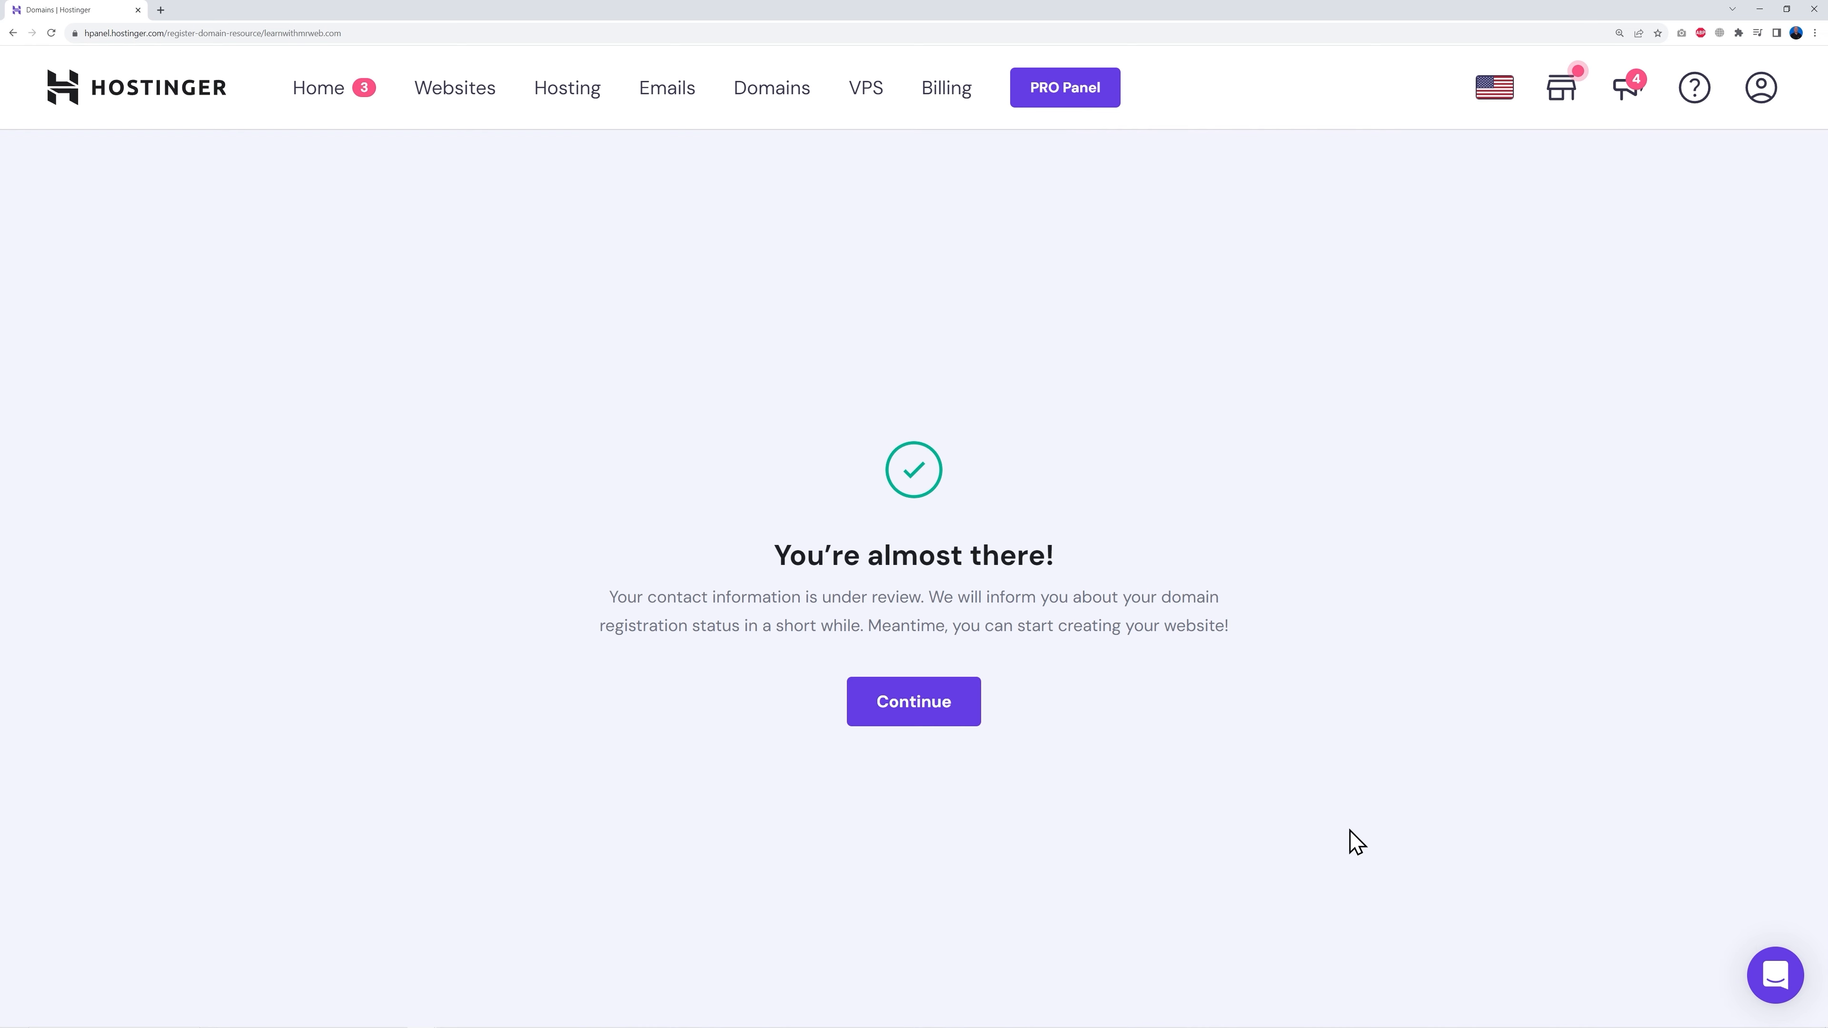
{"action": "left_click", "coordinate": [928, 720]}
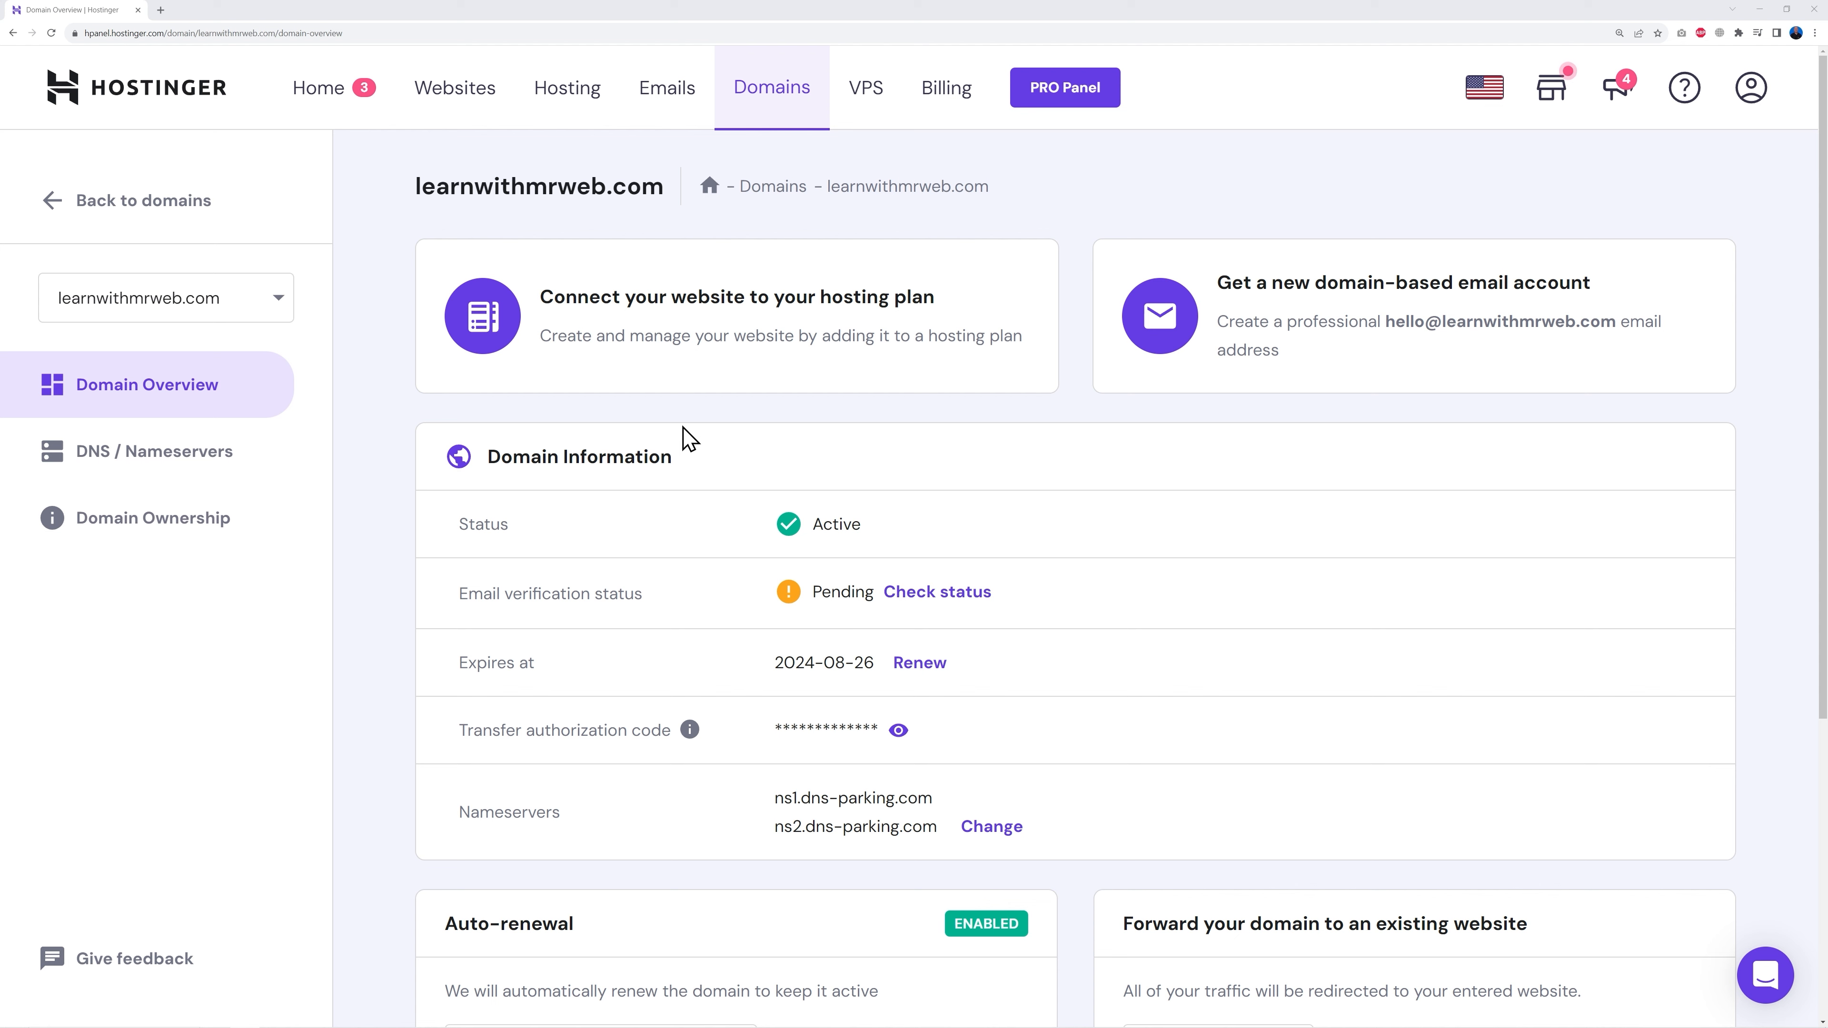
Step: Reload the overview to show Verified, then start setup of the first Business Web Hosting plan
{"action": "left_click", "coordinate": [51, 33]}
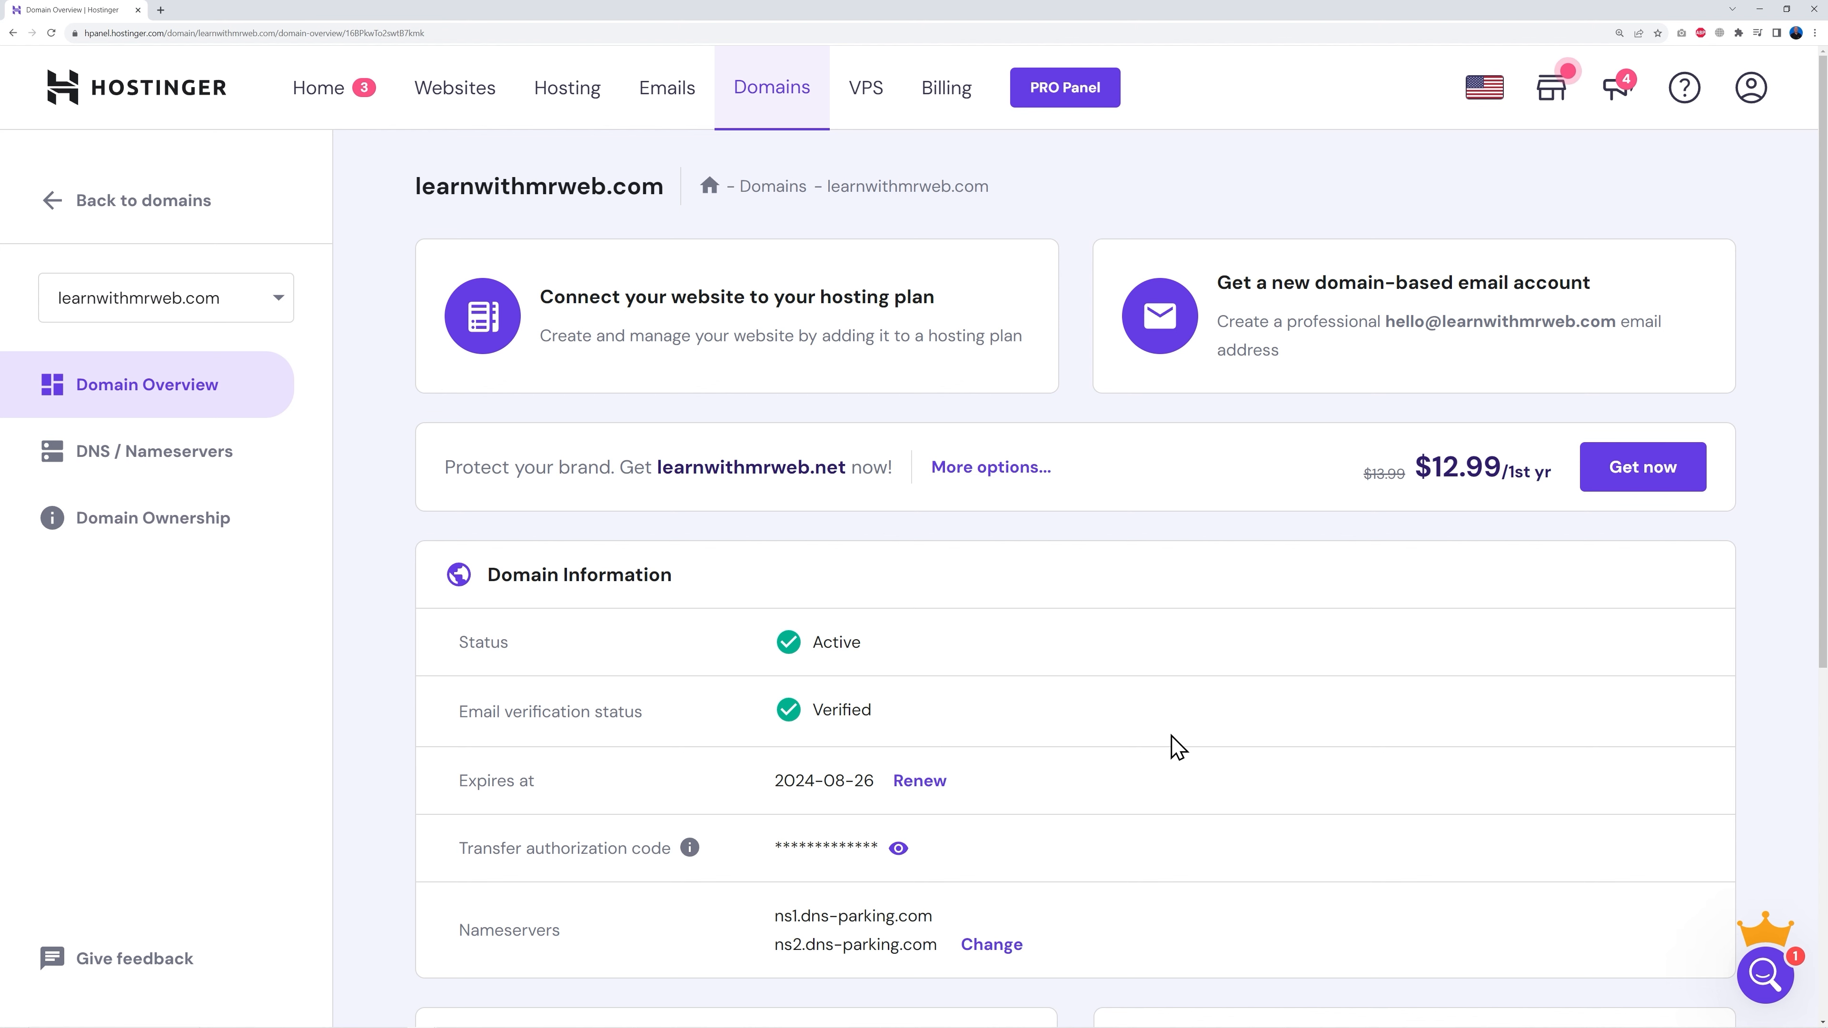
{"action": "left_click", "coordinate": [341, 107]}
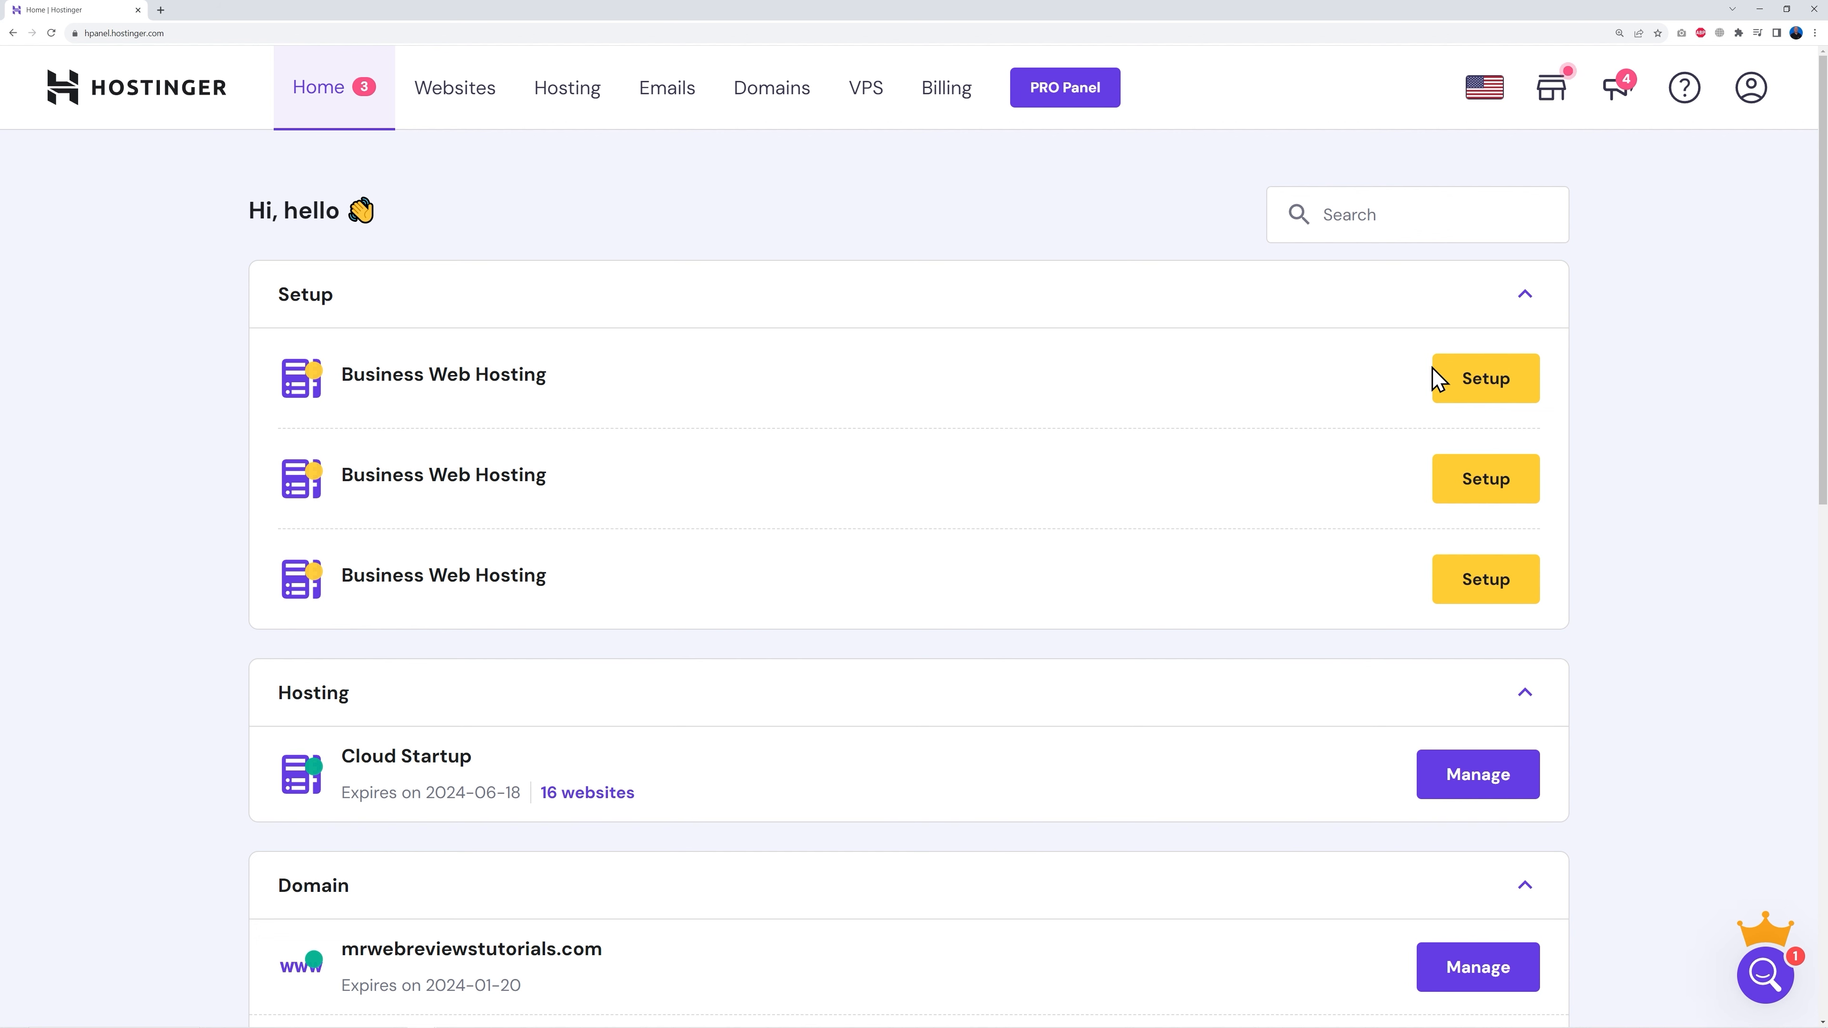
{"action": "left_click", "coordinate": [1489, 392]}
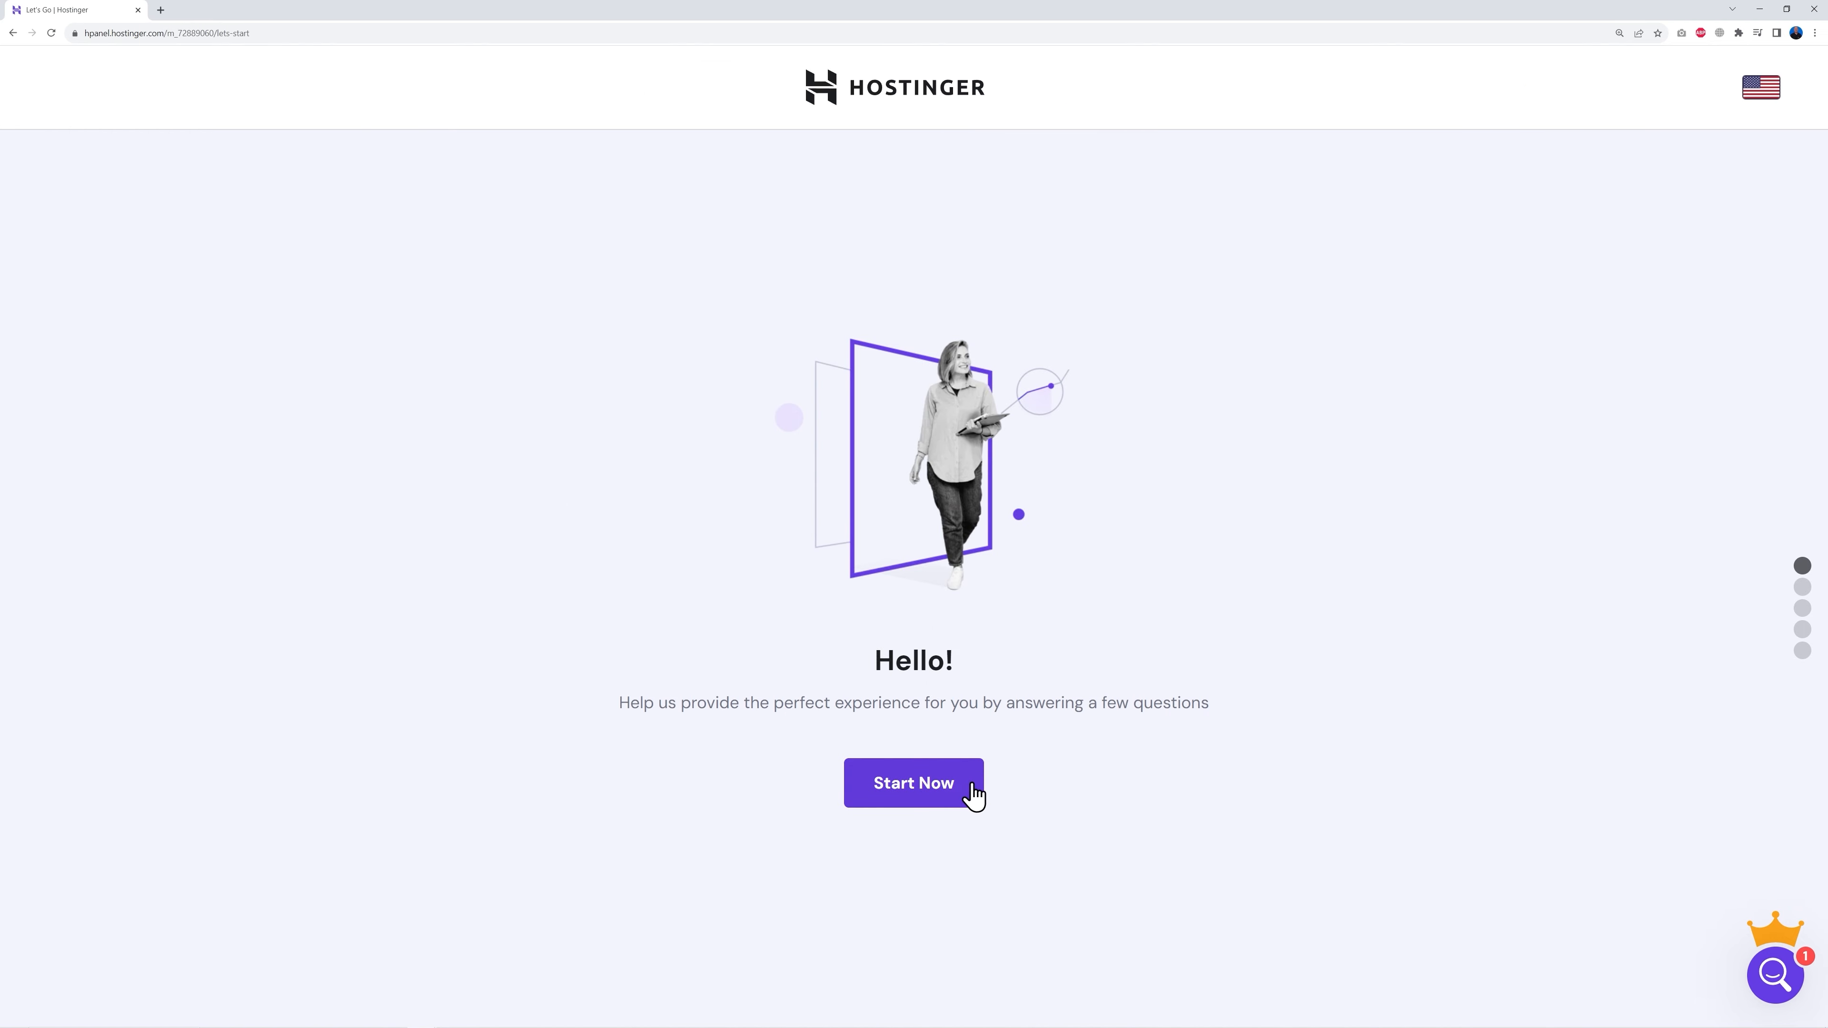
Step: Begin the setup wizard, skip the personalisation questions, and choose Create a new website
{"action": "left_click", "coordinate": [941, 798]}
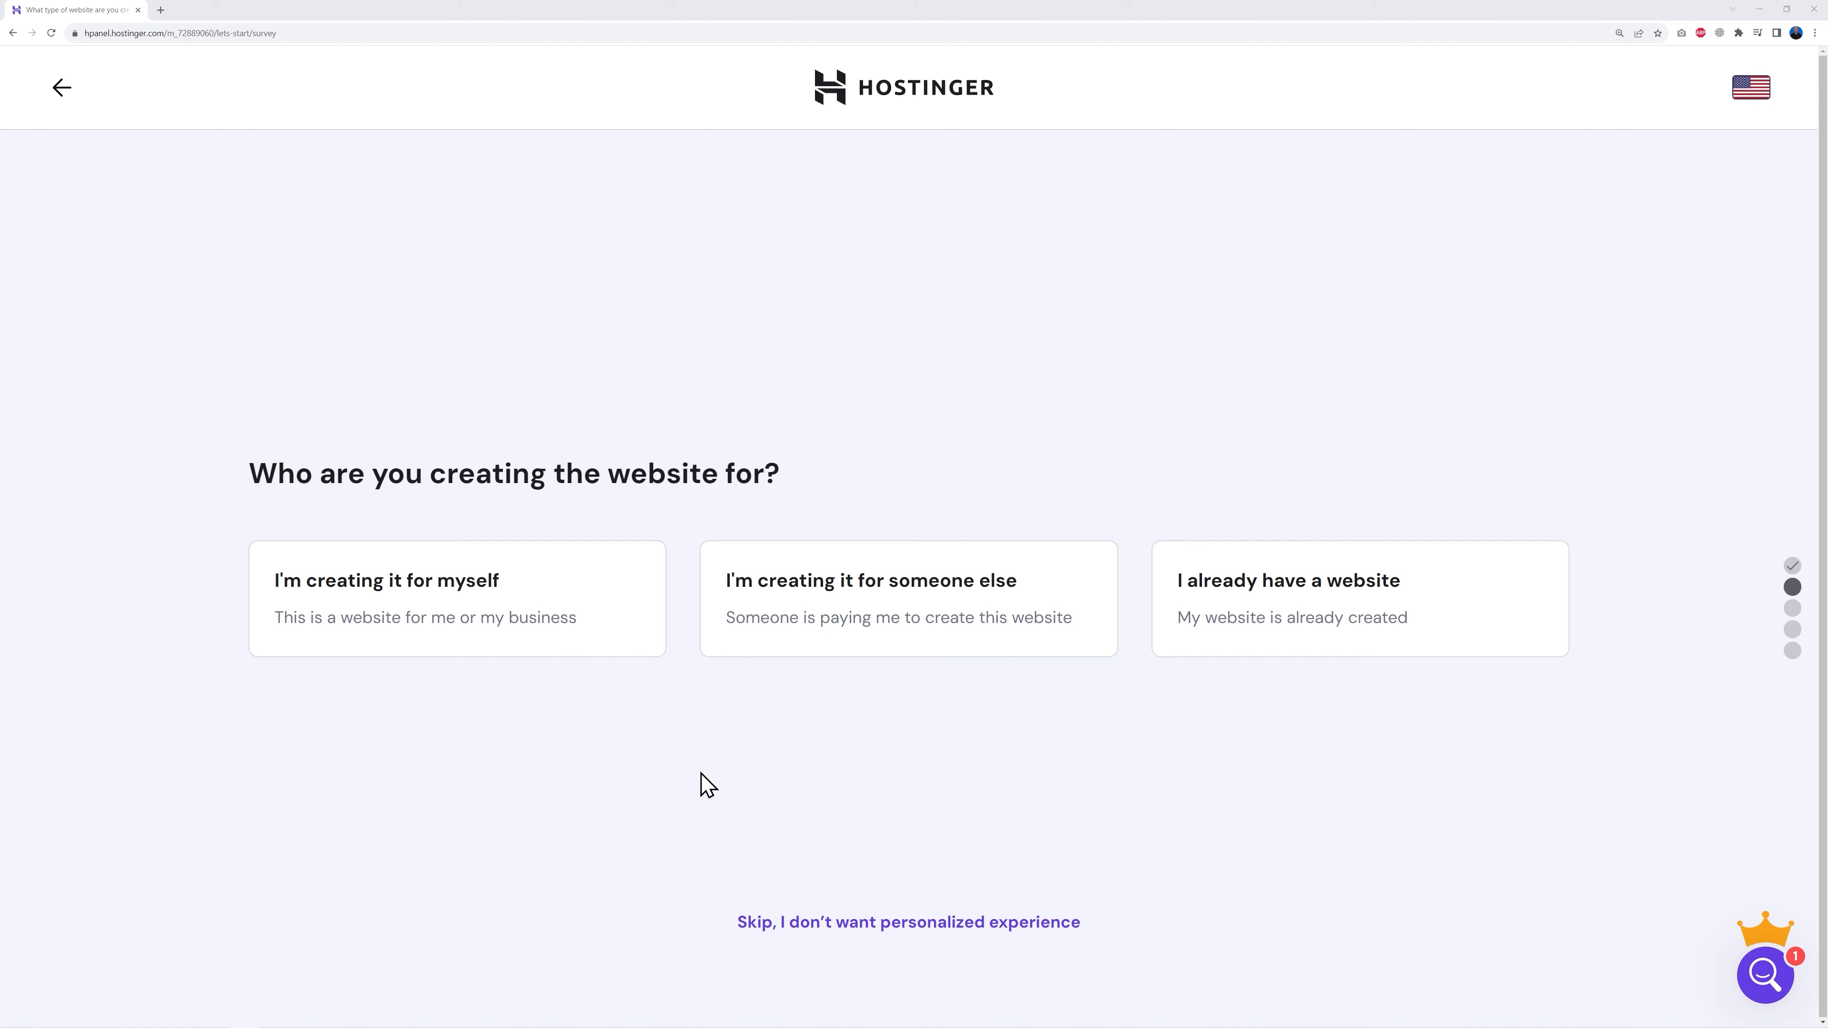
{"action": "left_click", "coordinate": [884, 936]}
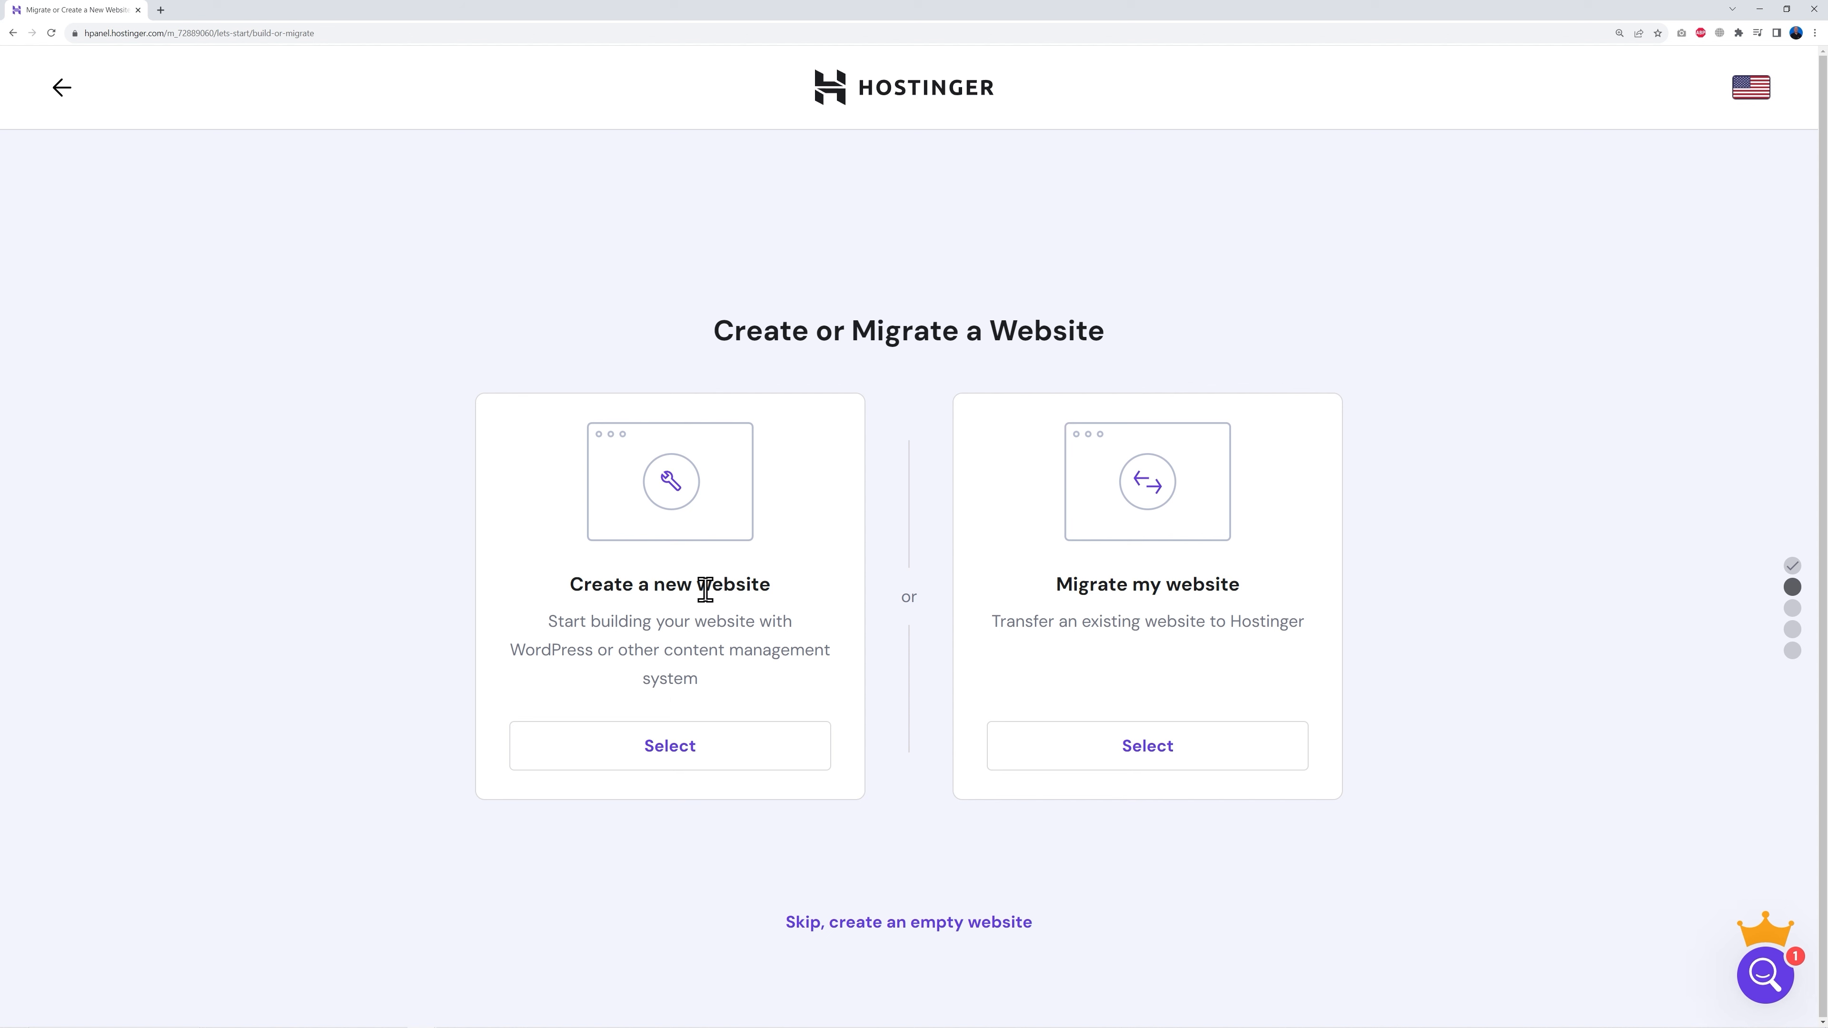
{"action": "left_click", "coordinate": [675, 763]}
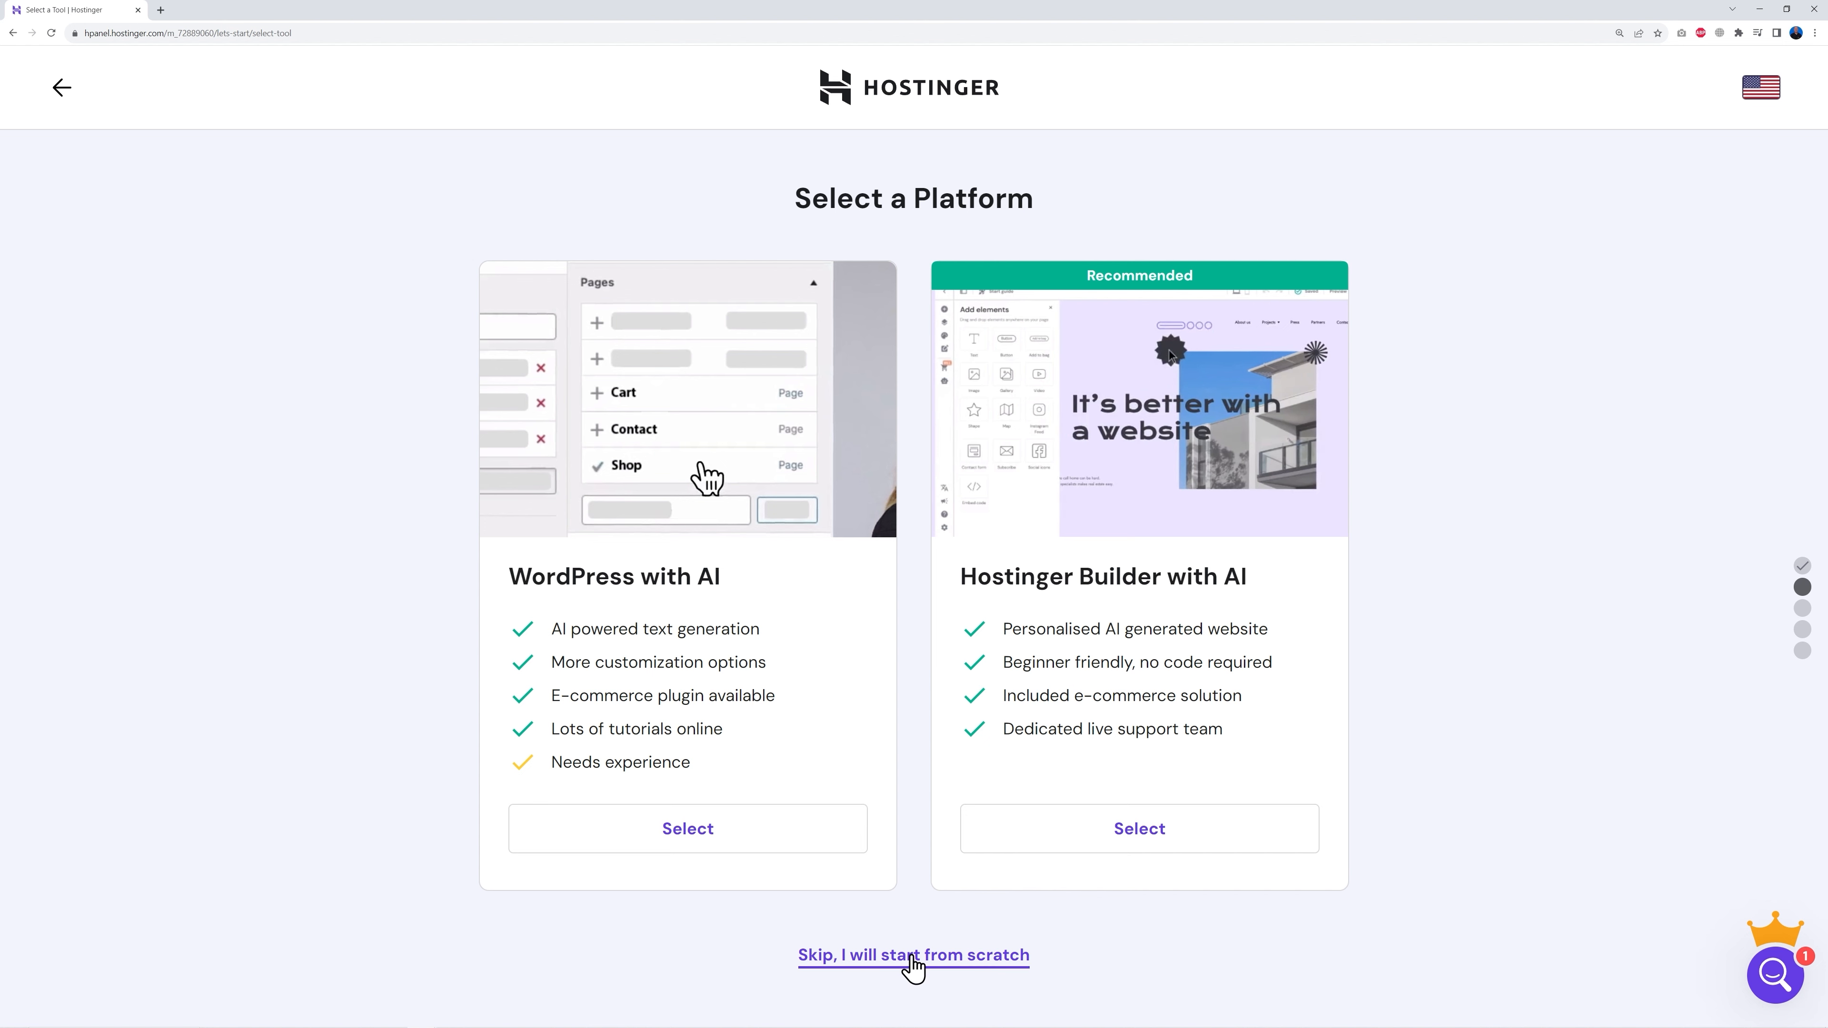
Step: Start from scratch, select learnwithmrweb.com as the site's domain, and open server location options
{"action": "left_click", "coordinate": [912, 957]}
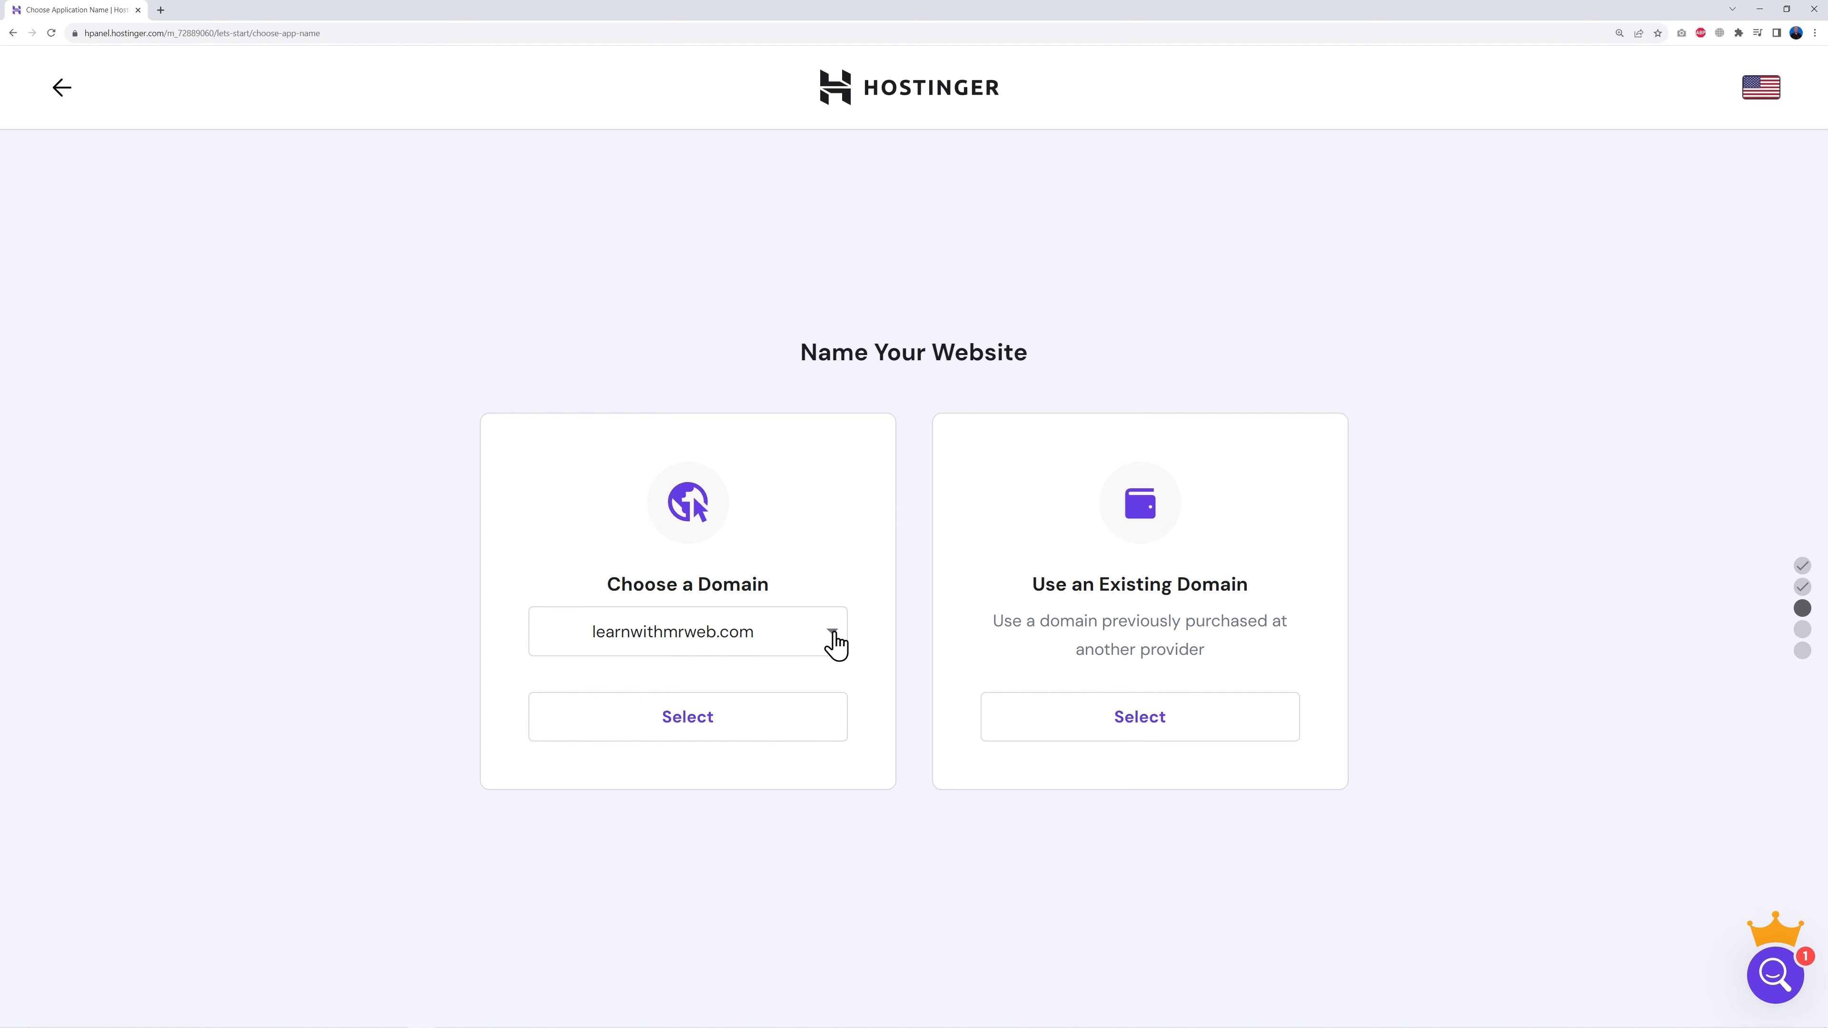
{"action": "left_click", "coordinate": [792, 644]}
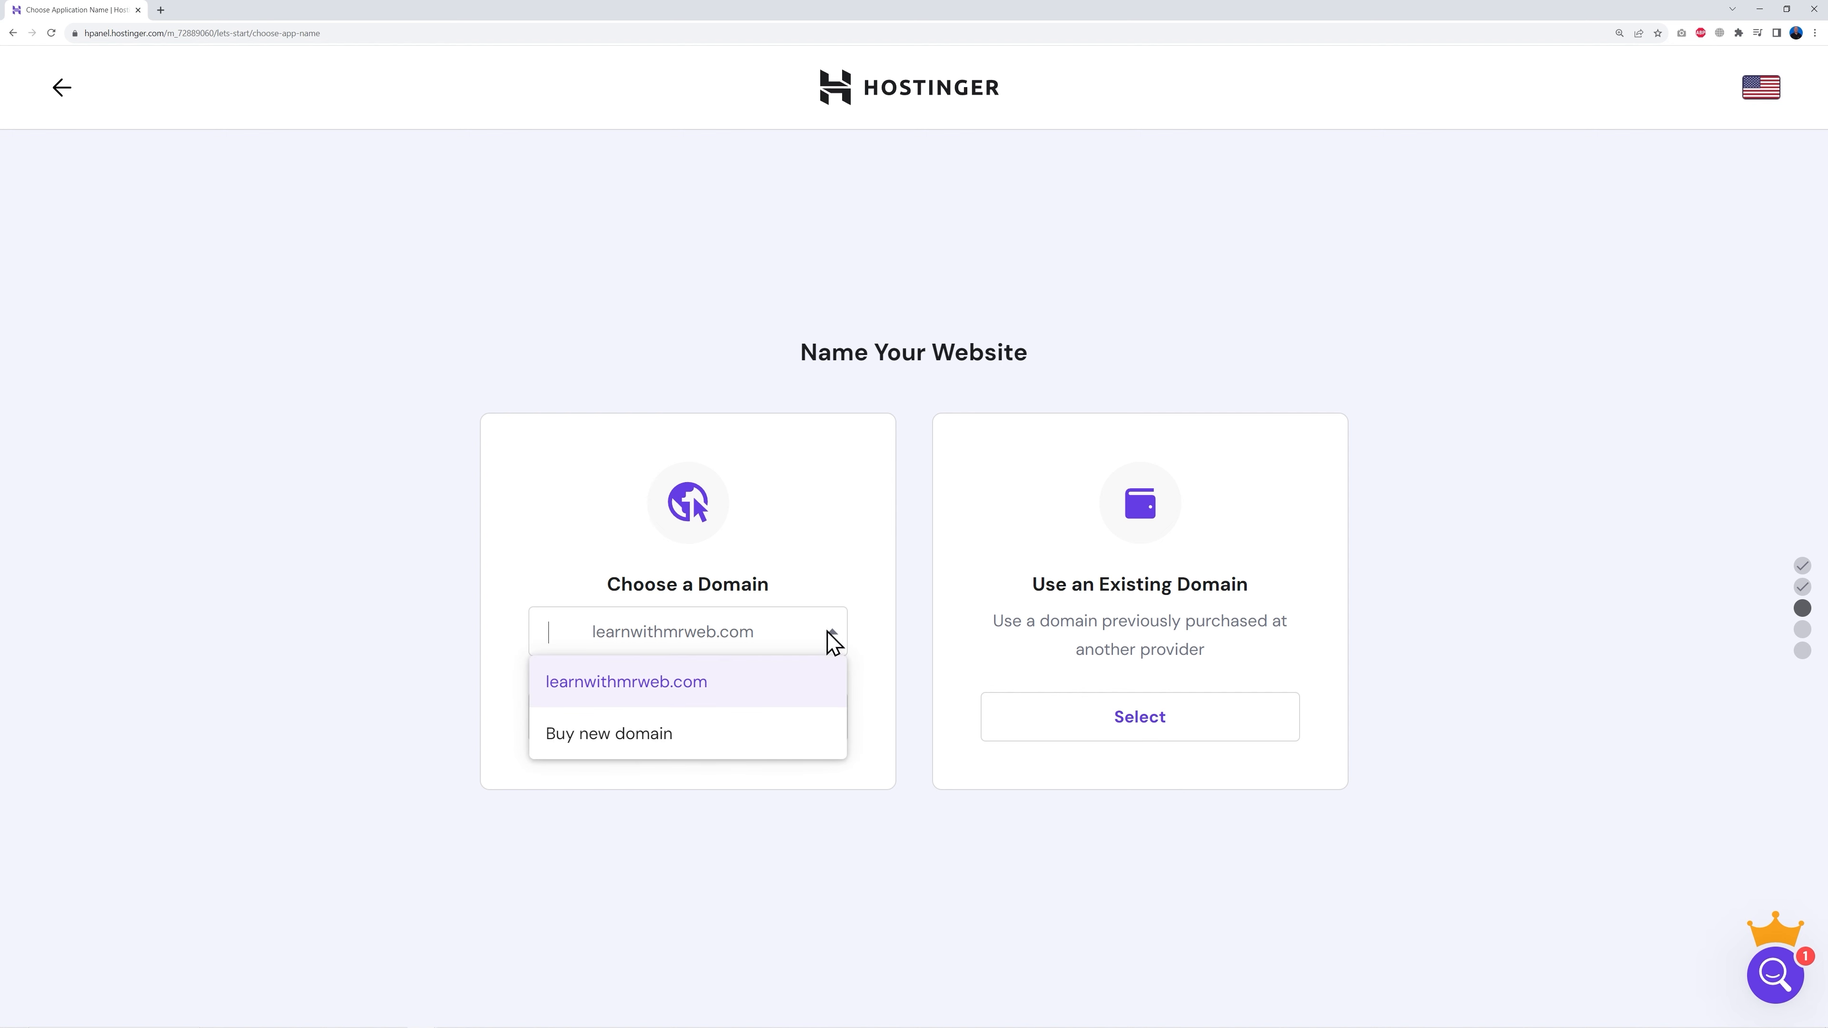
{"action": "left_click", "coordinate": [700, 684]}
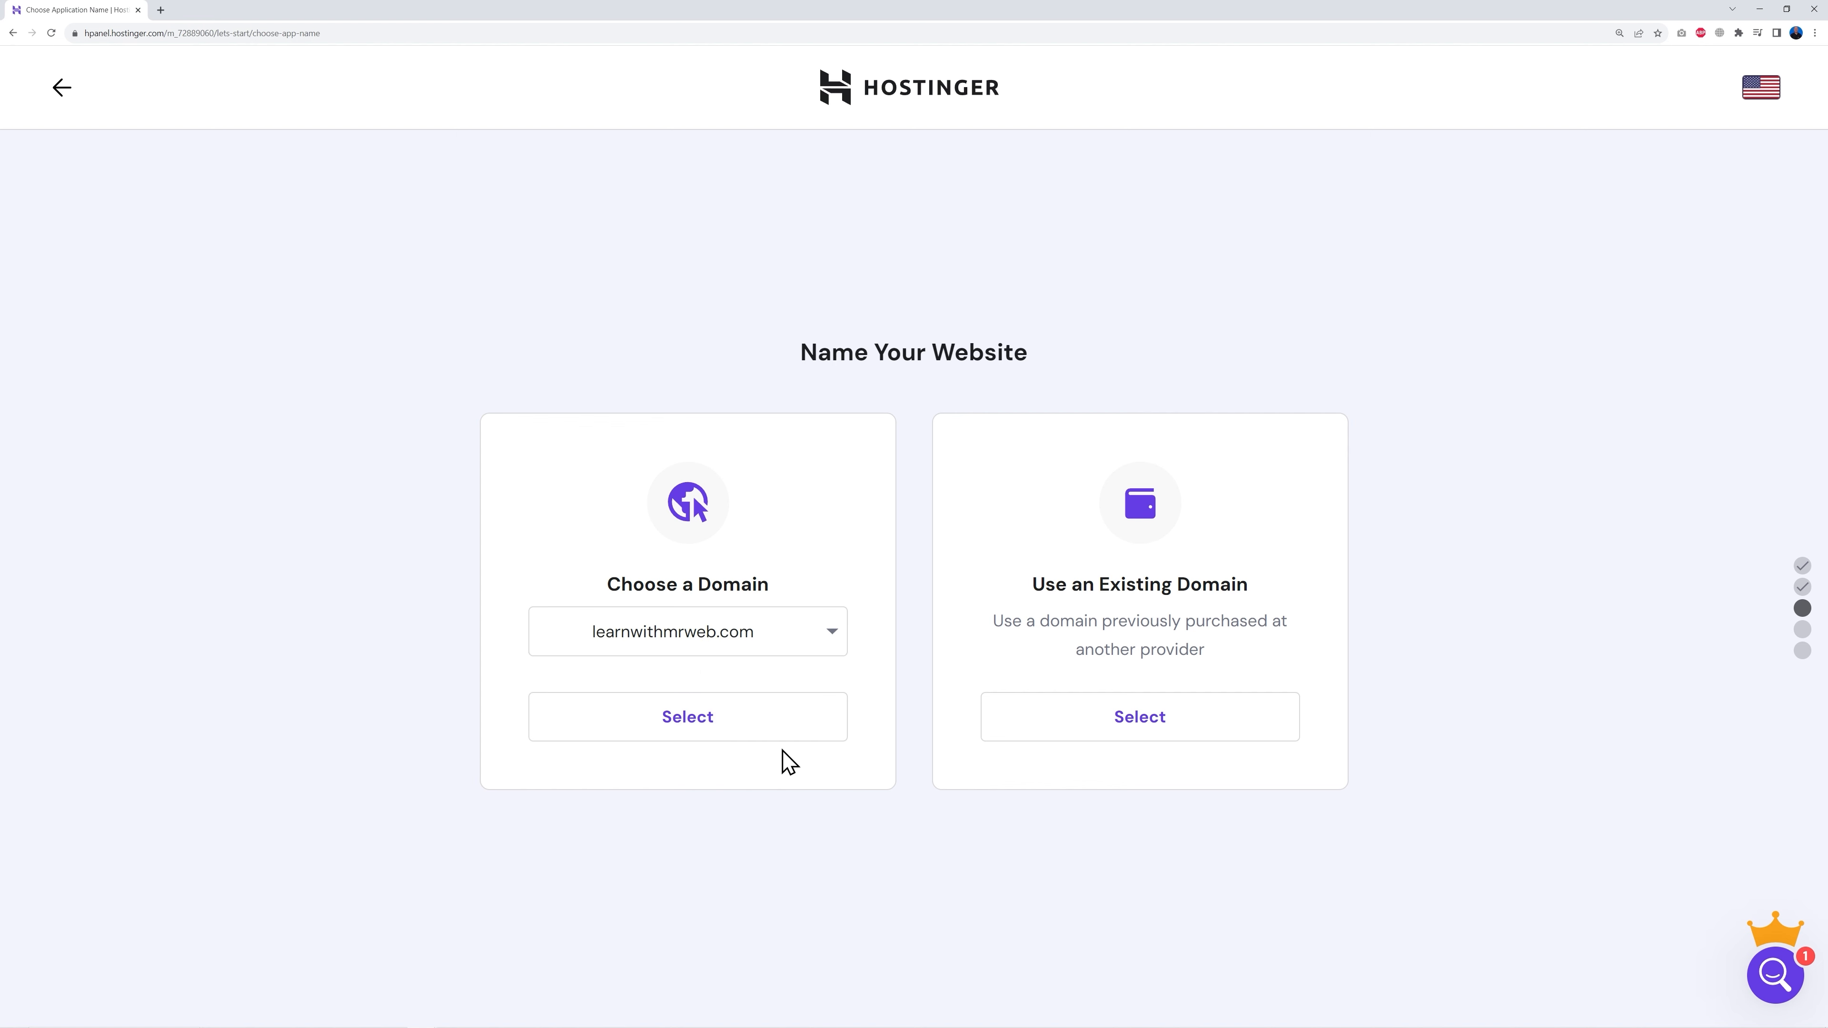
{"action": "left_click", "coordinate": [695, 736]}
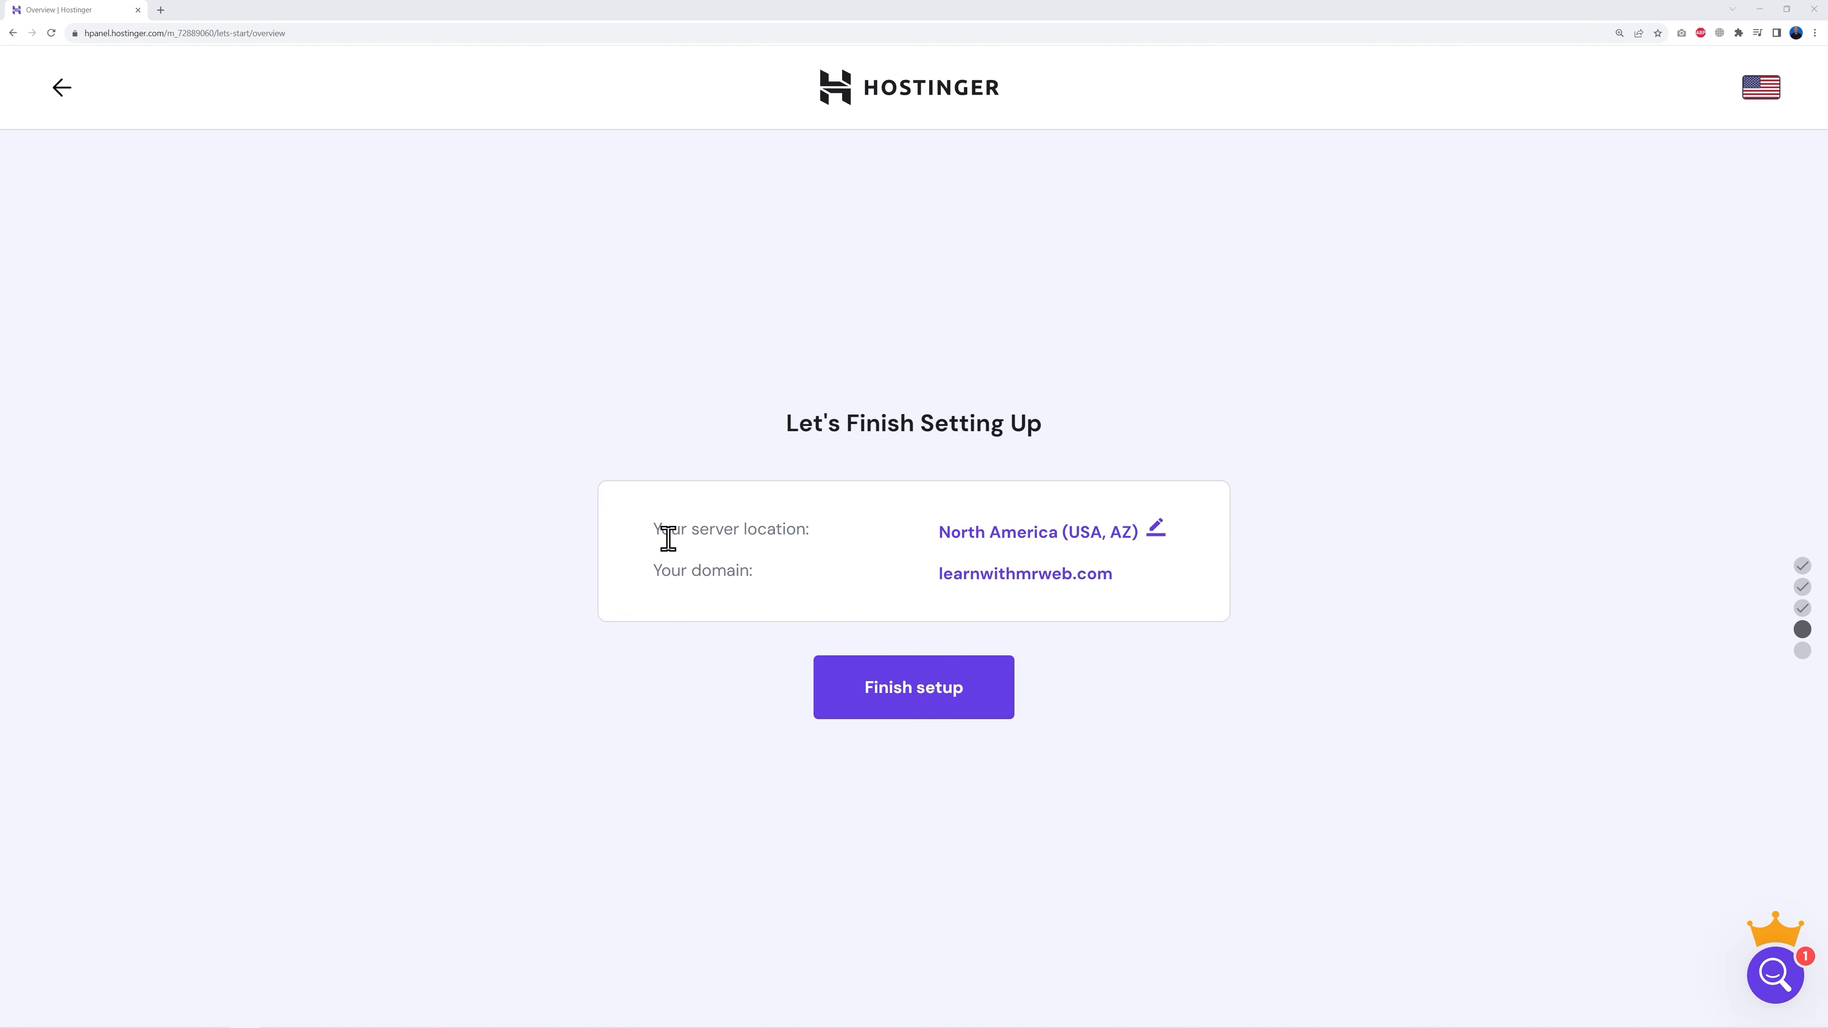
{"action": "left_click", "coordinate": [1156, 530]}
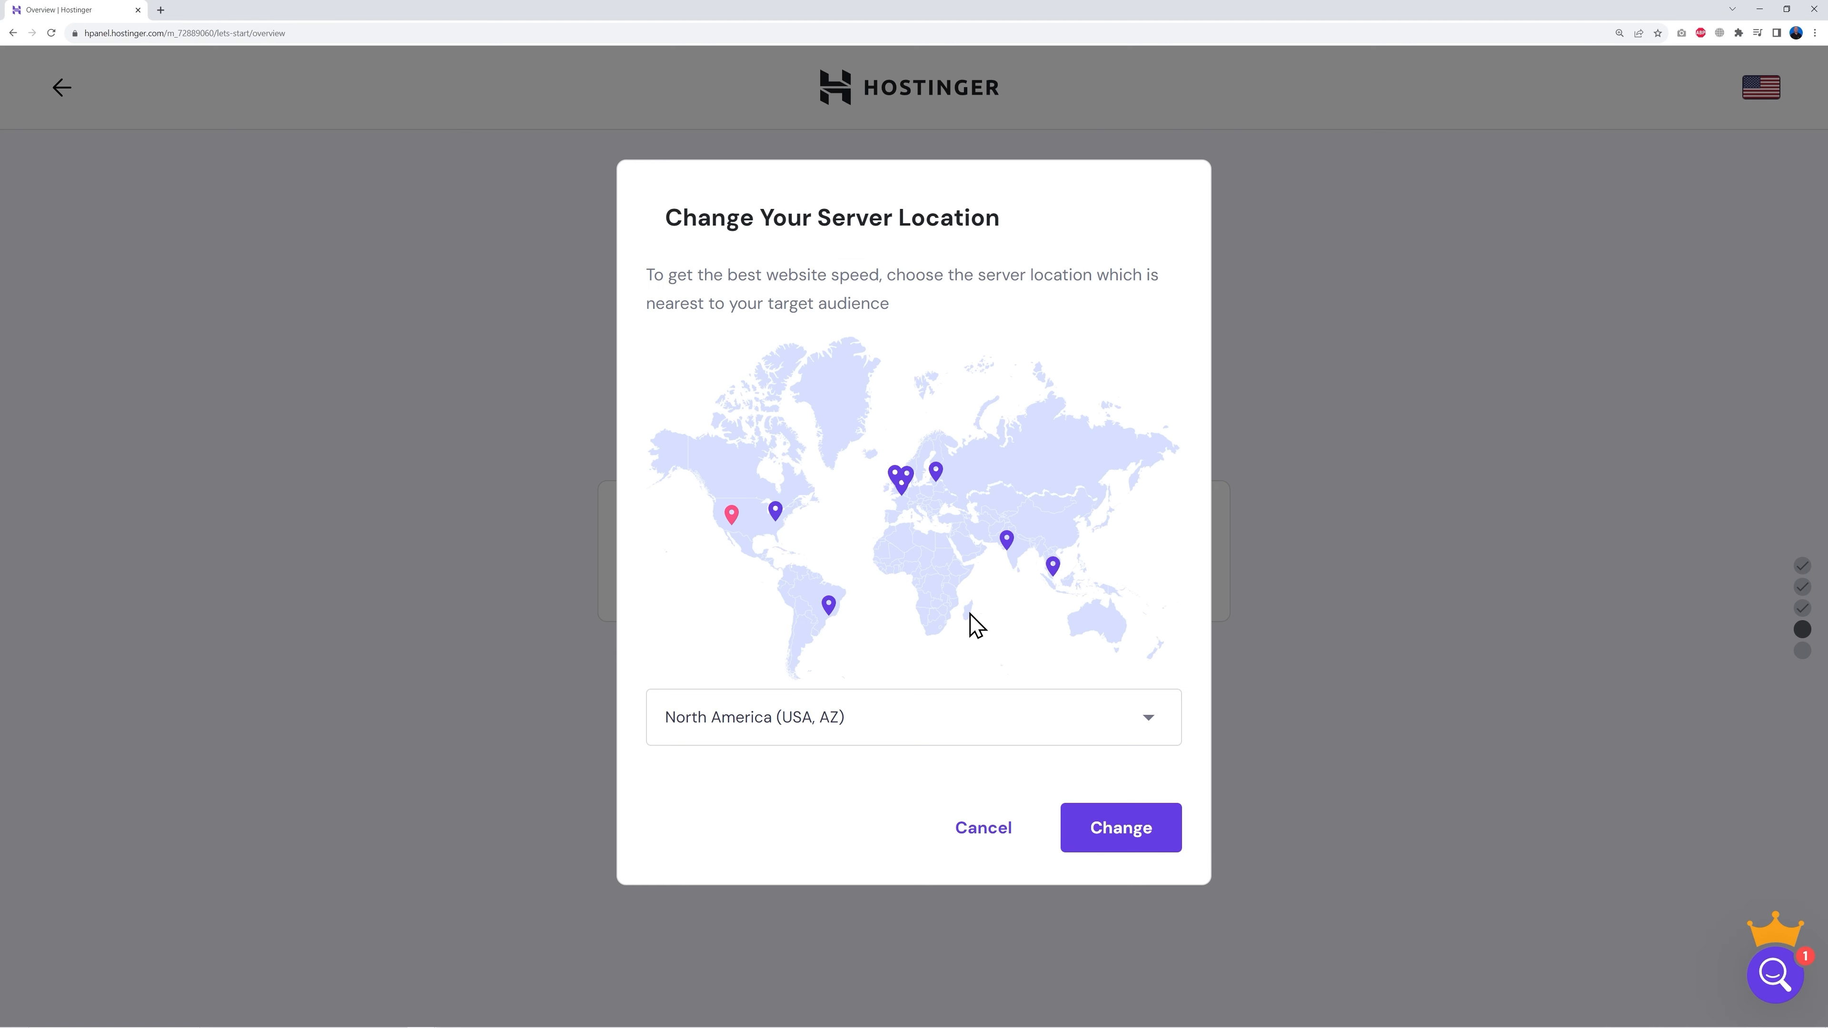
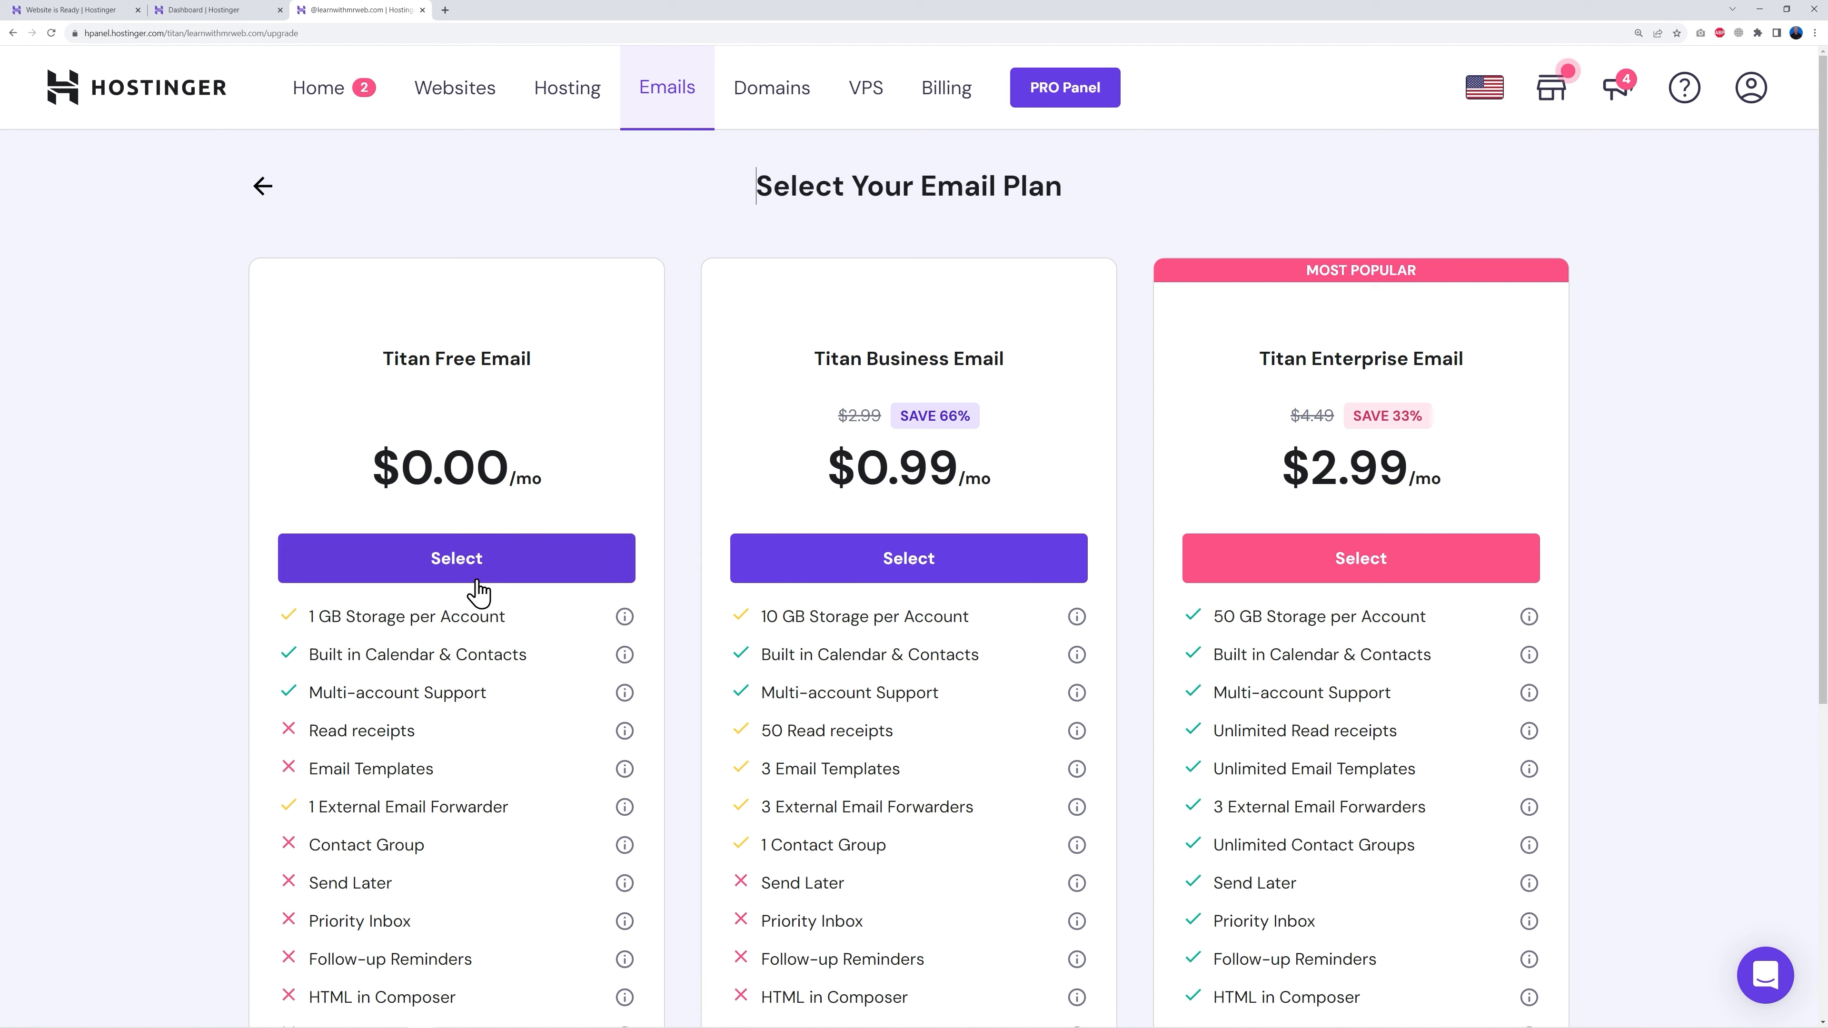
Step: Select the Titan Free Email plan for learnwithmrweb.com's email
{"action": "left_click", "coordinate": [456, 565]}
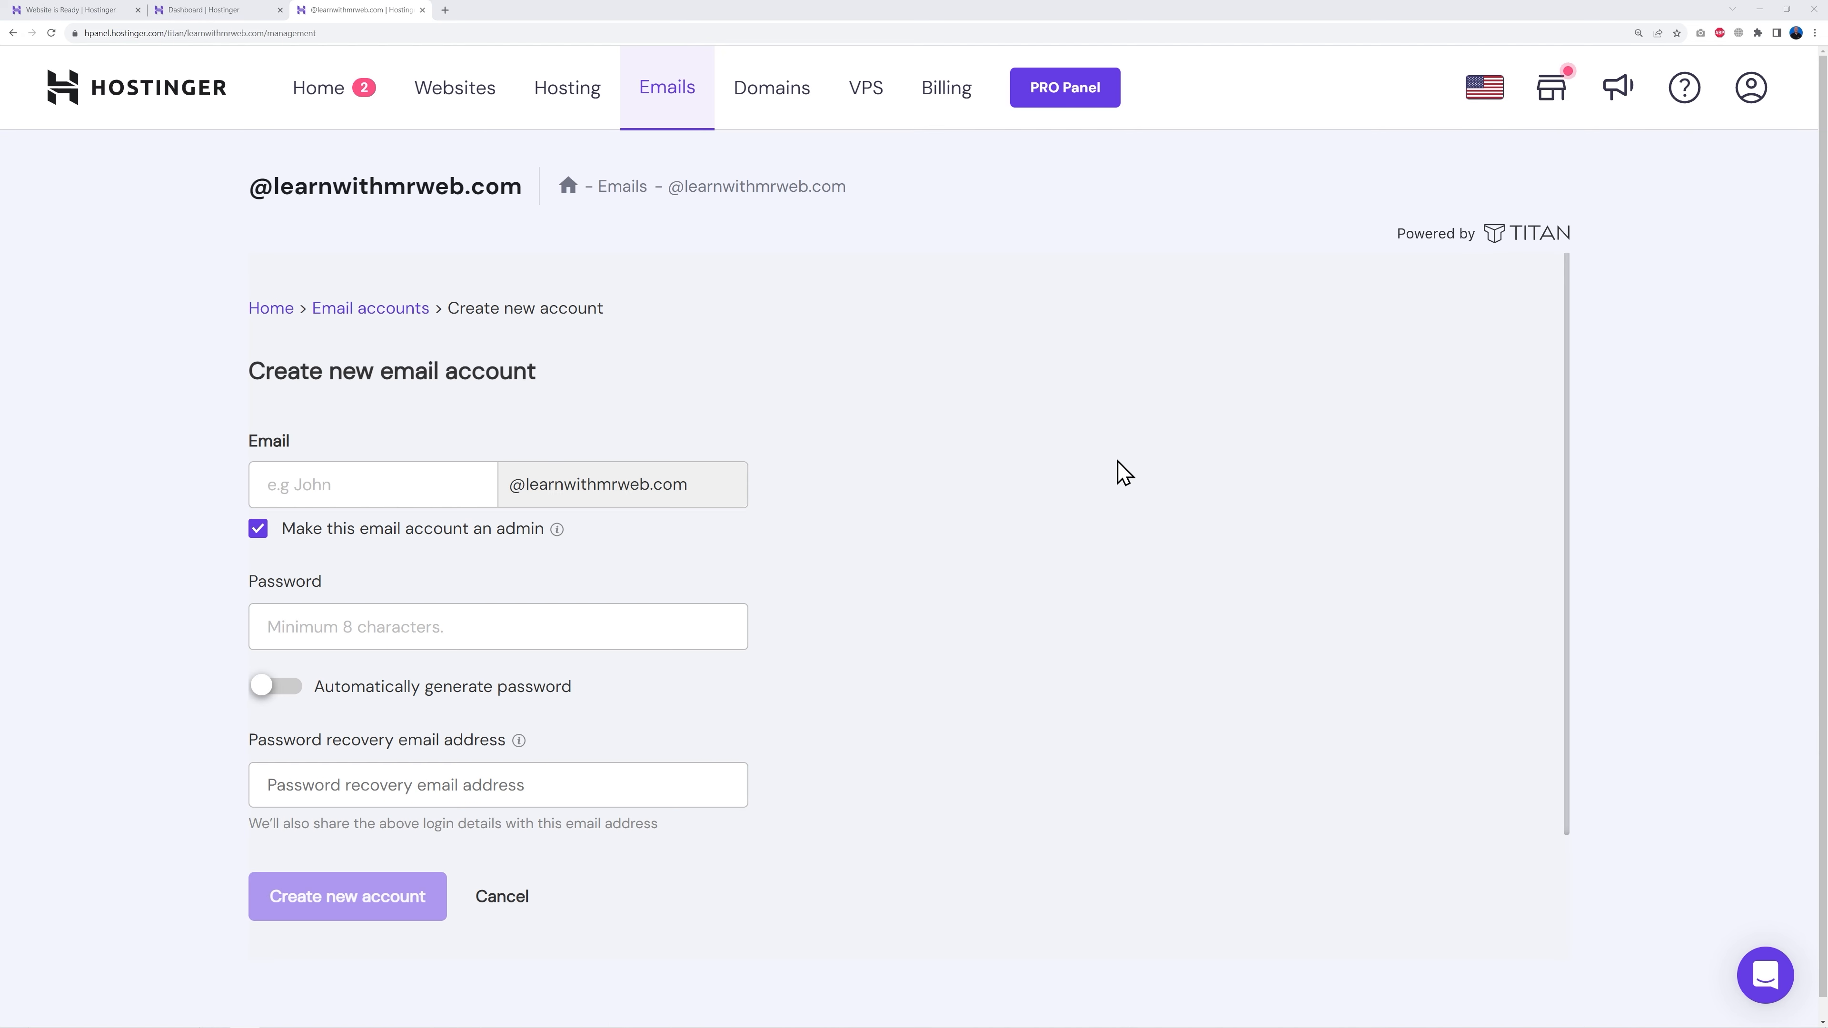
Step: Create the 'info' mailbox on learnwithmrweb.com with a password and recovery email, then open webmail
{"action": "left_click", "coordinate": [392, 492]}
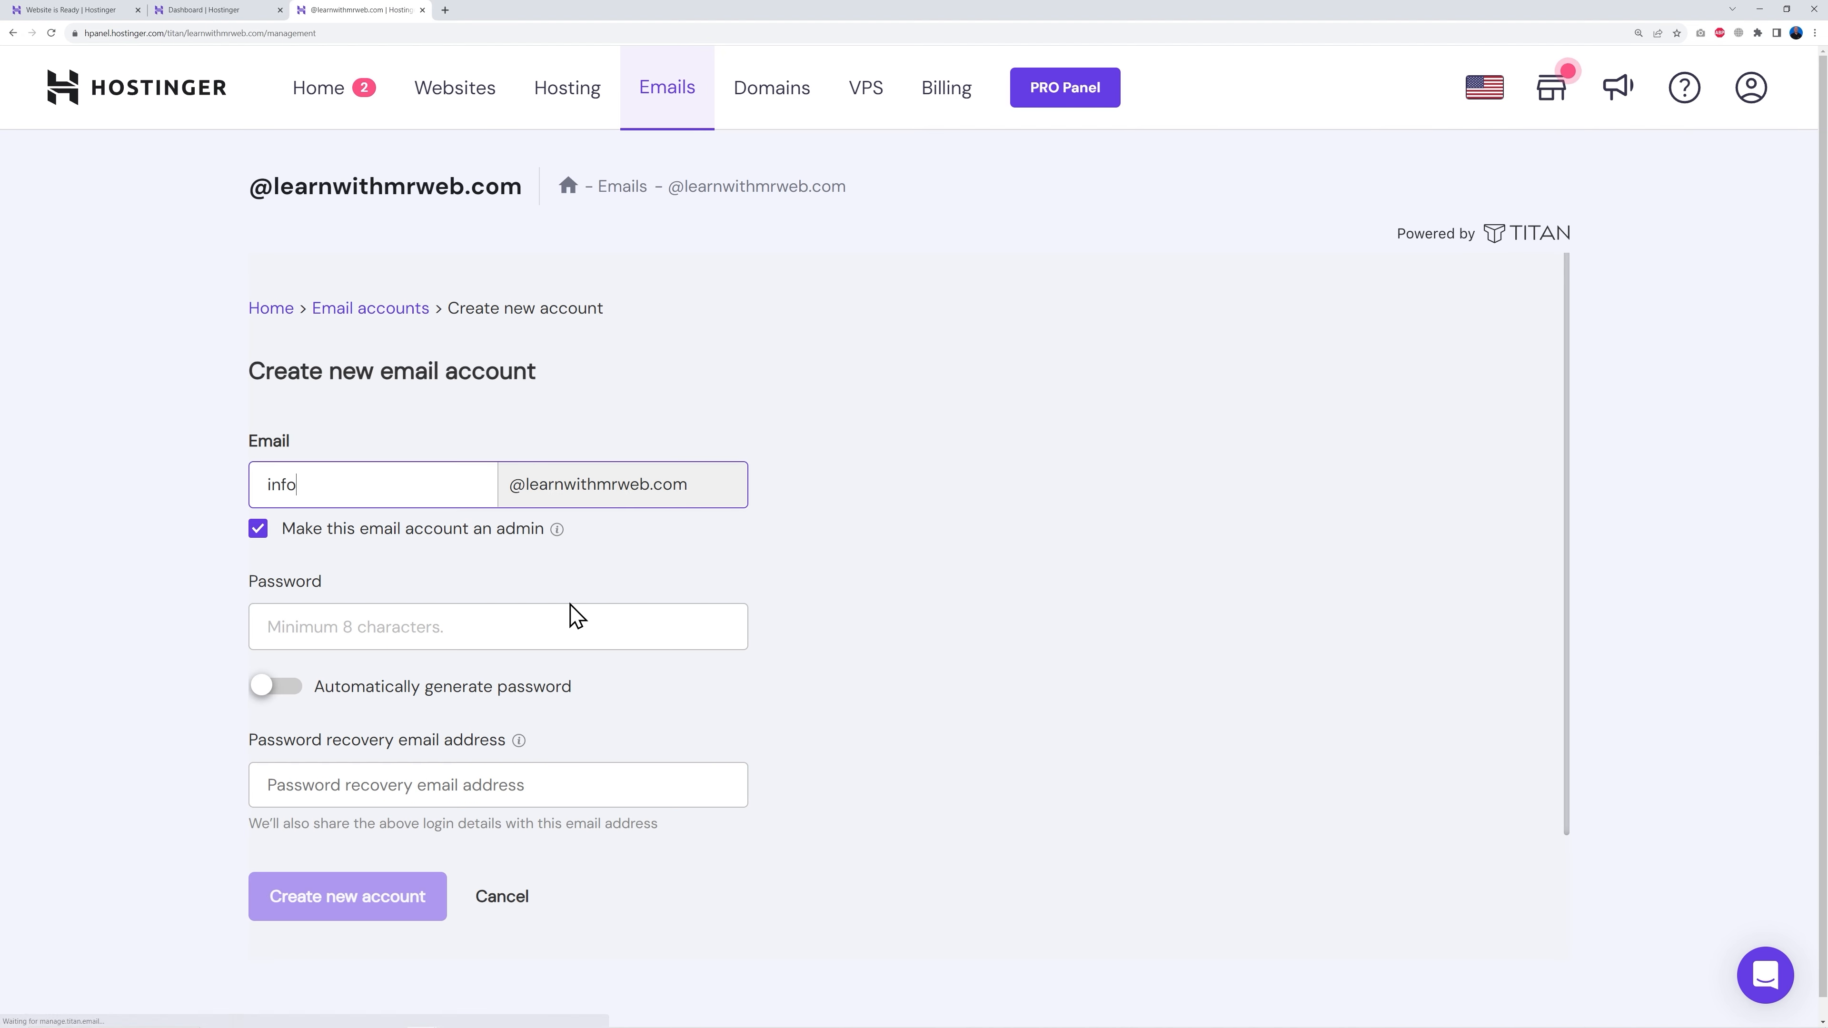
{"action": "left_click", "coordinate": [569, 614]}
{"action": "key", "text": "ctrl+v"}
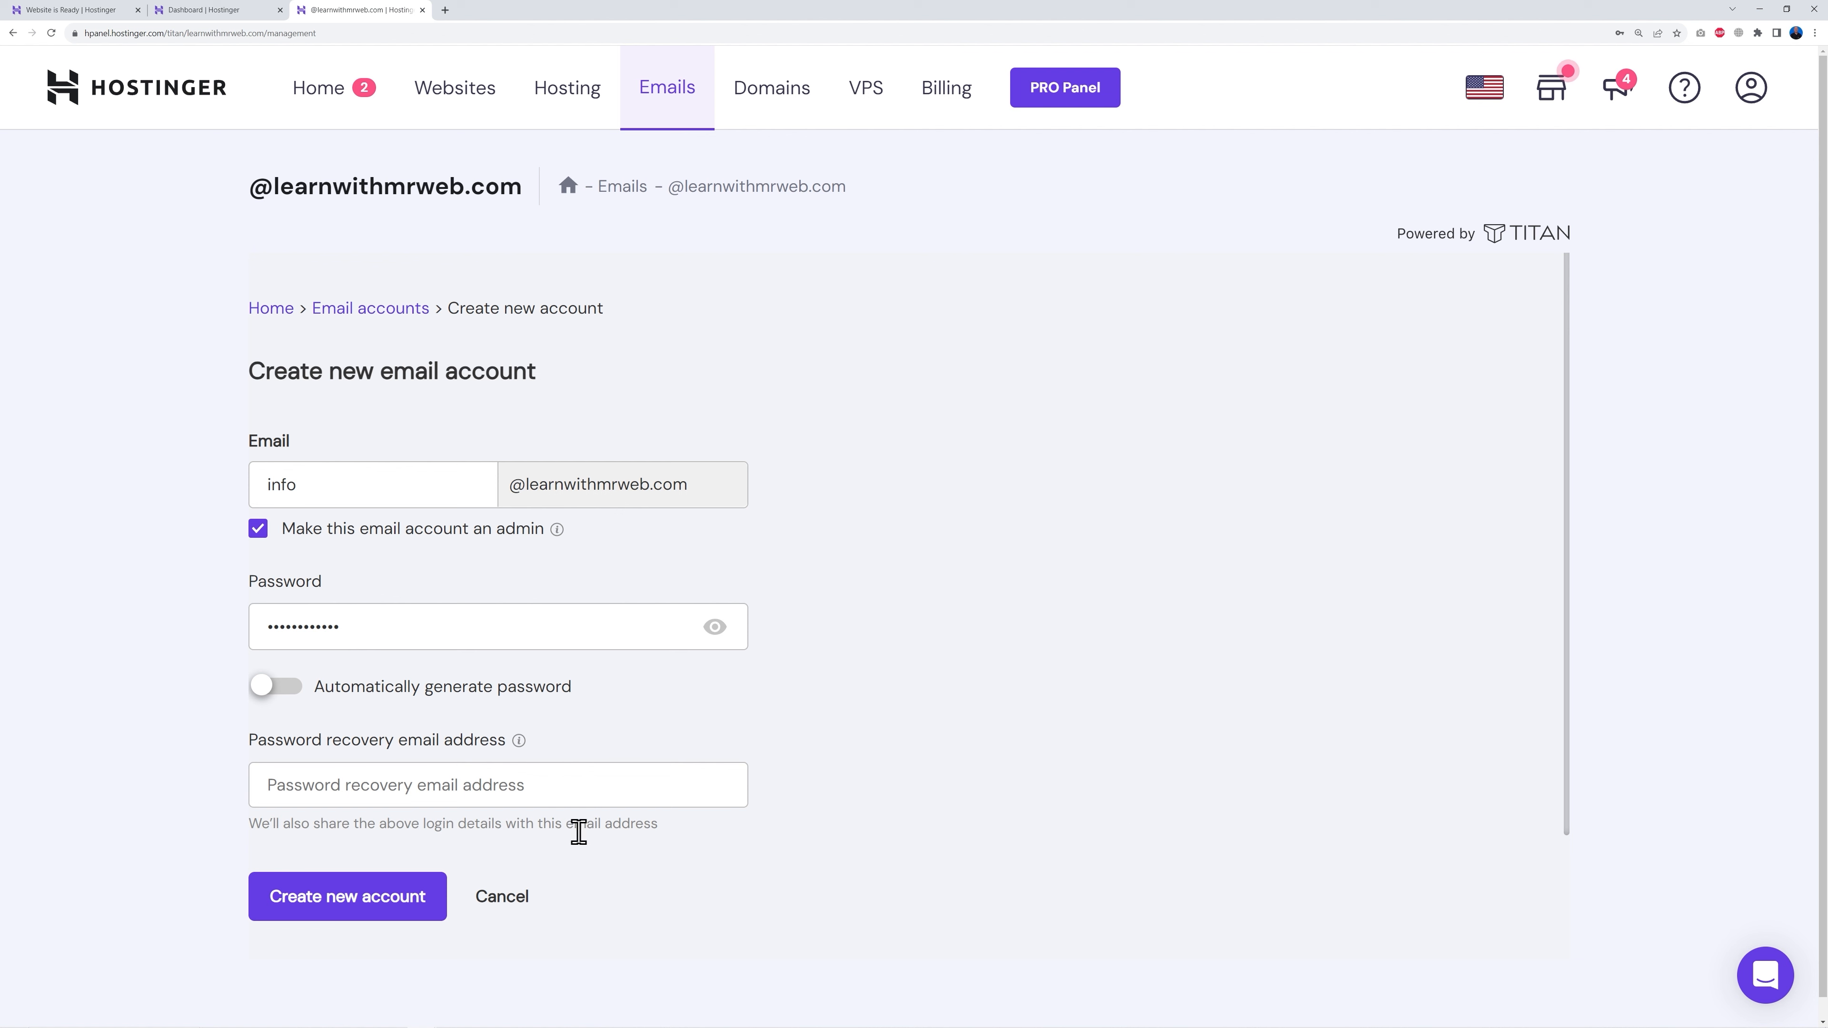
{"action": "left_click", "coordinate": [545, 788]}
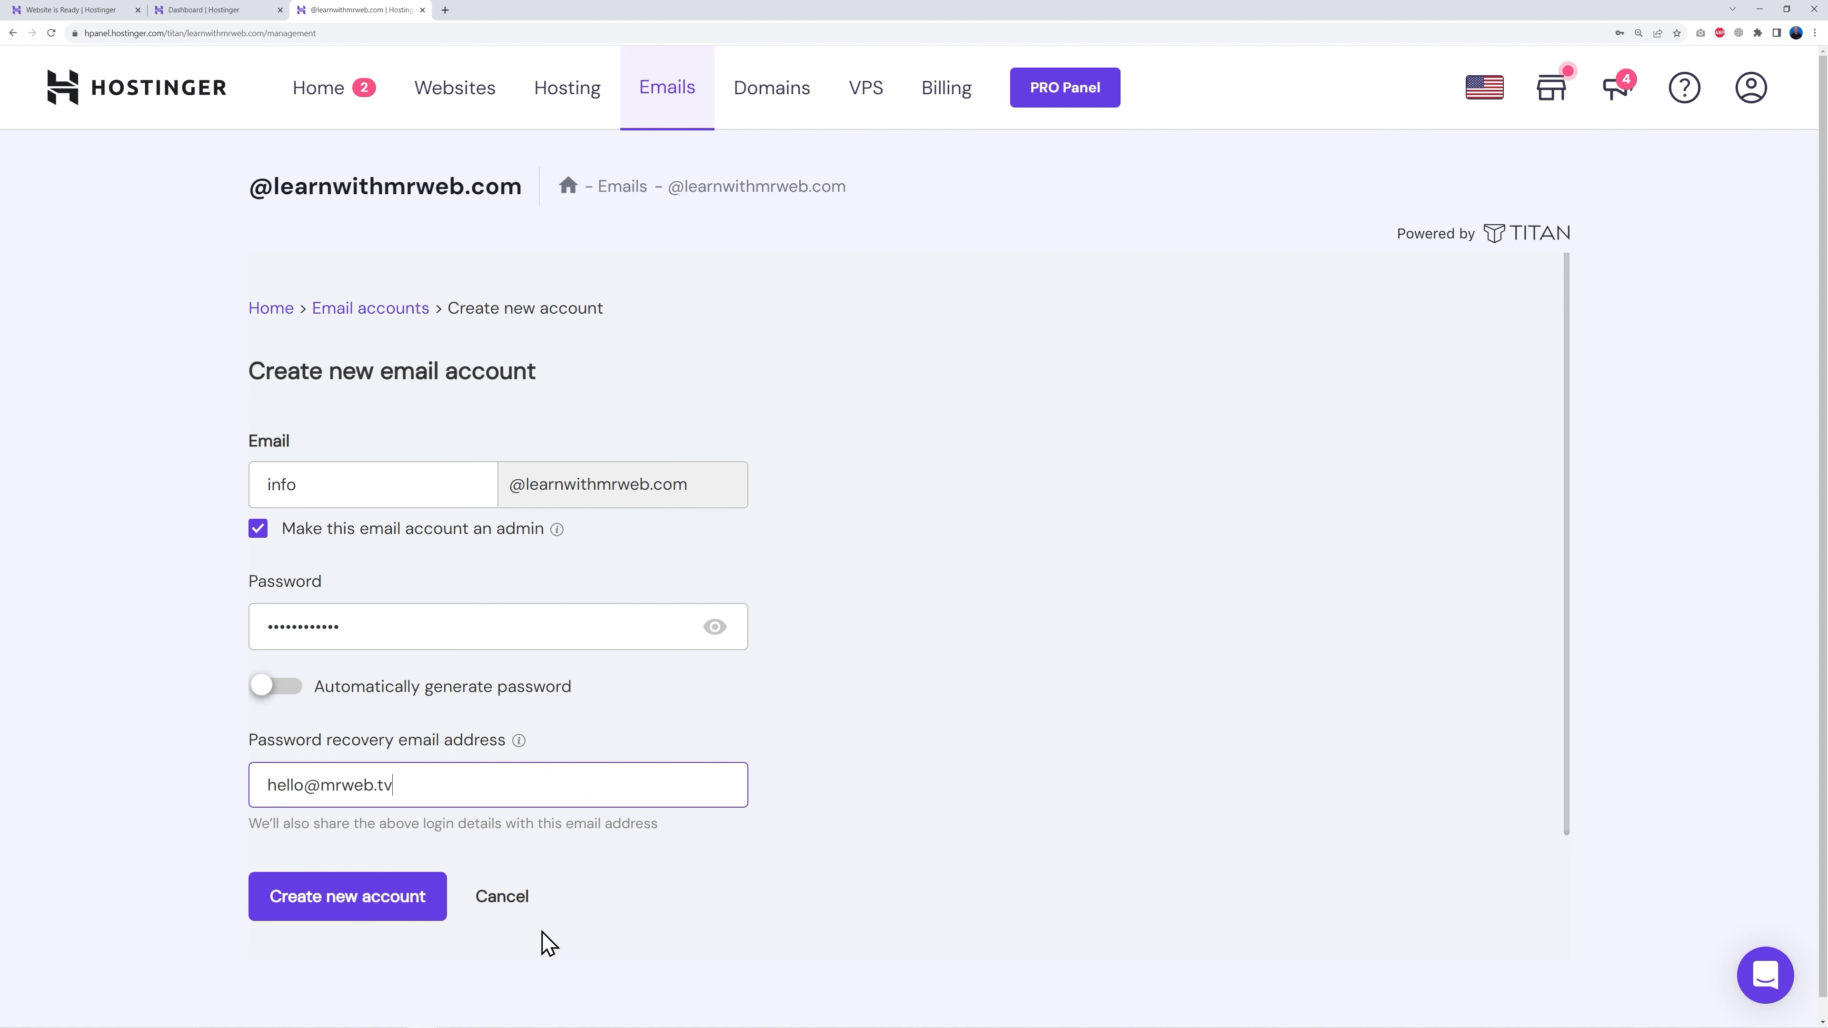
{"action": "left_click", "coordinate": [372, 910]}
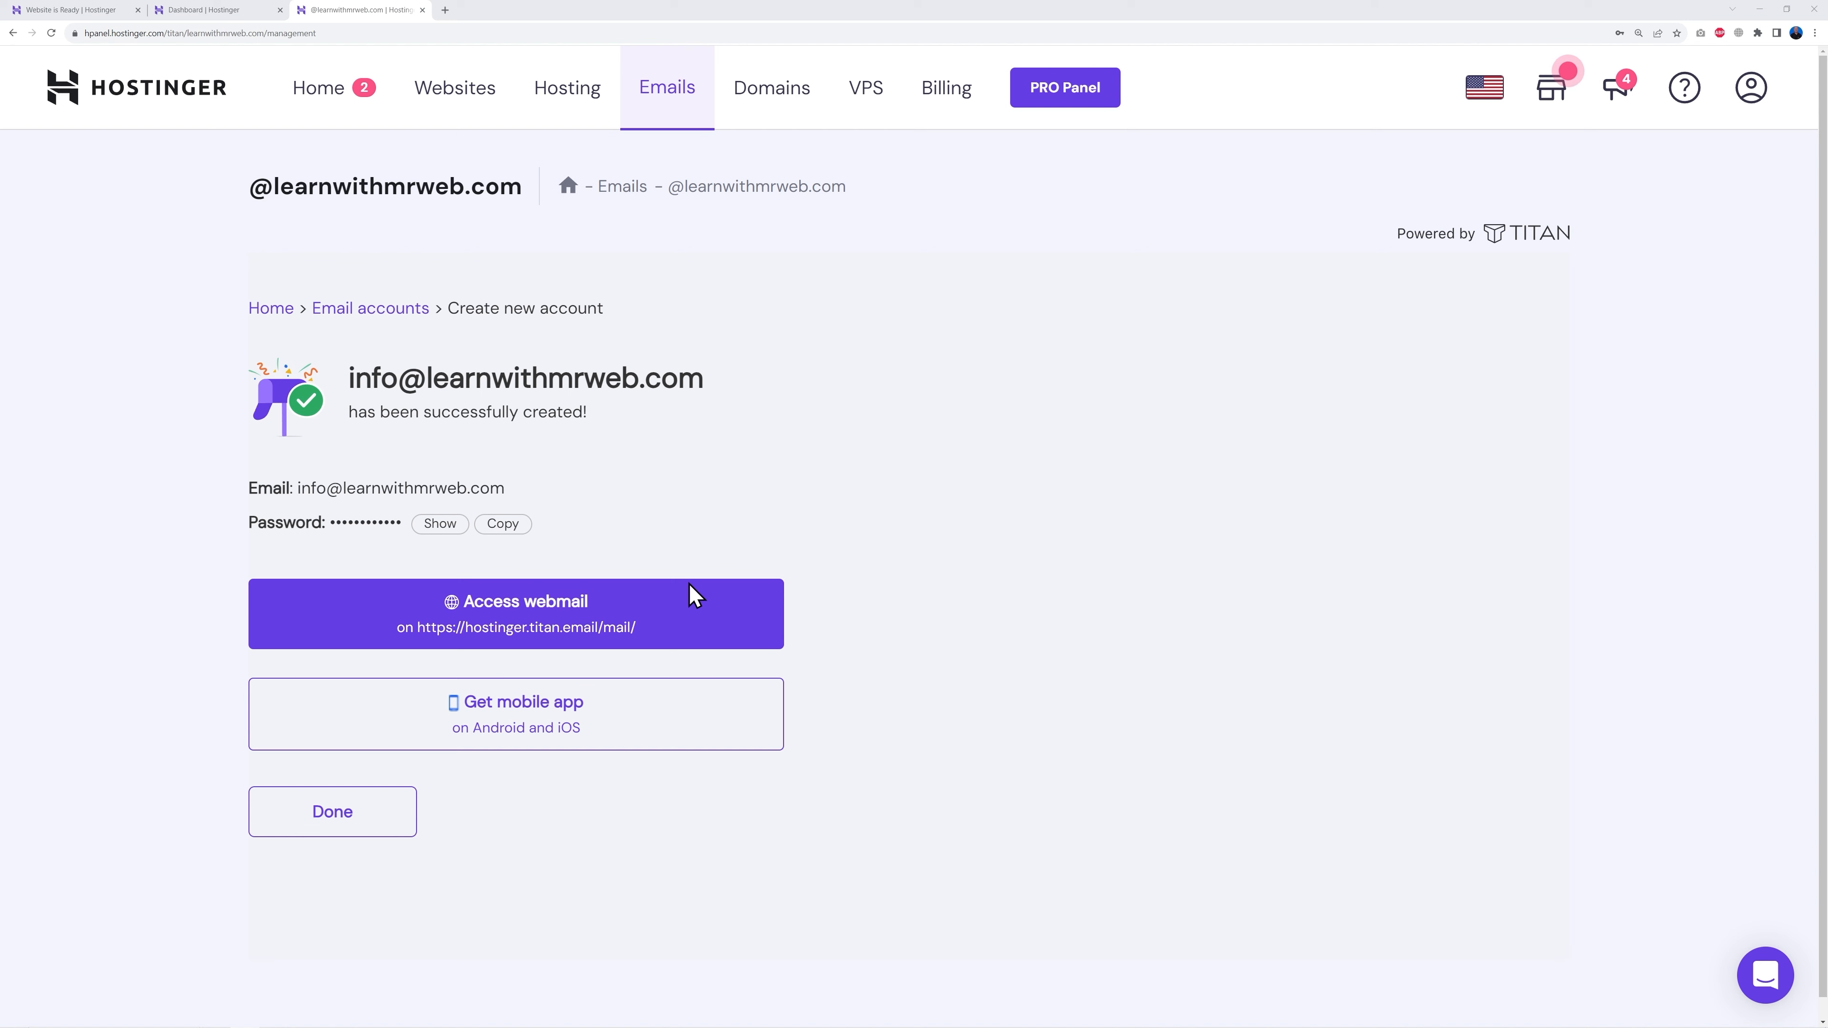
{"action": "left_click", "coordinate": [554, 617]}
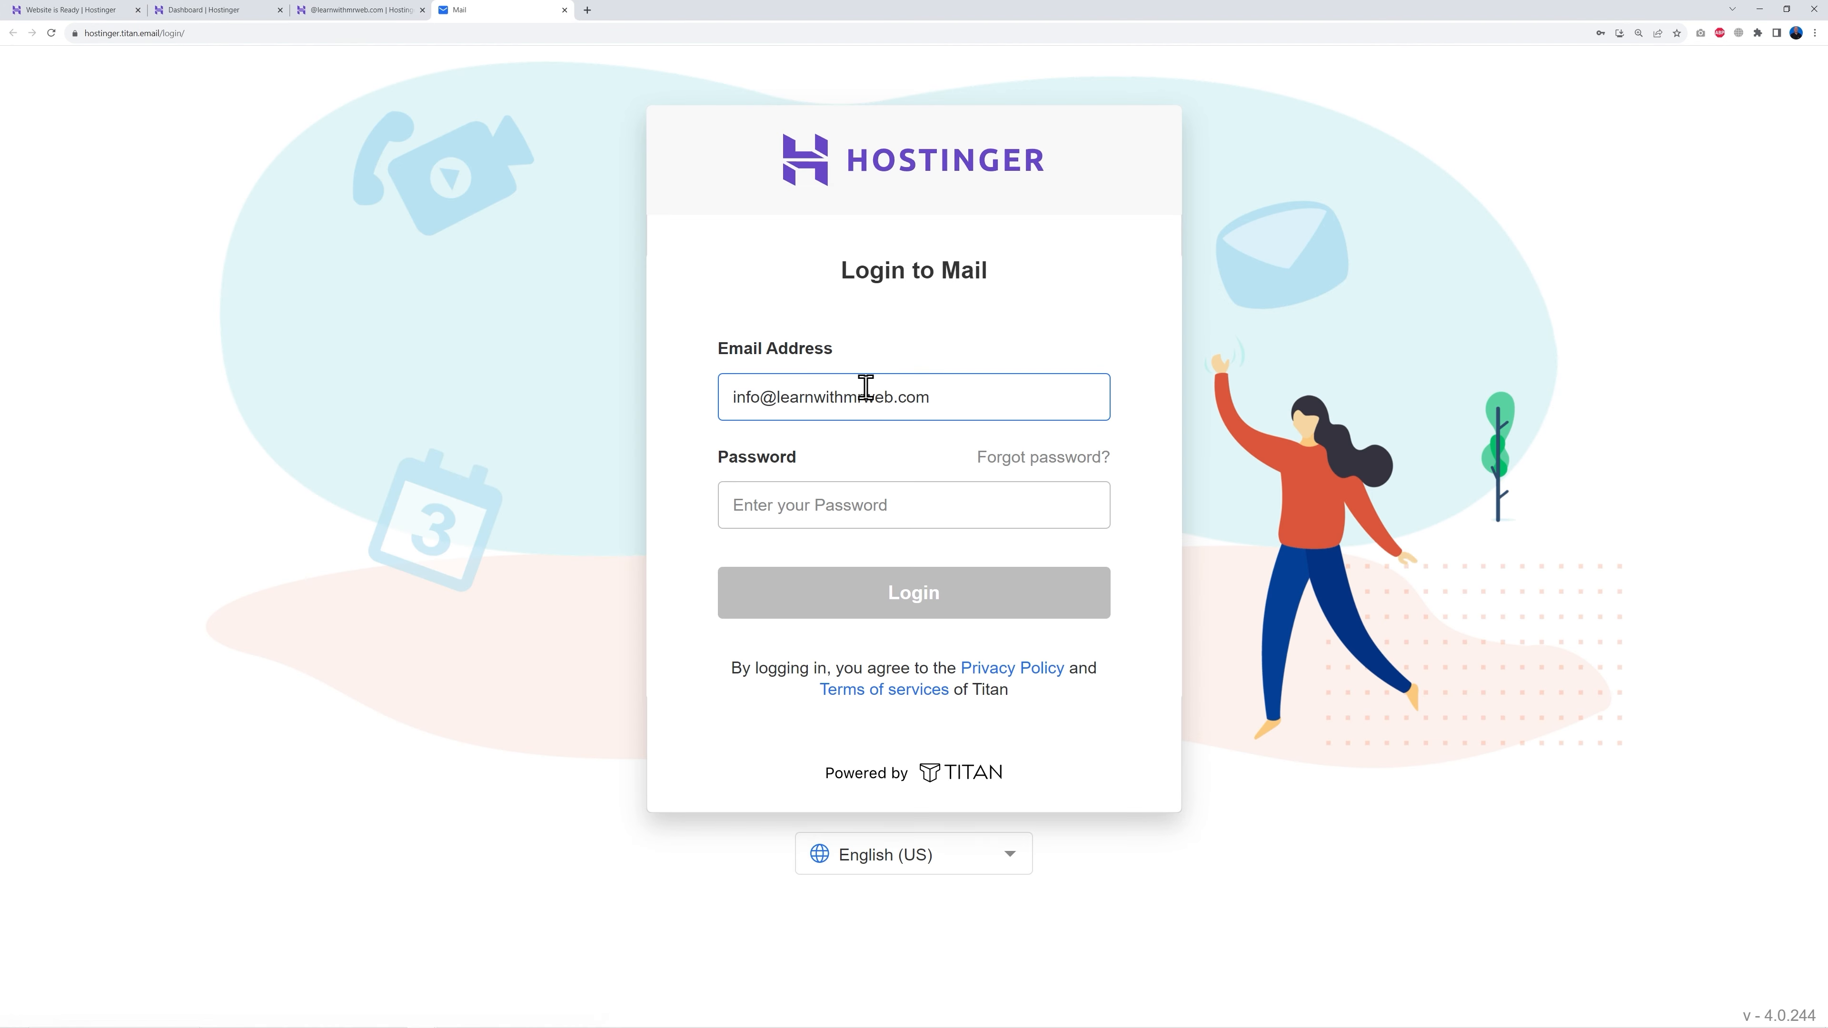
Step: Log in to the info mailbox in Titan Mail with the saved password, then return to hPanel
{"action": "left_click", "coordinate": [814, 497]}
{"action": "left_click", "coordinate": [981, 558]}
{"action": "left_click", "coordinate": [950, 605]}
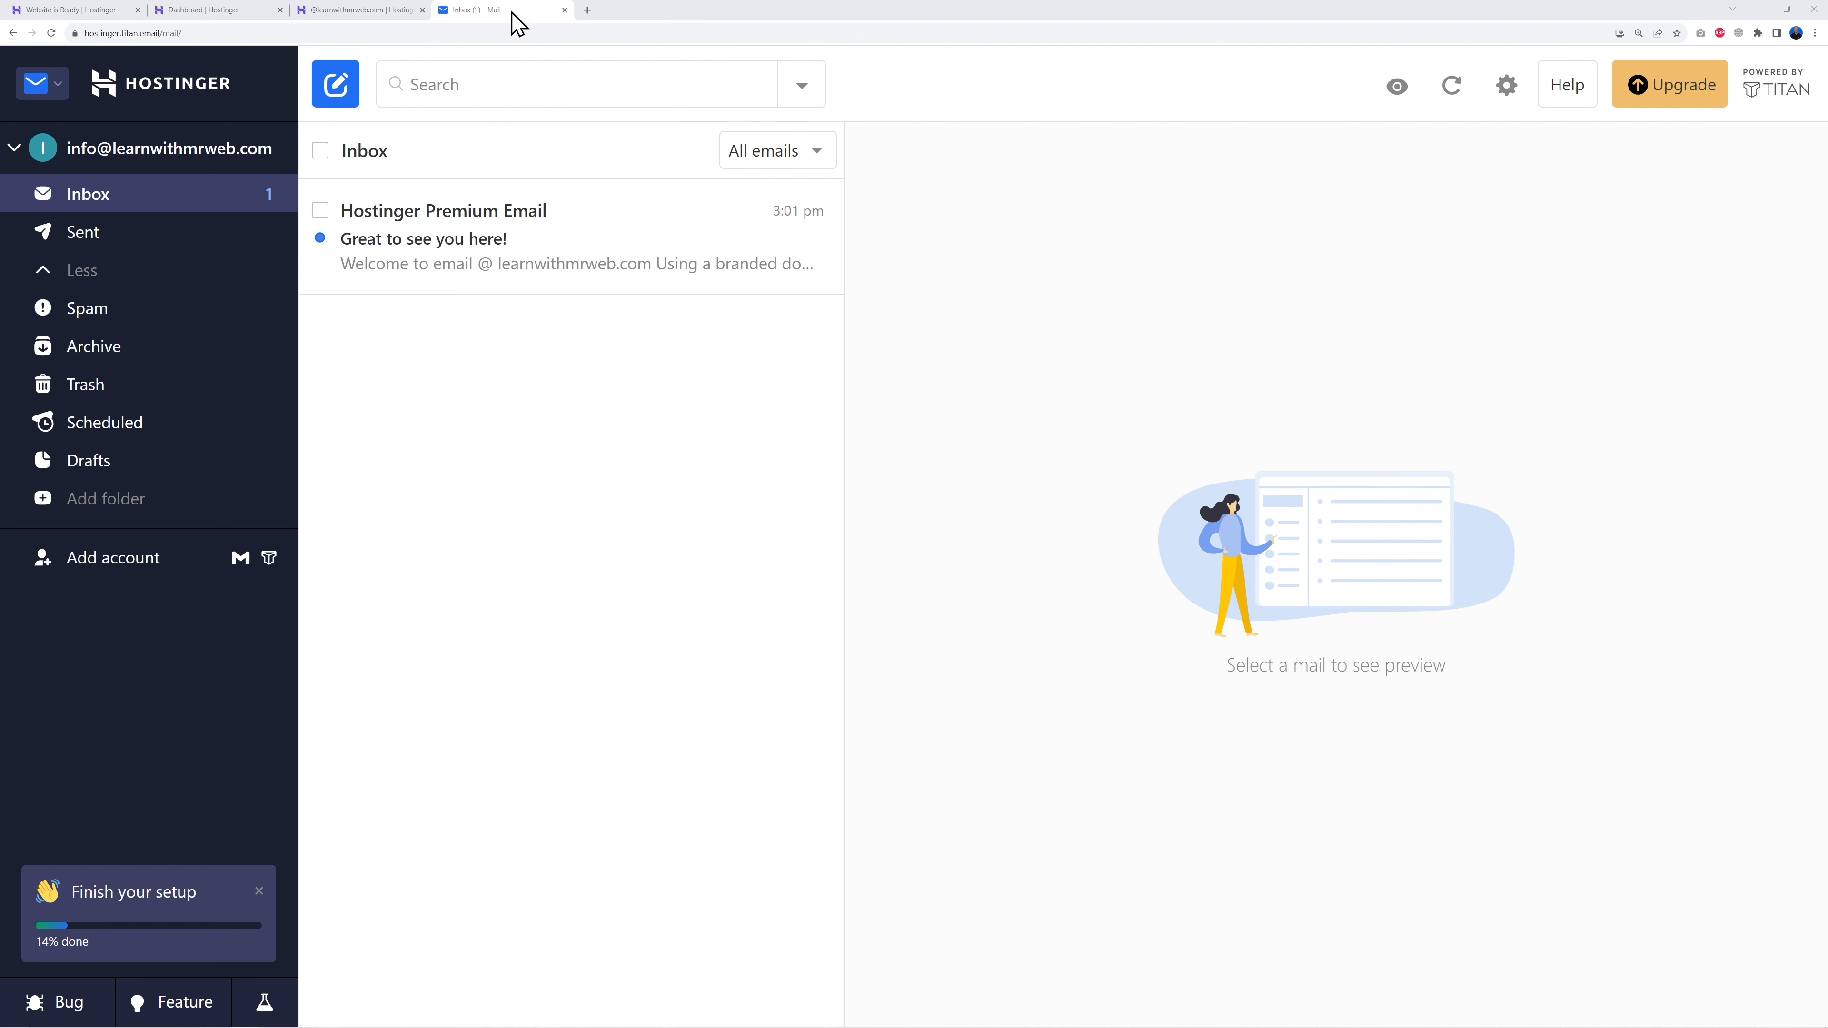
{"action": "left_click", "coordinate": [212, 10]}
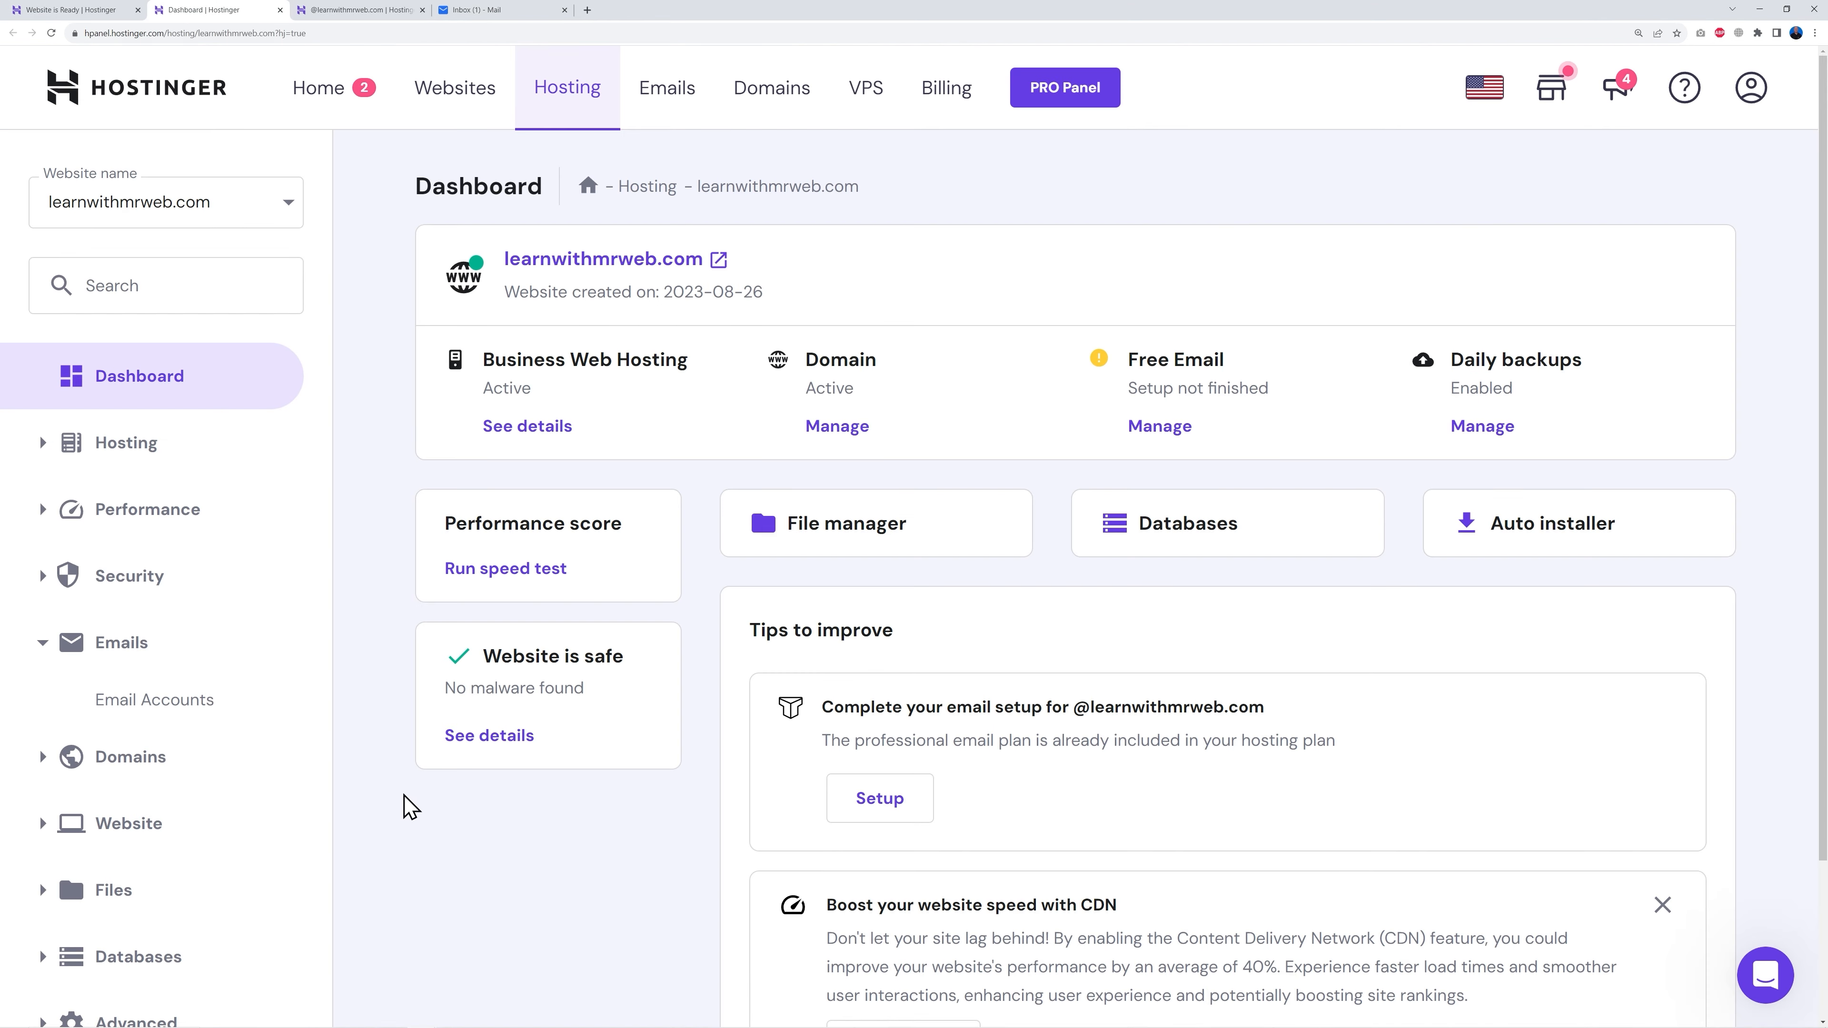
Step: Go to Website > Auto Installer and choose WordPress for learnwithmrweb.com
{"action": "scroll", "coordinate": [510, 828], "scroll_direction": "down", "scroll_amount": 3}
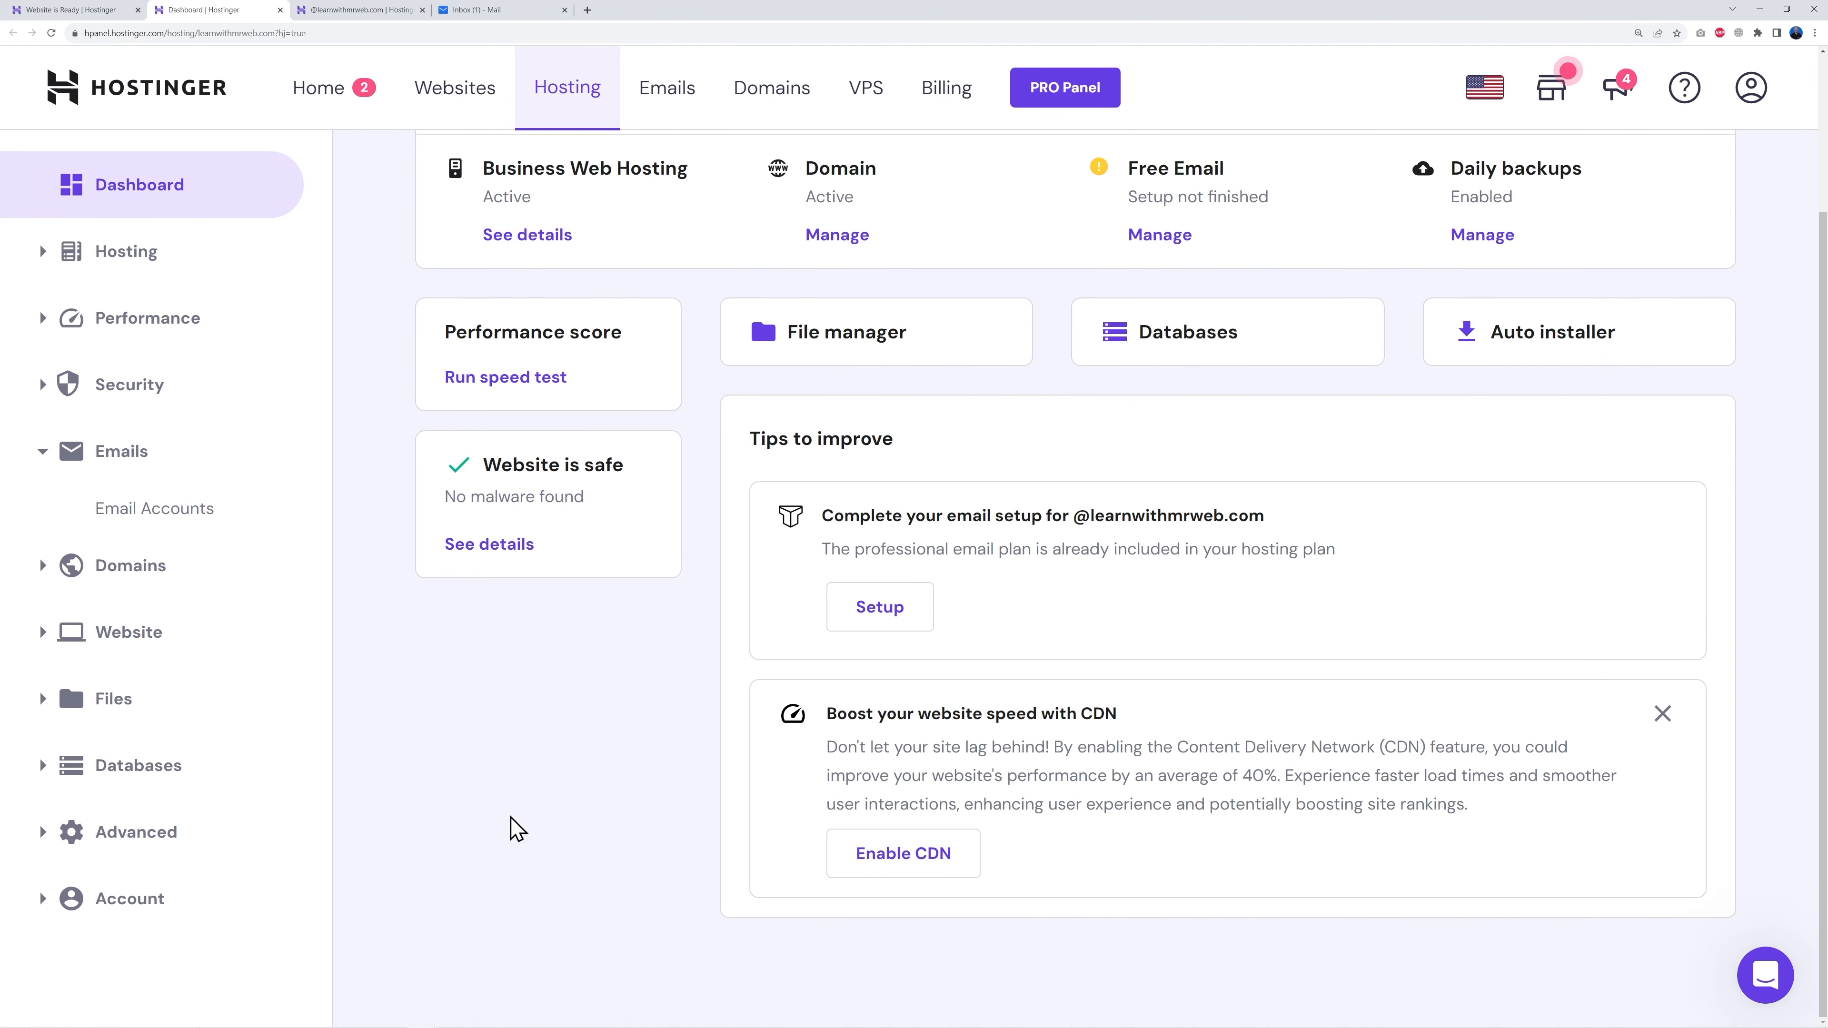
{"action": "left_click", "coordinate": [40, 636]}
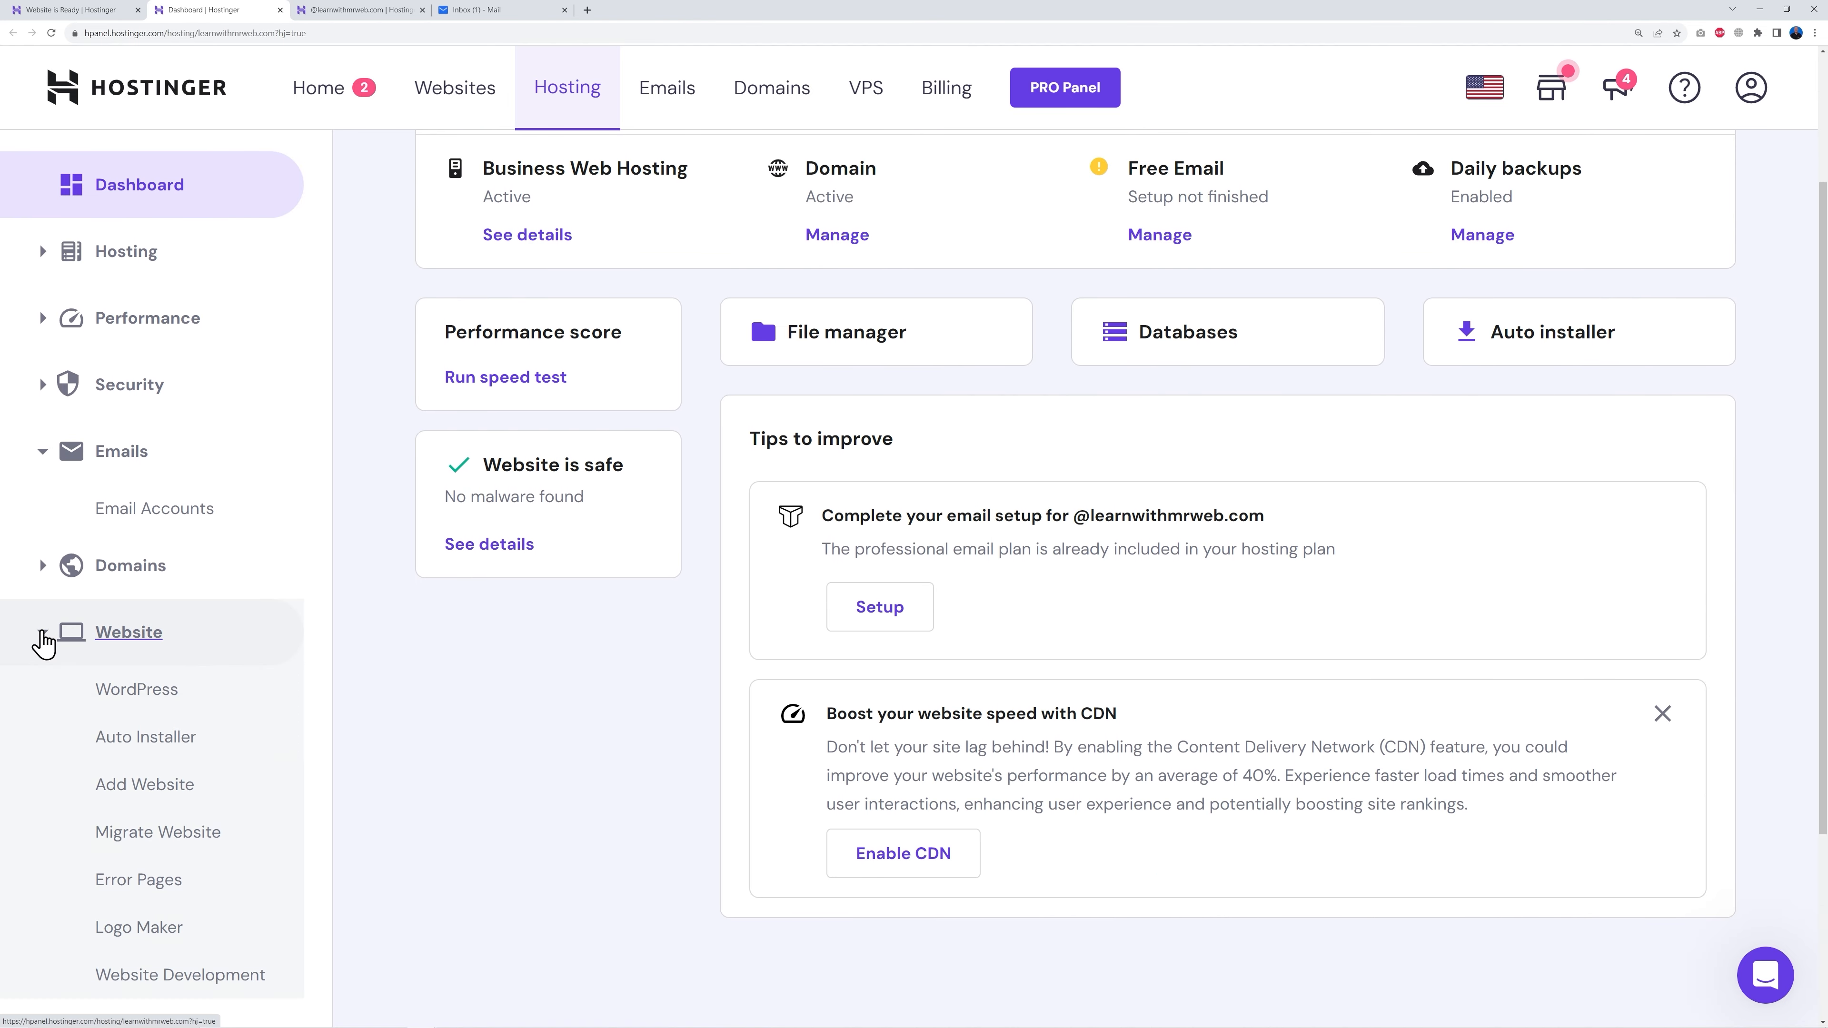
{"action": "scroll", "coordinate": [430, 672], "scroll_direction": "down", "scroll_amount": 1}
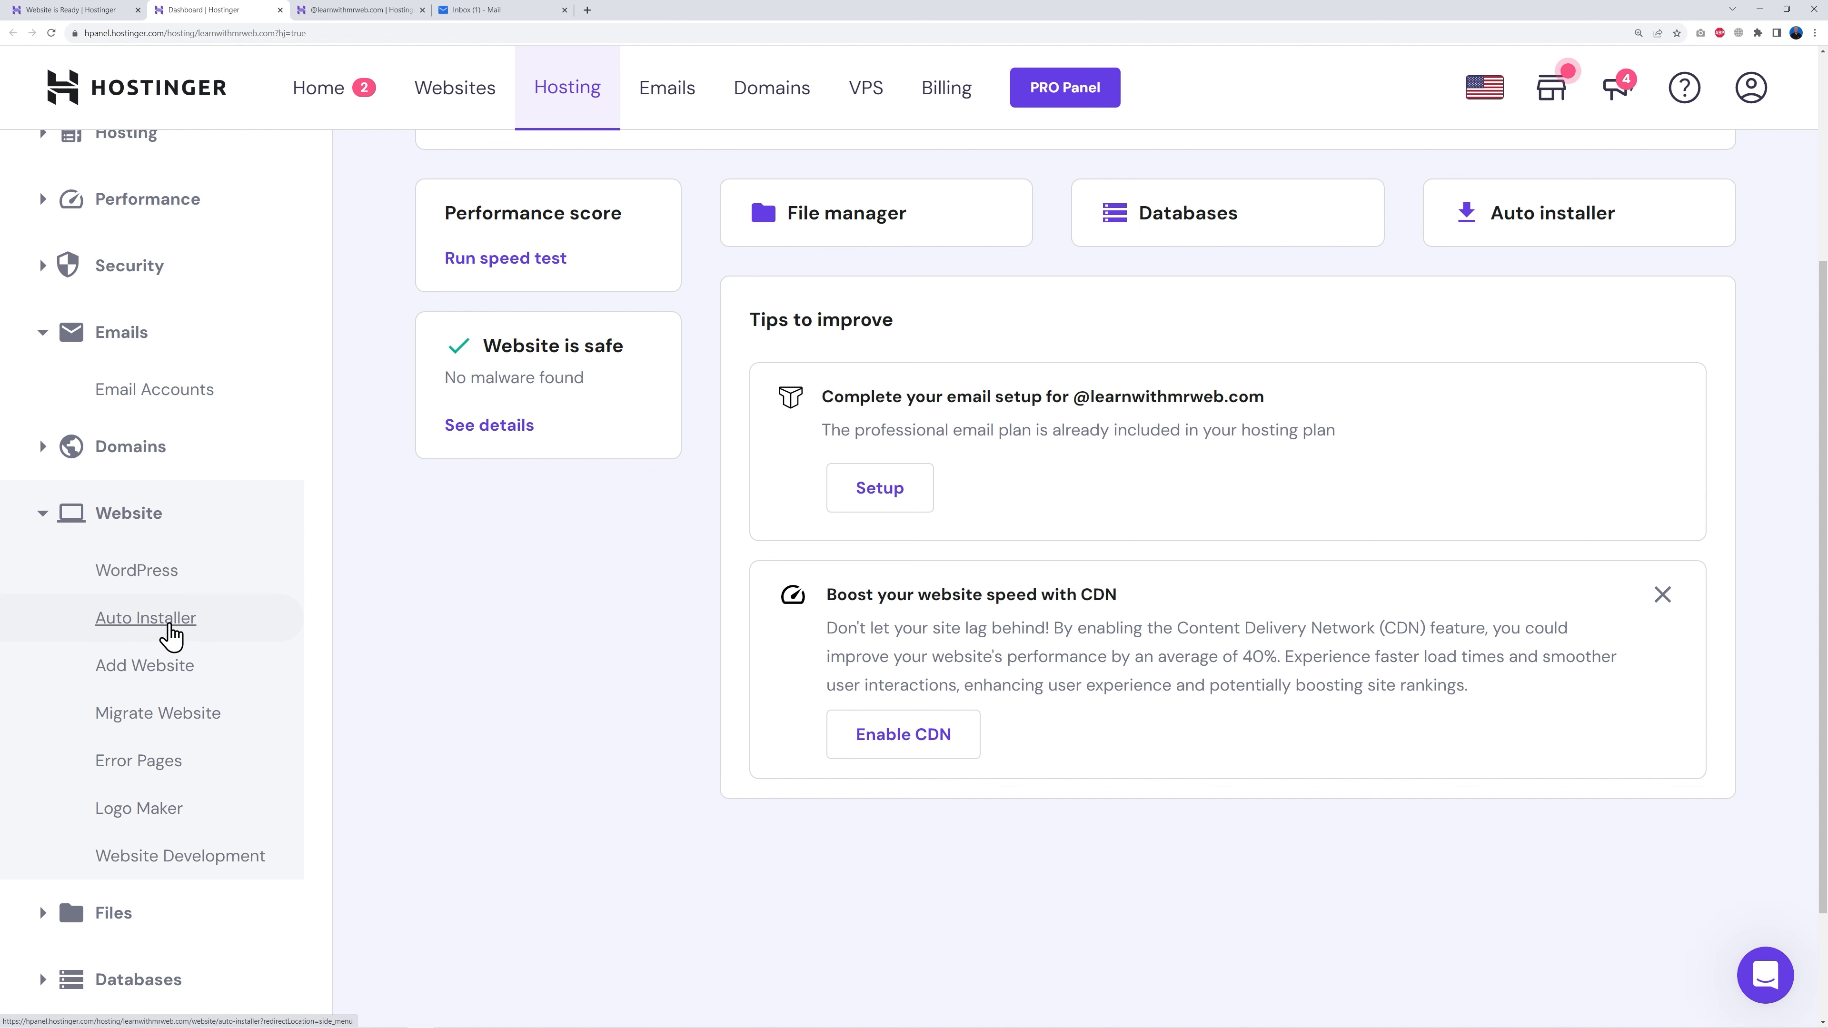
{"action": "left_click", "coordinate": [146, 621]}
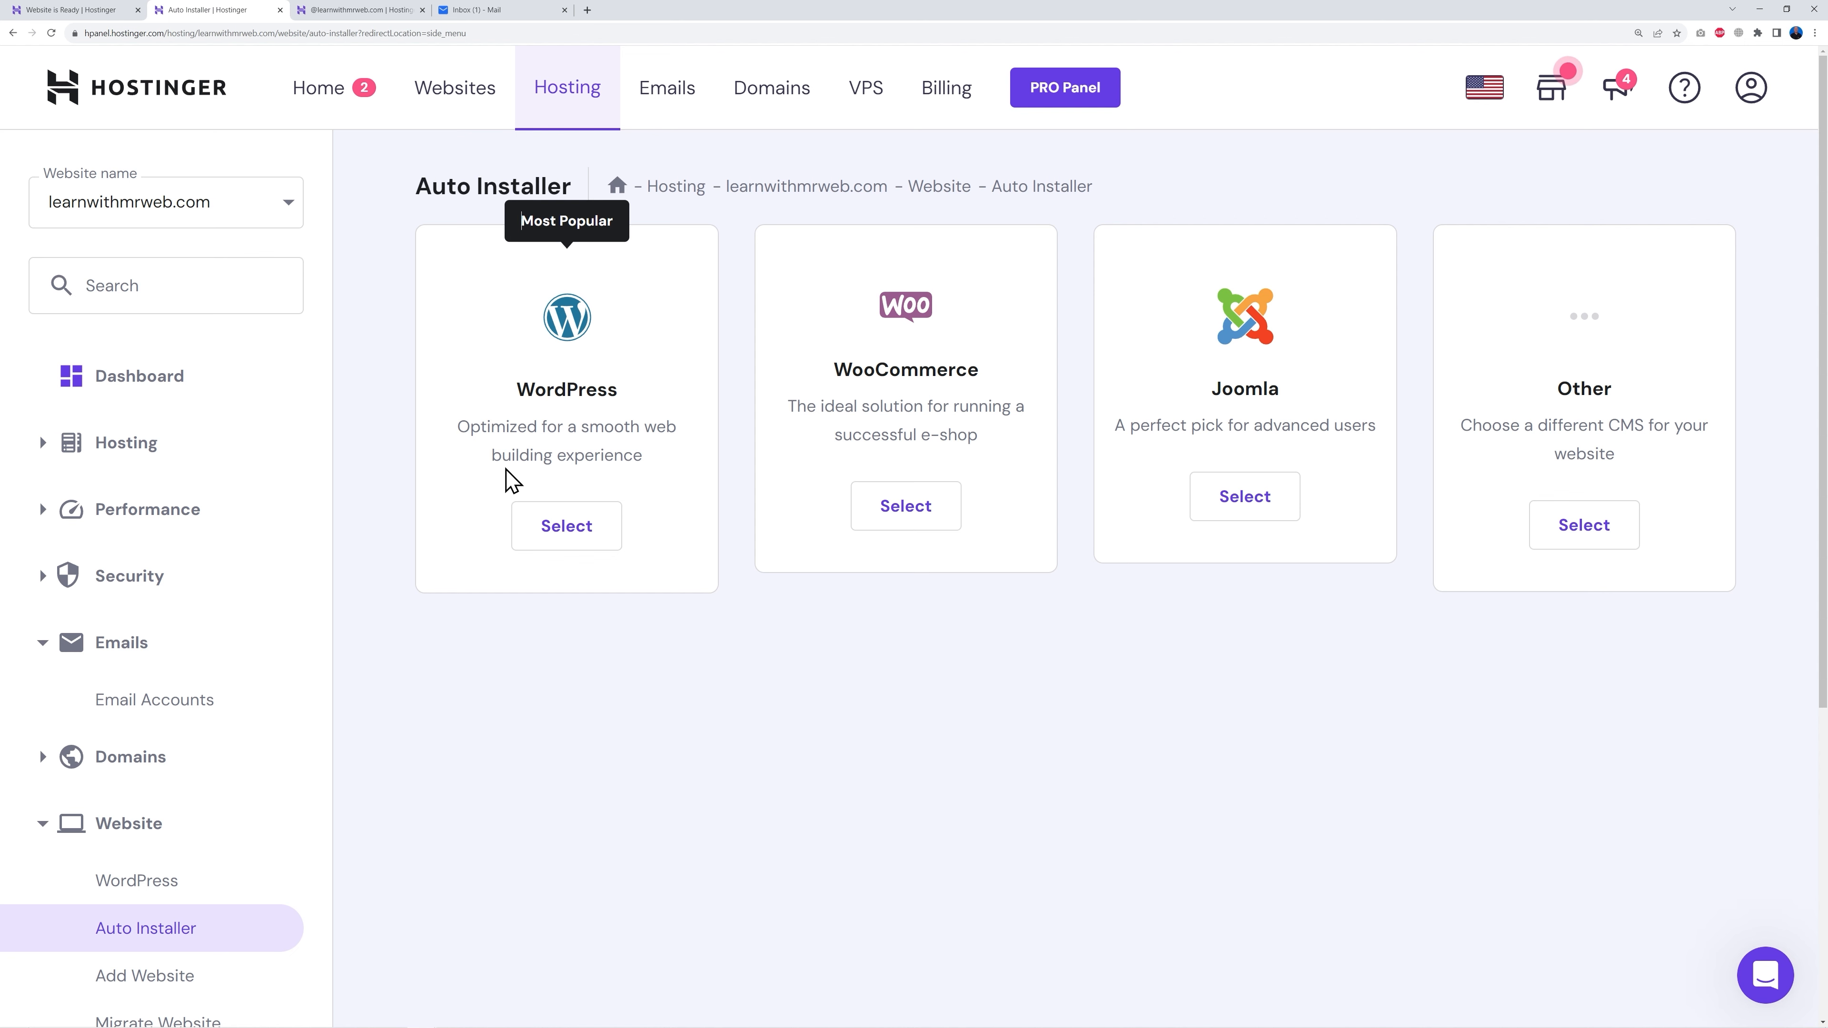
{"action": "left_click", "coordinate": [564, 530]}
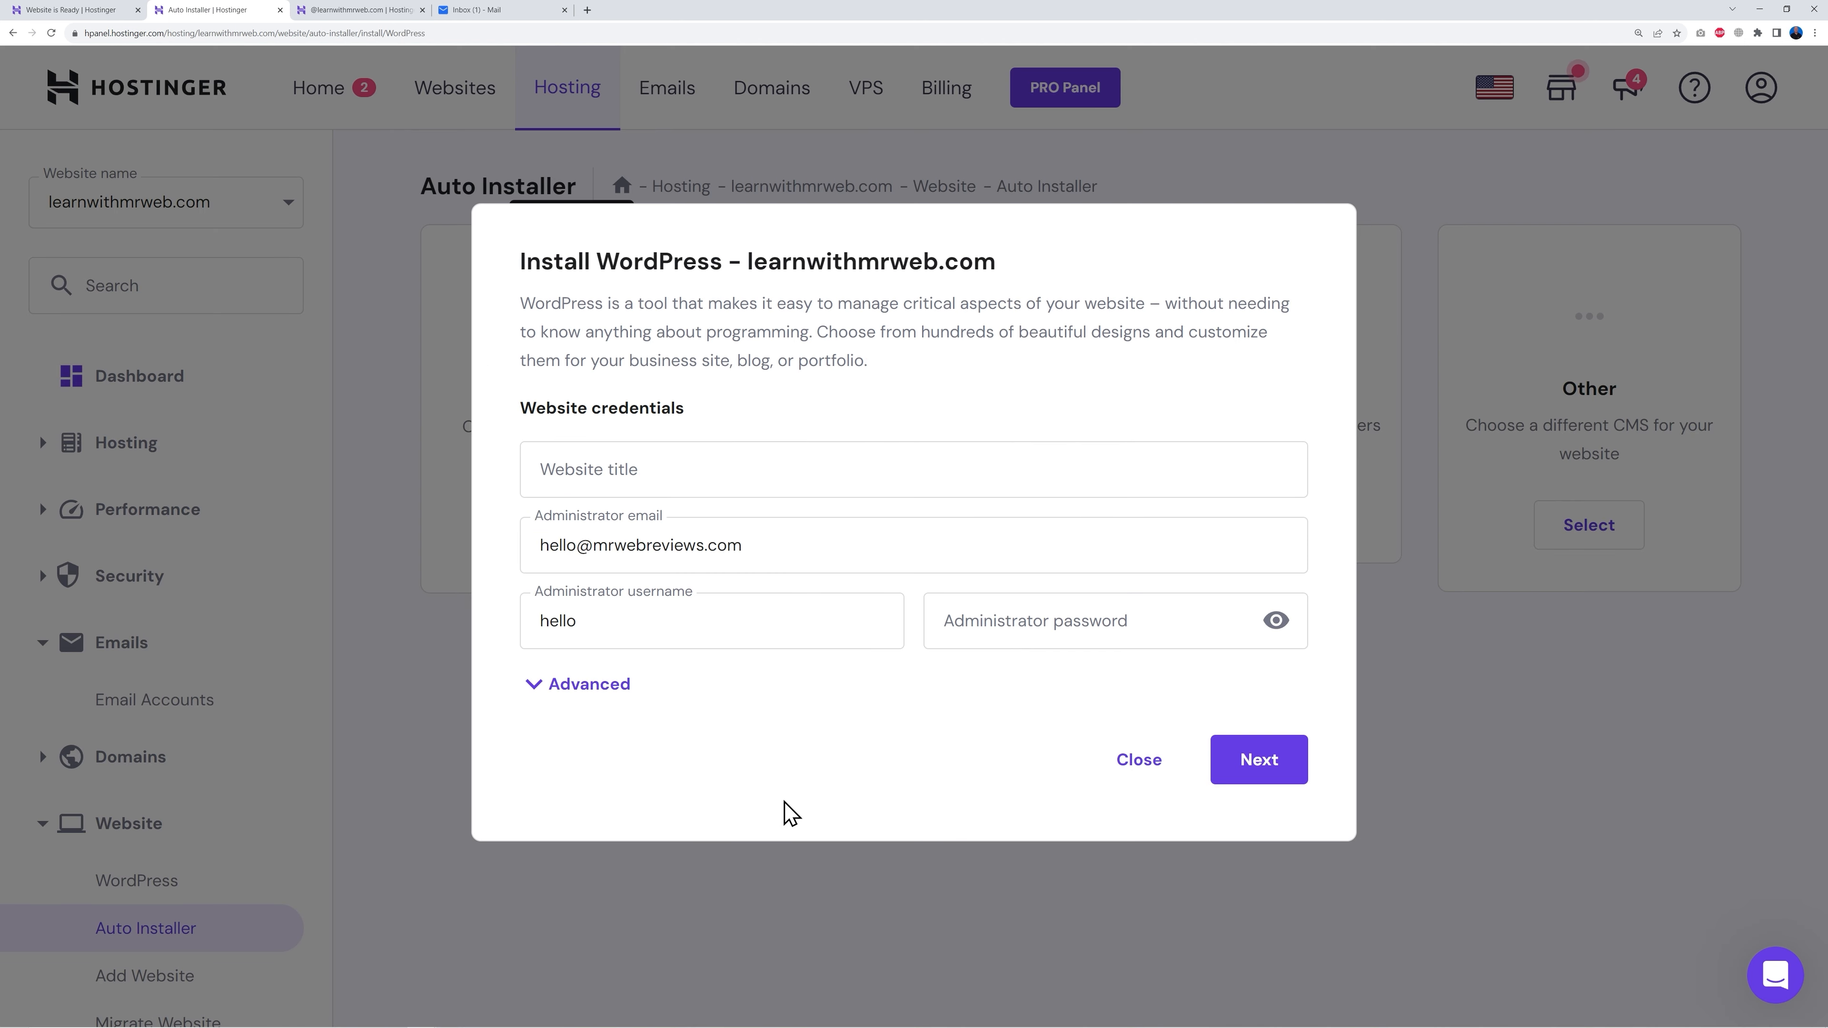
Step: Install WordPress titled 'Learn with Mr Web', always updating to the latest version
{"action": "left_click", "coordinate": [689, 472]}
{"action": "type", "text": "Learn with Mr Web"}
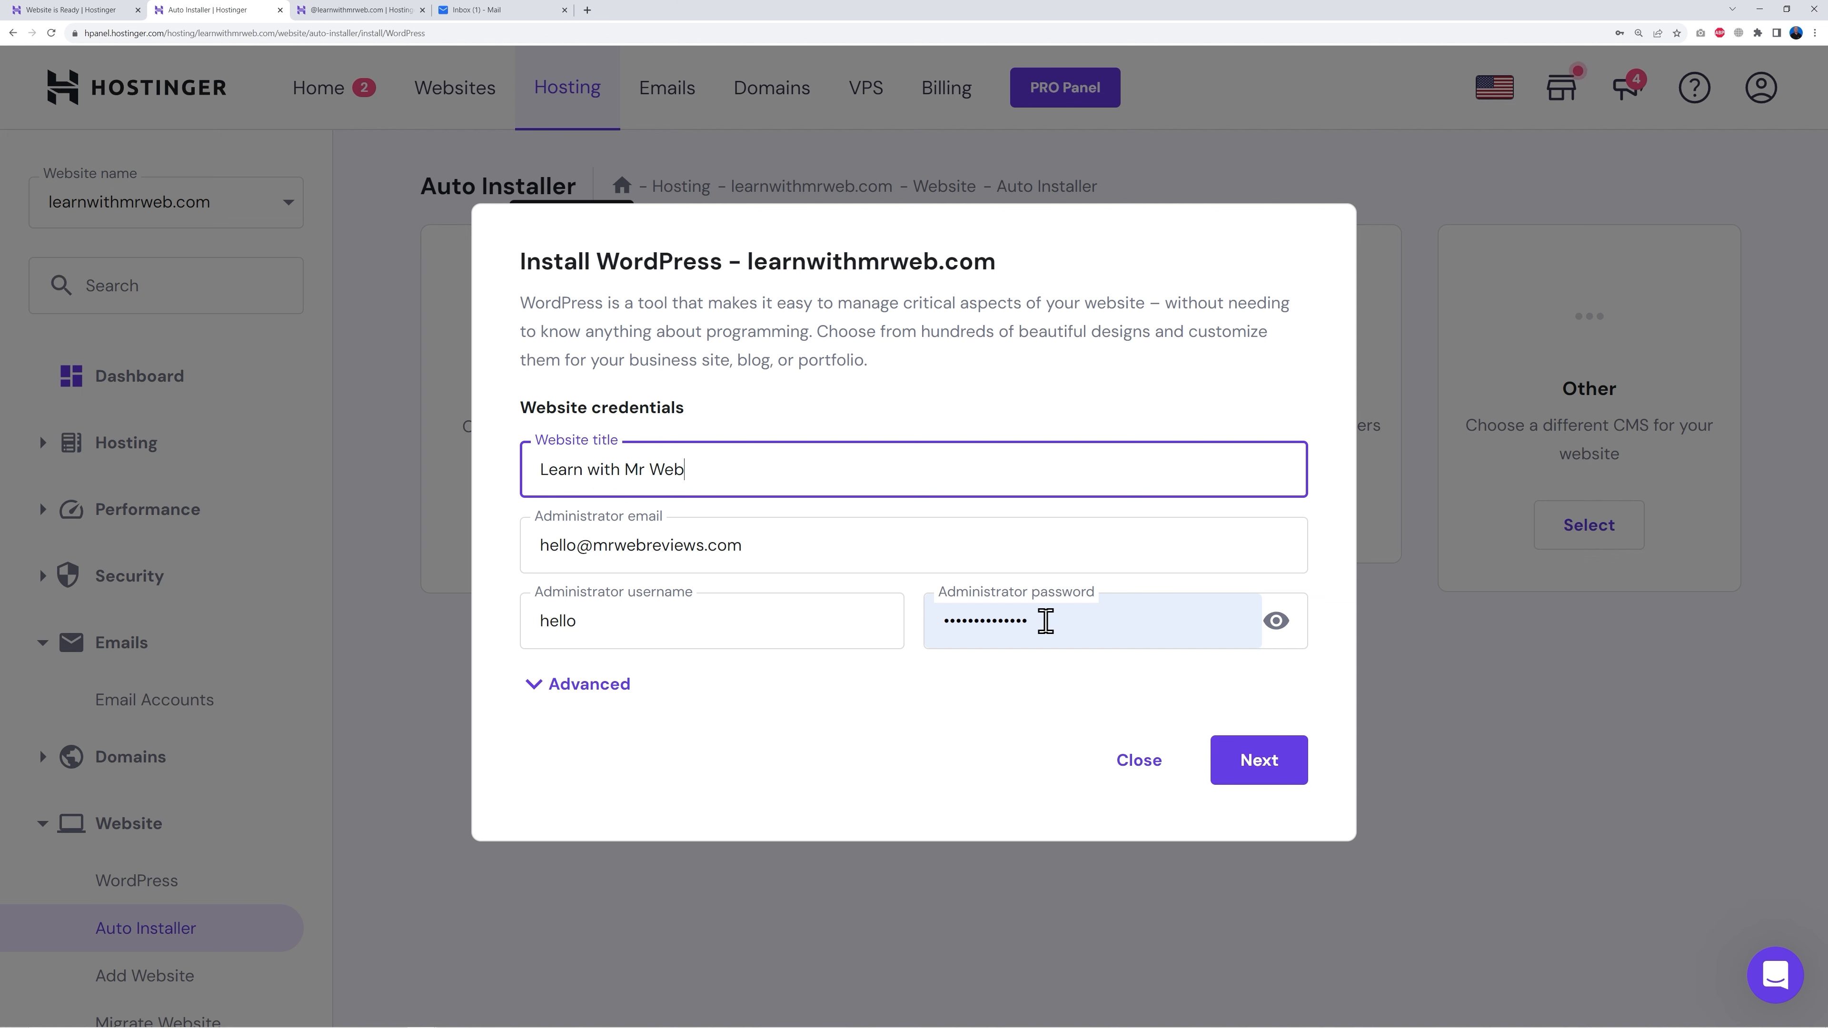
{"action": "left_click", "coordinate": [1265, 770]}
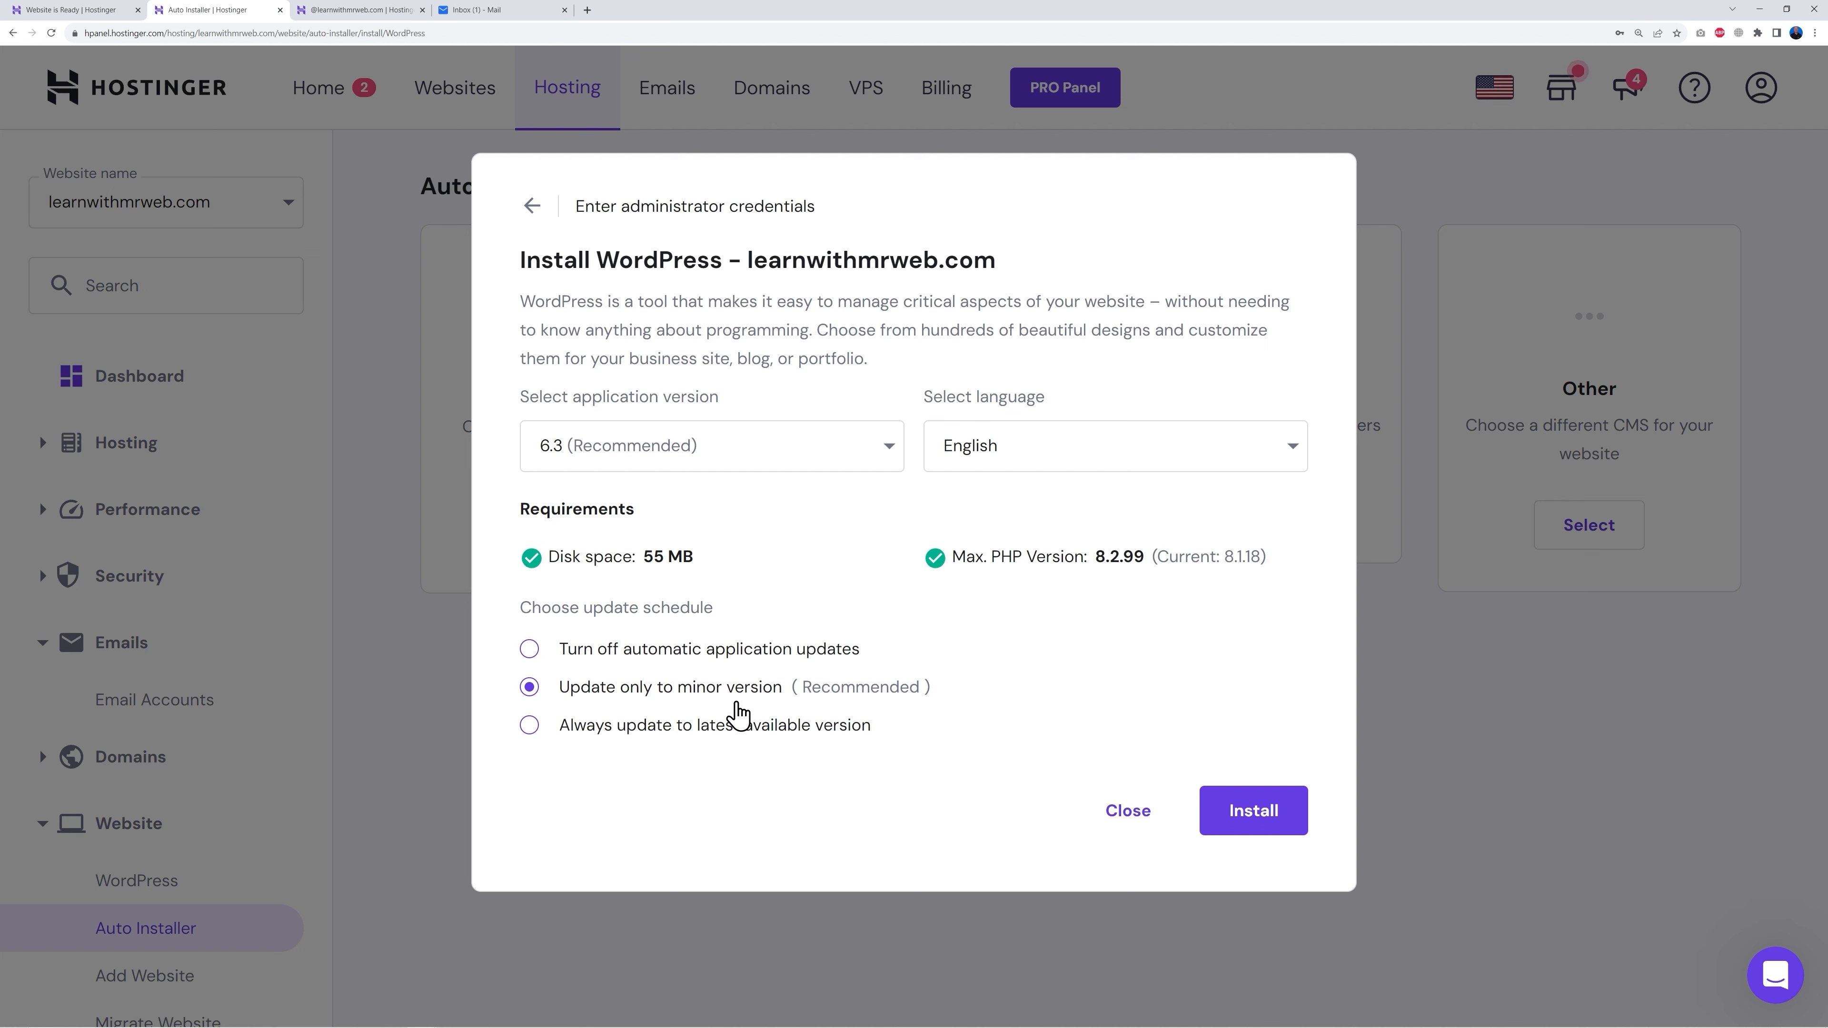
{"action": "left_click", "coordinate": [532, 728]}
{"action": "left_click", "coordinate": [1275, 810]}
Step: Review the WordPress Overview details, then open the site's WordPress admin with Edit Website
{"action": "scroll", "coordinate": [860, 584], "scroll_direction": "down", "scroll_amount": 5}
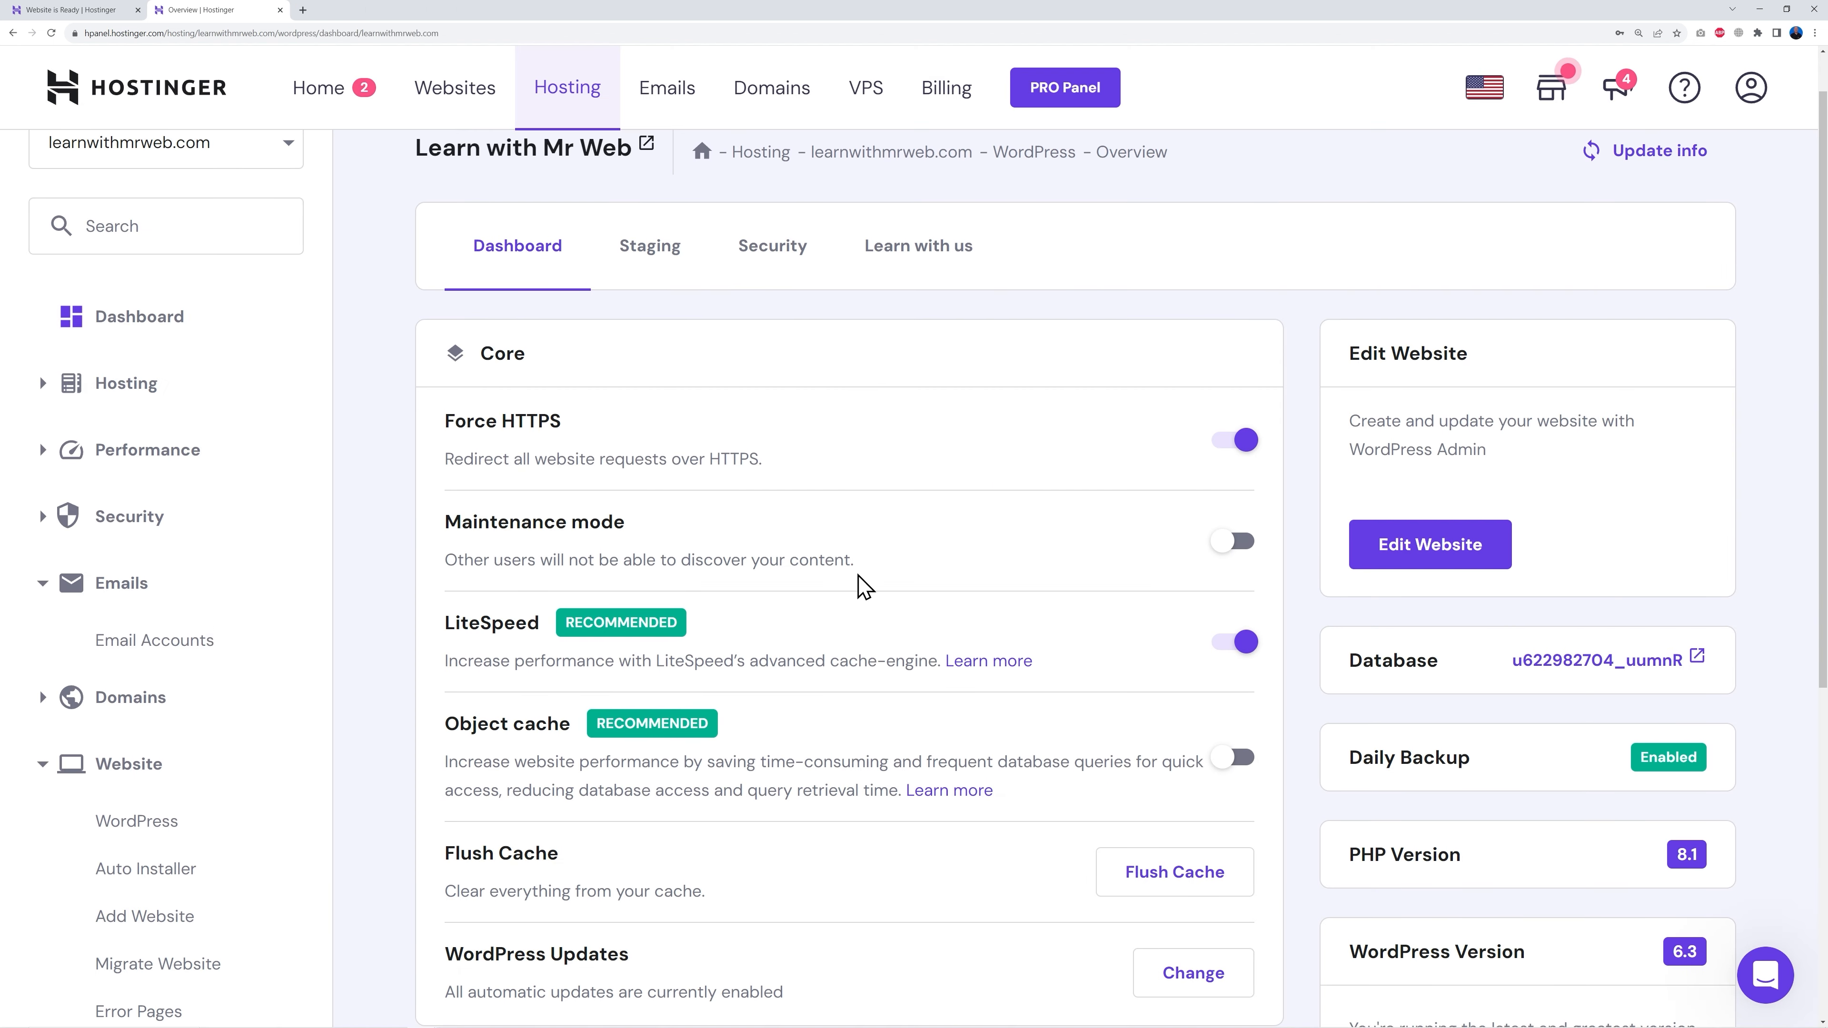
{"action": "scroll", "coordinate": [860, 584], "scroll_direction": "down", "scroll_amount": 2}
{"action": "scroll", "coordinate": [913, 612], "scroll_direction": "up", "scroll_amount": 4}
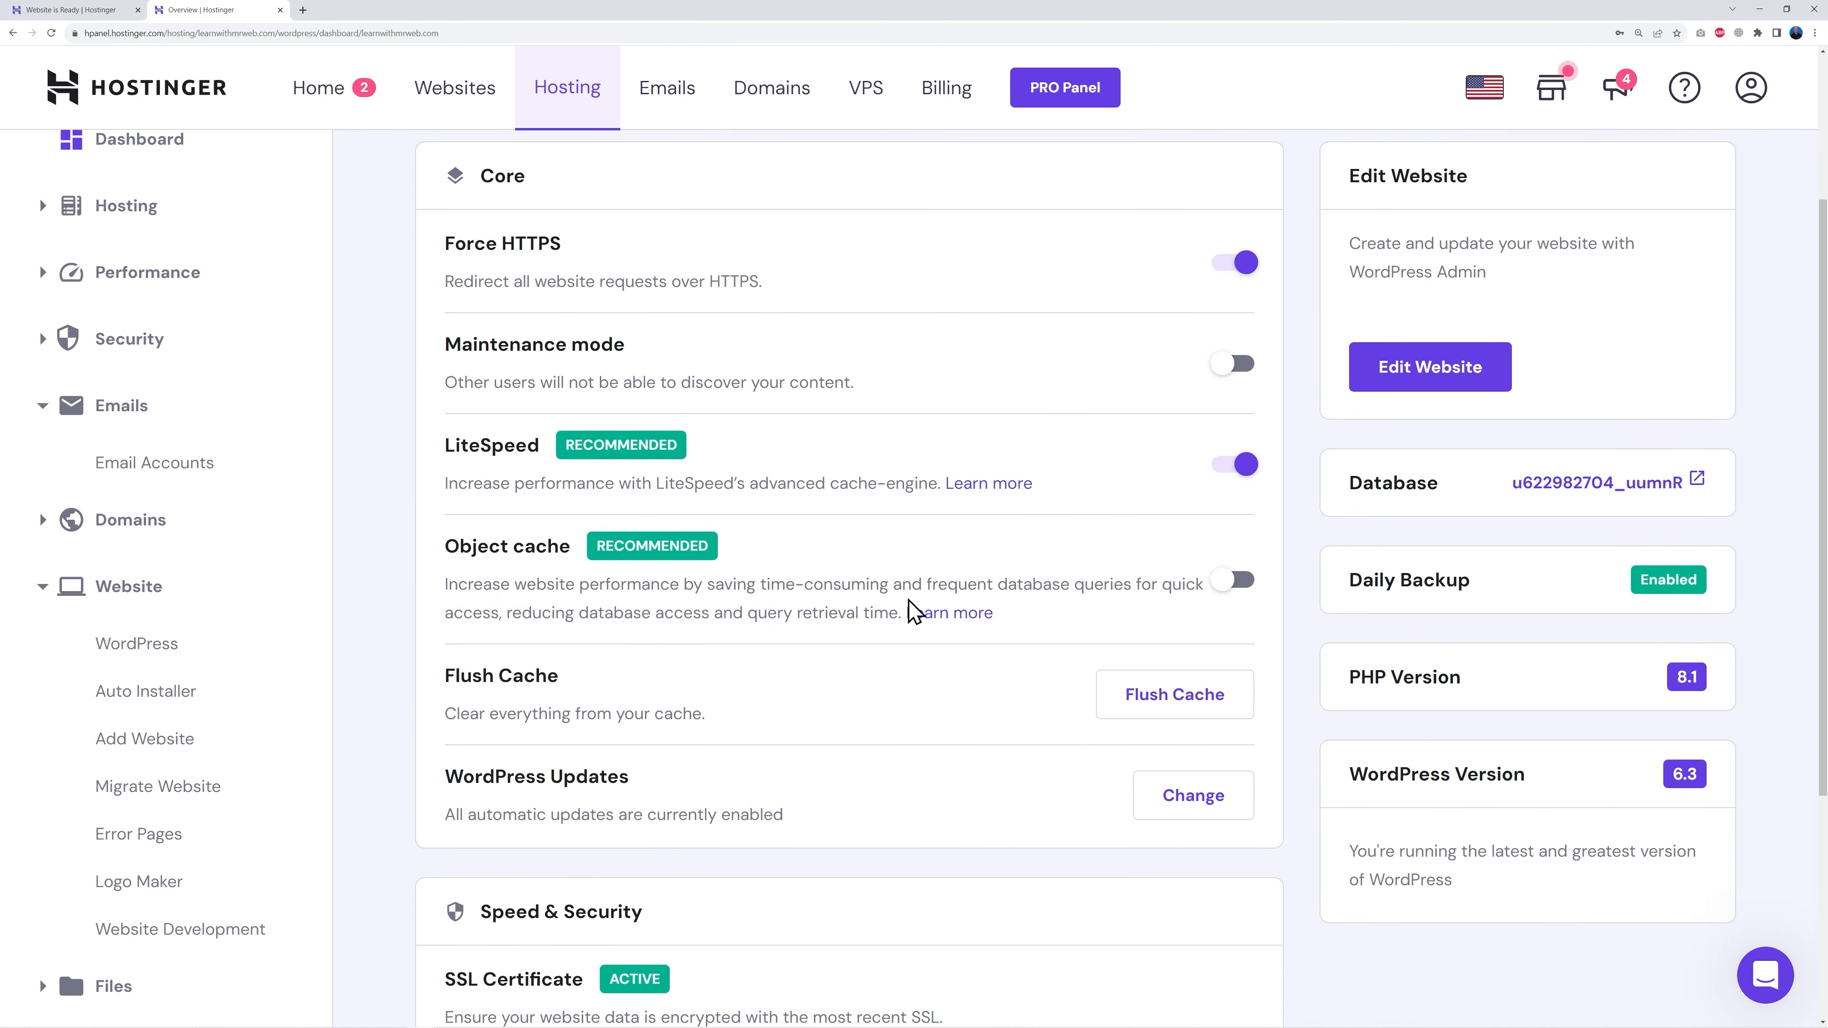
{"action": "scroll", "coordinate": [913, 612], "scroll_direction": "down", "scroll_amount": 3}
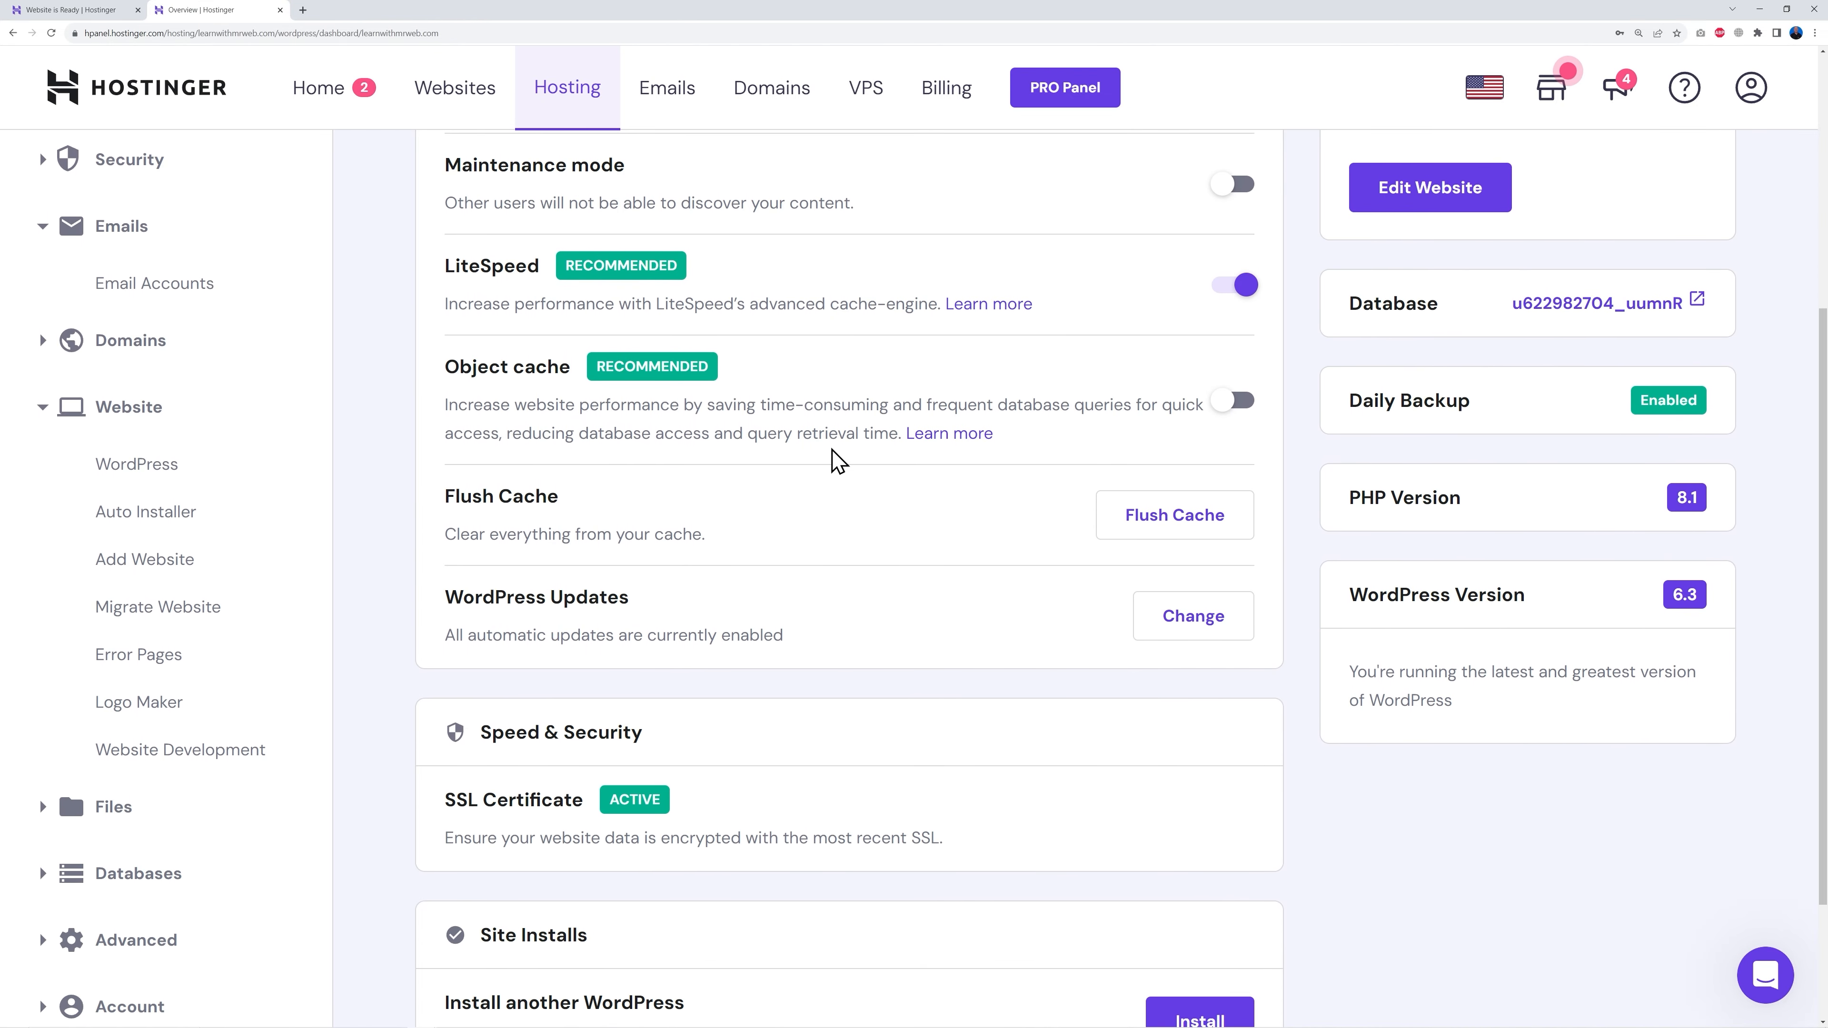
{"action": "scroll", "coordinate": [835, 461], "scroll_direction": "down", "scroll_amount": 3}
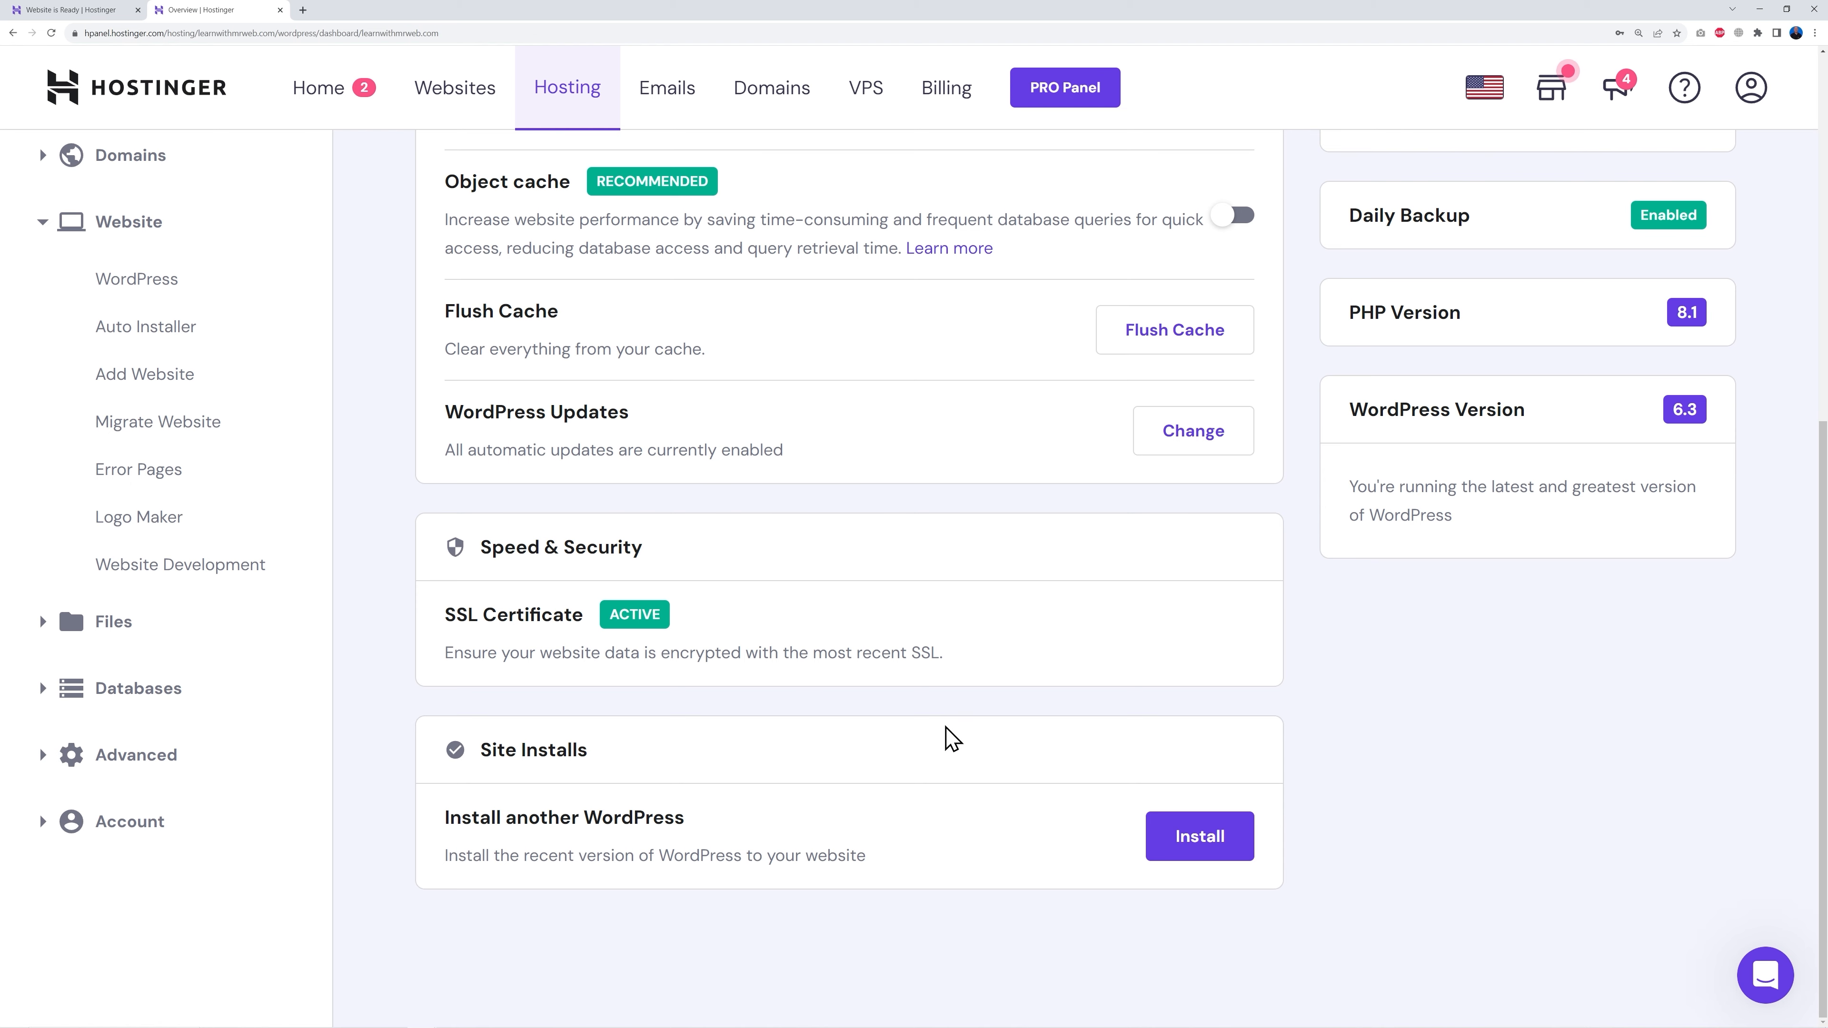
{"action": "scroll", "coordinate": [947, 739], "scroll_direction": "up", "scroll_amount": 8}
{"action": "scroll", "coordinate": [923, 662], "scroll_direction": "up", "scroll_amount": 1}
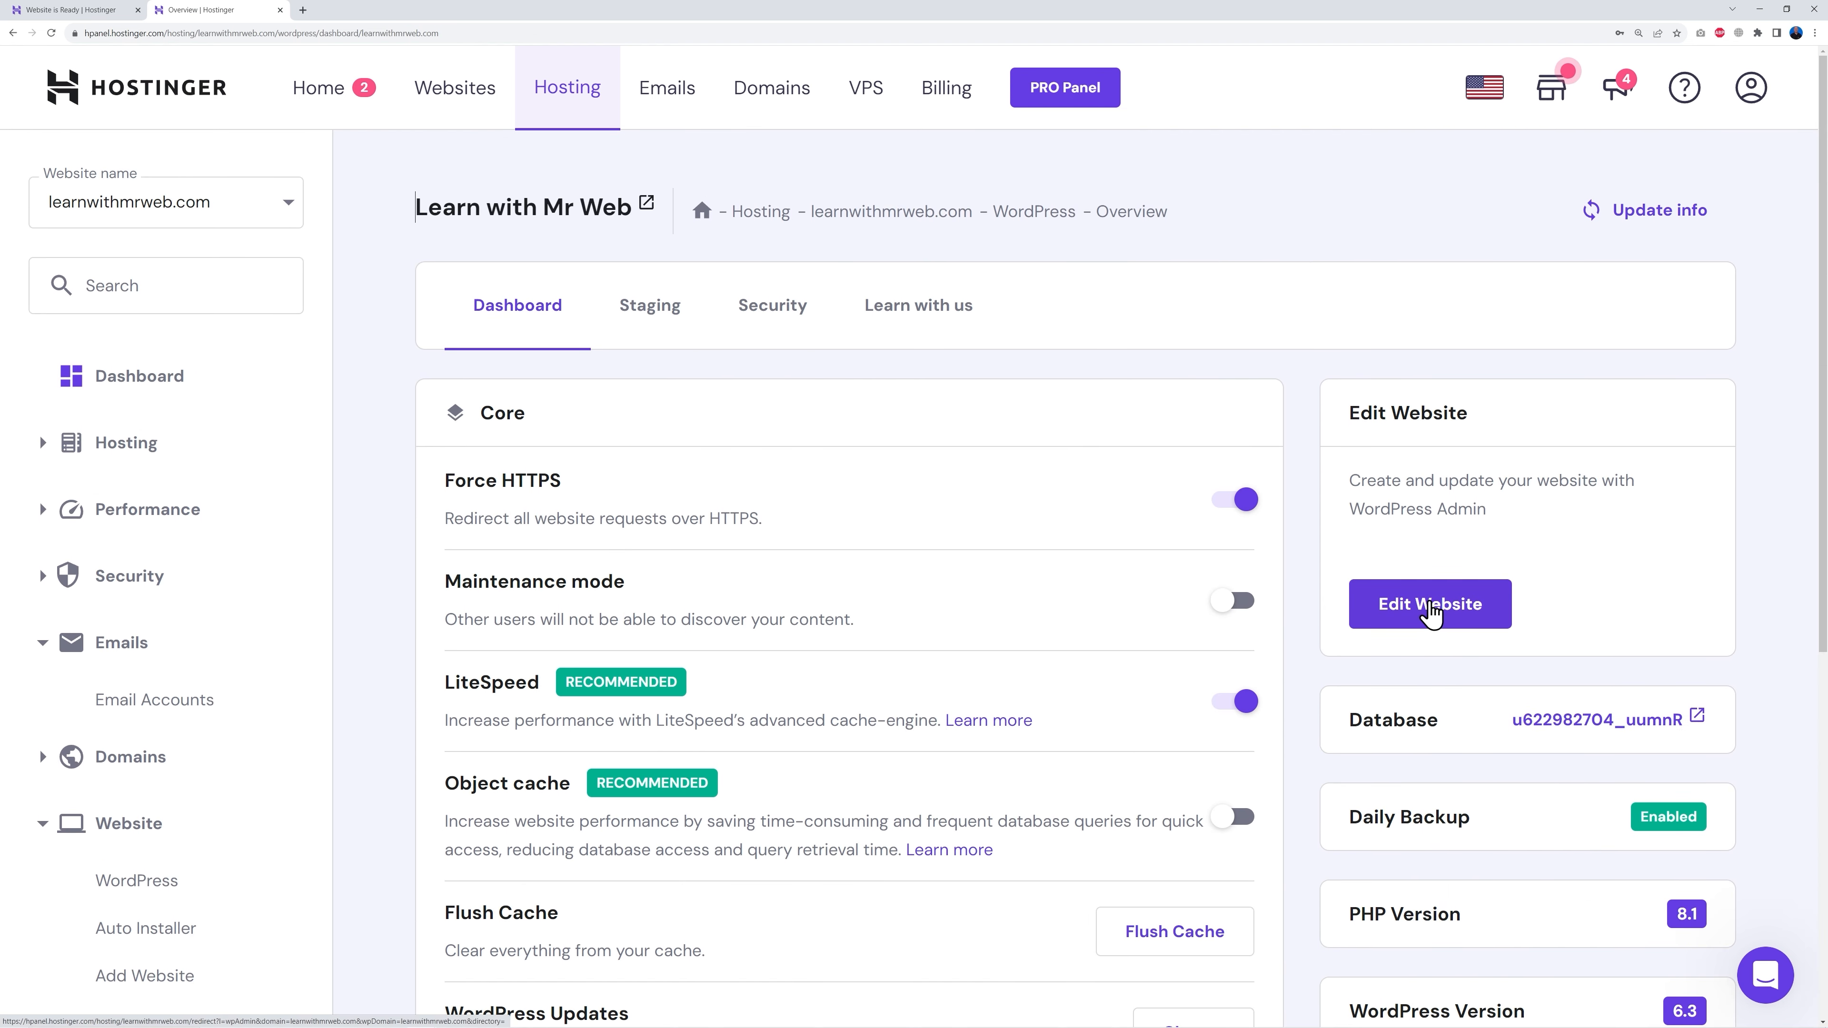
{"action": "left_click", "coordinate": [1434, 612]}
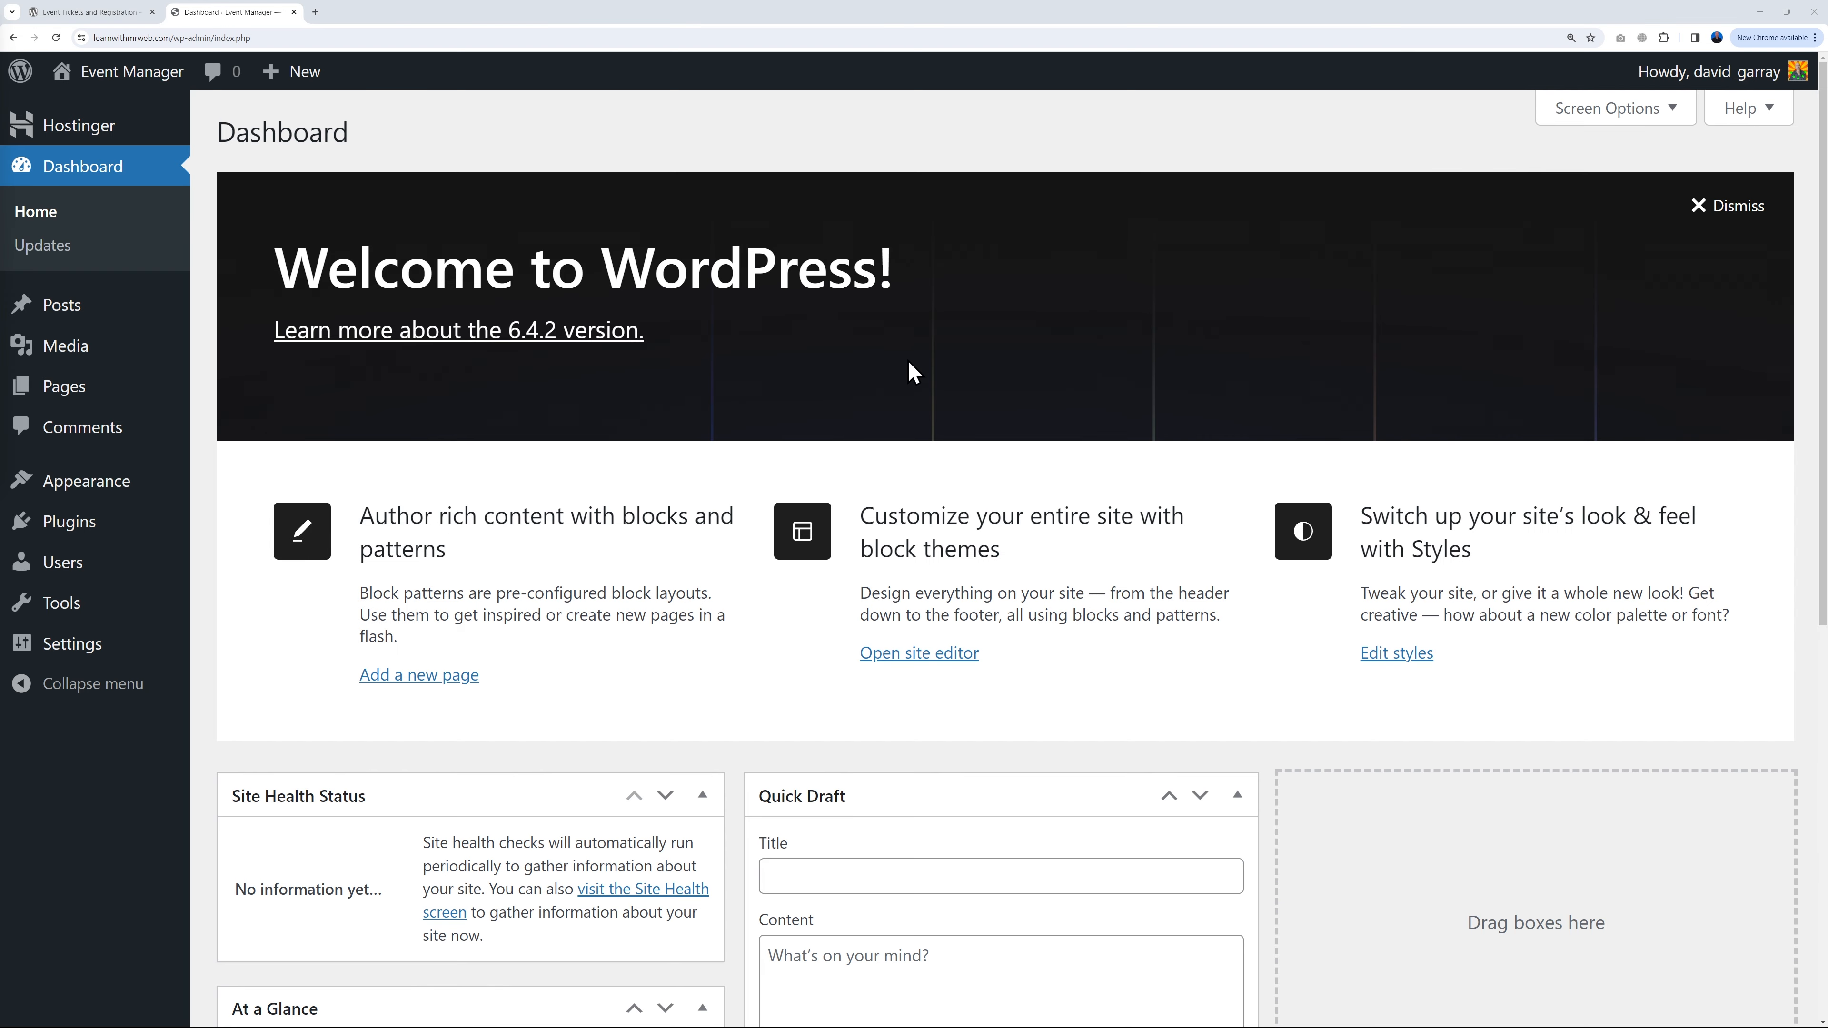
Step: Check the Event Tickets and Registration listing on wordpress.org, then return to the site admin
{"action": "left_click", "coordinate": [101, 13]}
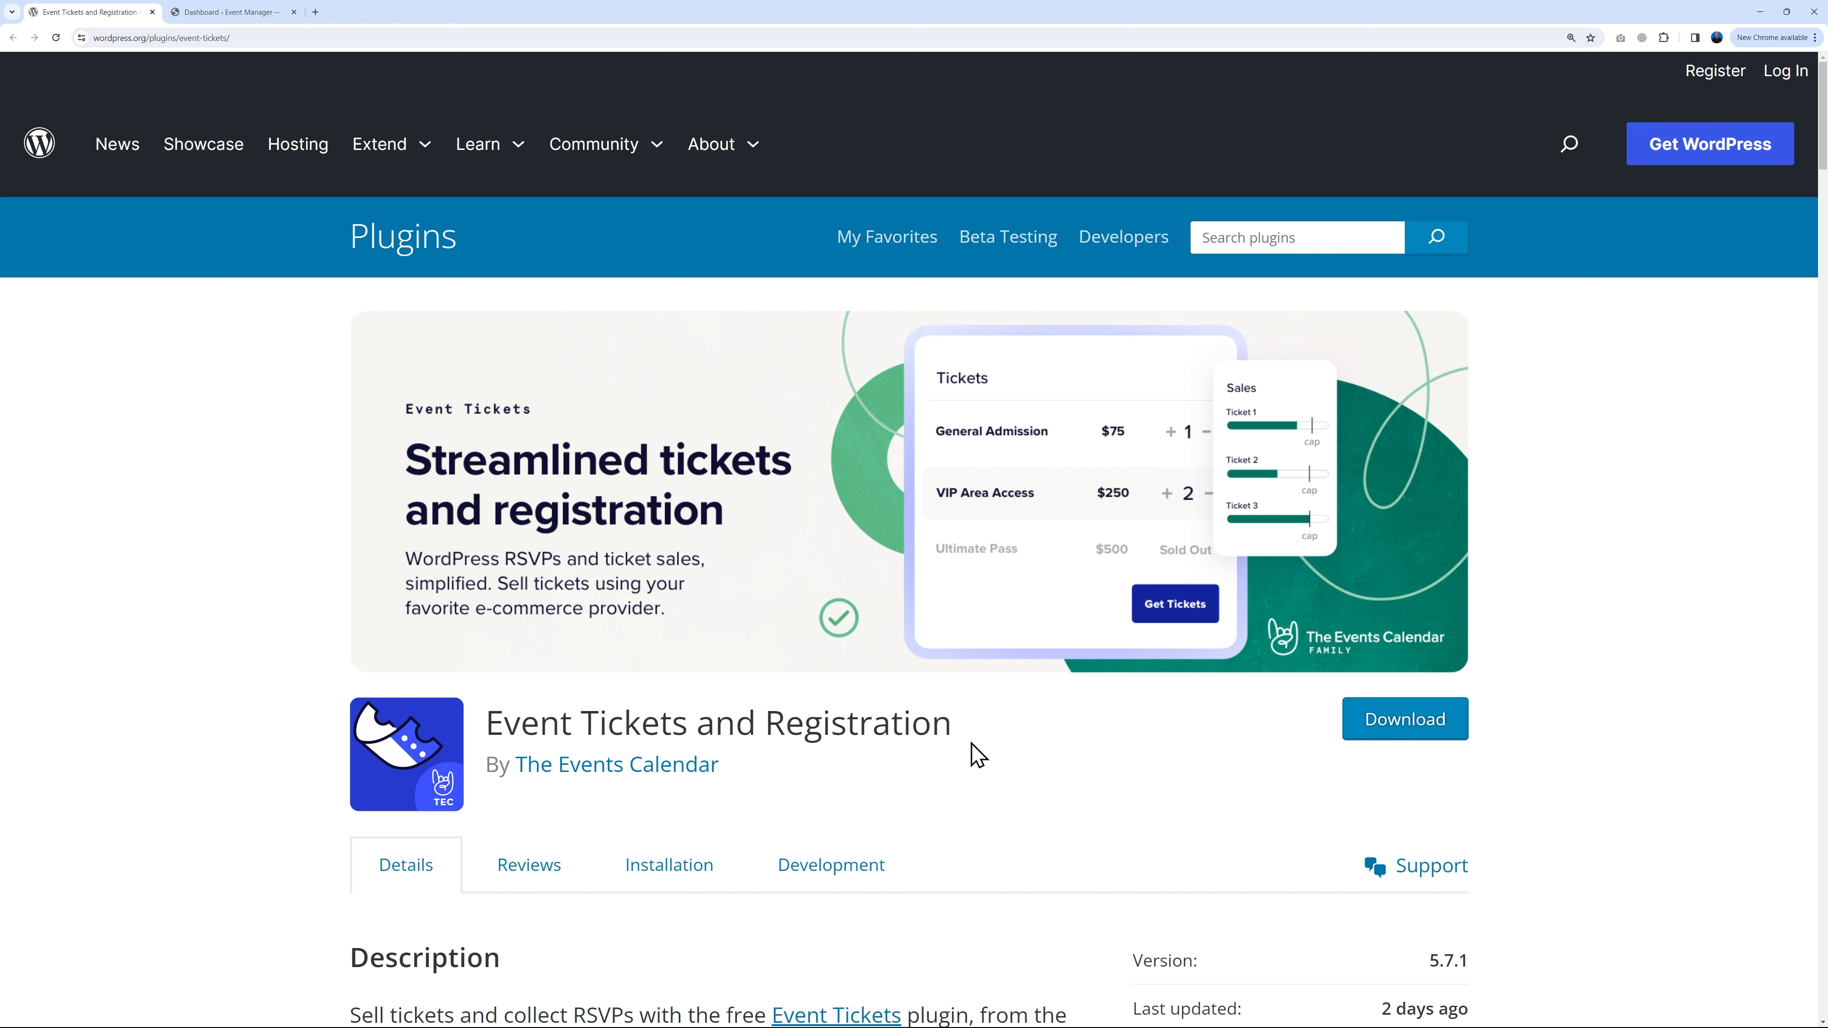
{"action": "scroll", "coordinate": [971, 742], "scroll_direction": "down", "scroll_amount": 6}
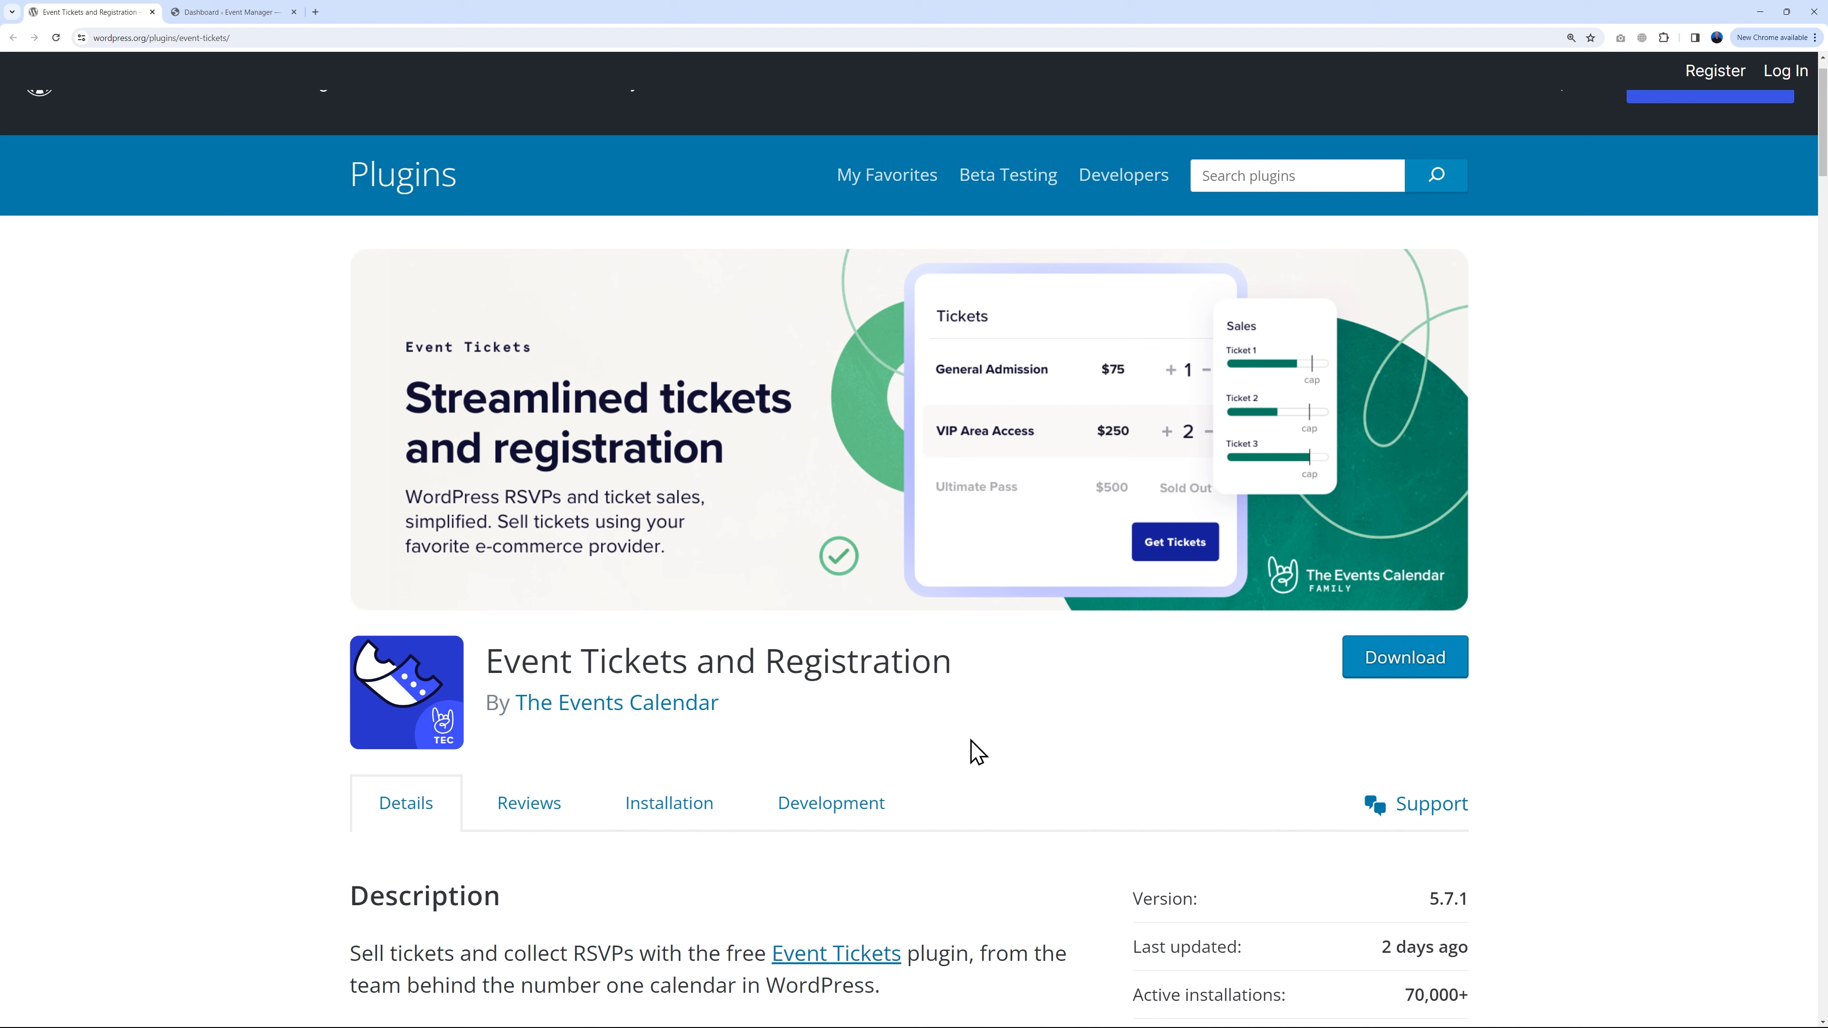
{"action": "scroll", "coordinate": [973, 743], "scroll_direction": "up", "scroll_amount": 6}
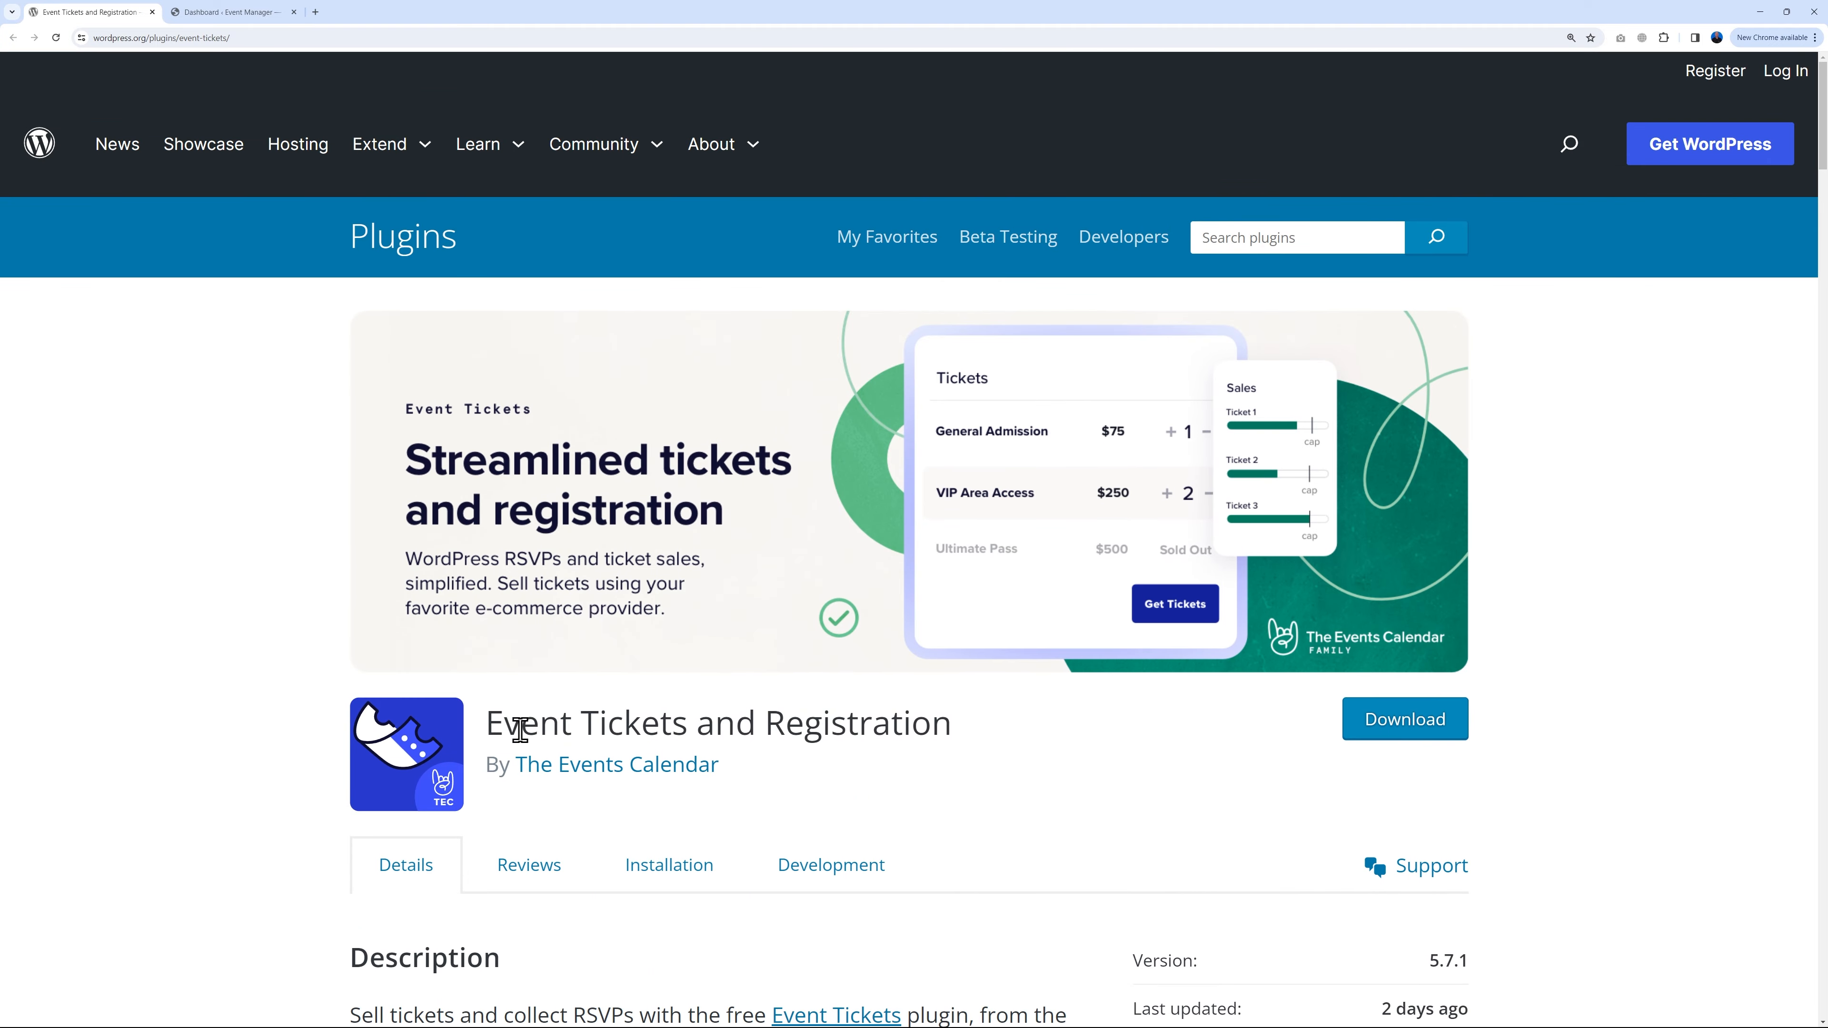
{"action": "left_click_drag", "start_coordinate": [494, 723], "coordinate": [956, 731]}
{"action": "key", "text": "ctrl+c"}
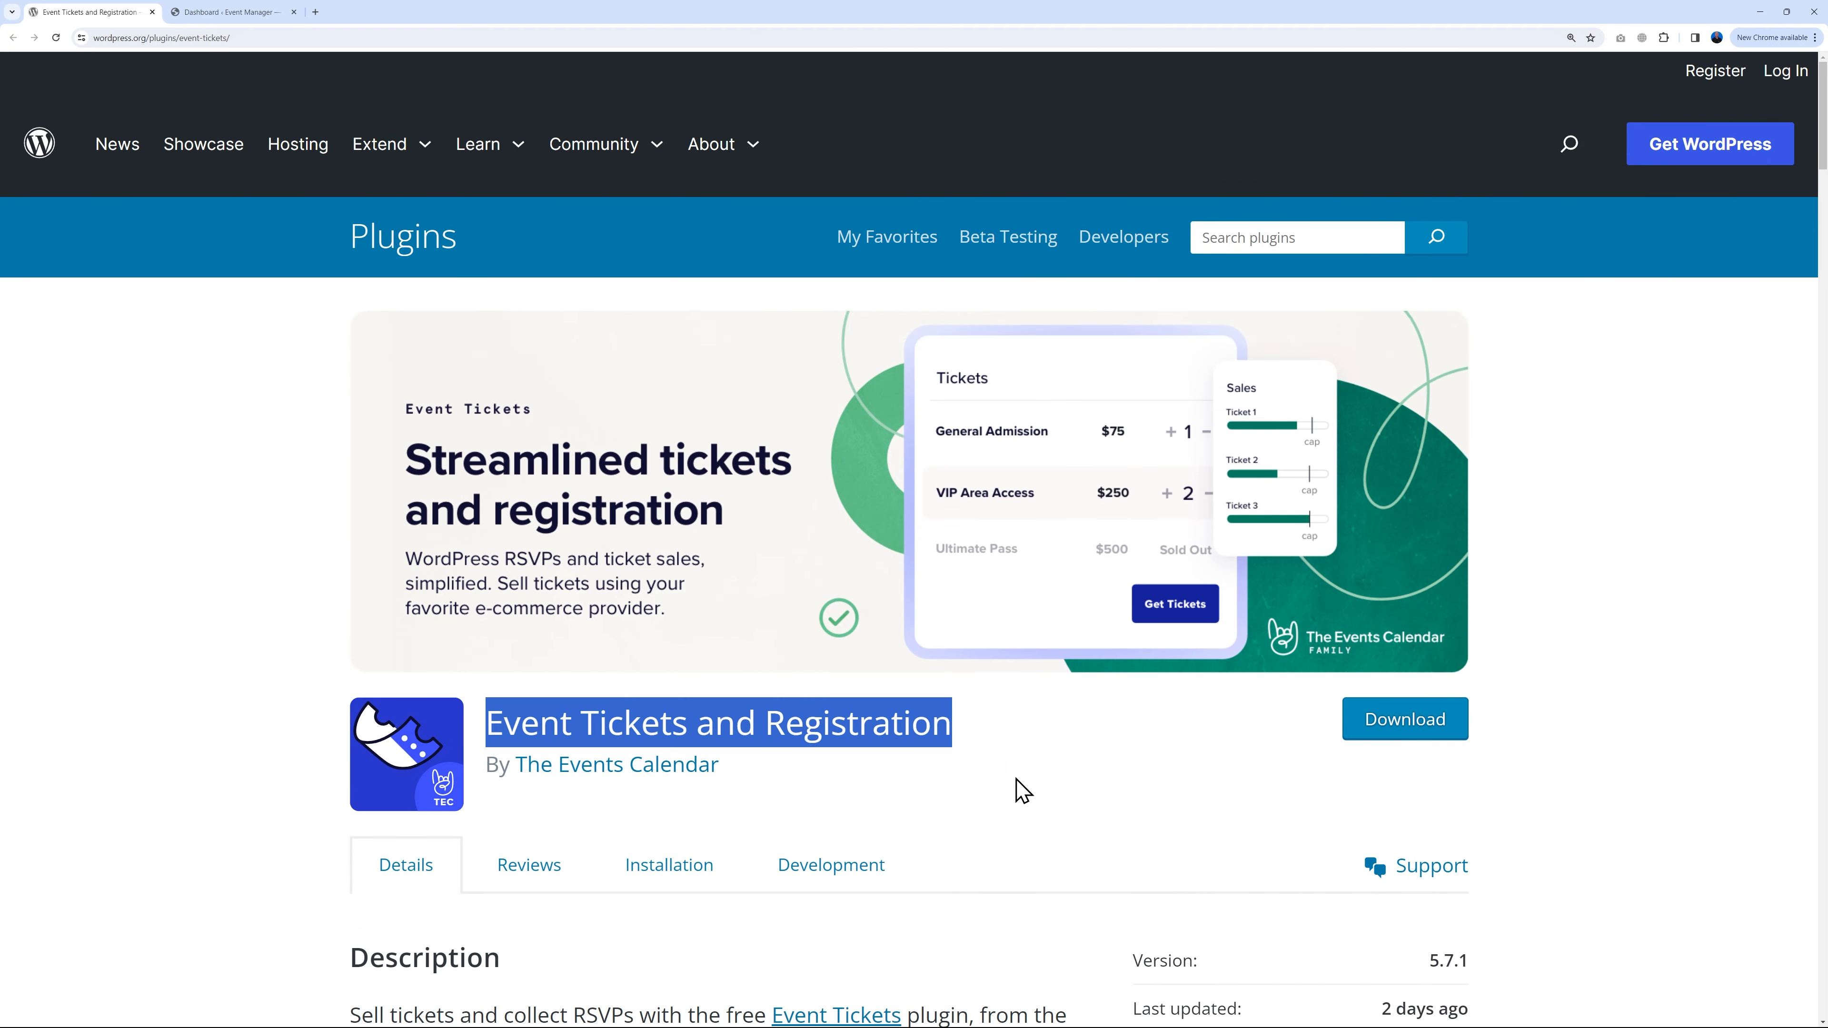
{"action": "left_click", "coordinate": [1019, 788]}
{"action": "left_click", "coordinate": [253, 13]}
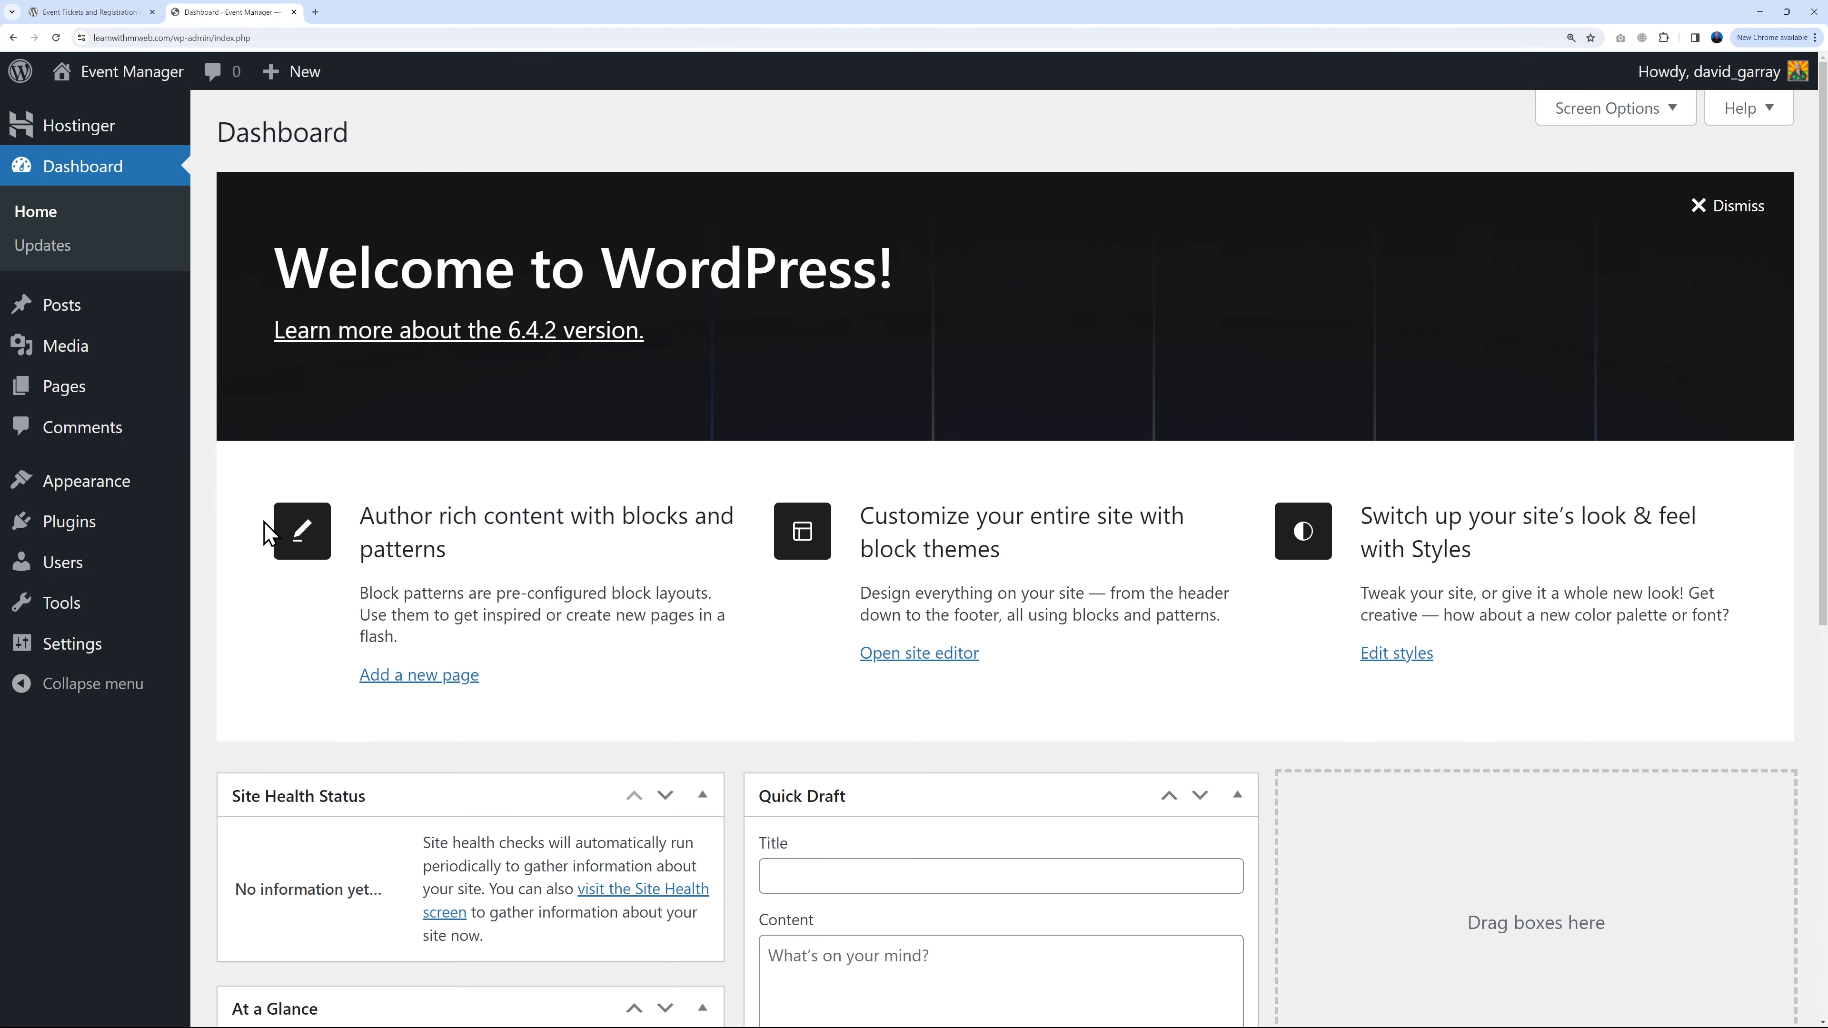
Step: Search Add Plugins for Event Tickets and Registration, then install and activate it
{"action": "mouse_move", "coordinate": [90, 522]}
{"action": "left_click", "coordinate": [244, 572]}
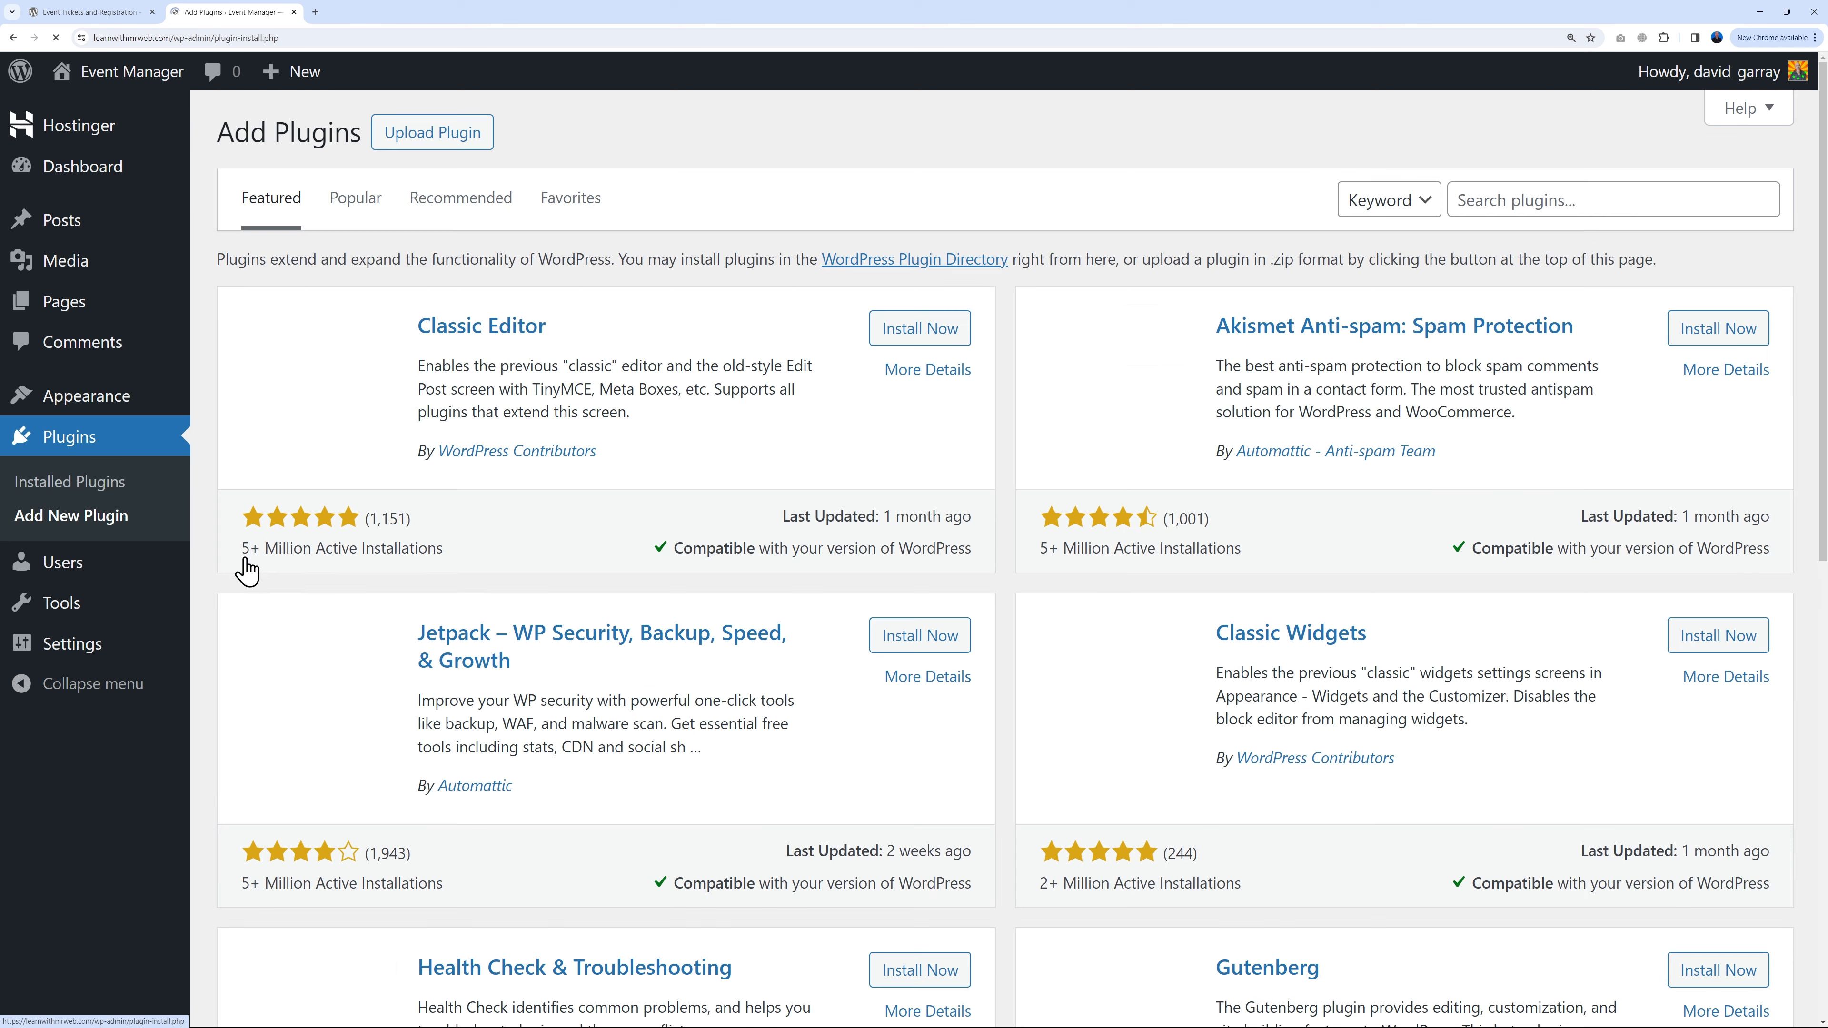
{"action": "left_click", "coordinate": [1481, 198]}
{"action": "key", "text": "ctrl+v"}
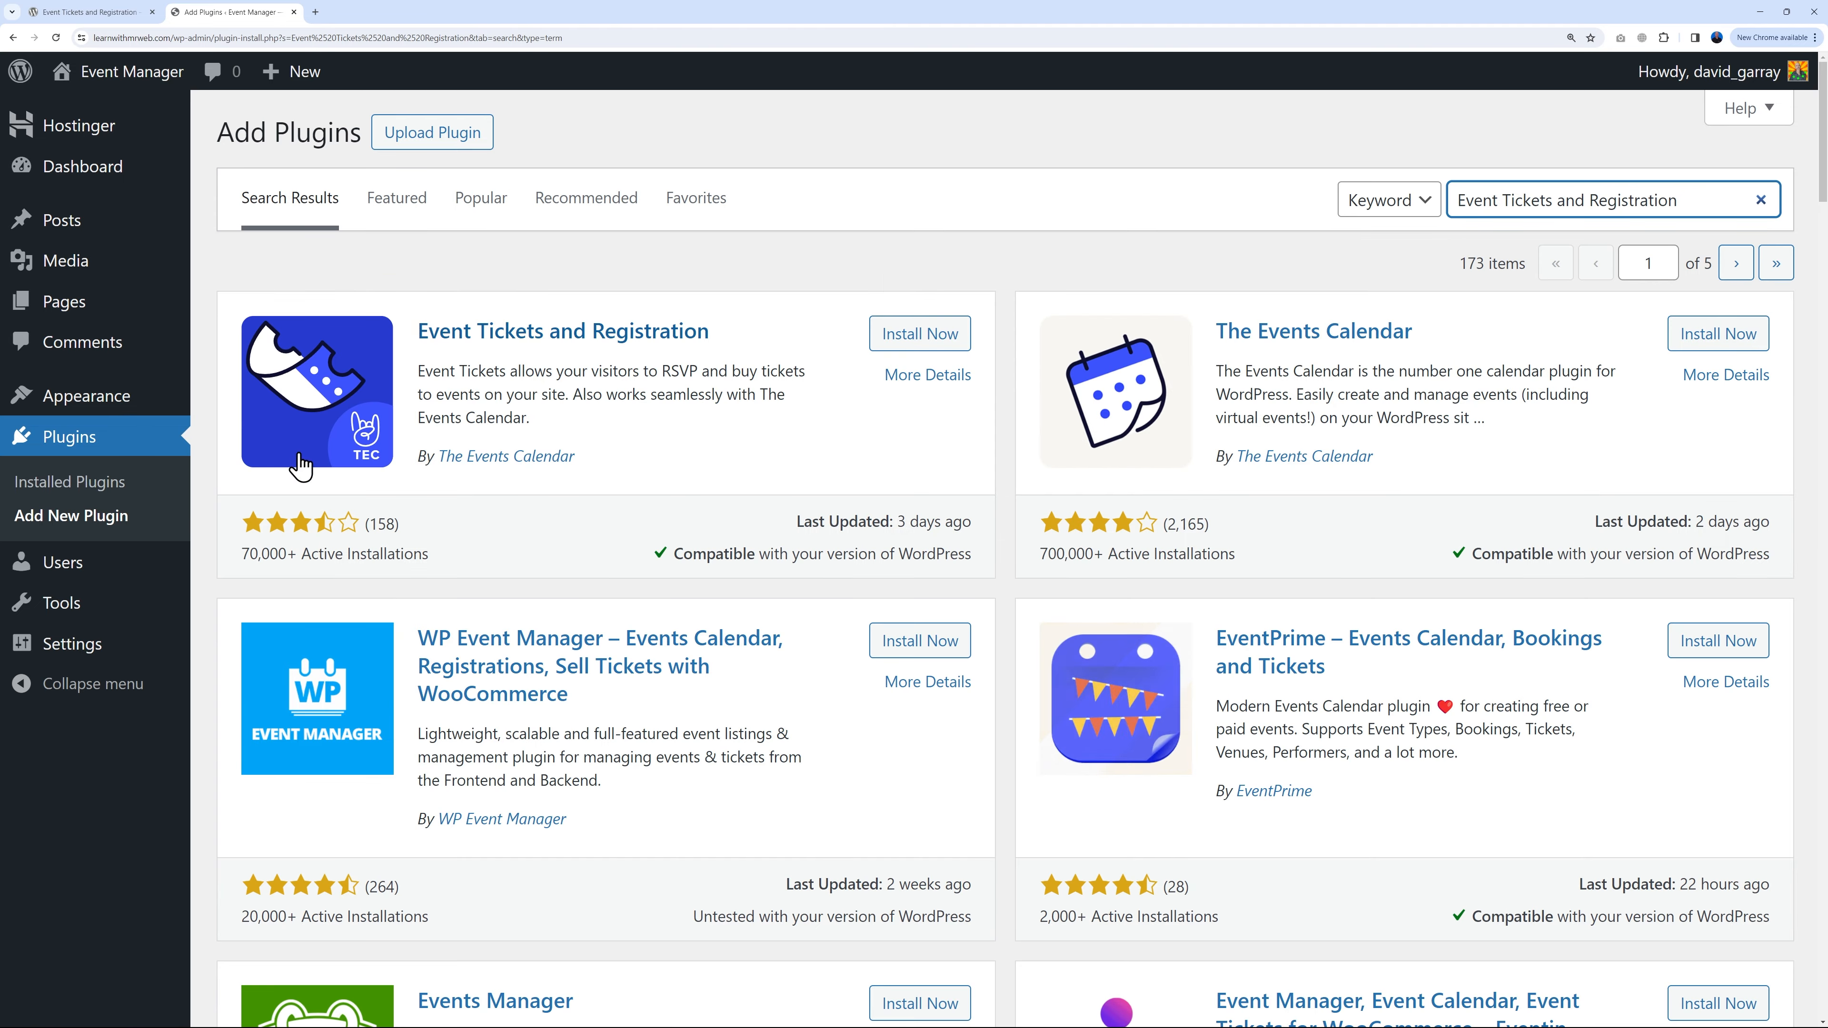
{"action": "left_click", "coordinate": [896, 341]}
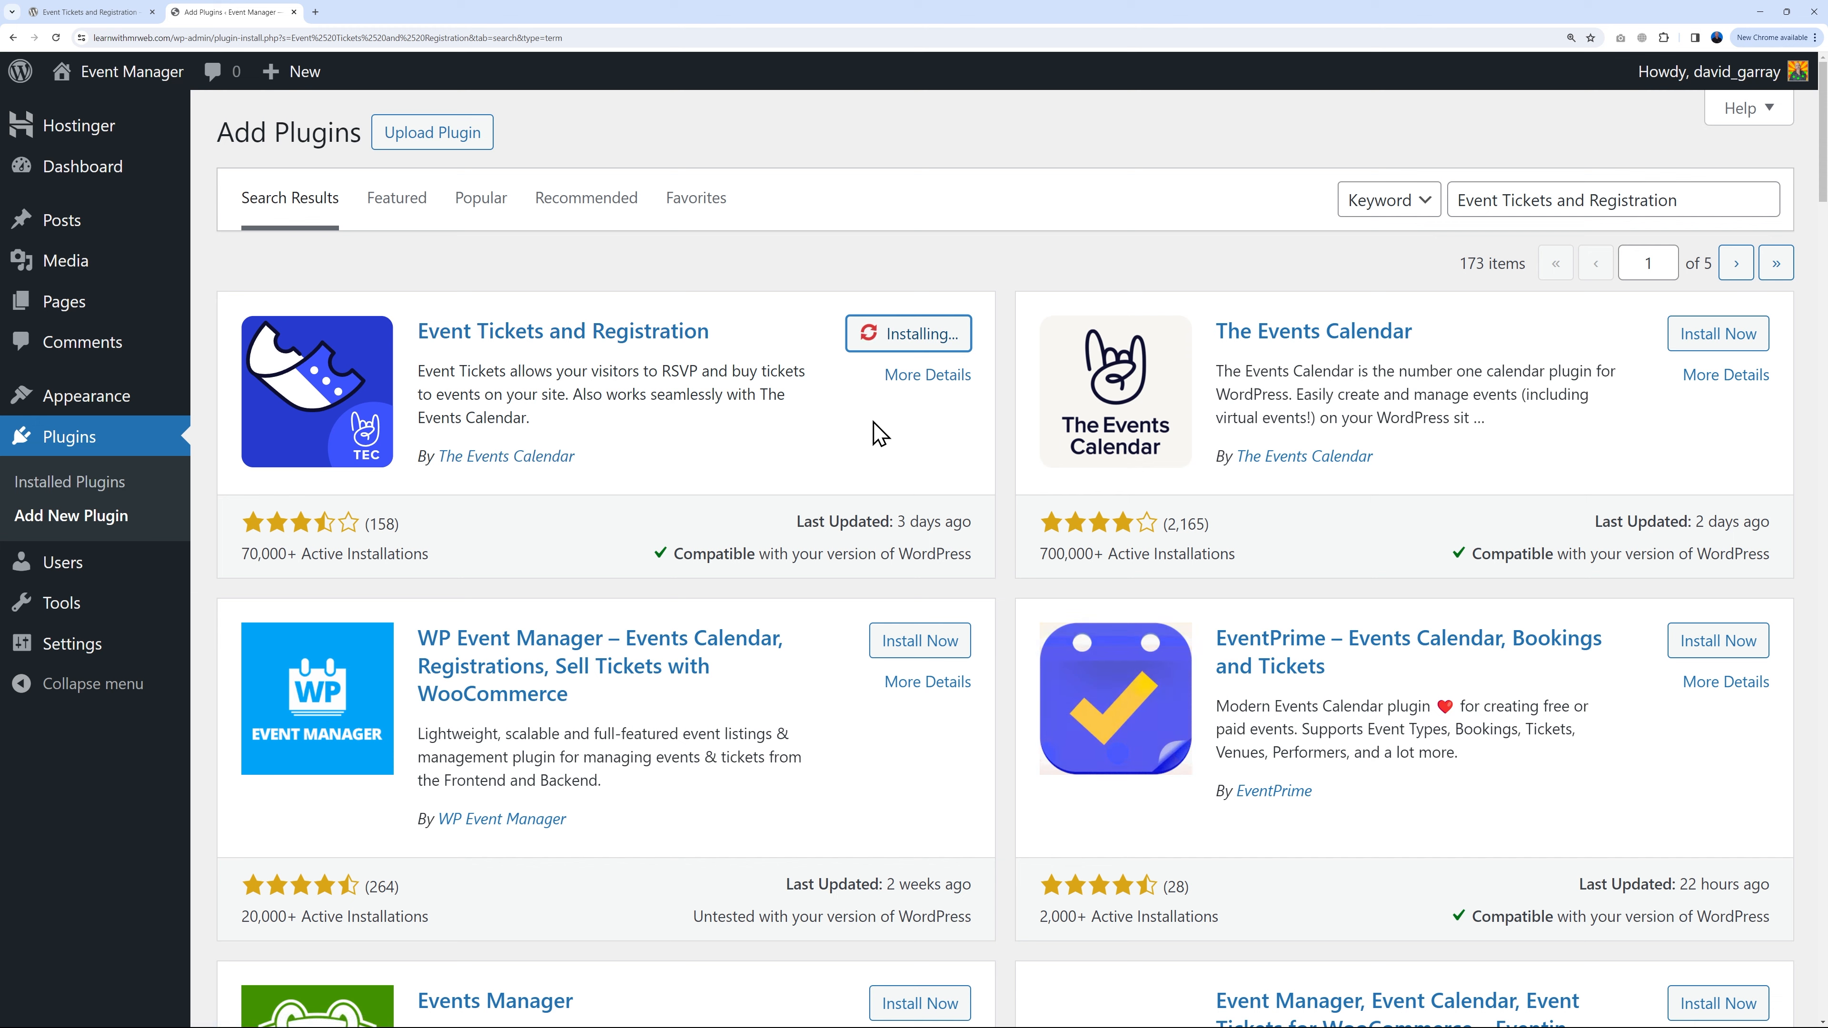
{"action": "left_click", "coordinate": [908, 333]}
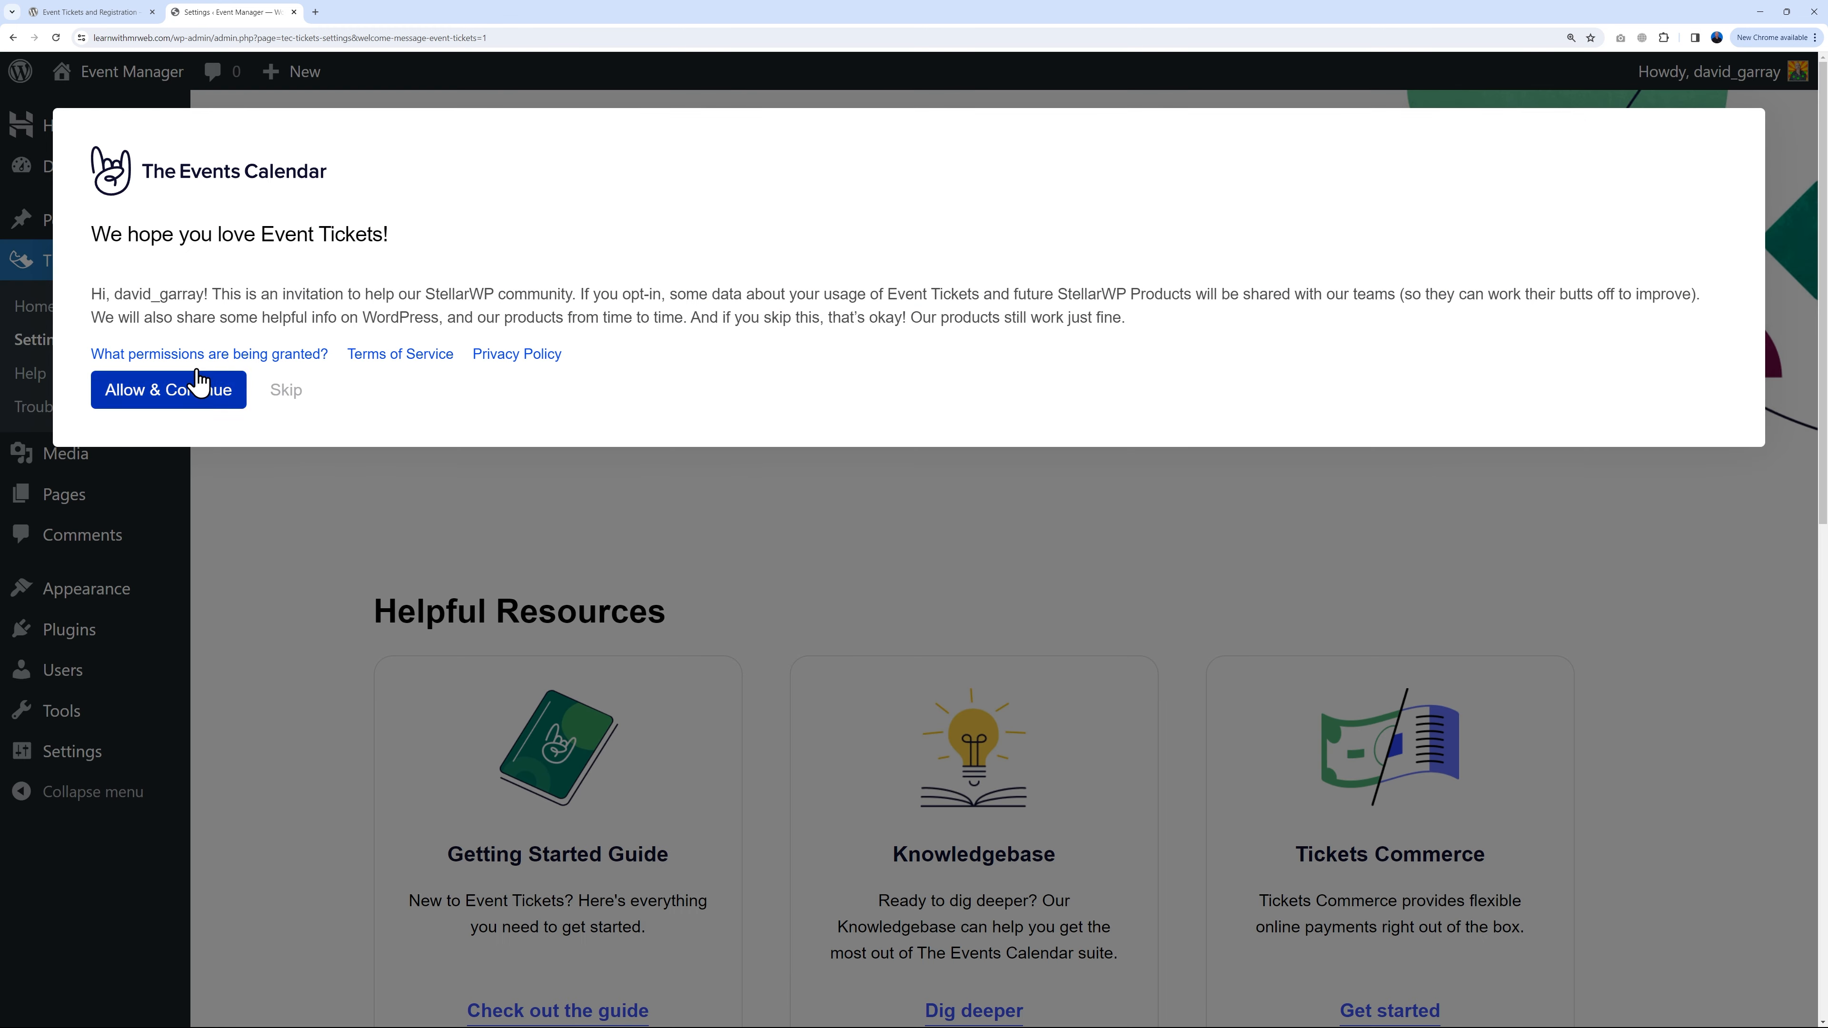
Step: Allow Event Tickets usage-data sharing and go to its Configure Settings page
{"action": "left_click", "coordinate": [164, 406]}
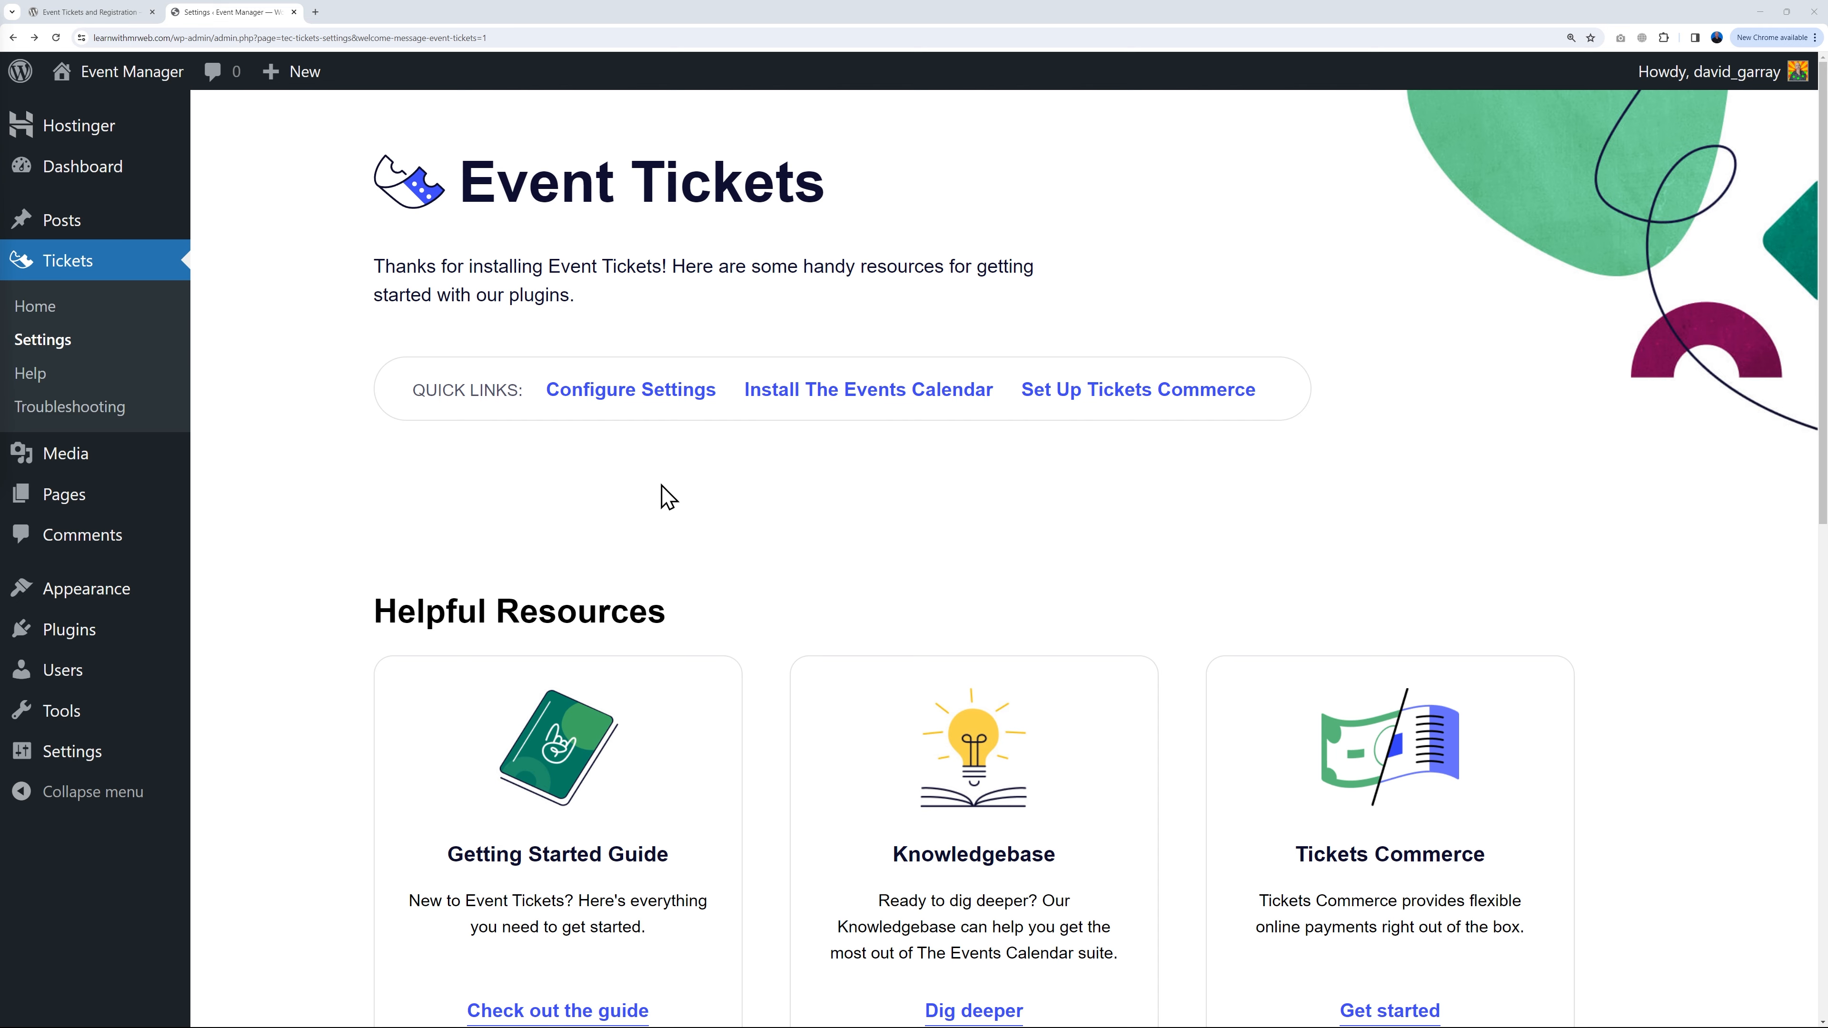
{"action": "left_click", "coordinate": [608, 395]}
{"action": "scroll", "coordinate": [852, 670], "scroll_direction": "down", "scroll_amount": 4}
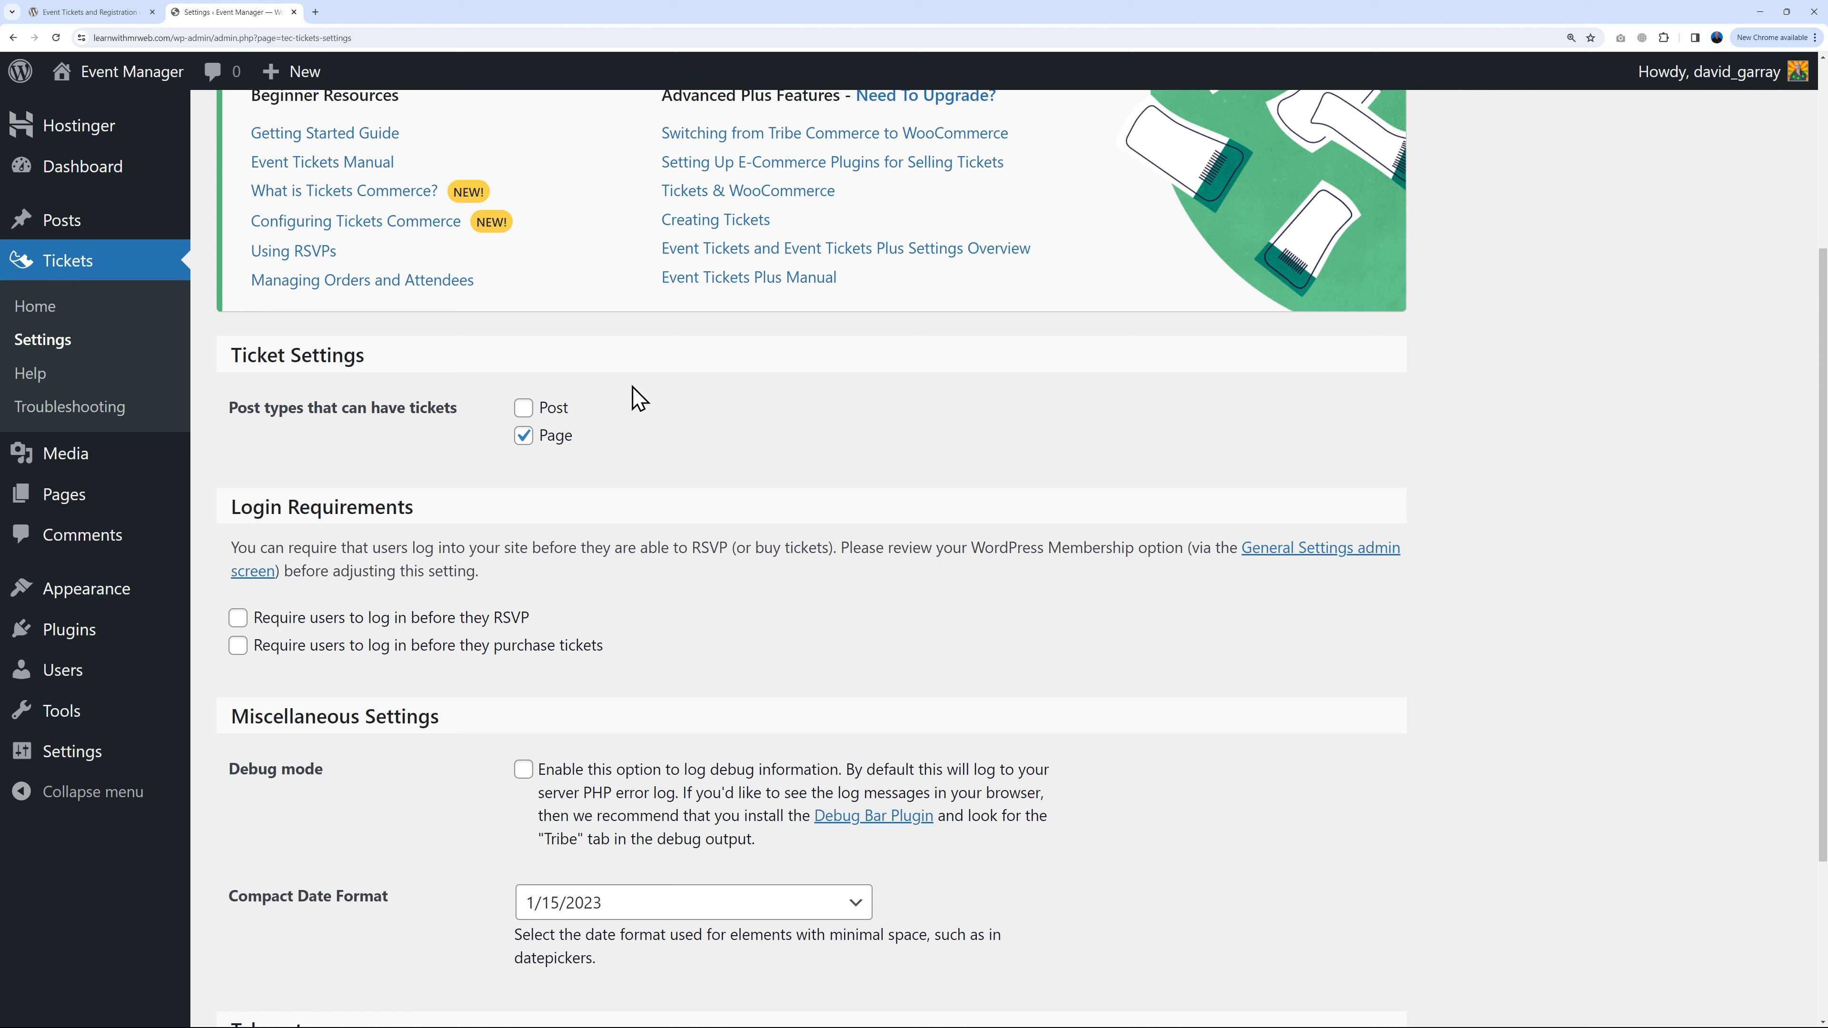
Step: Enable tickets on Posts instead of Pages, keep the RSVP login requirement off, and save
{"action": "left_click", "coordinate": [524, 436]}
{"action": "left_click", "coordinate": [524, 407]}
{"action": "scroll", "coordinate": [849, 547], "scroll_direction": "up", "scroll_amount": 4}
{"action": "mouse_move", "coordinate": [131, 224]}
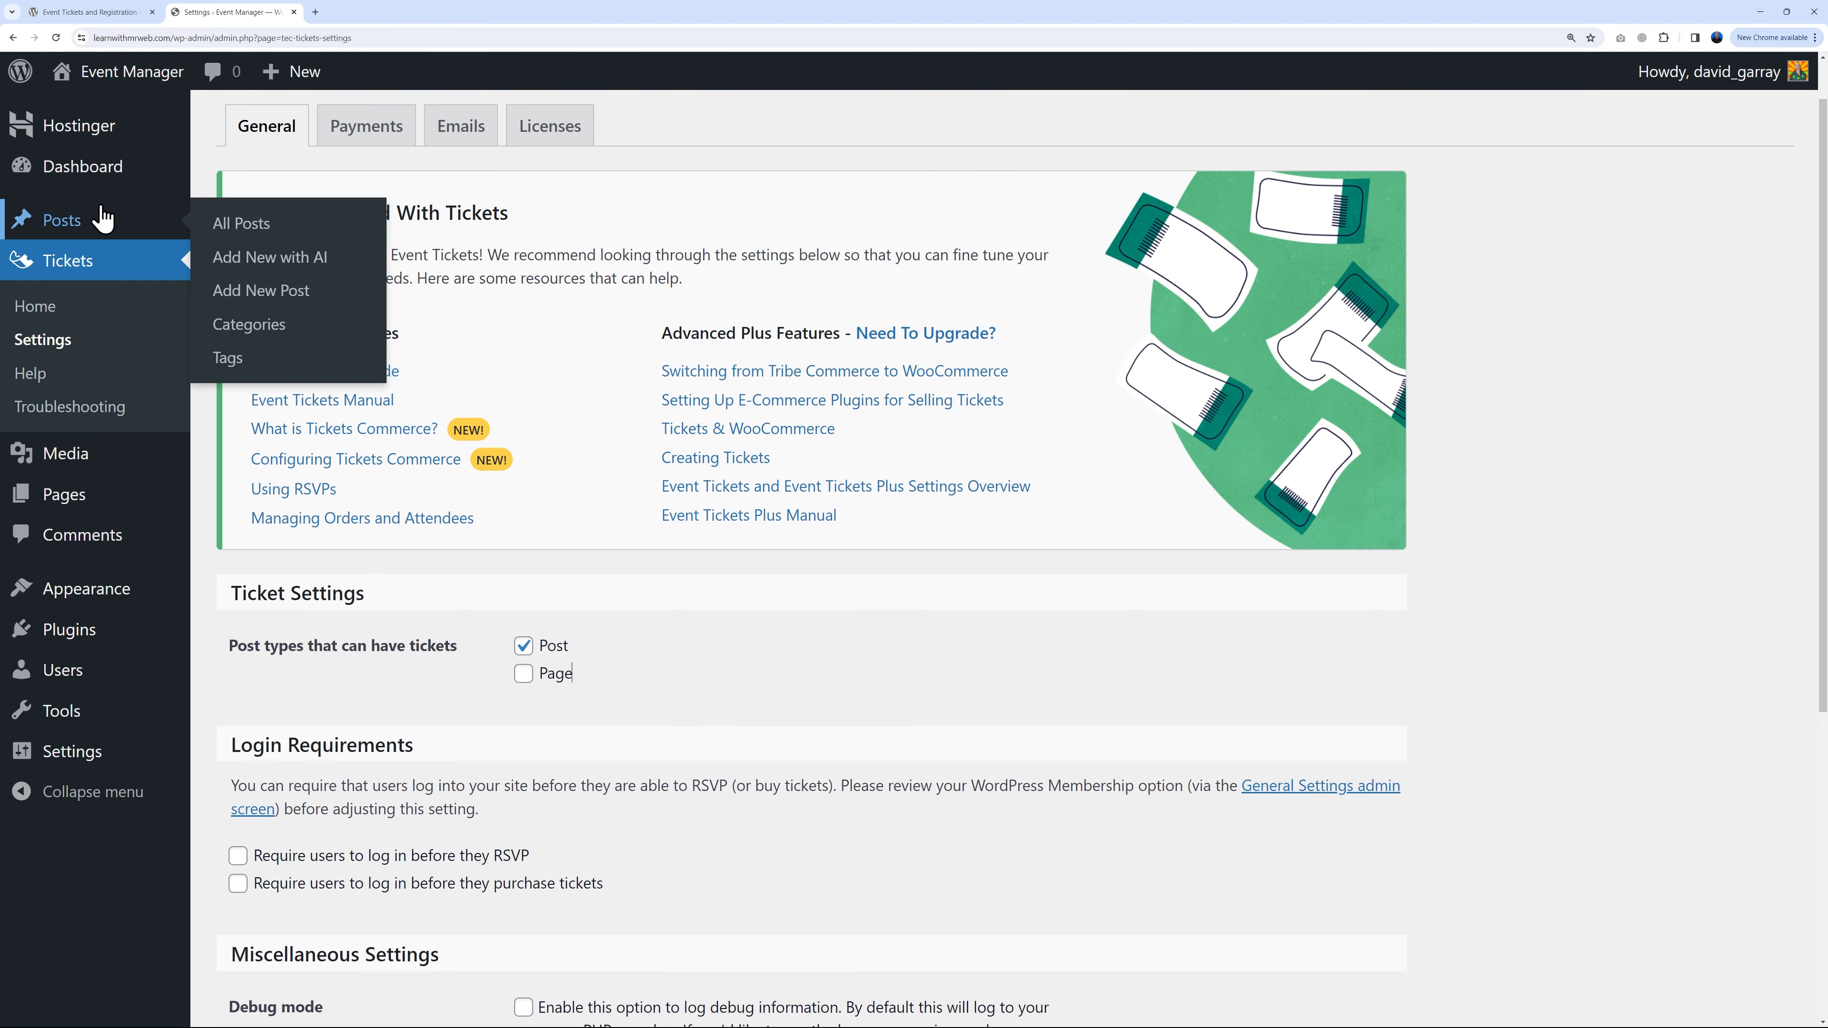
{"action": "mouse_move", "coordinate": [68, 497]}
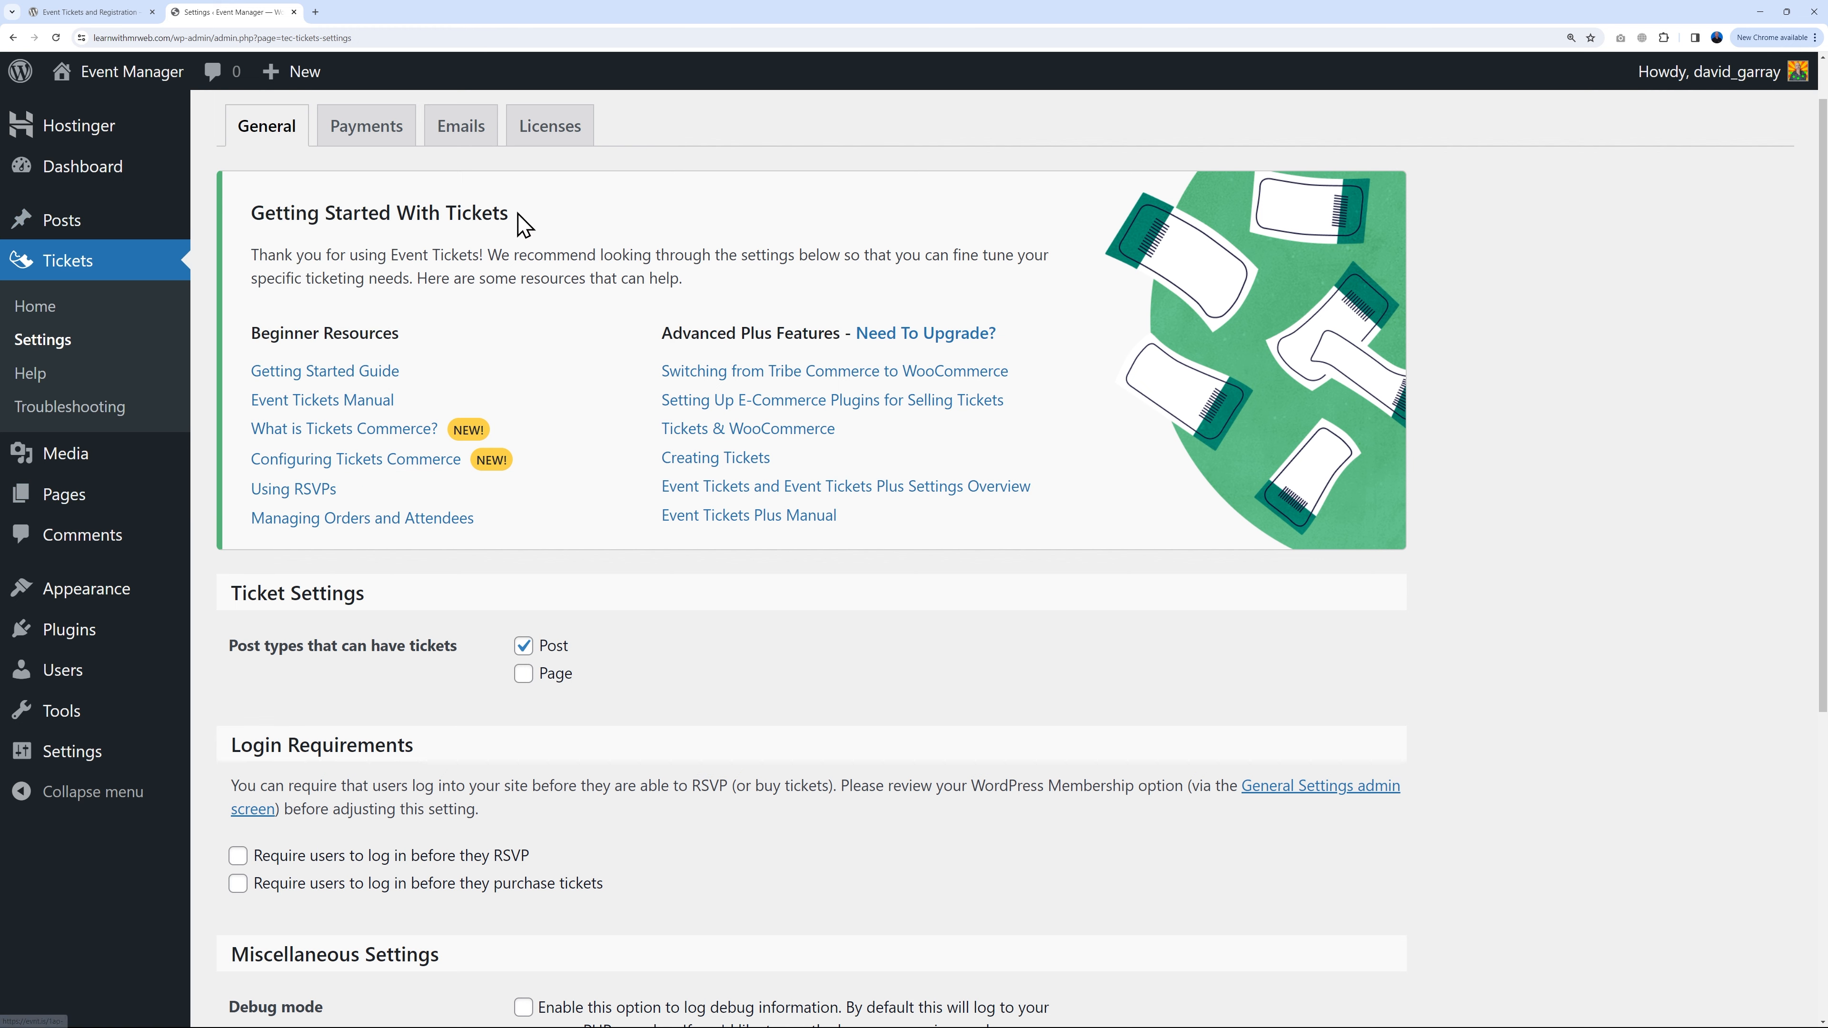
{"action": "scroll", "coordinate": [897, 661], "scroll_direction": "down", "scroll_amount": 5}
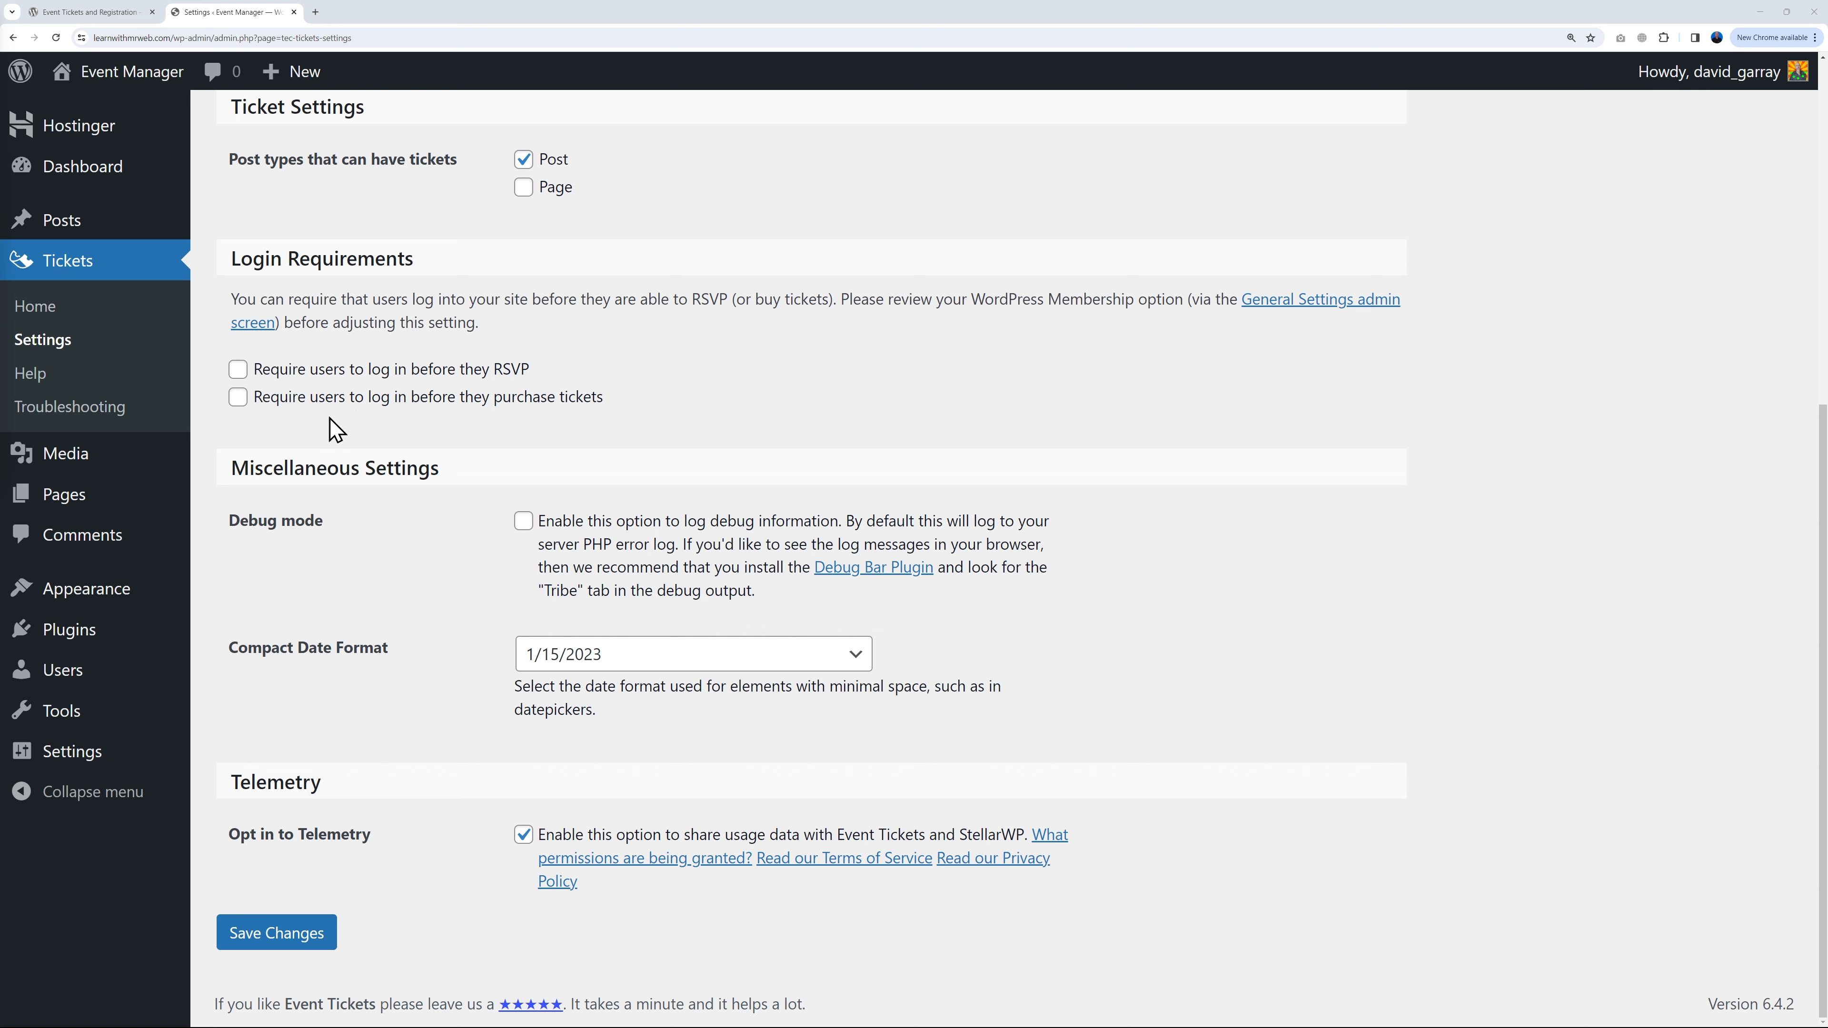
{"action": "left_click", "coordinate": [241, 376]}
{"action": "left_click", "coordinate": [238, 372]}
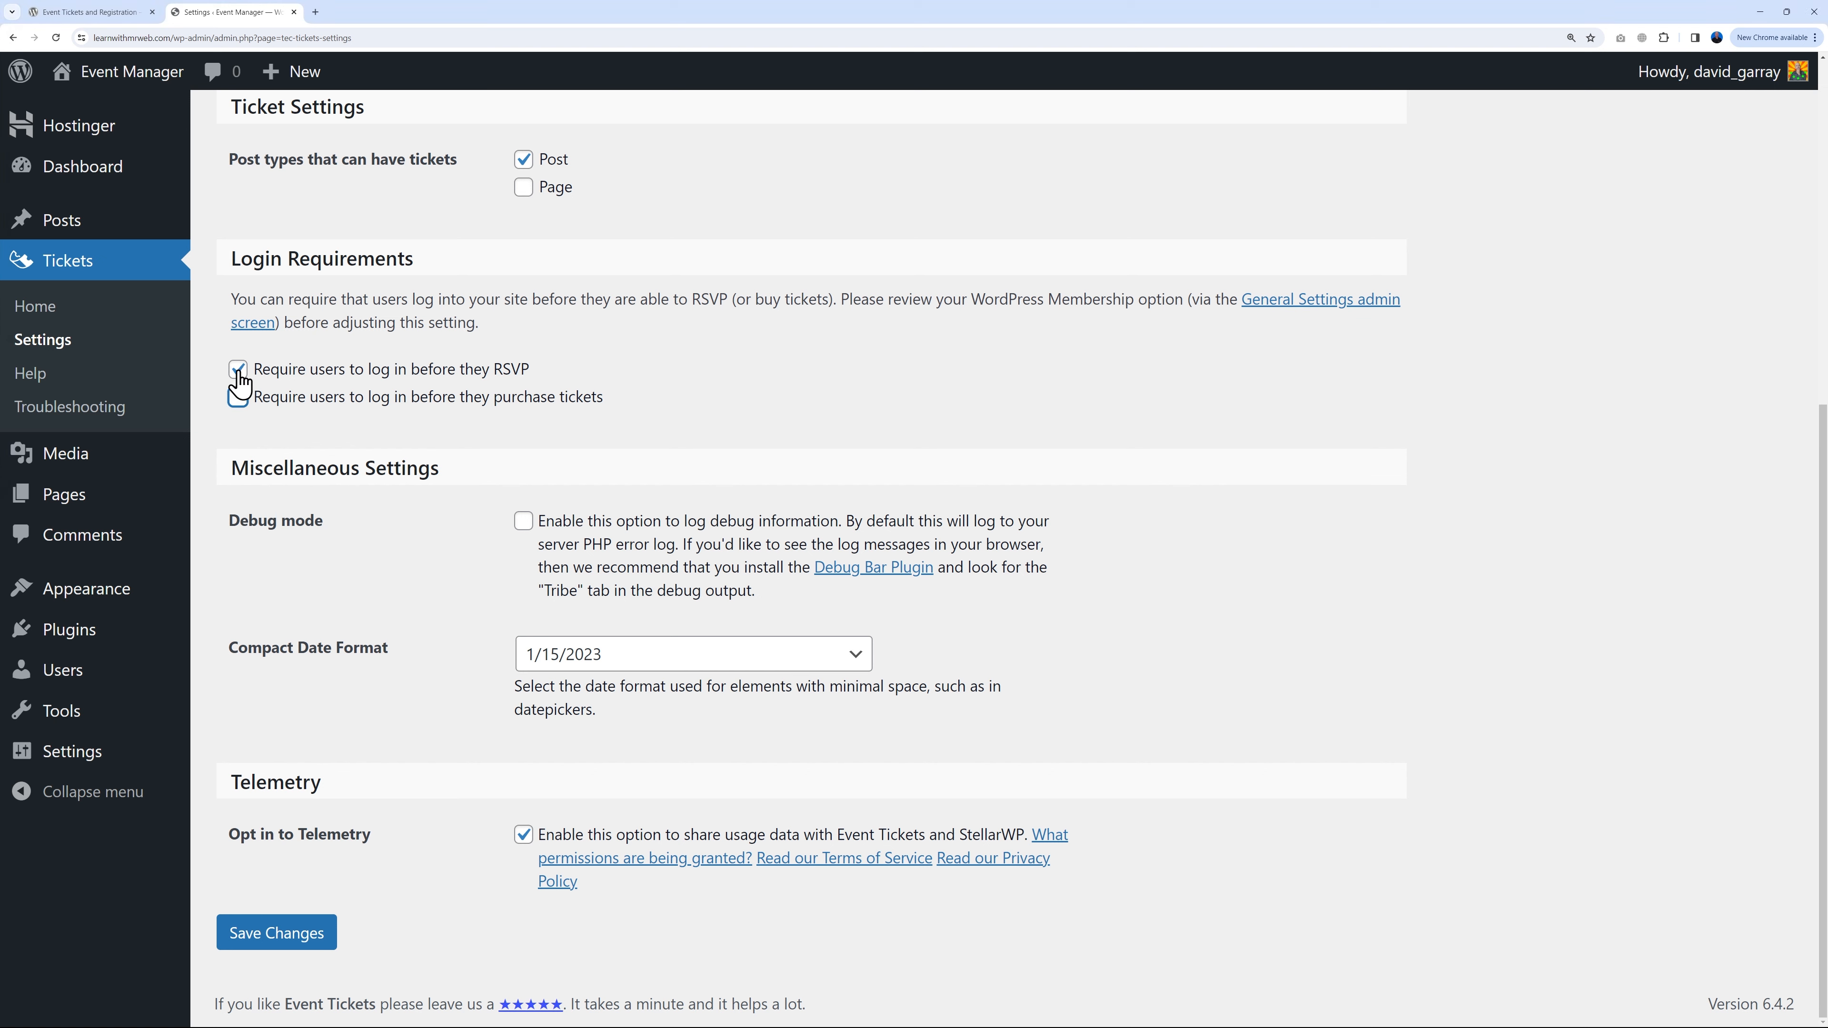
{"action": "left_click", "coordinate": [287, 433]}
Step: Save the ticket settings, then enable Tickets Commerce under Payments and save
{"action": "left_click", "coordinate": [253, 945]}
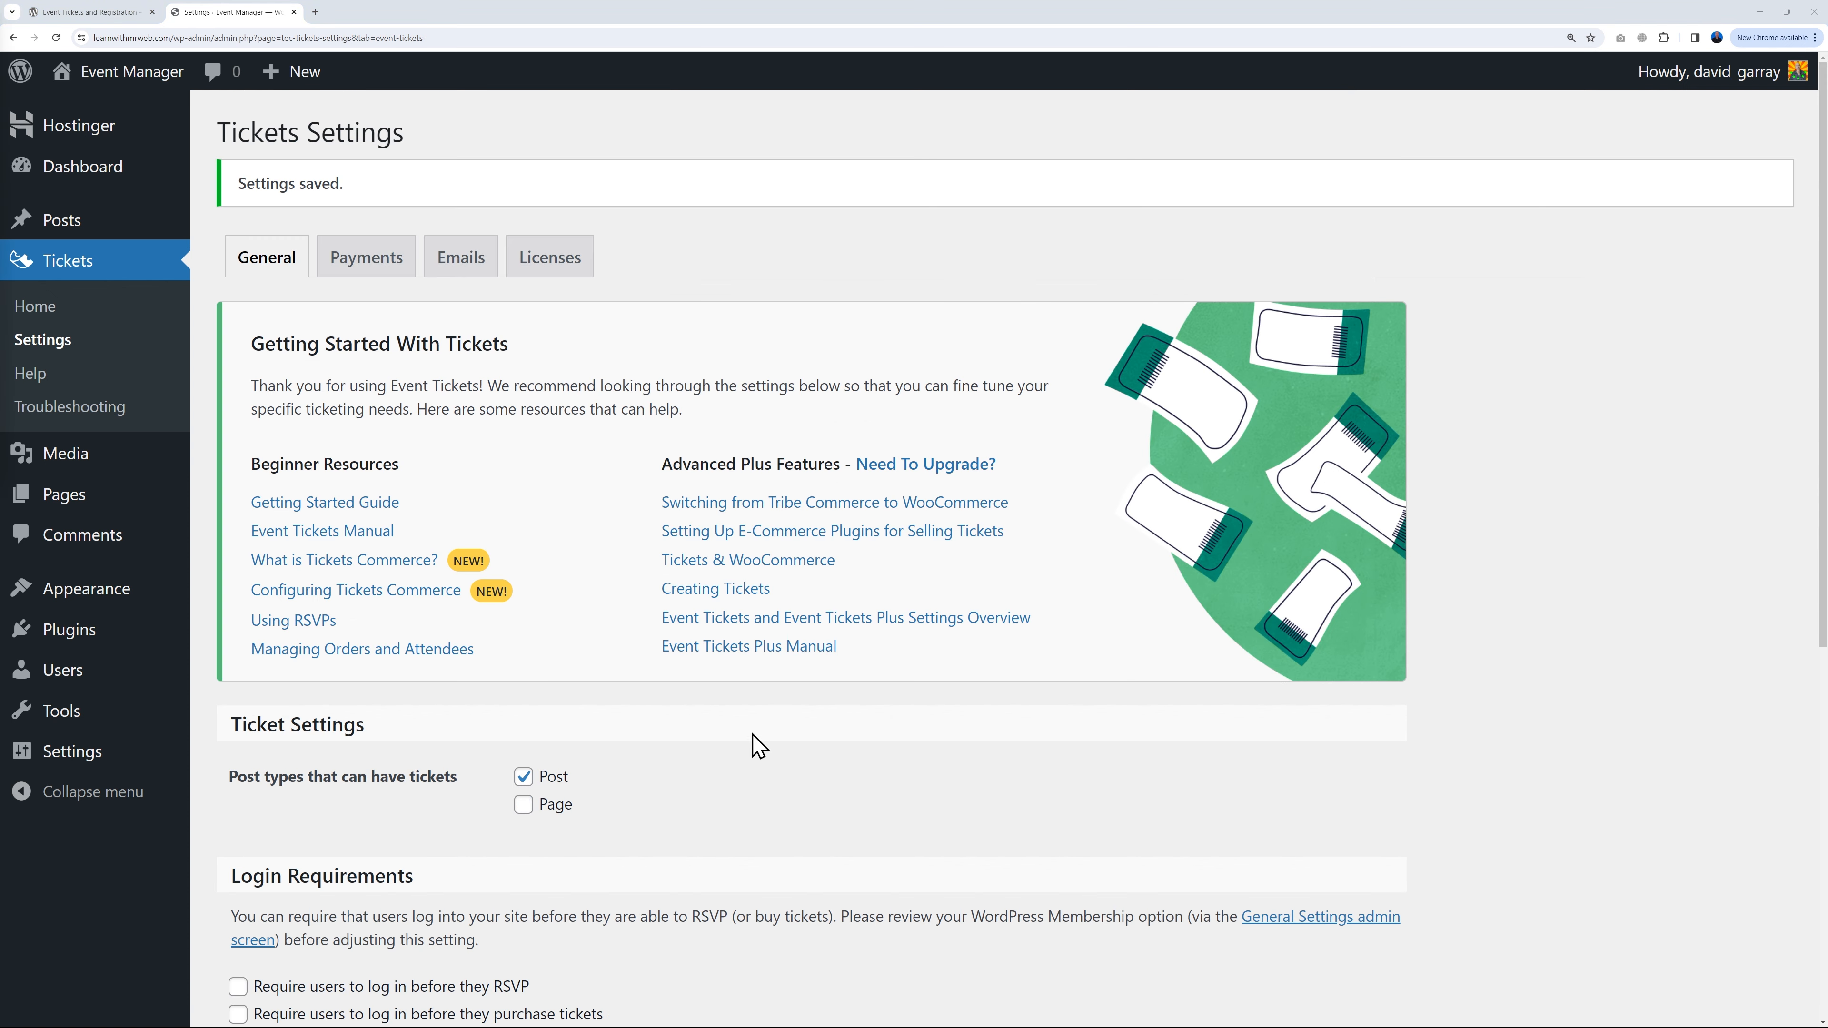
{"action": "left_click", "coordinate": [379, 264]}
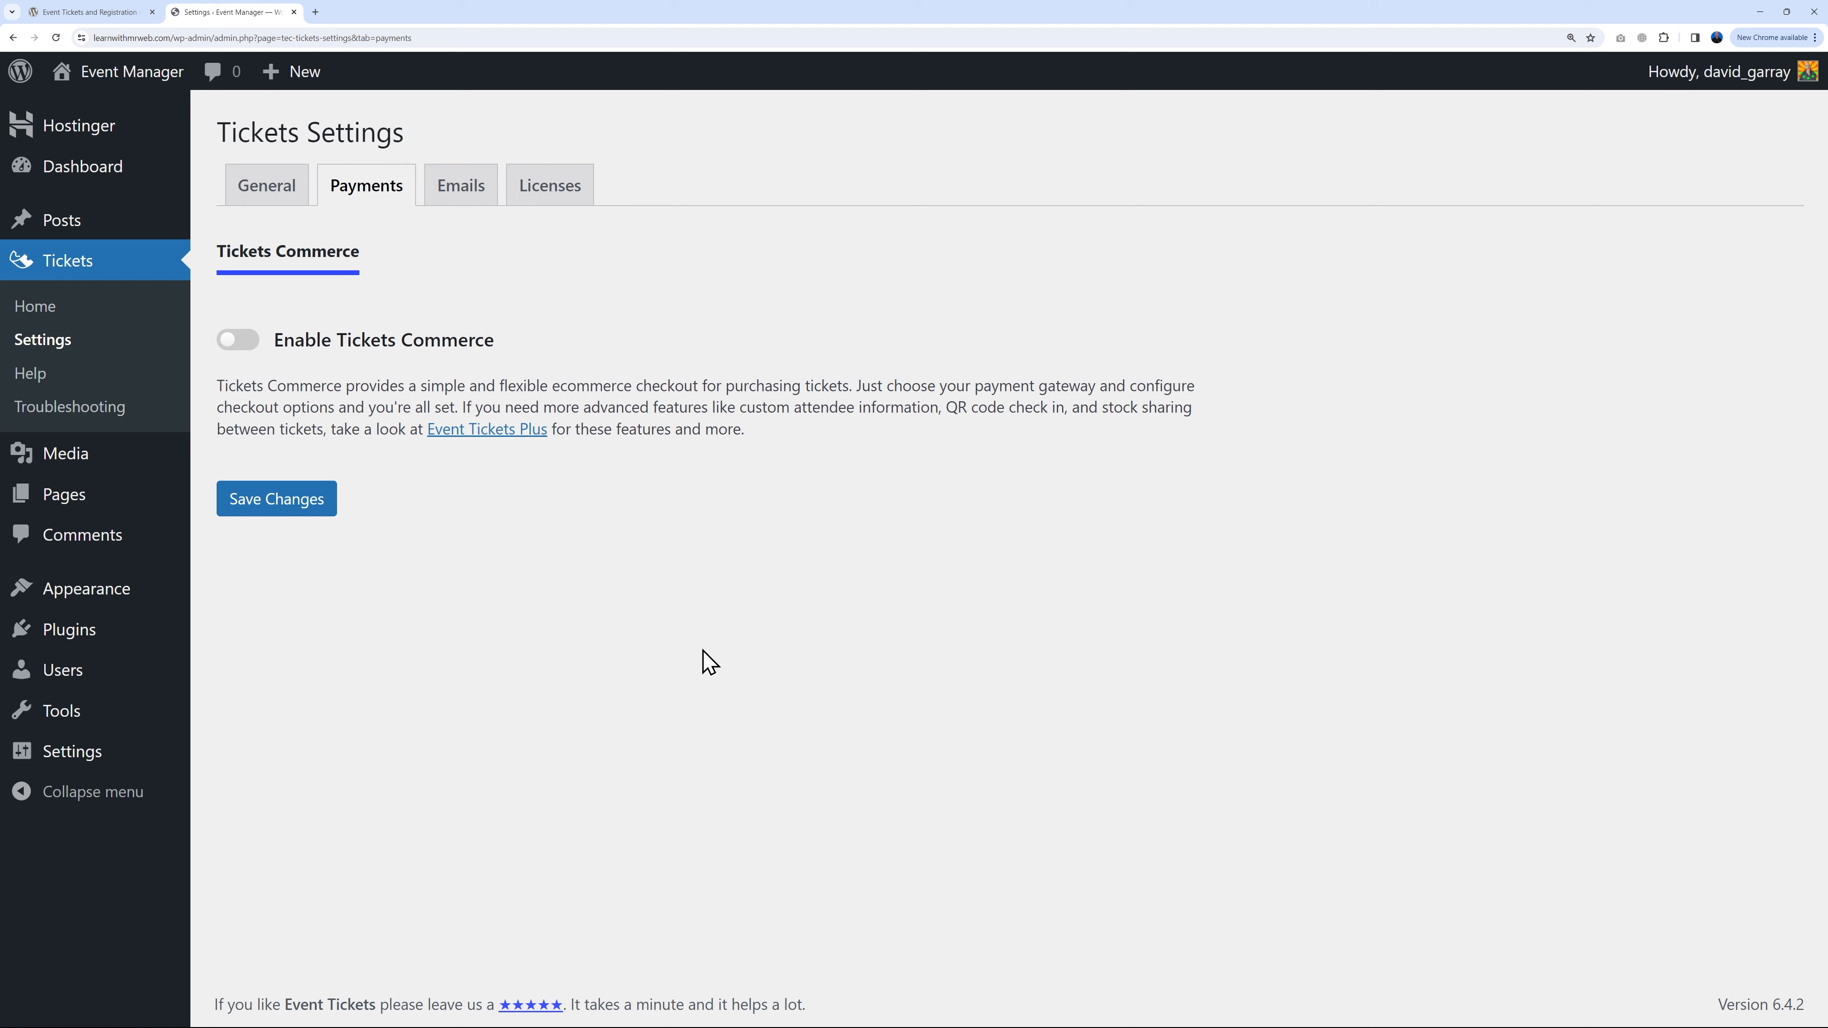
{"action": "left_click", "coordinate": [238, 340]}
{"action": "left_click", "coordinate": [287, 525]}
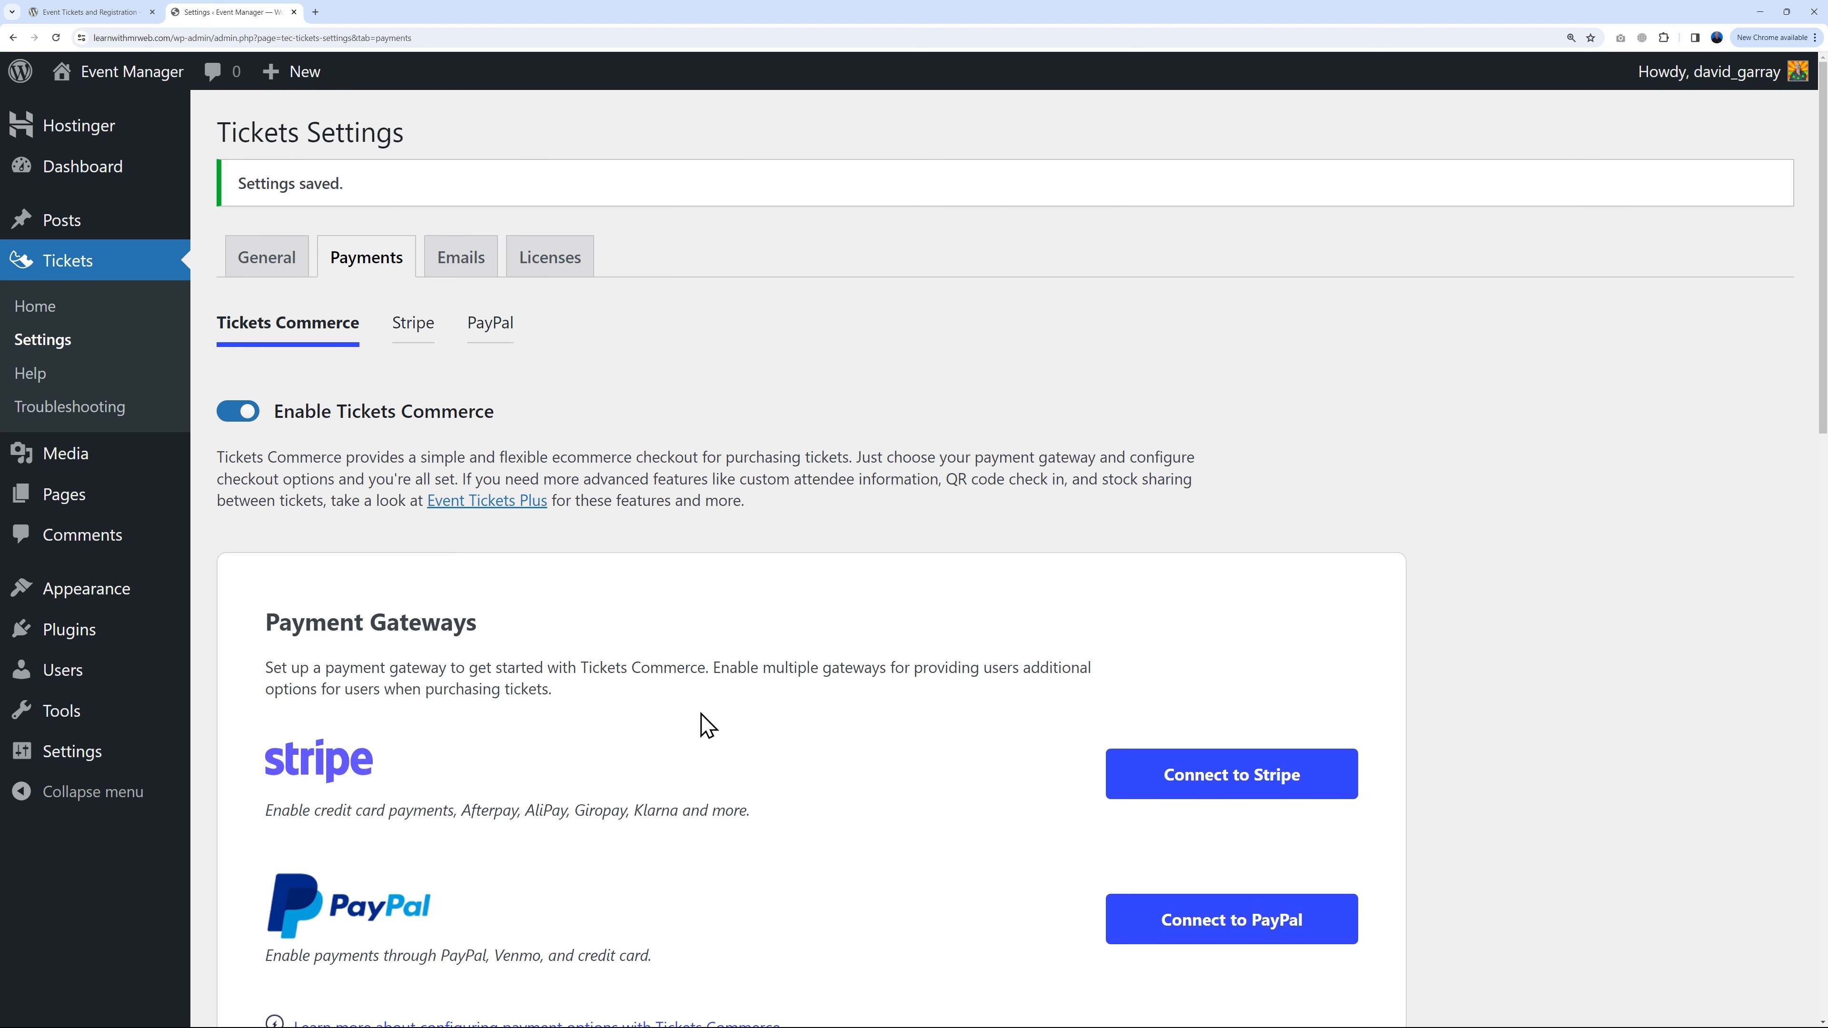
Step: Bring up the Stripe payment gateway settings via Connect to Stripe
{"action": "scroll", "coordinate": [791, 648], "scroll_direction": "down", "scroll_amount": 3}
{"action": "scroll", "coordinate": [859, 575], "scroll_direction": "down", "scroll_amount": 1}
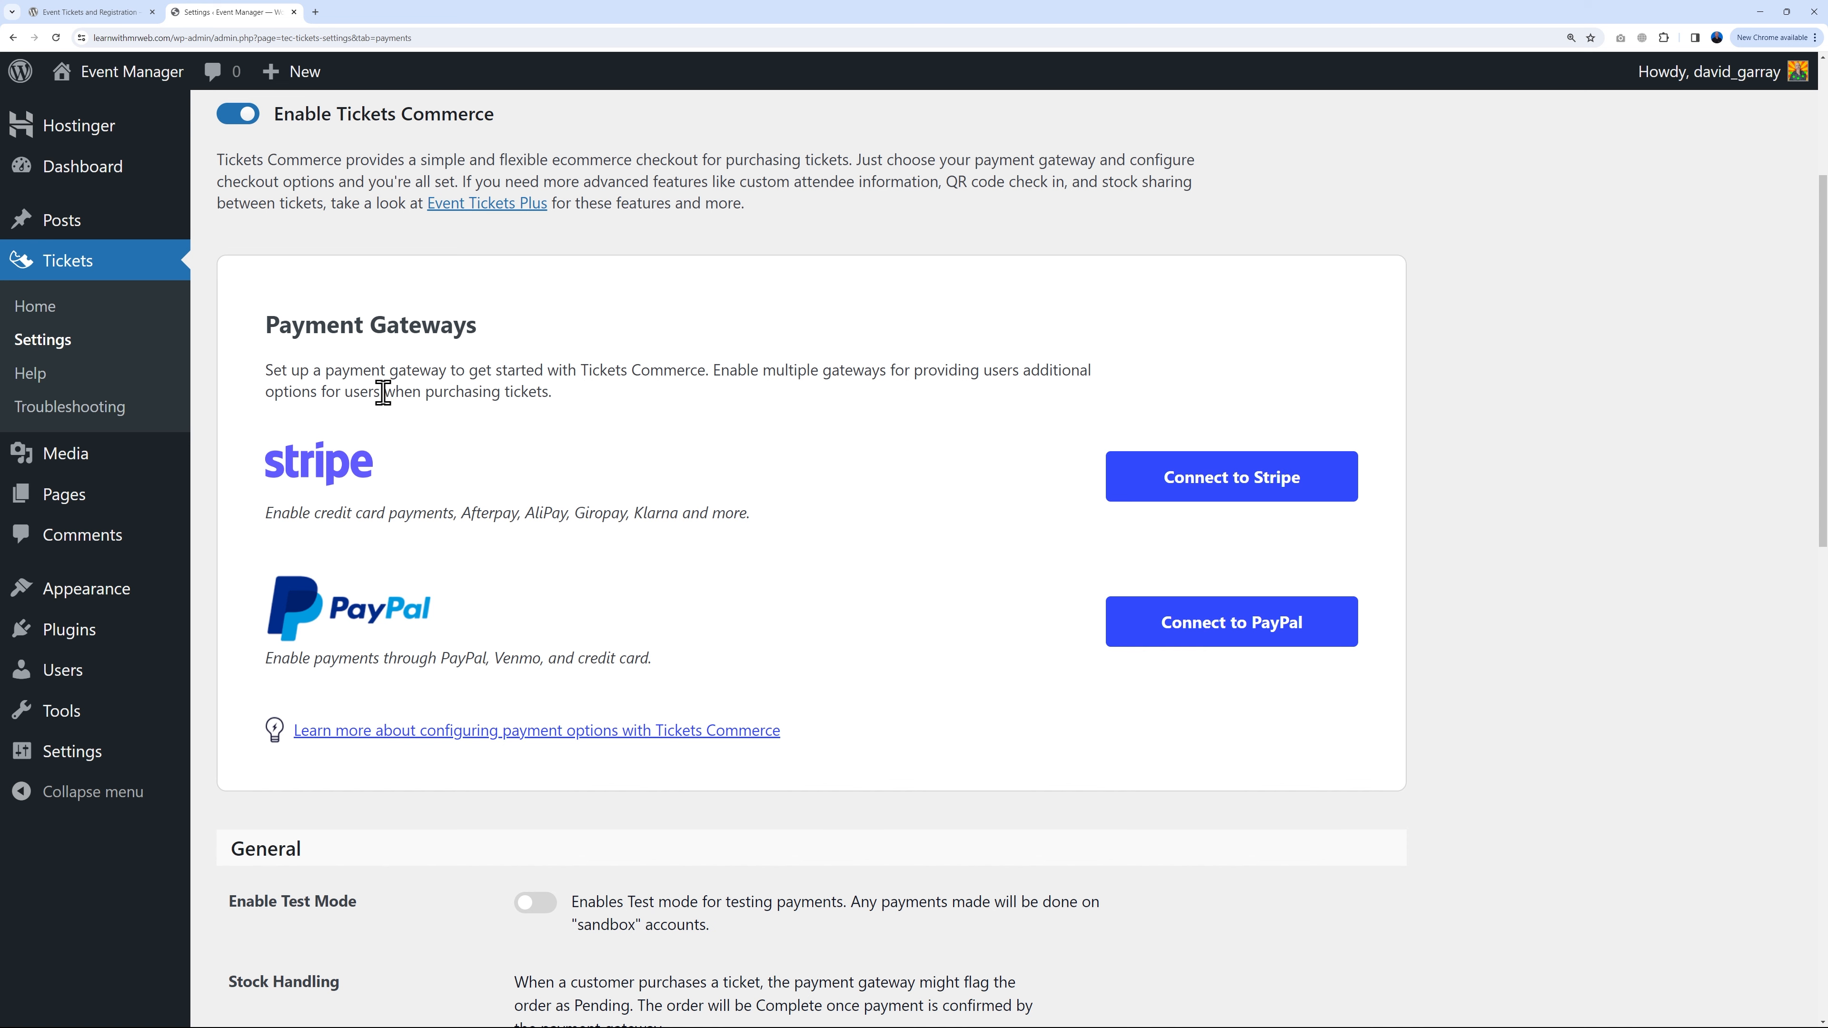
{"action": "left_click", "coordinate": [1234, 480]}
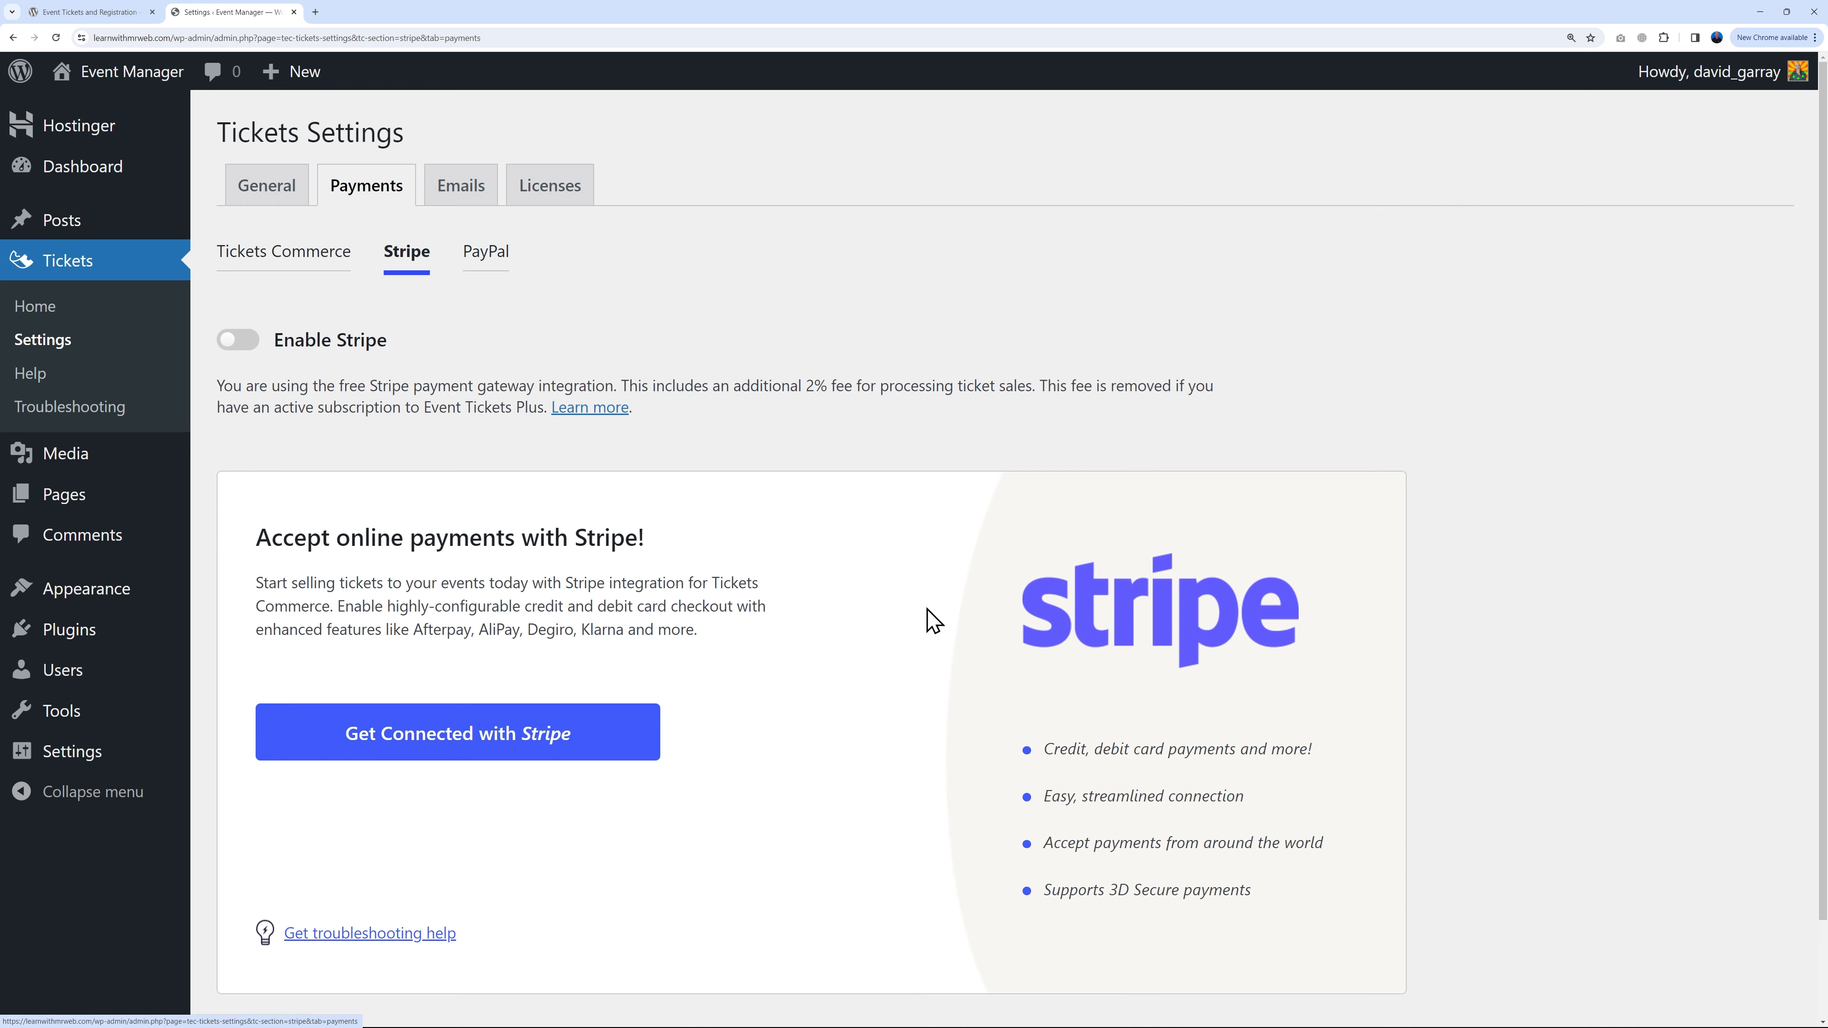
Step: Connect the site to a Stripe account, then turn on Stripe payments and save
{"action": "left_click", "coordinate": [511, 748]}
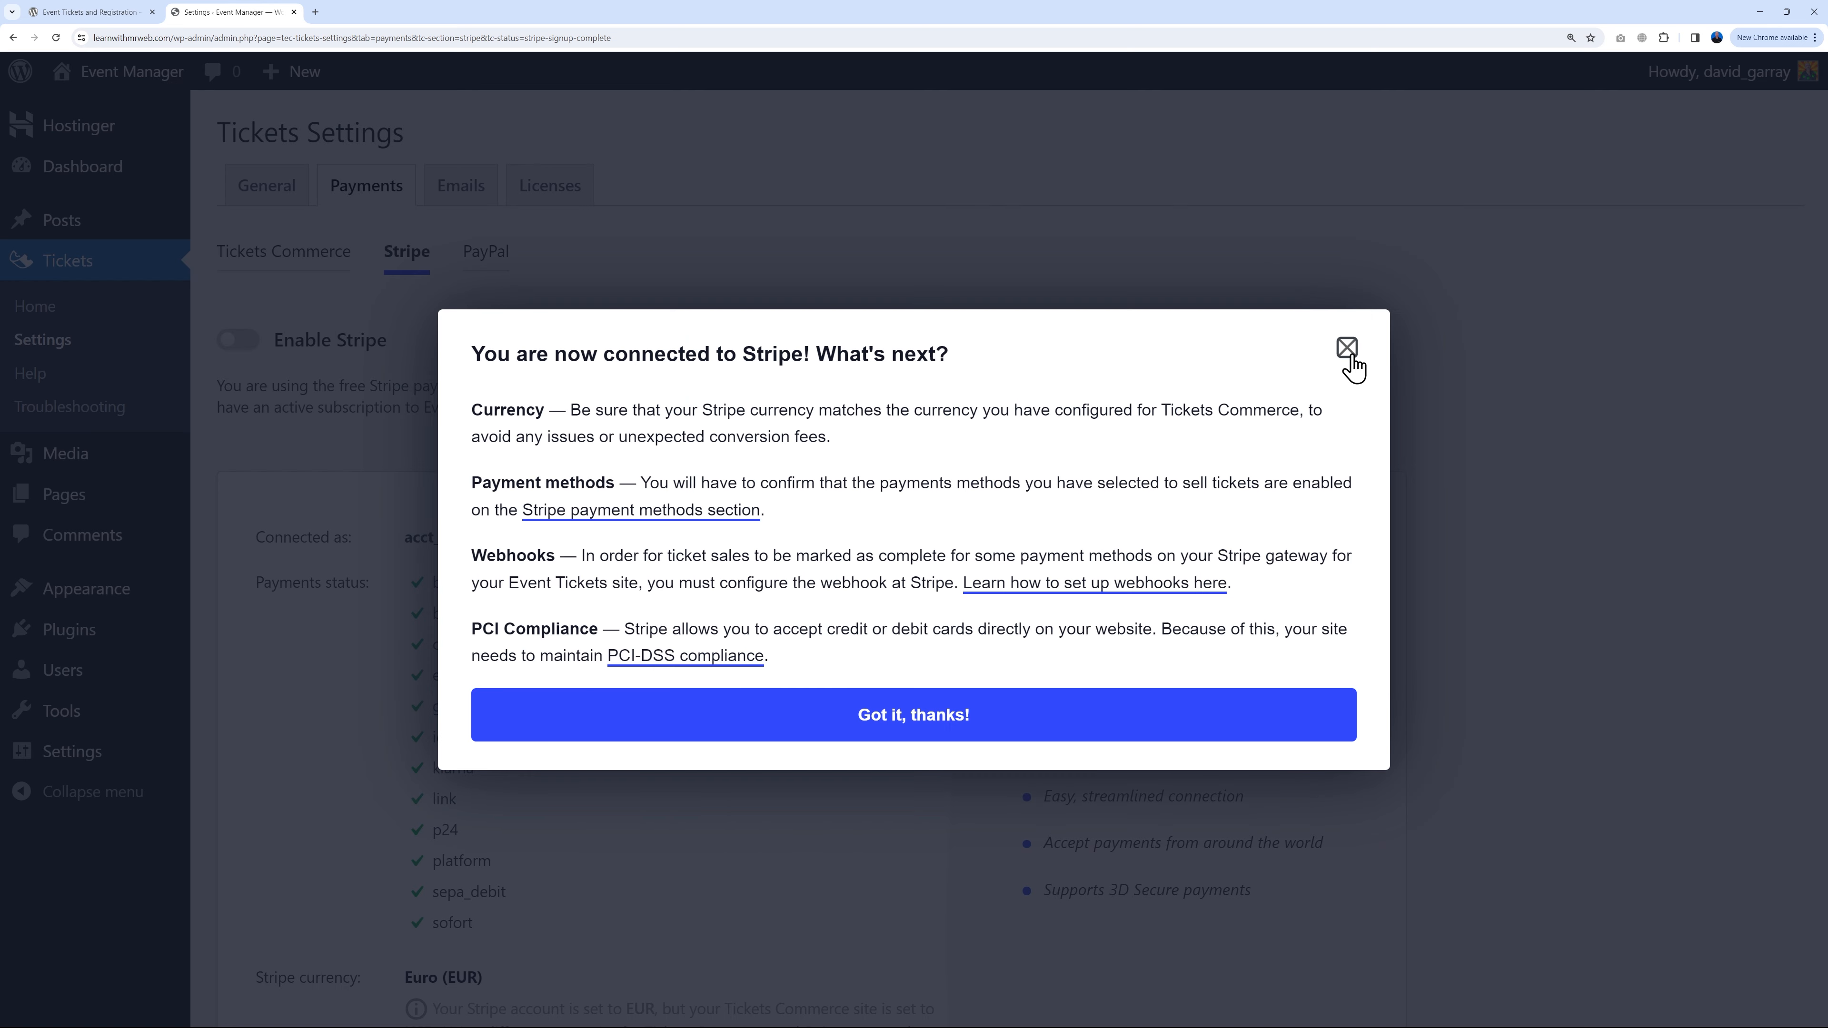
{"action": "left_click", "coordinate": [1351, 364]}
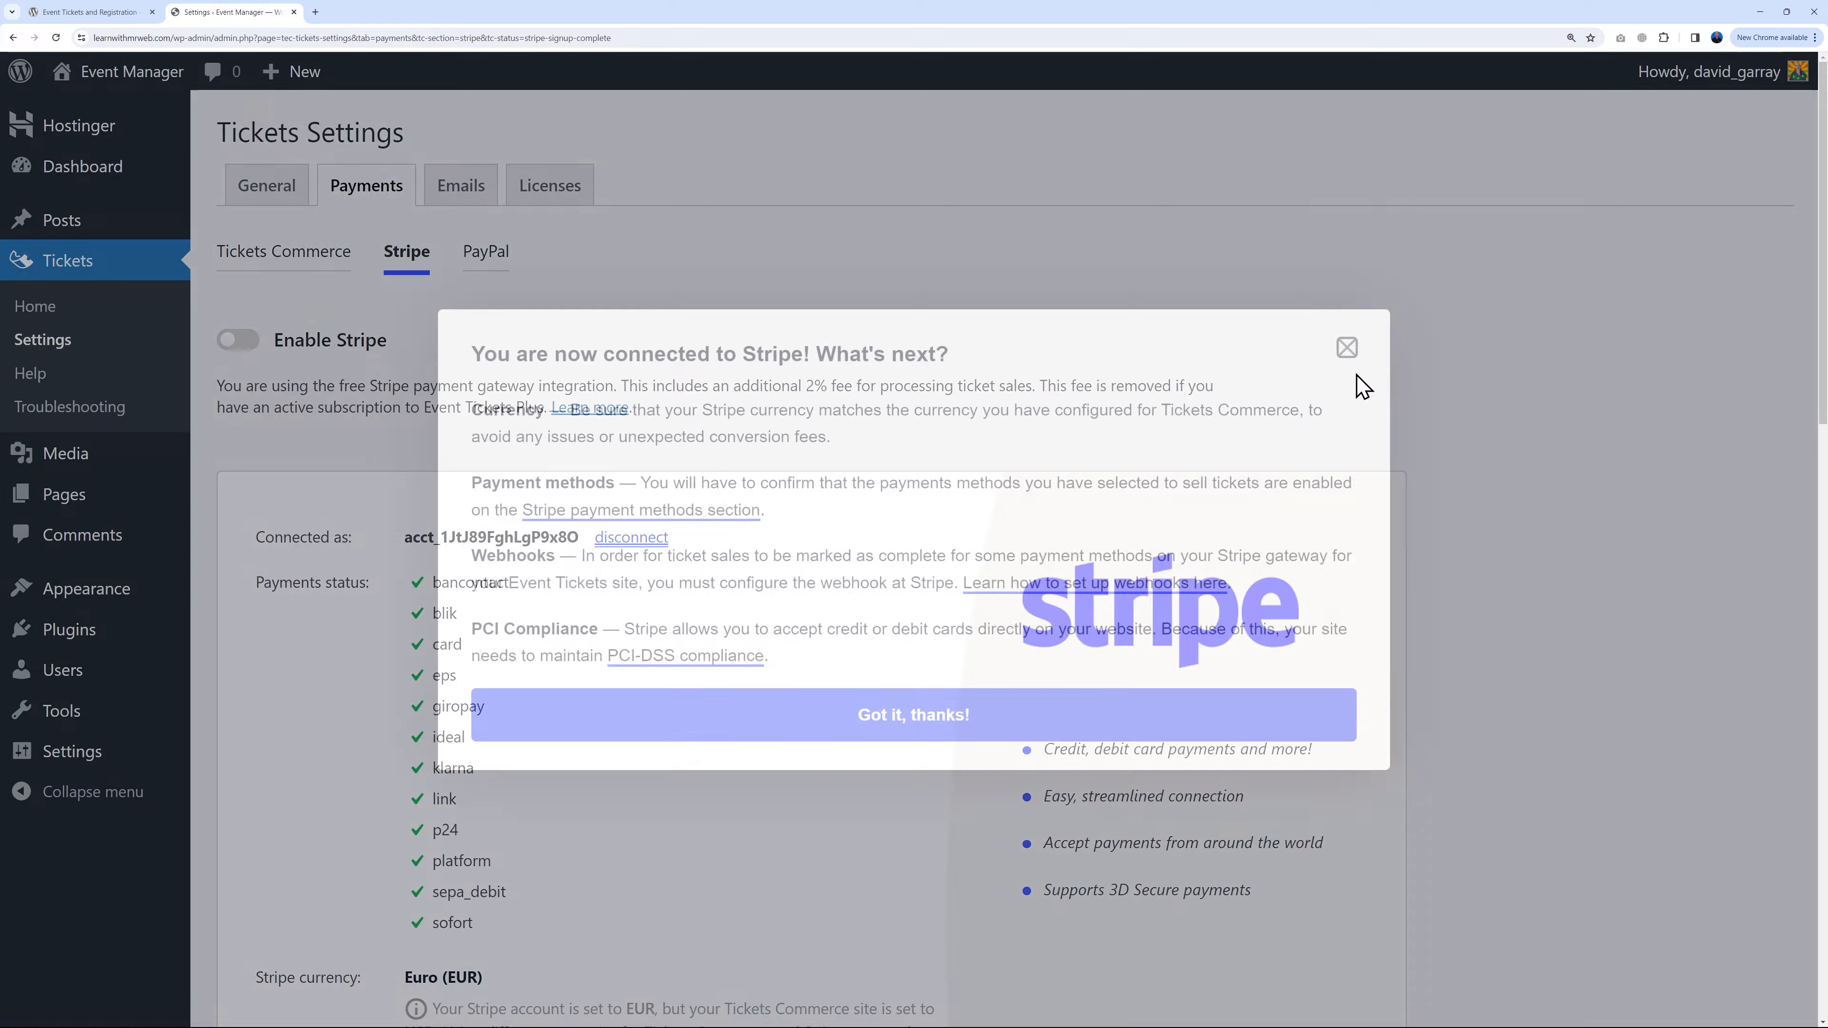
{"action": "left_click", "coordinate": [242, 350]}
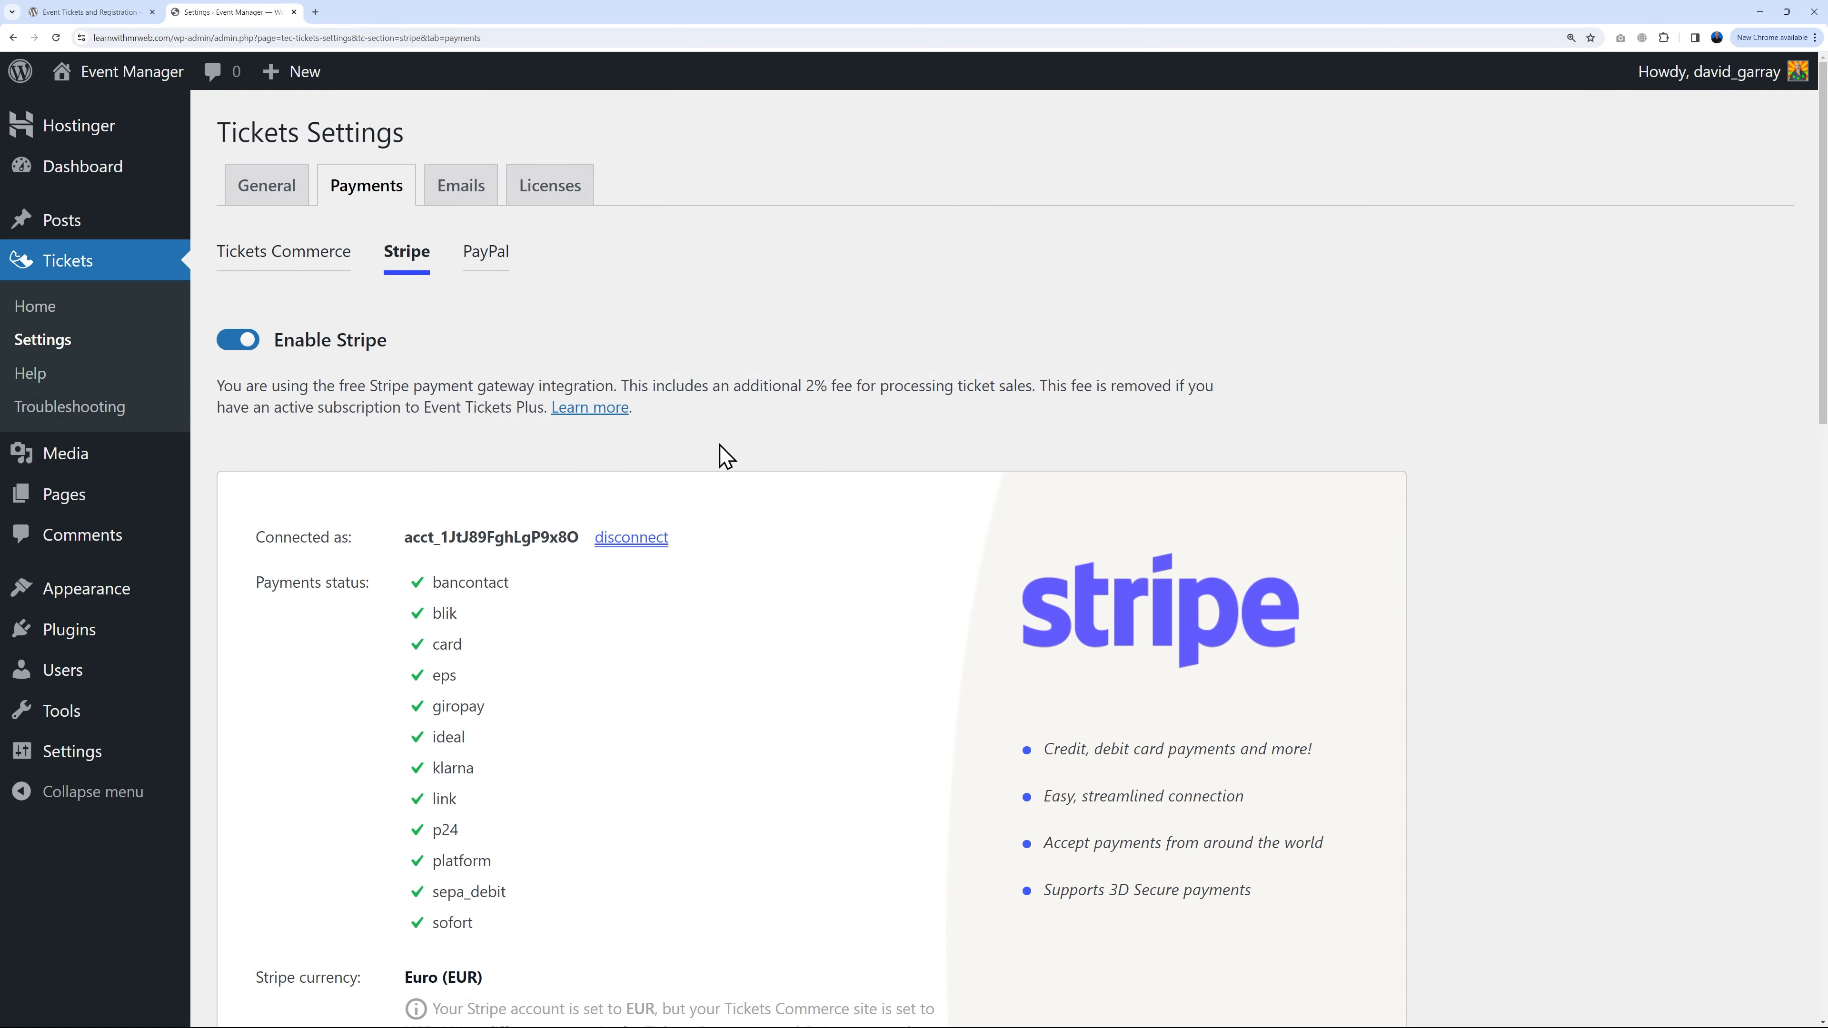
{"action": "scroll", "coordinate": [722, 455], "scroll_direction": "down", "scroll_amount": 10}
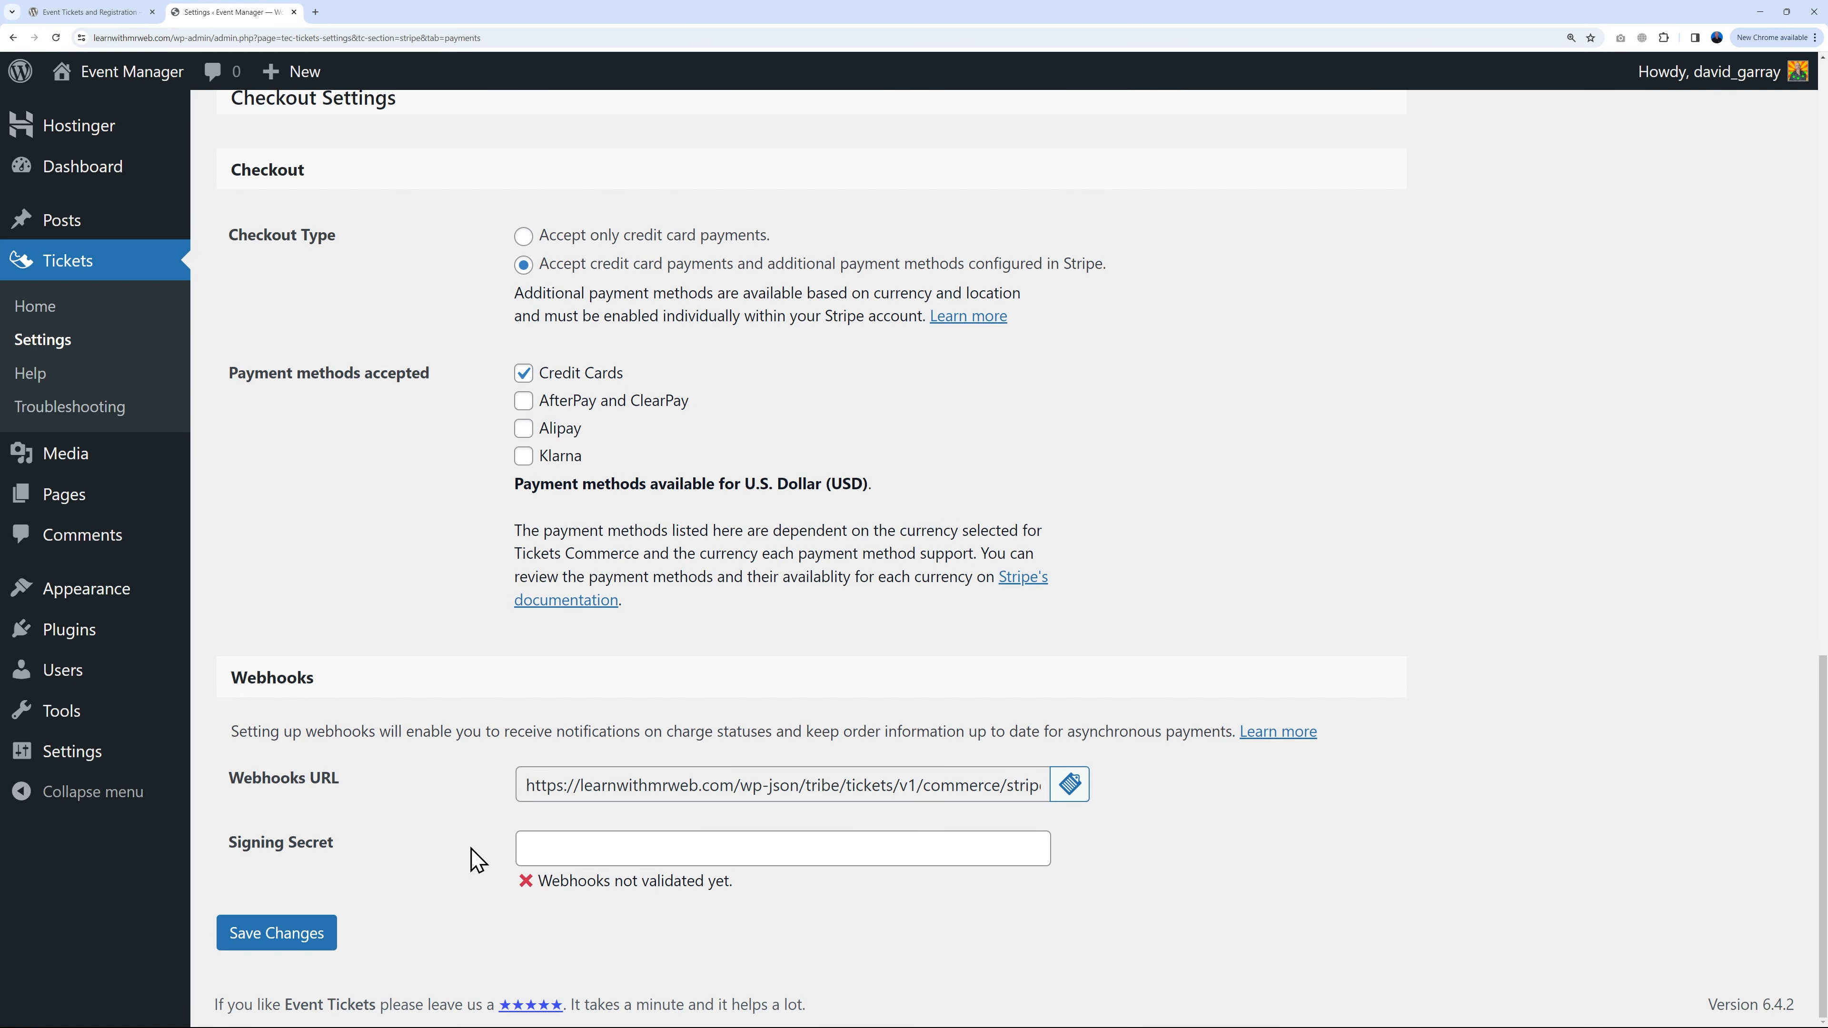
{"action": "left_click", "coordinate": [291, 948]}
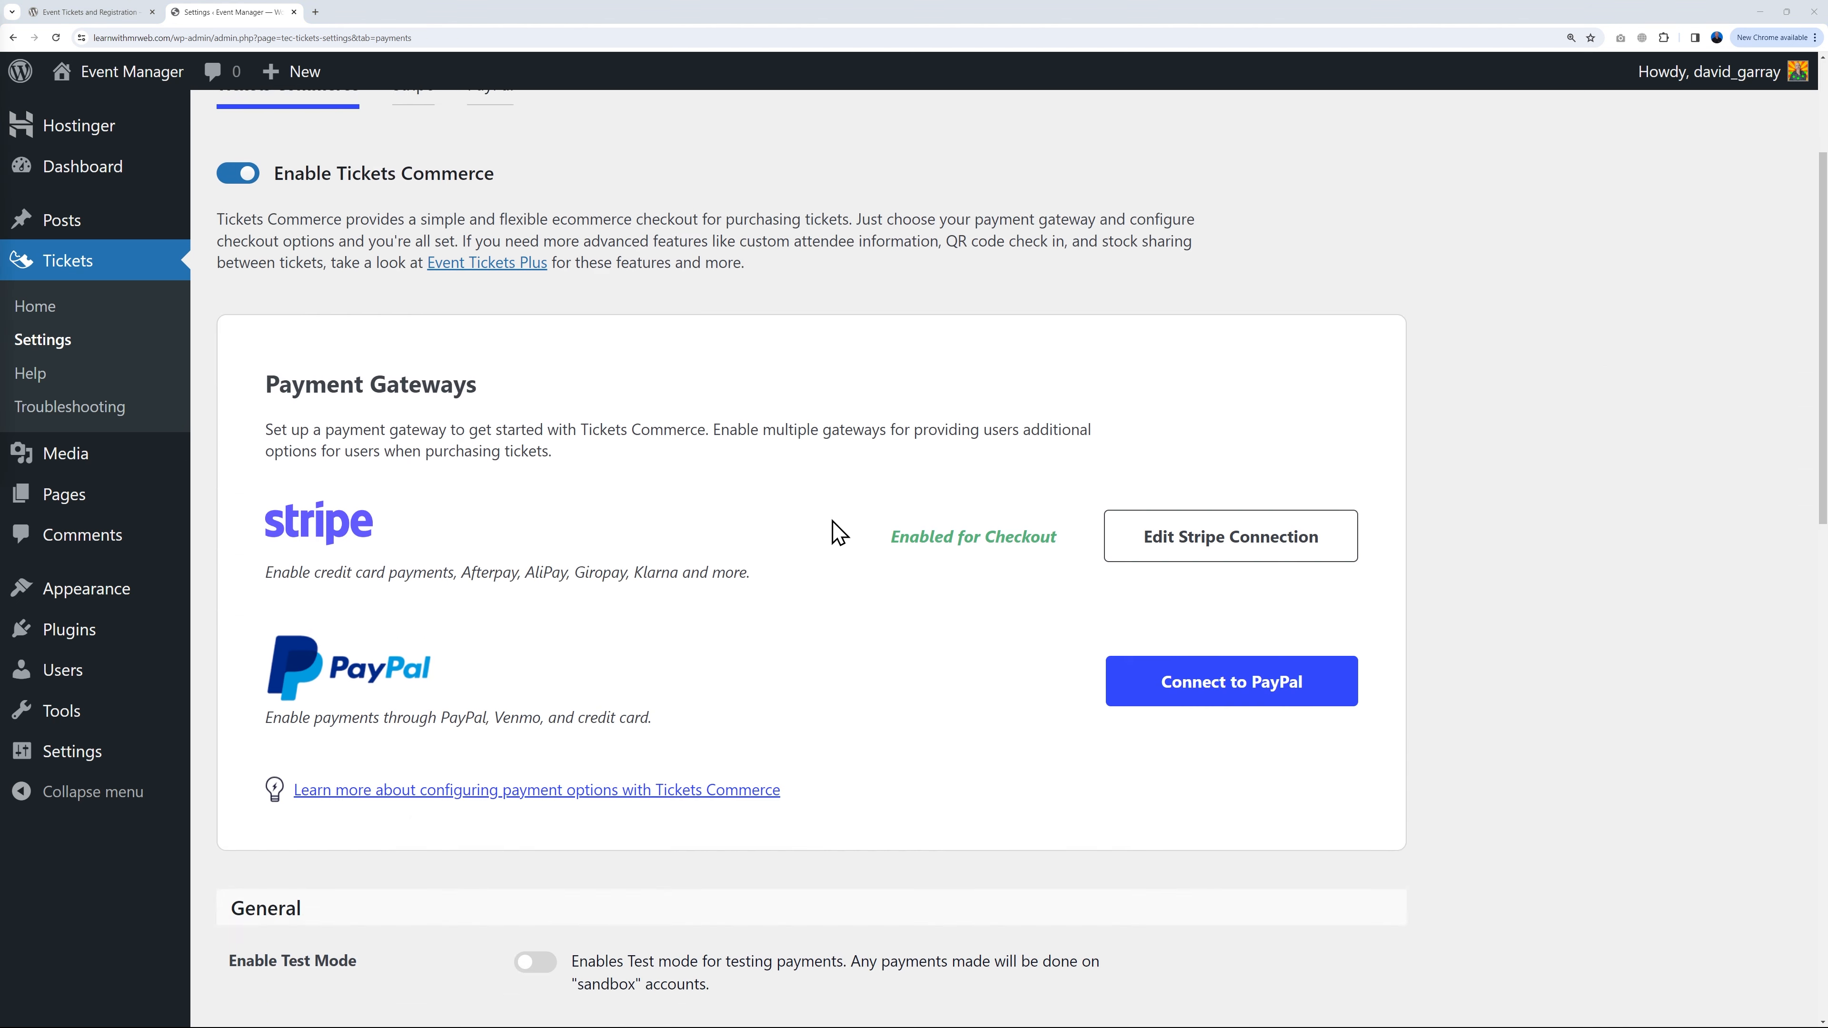
Step: Change the Tickets Commerce currency code to Euro (EUR) and save the payment settings
{"action": "scroll", "coordinate": [900, 572], "scroll_direction": "down", "scroll_amount": 9}
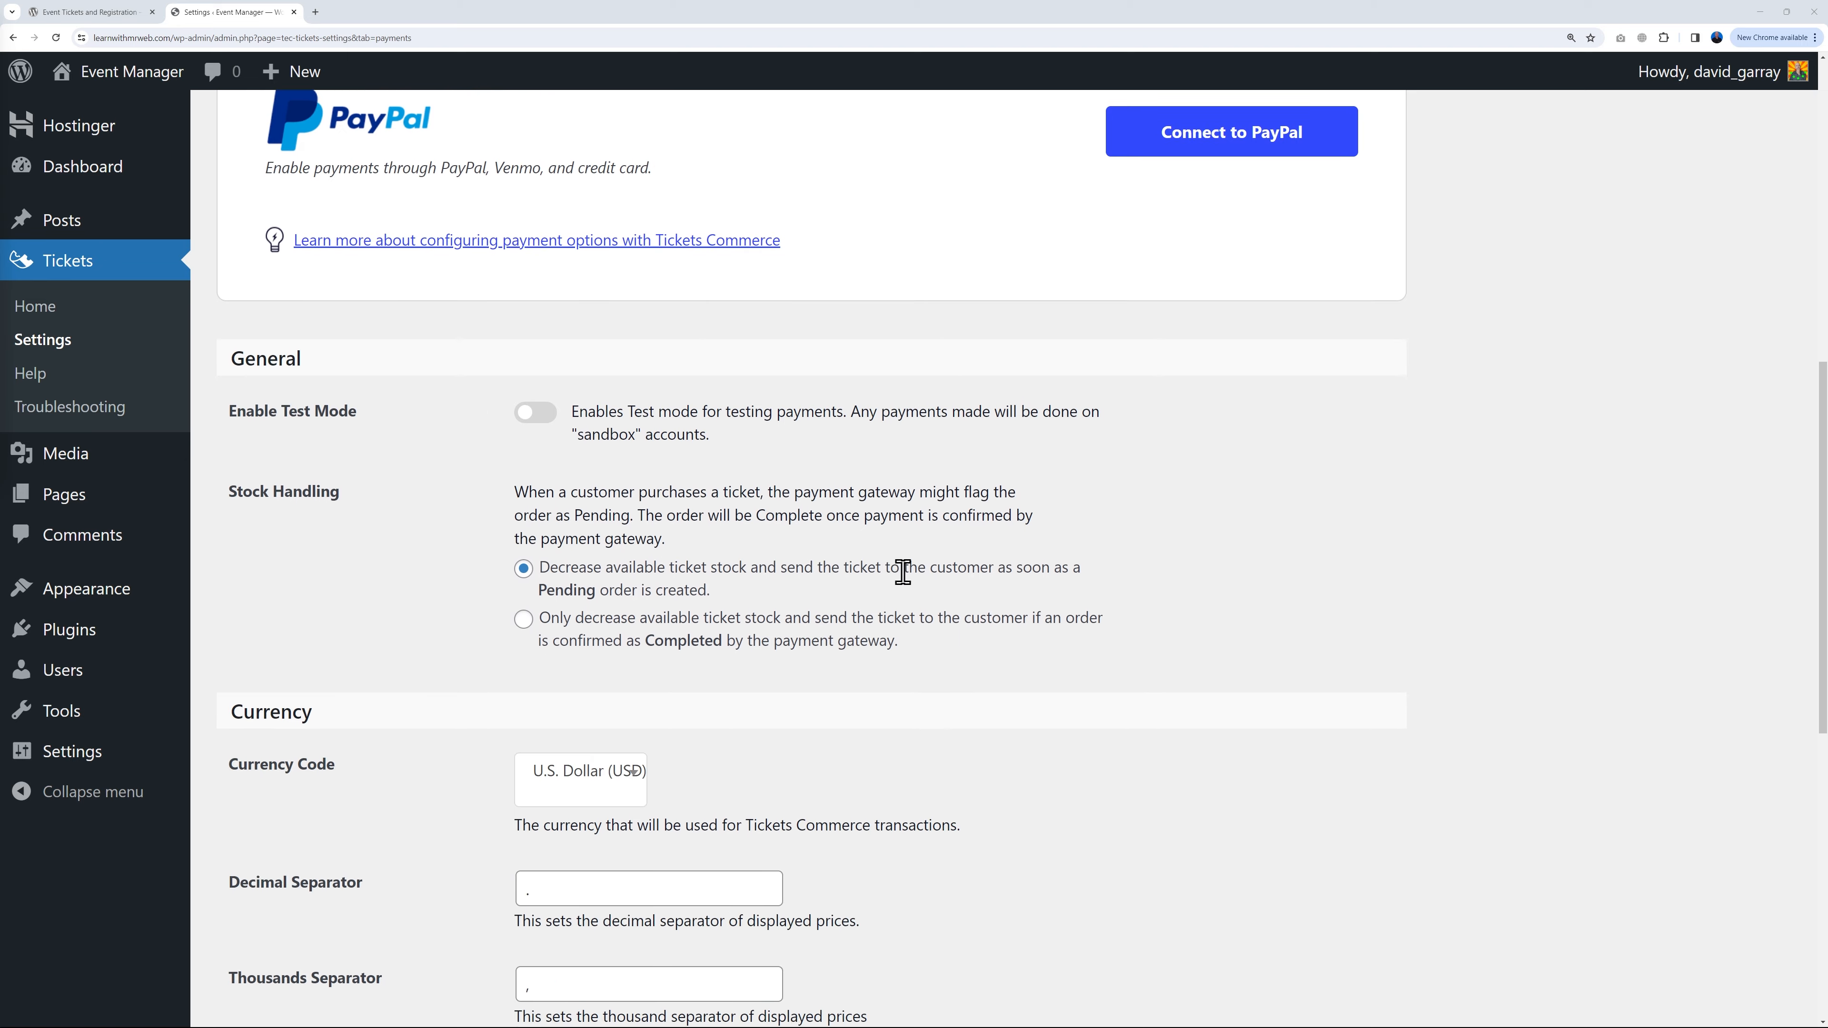
{"action": "scroll", "coordinate": [904, 575], "scroll_direction": "down", "scroll_amount": 2}
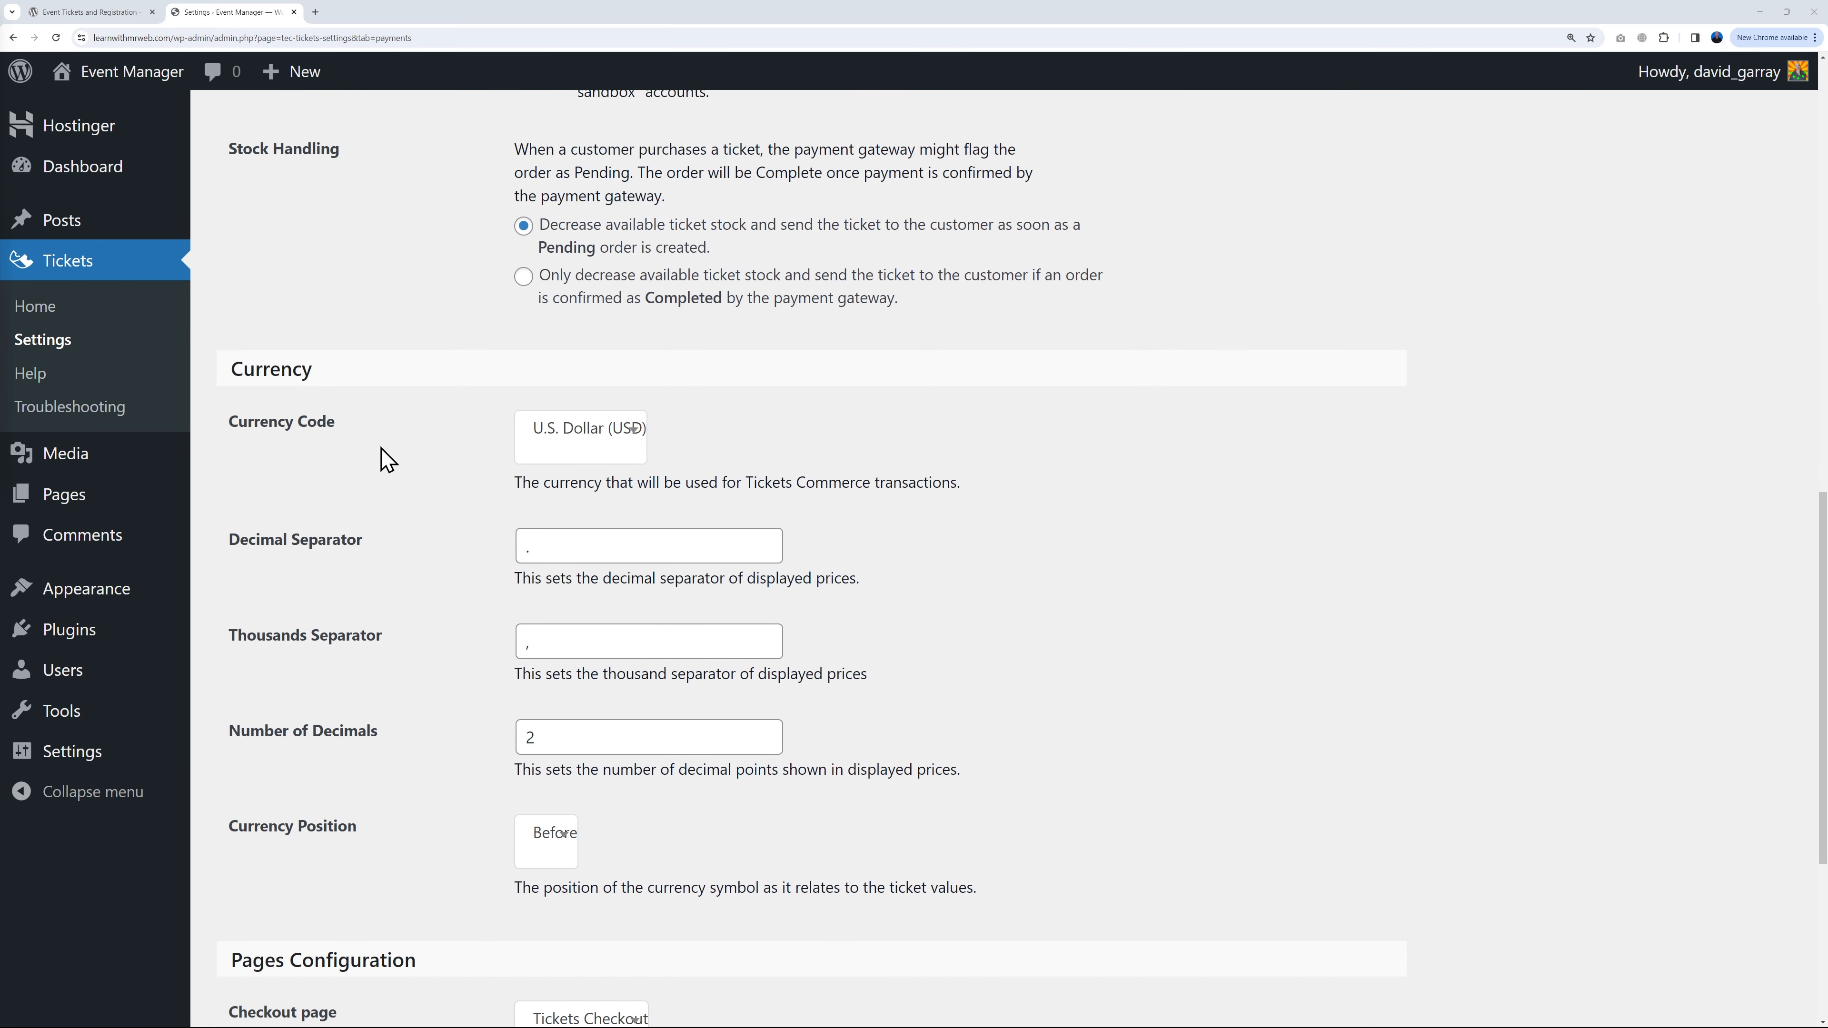
{"action": "left_click", "coordinate": [633, 434]}
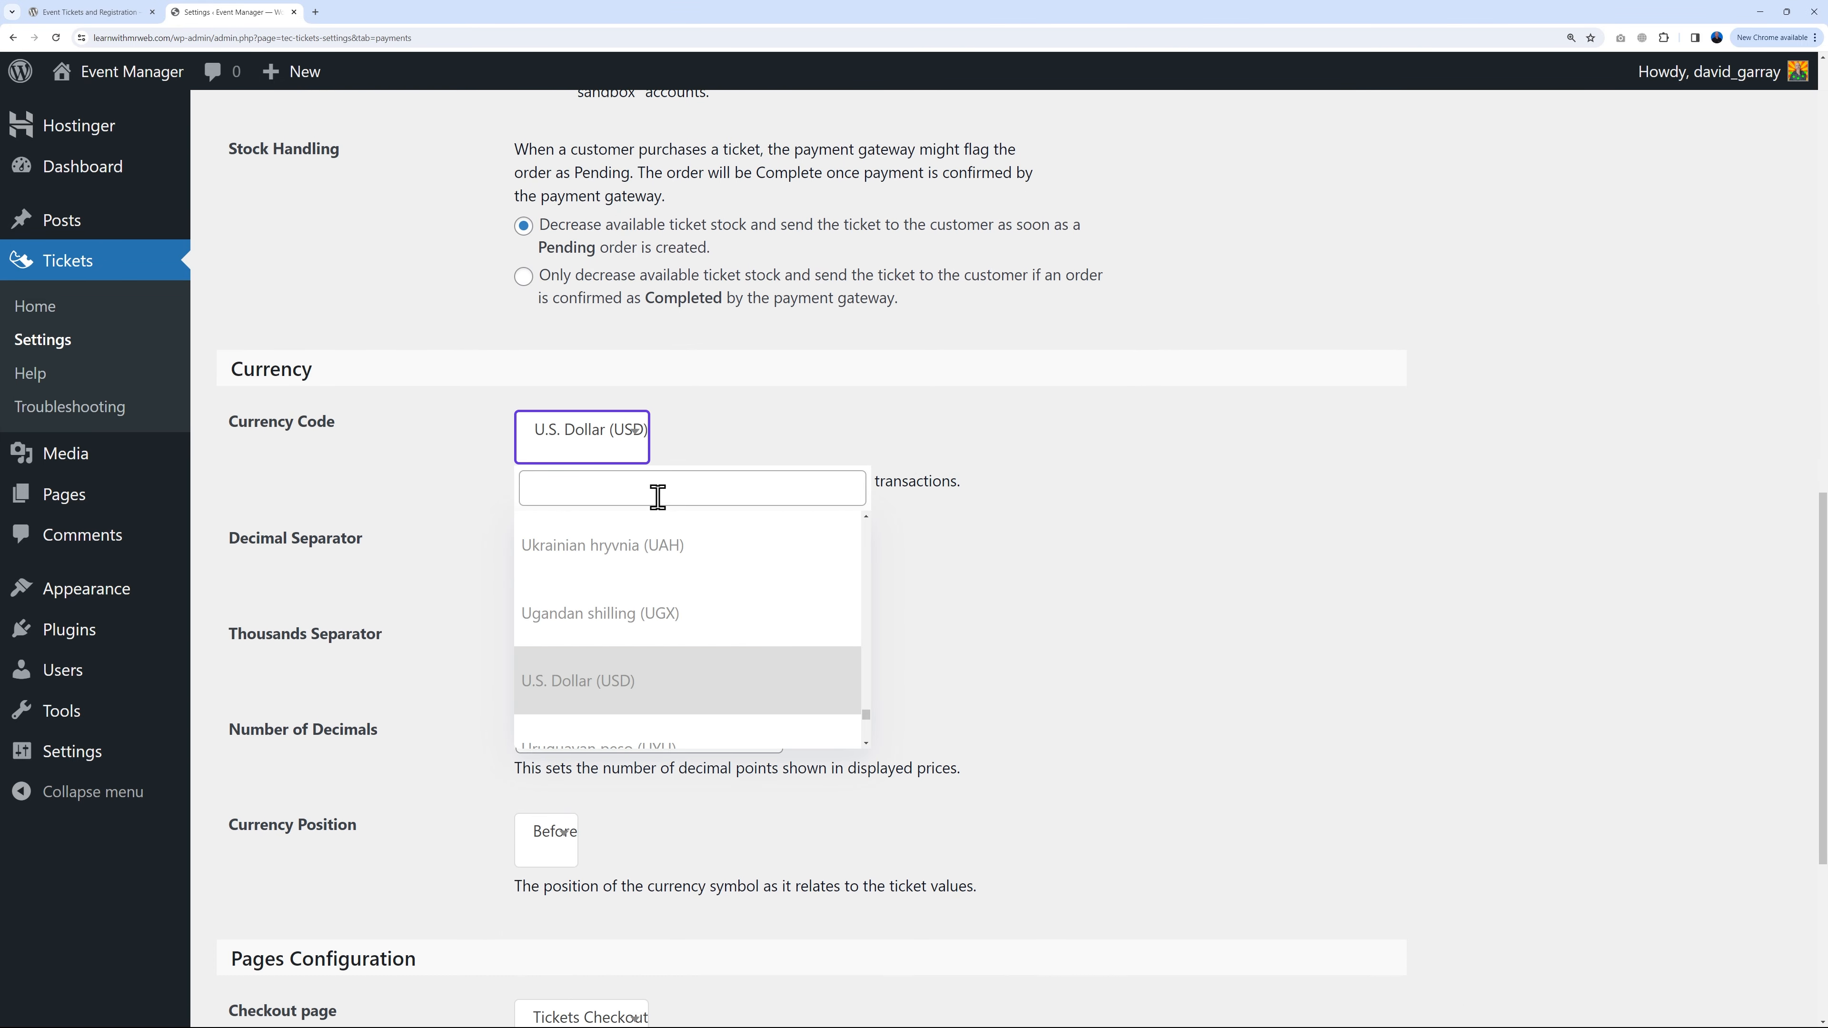
{"action": "type", "text": "eur"}
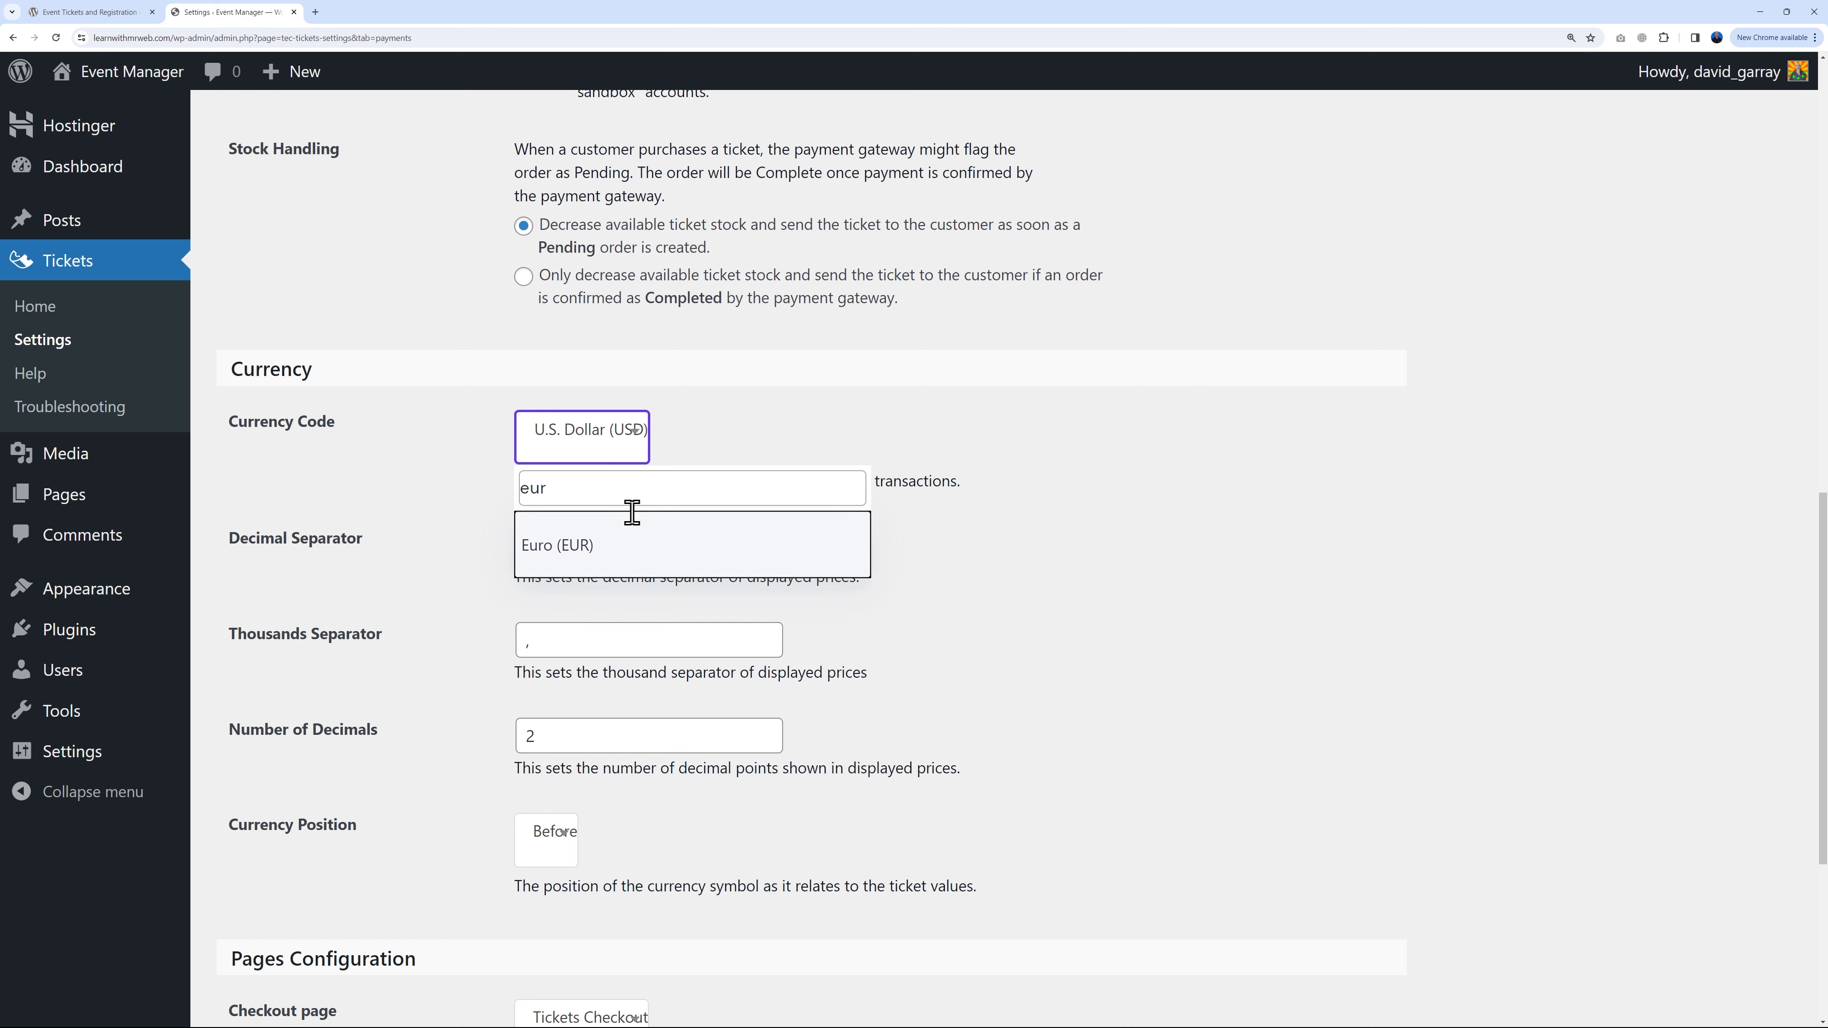
{"action": "left_click", "coordinate": [599, 545]}
{"action": "scroll", "coordinate": [1146, 629], "scroll_direction": "down", "scroll_amount": 5}
{"action": "left_click", "coordinate": [319, 958]}
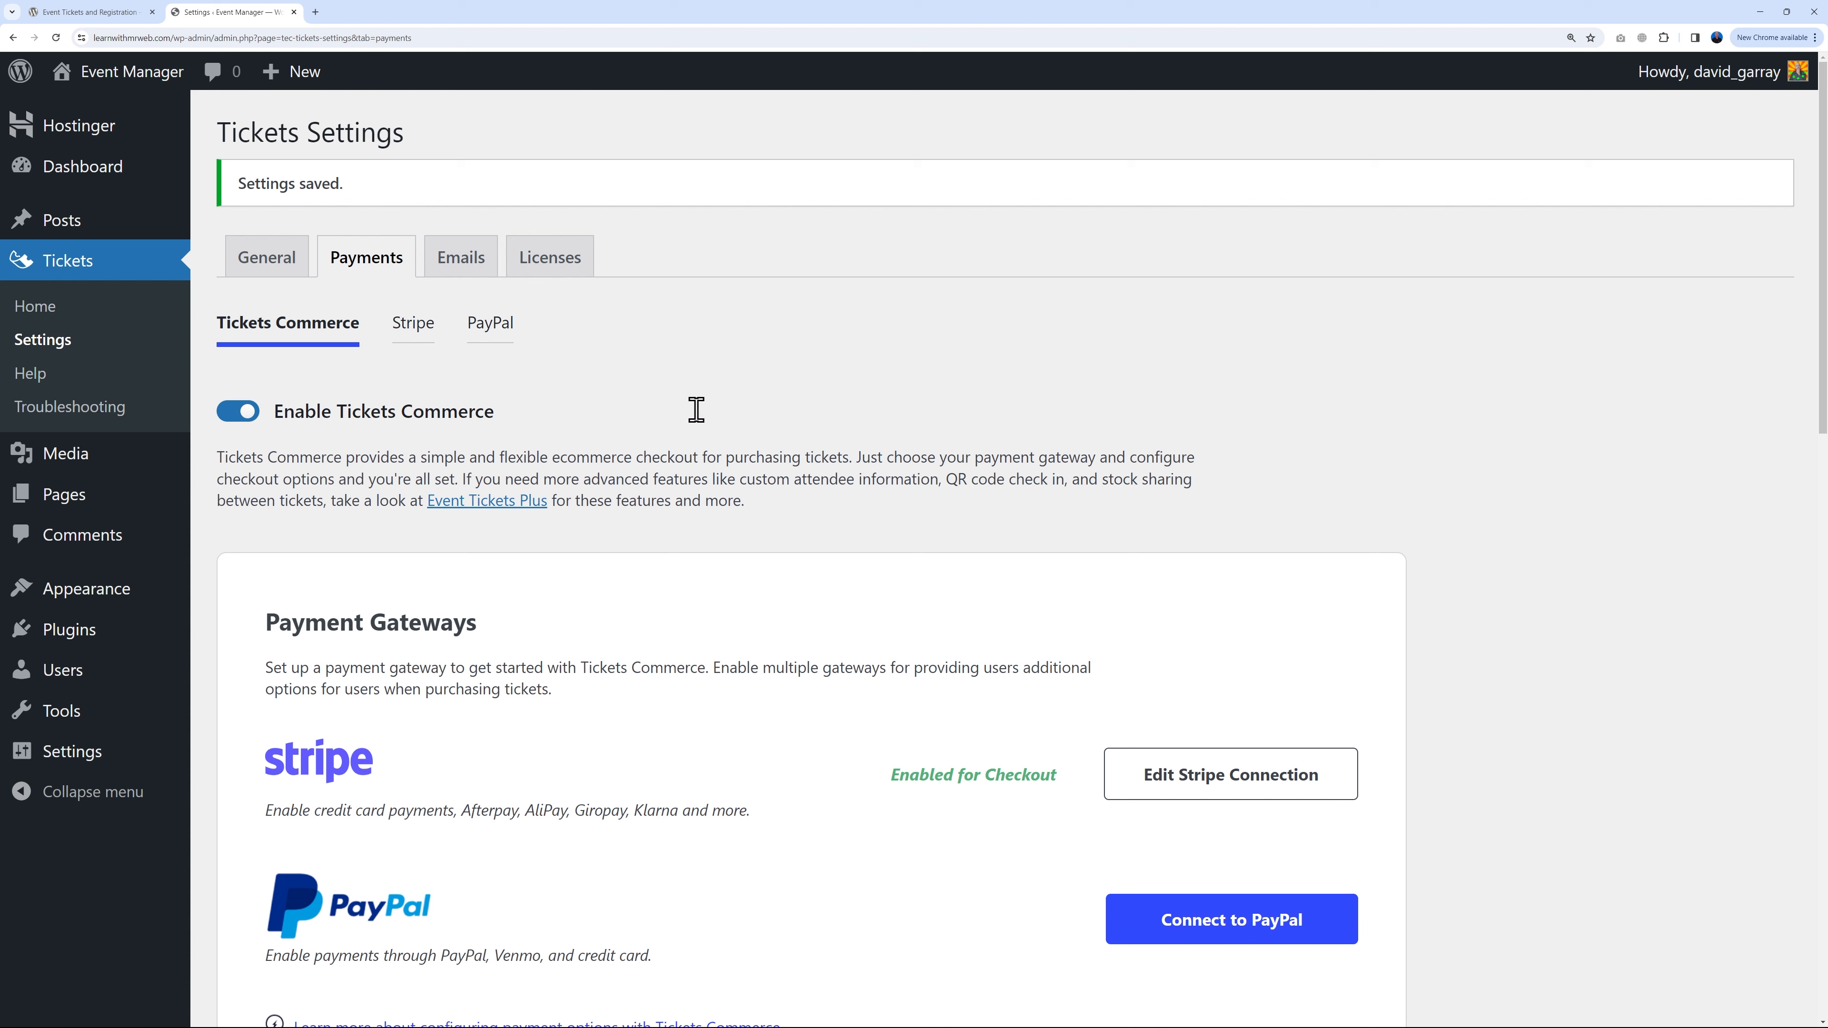
Step: Start the automatic PayPal connection with Ireland as country, then go to the Tickets Emails settings
{"action": "left_click", "coordinate": [489, 333]}
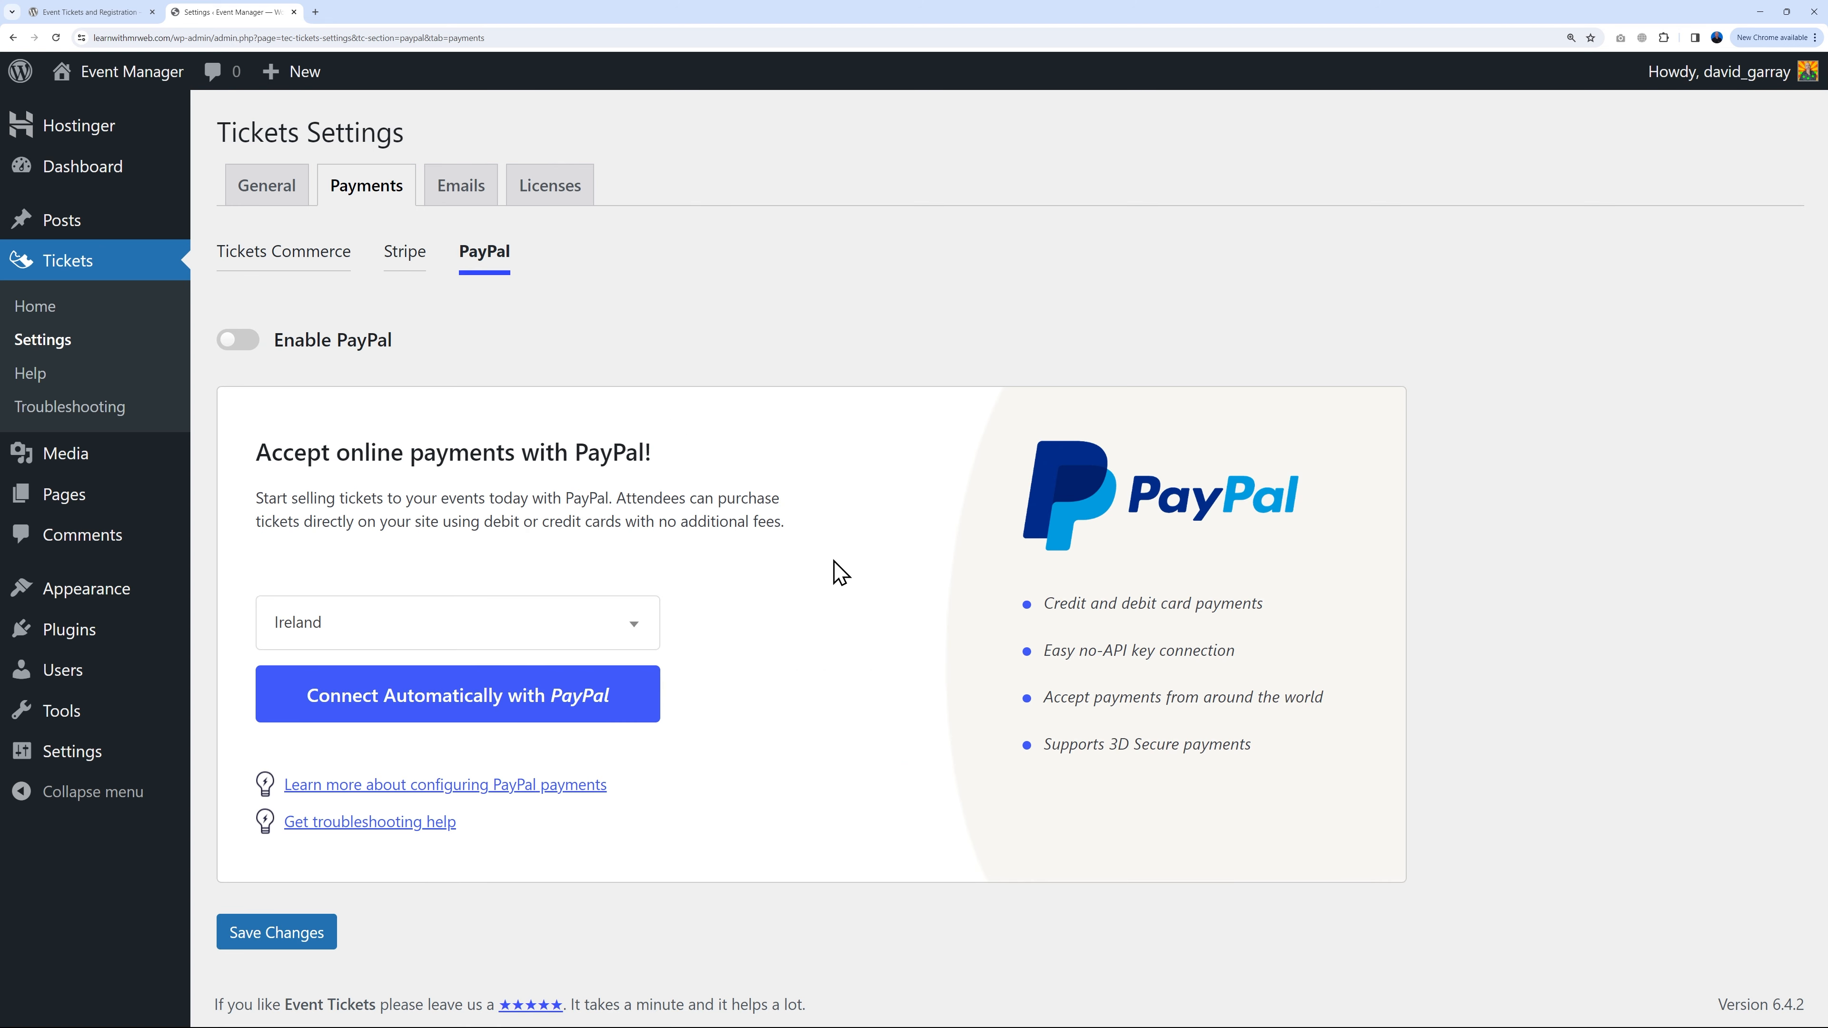
{"action": "left_click", "coordinate": [582, 624]}
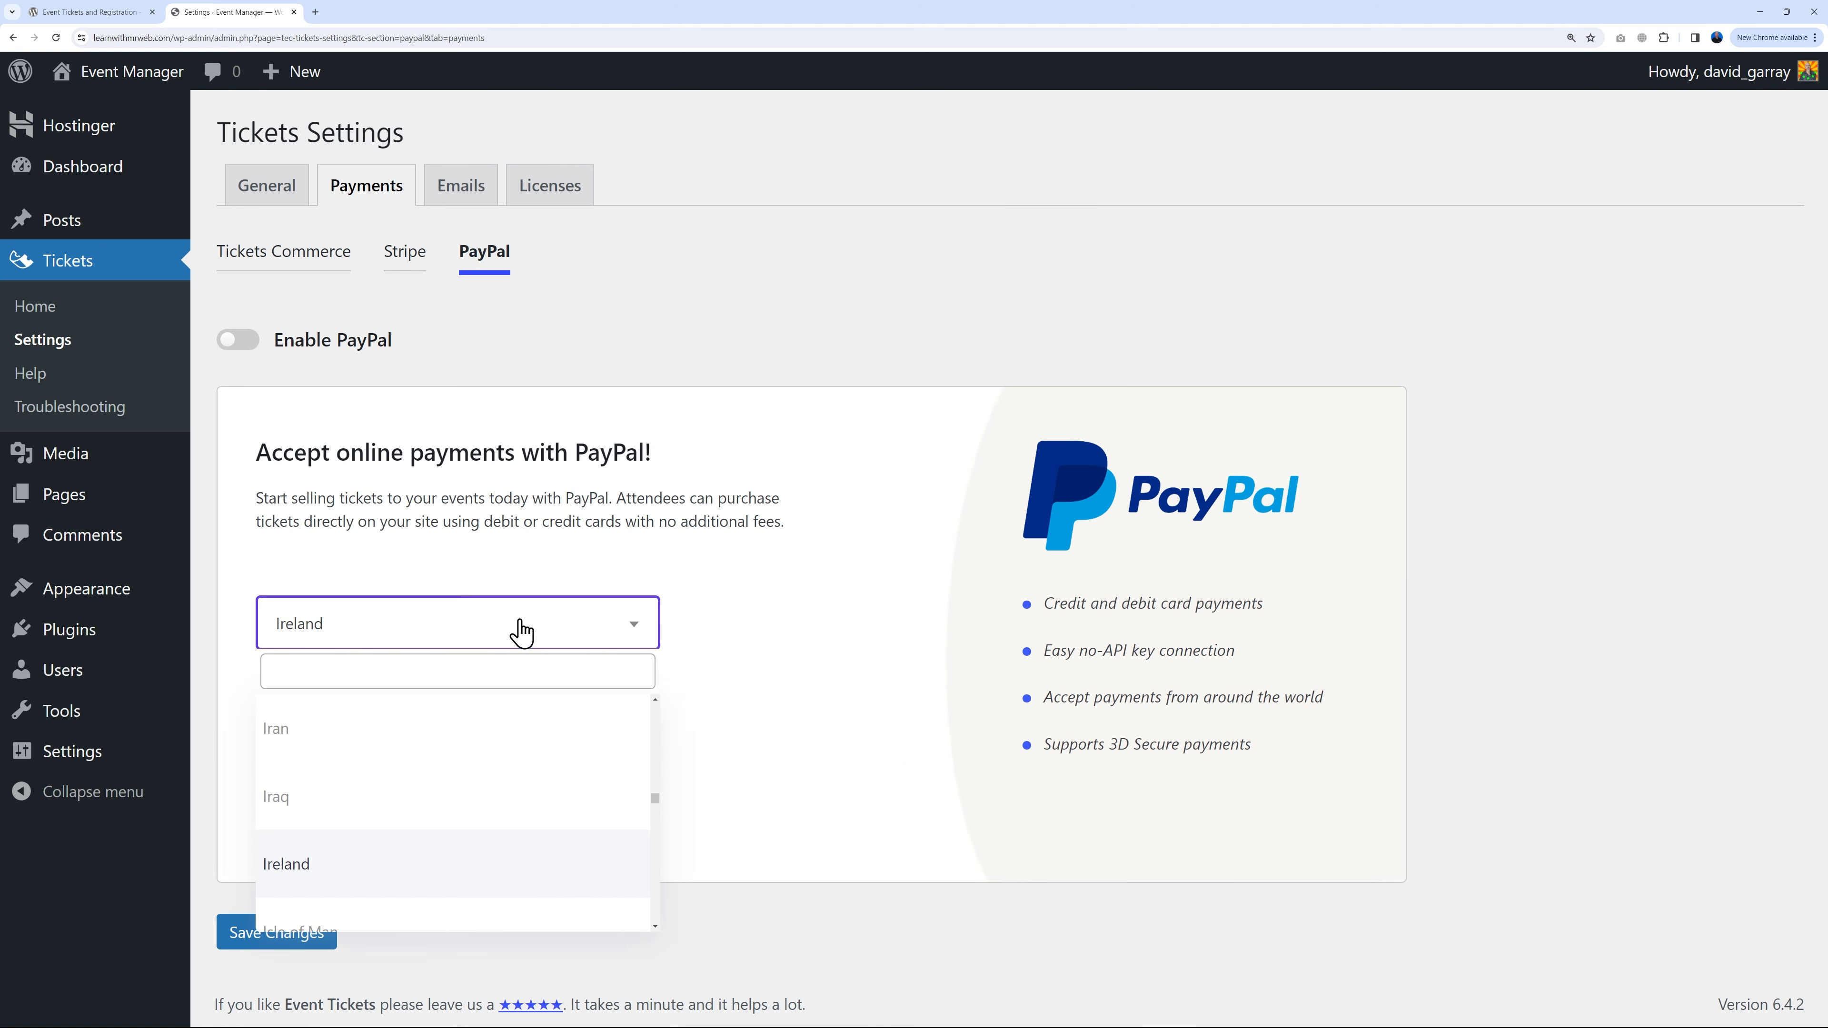
{"action": "left_click", "coordinate": [793, 603]}
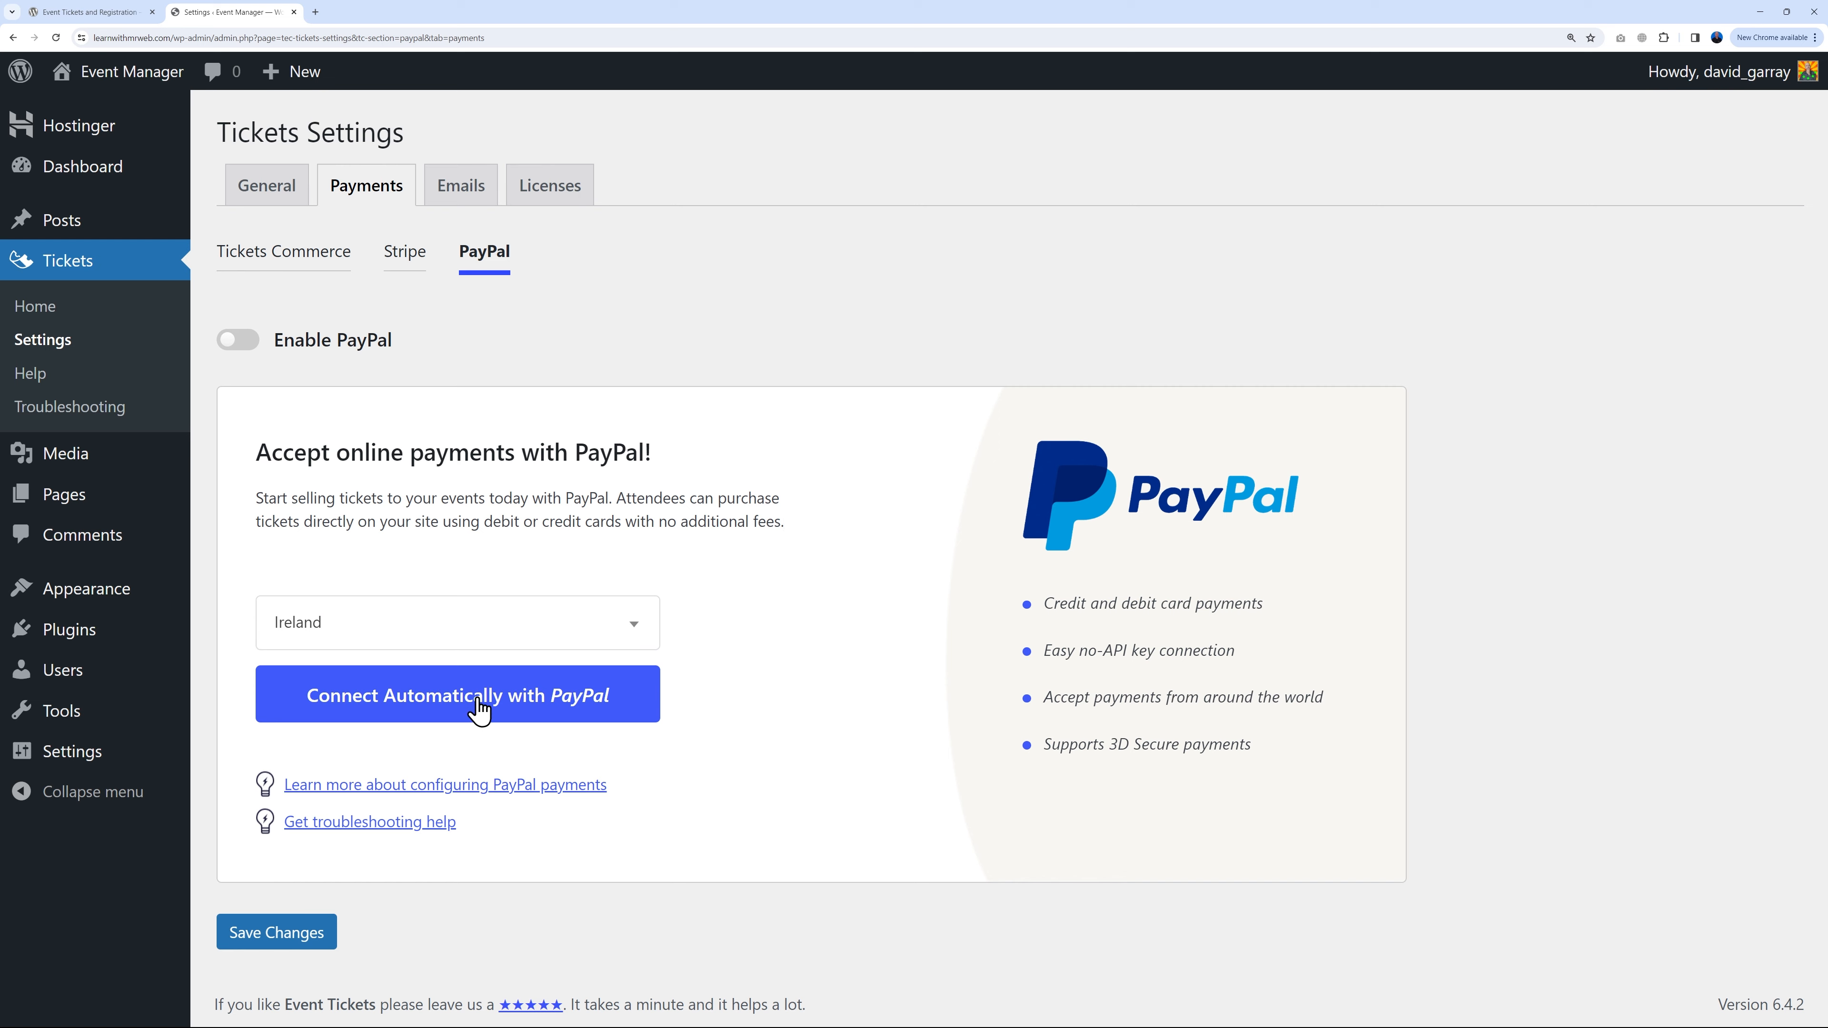
{"action": "left_click", "coordinate": [478, 709]}
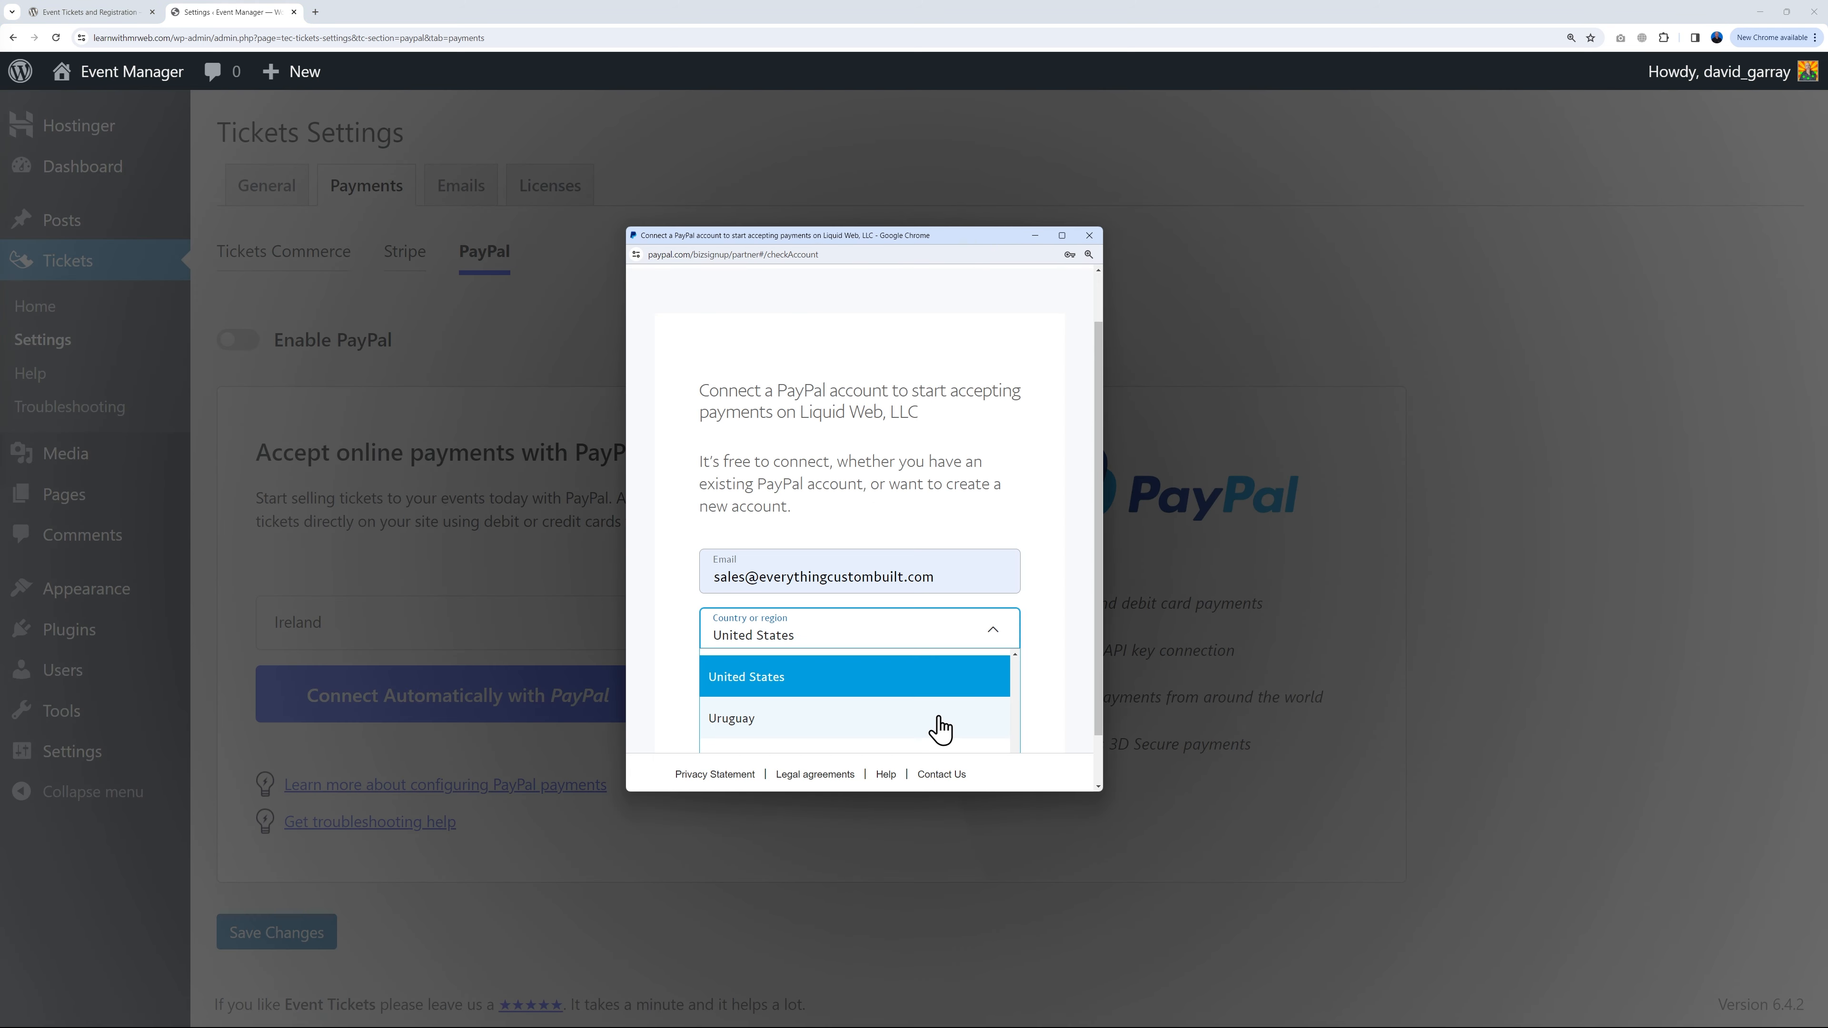
{"action": "scroll", "coordinate": [942, 723], "scroll_direction": "up", "scroll_amount": 10}
{"action": "scroll", "coordinate": [946, 724], "scroll_direction": "up", "scroll_amount": 10}
{"action": "left_click", "coordinate": [938, 723]}
{"action": "left_click", "coordinate": [930, 720]}
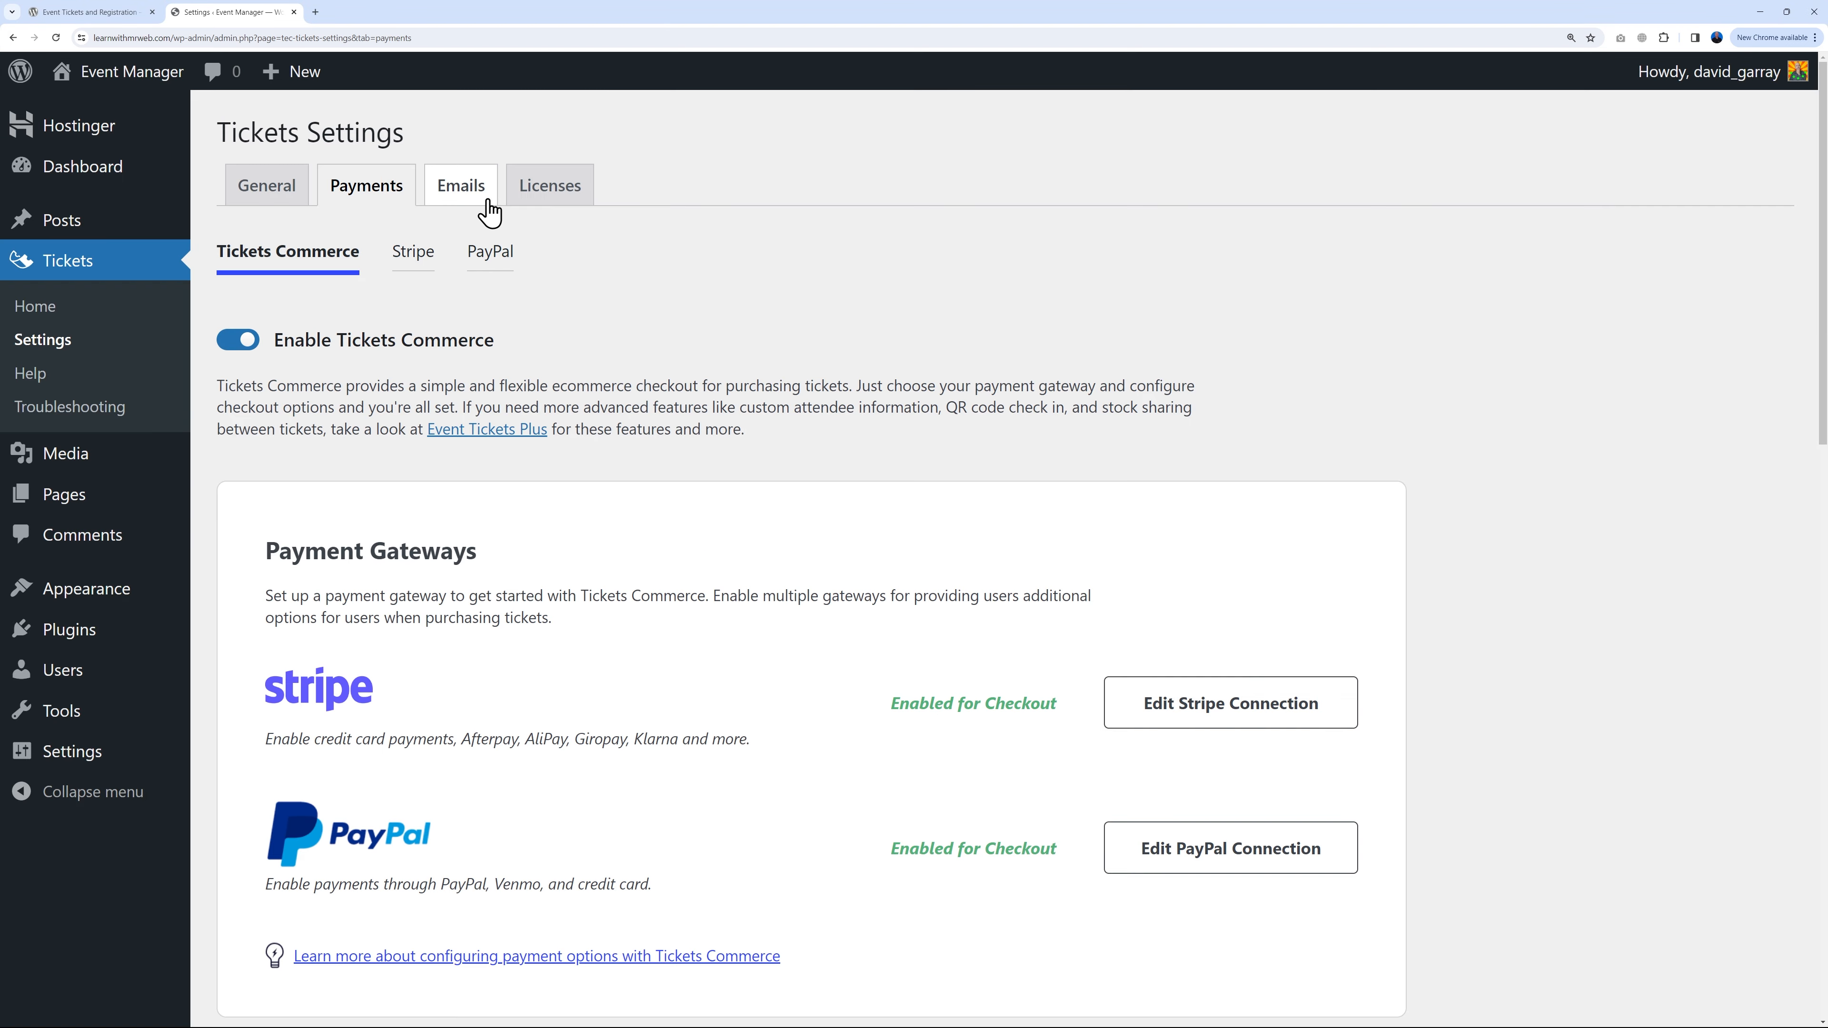
{"action": "left_click", "coordinate": [489, 211]}
{"action": "scroll", "coordinate": [1331, 529], "scroll_direction": "down", "scroll_amount": 1}
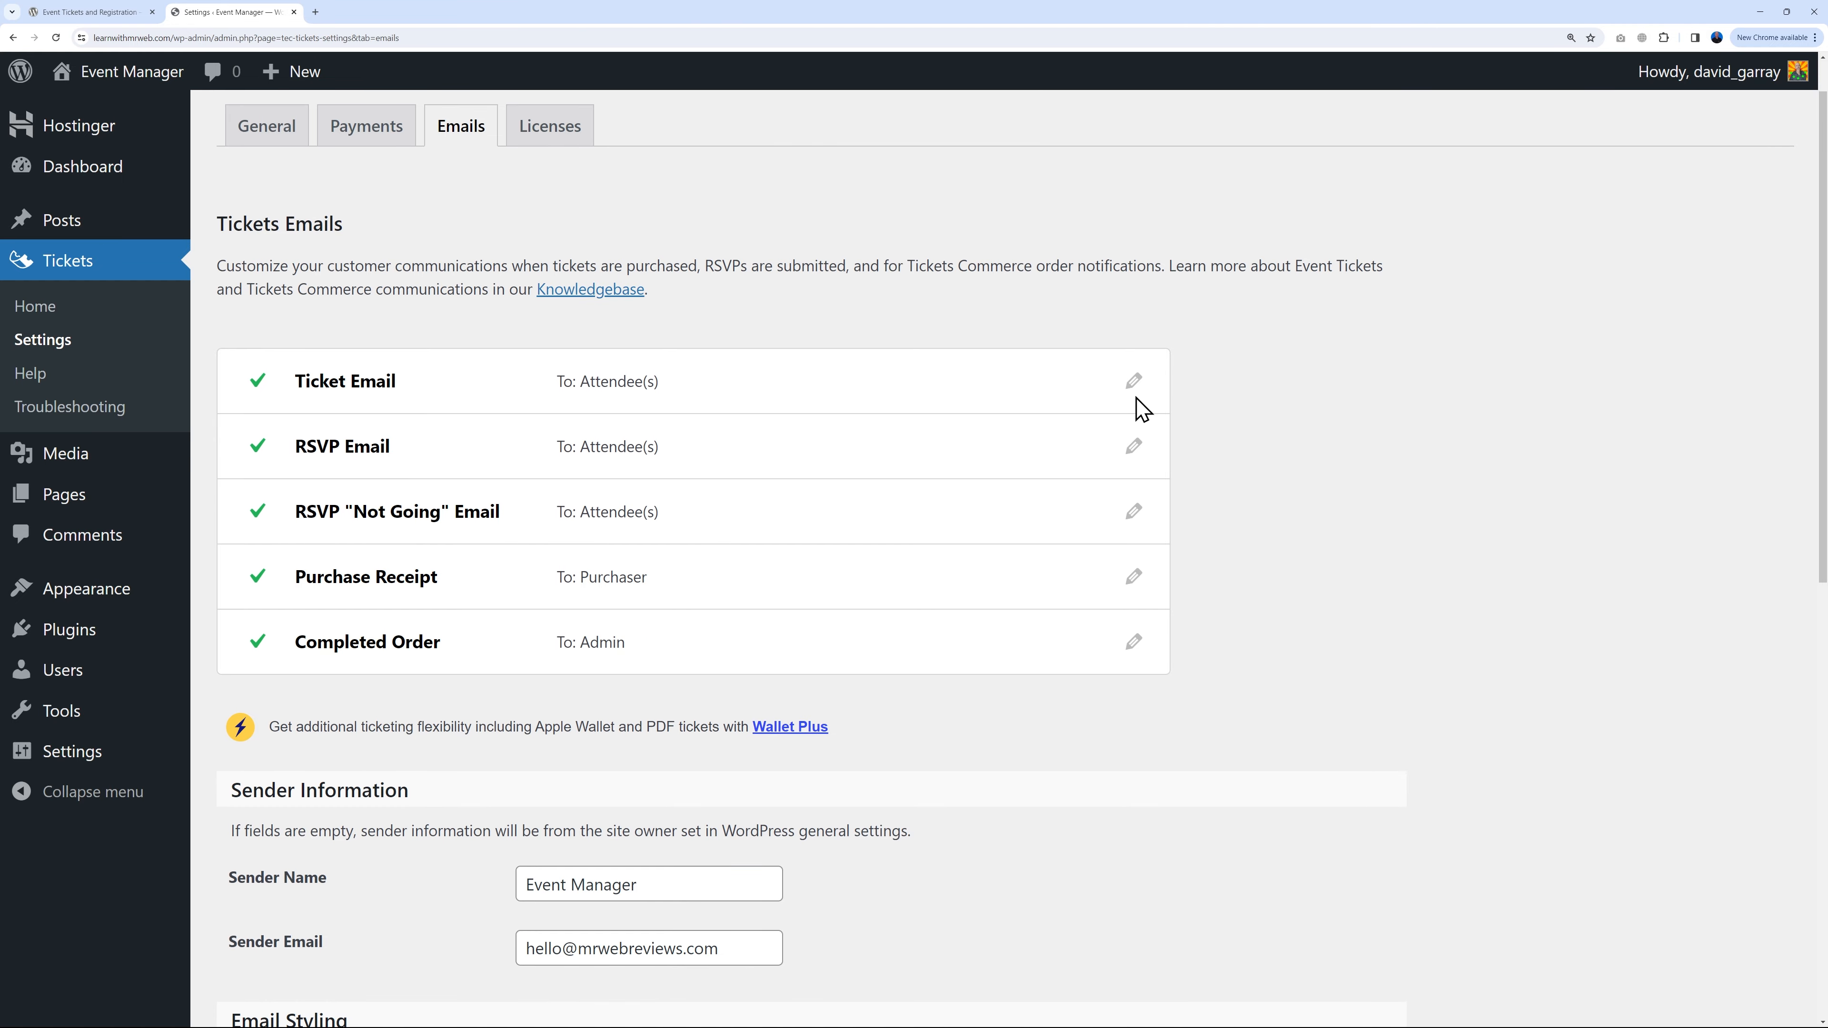
Step: Change the ticket email Sender Name to 'Mr Web Event Manager'
{"action": "left_click", "coordinate": [1135, 381]}
{"action": "scroll", "coordinate": [1326, 494], "scroll_direction": "down", "scroll_amount": 1}
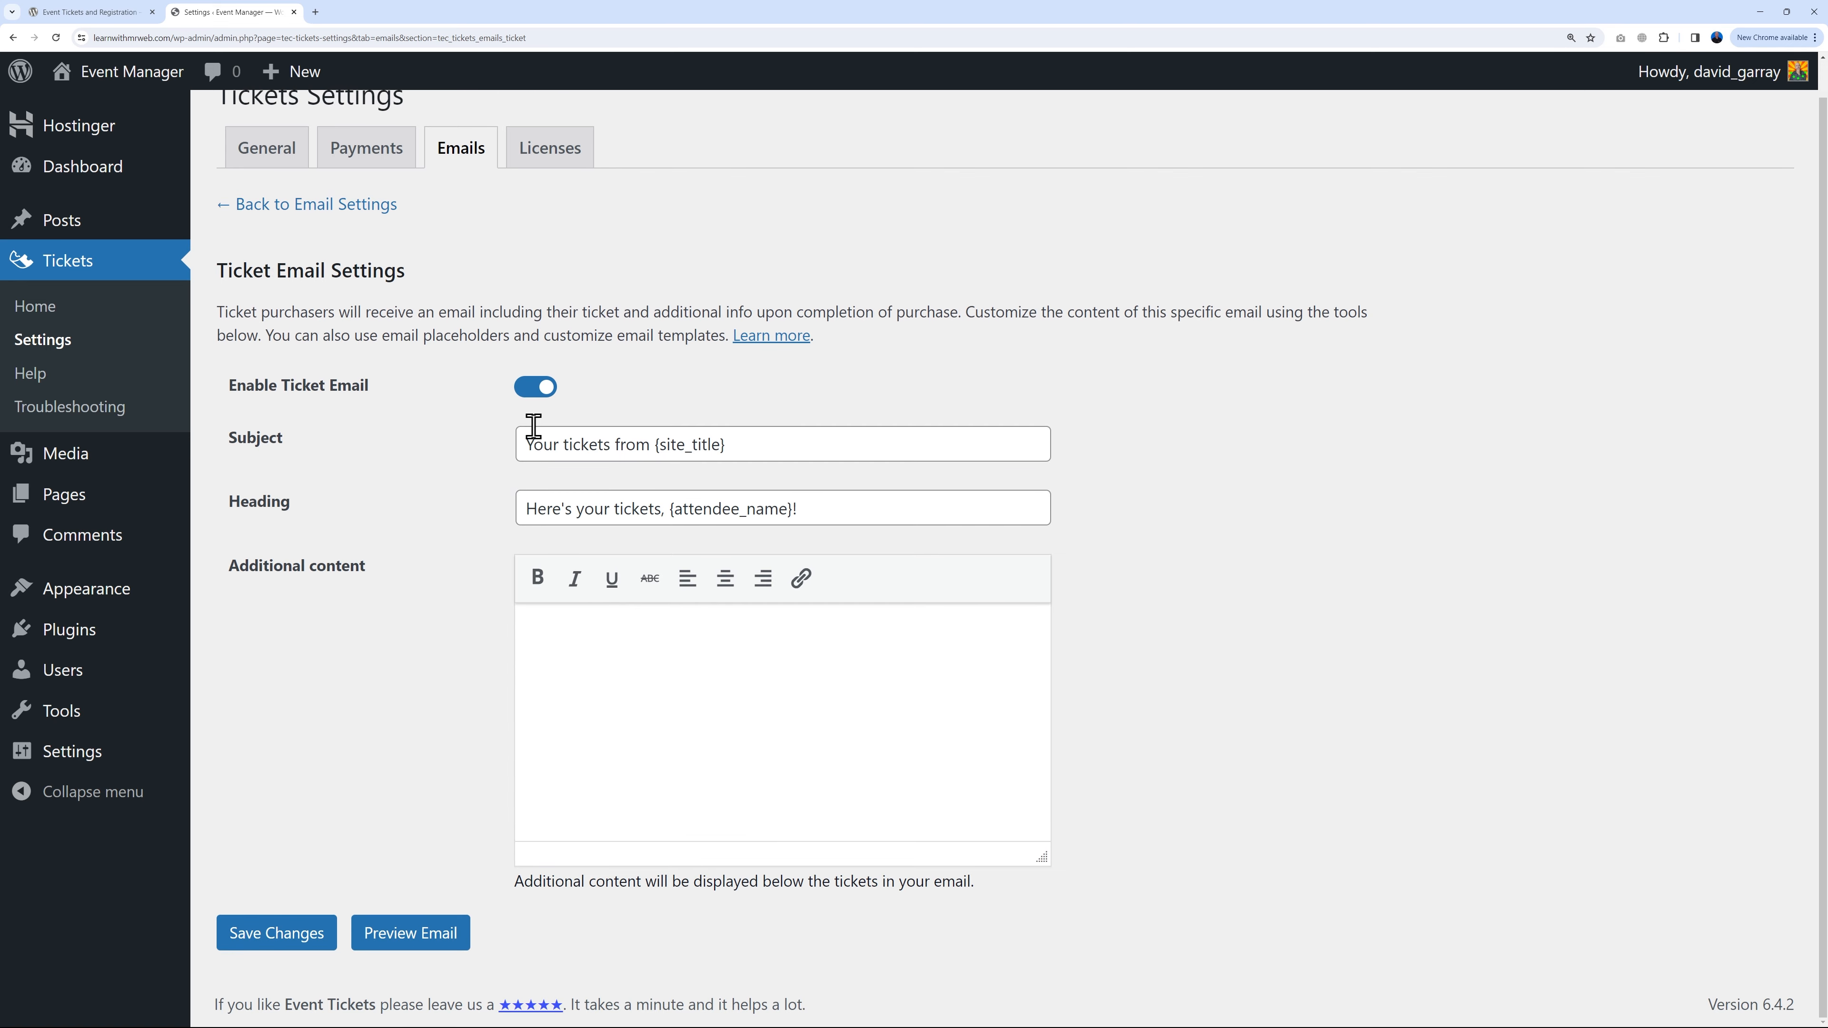
{"action": "left_click", "coordinate": [346, 209]}
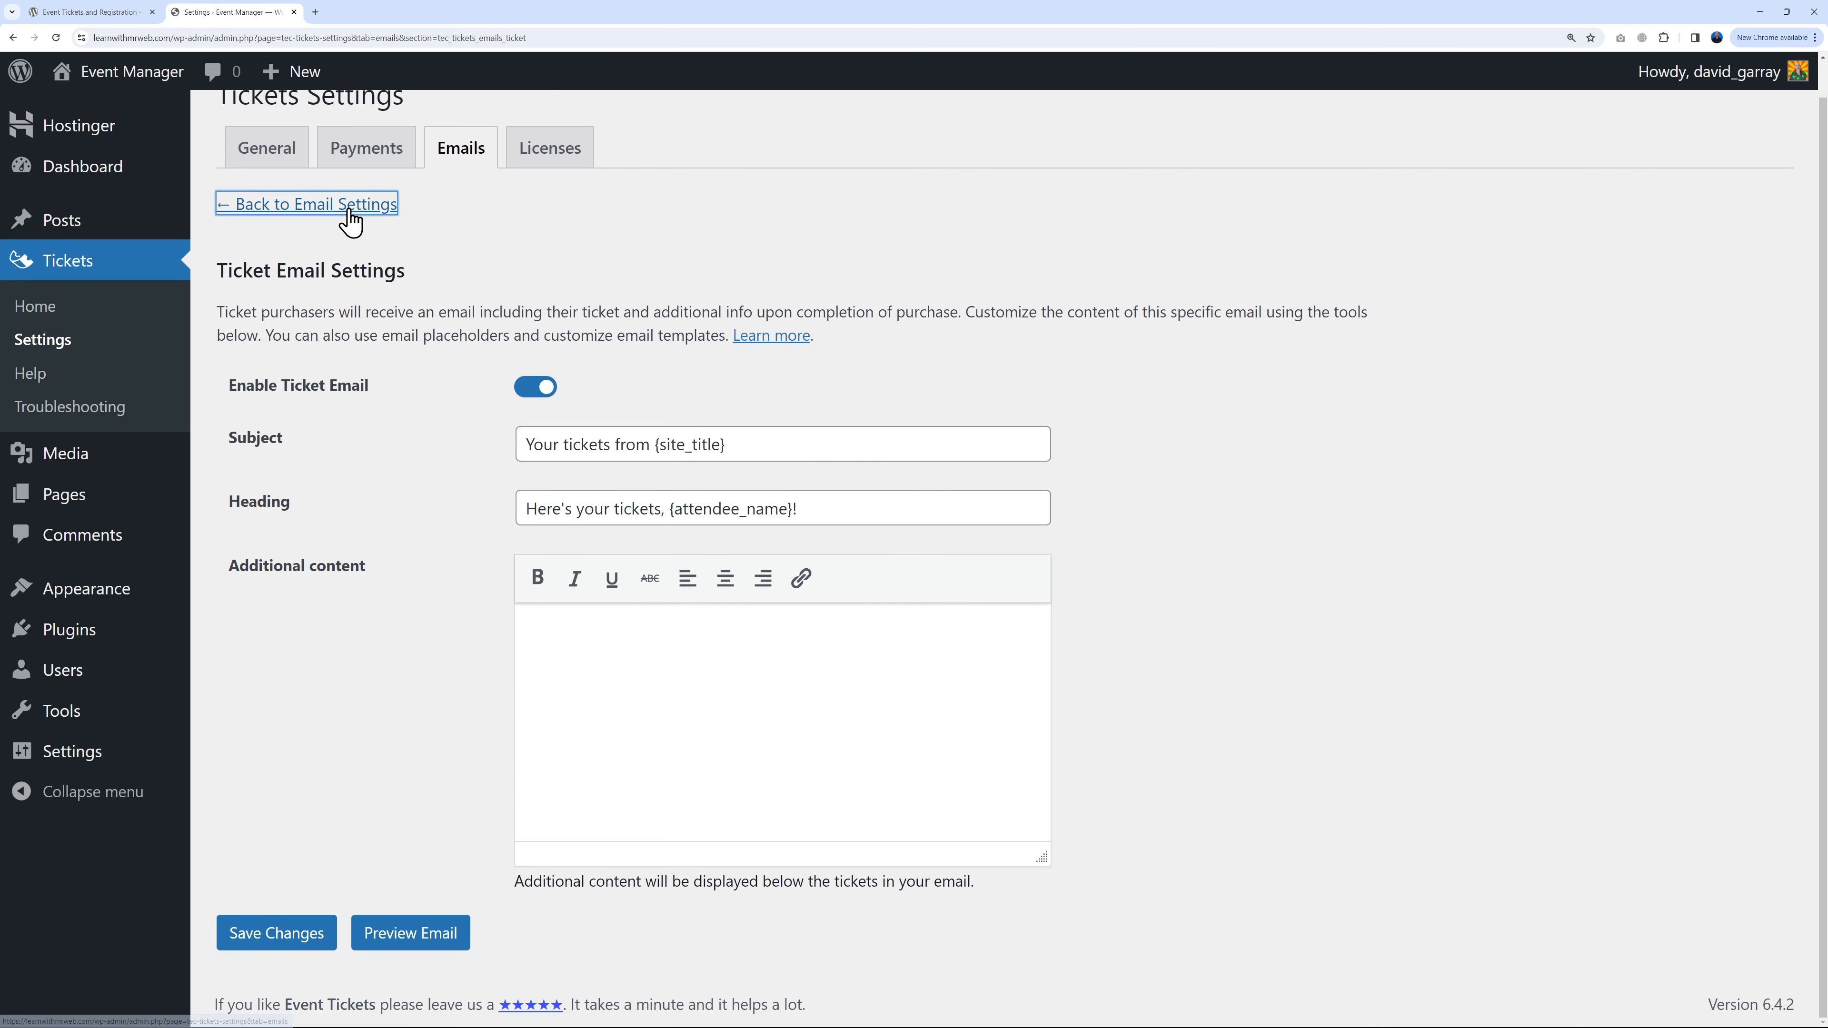
{"action": "scroll", "coordinate": [1326, 596], "scroll_direction": "down", "scroll_amount": 3}
{"action": "scroll", "coordinate": [1326, 595], "scroll_direction": "down", "scroll_amount": 2}
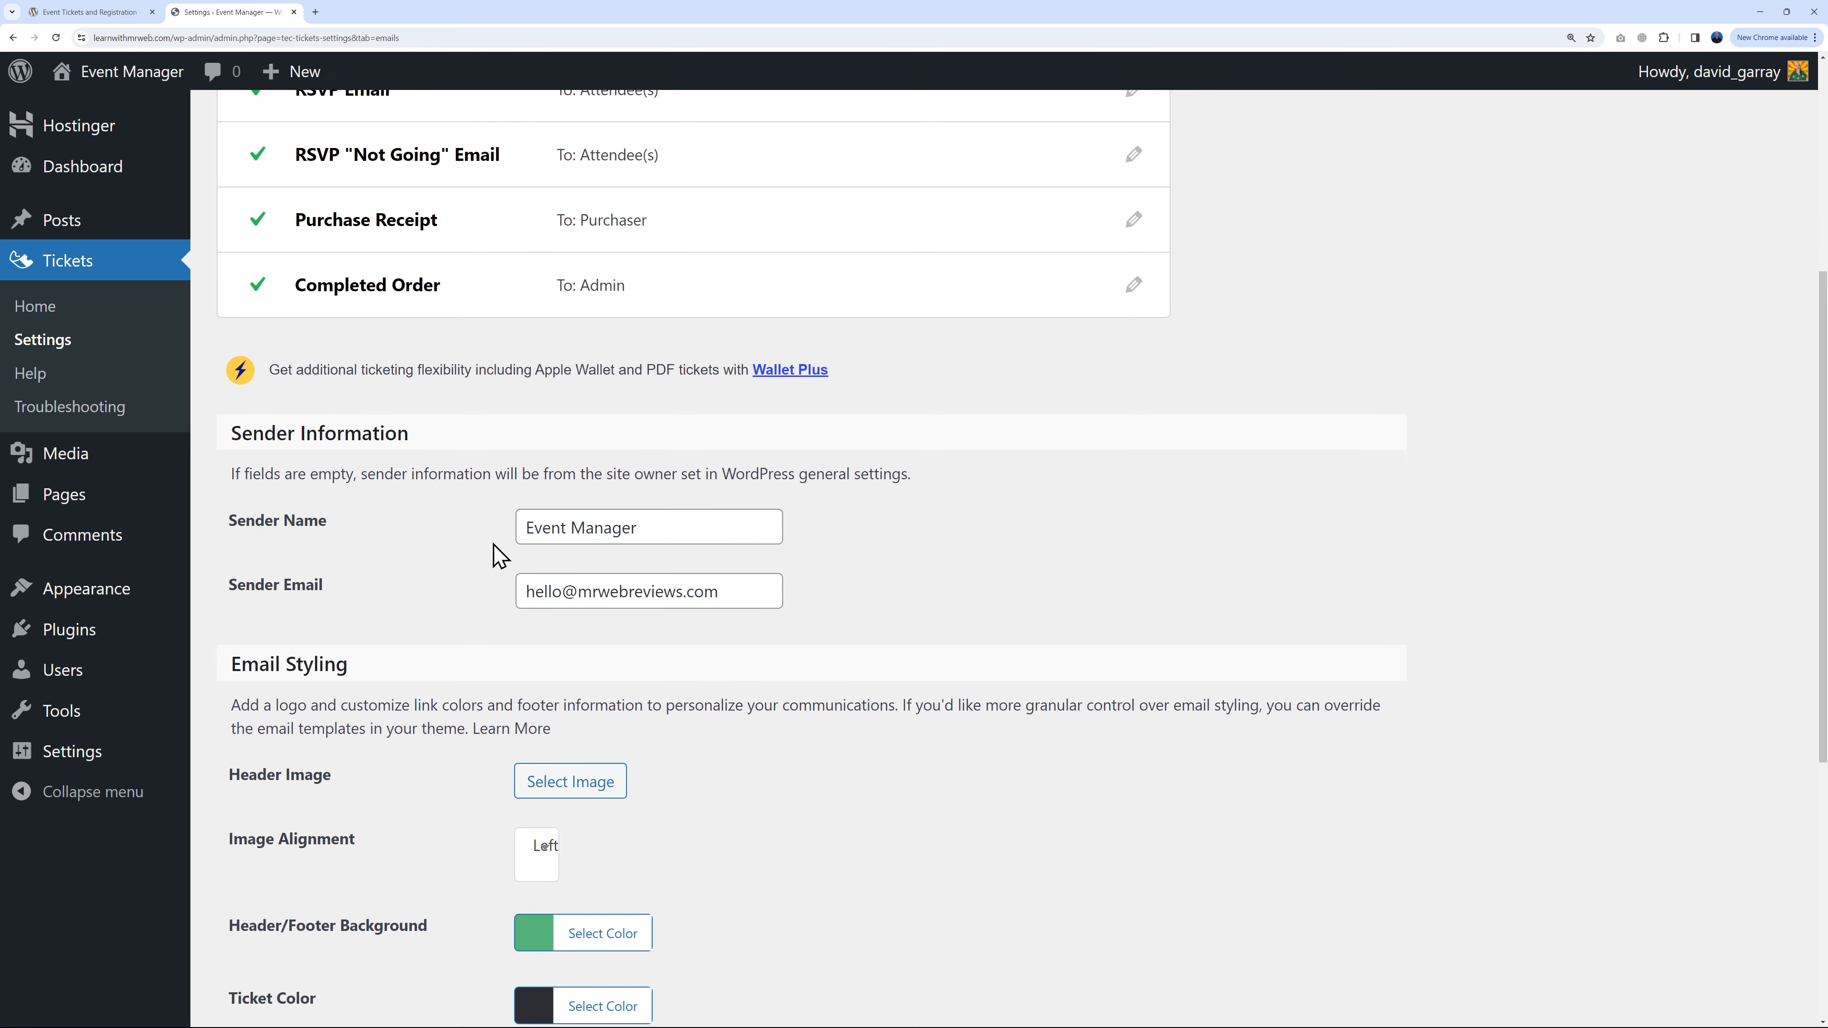
{"action": "left_click", "coordinate": [533, 529]}
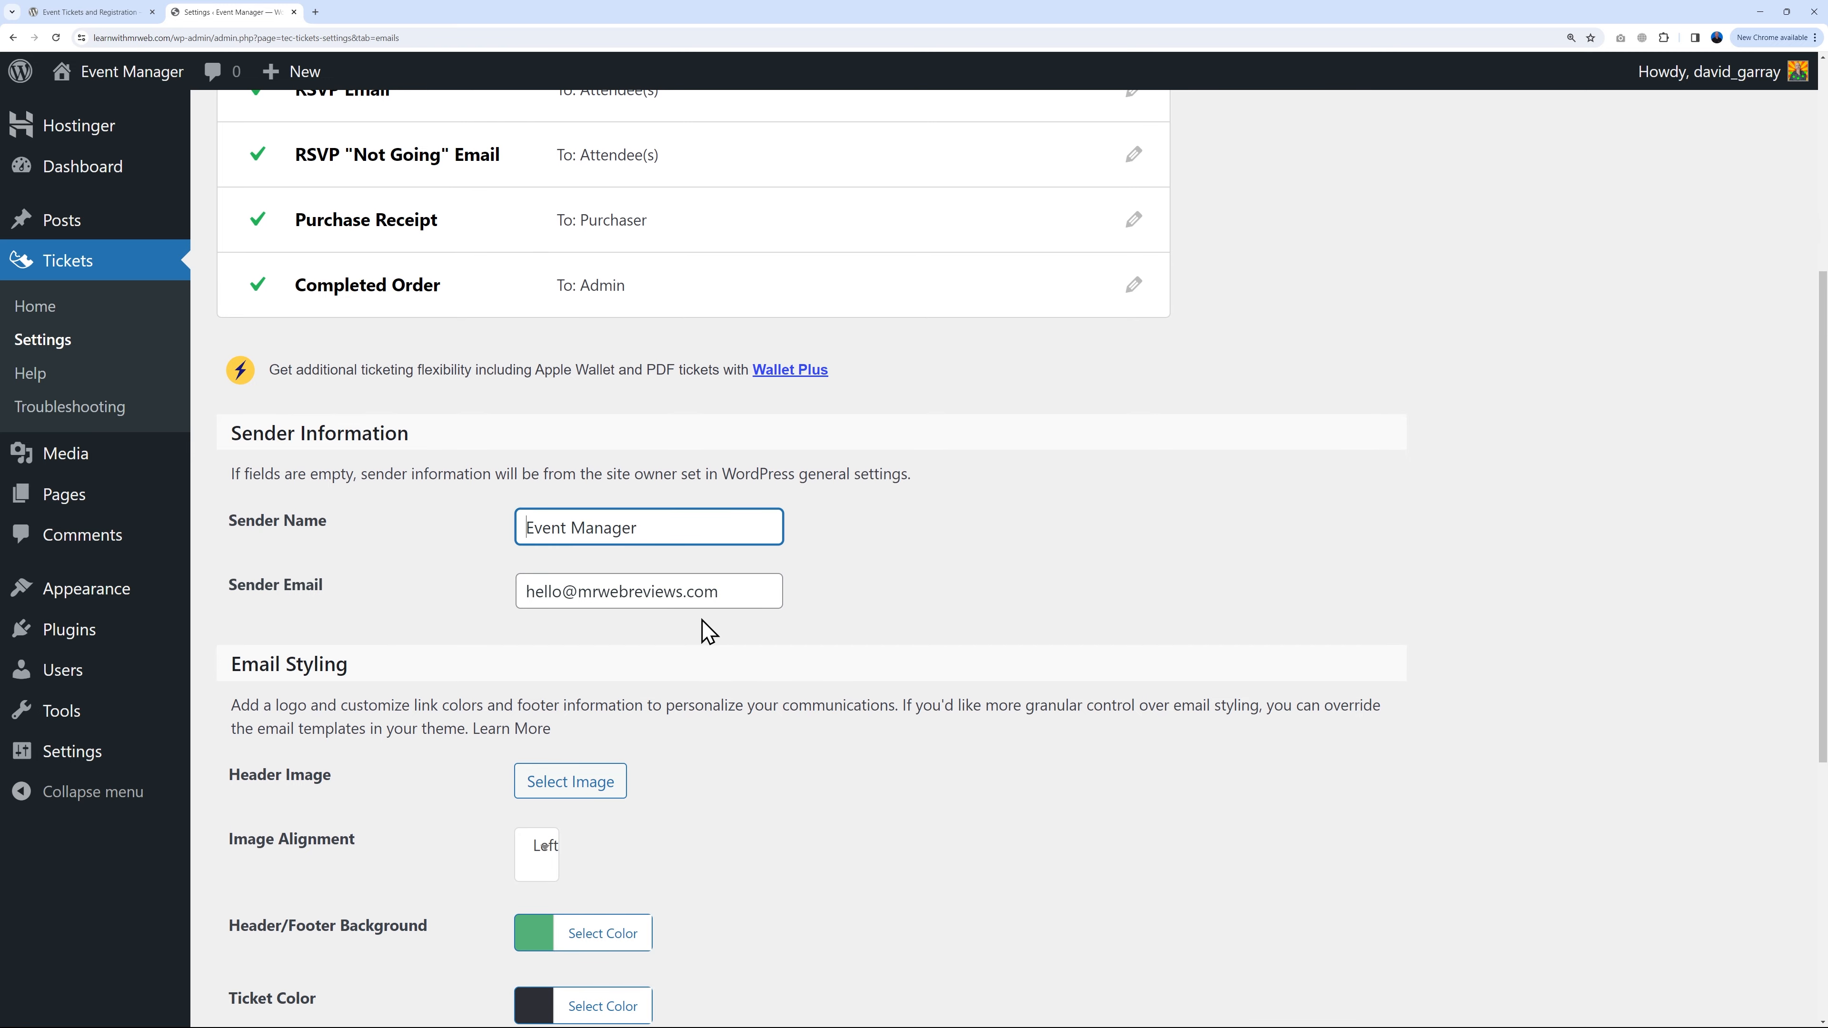
{"action": "type", "text": "Mr Web"}
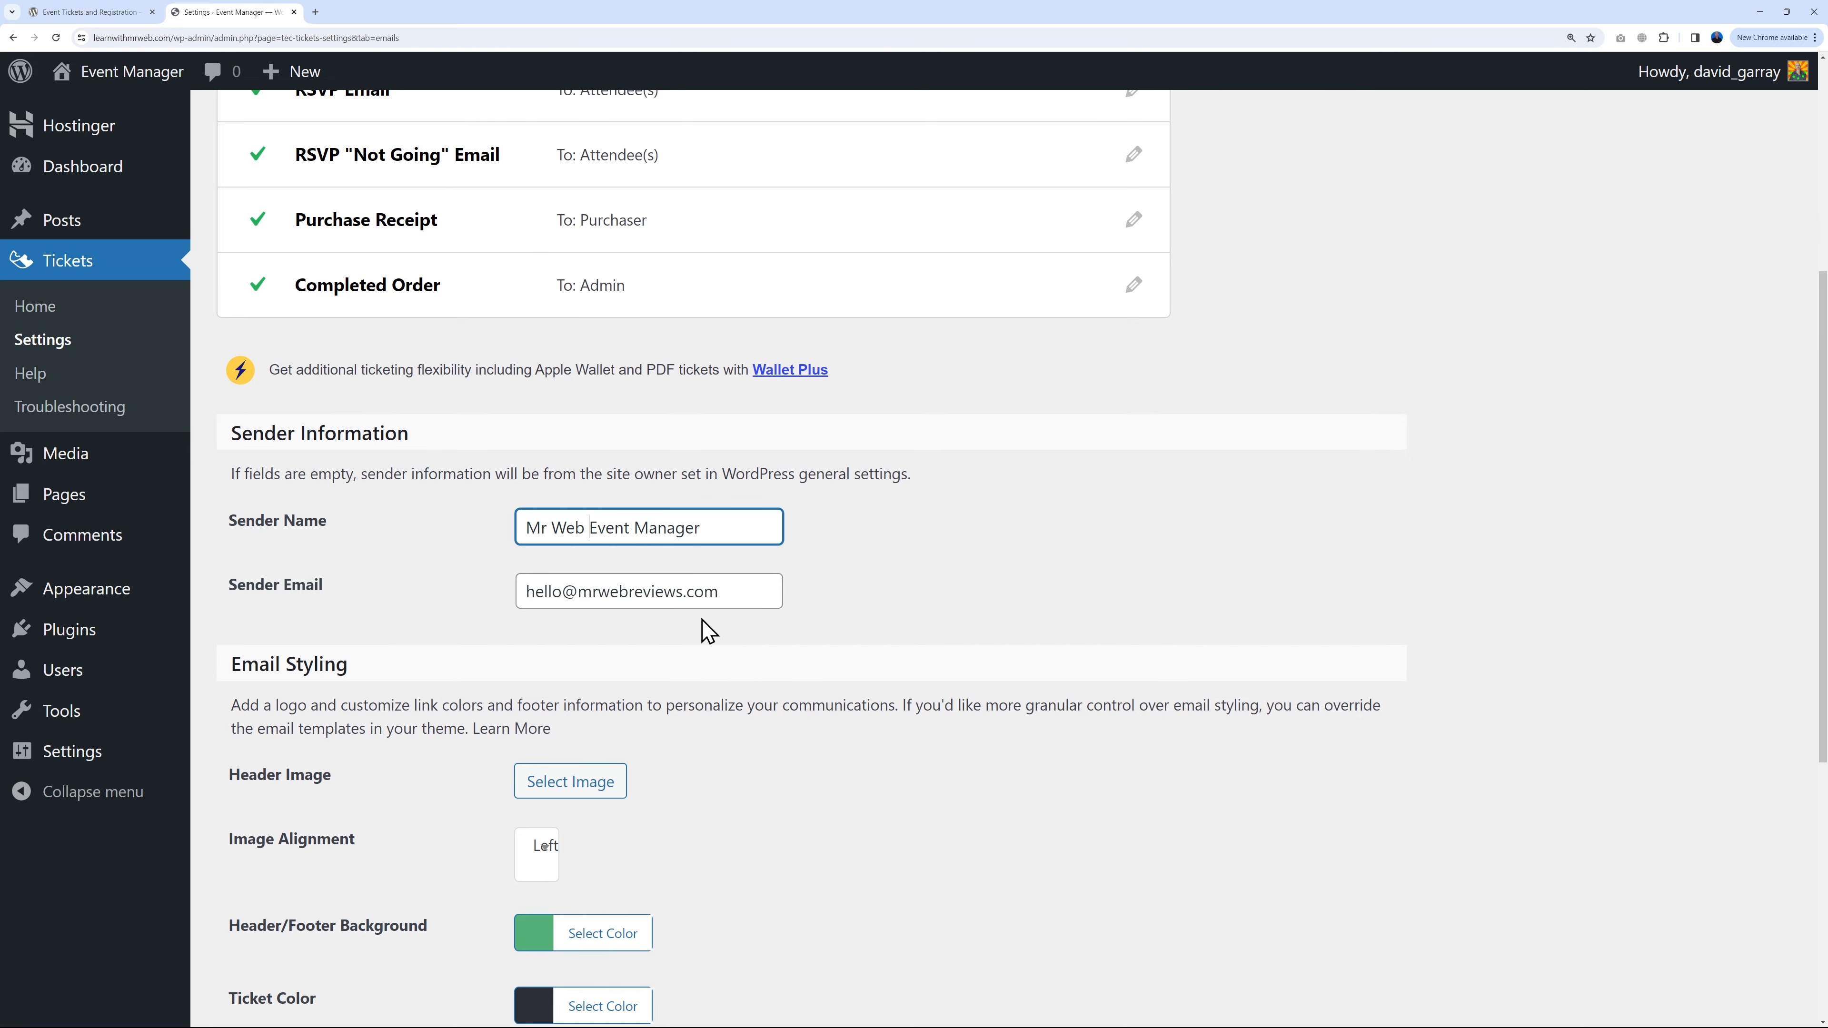
{"action": "left_click", "coordinate": [872, 605]}
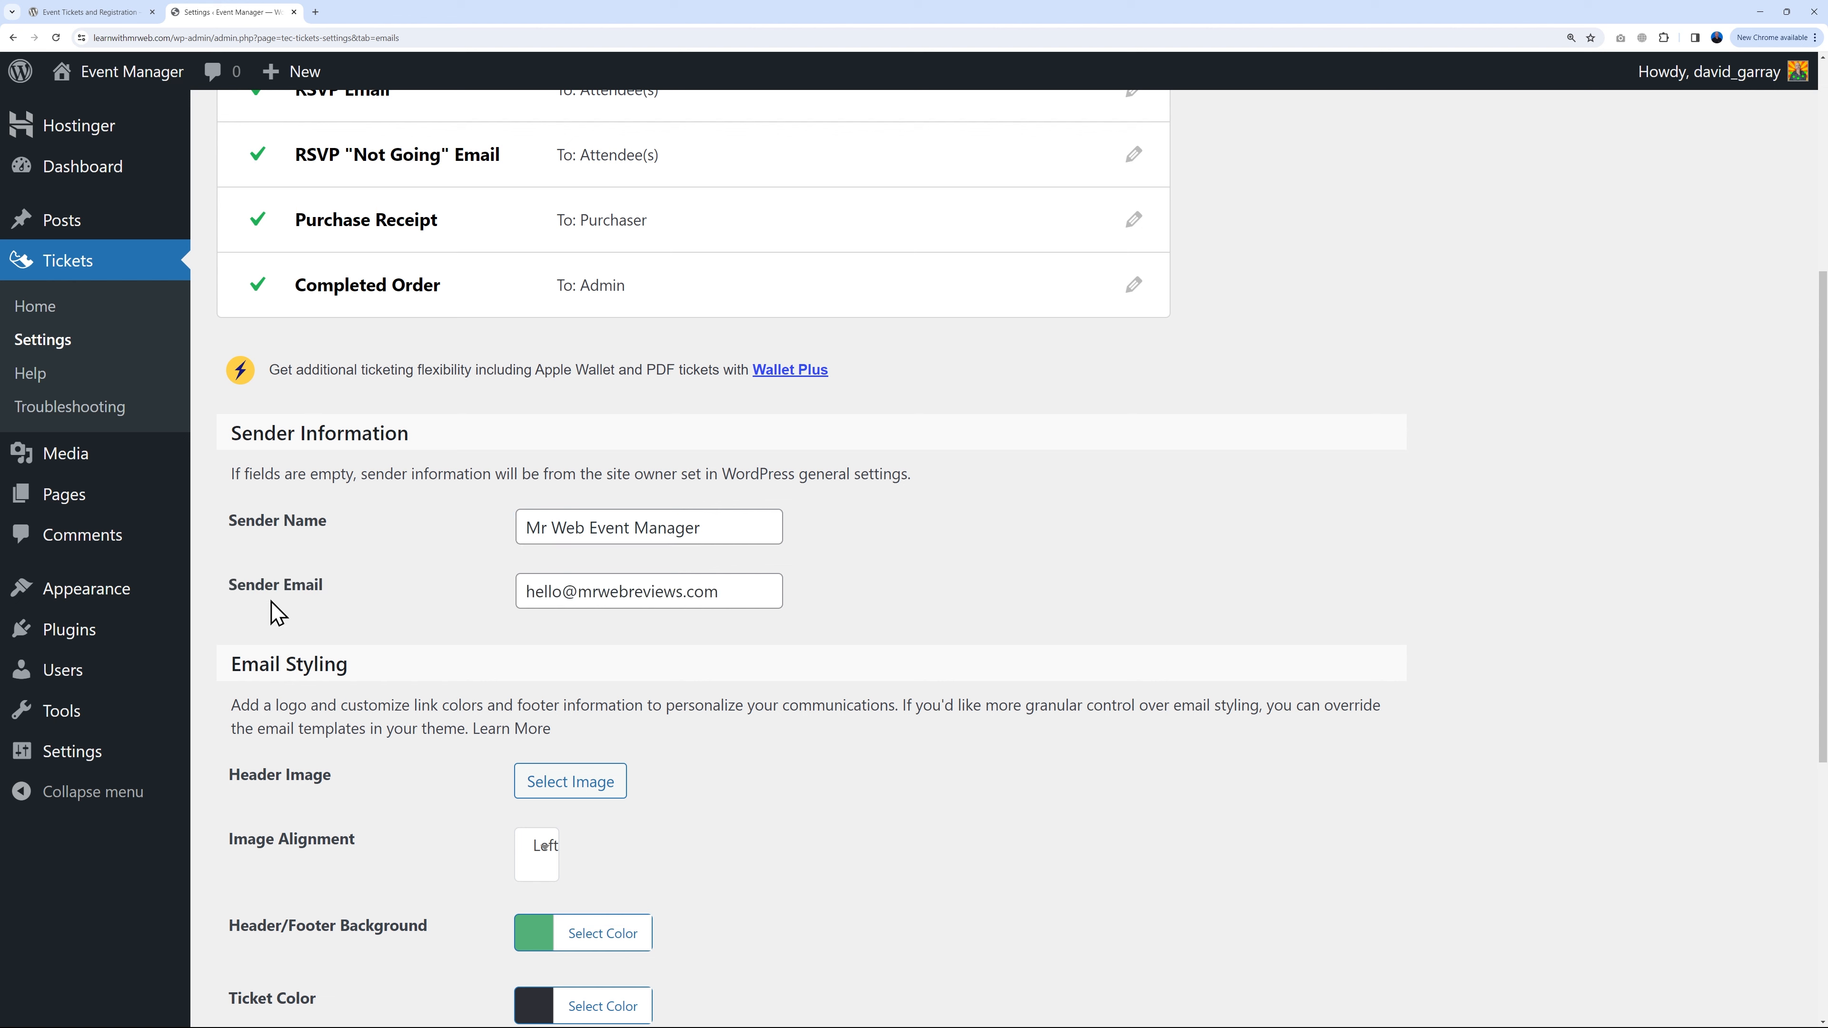
Step: Replace the Sender Email with an info@ address on the site's own domain
{"action": "left_click_drag", "start_coordinate": [575, 594], "coordinate": [717, 598]}
{"action": "left_click", "coordinate": [905, 611]}
{"action": "left_click", "coordinate": [192, 40]}
{"action": "left_click", "coordinate": [192, 40]}
{"action": "left_click_drag", "start_coordinate": [120, 38], "coordinate": [183, 40]}
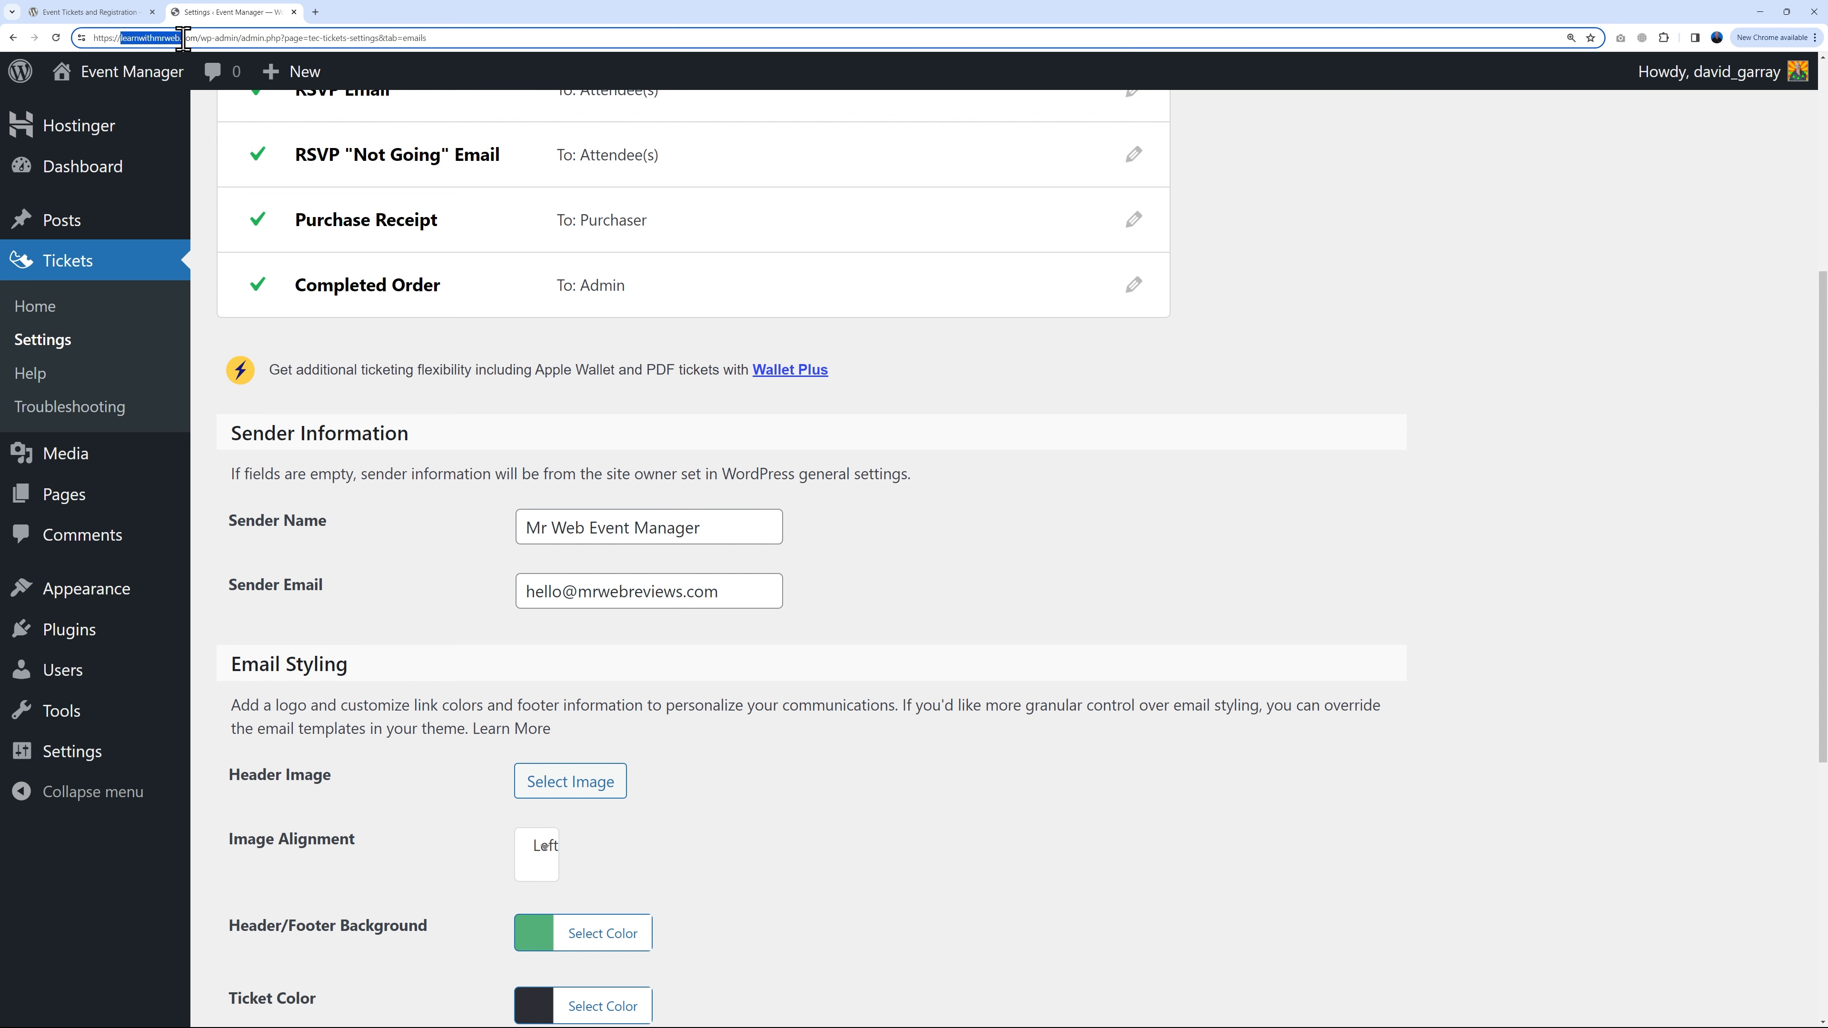
{"action": "triple_click", "coordinate": [677, 597]}
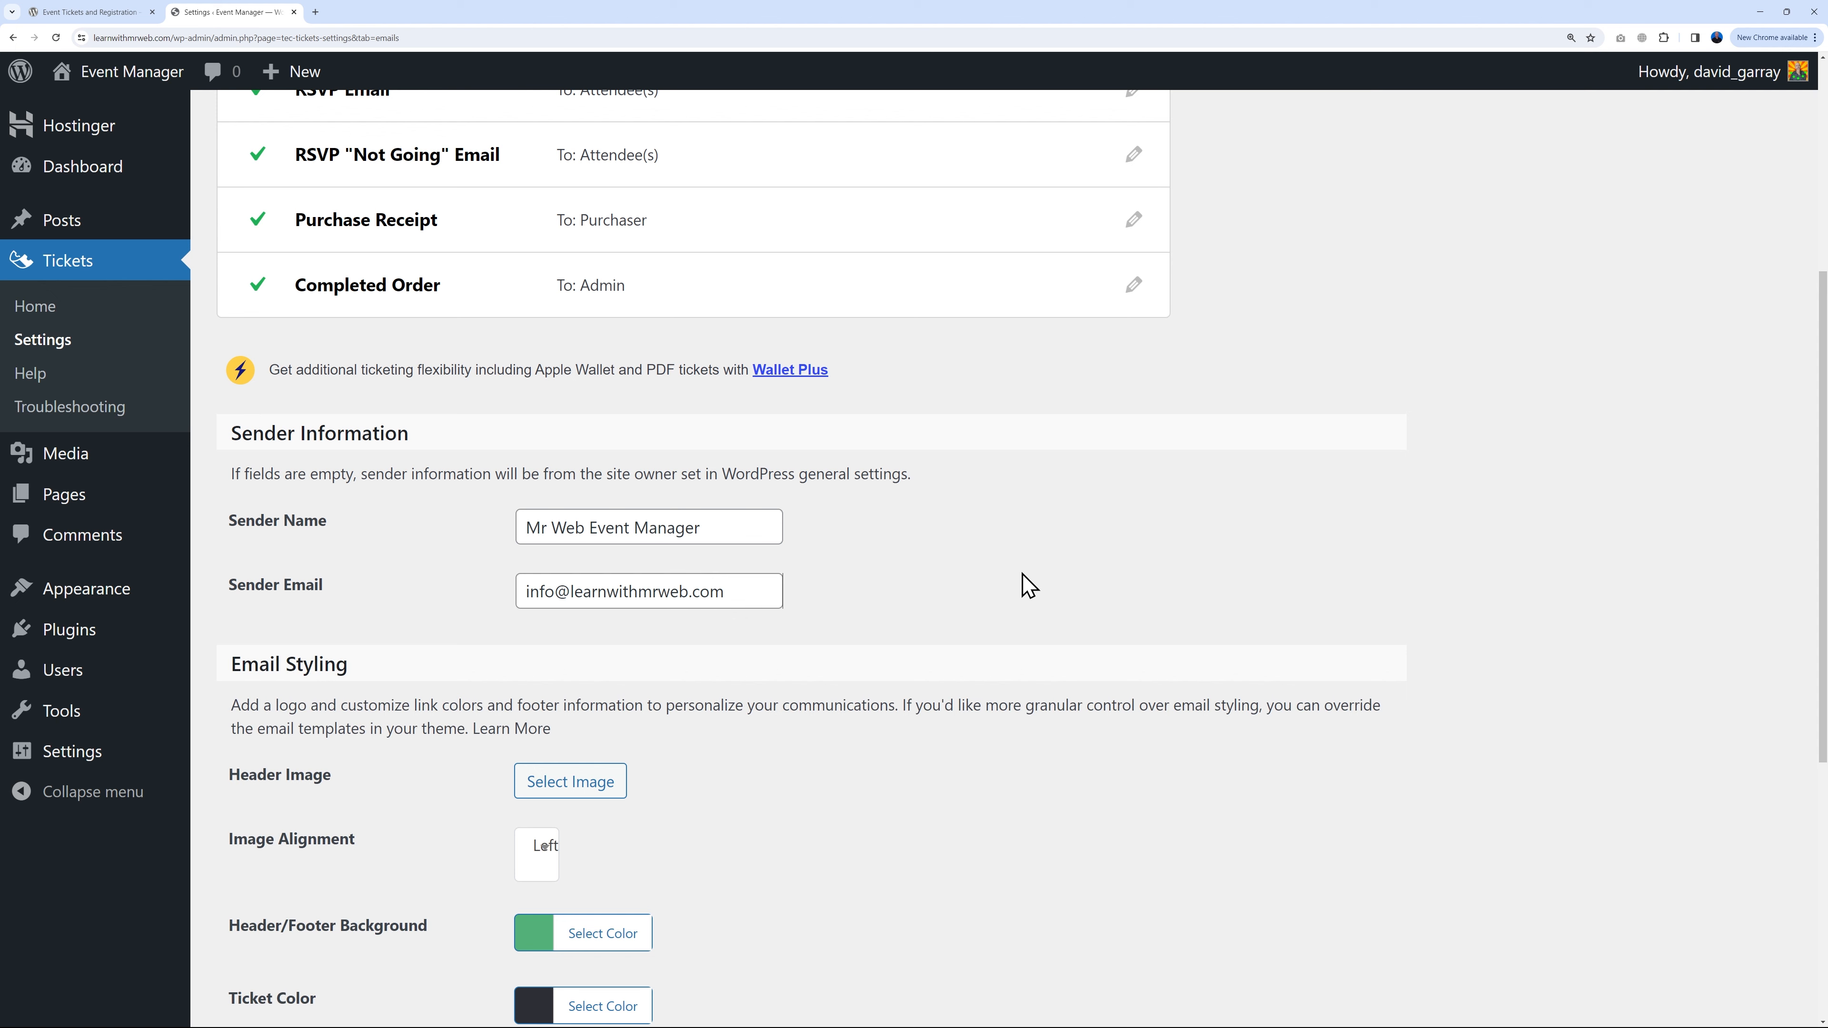
Step: Save the sender name and email settings and go to the Posts list
{"action": "scroll", "coordinate": [1077, 587], "scroll_direction": "down", "scroll_amount": 5}
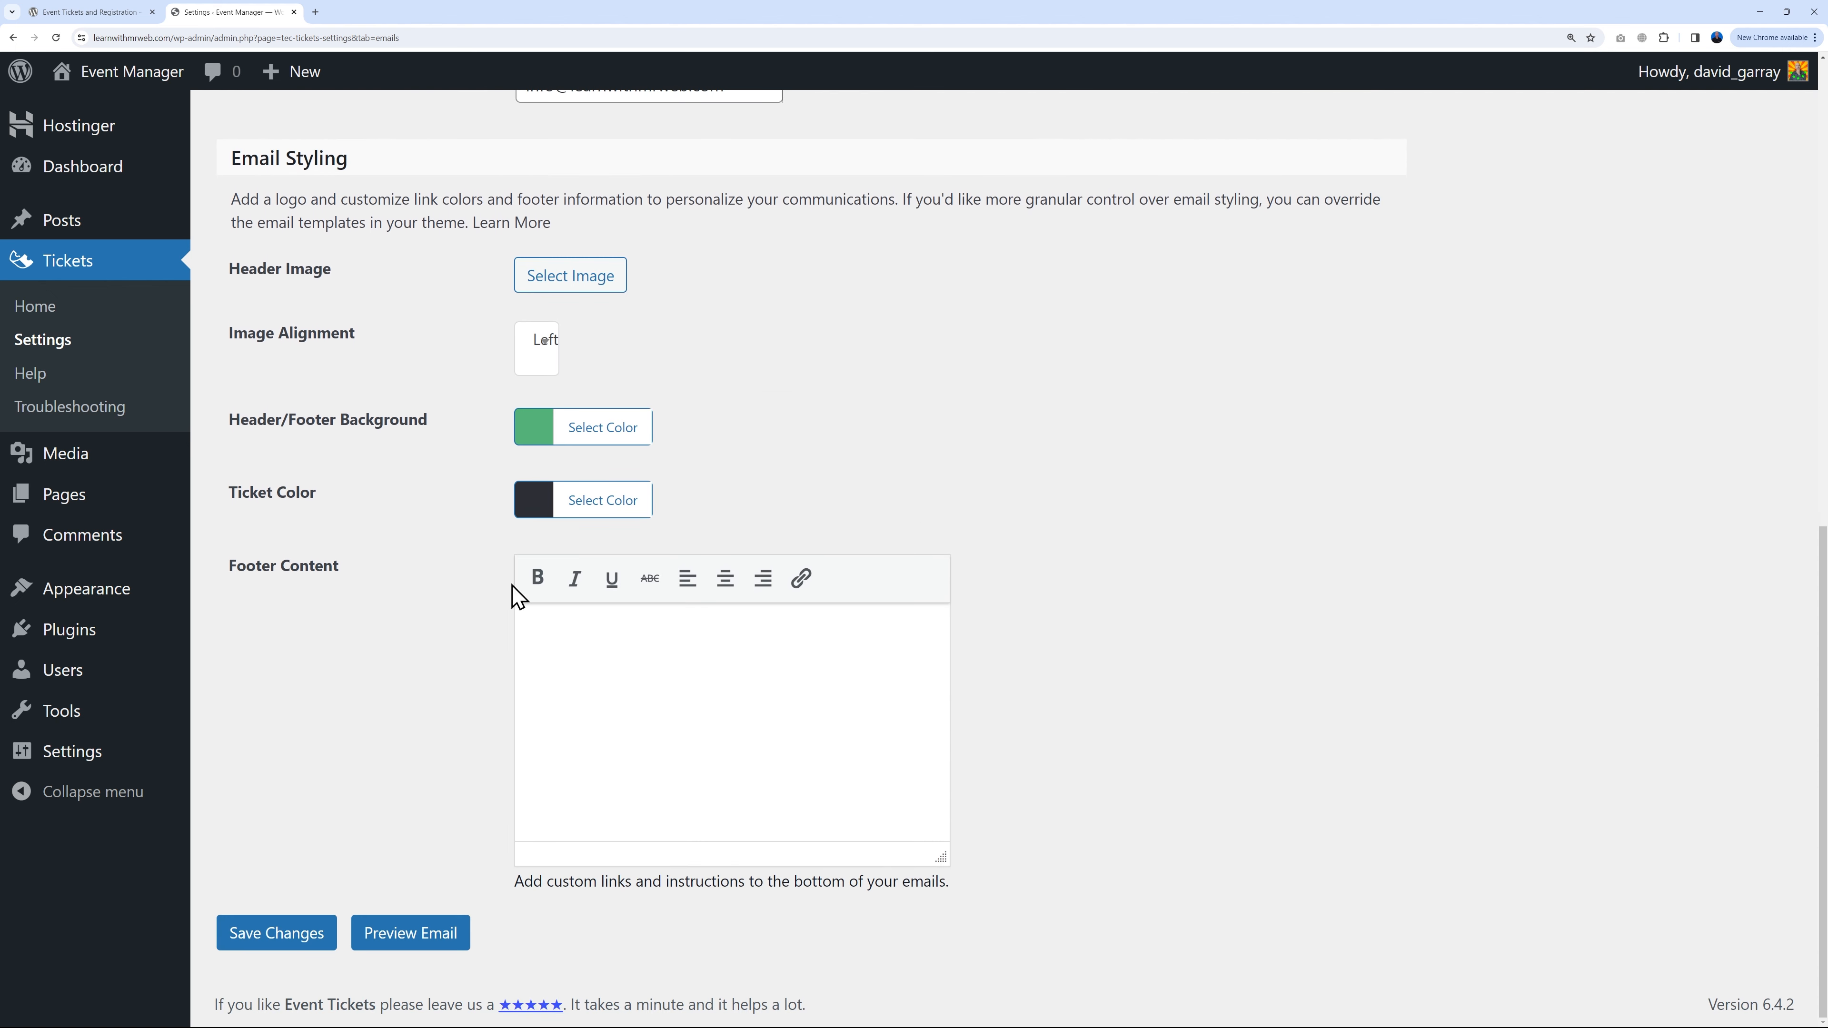
{"action": "left_click", "coordinate": [288, 940]}
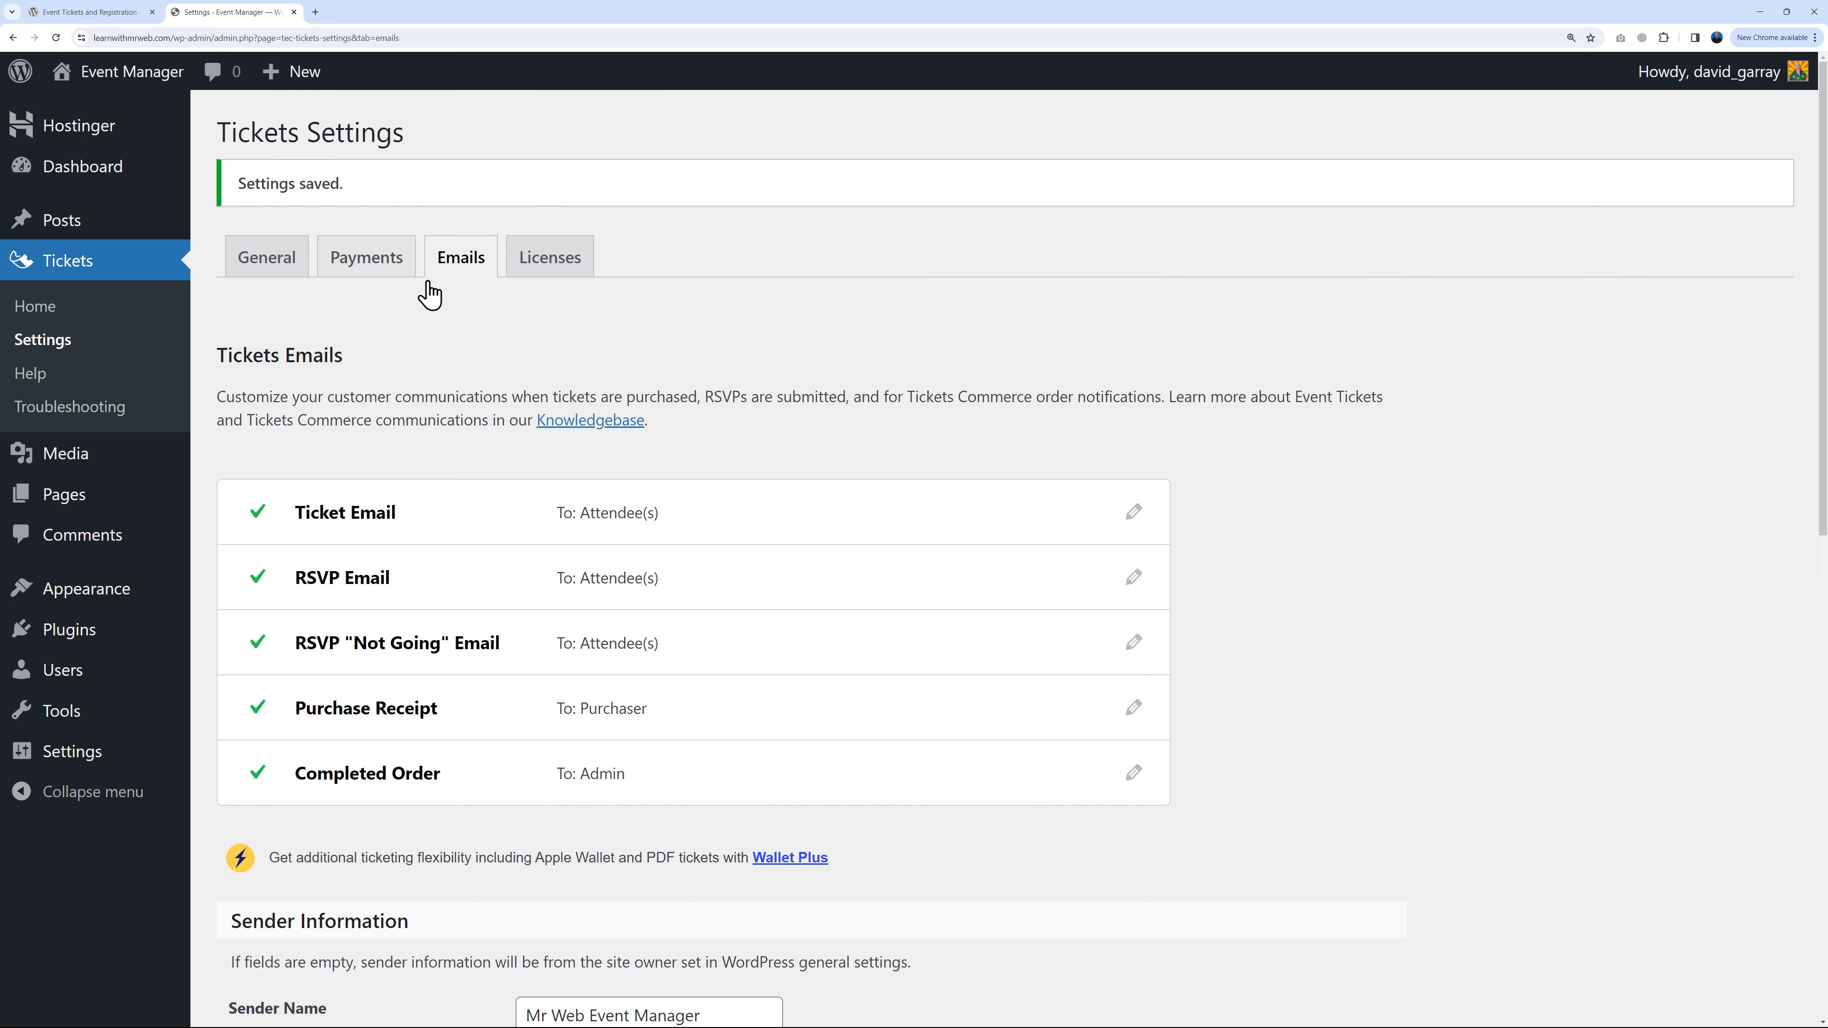
{"action": "left_click", "coordinate": [75, 229]}
Step: Trash the Hello world! post and start a new blank post, ready to enter its title
{"action": "mouse_move", "coordinate": [306, 359]}
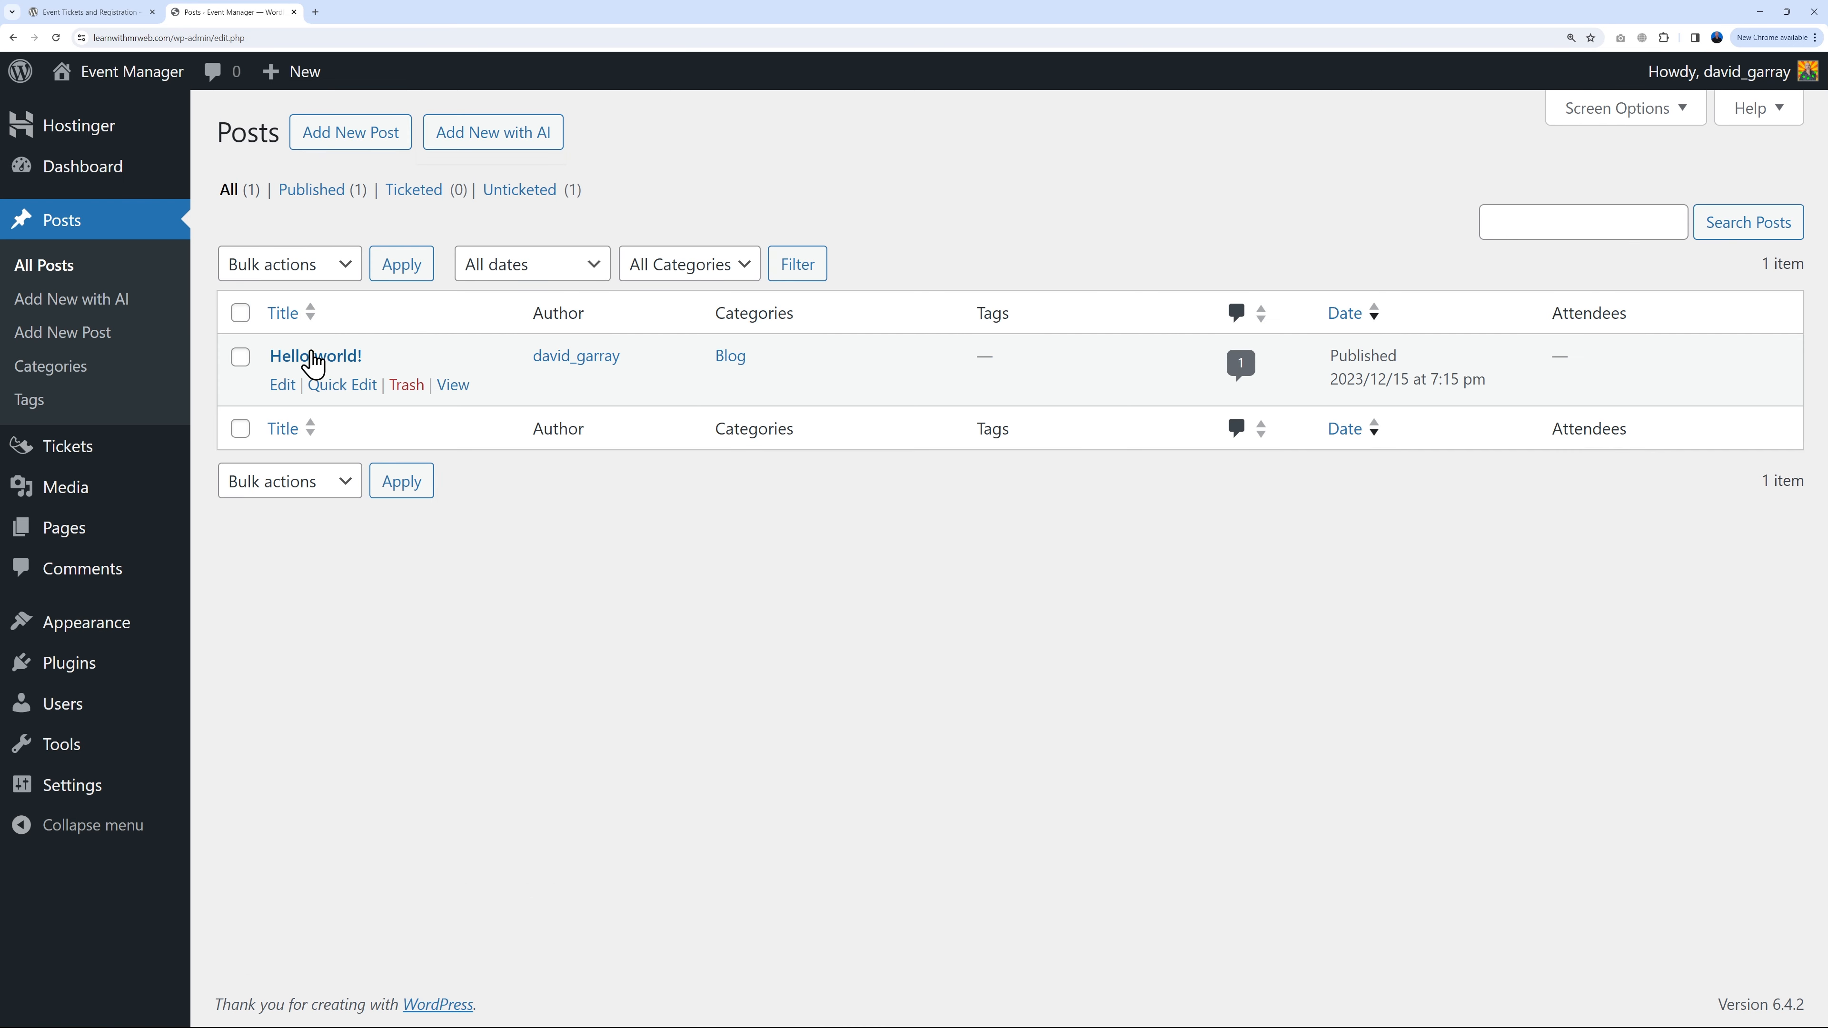
{"action": "left_click", "coordinate": [406, 385]}
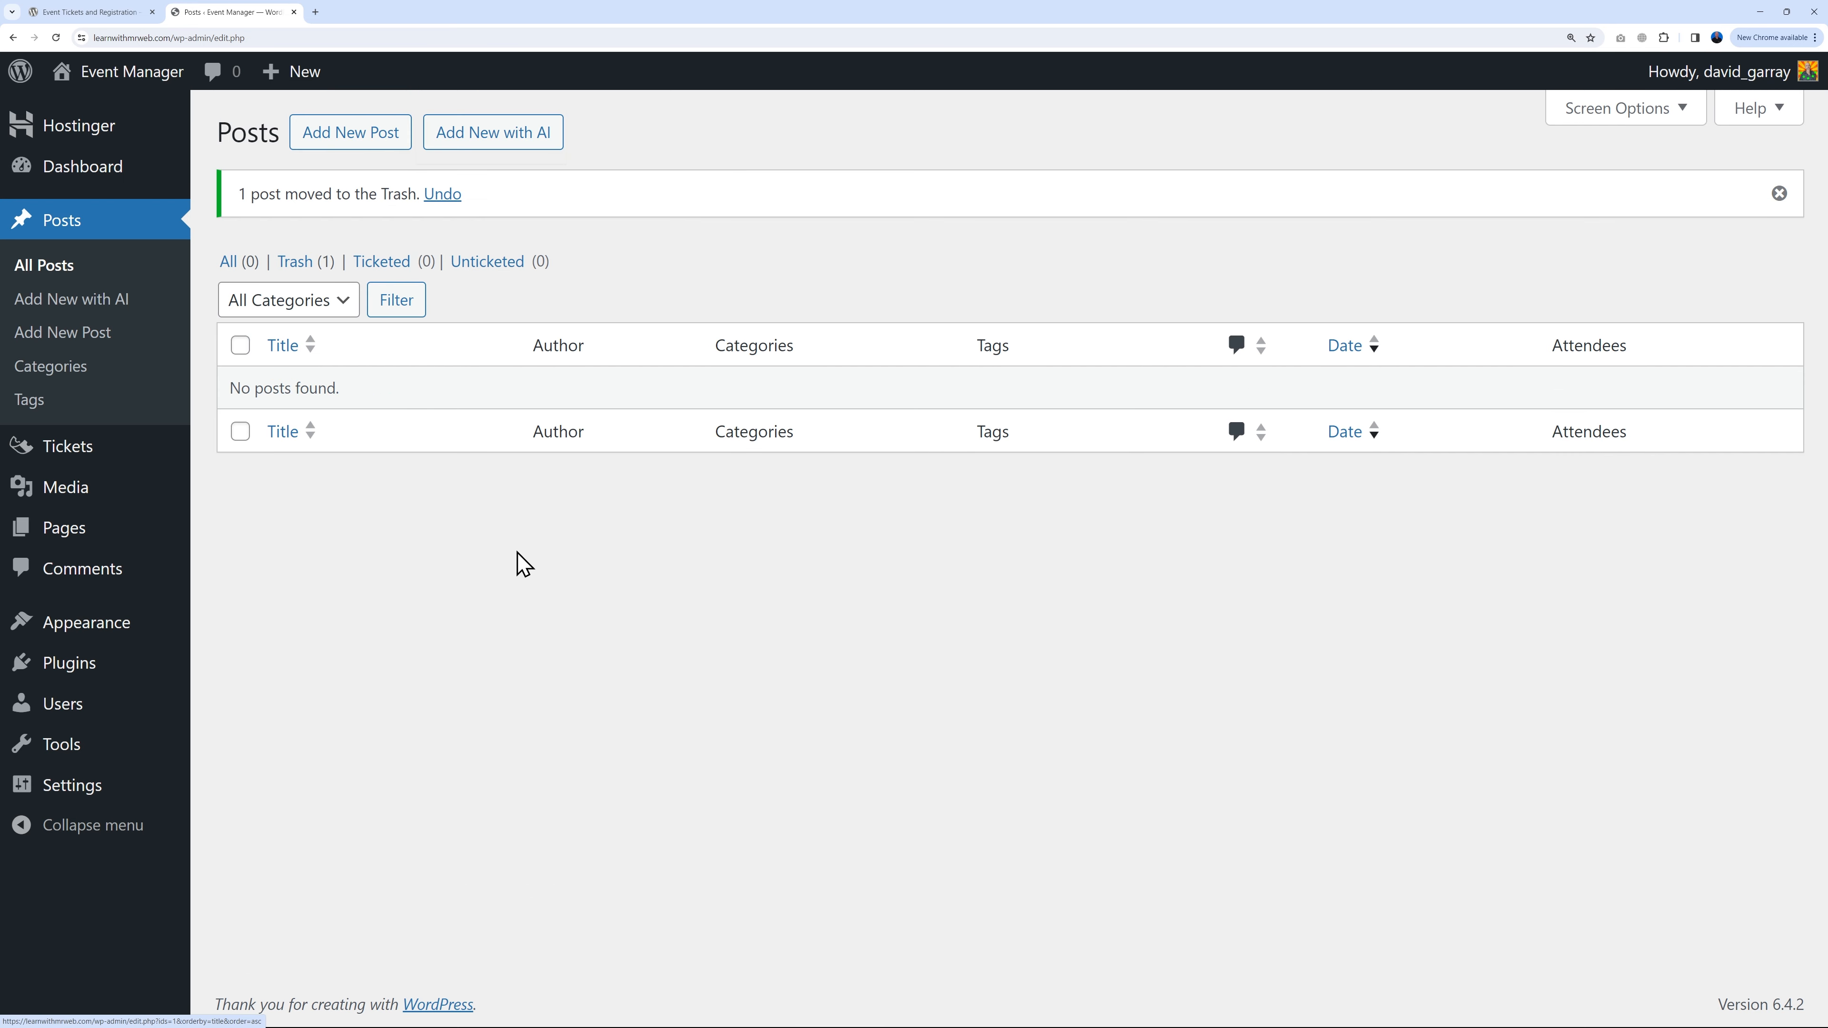
{"action": "left_click", "coordinate": [354, 138]}
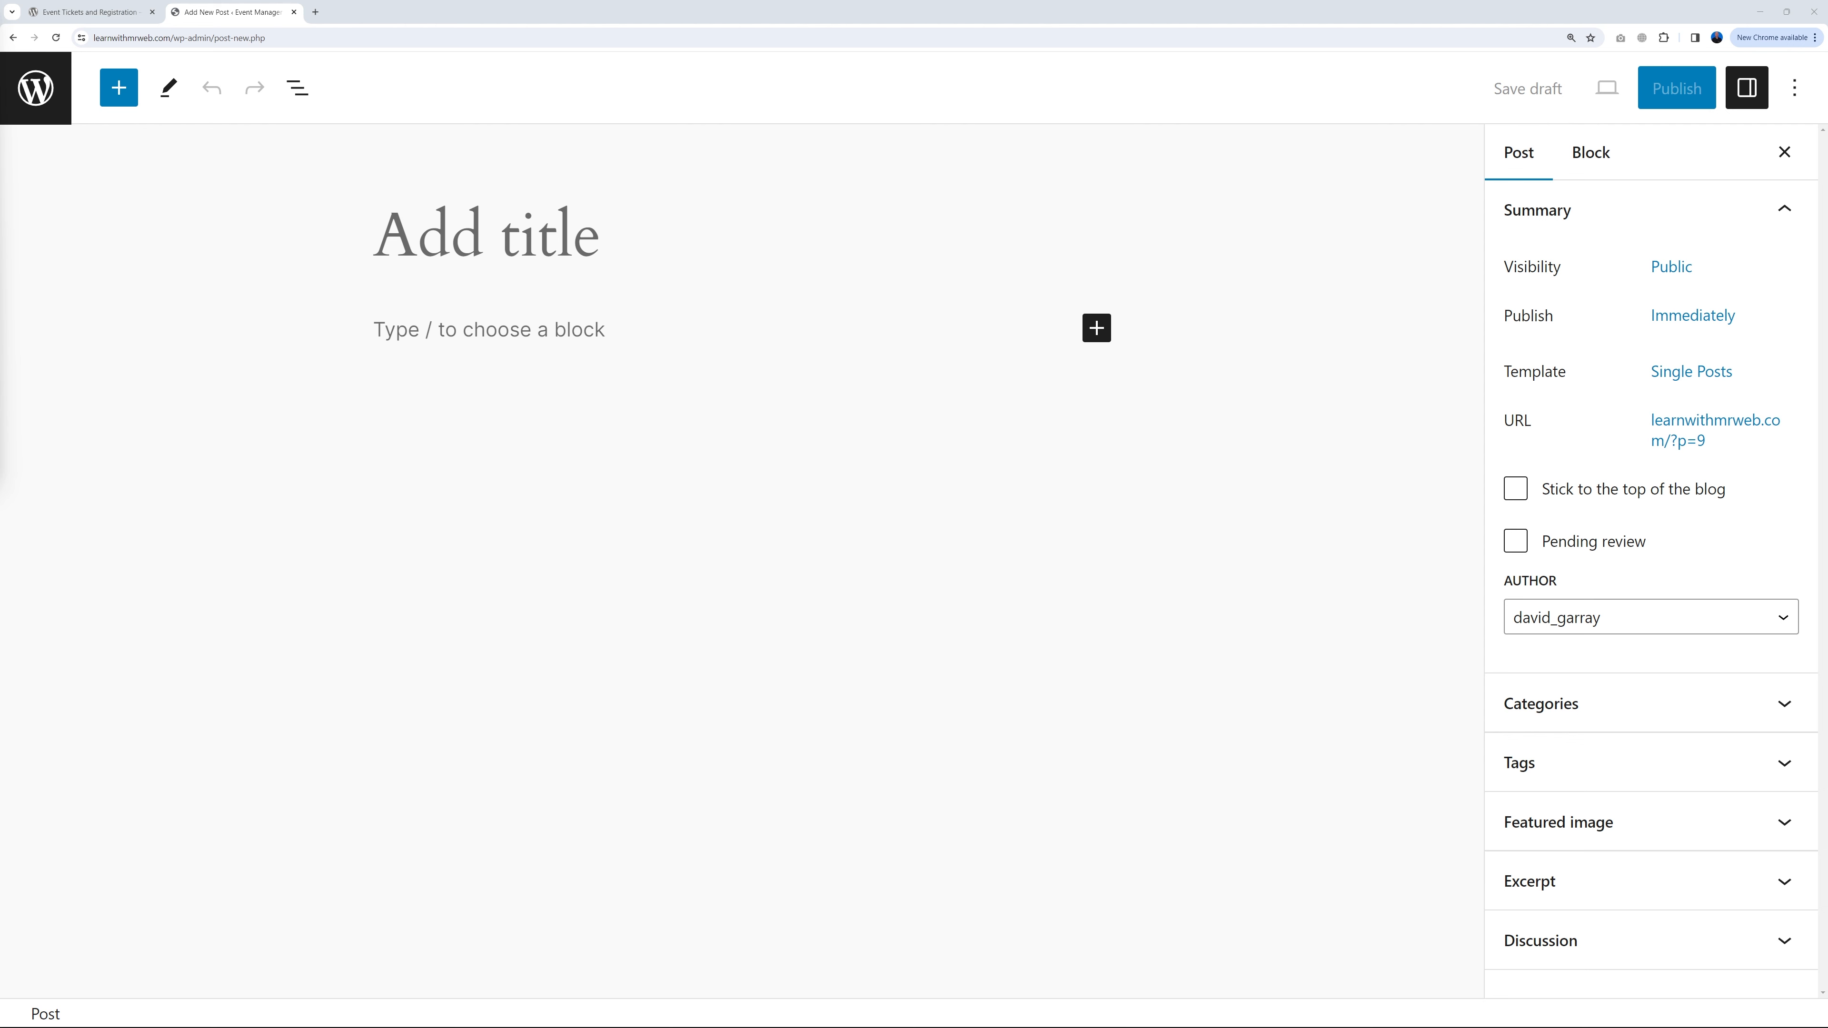
{"action": "left_click", "coordinate": [381, 250]}
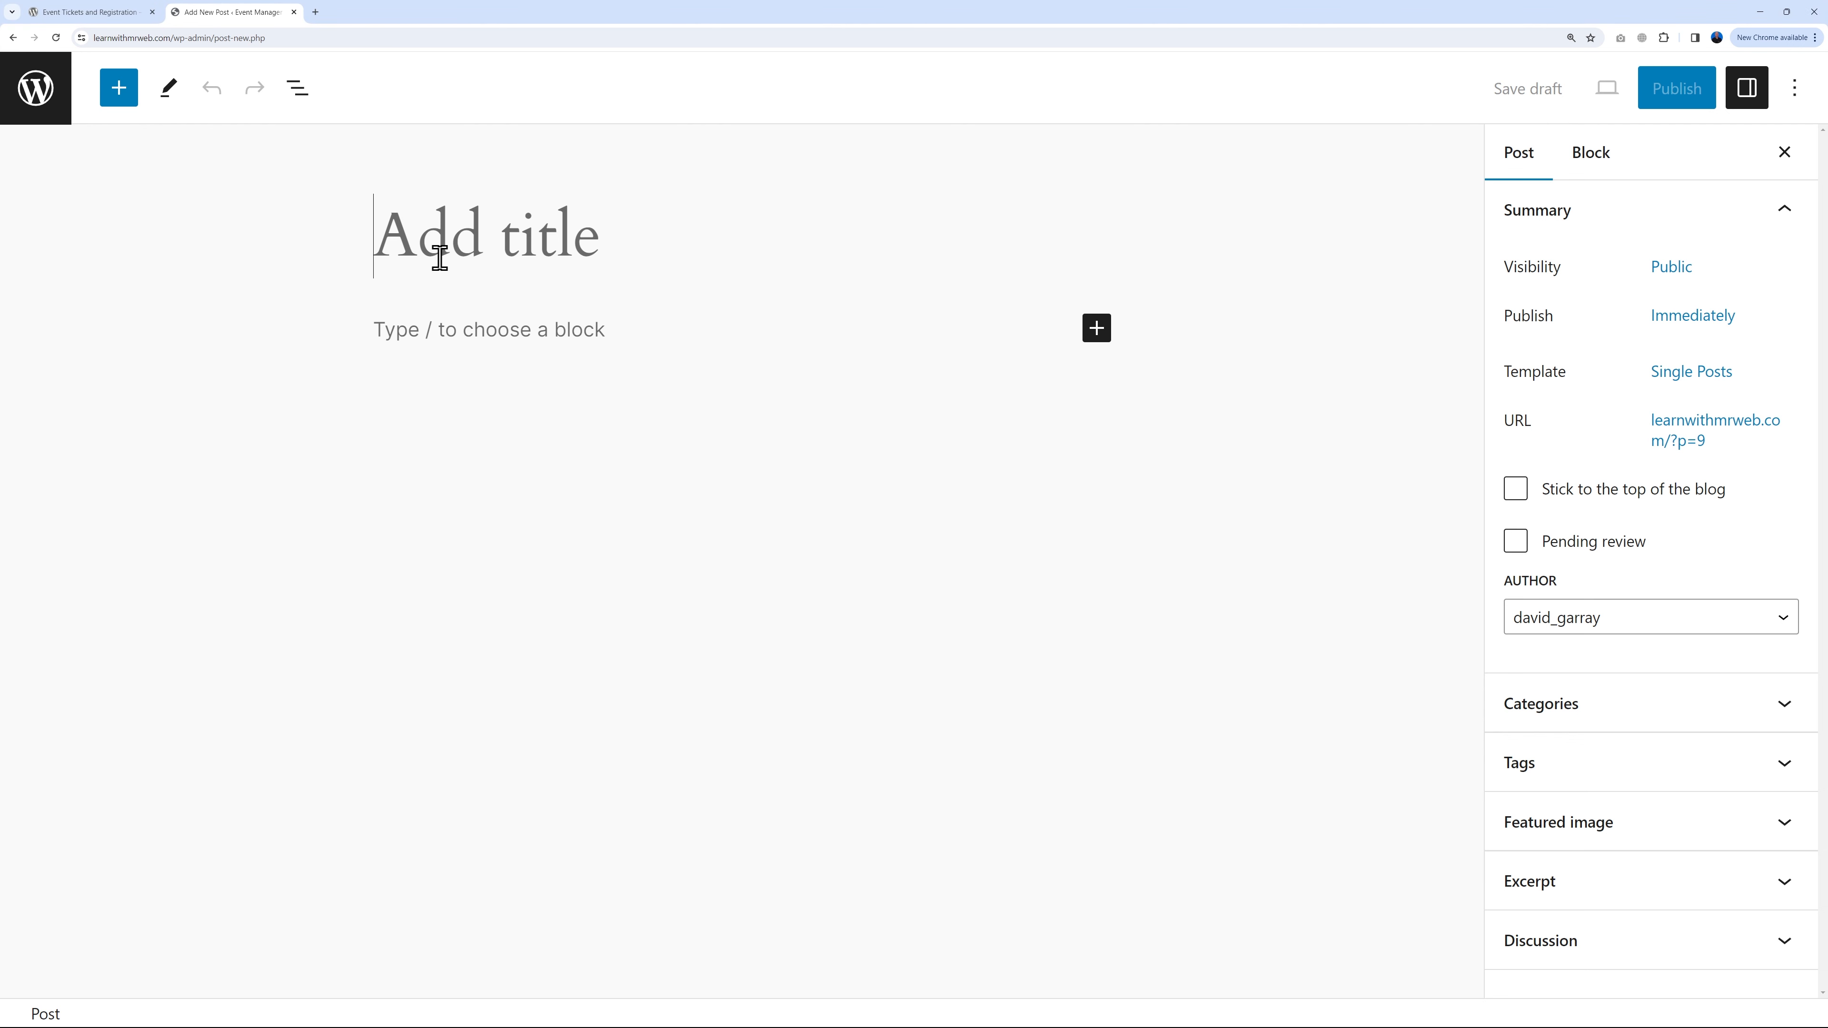
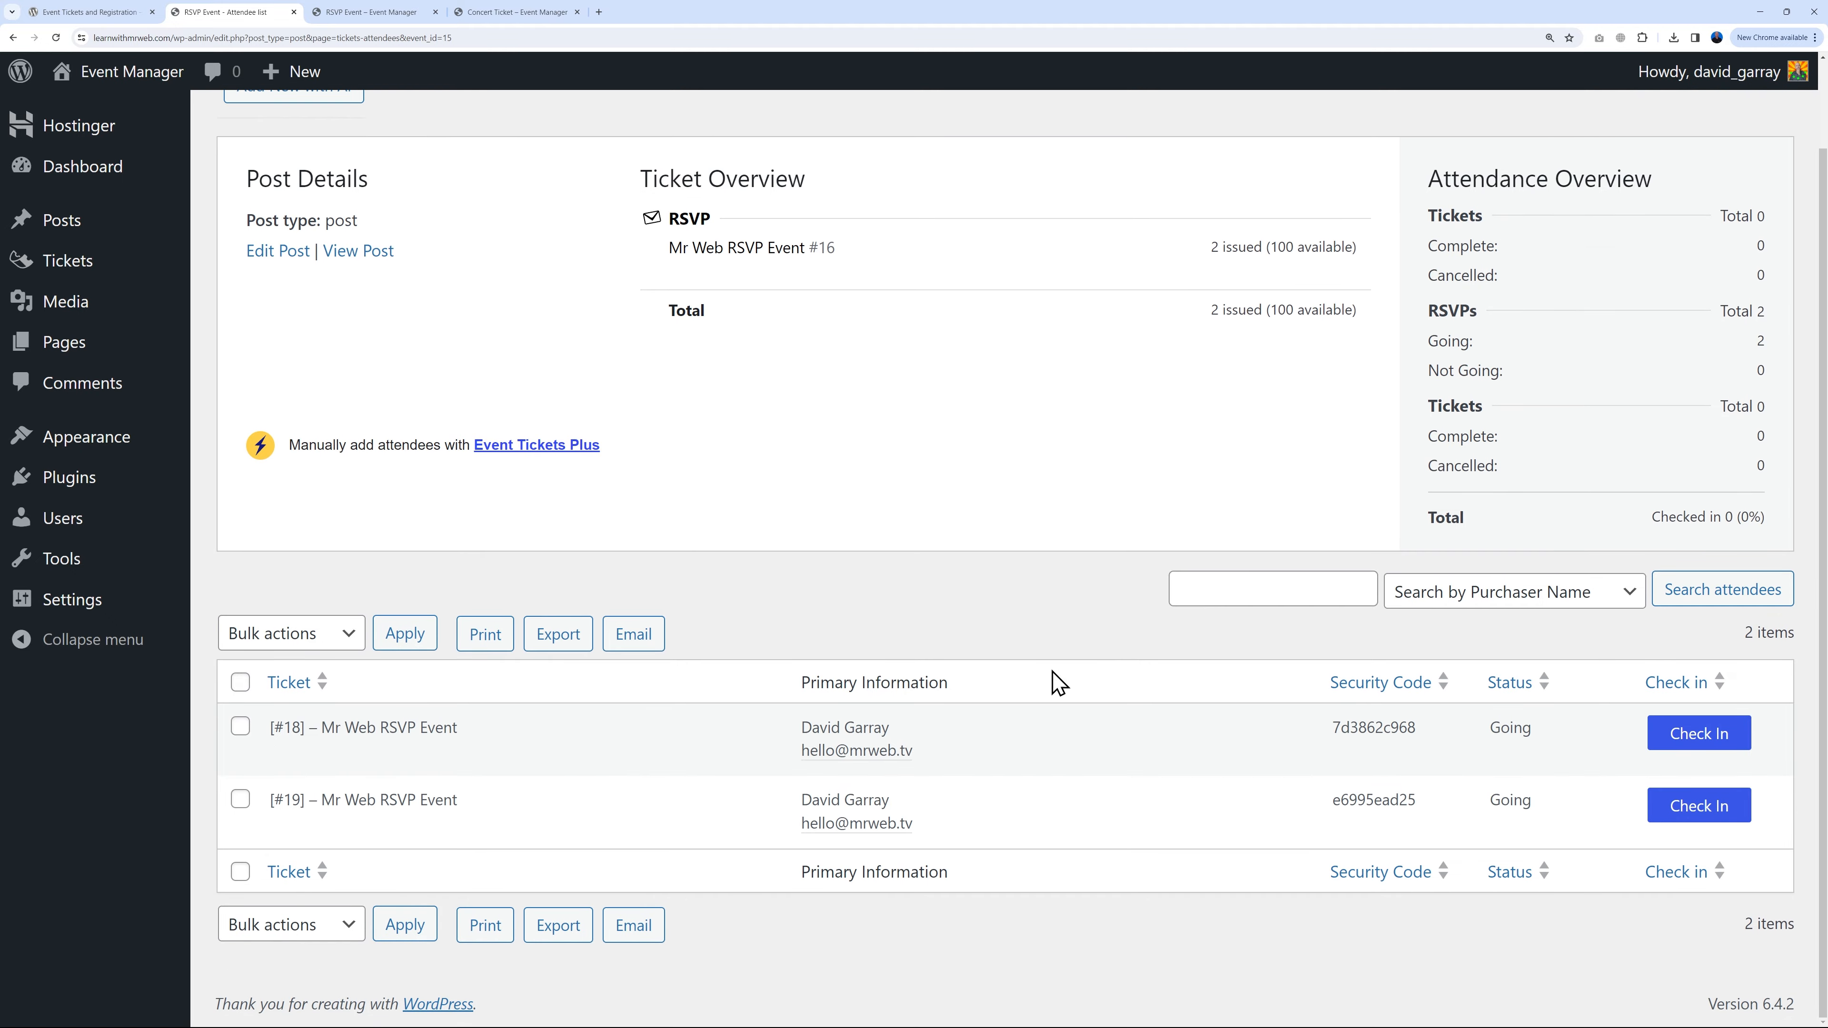
Step: Submit a Can't Go RSVP on the RSVP Event page with the guest's name and email
{"action": "mouse_move", "coordinate": [471, 749]}
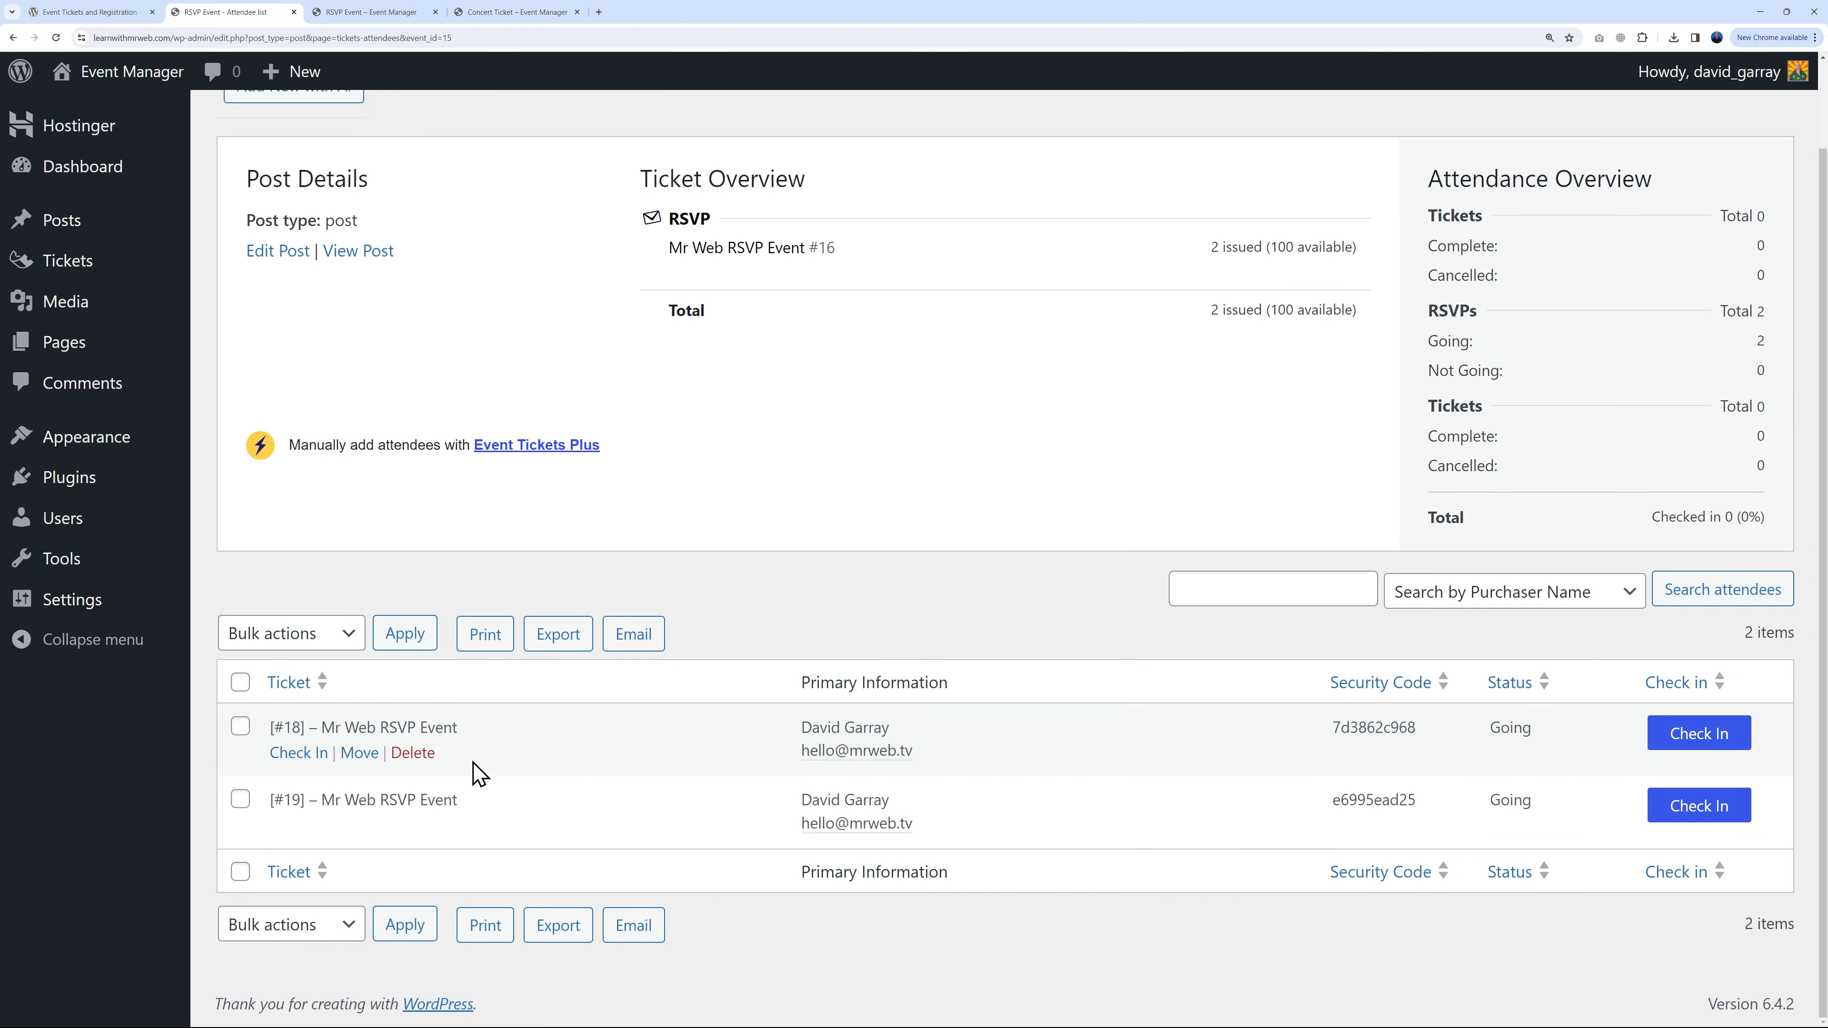
{"action": "scroll", "coordinate": [799, 792], "scroll_direction": "up", "scroll_amount": 2}
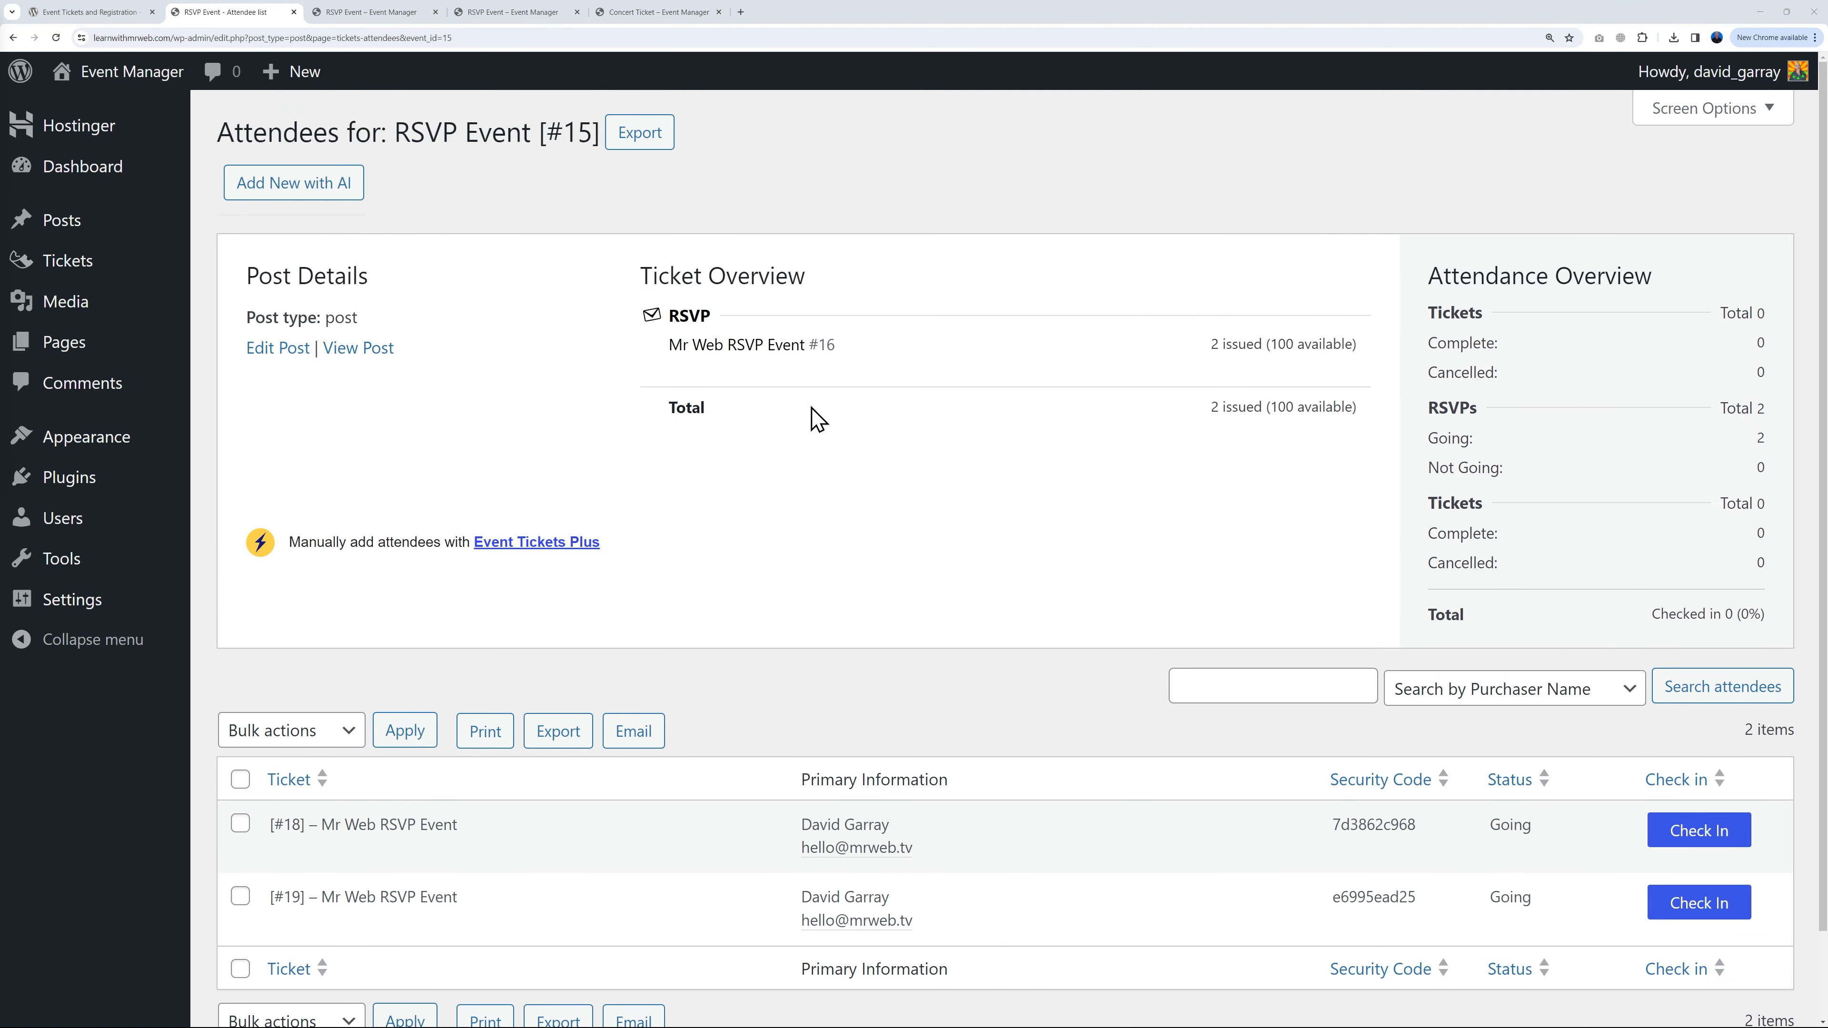
{"action": "left_click", "coordinate": [384, 13]}
{"action": "scroll", "coordinate": [1288, 576], "scroll_direction": "down", "scroll_amount": 2}
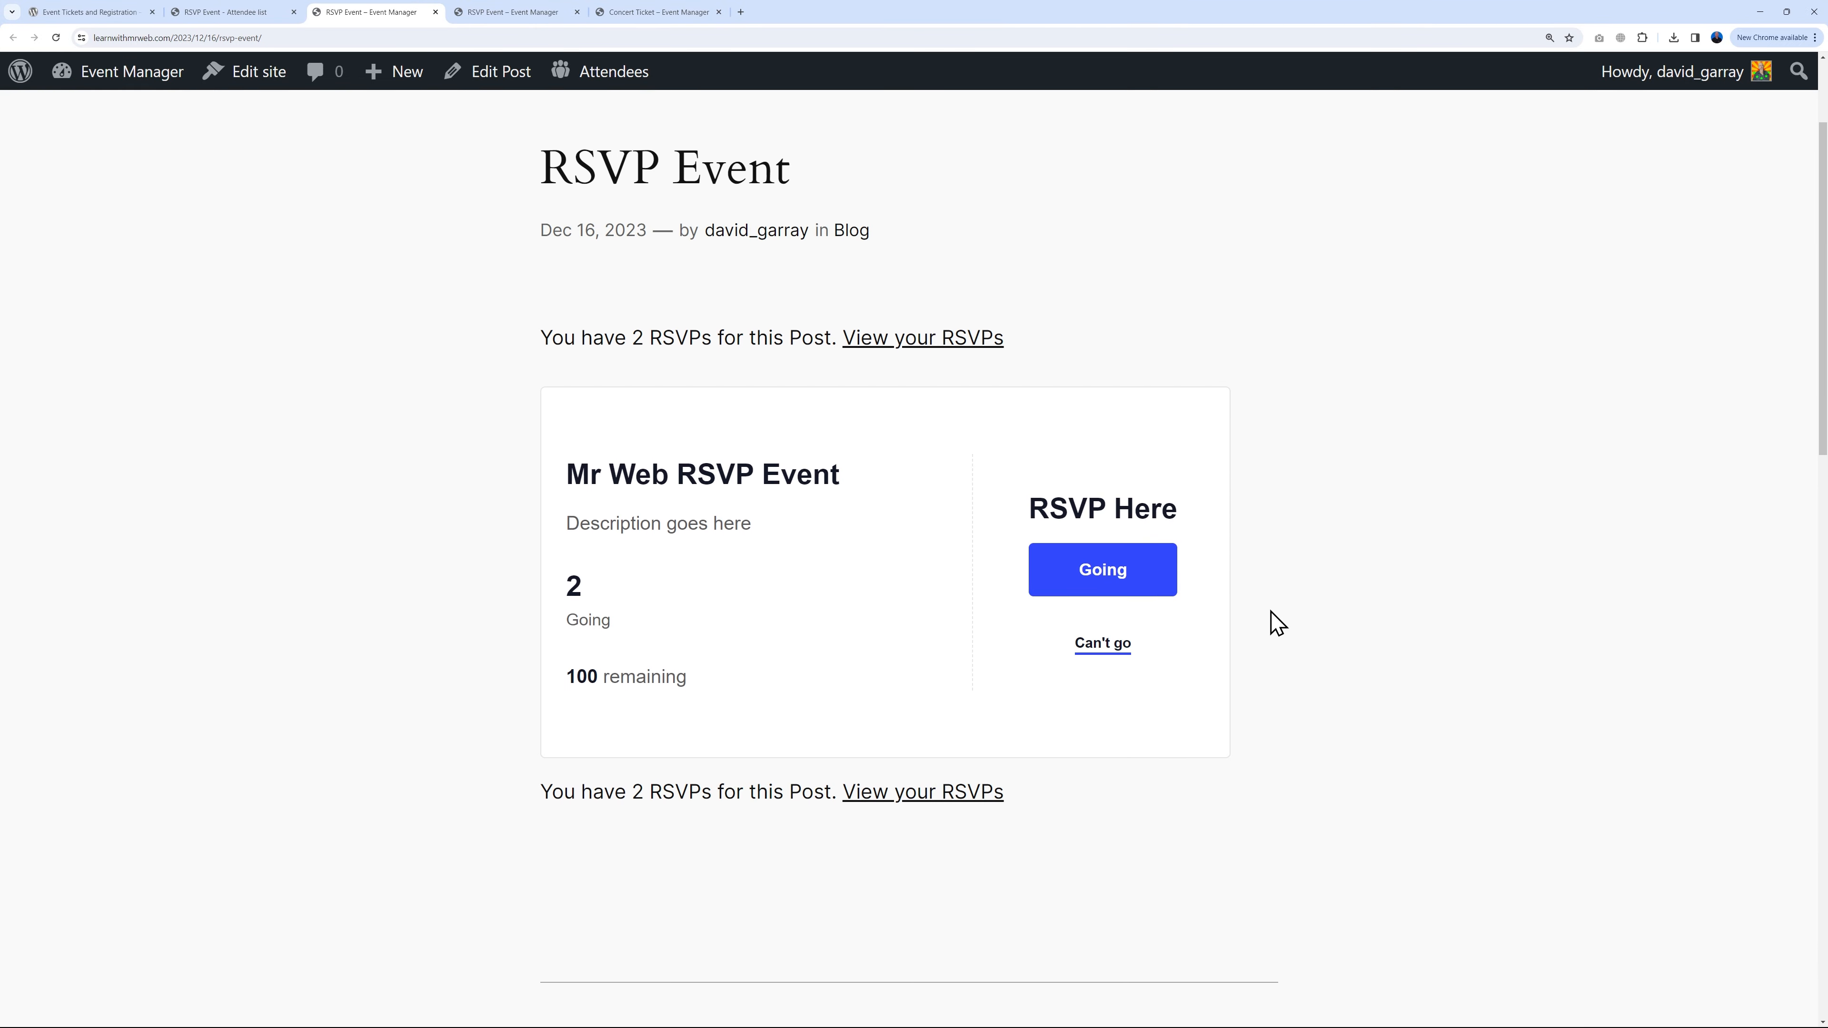
{"action": "left_click", "coordinate": [1109, 651]}
{"action": "scroll", "coordinate": [1020, 543], "scroll_direction": "down", "scroll_amount": 2}
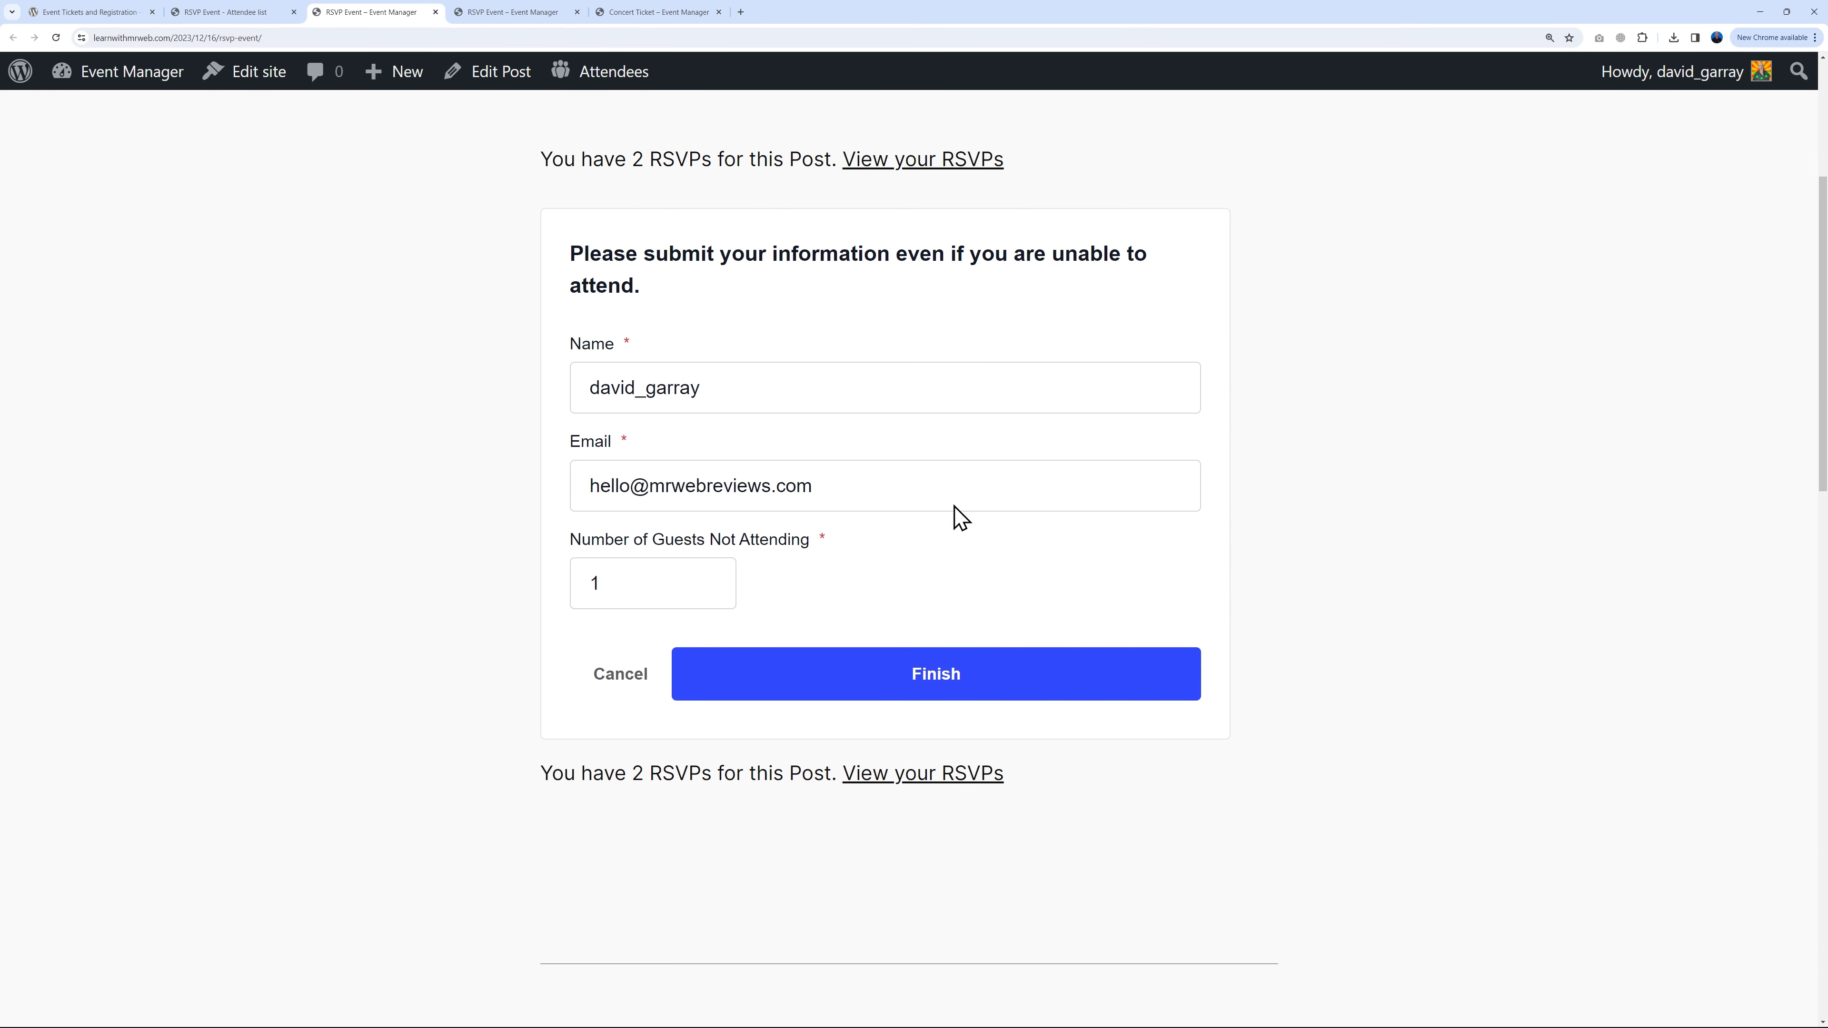
{"action": "double_click", "coordinate": [849, 387]}
{"action": "type", "text": "John Doe"}
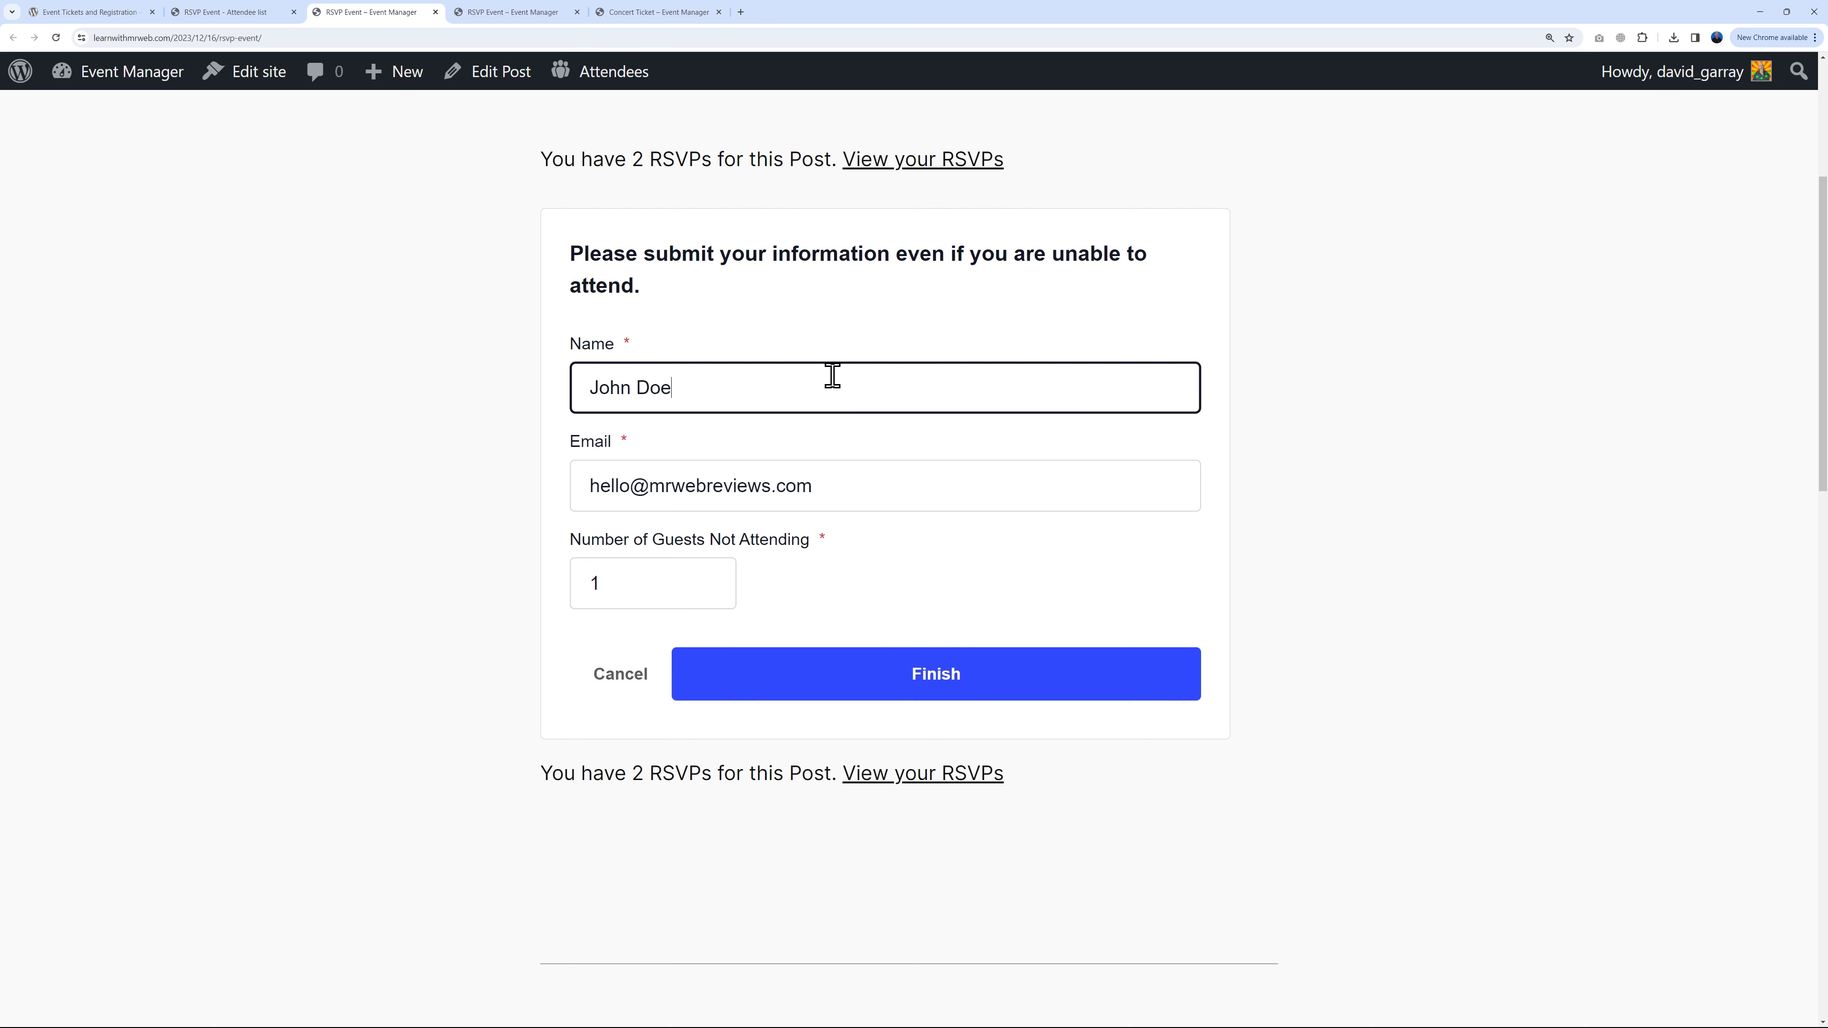
{"action": "key", "text": "Tab"}
{"action": "type", "text": "jo"}
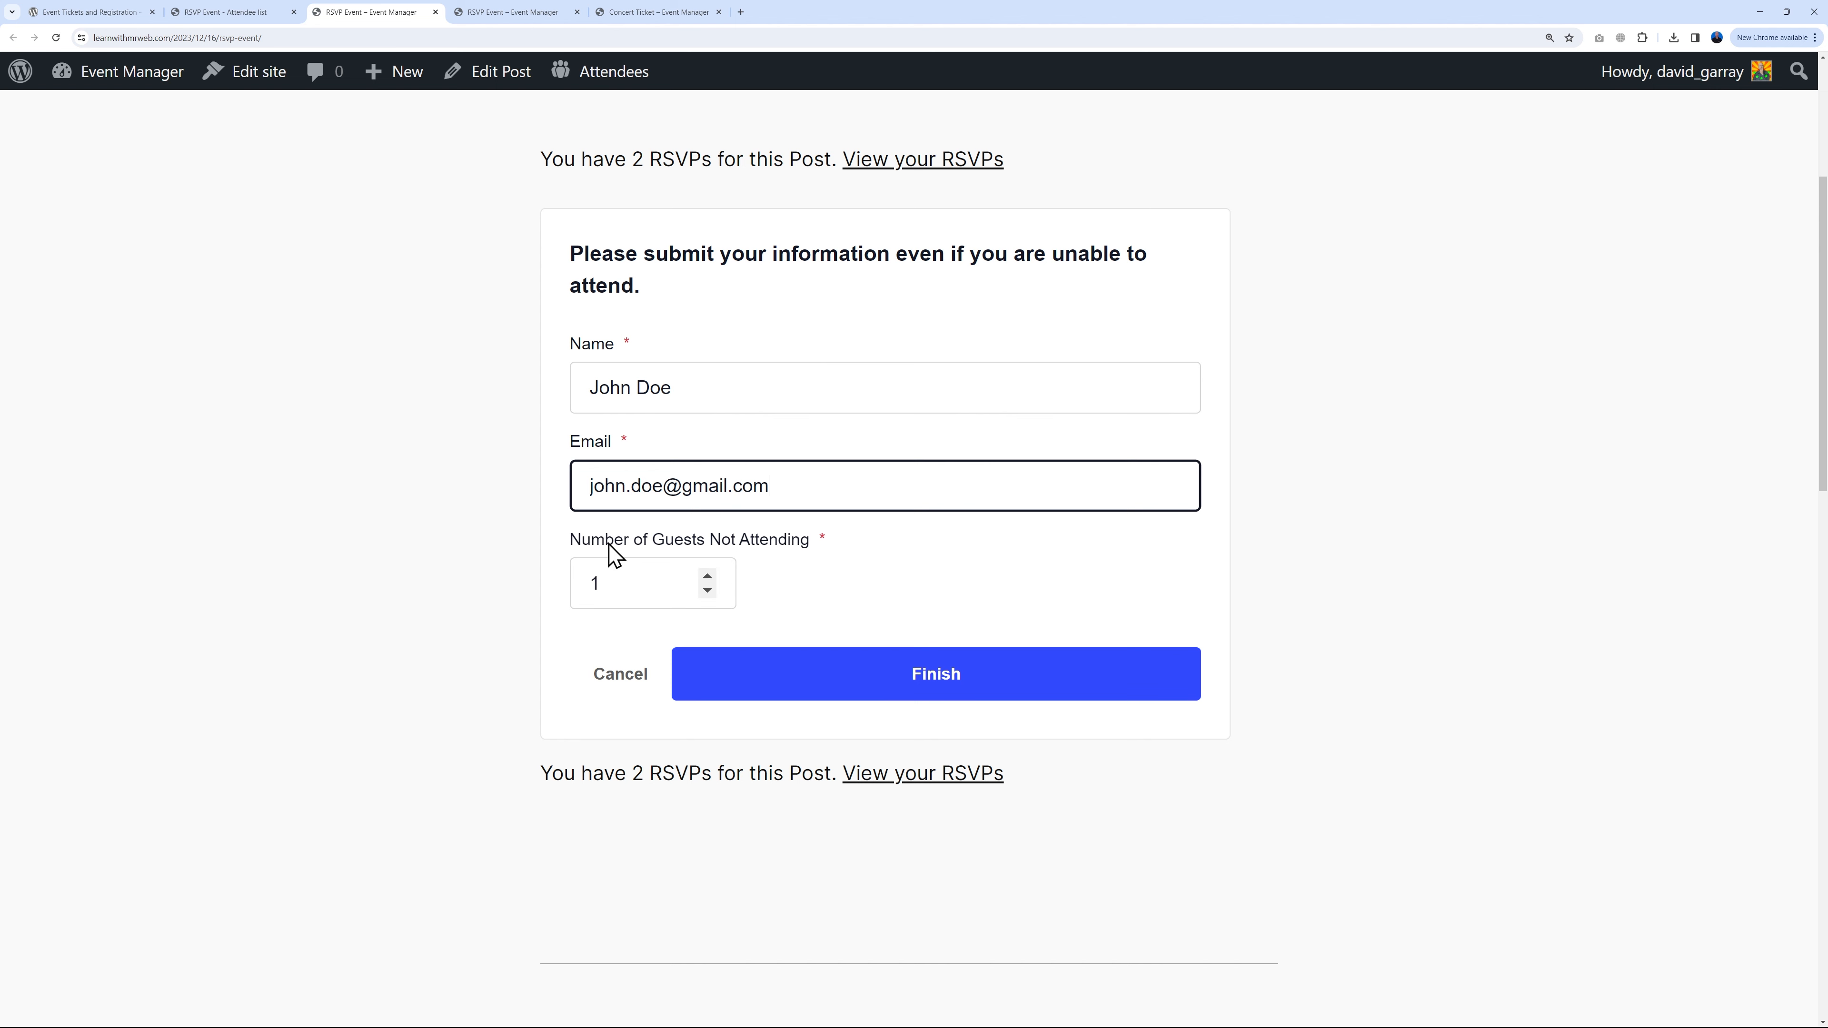
{"action": "left_click", "coordinate": [946, 686]}
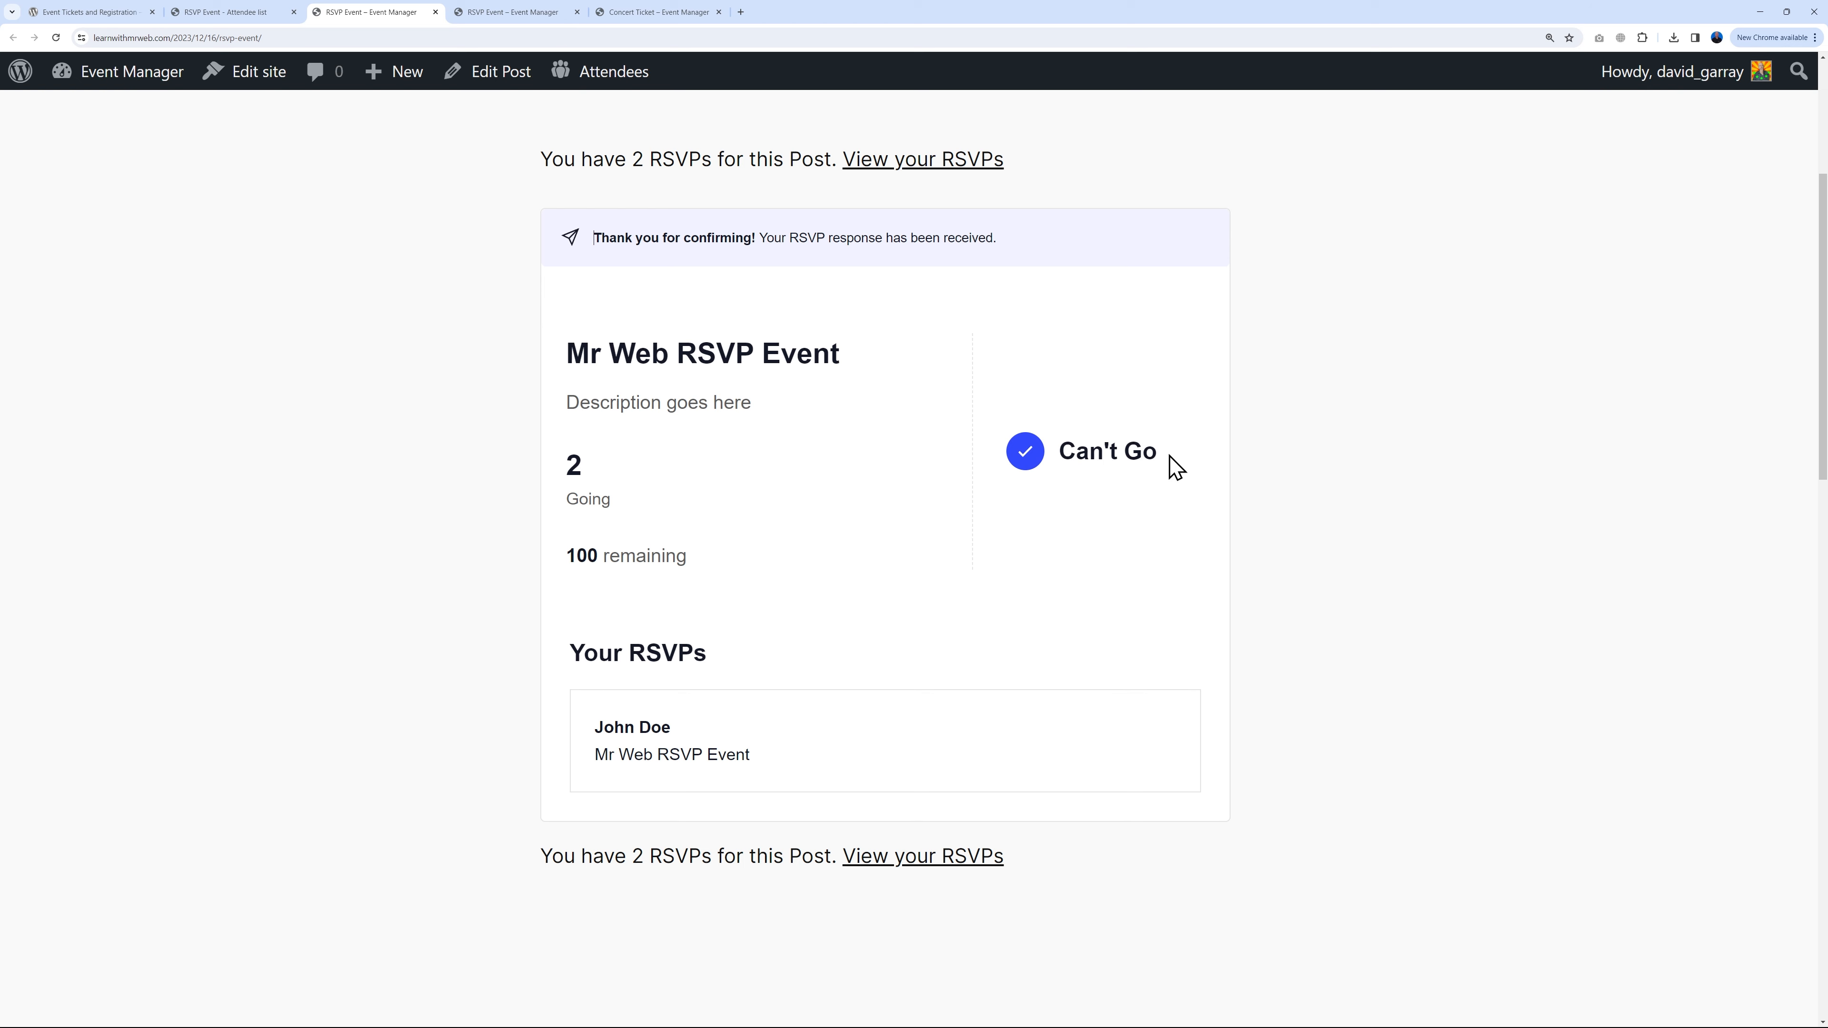
{"action": "left_click", "coordinate": [256, 13]}
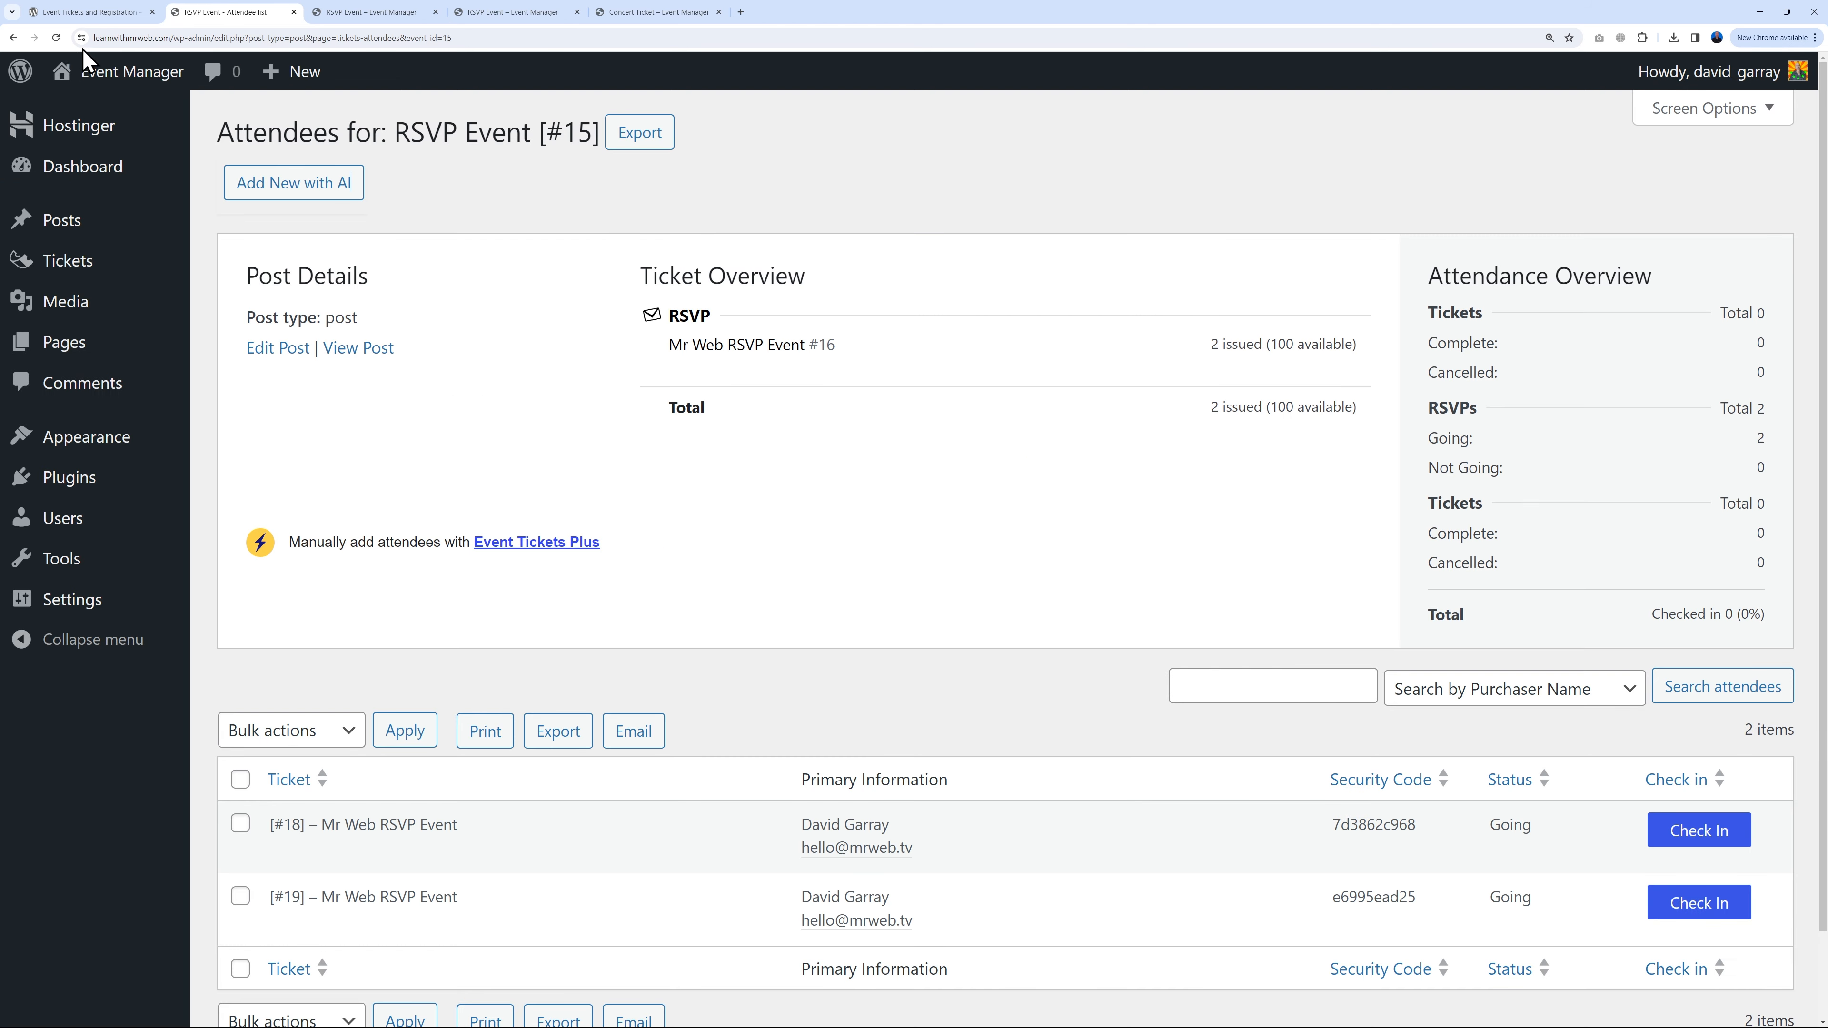
Step: Reload the RSVP Event attendees so the new Not going entry appears, totalling 3 RSVPs
{"action": "left_click", "coordinate": [55, 38]}
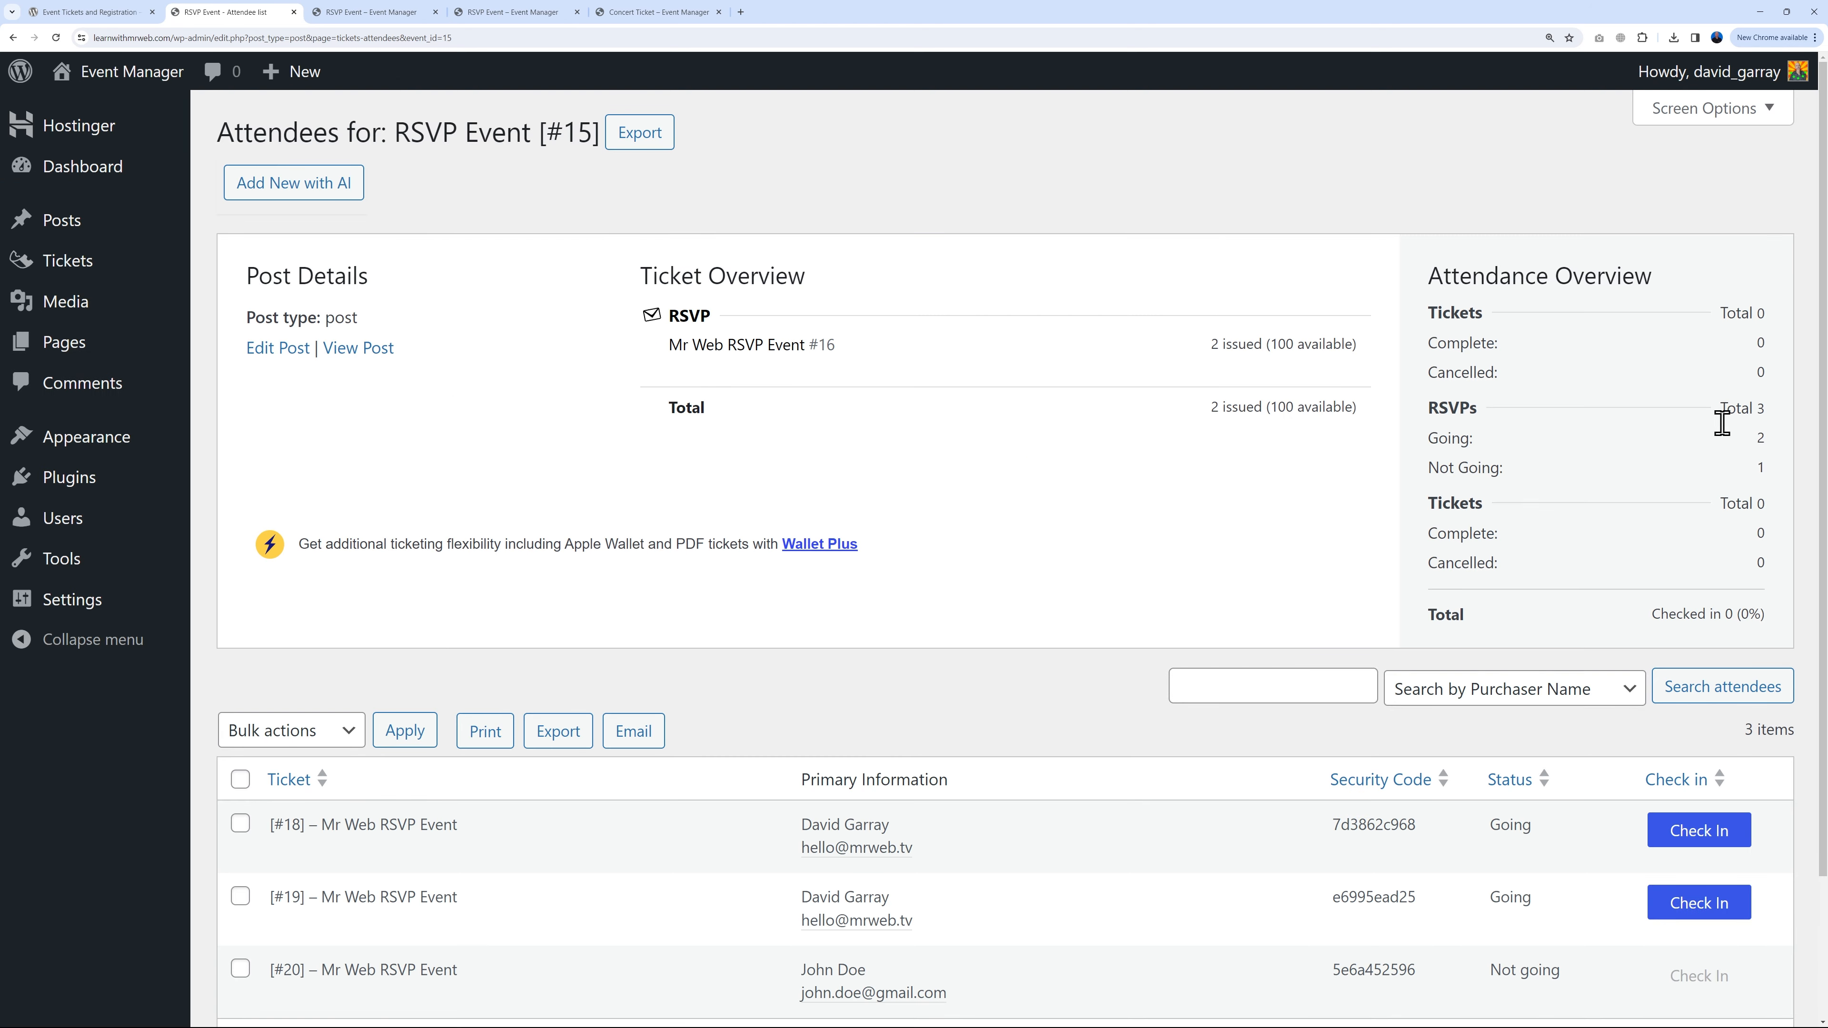
{"action": "scroll", "coordinate": [1550, 530], "scroll_direction": "down", "scroll_amount": 2}
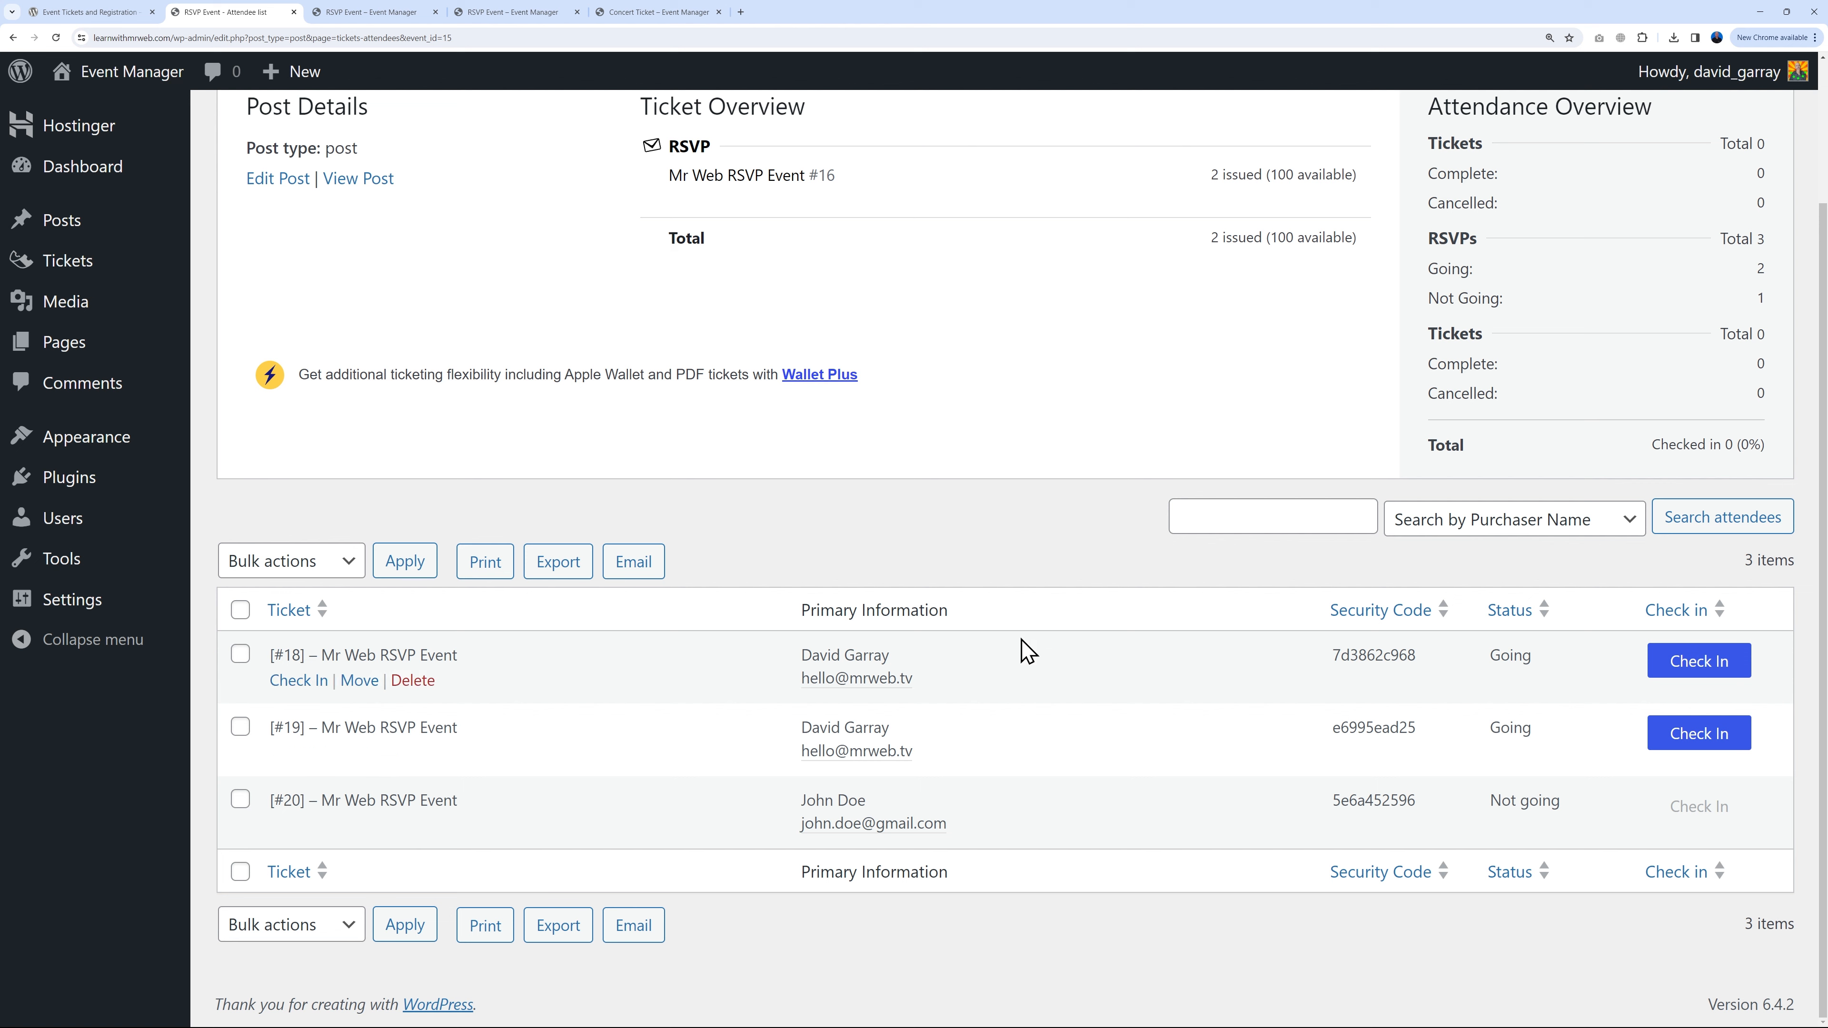
{"action": "left_click", "coordinate": [1288, 515]}
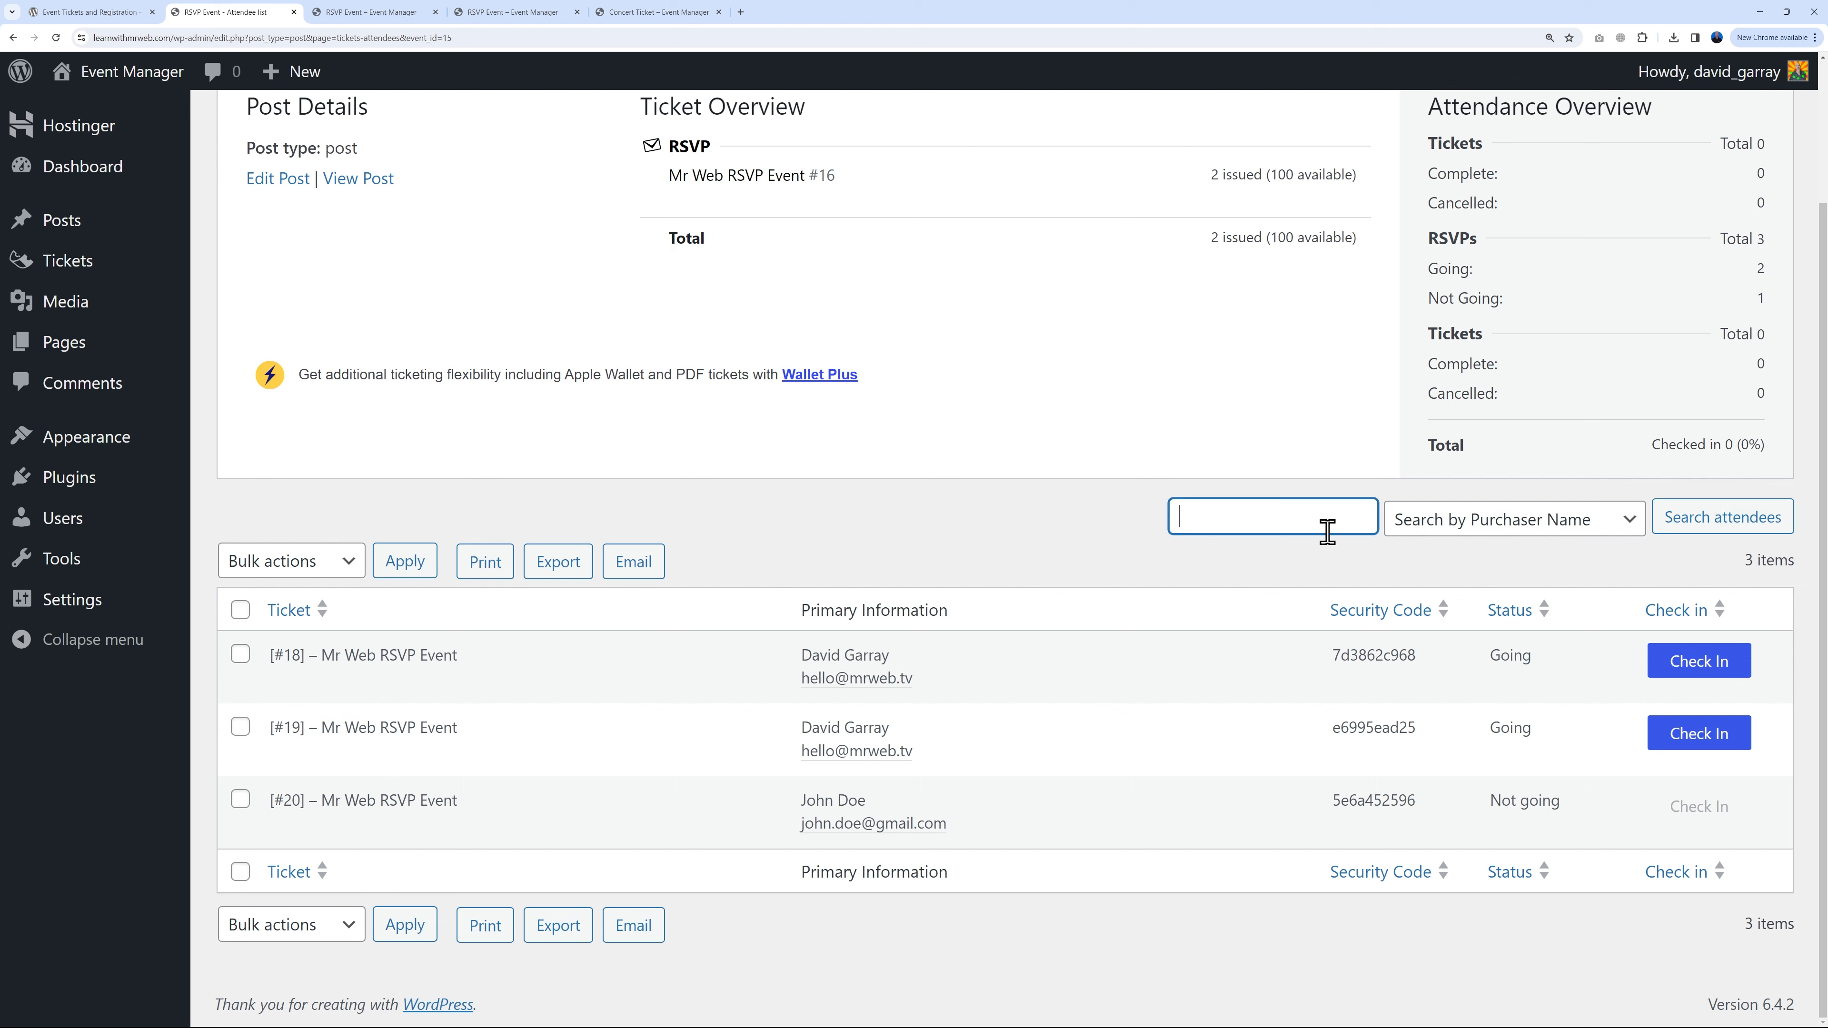
{"action": "left_click", "coordinate": [1630, 522]}
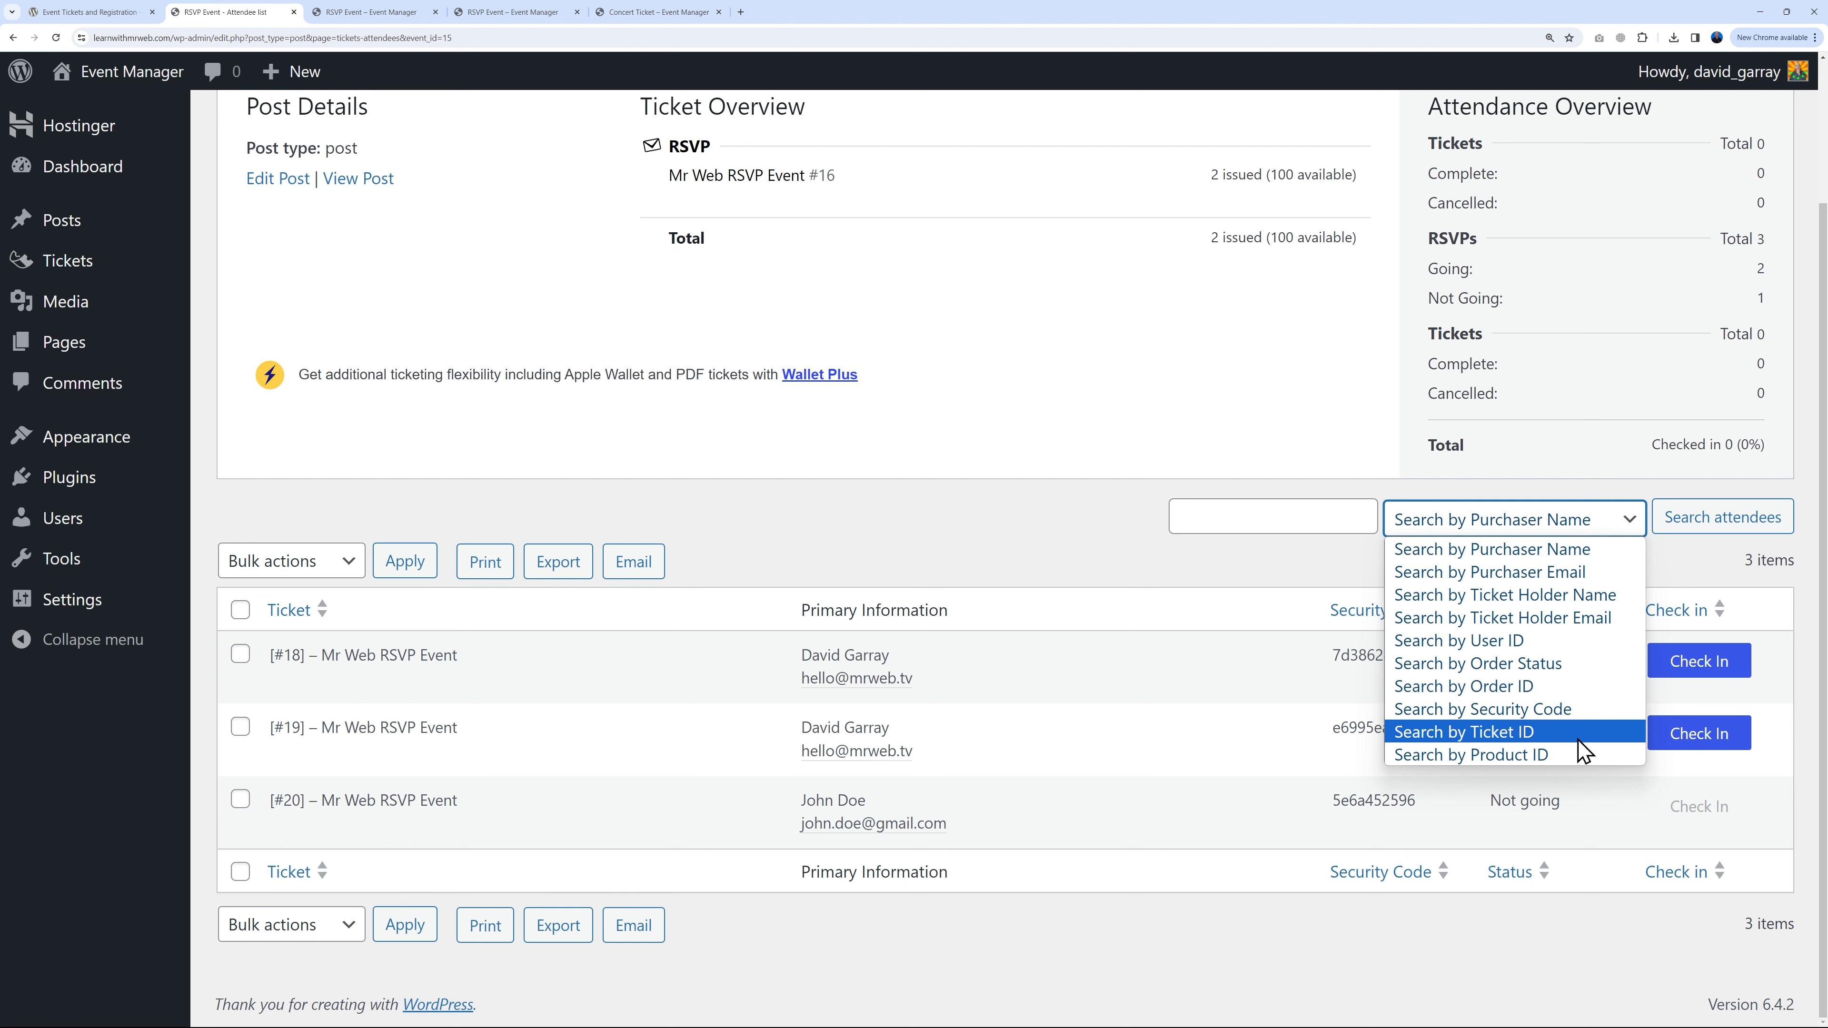
{"action": "left_click", "coordinate": [1365, 573]}
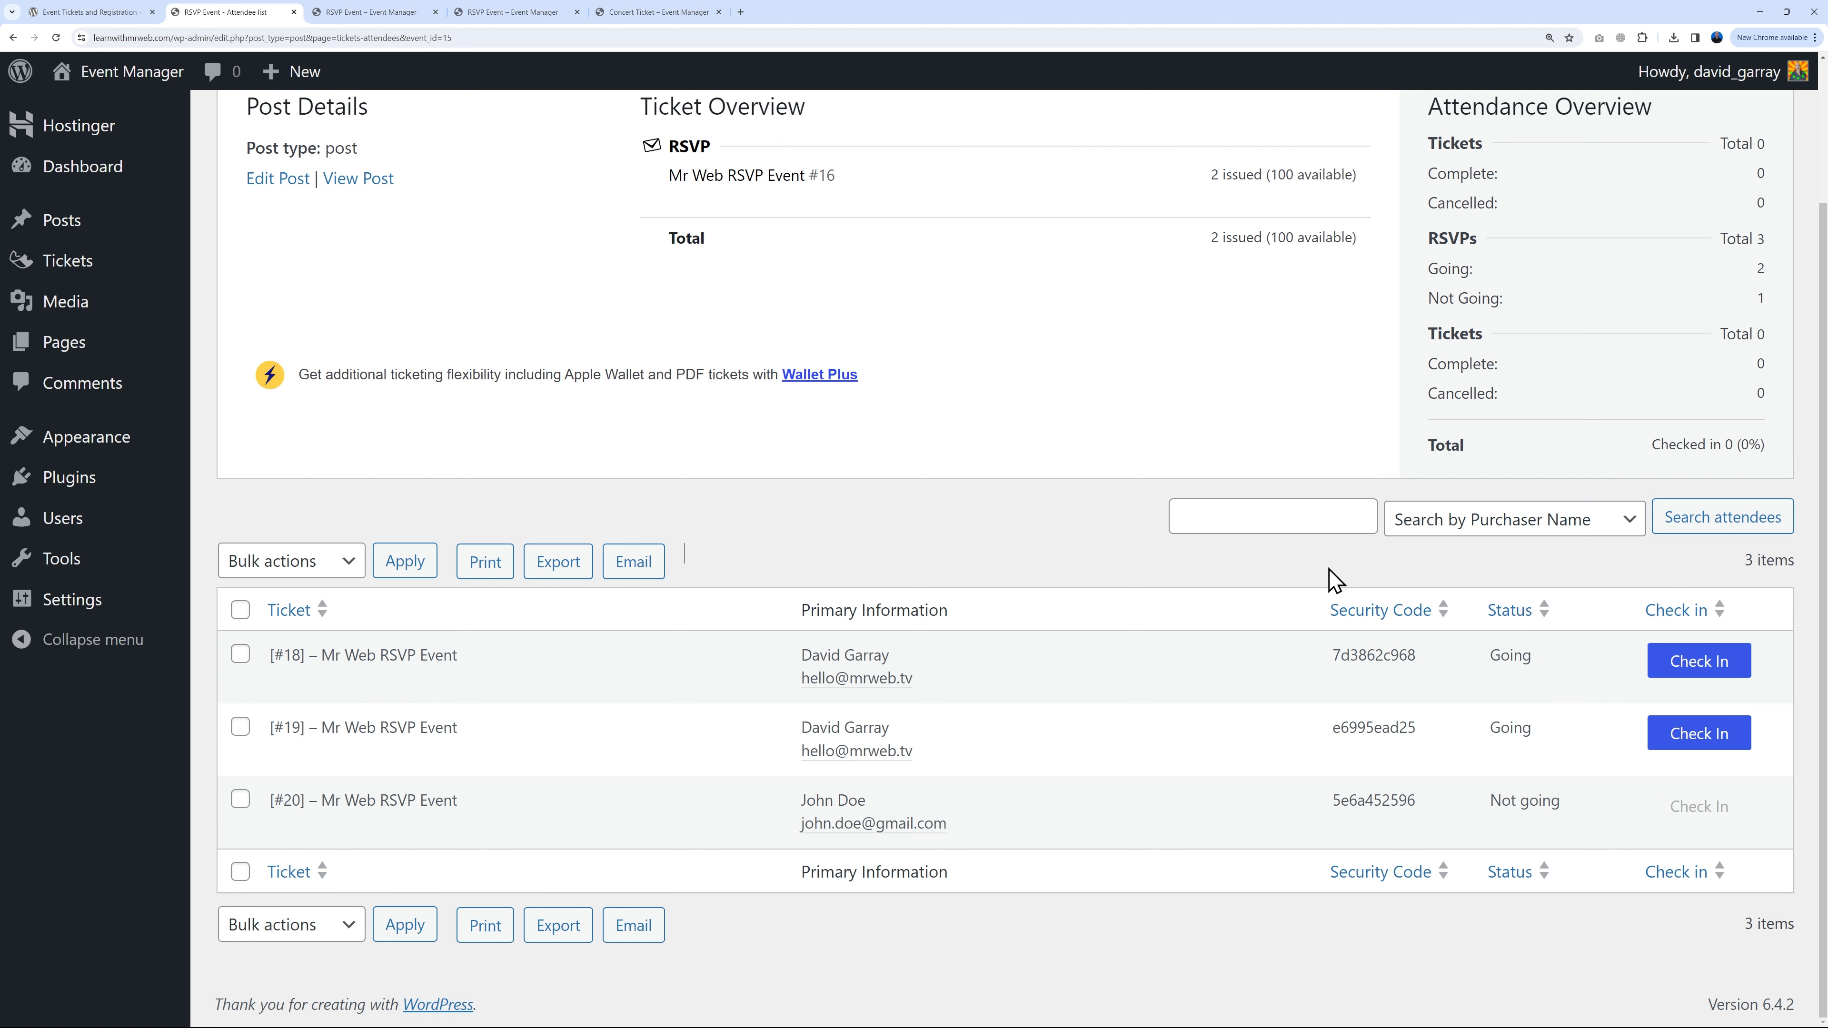
{"action": "scroll", "coordinate": [1060, 572], "scroll_direction": "up", "scroll_amount": 2}
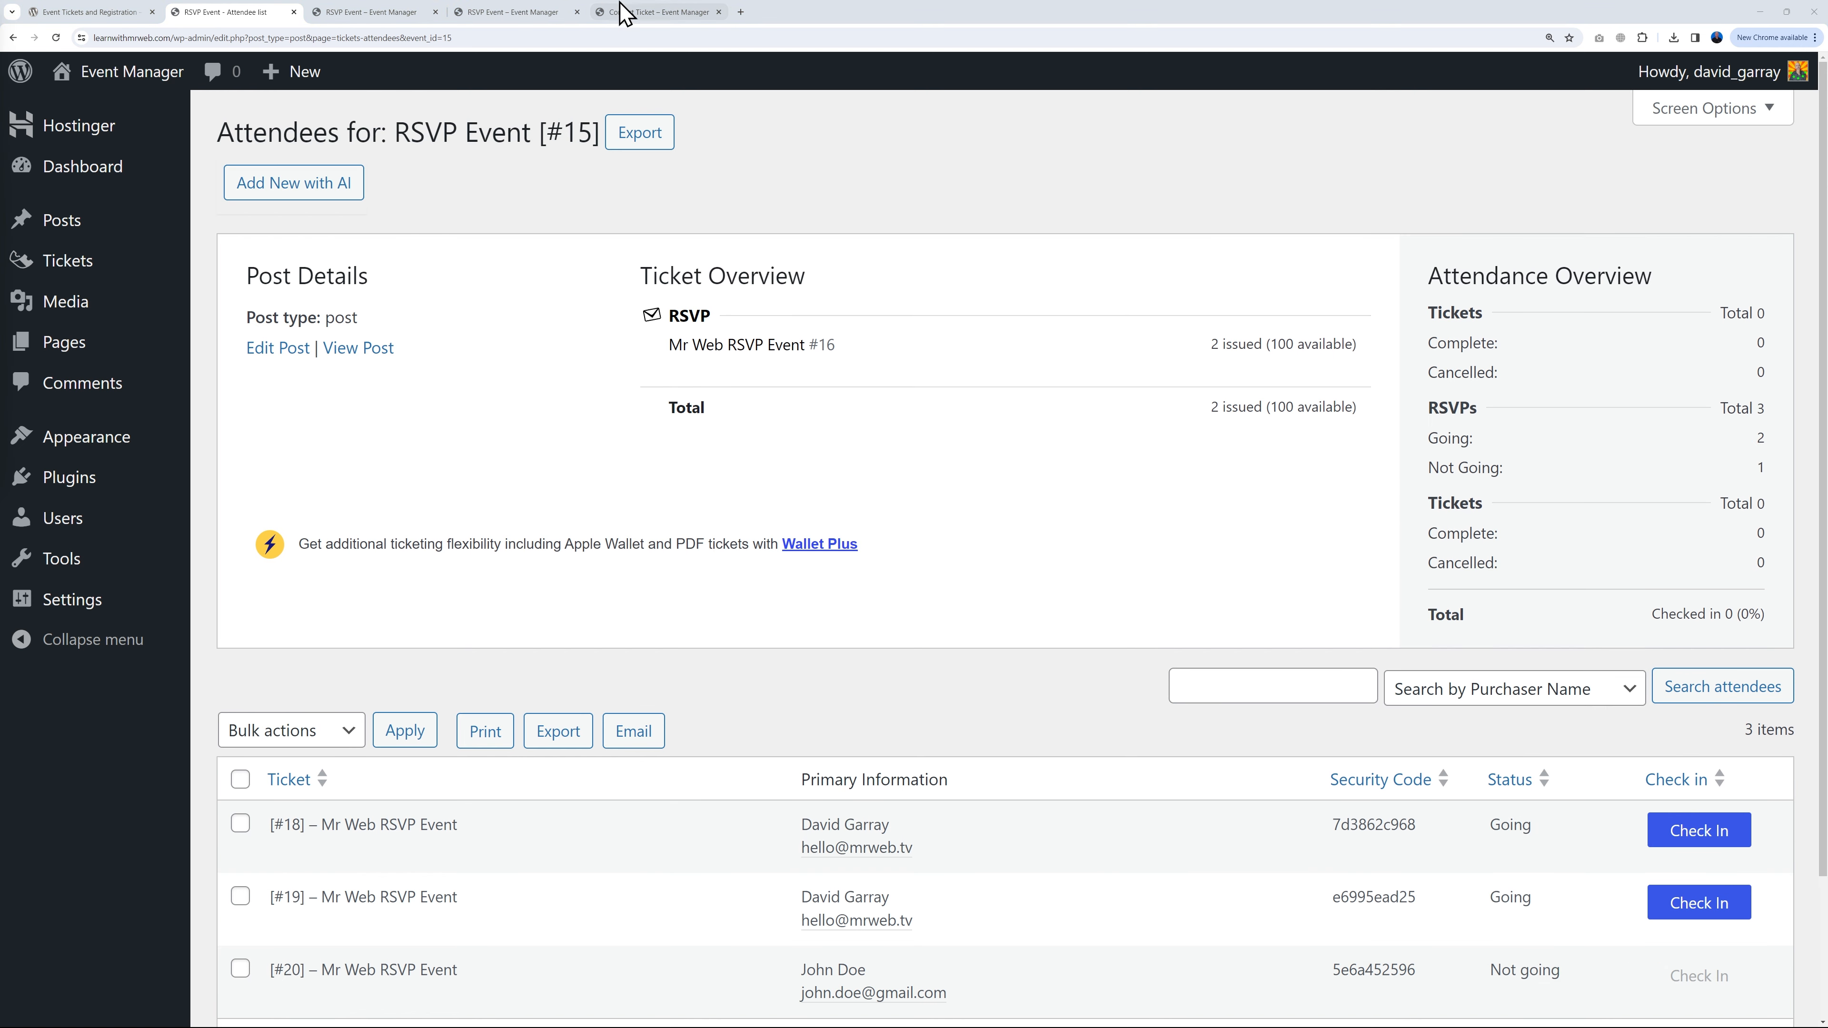
{"action": "left_click", "coordinate": [691, 13]}
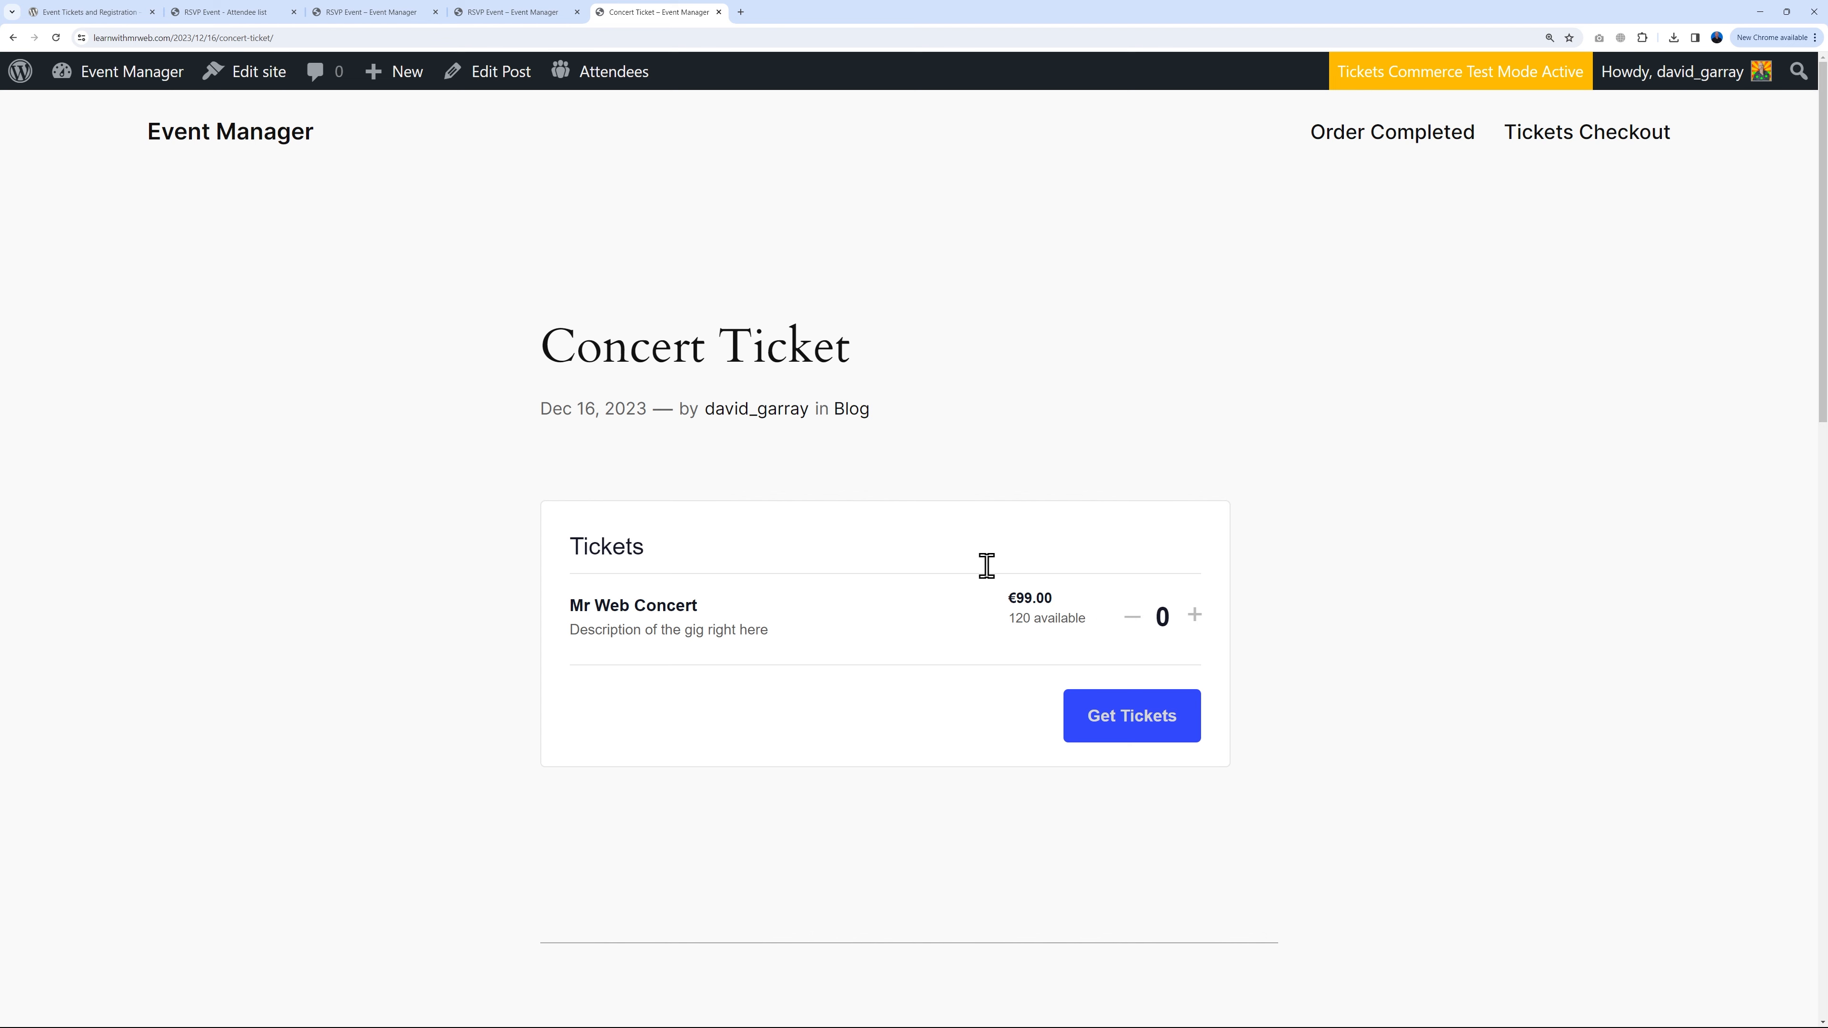
{"action": "left_click", "coordinate": [257, 15]}
Step: Turn on Enable Test Mode under Tickets > Settings > Payments and save the changes
{"action": "mouse_move", "coordinate": [81, 274]}
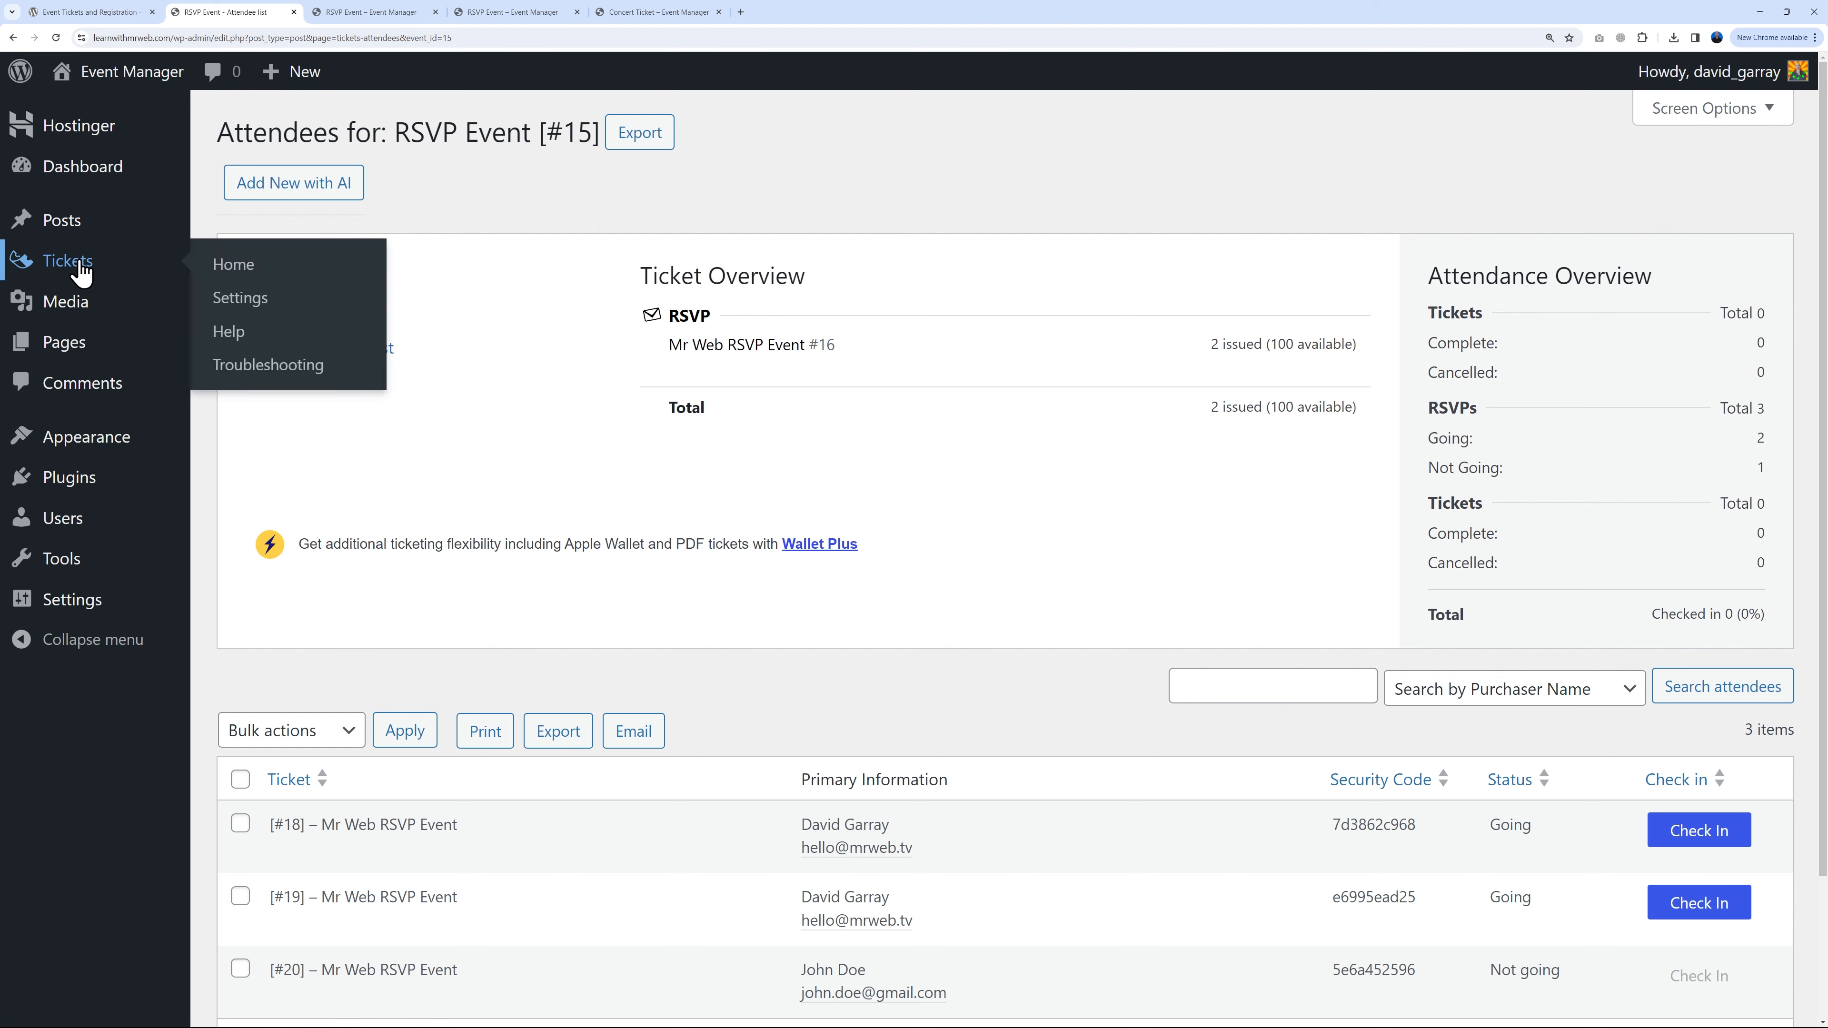
{"action": "left_click", "coordinate": [232, 295]}
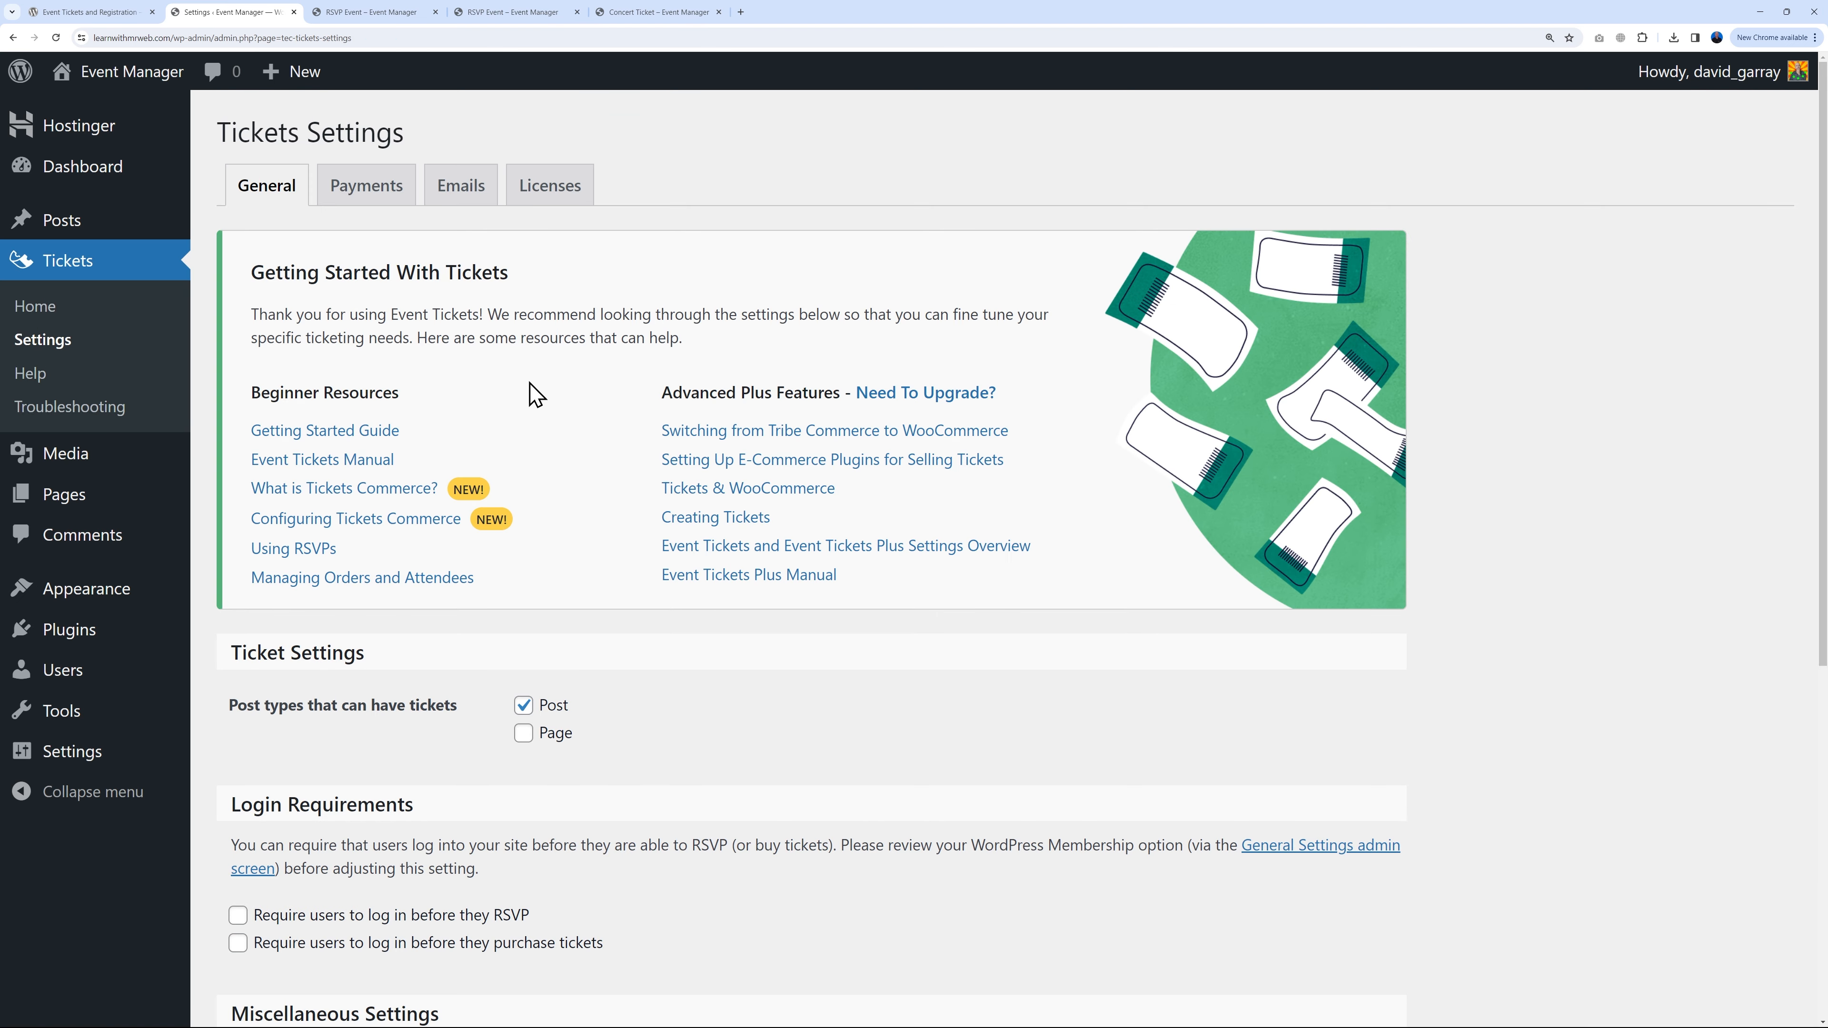
{"action": "left_click", "coordinate": [369, 186]}
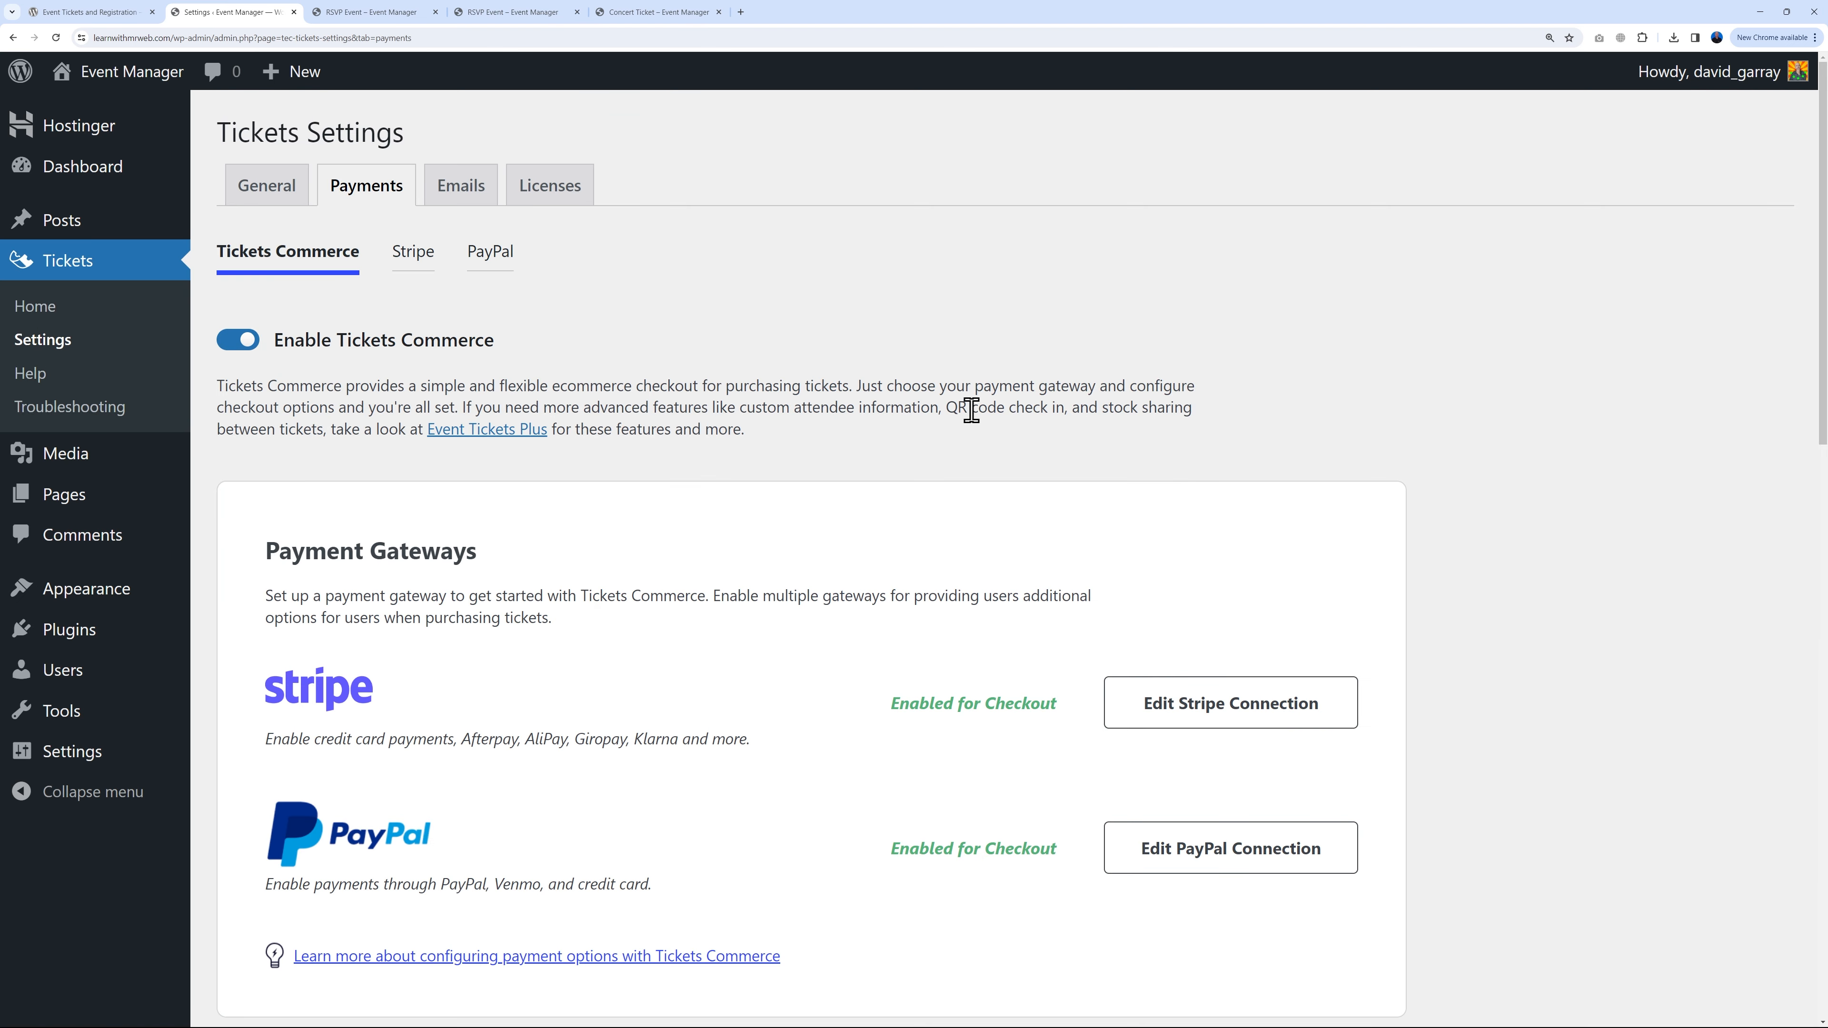
{"action": "scroll", "coordinate": [852, 388], "scroll_direction": "down", "scroll_amount": 9}
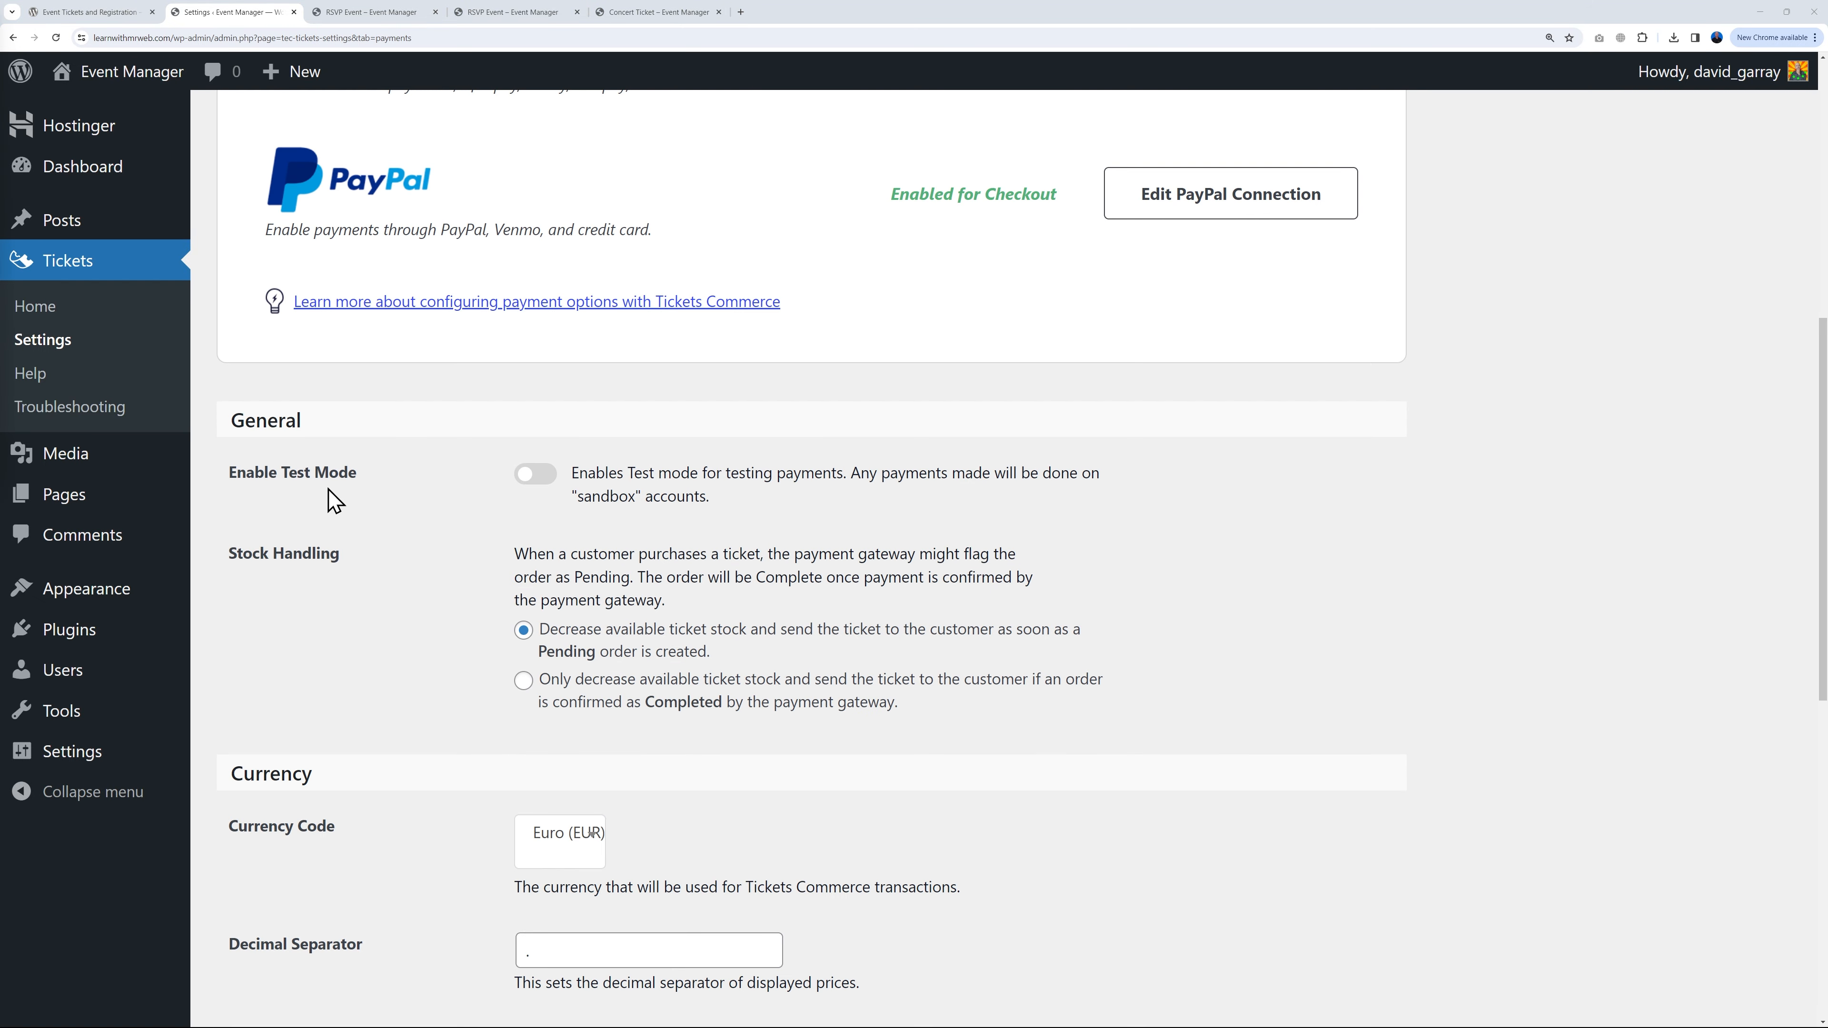
{"action": "left_click", "coordinate": [532, 475]}
{"action": "scroll", "coordinate": [1044, 624], "scroll_direction": "down", "scroll_amount": 11}
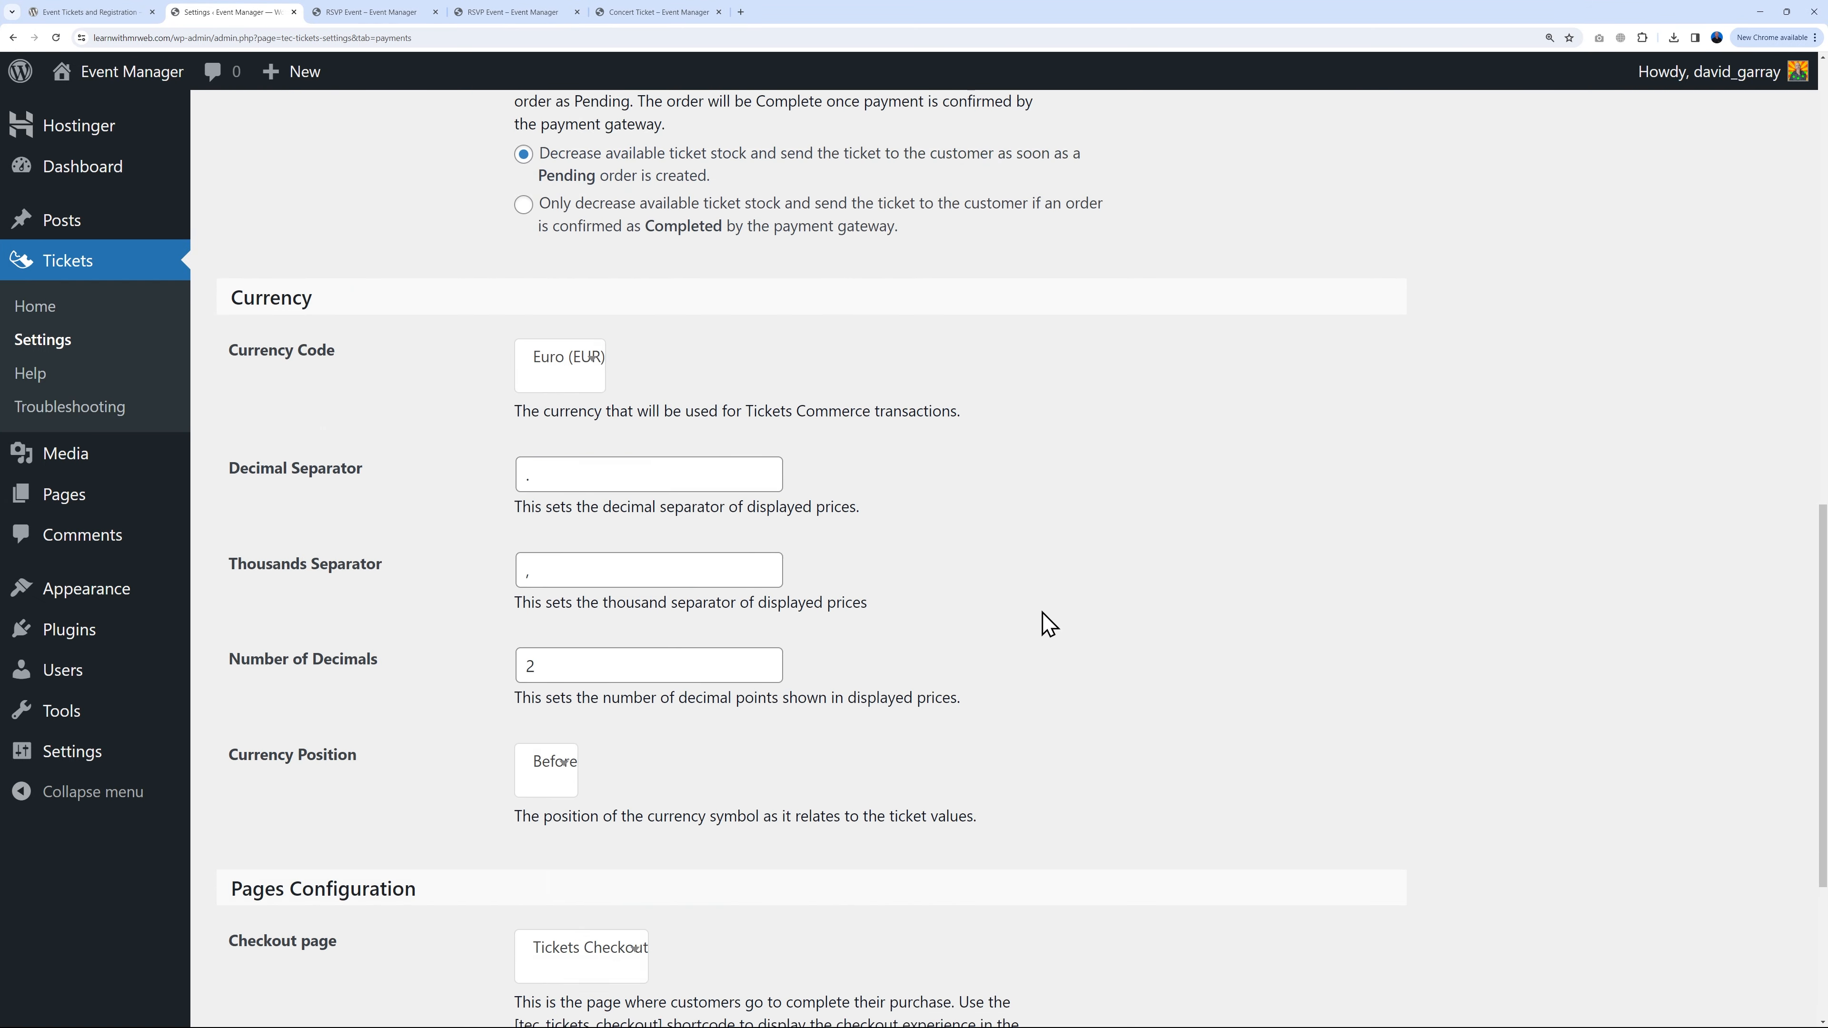
{"action": "left_click", "coordinate": [302, 934]}
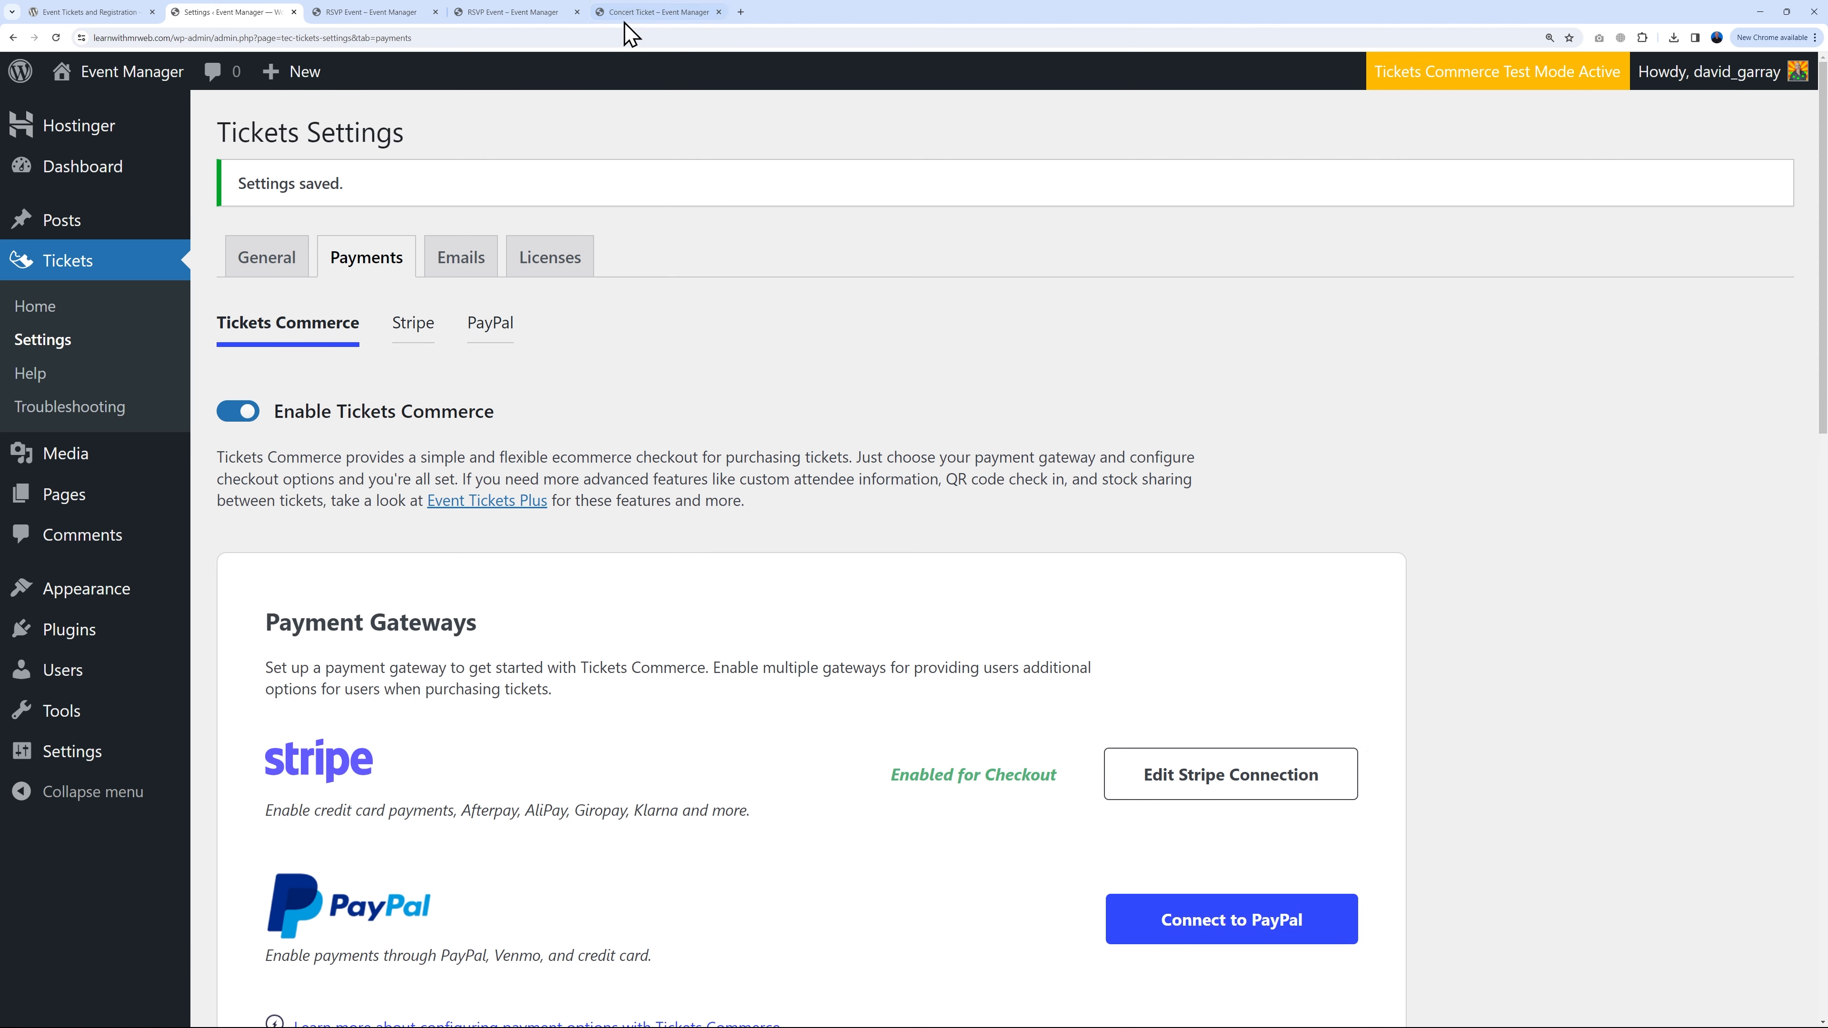
{"action": "left_click", "coordinate": [632, 13]}
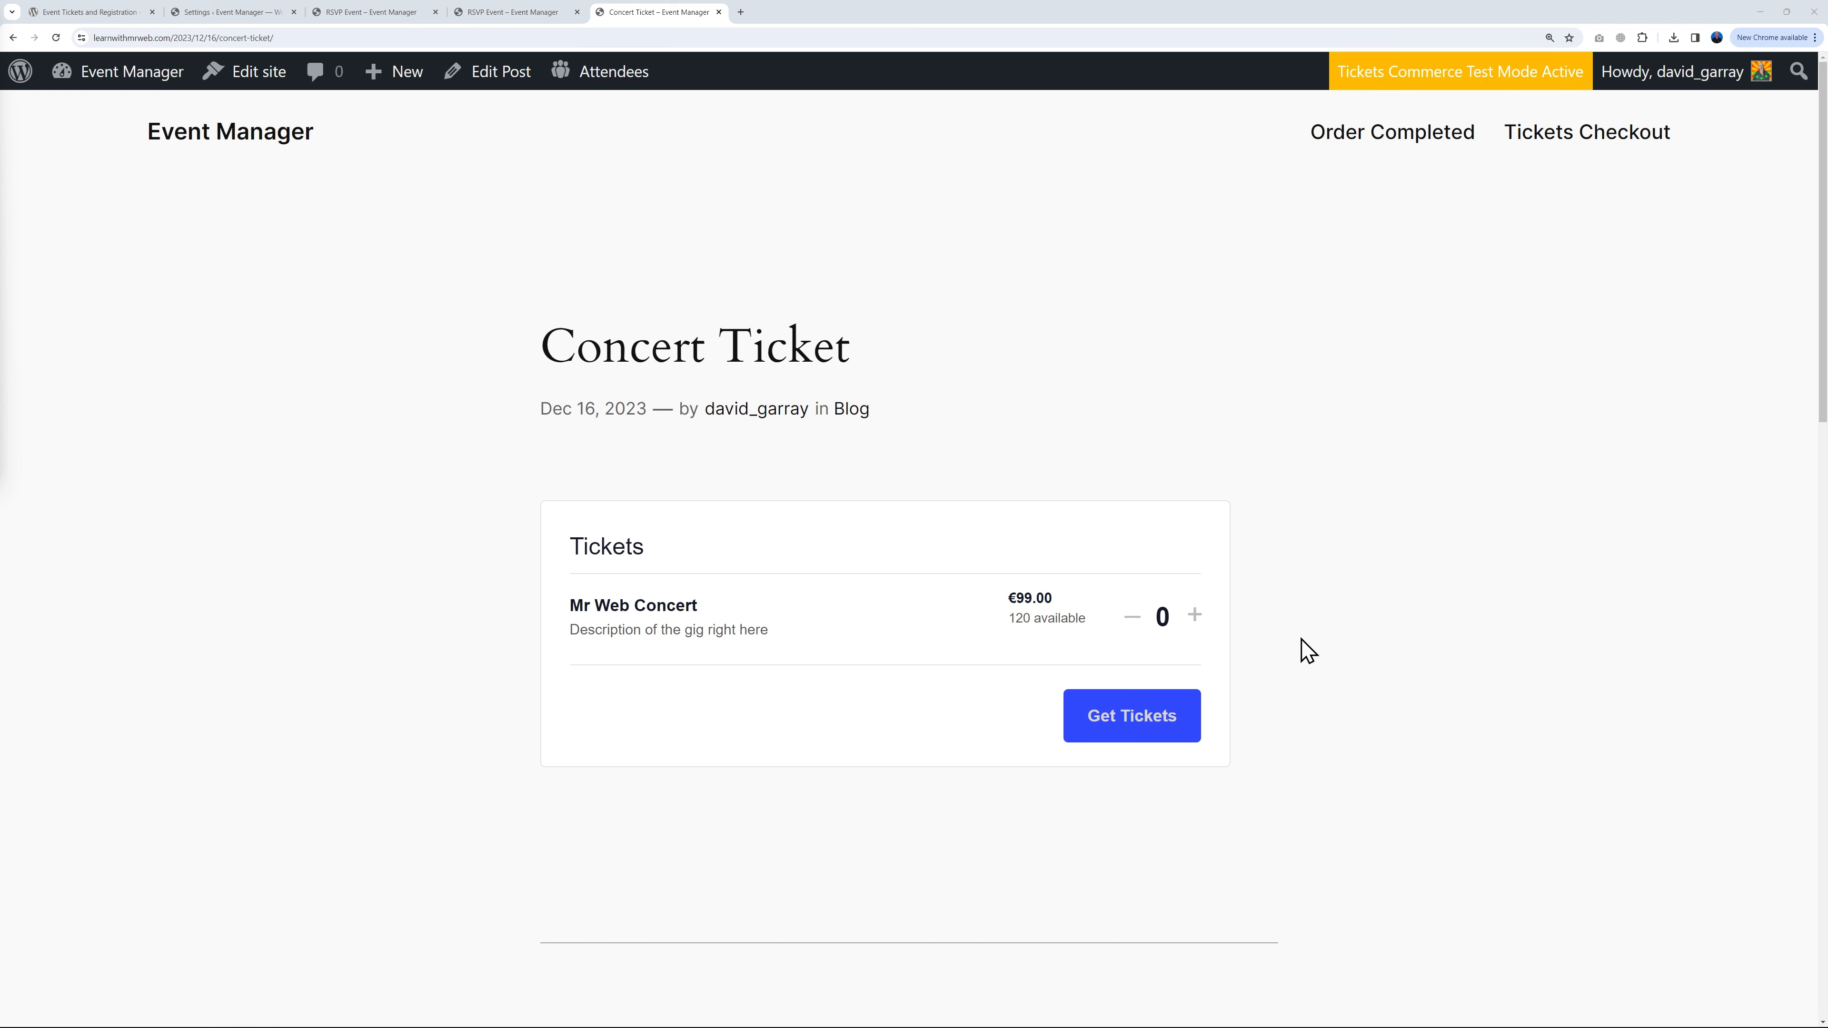
Step: Buy two Mr Web Concert tickets for €198.00 using the test card details
{"action": "left_click", "coordinate": [1195, 616]}
{"action": "left_click", "coordinate": [1196, 617]}
{"action": "left_click", "coordinate": [1131, 724]}
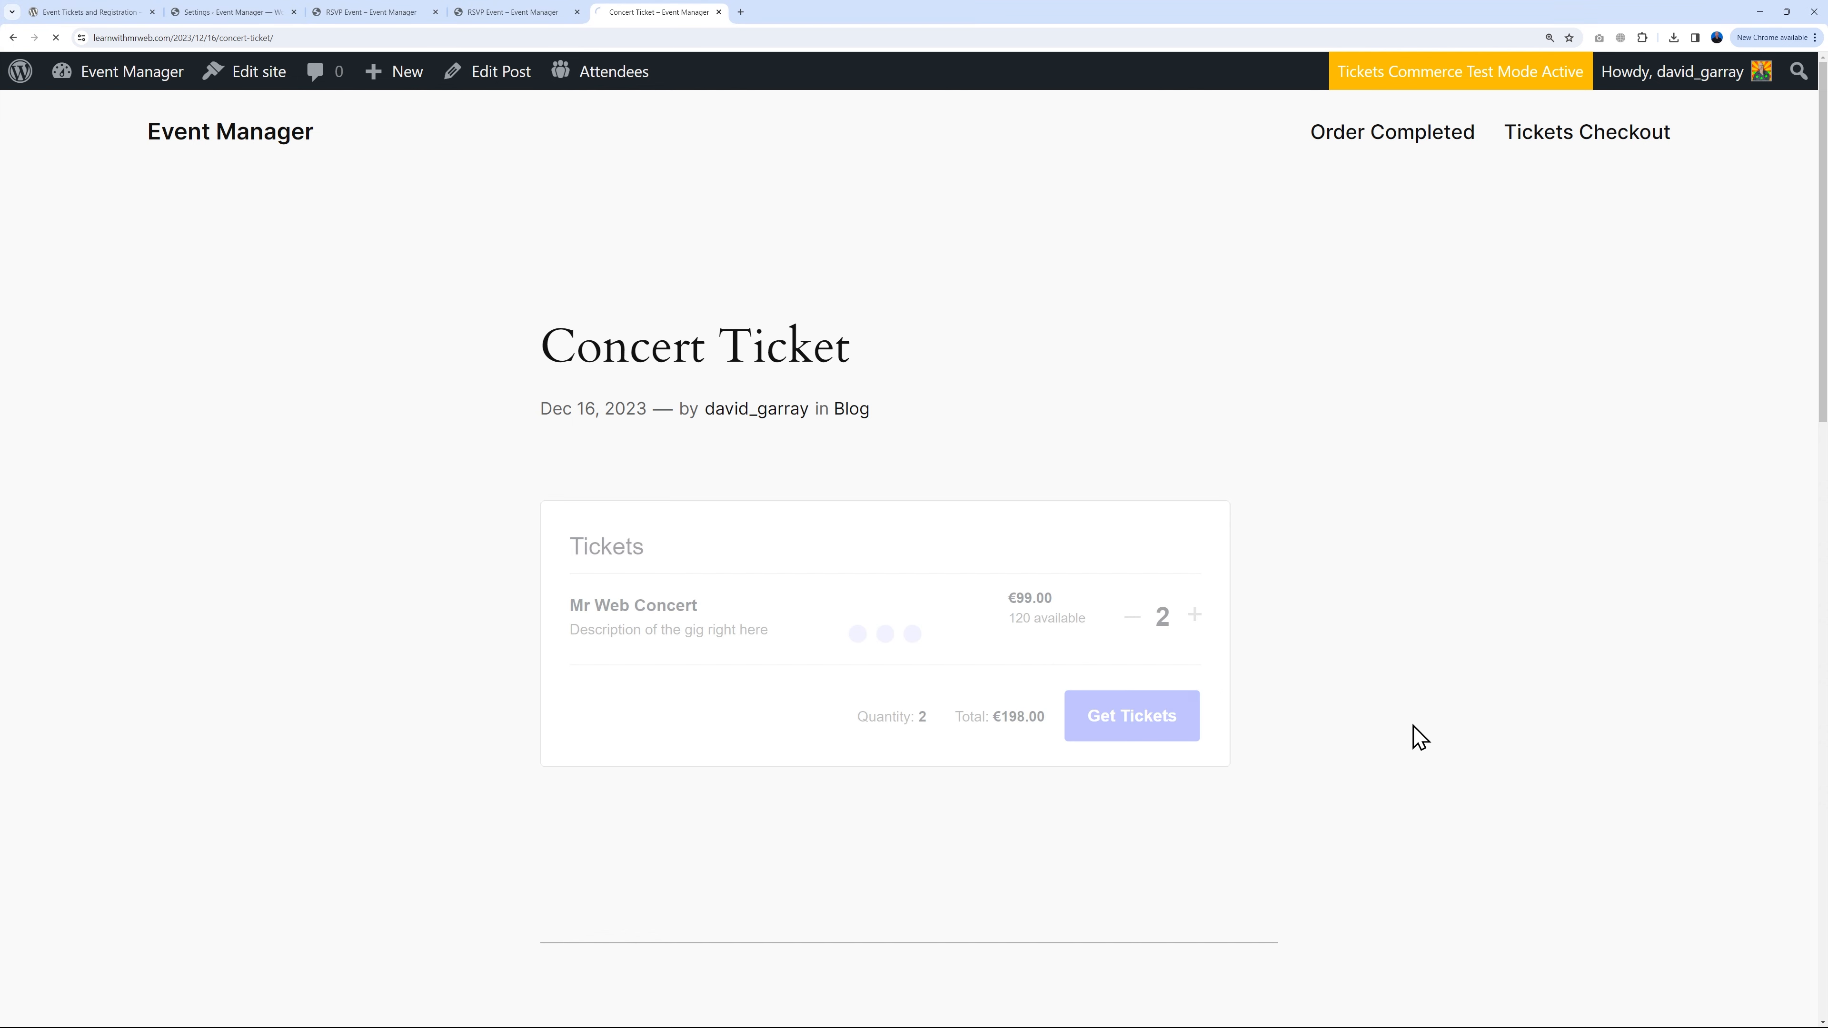
{"action": "scroll", "coordinate": [1416, 700], "scroll_direction": "down", "scroll_amount": 5}
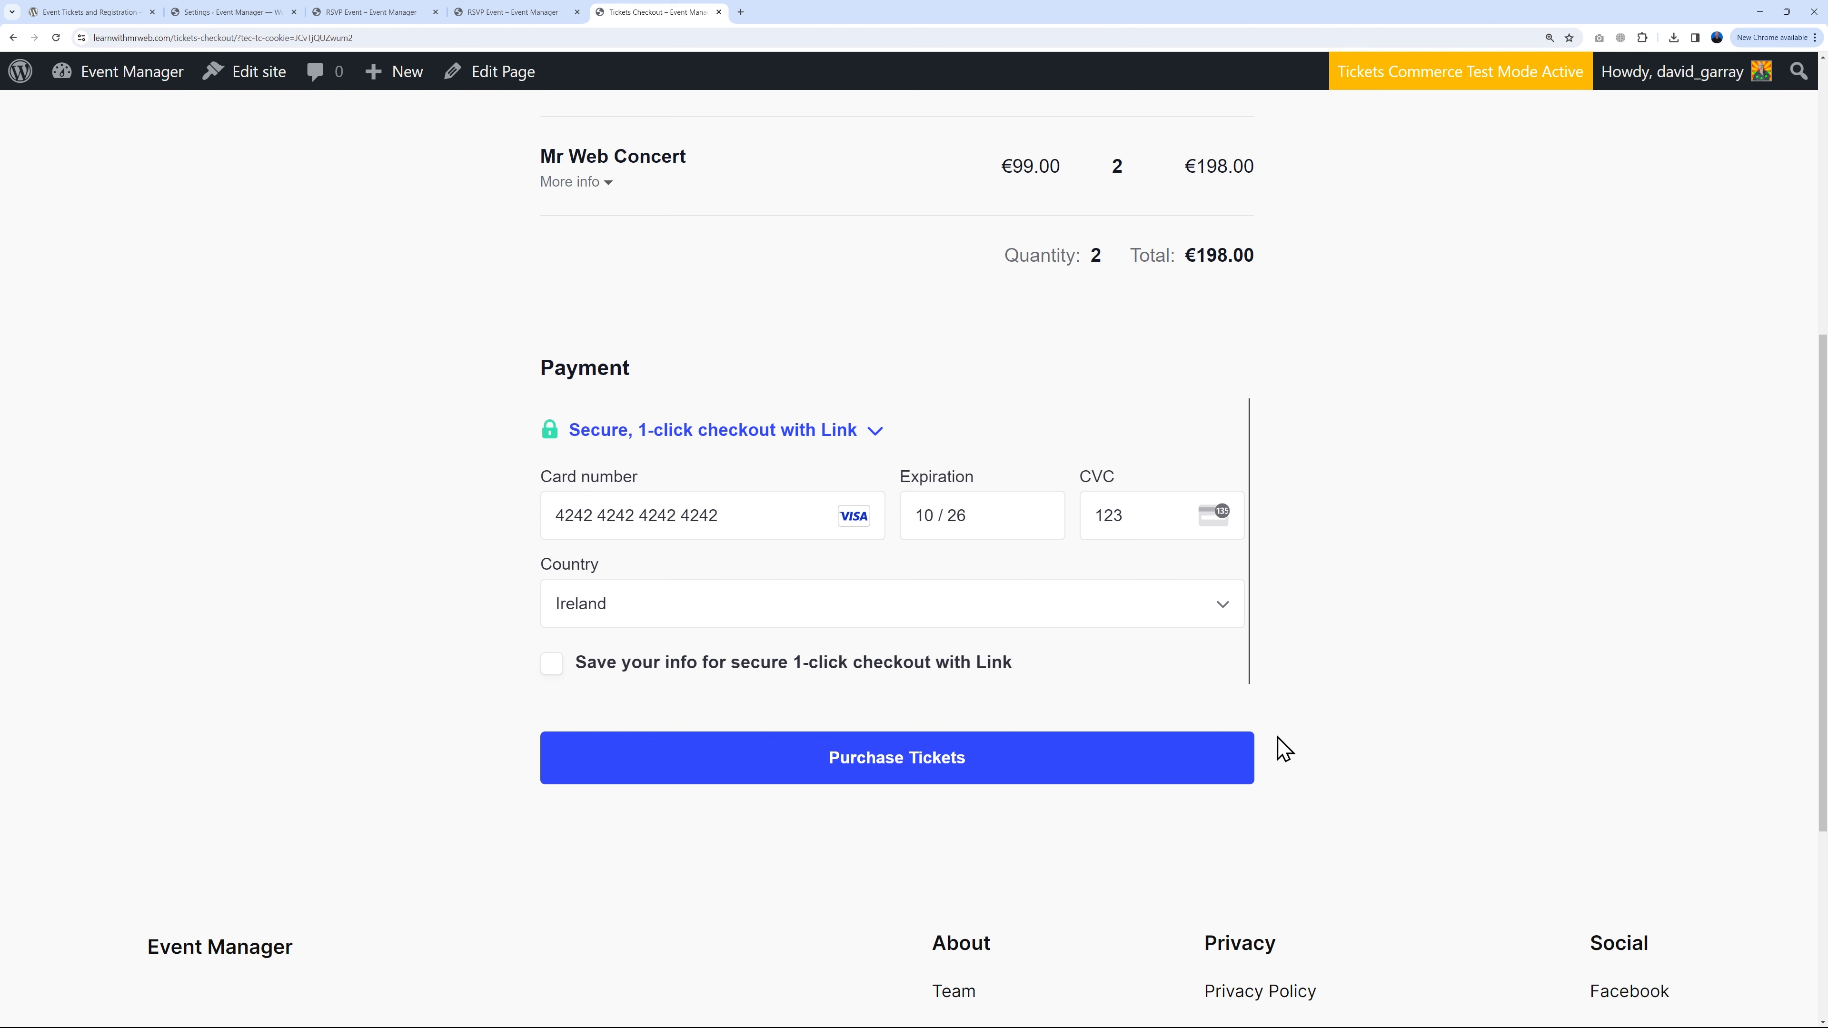
{"action": "left_click", "coordinate": [899, 774]}
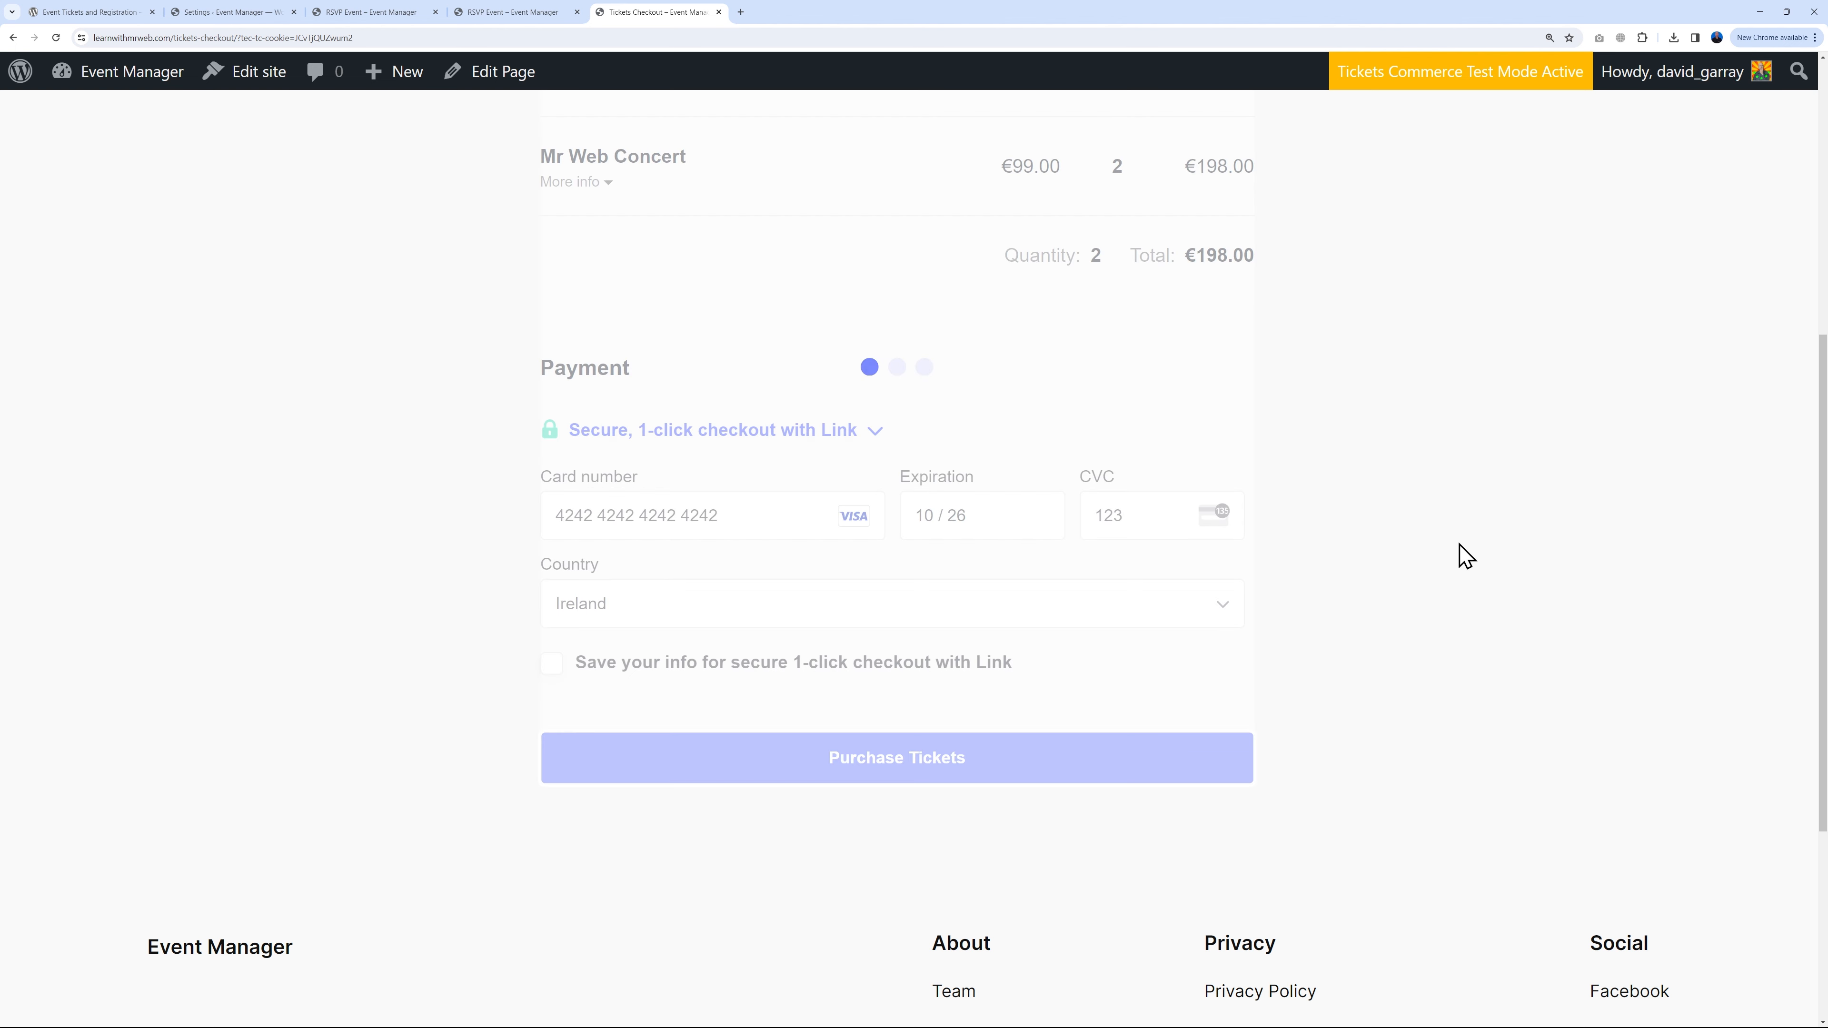
{"action": "scroll", "coordinate": [1407, 462], "scroll_direction": "down", "scroll_amount": 2}
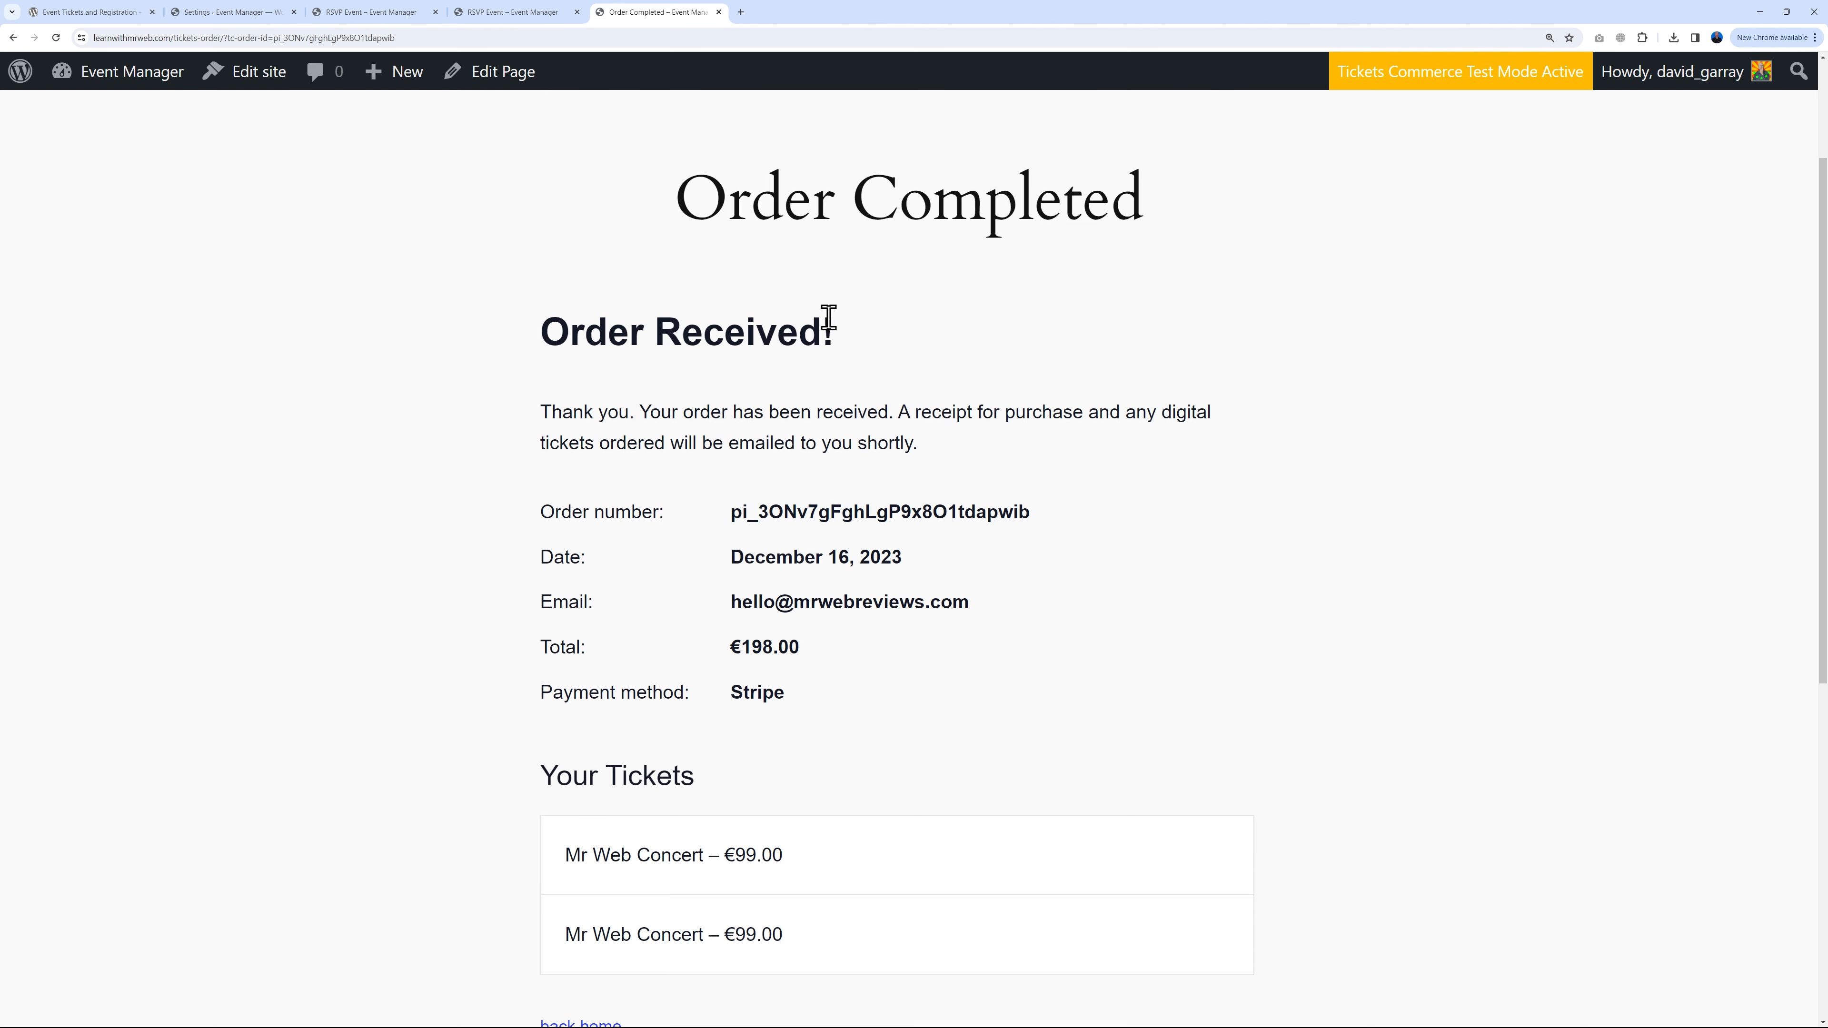
{"action": "scroll", "coordinate": [1447, 576], "scroll_direction": "down", "scroll_amount": 3}
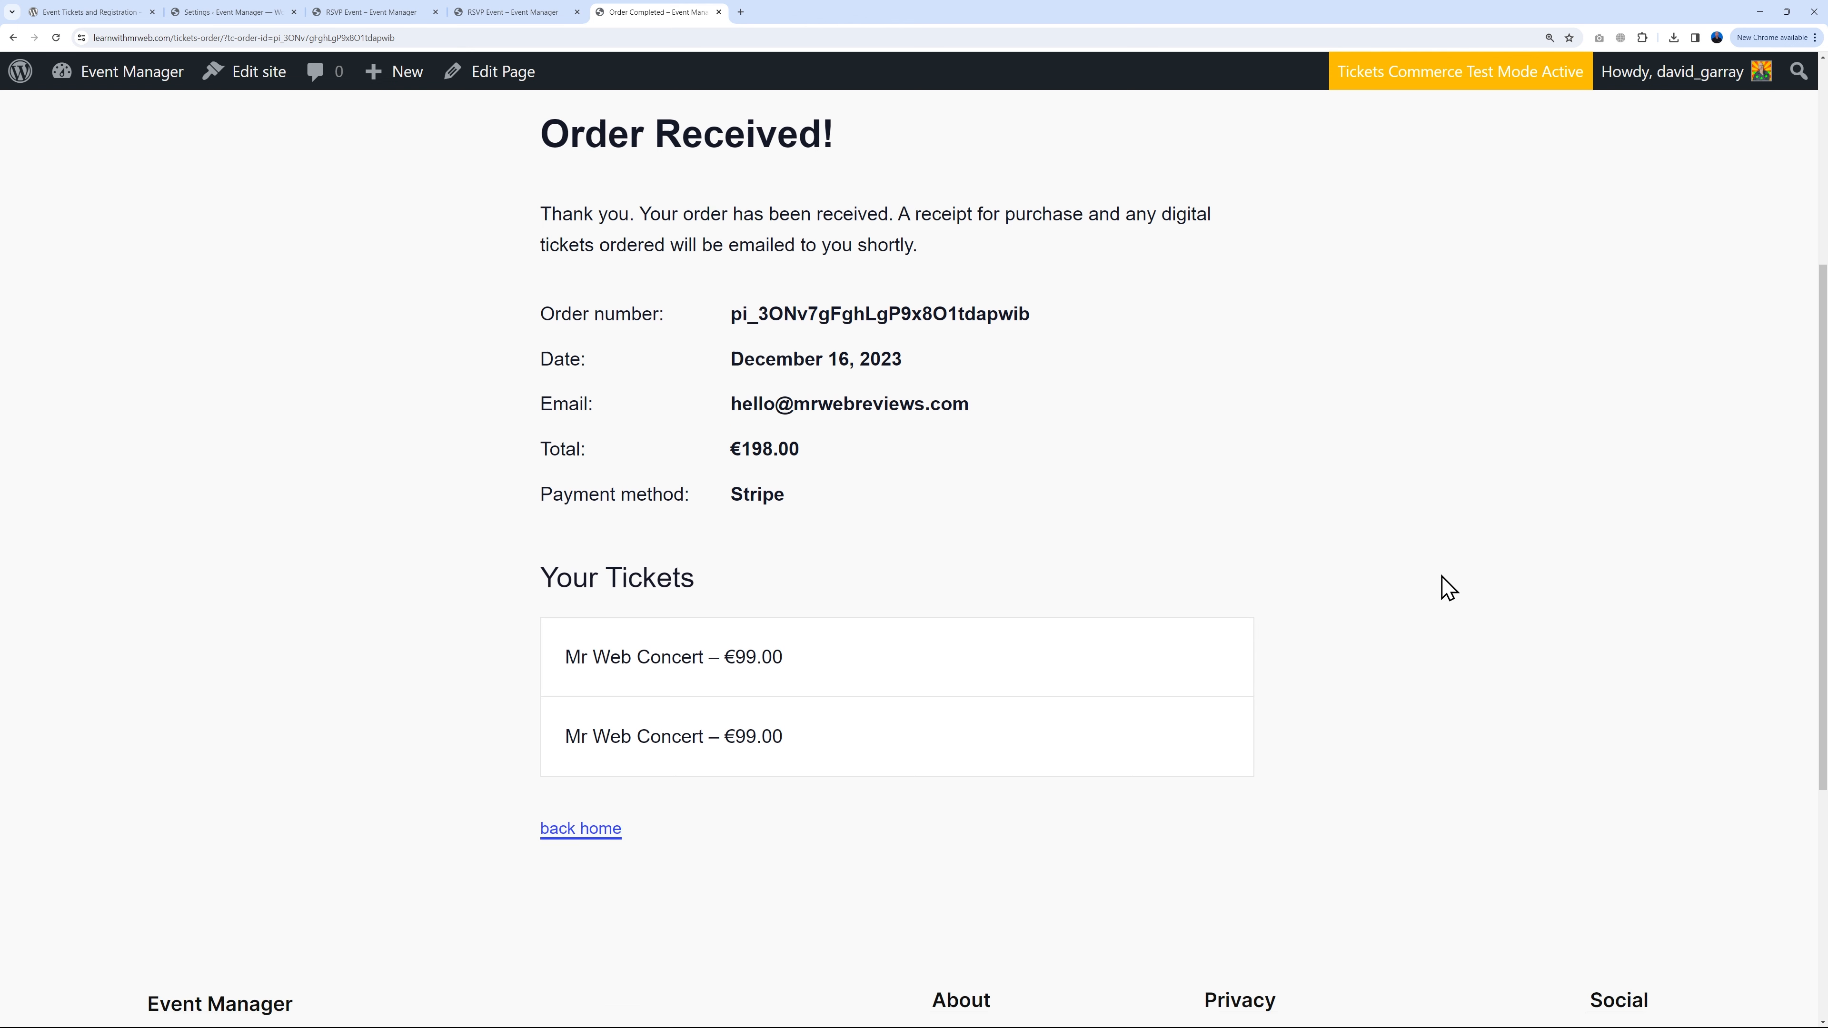
{"action": "scroll", "coordinate": [1436, 597], "scroll_direction": "up", "scroll_amount": 5}
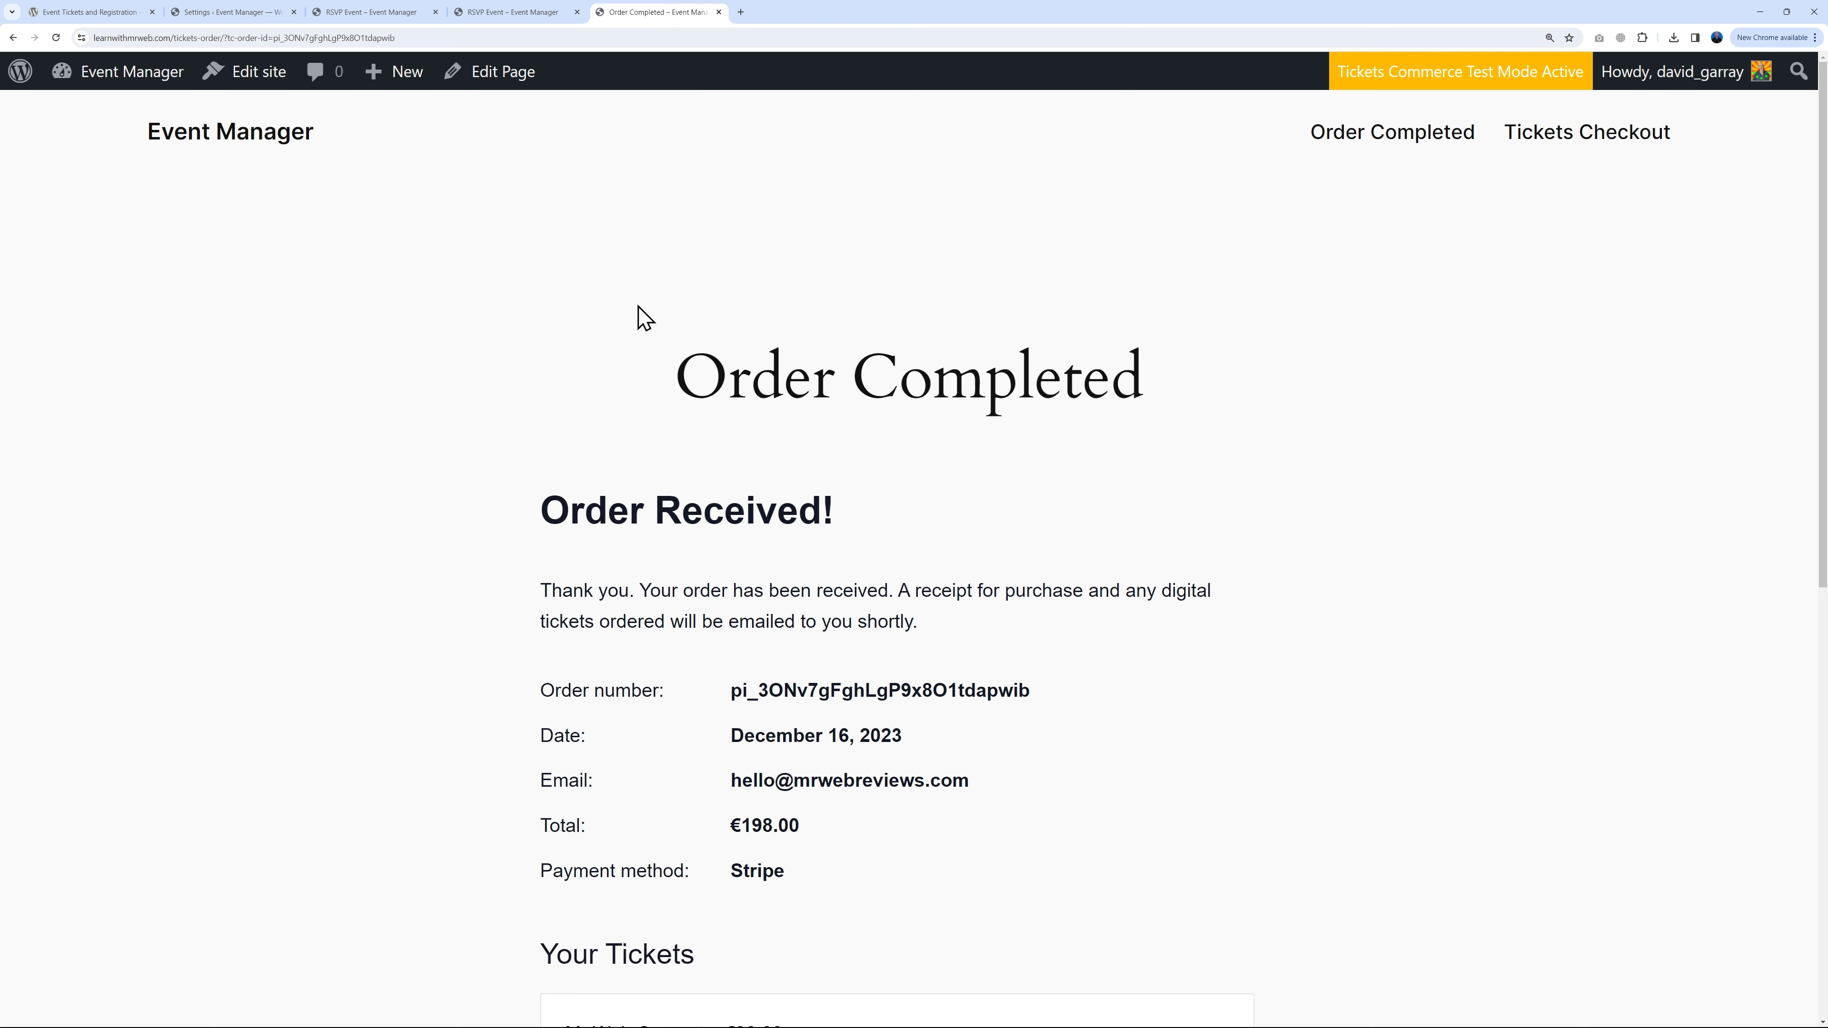
{"action": "left_click", "coordinate": [229, 14]}
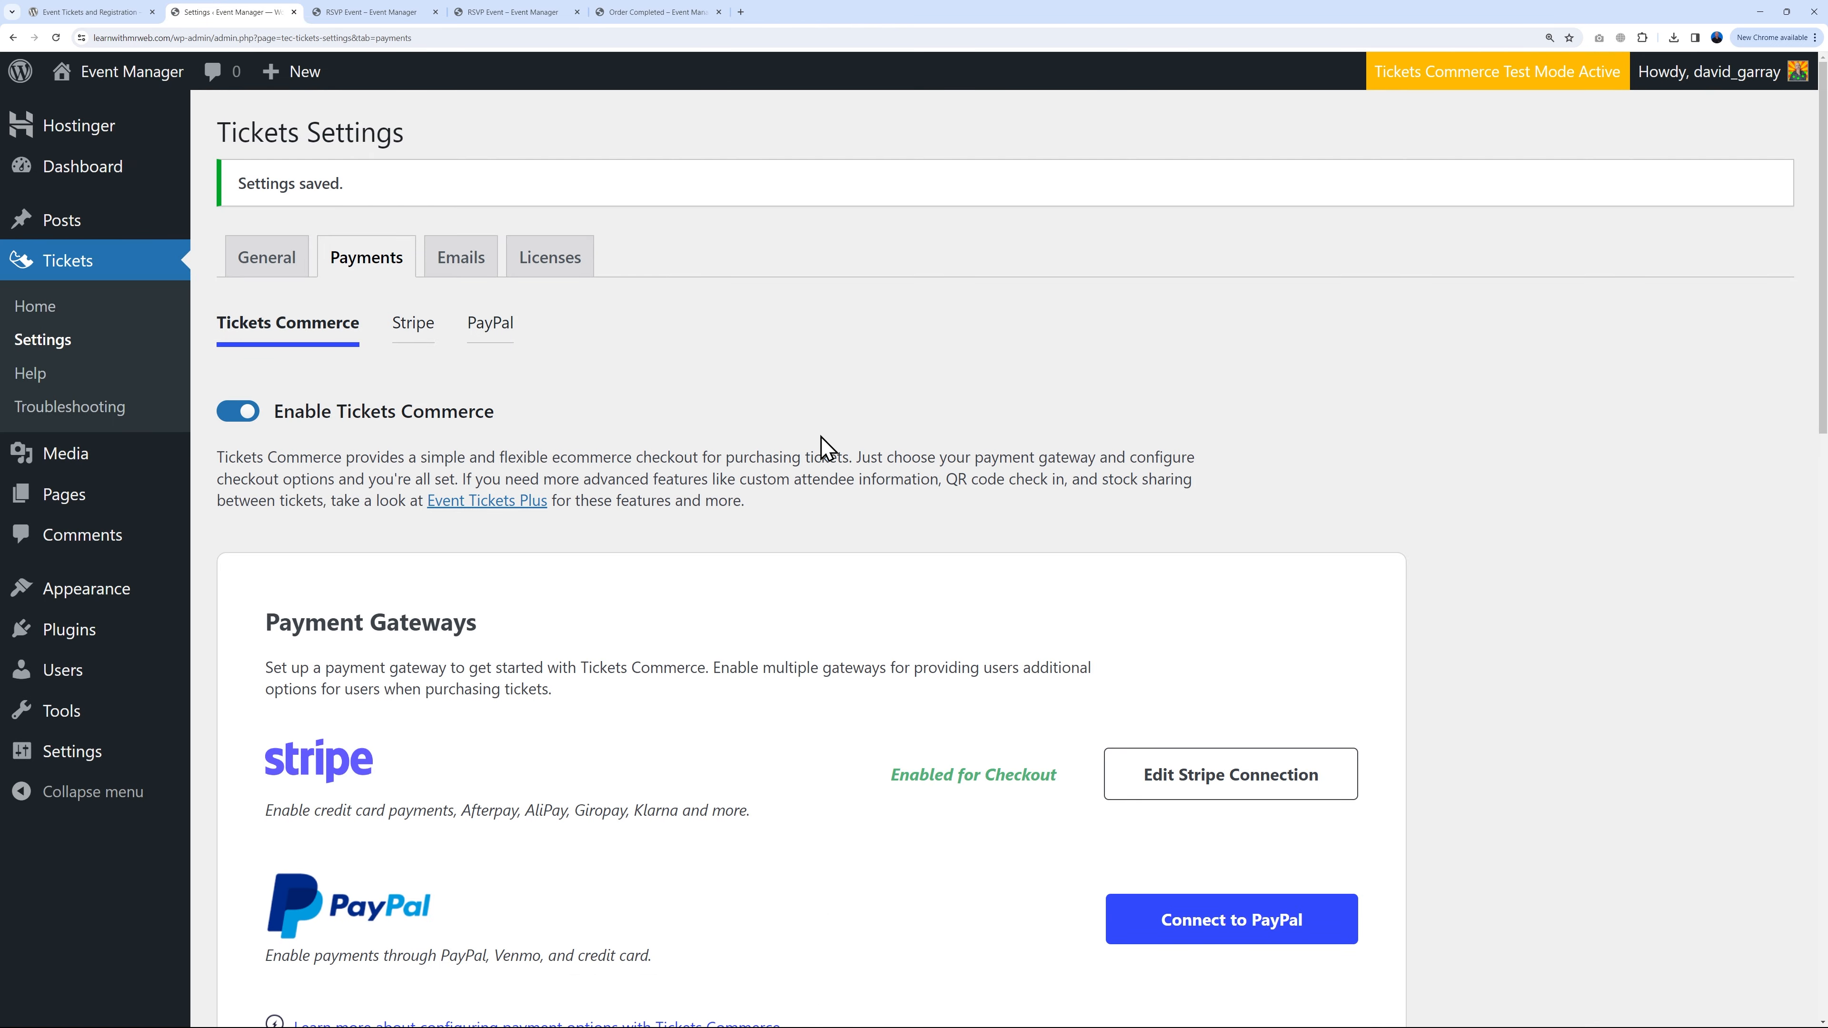
Step: Check Concert Ticket order totals (€198.00 sales) and show its attendees, tickets #23 and #24
{"action": "left_click", "coordinate": [72, 224]}
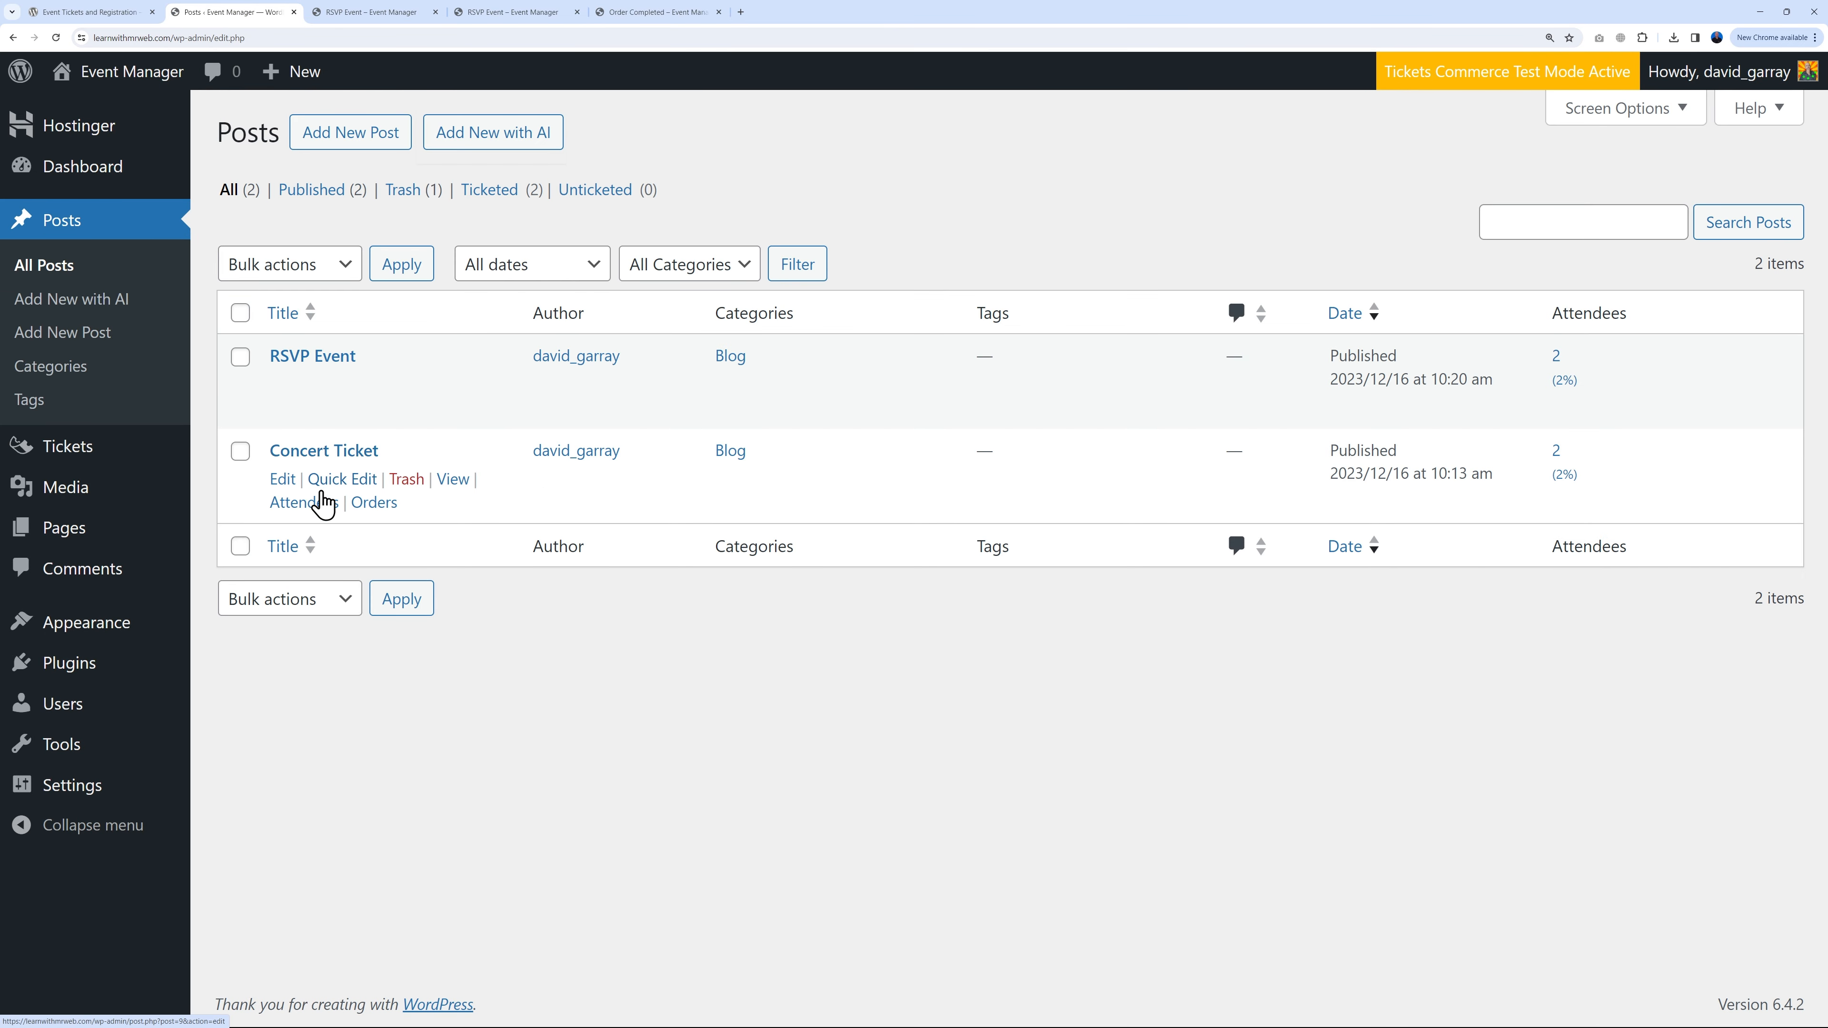
{"action": "left_click", "coordinate": [374, 504]}
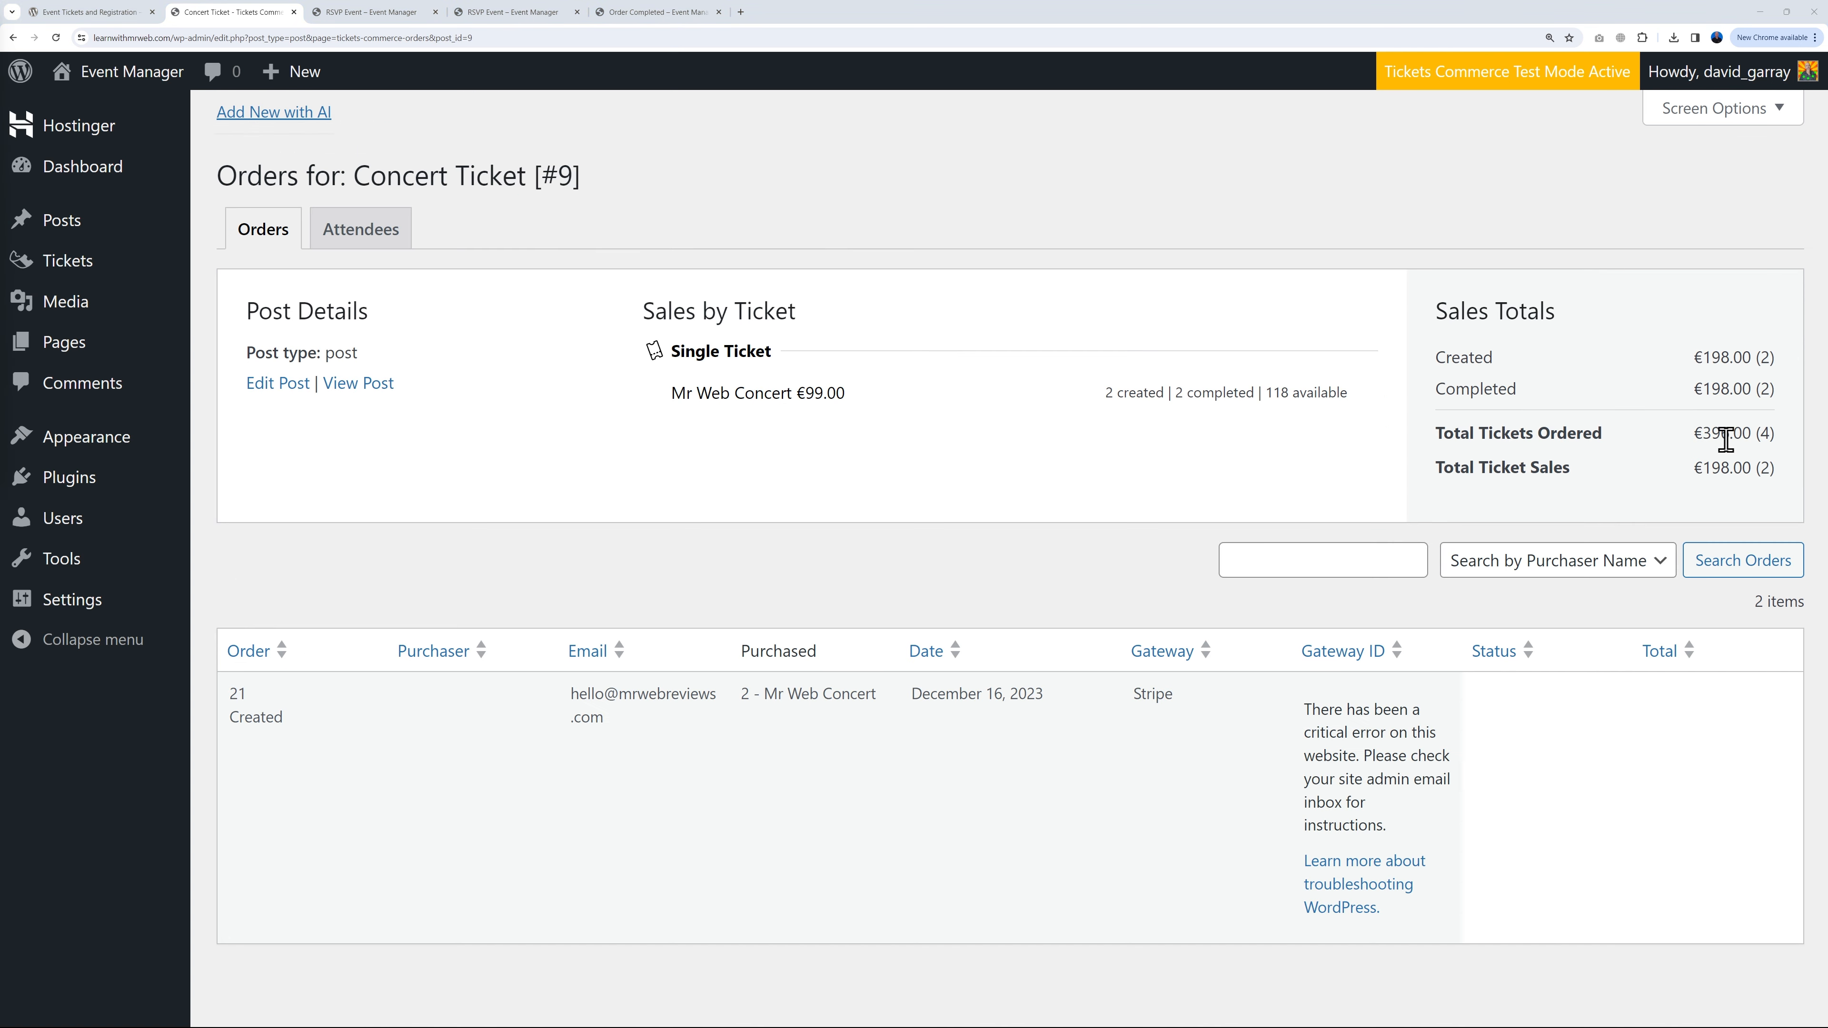
{"action": "left_click_drag", "start_coordinate": [1691, 440], "coordinate": [1771, 436]}
{"action": "left_click", "coordinate": [1774, 435]}
{"action": "left_click_drag", "start_coordinate": [1697, 472], "coordinate": [1747, 470]}
{"action": "left_click", "coordinate": [1810, 500]}
{"action": "left_click", "coordinate": [380, 241]}
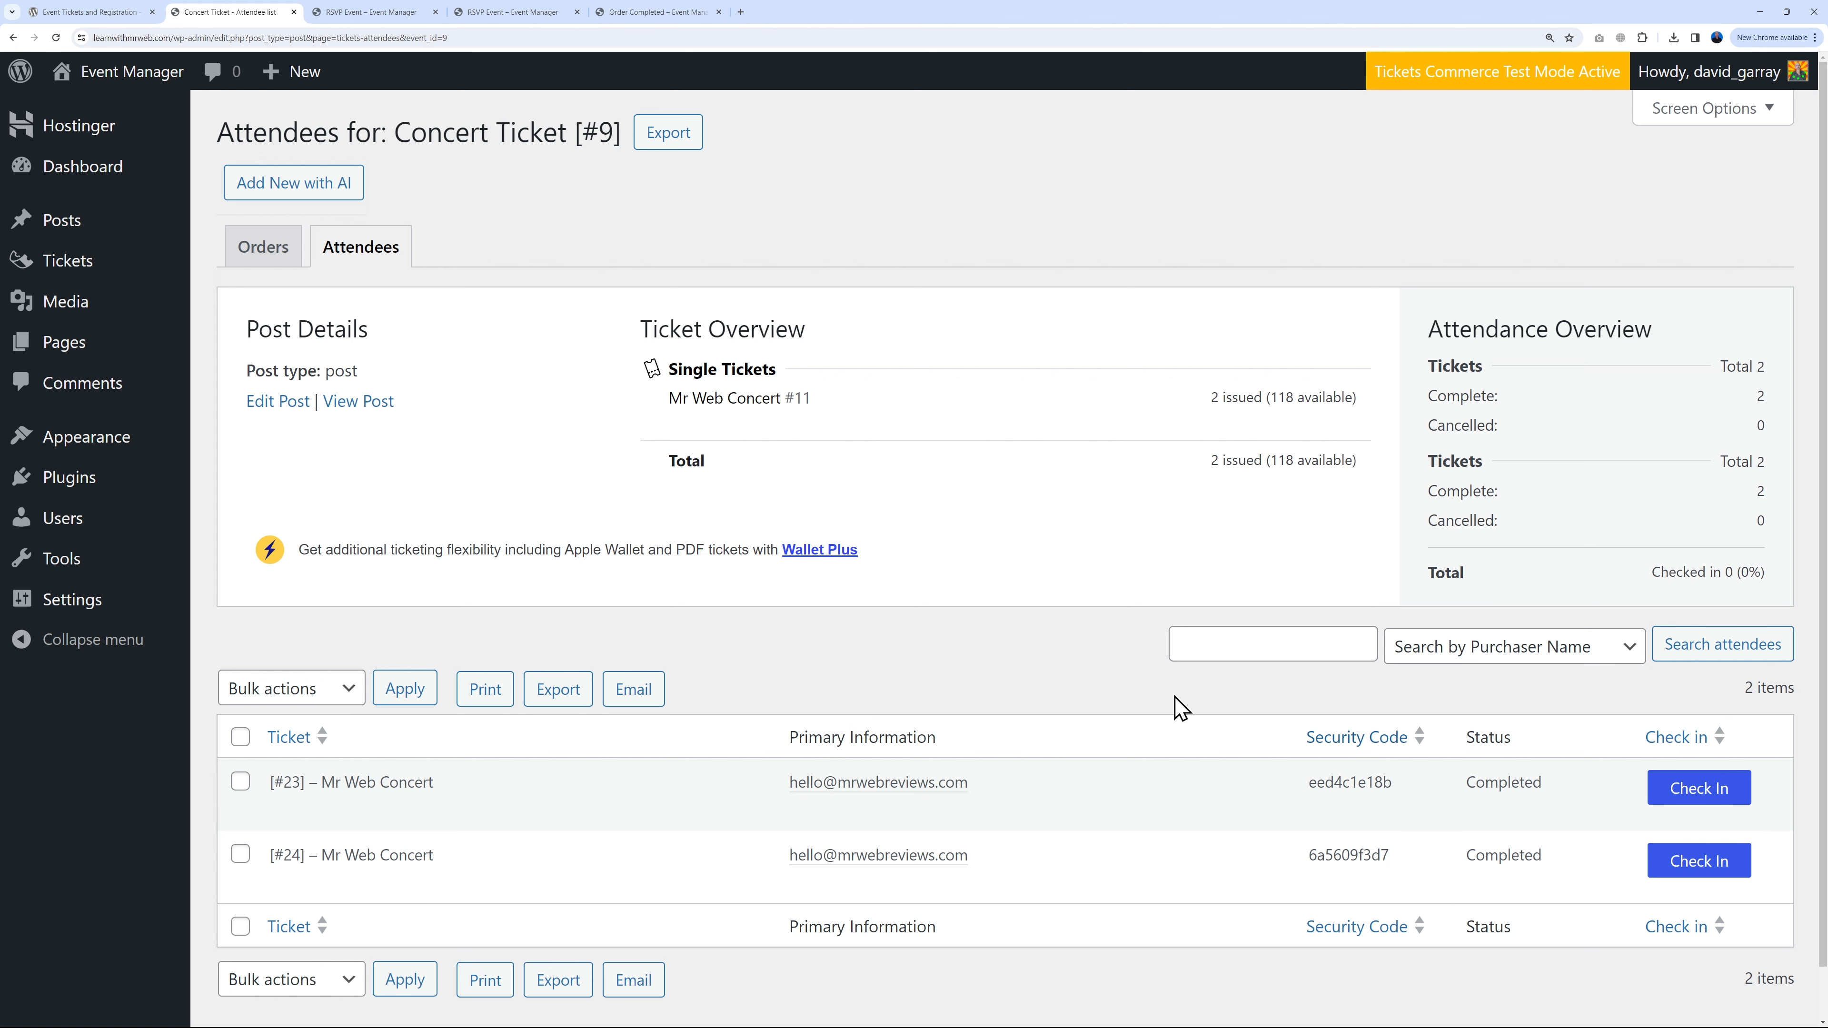
Step: Check the completed order and attendee search options, then show all posts
{"action": "left_click", "coordinate": [688, 13]}
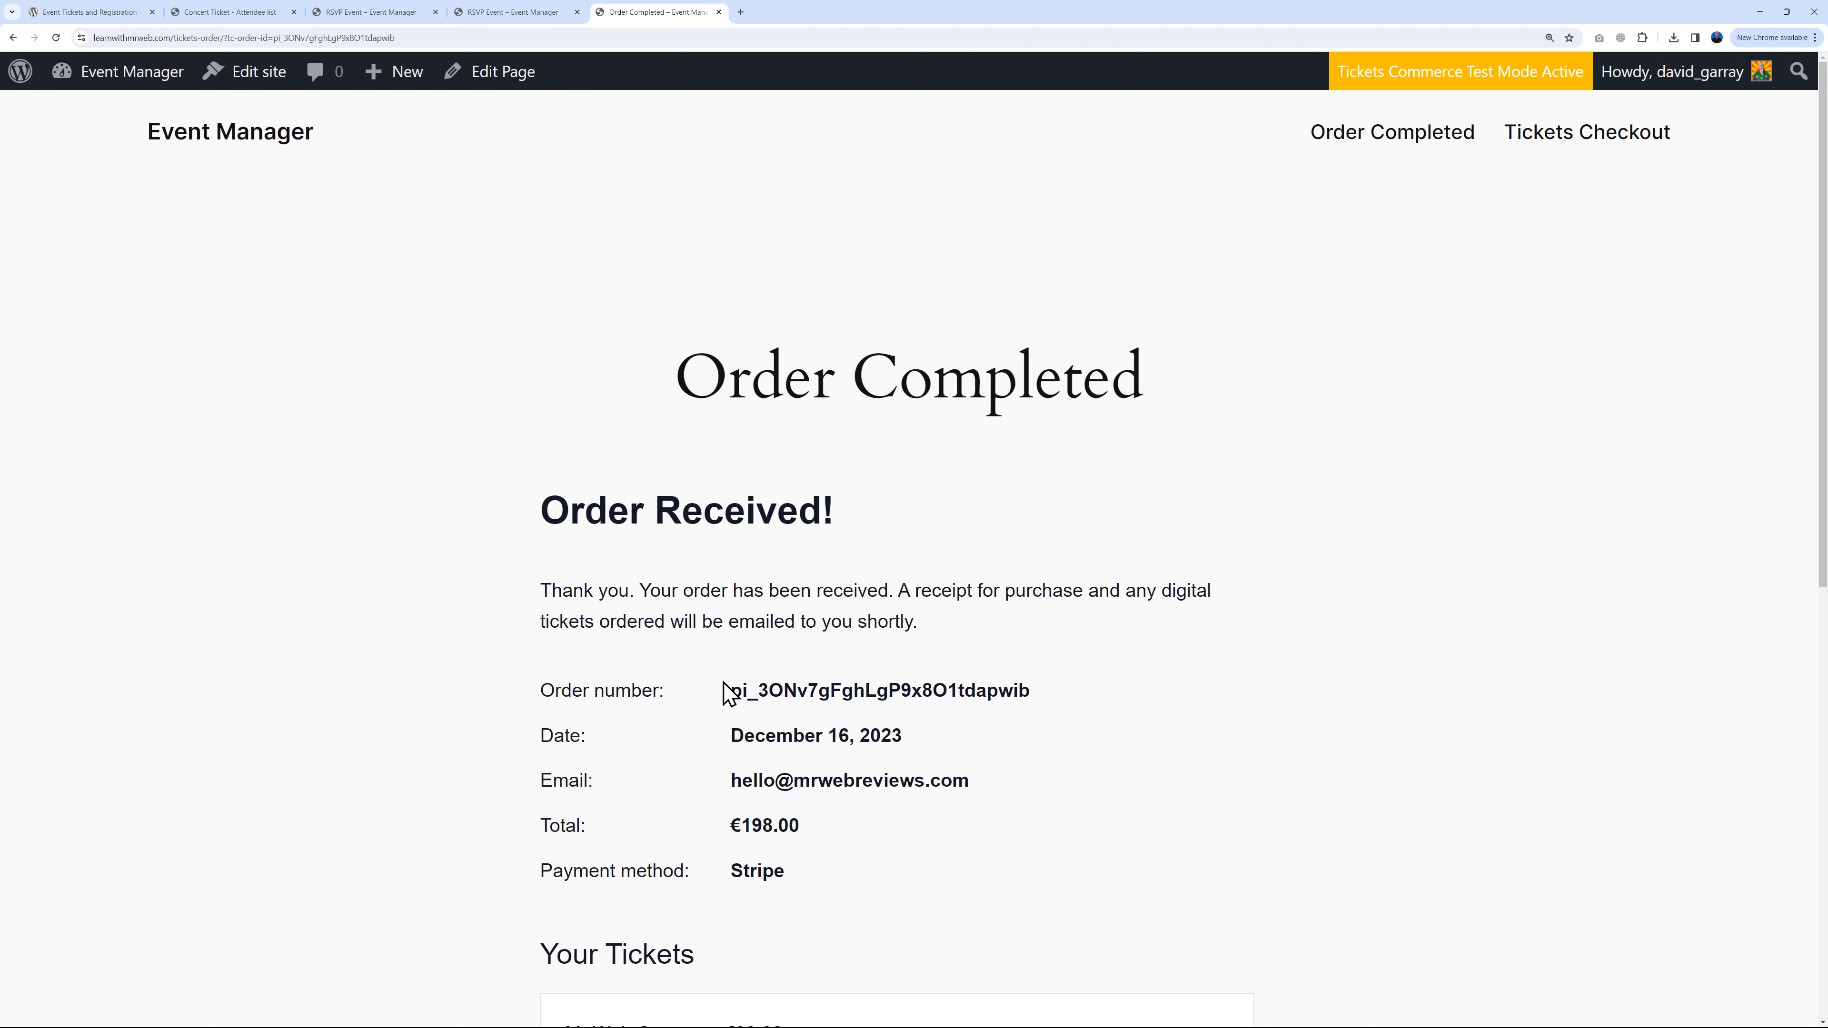
{"action": "left_click", "coordinate": [273, 15]}
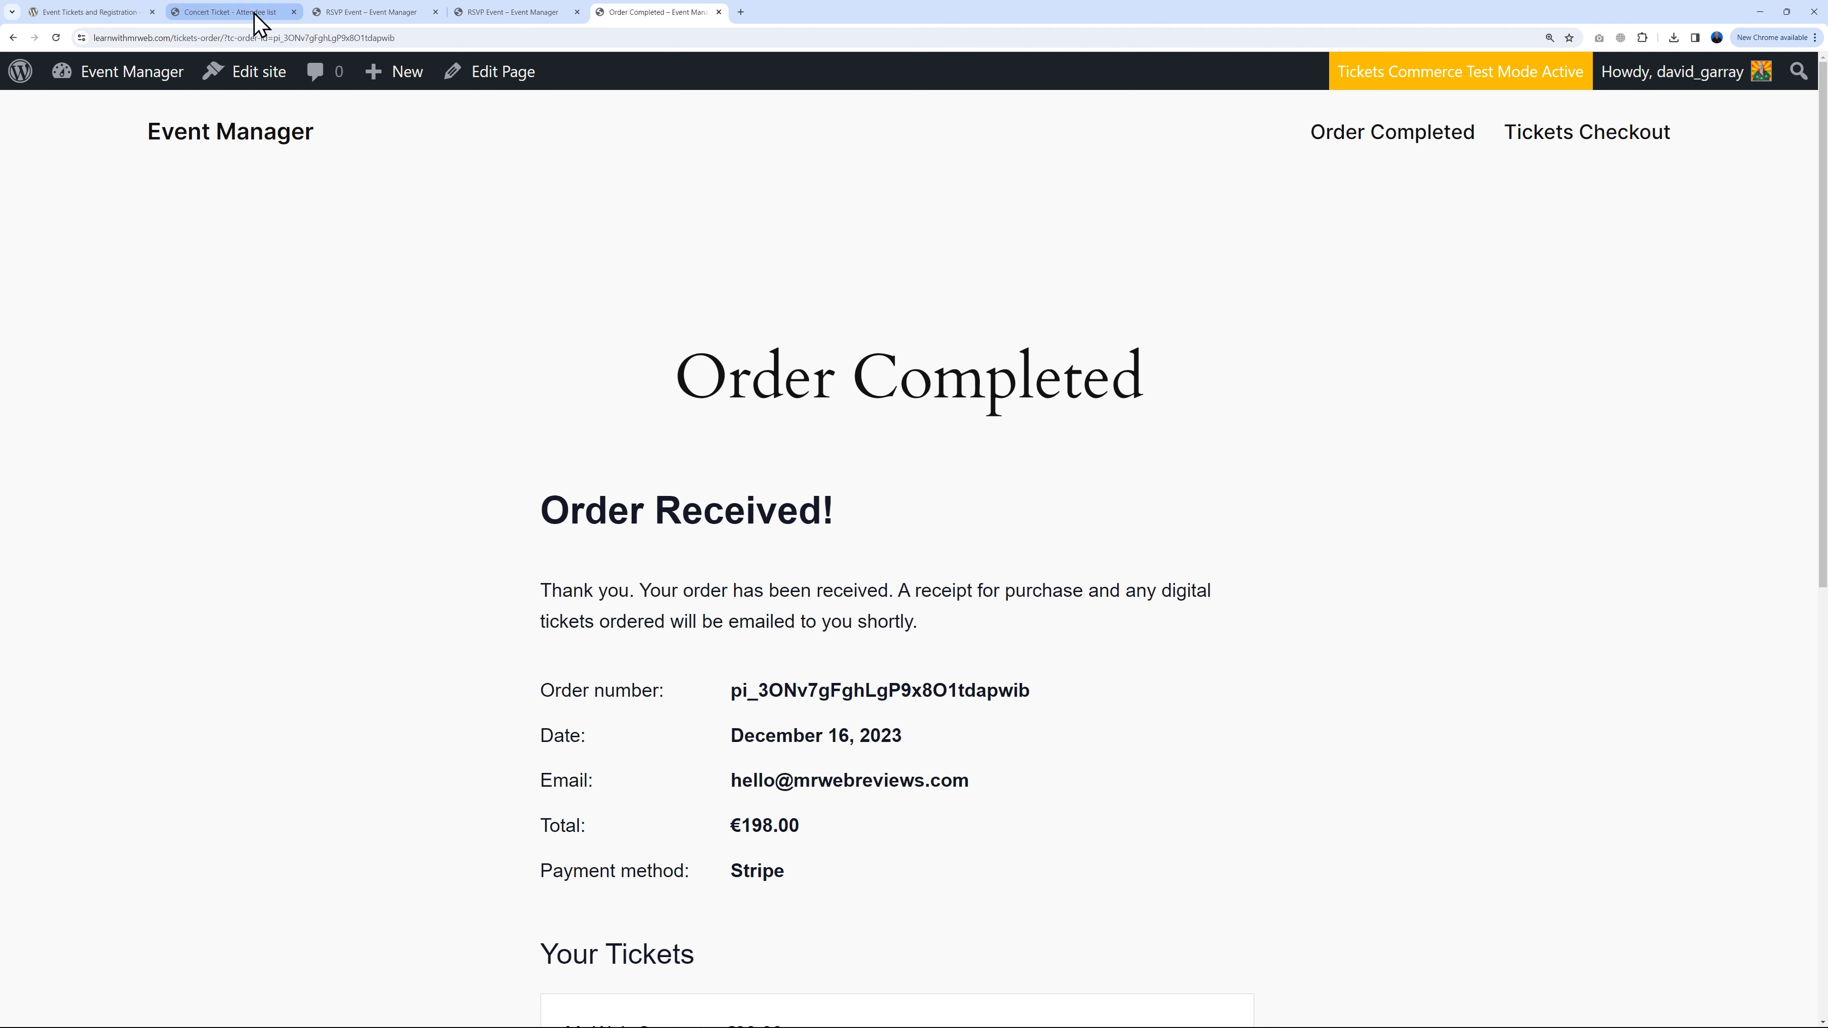
{"action": "left_click", "coordinate": [1501, 660]}
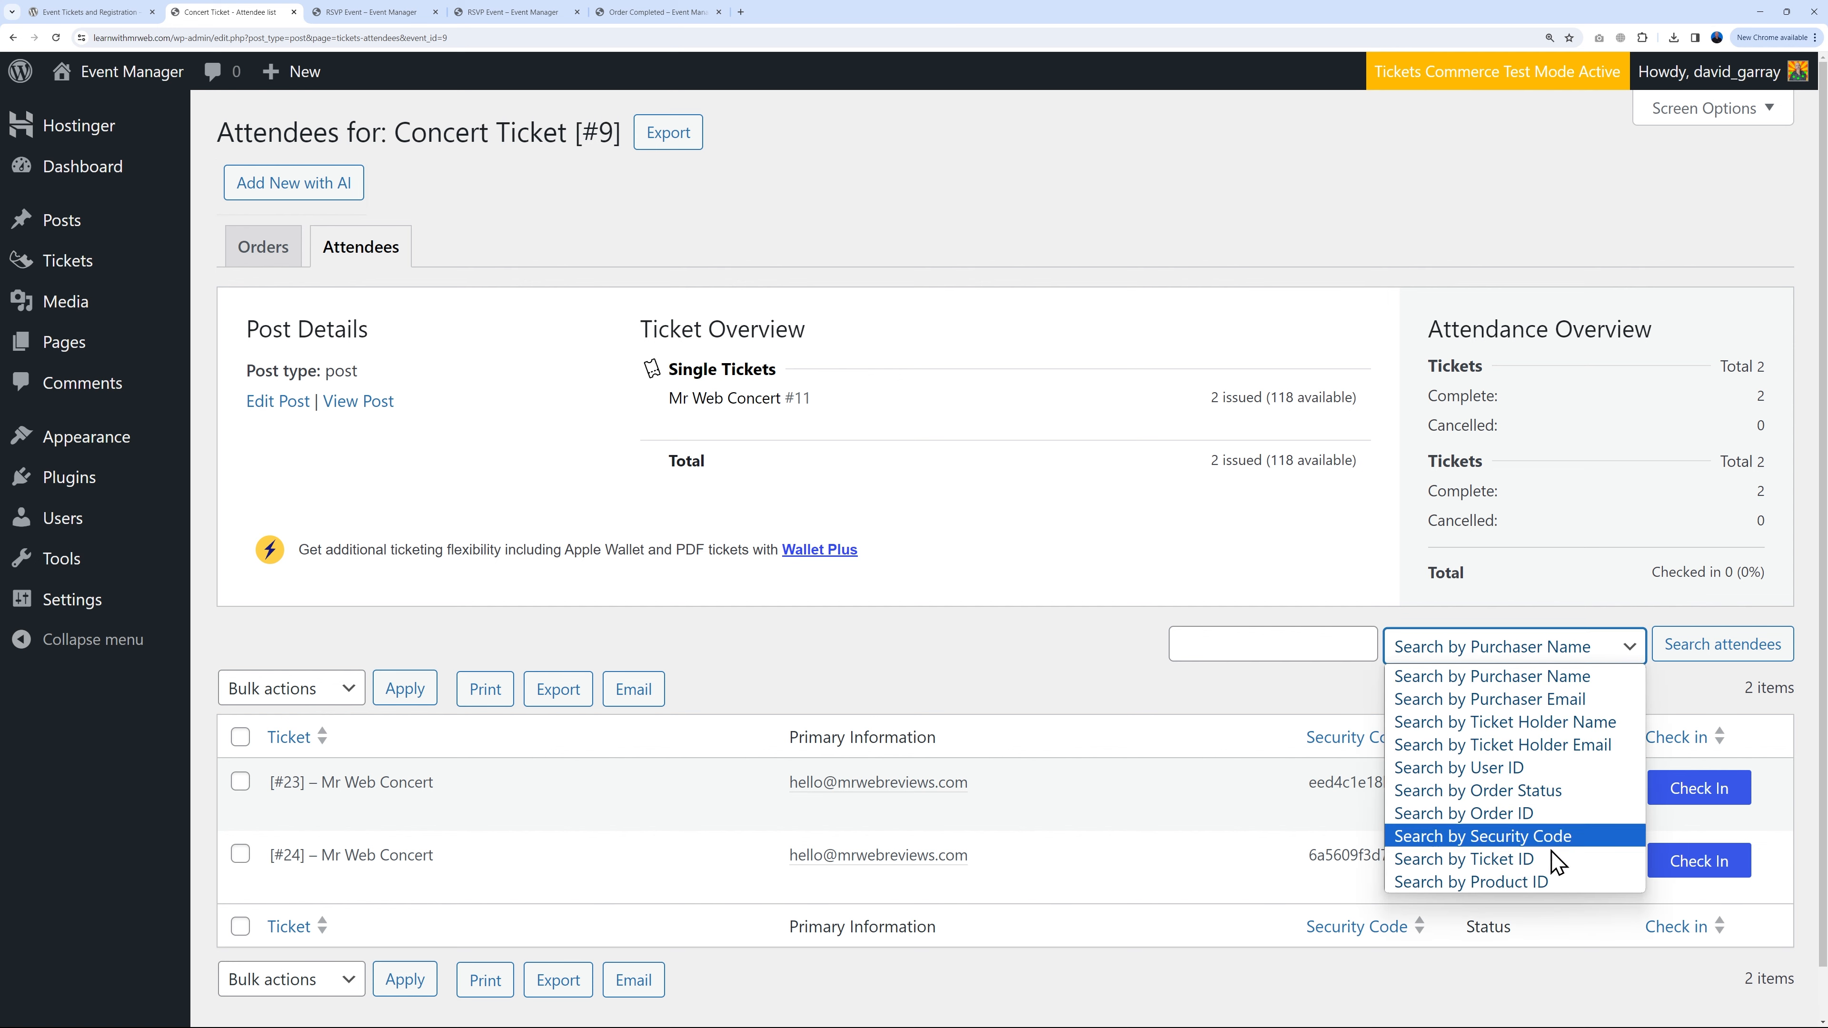
{"action": "left_click", "coordinate": [1293, 688]}
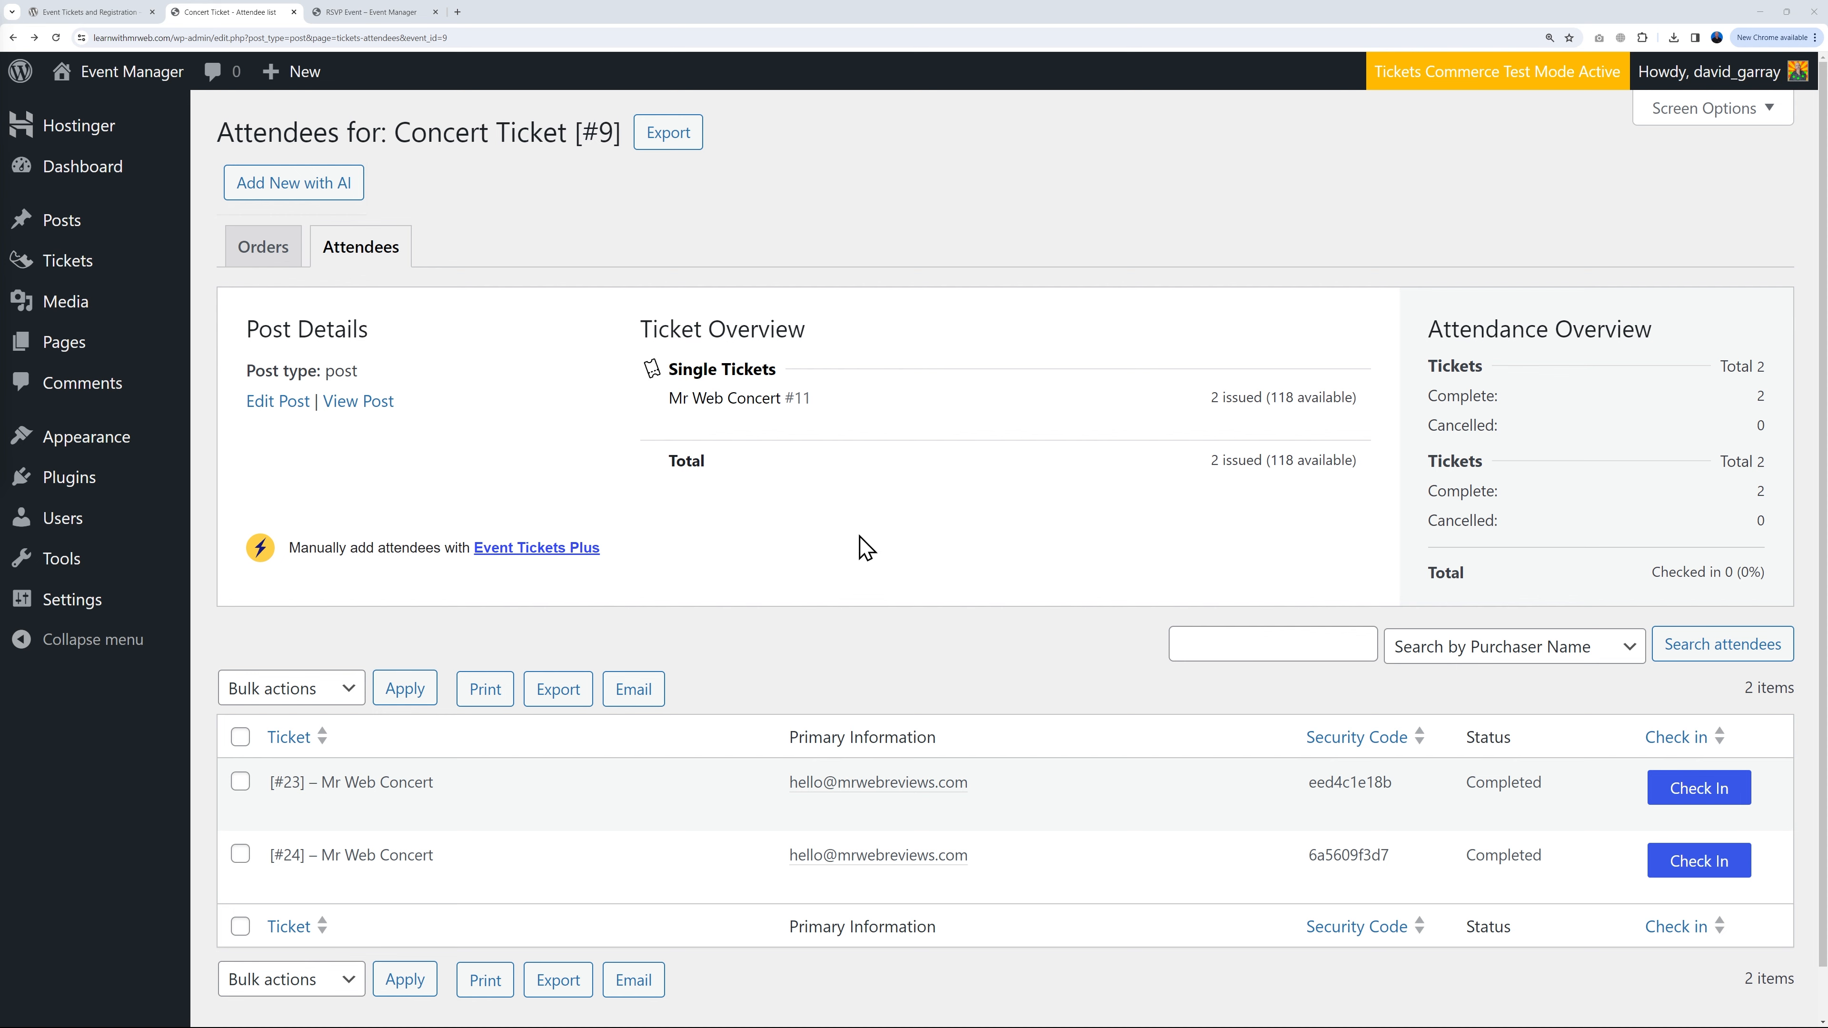
{"action": "left_click", "coordinate": [71, 232]}
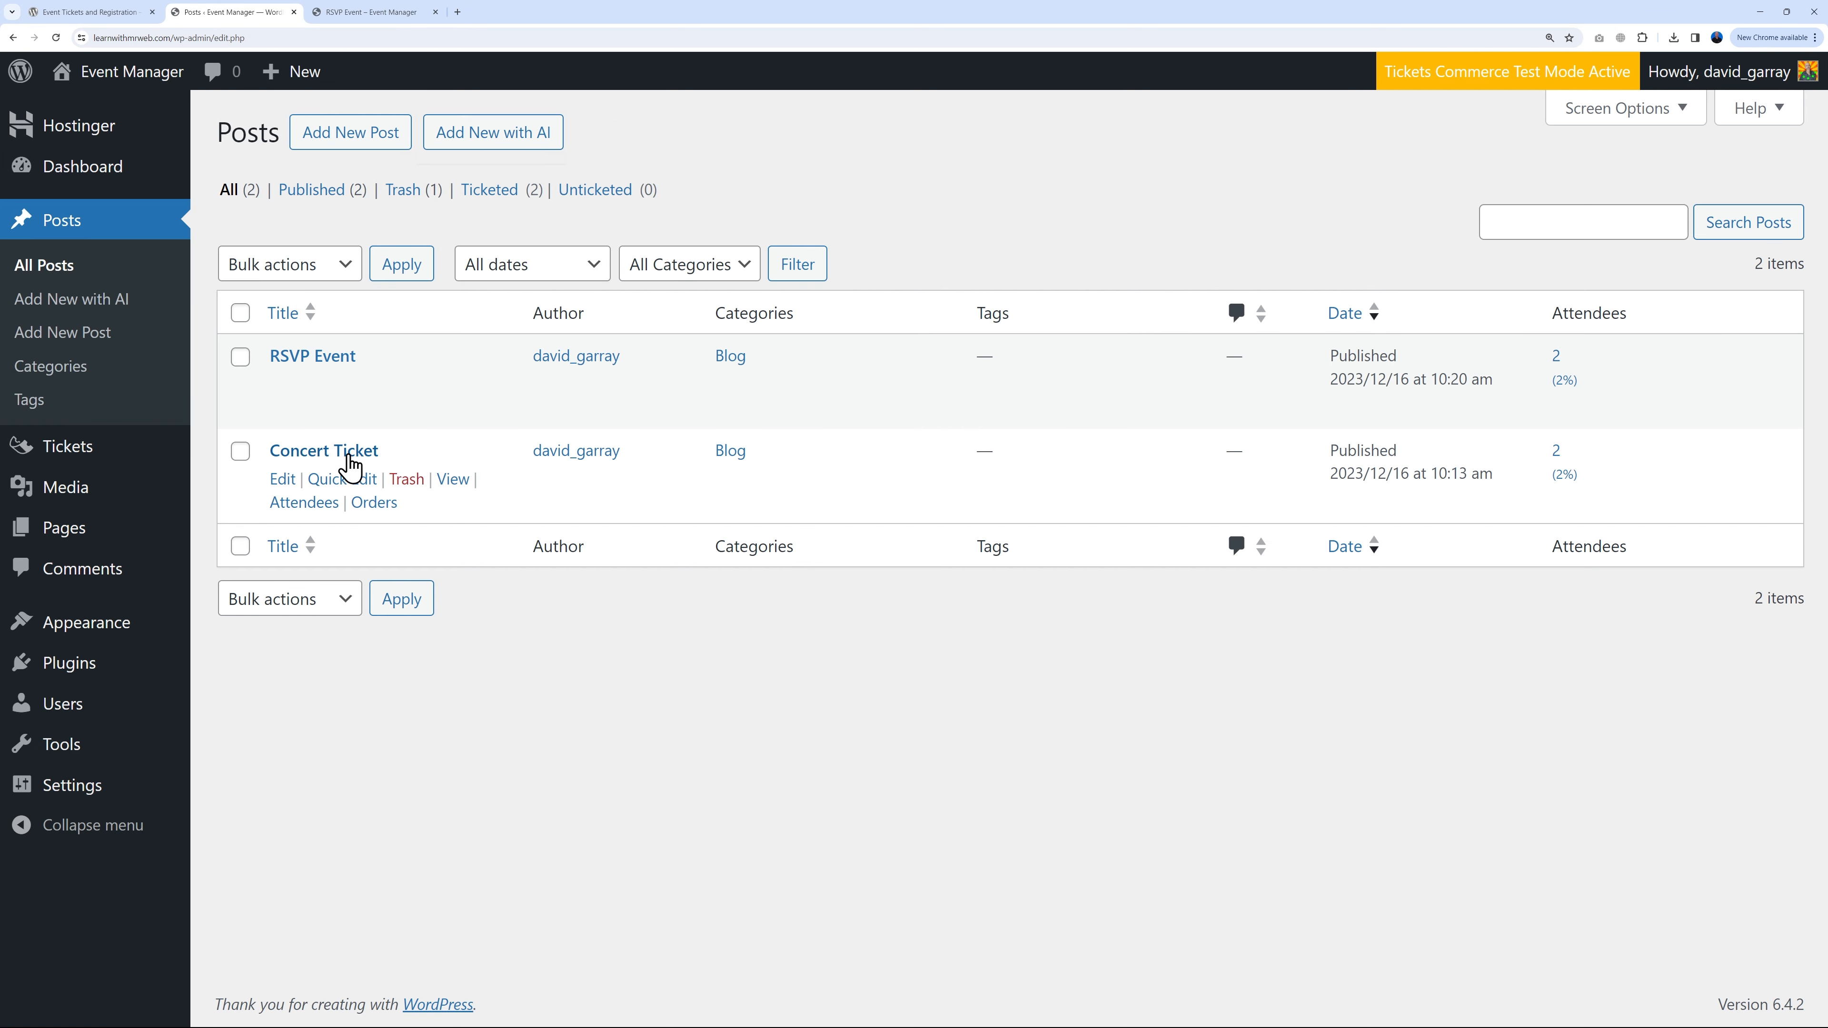
Step: Add a 'Who's Attending?' Attendee List block below the RSVP block in RSVP Event and update it
{"action": "left_click", "coordinate": [330, 359]}
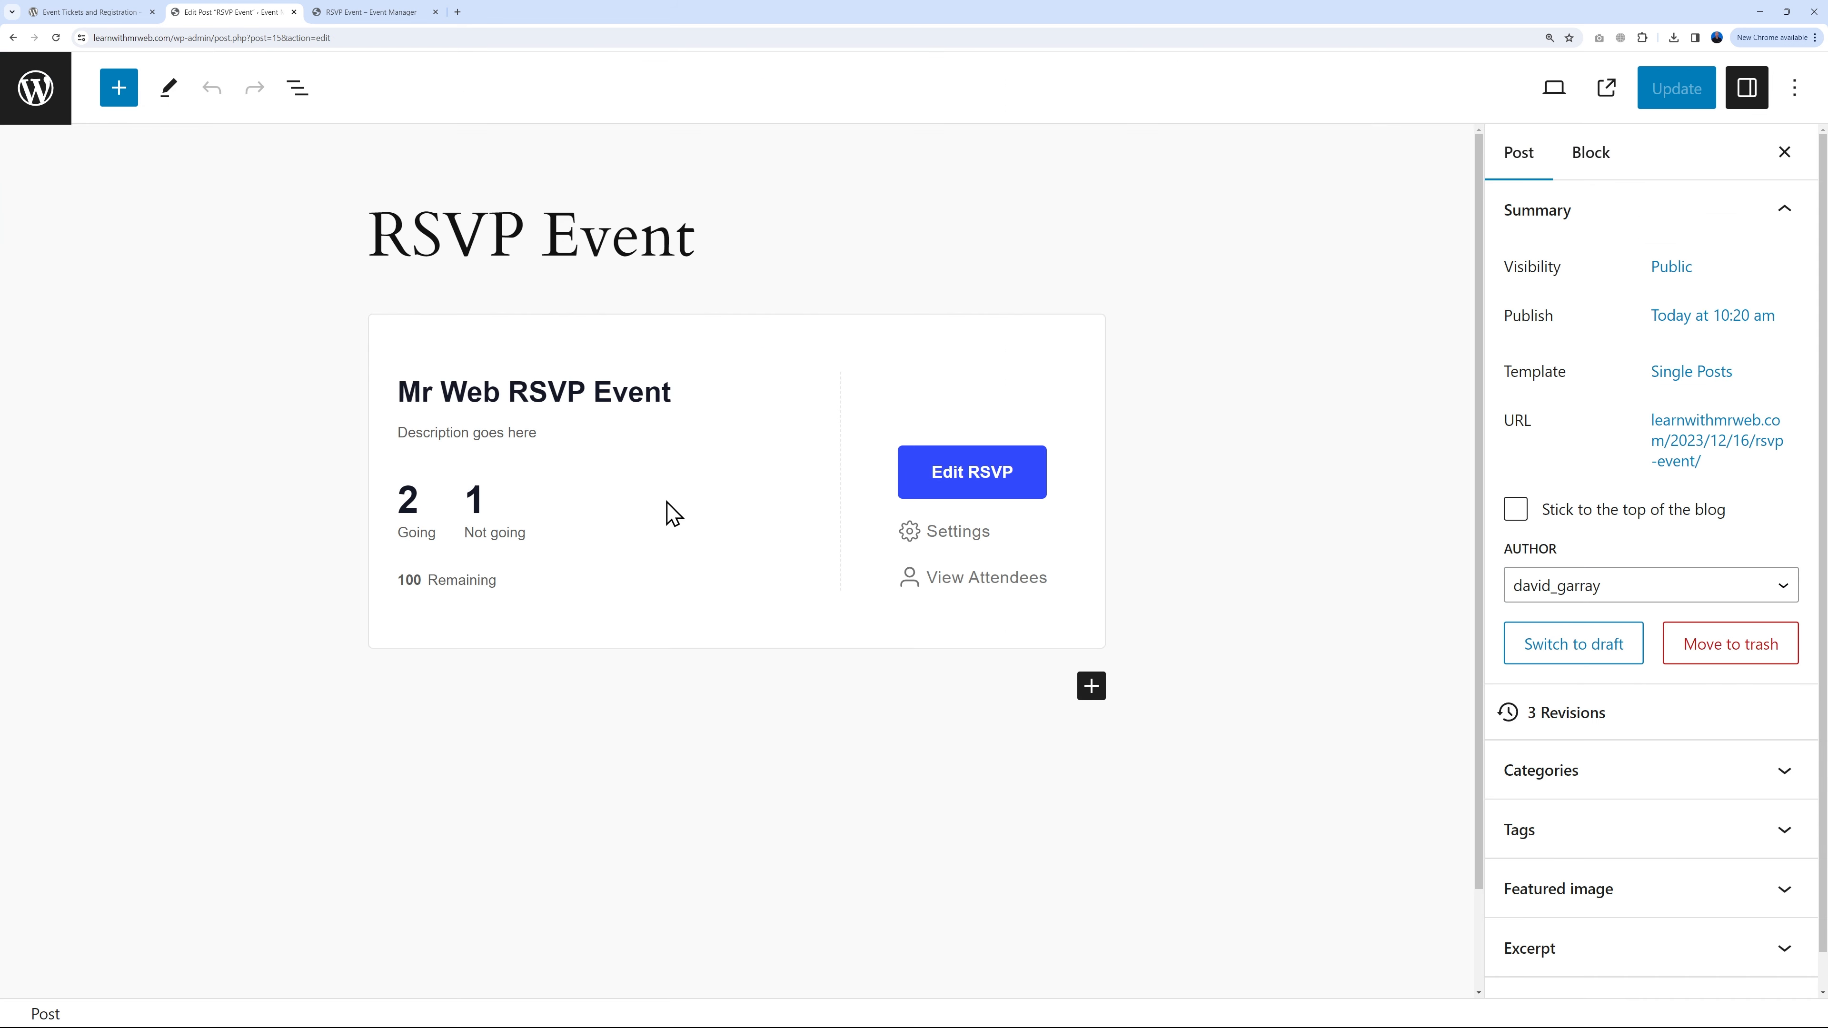
{"action": "left_click", "coordinate": [1091, 686]}
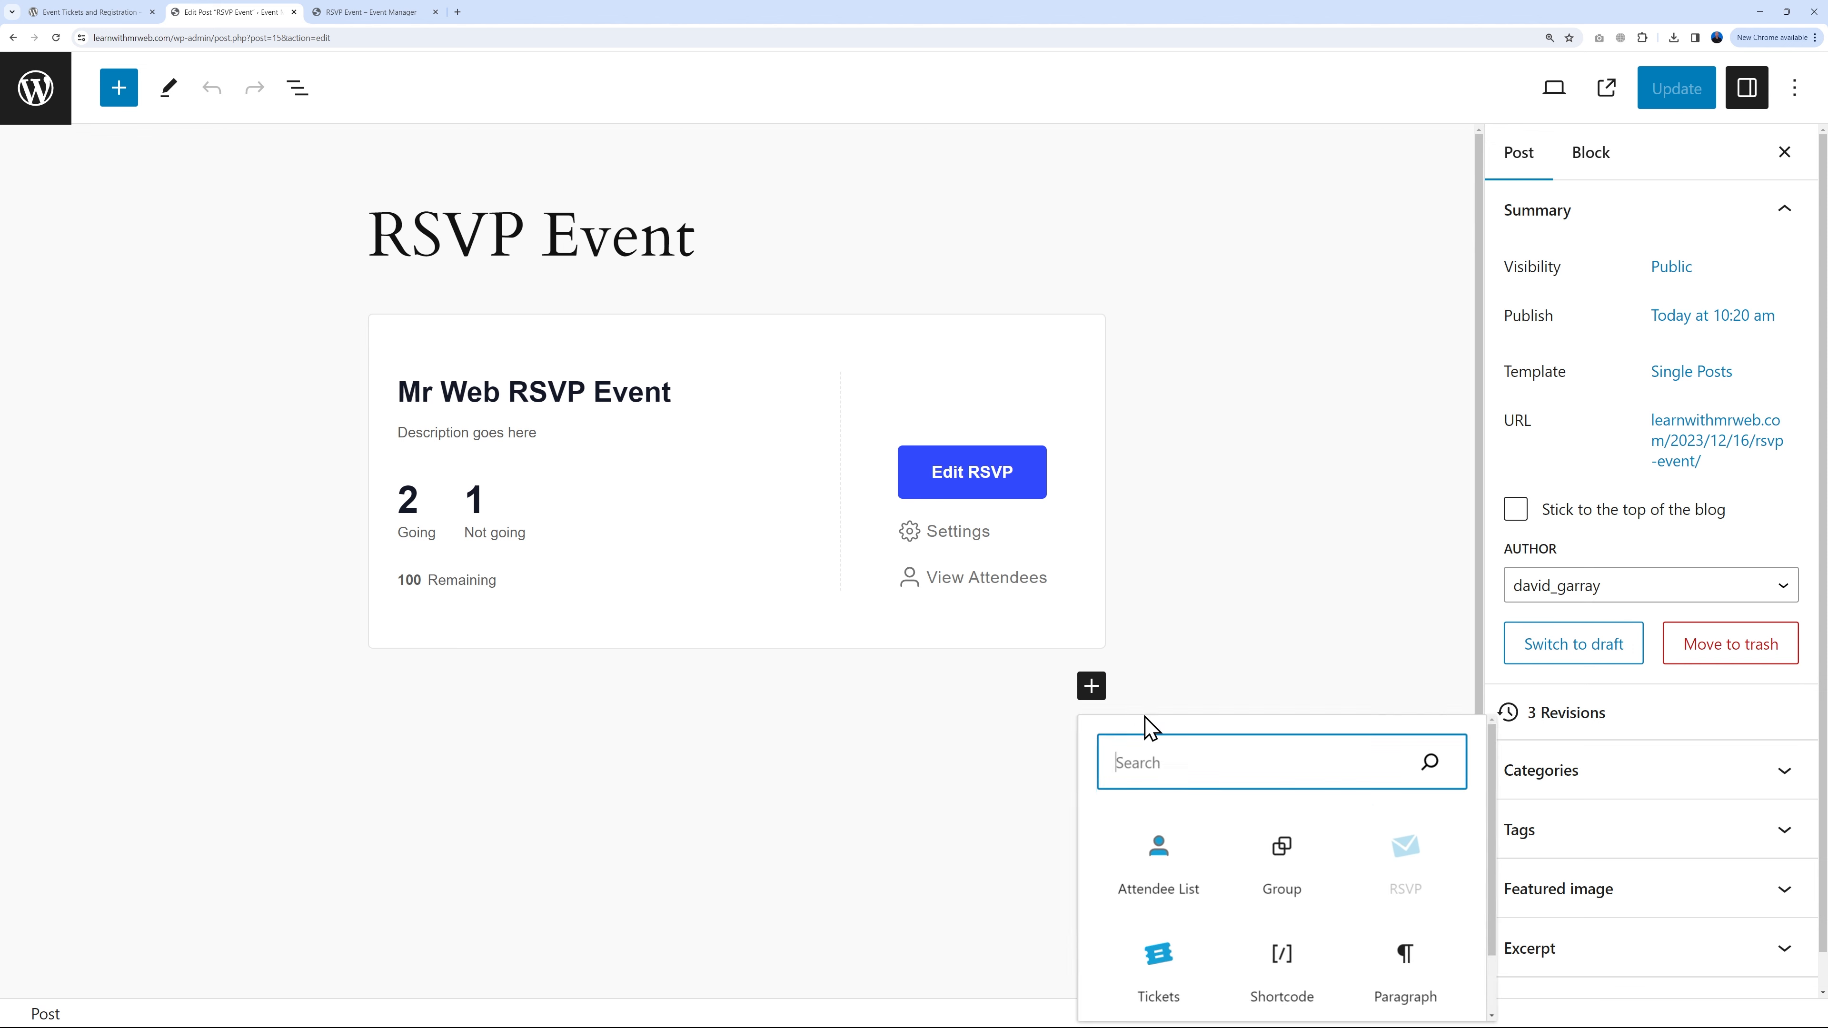
{"action": "left_click", "coordinate": [1159, 873]}
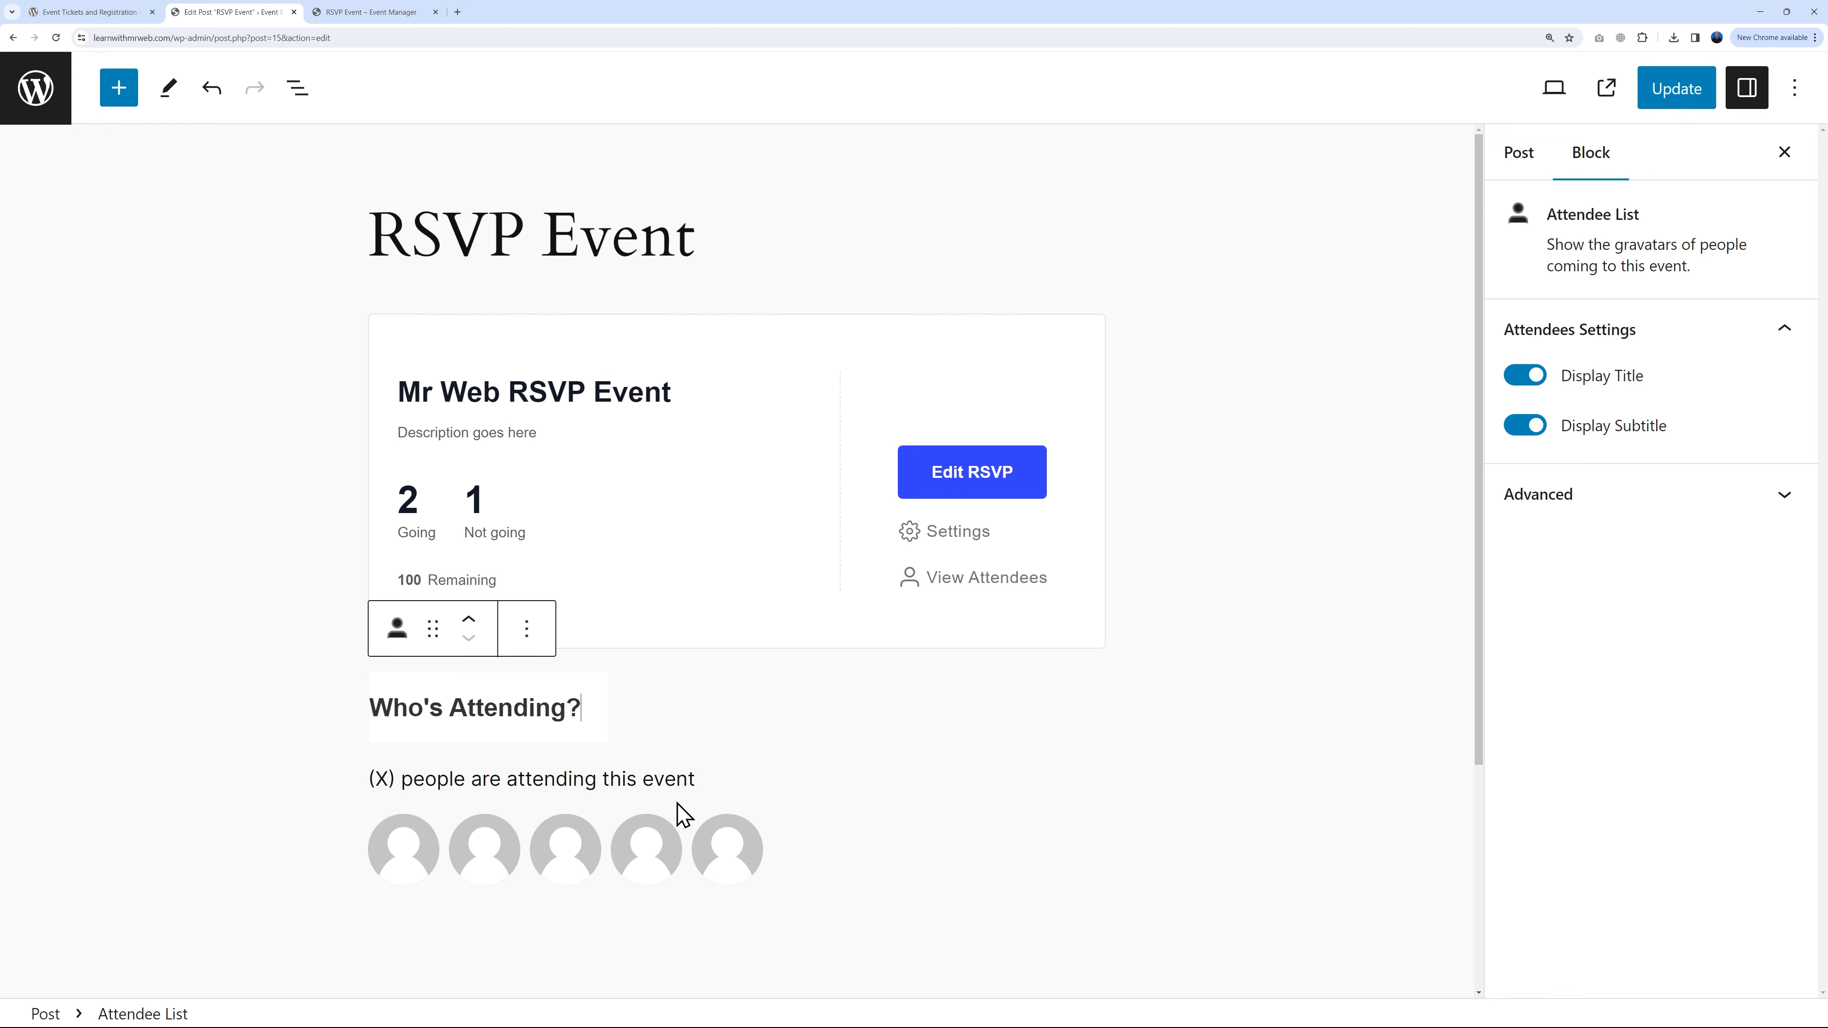
{"action": "left_click", "coordinate": [1656, 105]}
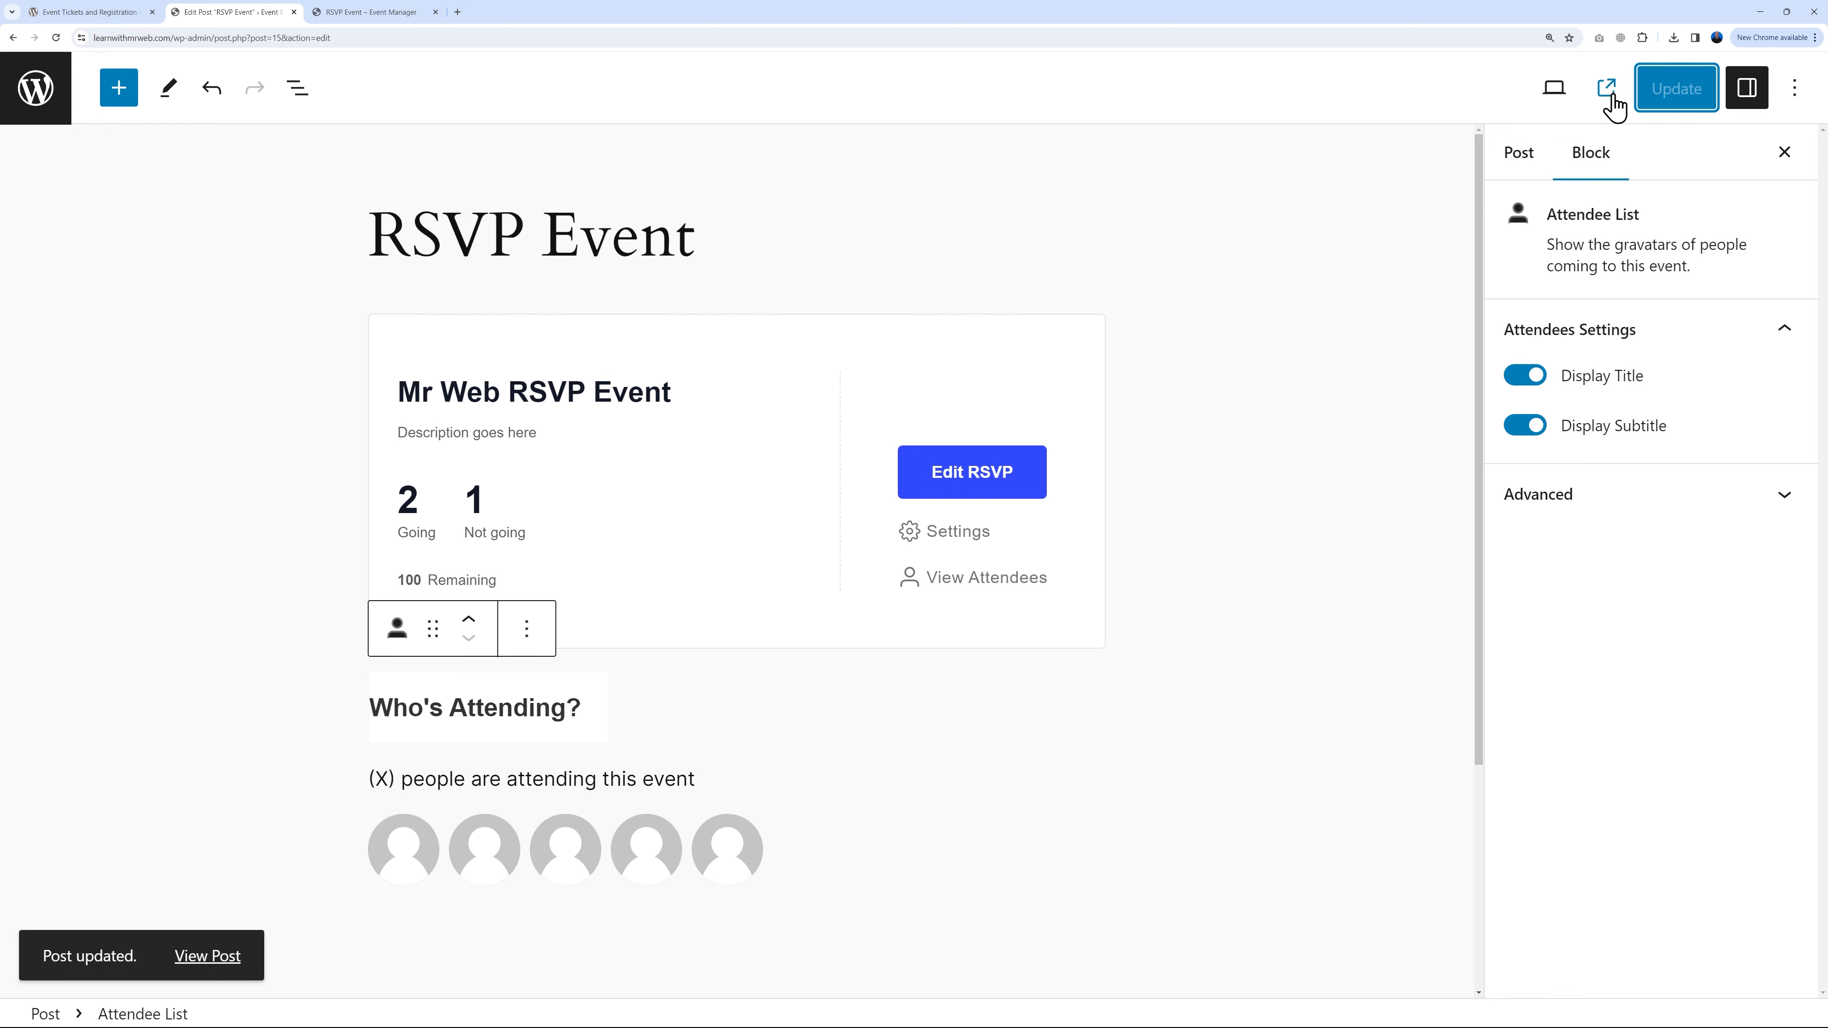
Step: Reload the RSVP Event page and confirm Who's coming shows 2 attending
{"action": "left_click", "coordinate": [332, 13]}
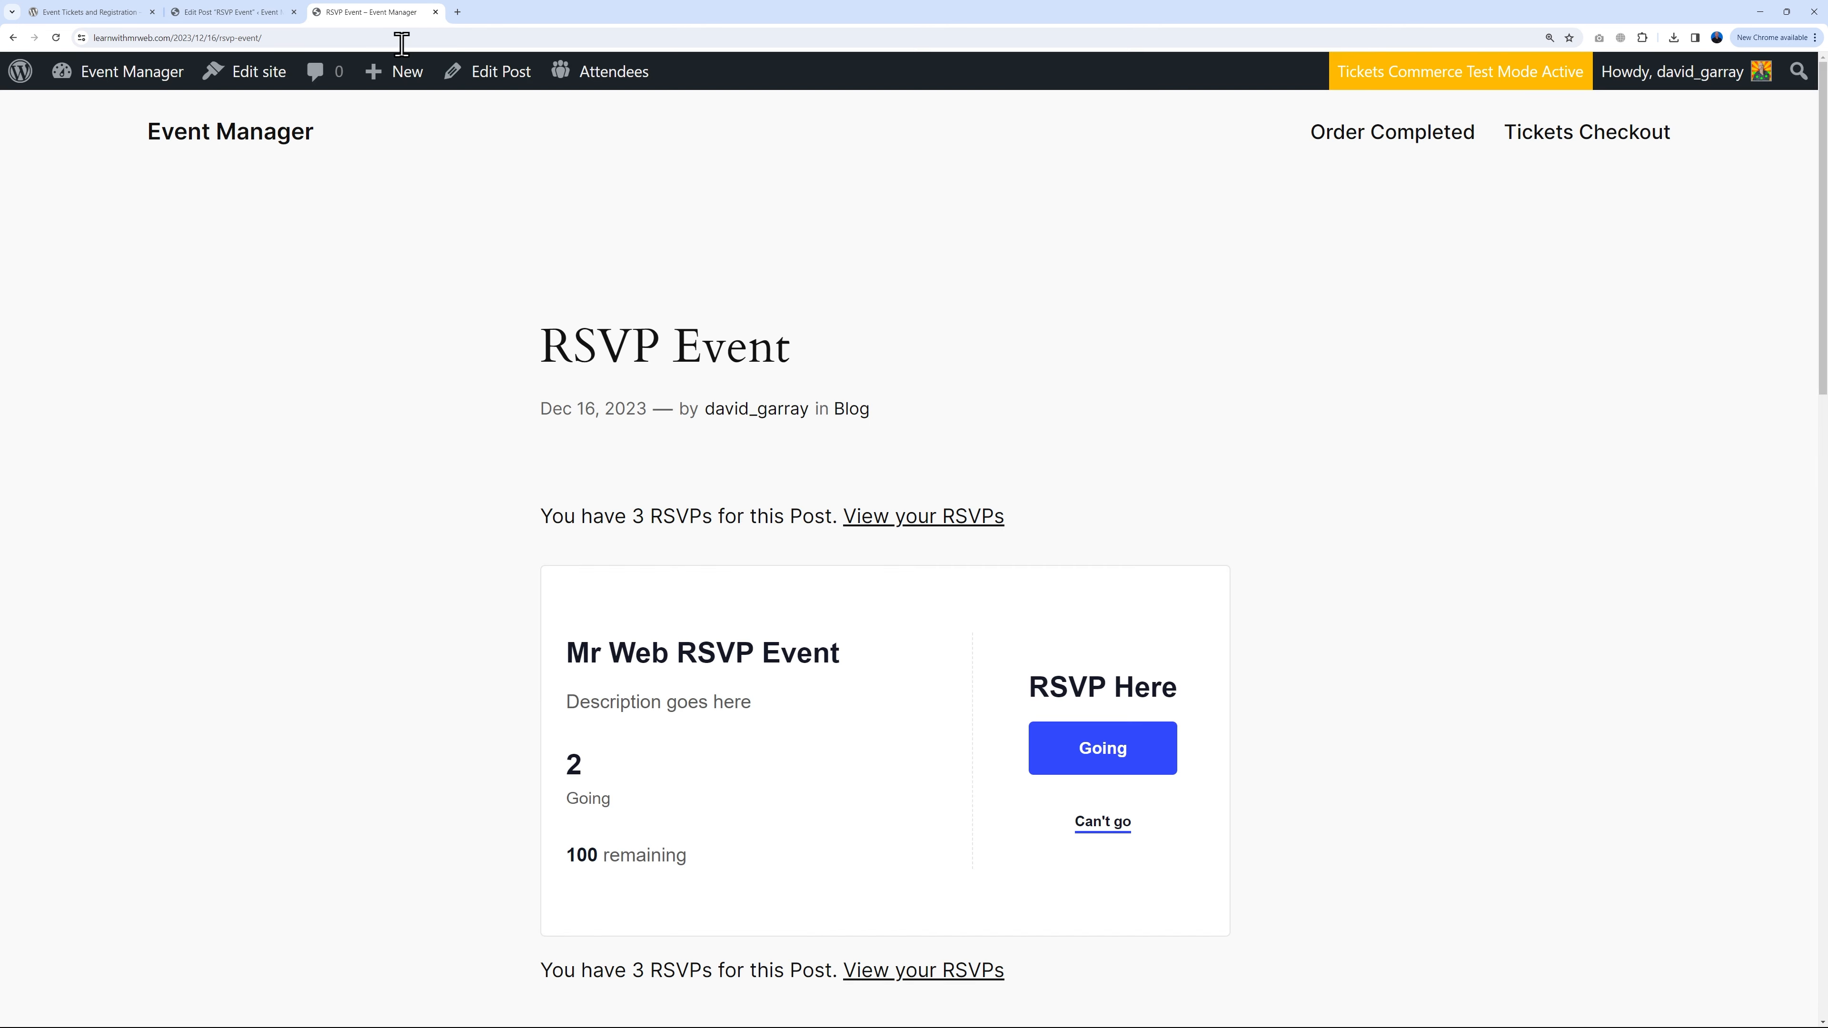
{"action": "scroll", "coordinate": [1331, 482], "scroll_direction": "down", "scroll_amount": 3}
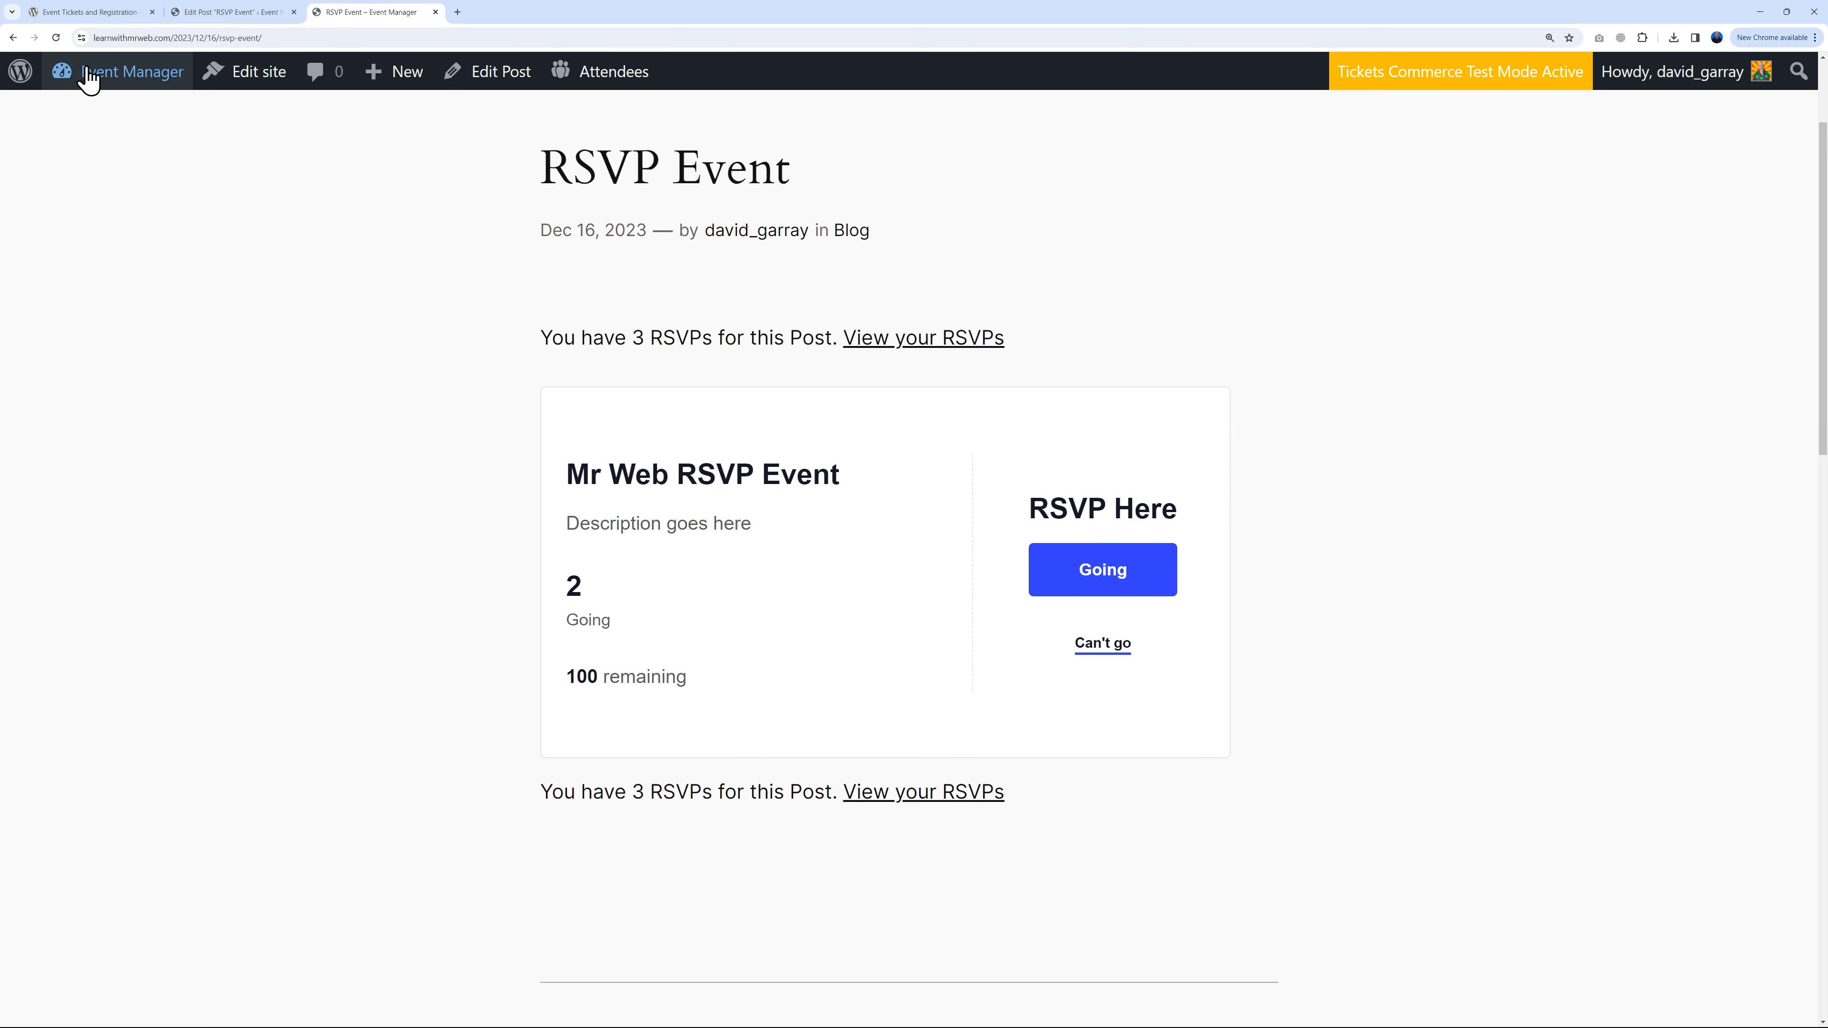
{"action": "left_click", "coordinate": [55, 37]}
{"action": "scroll", "coordinate": [594, 735], "scroll_direction": "down", "scroll_amount": 1}
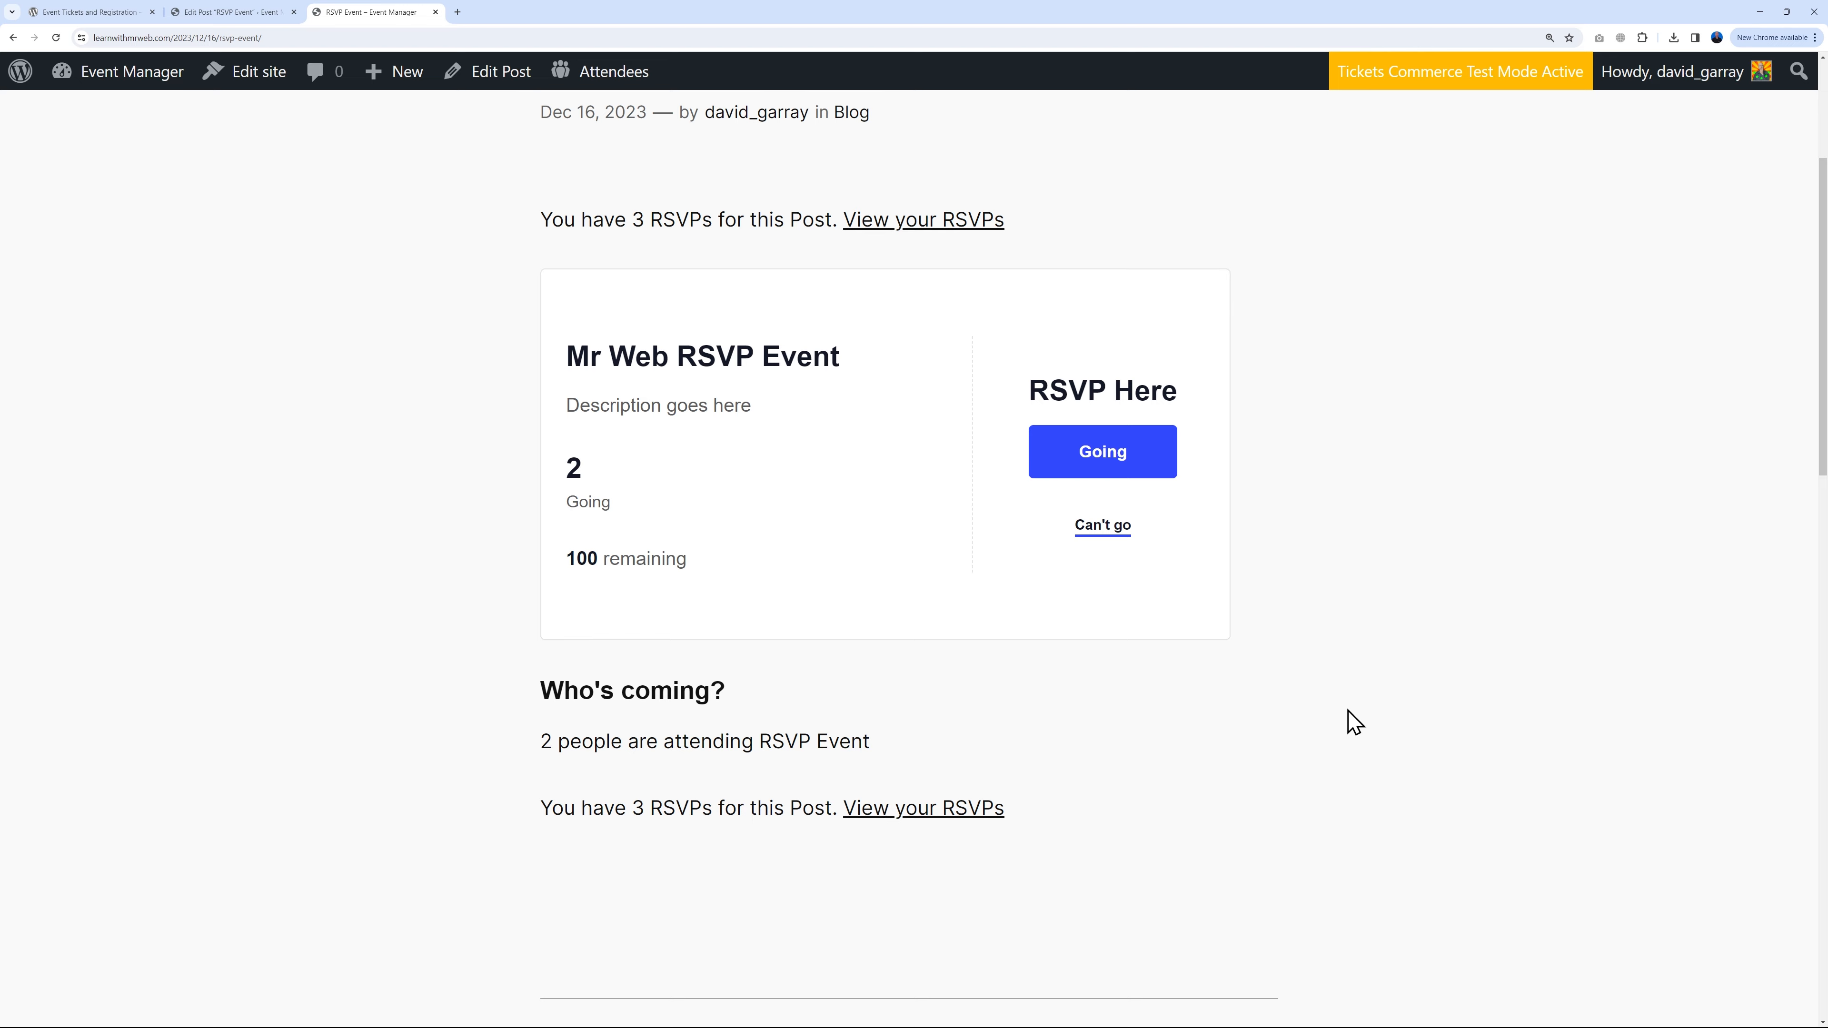
{"action": "scroll", "coordinate": [1224, 634], "scroll_direction": "up", "scroll_amount": 2}
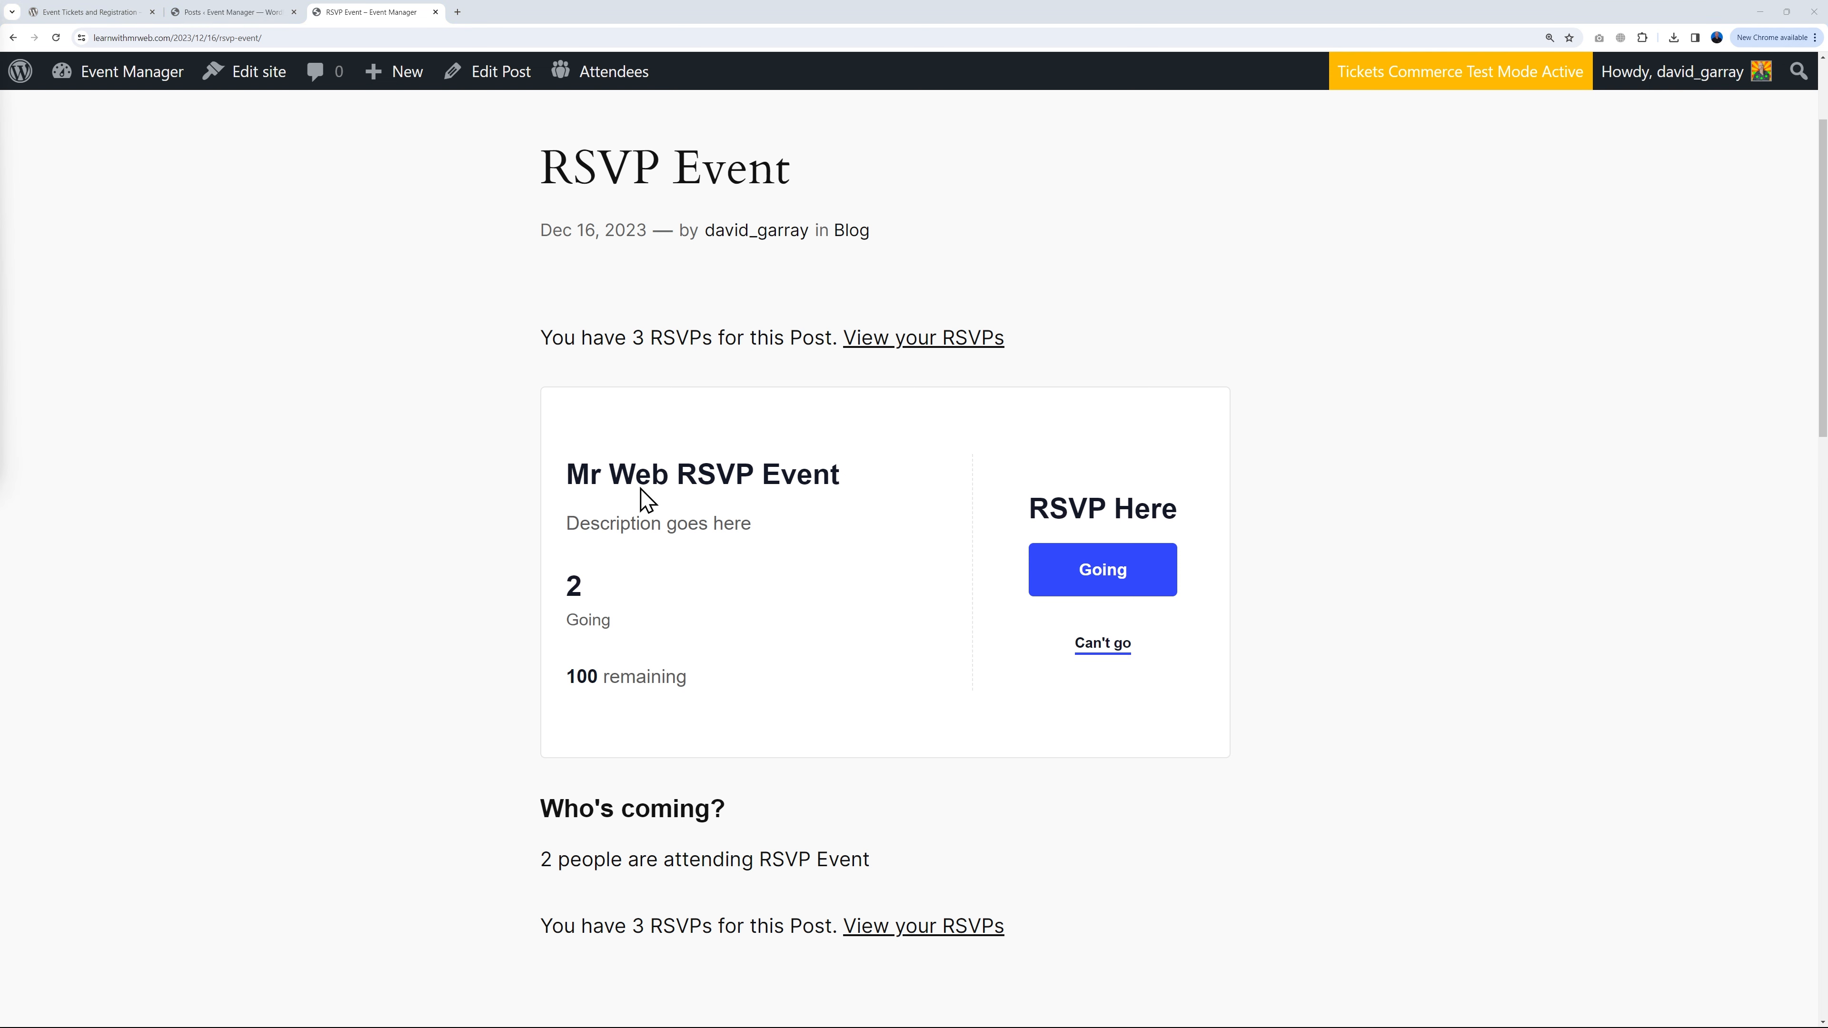
{"action": "scroll", "coordinate": [1461, 682], "scroll_direction": "up", "scroll_amount": 3}
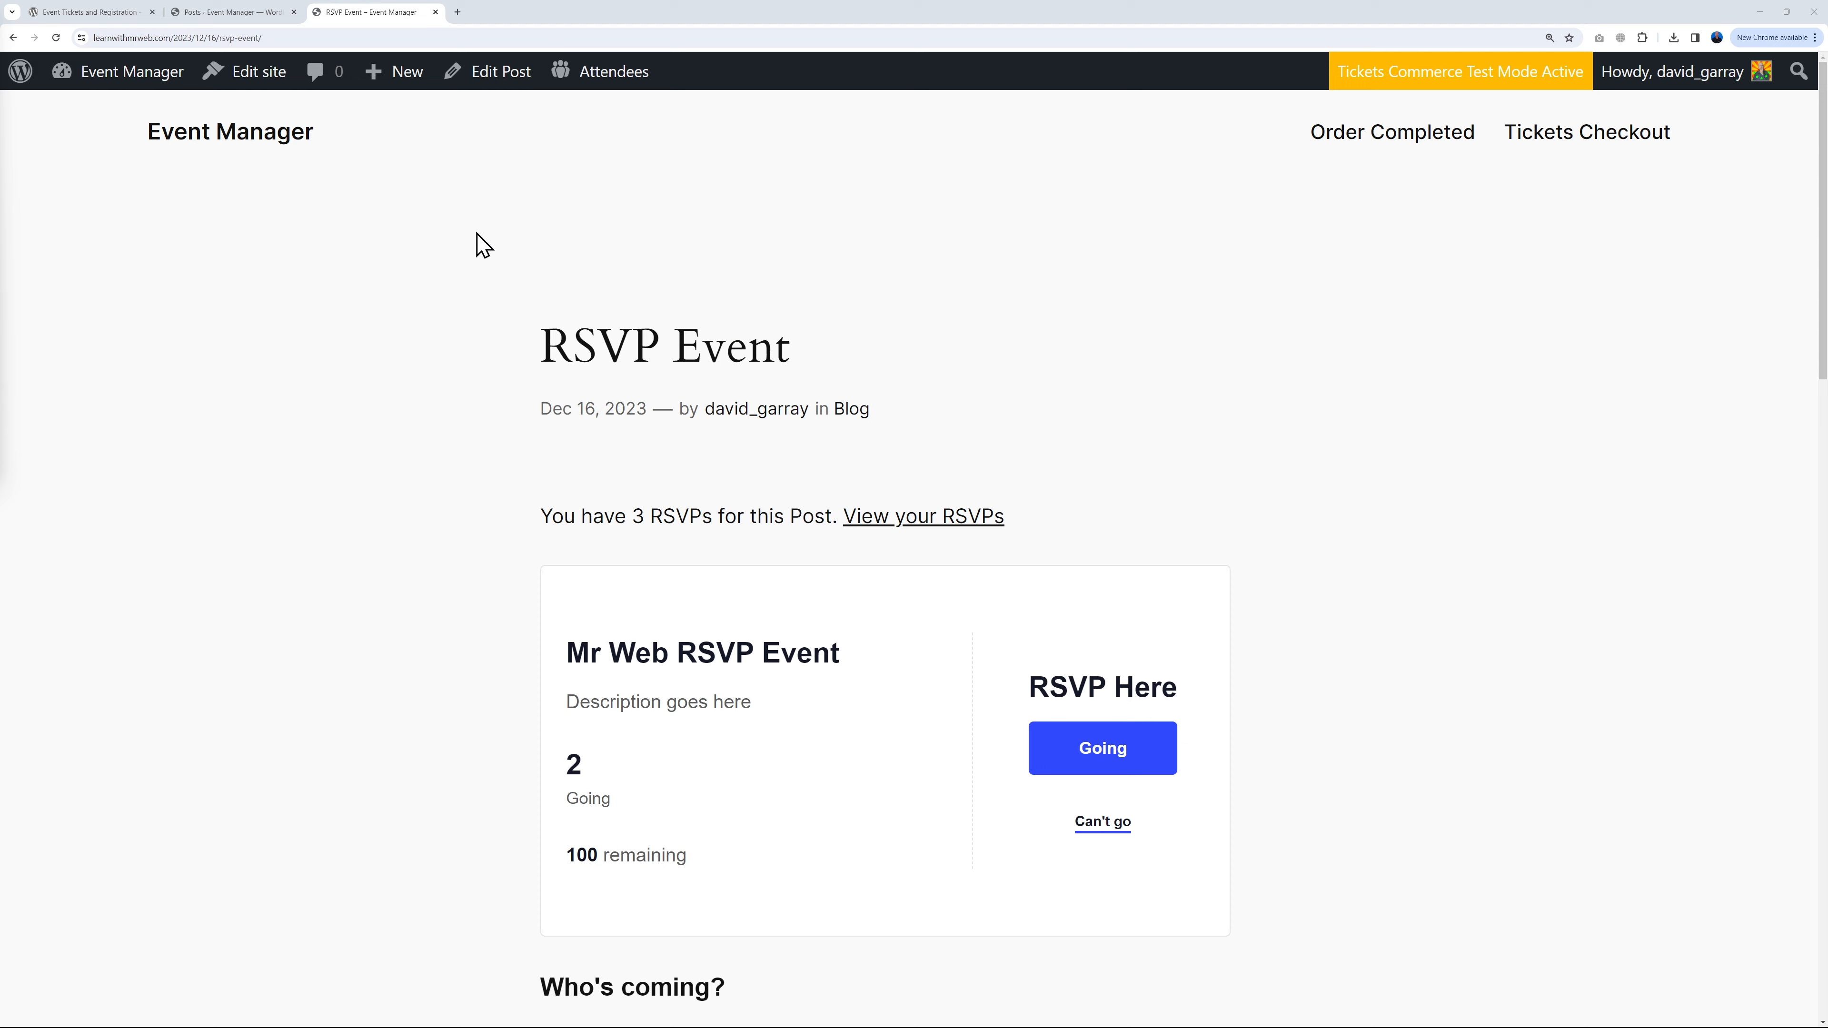
Step: Open the Event Manager home page and scroll through its sections
{"action": "left_click", "coordinate": [270, 136]}
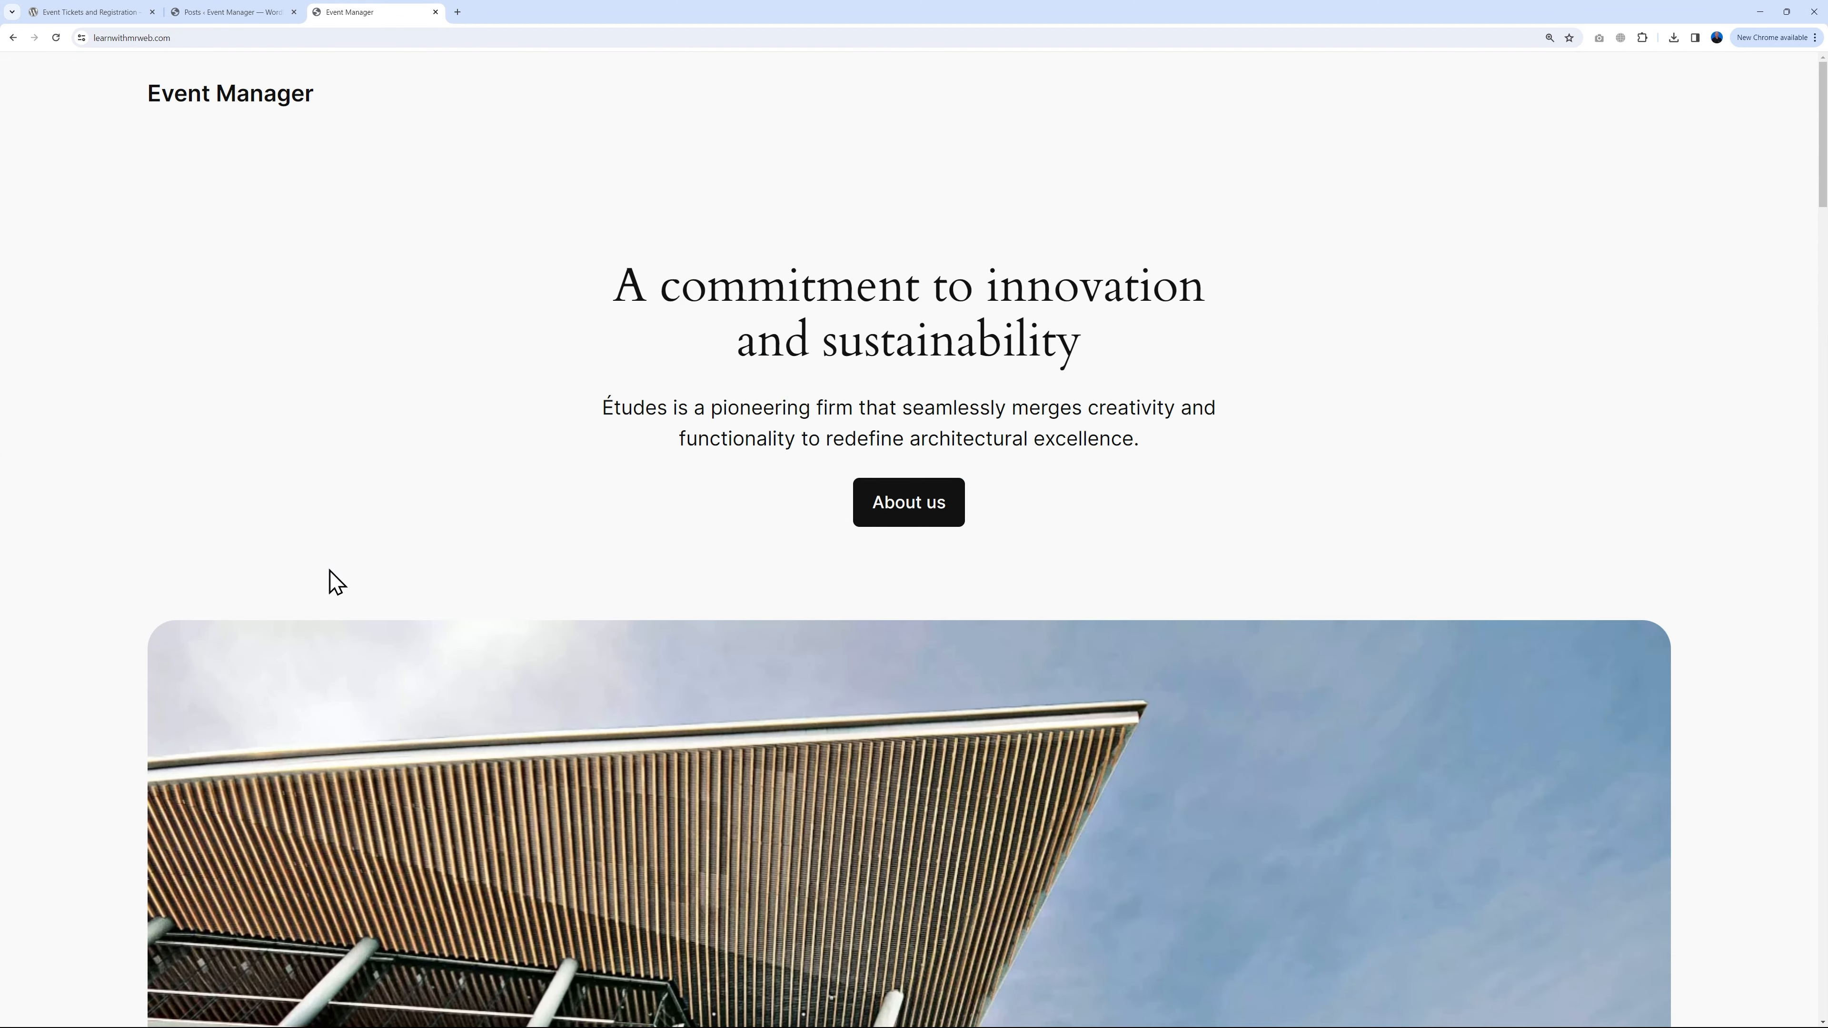
{"action": "scroll", "coordinate": [1510, 715], "scroll_direction": "down", "scroll_amount": 15}
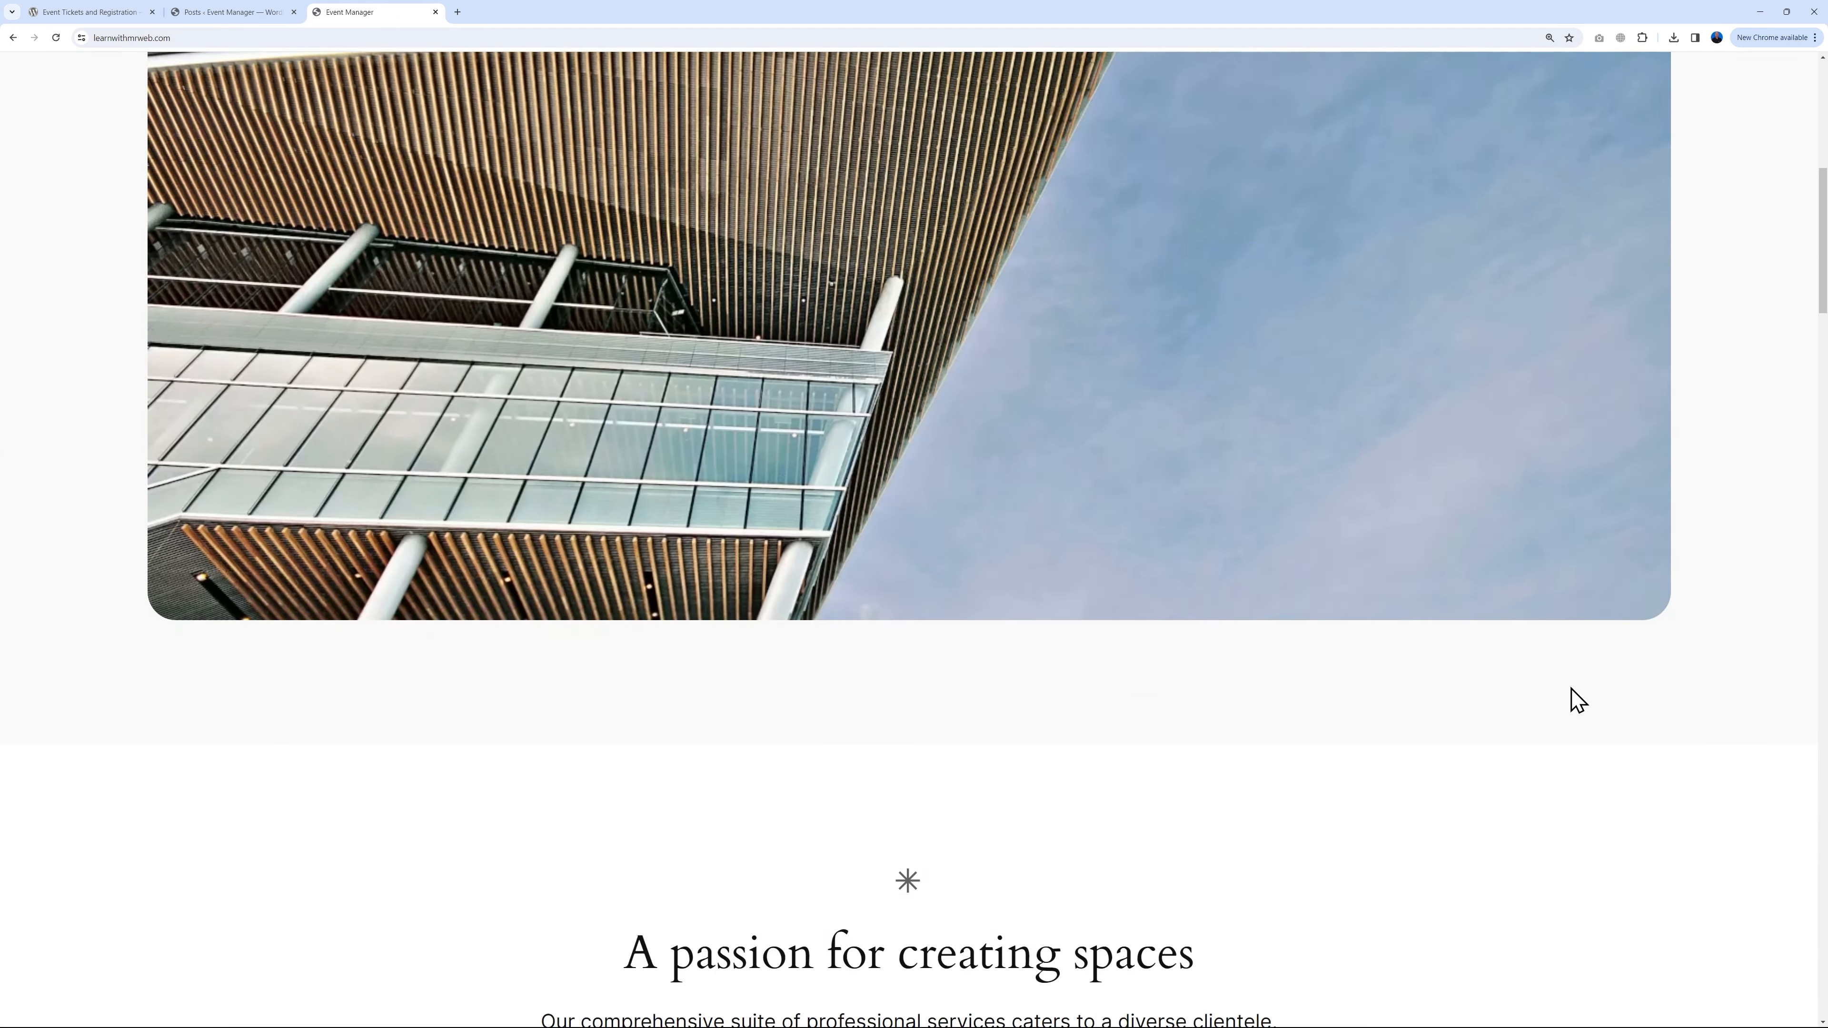
{"action": "scroll", "coordinate": [1609, 694], "scroll_direction": "down", "scroll_amount": 20}
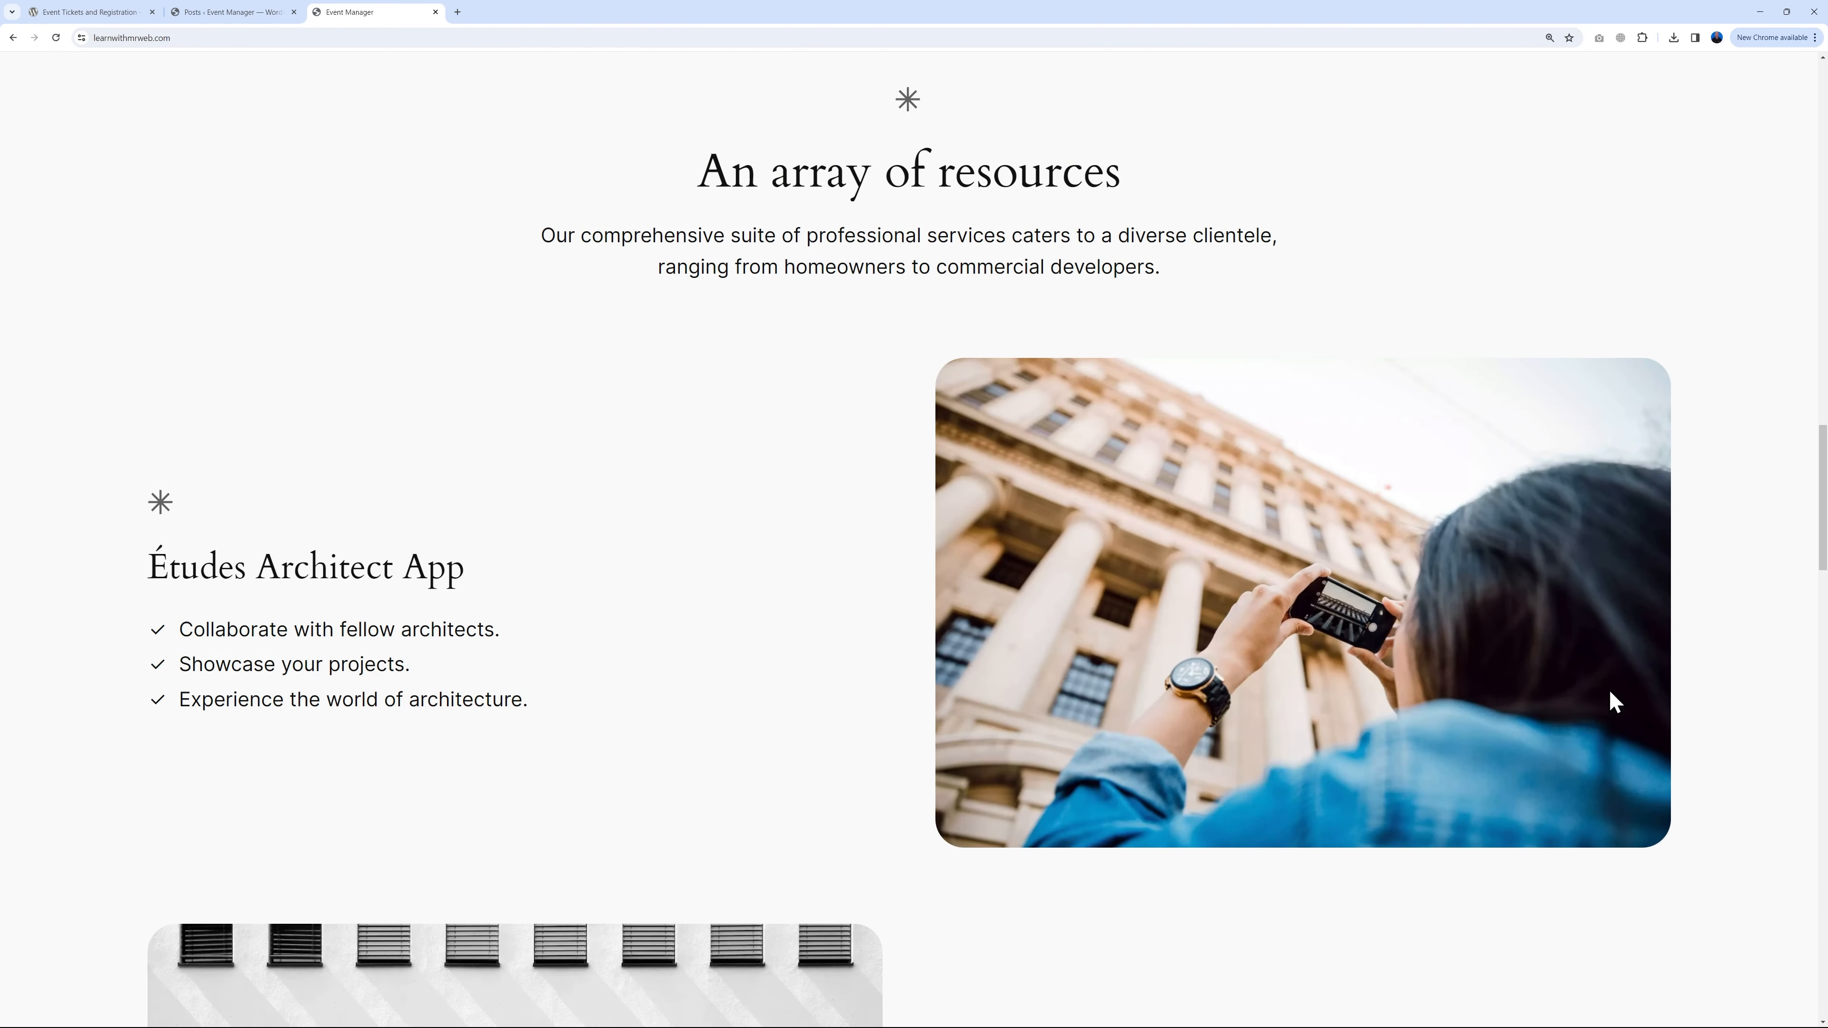
{"action": "scroll", "coordinate": [1609, 691], "scroll_direction": "down", "scroll_amount": 15}
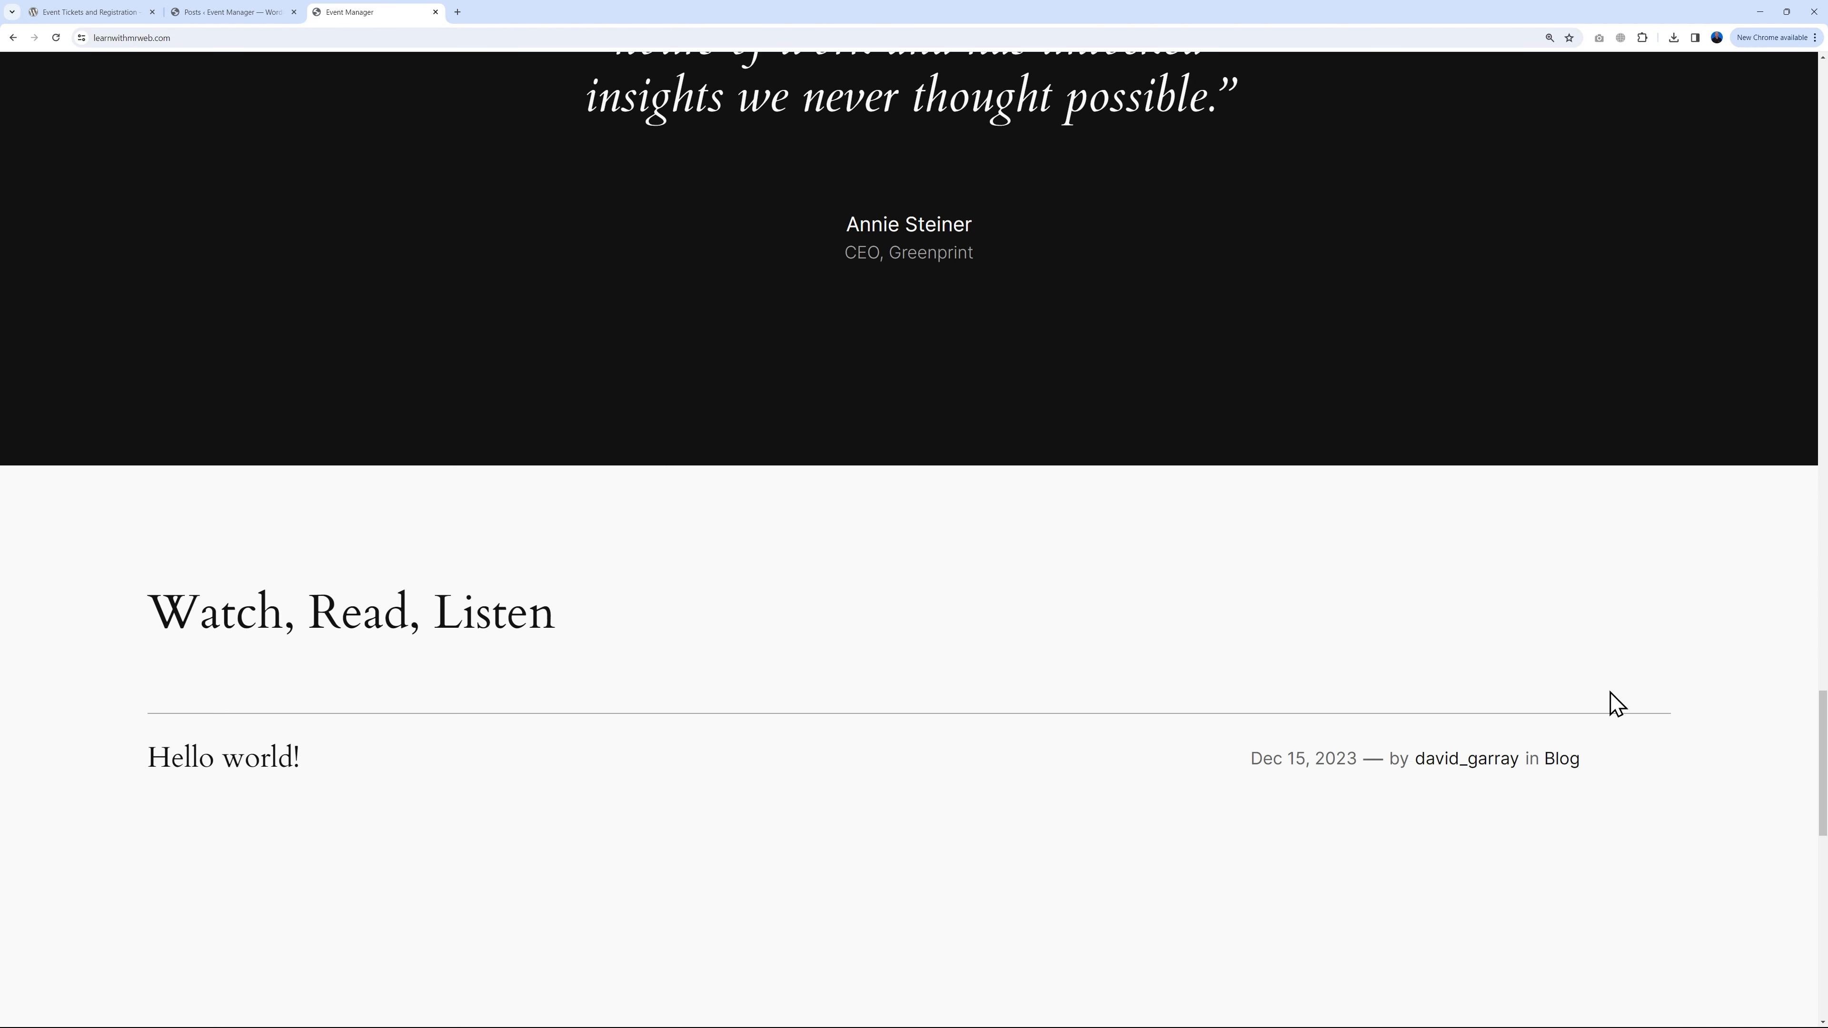
{"action": "scroll", "coordinate": [1612, 702], "scroll_direction": "down", "scroll_amount": 4}
{"action": "scroll", "coordinate": [1612, 702], "scroll_direction": "up", "scroll_amount": 20}
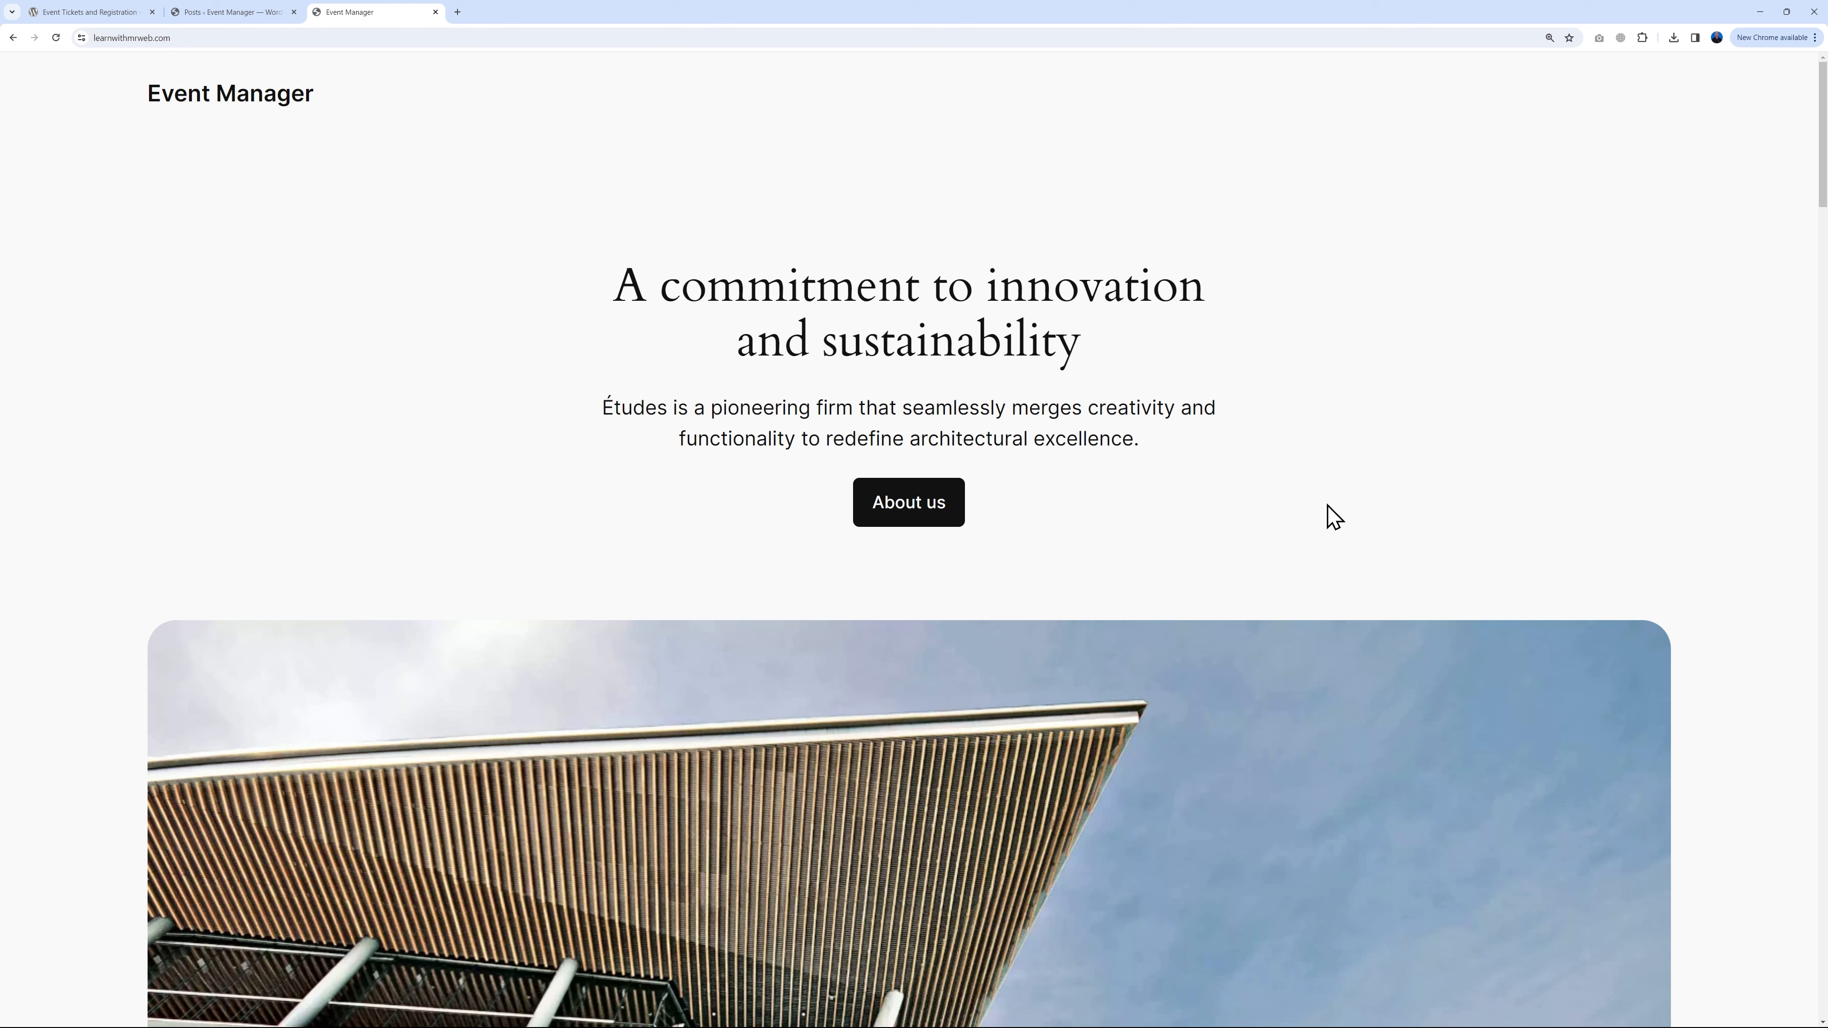
Step: Go to Appearance > Themes > Add New Theme and browse the available themes
{"action": "left_click", "coordinate": [248, 26]}
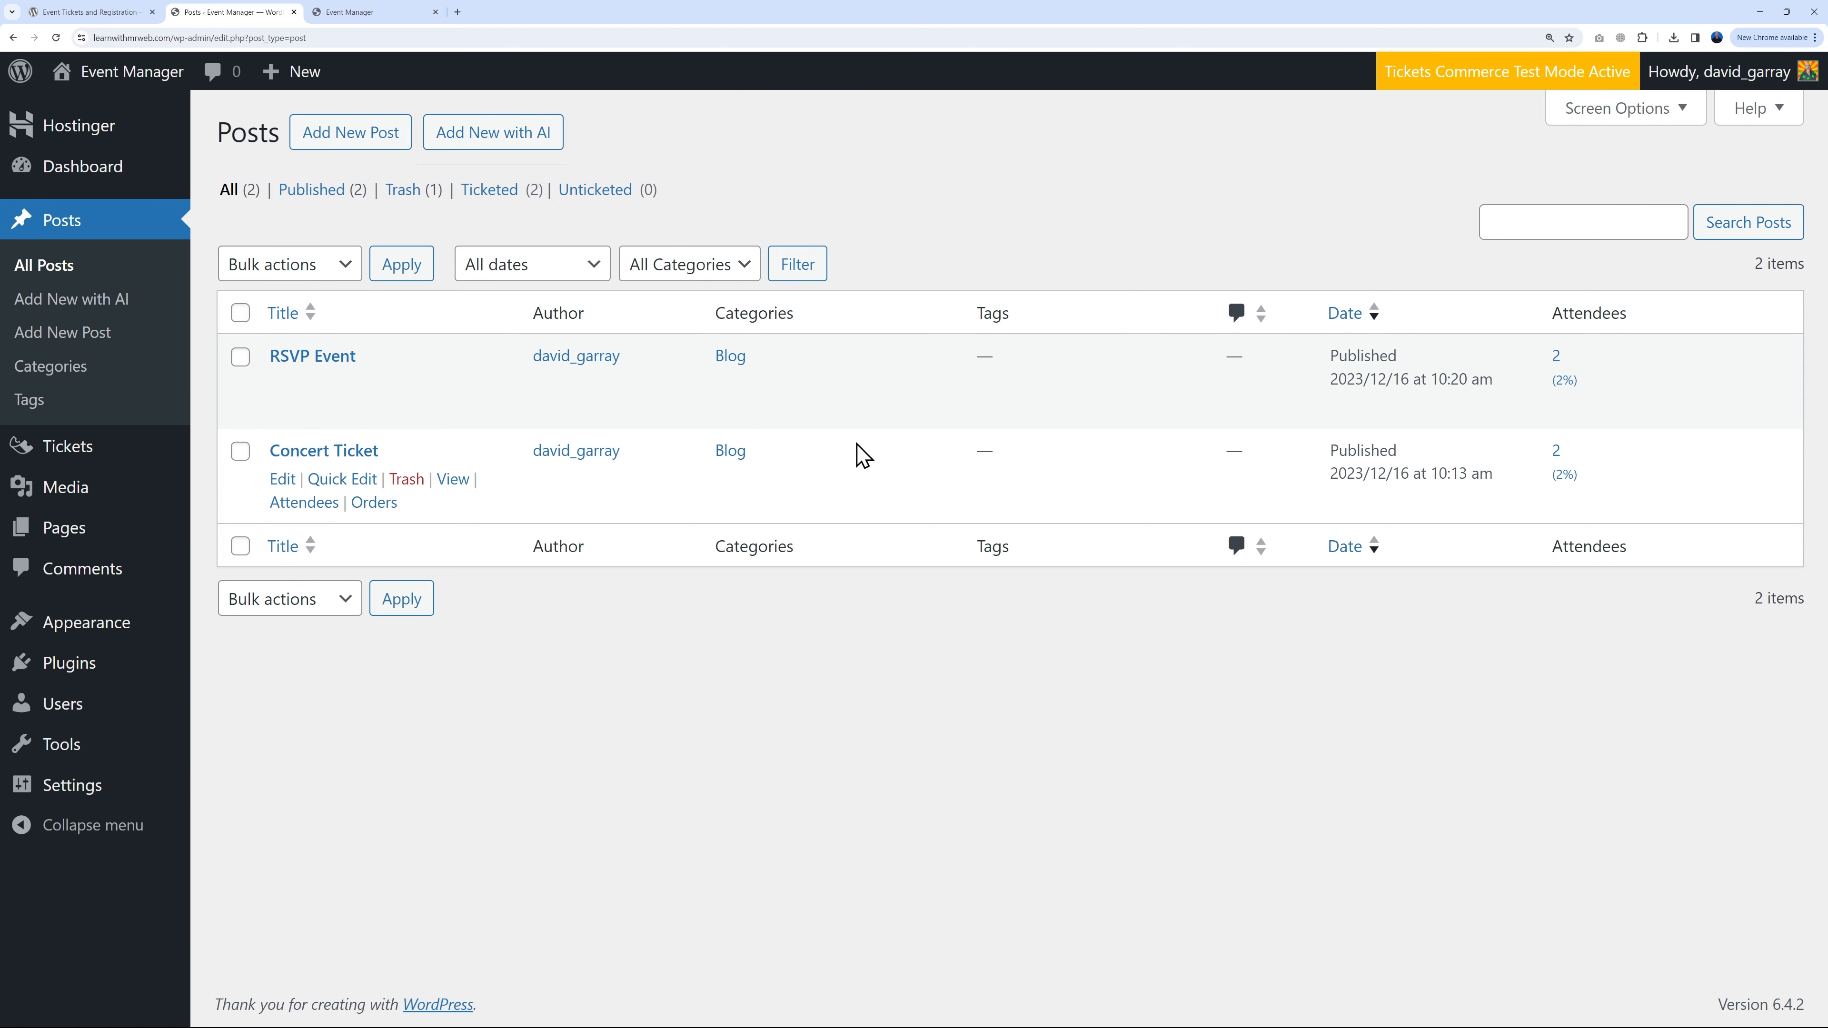
{"action": "mouse_move", "coordinate": [110, 638]}
{"action": "left_click", "coordinate": [220, 627]}
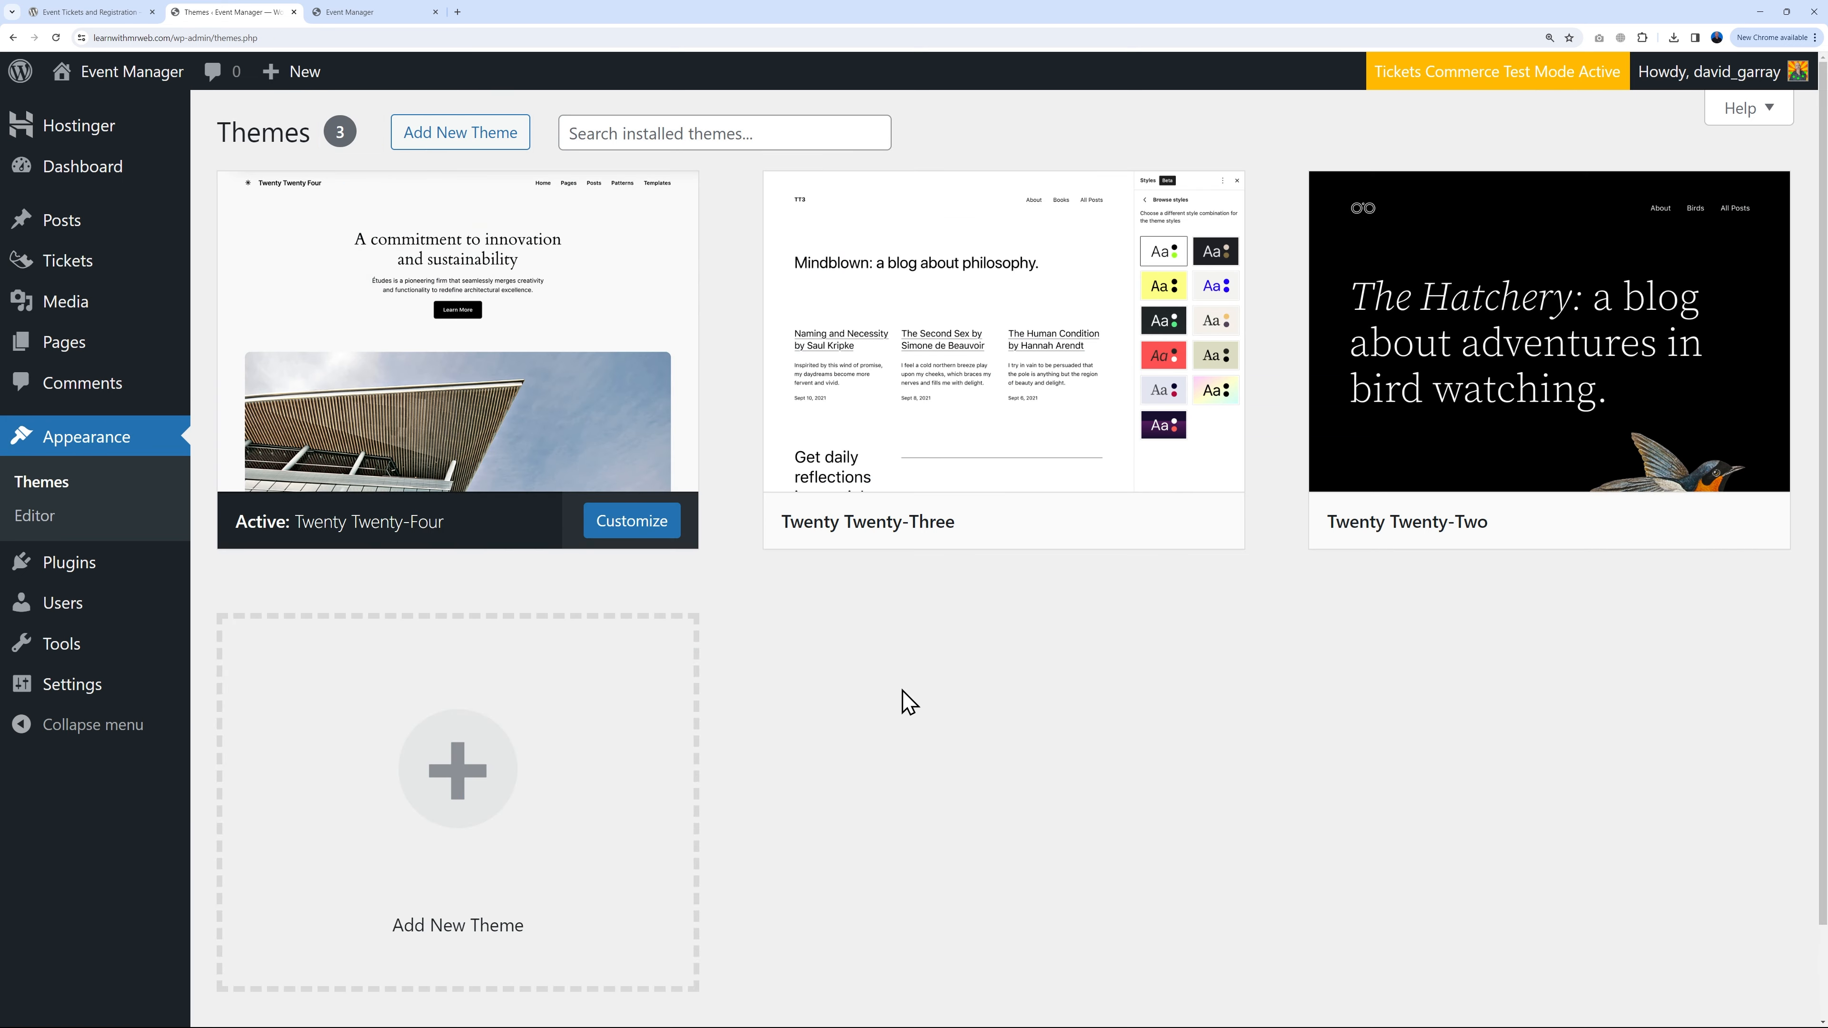
{"action": "left_click", "coordinate": [459, 141]}
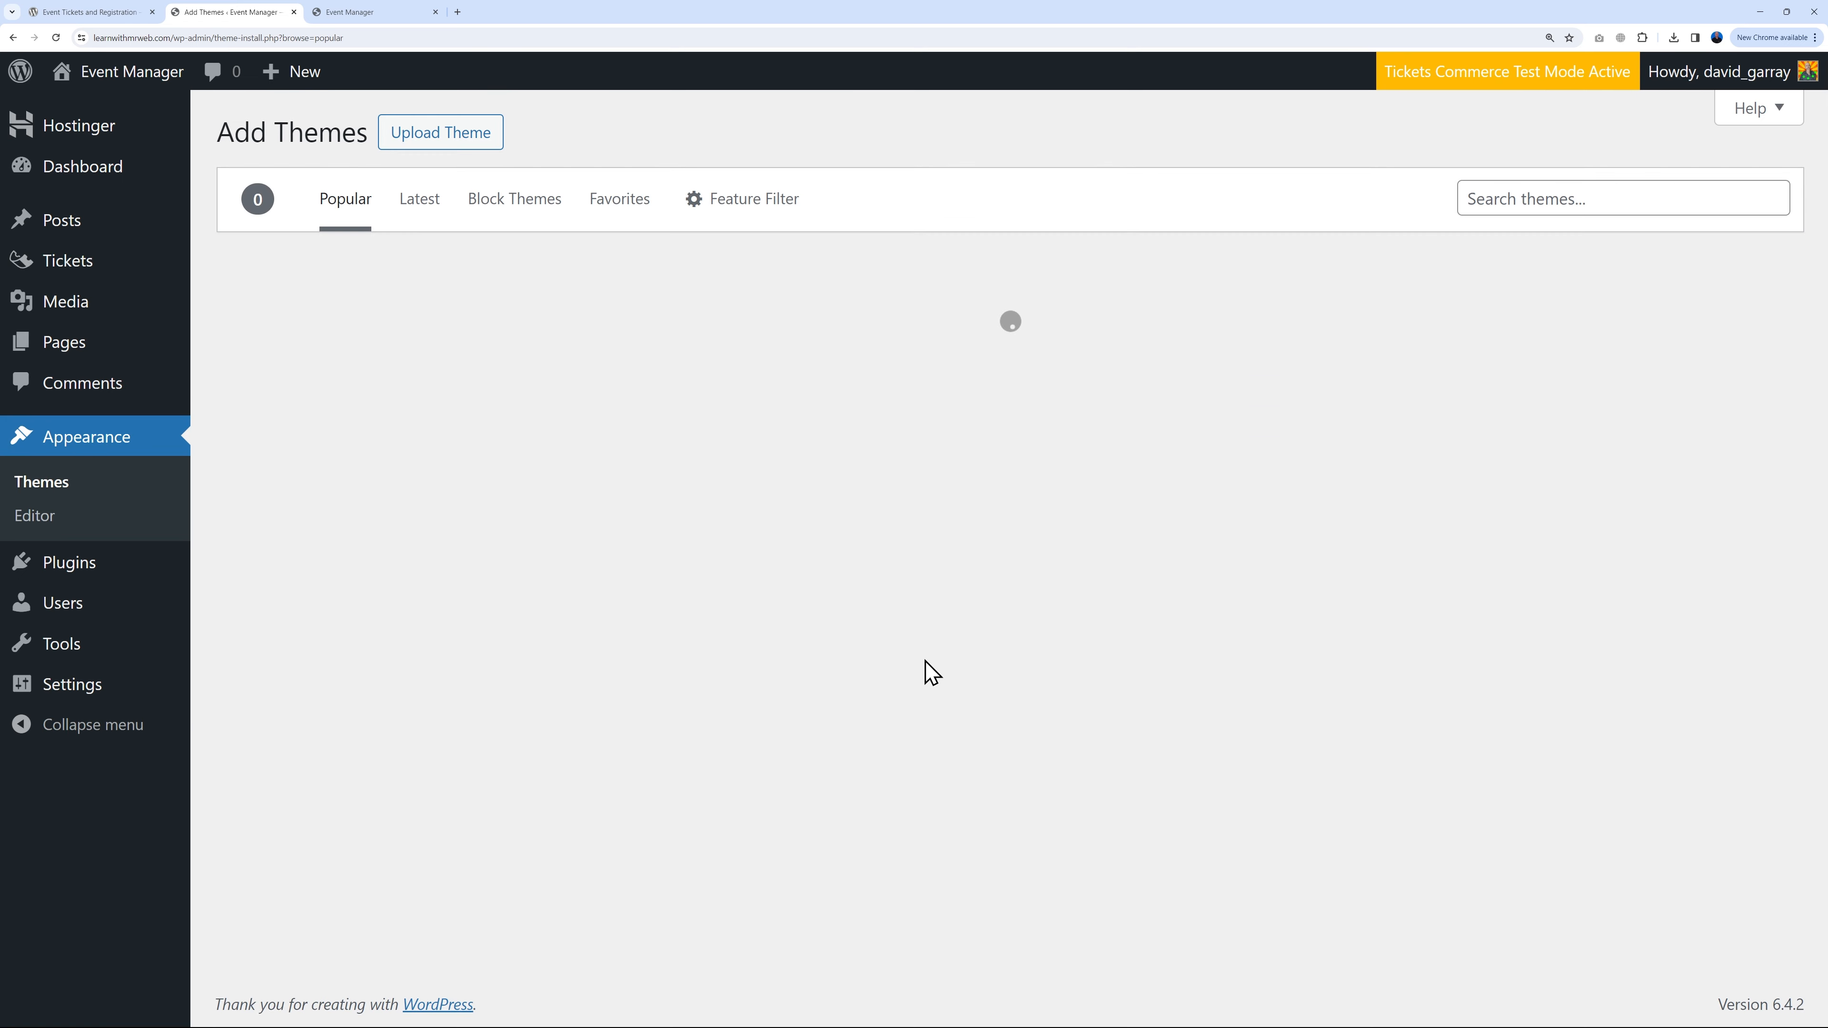
{"action": "scroll", "coordinate": [926, 670], "scroll_direction": "down", "scroll_amount": 1}
{"action": "scroll", "coordinate": [745, 709], "scroll_direction": "down", "scroll_amount": 3}
{"action": "mouse_move", "coordinate": [364, 568]}
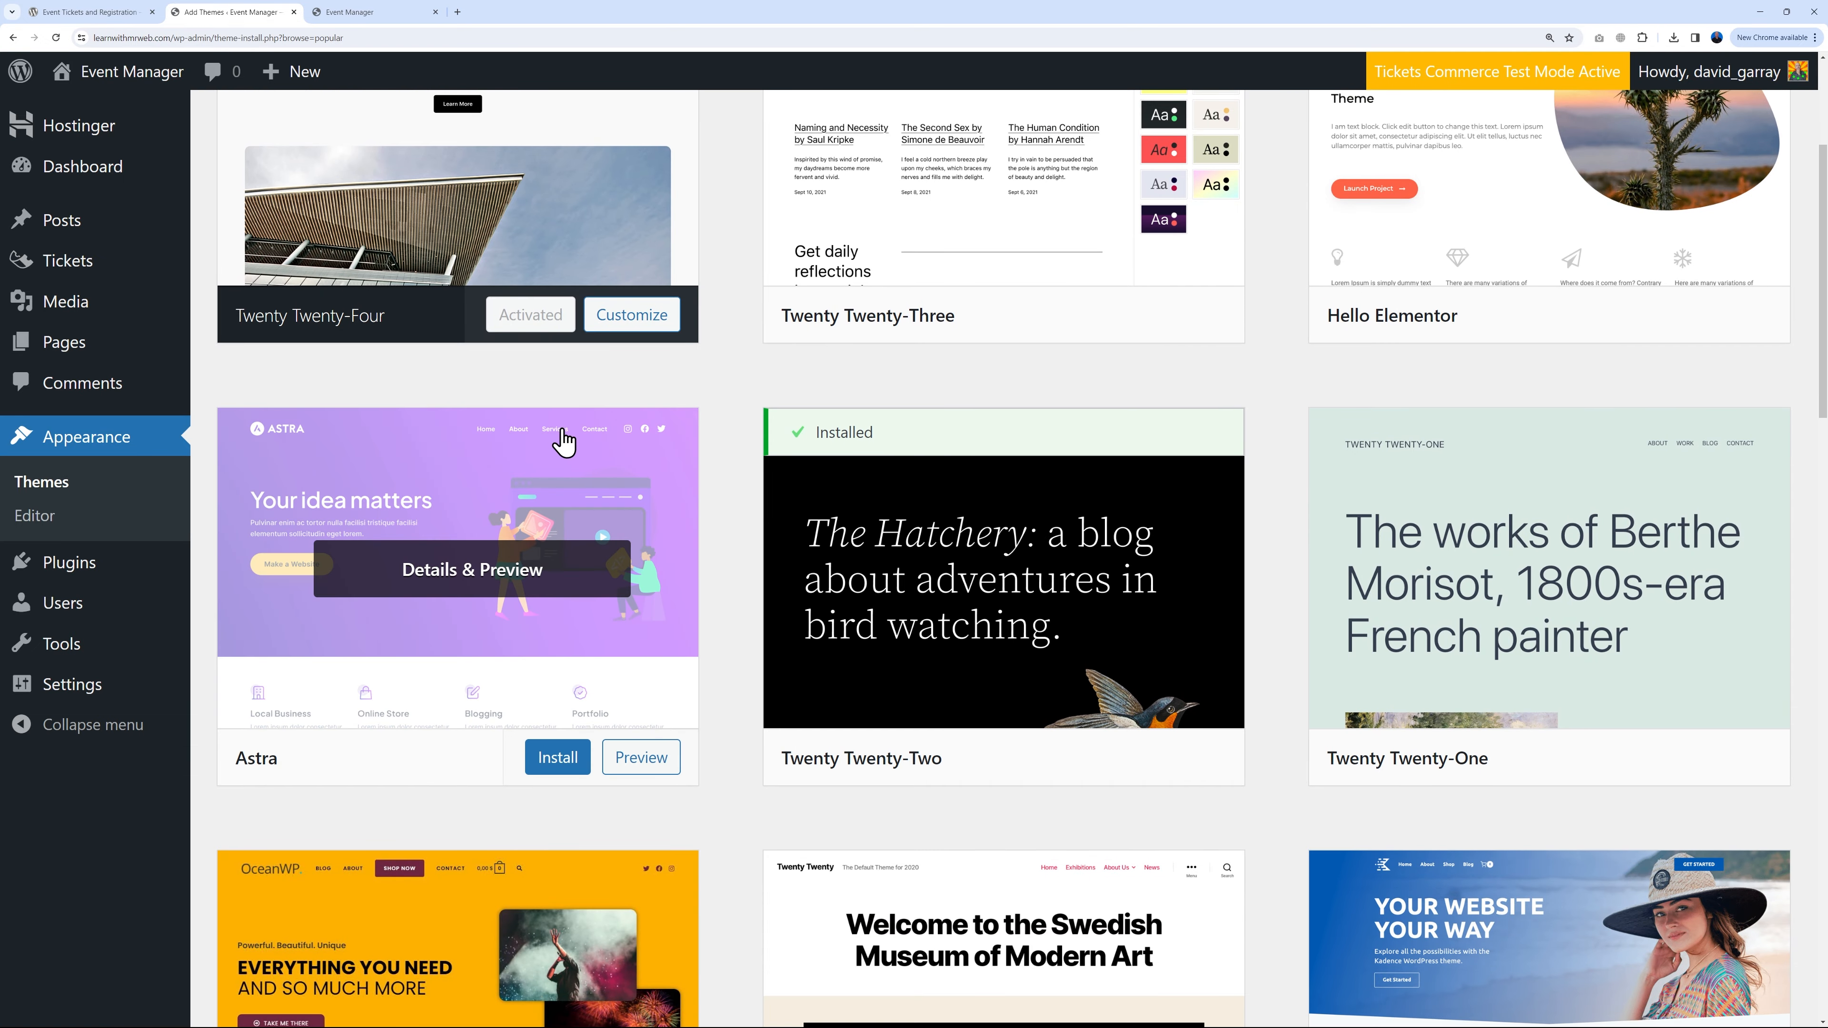
{"action": "scroll", "coordinate": [561, 648], "scroll_direction": "up", "scroll_amount": 4}
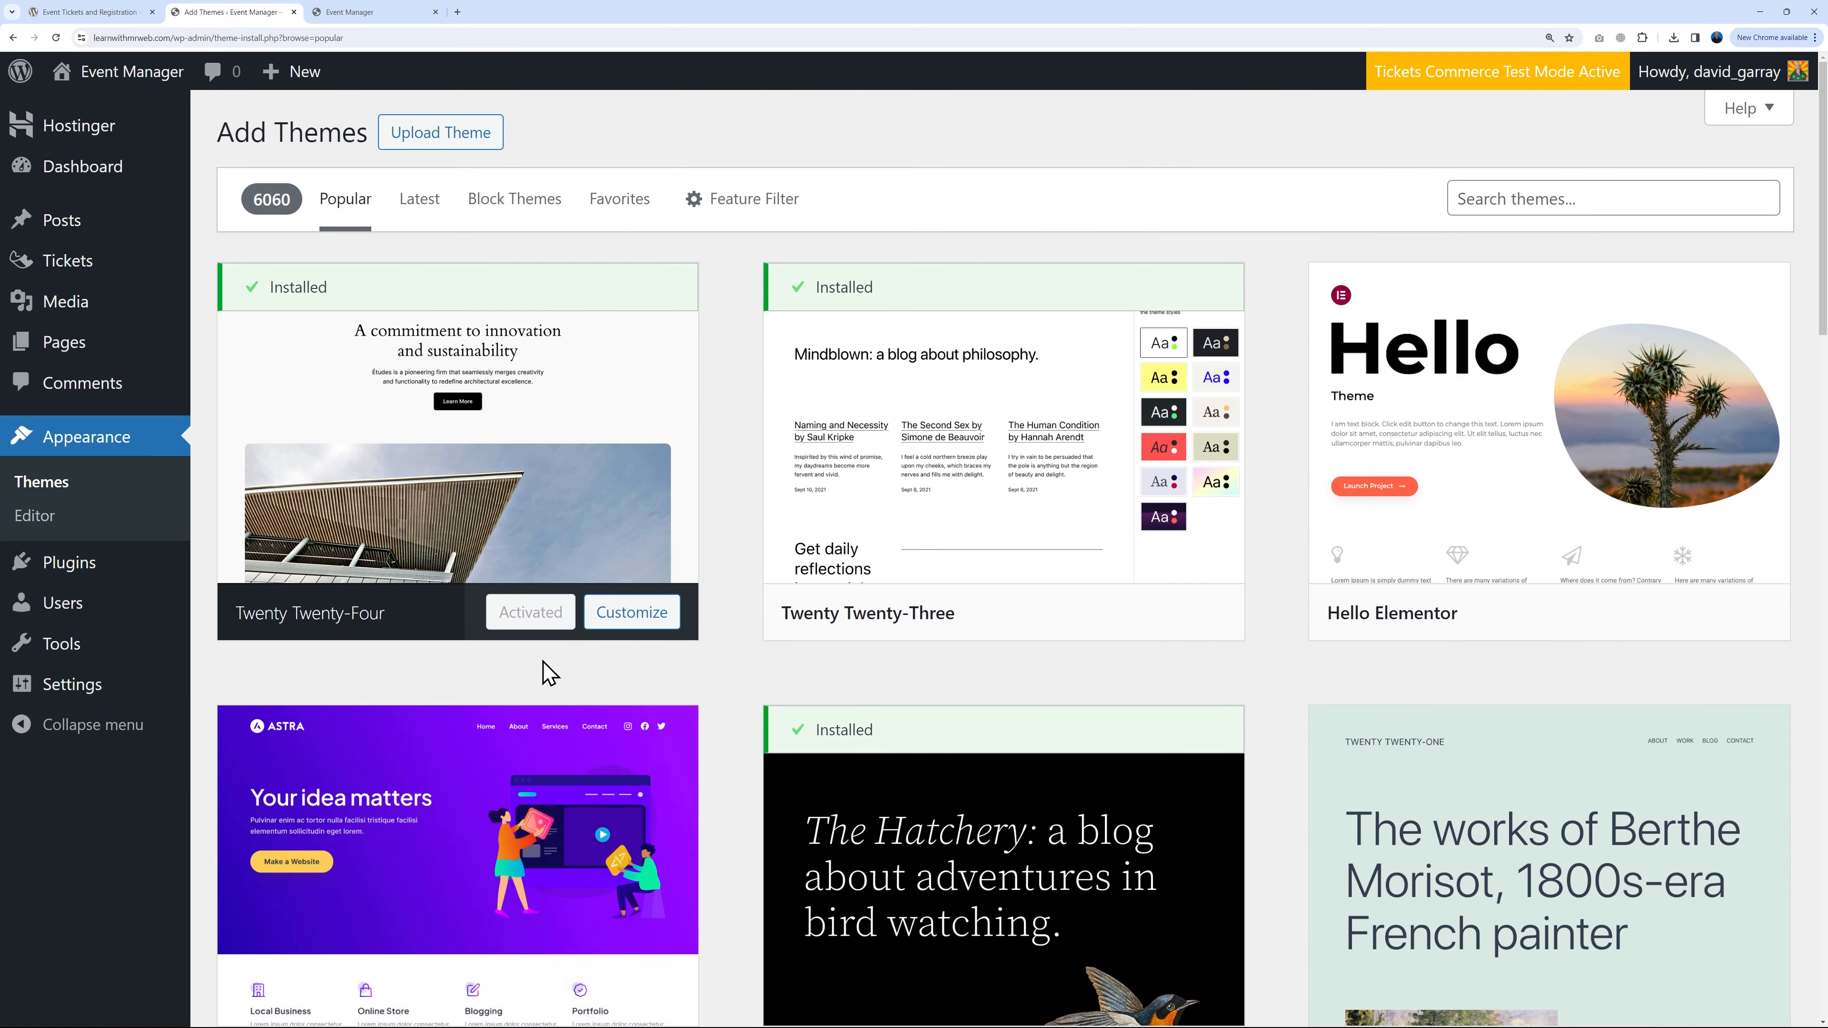
Step: Search for 'astra', then install and activate the Astra theme
{"action": "left_click", "coordinate": [1498, 200]}
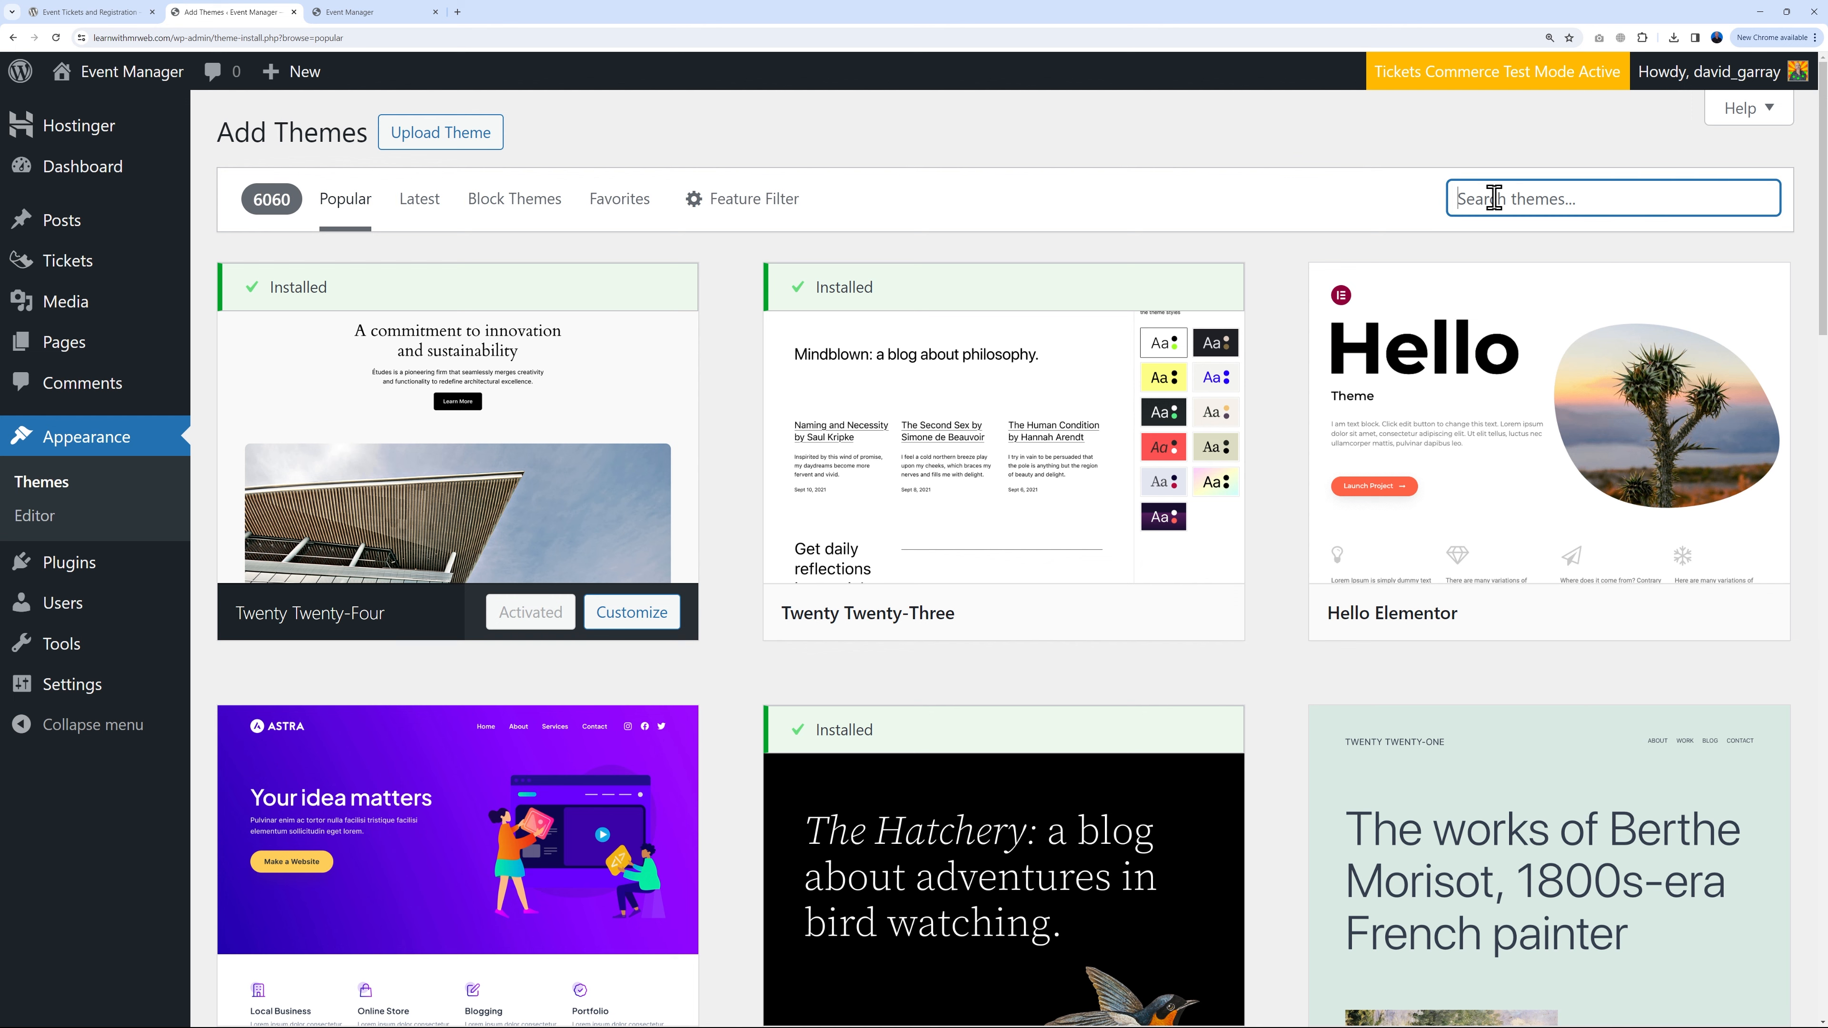
{"action": "type", "text": "astra"}
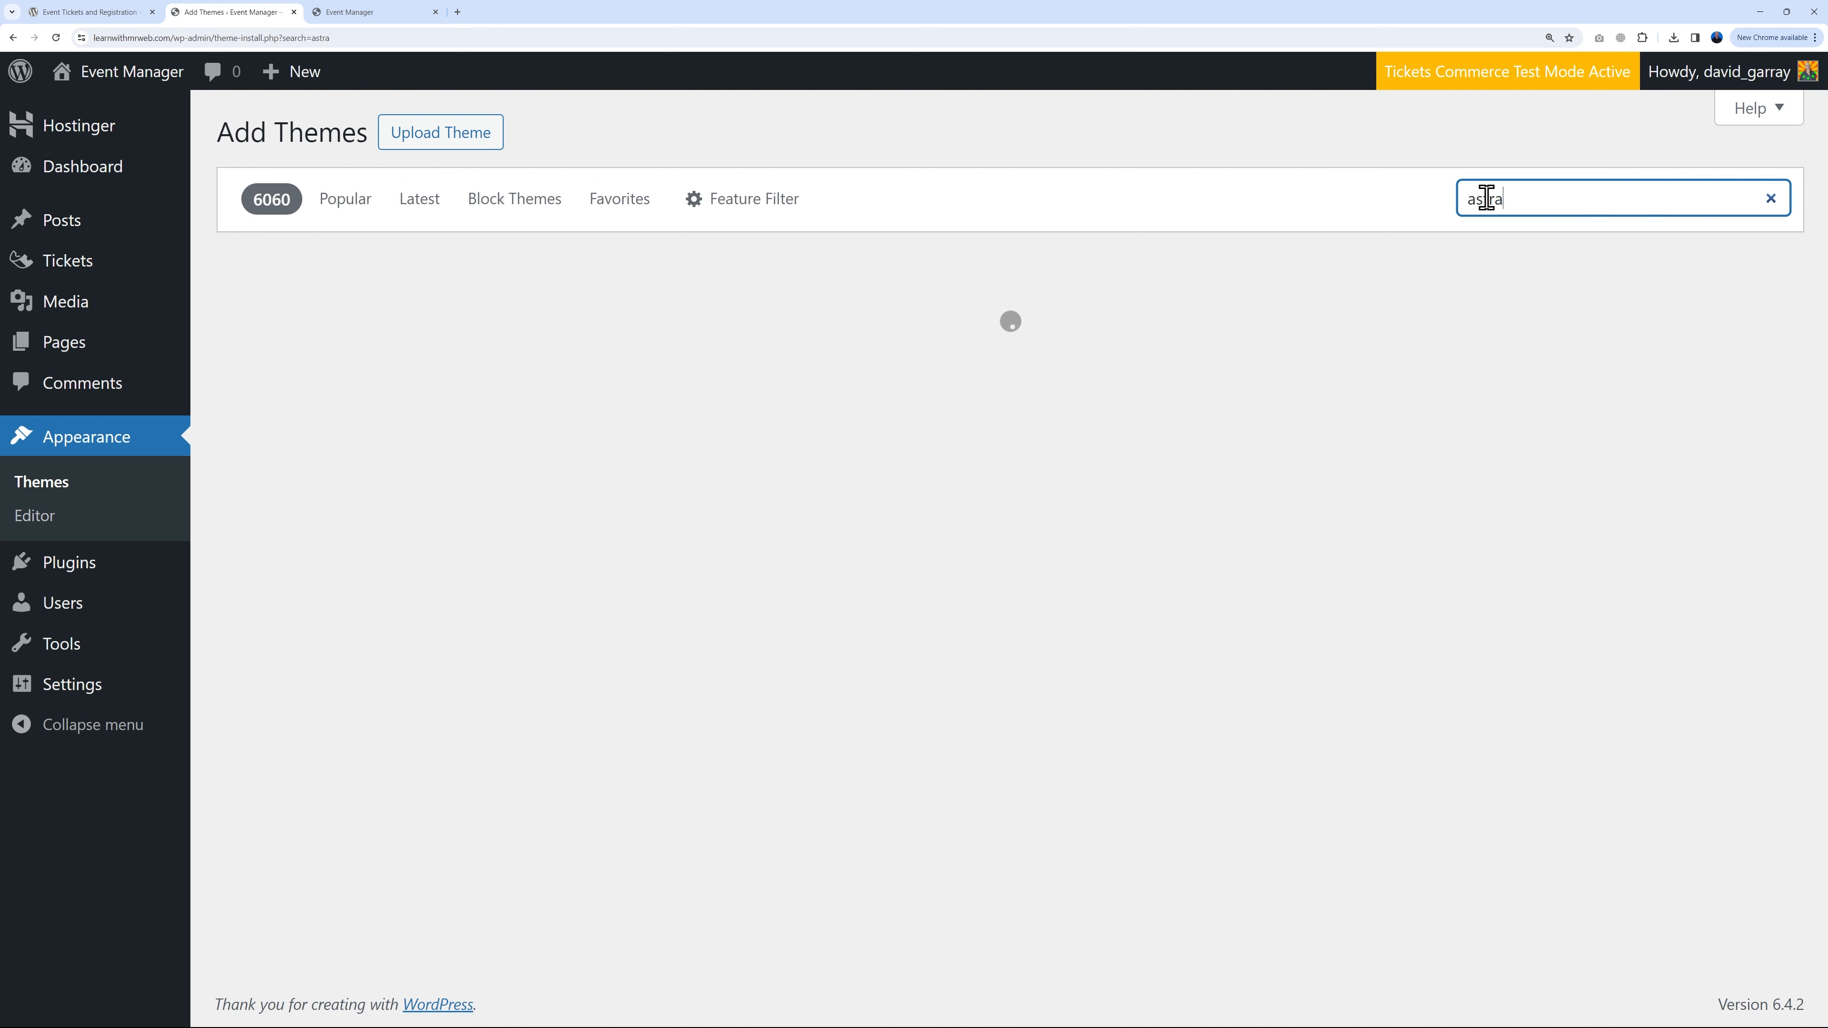
{"action": "mouse_move", "coordinate": [532, 461]}
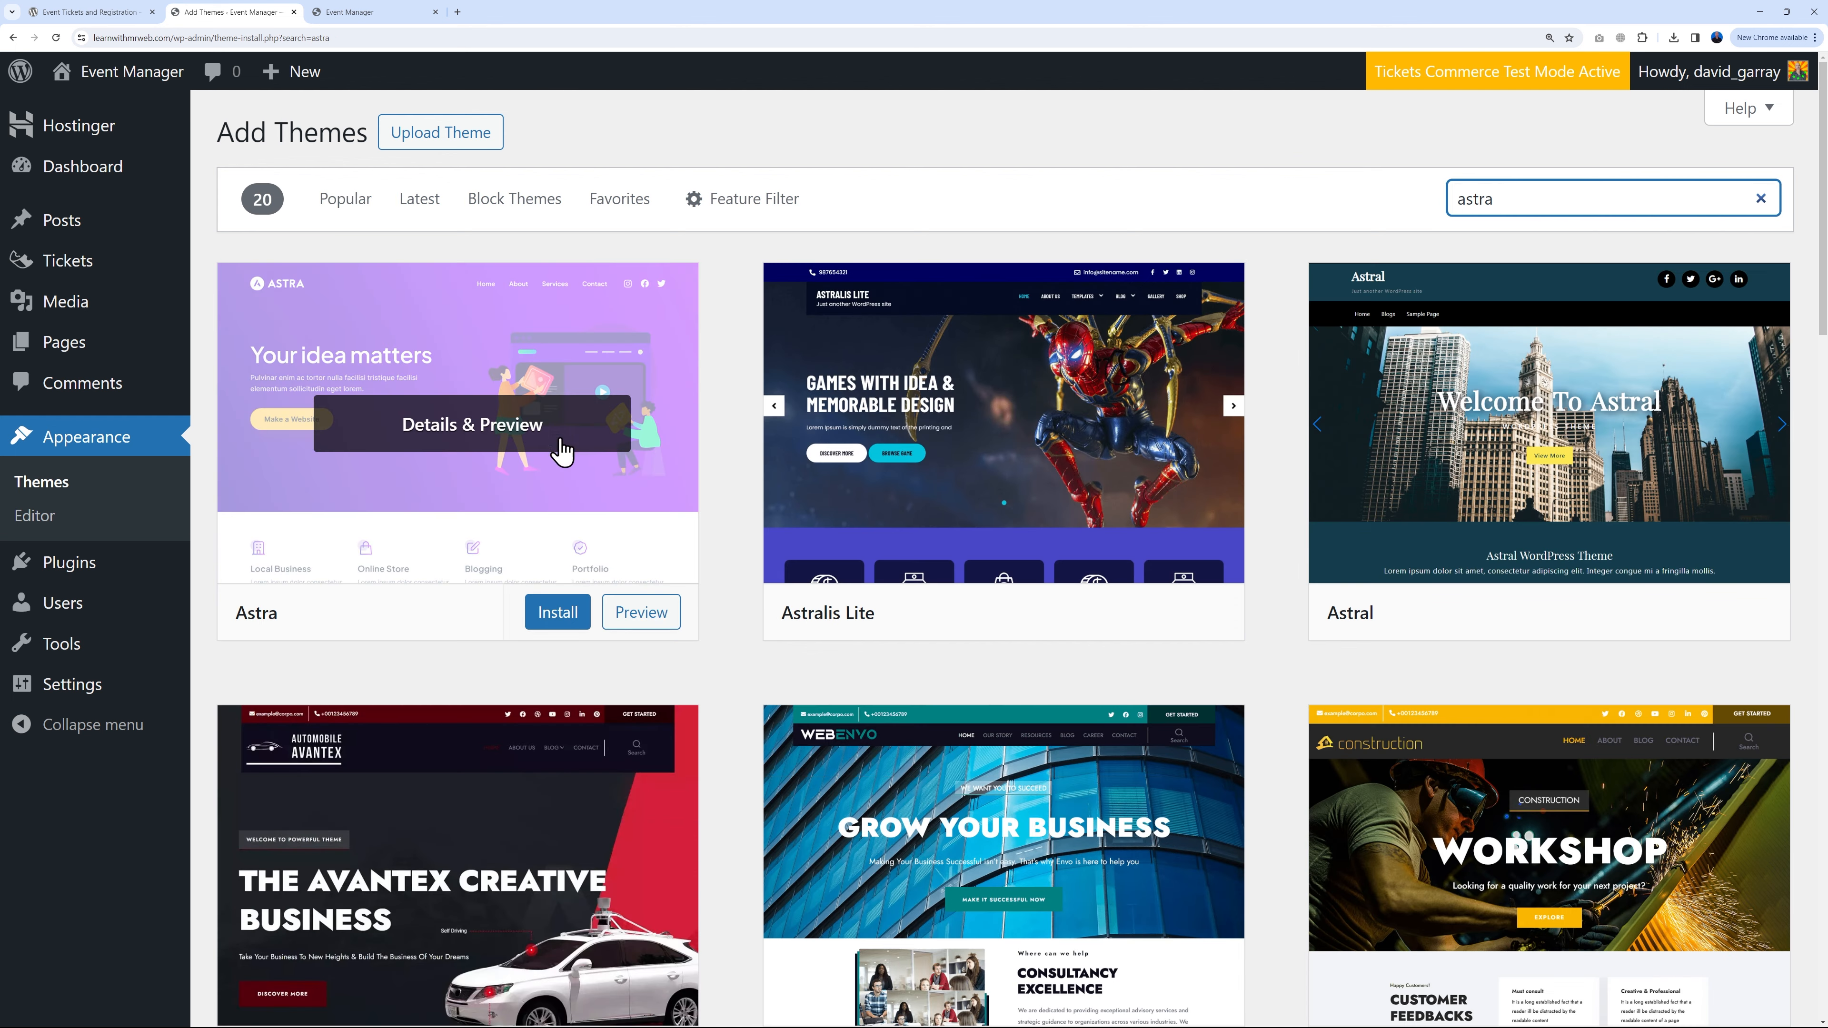
{"action": "left_click", "coordinate": [565, 618]}
{"action": "left_click", "coordinate": [523, 624]}
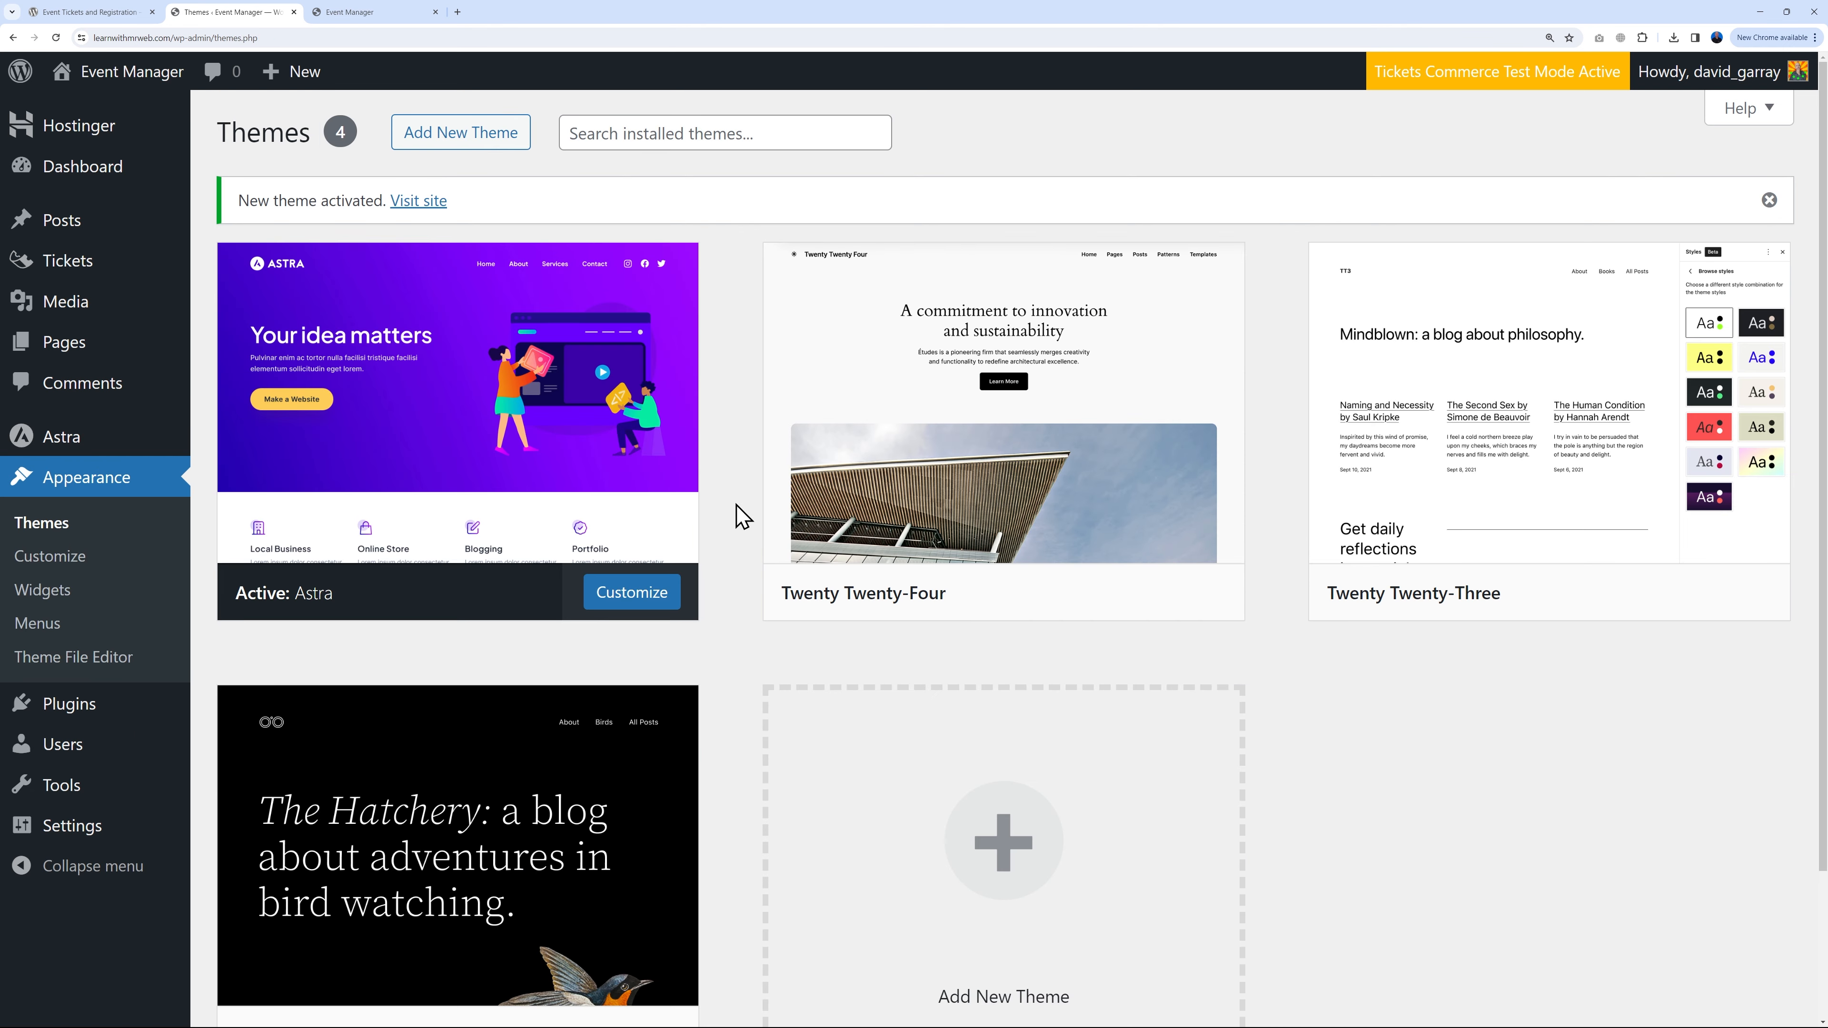
Step: Install and activate the Starter Templates plugin from Astra's Starter Templates tab
{"action": "mouse_move", "coordinate": [70, 452]}
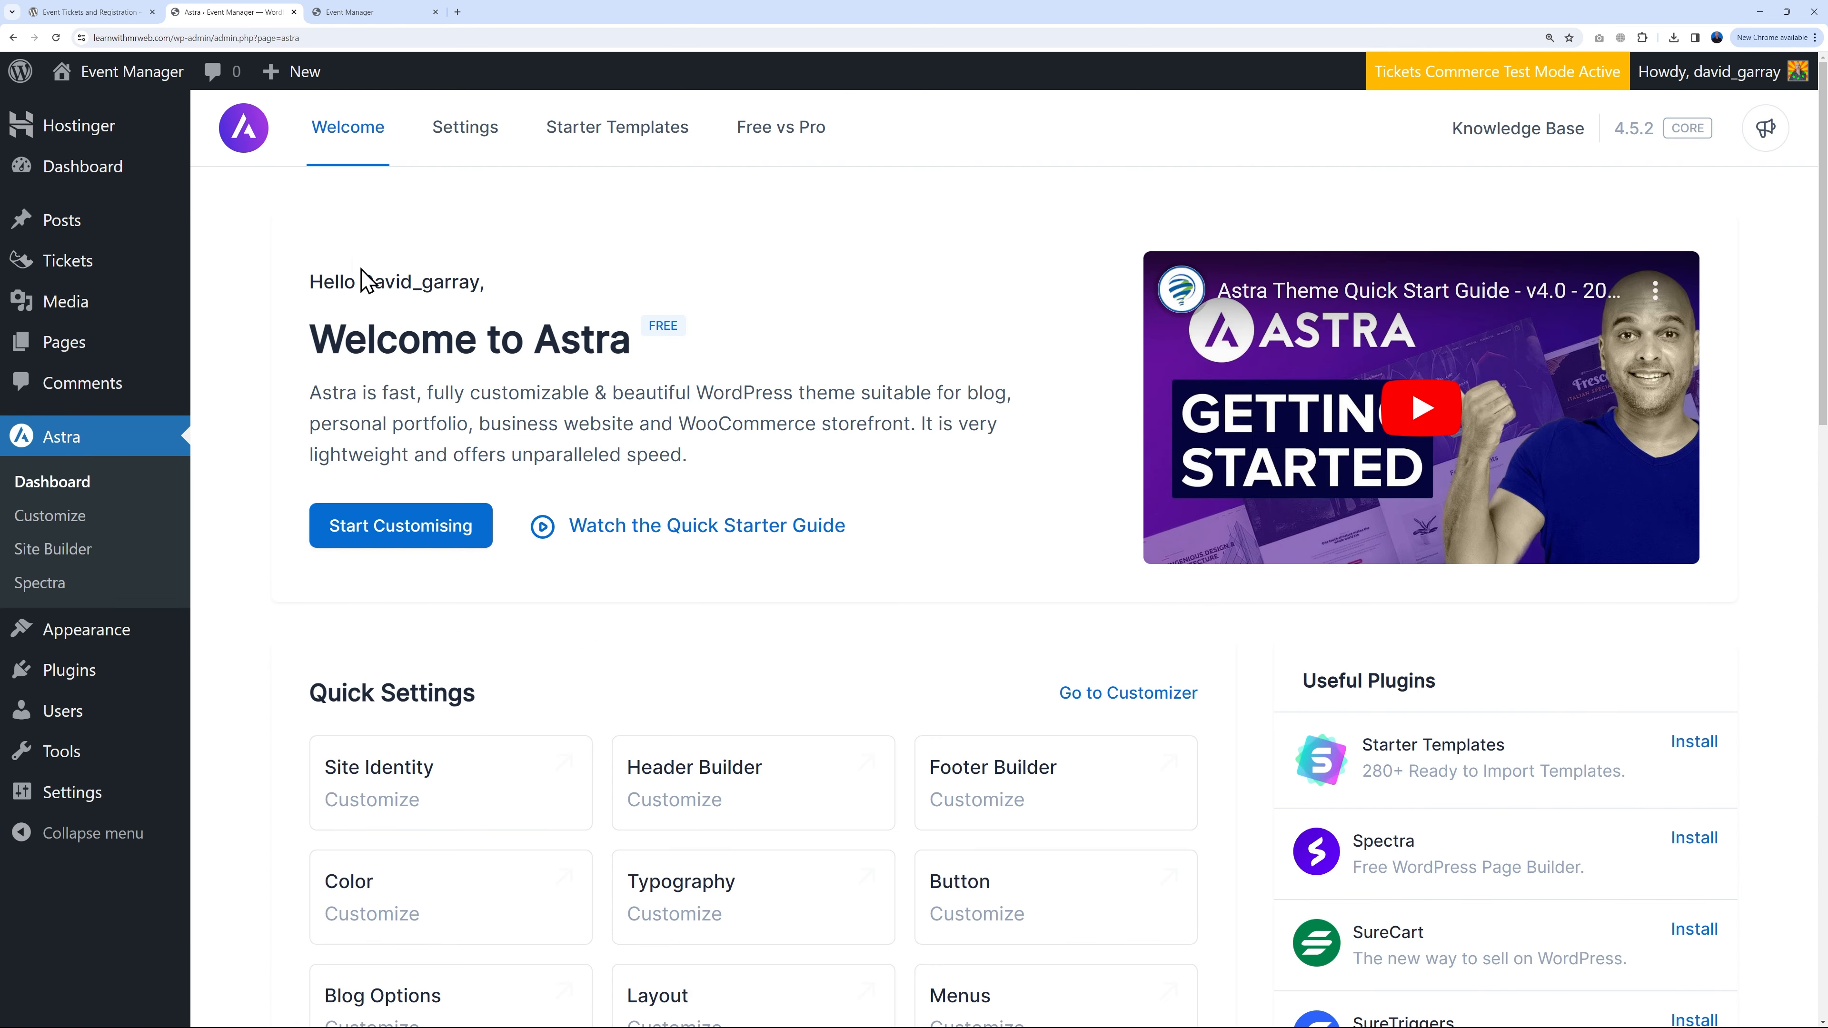
{"action": "left_click", "coordinate": [610, 147]}
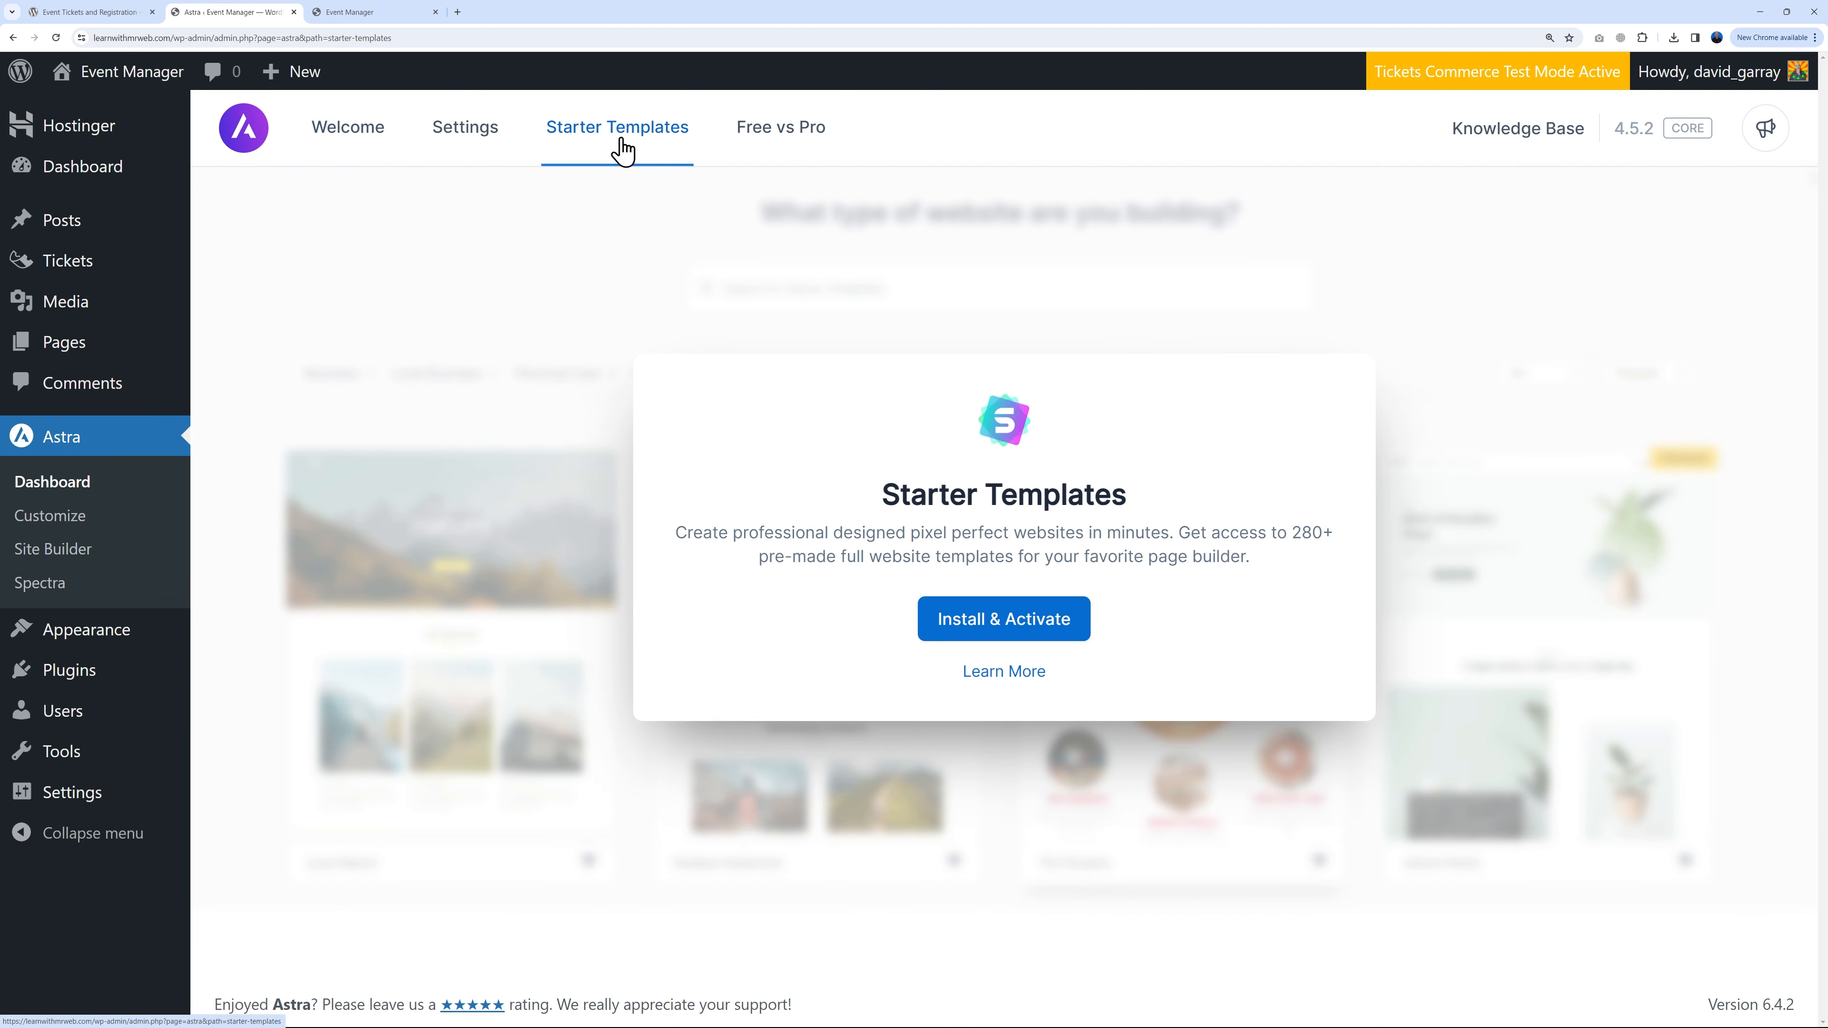
{"action": "left_click", "coordinate": [1009, 623]}
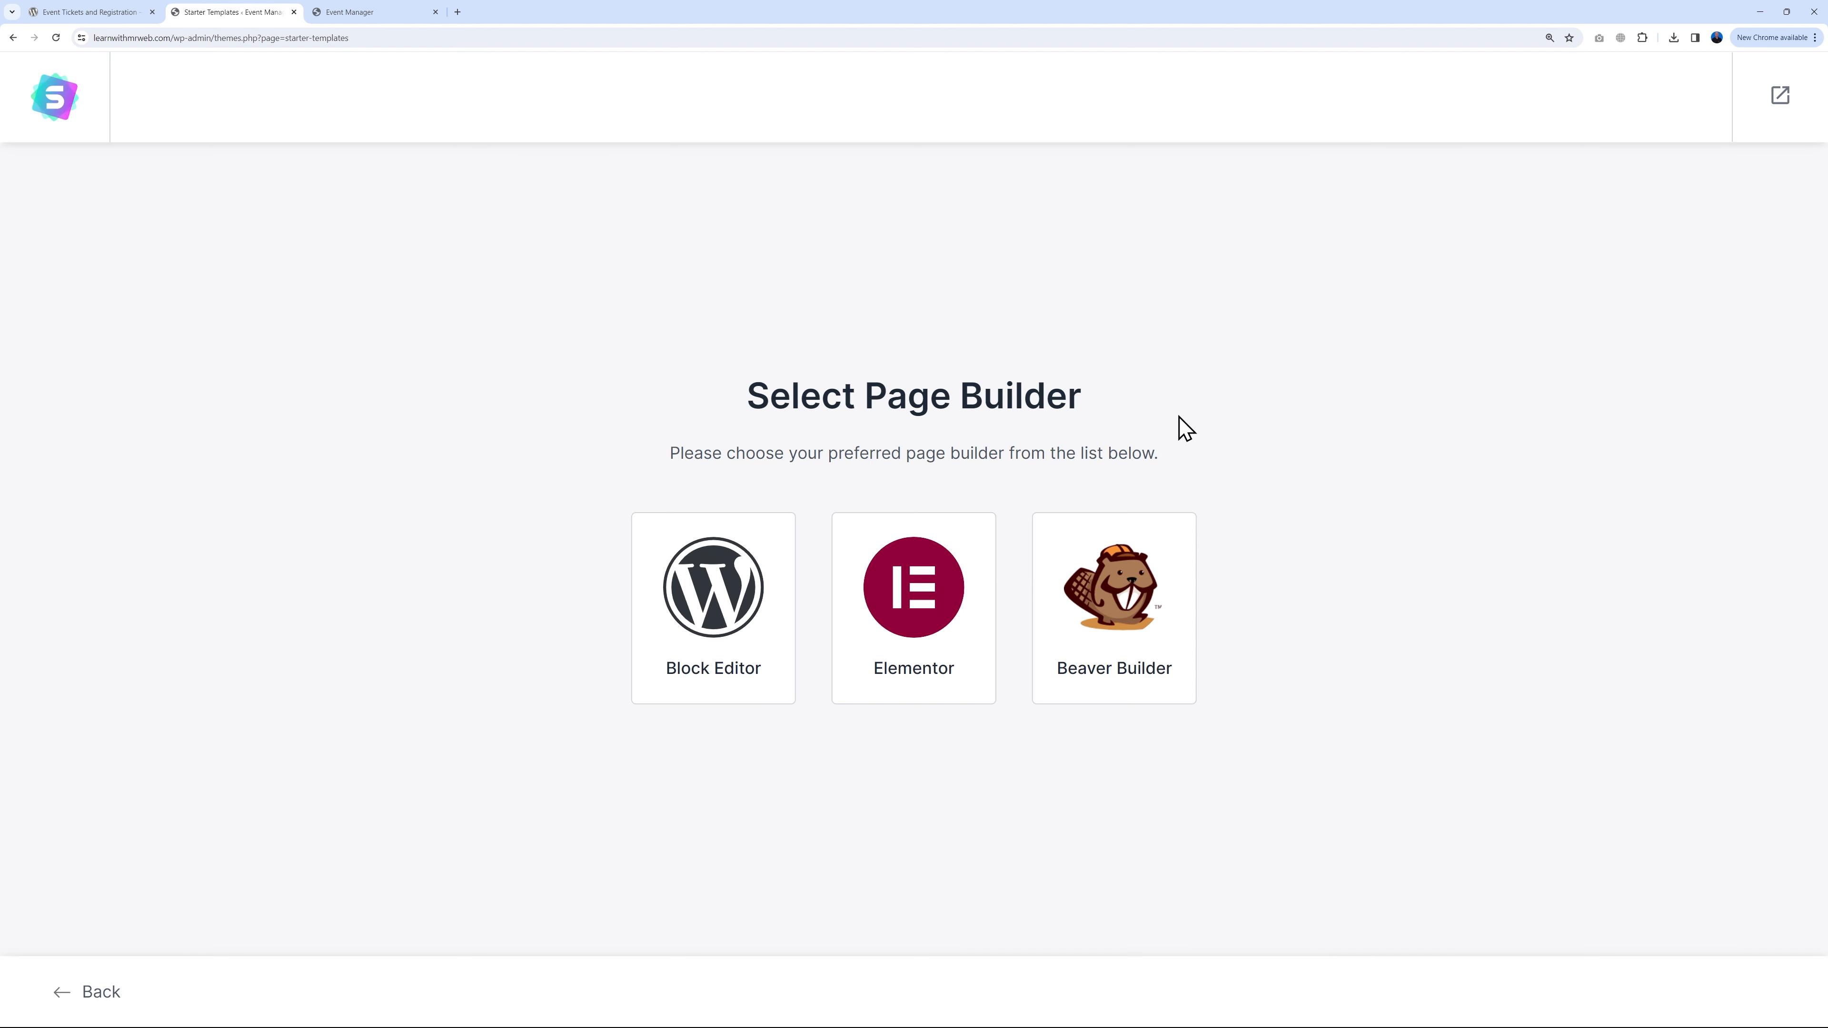
Step: Choose Elementor as the page builder and filter starter templates to Community > Events > Wedding
{"action": "left_click", "coordinate": [928, 614]}
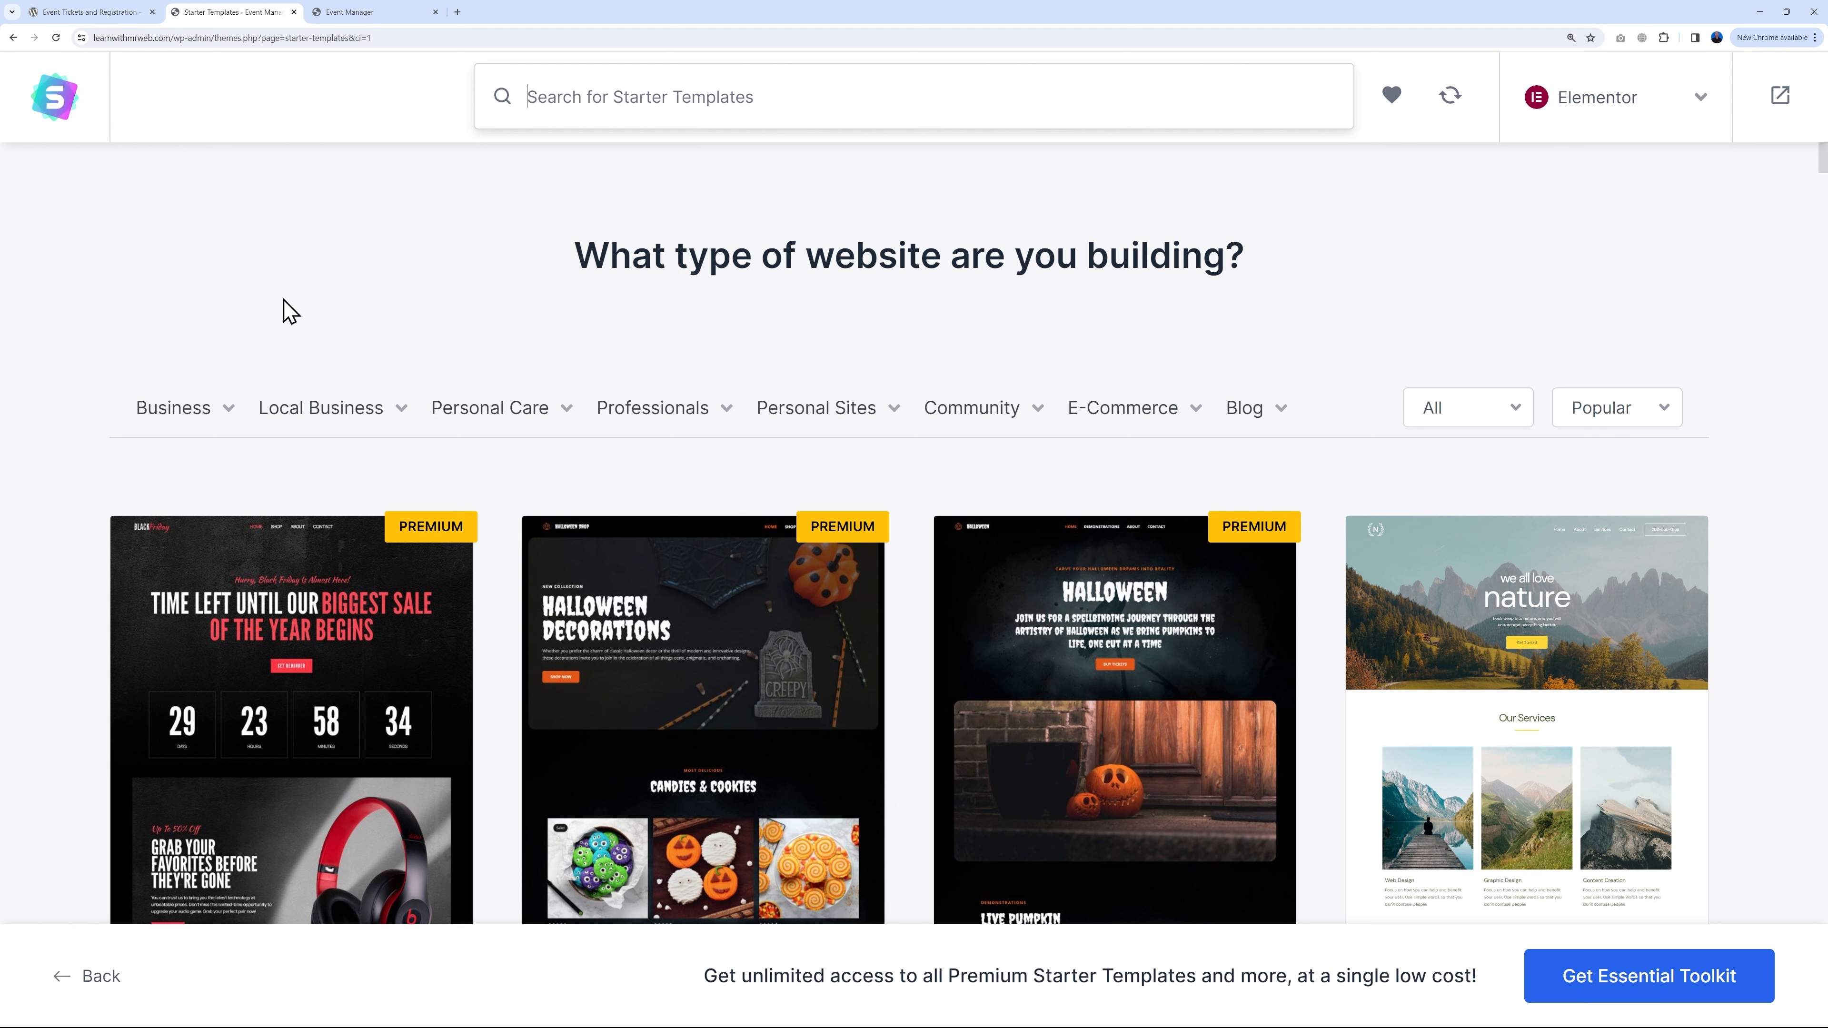
{"action": "mouse_move", "coordinate": [196, 430]}
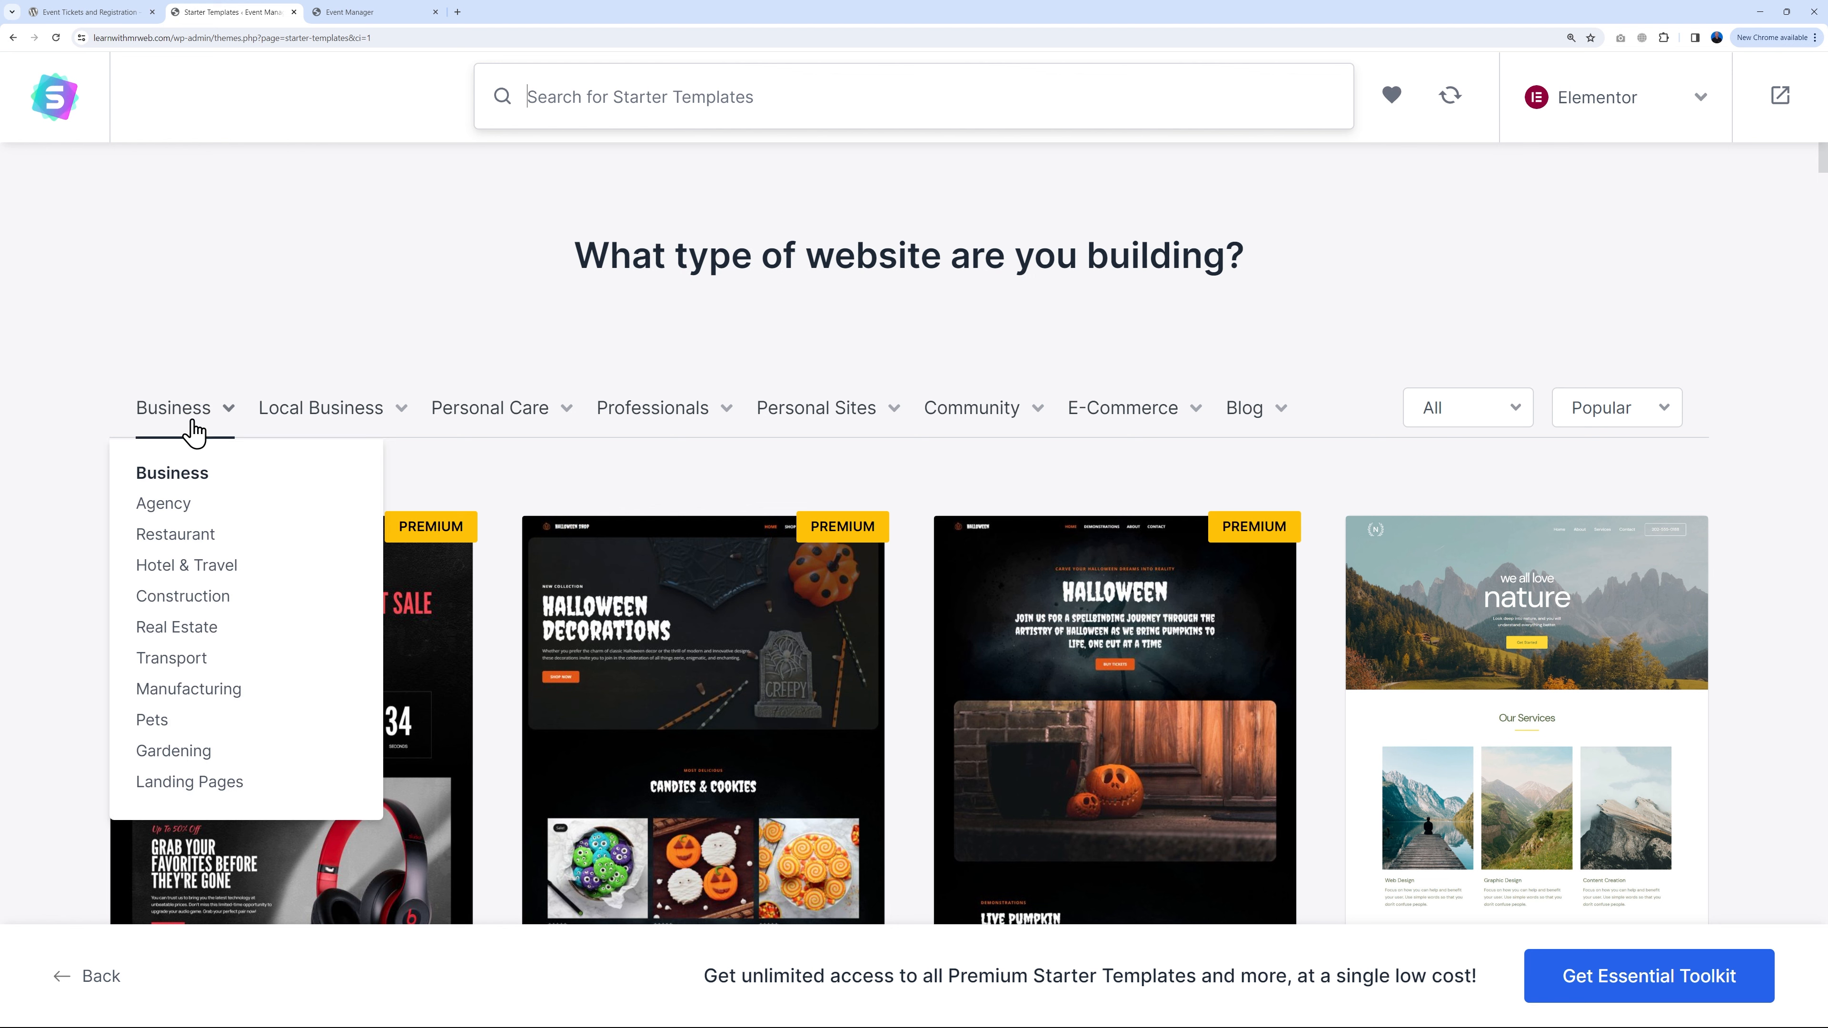
{"action": "mouse_move", "coordinate": [295, 417]}
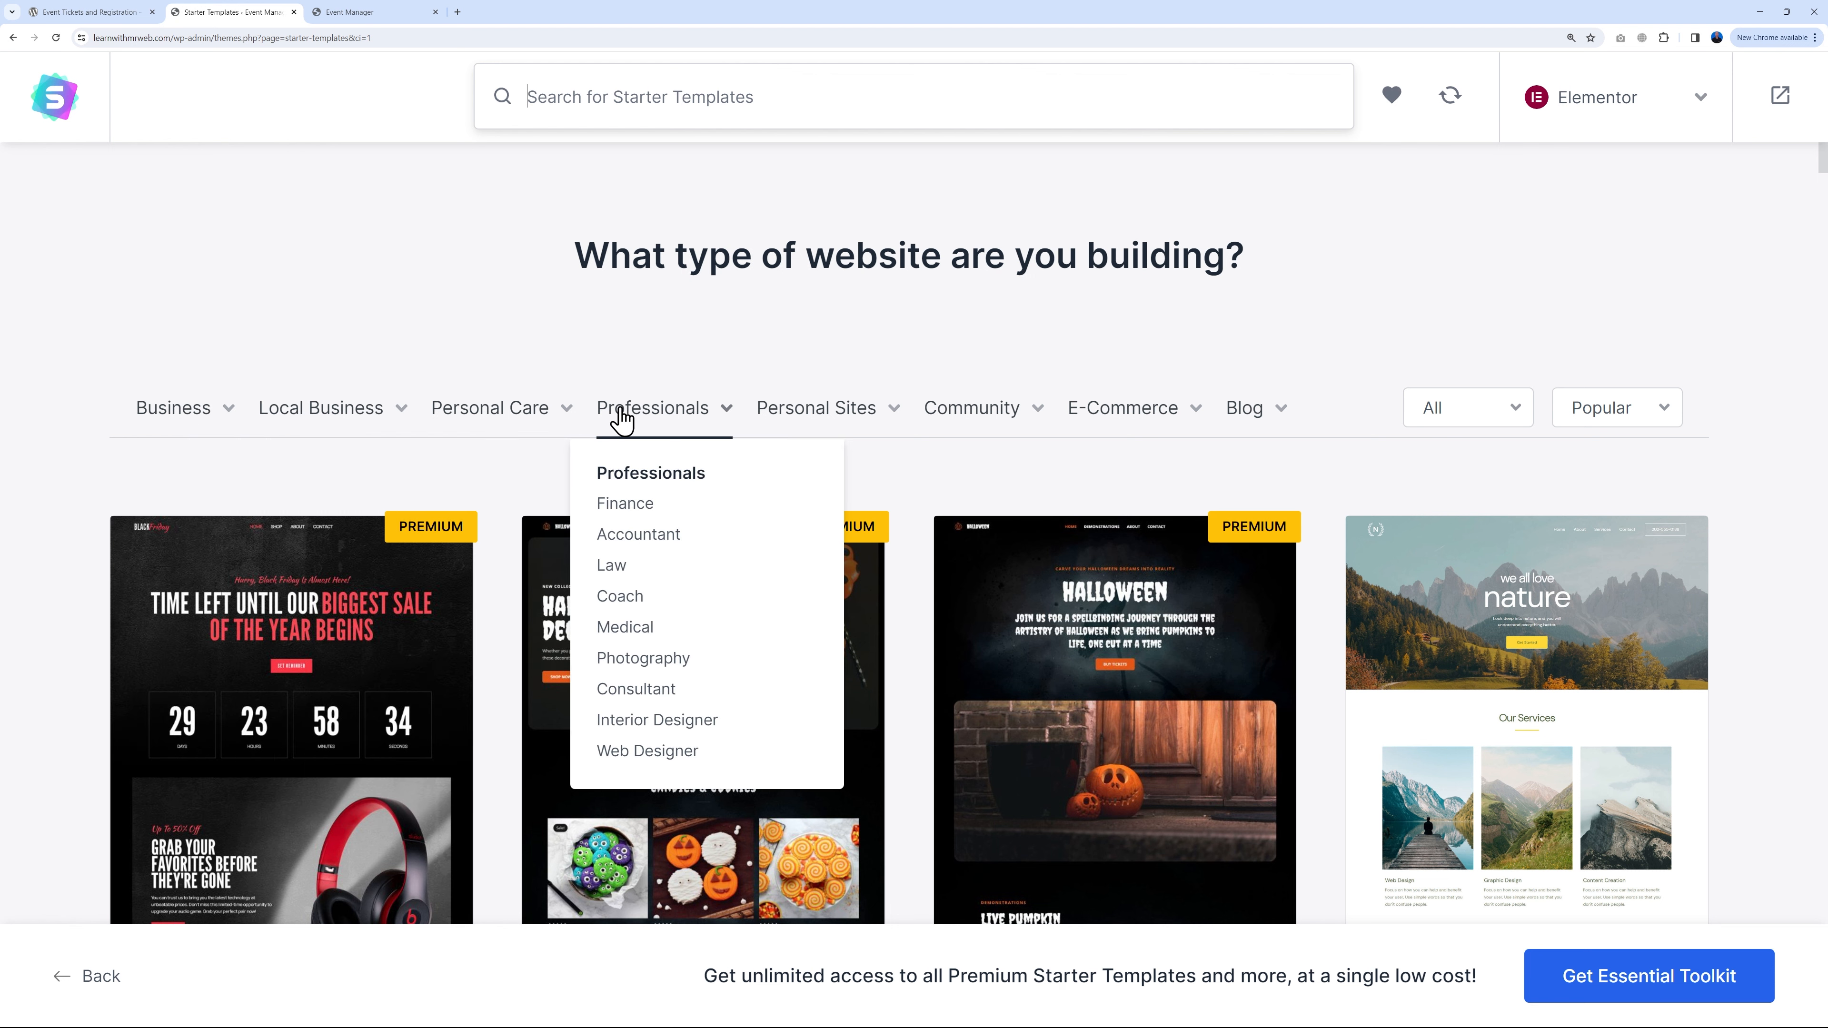
{"action": "mouse_move", "coordinate": [804, 424]}
{"action": "mouse_move", "coordinate": [940, 418]}
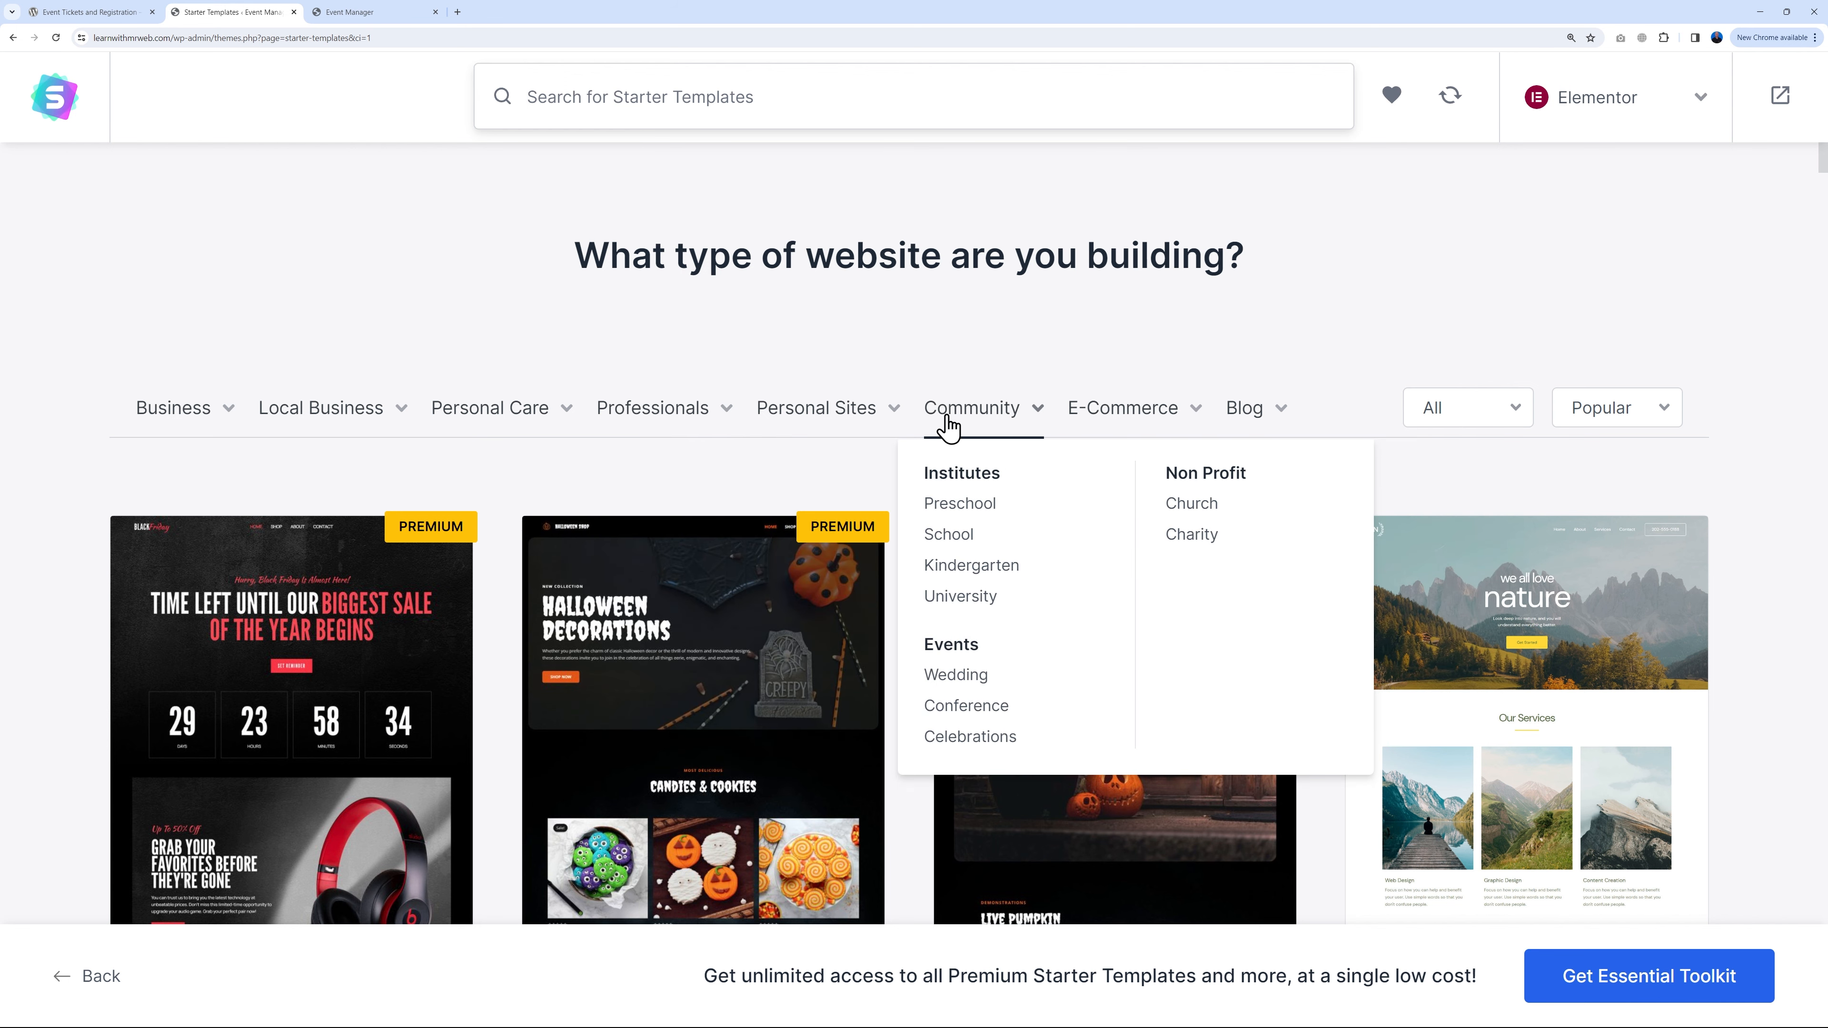
{"action": "left_click", "coordinate": [955, 676]}
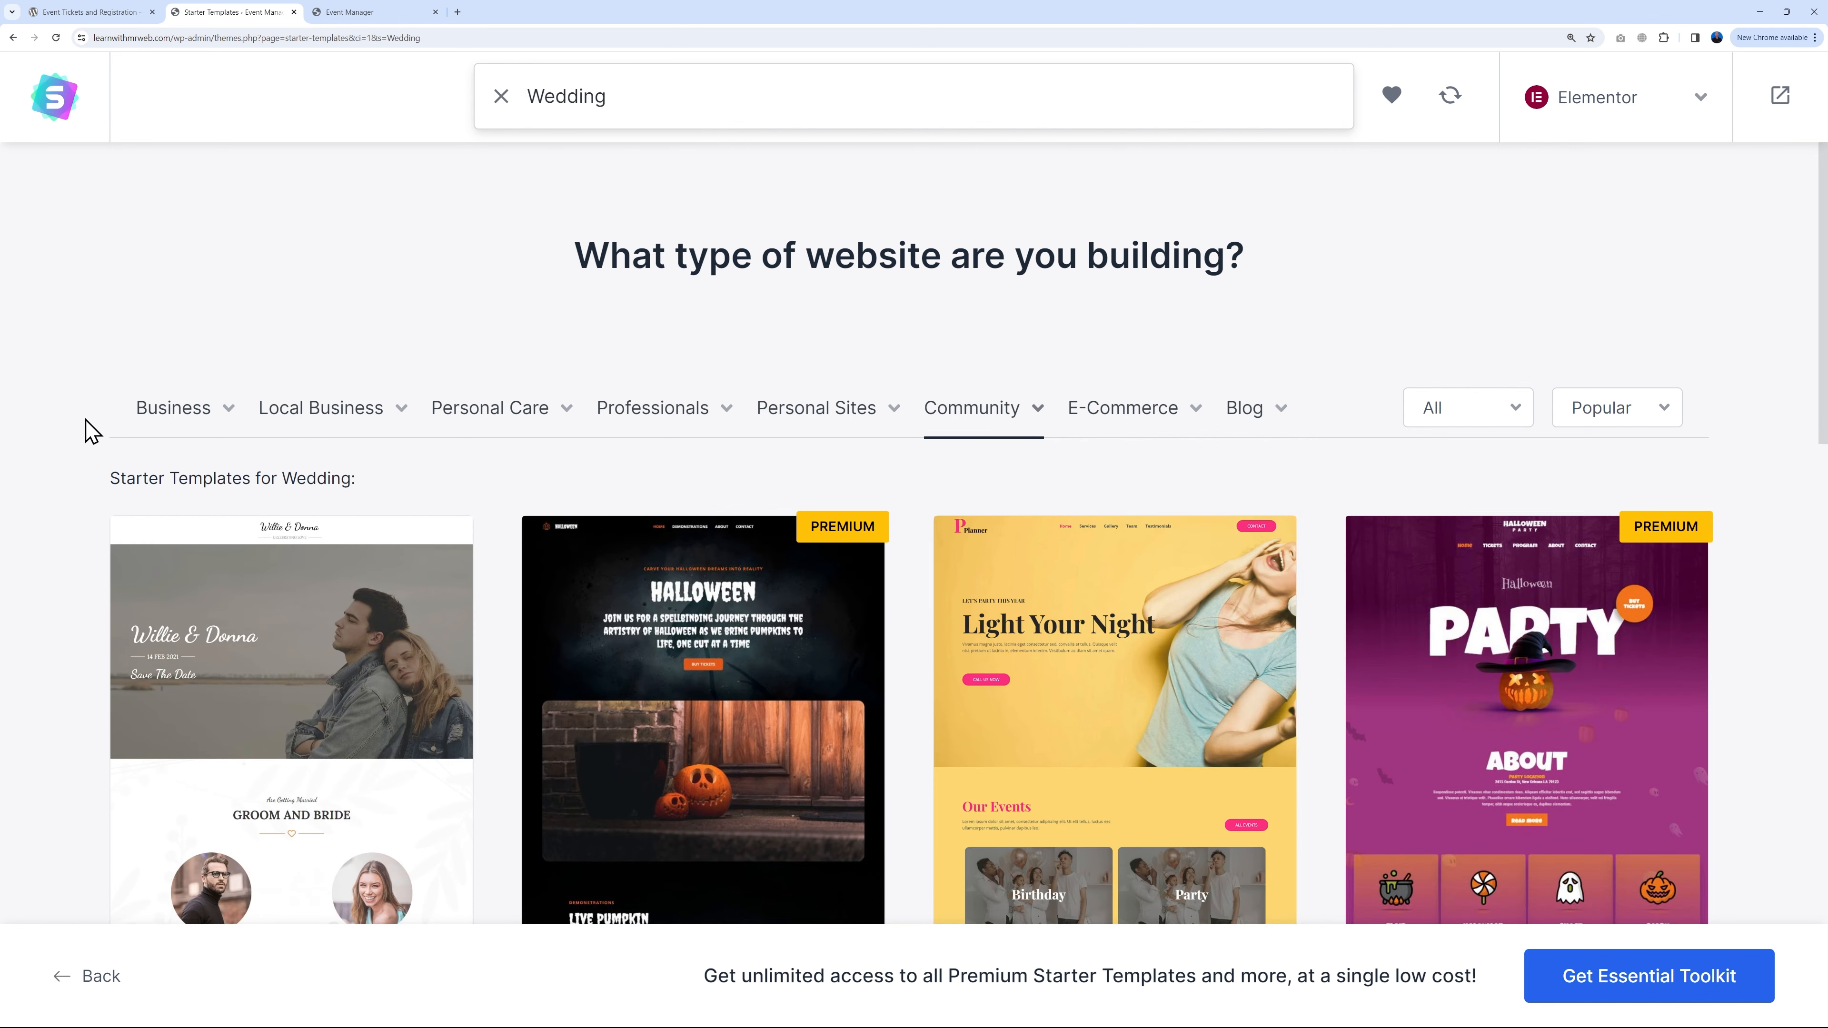
{"action": "scroll", "coordinate": [92, 430], "scroll_direction": "down", "scroll_amount": 4}
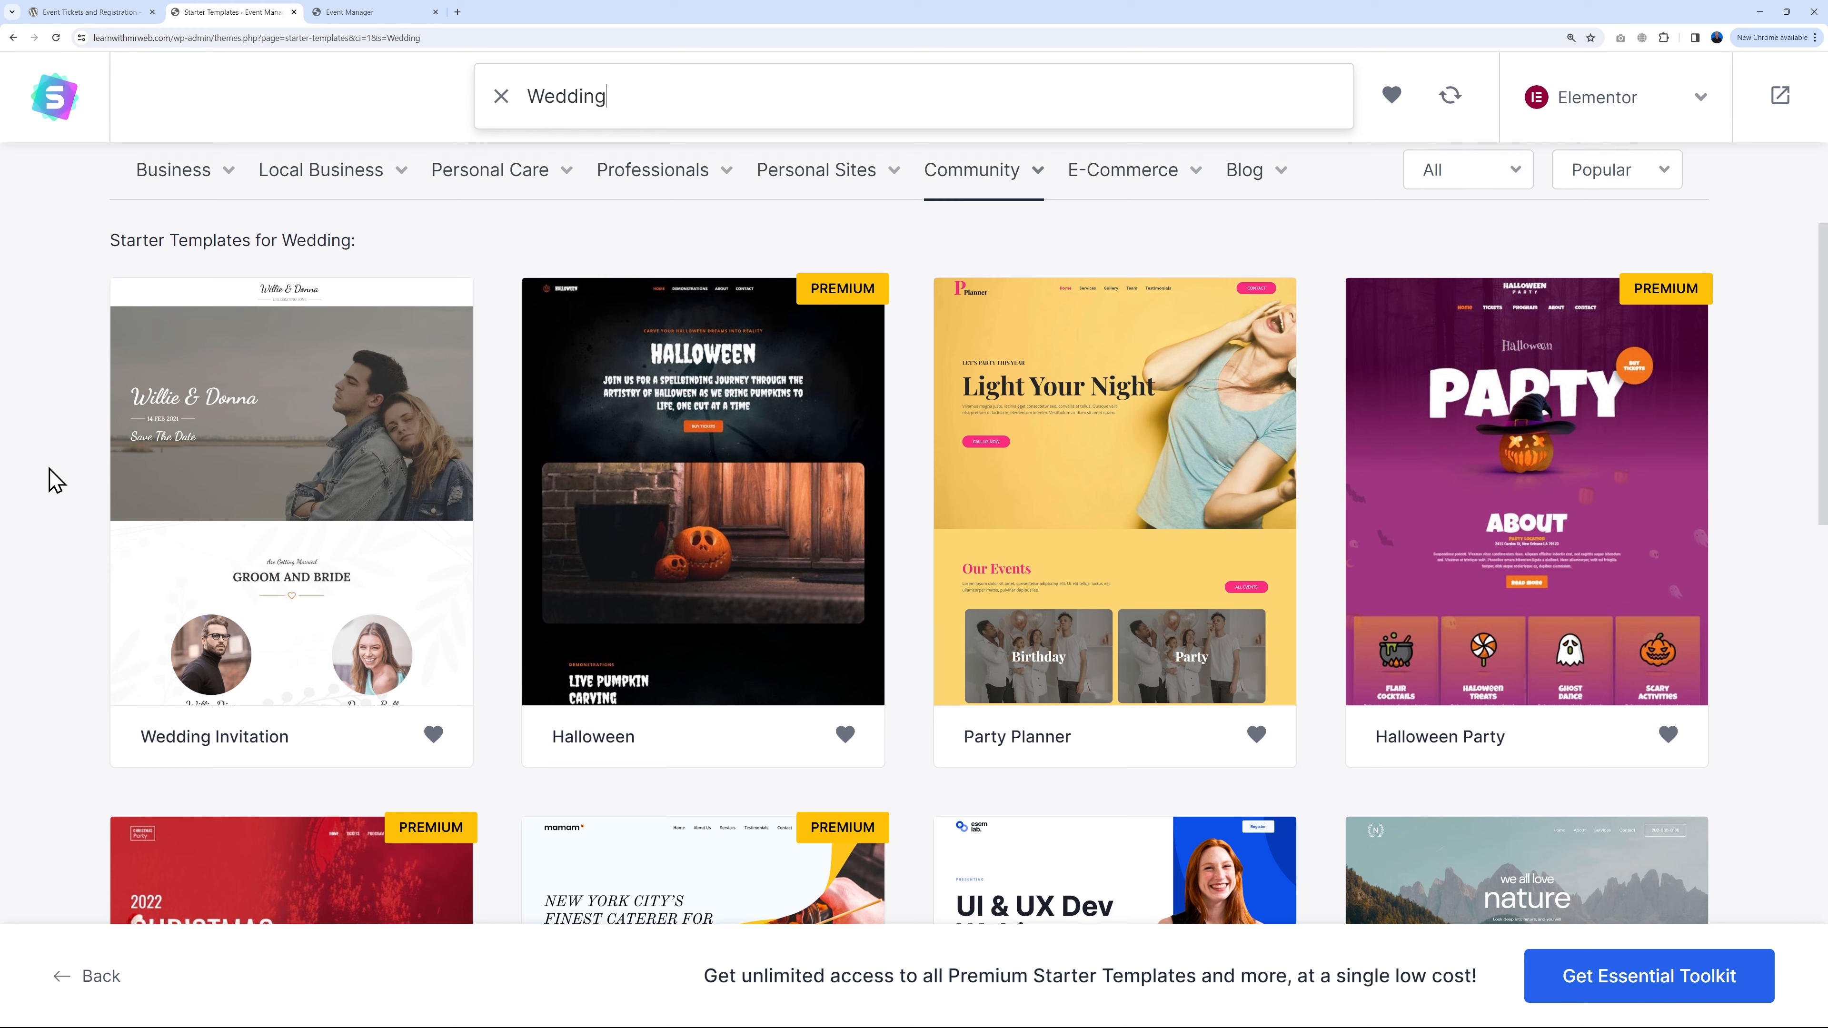
Step: Preview the Wedding Invitation template, scroll through it, then close the preview
{"action": "left_click", "coordinate": [298, 561]}
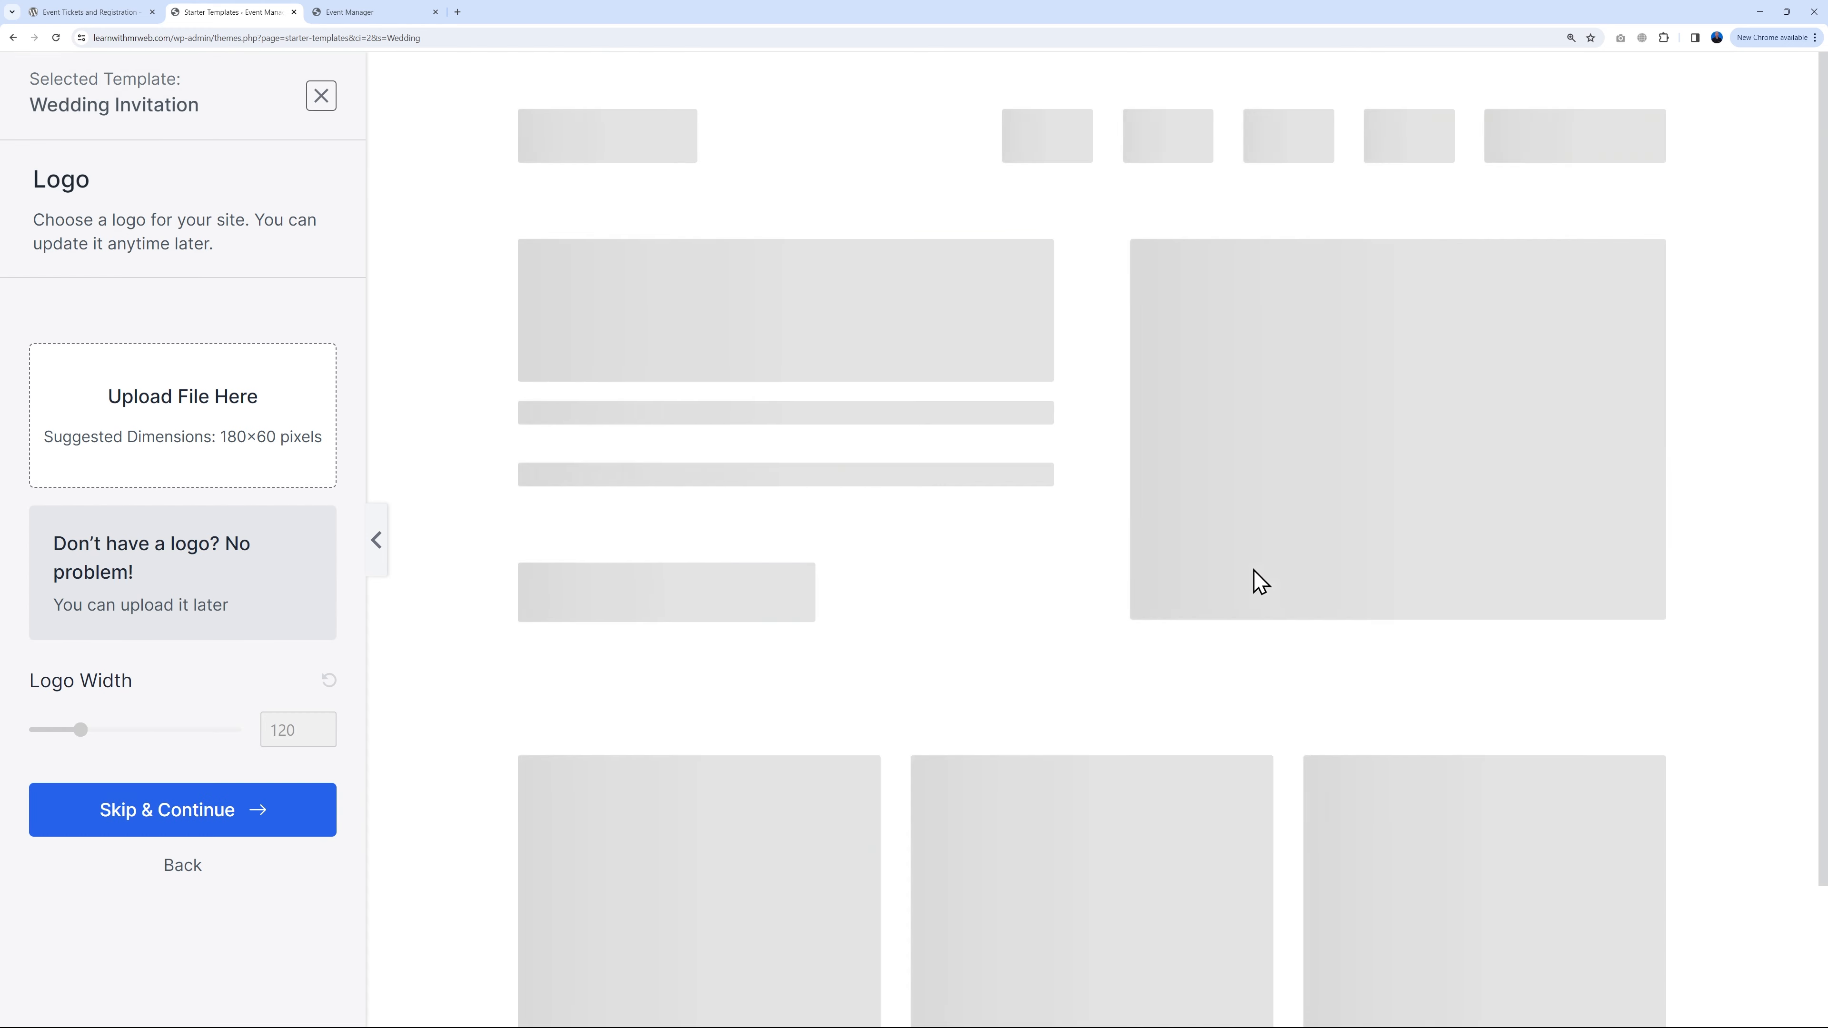
{"action": "scroll", "coordinate": [1616, 580], "scroll_direction": "down", "scroll_amount": 5}
{"action": "scroll", "coordinate": [1623, 576], "scroll_direction": "down", "scroll_amount": 10}
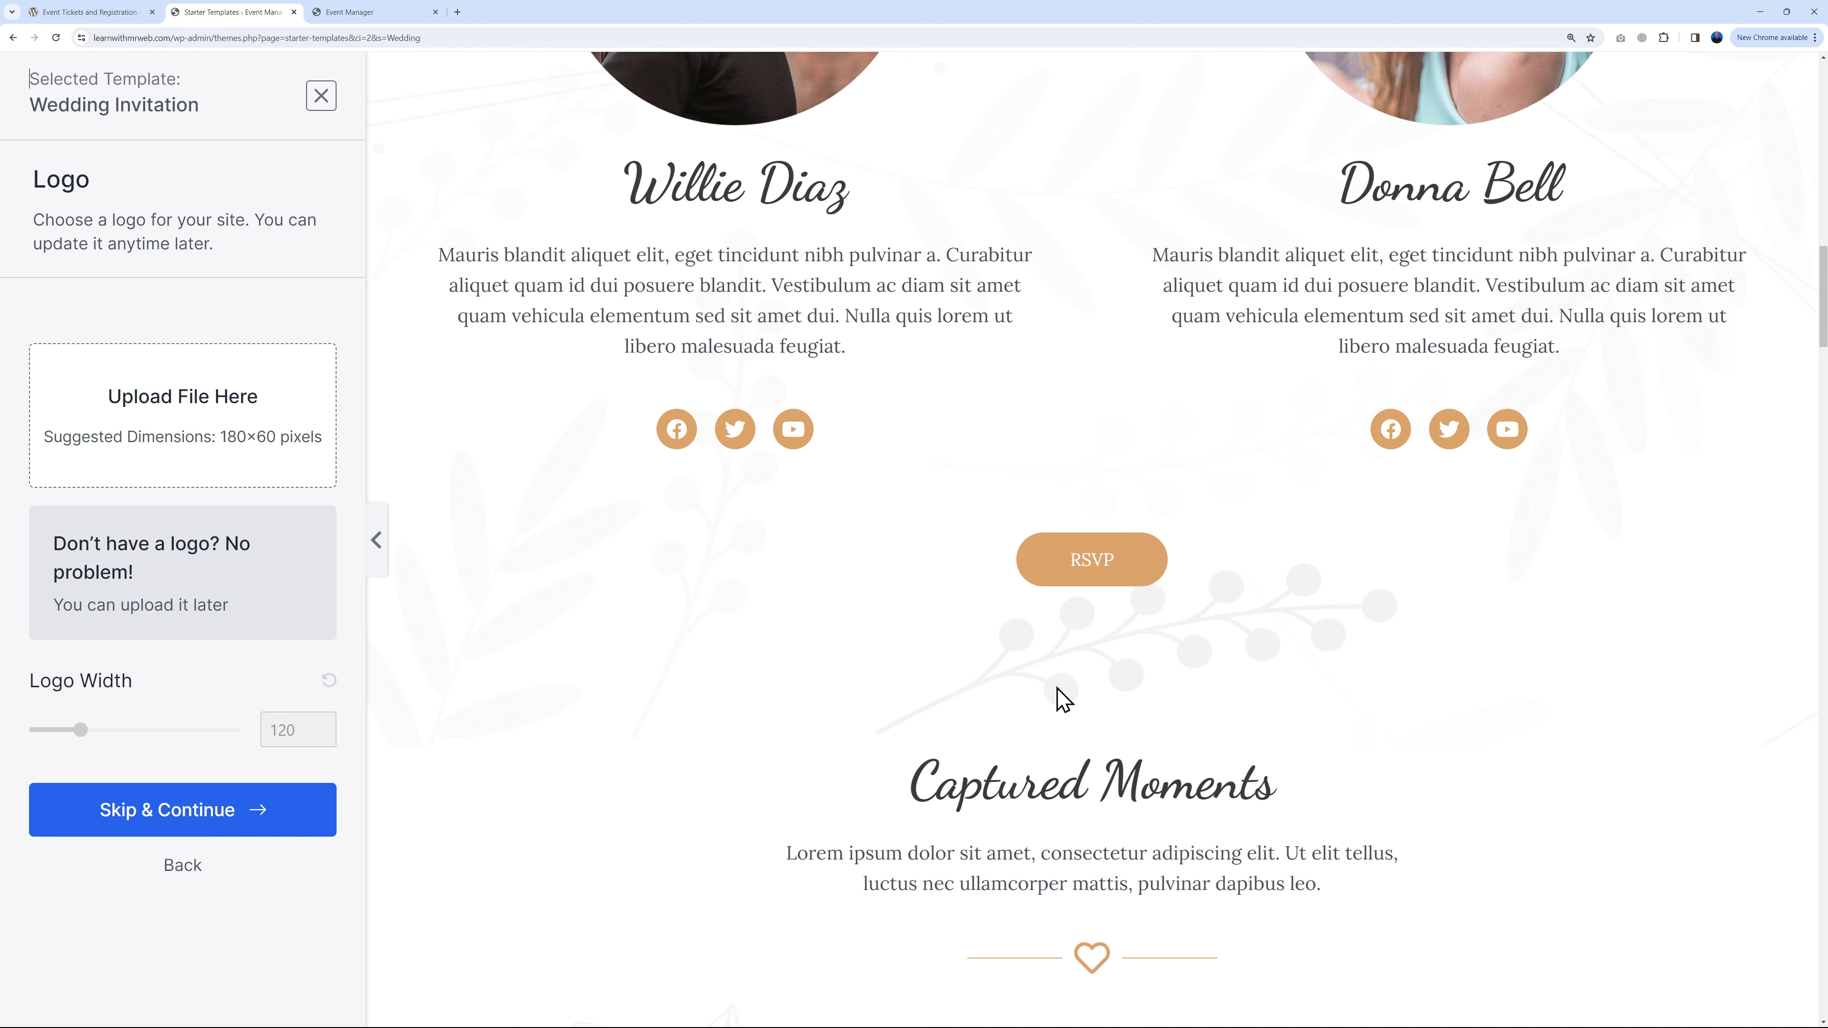
{"action": "left_click", "coordinate": [320, 96]}
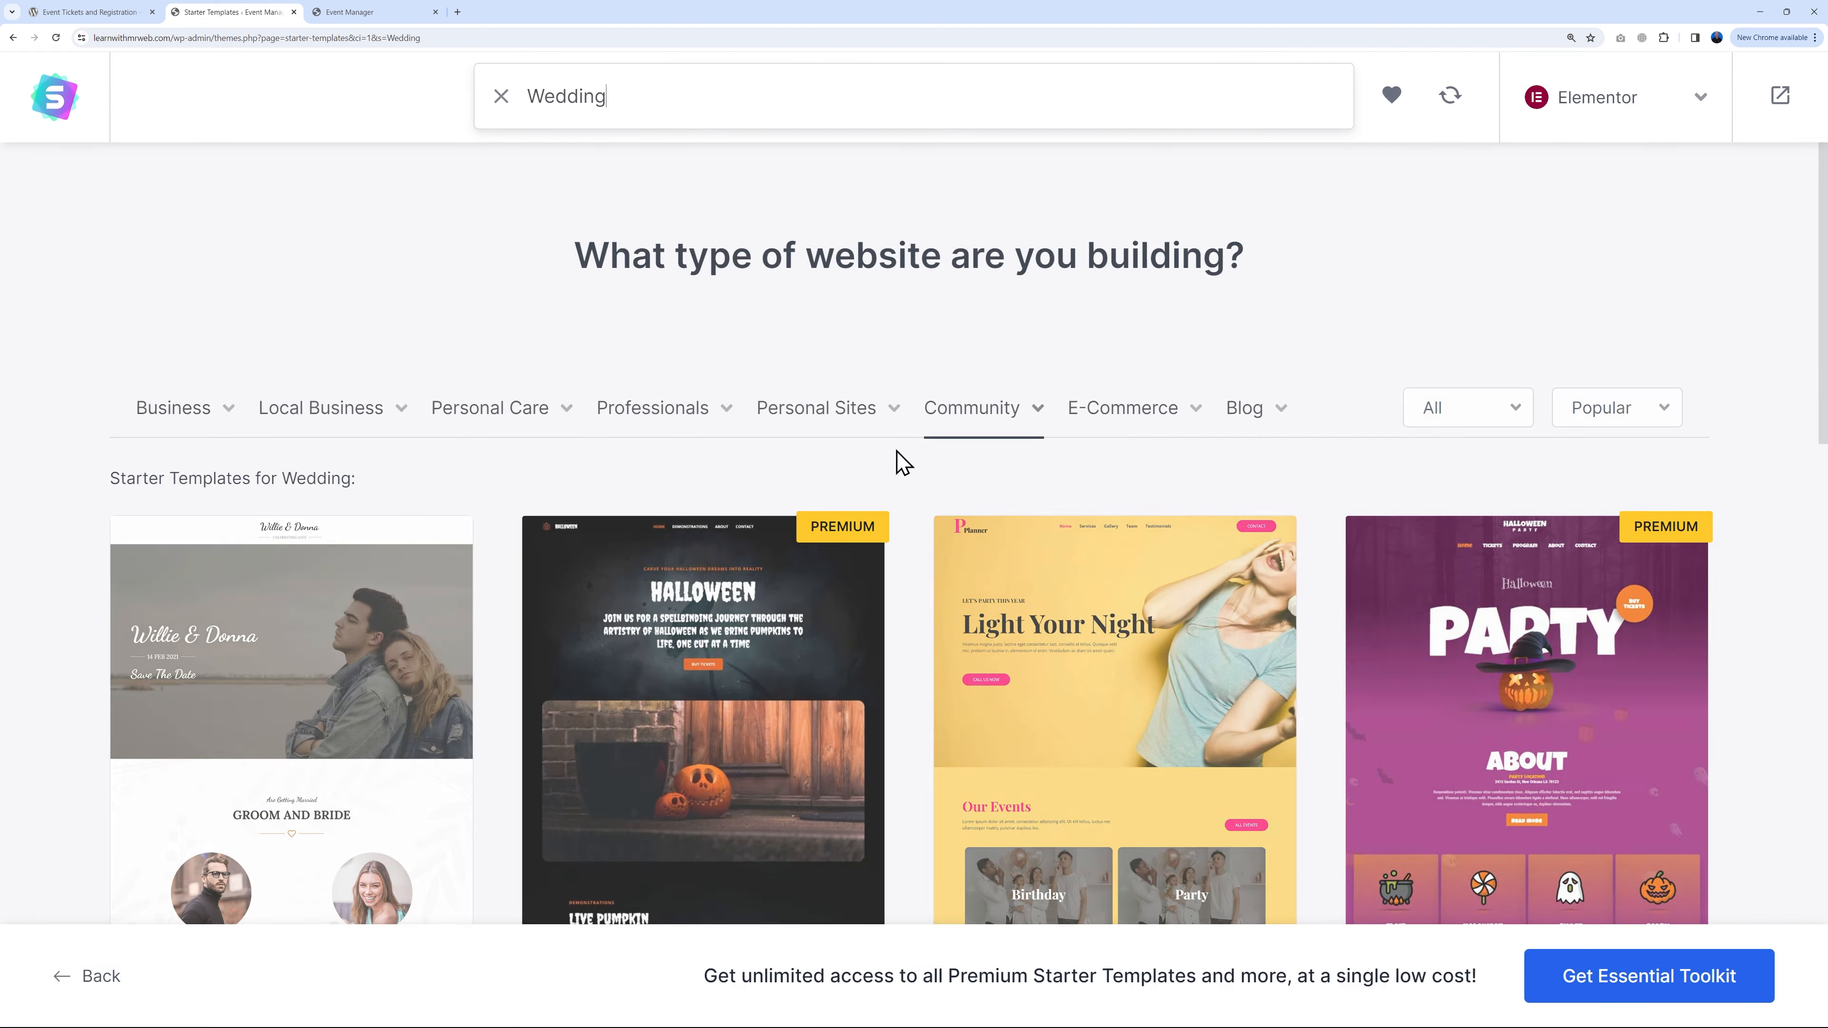
Step: Clear the 'Wedding' search and scroll the full template grid down to the Planet Earth card
{"action": "left_click", "coordinate": [500, 99]}
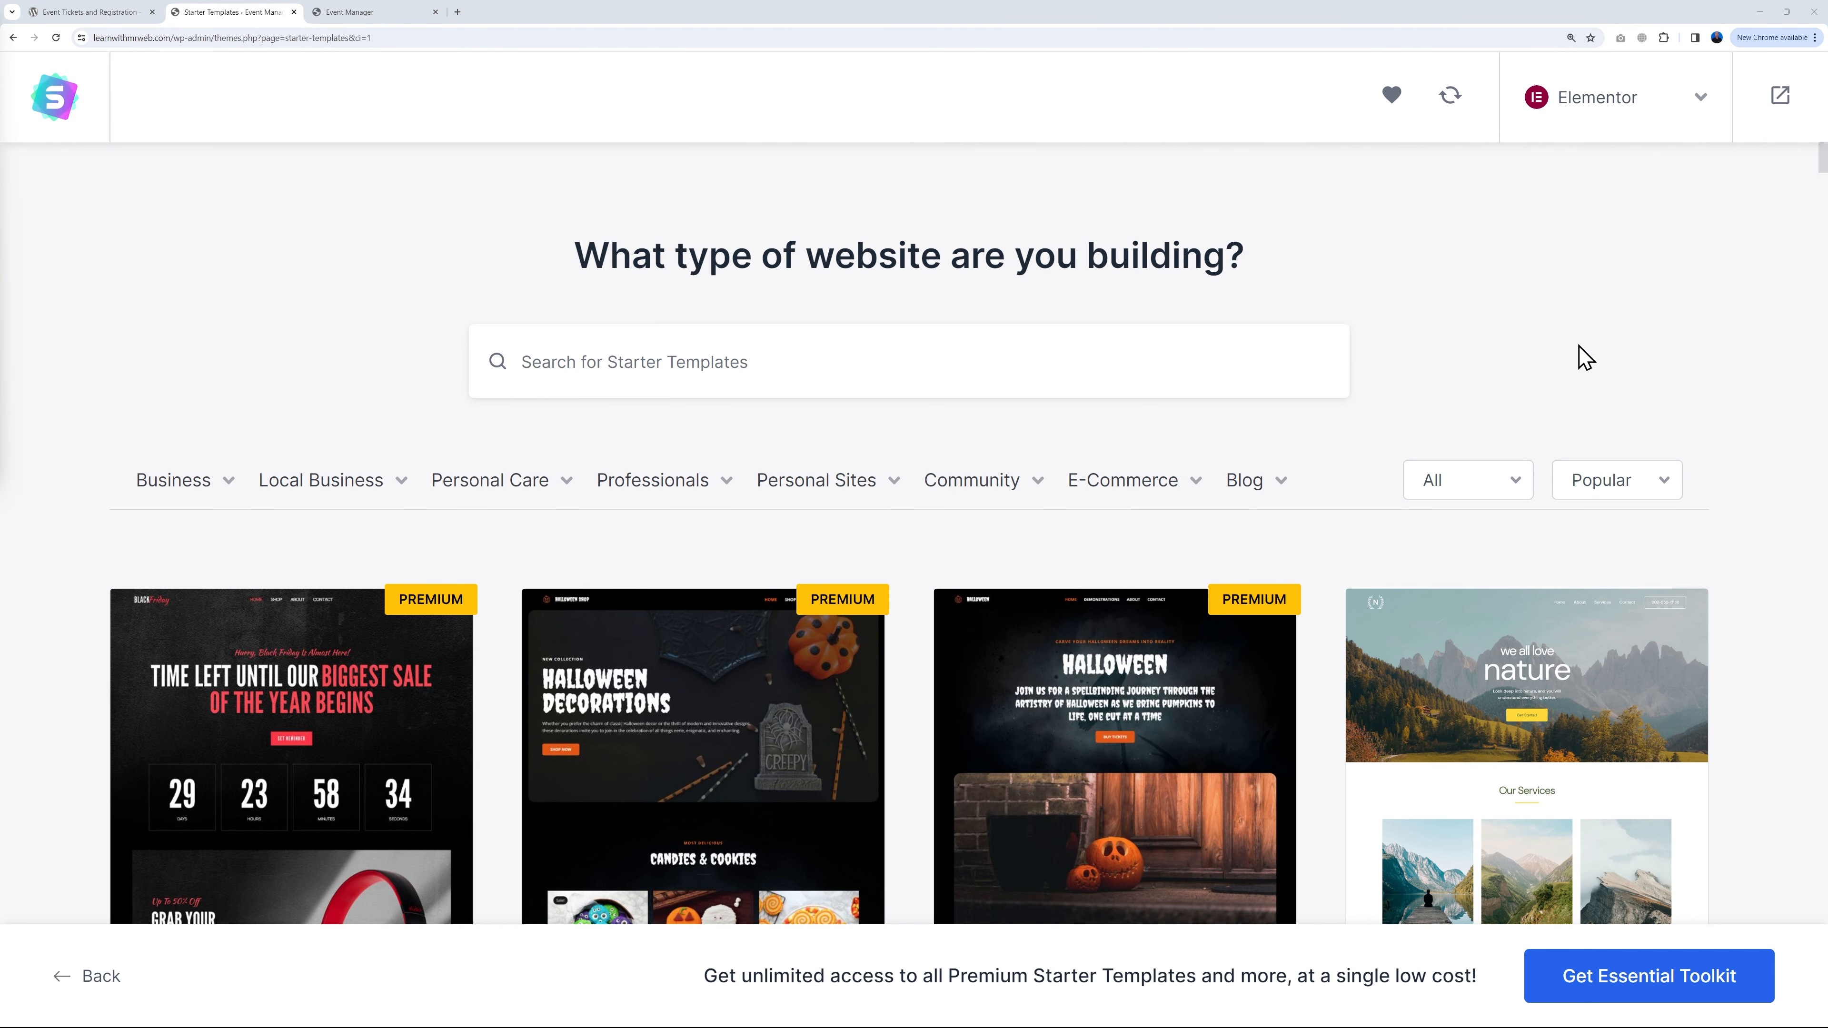
{"action": "scroll", "coordinate": [1761, 418], "scroll_direction": "down", "scroll_amount": 6}
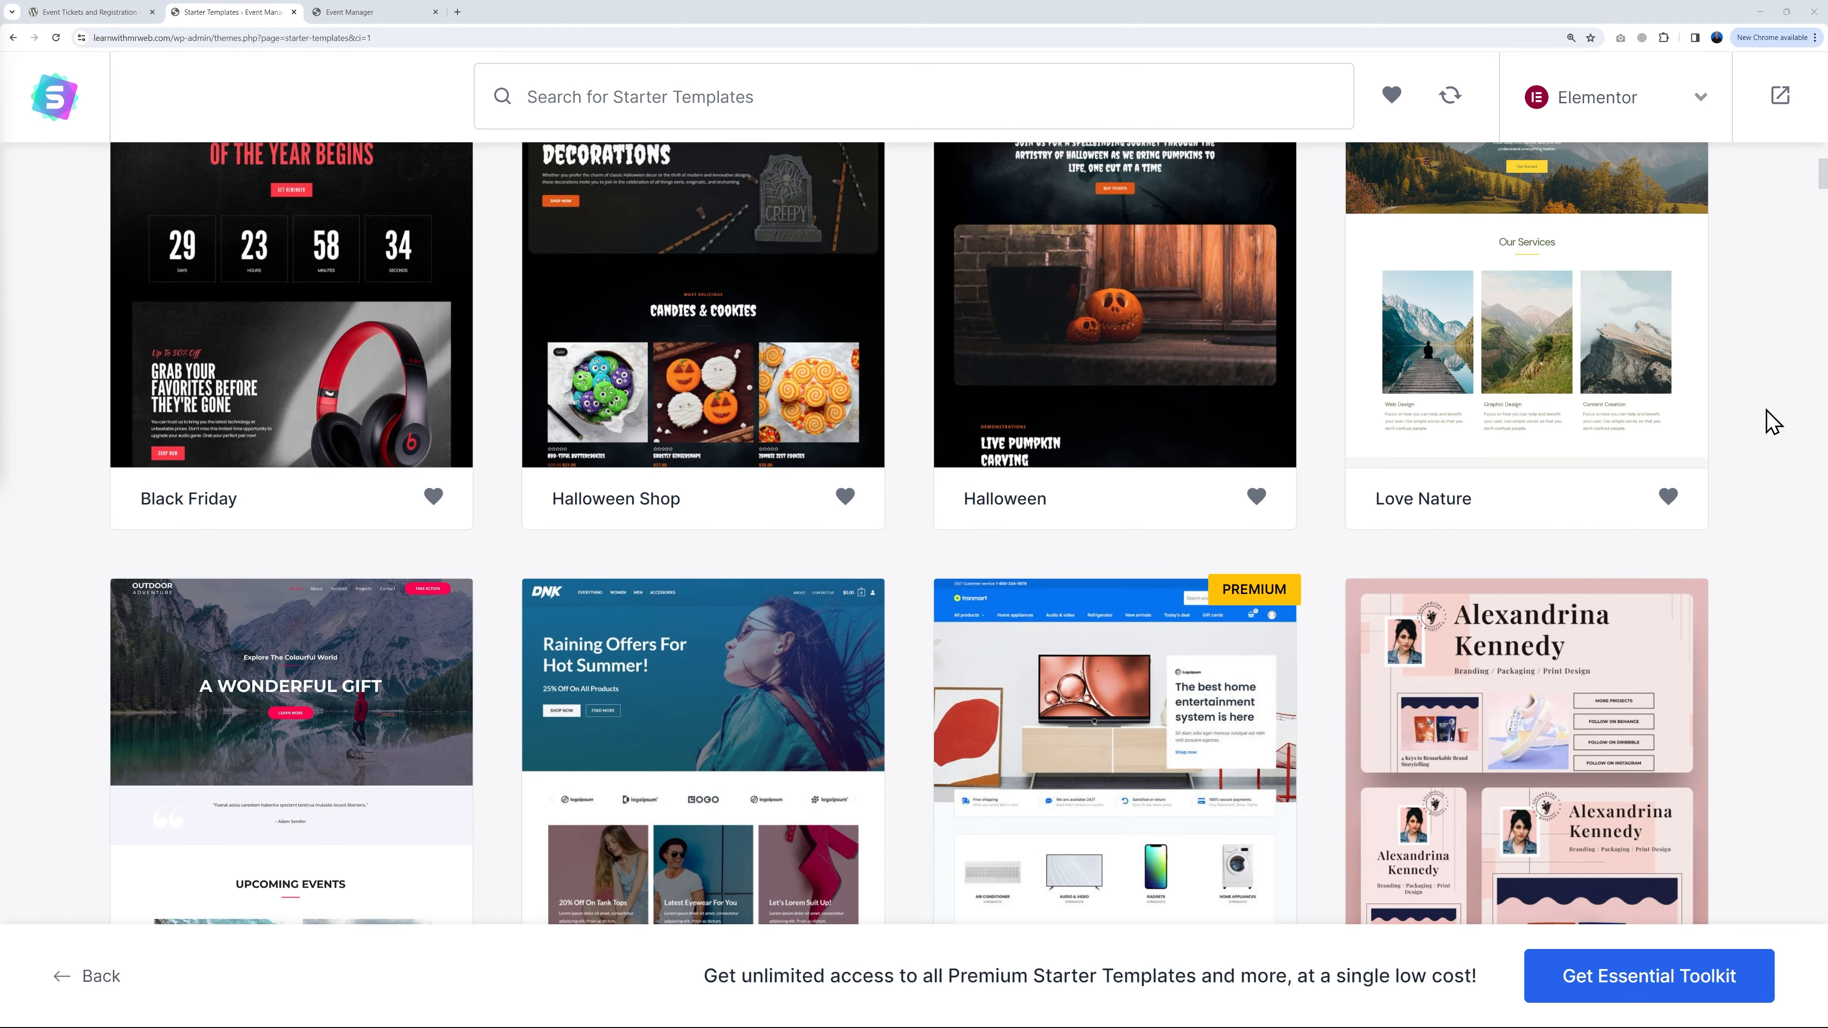
{"action": "scroll", "coordinate": [1761, 423], "scroll_direction": "down", "scroll_amount": 3}
{"action": "scroll", "coordinate": [1783, 428], "scroll_direction": "down", "scroll_amount": 6}
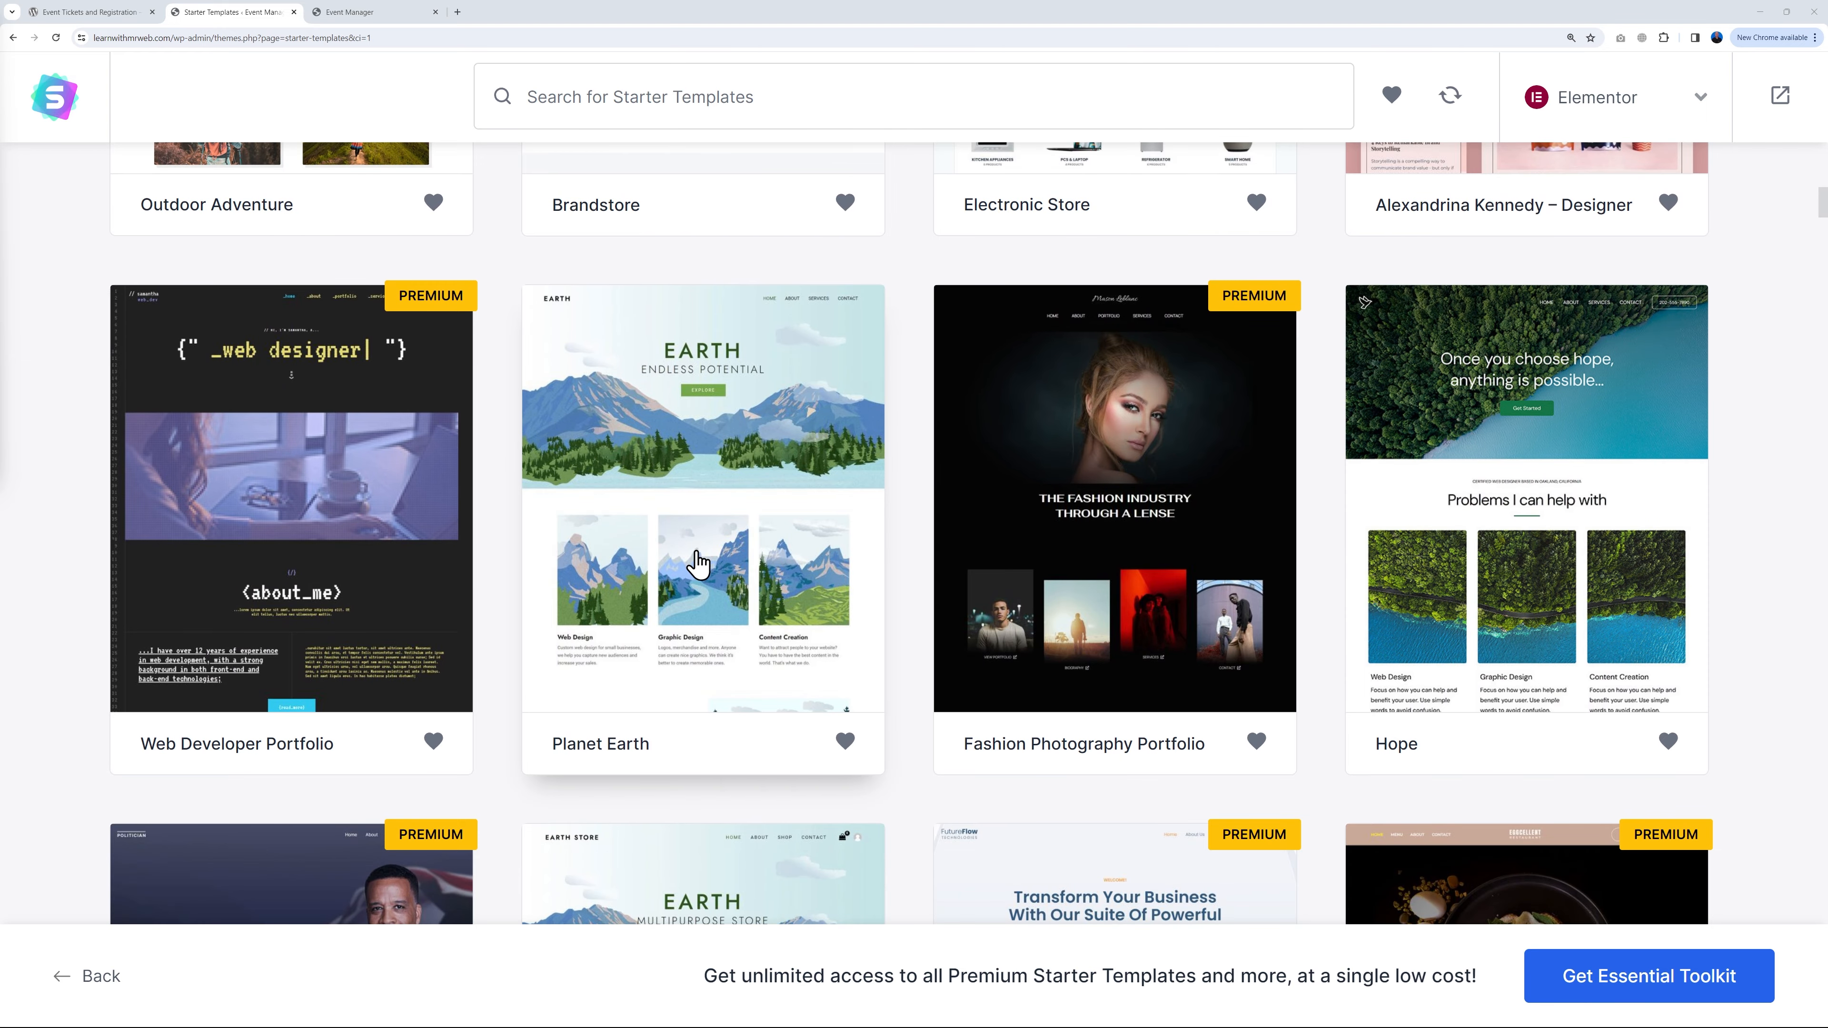
{"action": "scroll", "coordinate": [705, 547], "scroll_direction": "down", "scroll_amount": 5}
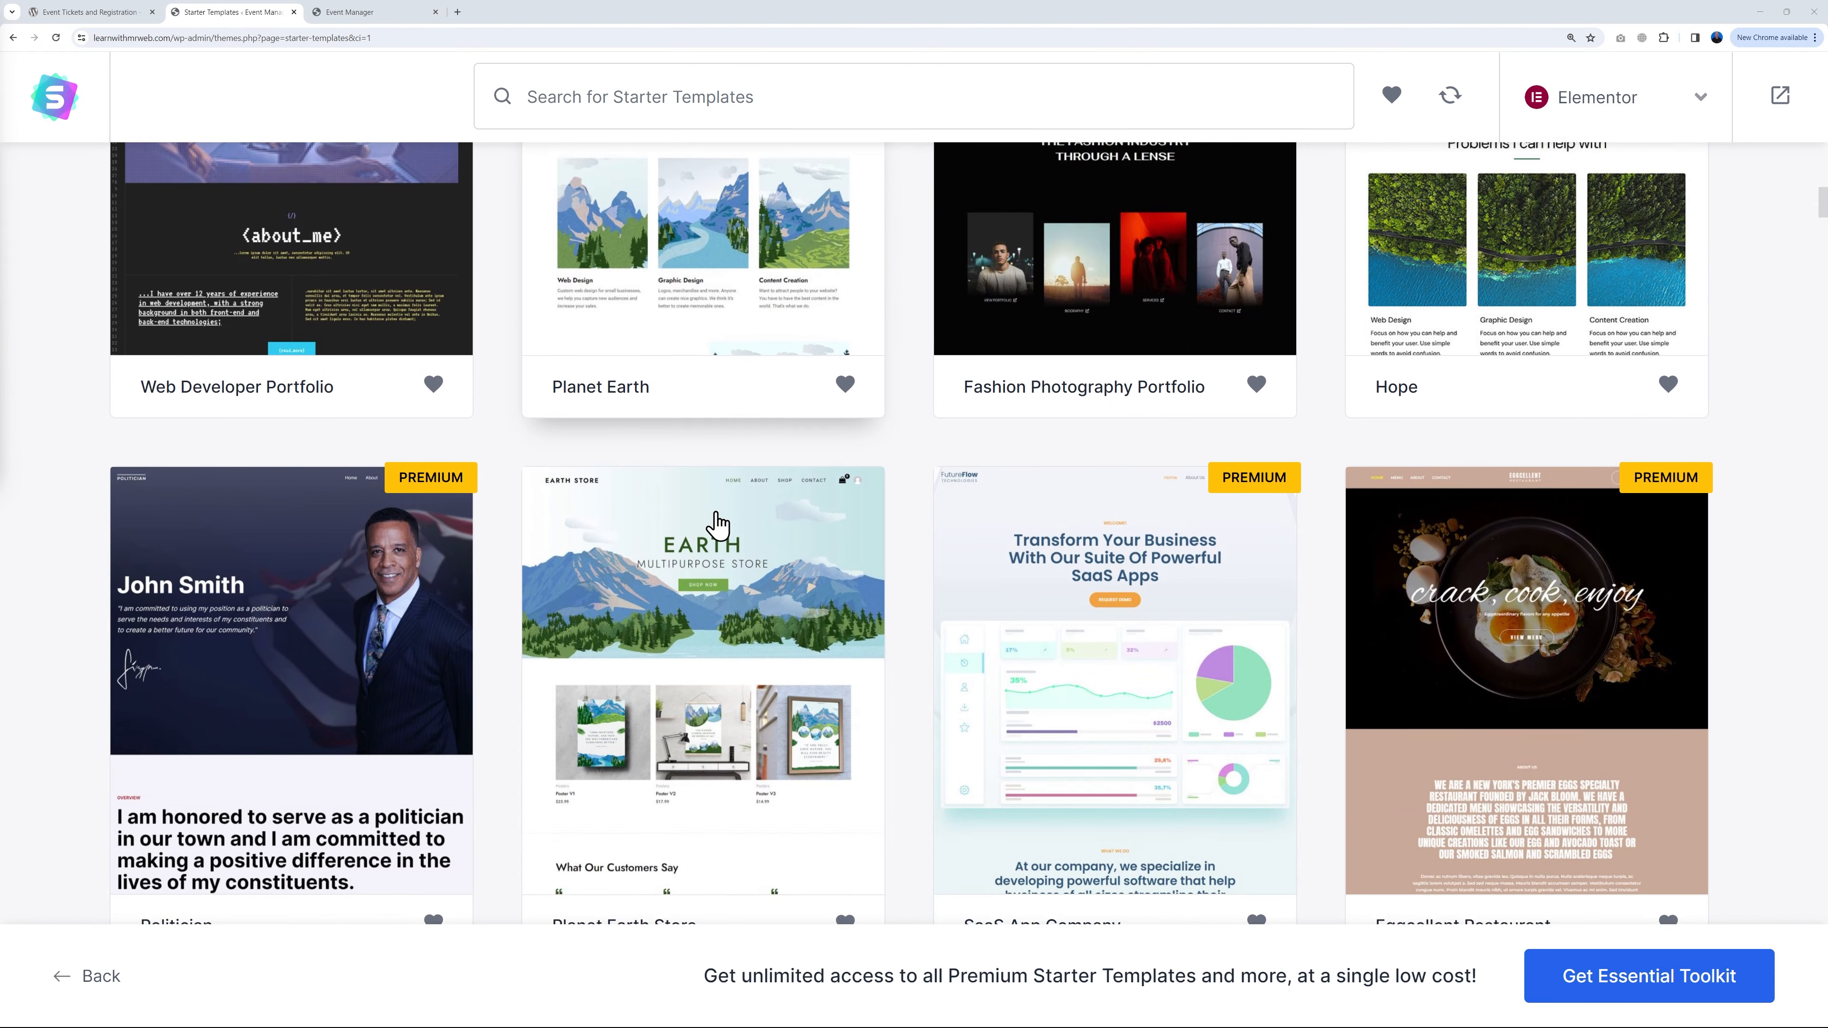
{"action": "scroll", "coordinate": [727, 454], "scroll_direction": "up", "scroll_amount": 4}
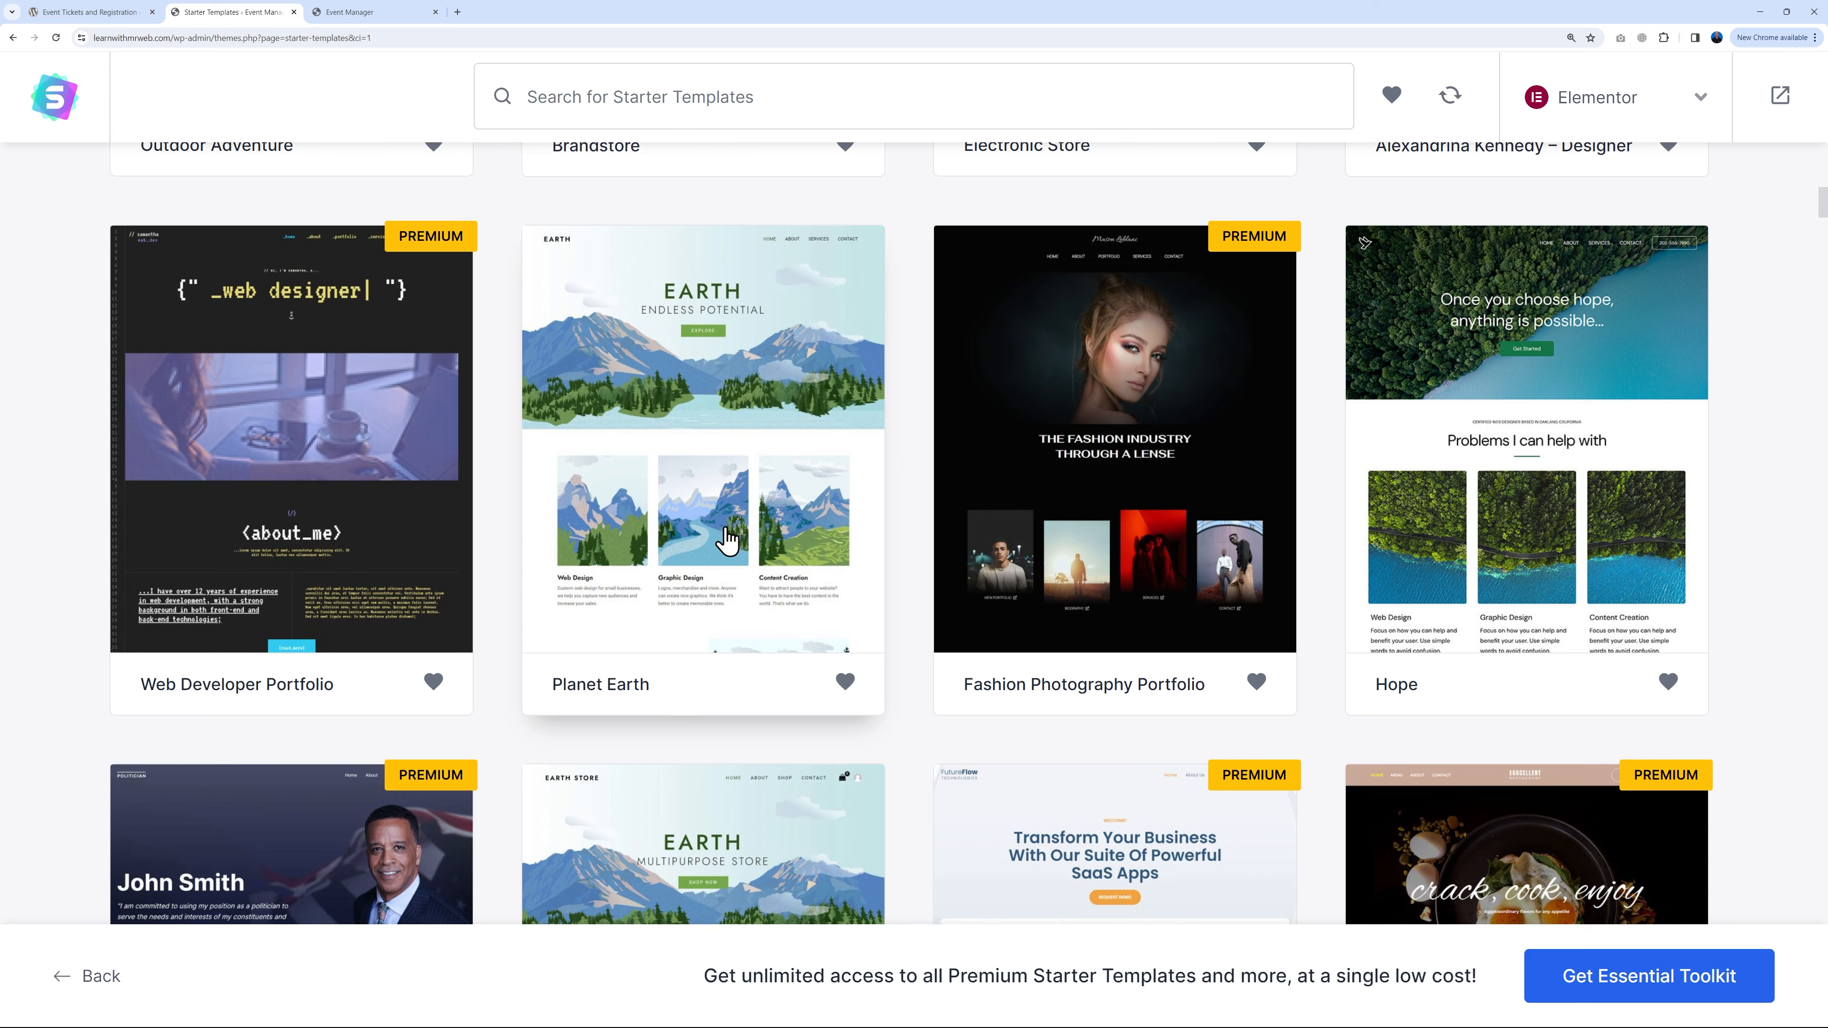
Step: Select the Planet Earth template and scroll its home page preview to the footer and back
{"action": "left_click", "coordinate": [730, 547]}
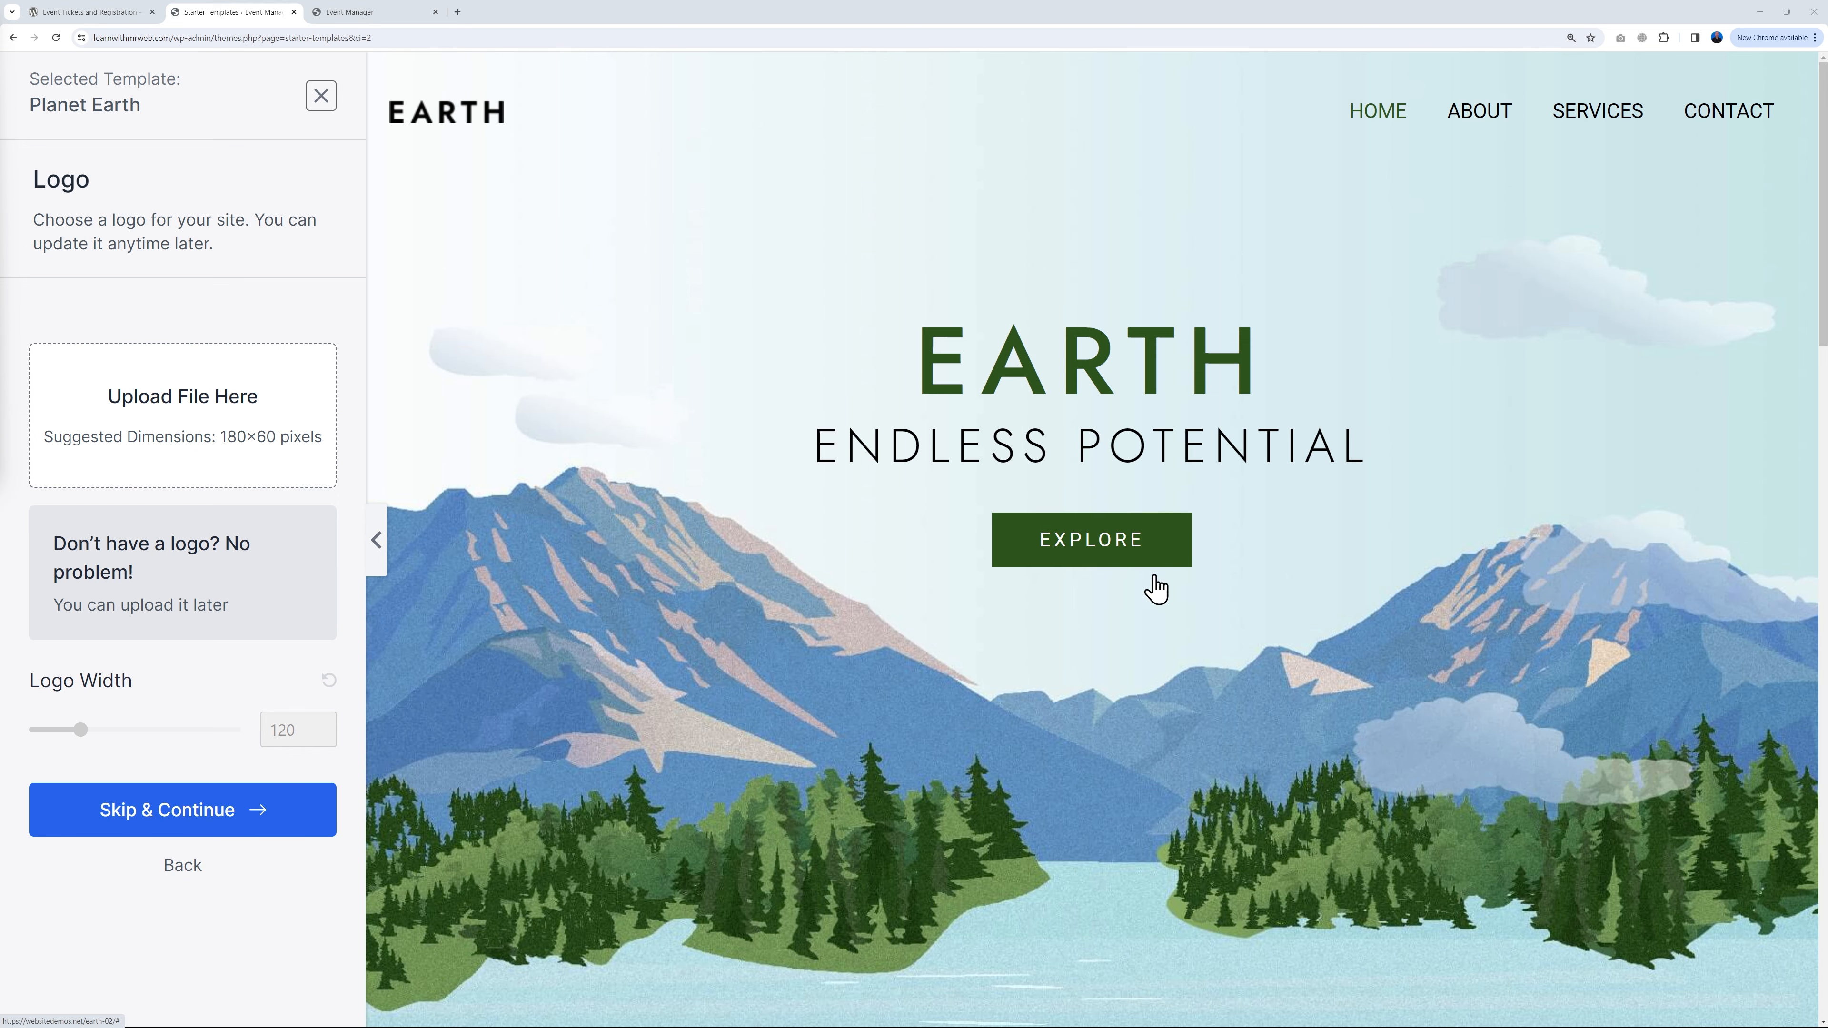
{"action": "scroll", "coordinate": [1533, 615], "scroll_direction": "down", "scroll_amount": 6}
{"action": "scroll", "coordinate": [1533, 615], "scroll_direction": "down", "scroll_amount": 4}
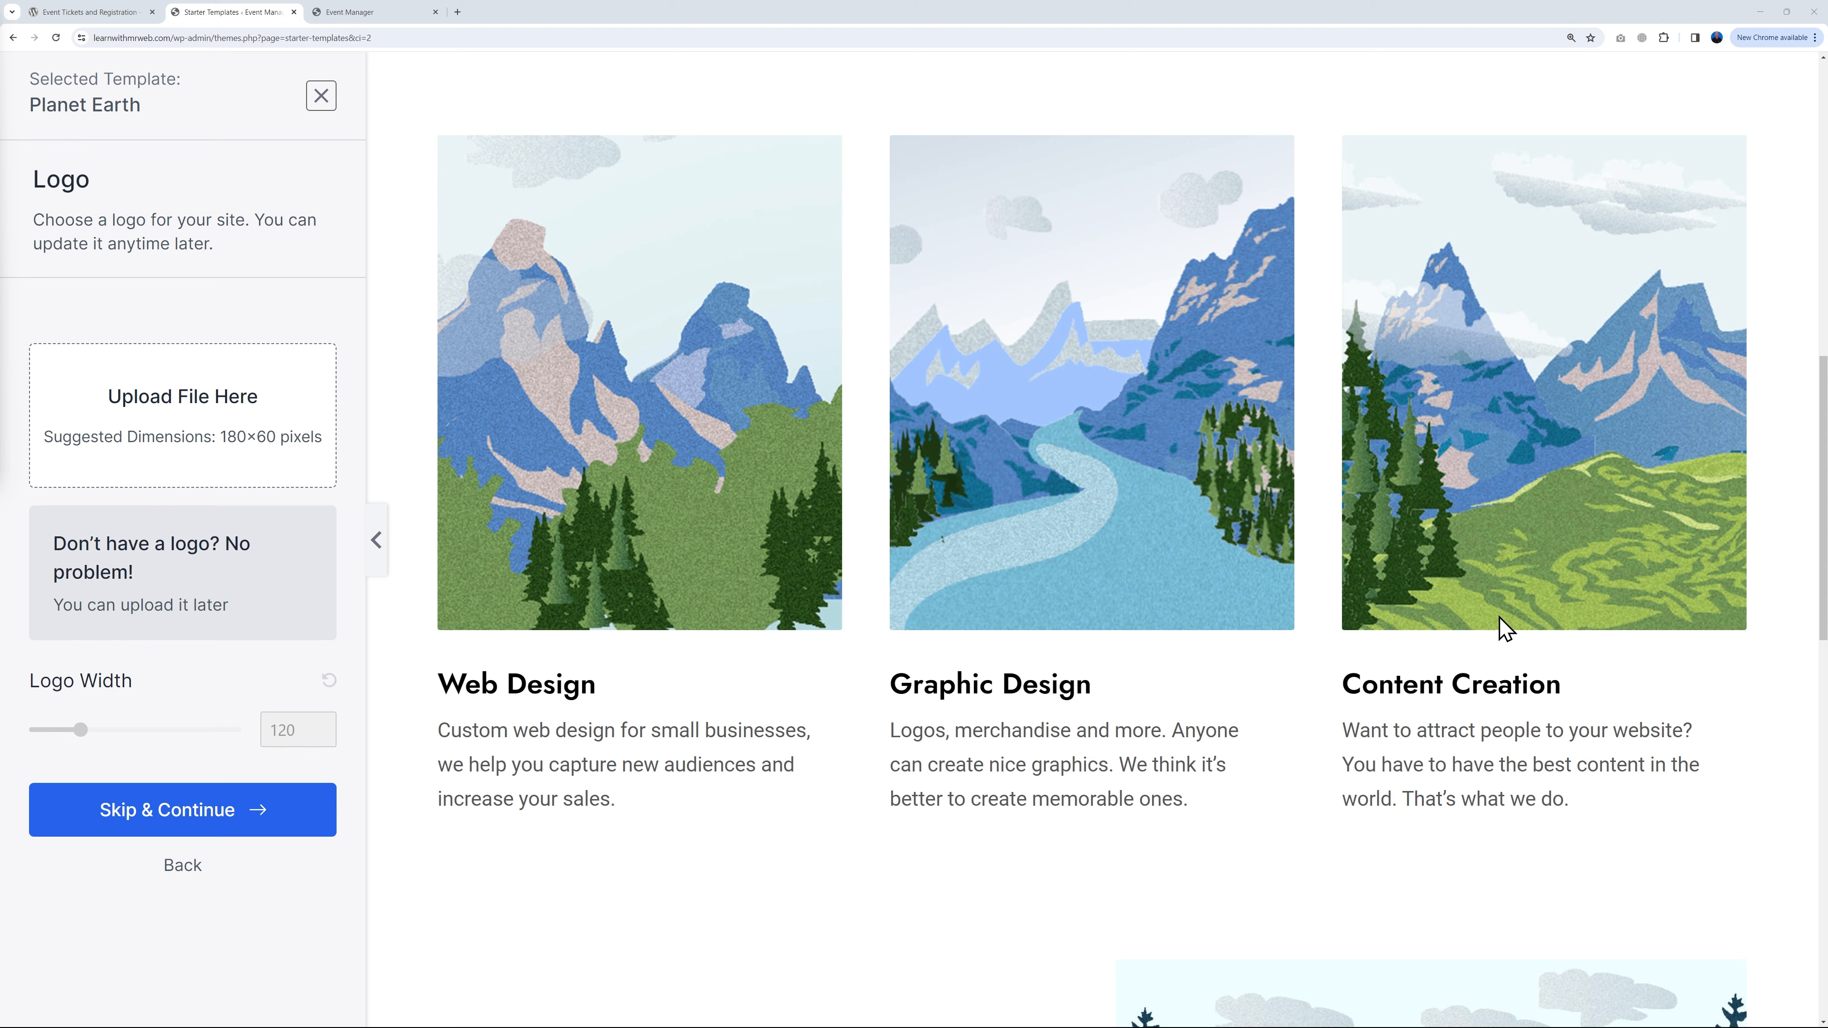
{"action": "scroll", "coordinate": [1503, 626], "scroll_direction": "down", "scroll_amount": 6}
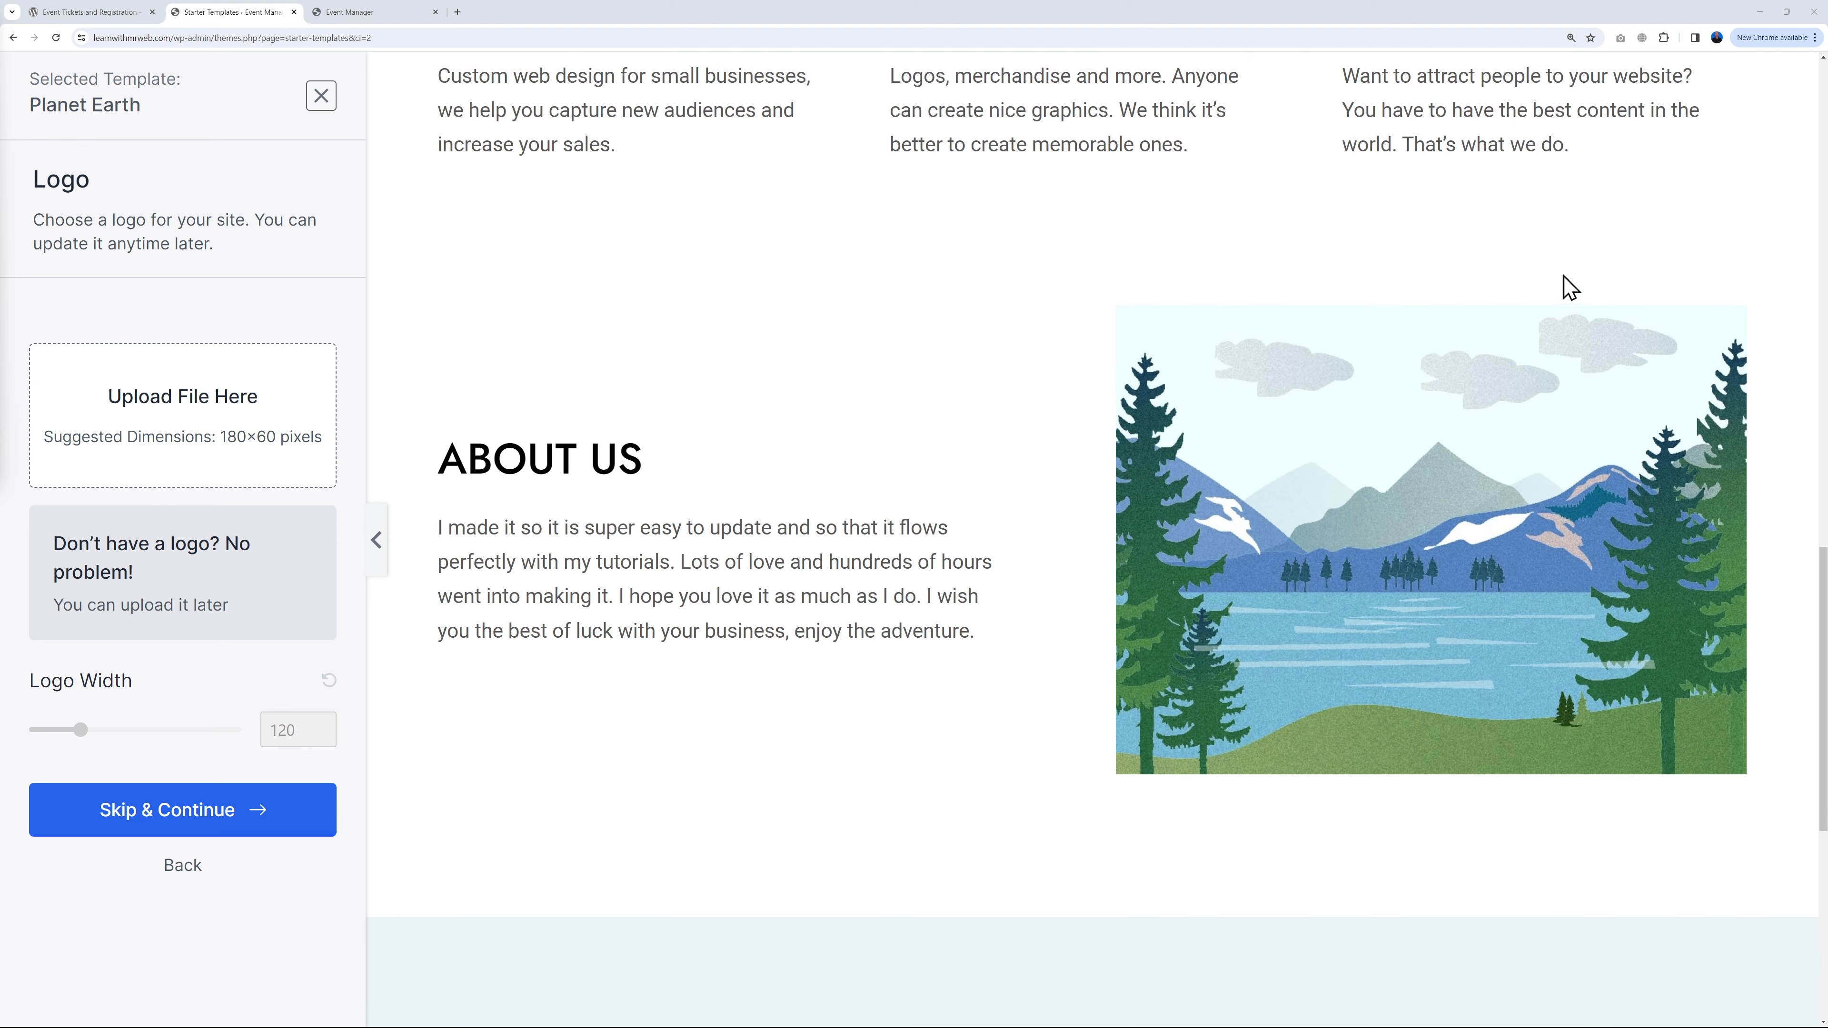
{"action": "scroll", "coordinate": [1603, 763], "scroll_direction": "down", "scroll_amount": 6}
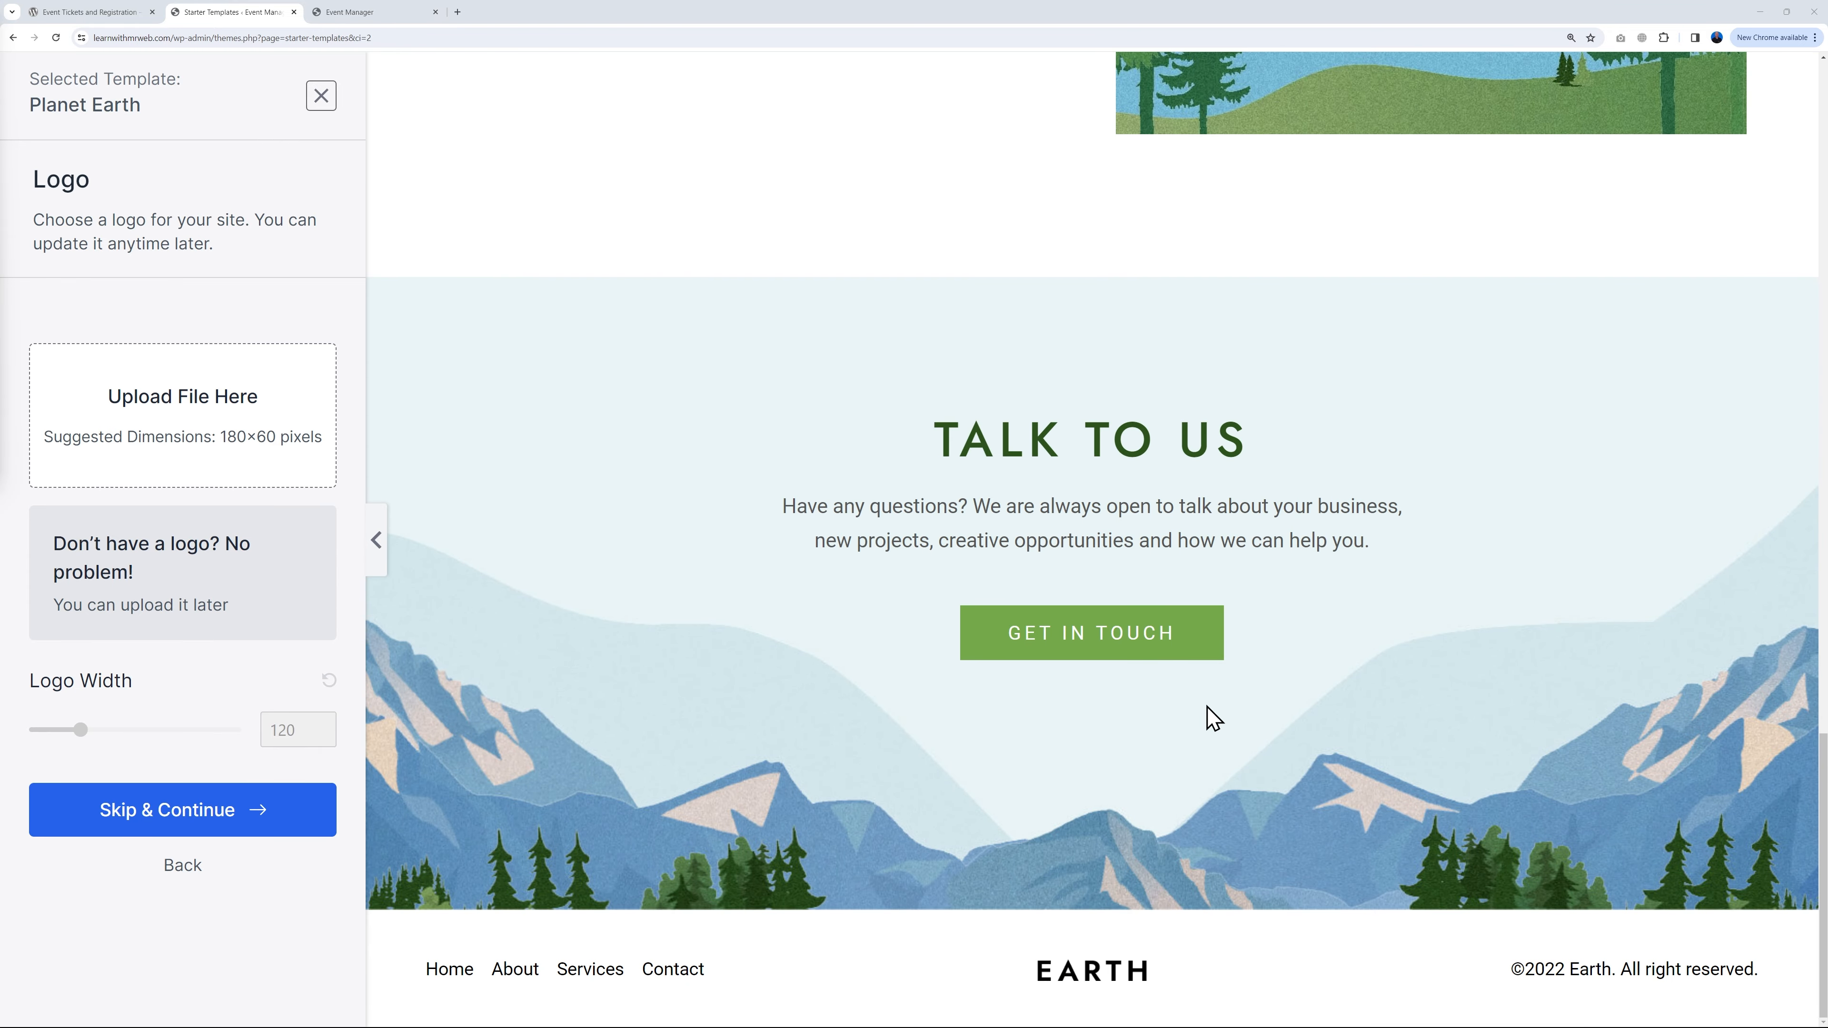
{"action": "scroll", "coordinate": [1473, 747], "scroll_direction": "up", "scroll_amount": 20}
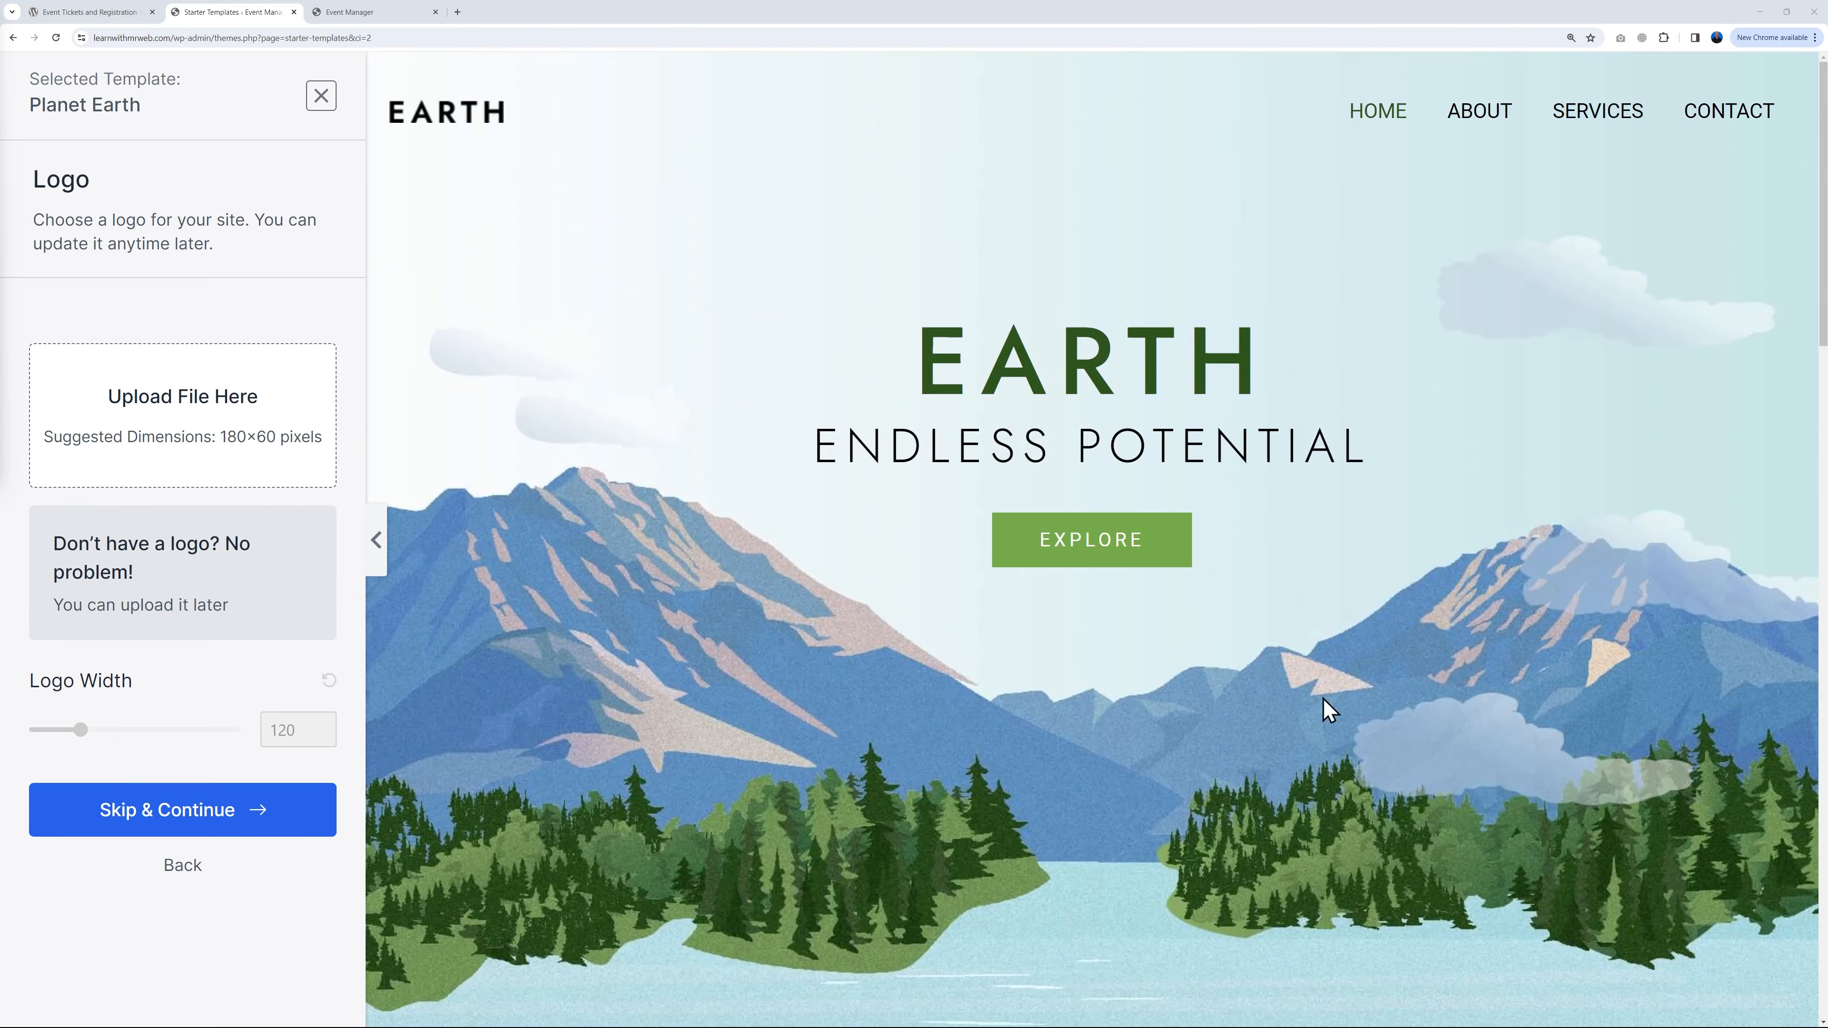
Step: Skip the logo step and, after comparing several palettes, choose the red colour palette
{"action": "left_click", "coordinate": [237, 809]}
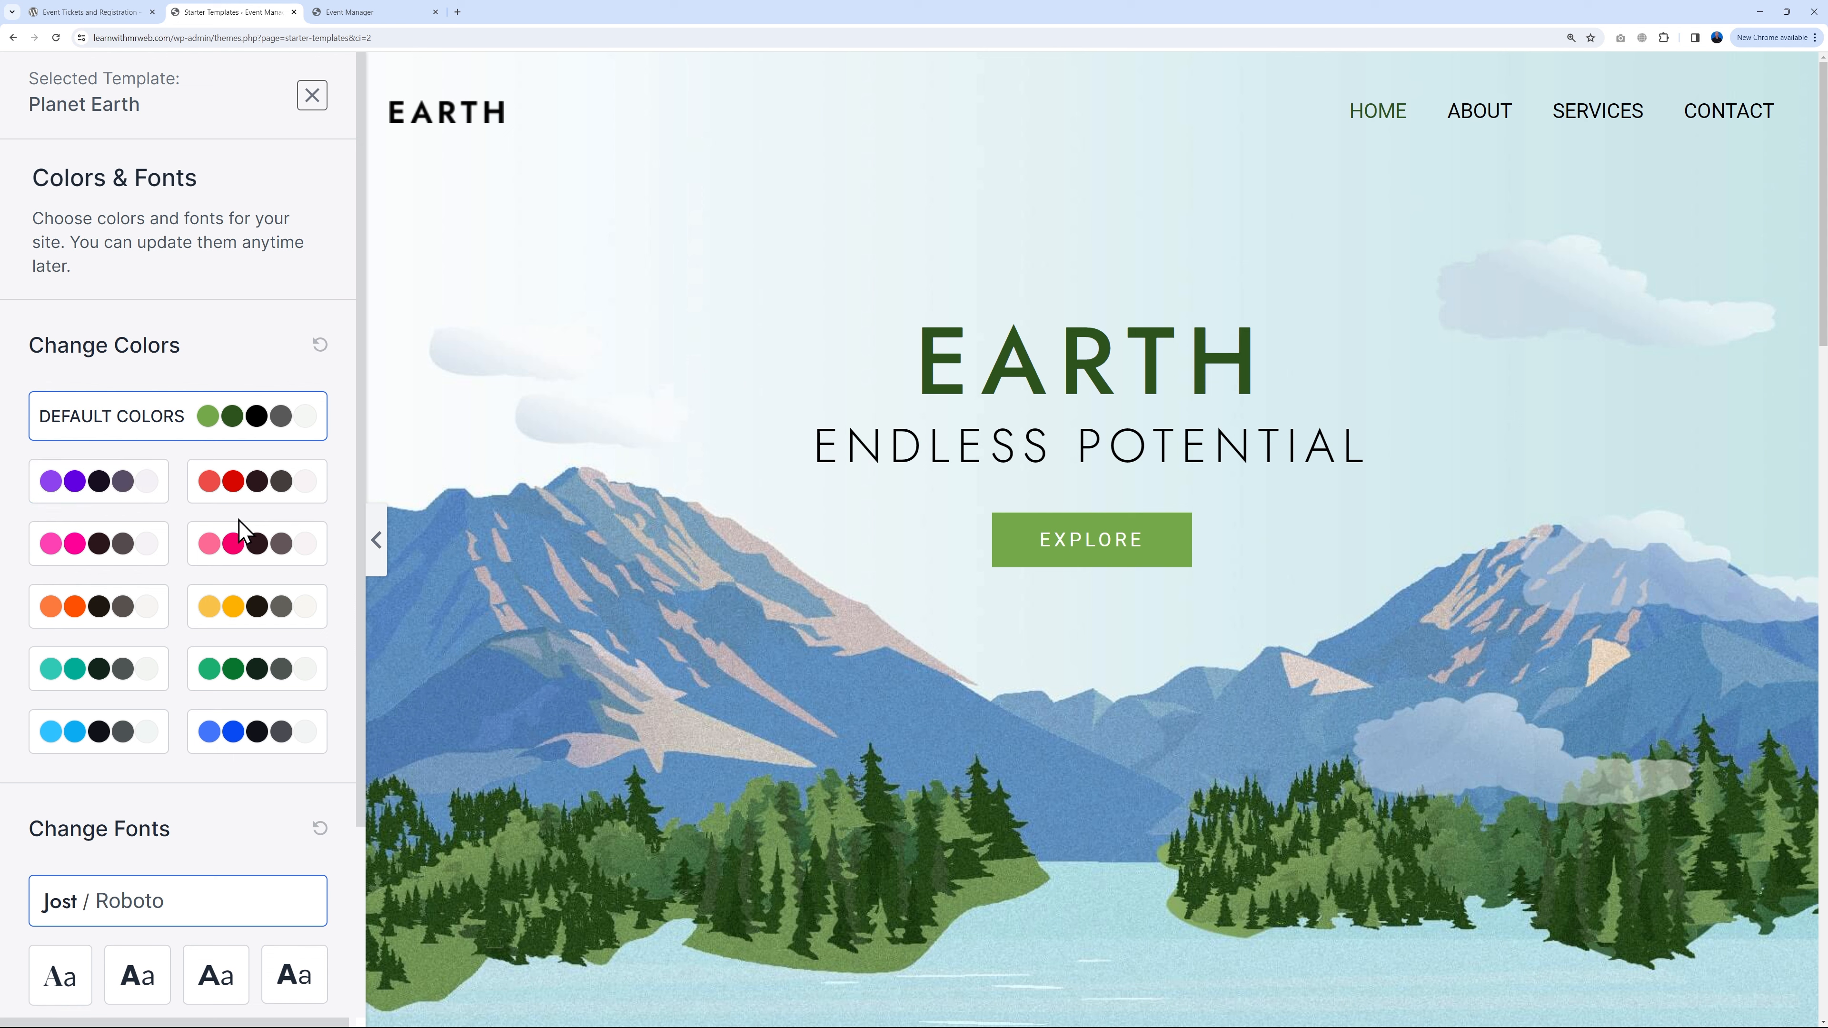
{"action": "left_click", "coordinate": [251, 733]}
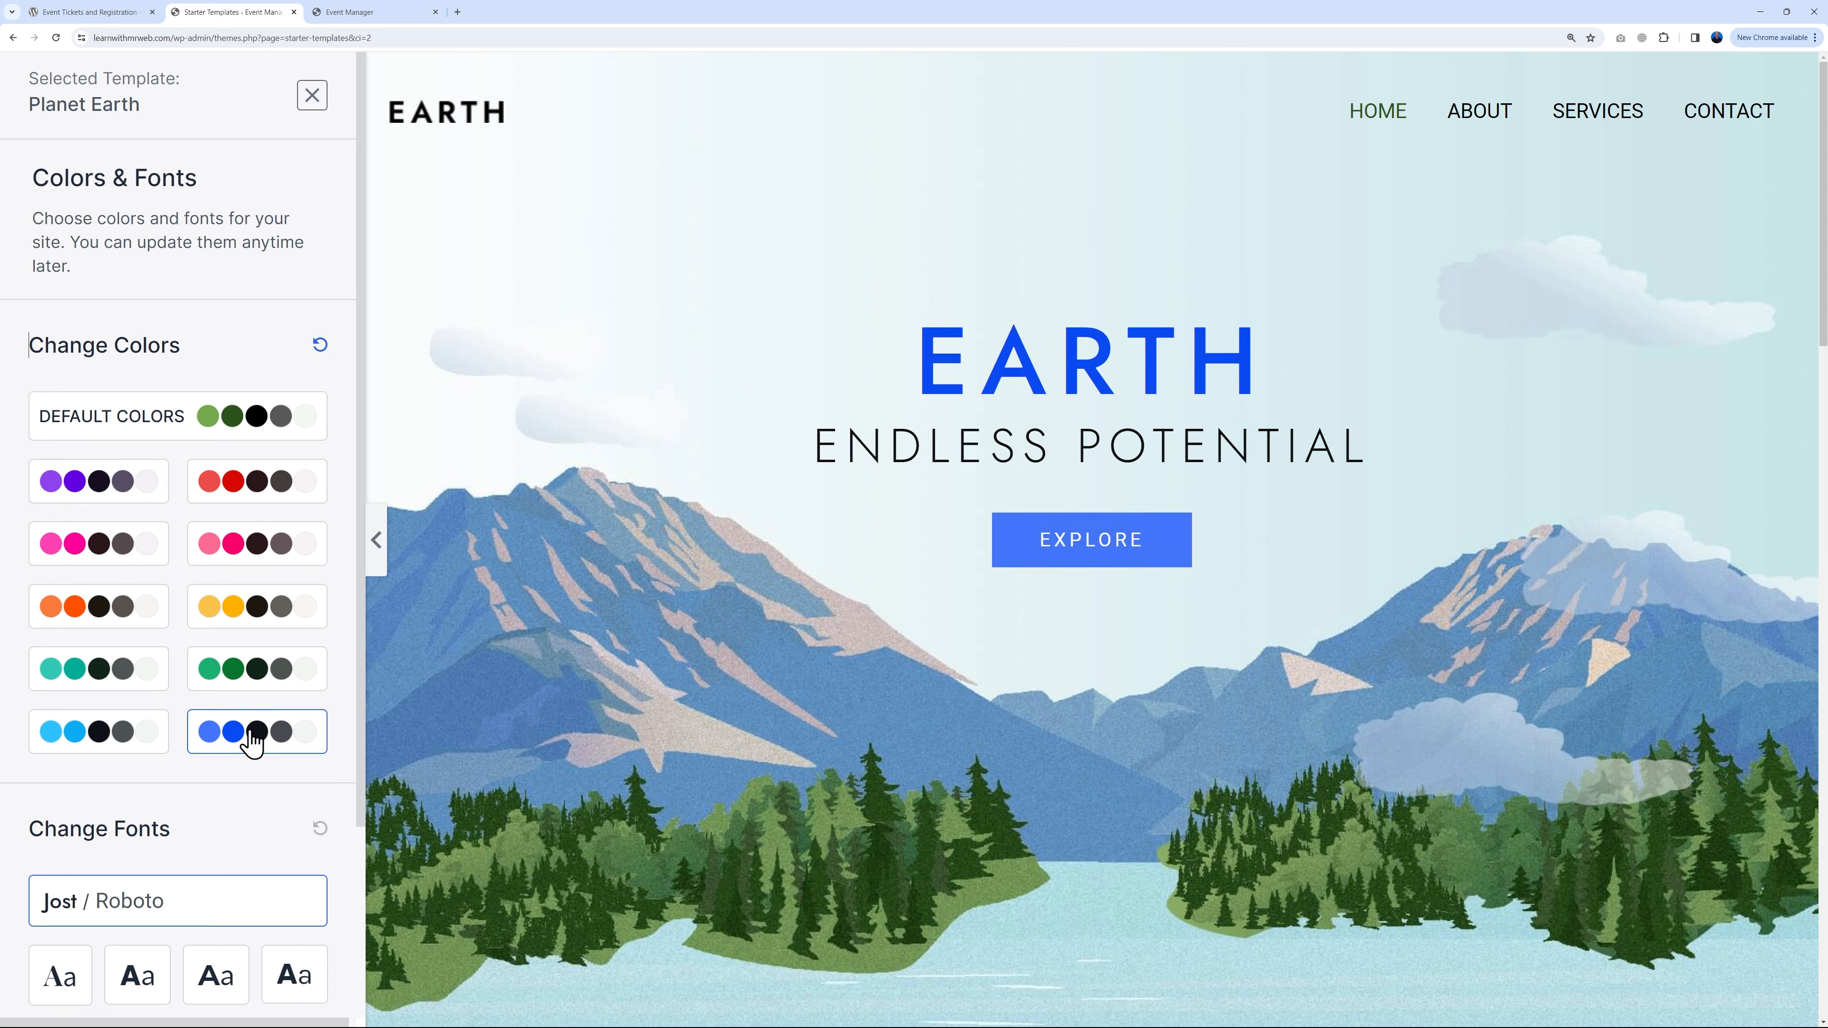
{"action": "left_click", "coordinate": [241, 551]}
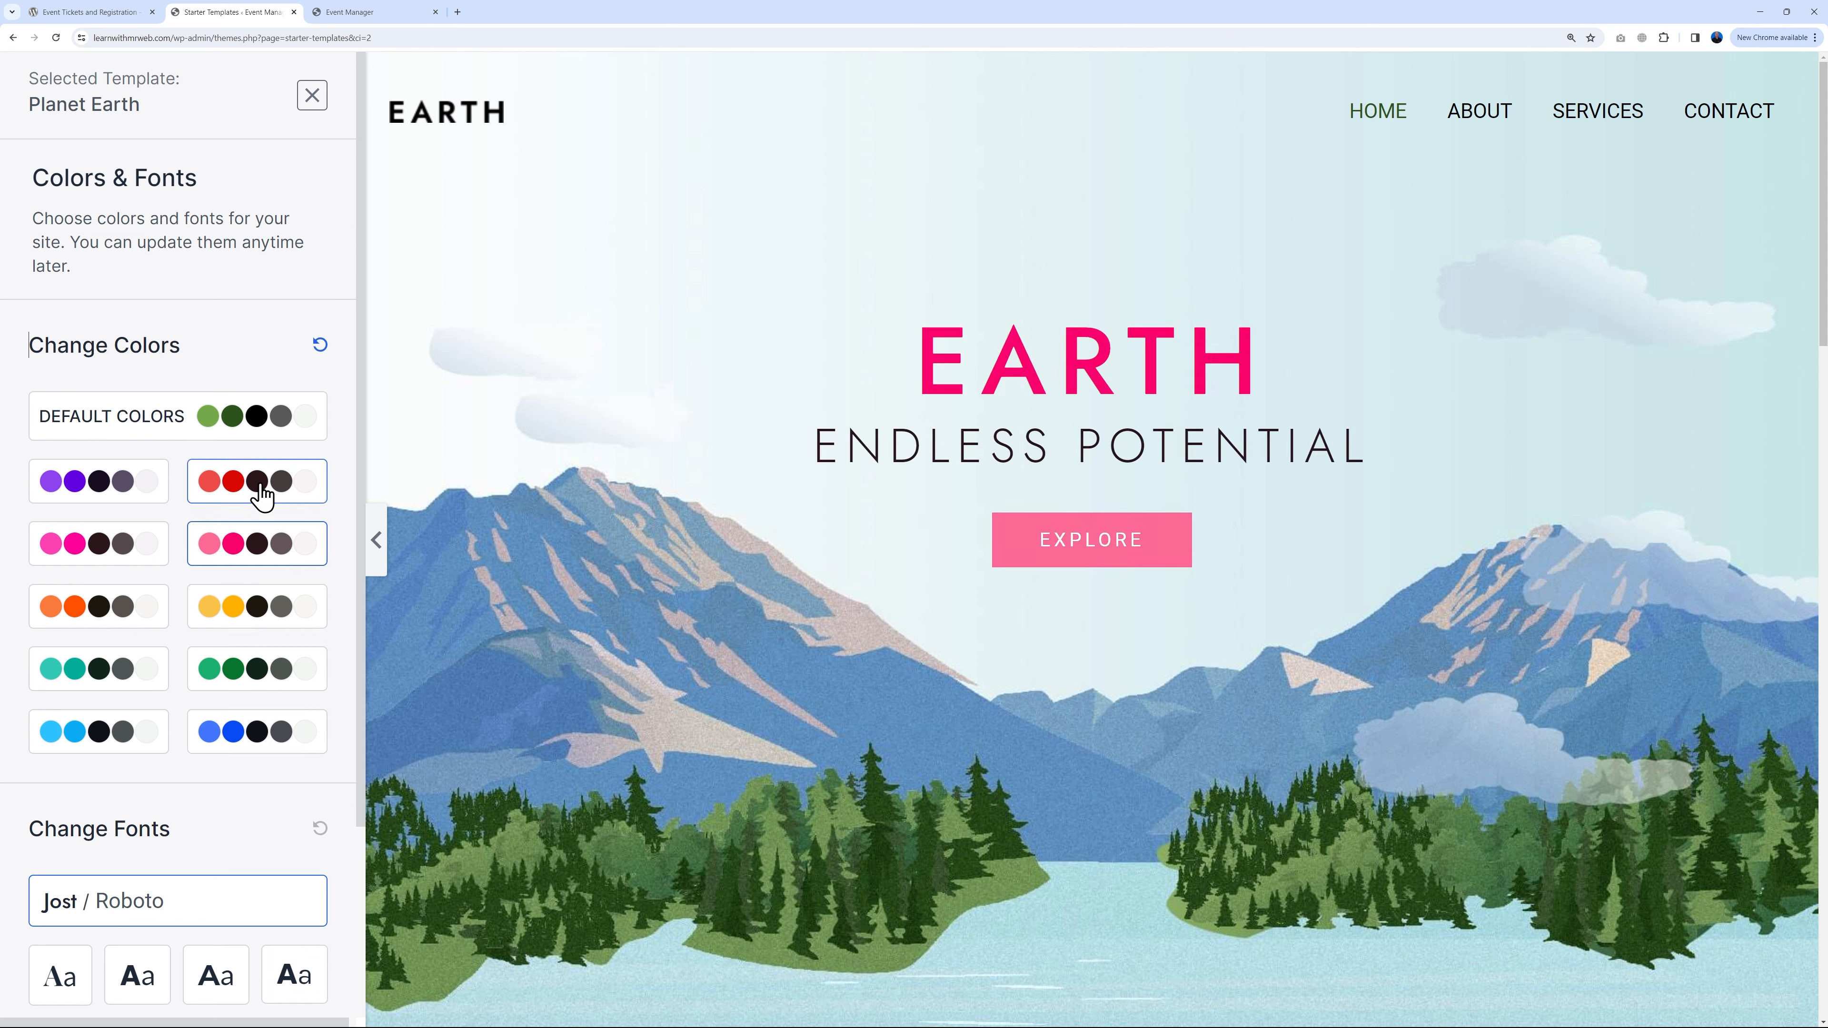
{"action": "left_click", "coordinate": [258, 497]}
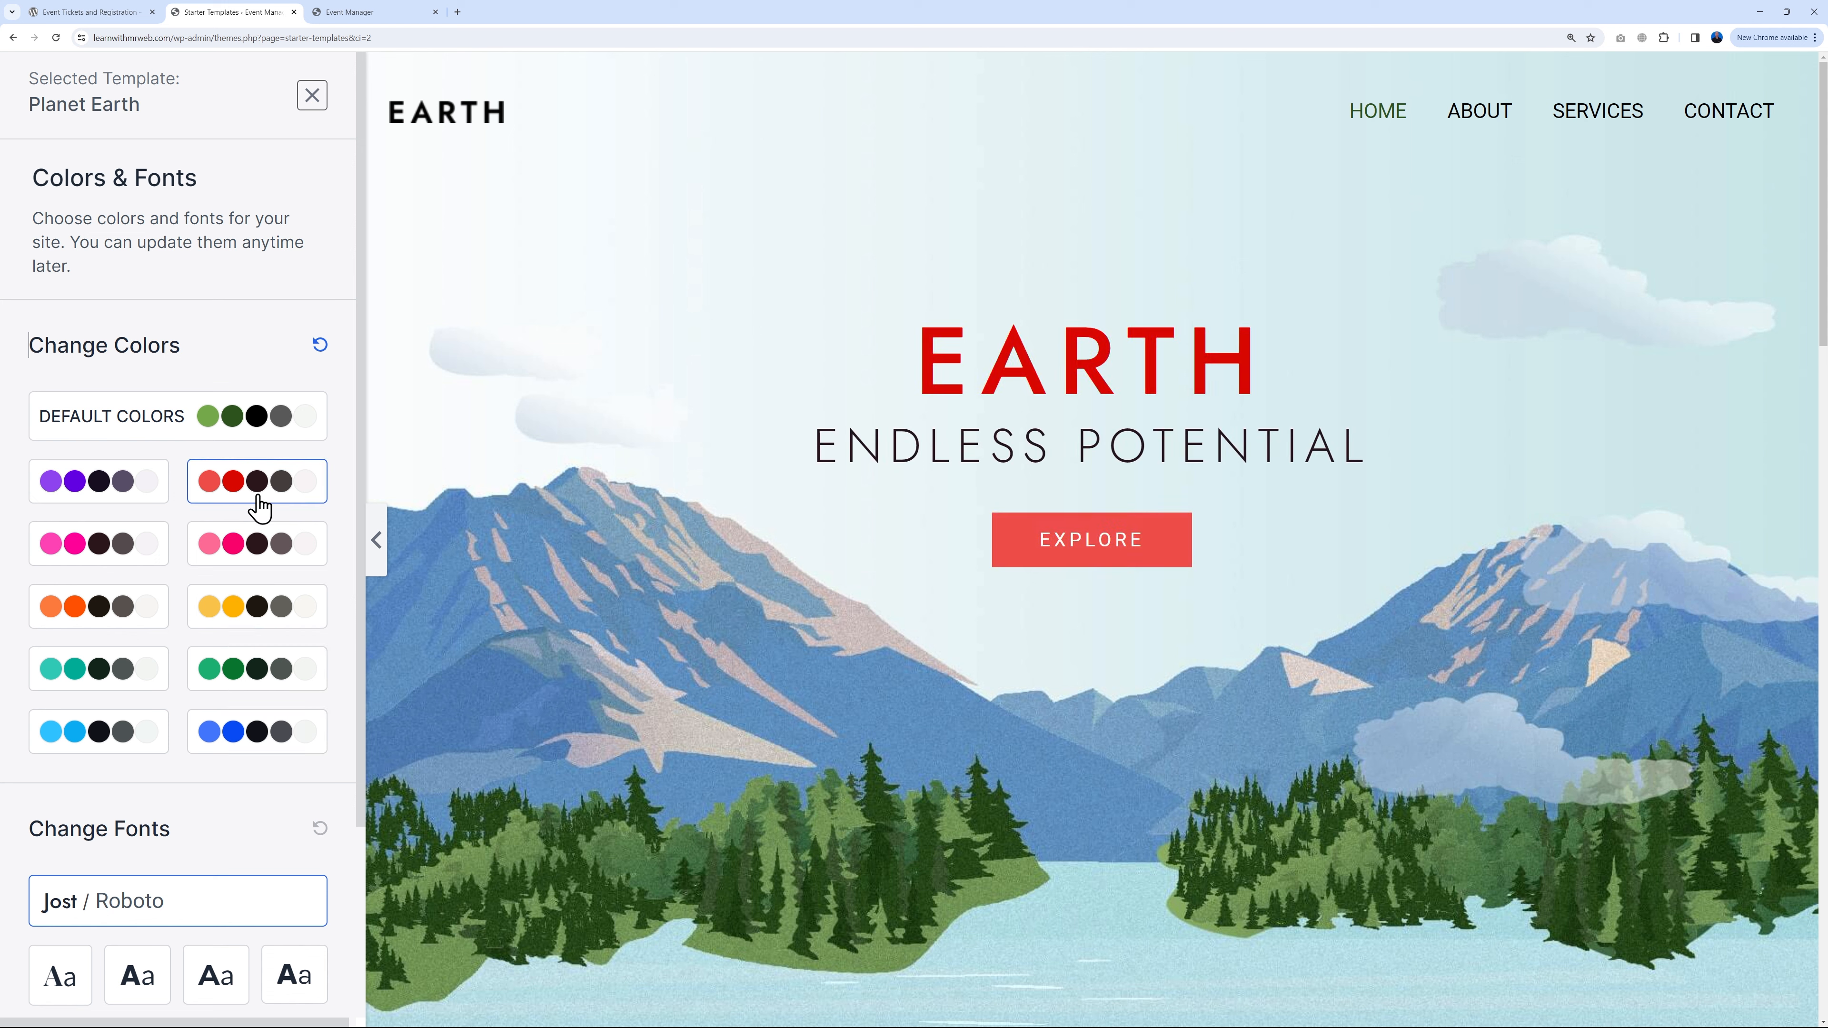
{"action": "left_click", "coordinate": [103, 504]}
{"action": "left_click", "coordinate": [111, 546]}
{"action": "left_click", "coordinate": [231, 546]}
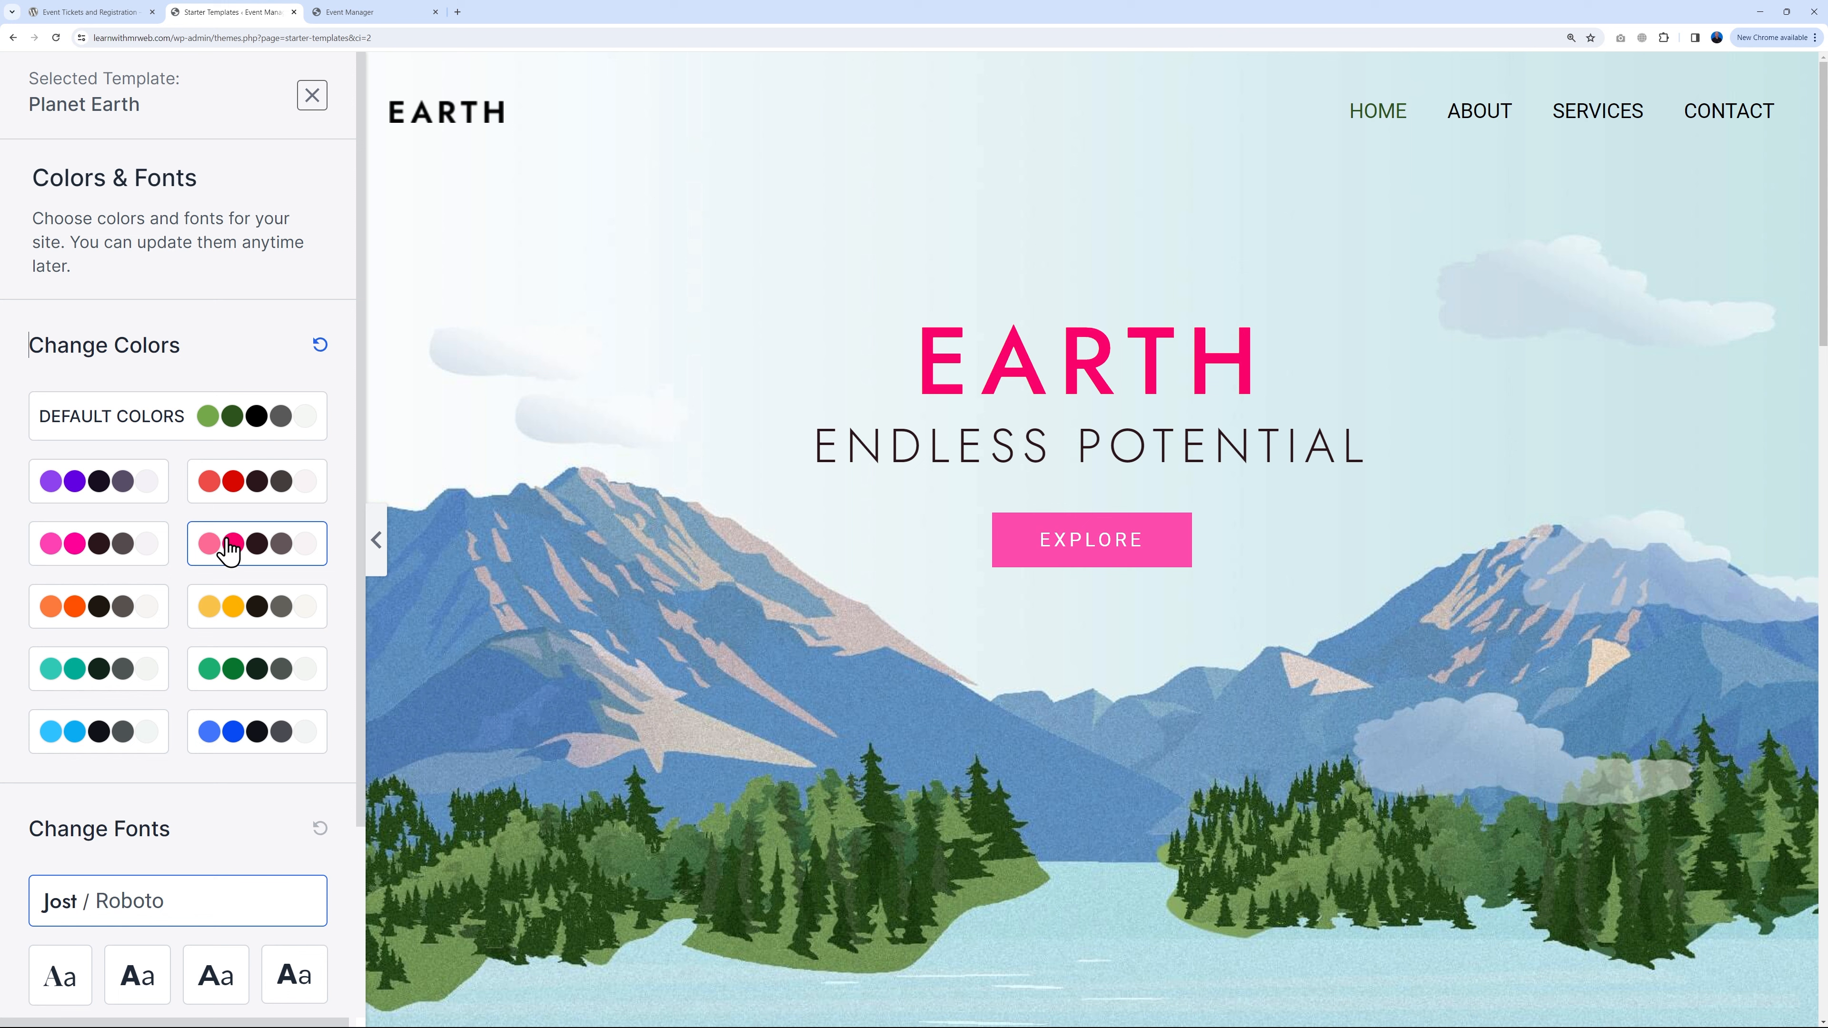
{"action": "left_click", "coordinate": [242, 495]}
Step: Choose the Poppins / Lato font pairing after comparing several options, and continue
{"action": "scroll", "coordinate": [259, 700], "scroll_direction": "down", "scroll_amount": 3}
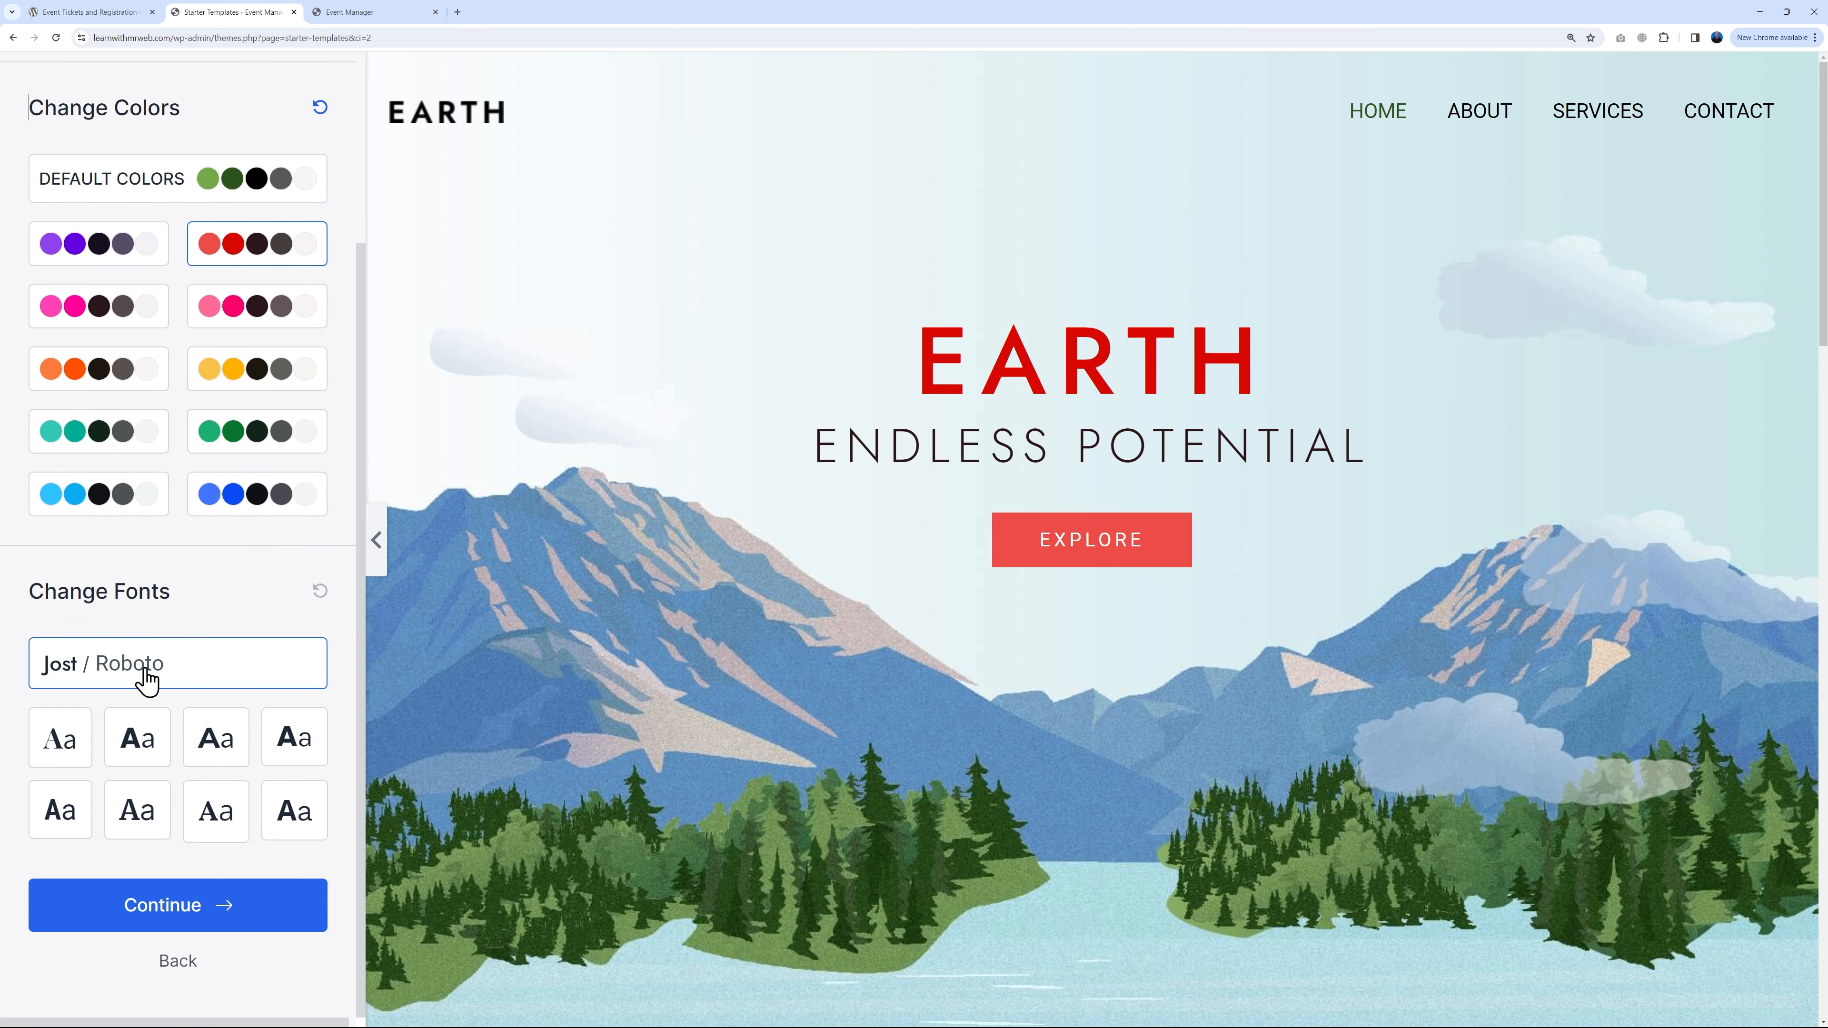
{"action": "left_click", "coordinate": [52, 753]}
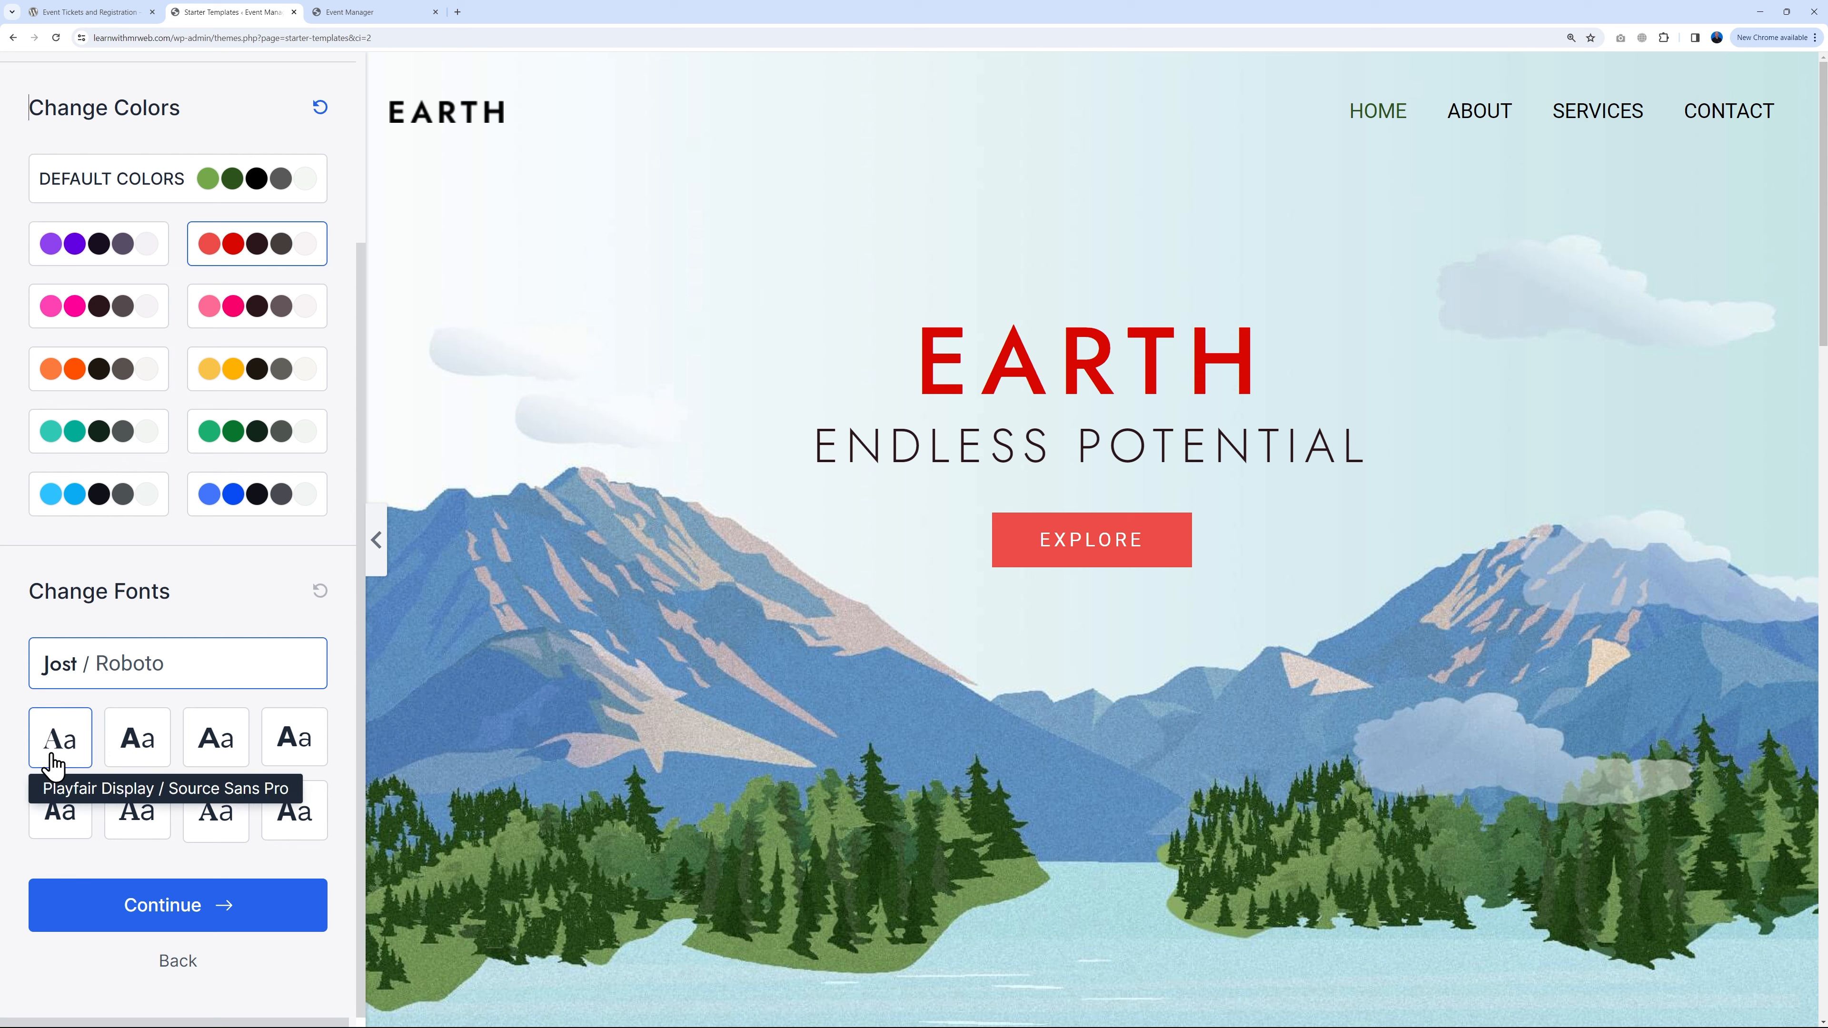
{"action": "left_click", "coordinate": [138, 743]}
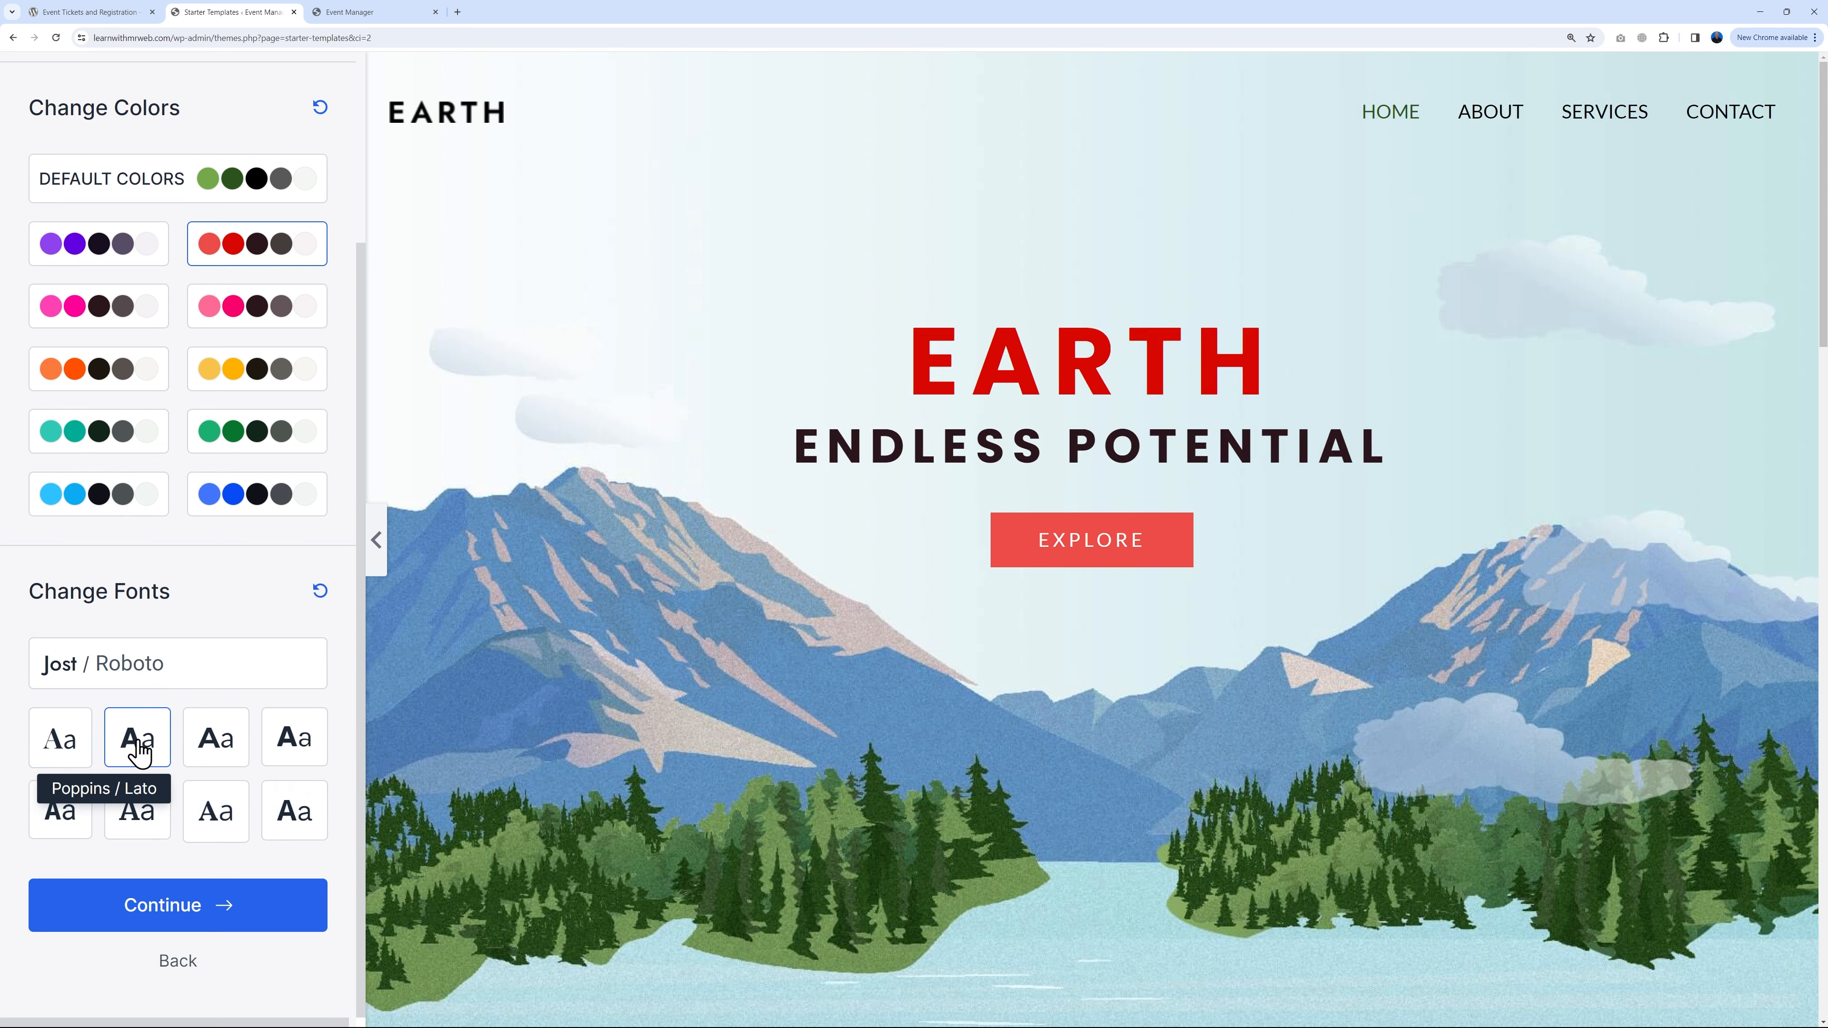
{"action": "left_click", "coordinate": [222, 750]}
{"action": "left_click", "coordinate": [295, 756]}
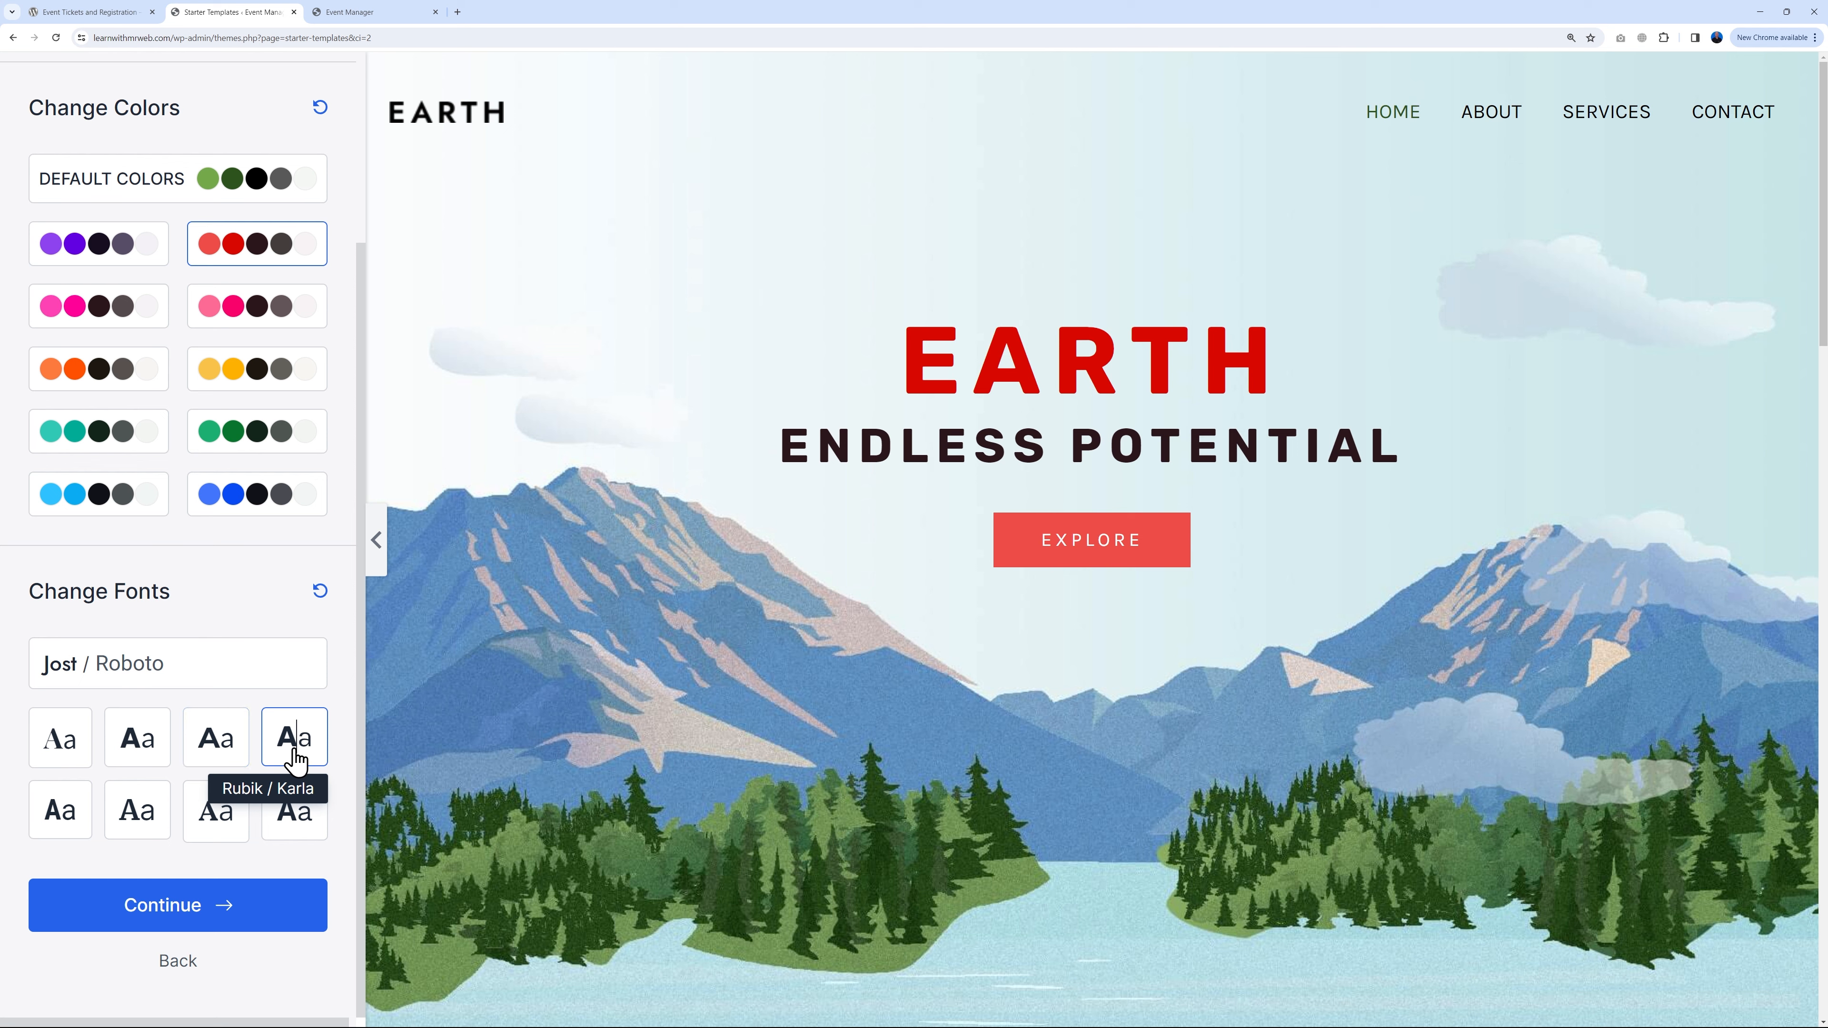
{"action": "left_click", "coordinate": [303, 821]}
{"action": "left_click", "coordinate": [232, 825]}
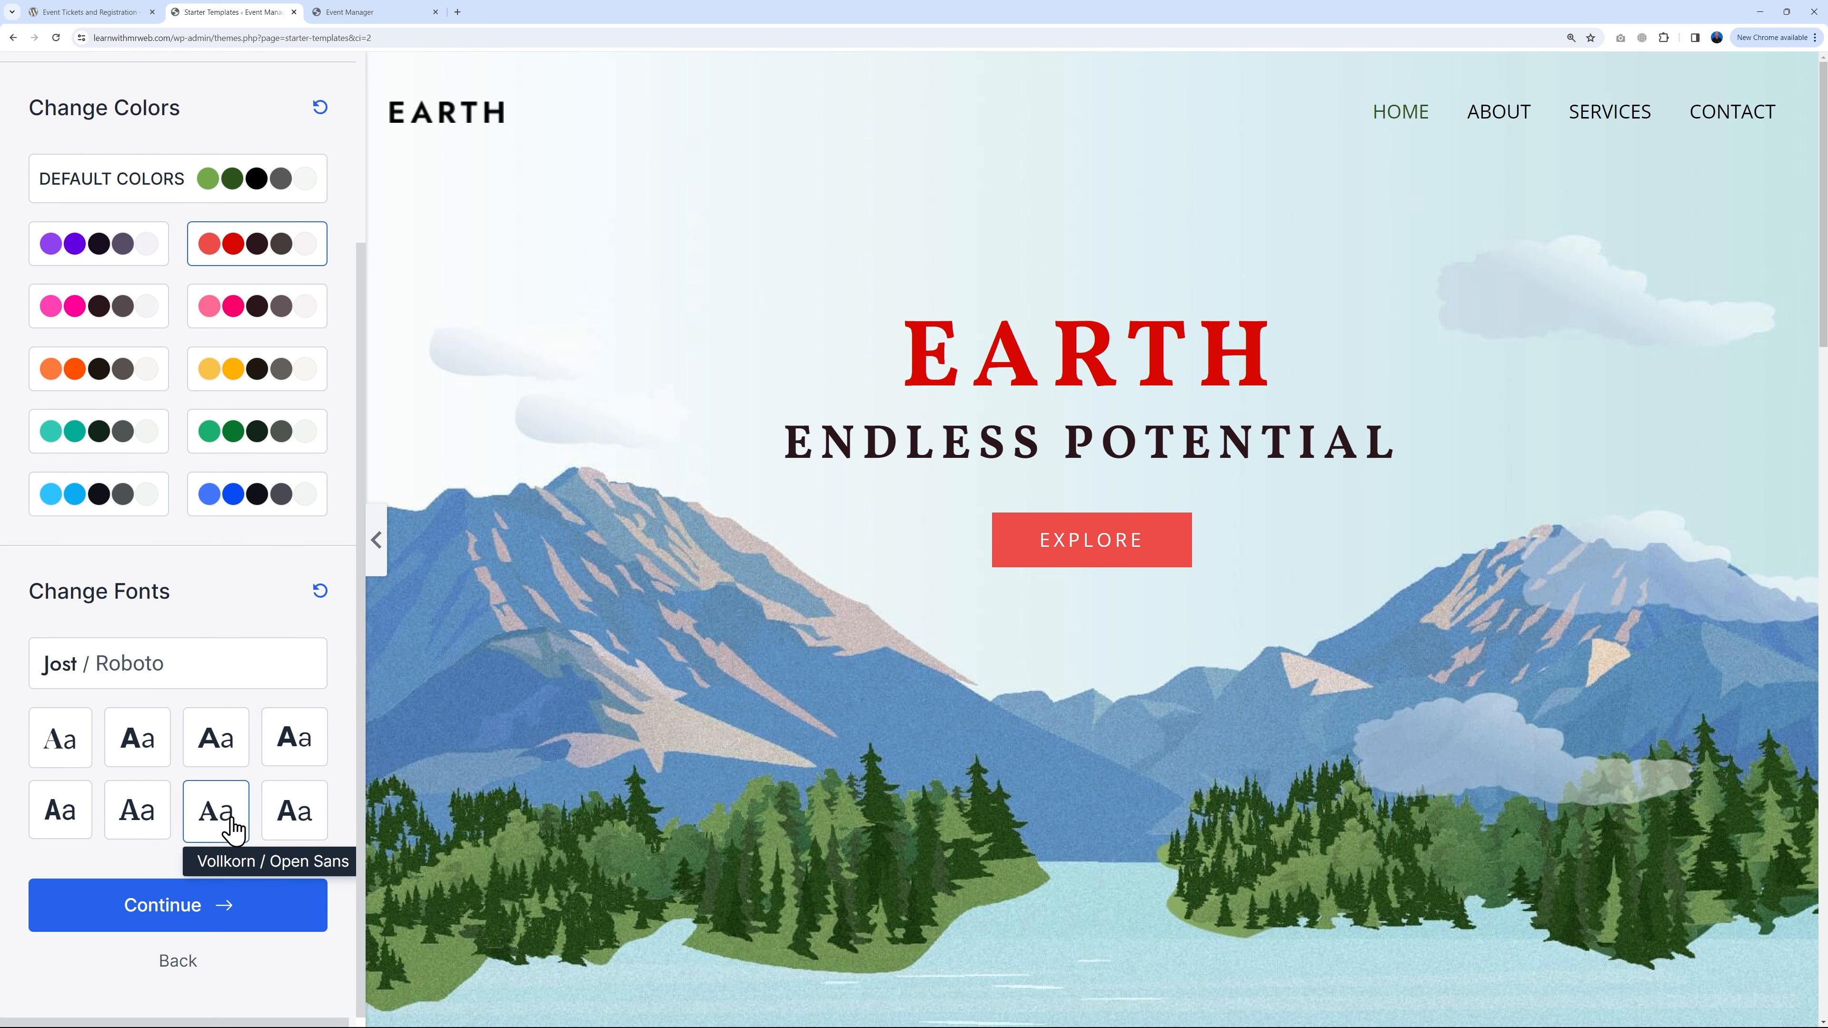
{"action": "left_click", "coordinate": [149, 830]}
{"action": "left_click", "coordinate": [63, 824]}
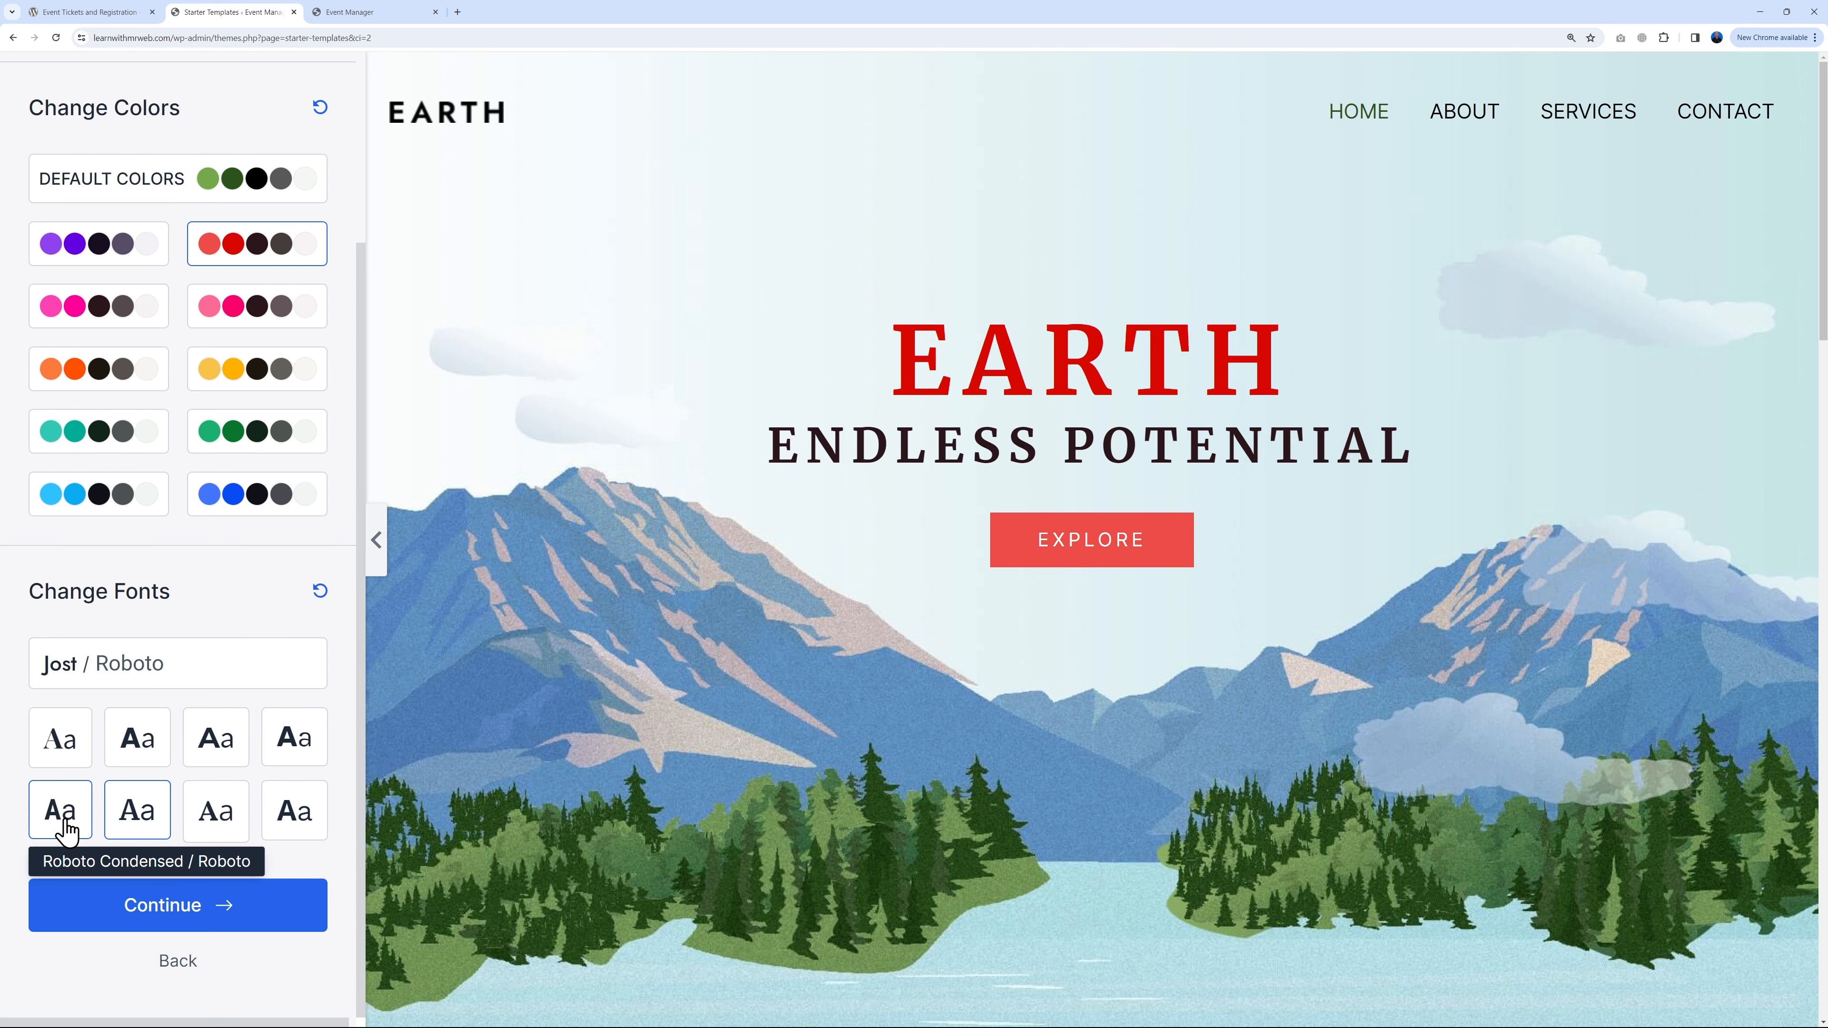
{"action": "left_click", "coordinate": [128, 754]}
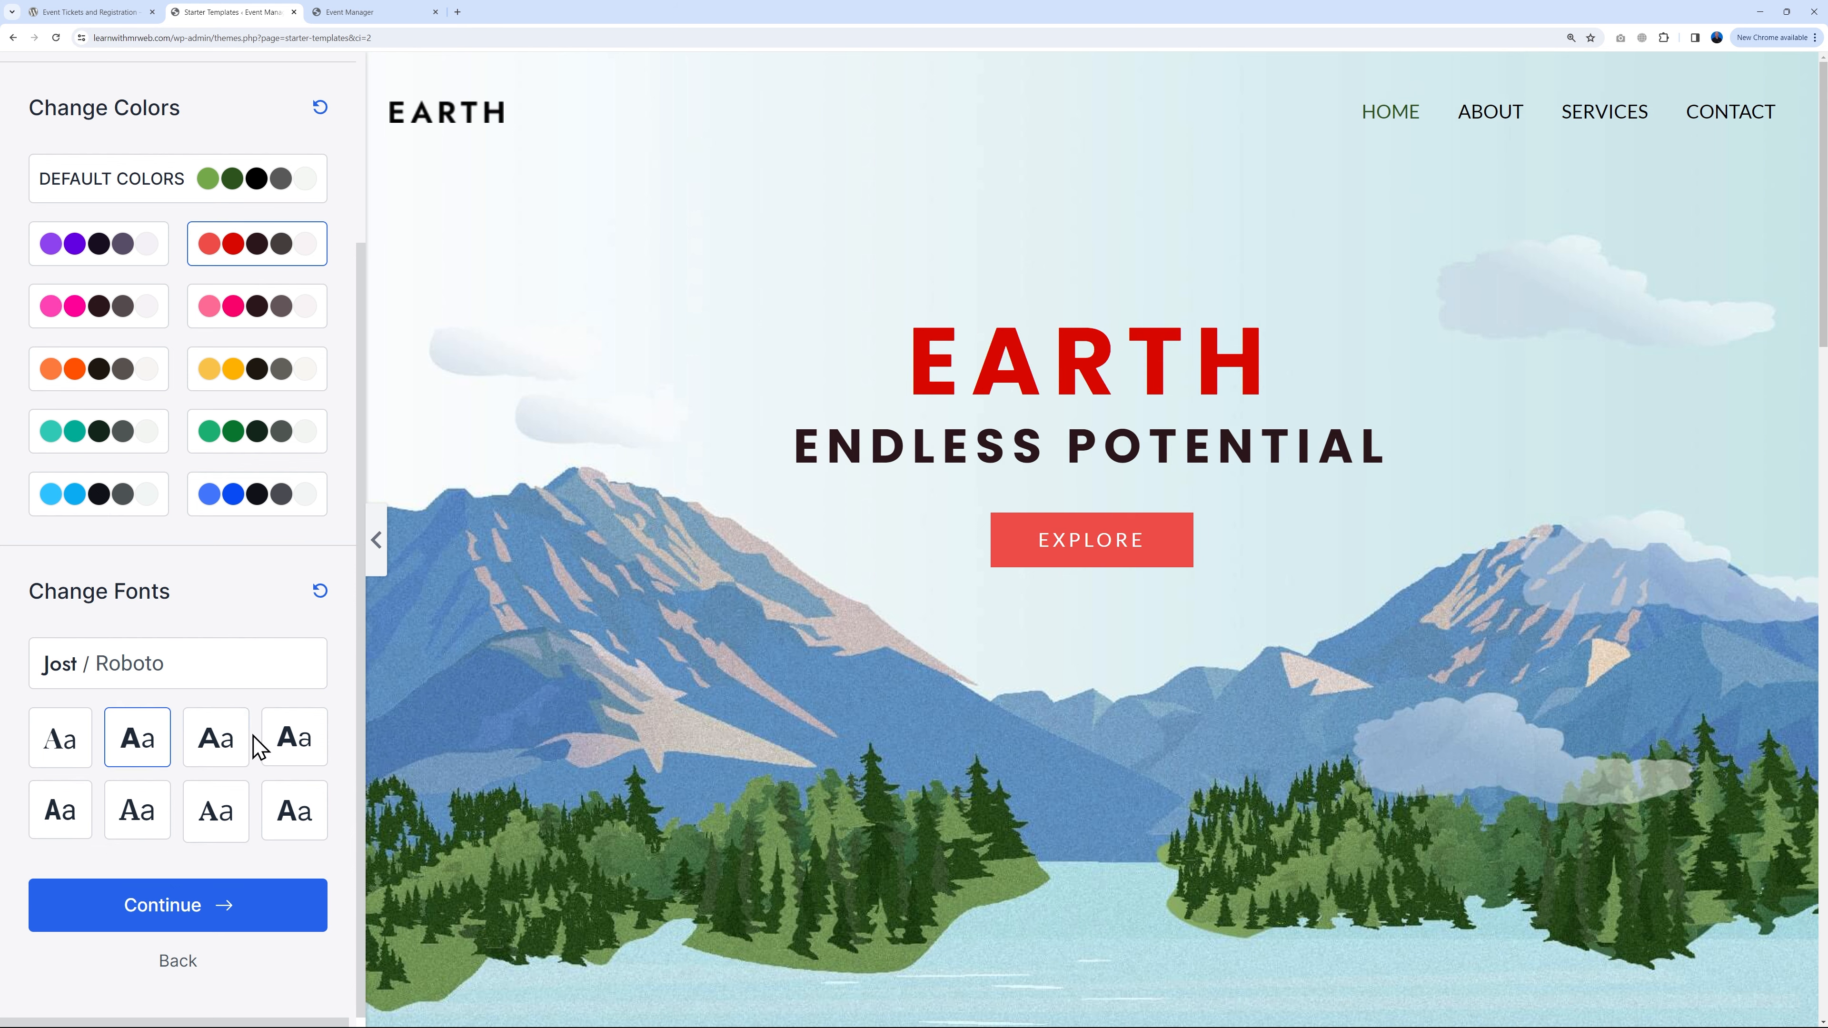
{"action": "left_click", "coordinate": [231, 743]}
{"action": "left_click", "coordinate": [134, 749]}
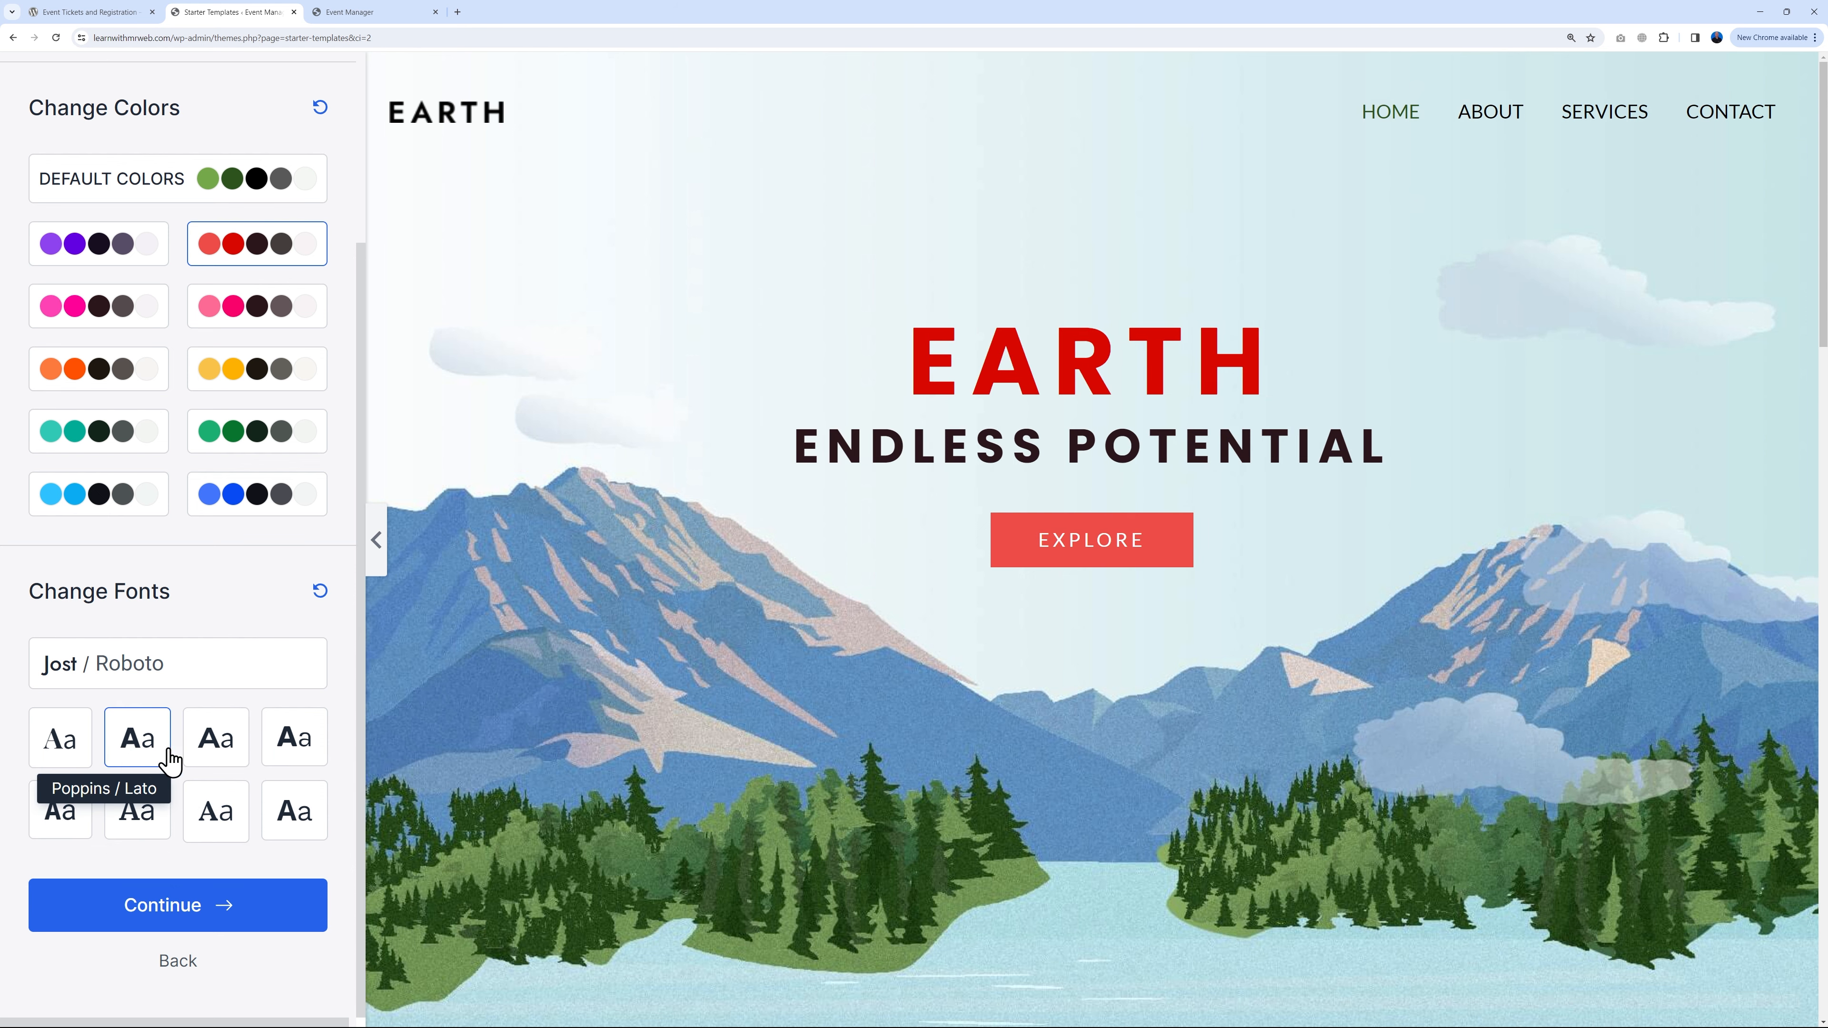
{"action": "left_click", "coordinate": [206, 904]}
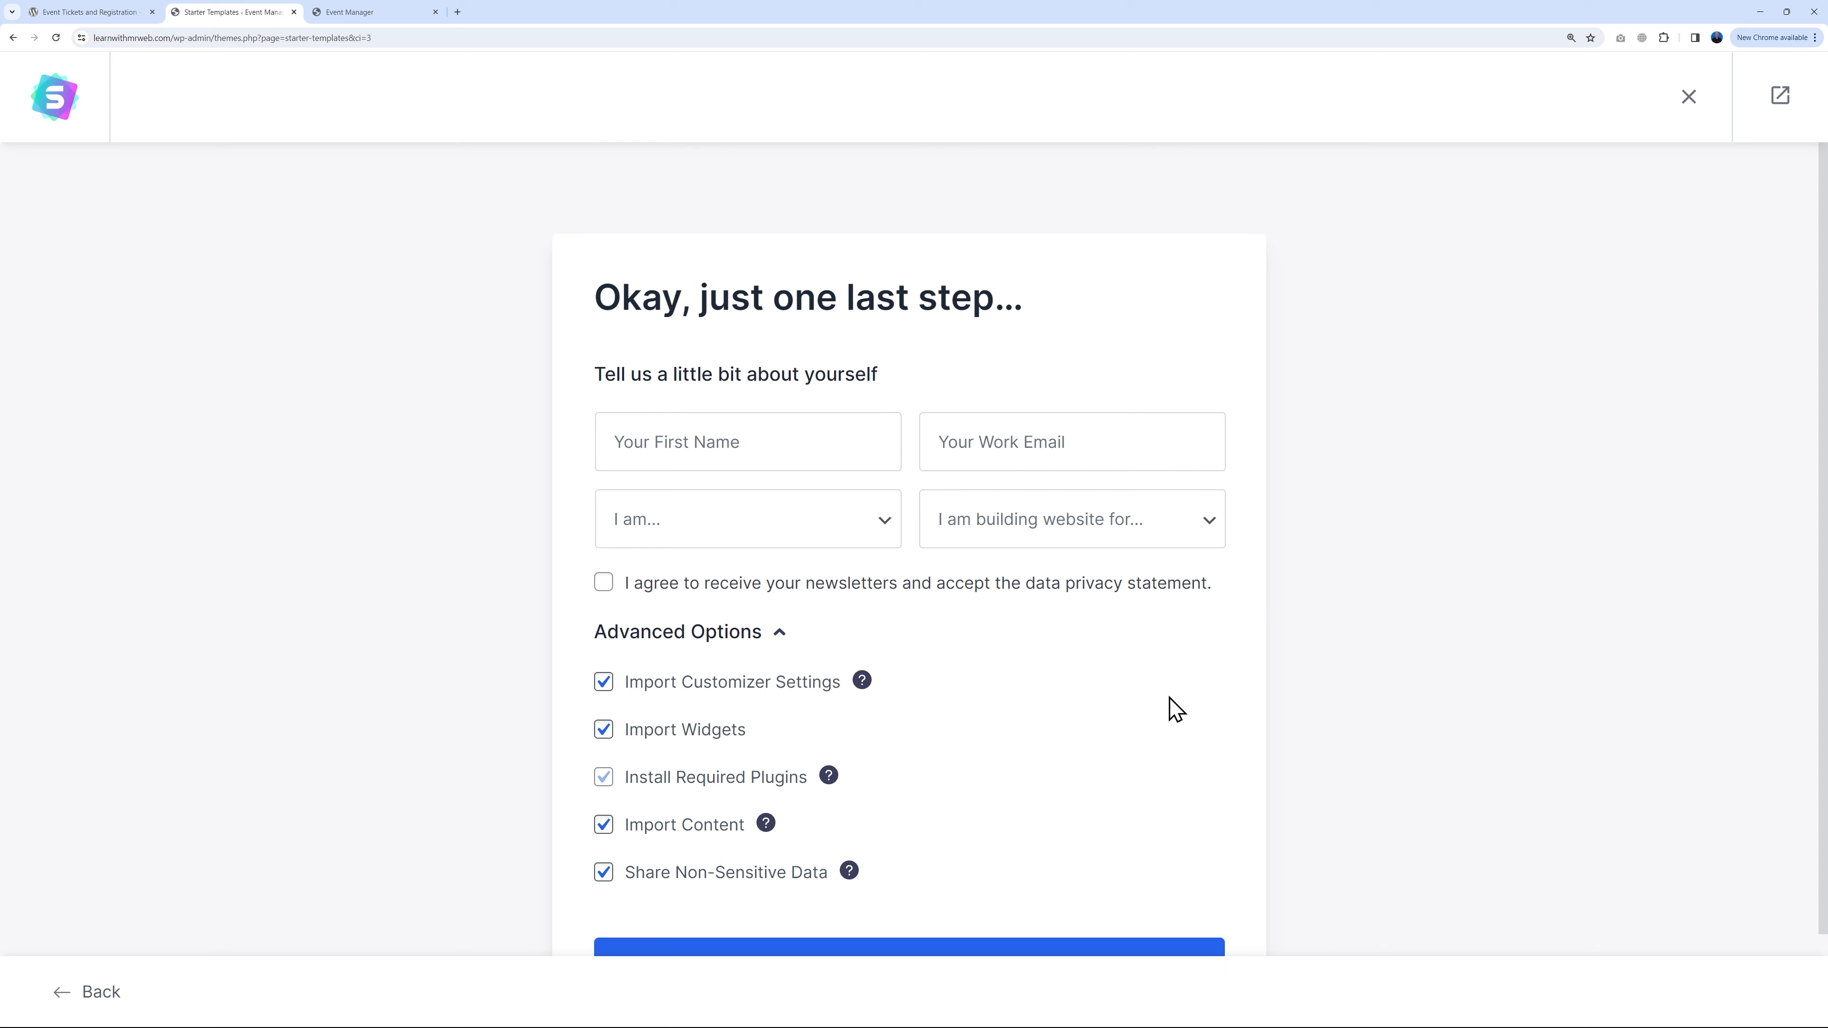
Step: Build the Planet Earth website and exit setup to the WordPress Dashboard
{"action": "scroll", "coordinate": [1279, 688], "scroll_direction": "down", "scroll_amount": 2}
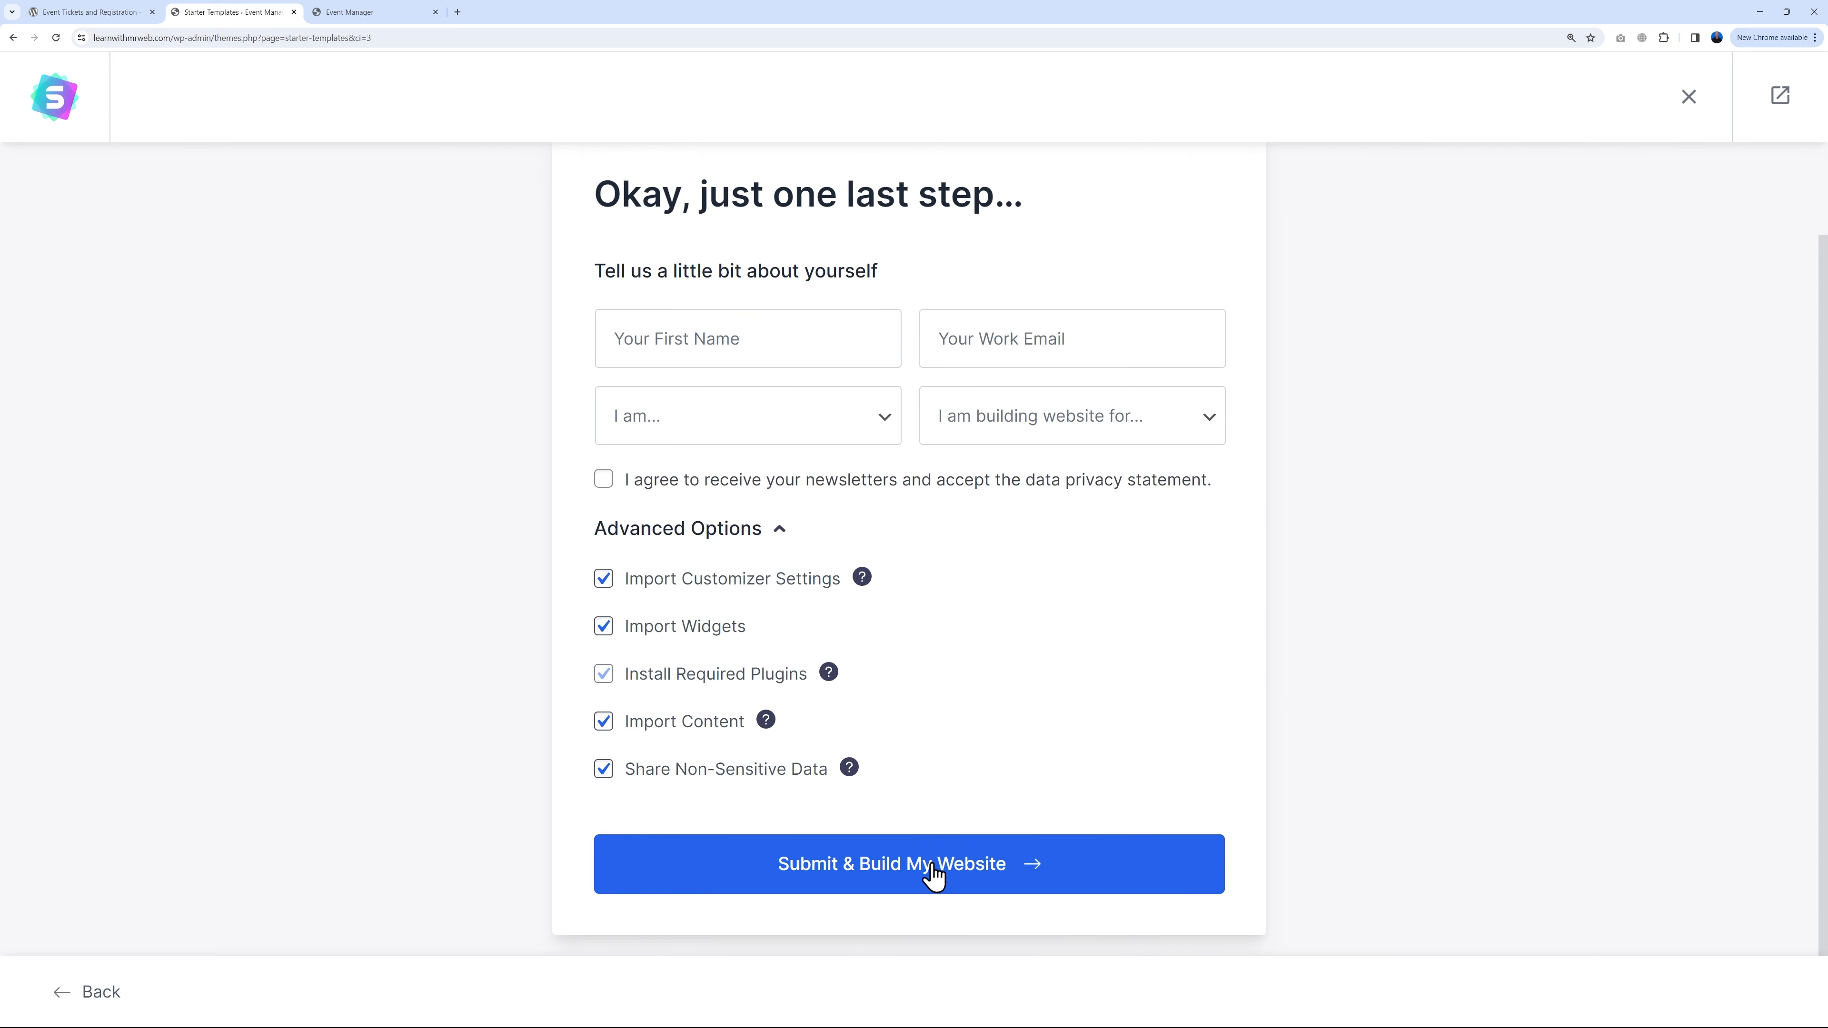
{"action": "left_click", "coordinate": [904, 880]}
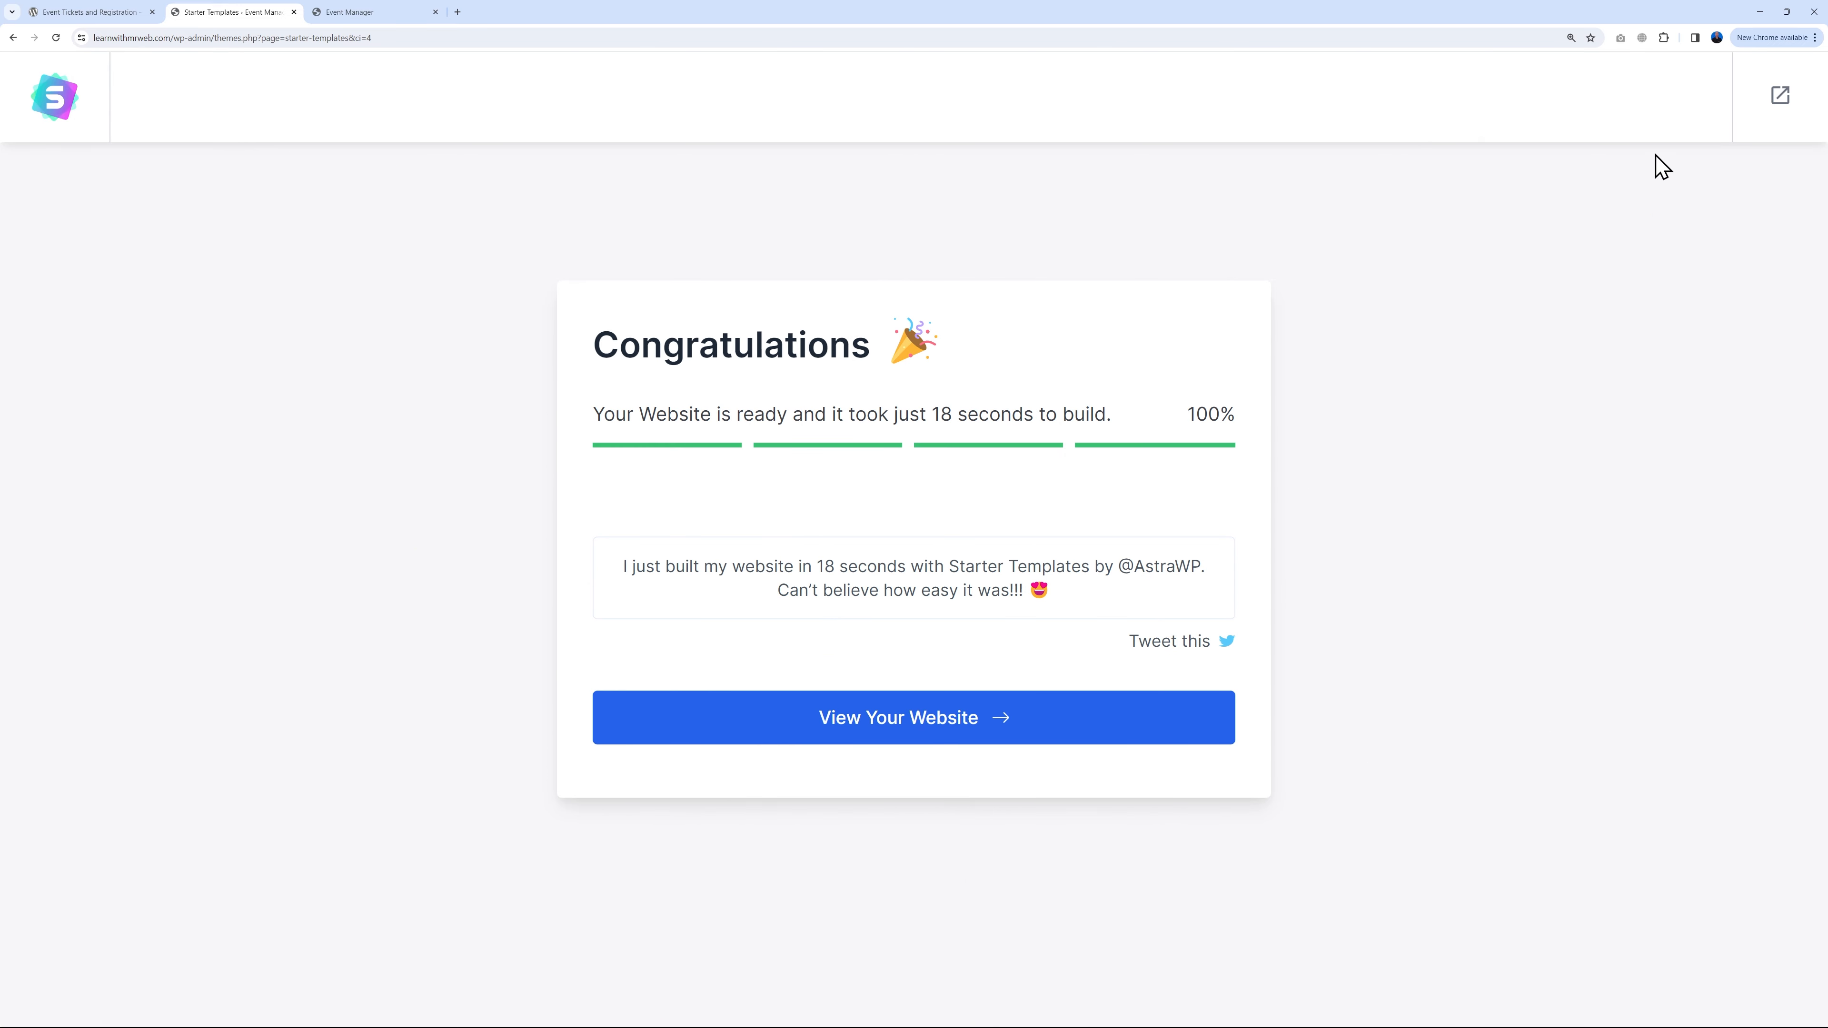
{"action": "left_click", "coordinate": [1779, 99]}
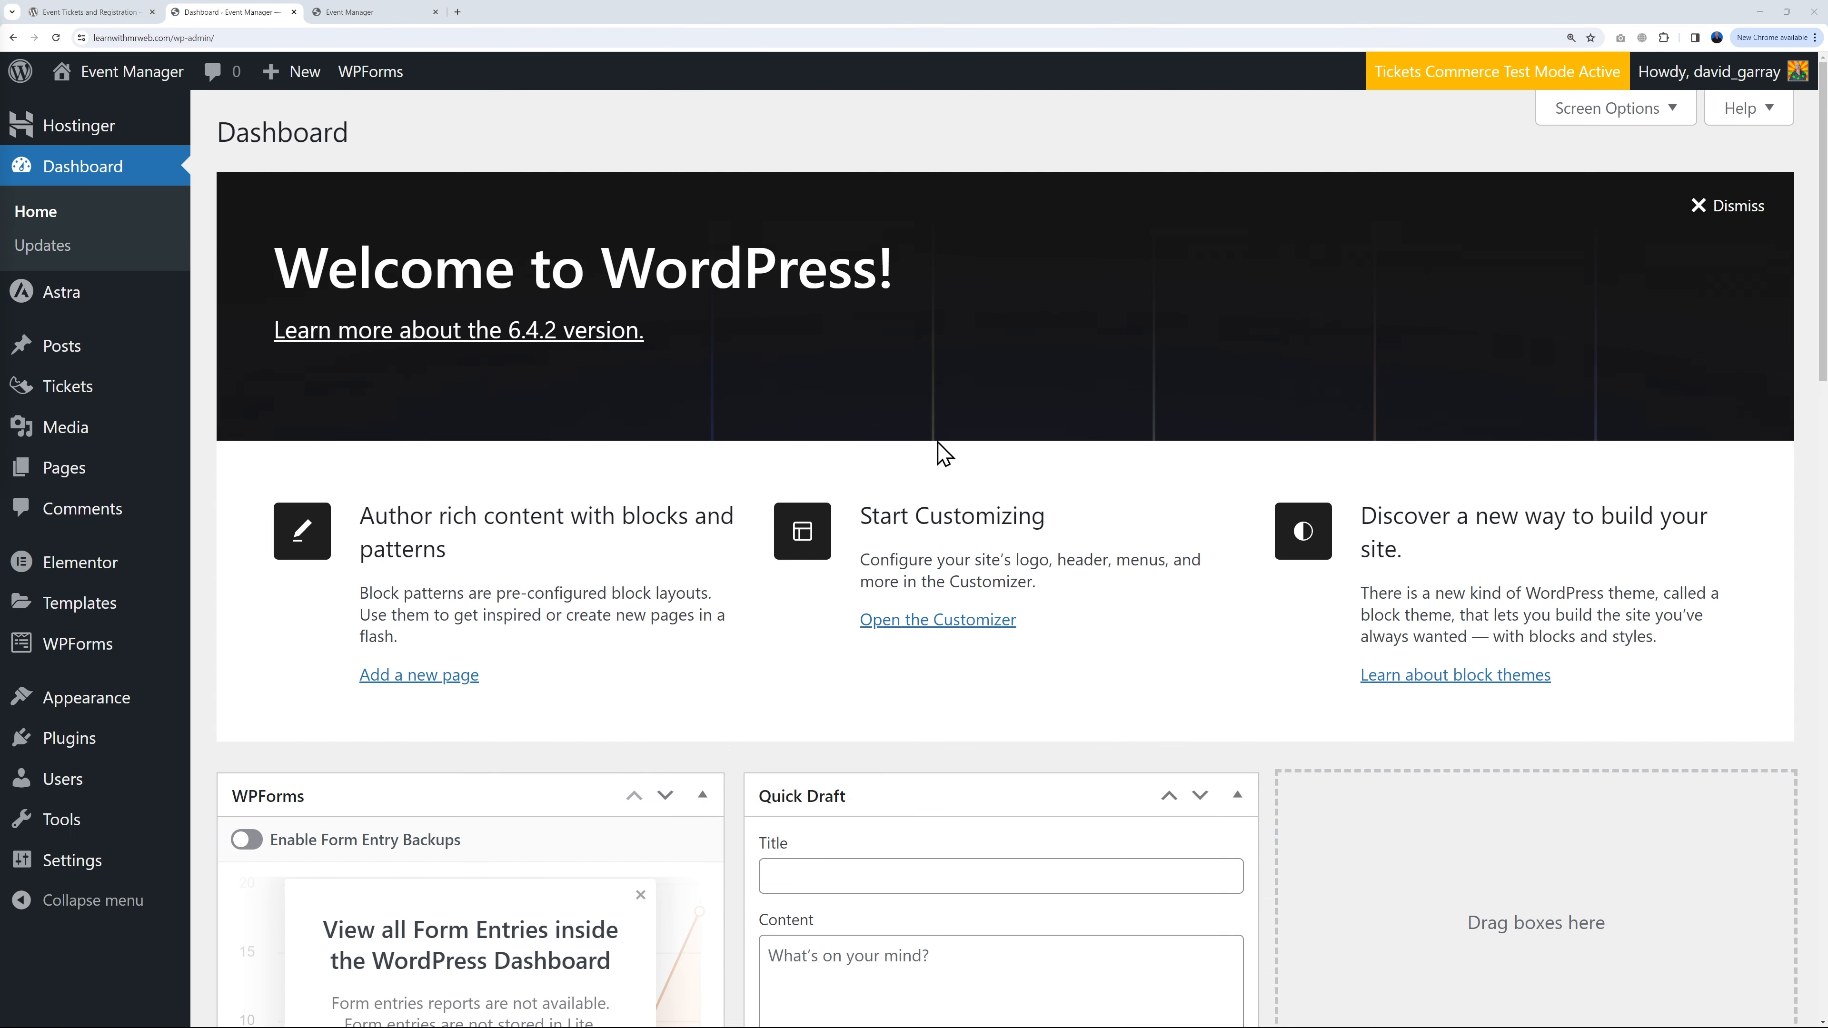
Step: Look over the live homepage in the site tab
{"action": "left_click", "coordinate": [383, 18]}
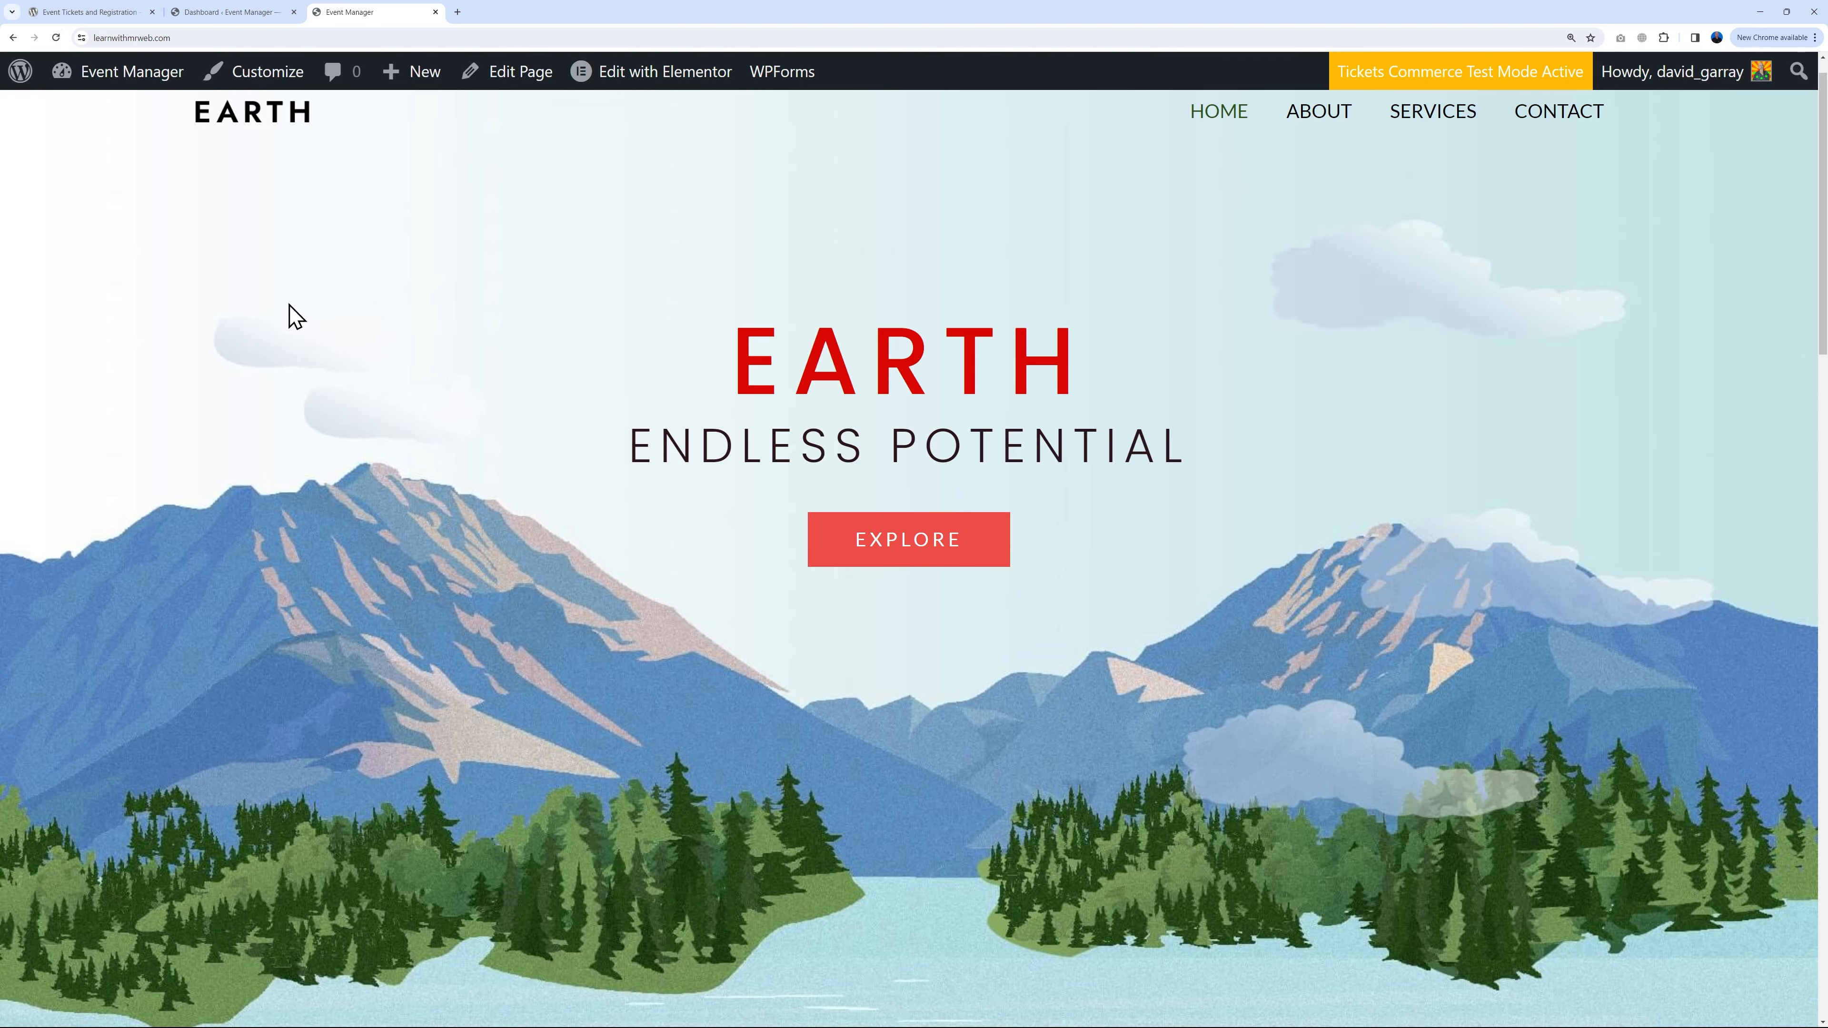
{"action": "scroll", "coordinate": [1397, 576], "scroll_direction": "down", "scroll_amount": 15}
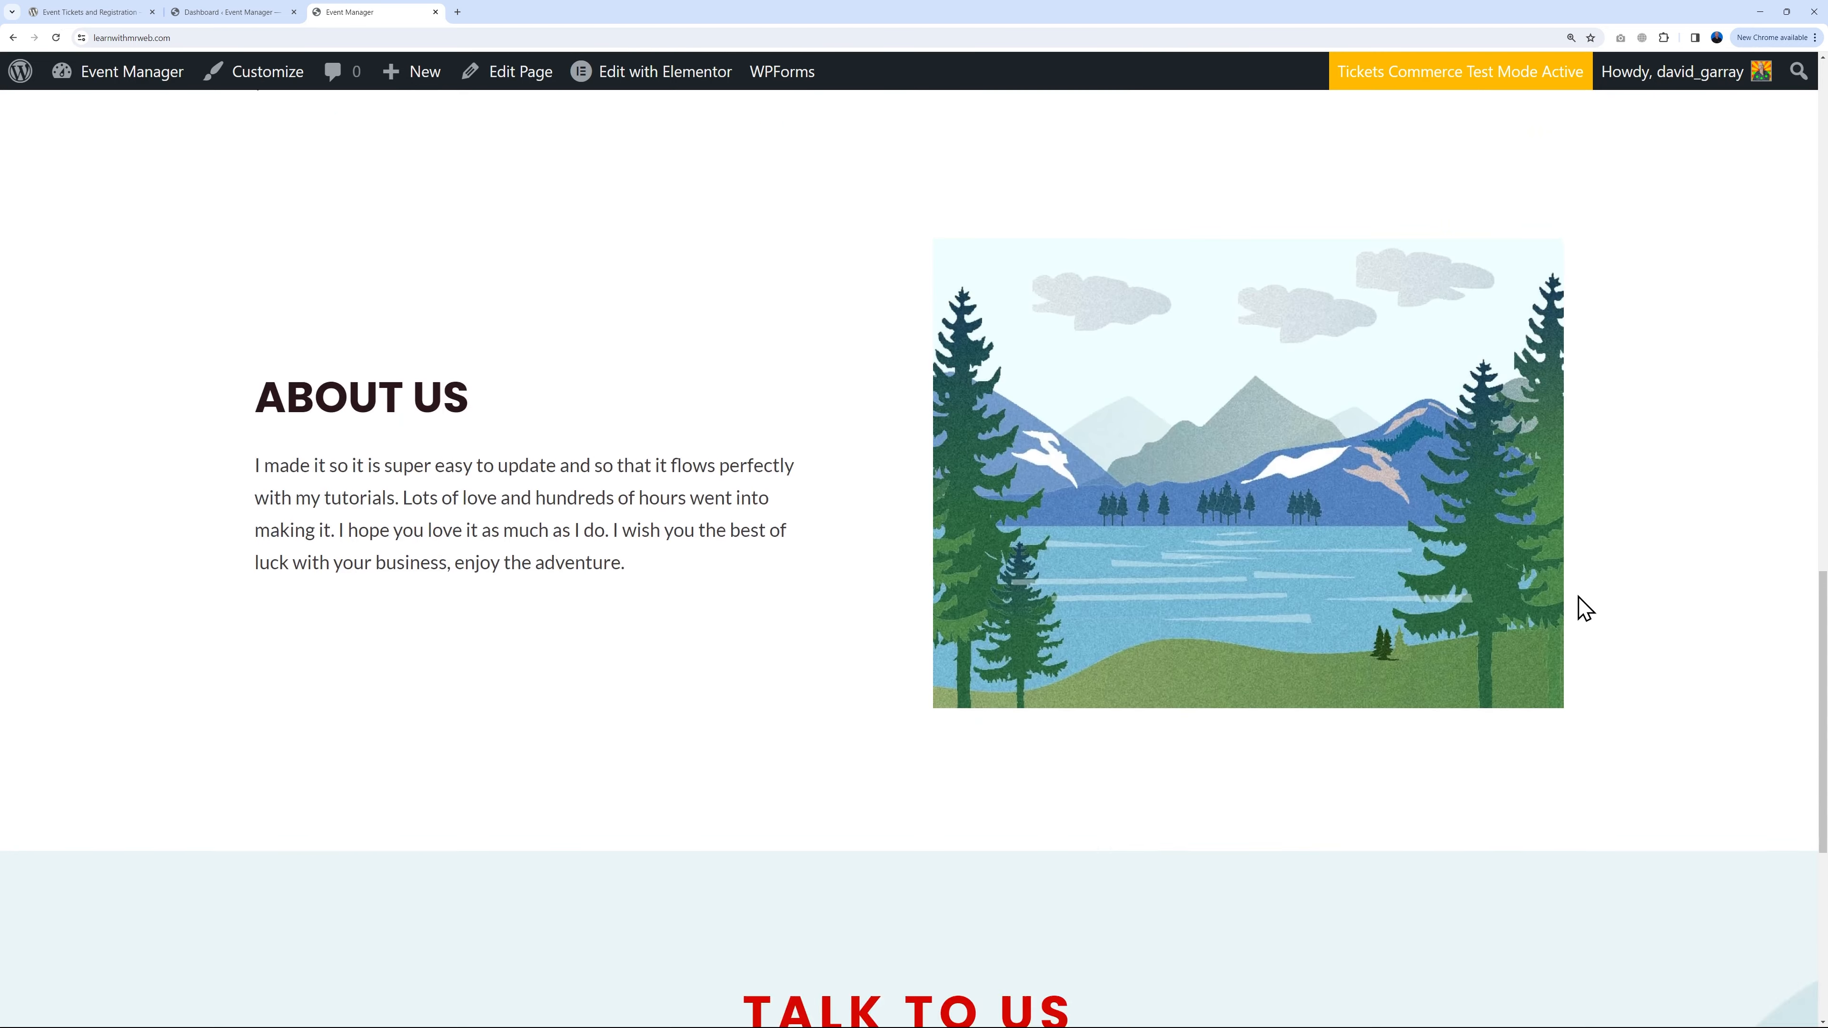
{"action": "scroll", "coordinate": [1579, 604], "scroll_direction": "up", "scroll_amount": 7}
{"action": "scroll", "coordinate": [1579, 609], "scroll_direction": "up", "scroll_amount": 6}
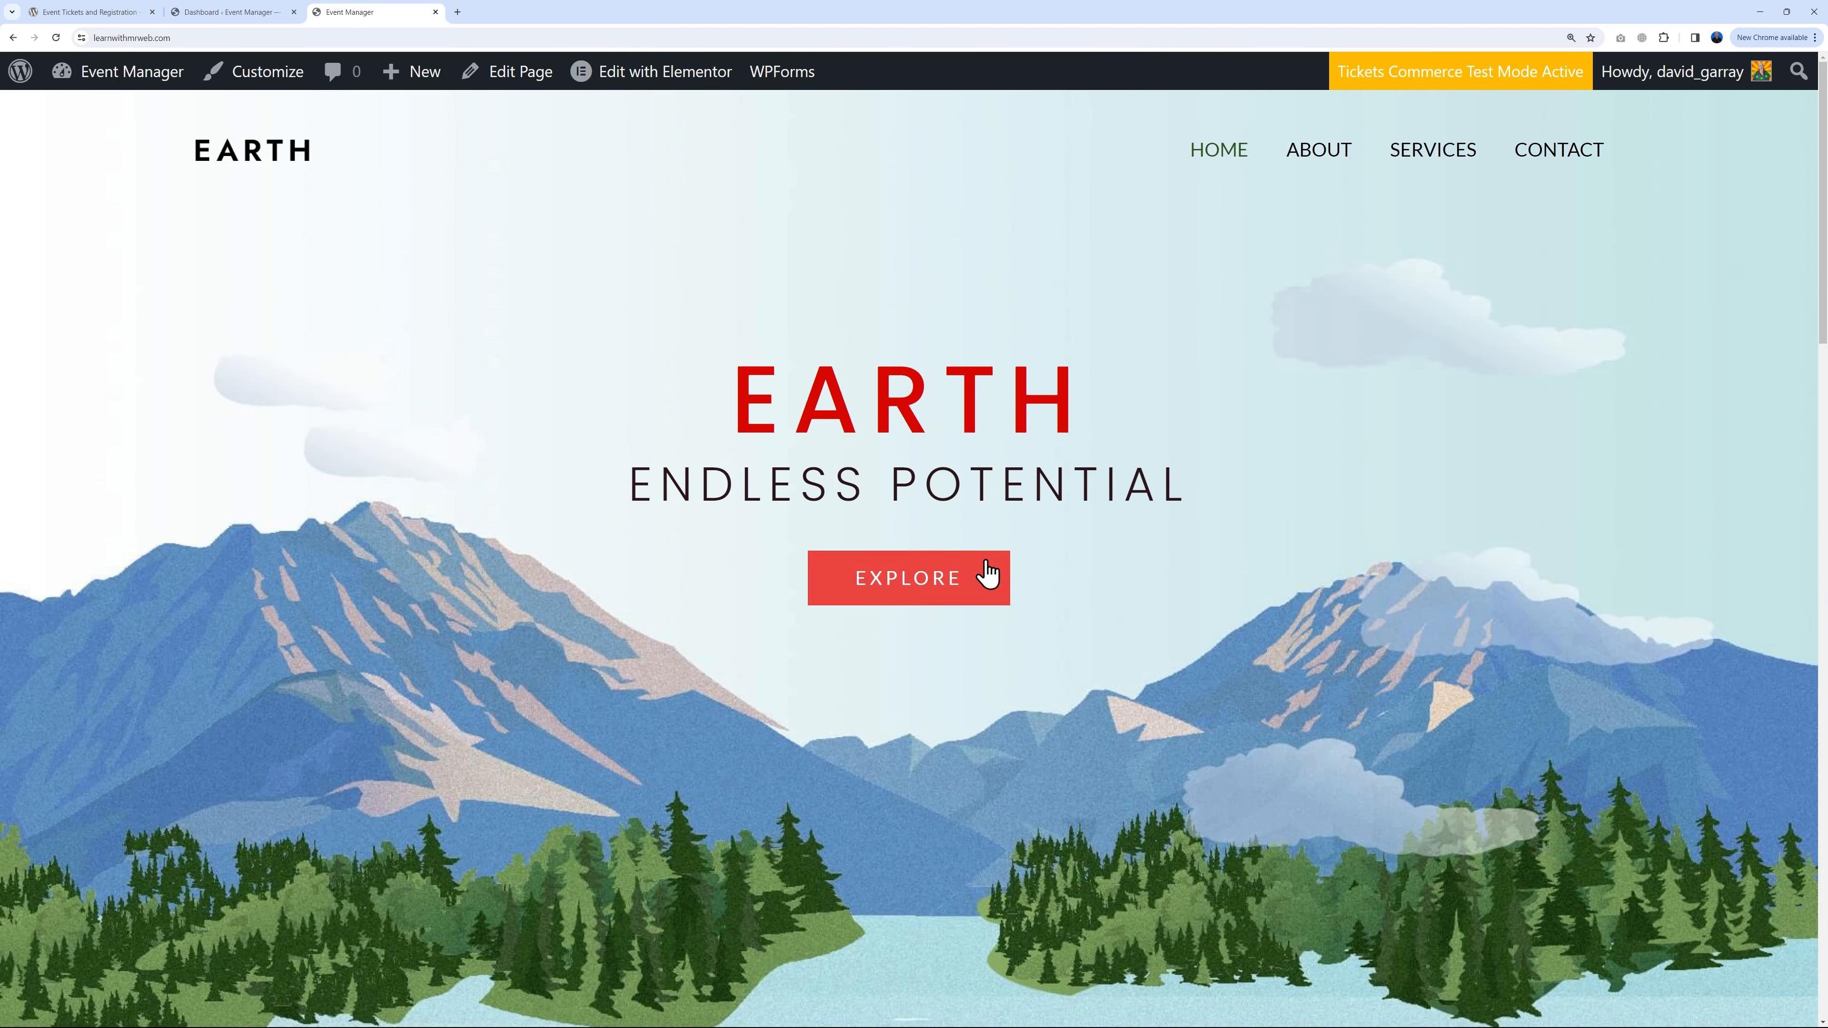
Step: Open the Home page from Pages > All Pages in Elementor in a new tab
{"action": "left_click", "coordinate": [231, 12]}
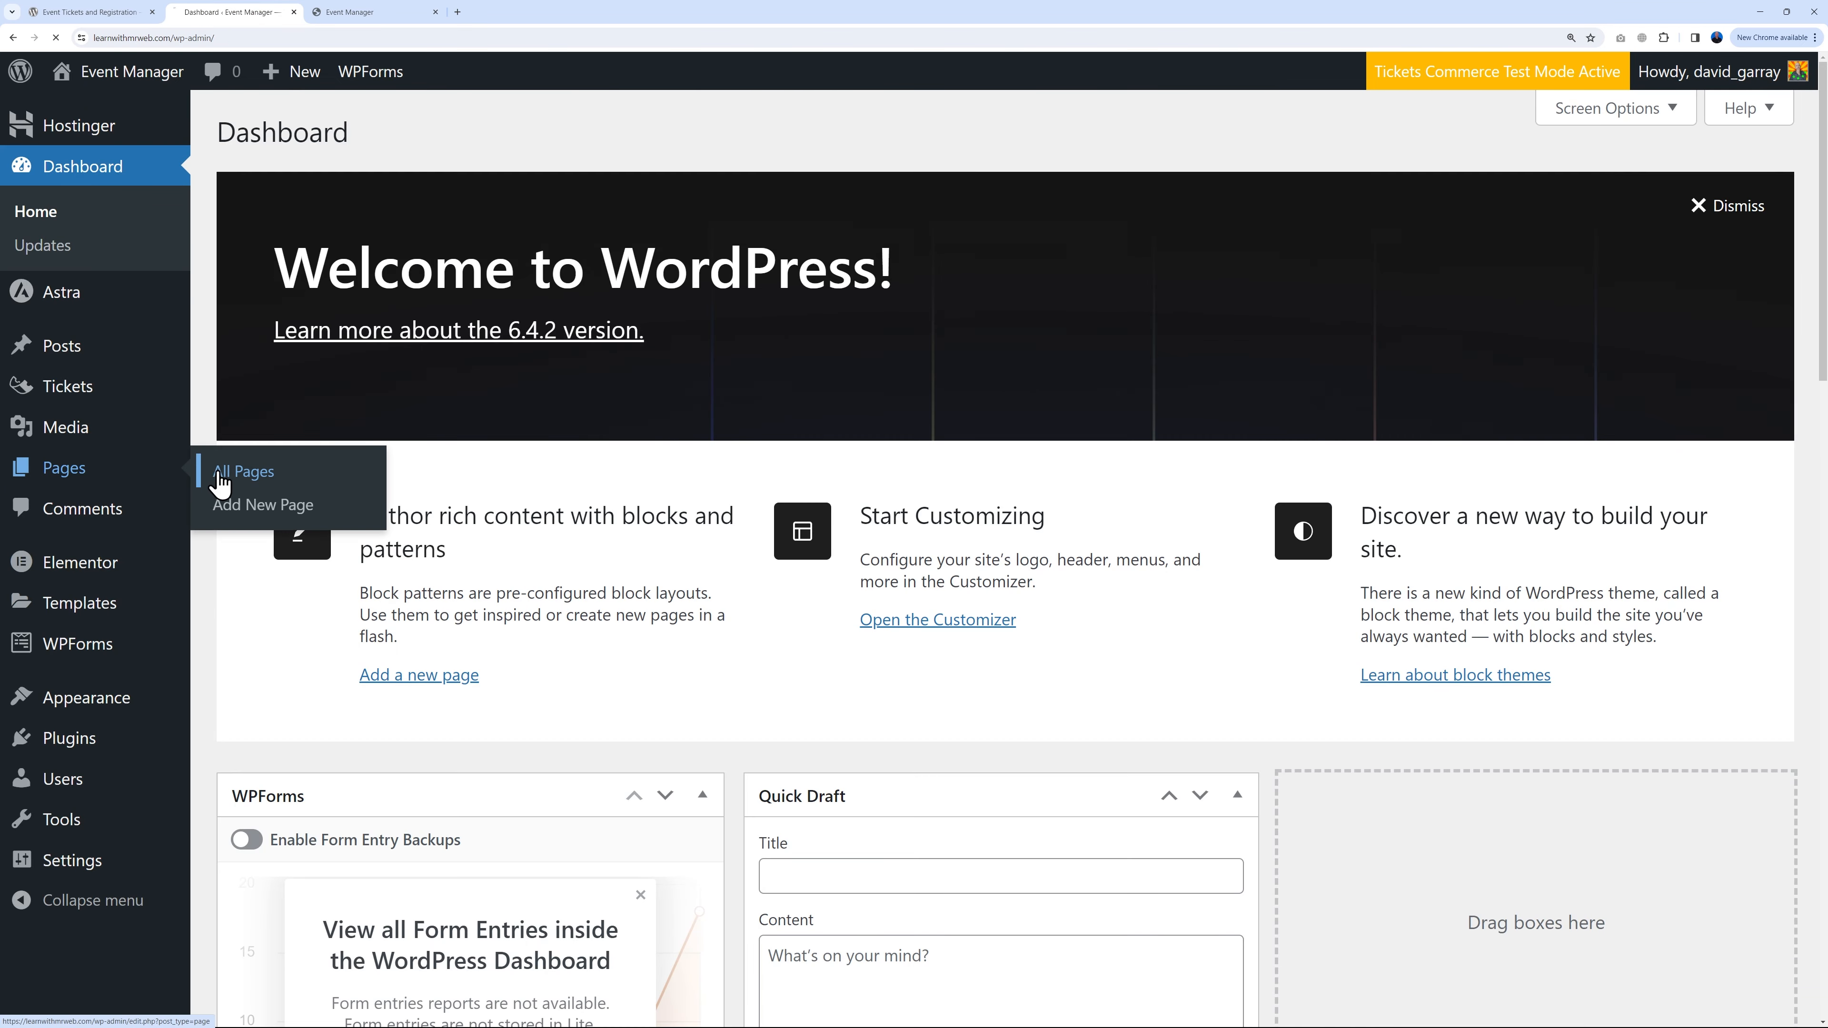
{"action": "left_click", "coordinate": [220, 469]}
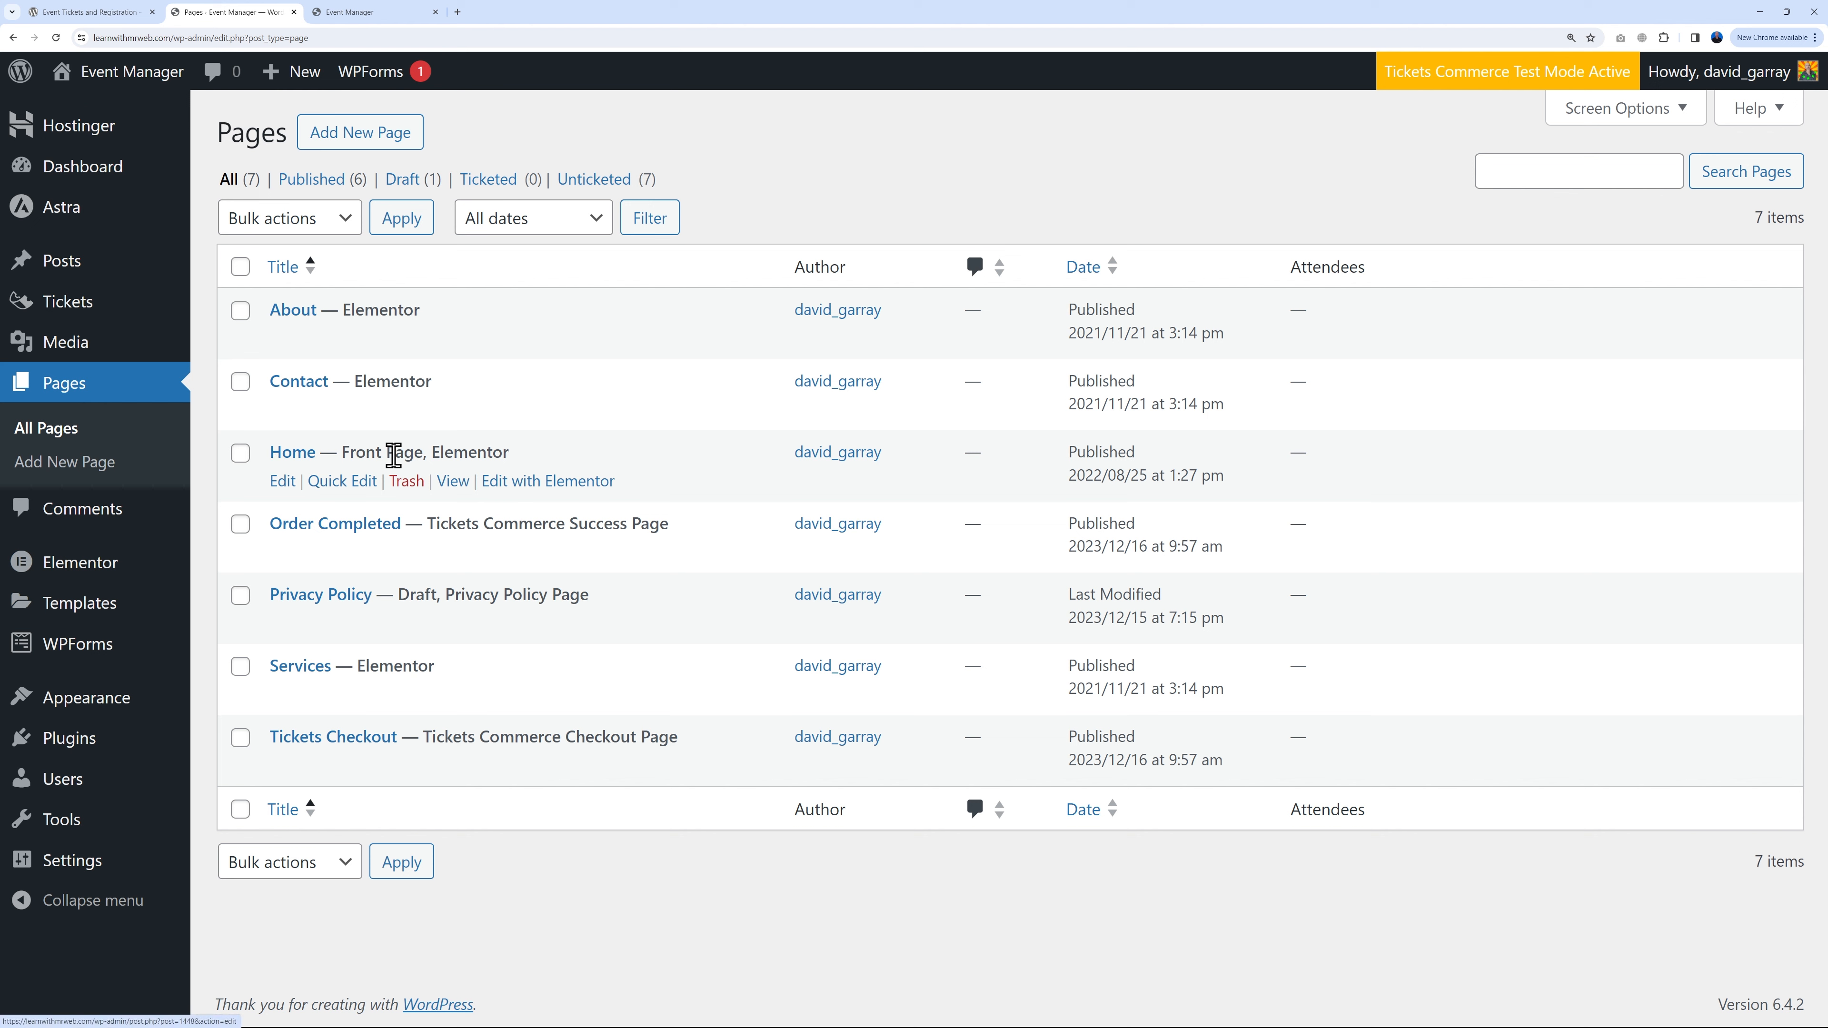
{"action": "right_click", "coordinate": [553, 493]}
{"action": "left_click", "coordinate": [599, 507]}
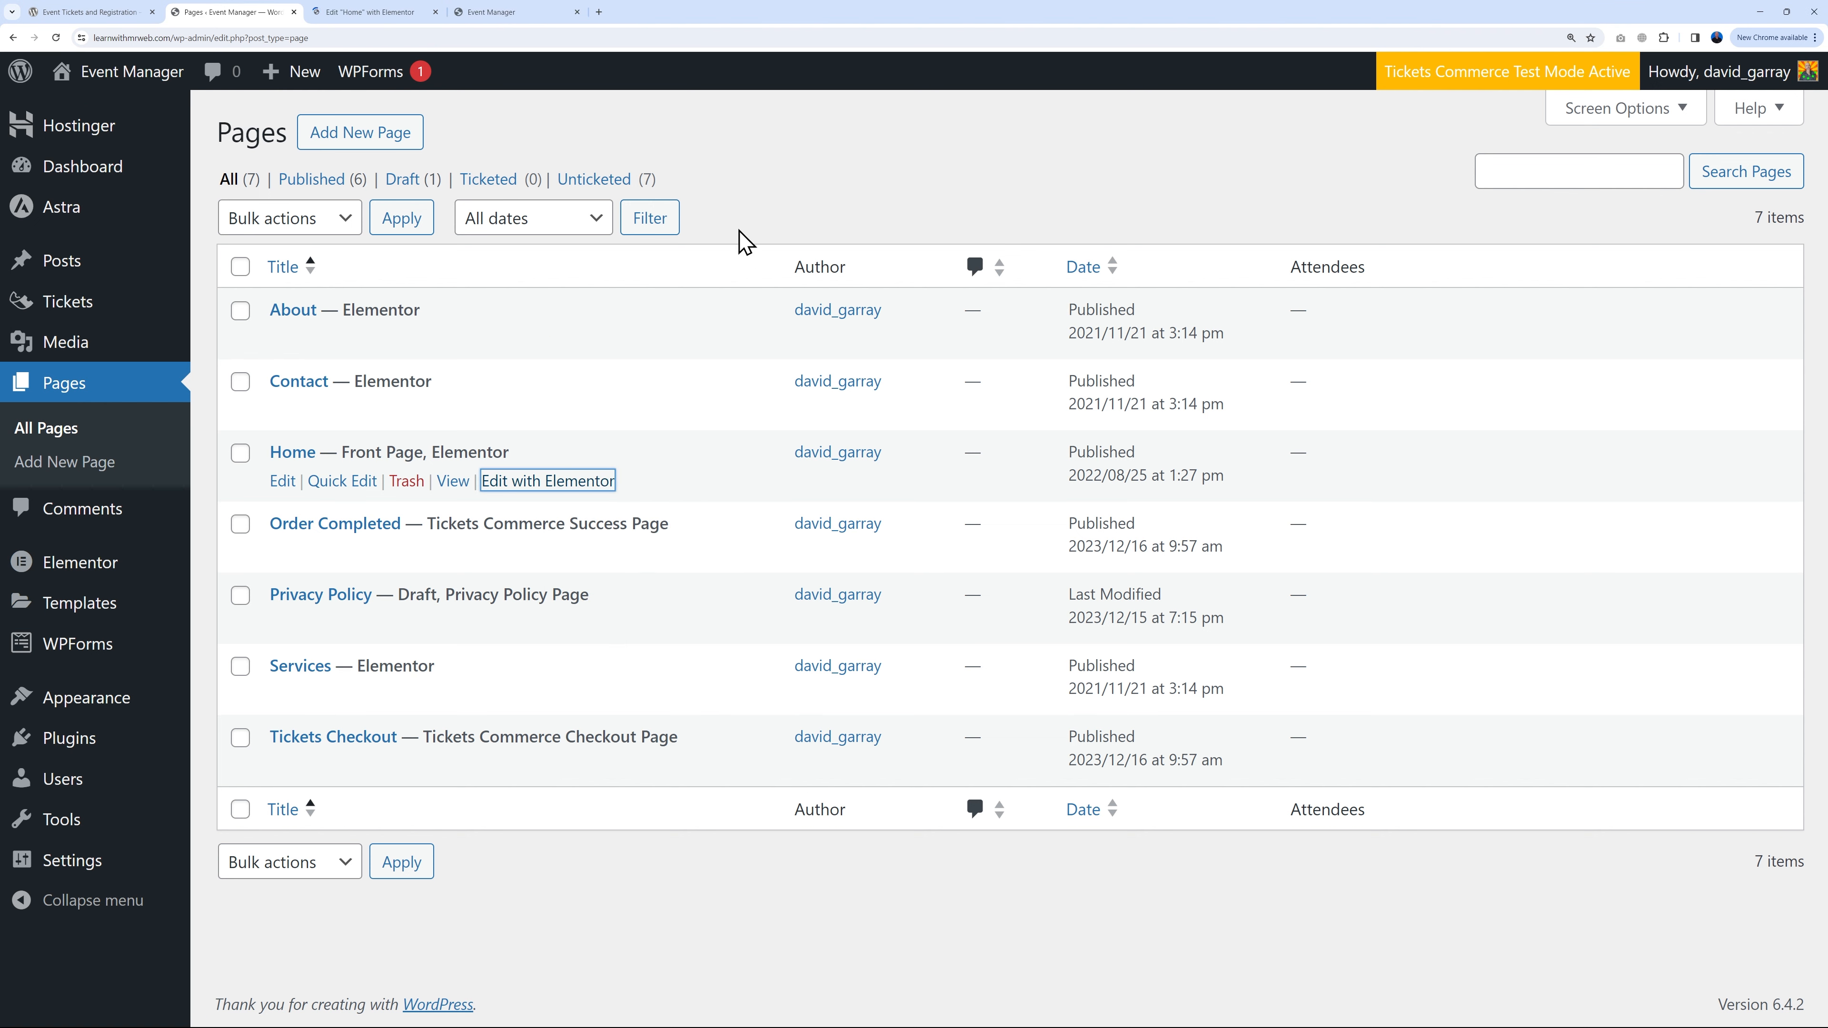
{"action": "left_click", "coordinate": [755, 205]}
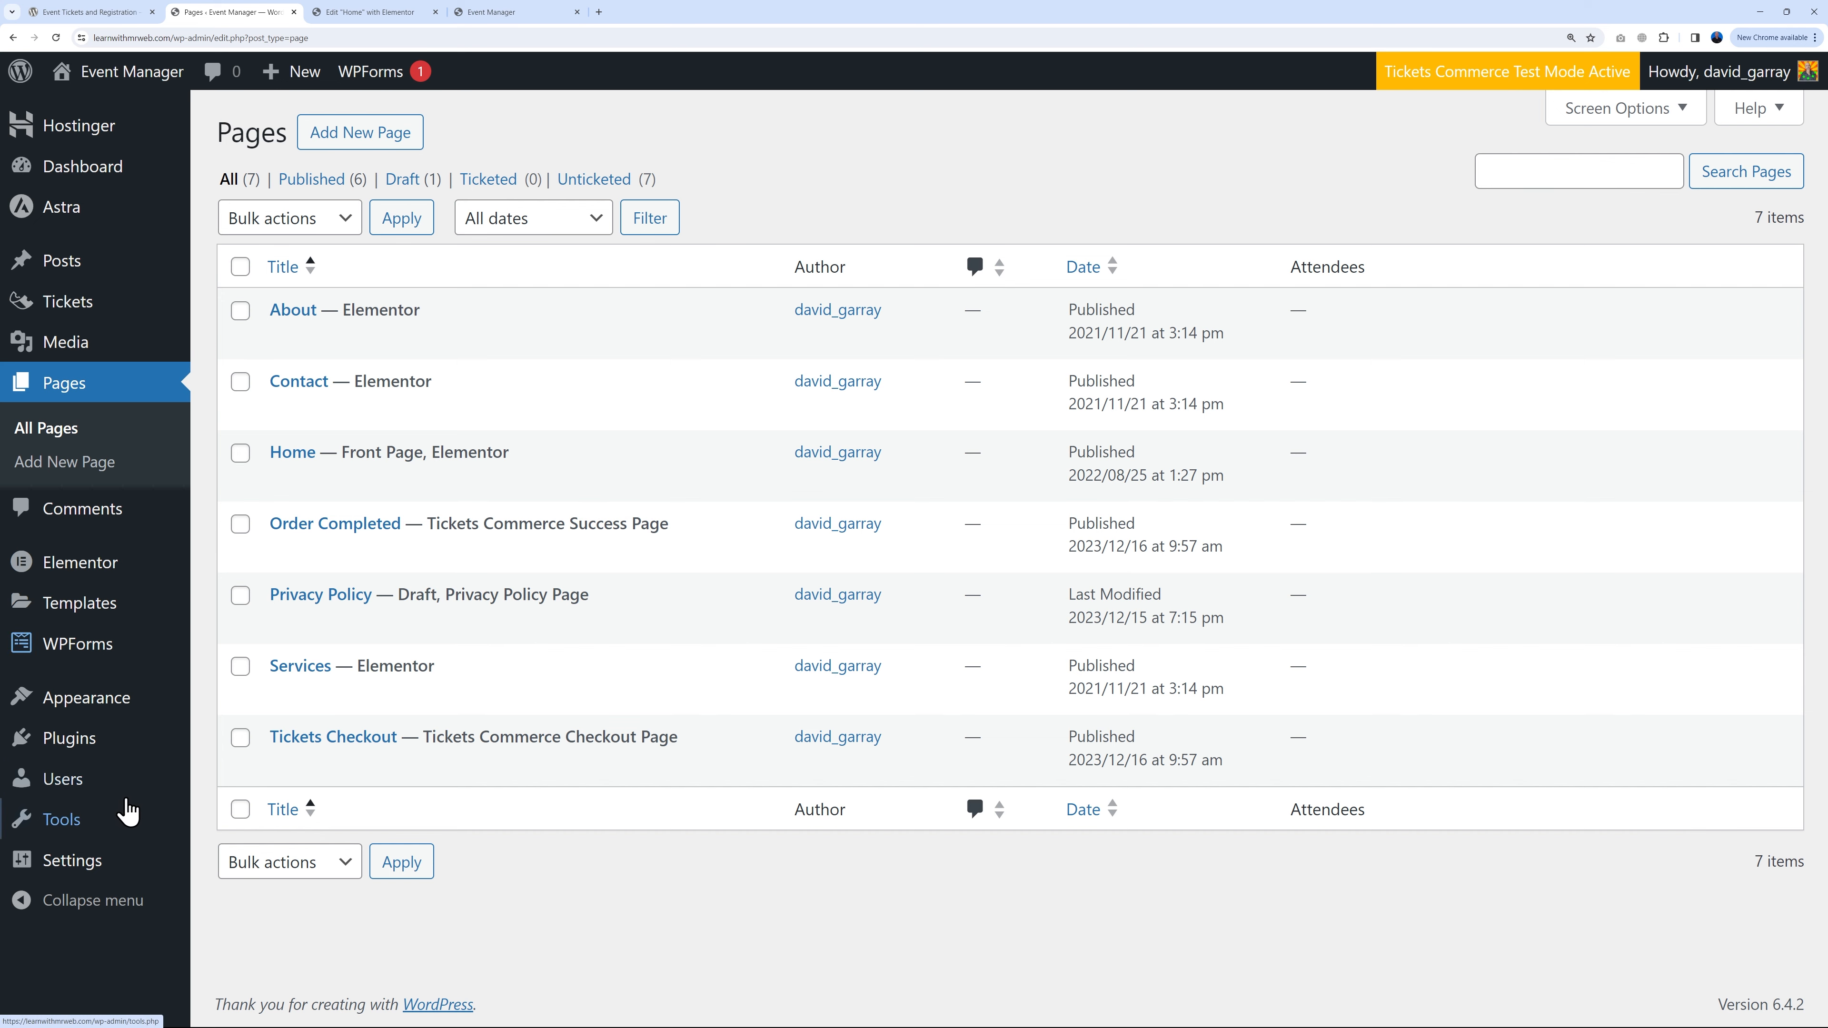
{"action": "left_click", "coordinate": [376, 13]}
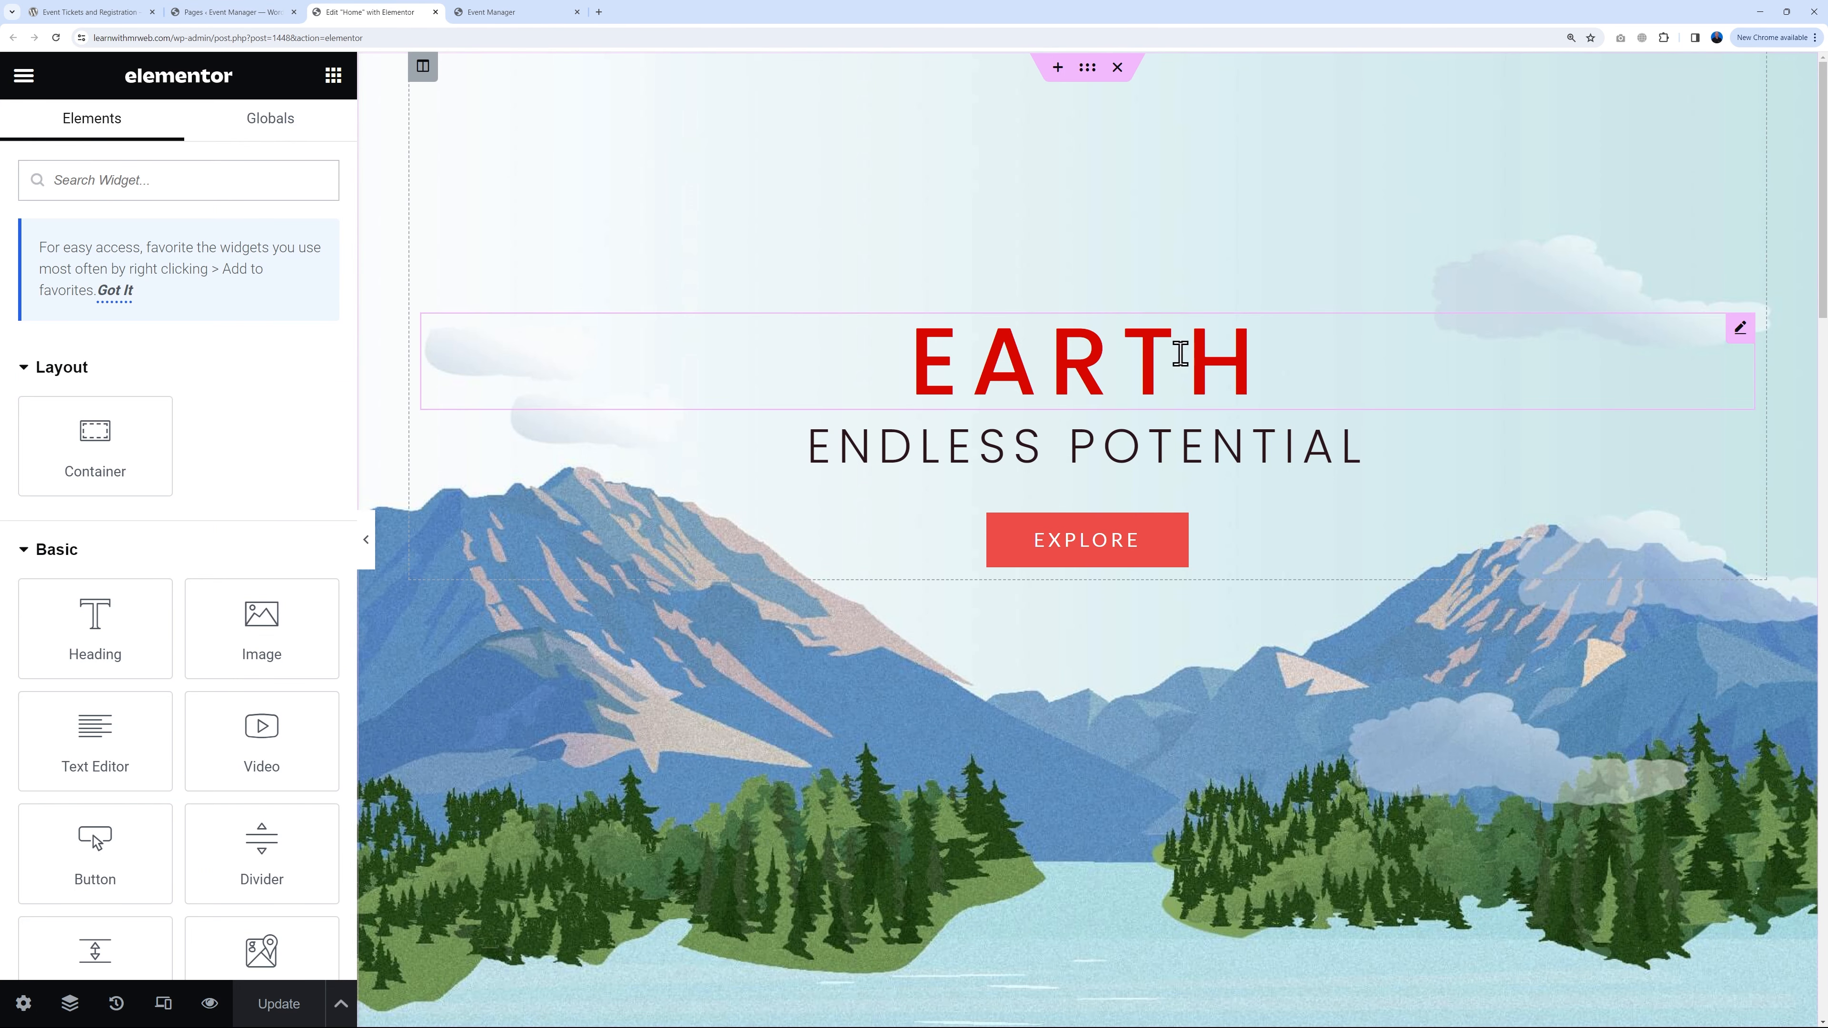
Step: Compare with the live homepage, then open the hero section's Edit Section settings in Elementor
{"action": "left_click", "coordinate": [510, 12]}
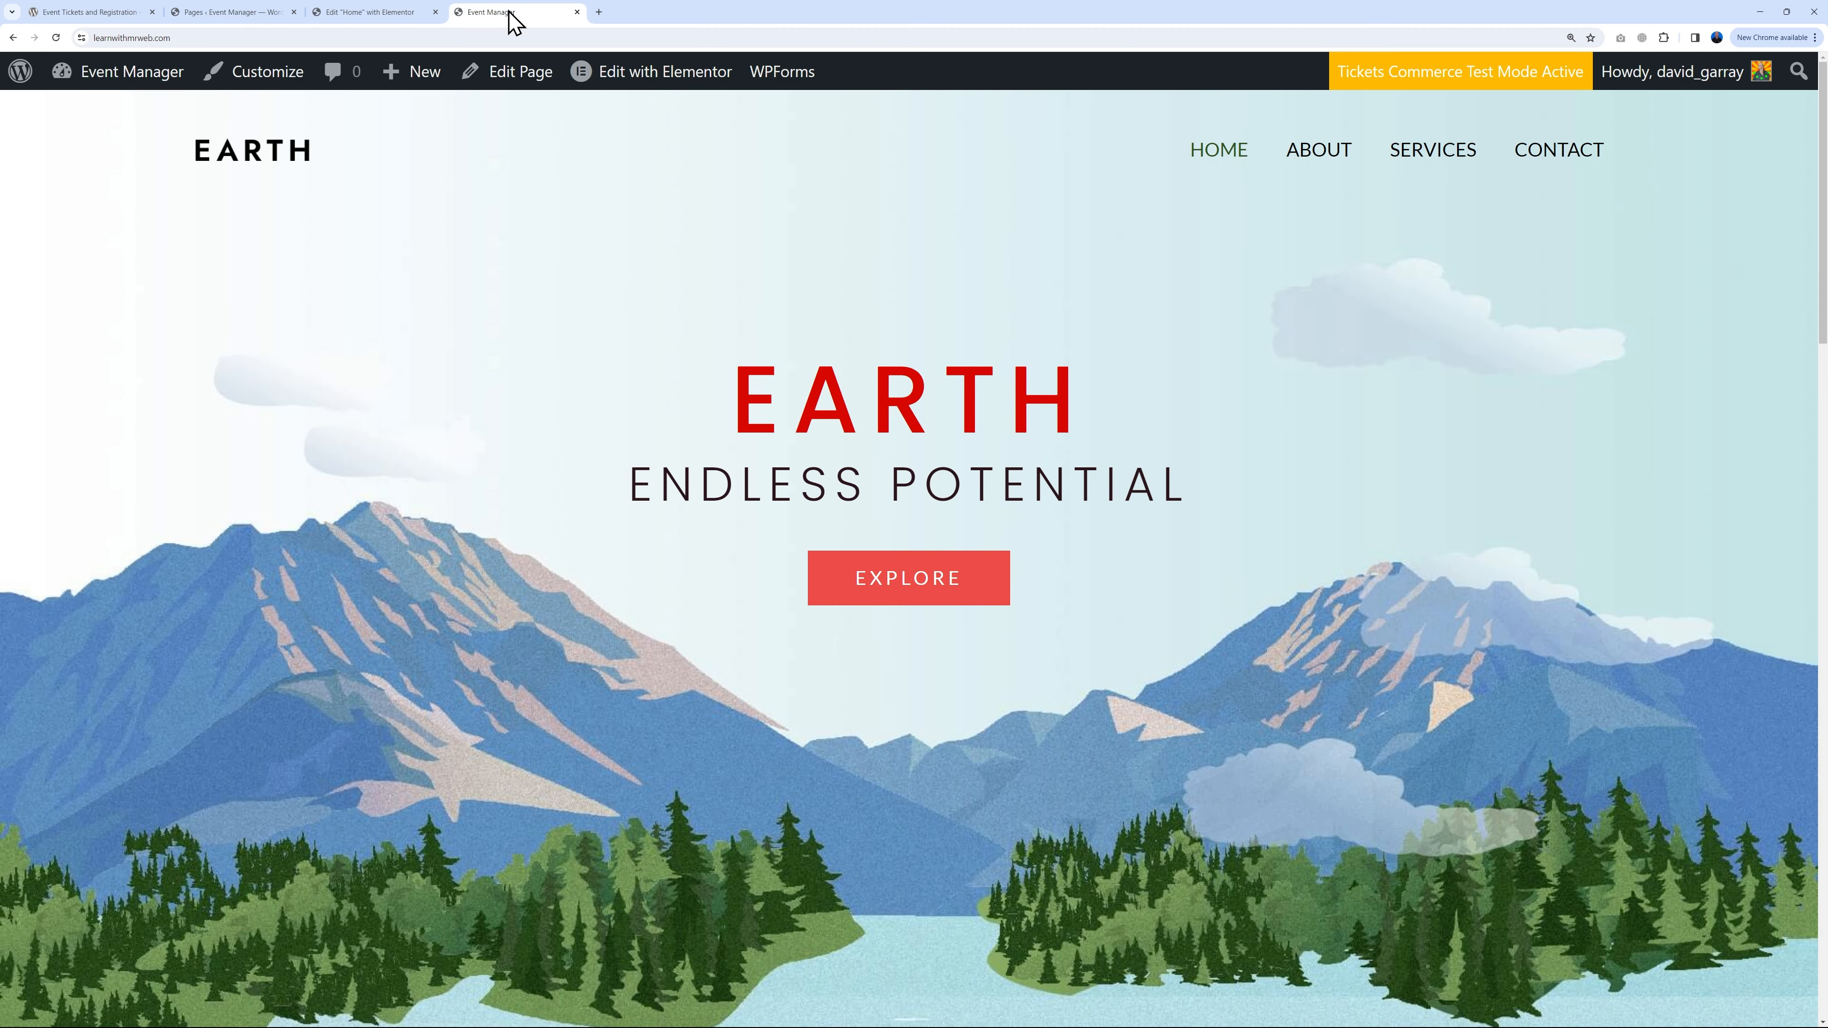
{"action": "left_click", "coordinate": [379, 14]}
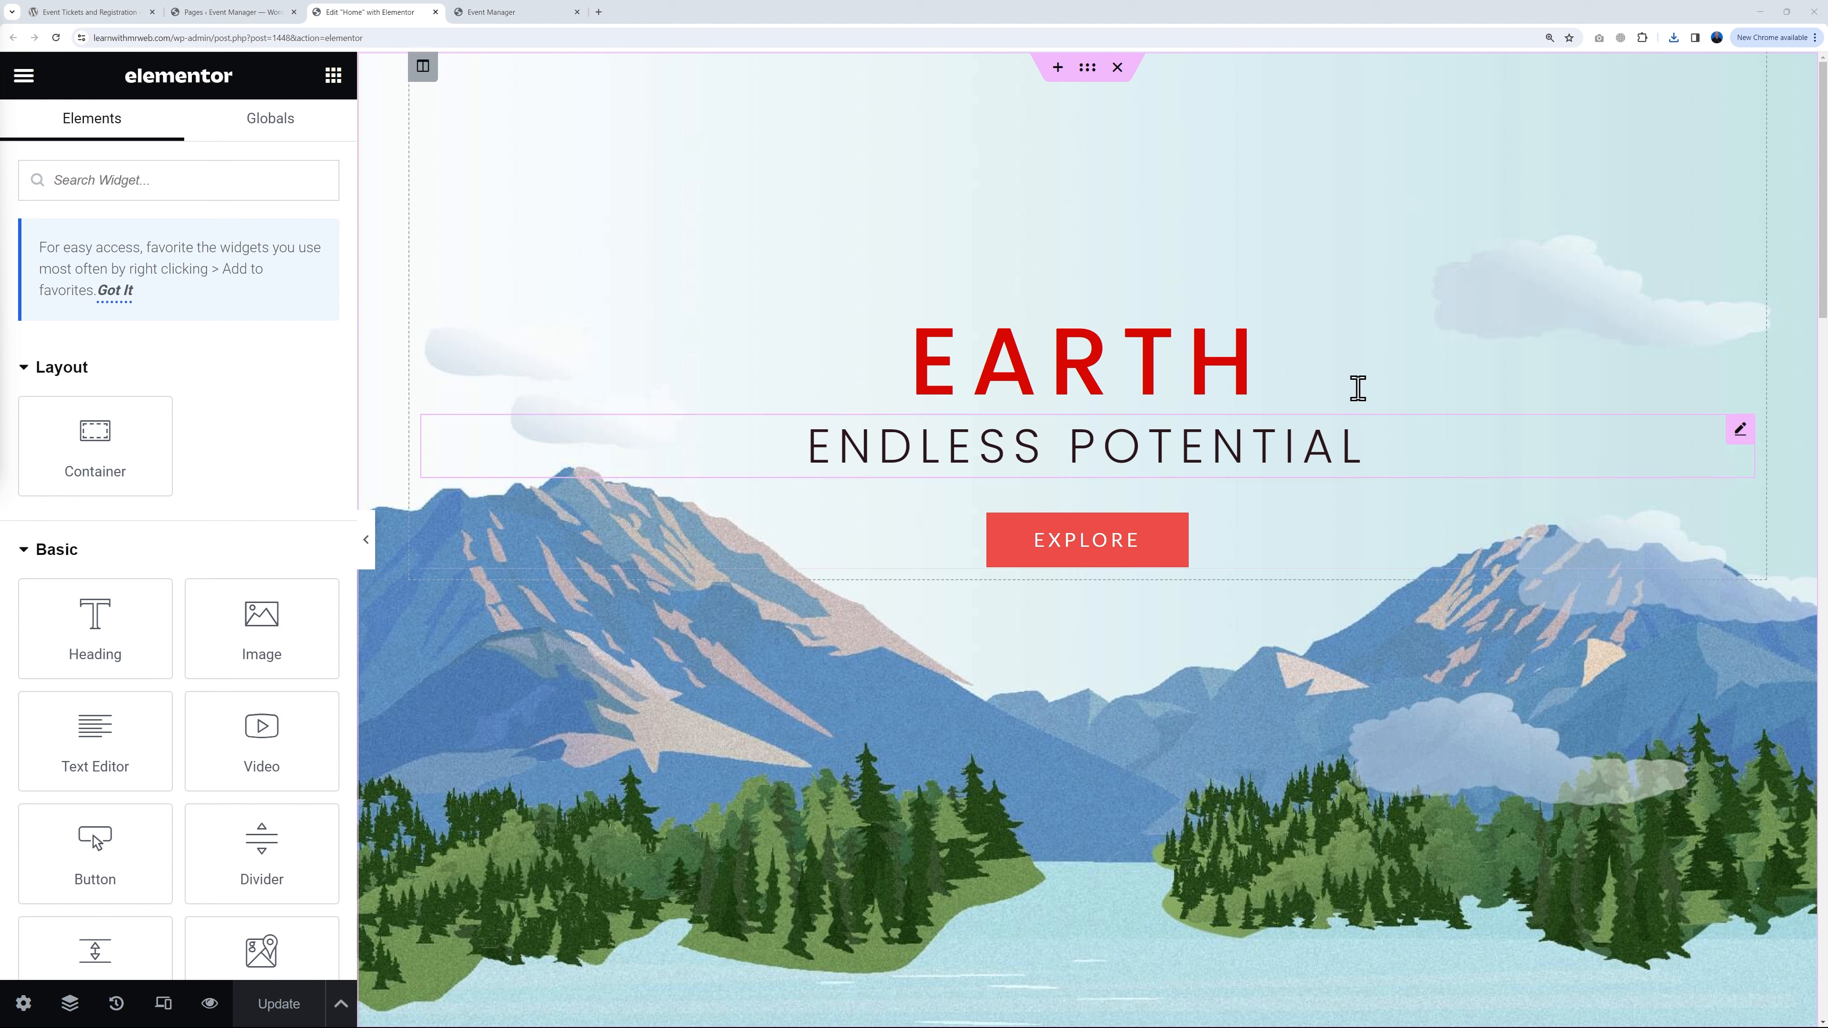
{"action": "left_click", "coordinate": [1087, 70]}
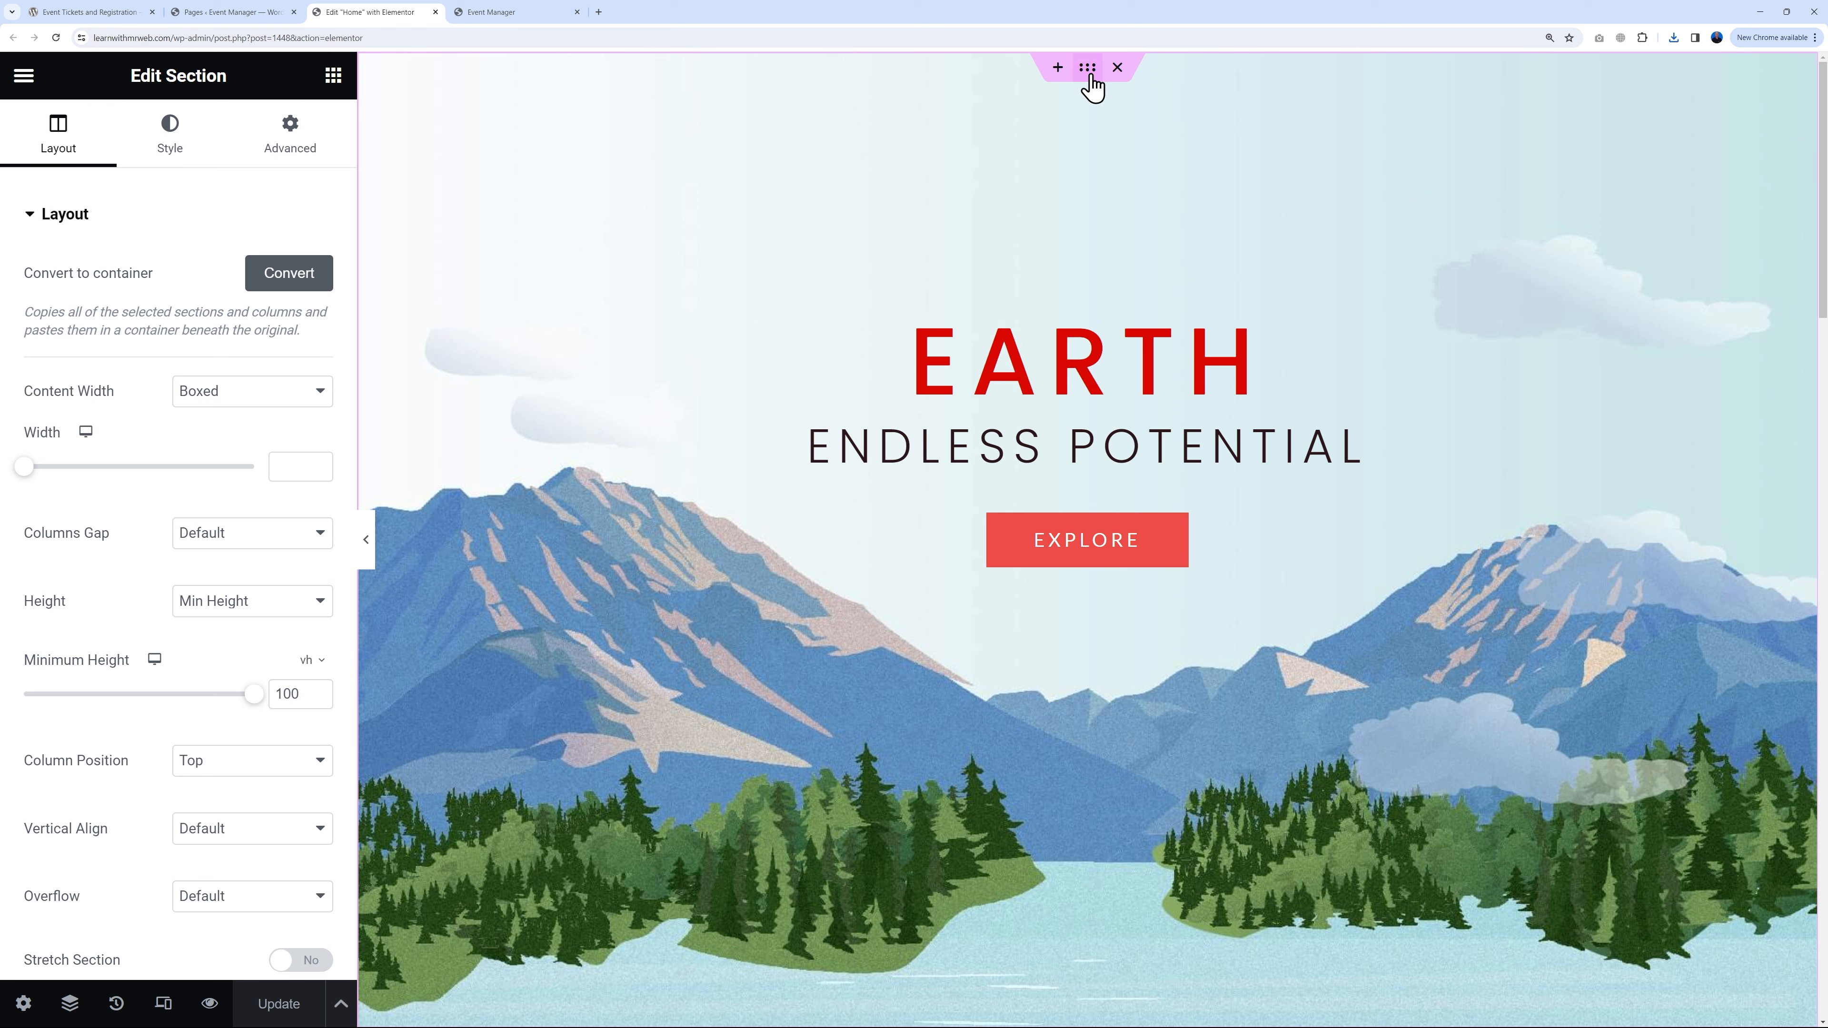
Step: Upload the getty conference speaker photo and set it as the hero section's background image
{"action": "left_click", "coordinate": [180, 153]}
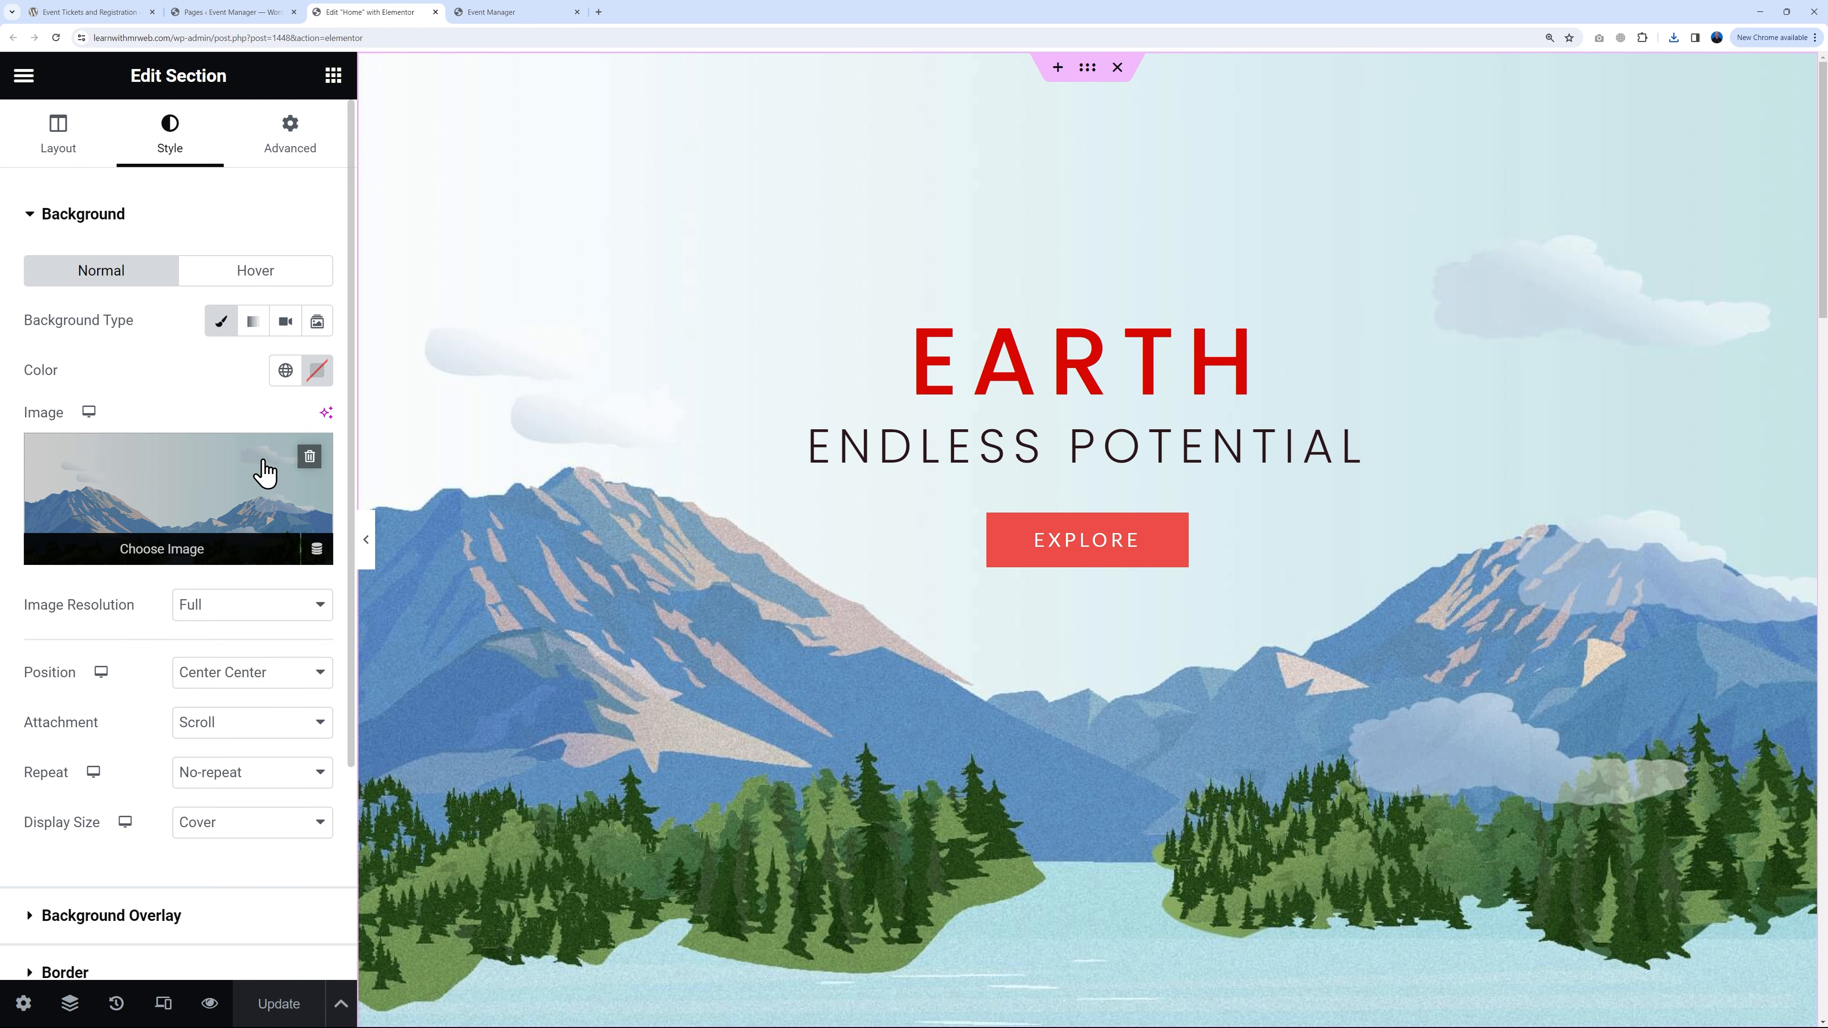
{"action": "left_click", "coordinate": [204, 490]}
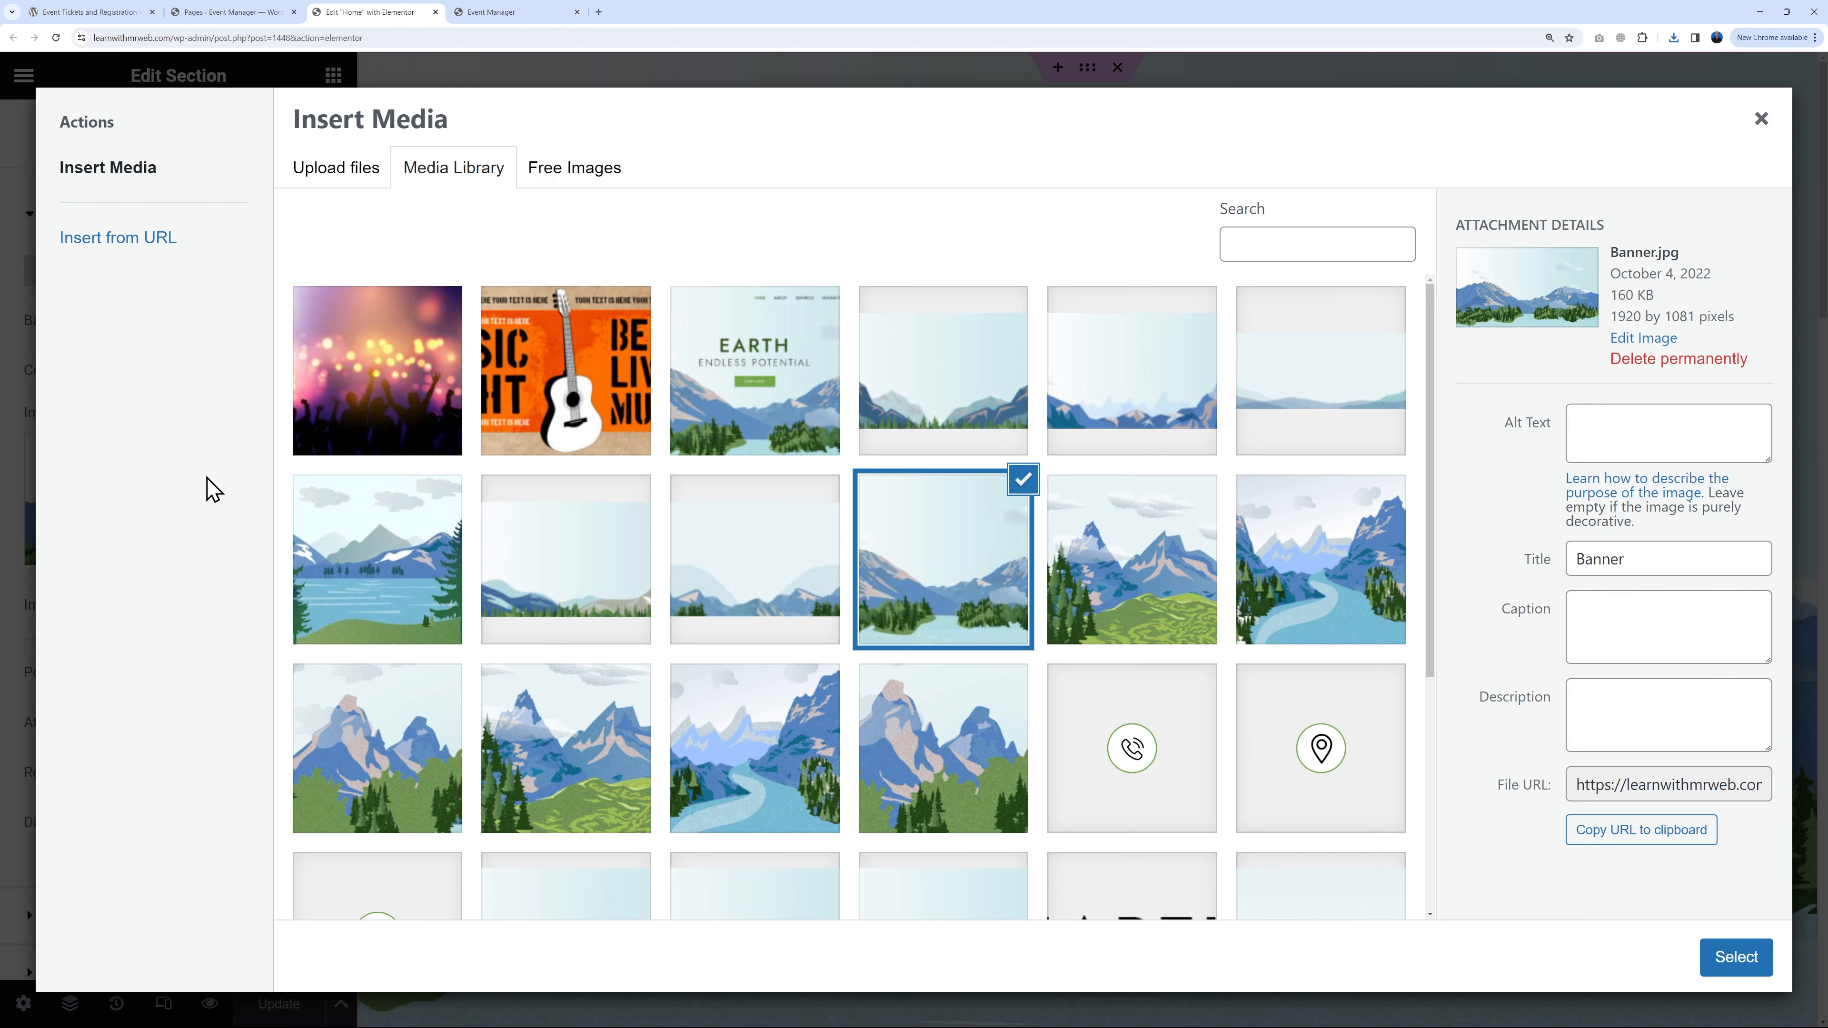
{"action": "left_click", "coordinate": [341, 180]}
{"action": "left_click", "coordinate": [1024, 523]}
{"action": "left_click", "coordinate": [216, 119]}
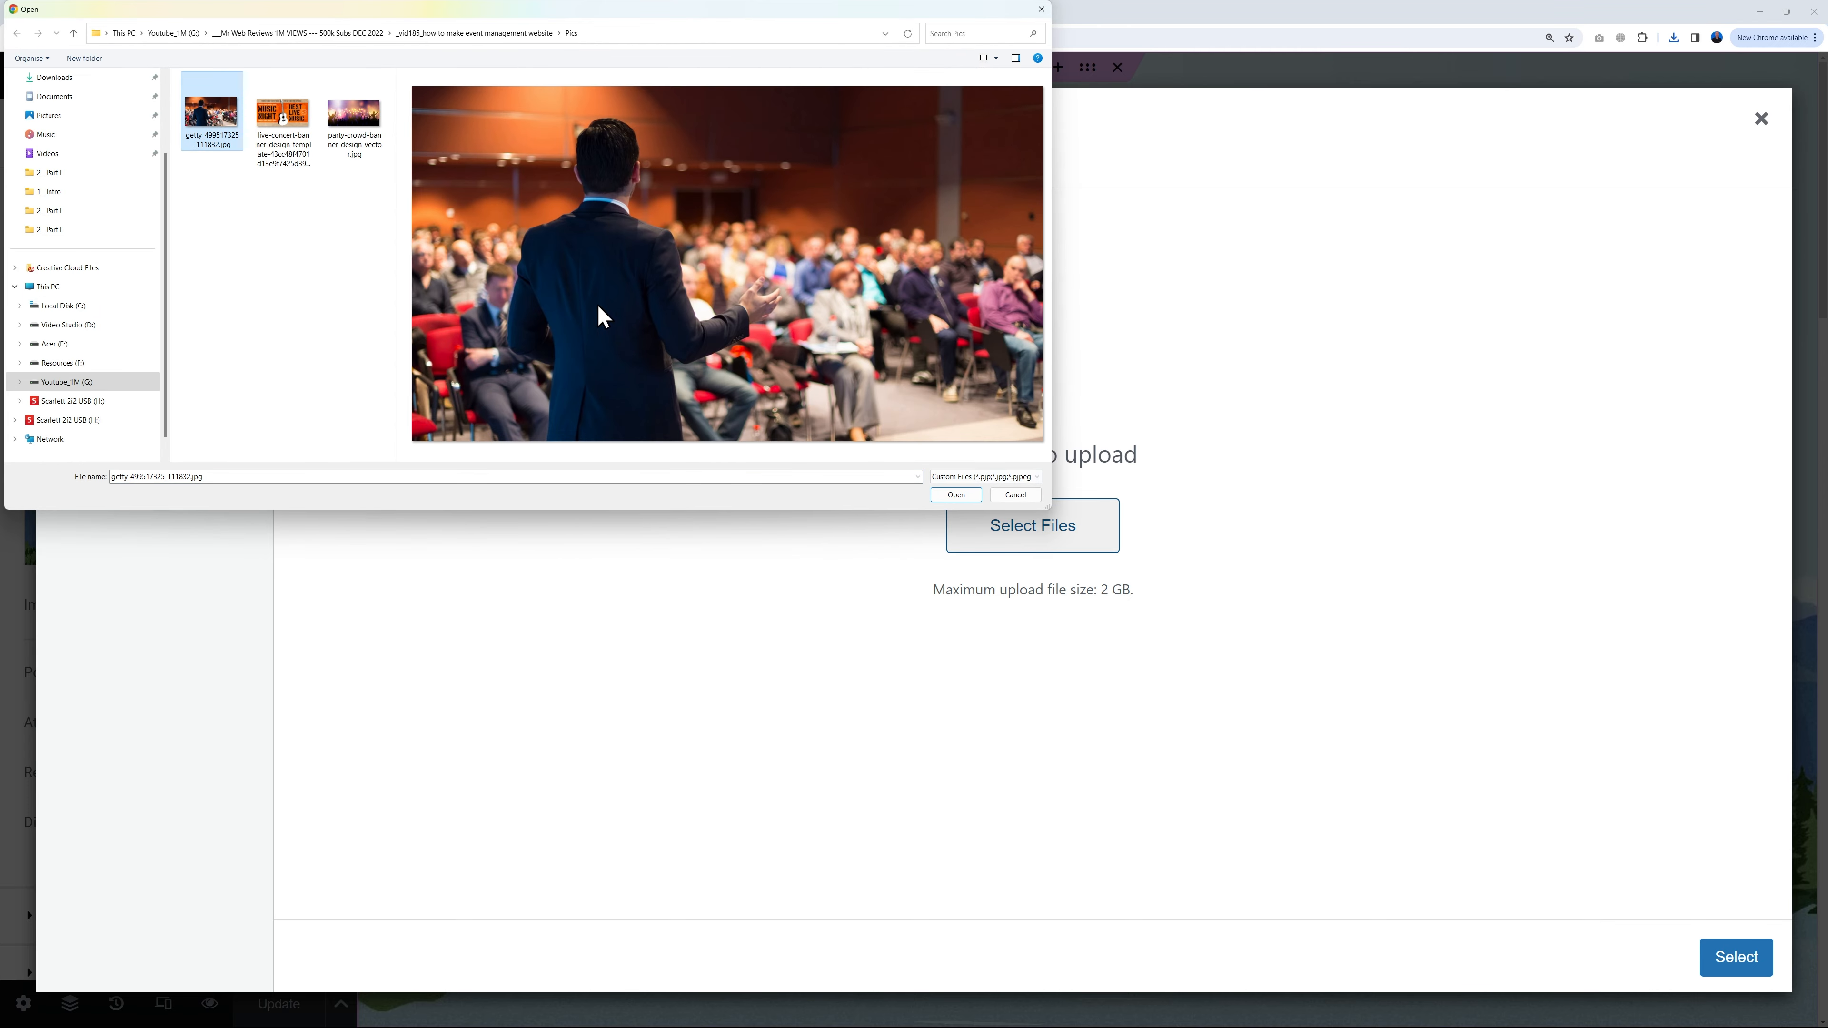
{"action": "left_click", "coordinate": [954, 494]}
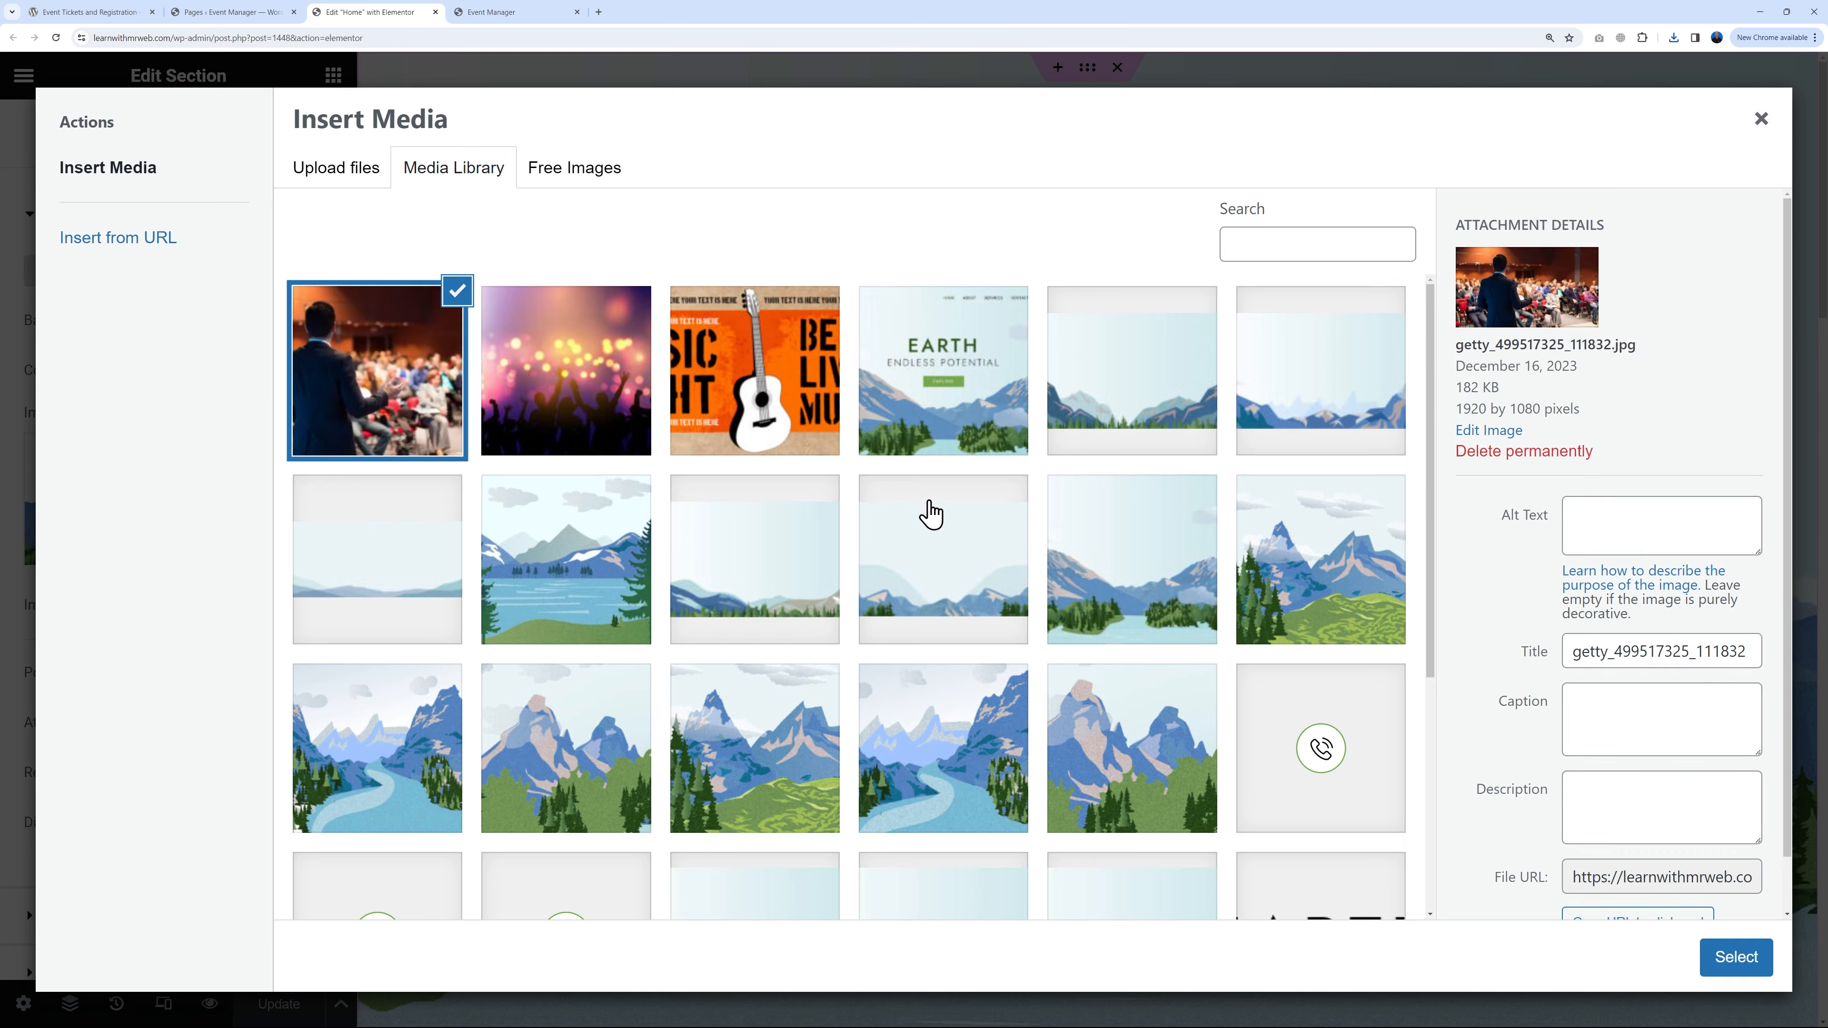
{"action": "left_click", "coordinate": [1723, 959]}
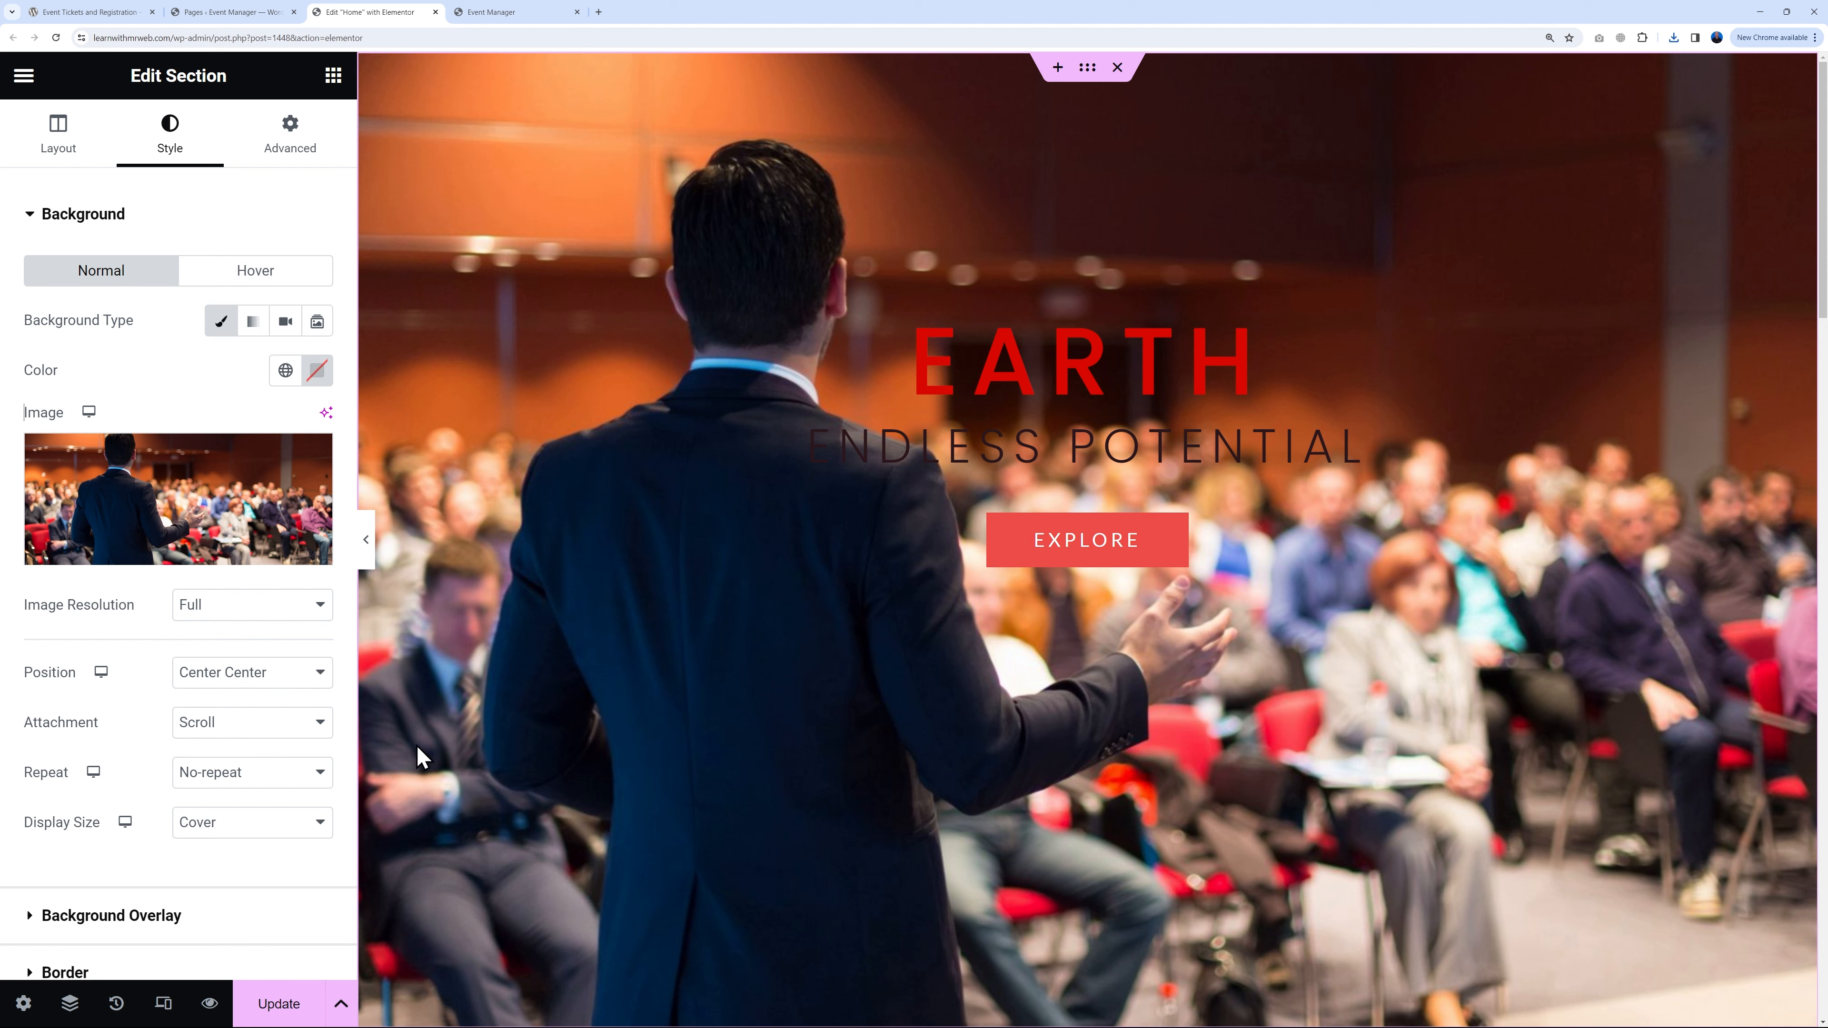
{"action": "scroll", "coordinate": [128, 769], "scroll_direction": "down", "scroll_amount": 2}
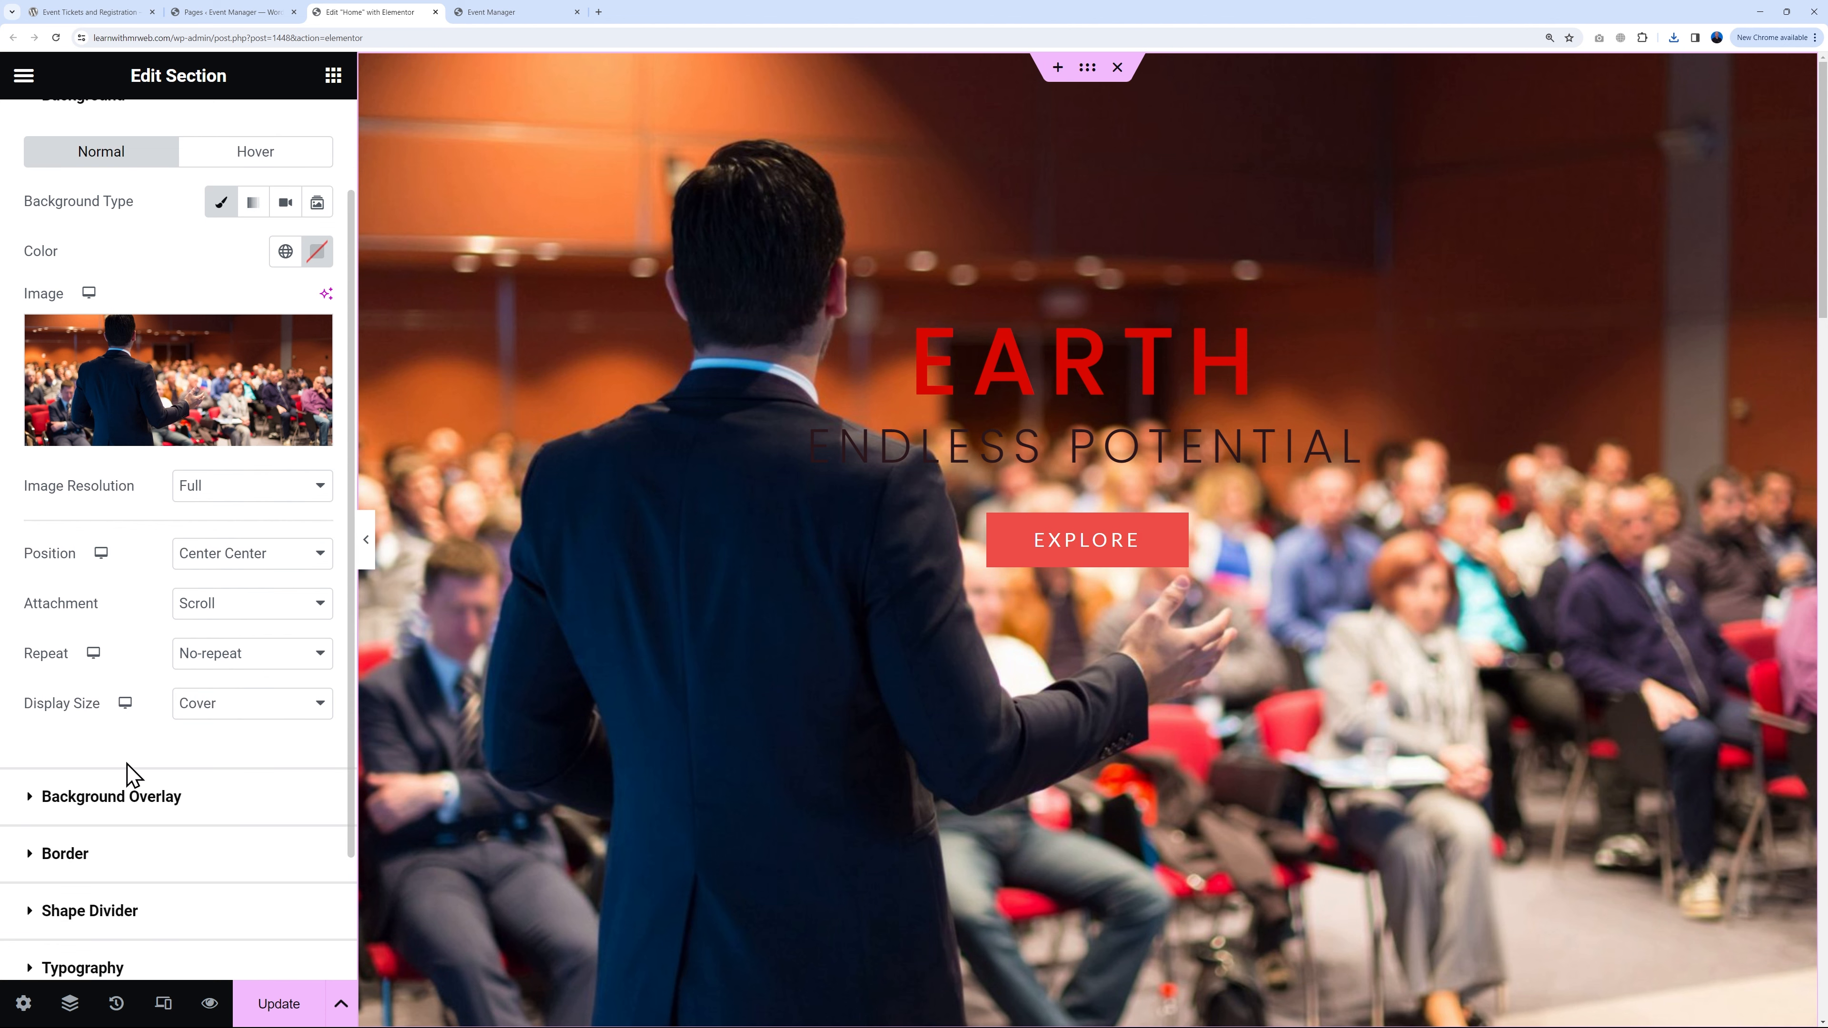
Step: Set the hero's Background Overlay colour to black with opacity 0.42
{"action": "left_click", "coordinate": [22, 799]}
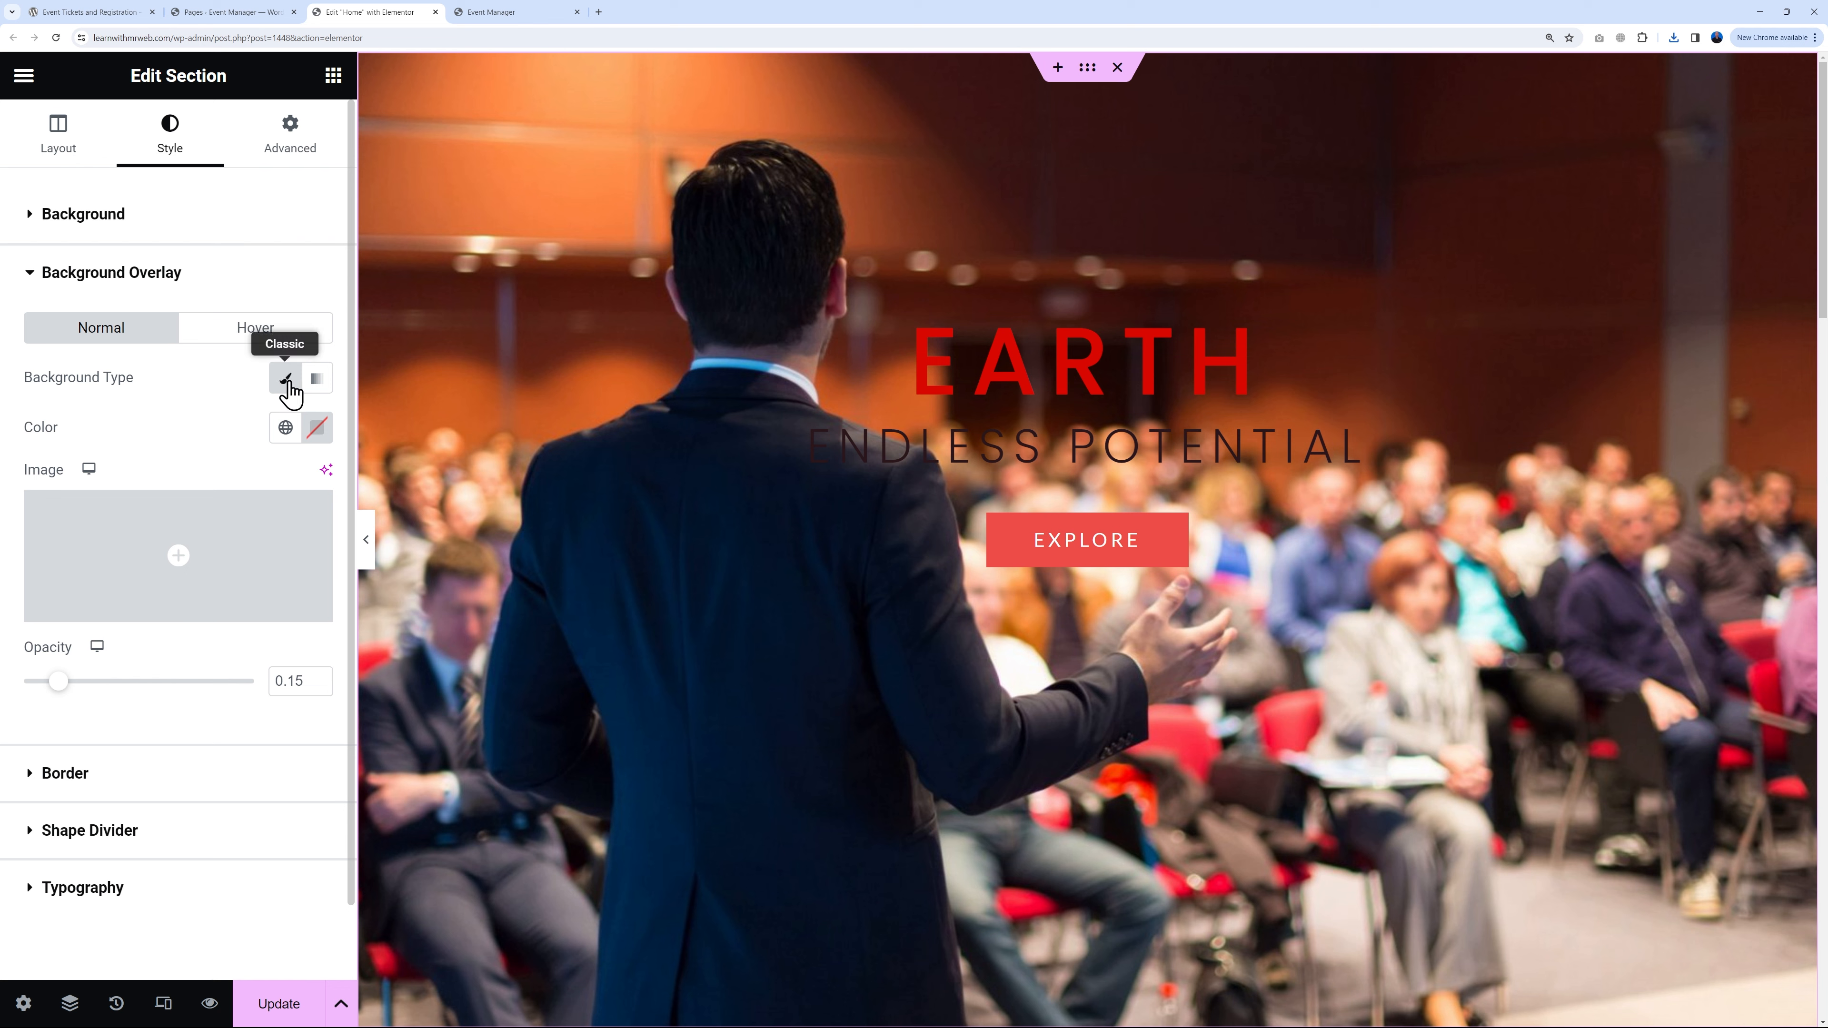
{"action": "left_click", "coordinate": [318, 429]}
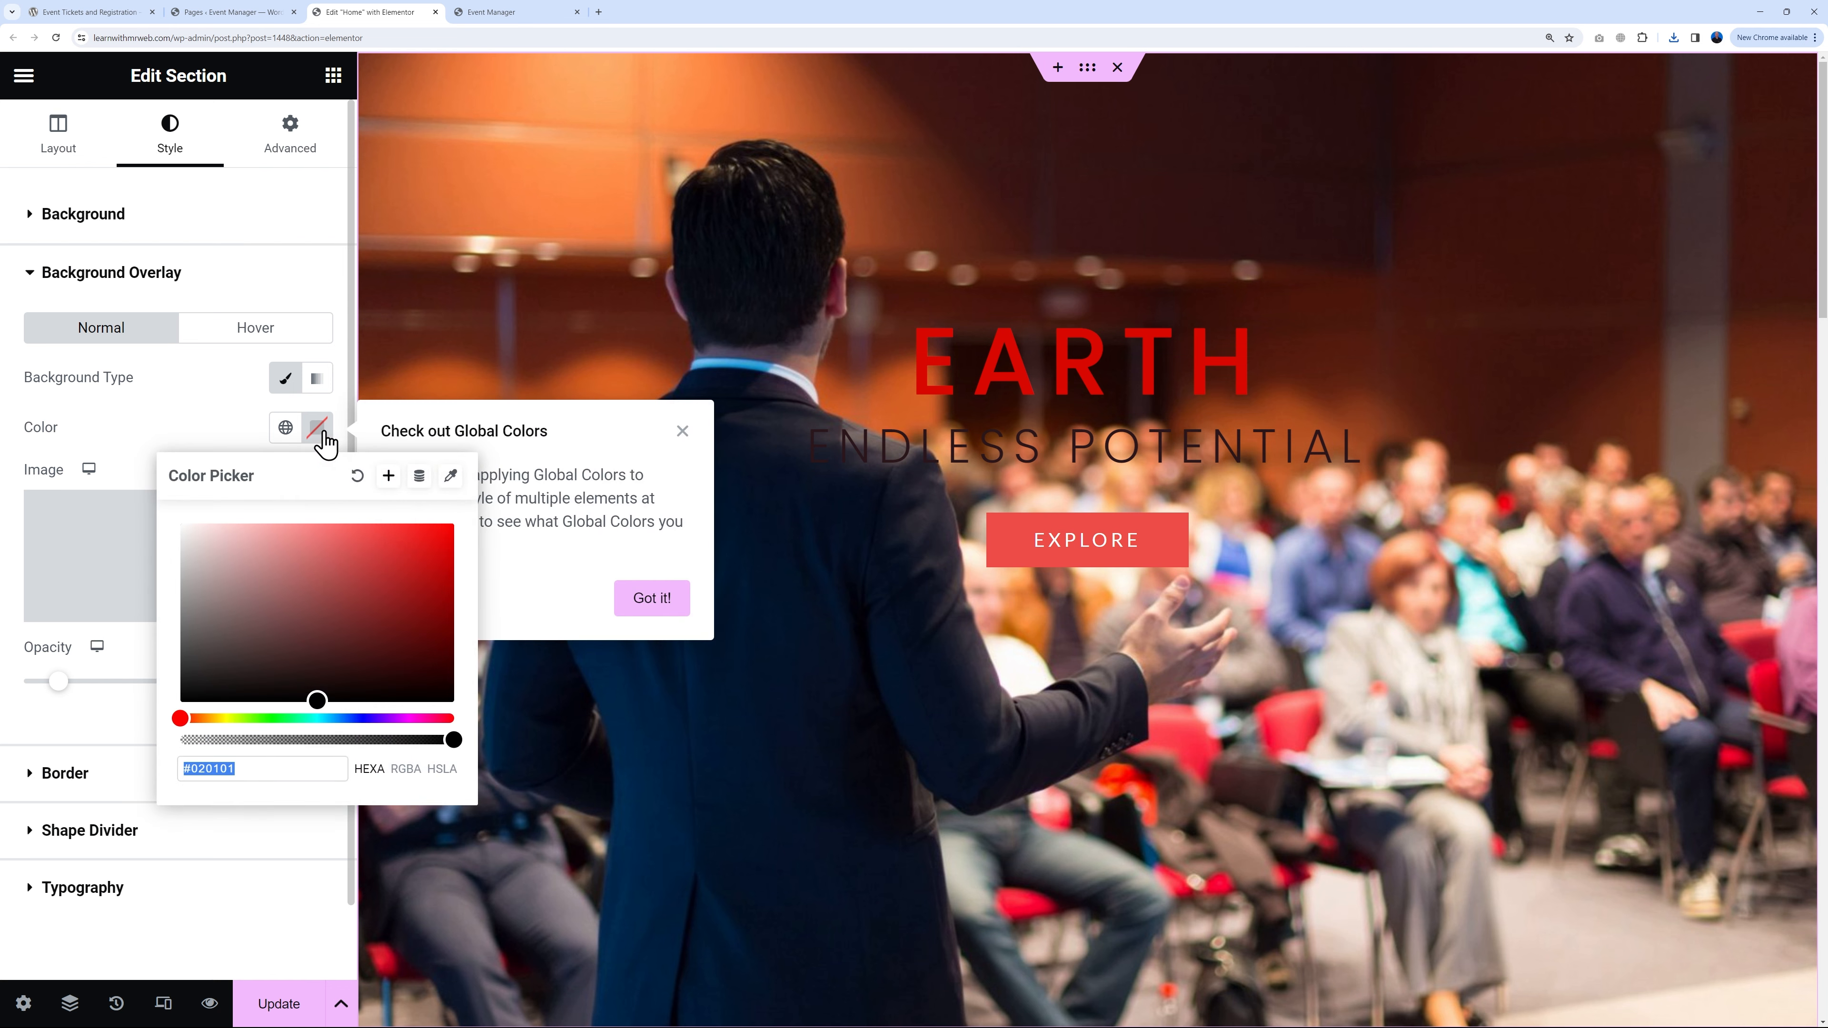
{"action": "left_click", "coordinate": [180, 702]}
{"action": "left_click", "coordinate": [155, 440]}
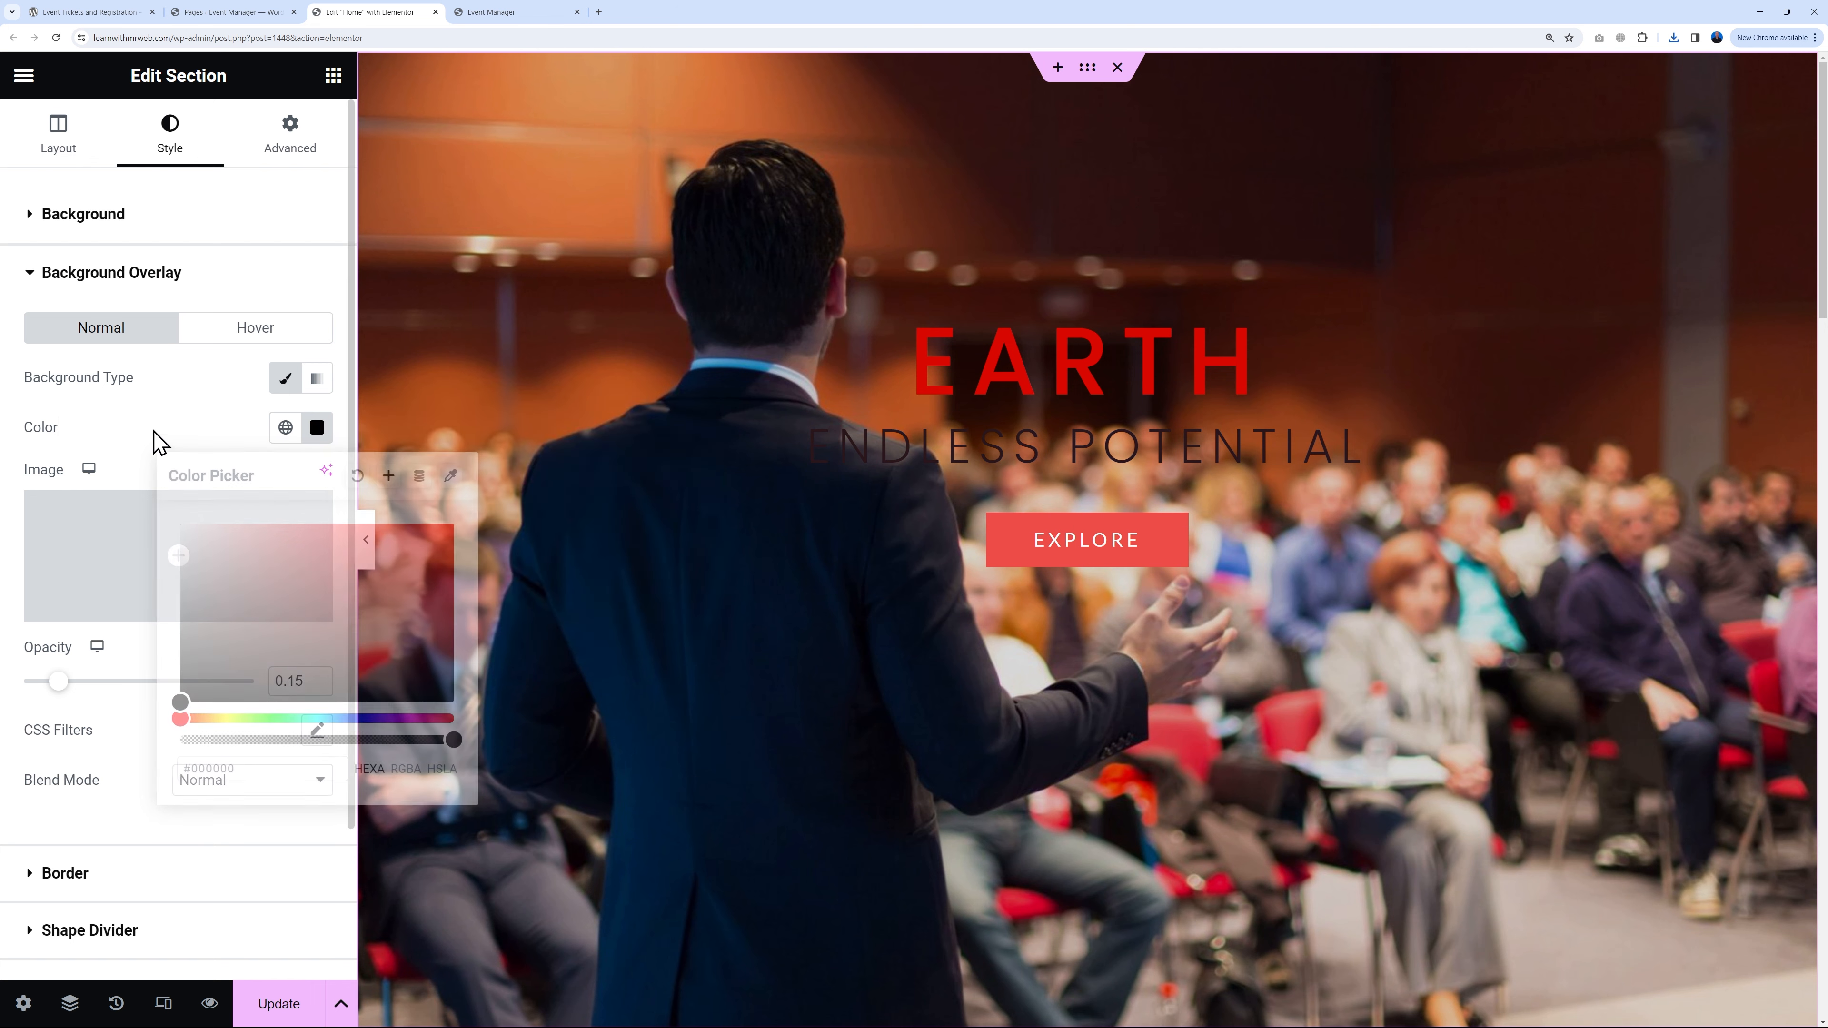
{"action": "left_click_drag", "start_coordinate": [58, 682], "coordinate": [124, 708]}
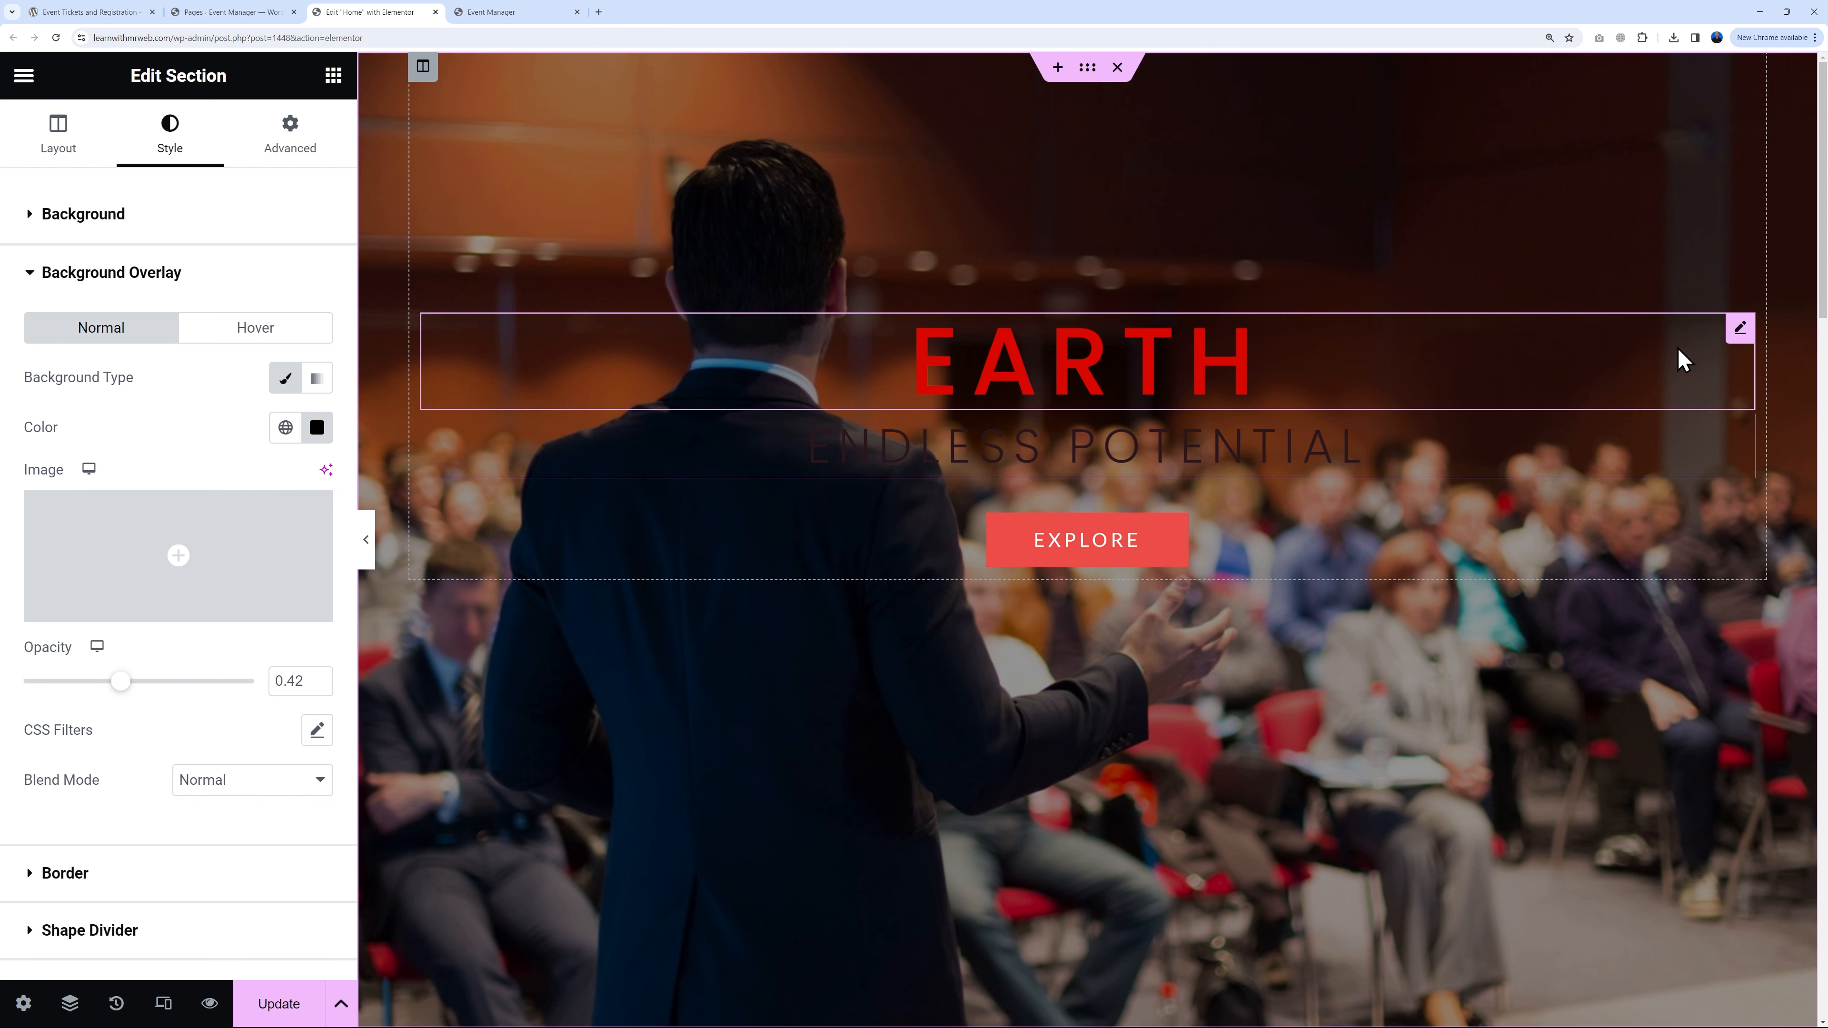
Step: Replace the heading title 'Earth' with 'Conference Hub' and set its text colour to #FFFFFF
{"action": "left_click", "coordinate": [1739, 330]}
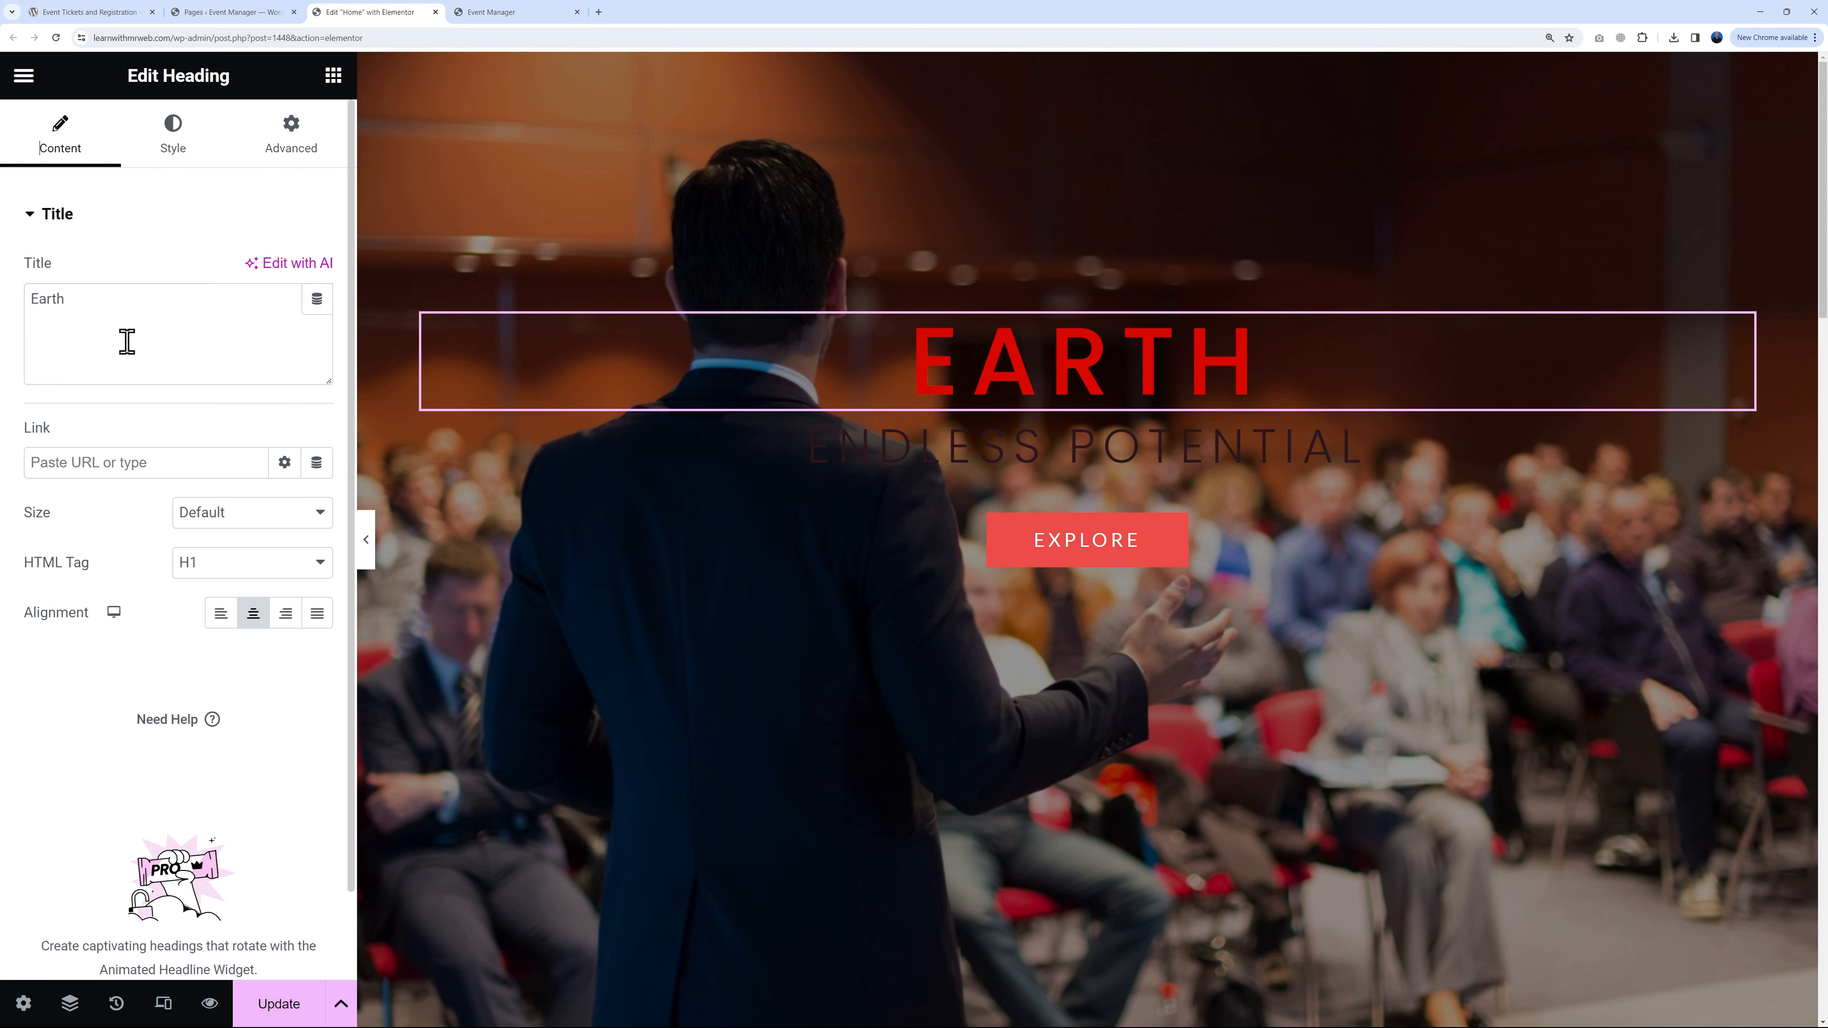
{"action": "triple_click", "coordinate": [121, 315]}
{"action": "type", "text": "Conference Hub"}
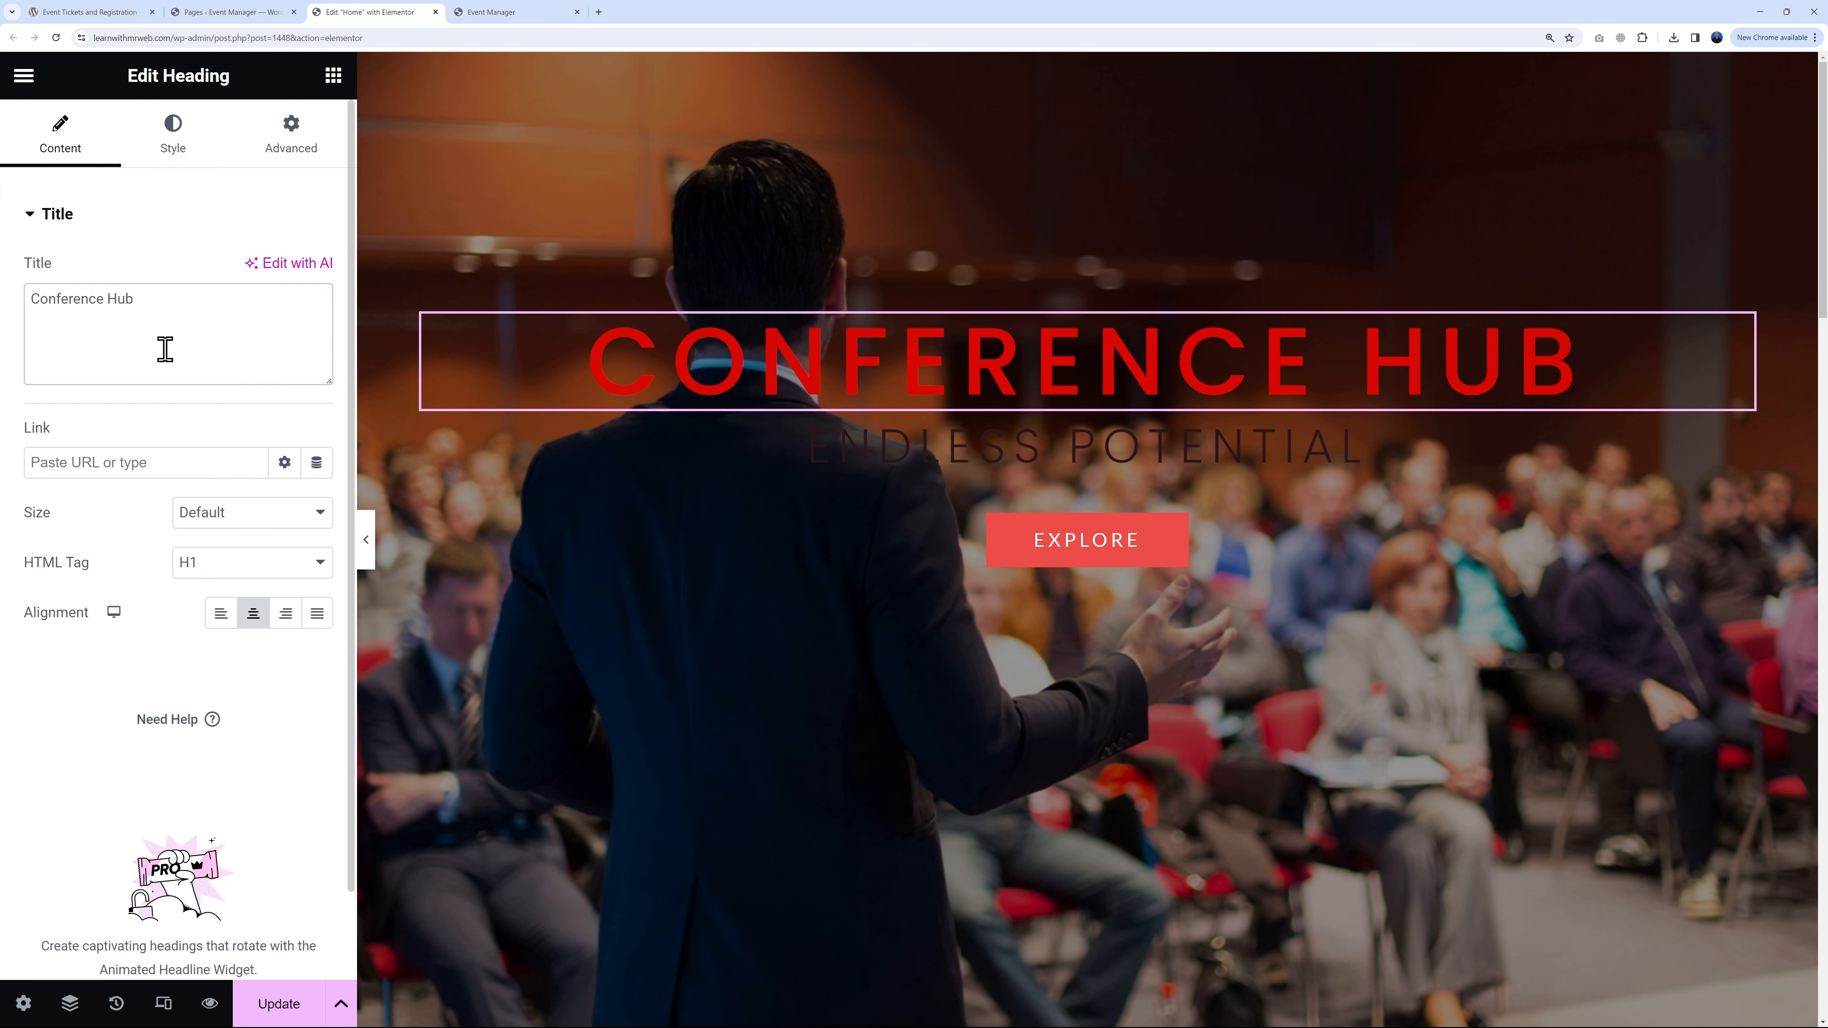
{"action": "left_click", "coordinate": [174, 133]}
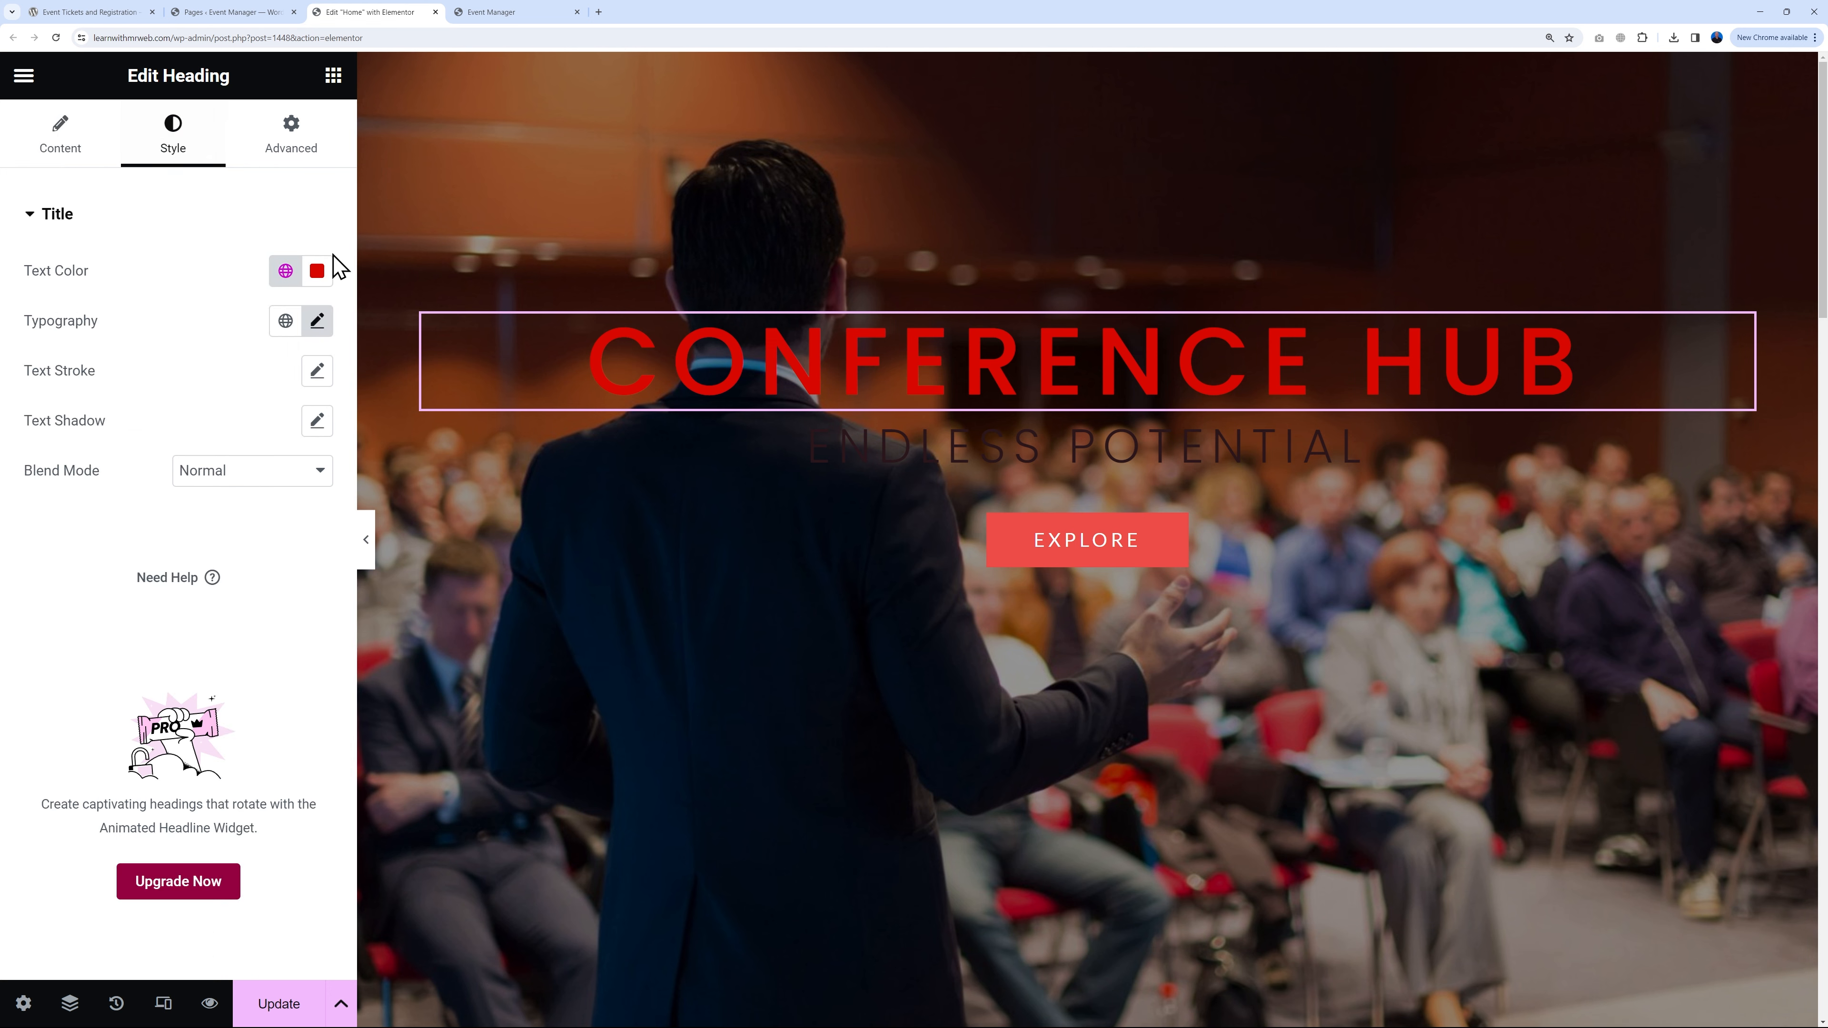
{"action": "left_click", "coordinate": [317, 271]}
{"action": "left_click_drag", "start_coordinate": [224, 462], "coordinate": [172, 367]}
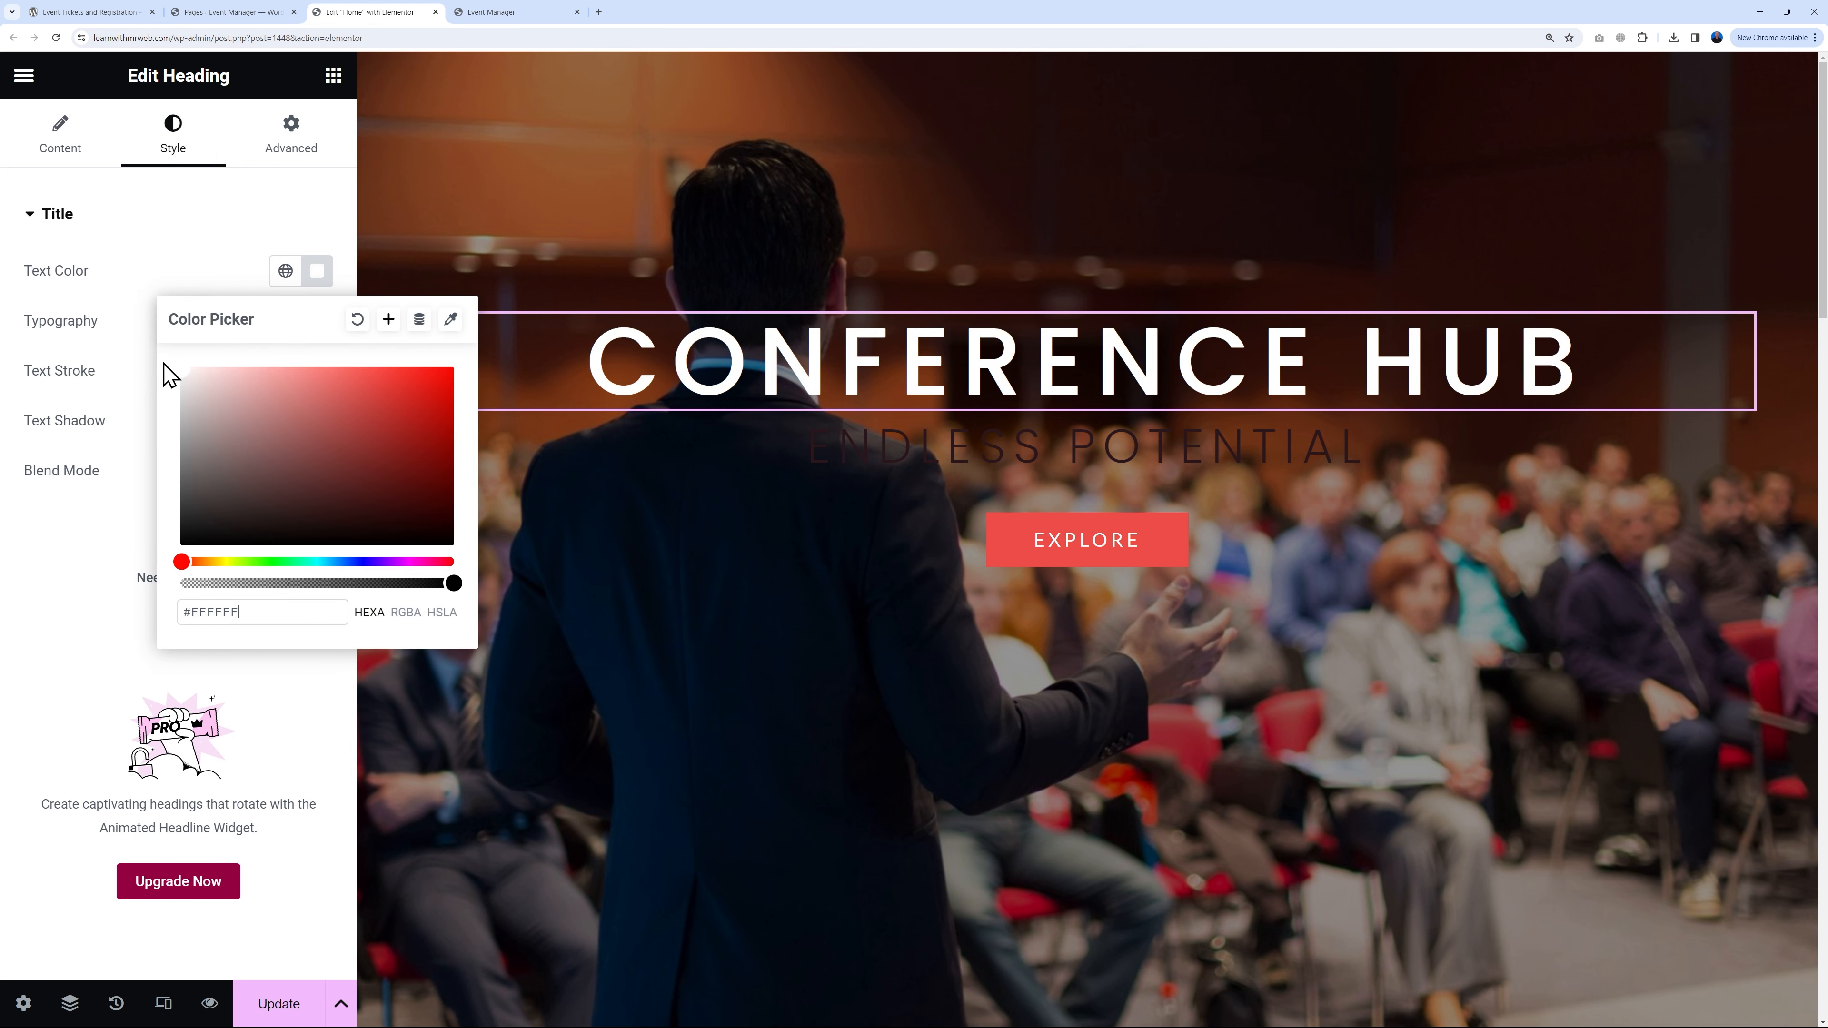
{"action": "left_click", "coordinate": [188, 287]}
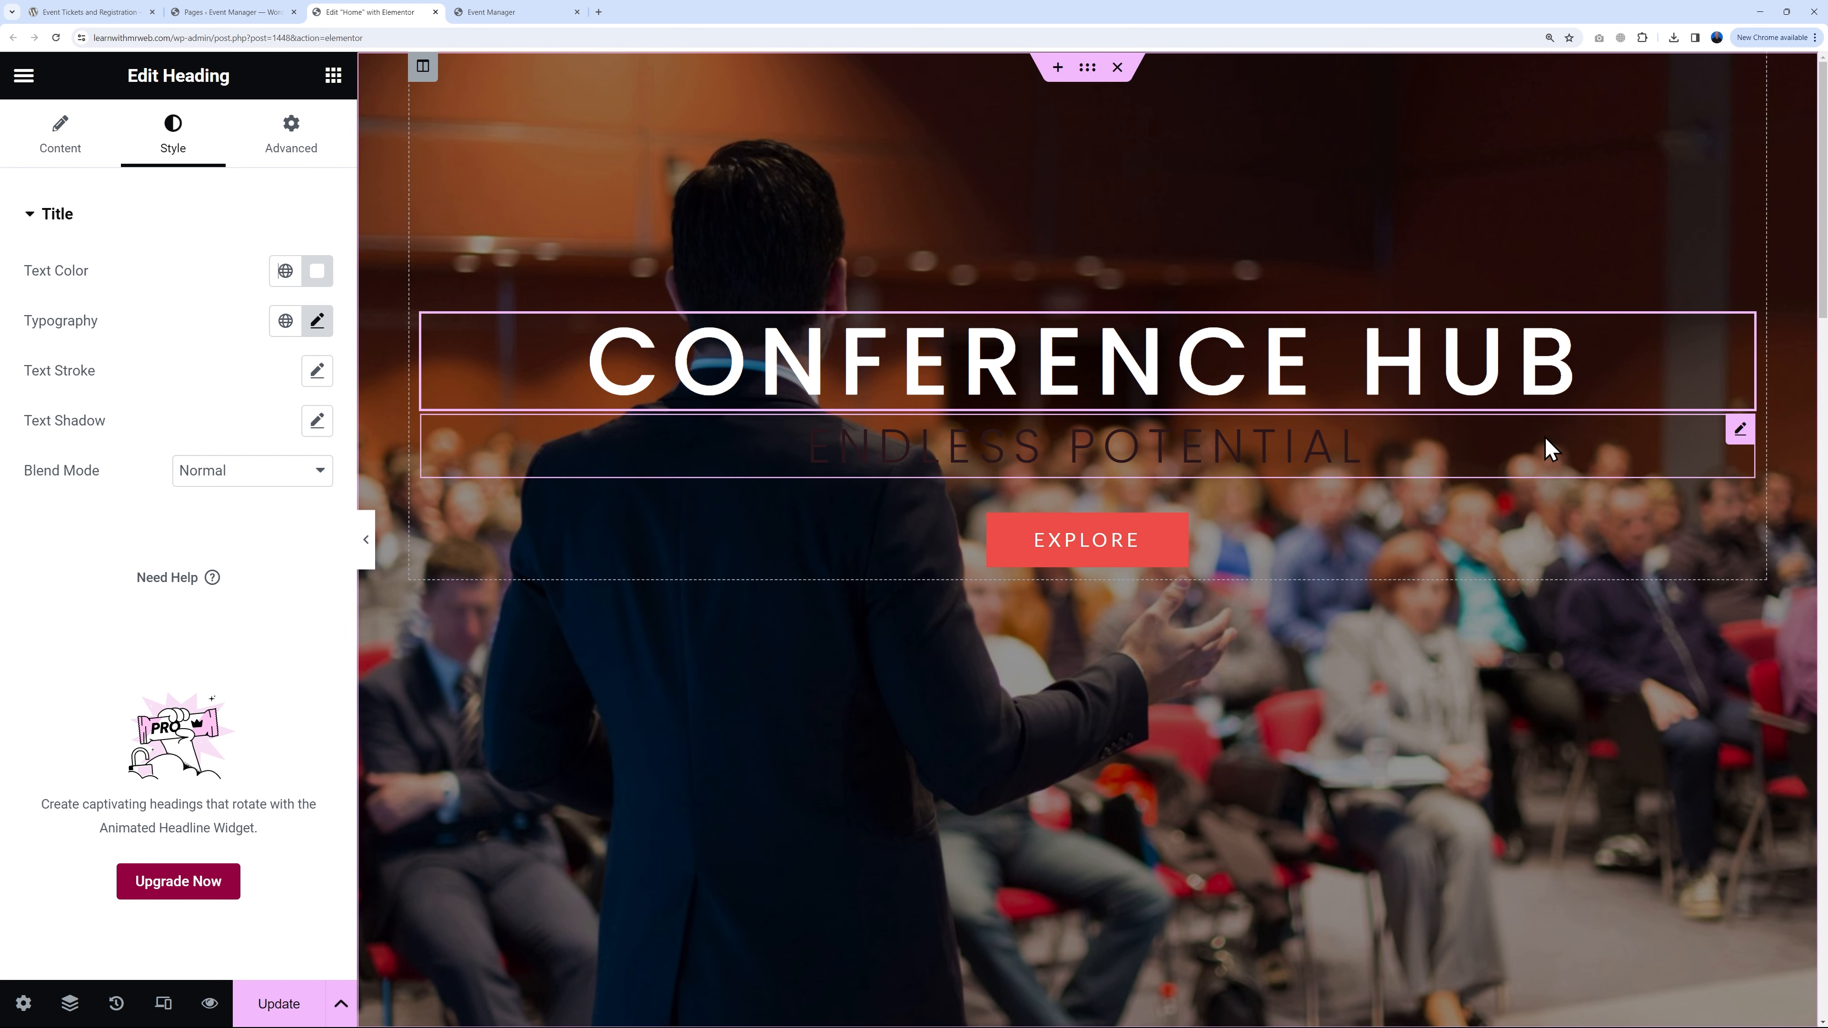
{"action": "left_click", "coordinate": [1734, 434]}
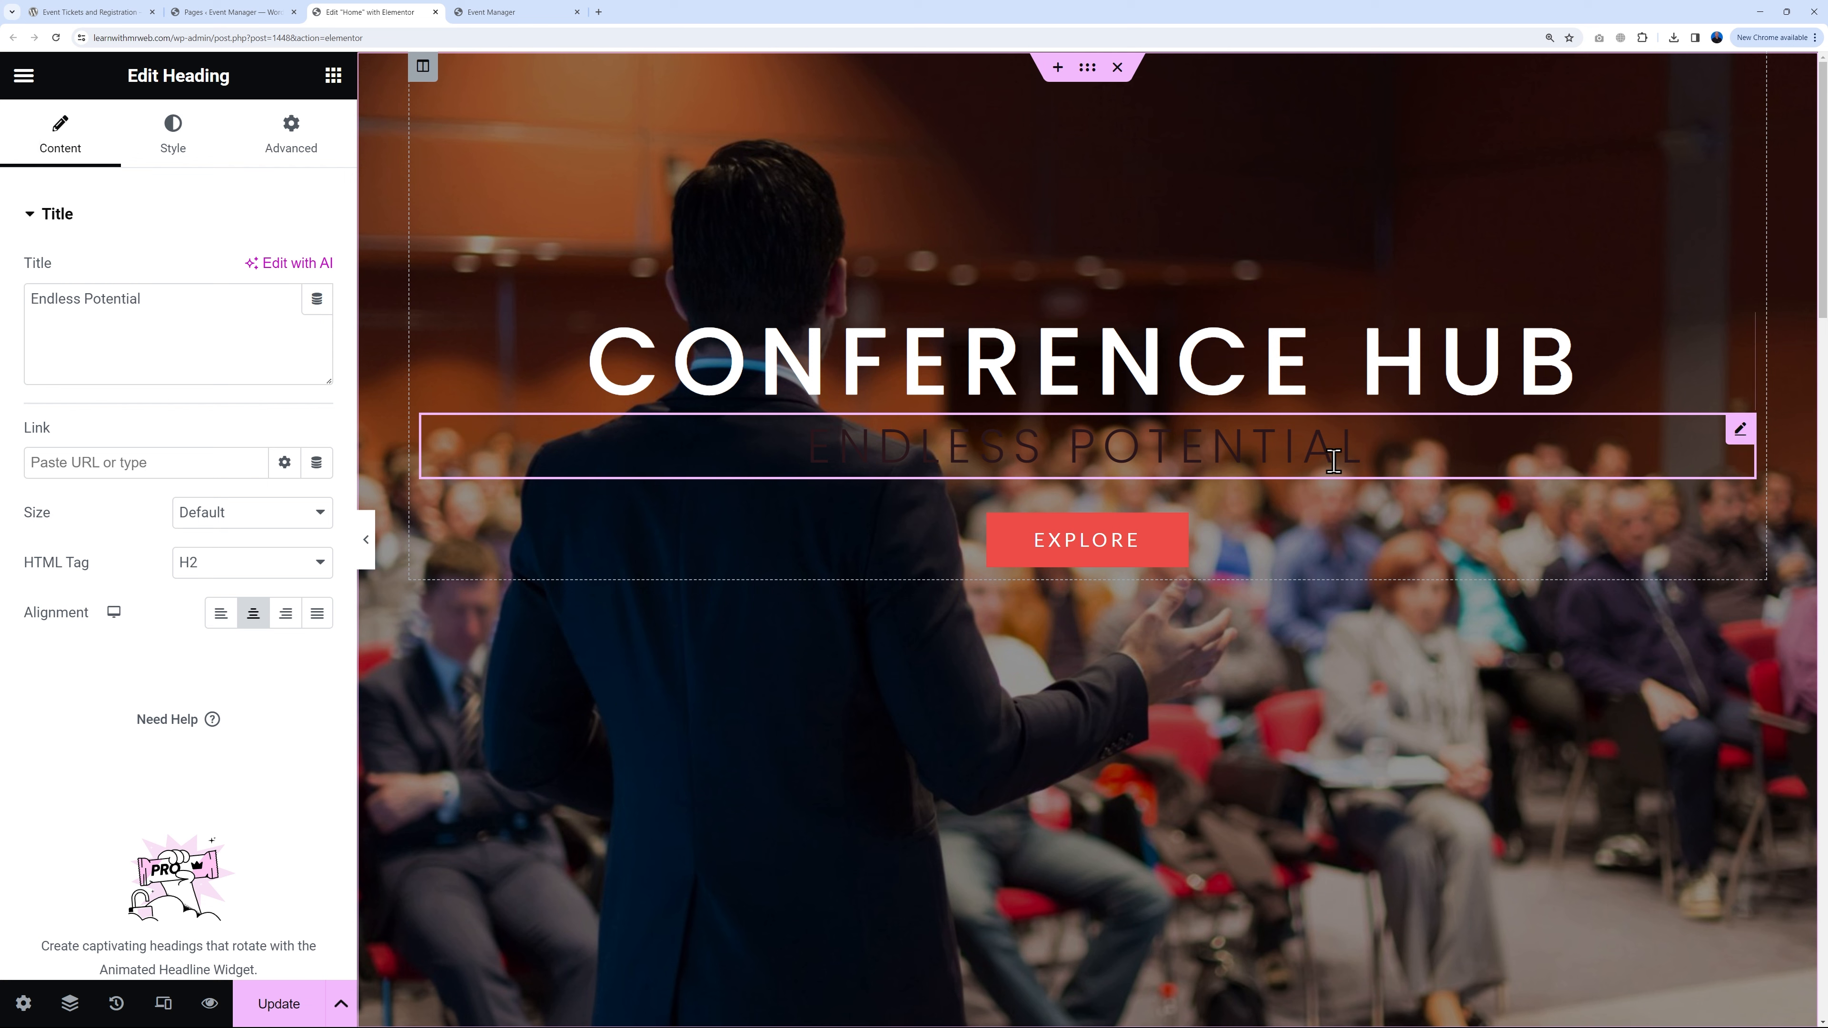
Step: Change the hero subheading text to 'For the Whole of Ireland'
{"action": "double_click", "coordinate": [164, 325]}
{"action": "triple_click", "coordinate": [164, 323]}
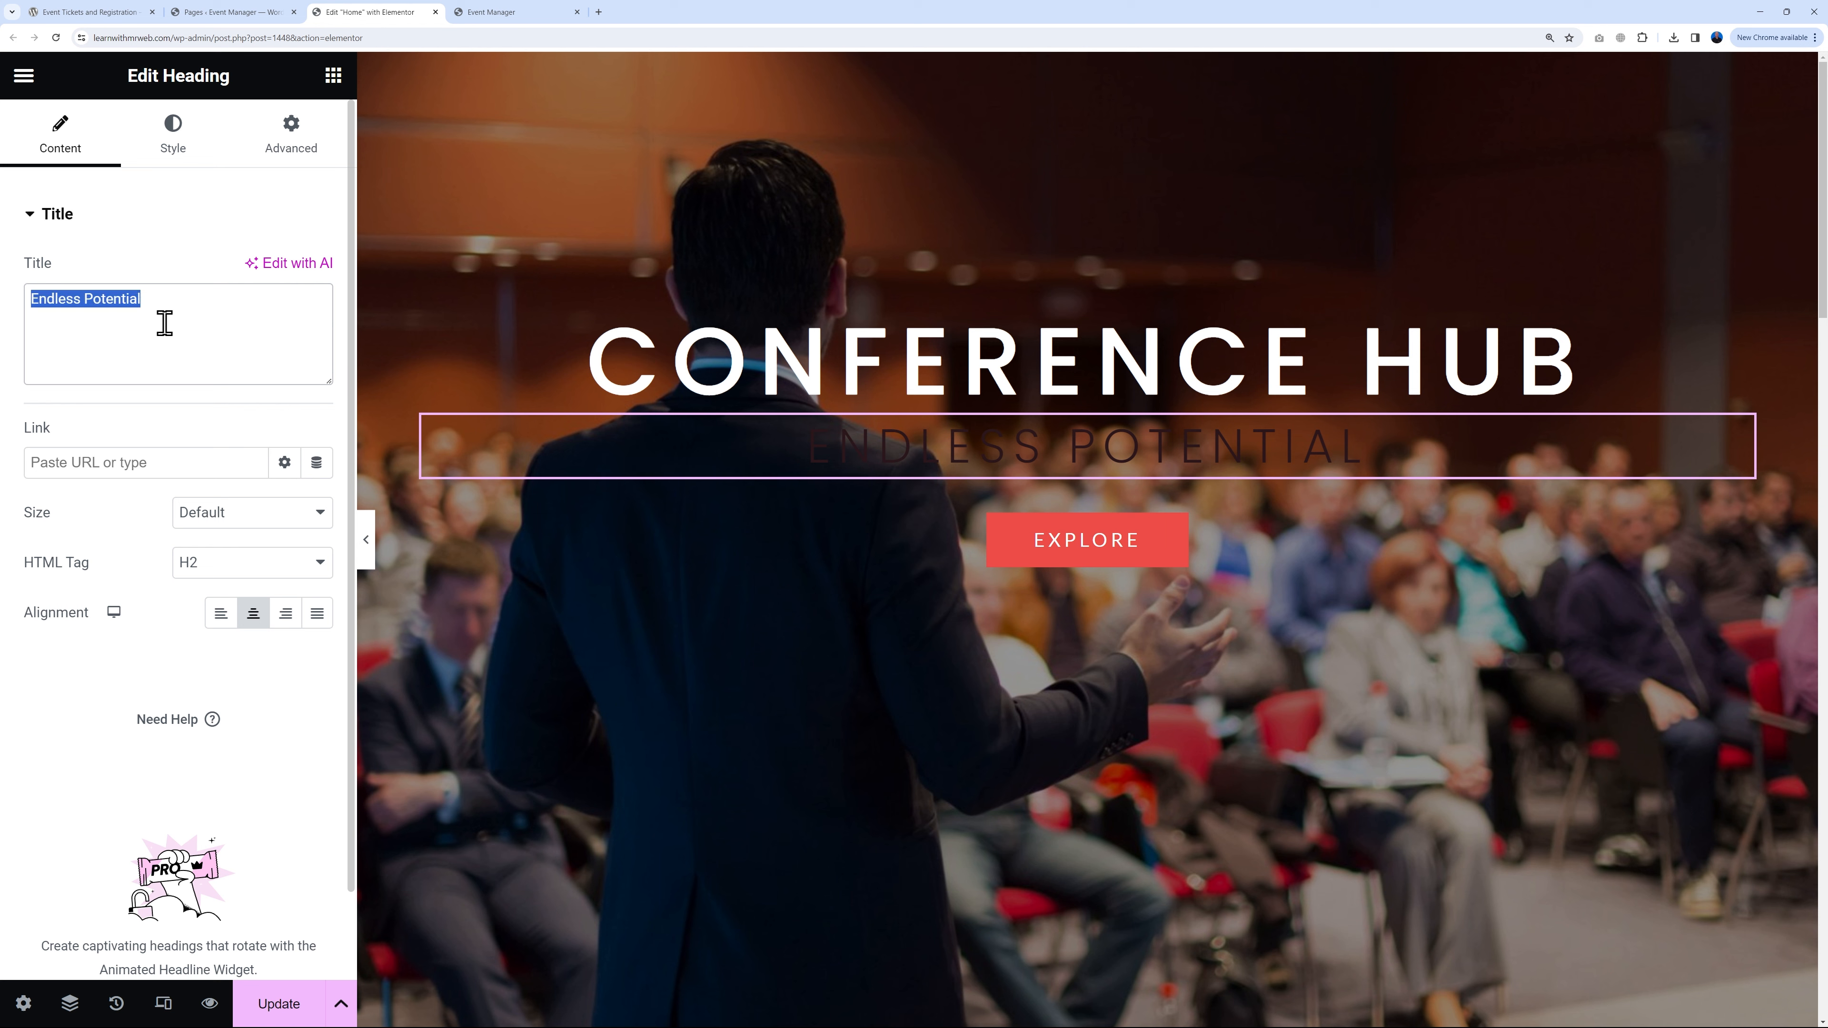
{"action": "type", "text": "For the Whole of Ireland"}
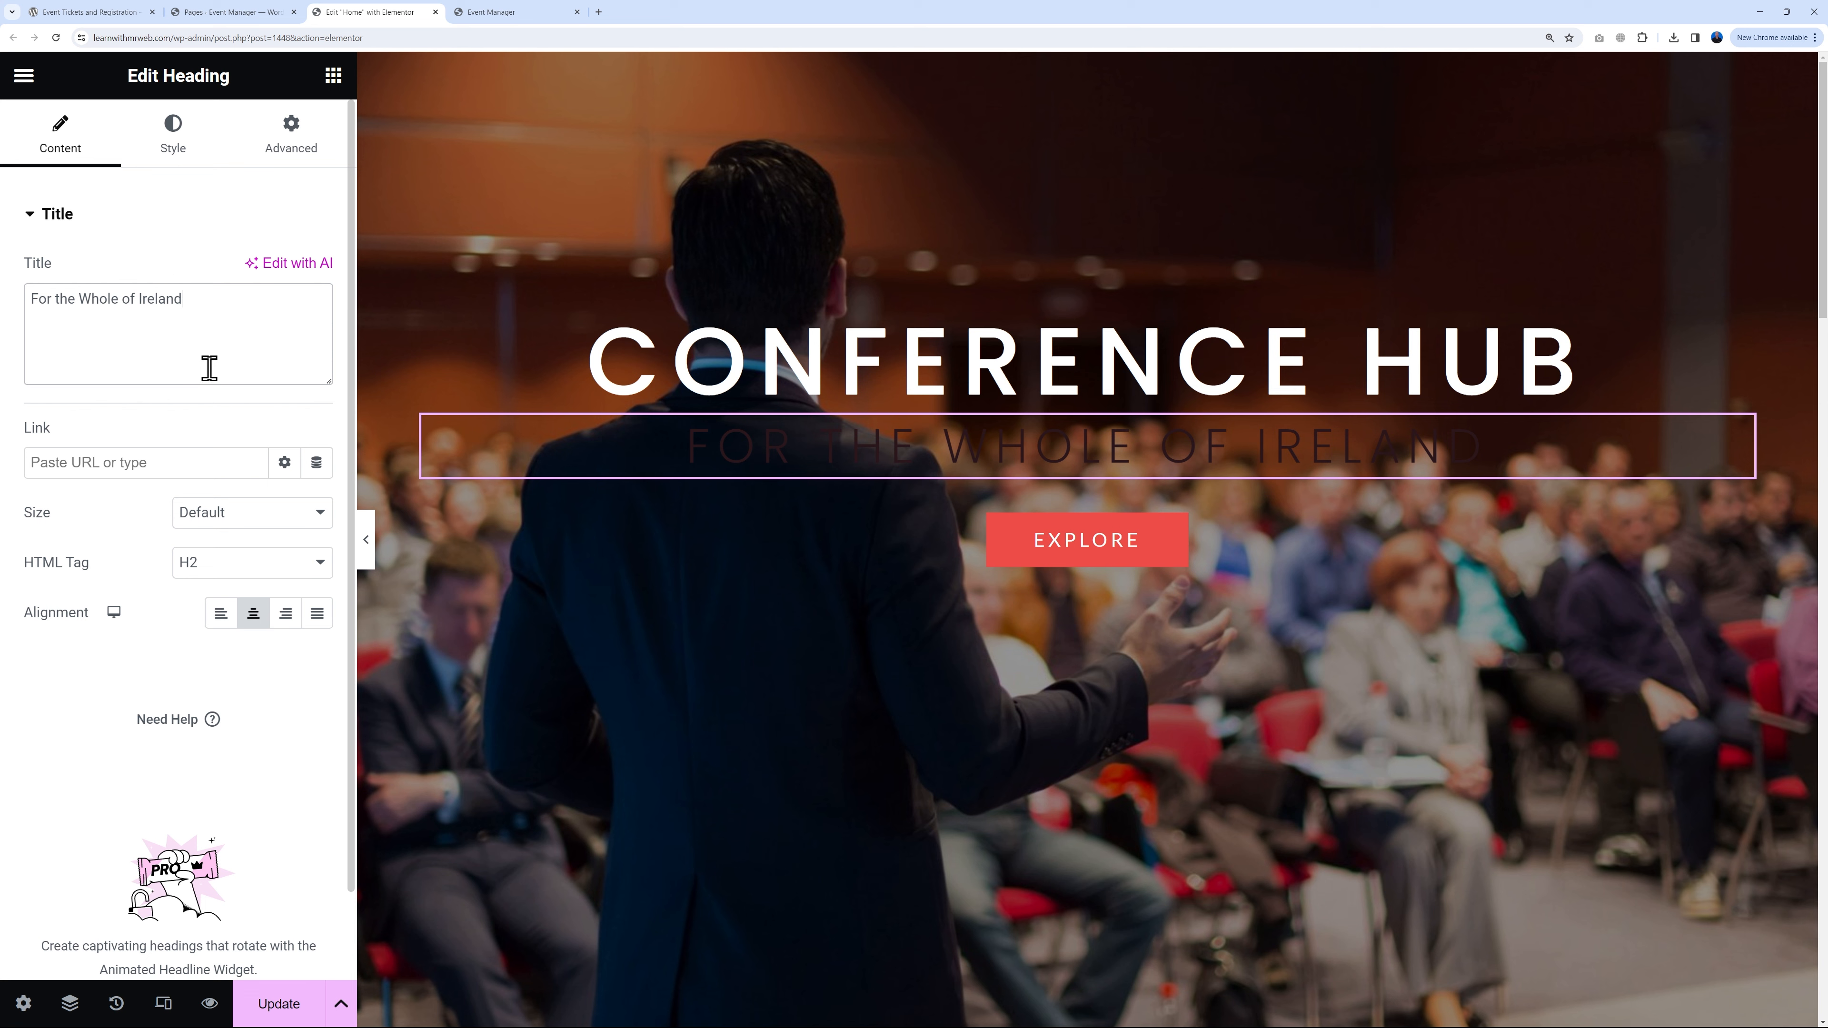
Step: Set the subheading's text colour to white (#FFFFFF)
{"action": "left_click", "coordinate": [184, 152]}
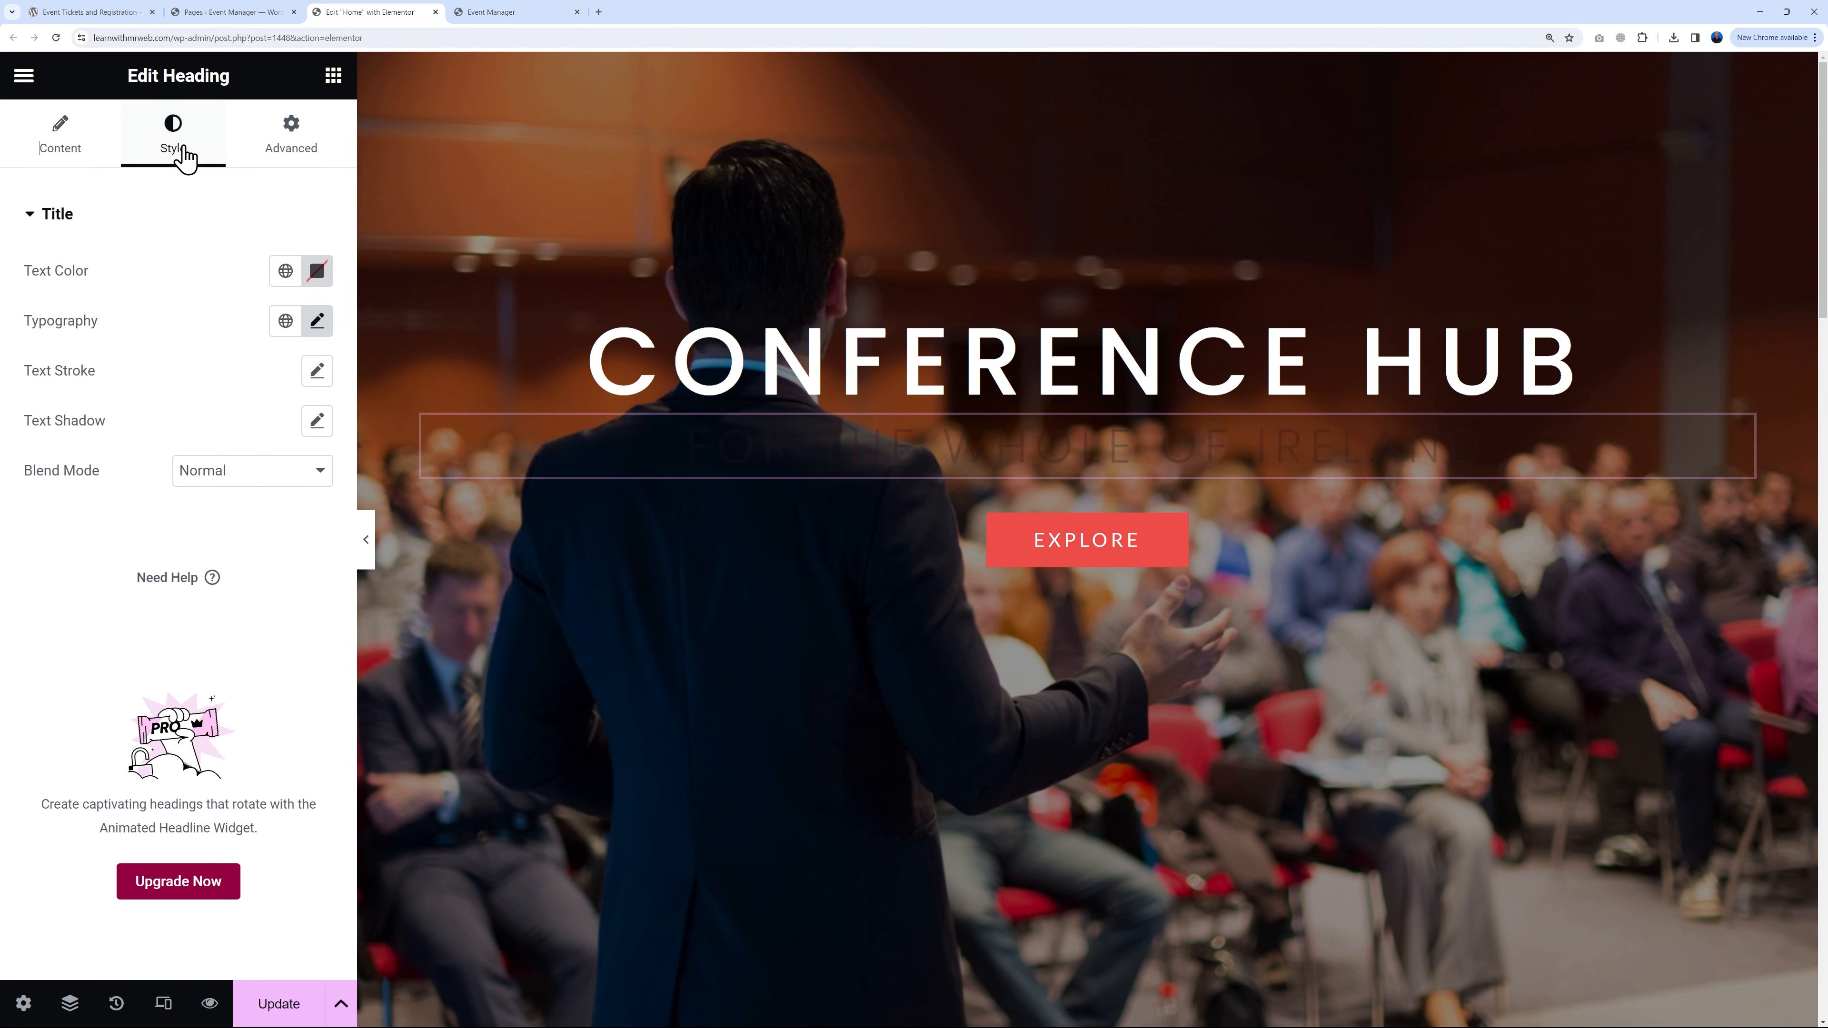
{"action": "left_click", "coordinate": [317, 271]}
{"action": "type", "text": "#FFFFFF"}
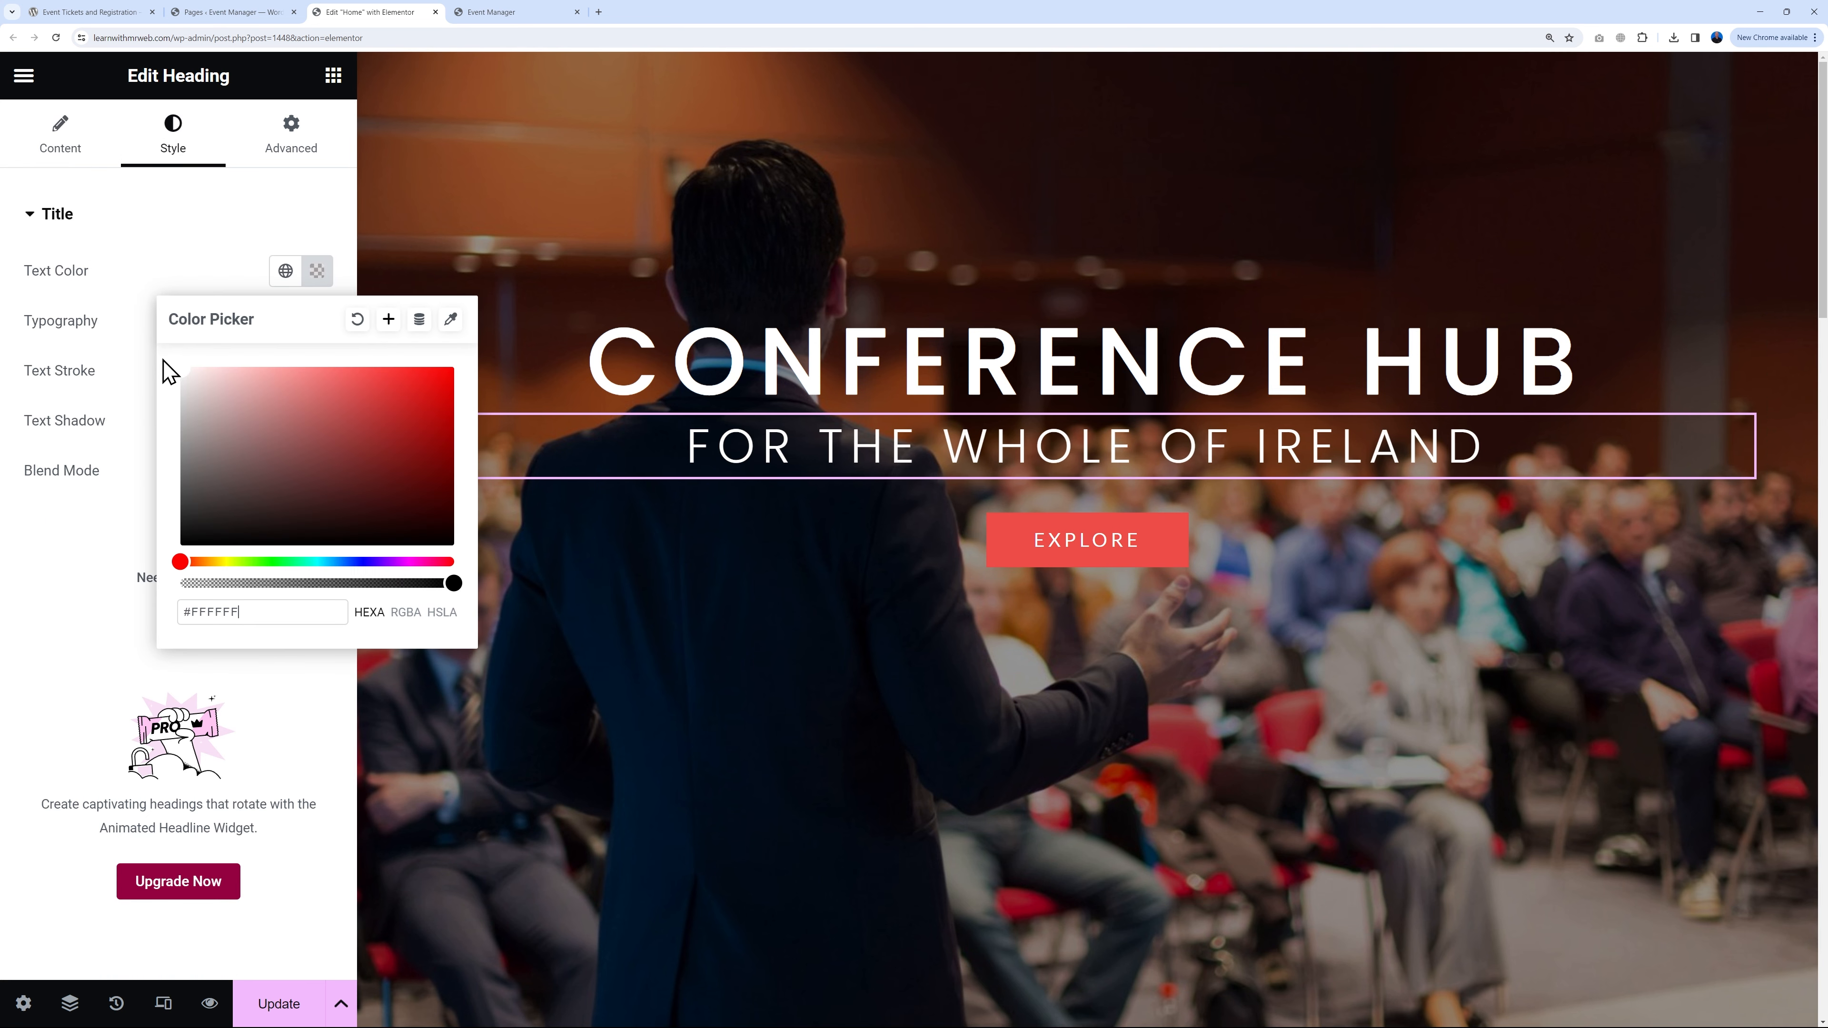
{"action": "left_click", "coordinate": [185, 257]}
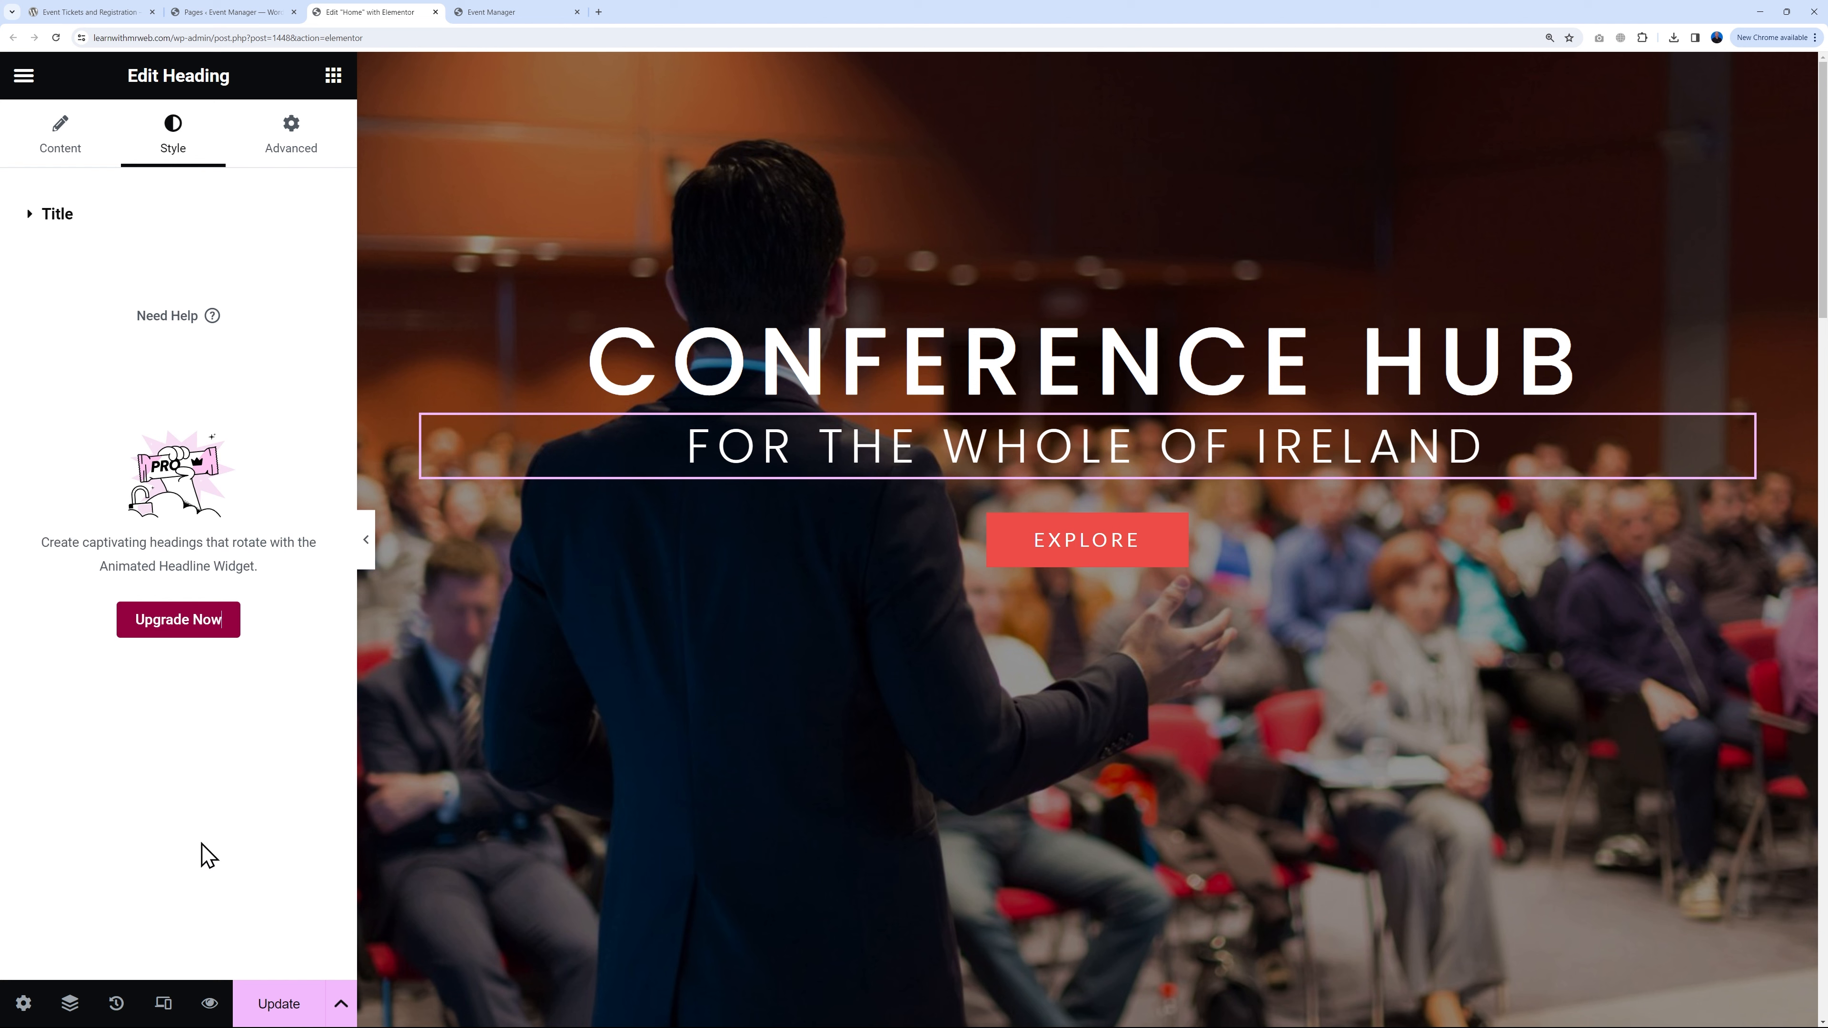
Step: Adjust the subheading's size and try several font weights, settling on 300 (Light)
{"action": "left_click", "coordinate": [52, 215]}
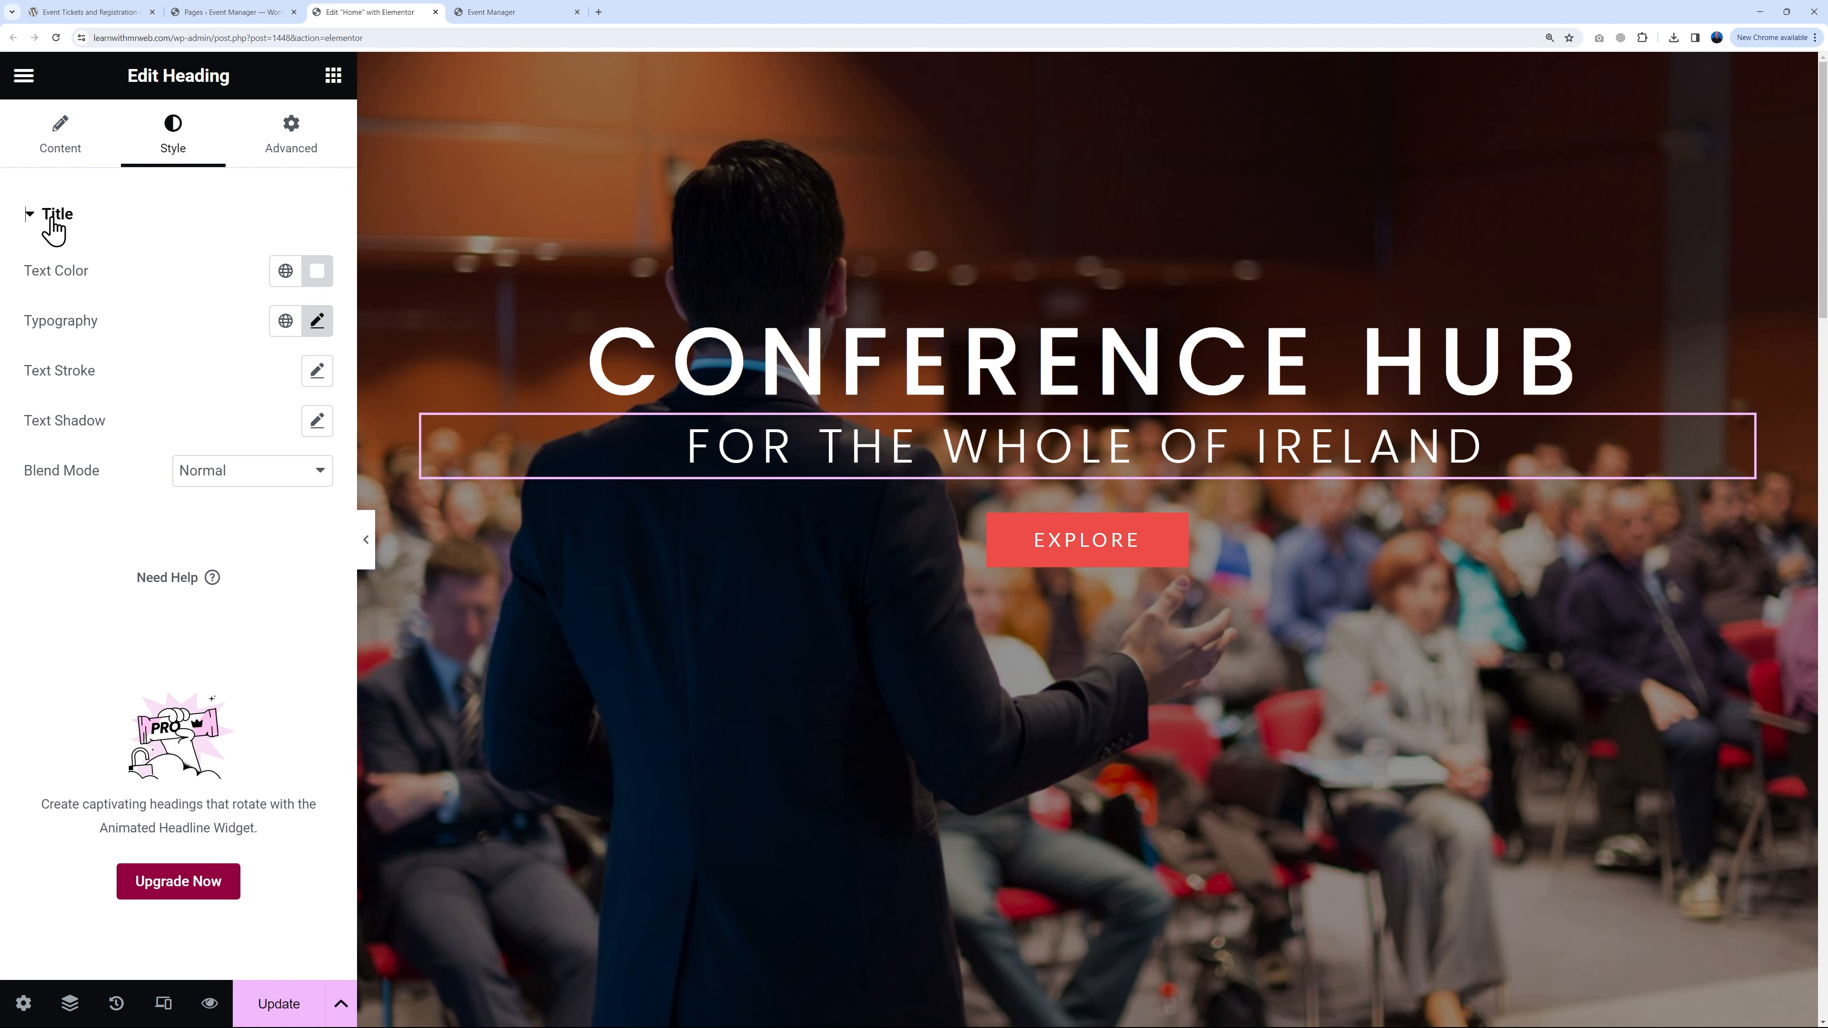
{"action": "left_click", "coordinate": [316, 320]}
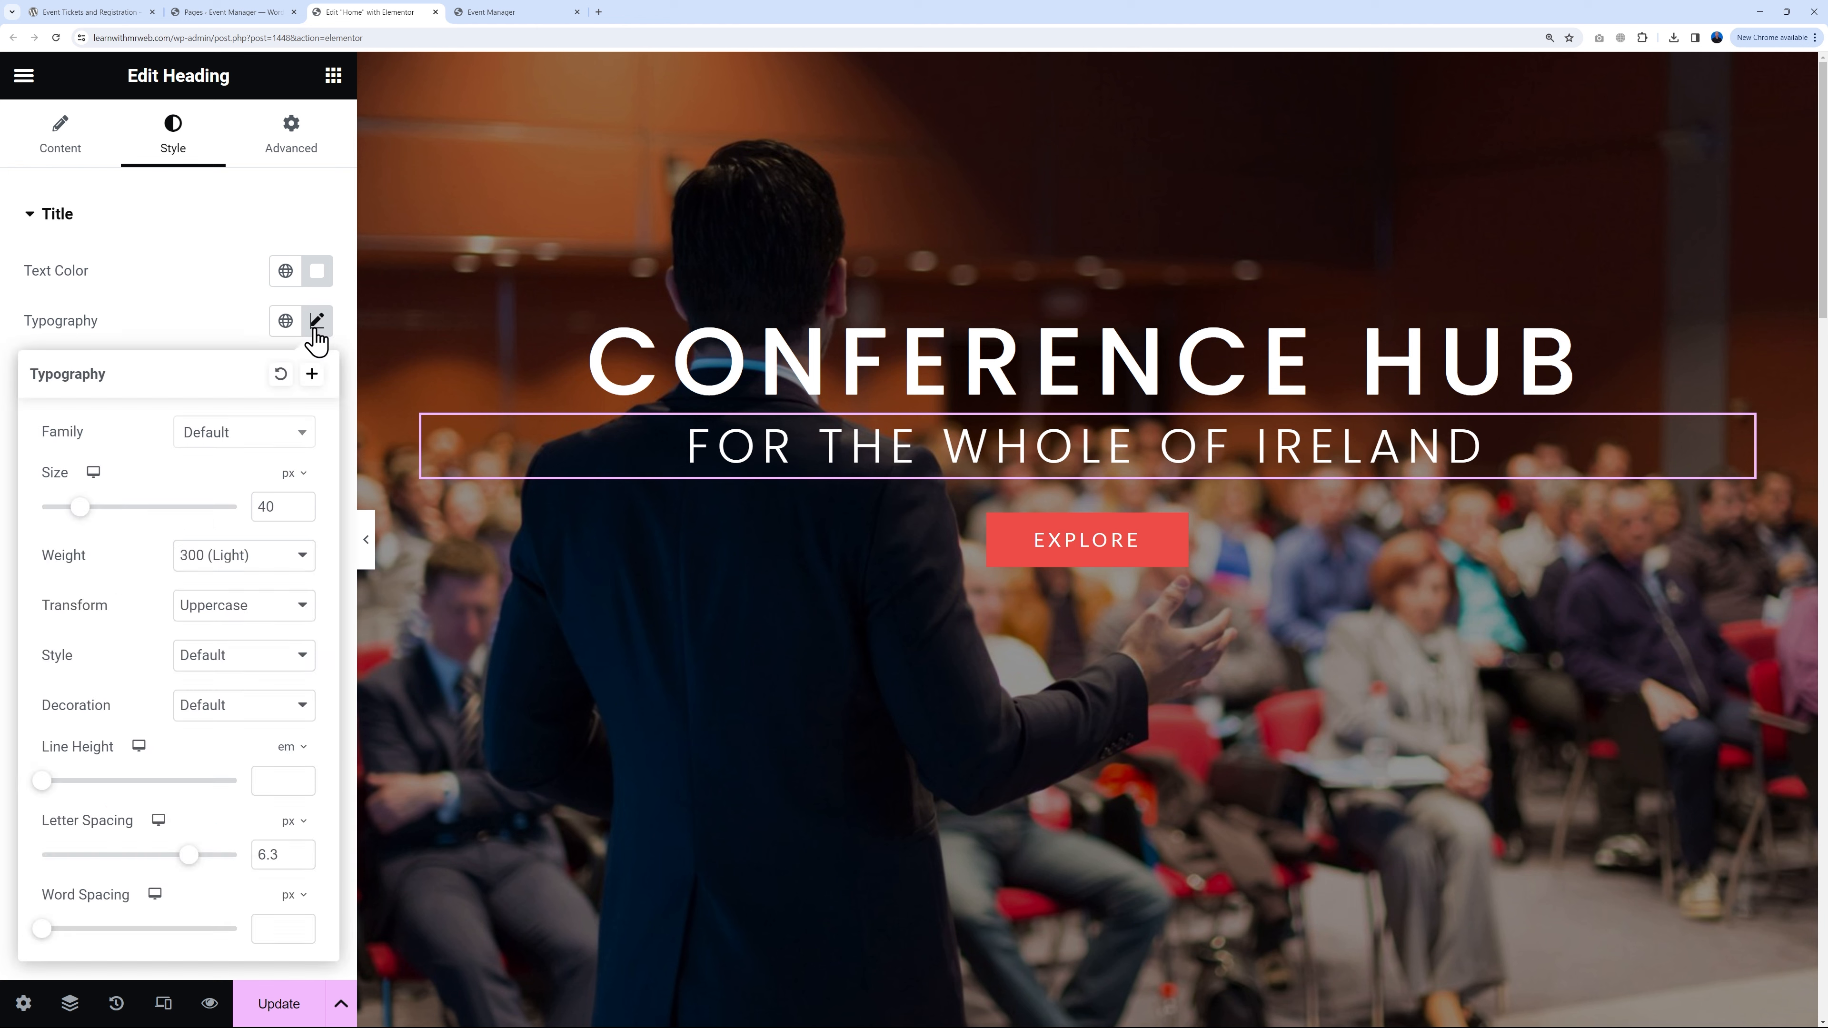
{"action": "left_click_drag", "start_coordinate": [83, 513], "coordinate": [85, 528]}
{"action": "left_click", "coordinate": [297, 563]}
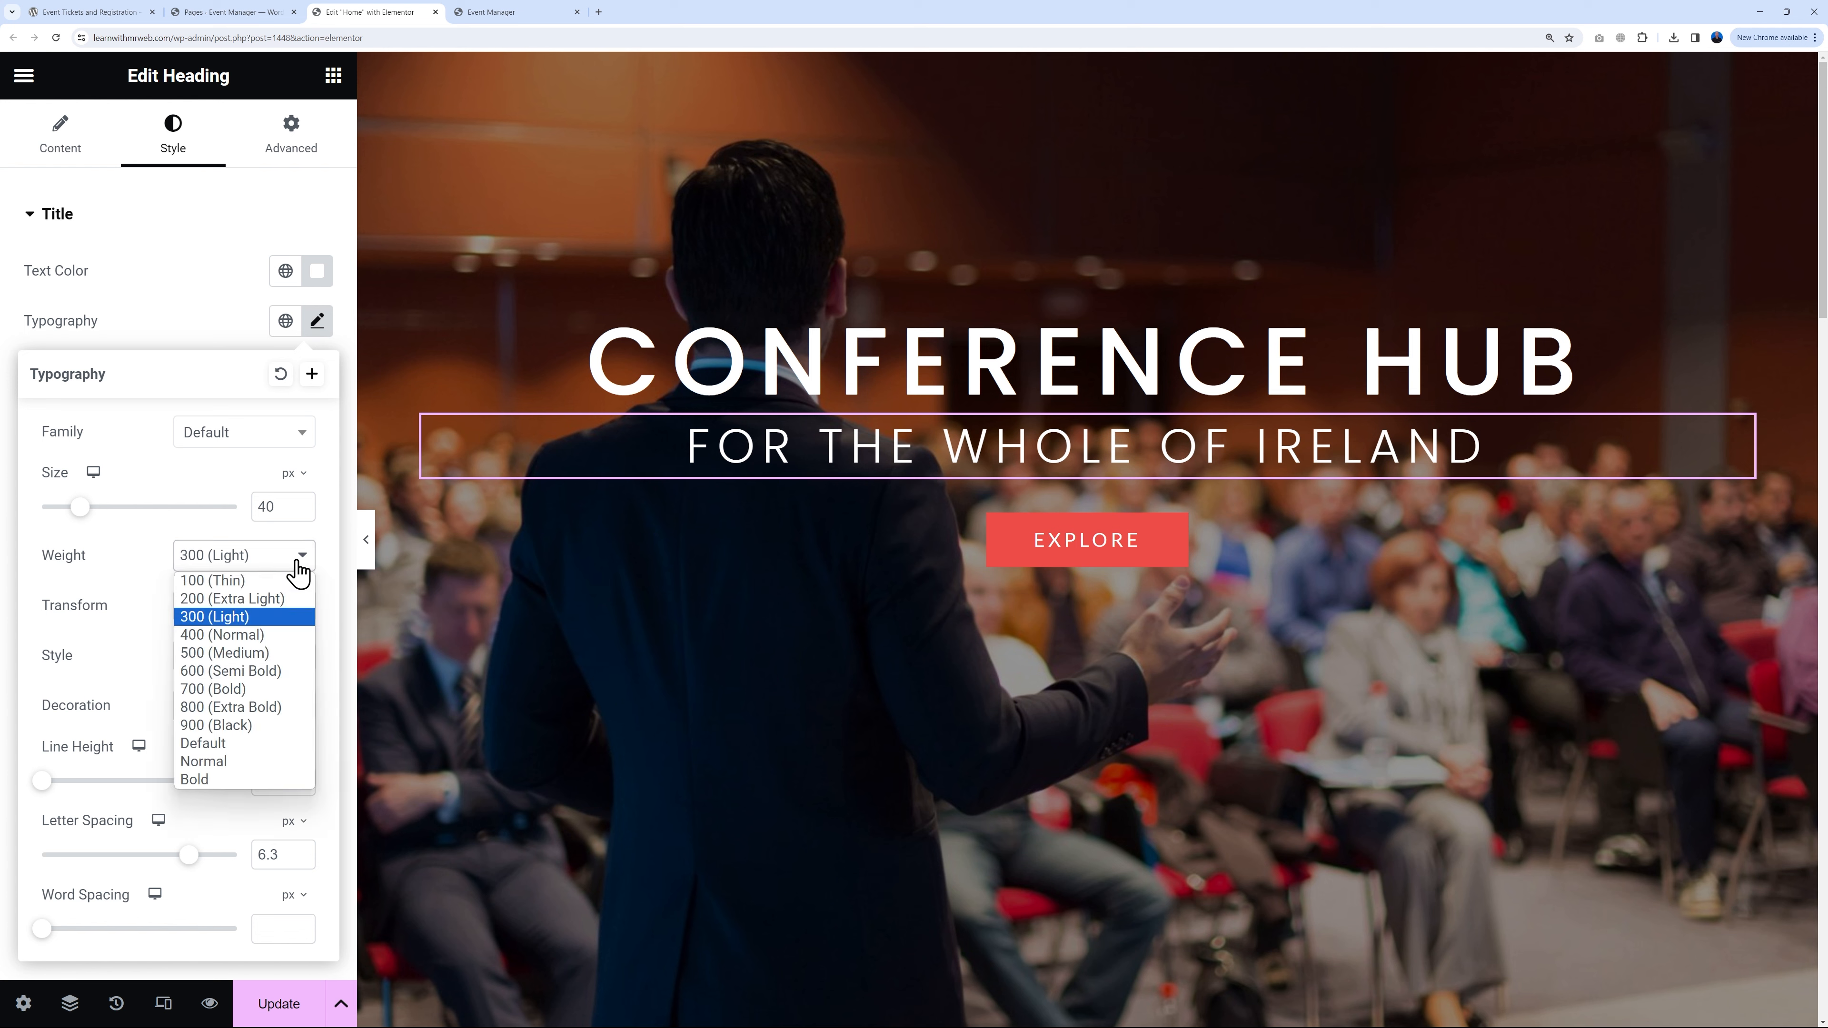
{"action": "left_click", "coordinate": [265, 706]}
{"action": "left_click", "coordinate": [286, 561]}
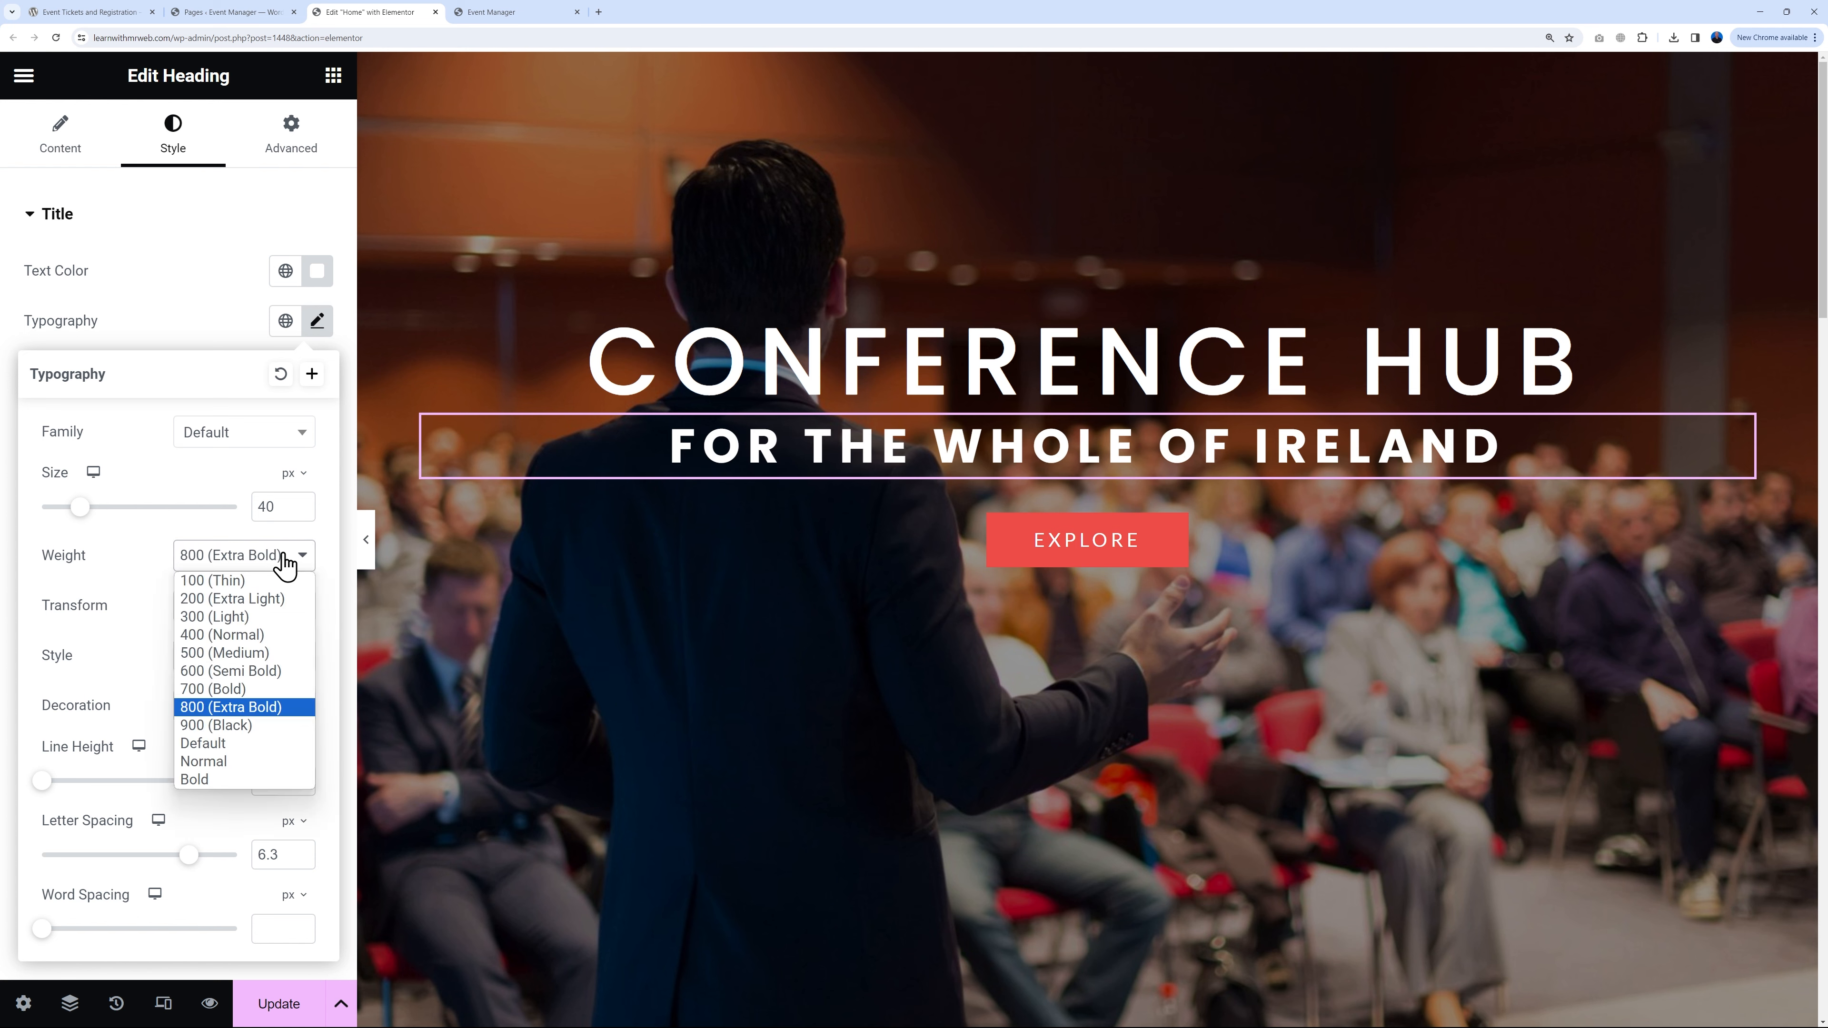
{"action": "left_click", "coordinate": [270, 580]}
{"action": "left_click", "coordinate": [289, 563]}
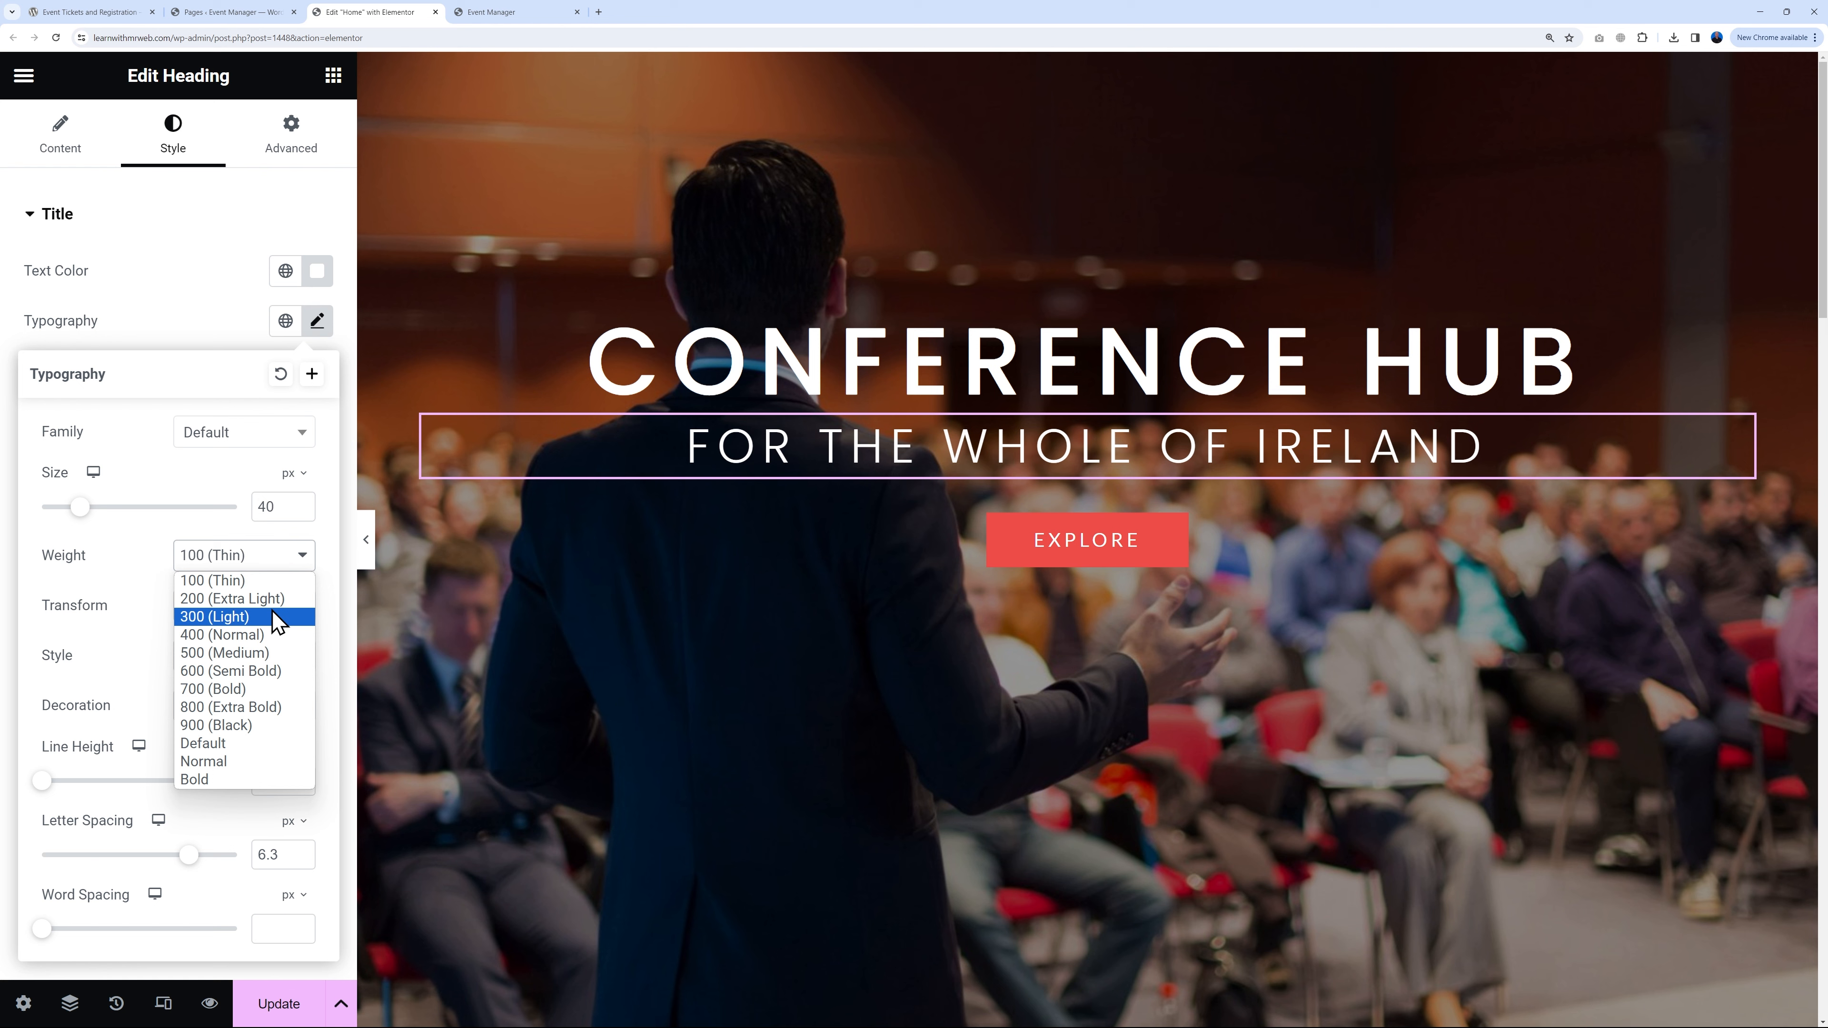
{"action": "left_click", "coordinate": [283, 617]}
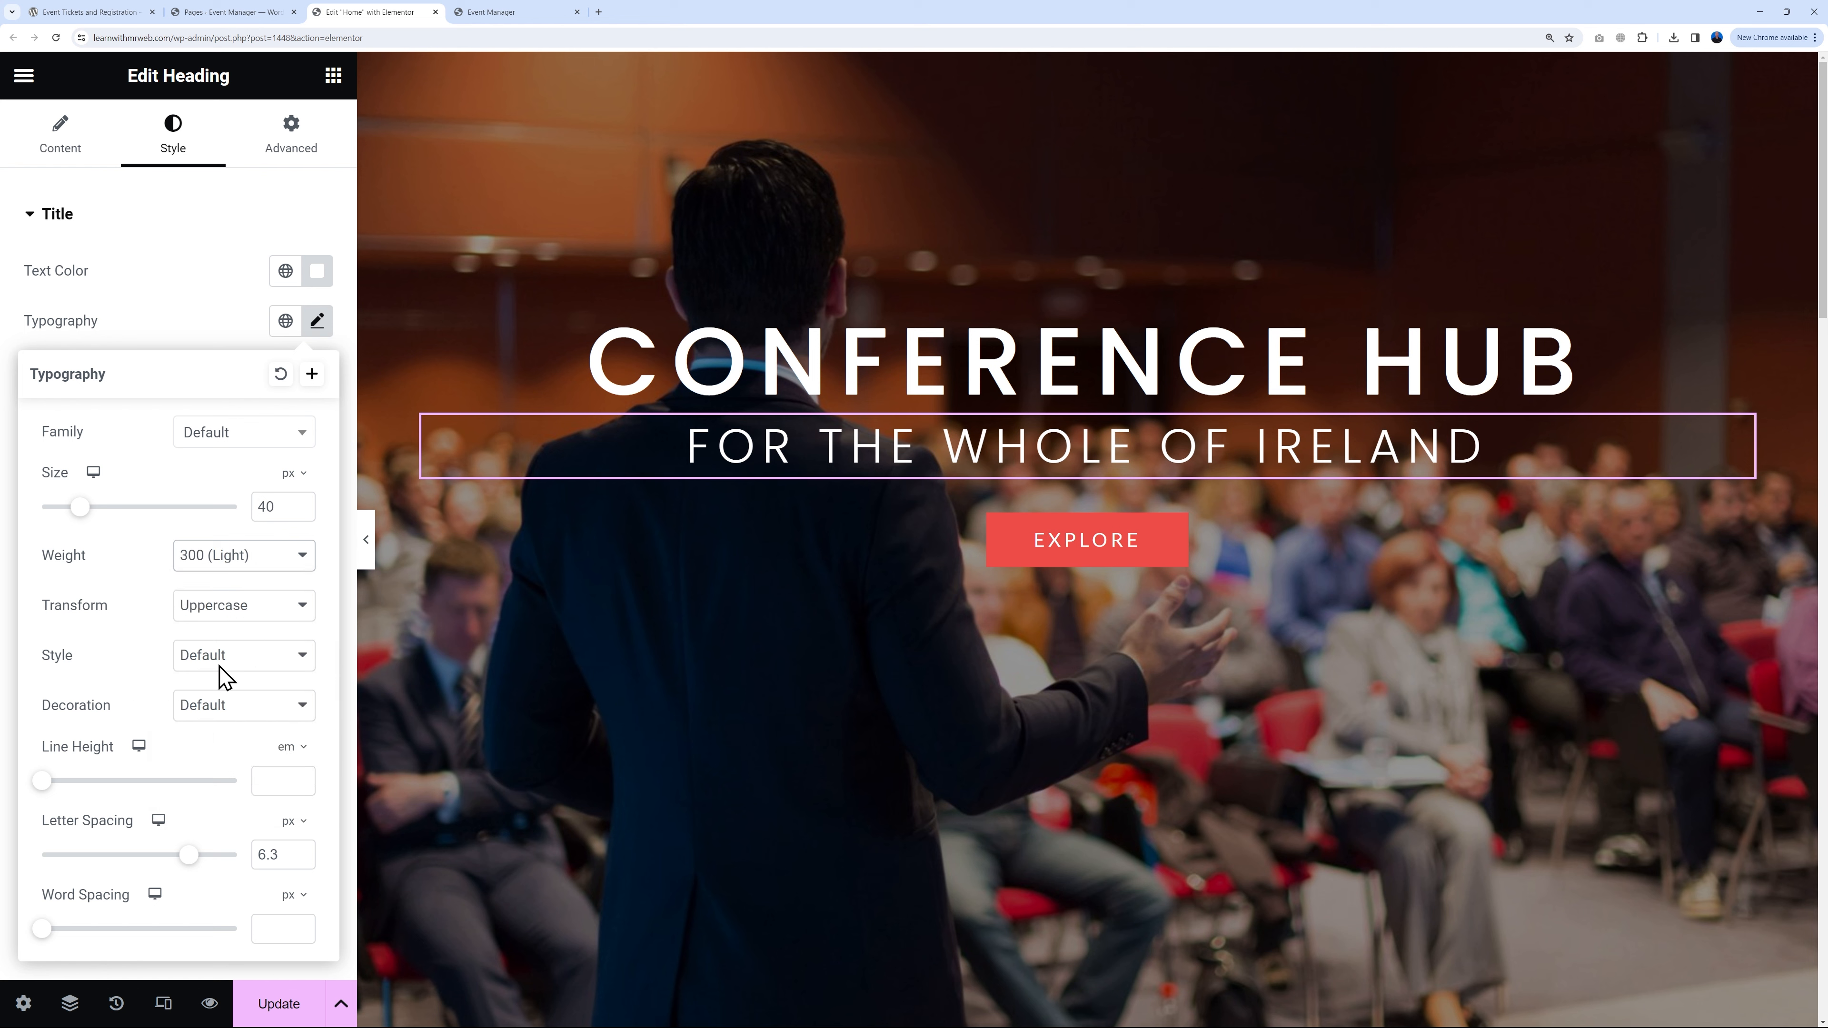
Step: Try italic on the subheading, then return its font style to Default
{"action": "left_click", "coordinate": [281, 657]}
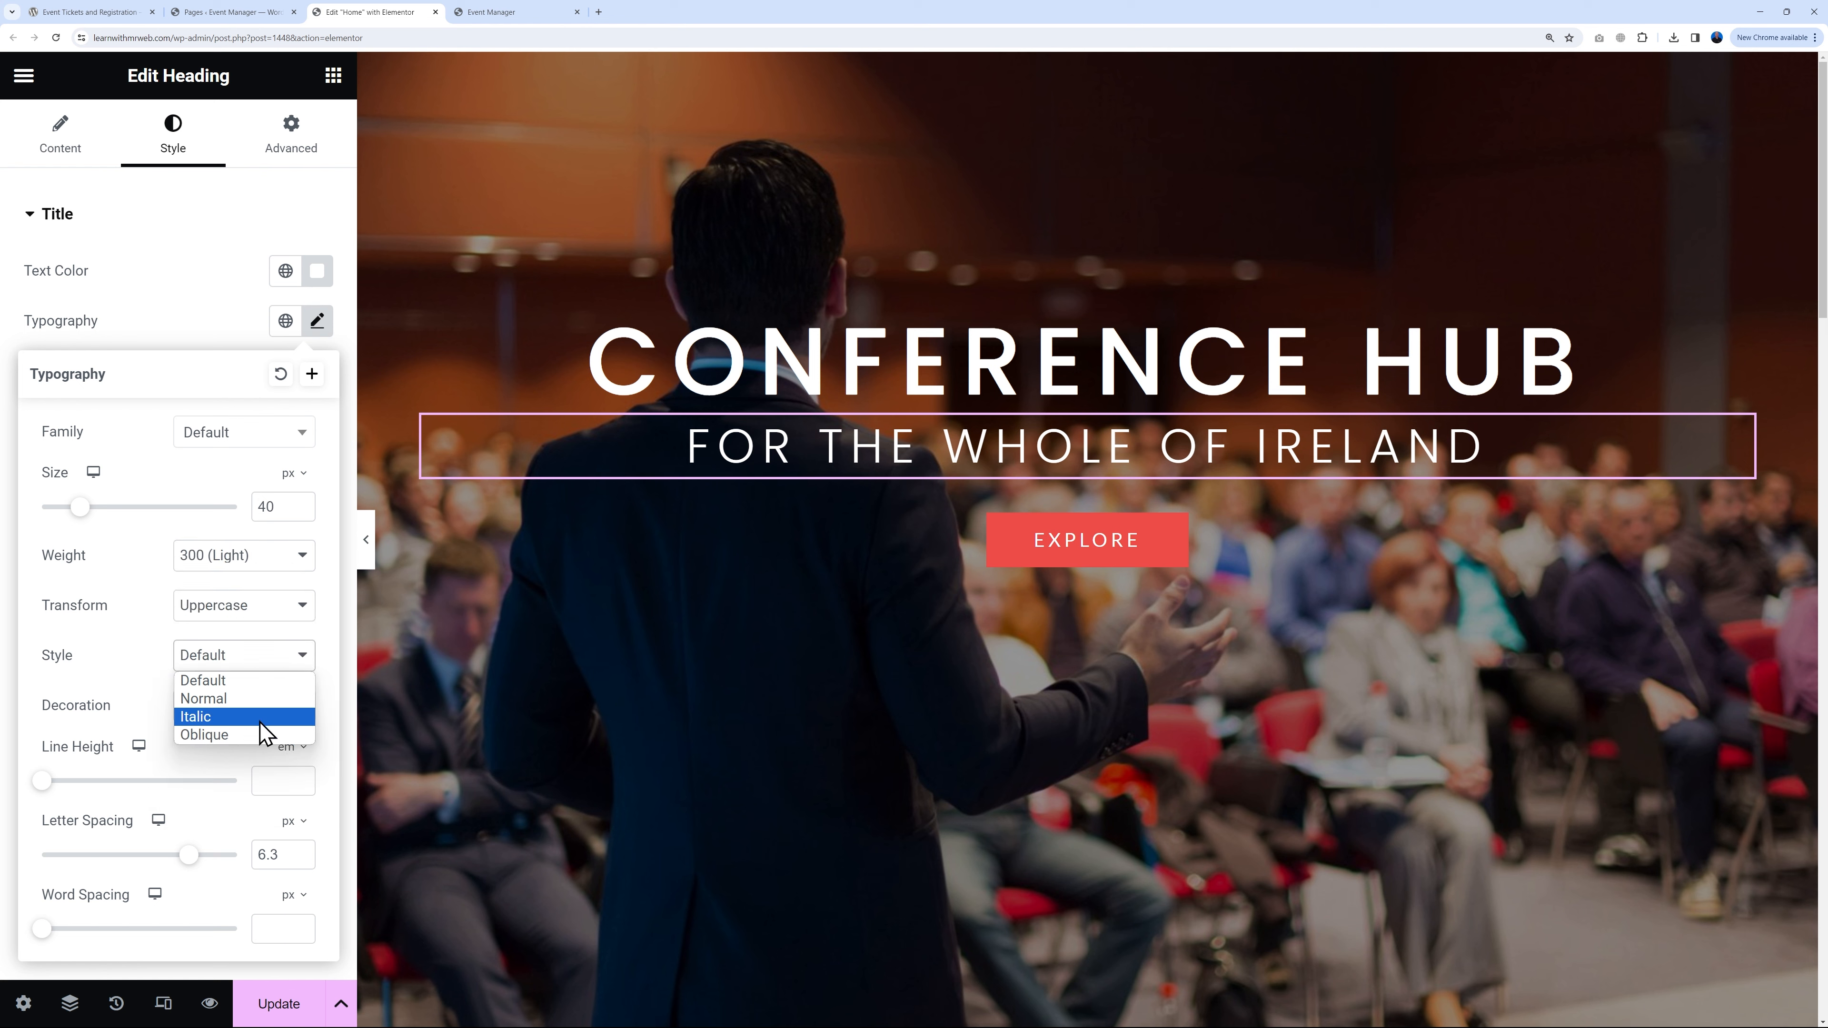
{"action": "left_click", "coordinate": [216, 717]}
{"action": "left_click", "coordinate": [286, 655]}
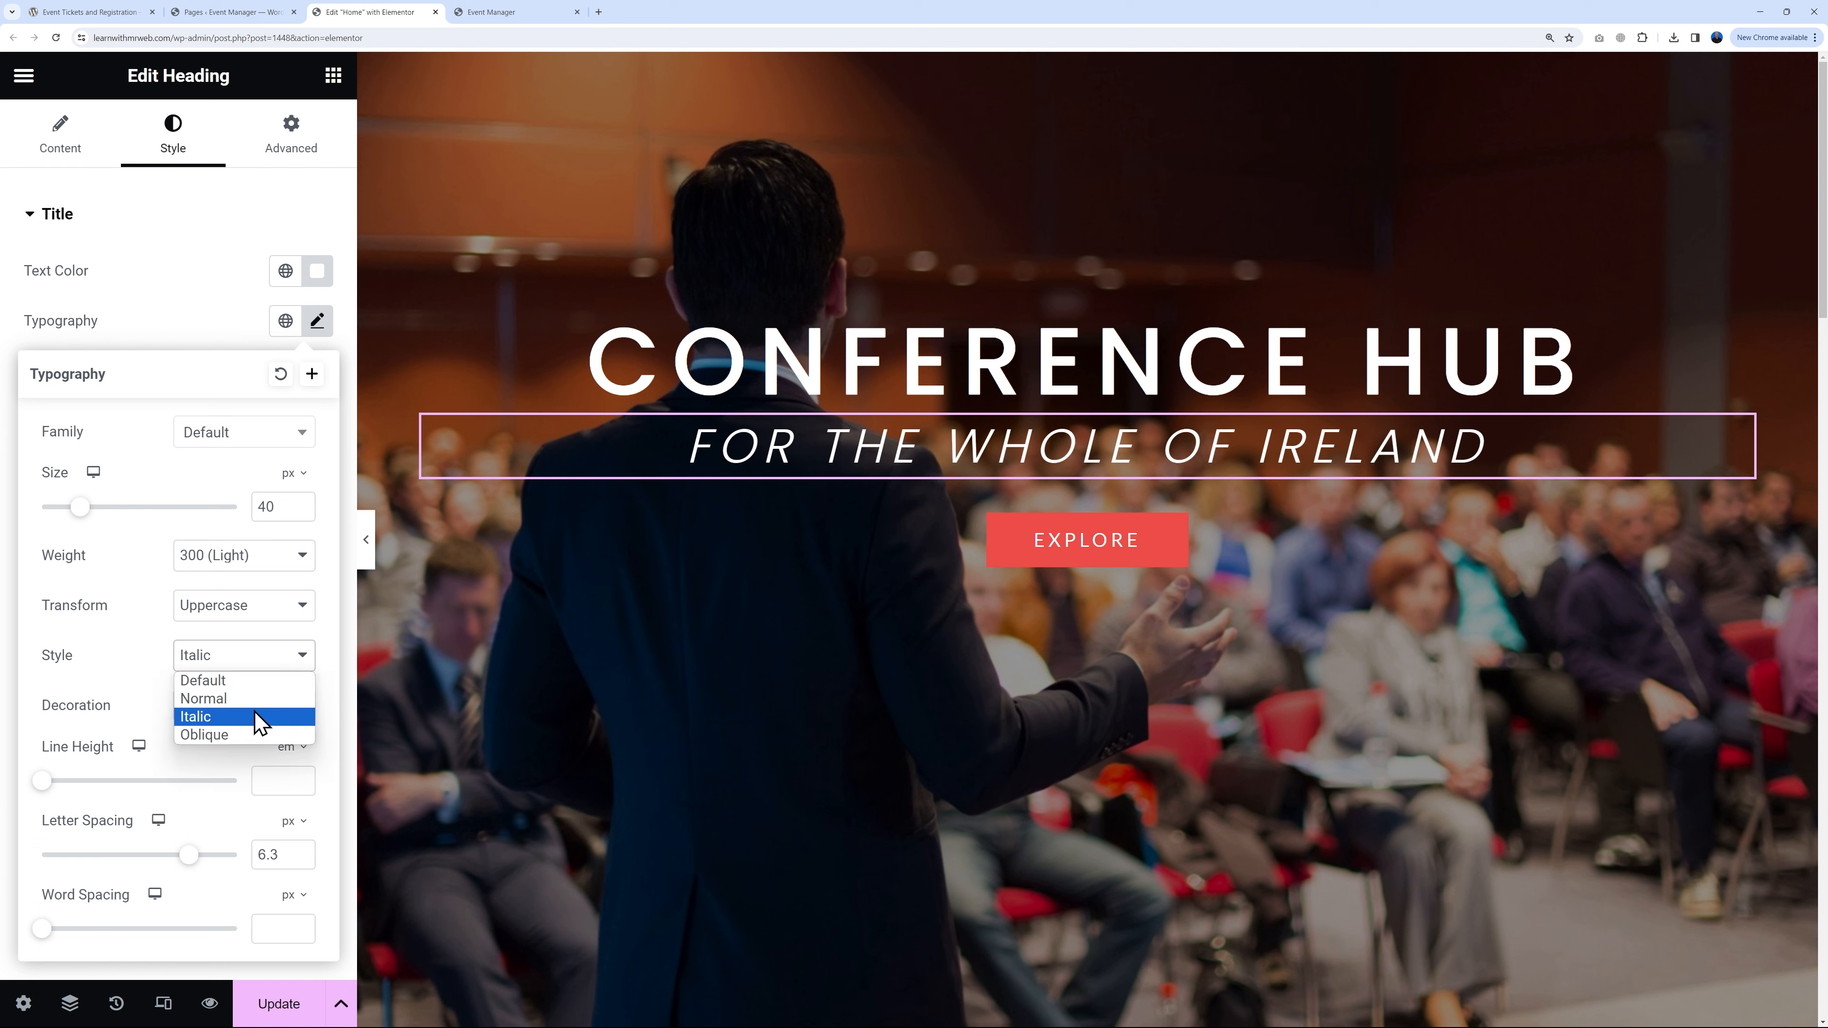
{"action": "left_click", "coordinate": [257, 685]}
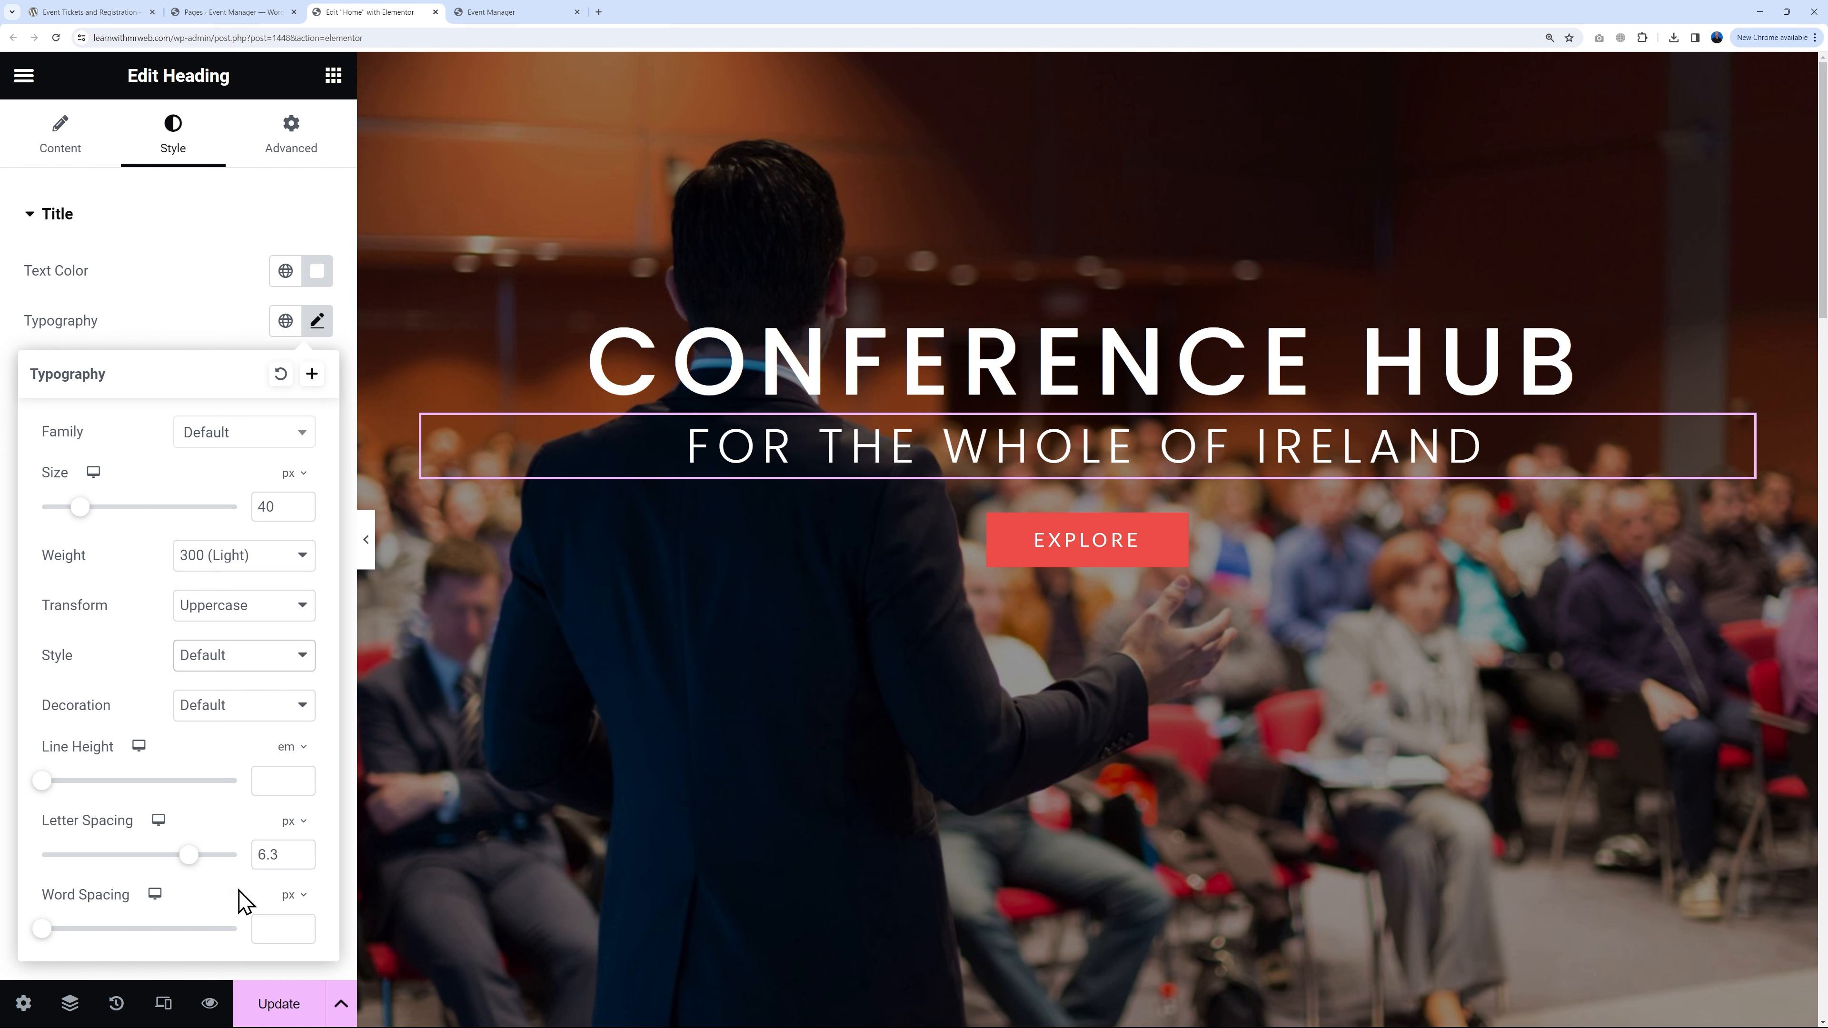
{"action": "left_click", "coordinate": [199, 338]}
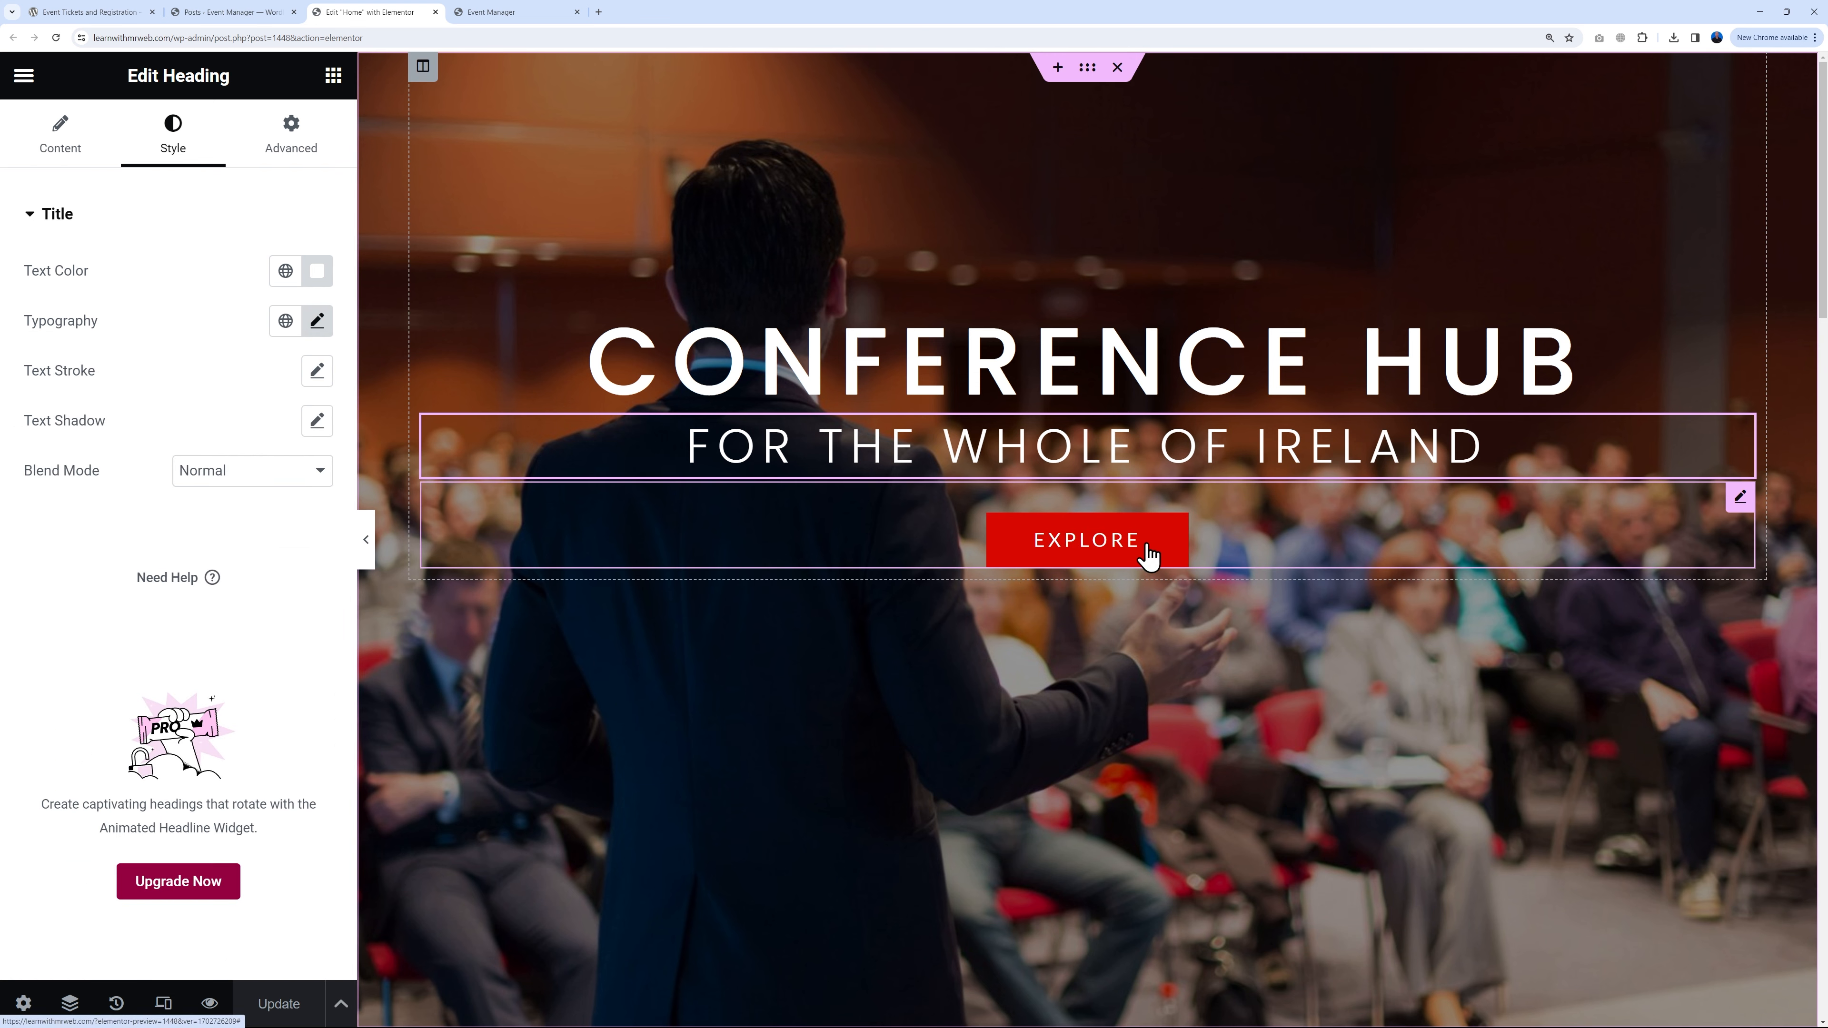
Step: Change the hero button label from 'Explore' to 'BOOK NOW' and update the page
{"action": "left_click", "coordinate": [1737, 499]}
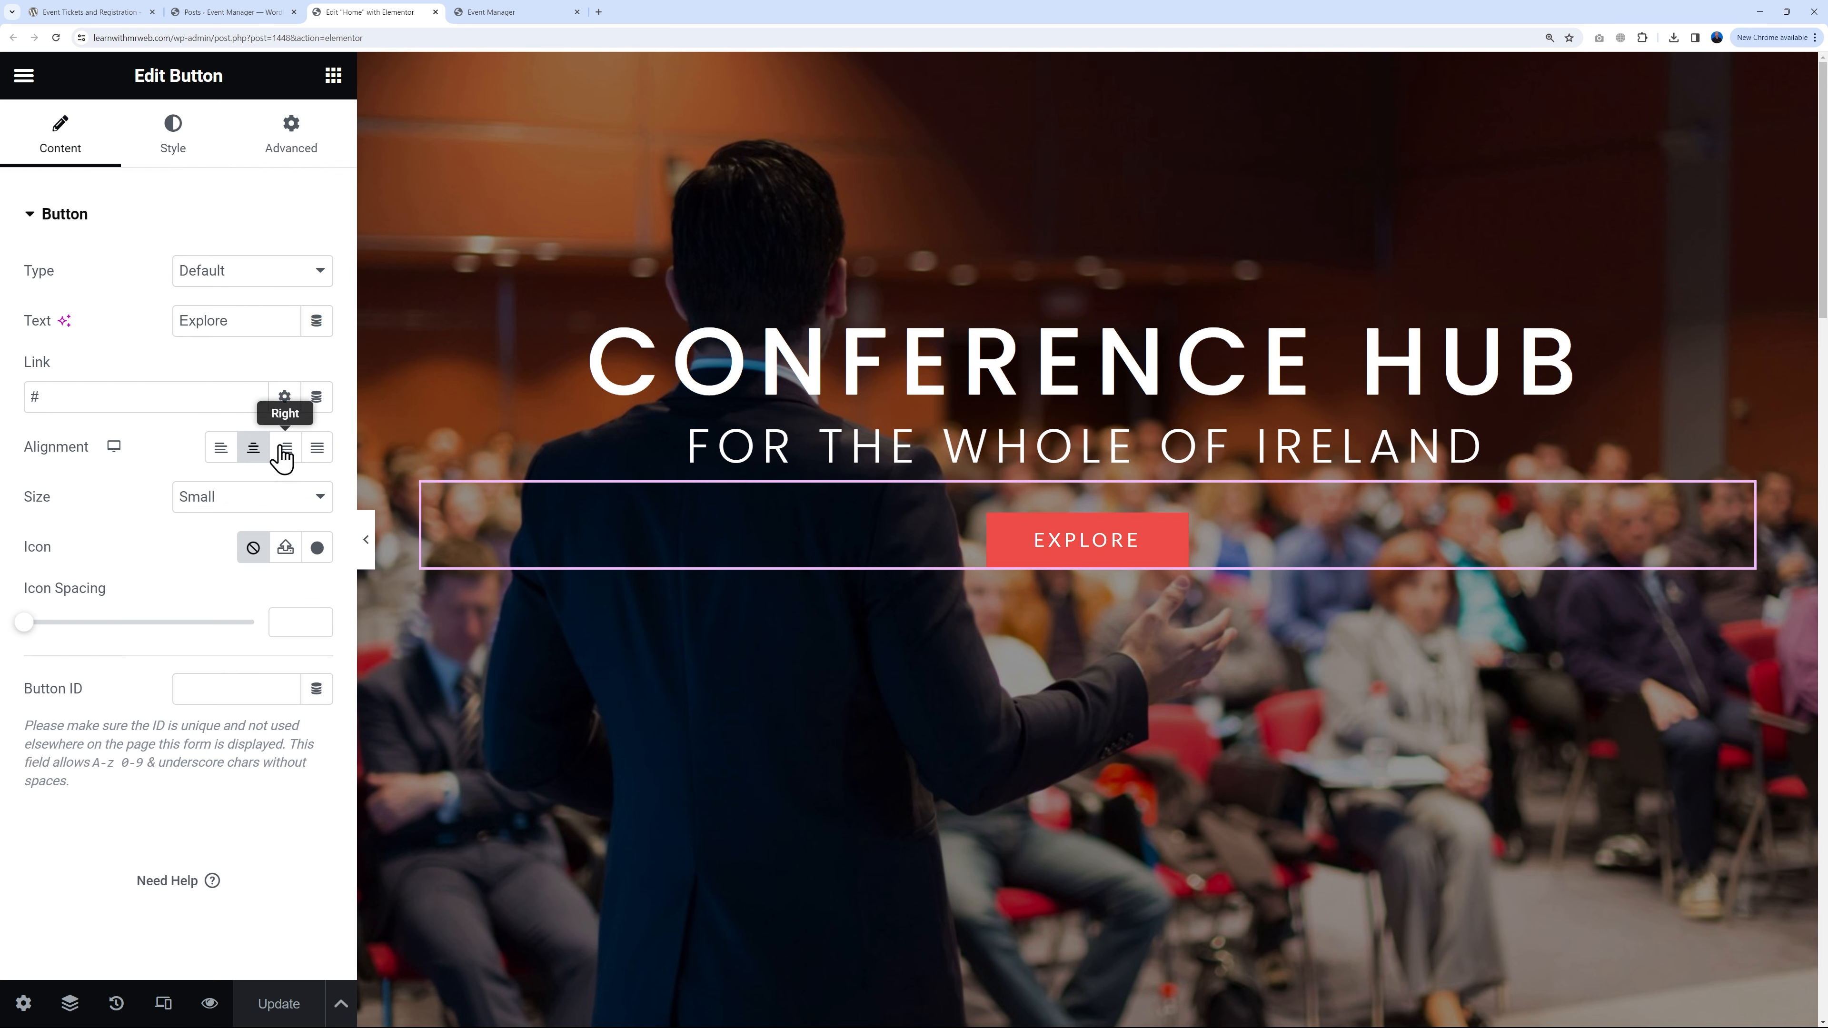
{"action": "left_click_drag", "start_coordinate": [236, 320], "coordinate": [166, 332]}
{"action": "type", "text": "BOOK NOW"}
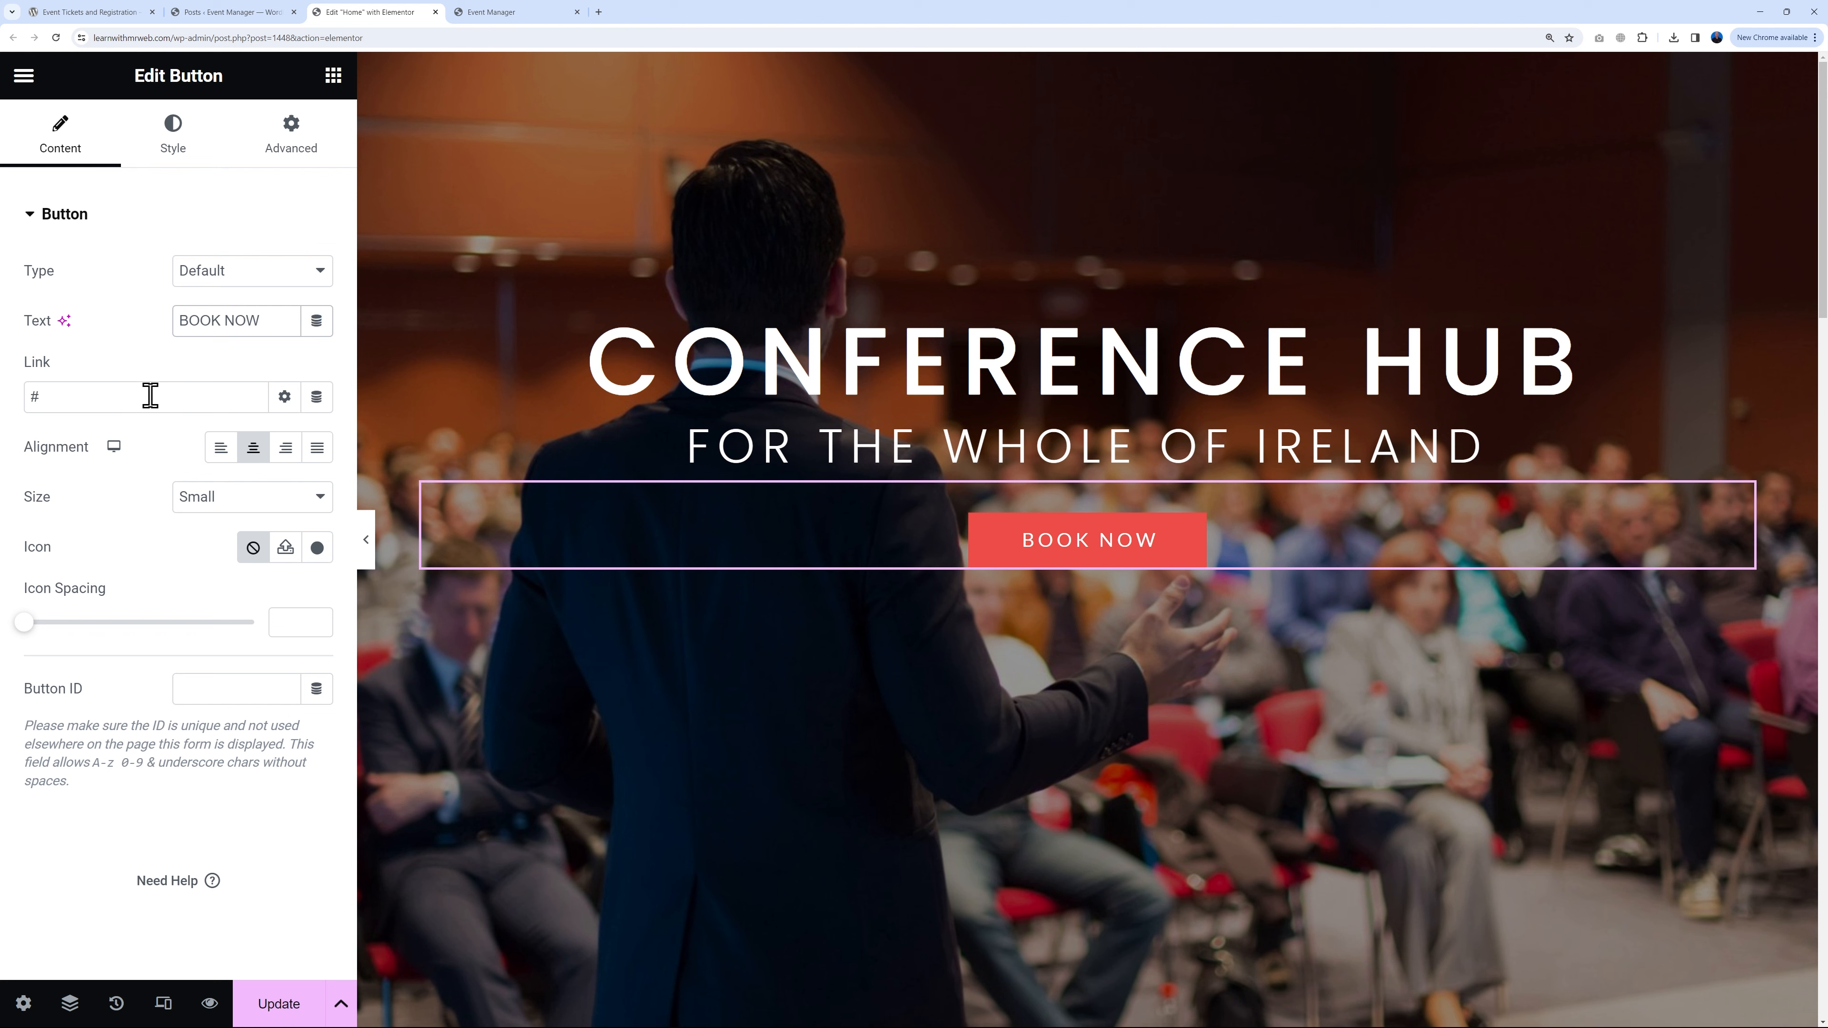
{"action": "left_click_drag", "start_coordinate": [29, 396], "coordinate": [83, 400]}
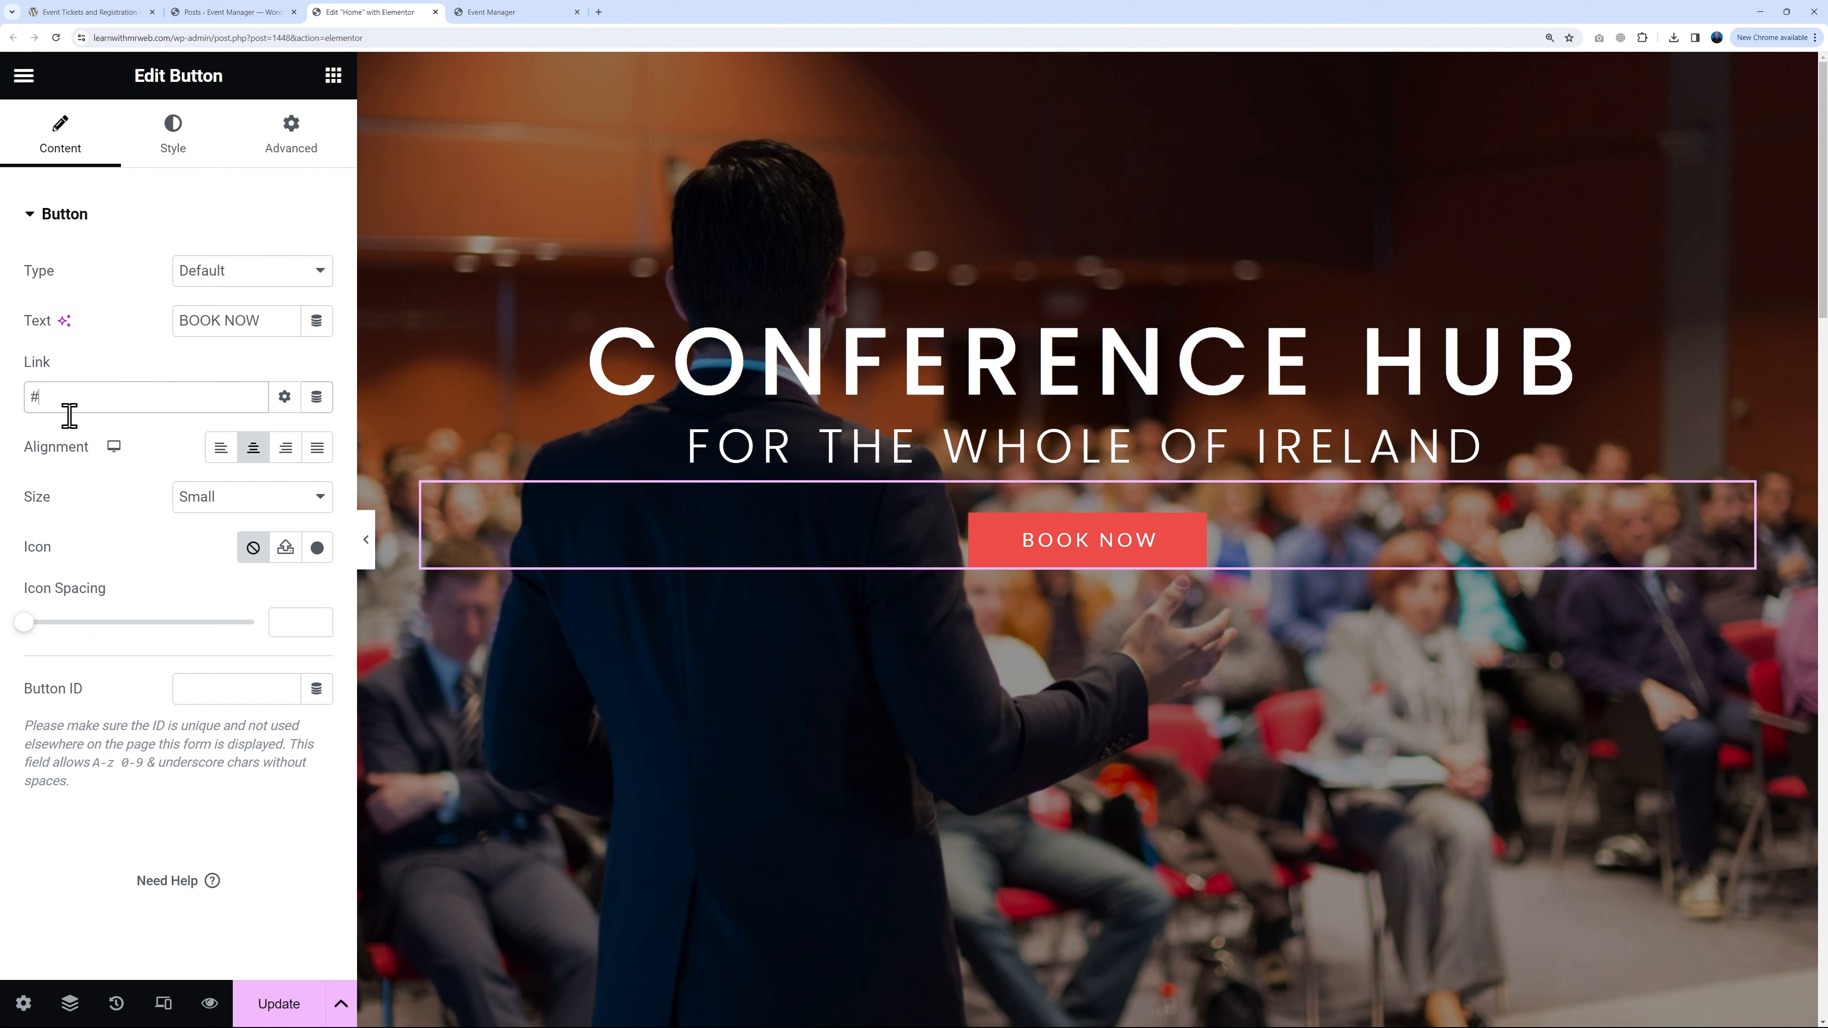
{"action": "left_click", "coordinate": [279, 1004]}
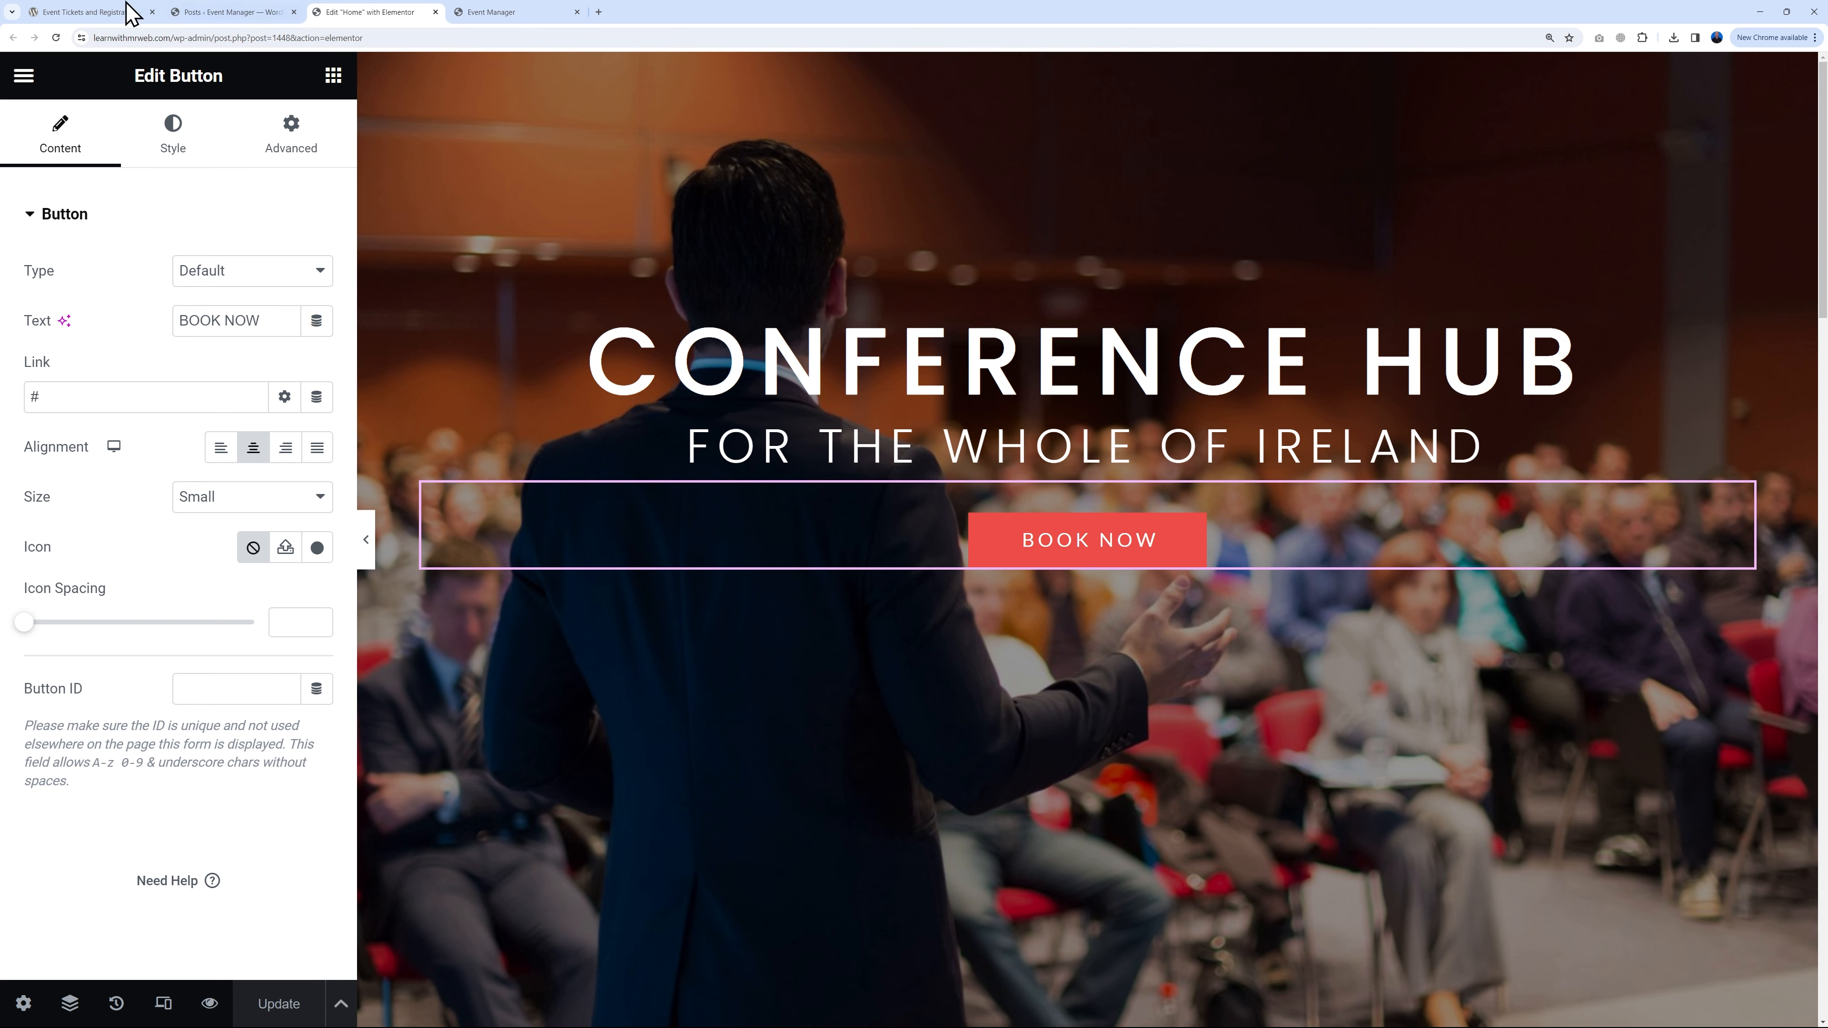
Step: Go back to the All Posts list and review the ten event posts filed under Blog
{"action": "left_click", "coordinate": [241, 12]}
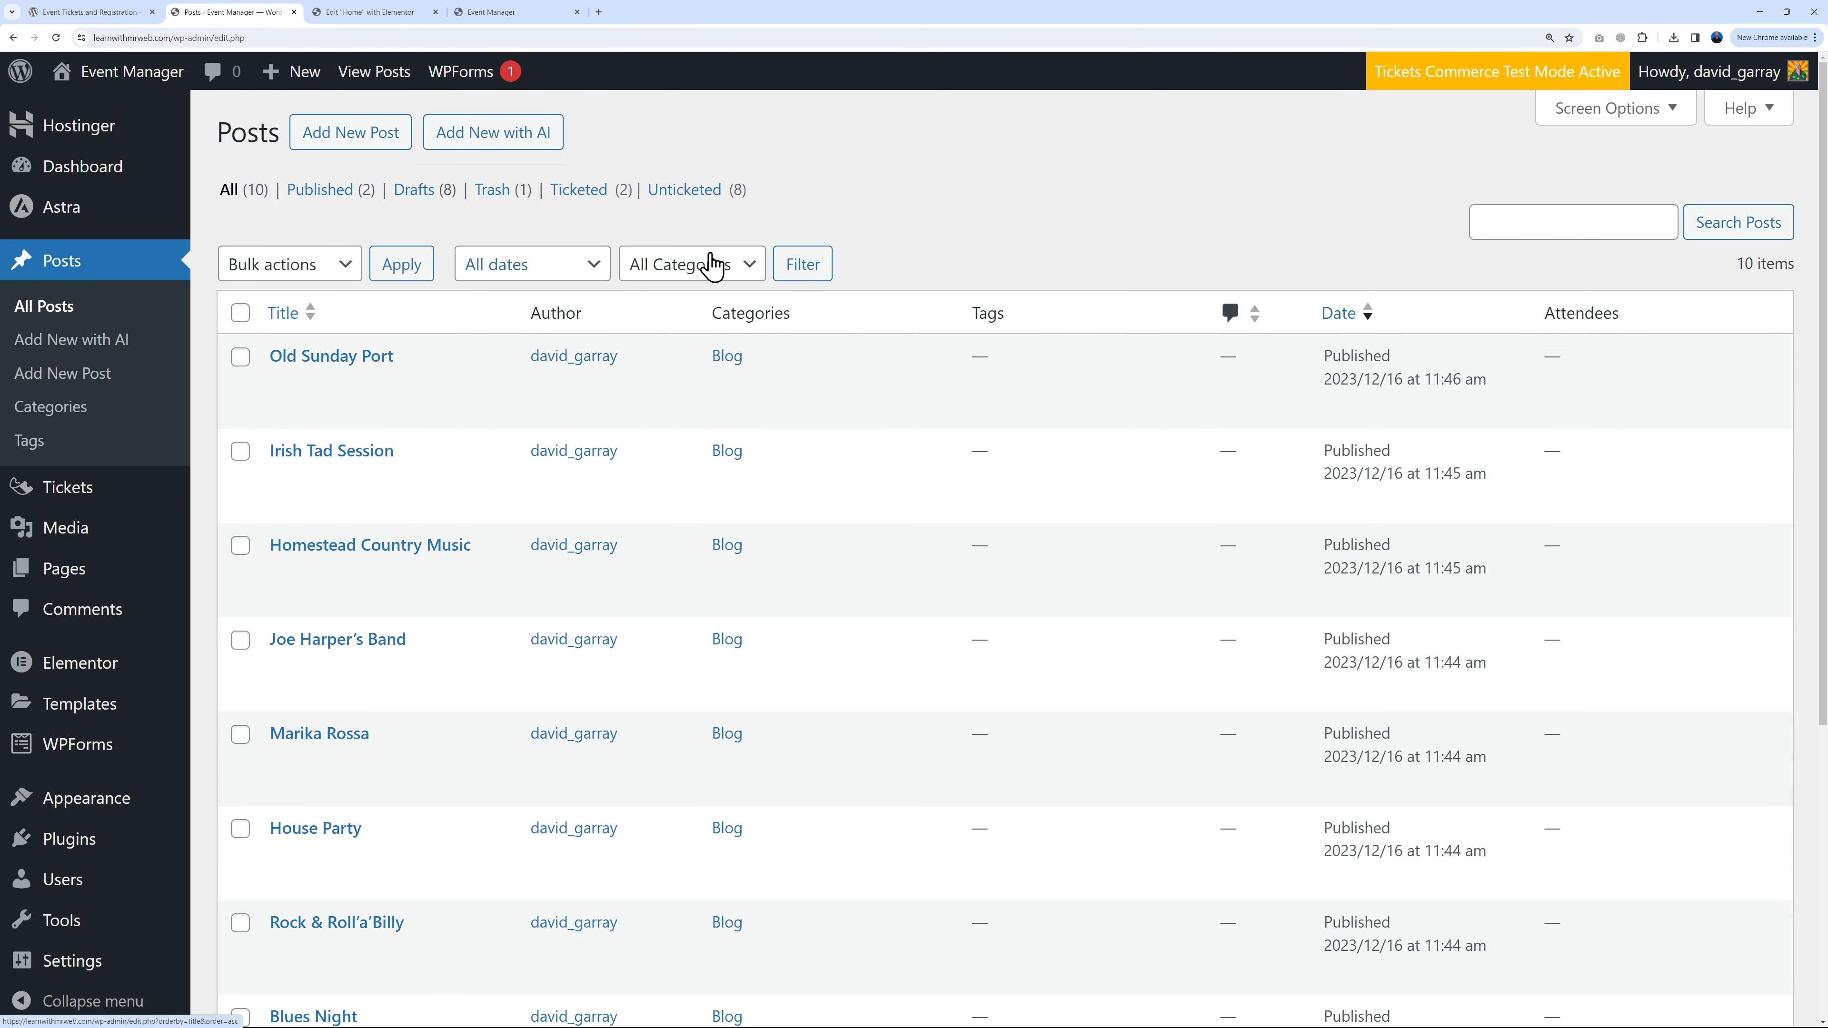
{"action": "scroll", "coordinate": [983, 514], "scroll_direction": "down", "scroll_amount": 5}
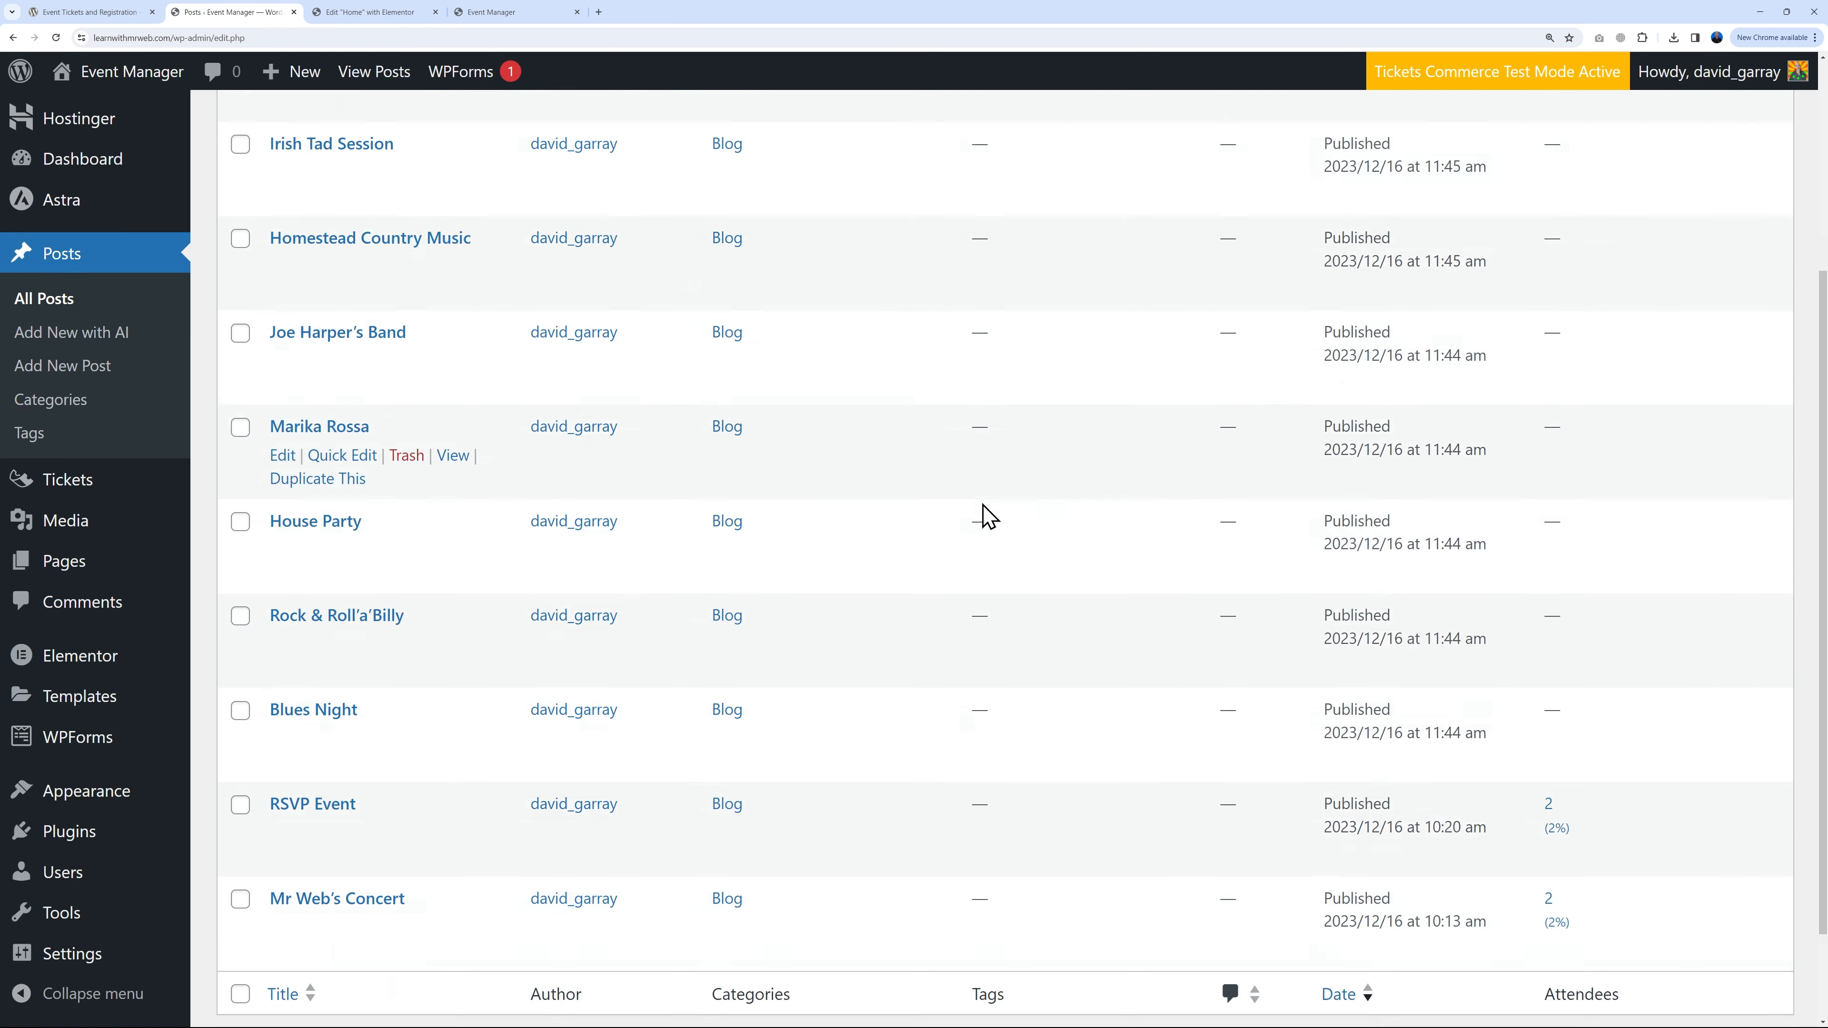
{"action": "scroll", "coordinate": [980, 523], "scroll_direction": "up", "scroll_amount": 5}
{"action": "scroll", "coordinate": [980, 537], "scroll_direction": "up", "scroll_amount": 1}
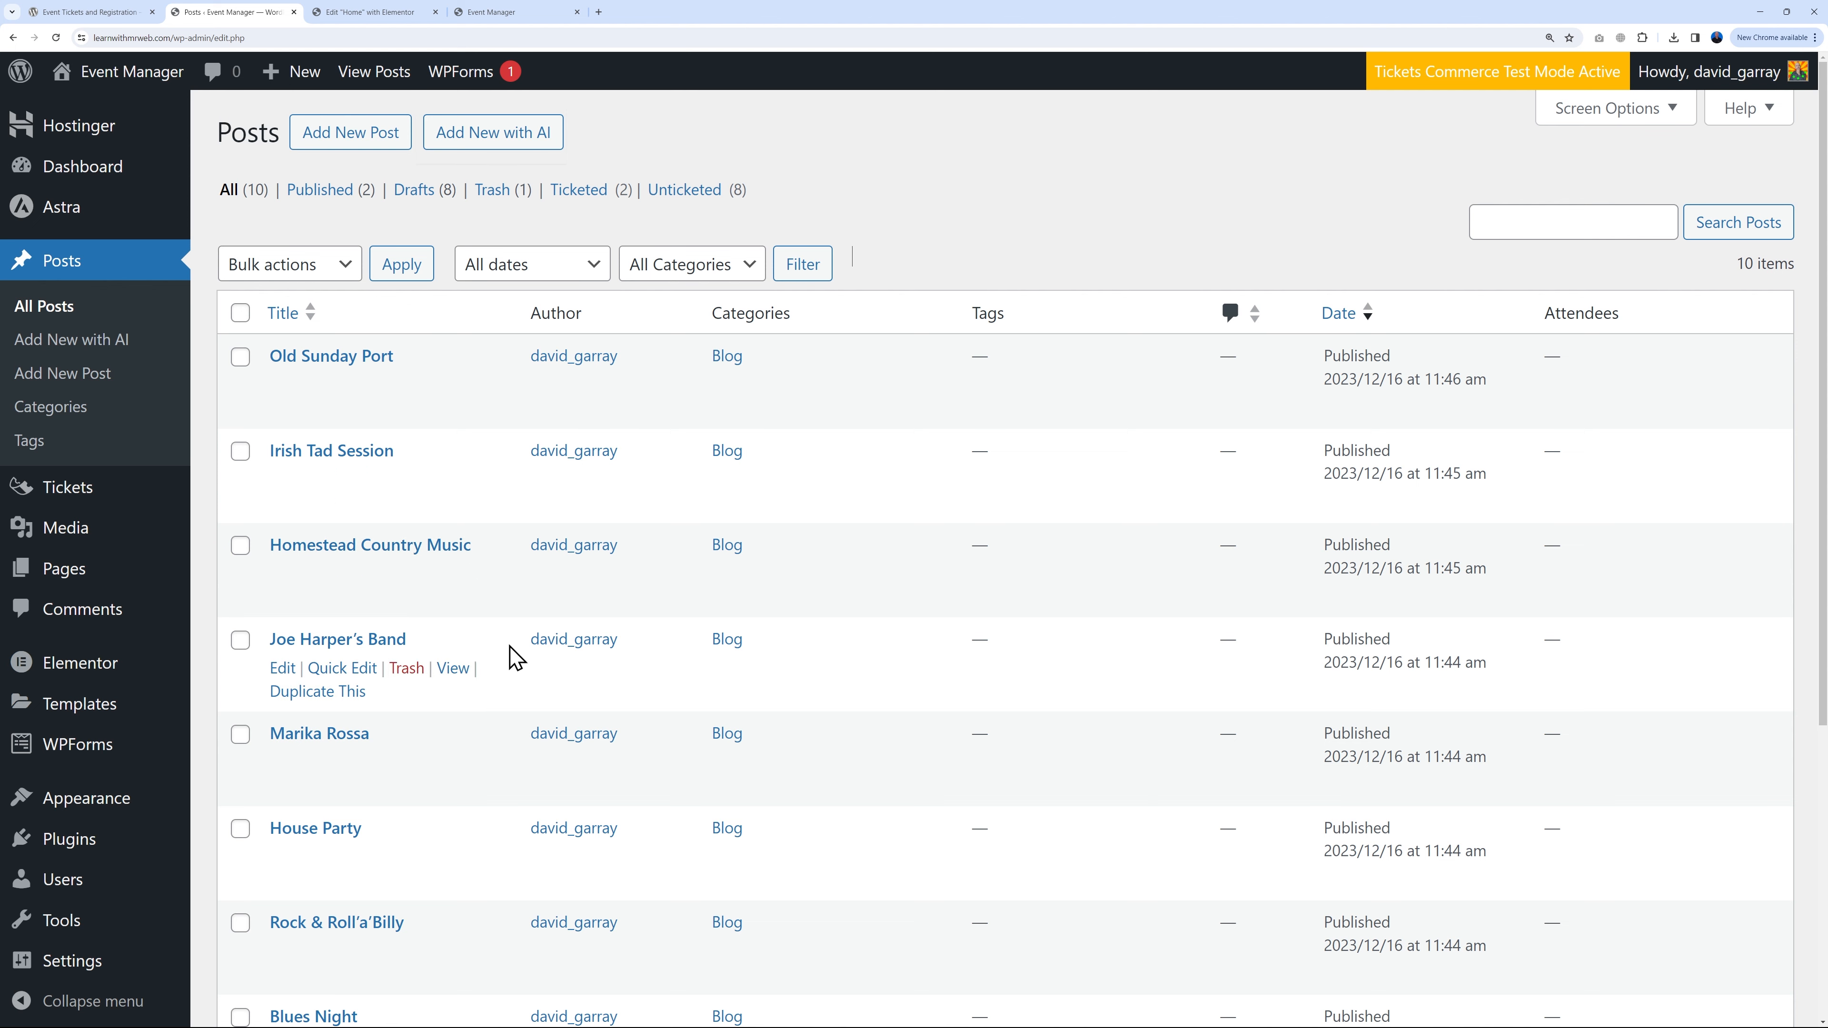
{"action": "scroll", "coordinate": [922, 726], "scroll_direction": "down", "scroll_amount": 5}
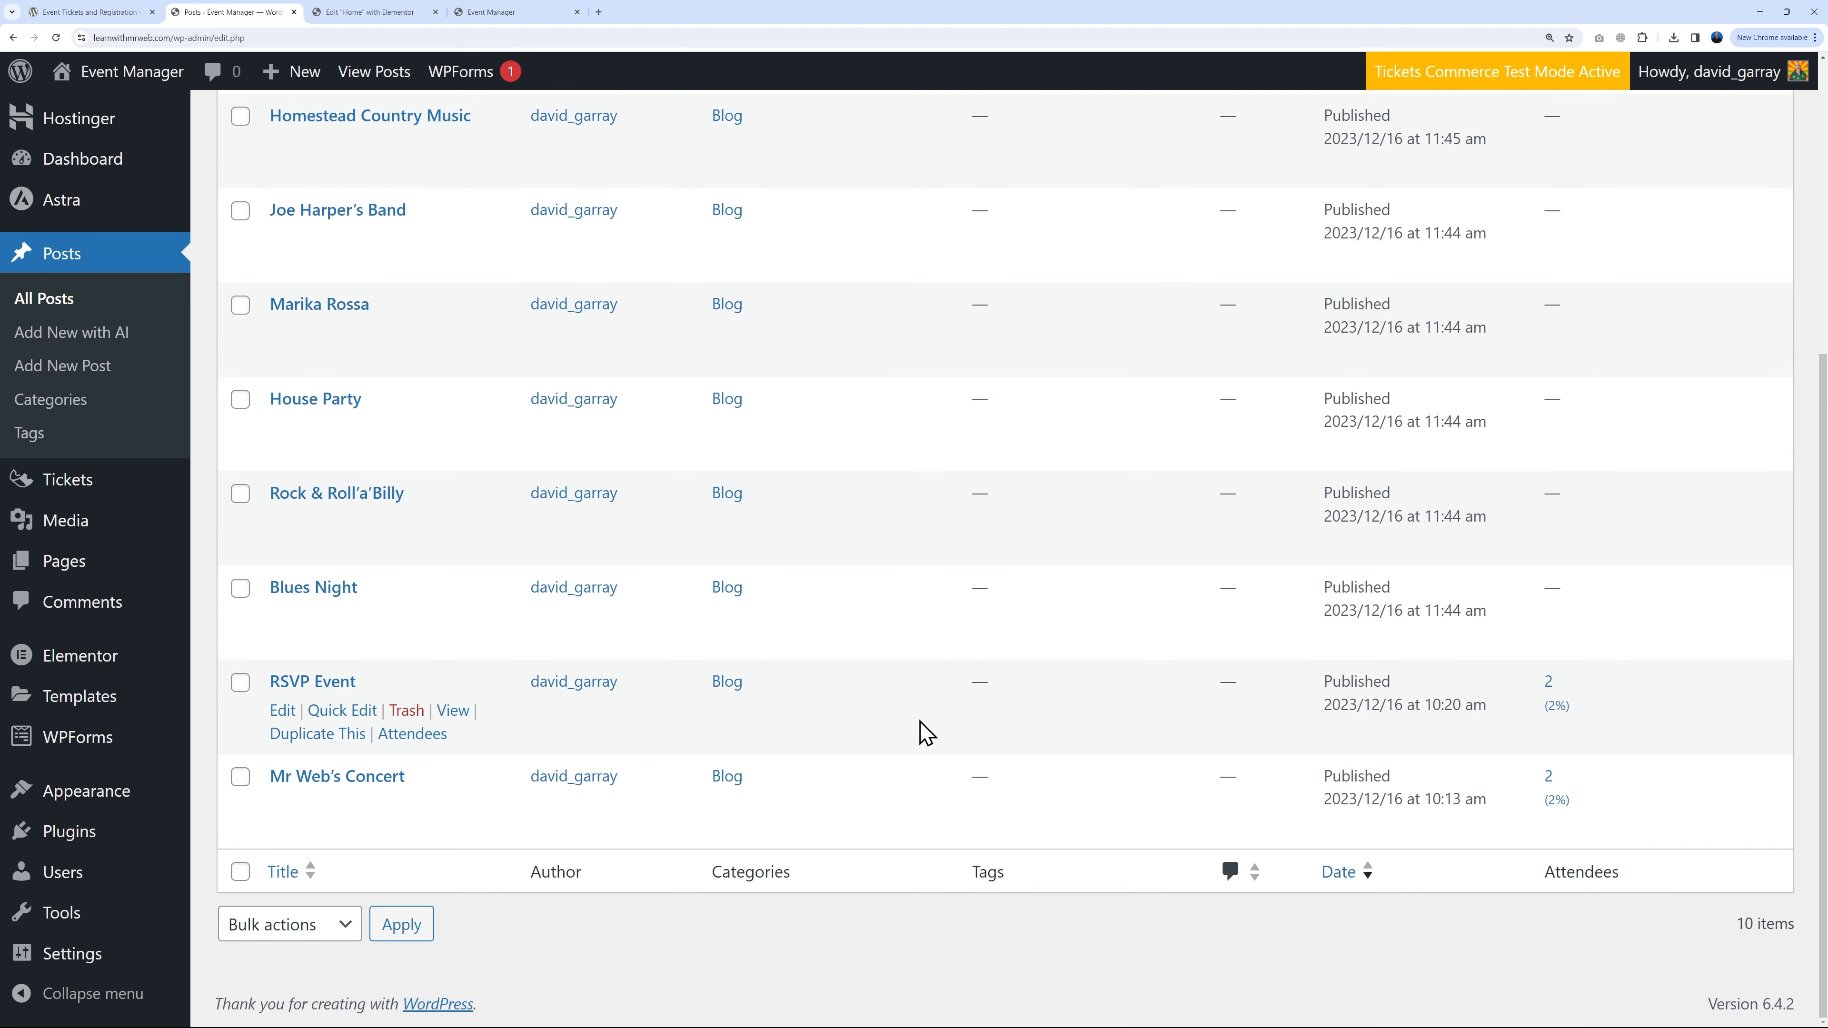
{"action": "scroll", "coordinate": [926, 732], "scroll_direction": "up", "scroll_amount": 4}
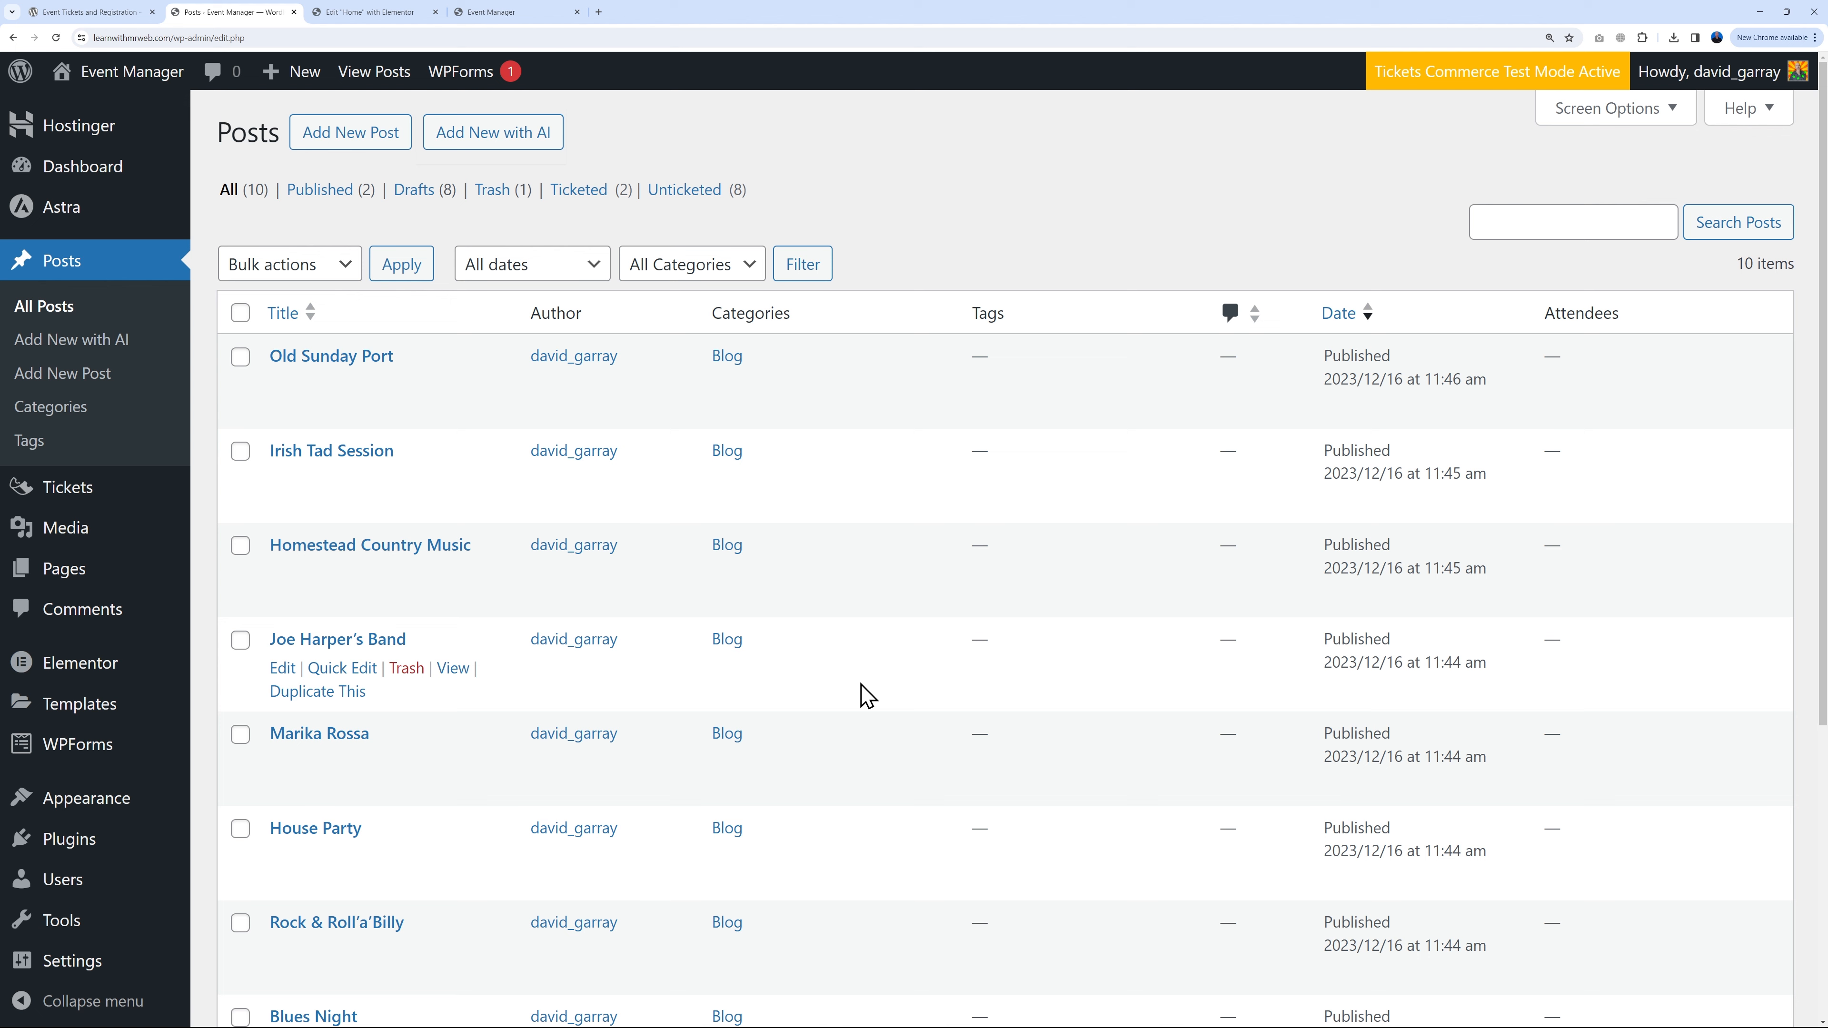
Step: Create a new page titled Concert List
{"action": "left_click", "coordinate": [66, 570]}
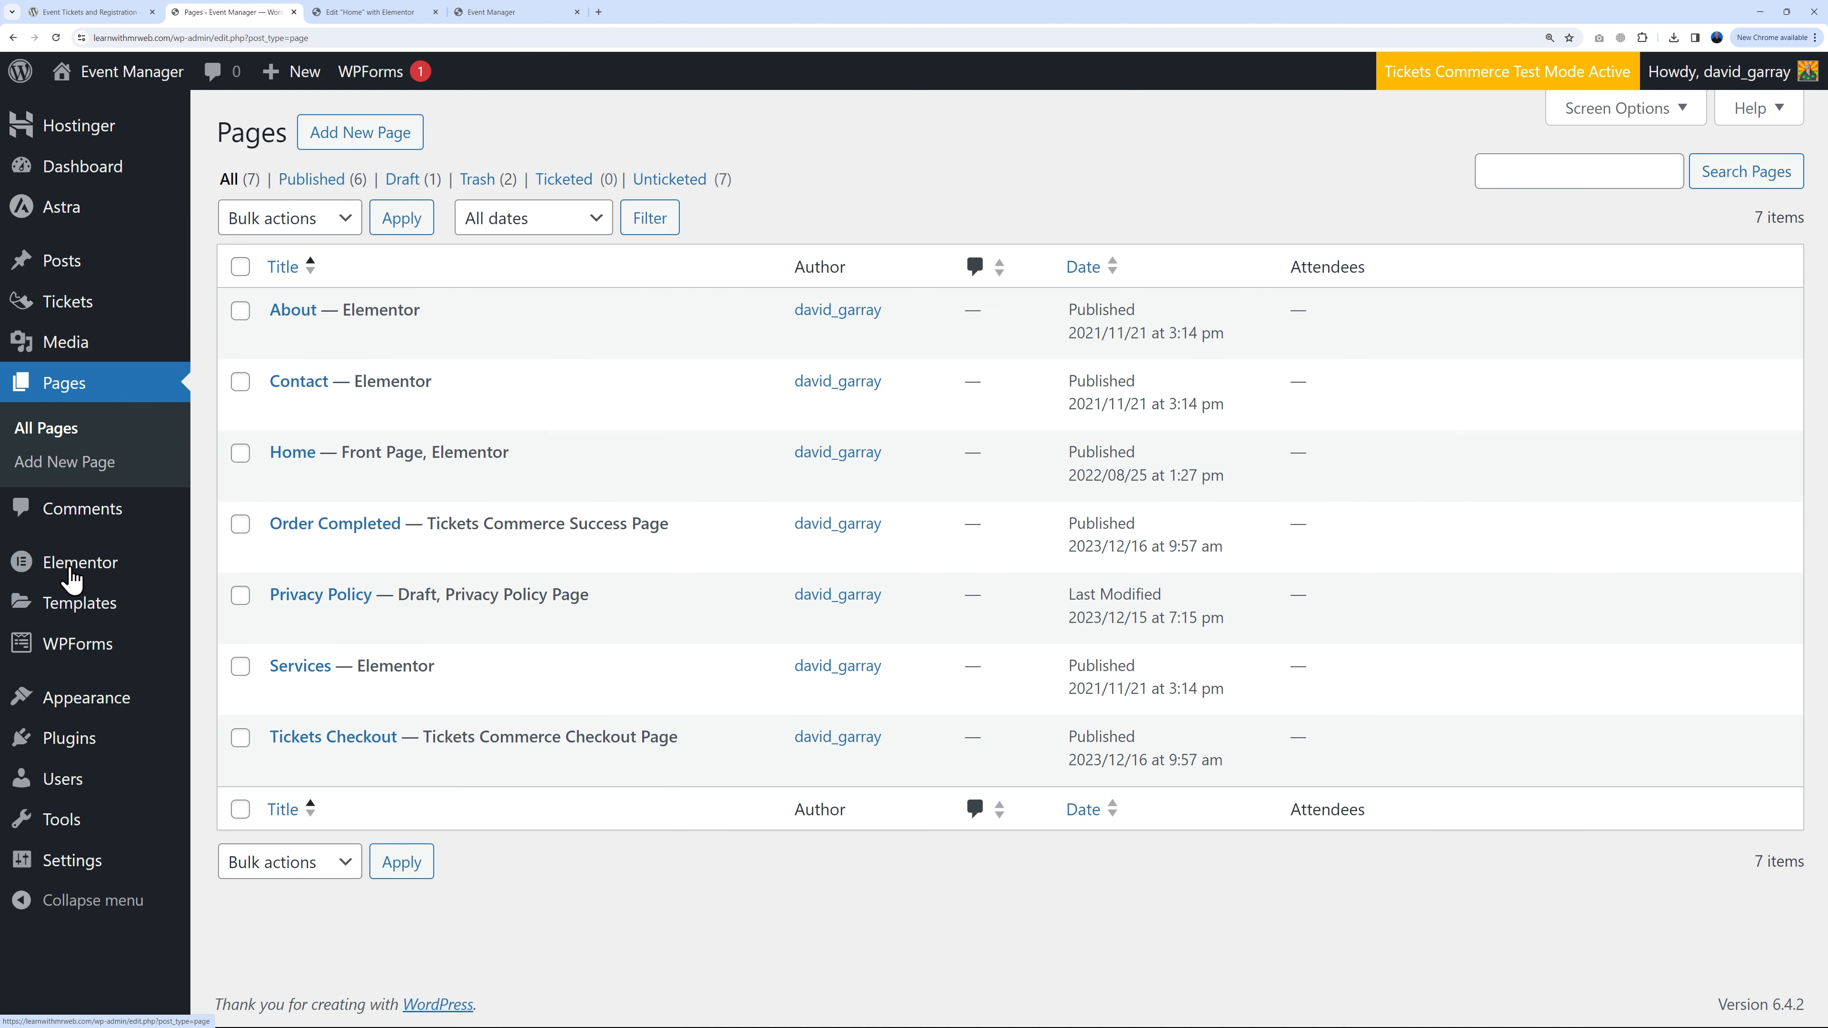
{"action": "left_click", "coordinate": [399, 147]}
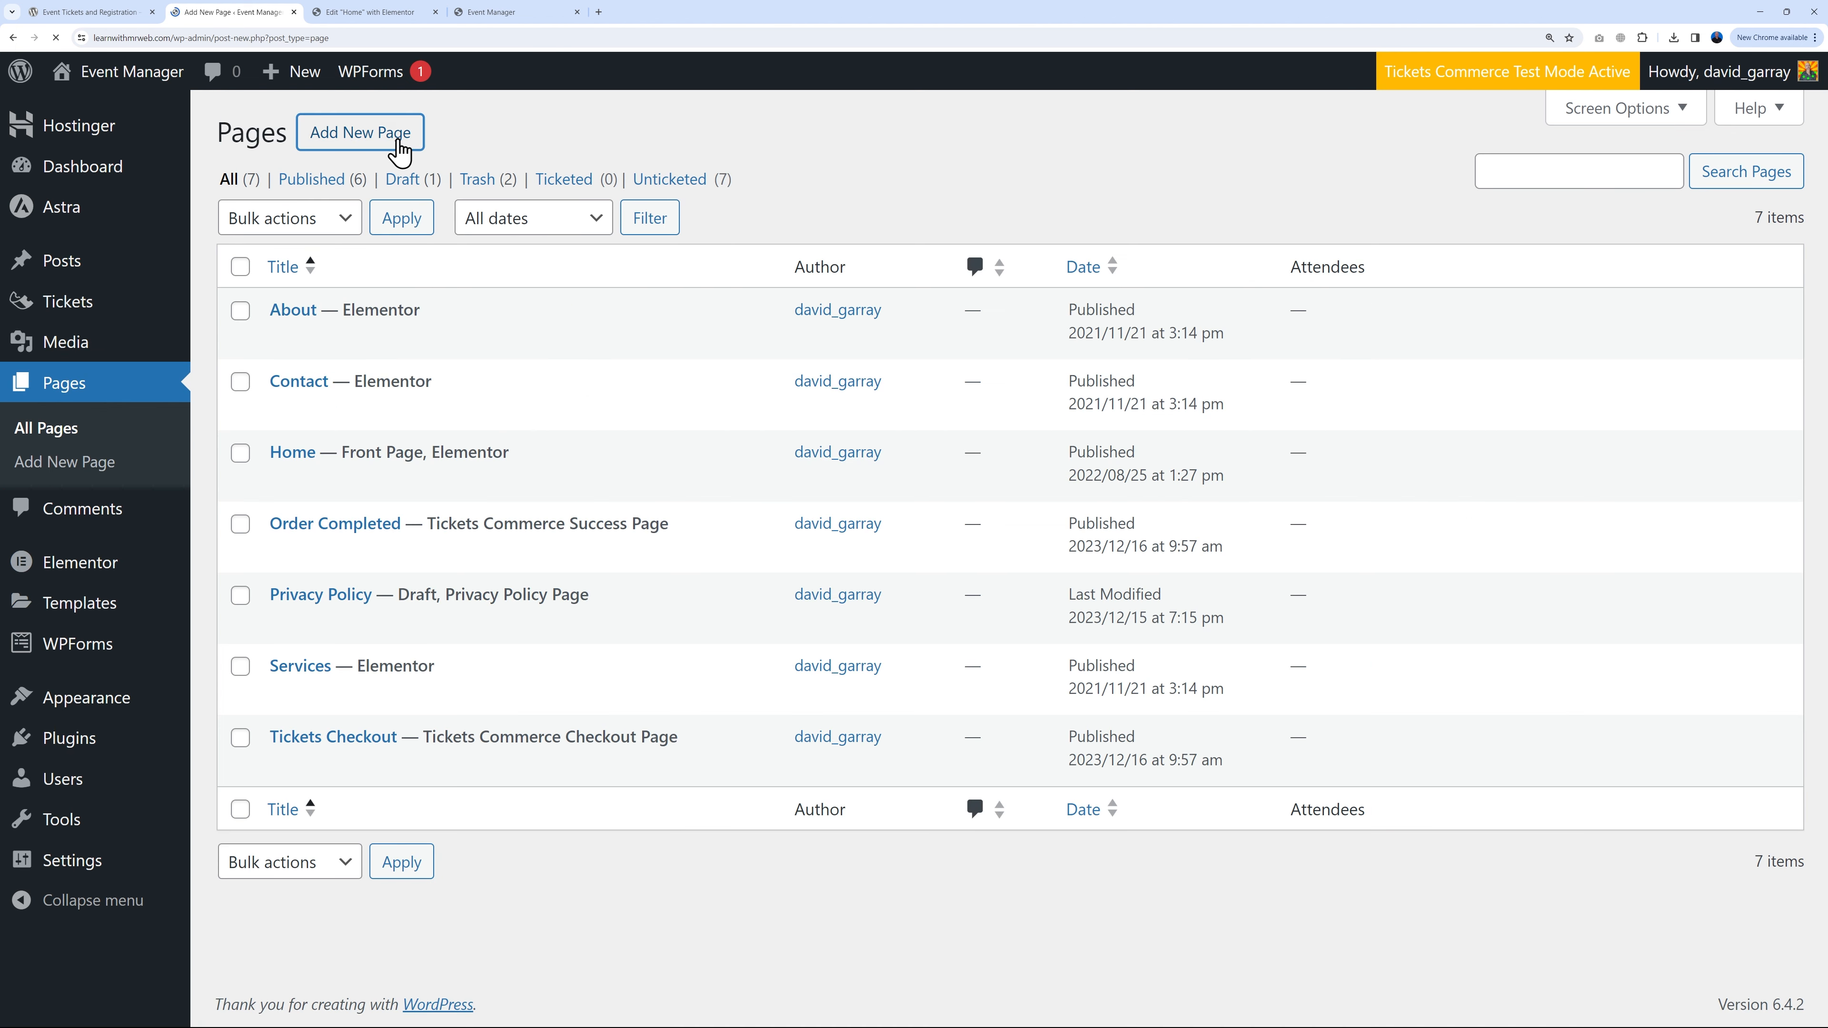
{"action": "type", "text": "Concert List"}
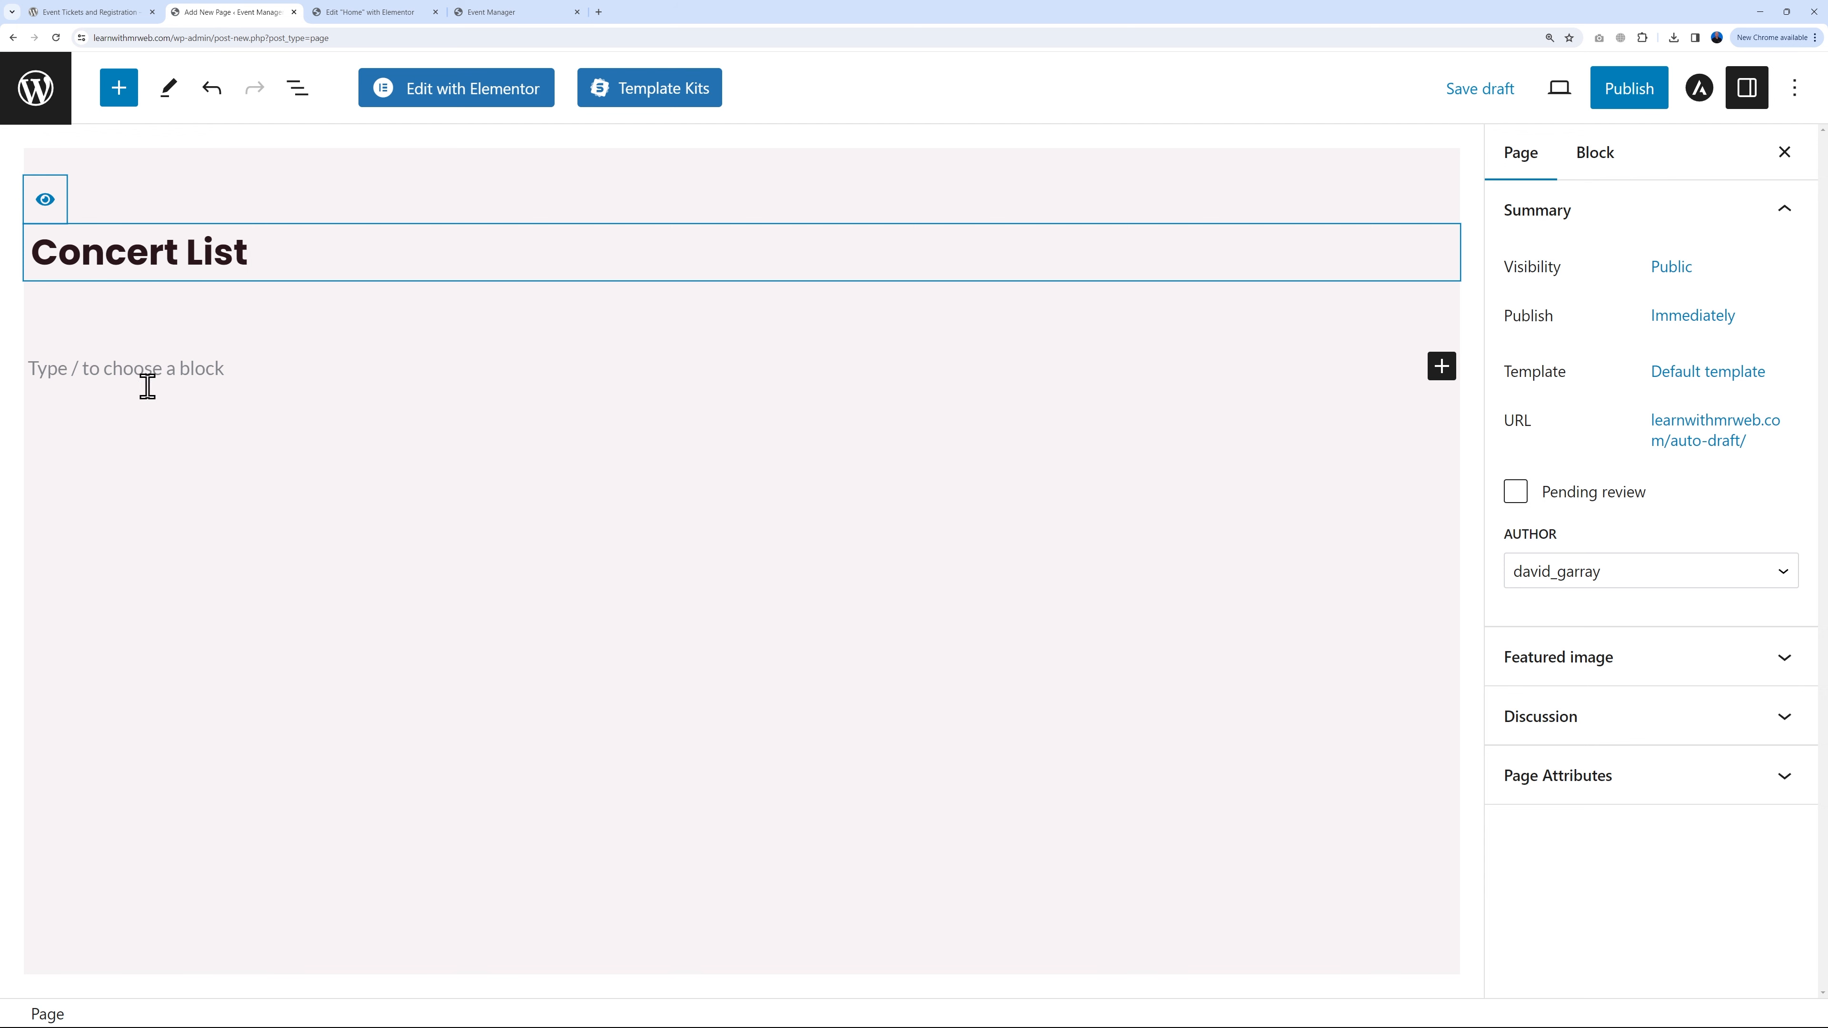
Step: Add a Query Loop block using the 'Fullwidth posts titles with dates' pattern
{"action": "left_click", "coordinate": [1440, 367]}
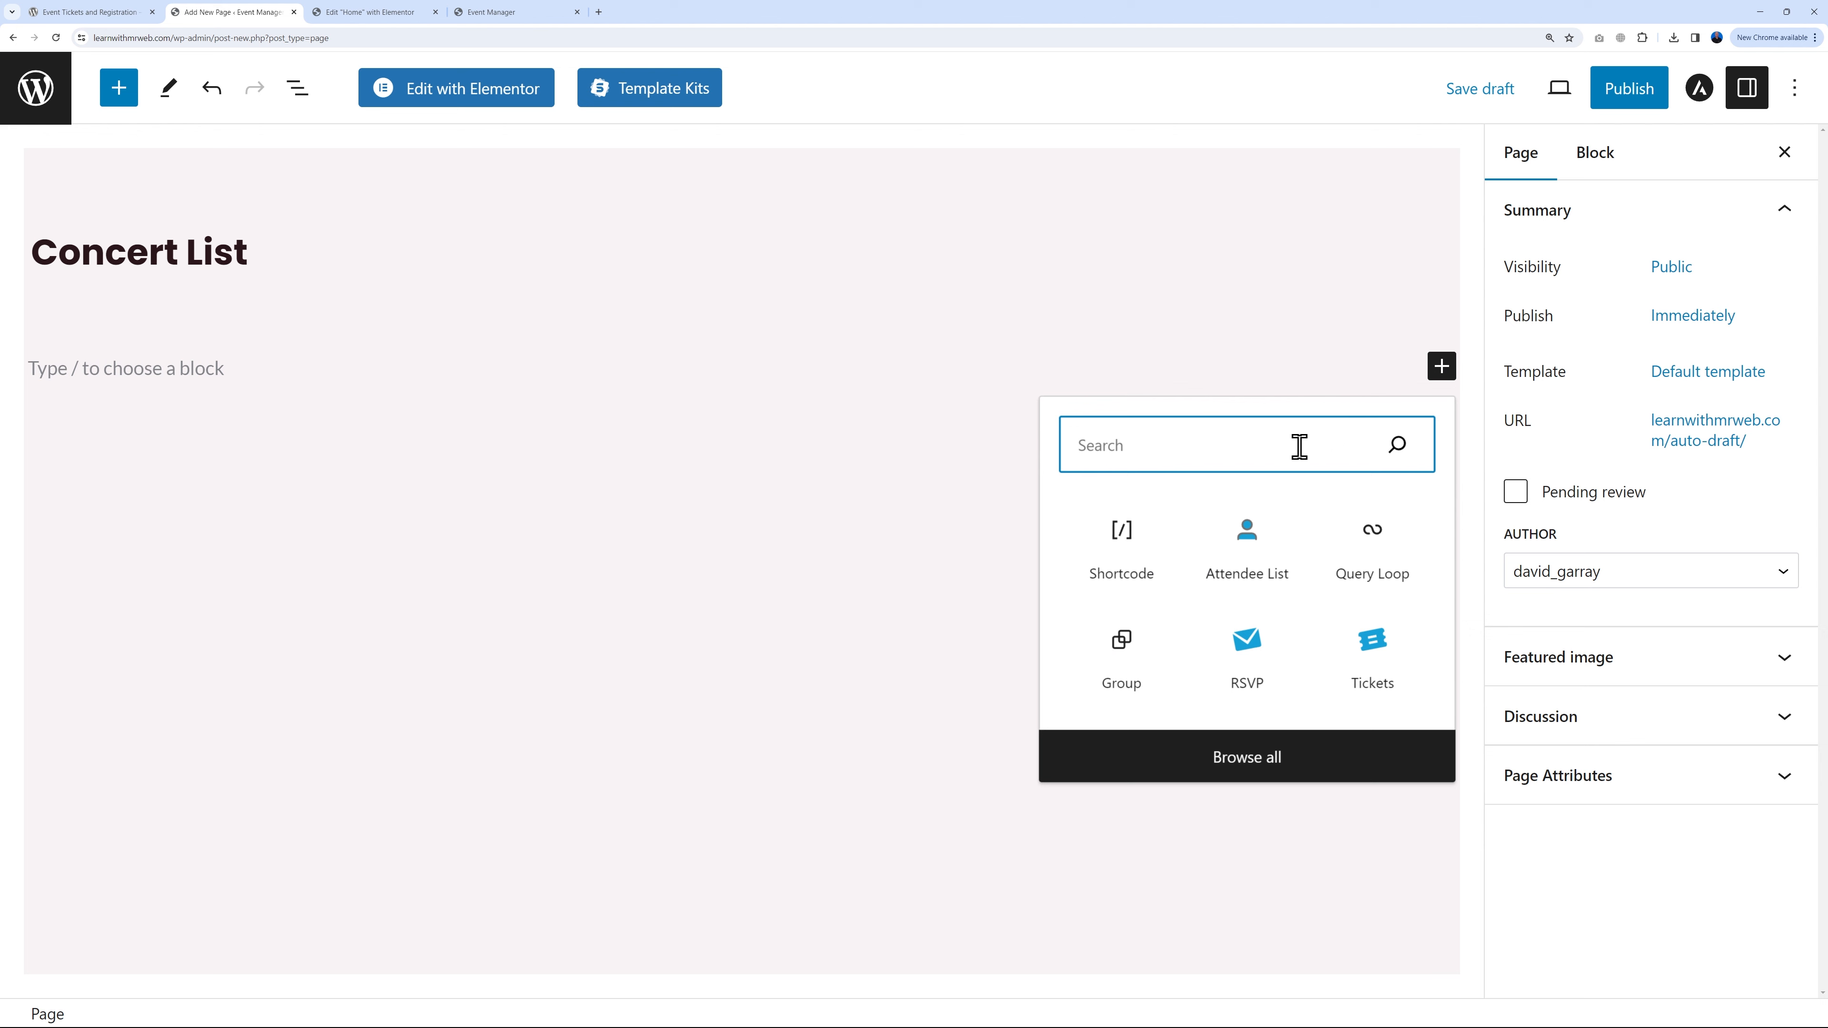
{"action": "type", "text": "post"}
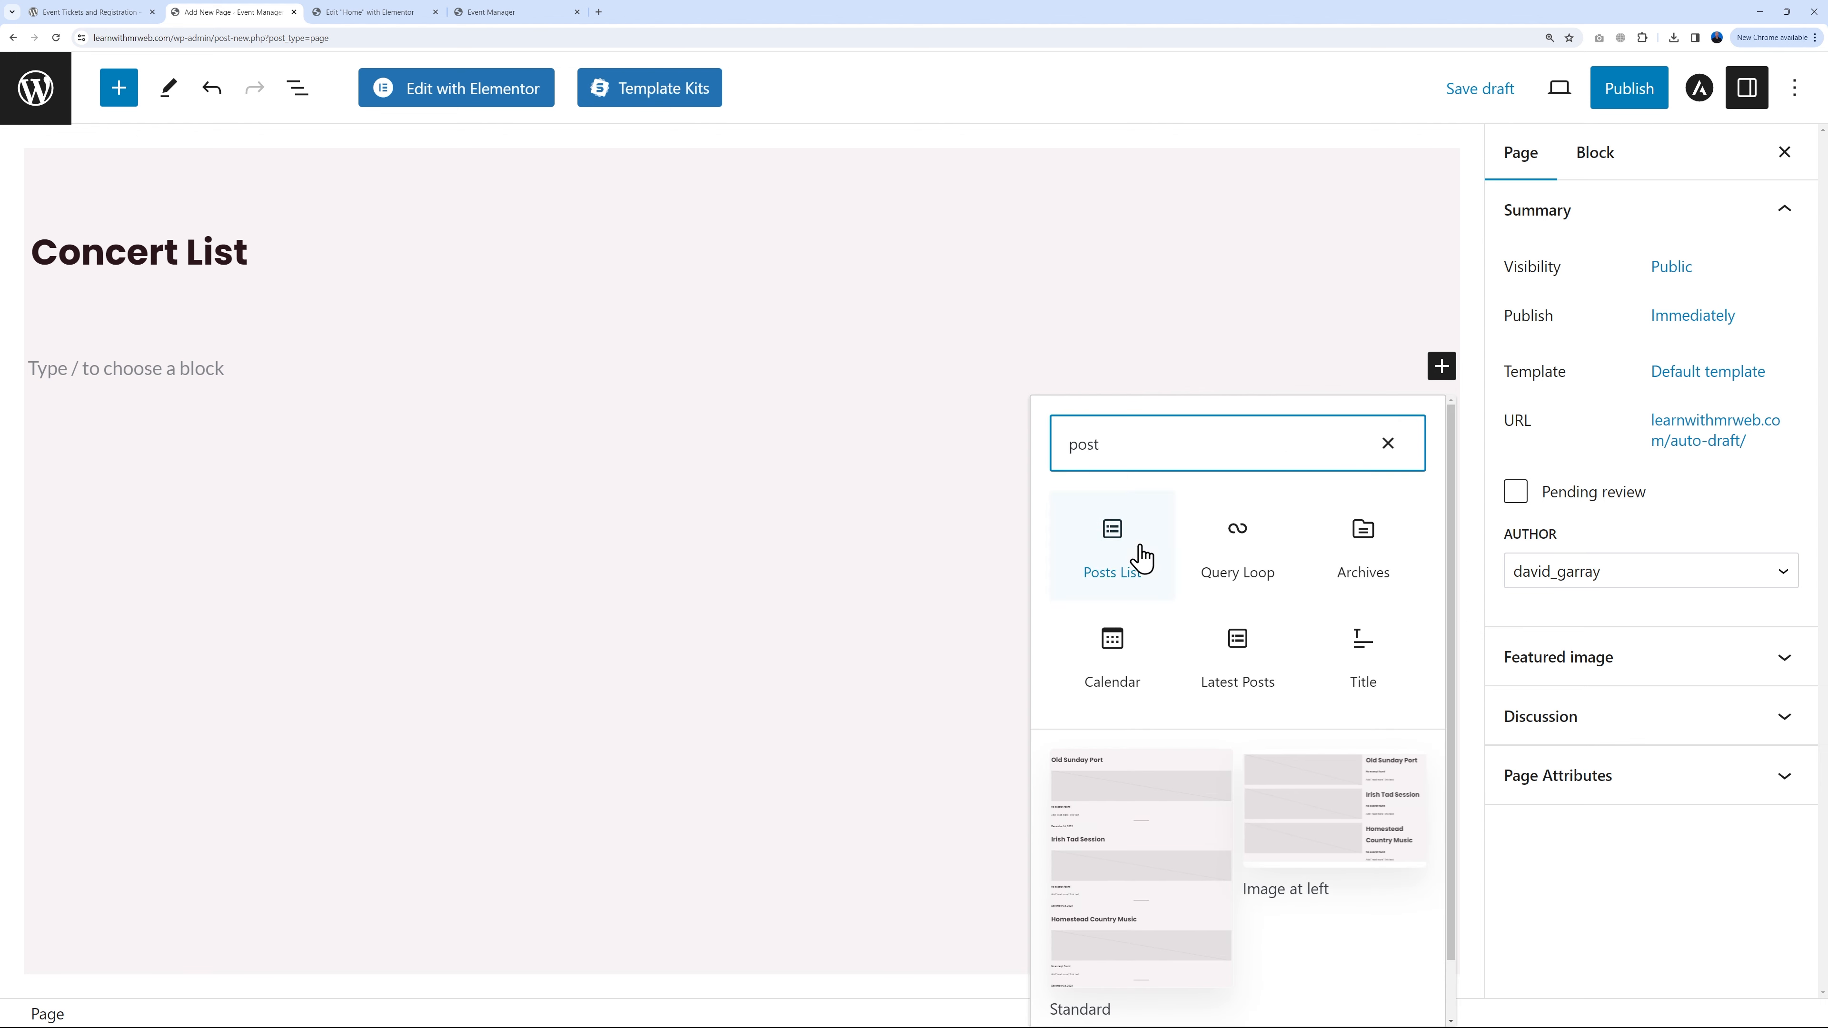
{"action": "left_click", "coordinate": [1109, 552]}
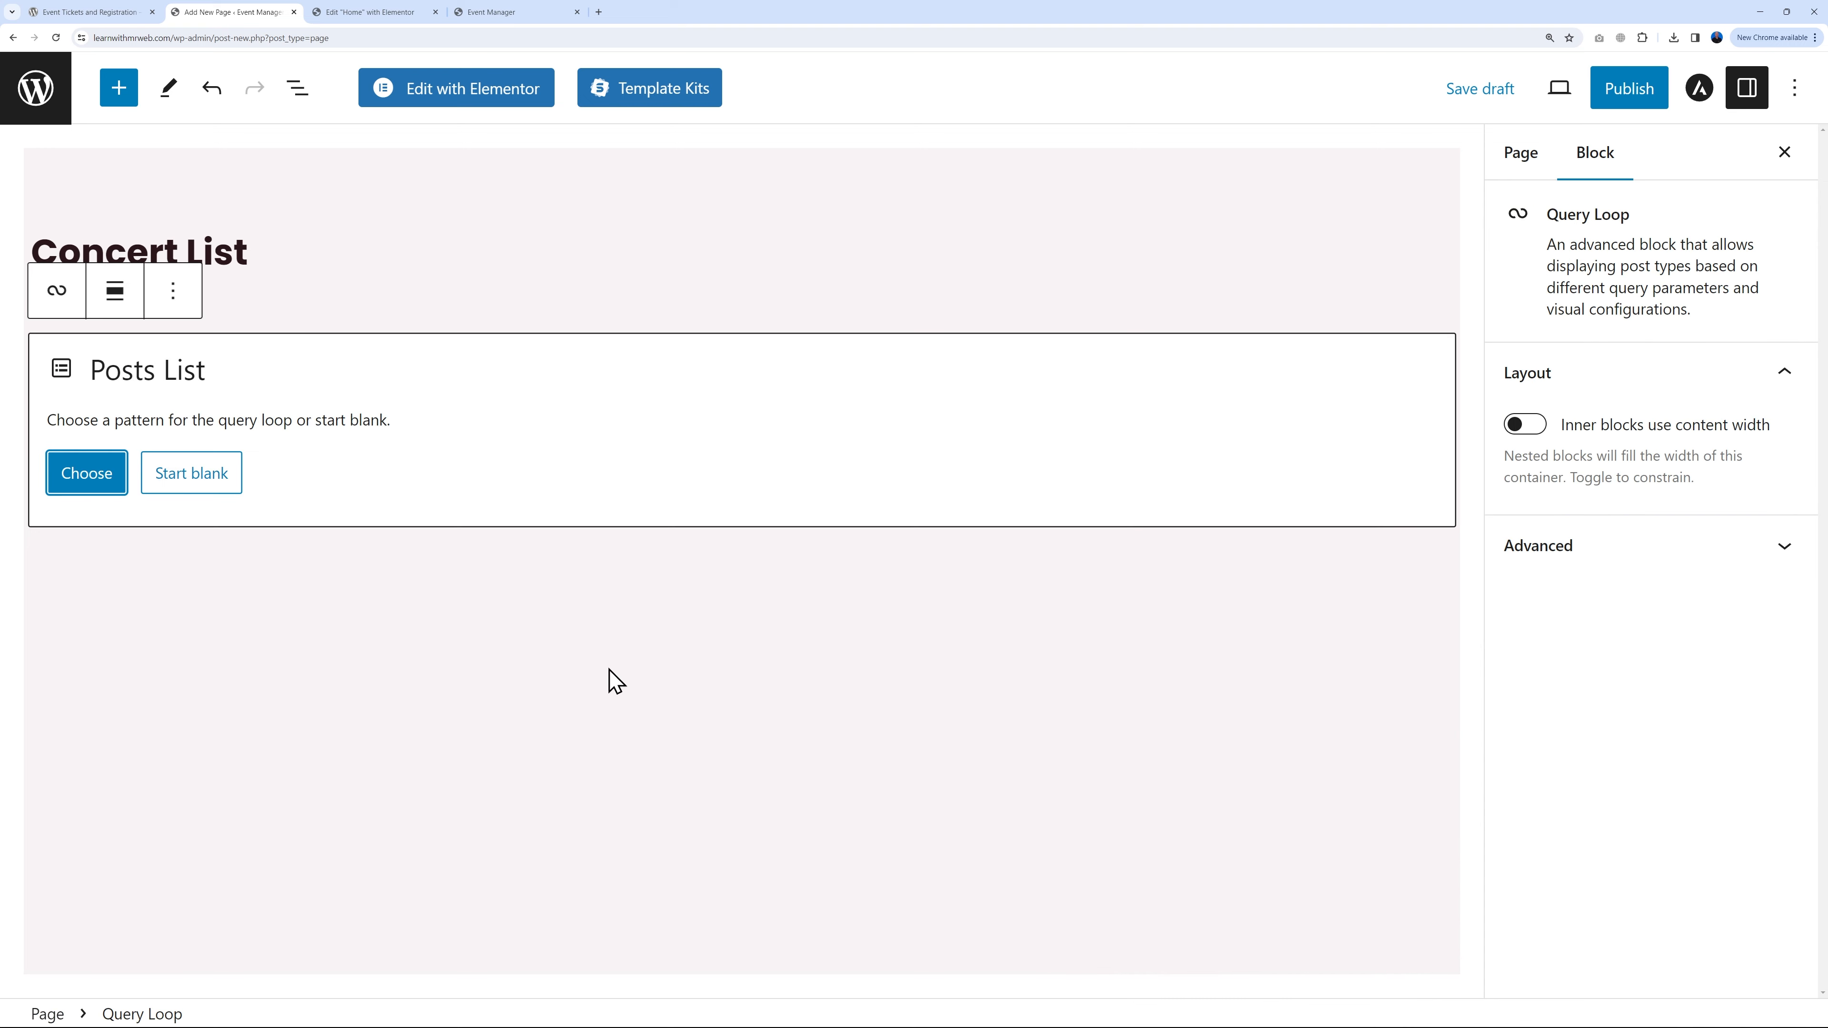
{"action": "left_click", "coordinate": [79, 482]}
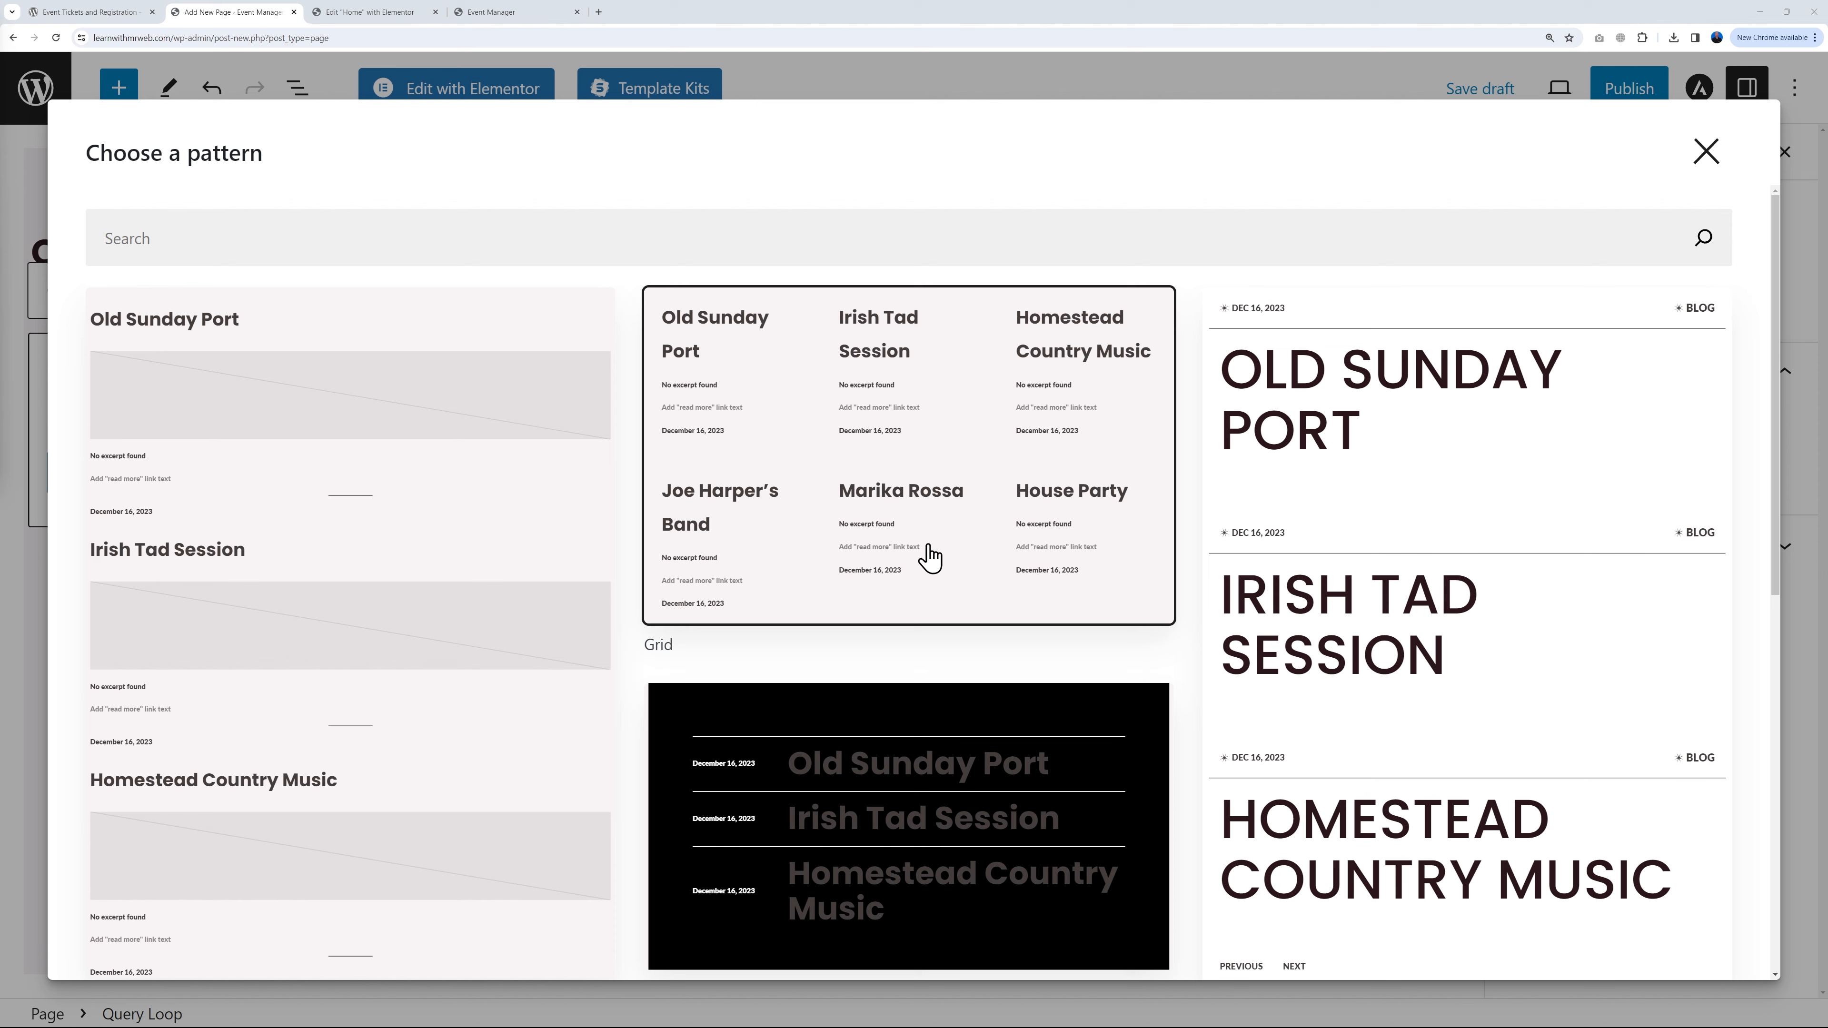
{"action": "scroll", "coordinate": [928, 555], "scroll_direction": "down", "scroll_amount": 7}
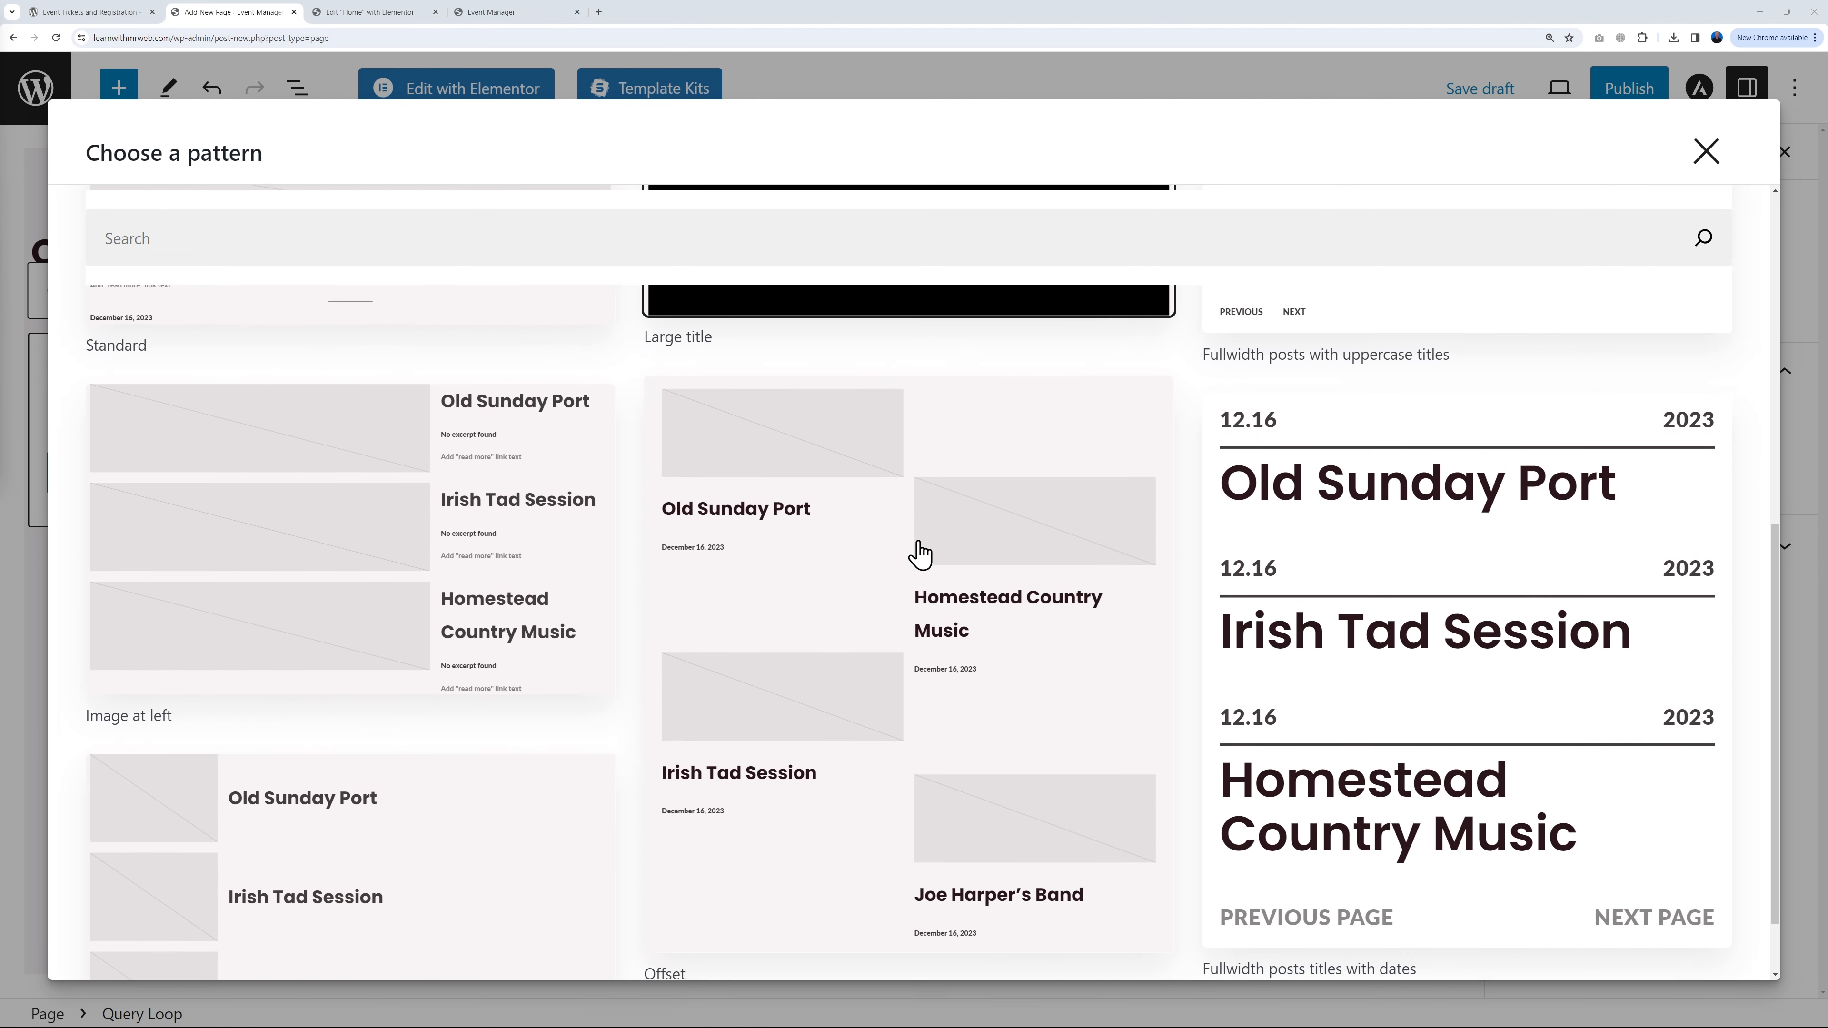
{"action": "scroll", "coordinate": [919, 553], "scroll_direction": "down", "scroll_amount": 1}
{"action": "scroll", "coordinate": [1043, 749], "scroll_direction": "up", "scroll_amount": 1}
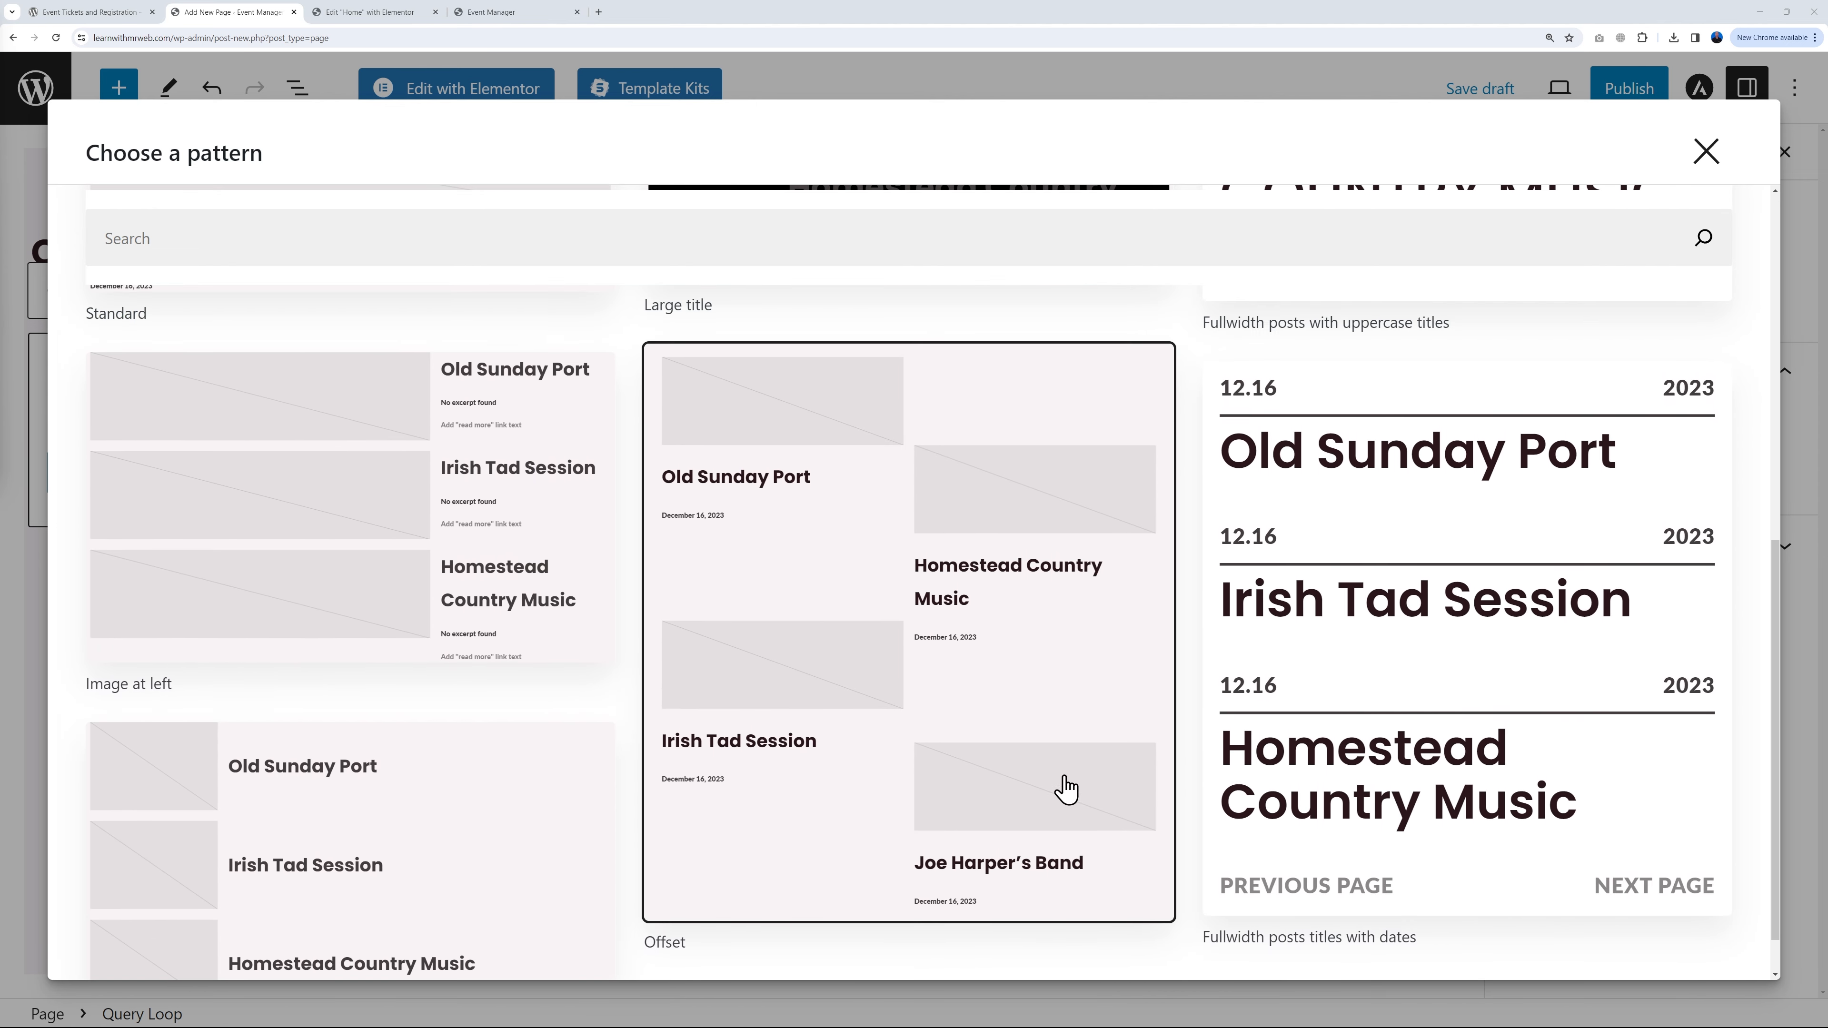
{"action": "scroll", "coordinate": [1420, 786], "scroll_direction": "up", "scroll_amount": 7}
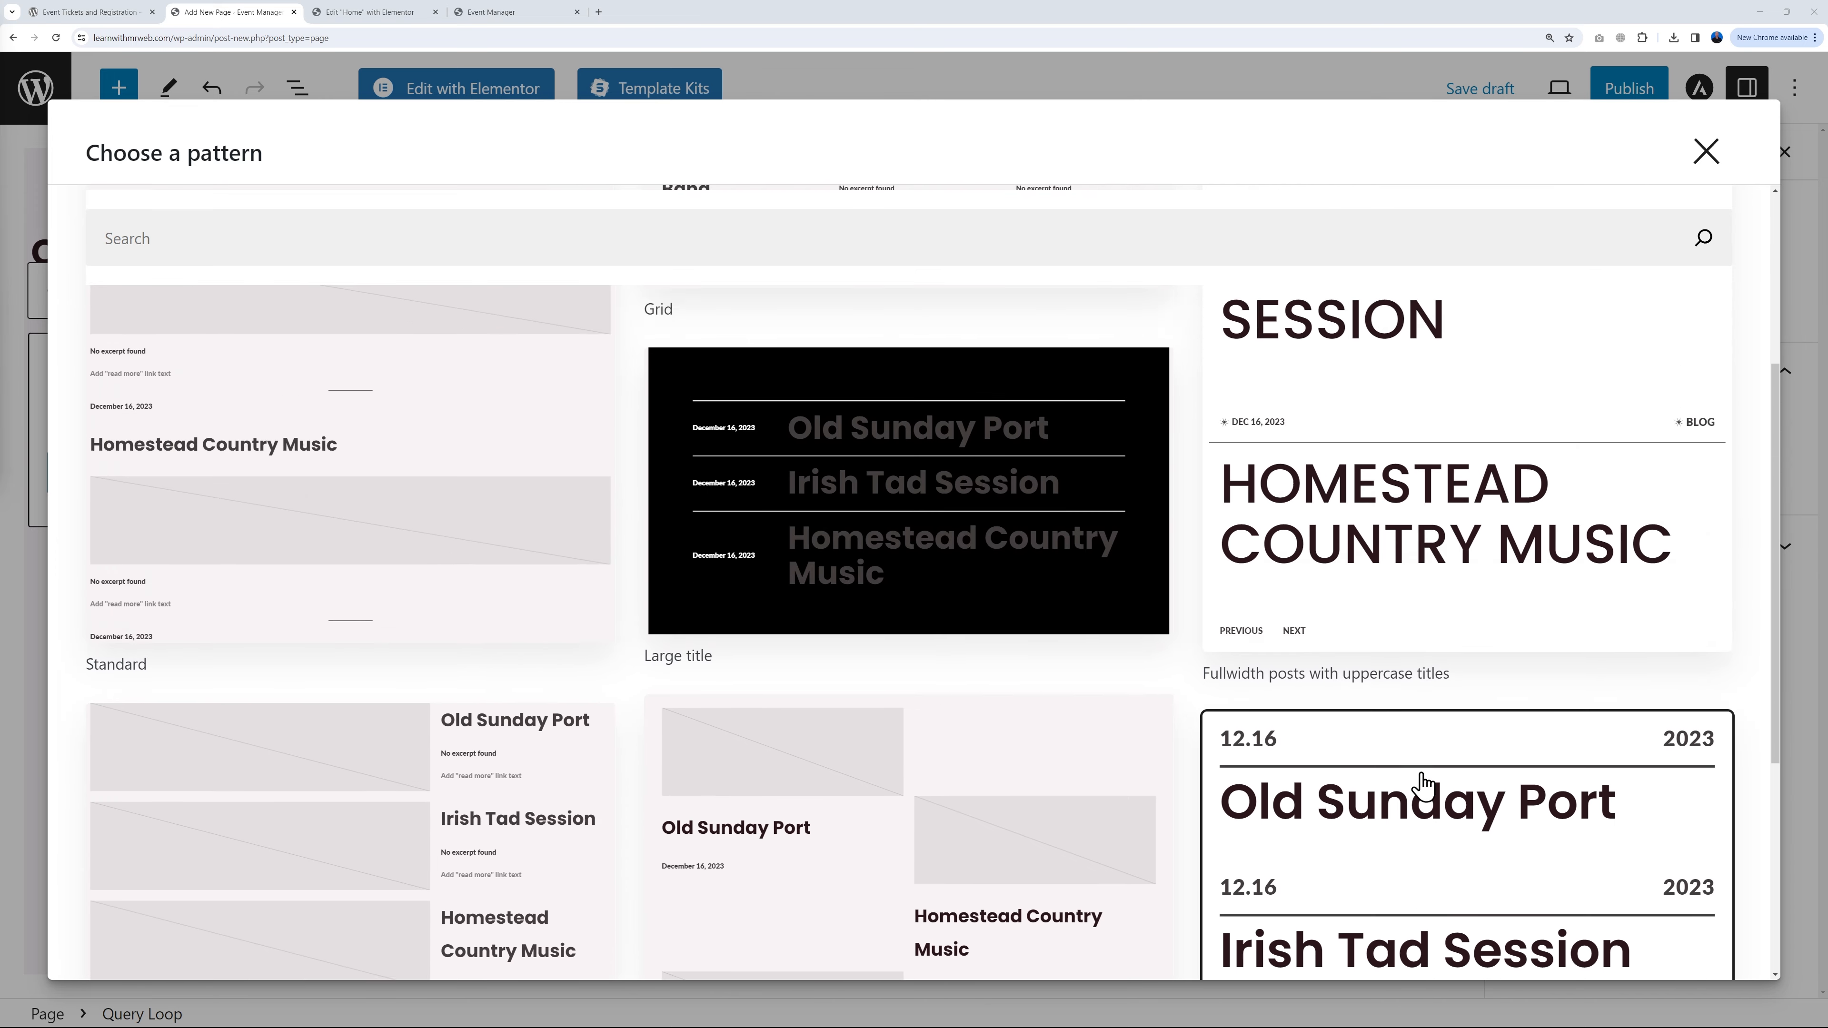
{"action": "scroll", "coordinate": [1420, 634], "scroll_direction": "down", "scroll_amount": 8}
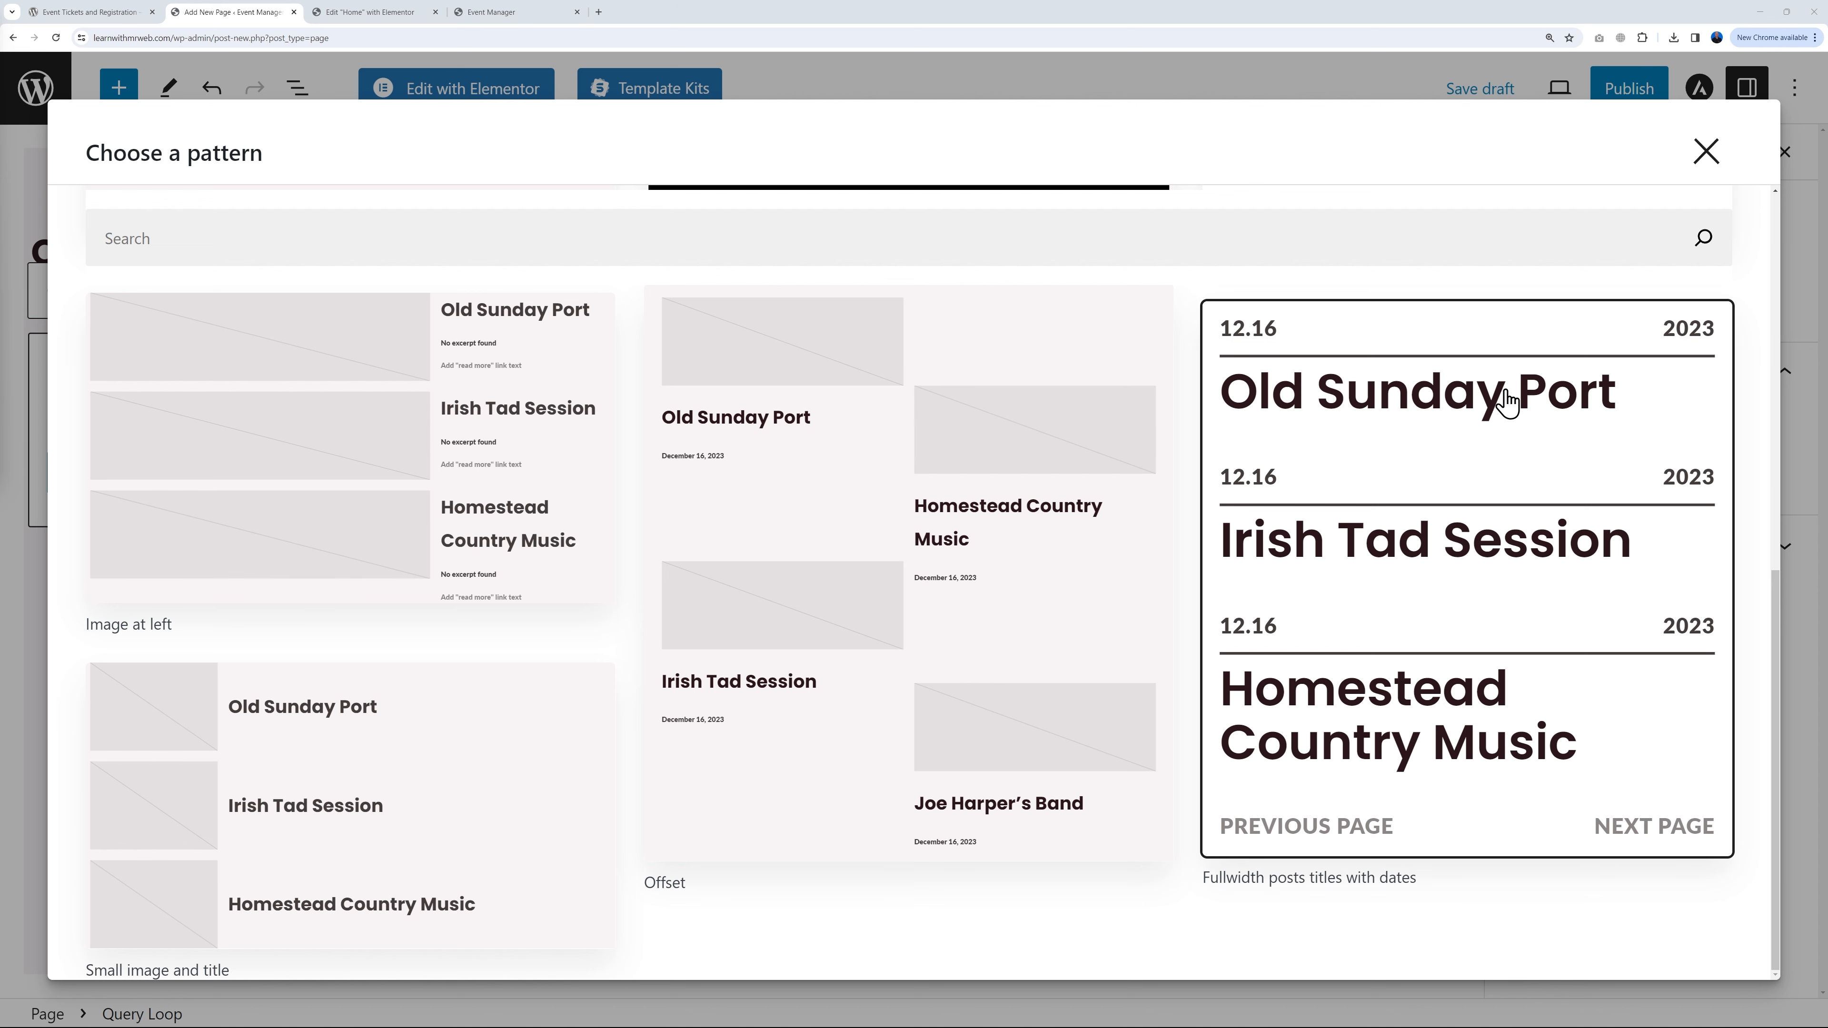
{"action": "left_click", "coordinate": [1459, 549]}
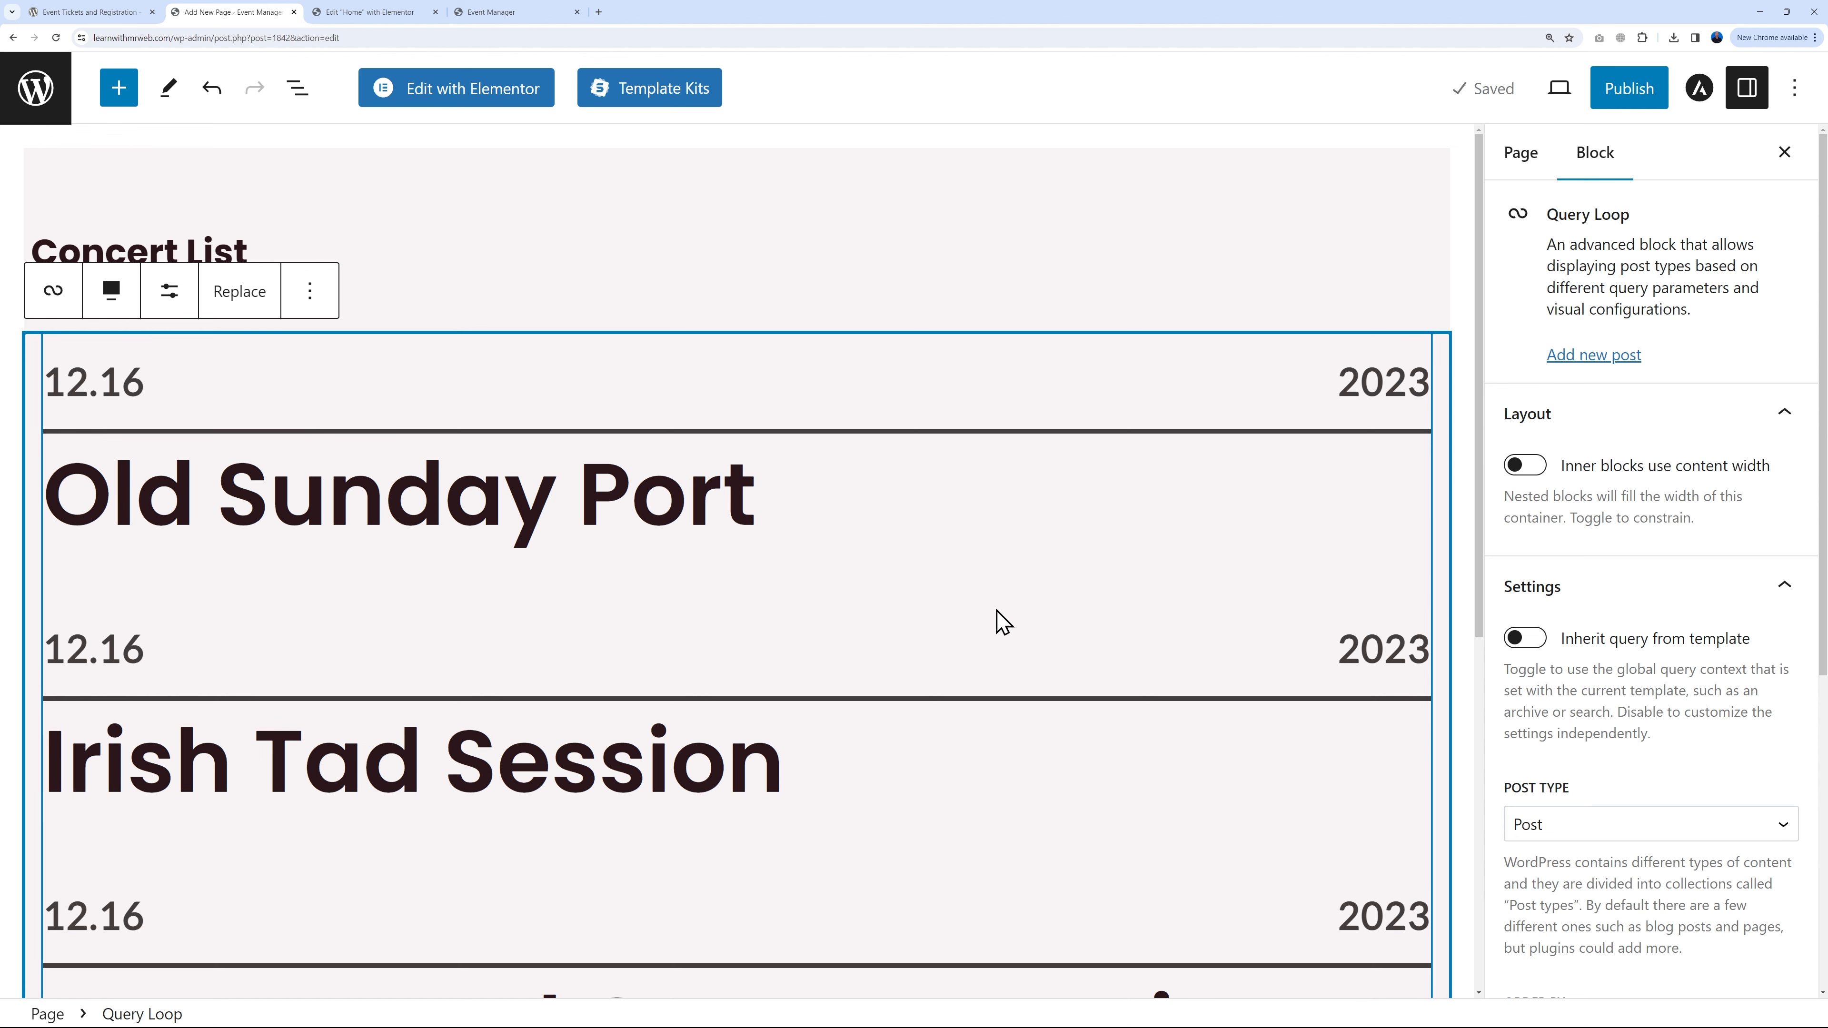
Step: Publish the Concert List page
{"action": "left_click", "coordinate": [1626, 100]}
{"action": "left_click", "coordinate": [1611, 100]}
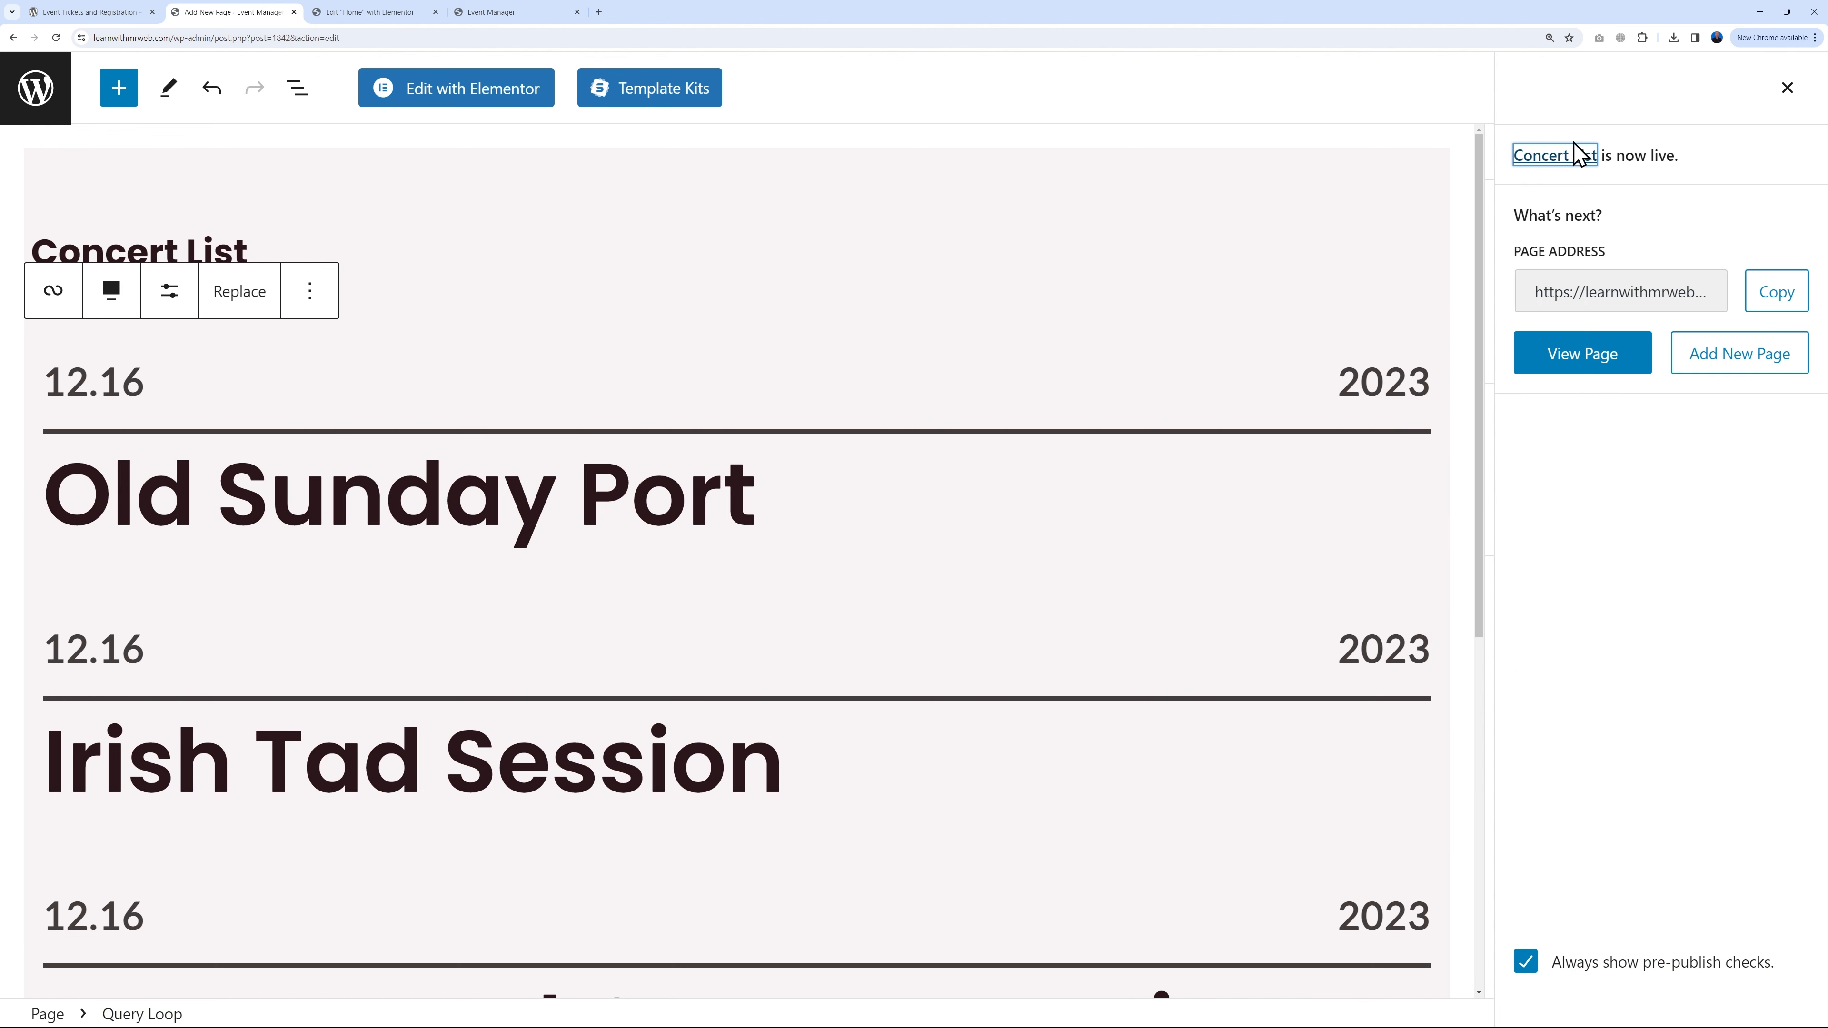
{"action": "left_click", "coordinate": [1785, 90]}
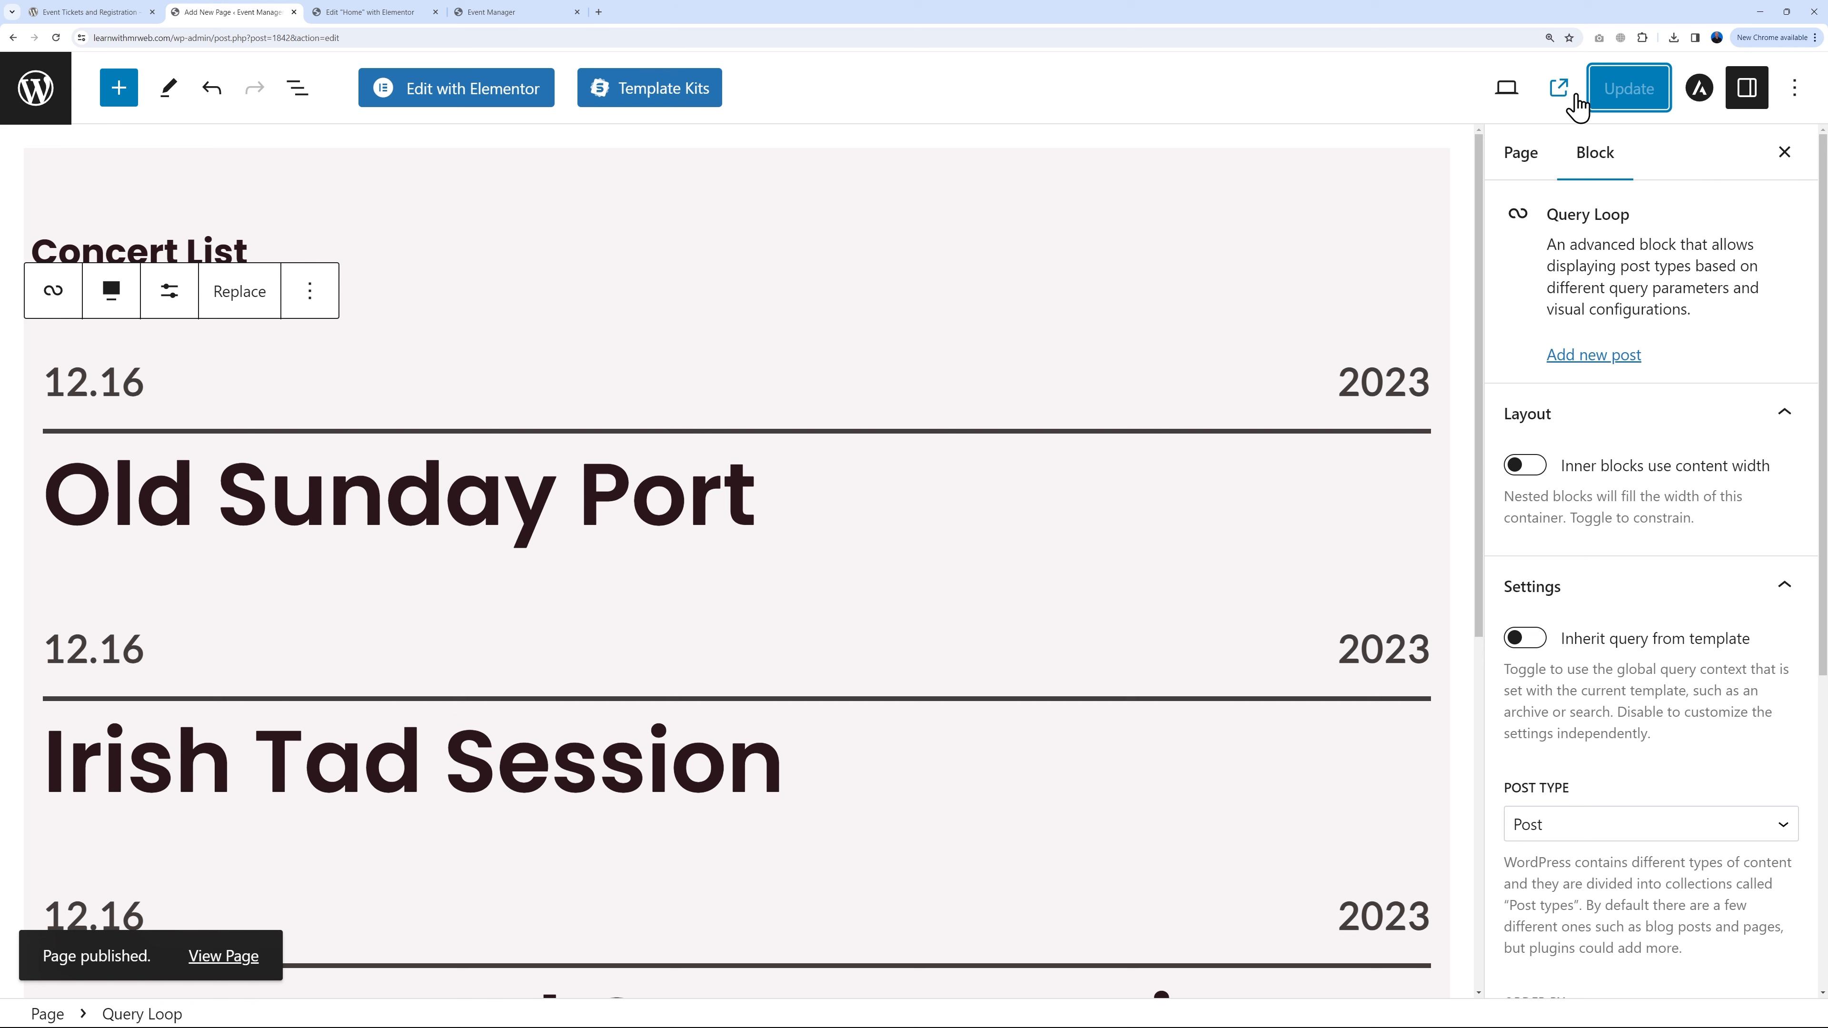
Step: View the live page and go to its second page of events, starting with Joe Harper's Band
{"action": "left_click", "coordinate": [1559, 90]}
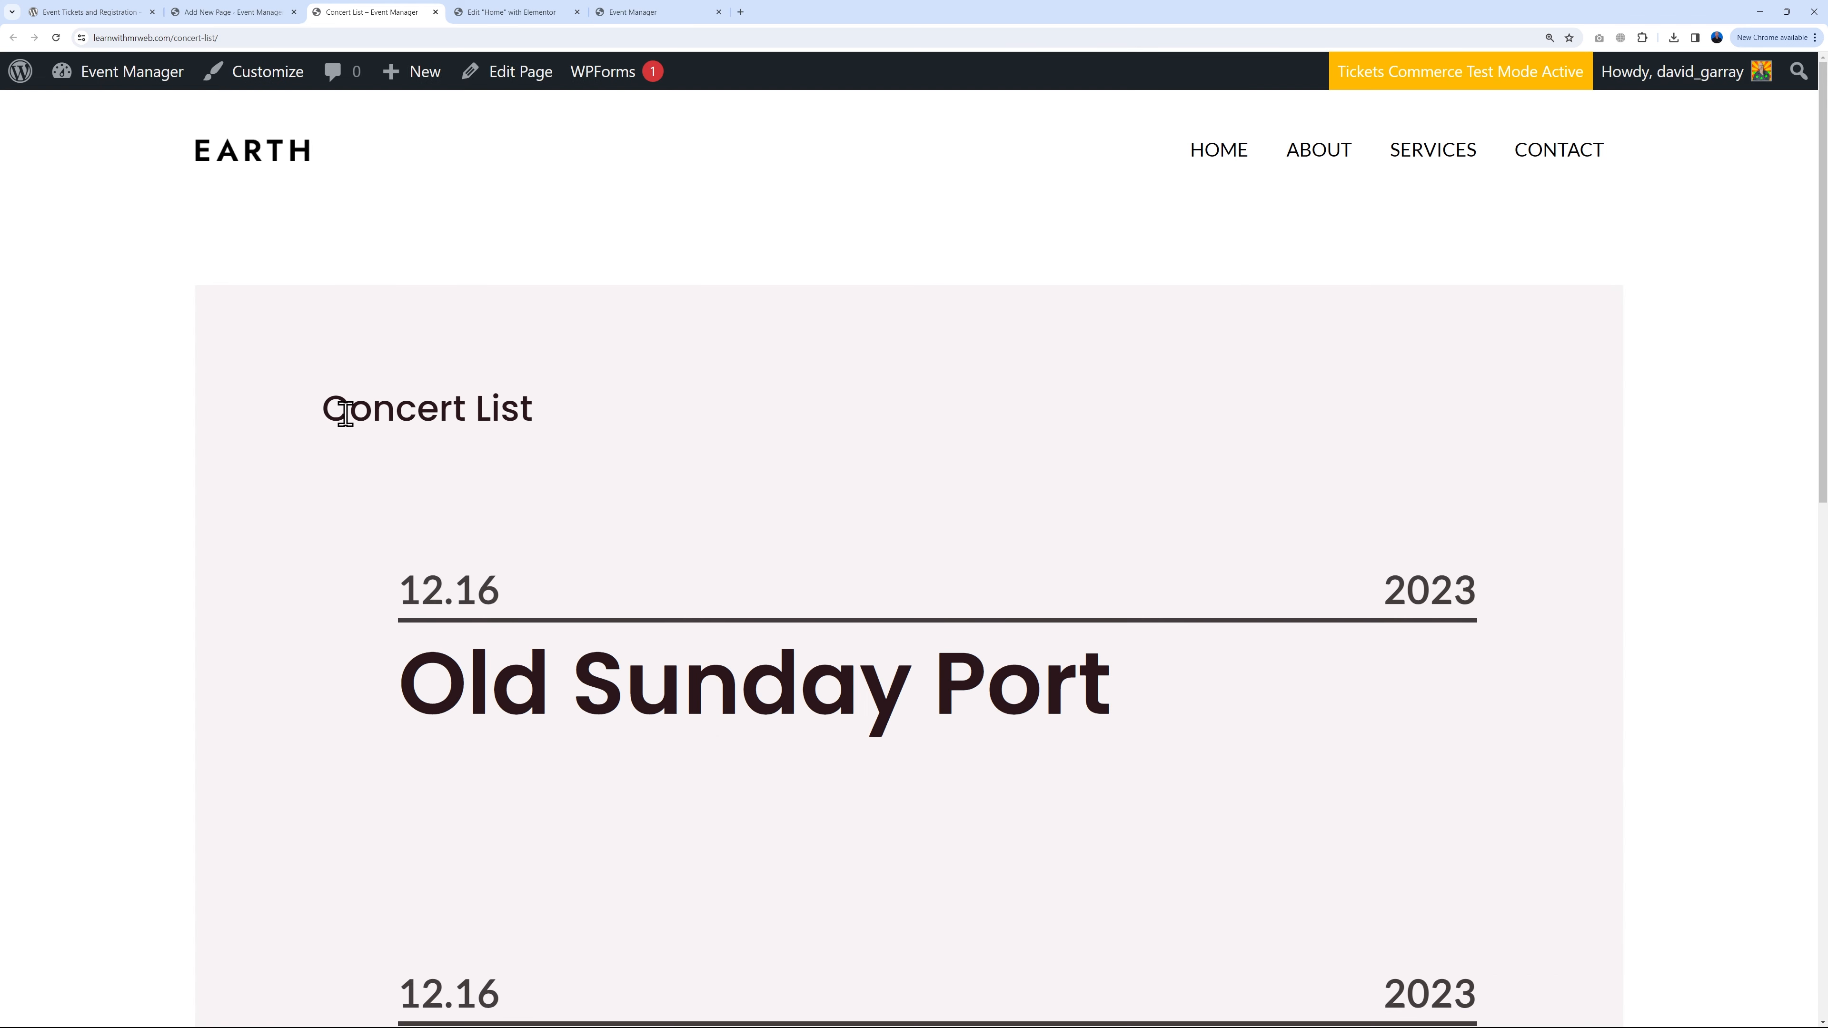
{"action": "scroll", "coordinate": [1551, 531], "scroll_direction": "down", "scroll_amount": 5}
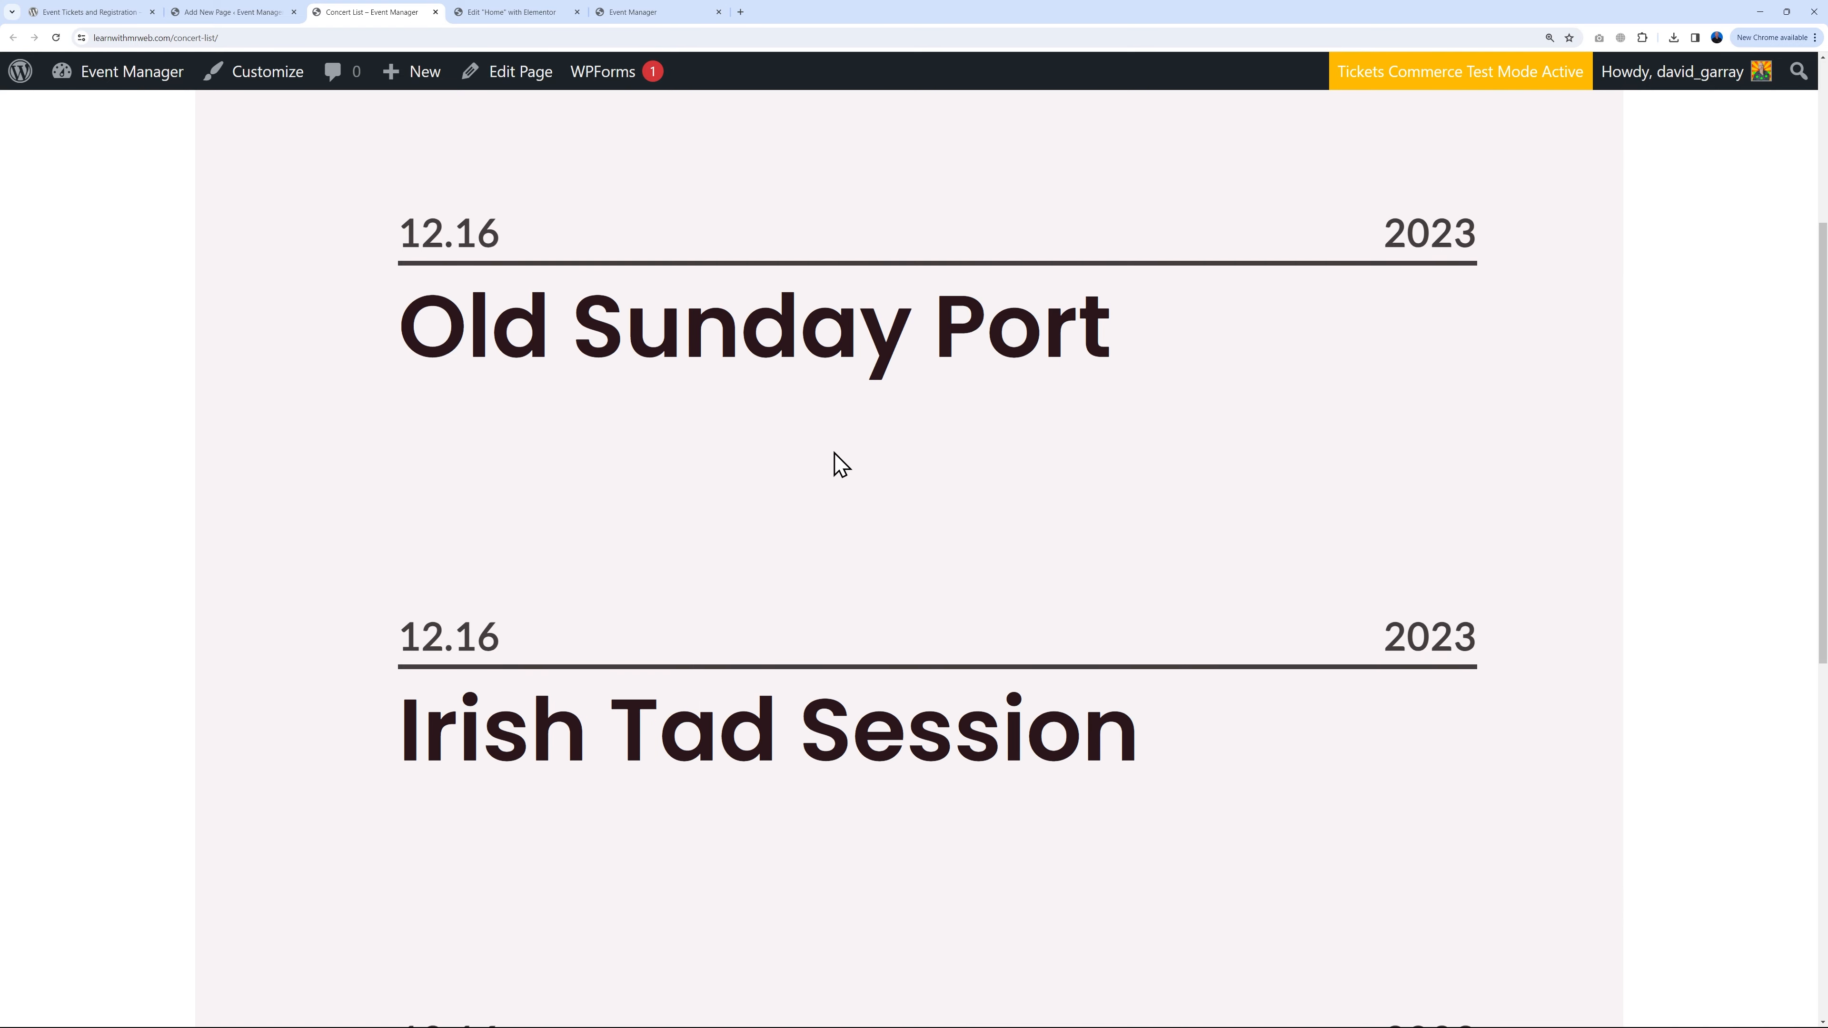
{"action": "scroll", "coordinate": [1134, 437], "scroll_direction": "down", "scroll_amount": 3}
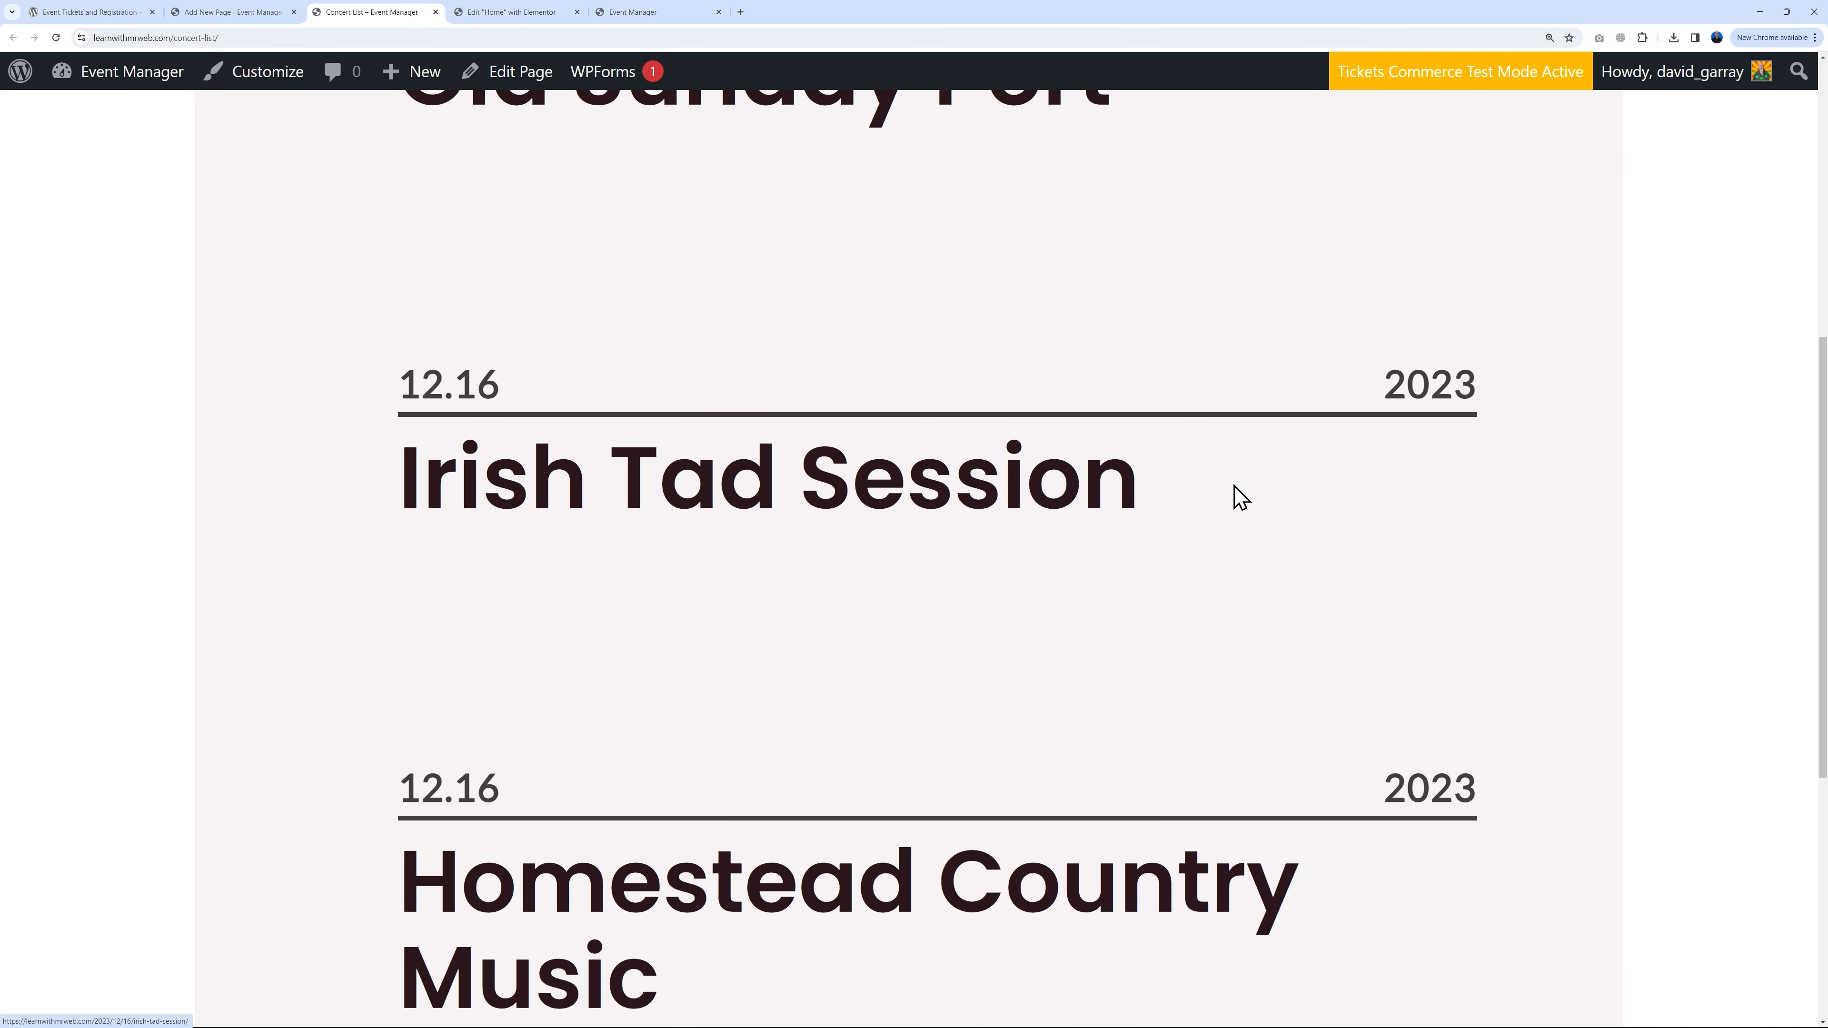
{"action": "scroll", "coordinate": [1234, 495], "scroll_direction": "down", "scroll_amount": 7}
{"action": "scroll", "coordinate": [874, 598], "scroll_direction": "up", "scroll_amount": 3}
{"action": "scroll", "coordinate": [935, 620], "scroll_direction": "down", "scroll_amount": 3}
{"action": "left_click", "coordinate": [1432, 692]}
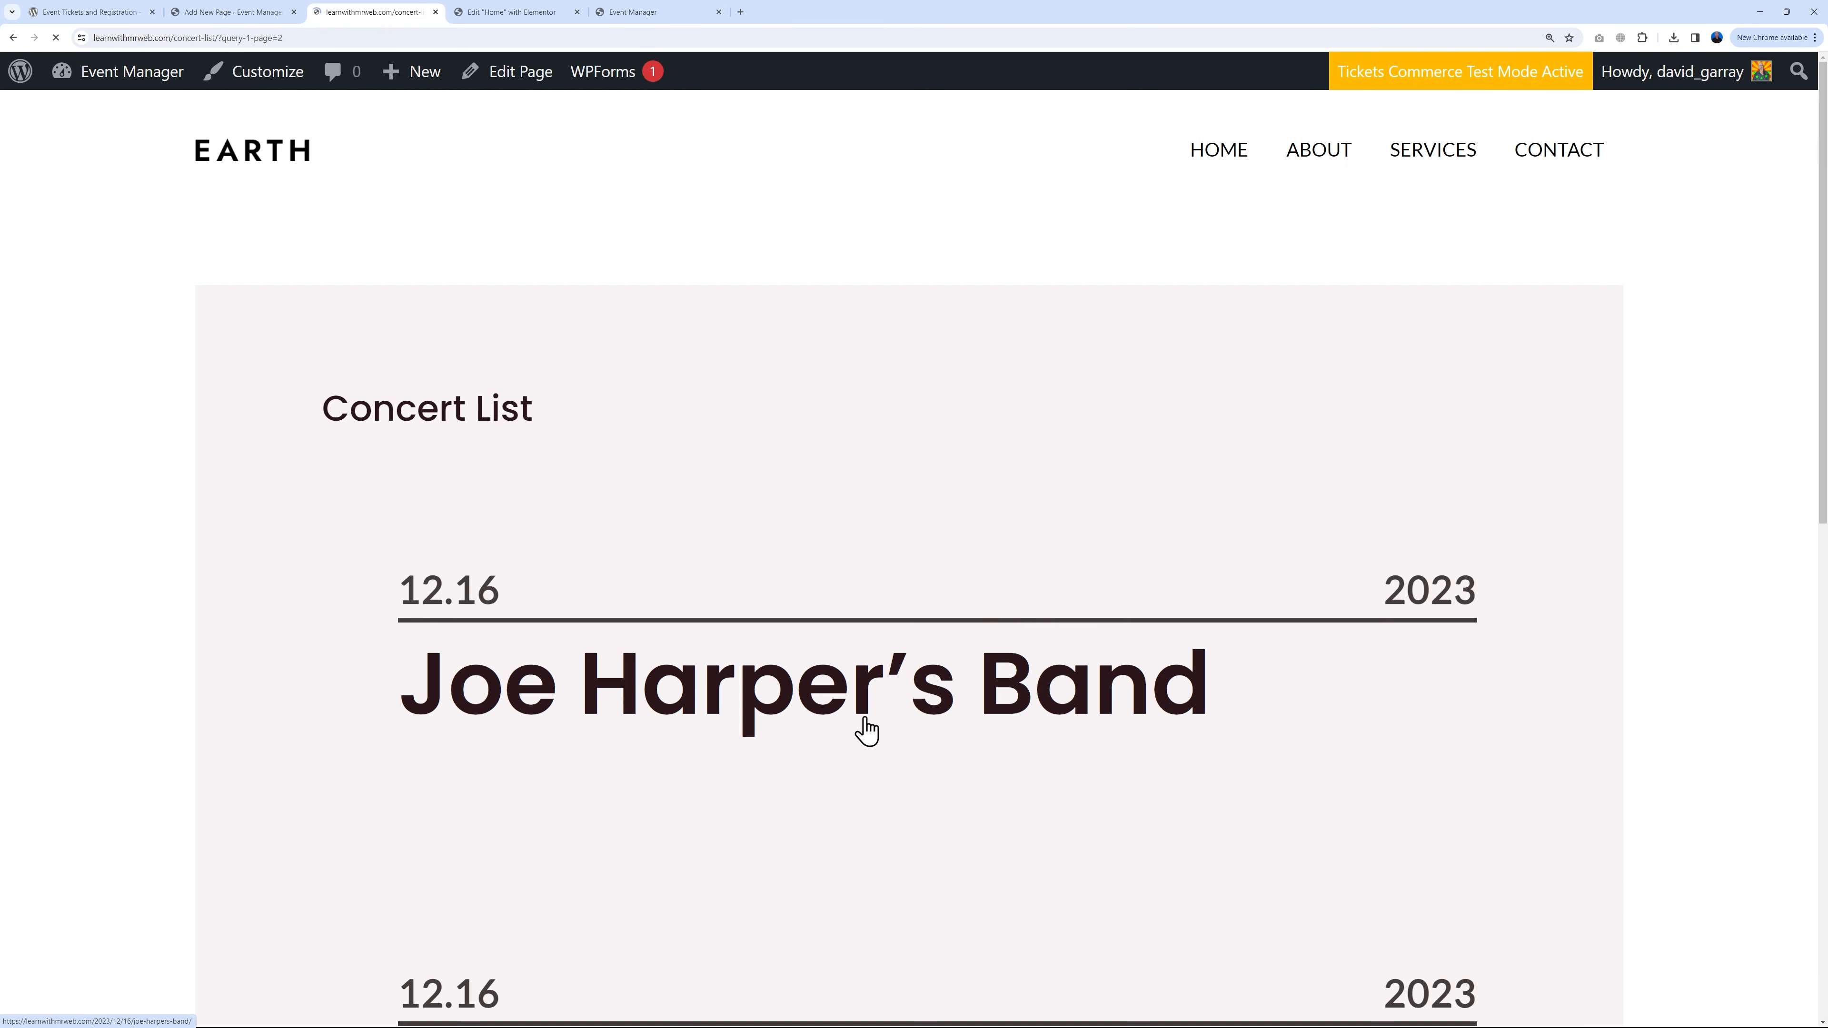
{"action": "scroll", "coordinate": [992, 555], "scroll_direction": "down", "scroll_amount": 12}
{"action": "scroll", "coordinate": [1093, 580], "scroll_direction": "up", "scroll_amount": 12}
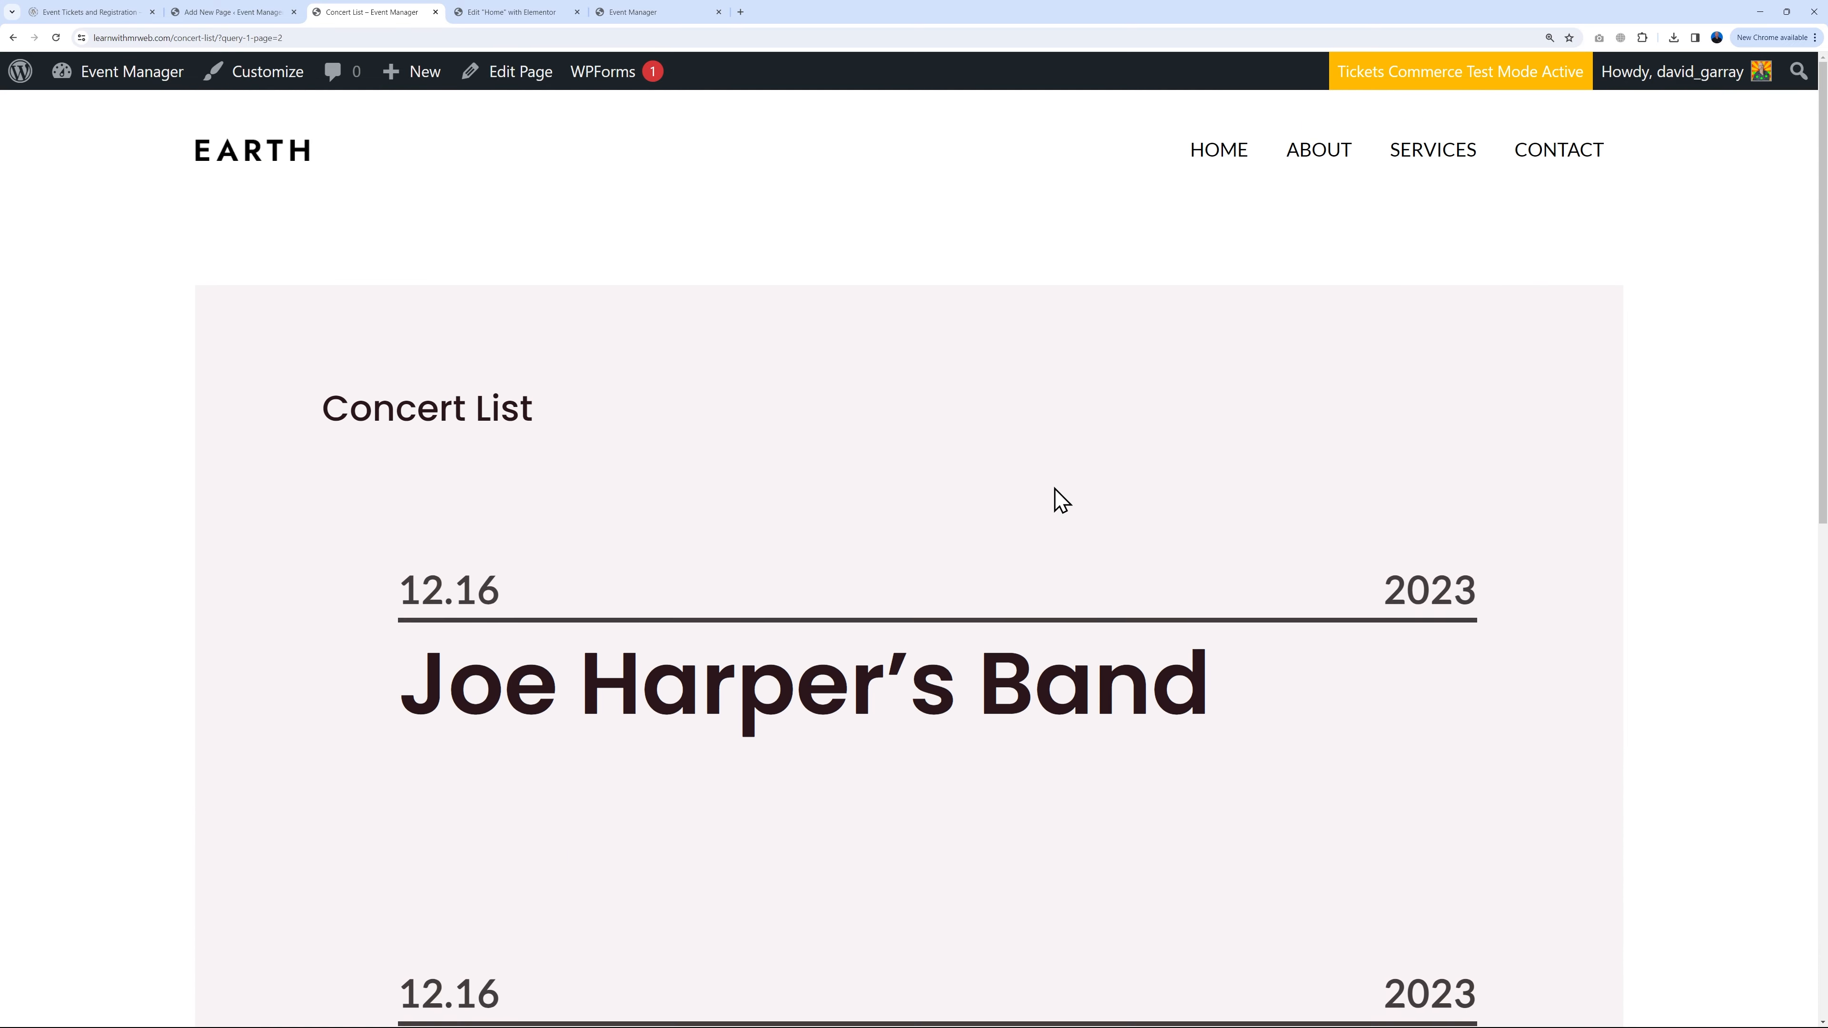
Step: Copy the Concert List page's concert-list link address from the page summary
{"action": "left_click", "coordinate": [236, 13]}
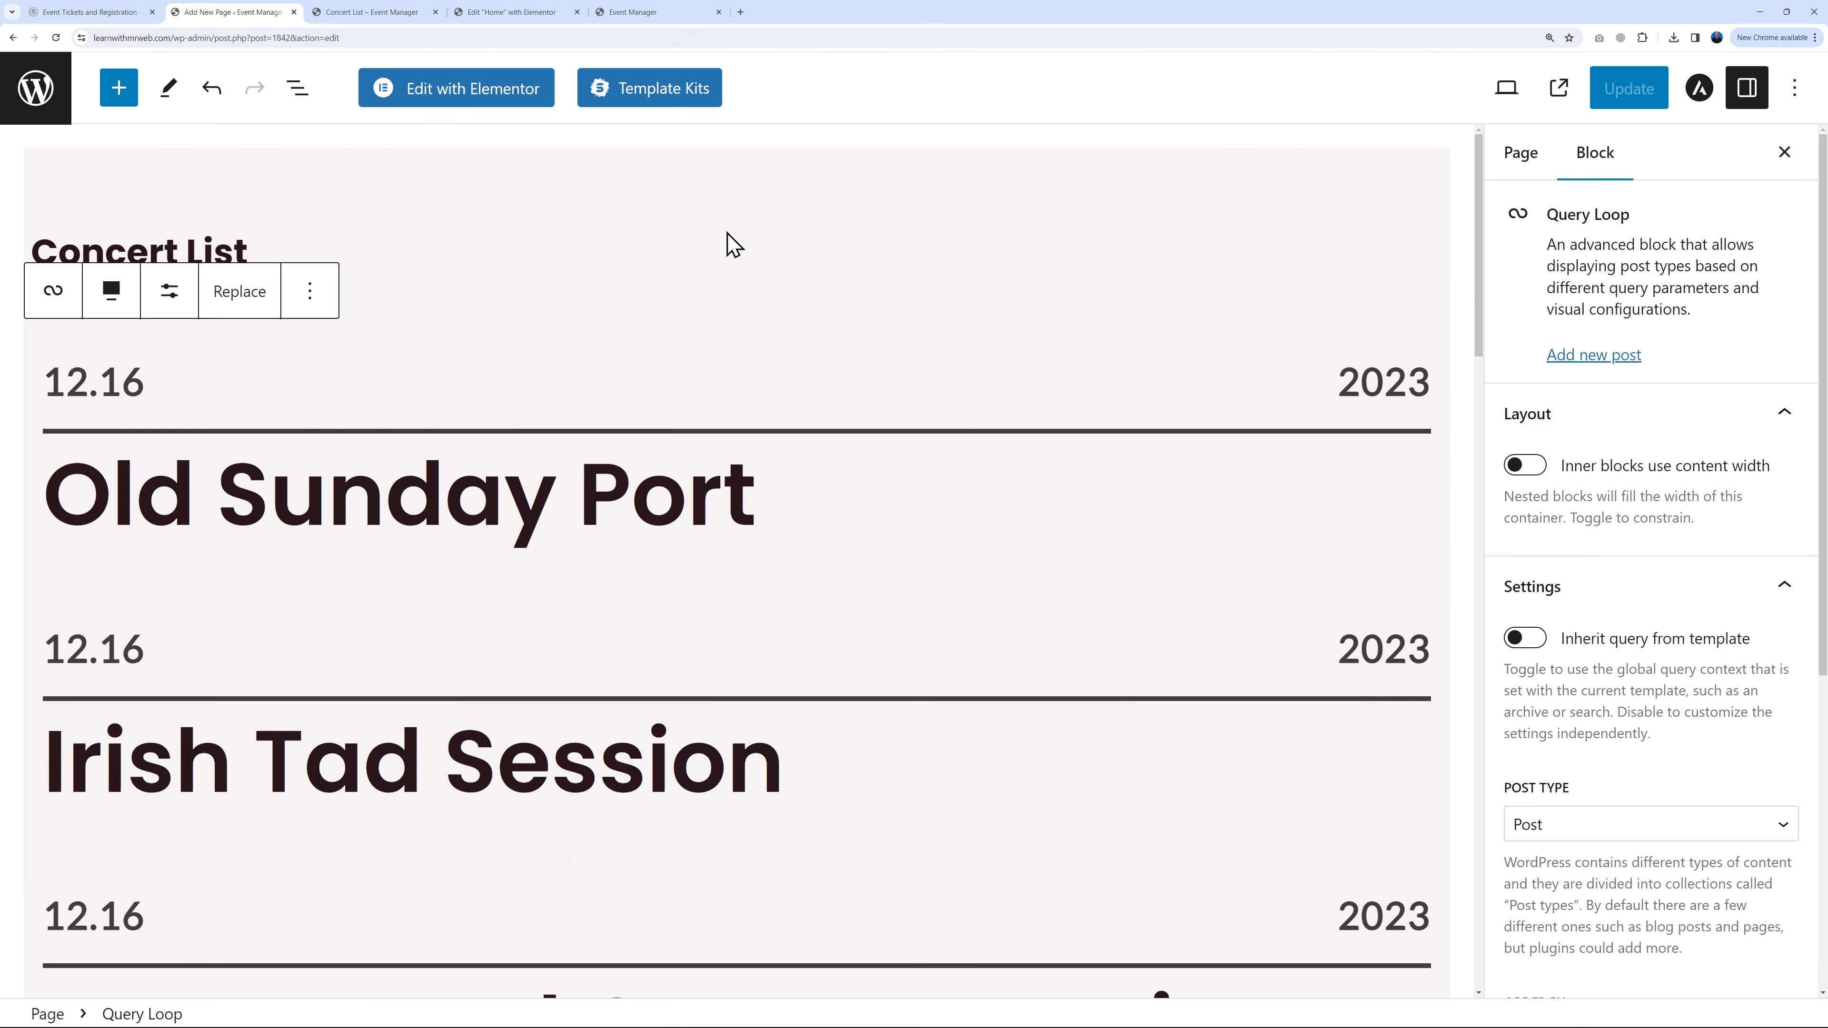
{"action": "left_click", "coordinate": [1519, 166]}
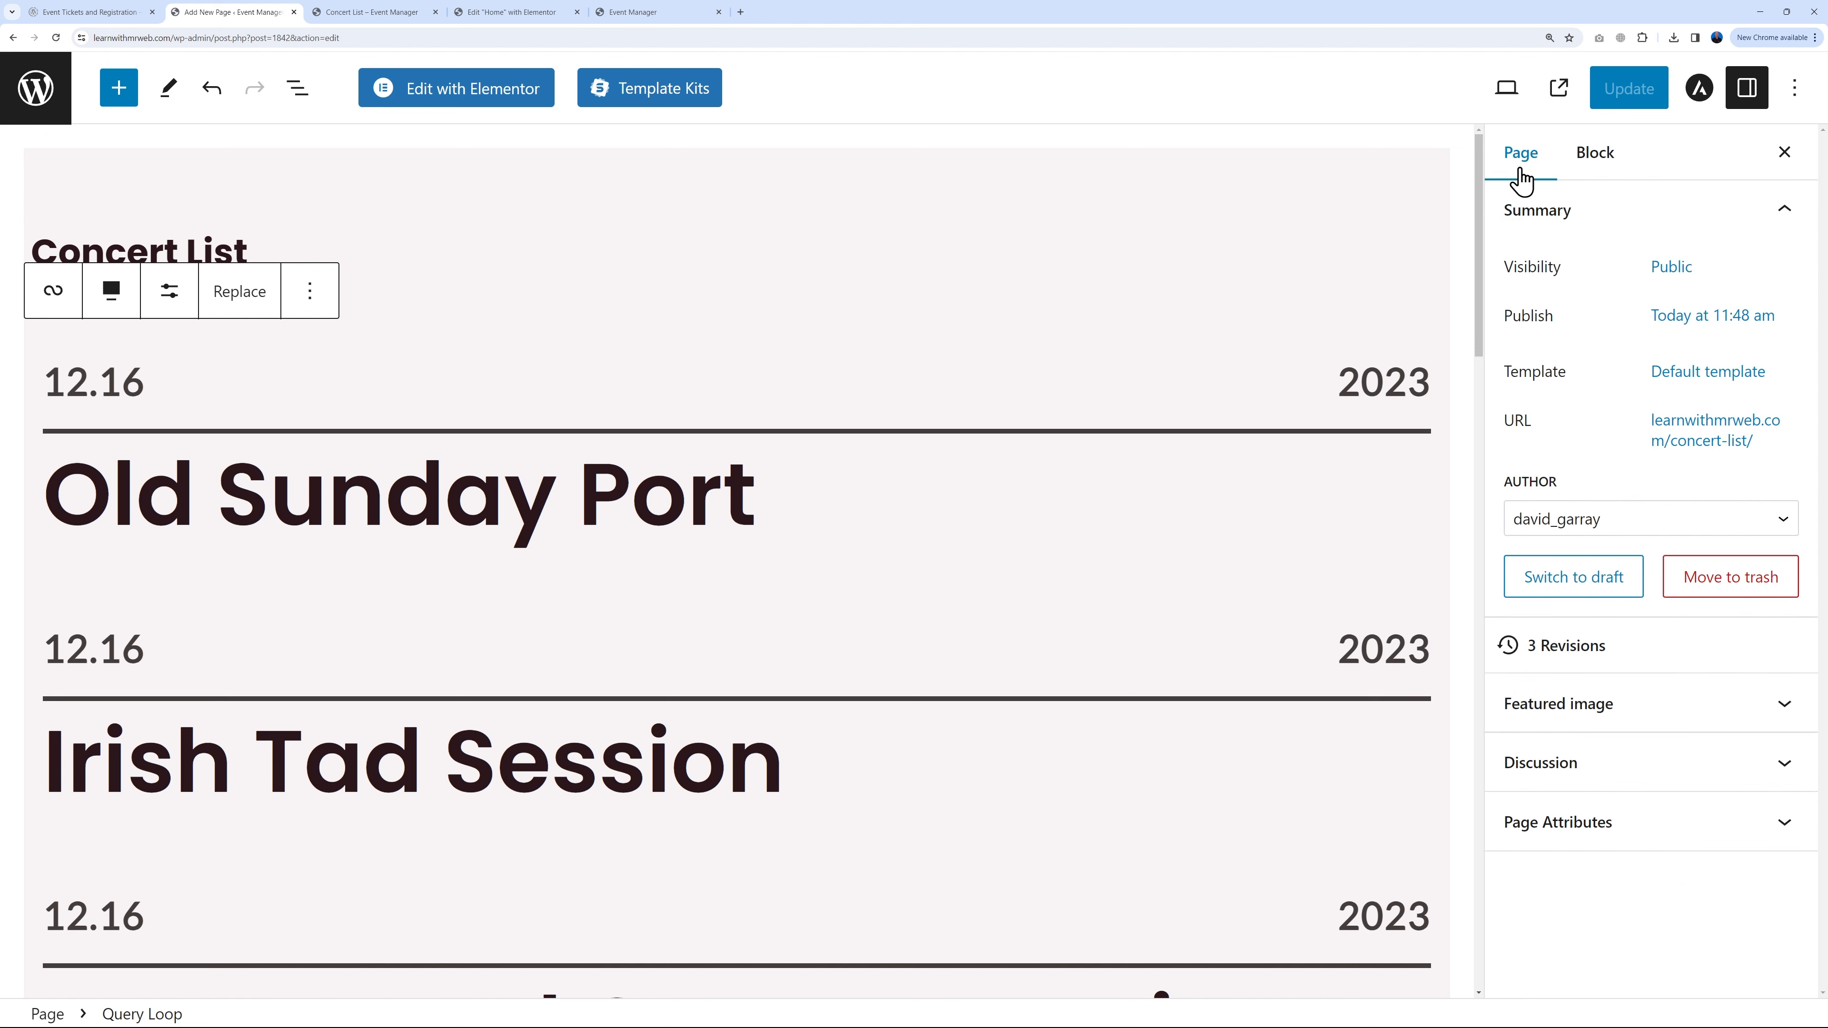
{"action": "left_click", "coordinate": [1684, 440]}
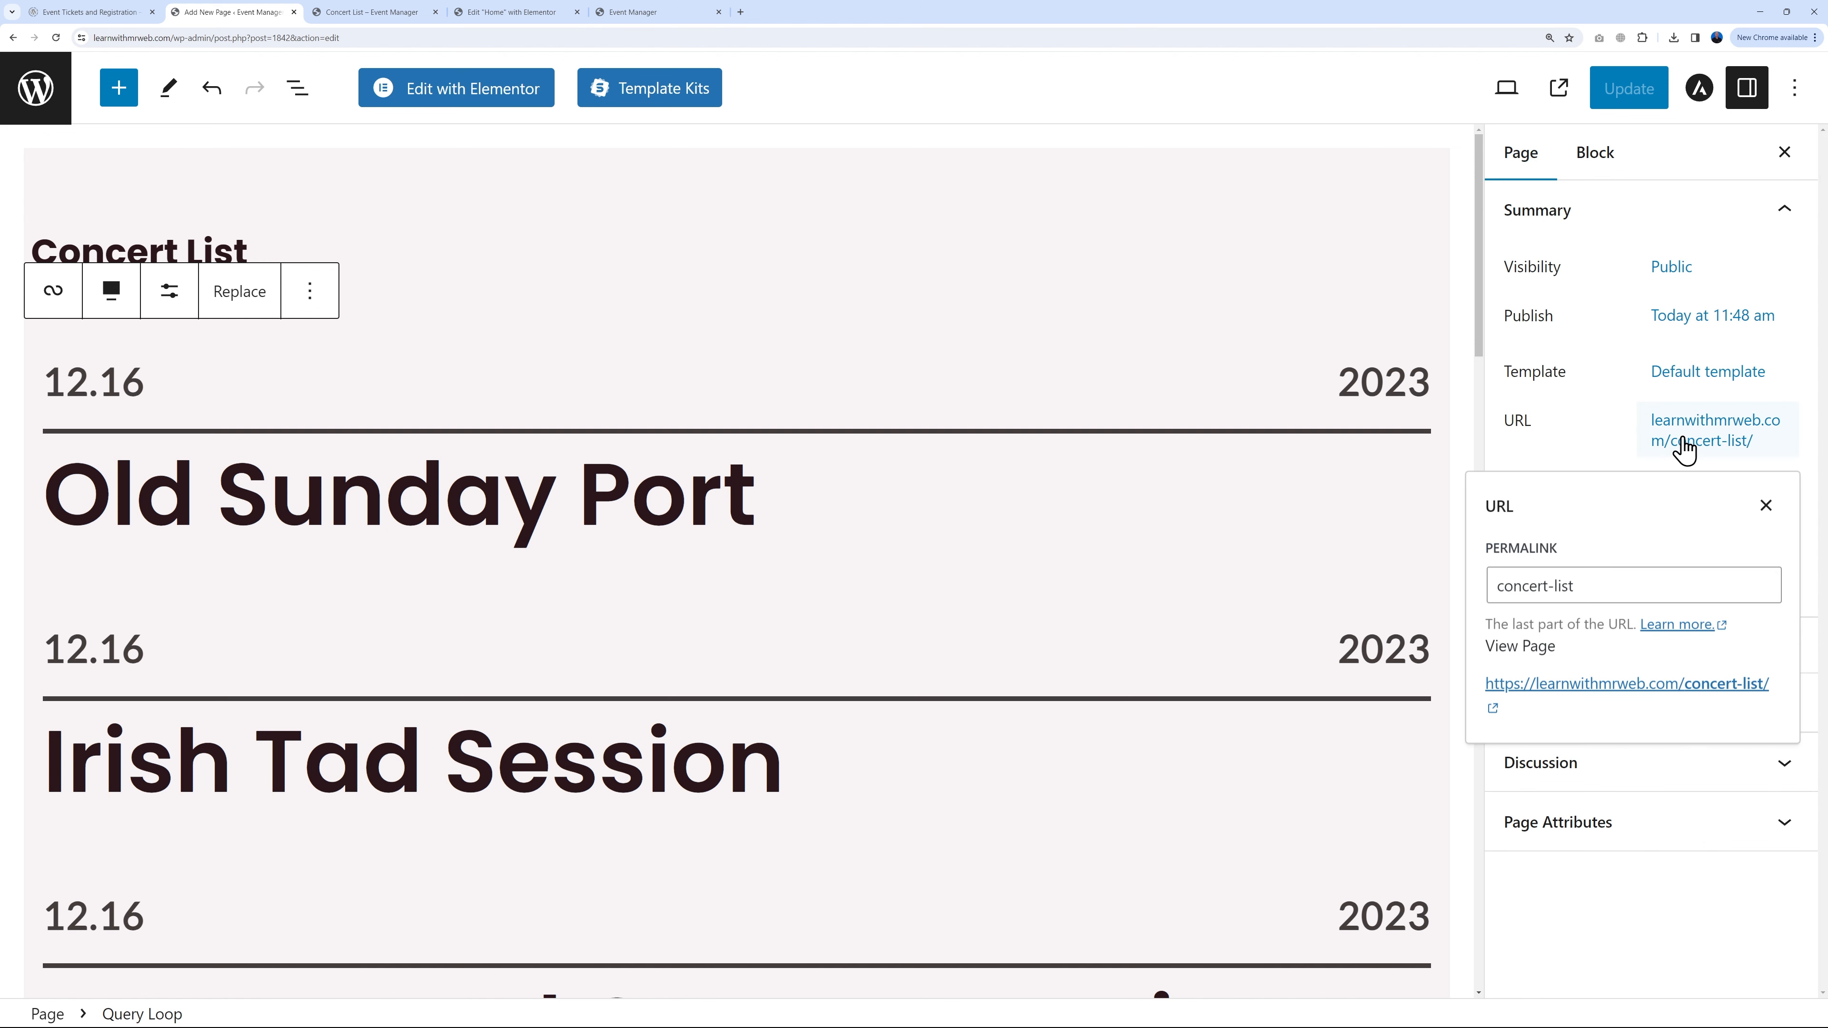
{"action": "right_click", "coordinate": [1578, 686]}
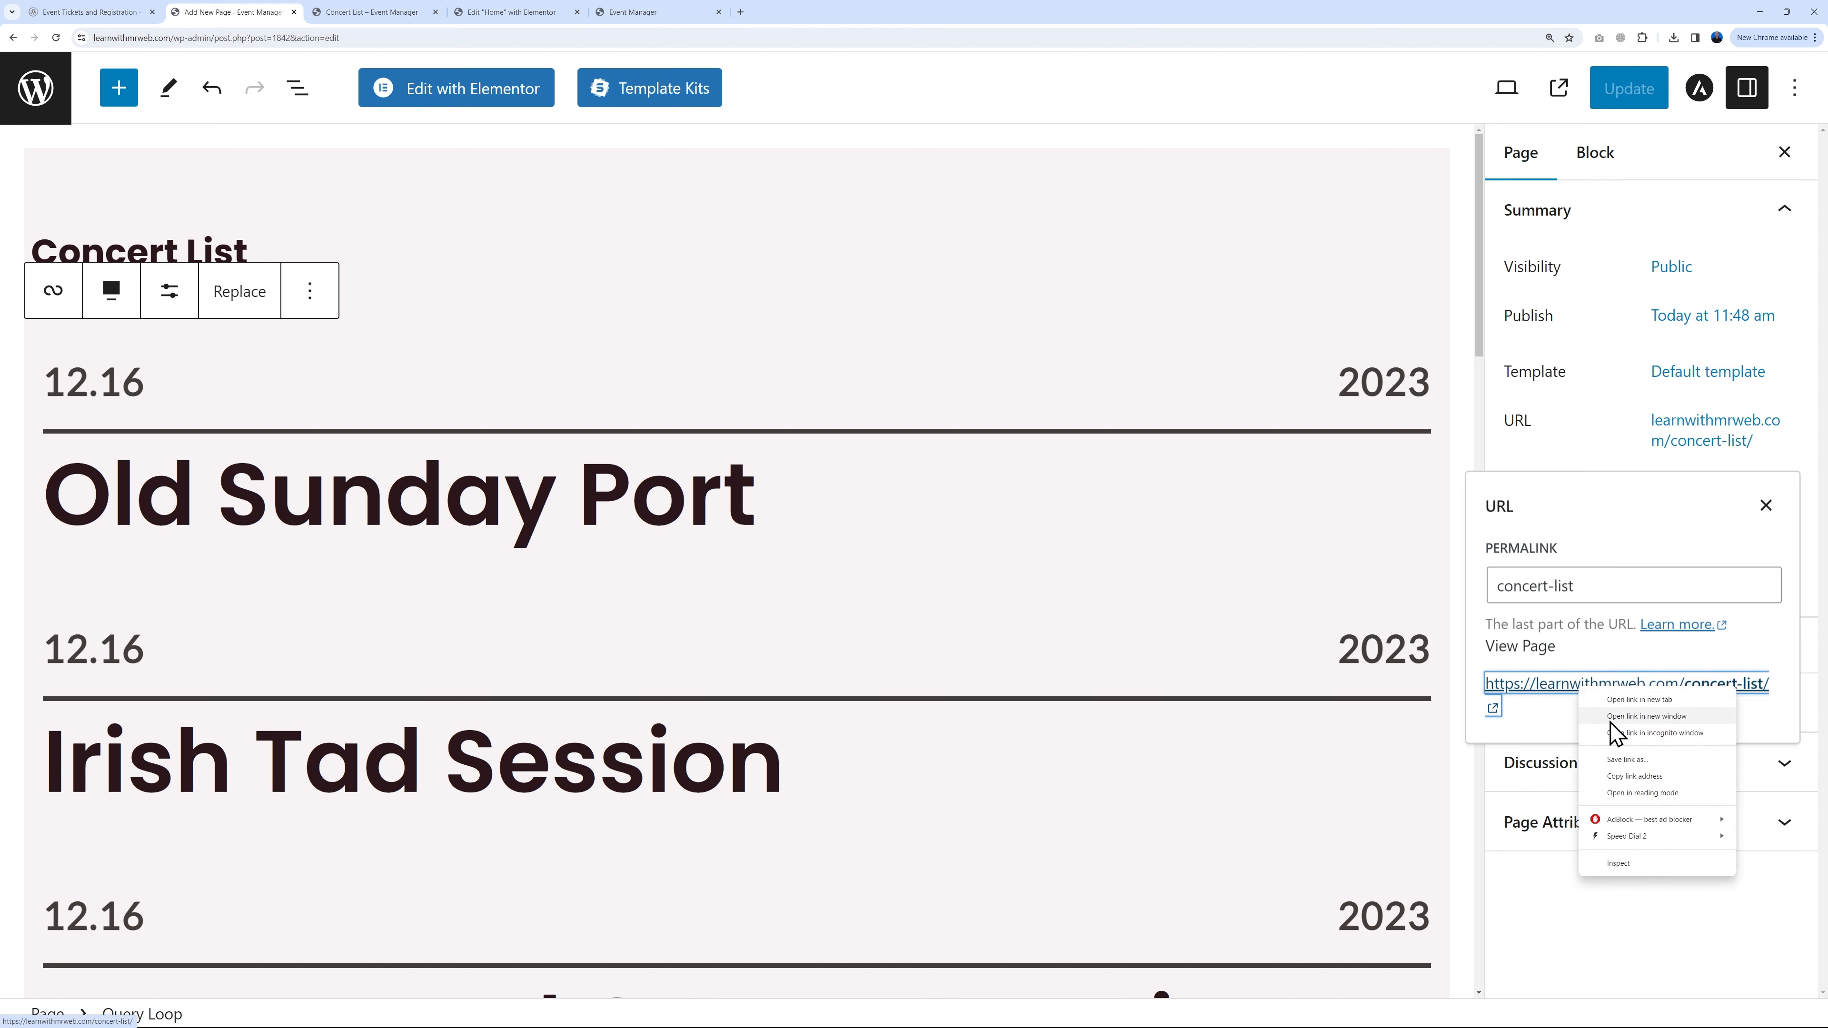
{"action": "left_click", "coordinate": [1668, 788]}
{"action": "left_click", "coordinate": [1580, 437]}
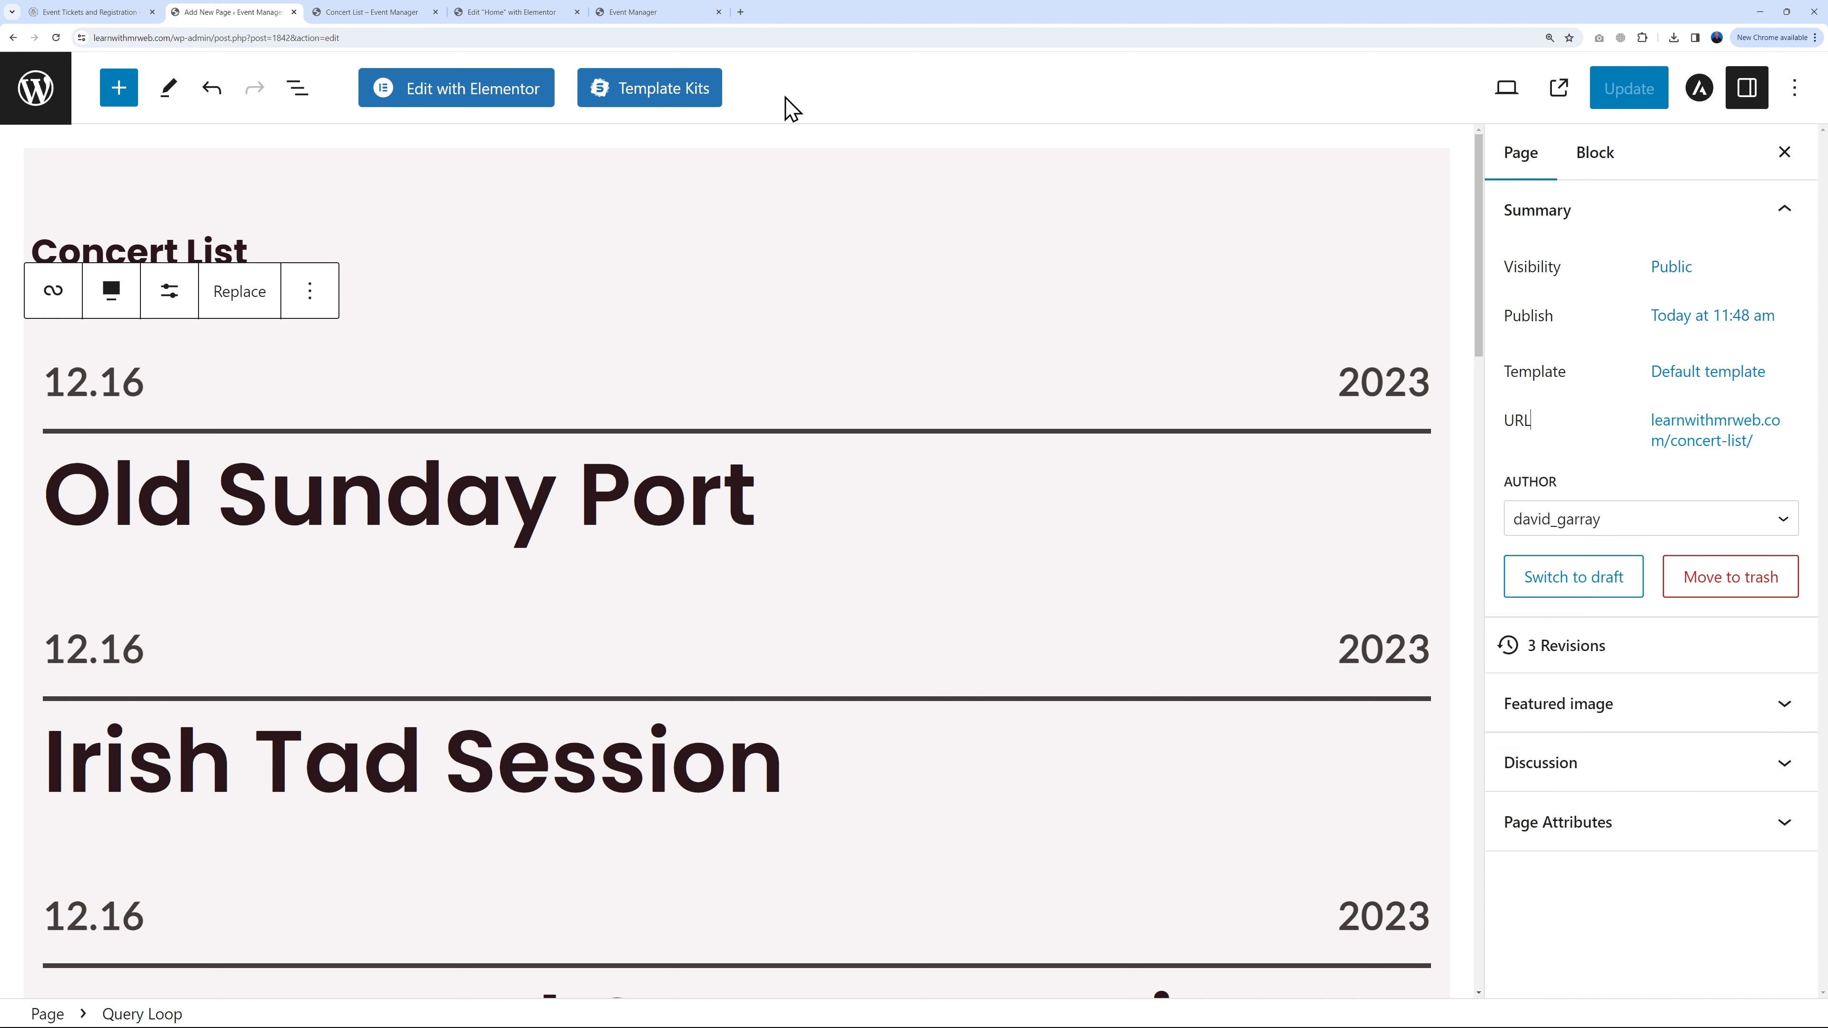
Step: Paste the Concert List address into the BOOK NOW button's link and update the page
{"action": "left_click", "coordinate": [512, 12]}
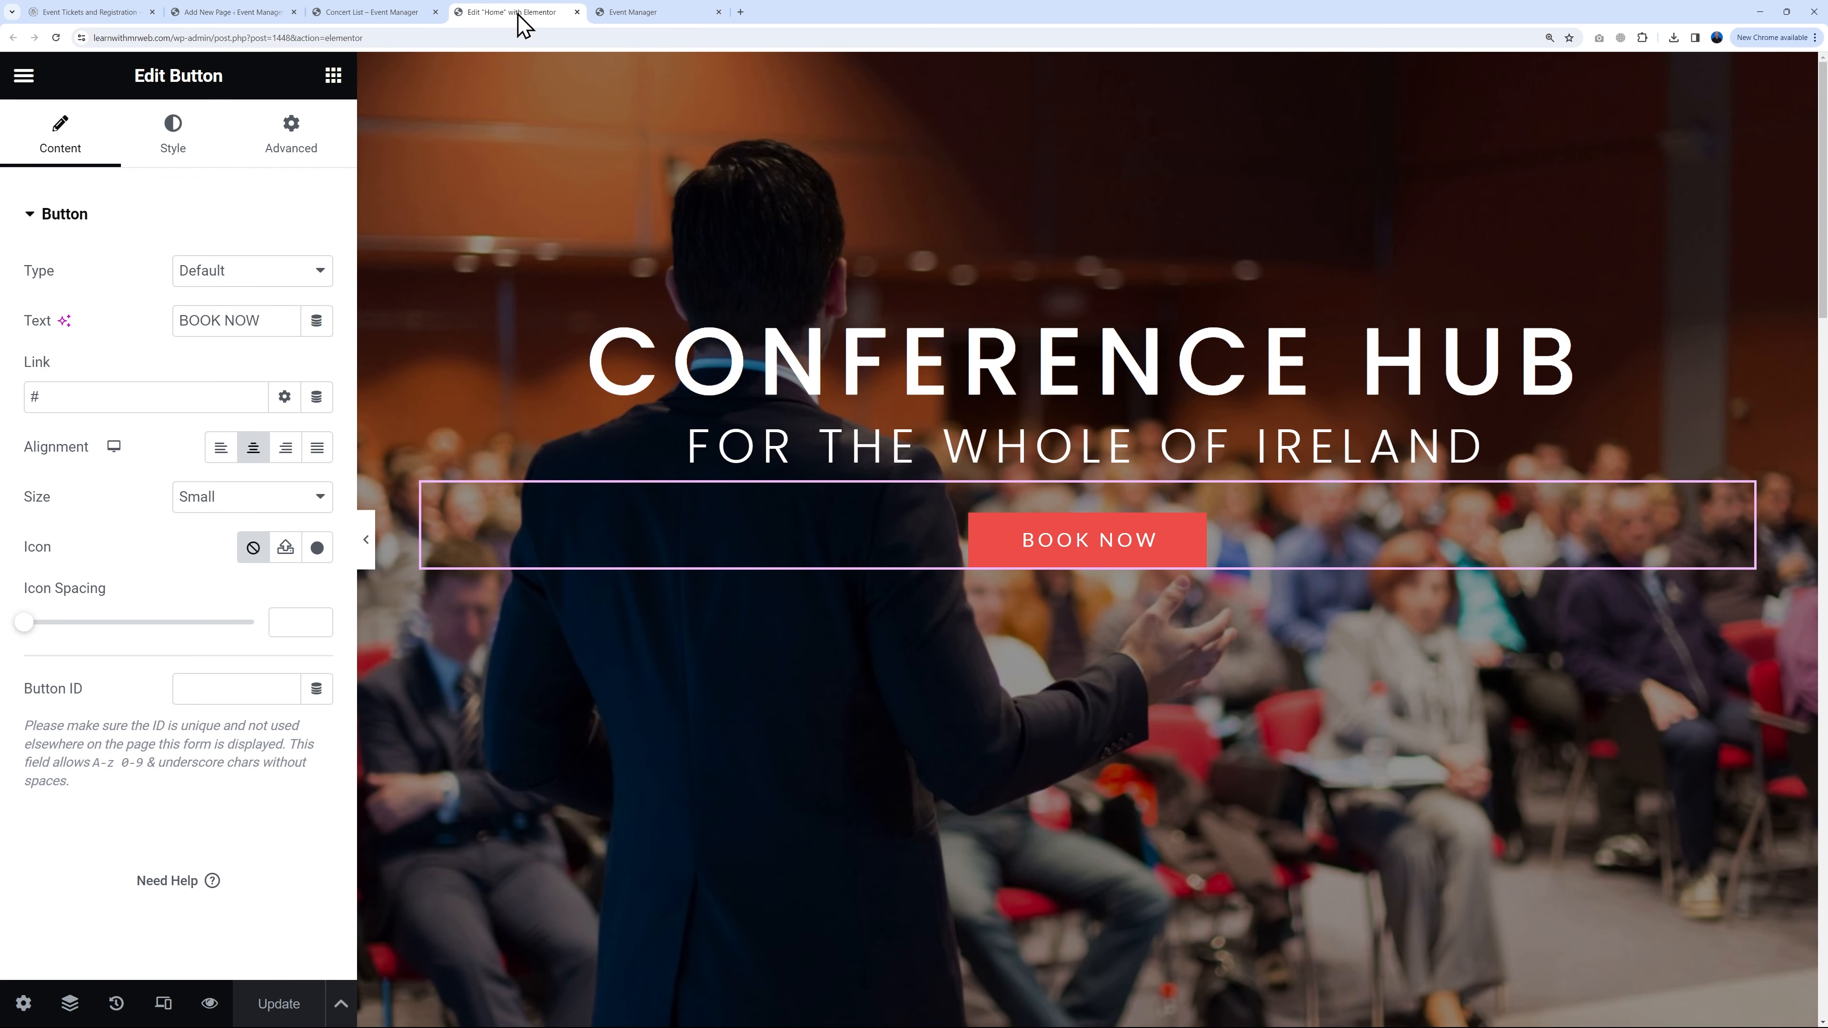
{"action": "triple_click", "coordinate": [202, 398]}
{"action": "type", "text": "https://learnwithmrweb.com/concert-list/"}
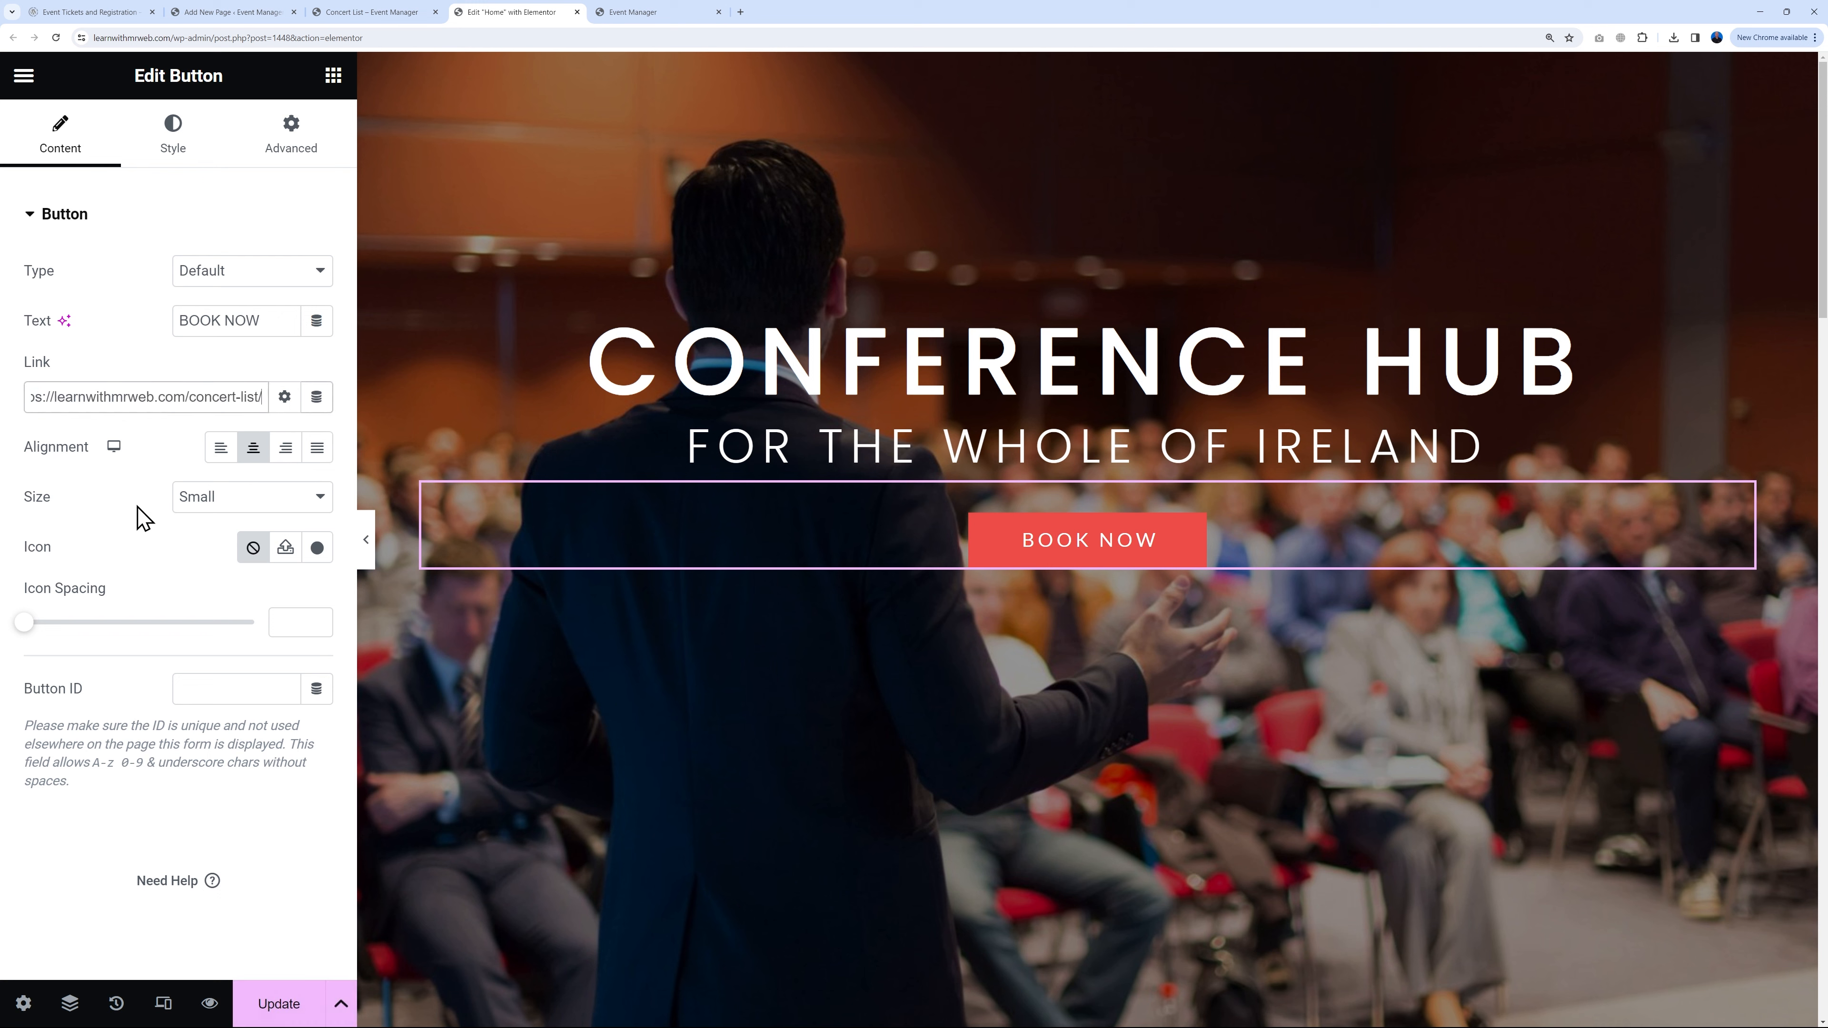
{"action": "left_click", "coordinate": [277, 993]}
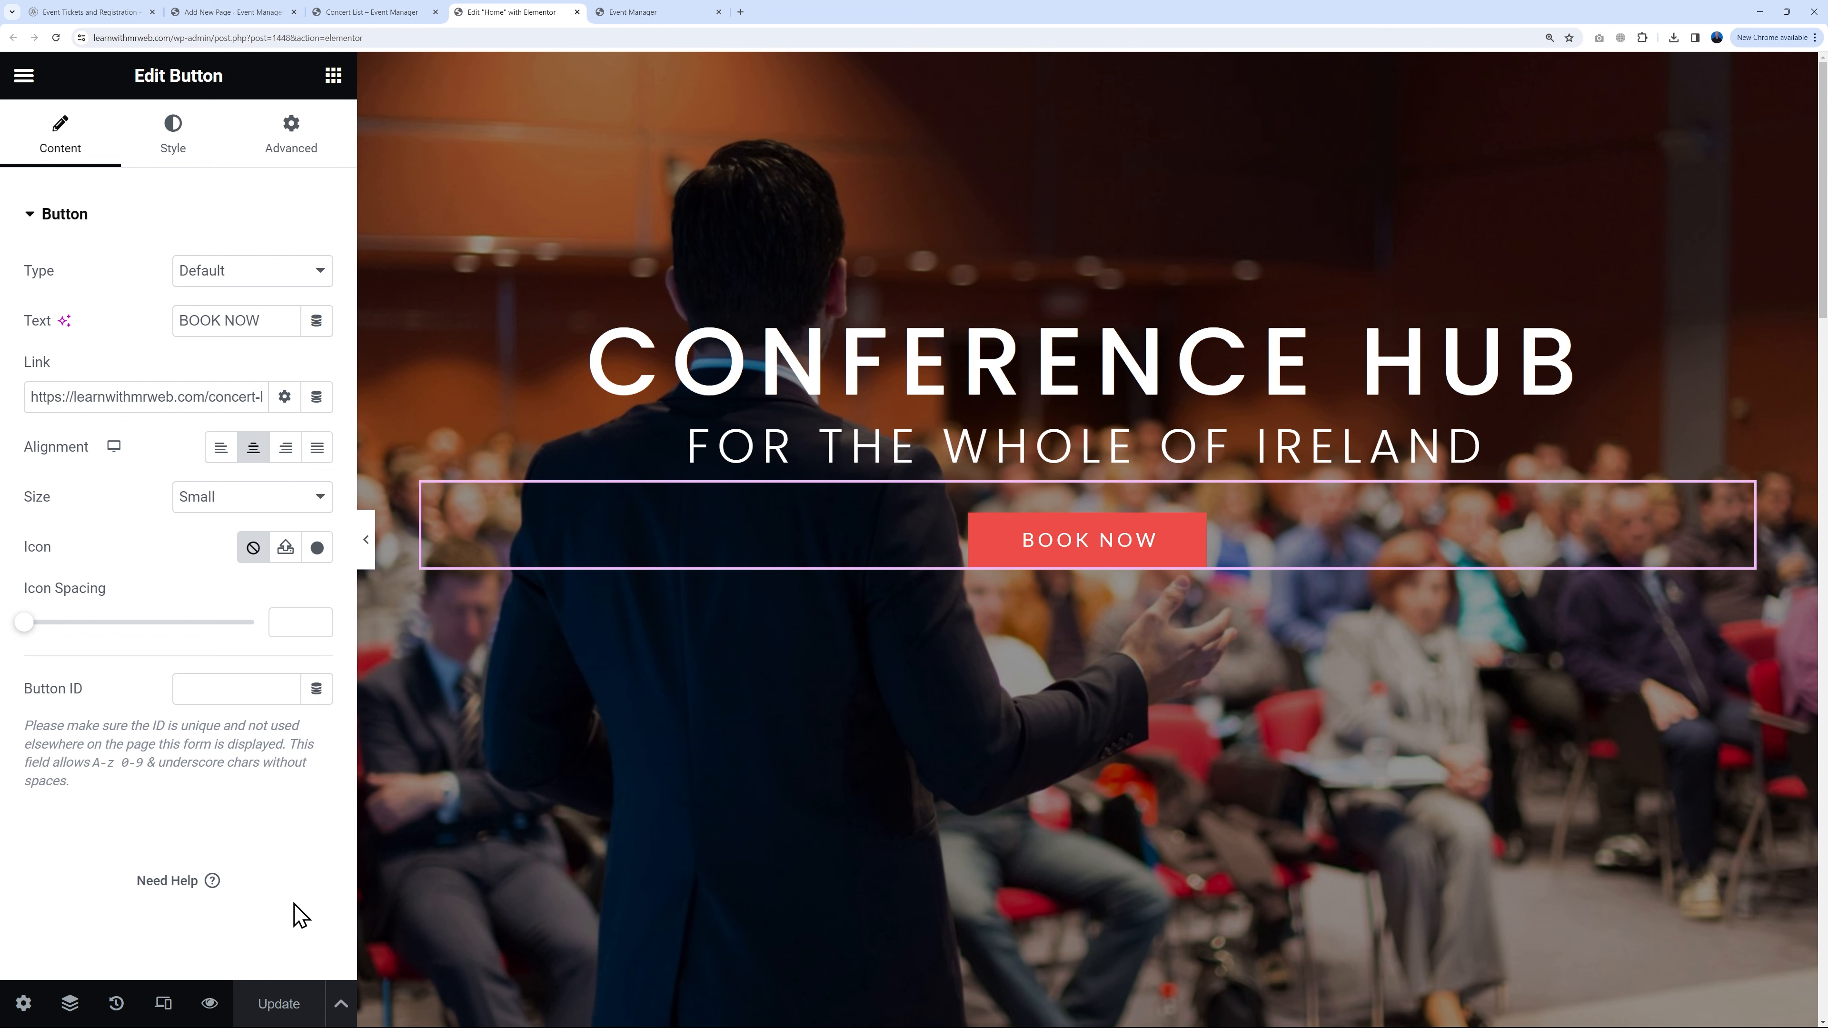
Step: Reload the live home page and confirm BOOK NOW opens the Concert List
{"action": "left_click", "coordinate": [637, 13]}
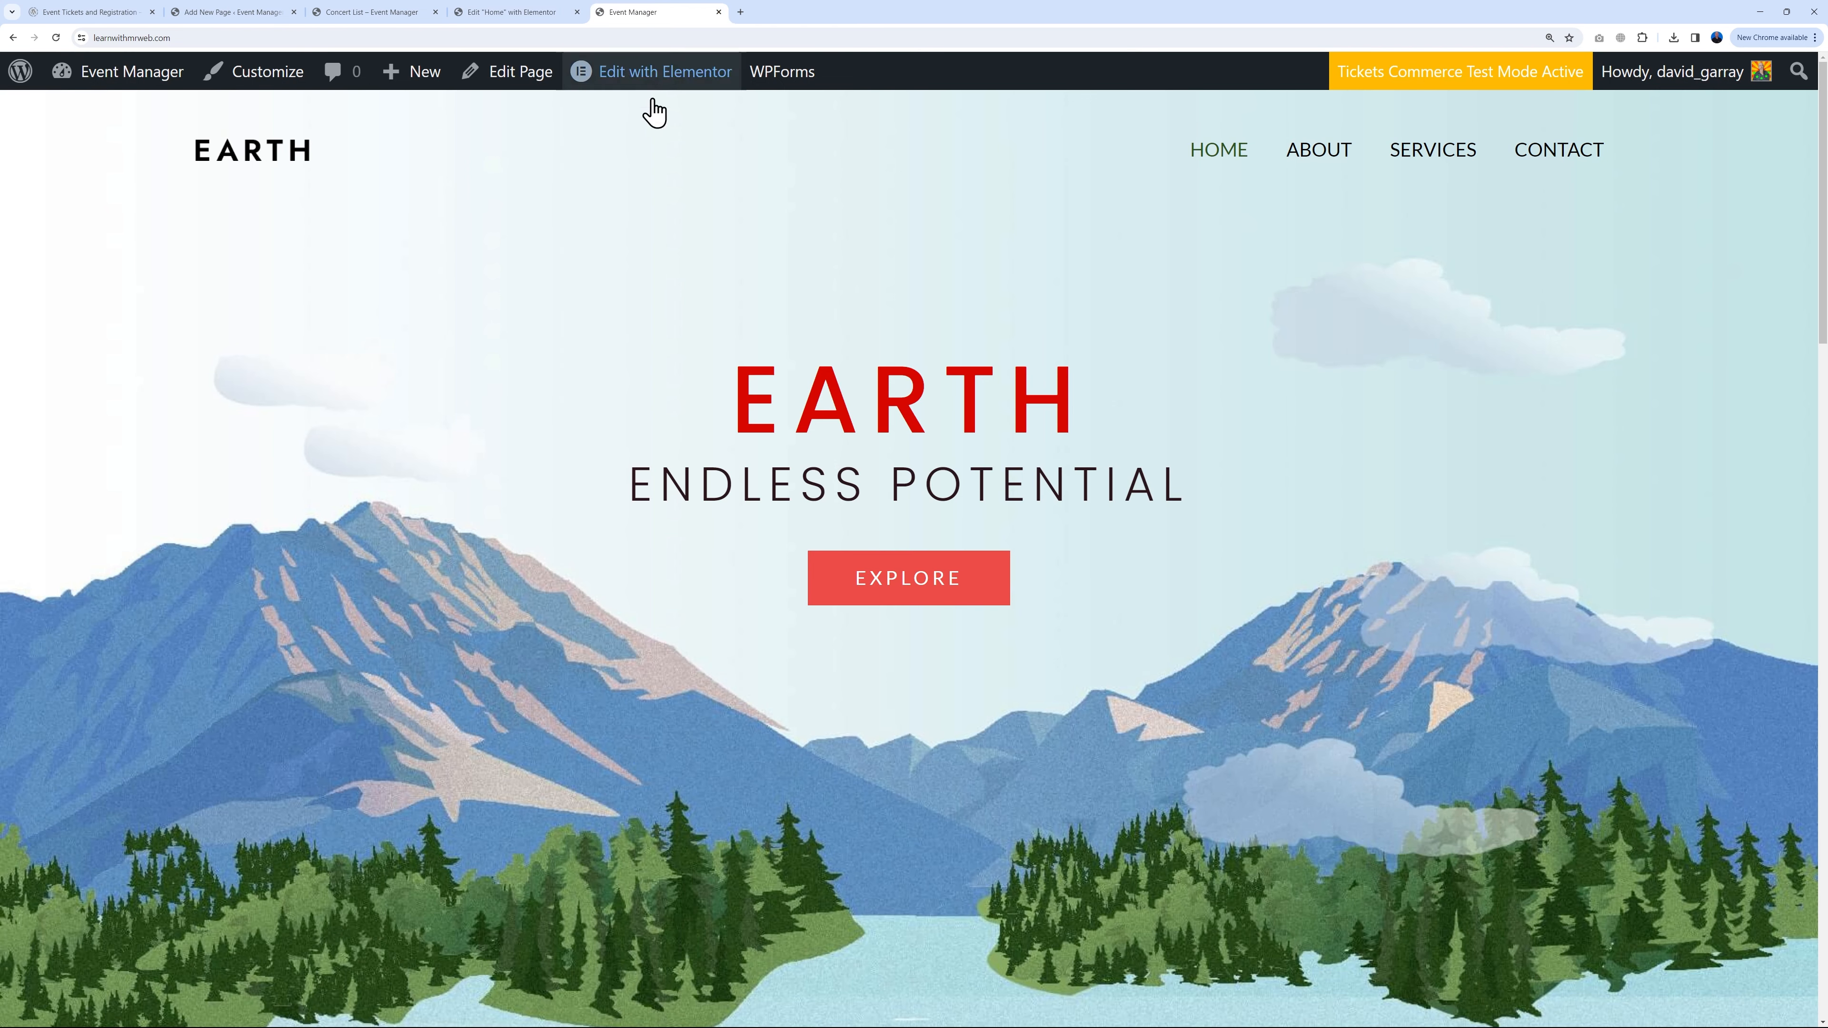
{"action": "left_click", "coordinate": [61, 40]}
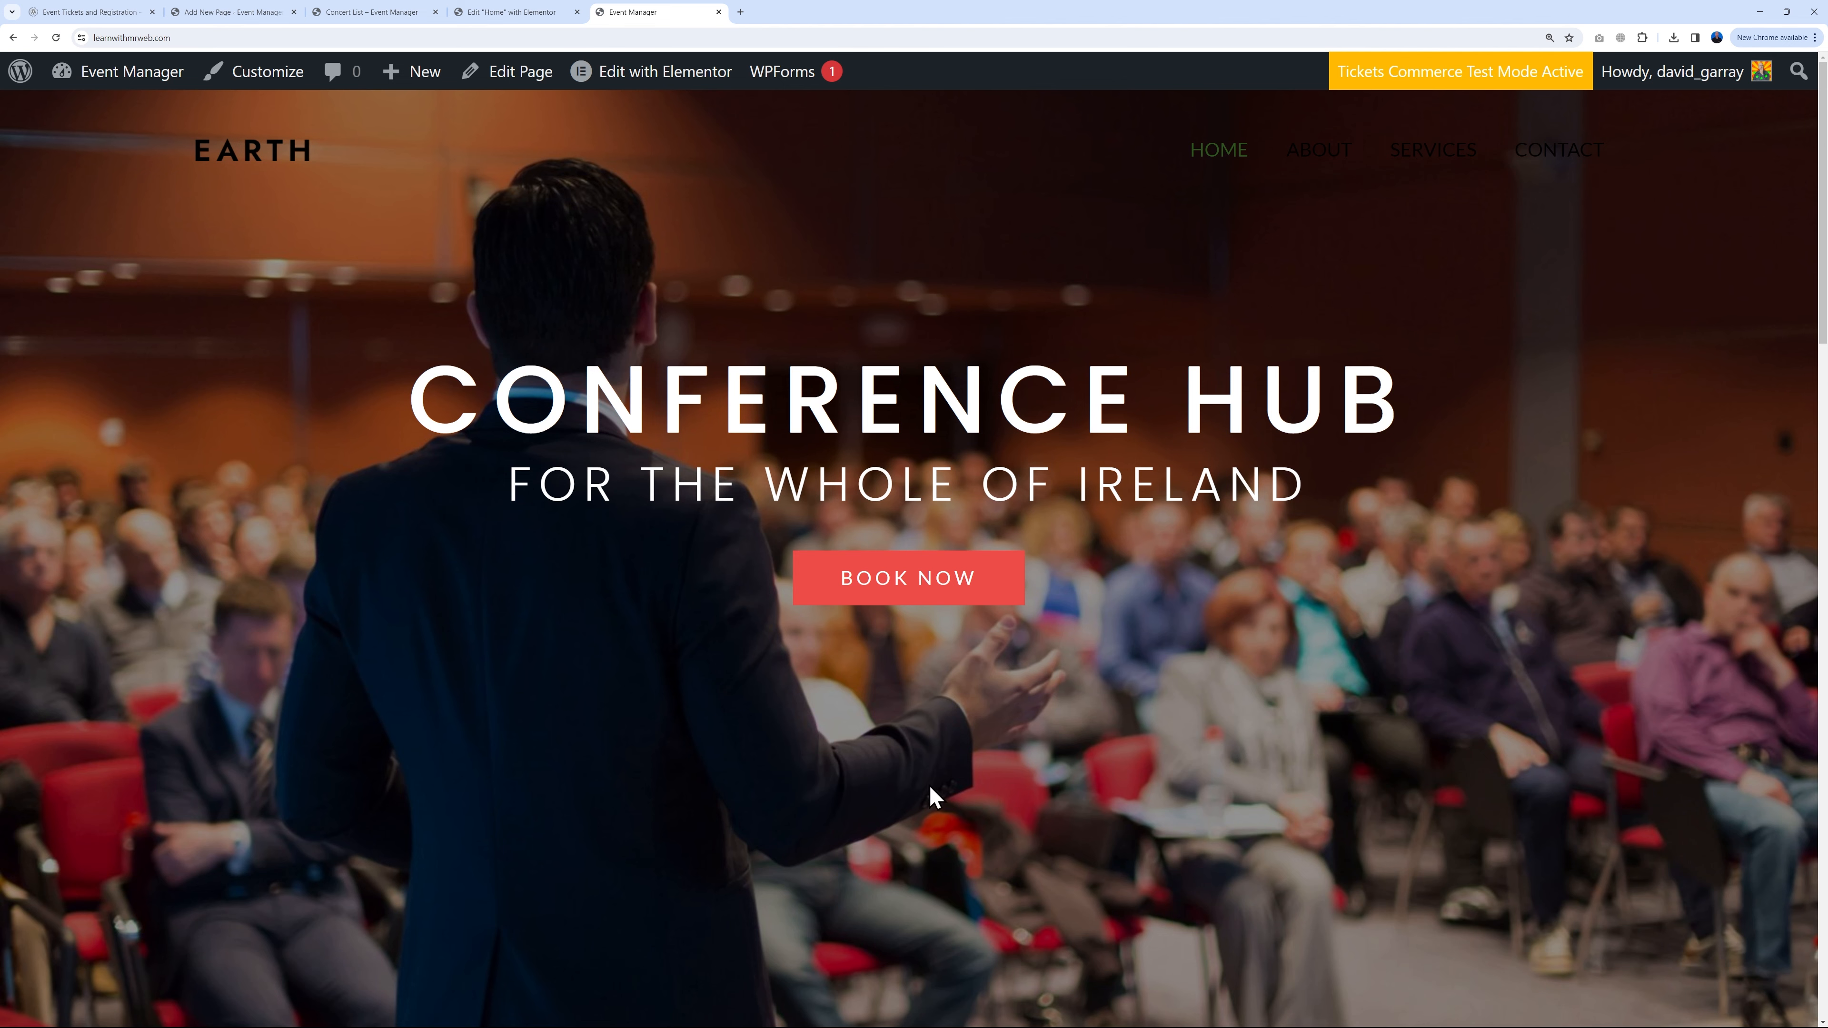
{"action": "left_click", "coordinate": [922, 584]}
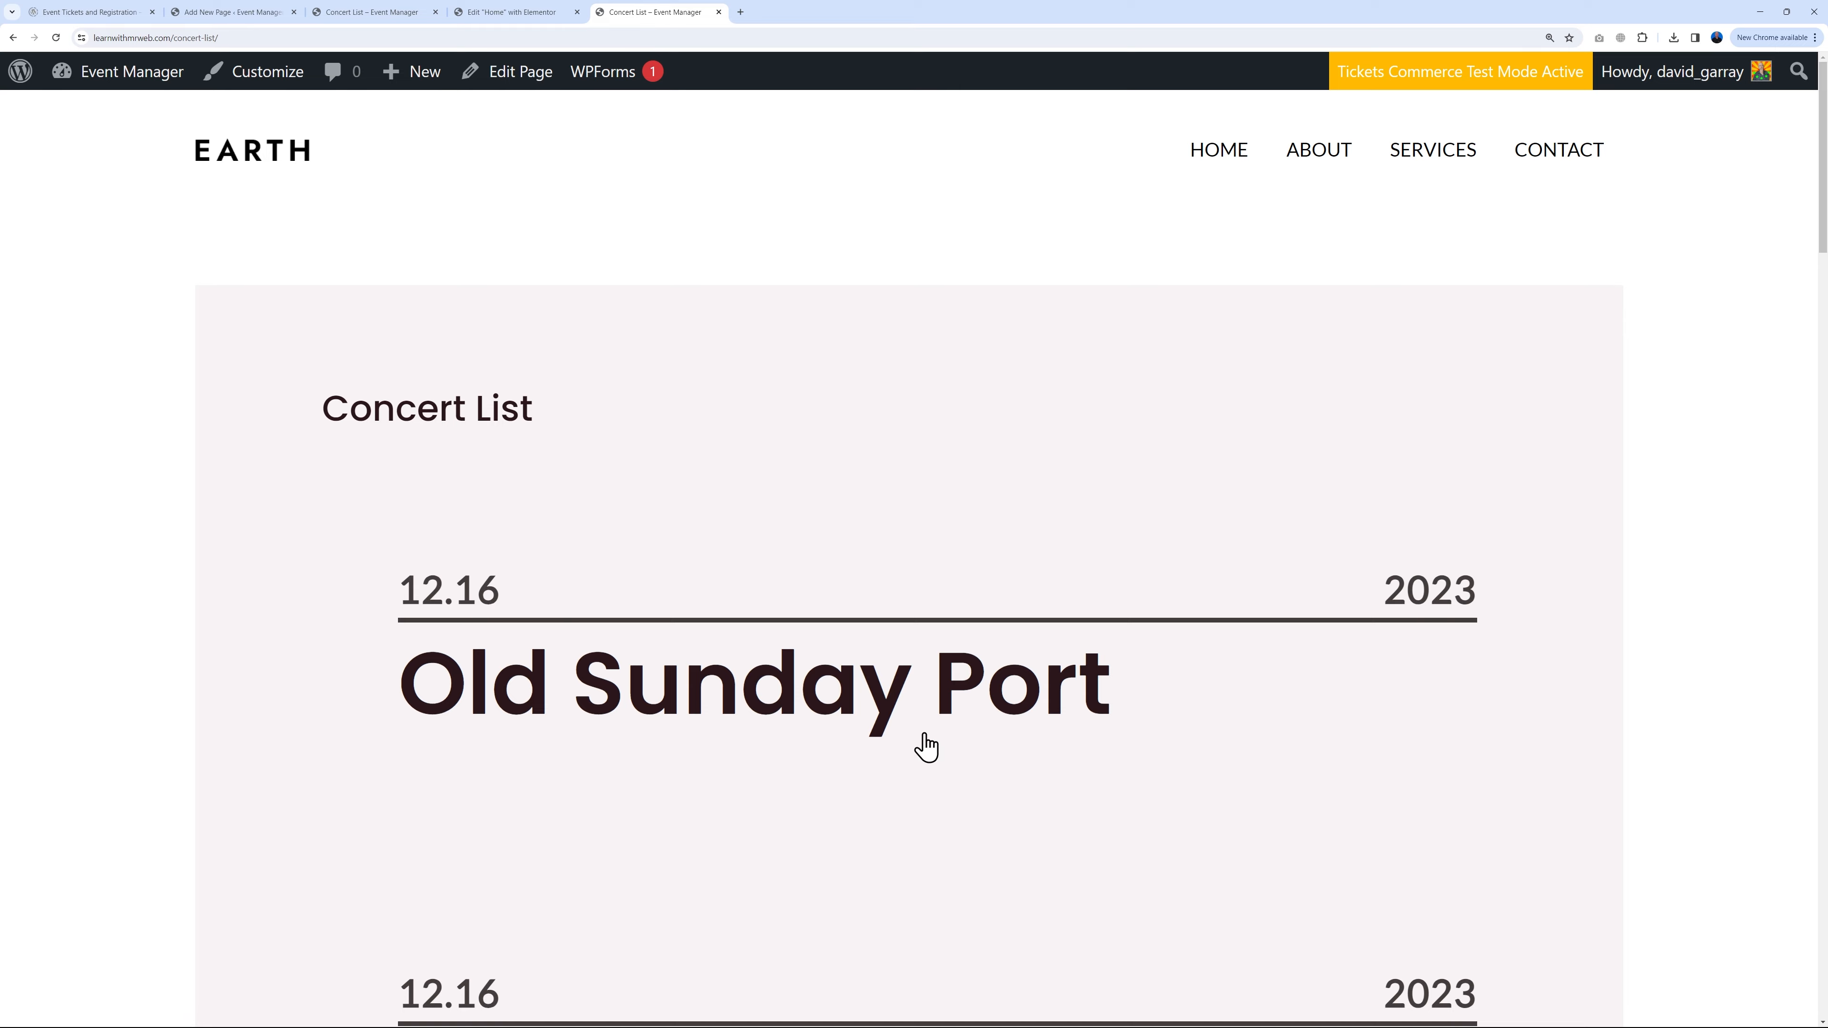
{"action": "scroll", "coordinate": [1405, 695], "scroll_direction": "down", "scroll_amount": 10}
{"action": "scroll", "coordinate": [1405, 697], "scroll_direction": "down", "scroll_amount": 18}
{"action": "scroll", "coordinate": [1404, 699], "scroll_direction": "down", "scroll_amount": 12}
{"action": "scroll", "coordinate": [1399, 702], "scroll_direction": "up", "scroll_amount": 6}
{"action": "scroll", "coordinate": [1175, 453], "scroll_direction": "down", "scroll_amount": 6}
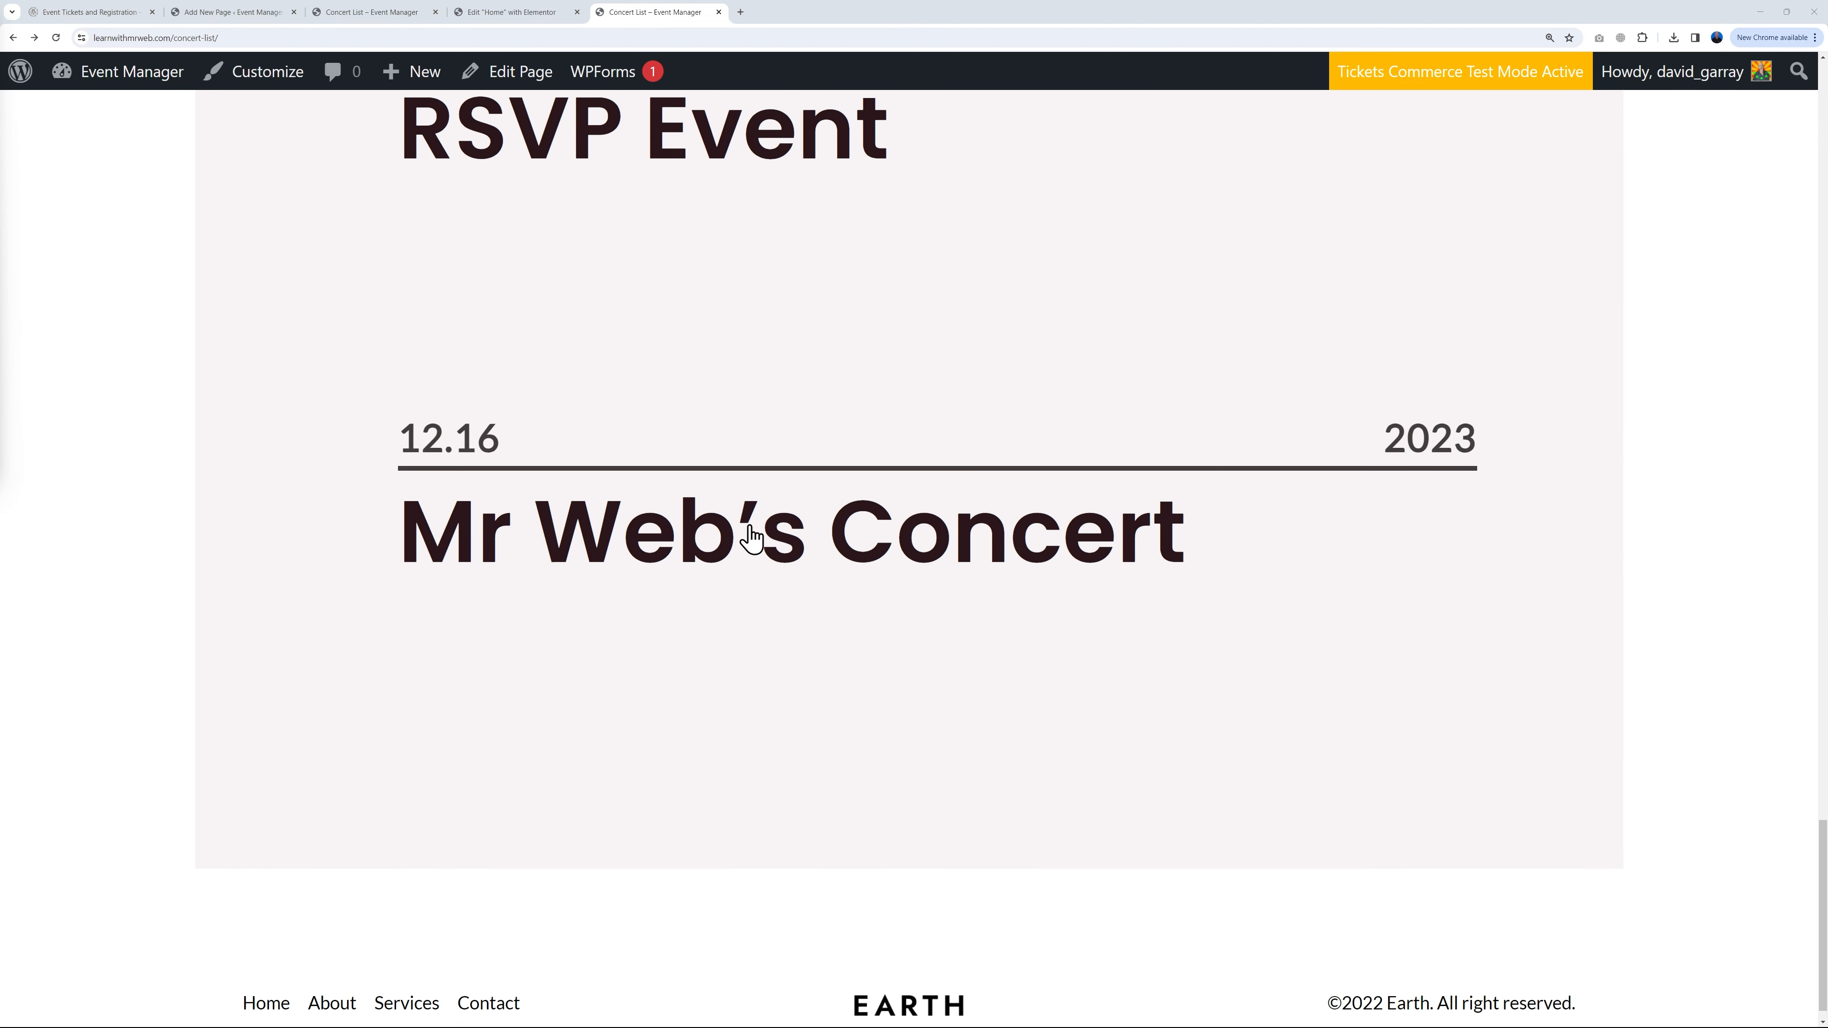
Step: Open Mr Web's Concert, raise its ticket quantity to 2, then return to the home page editor
{"action": "left_click", "coordinate": [985, 553]}
{"action": "scroll", "coordinate": [1339, 653], "scroll_direction": "down", "scroll_amount": 2}
{"action": "left_click", "coordinate": [979, 575]}
{"action": "left_click", "coordinate": [980, 577]}
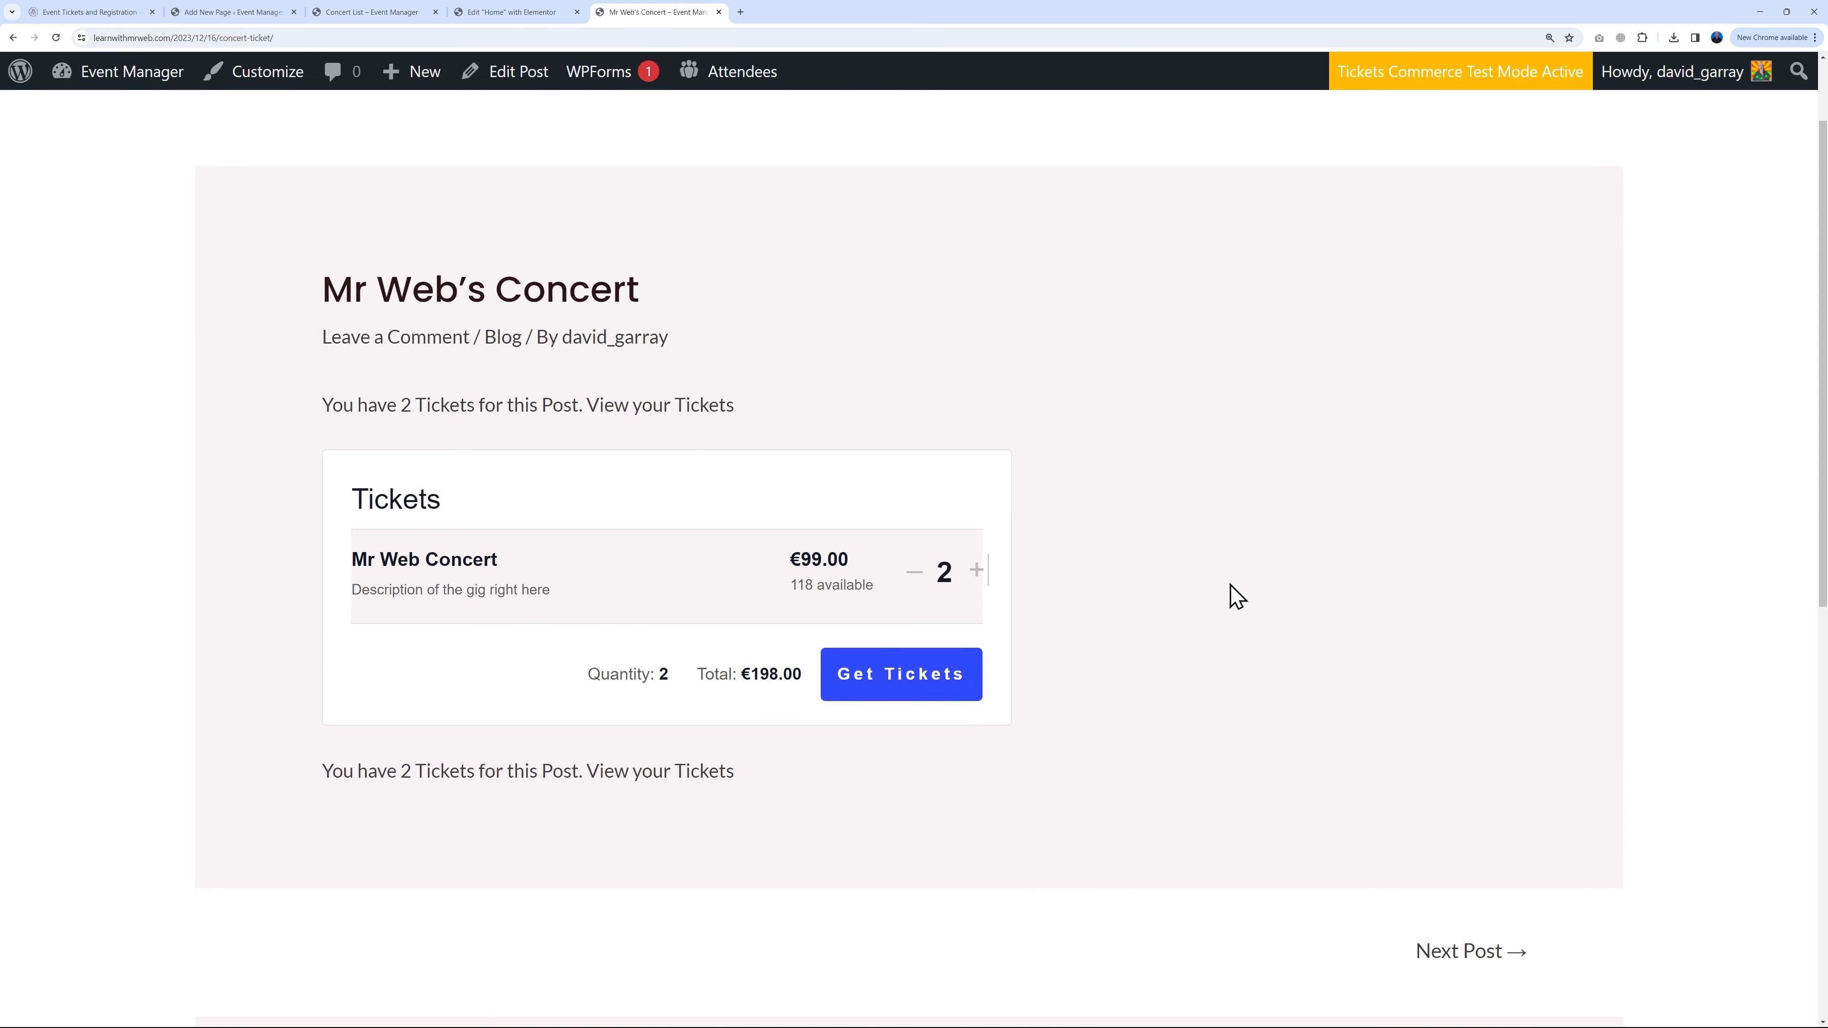
{"action": "scroll", "coordinate": [1241, 603], "scroll_direction": "up", "scroll_amount": 2}
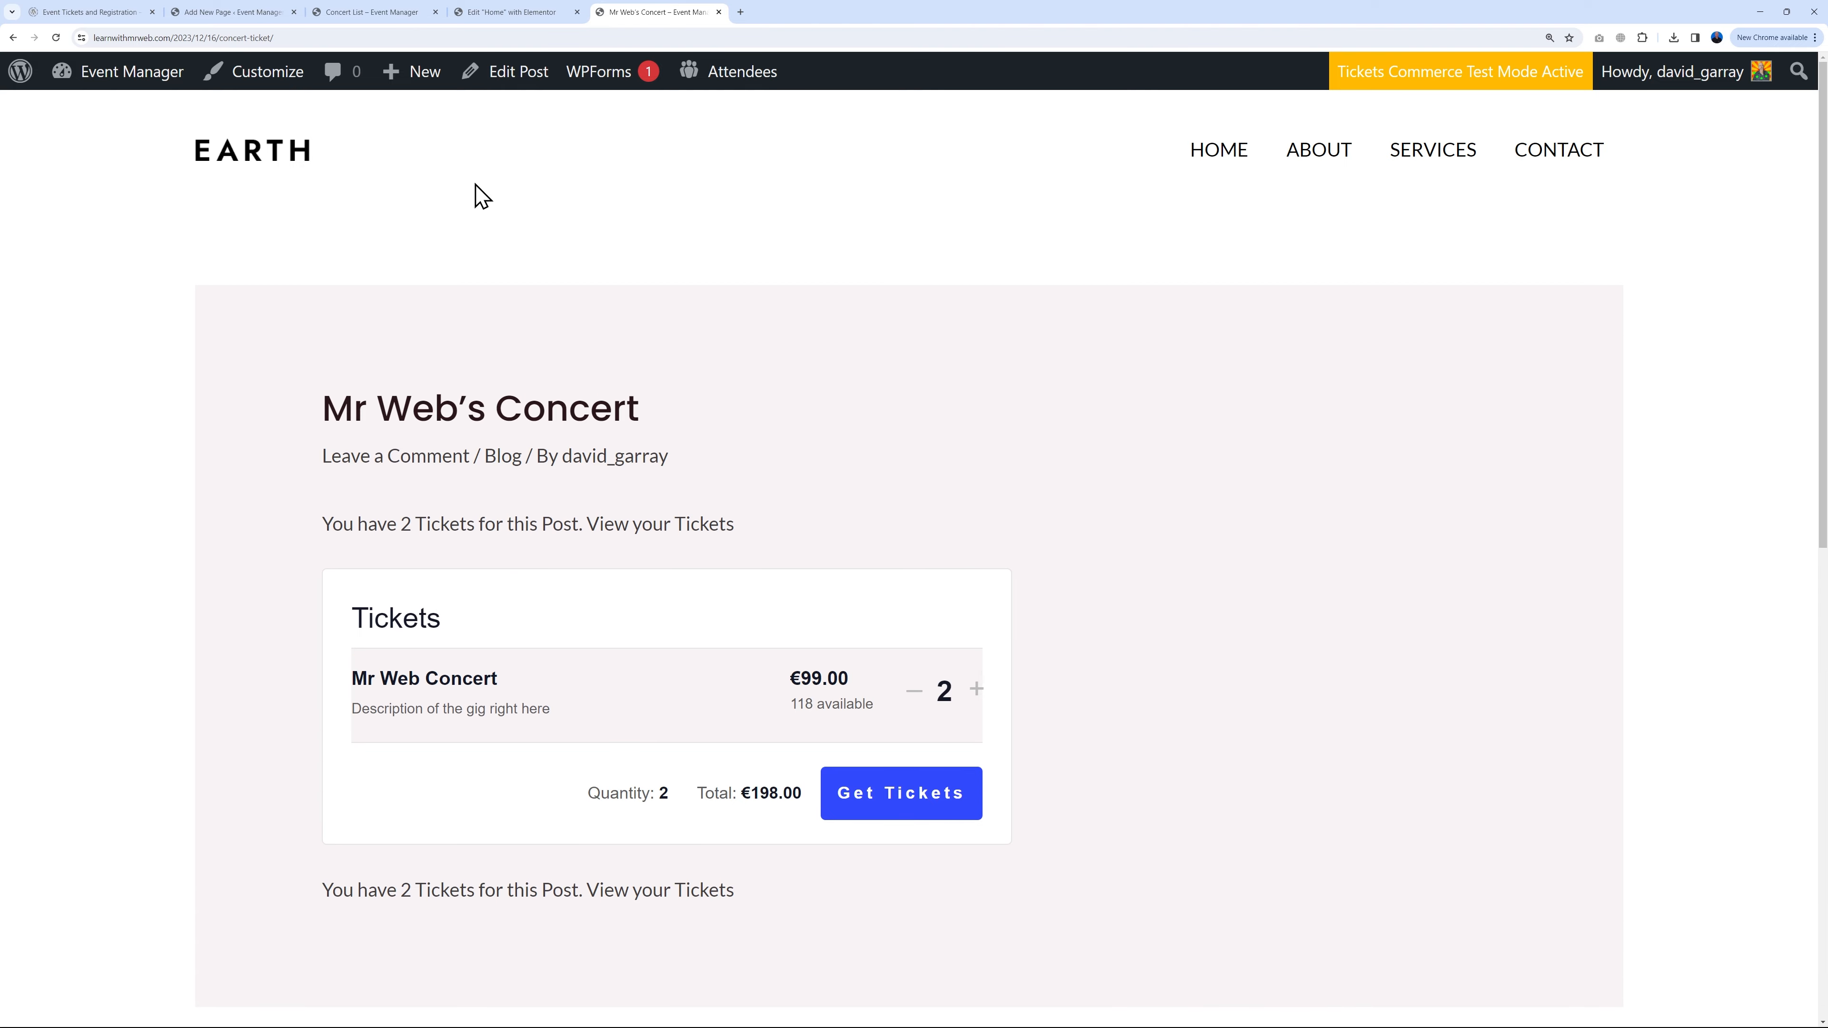
{"action": "left_click", "coordinate": [291, 153]}
{"action": "left_click", "coordinate": [504, 13]}
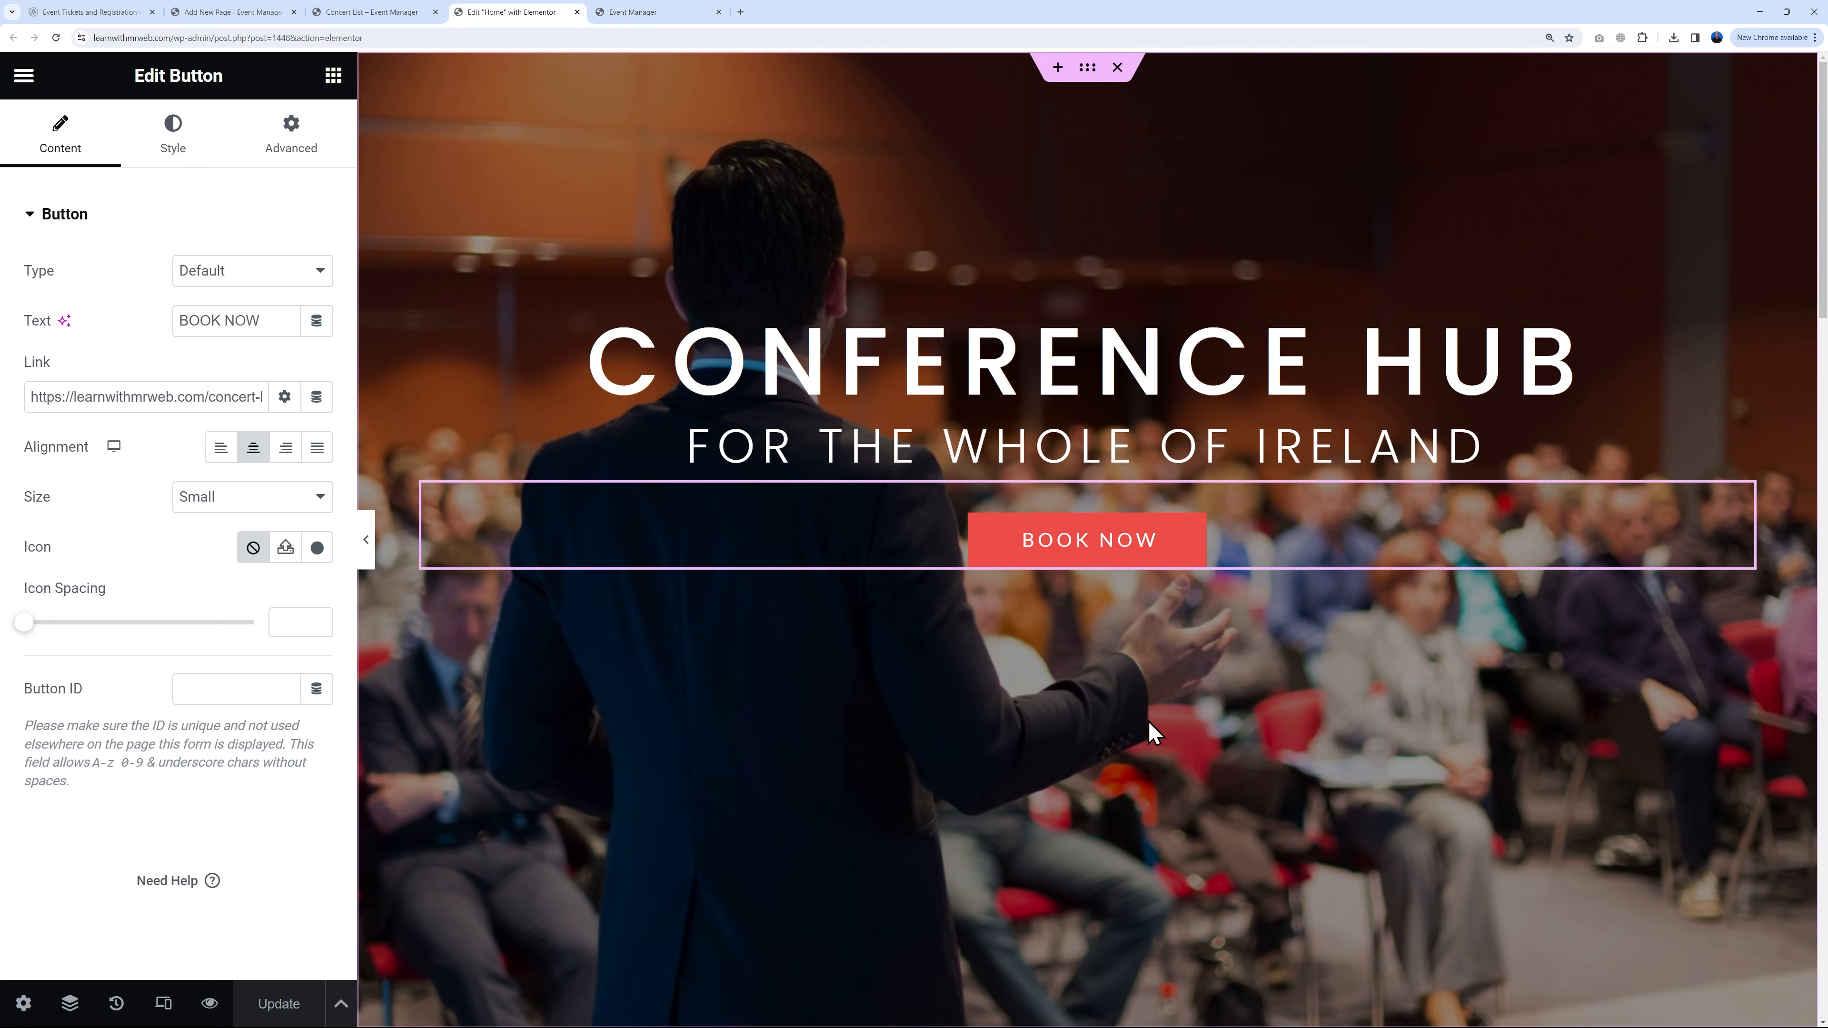
Step: Retitle the Web Design, Graphic Design and Content Creation headings to Singers, Bands and Festivals
{"action": "scroll", "coordinate": [1228, 678], "scroll_direction": "down", "scroll_amount": 15}
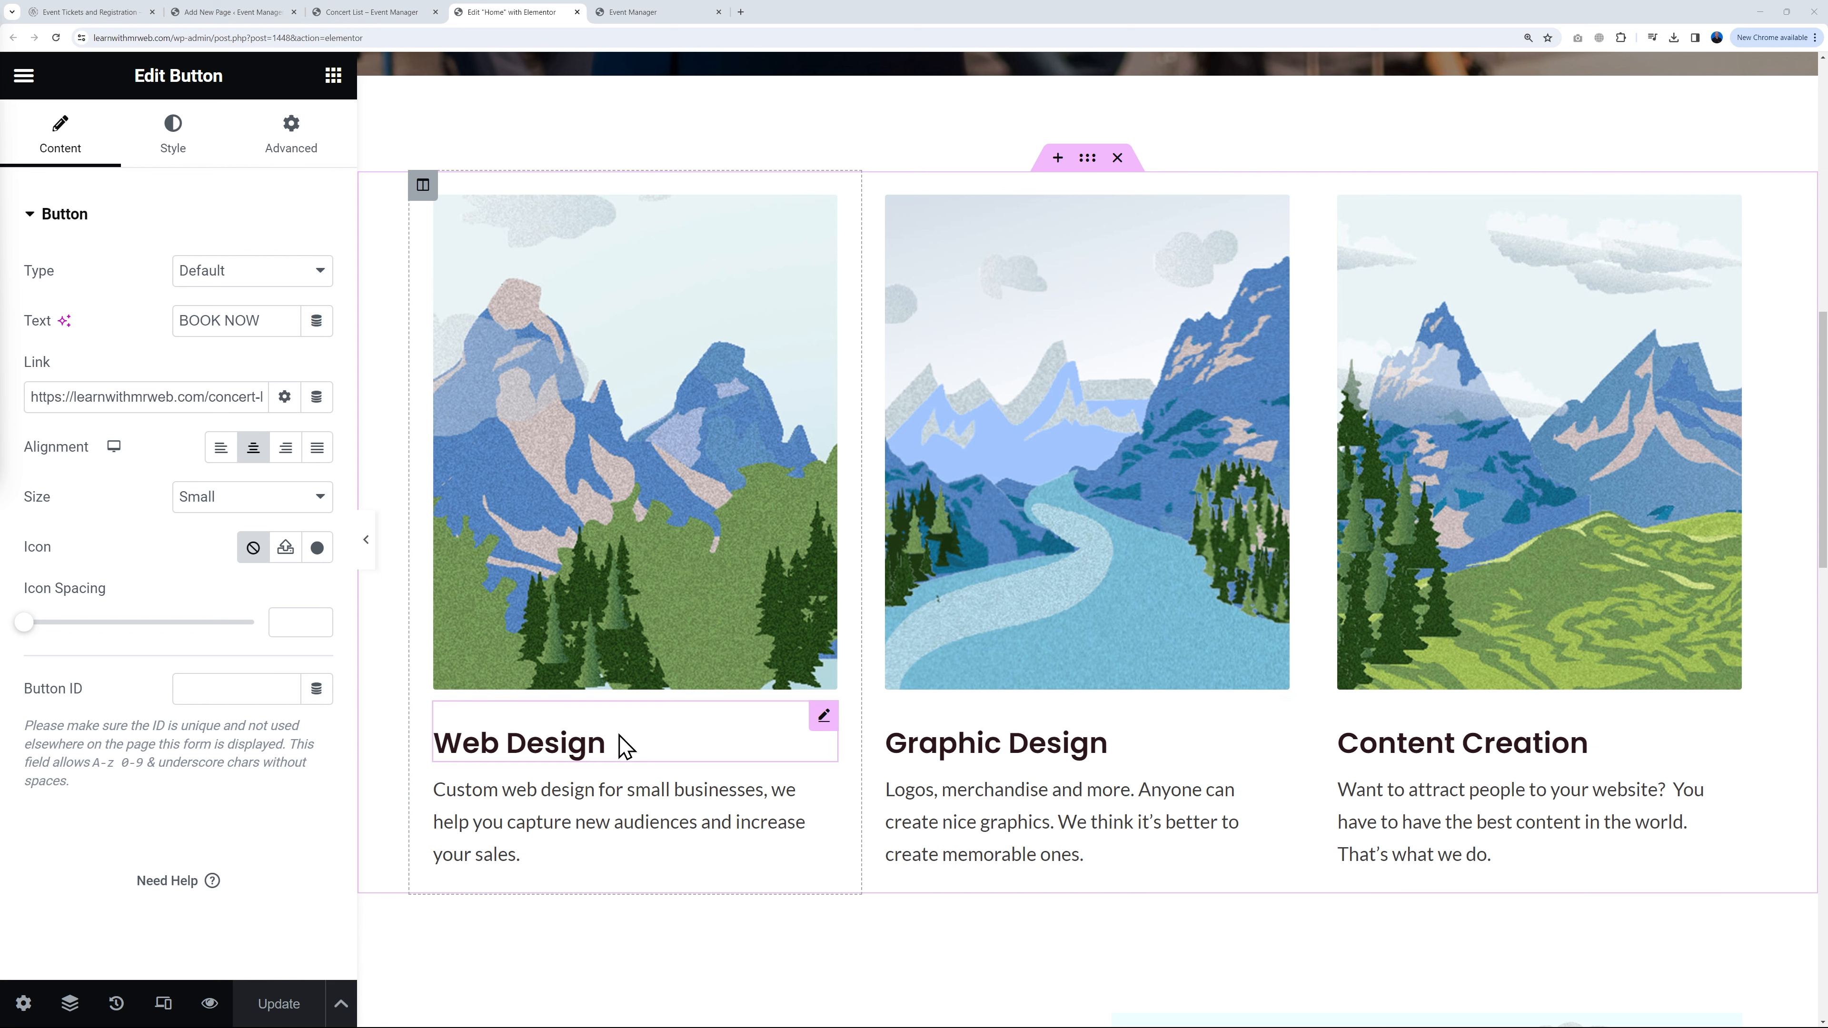
{"action": "left_click", "coordinate": [812, 720]}
{"action": "triple_click", "coordinate": [194, 357]}
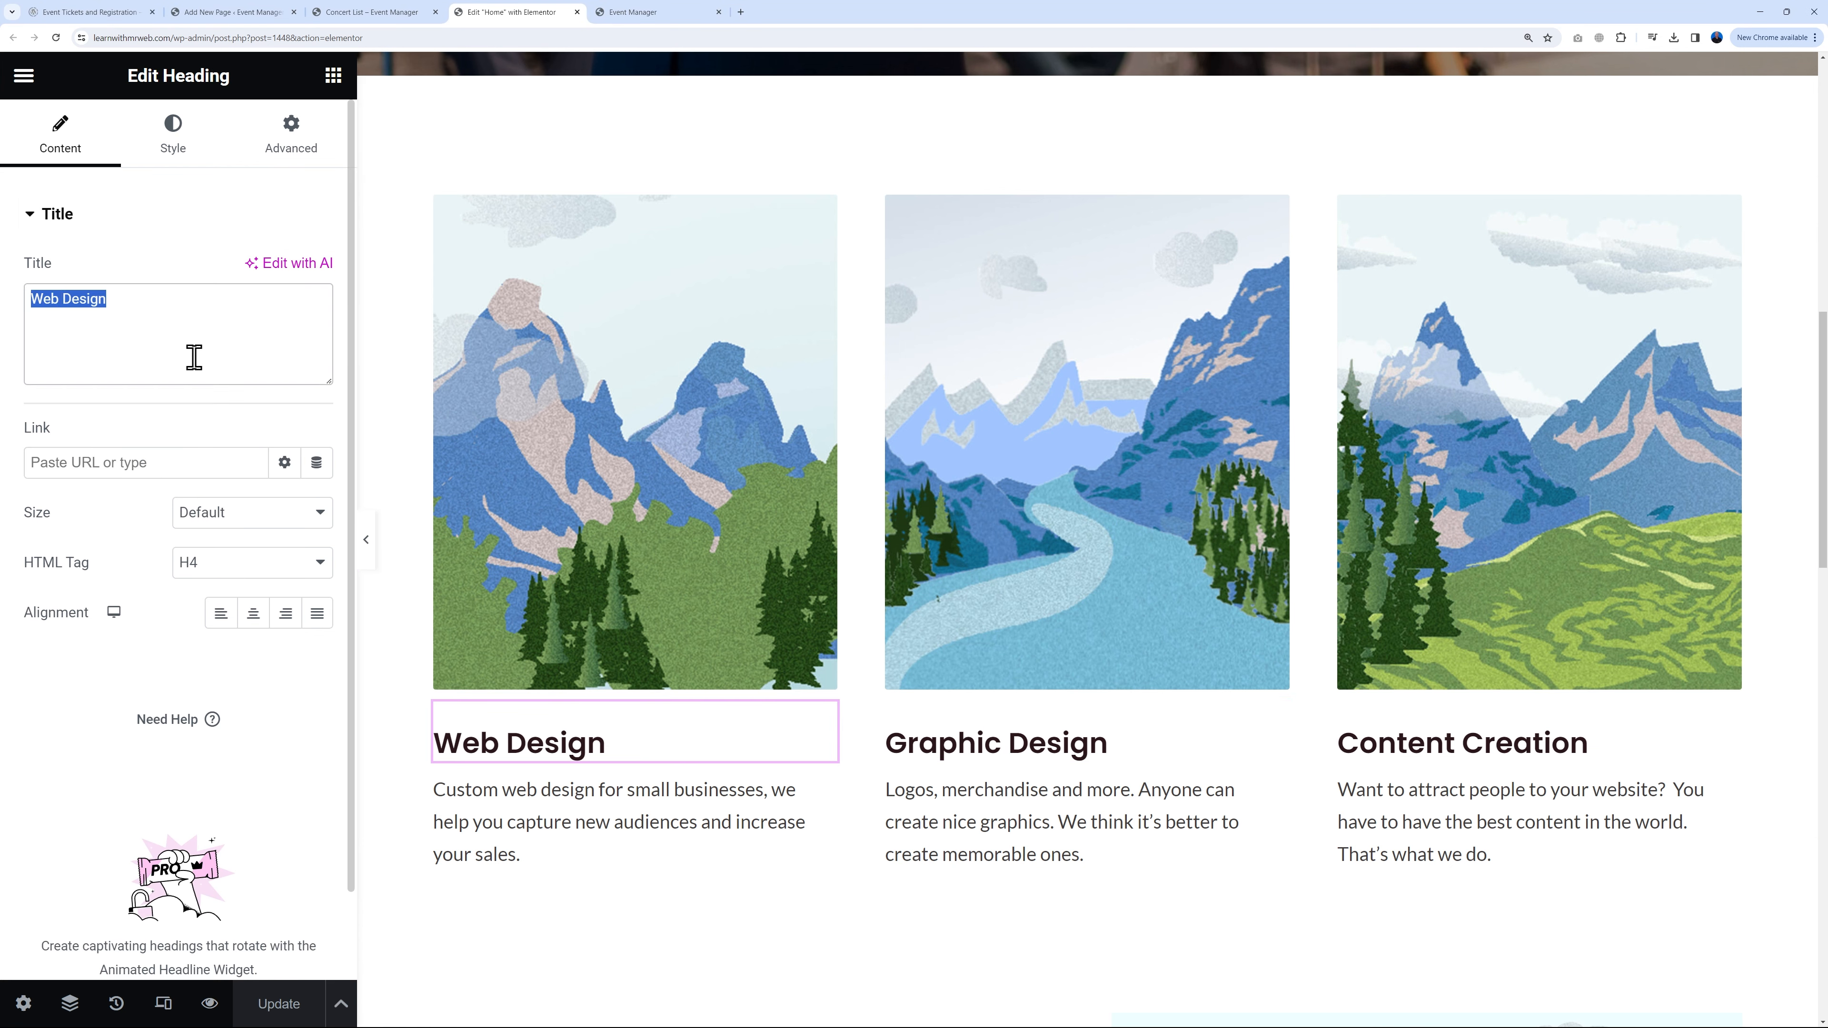
{"action": "type", "text": "Singers"}
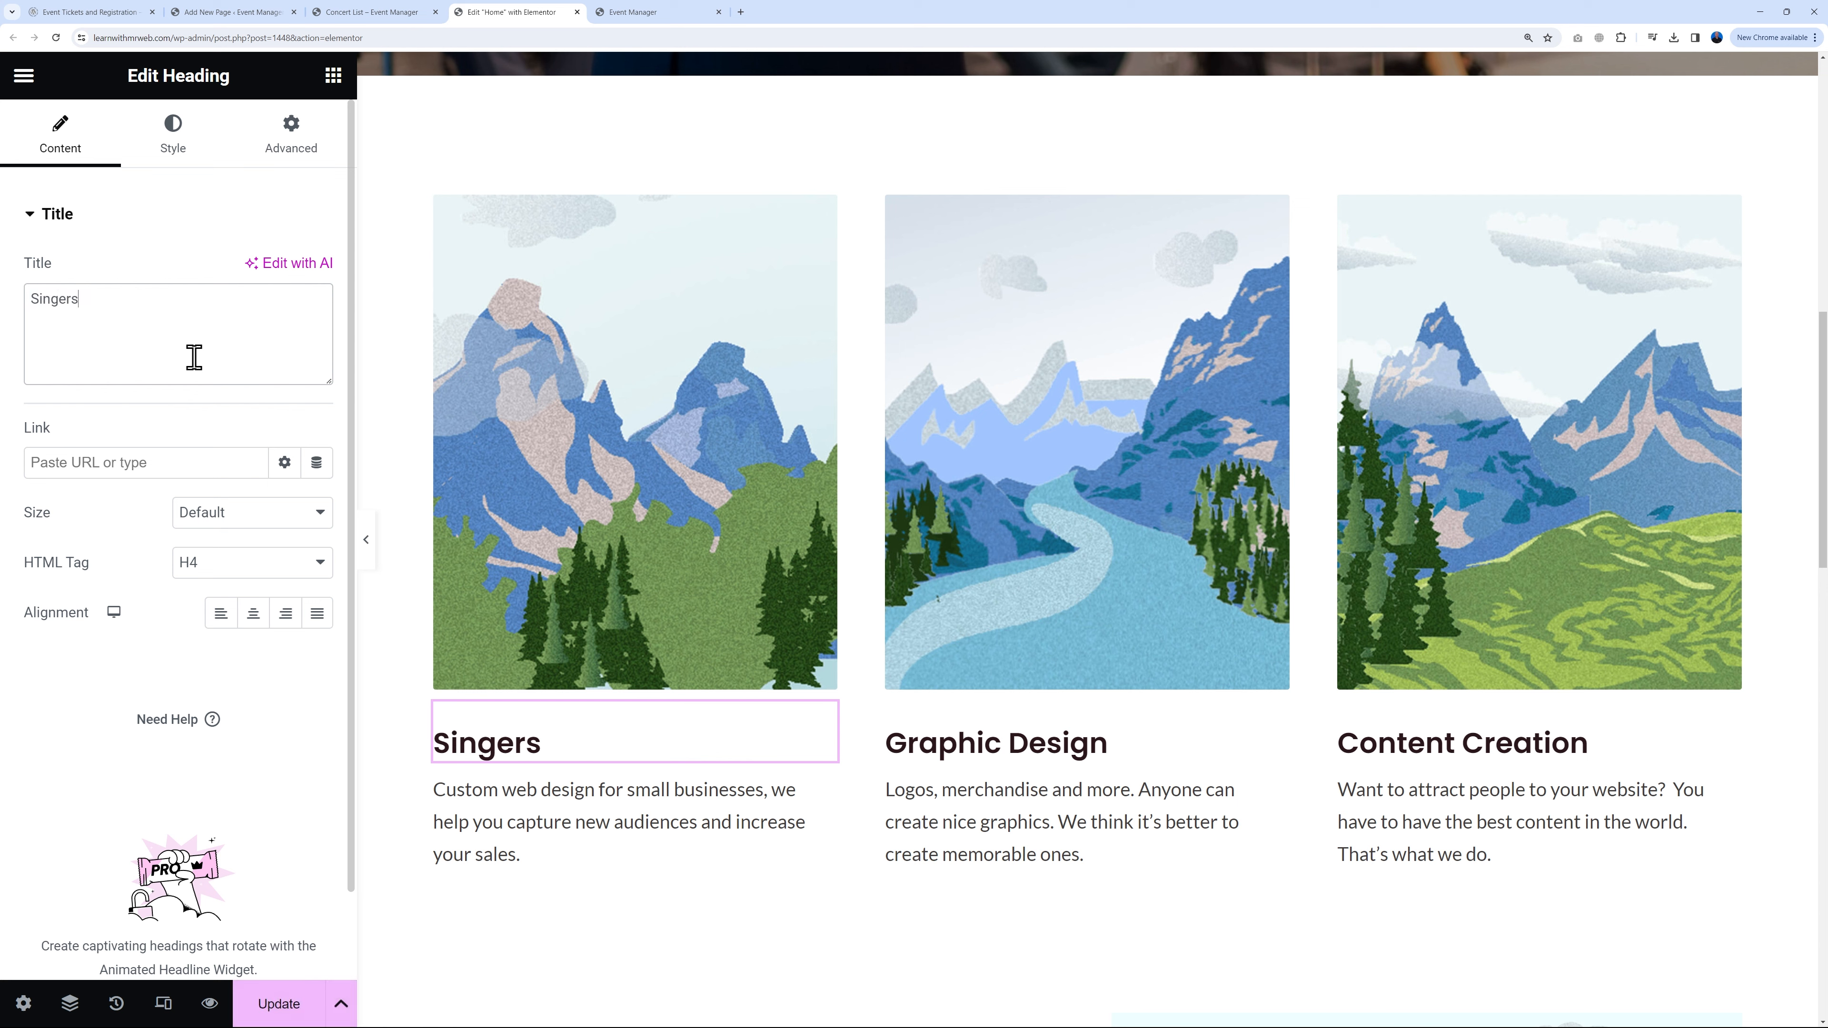
{"action": "left_click", "coordinate": [1073, 736]}
{"action": "double_click", "coordinate": [147, 316]}
{"action": "triple_click", "coordinate": [148, 316]}
{"action": "type", "text": "Bands"}
{"action": "left_click", "coordinate": [1468, 745]}
{"action": "triple_click", "coordinate": [227, 302]}
{"action": "type", "text": "Festivals"}
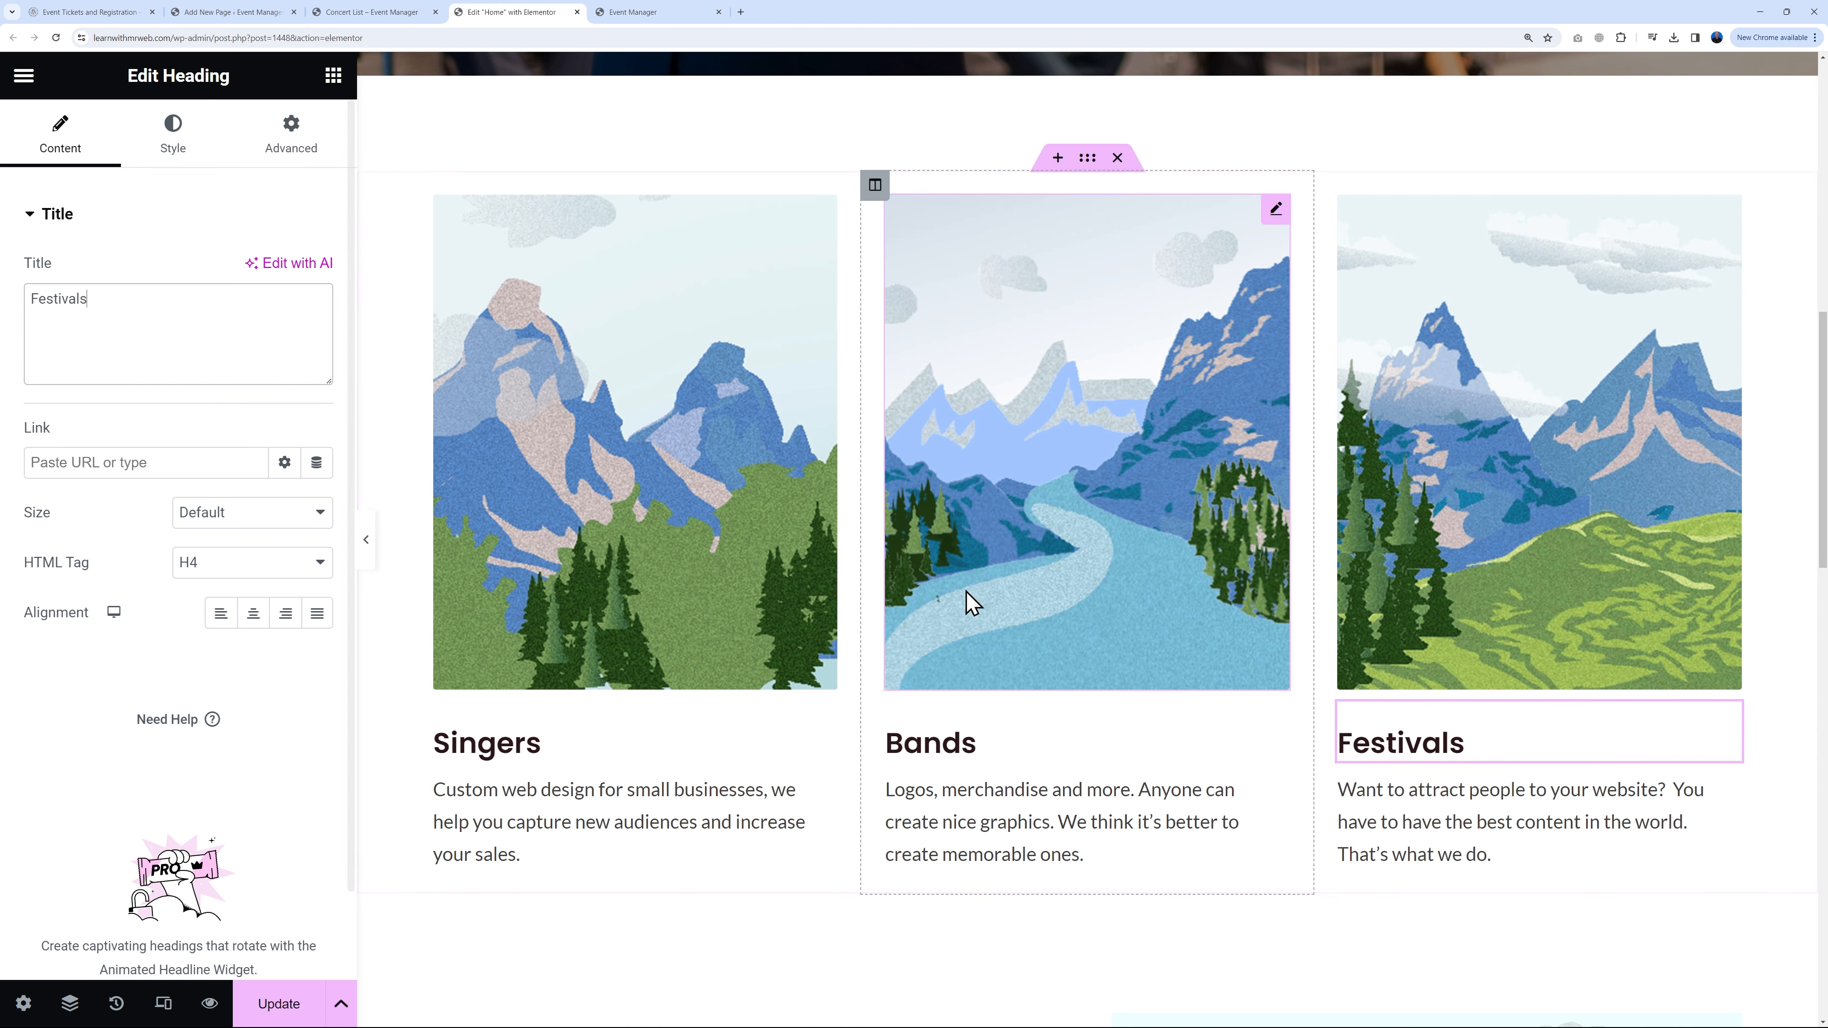
{"action": "left_click", "coordinate": [824, 209]}
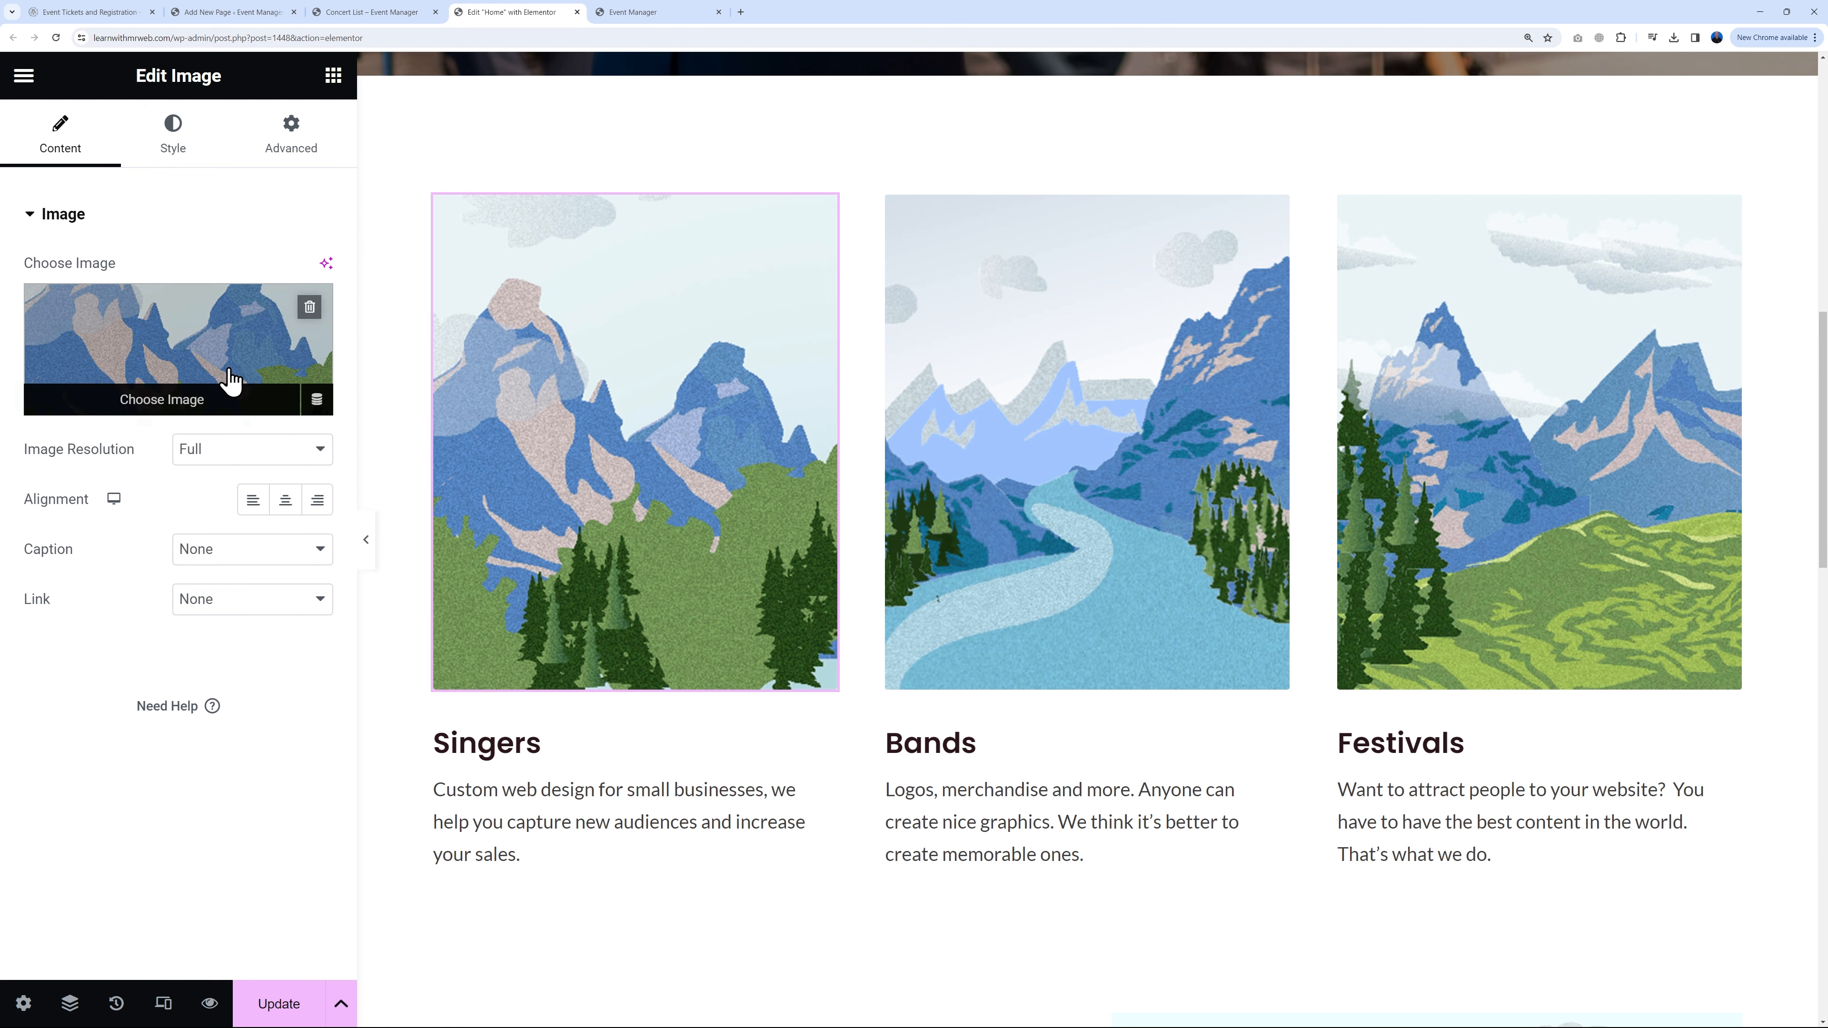
Step: Upload the guitarist silhouette, stage concert and crowd photos to the media library
{"action": "left_click", "coordinate": [225, 380]}
{"action": "left_click", "coordinate": [371, 180]}
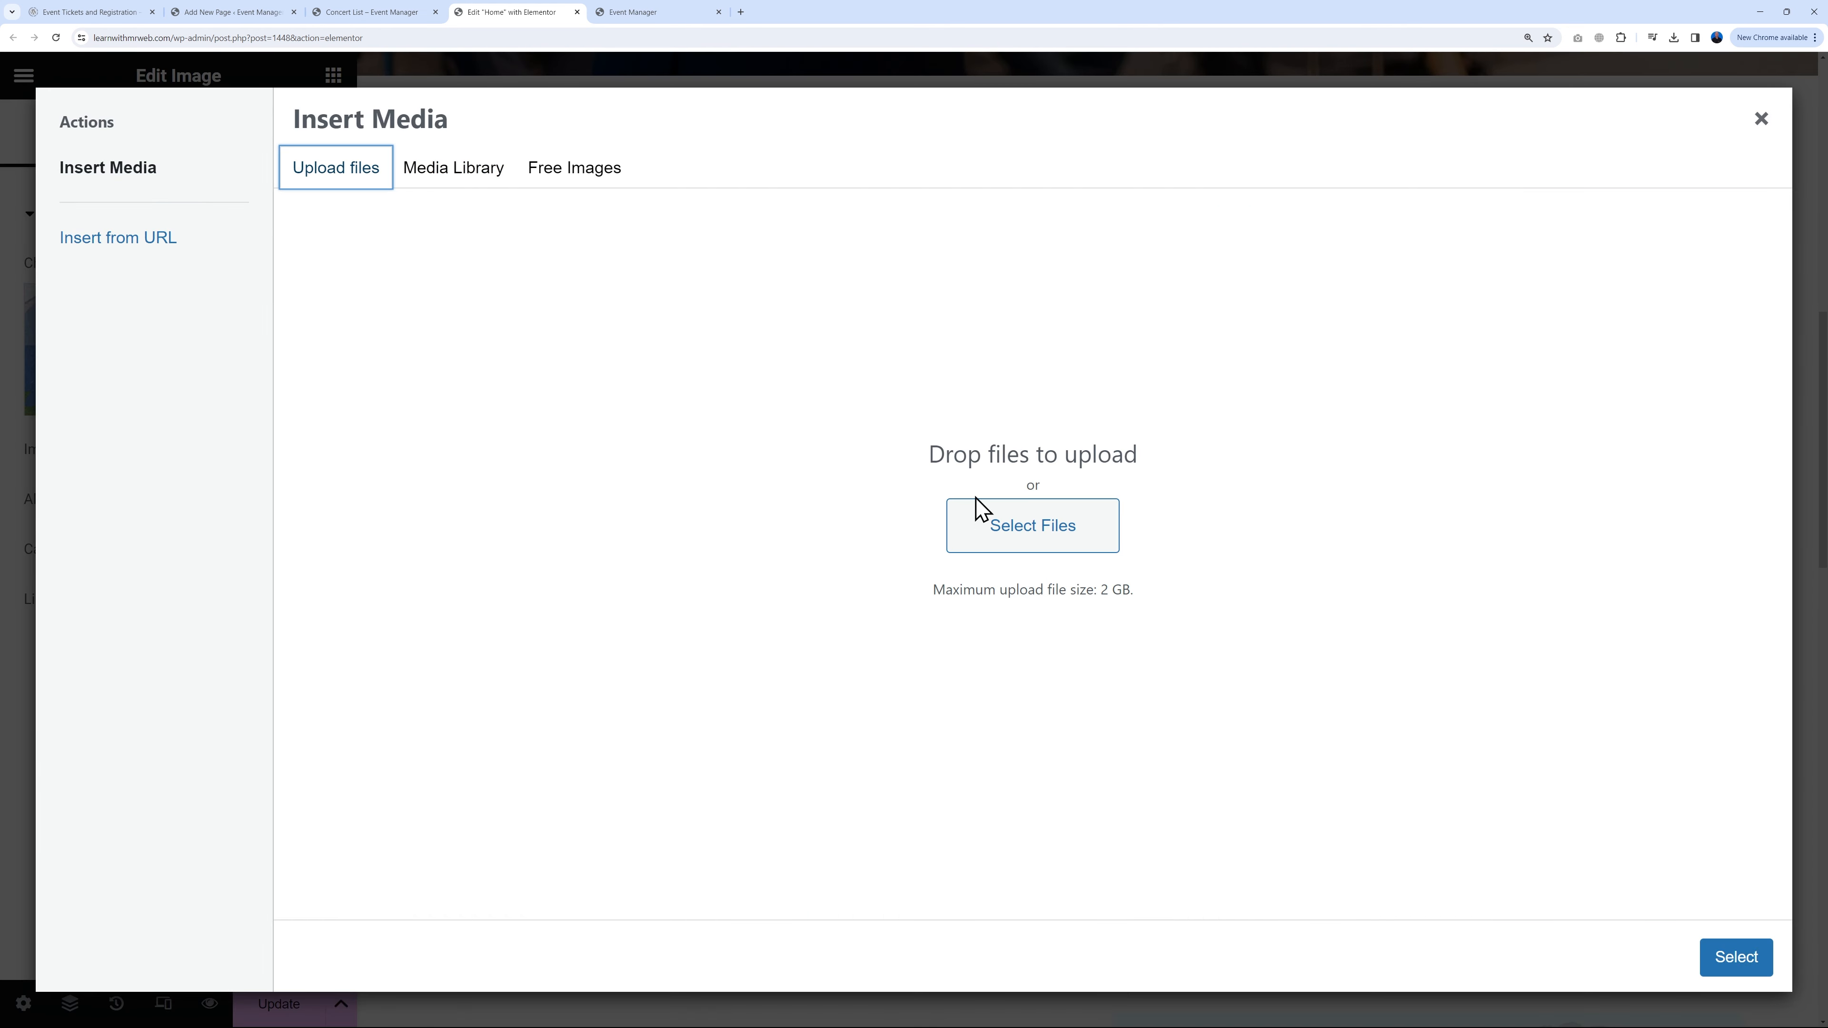
{"action": "left_click", "coordinate": [992, 530]}
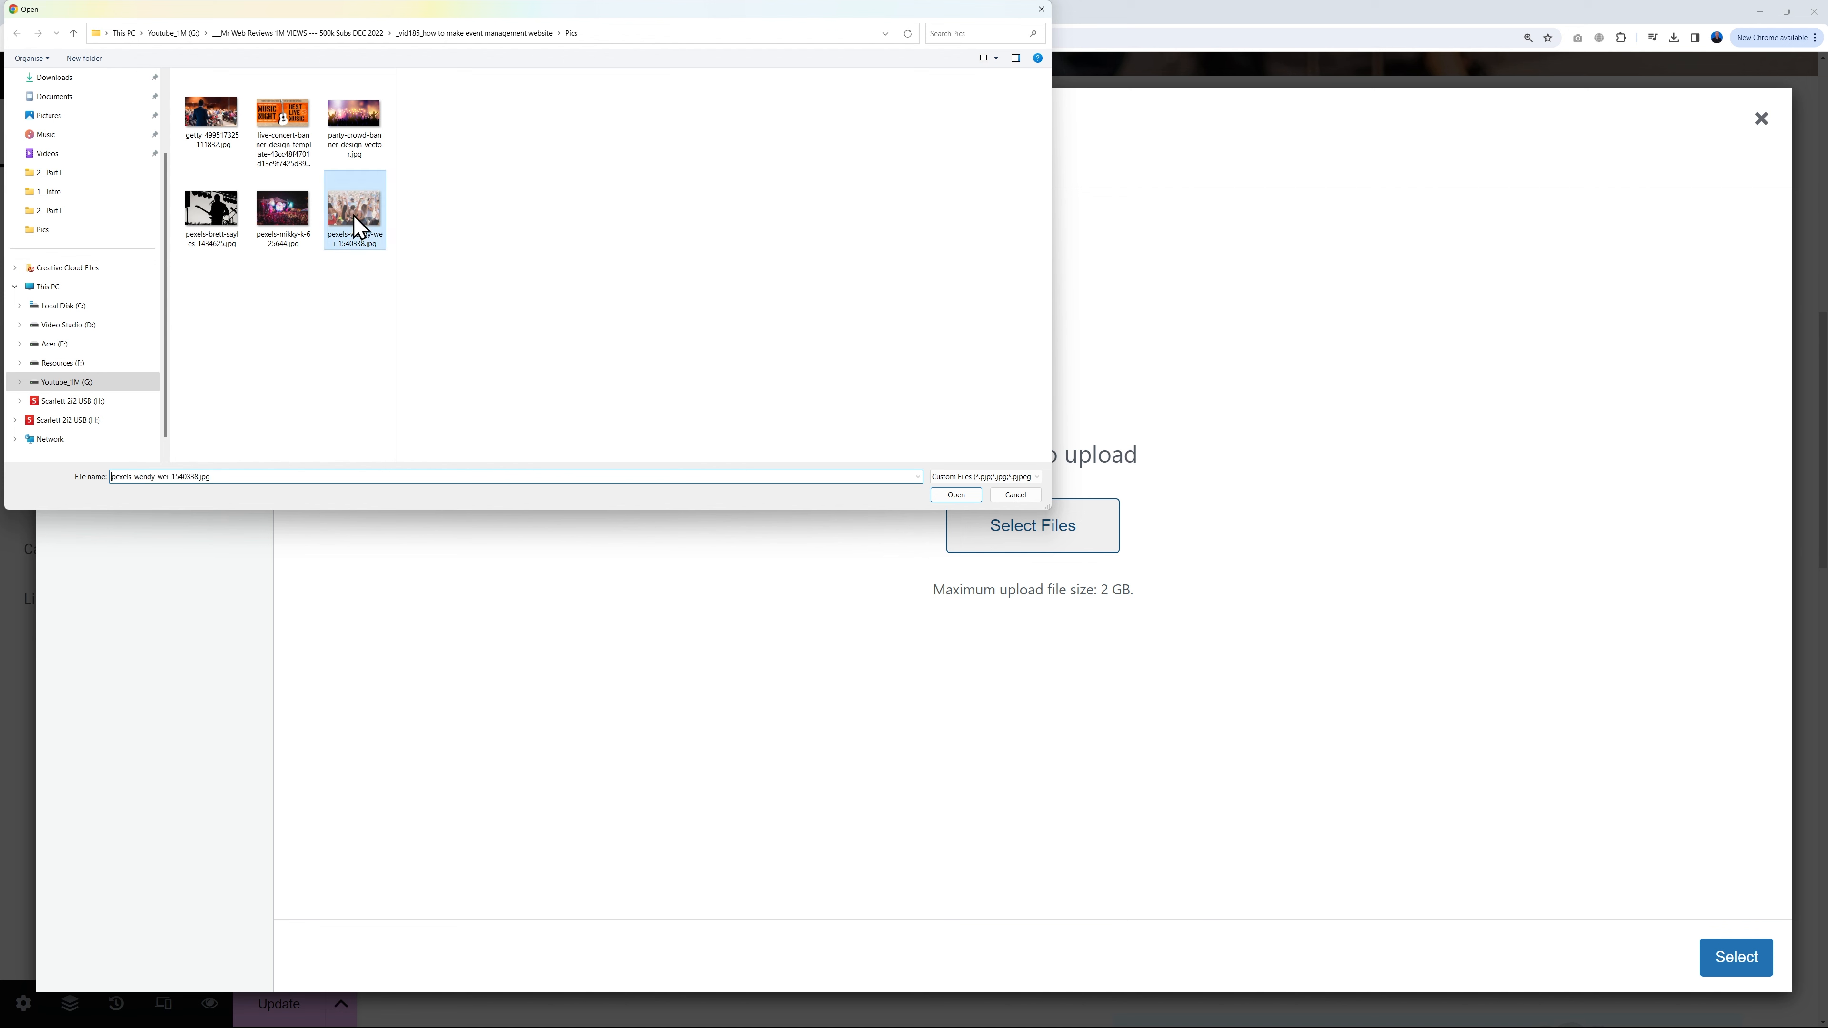
{"action": "left_click", "coordinate": [356, 216]}
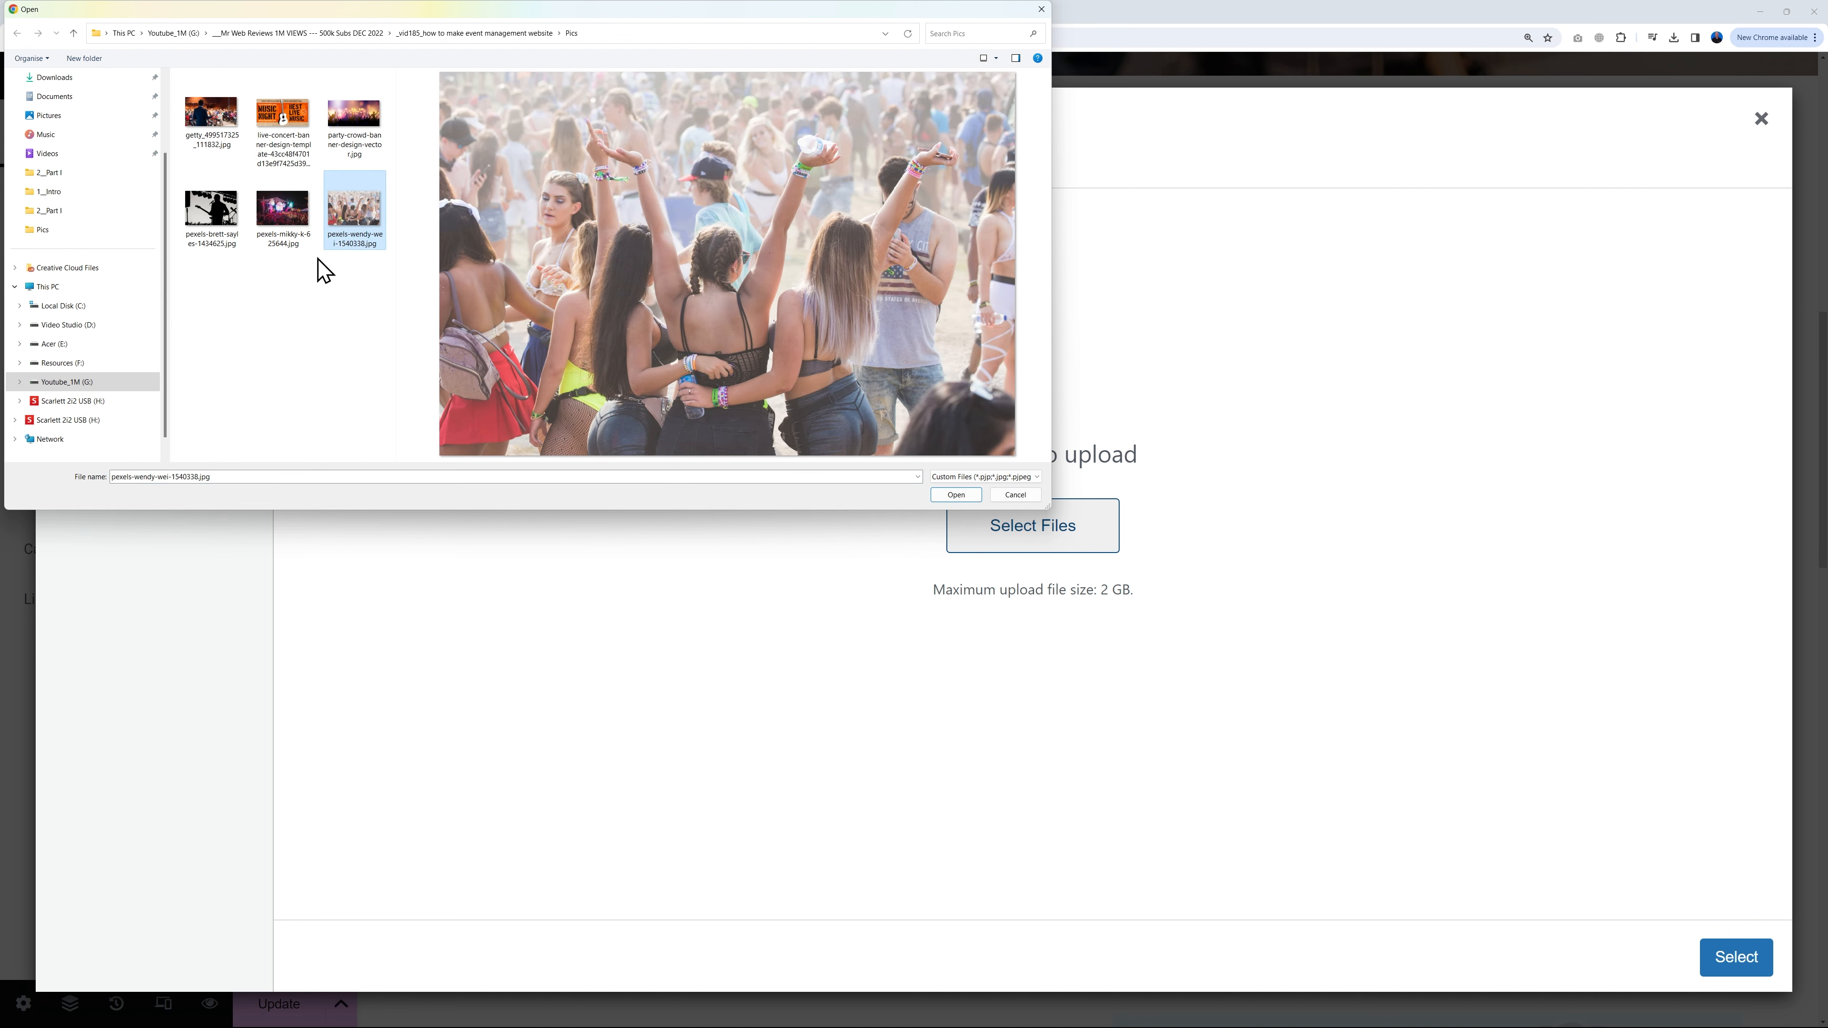
{"action": "left_click", "coordinate": [292, 248]}
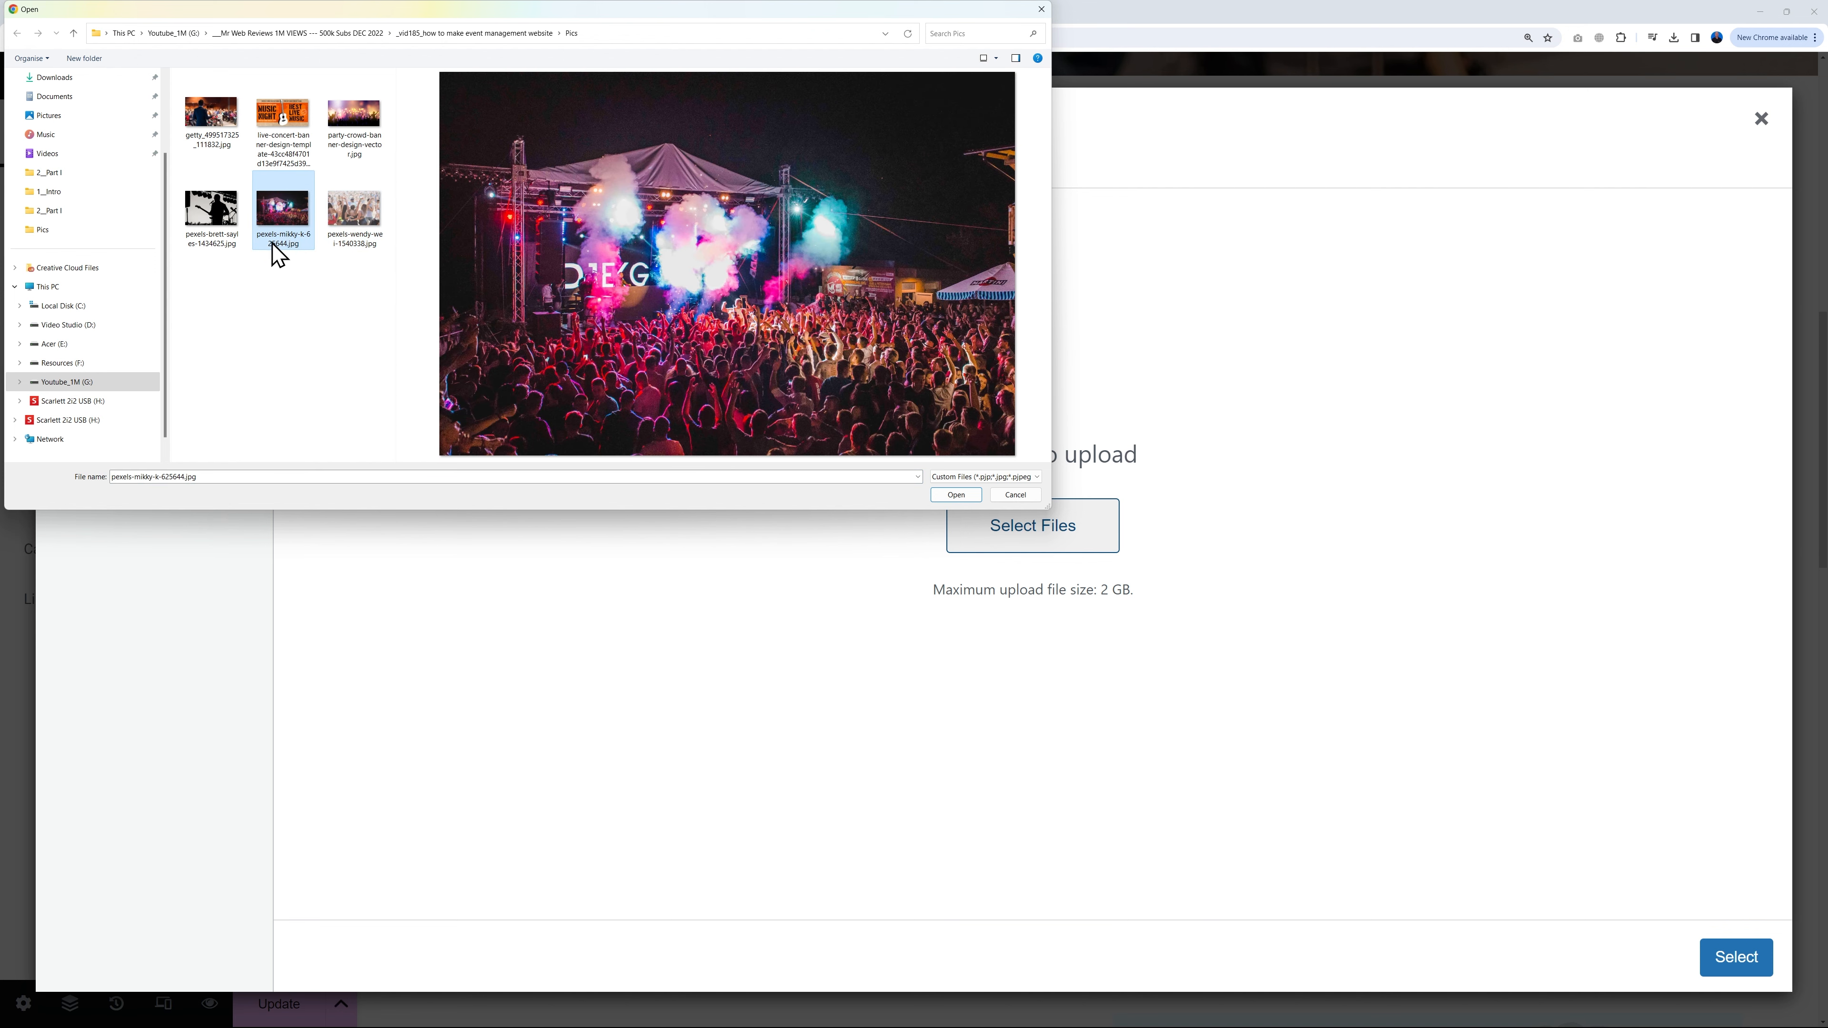
{"action": "left_click", "coordinate": [226, 248]}
{"action": "left_click", "coordinate": [283, 232], "text": "ctrl"}
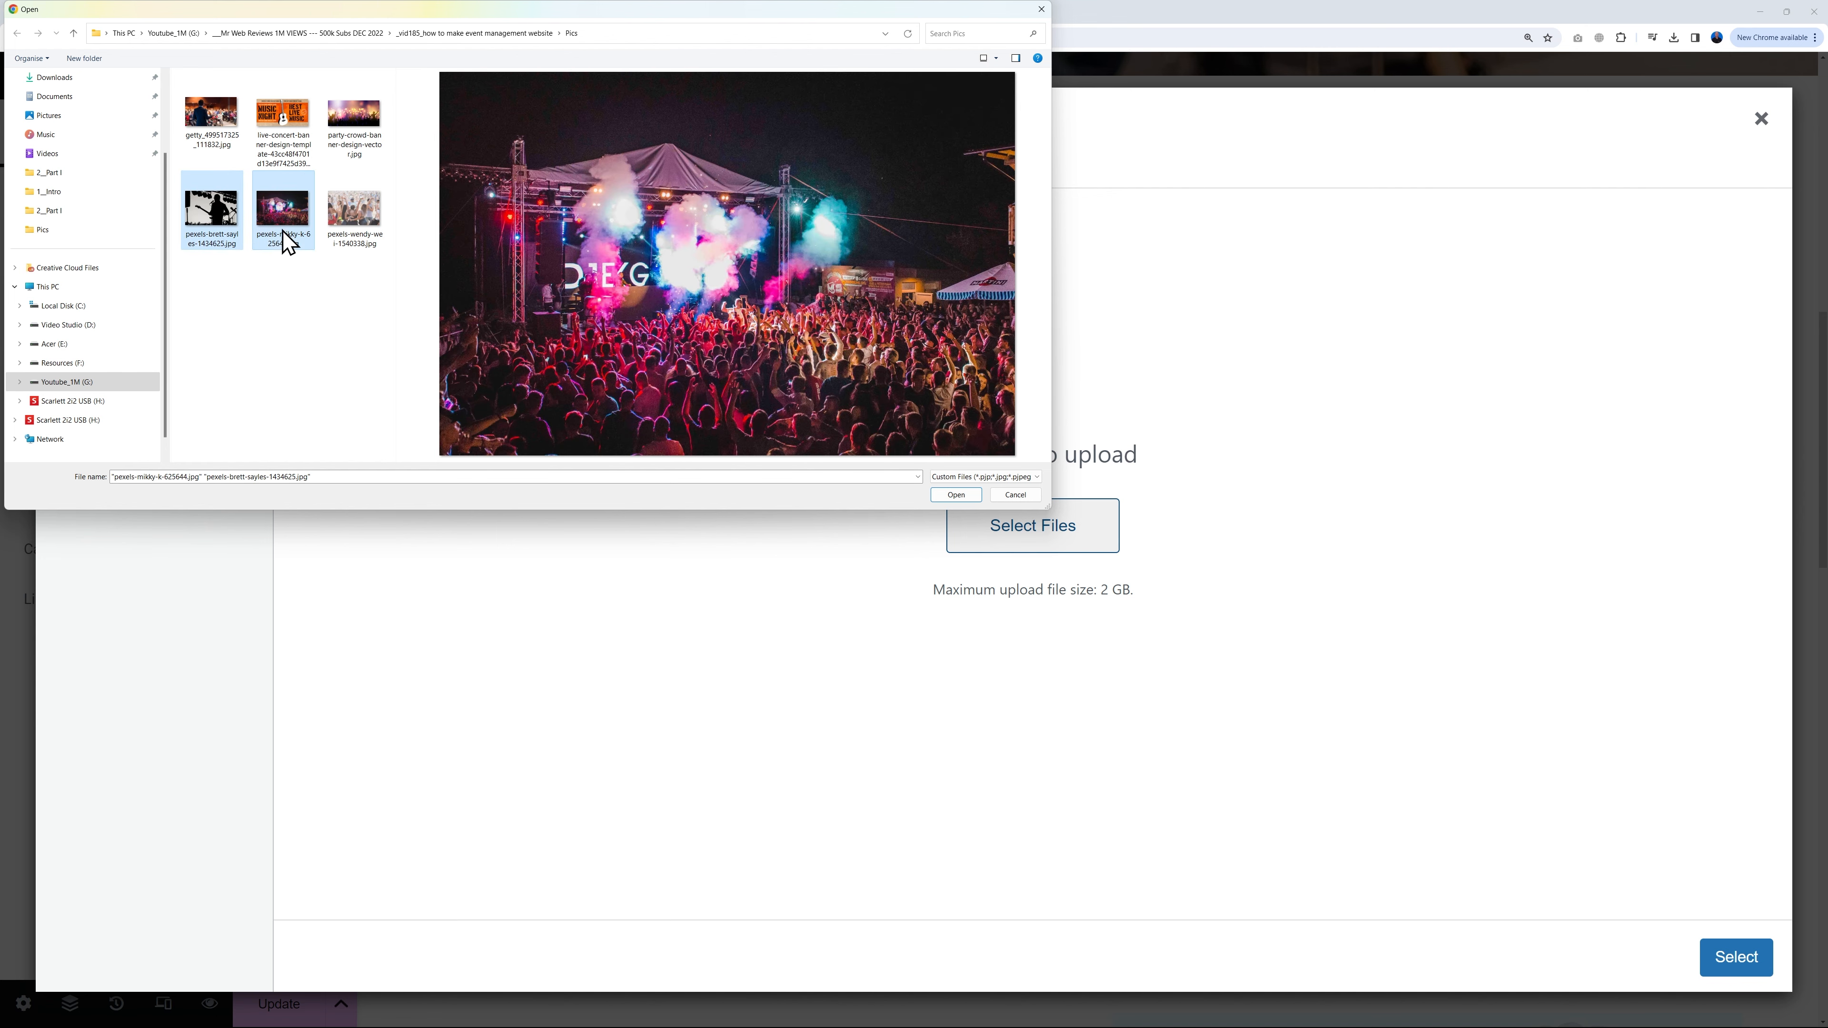
{"action": "left_click", "coordinate": [354, 229], "text": "ctrl"}
{"action": "left_click", "coordinate": [936, 495]}
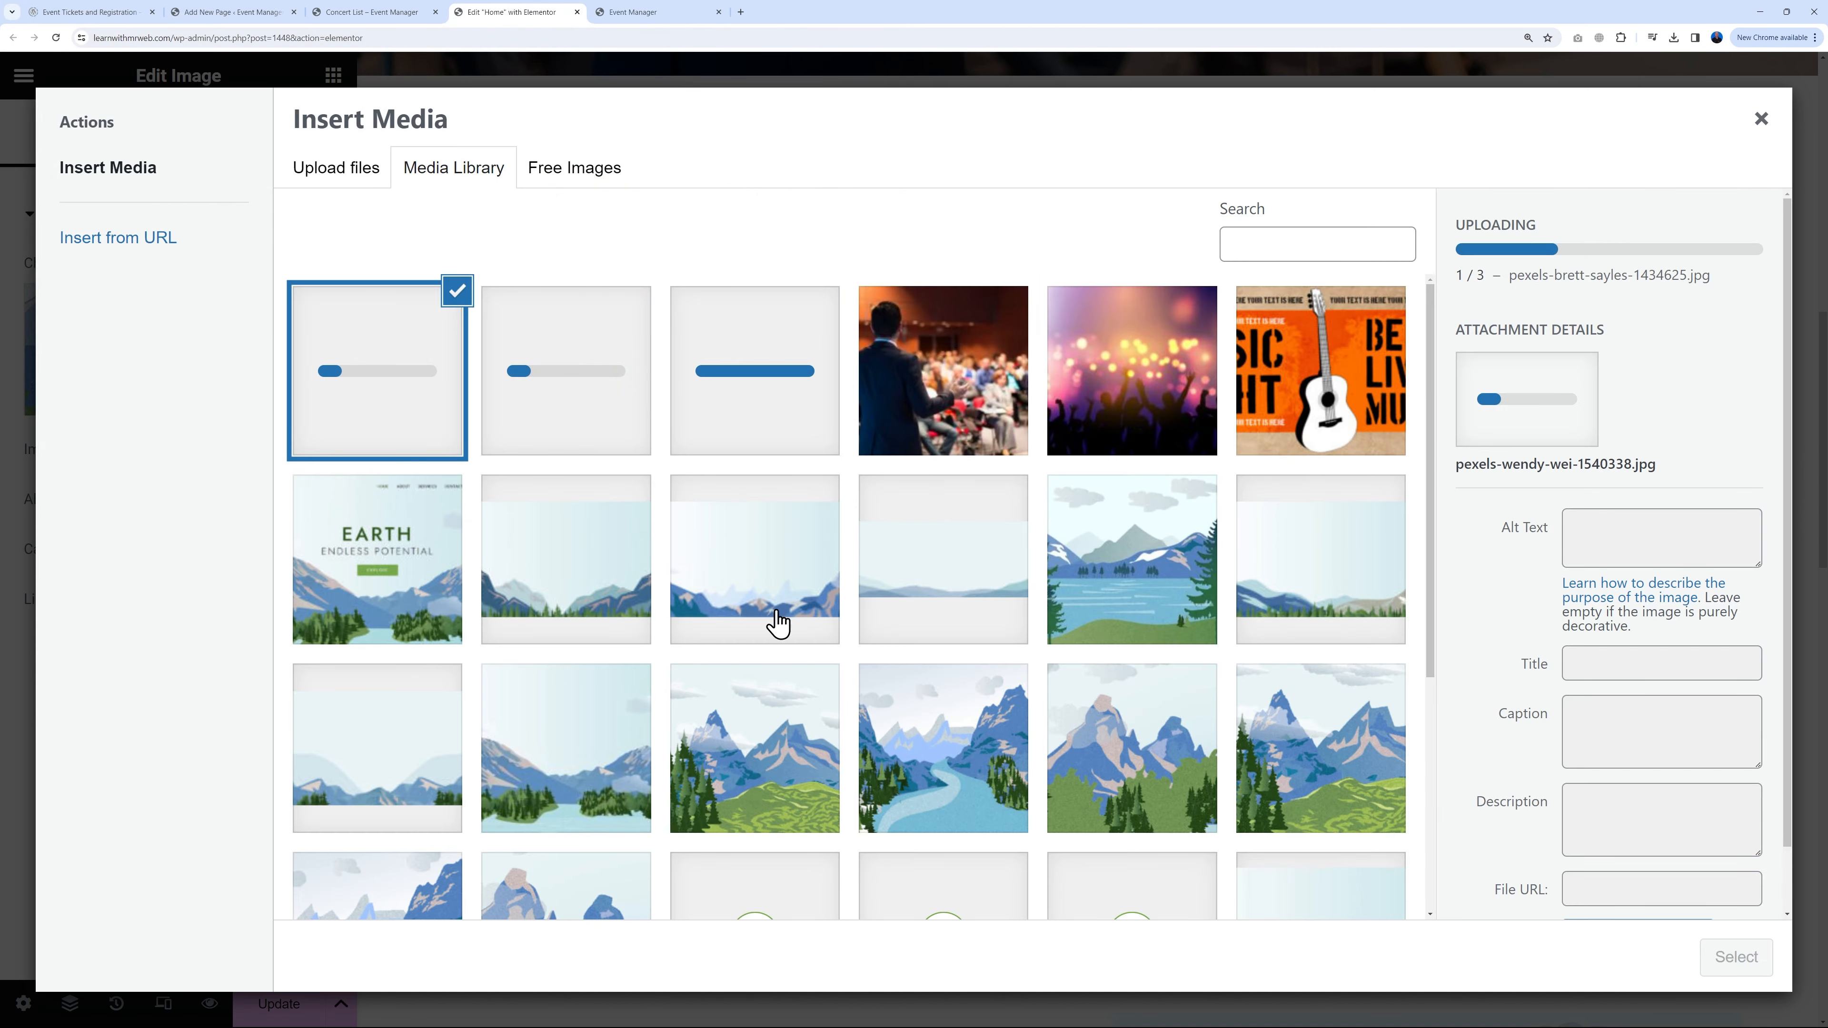
Step: Use the guitarist photo for Singers, the stage concert photo for Bands and the crowd photo for Festivals
{"action": "left_click", "coordinate": [1734, 957]}
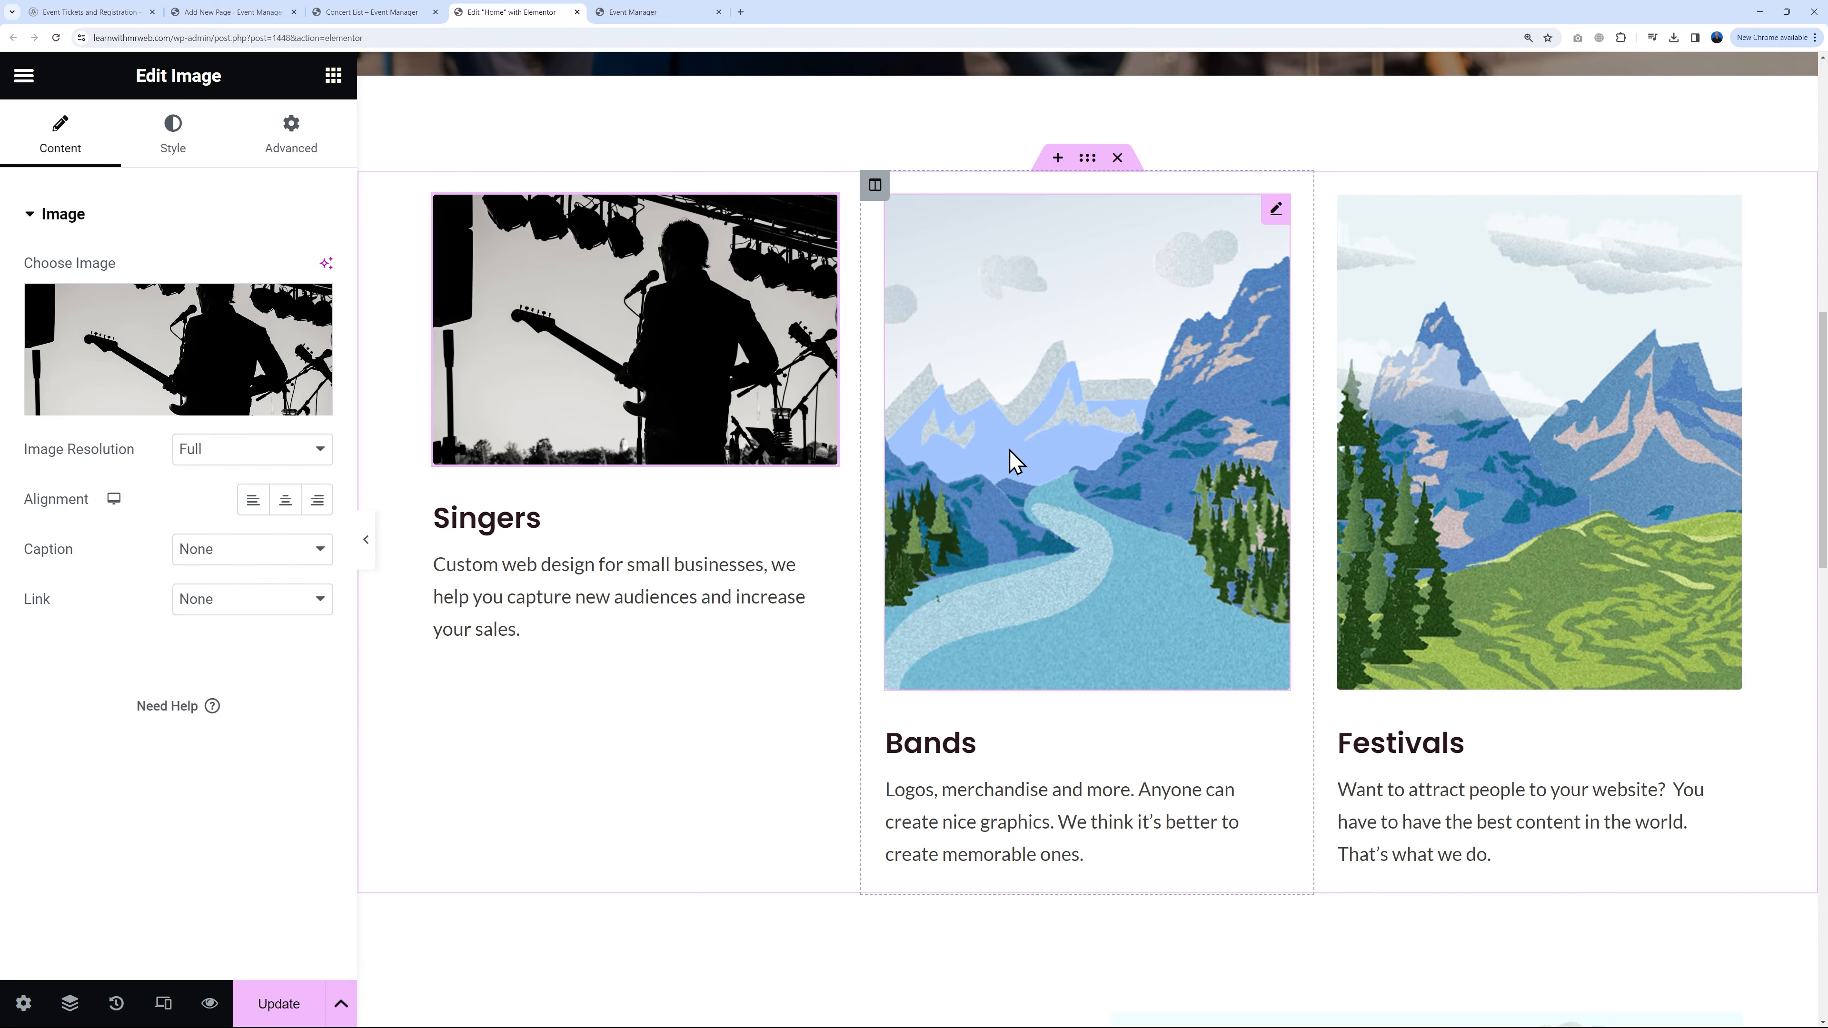
{"action": "left_click", "coordinate": [1277, 211]}
{"action": "left_click", "coordinate": [266, 336]}
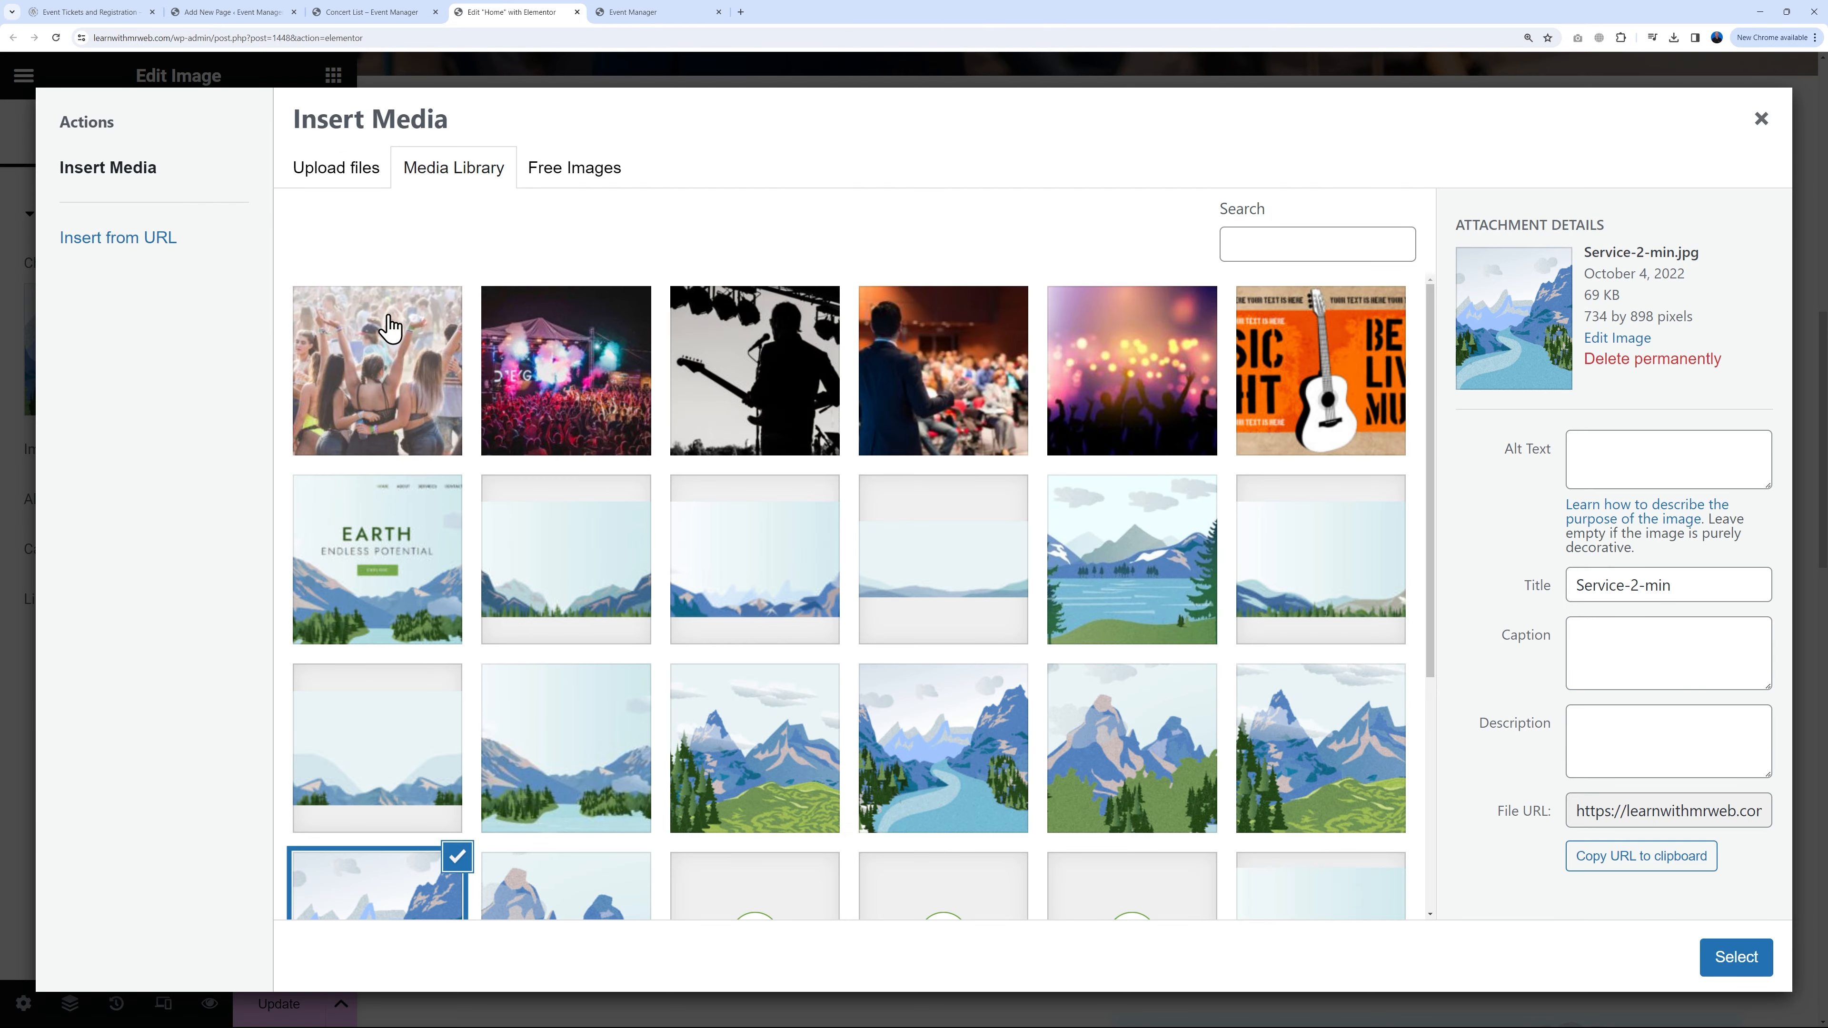
{"action": "left_click", "coordinate": [576, 419]}
{"action": "left_click", "coordinate": [1734, 957]}
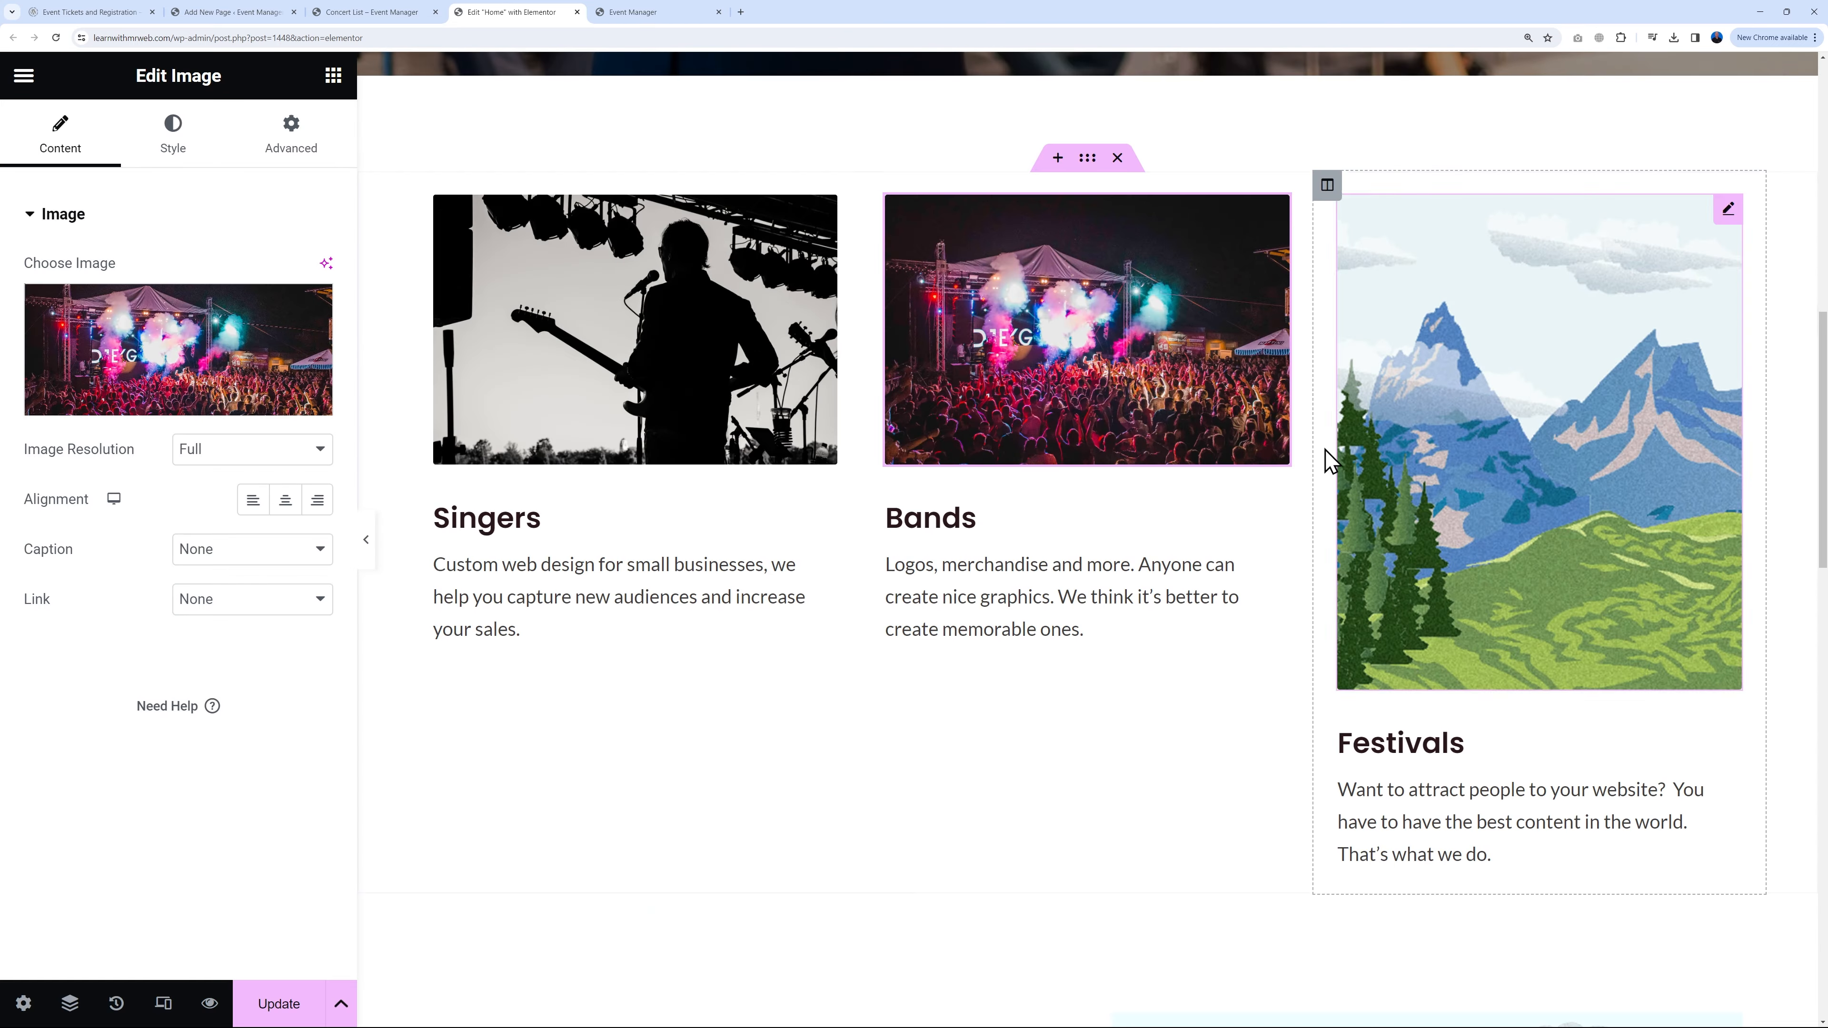
{"action": "left_click", "coordinate": [1472, 439]}
{"action": "left_click", "coordinate": [207, 350]}
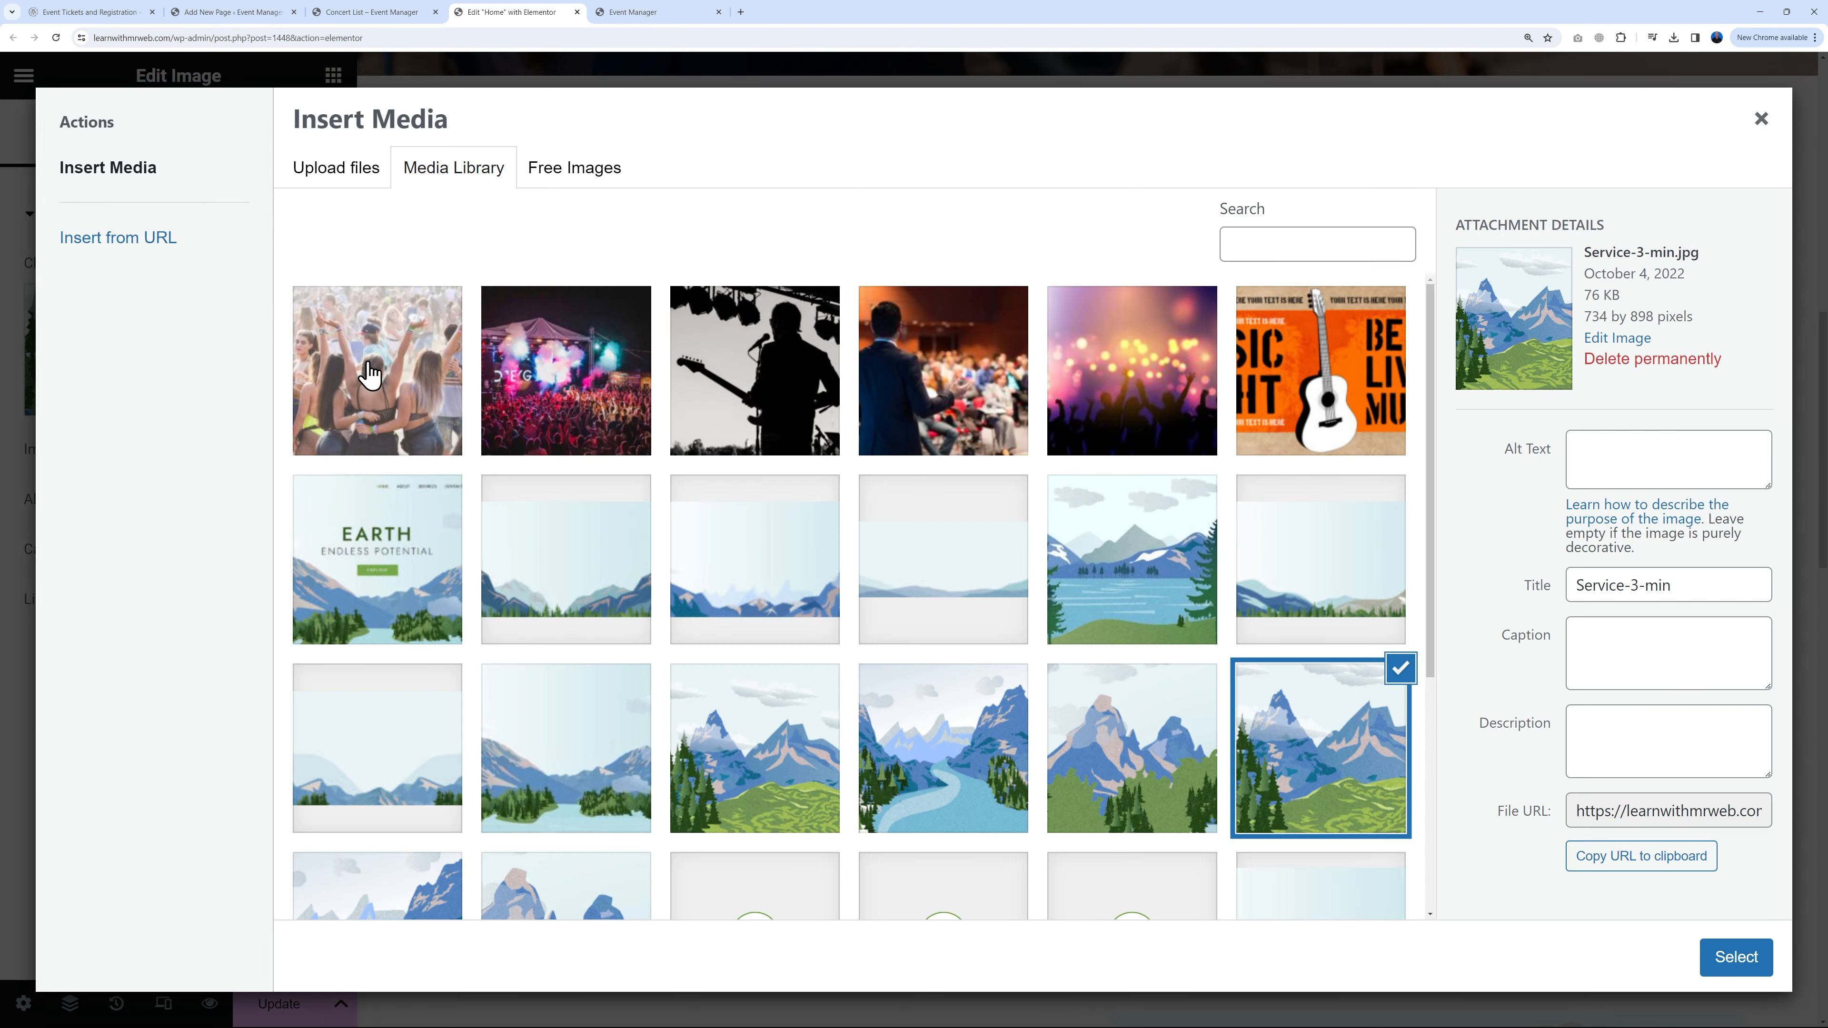
{"action": "left_click", "coordinate": [1735, 963]}
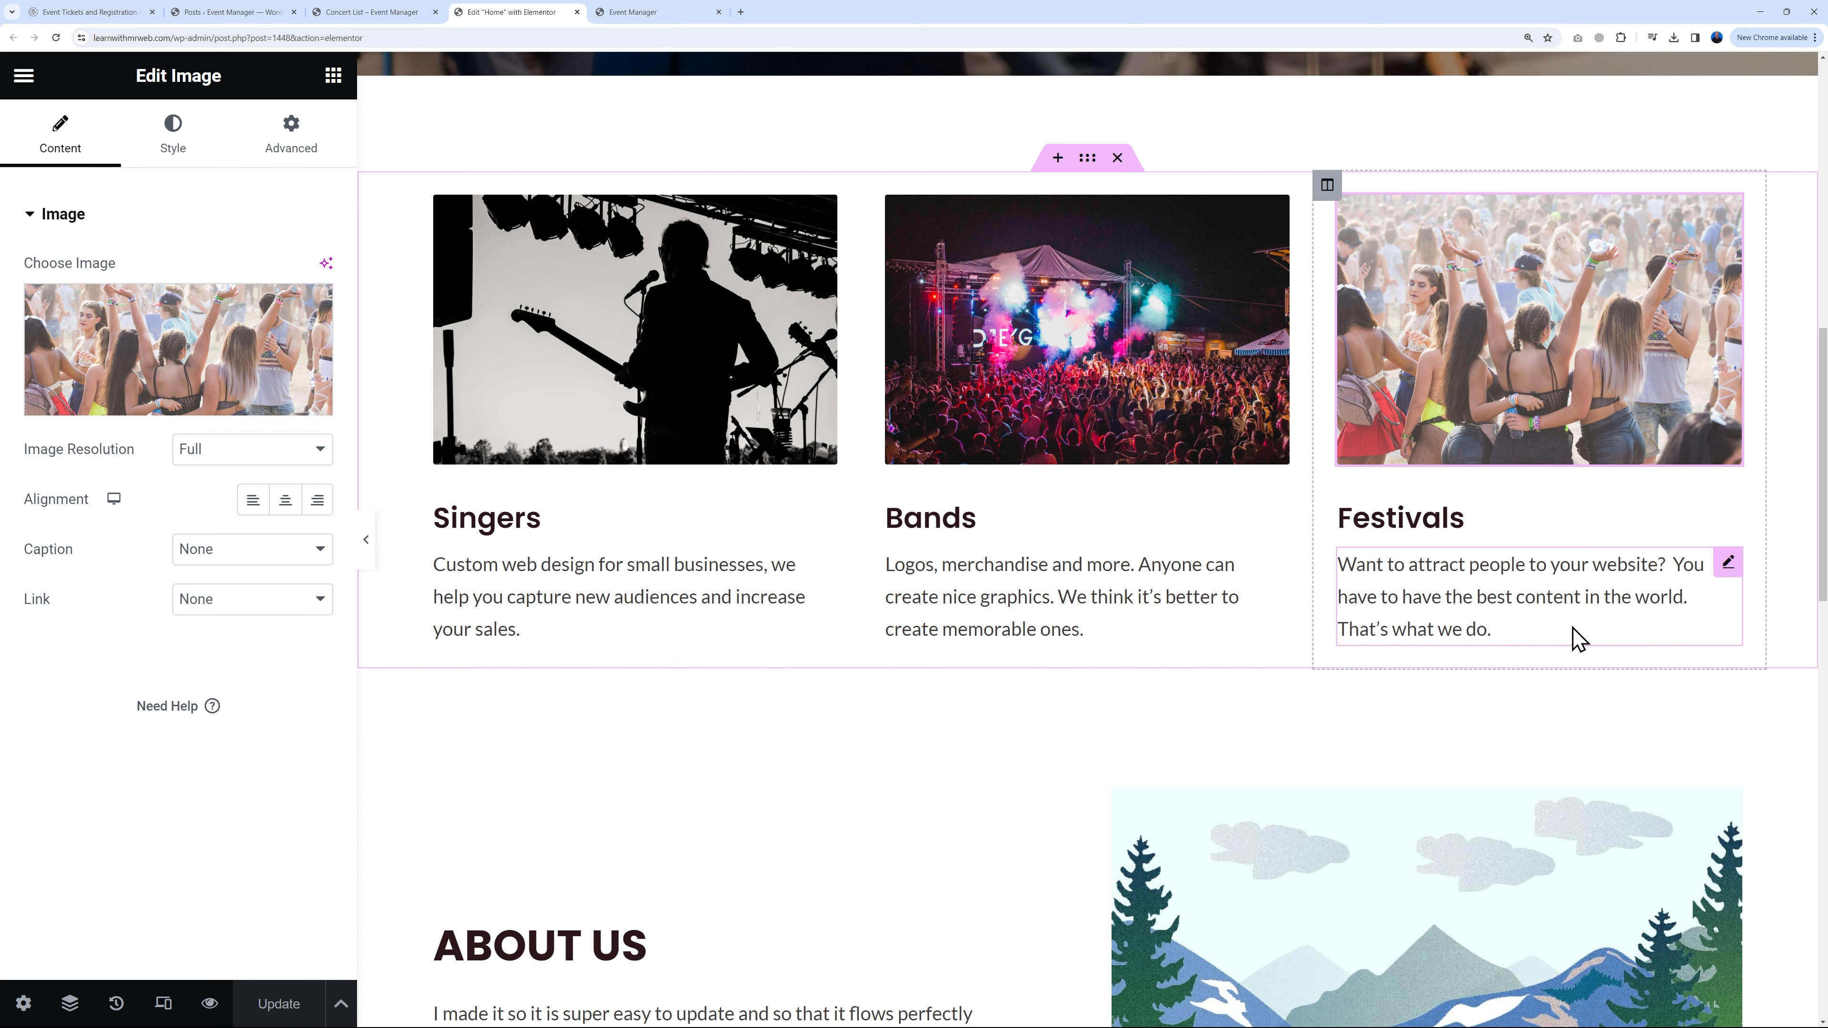
{"action": "left_click", "coordinate": [250, 13]}
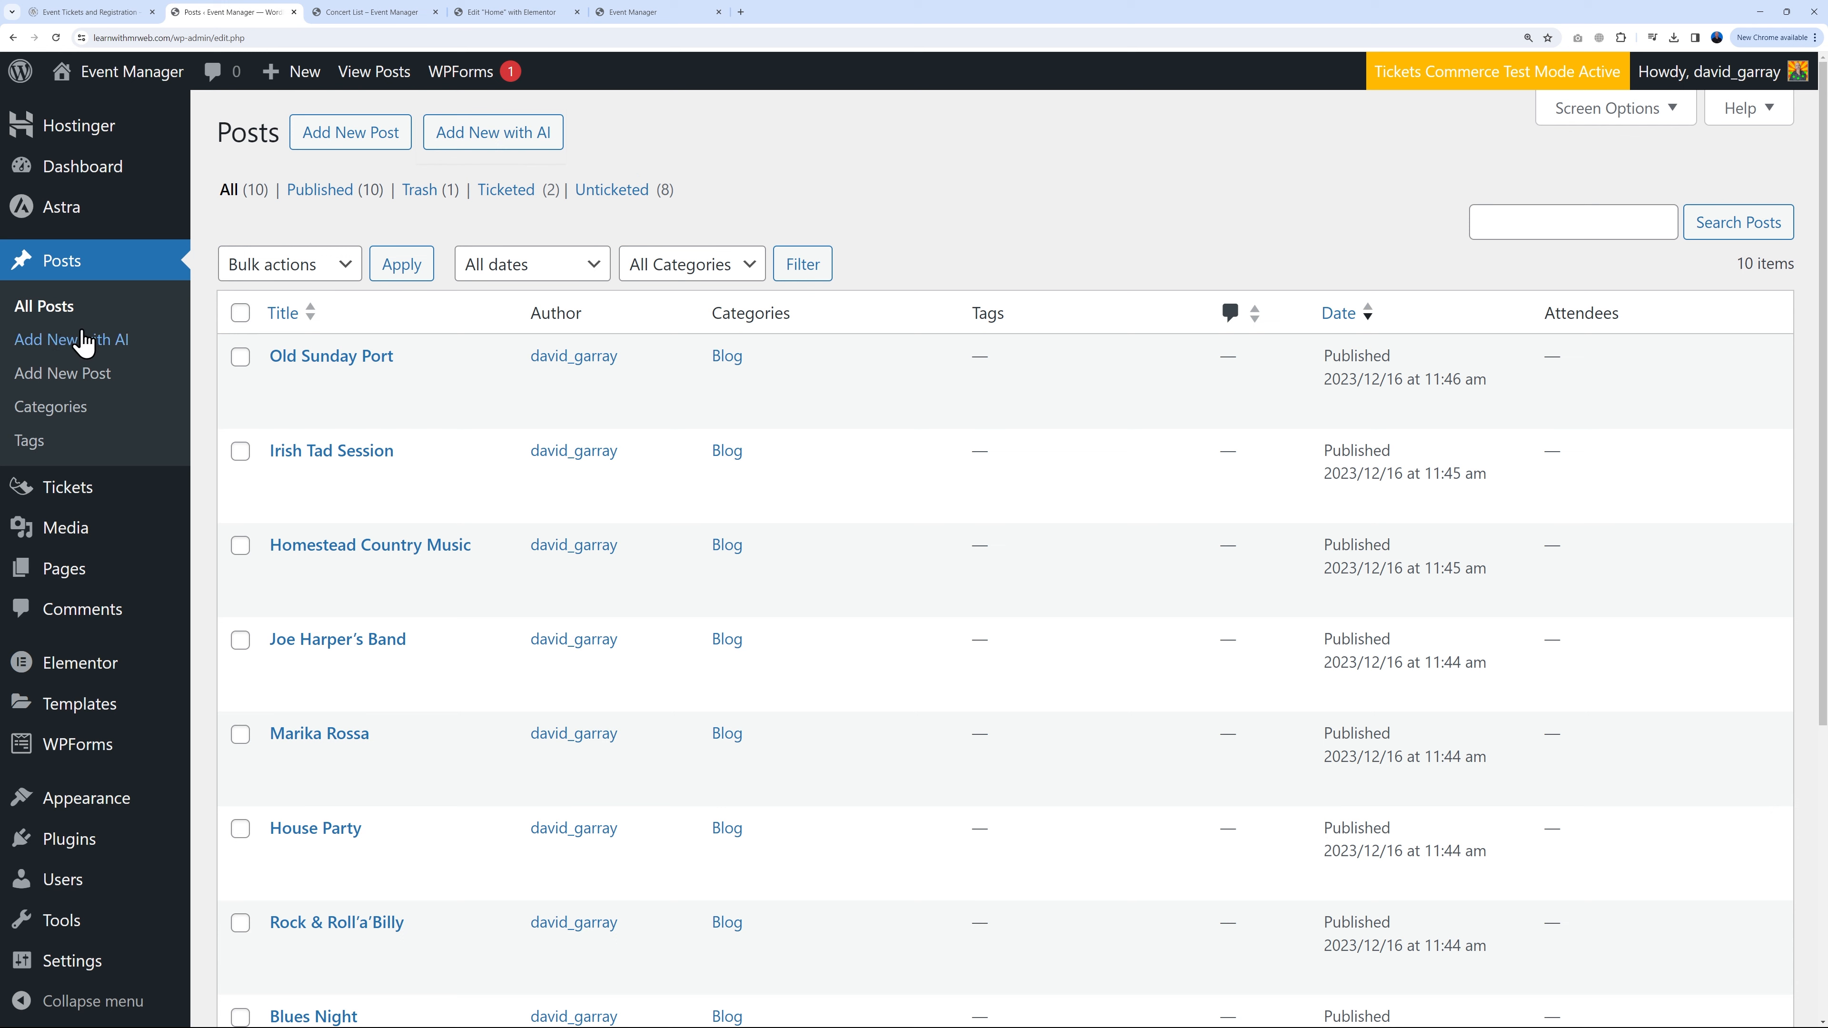
Step: Add Singers, Bands and Festivals post categories
{"action": "mouse_move", "coordinate": [326, 520]}
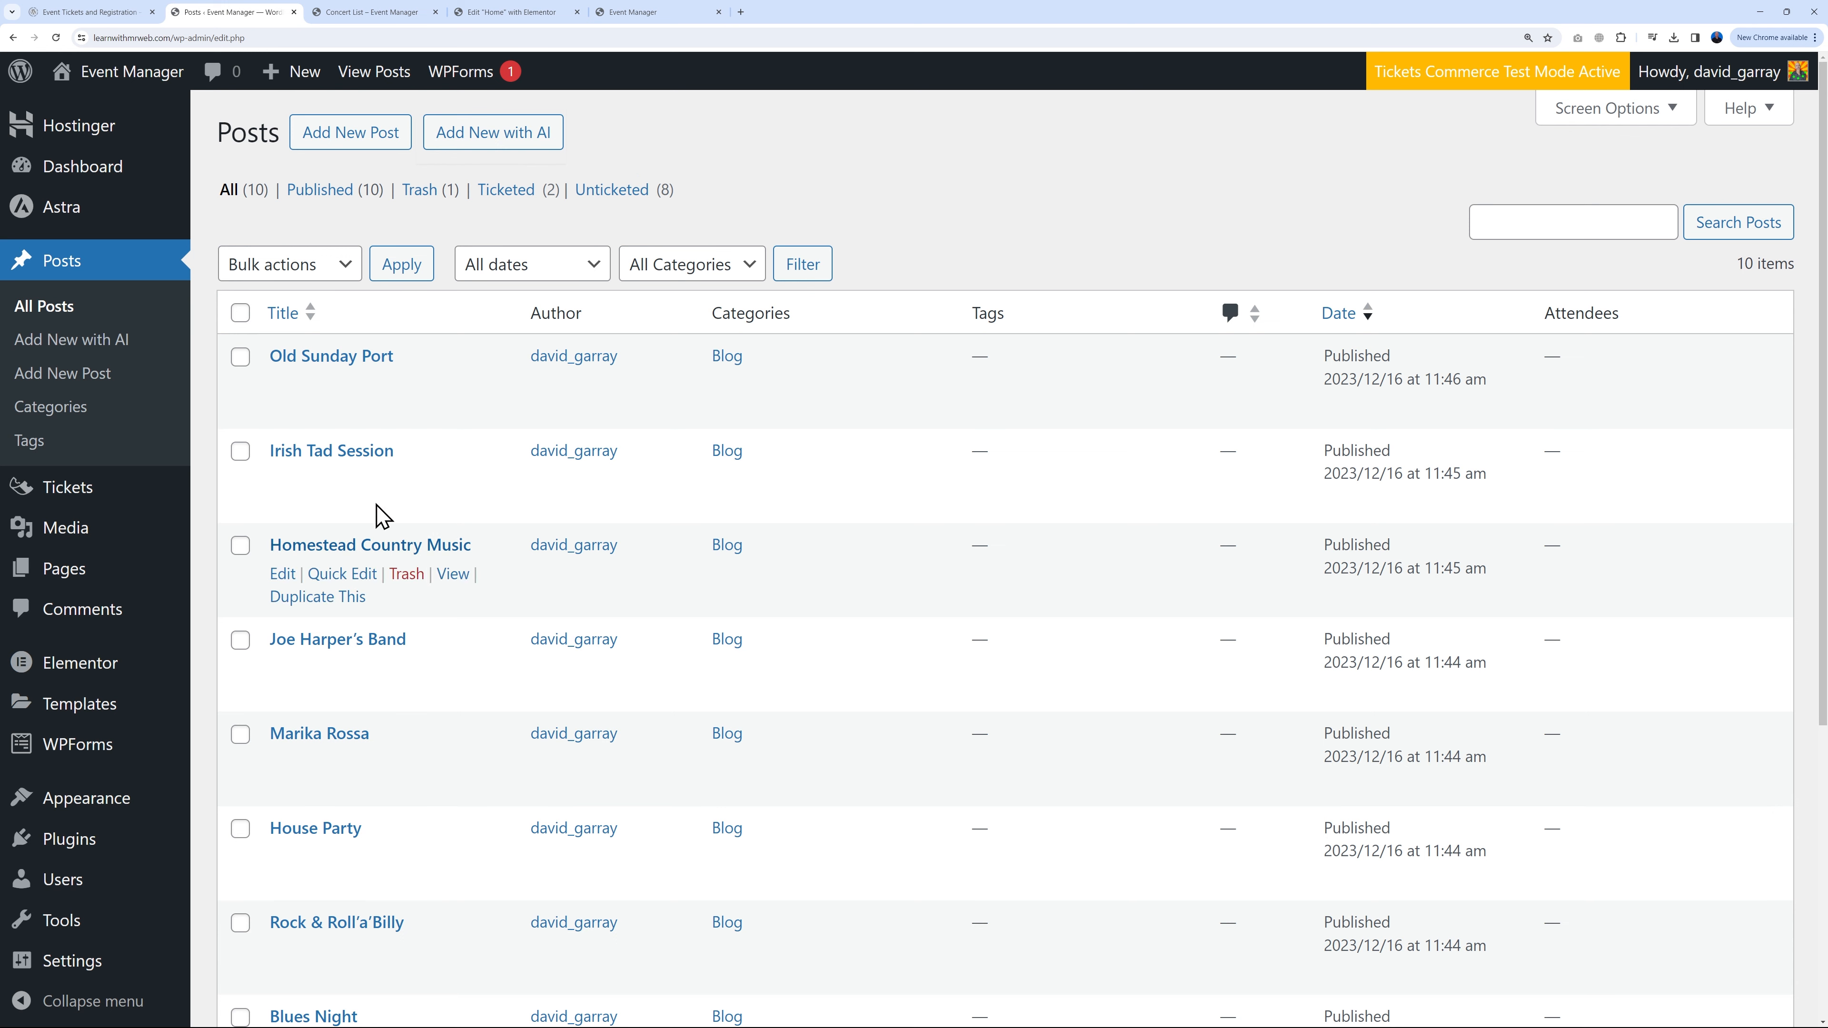
{"action": "left_click", "coordinate": [62, 412]}
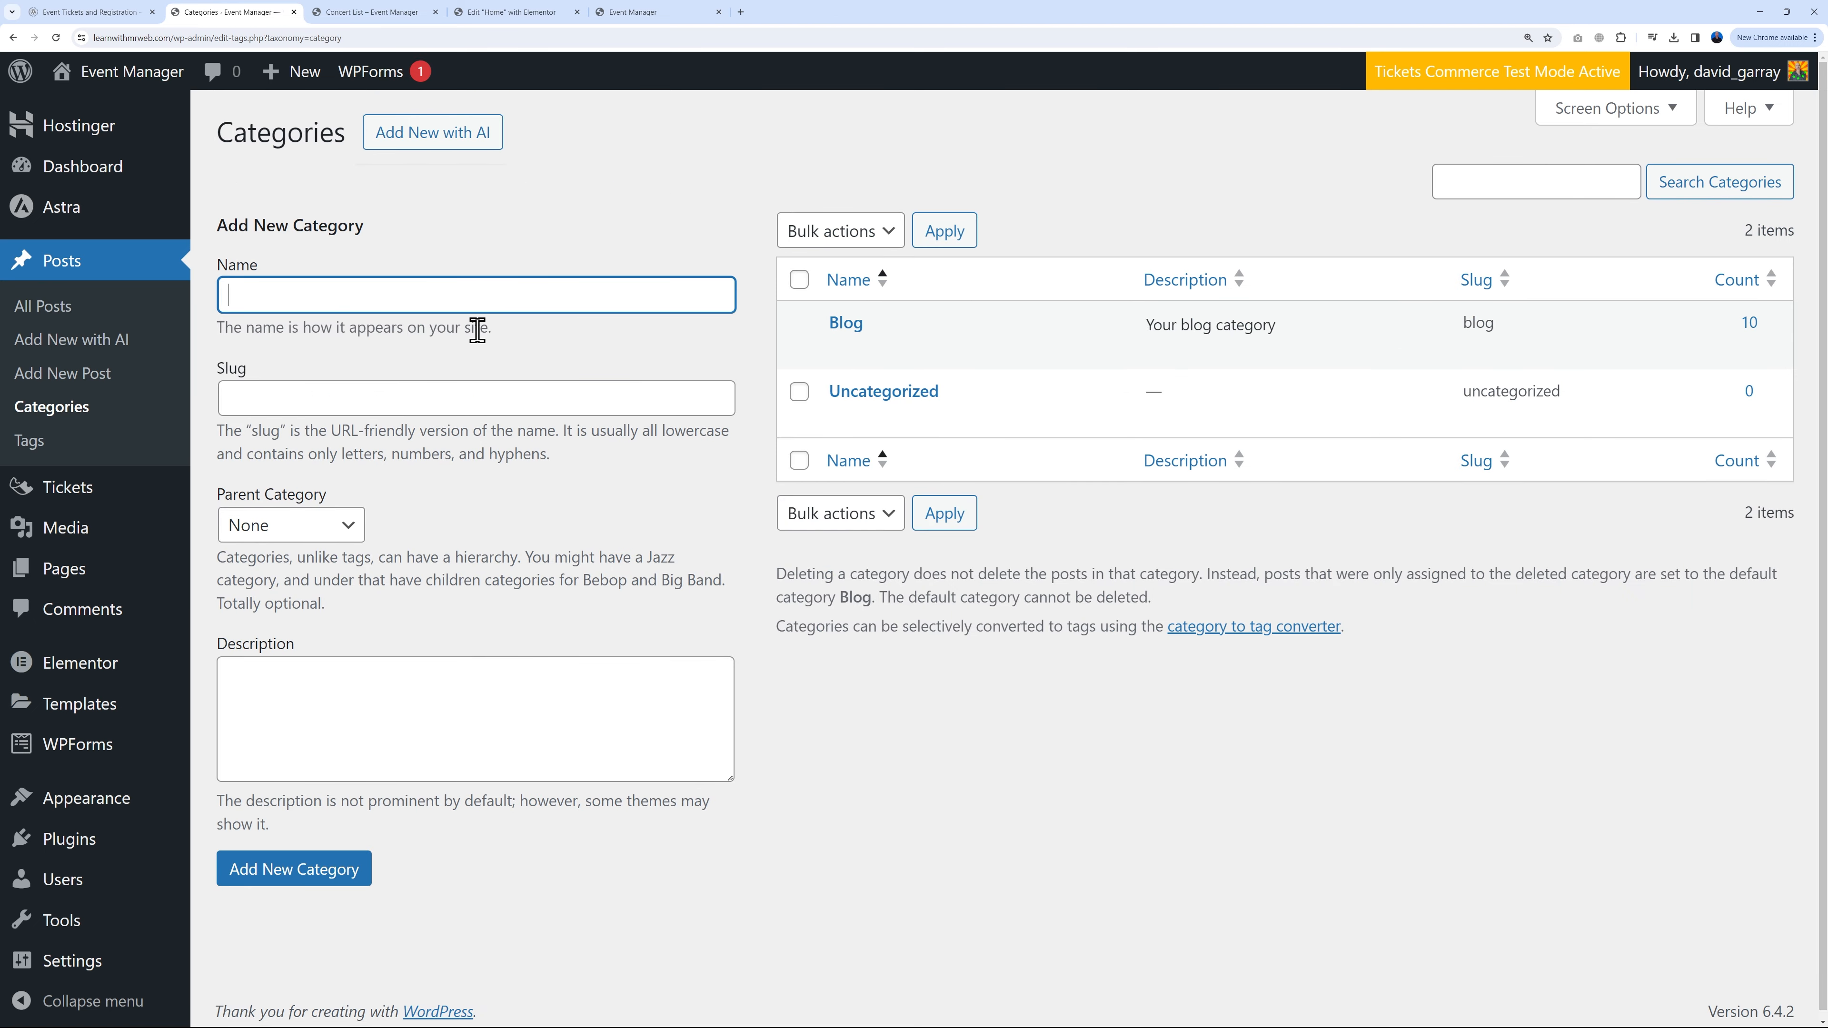
{"action": "left_click", "coordinate": [352, 870]}
{"action": "left_click", "coordinate": [405, 373]}
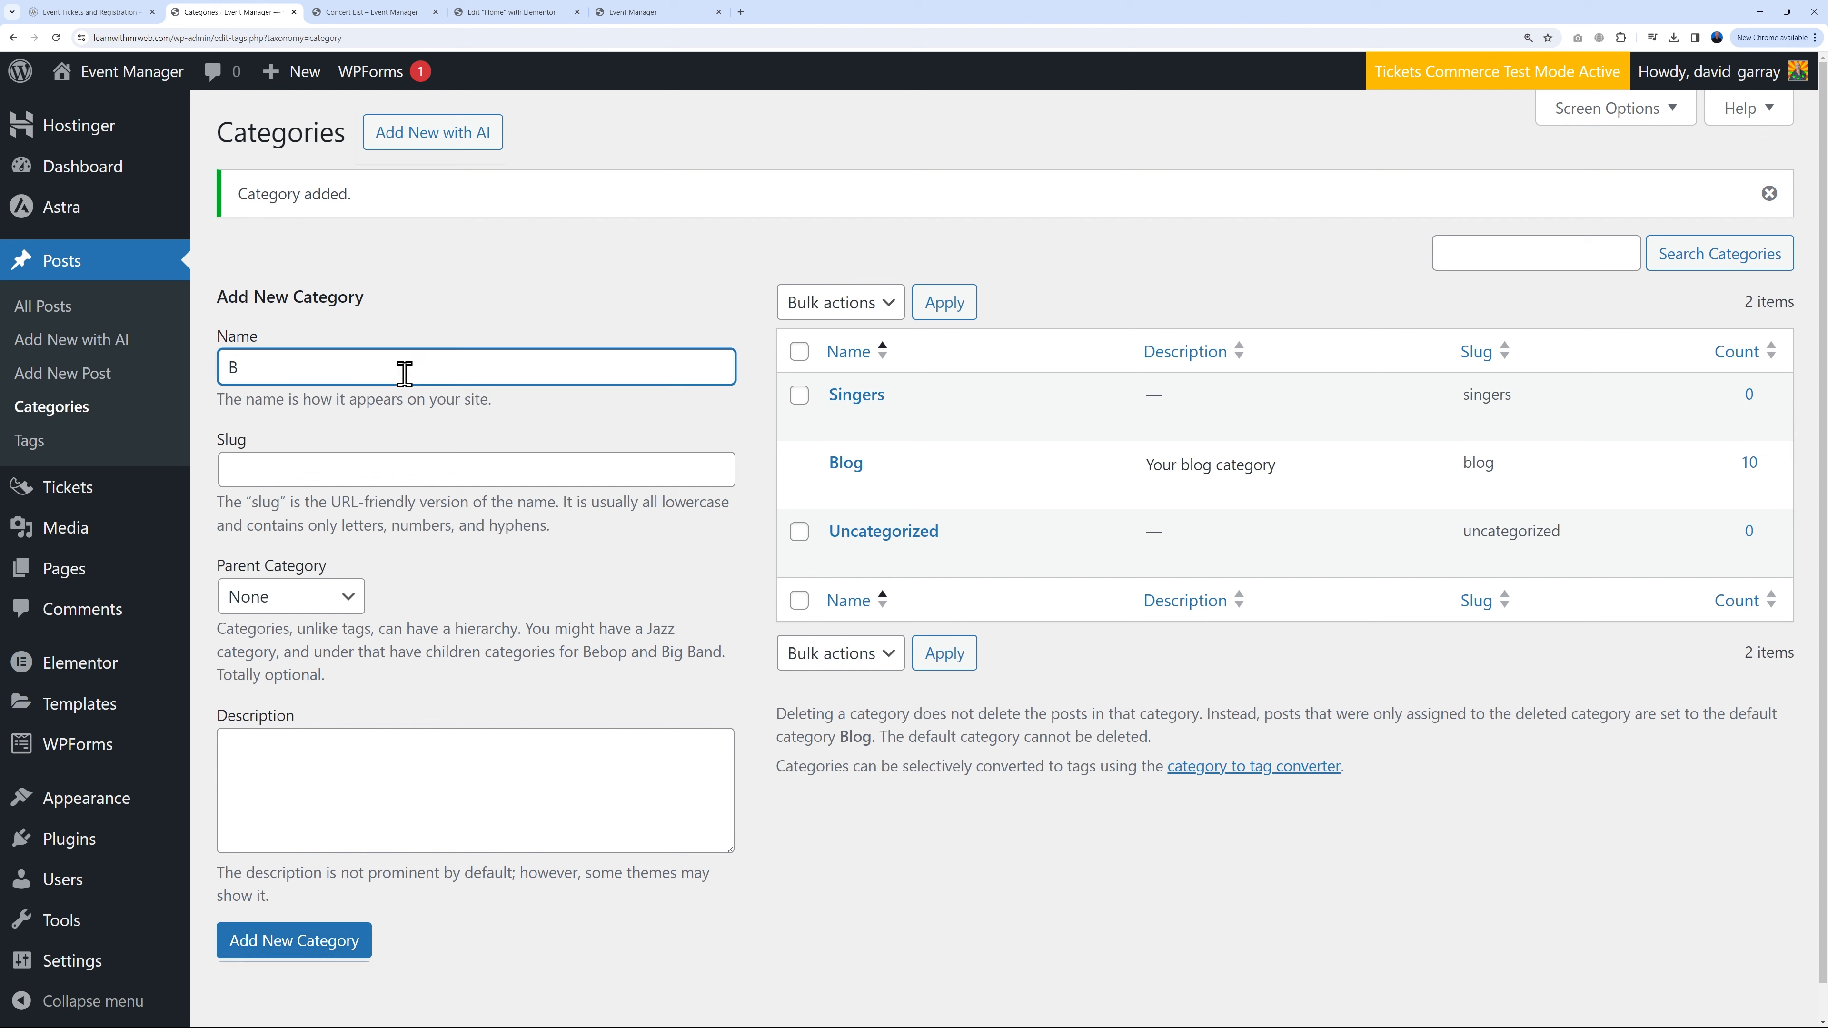
{"action": "left_click", "coordinate": [340, 945]}
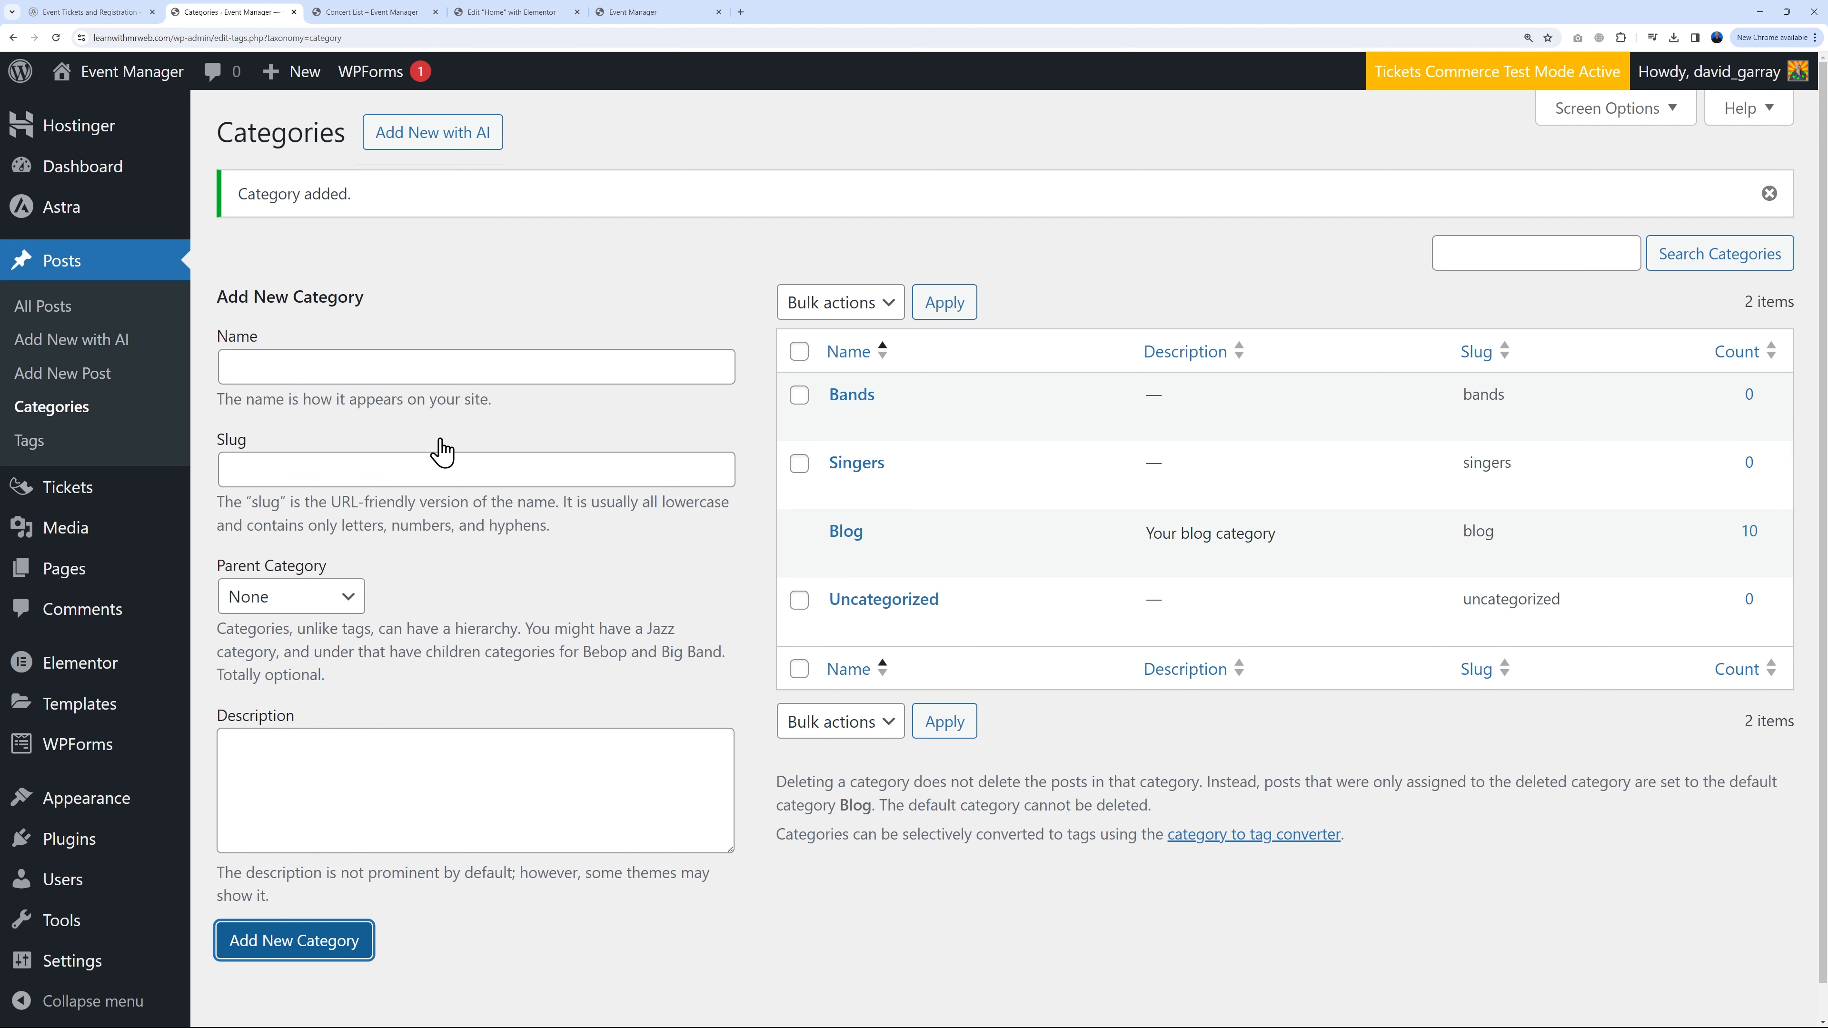
{"action": "left_click", "coordinate": [439, 373]}
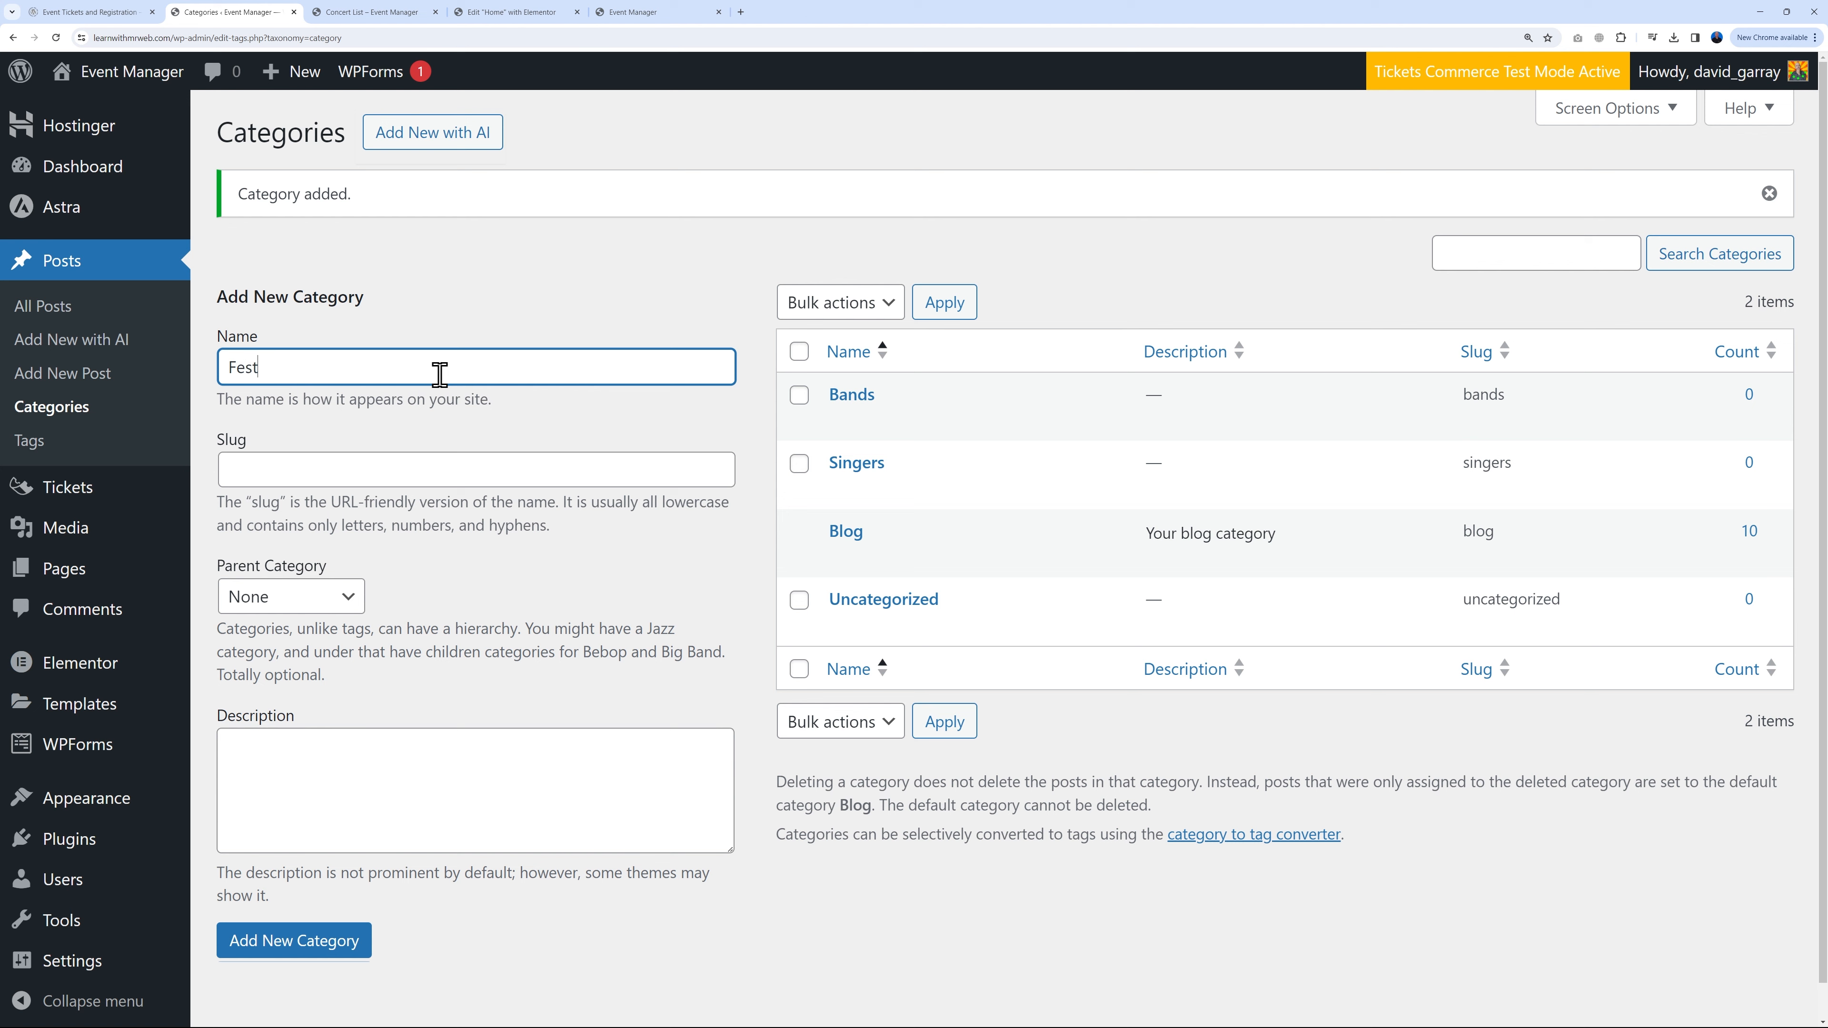
{"action": "left_click", "coordinate": [338, 940]}
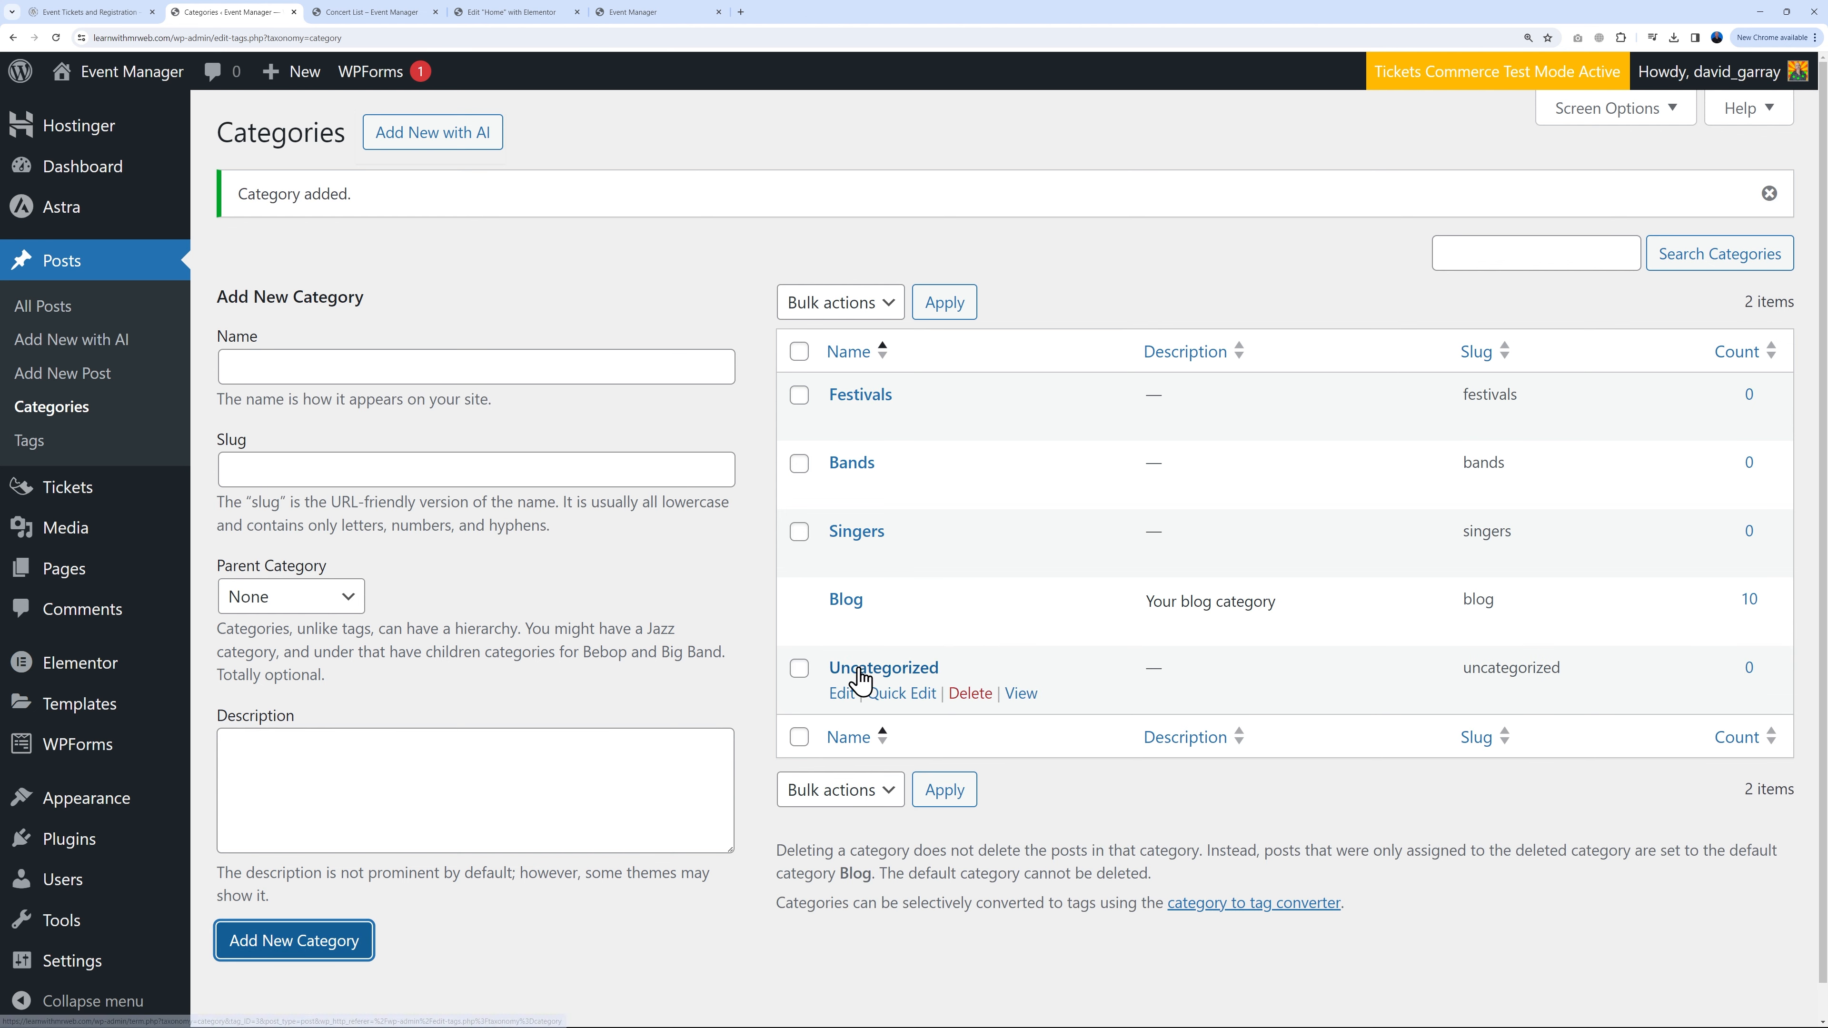
Step: Delete the Uncategorized category and return to the posts list
{"action": "left_click", "coordinate": [969, 694]}
{"action": "left_click", "coordinate": [968, 151]}
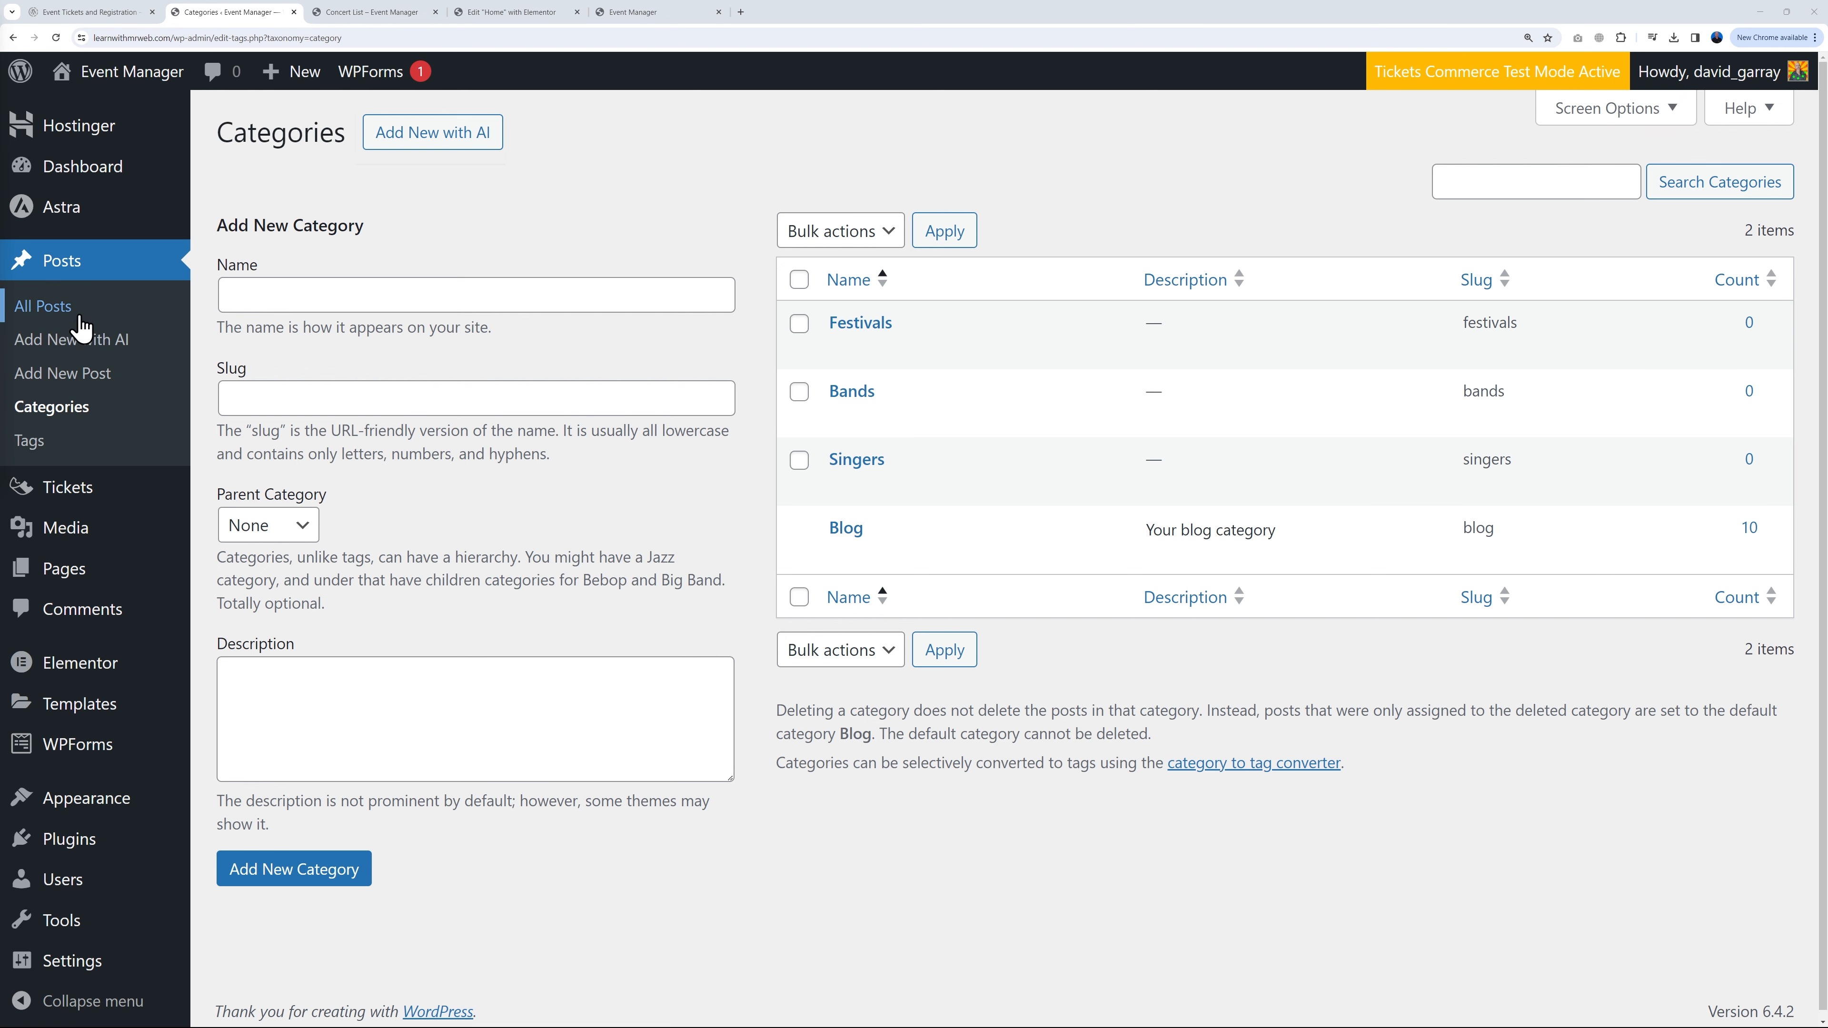
{"action": "left_click", "coordinate": [45, 306]}
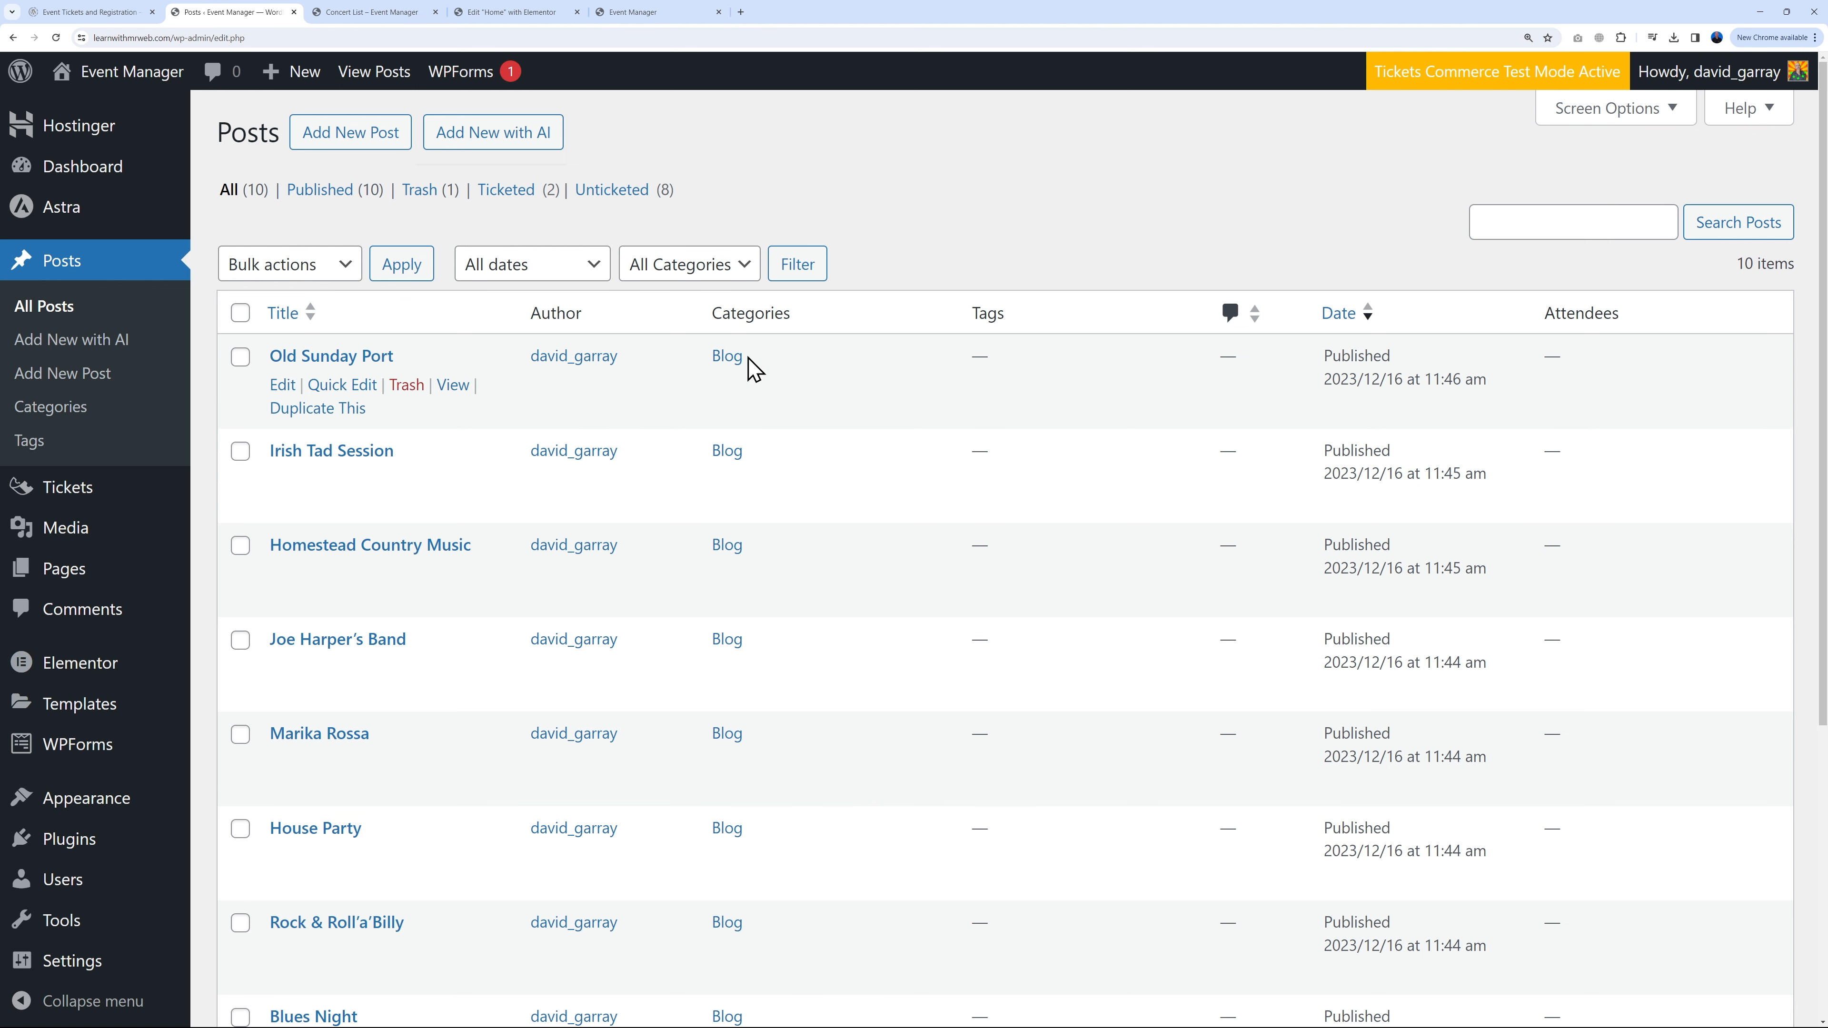
Step: Recategorise the Old Sunday Port post from Blog to Bands
{"action": "scroll", "coordinate": [767, 592], "scroll_direction": "down", "scroll_amount": 3}
{"action": "scroll", "coordinate": [775, 936], "scroll_direction": "up", "scroll_amount": 3}
{"action": "left_click", "coordinate": [352, 383]}
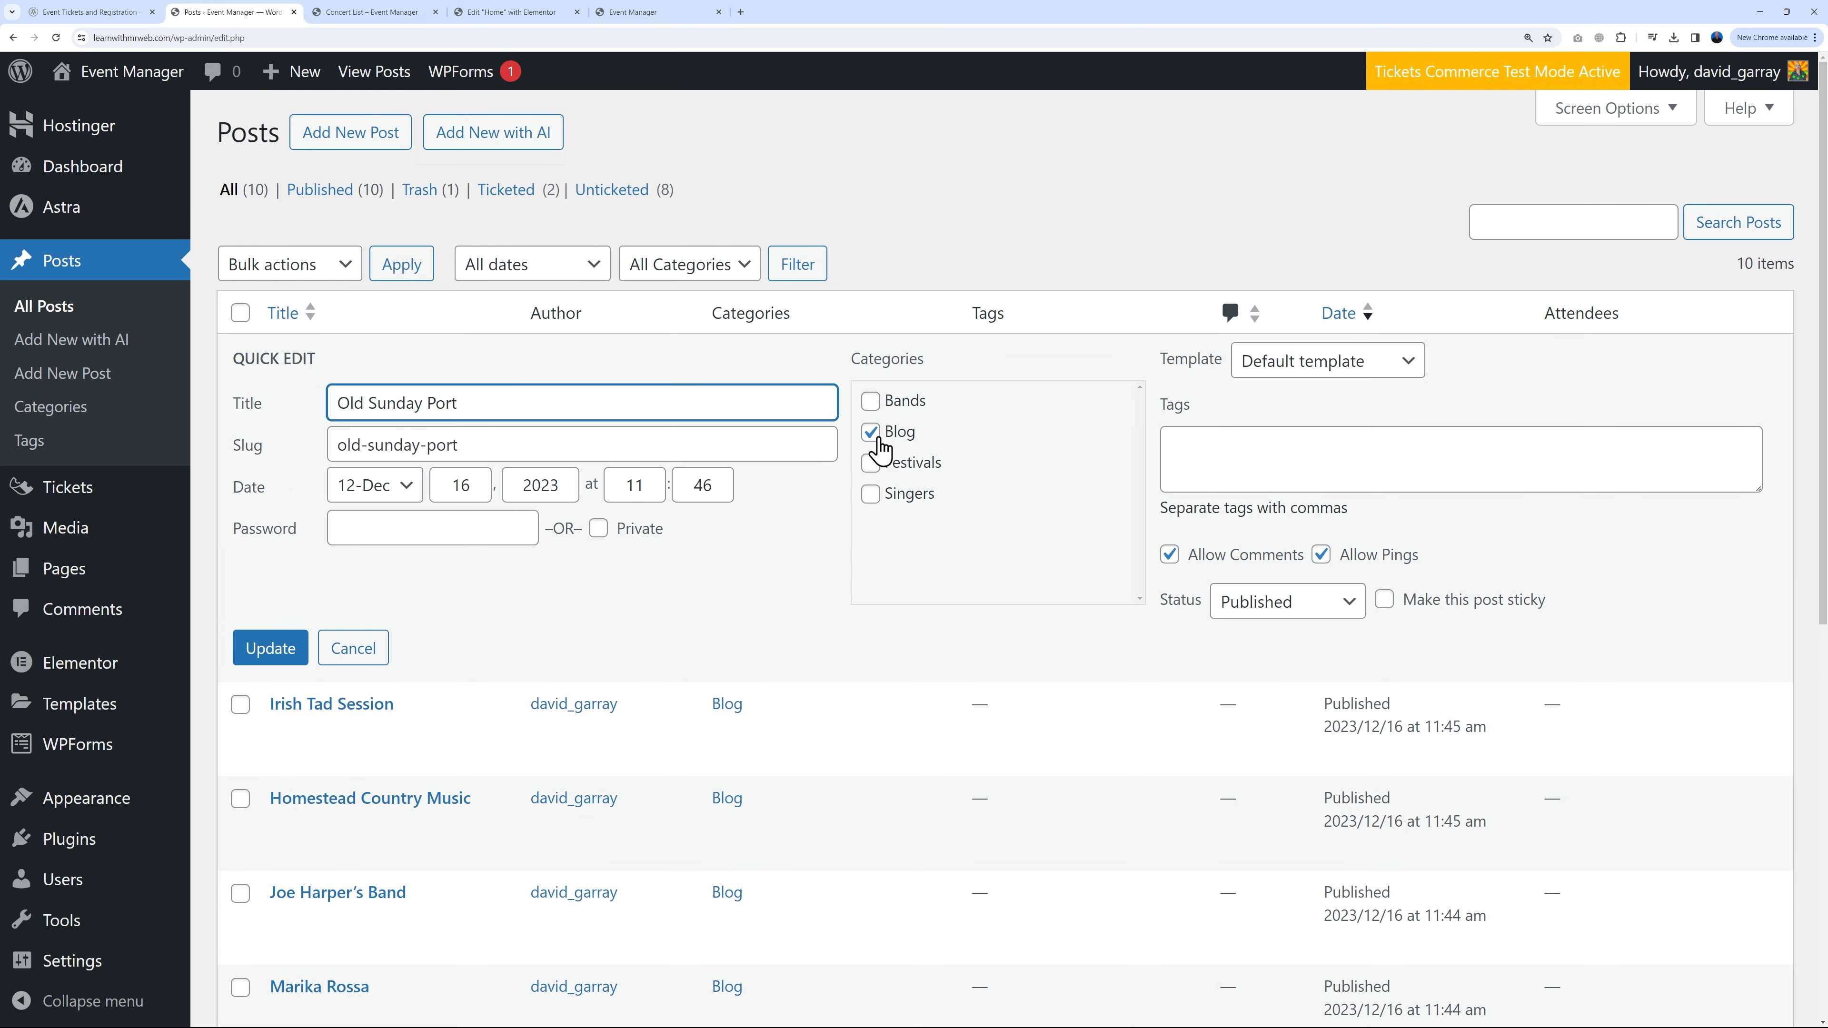
{"action": "left_click", "coordinate": [872, 434]}
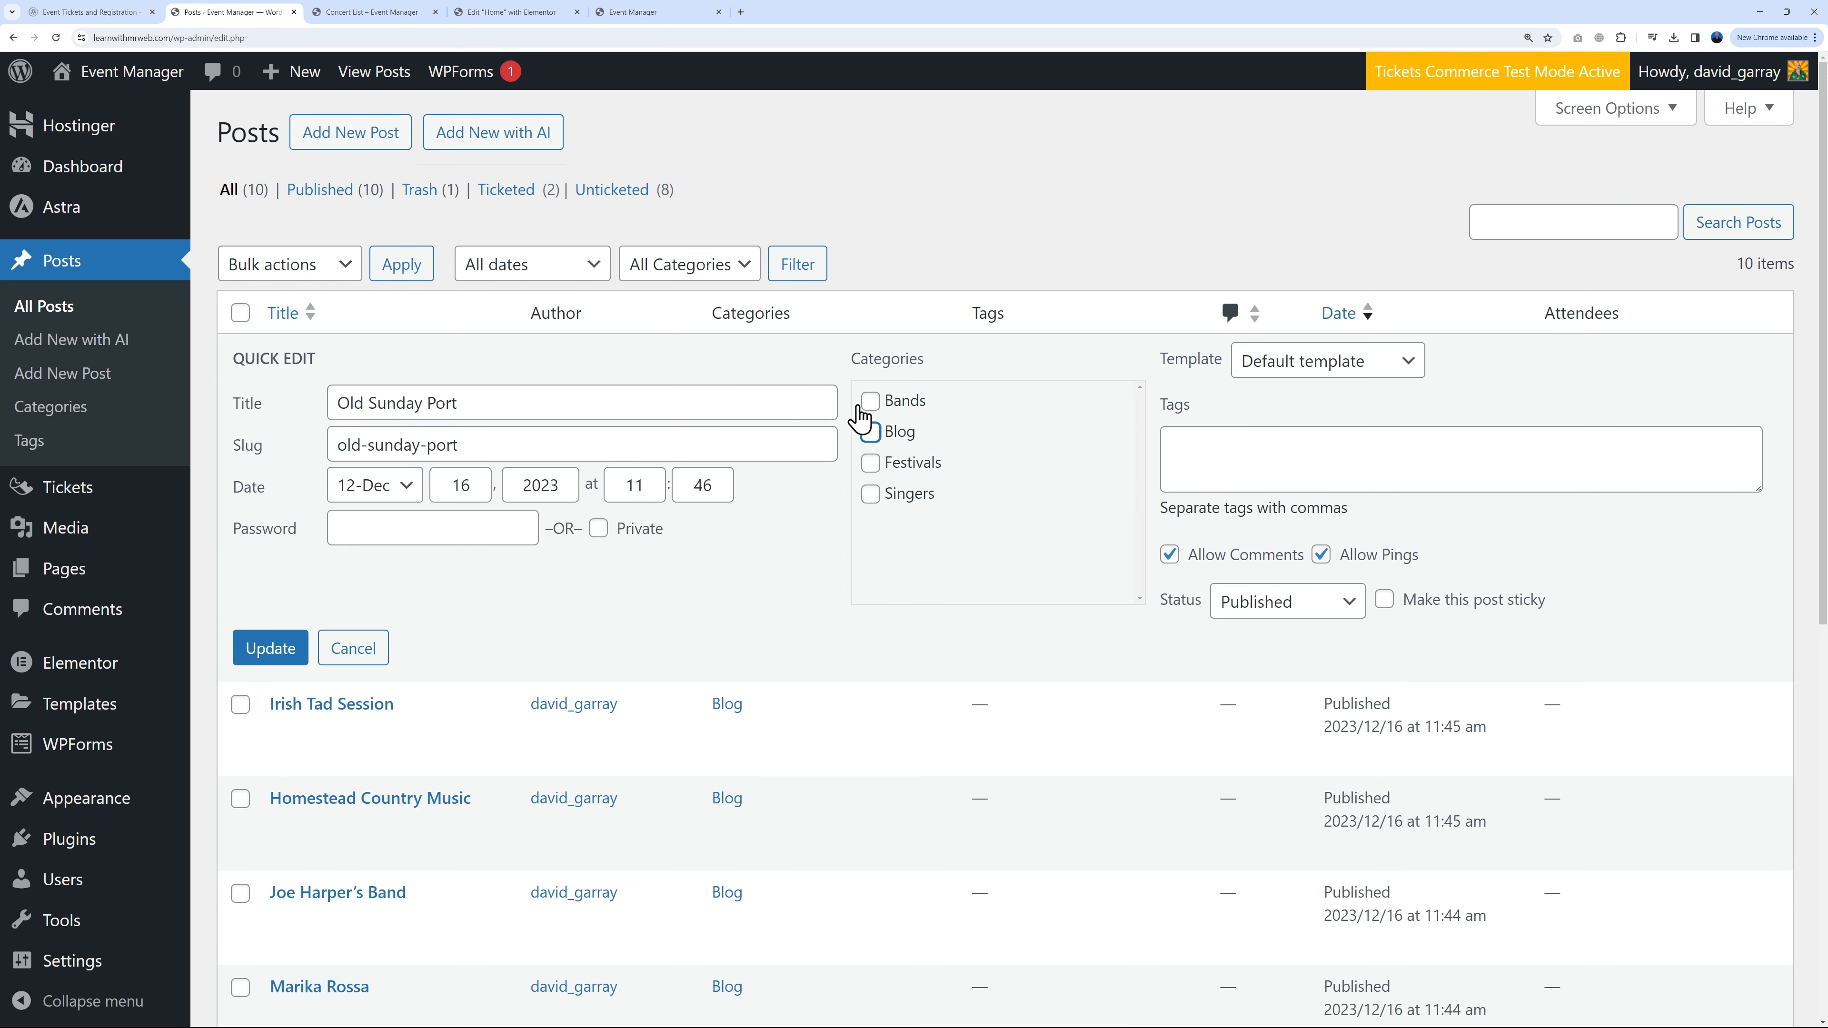
{"action": "left_click", "coordinate": [270, 647]}
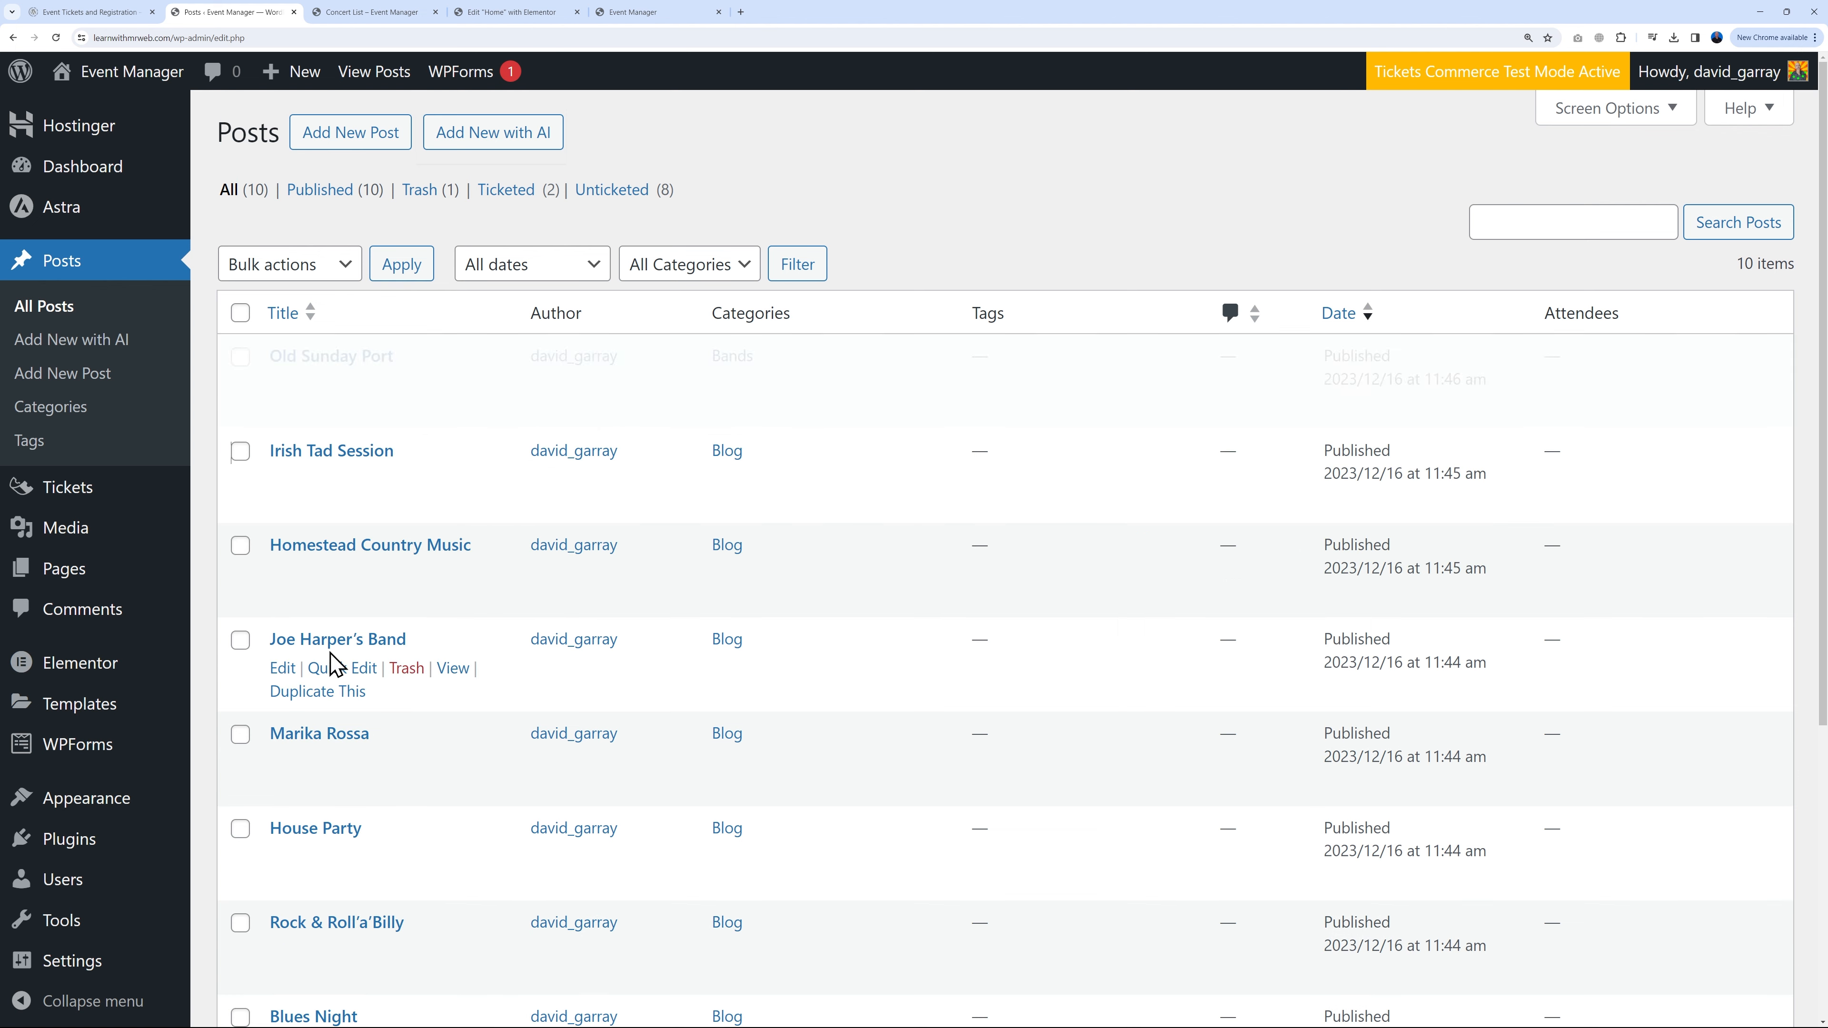
Step: Move the Irish Tad Session post out of Blog and into Bands
{"action": "left_click", "coordinate": [352, 479]}
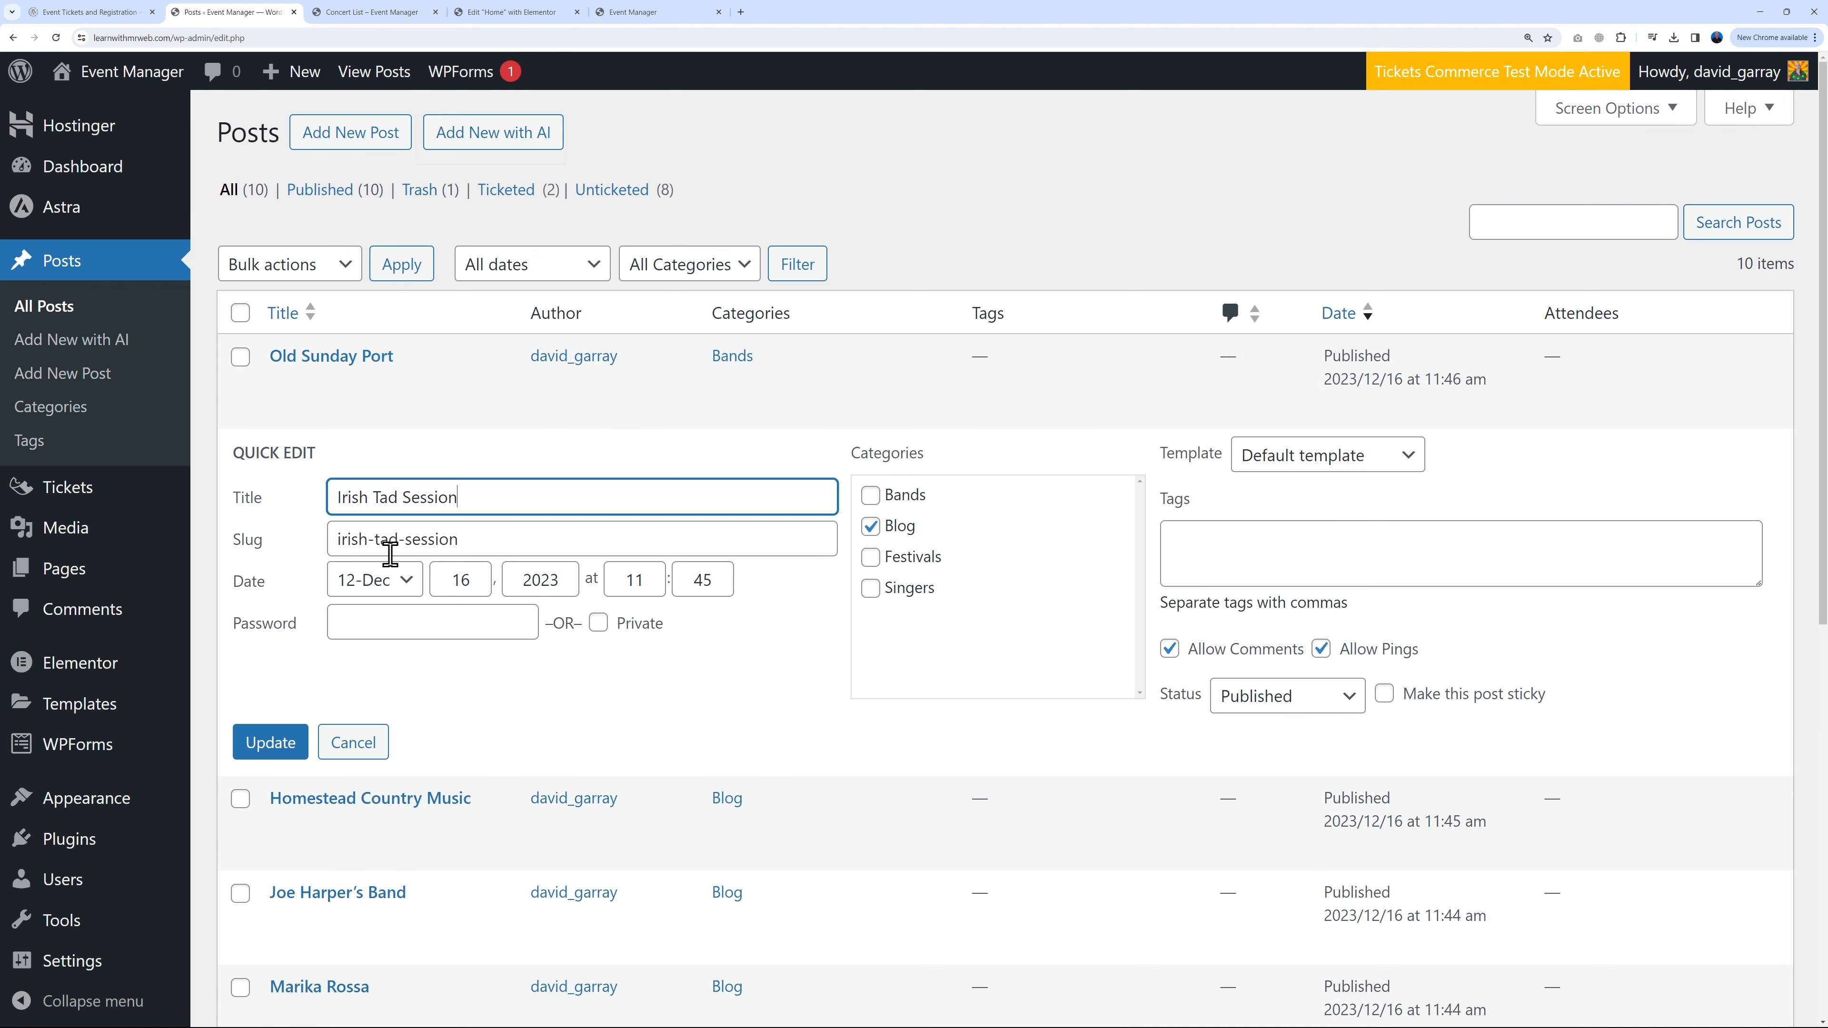
{"action": "left_click", "coordinate": [870, 527]}
{"action": "left_click", "coordinate": [872, 497]}
{"action": "left_click", "coordinate": [270, 742]}
Step: Recategorise the Homestead Country Music post from Blog to Bands
{"action": "scroll", "coordinate": [363, 489], "scroll_direction": "down", "scroll_amount": 2}
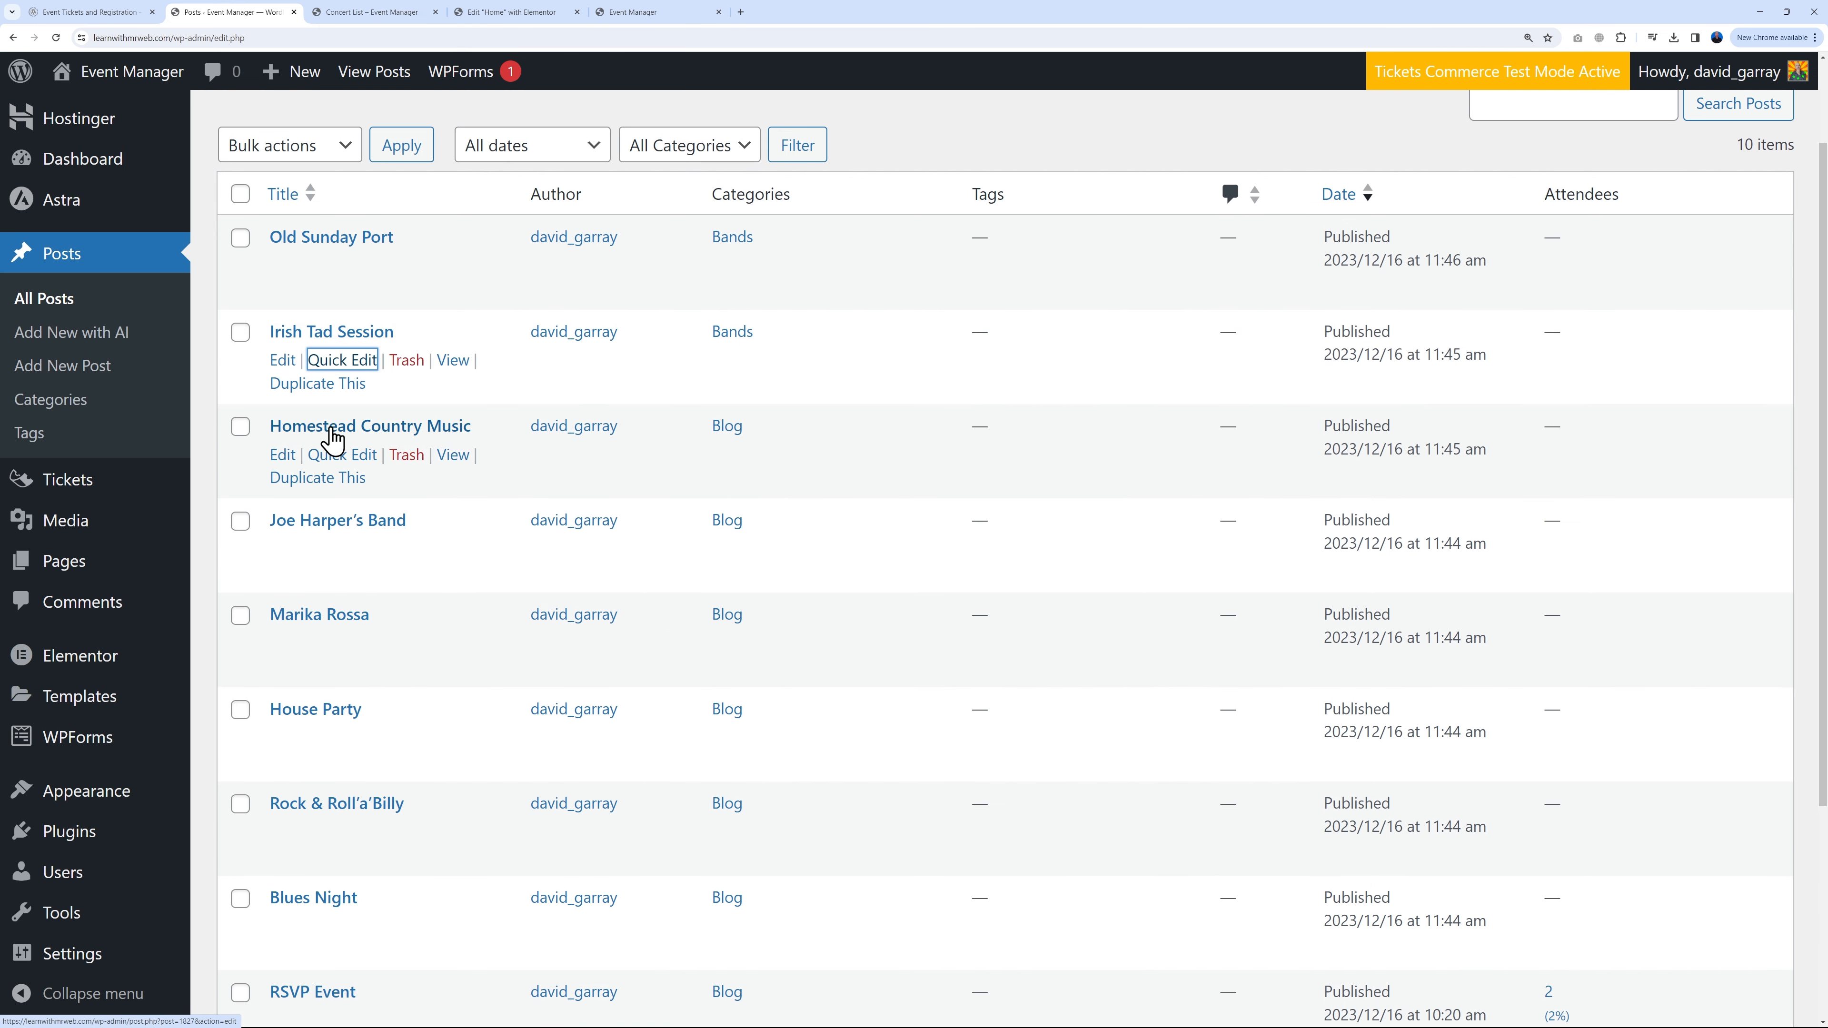
{"action": "left_click", "coordinate": [342, 454]}
{"action": "left_click", "coordinate": [871, 503]}
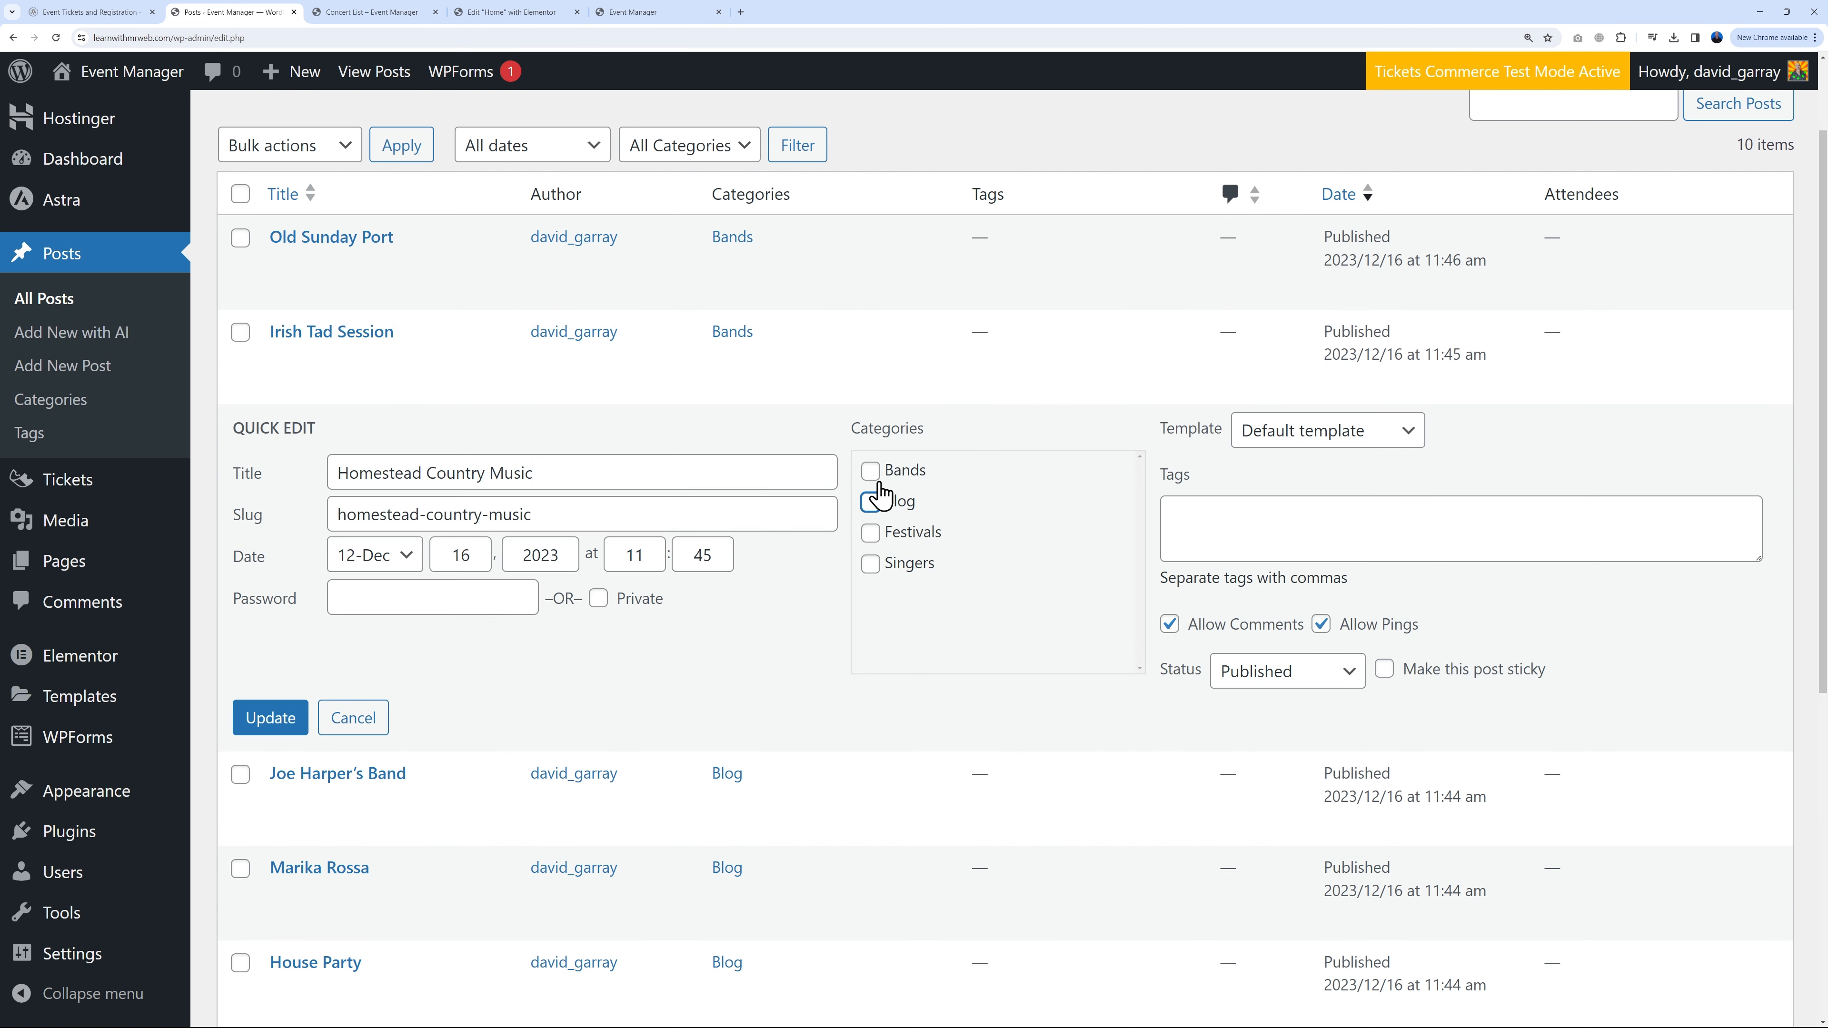
{"action": "left_click", "coordinate": [252, 720]}
{"action": "scroll", "coordinate": [828, 764], "scroll_direction": "down", "scroll_amount": 2}
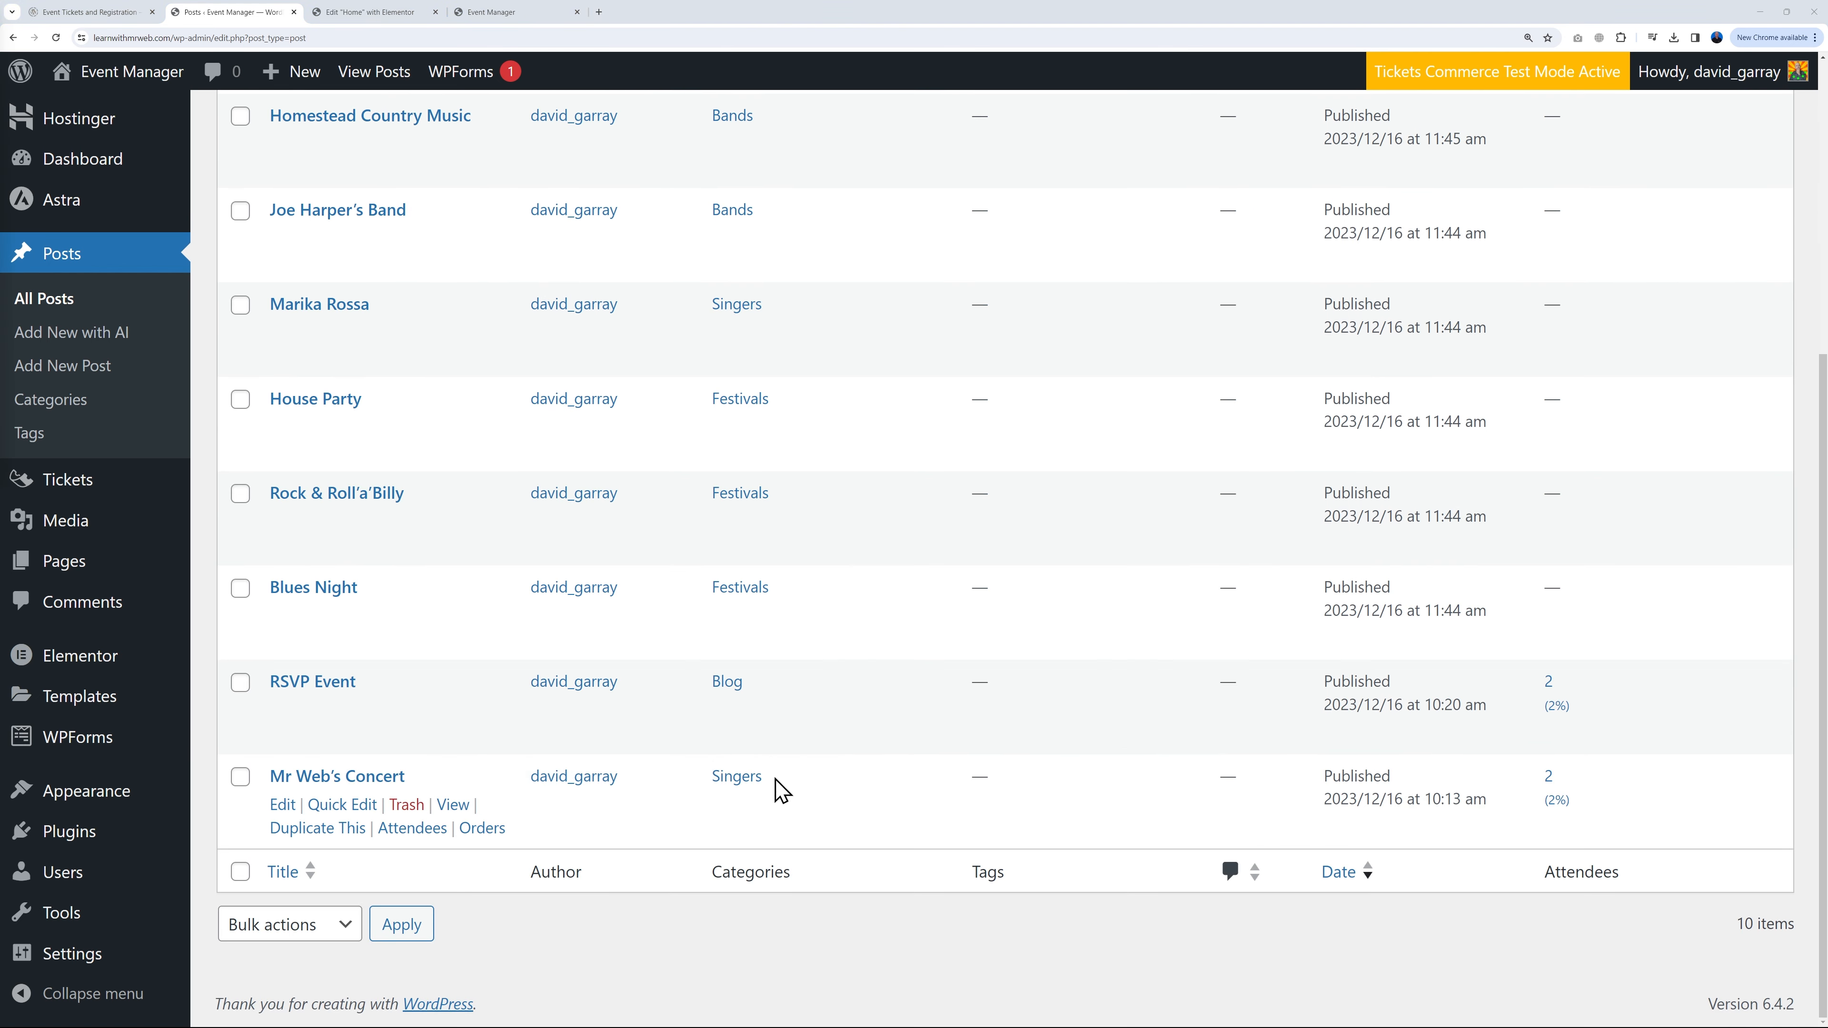
{"action": "scroll", "coordinate": [890, 559], "scroll_direction": "up", "scroll_amount": 5}
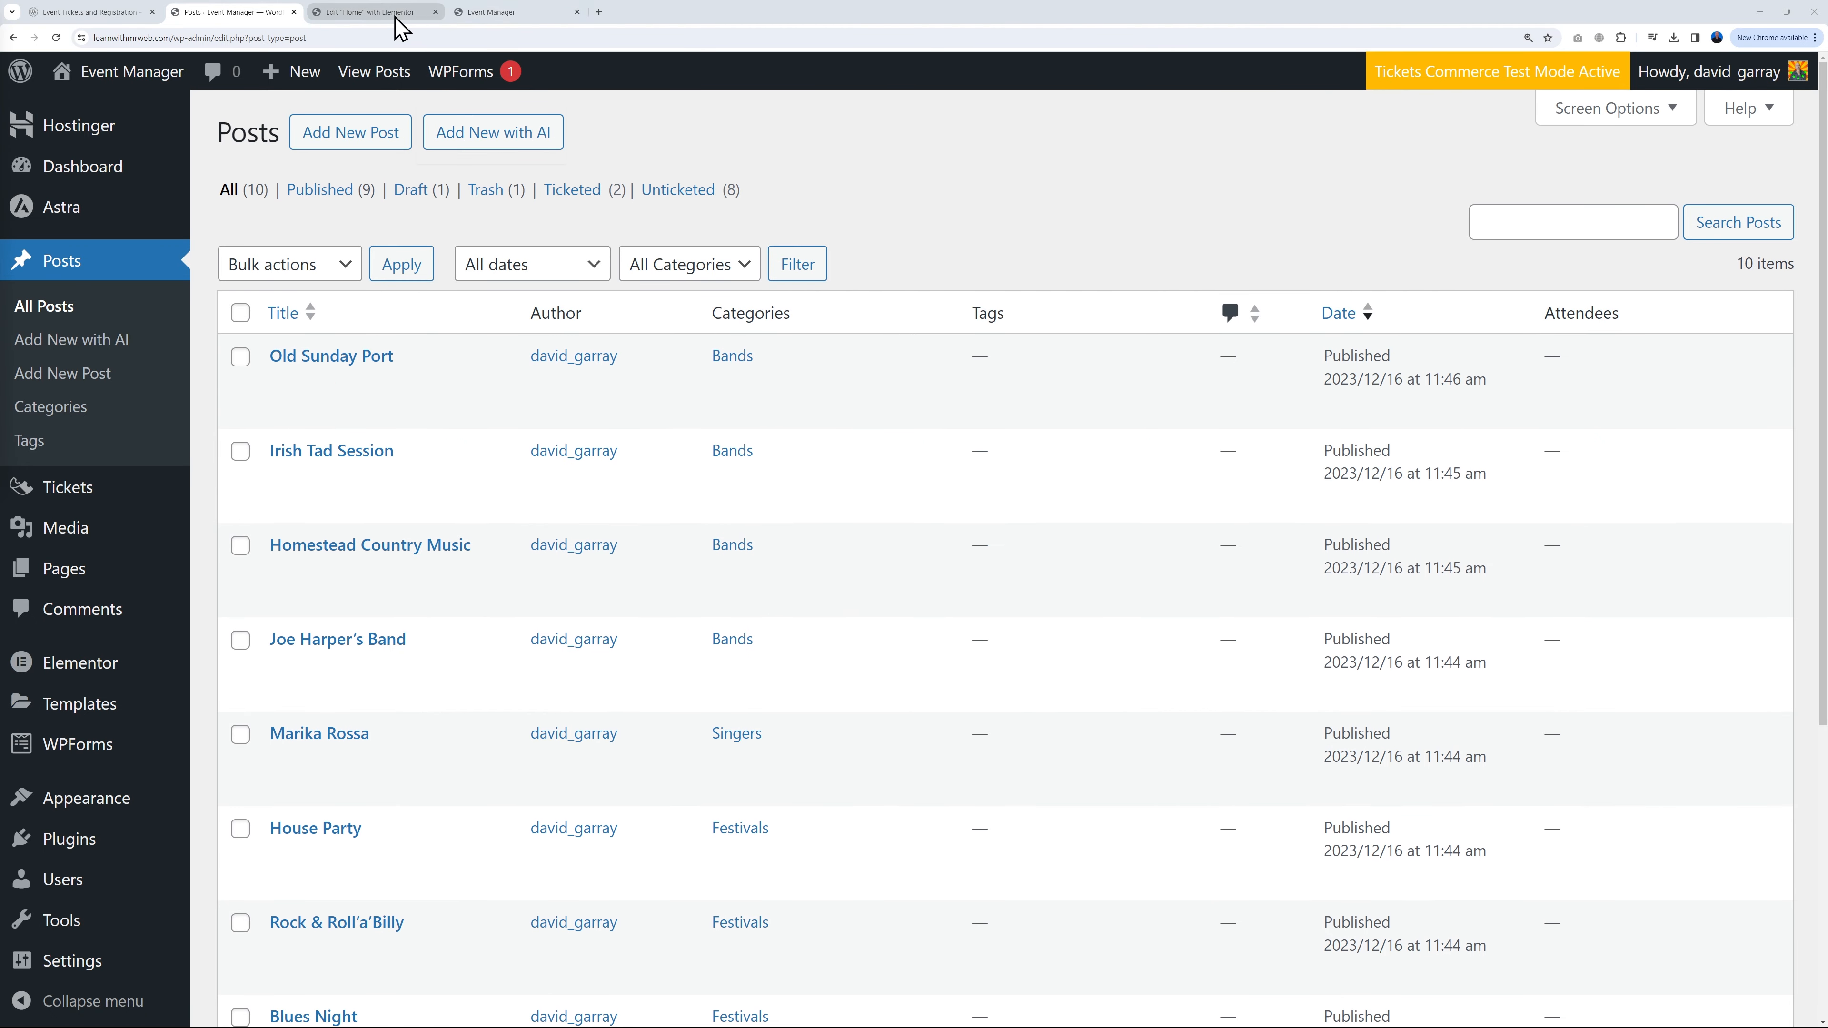
{"action": "left_click", "coordinate": [371, 12]}
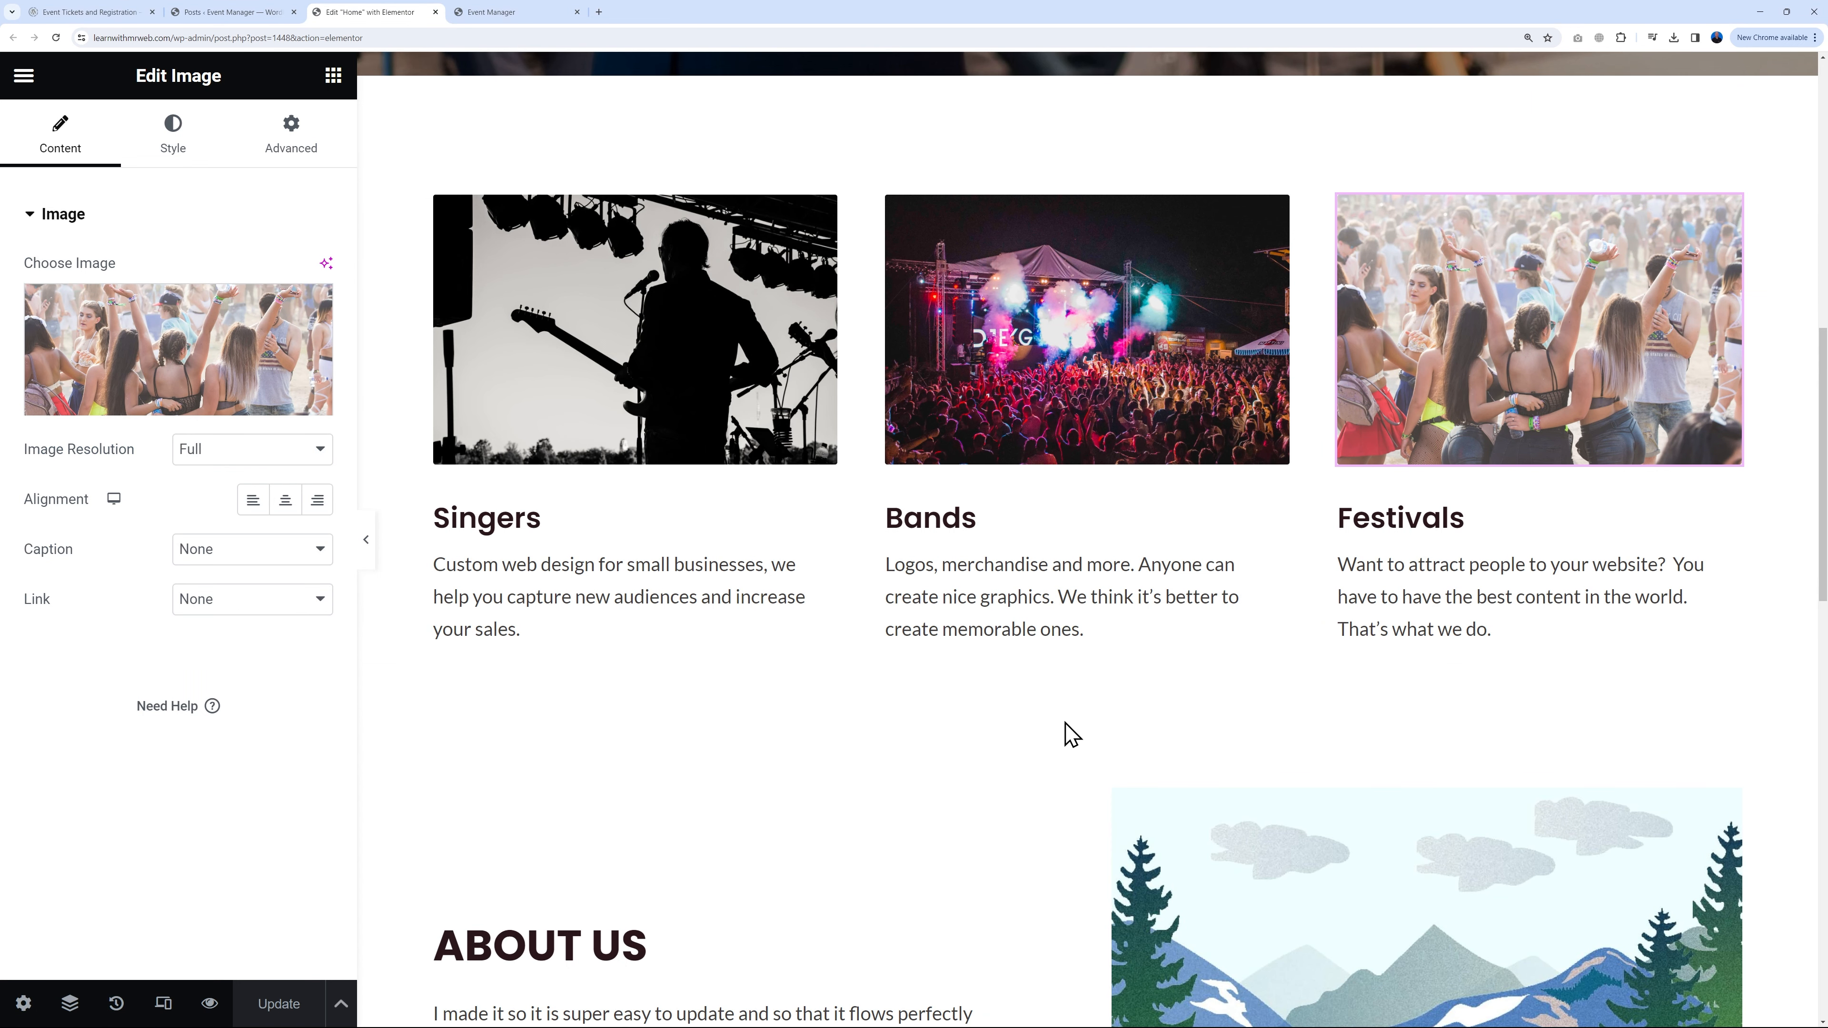
Step: Copy the hero's BOOK NOW button and paste it below the Singers column's description text
{"action": "scroll", "coordinate": [1068, 729], "scroll_direction": "up", "scroll_amount": 8}
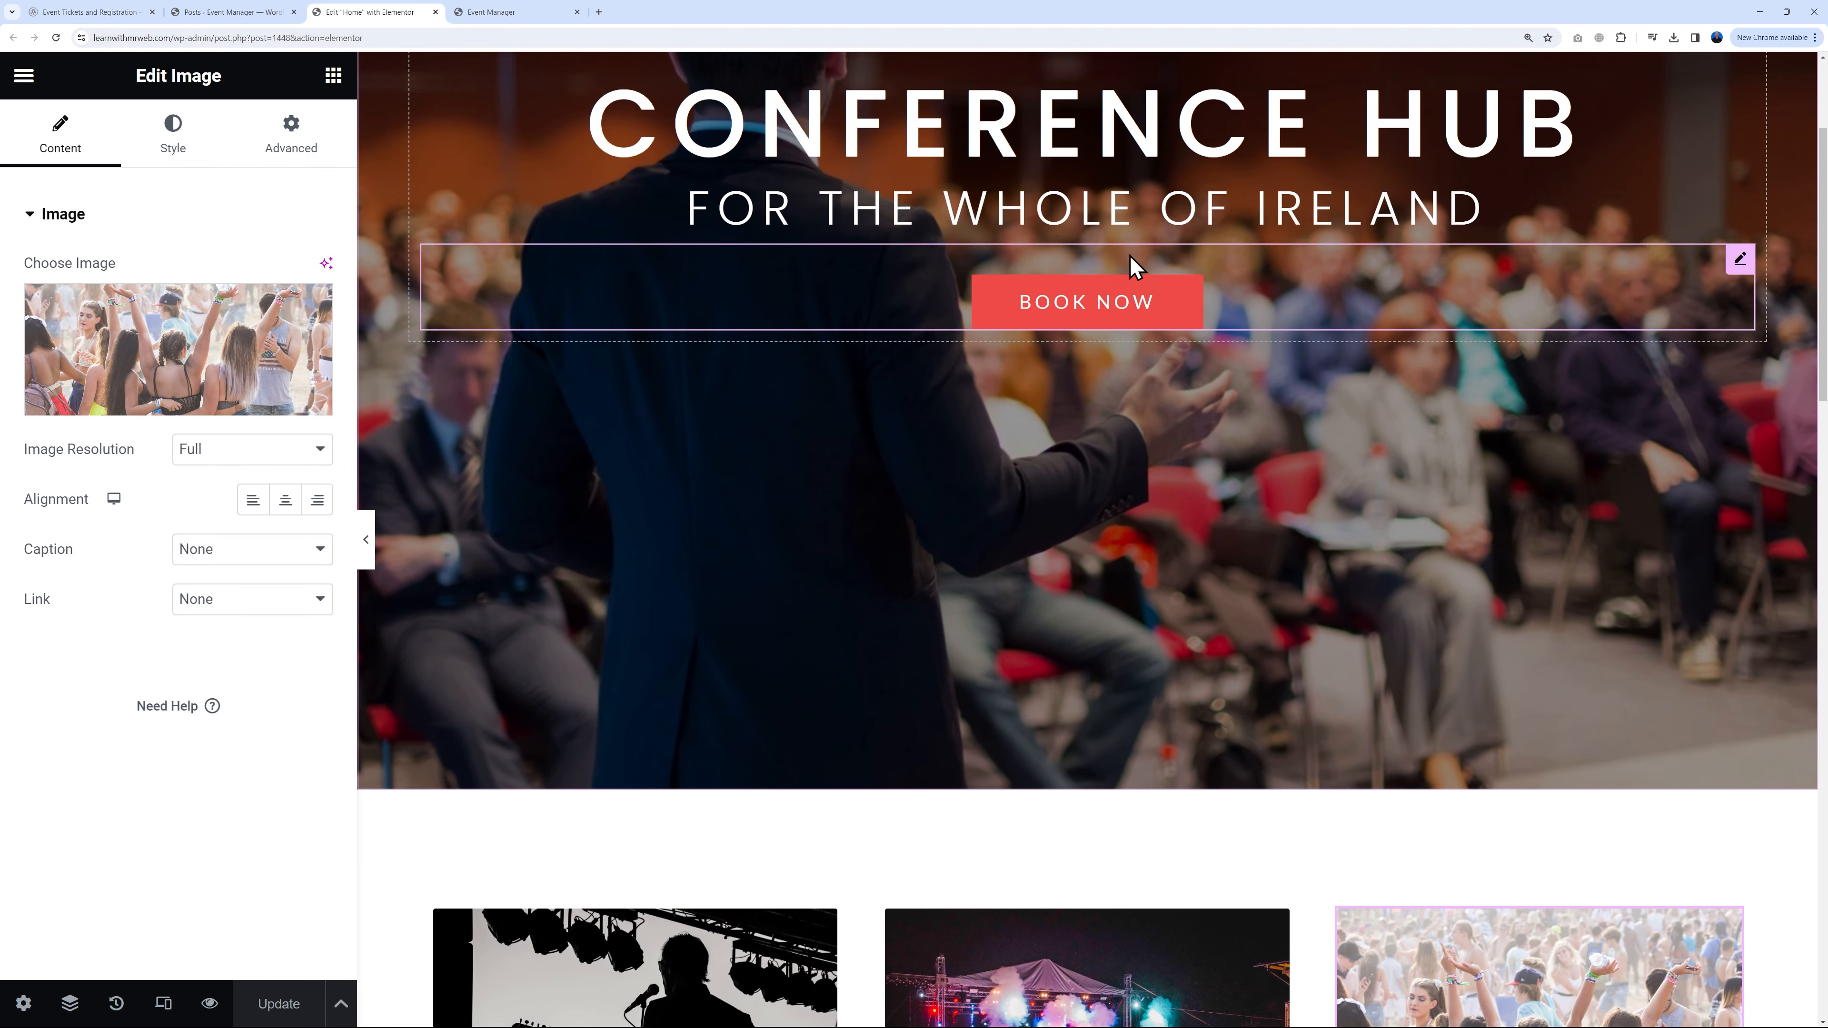
{"action": "right_click", "coordinate": [1740, 266]}
{"action": "left_click", "coordinate": [1600, 389]}
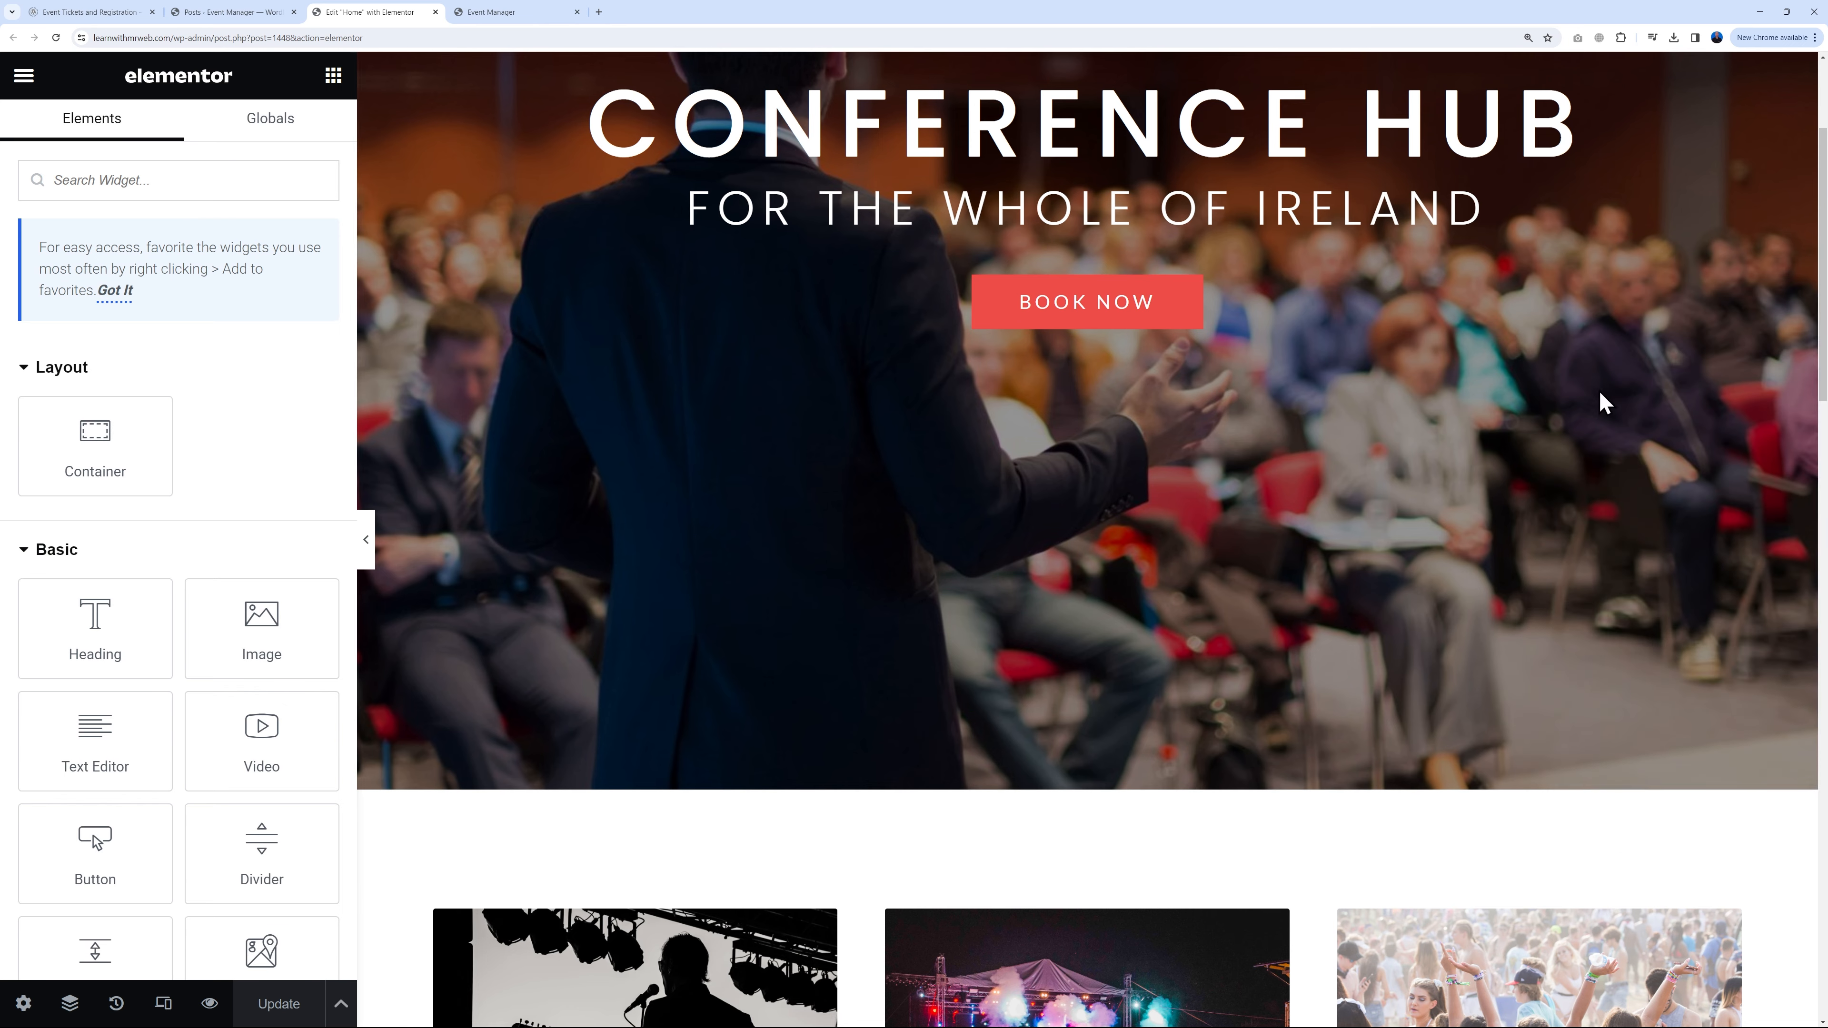
{"action": "scroll", "coordinate": [940, 667], "scroll_direction": "down", "scroll_amount": 4}
{"action": "scroll", "coordinate": [941, 667], "scroll_direction": "down", "scroll_amount": 3}
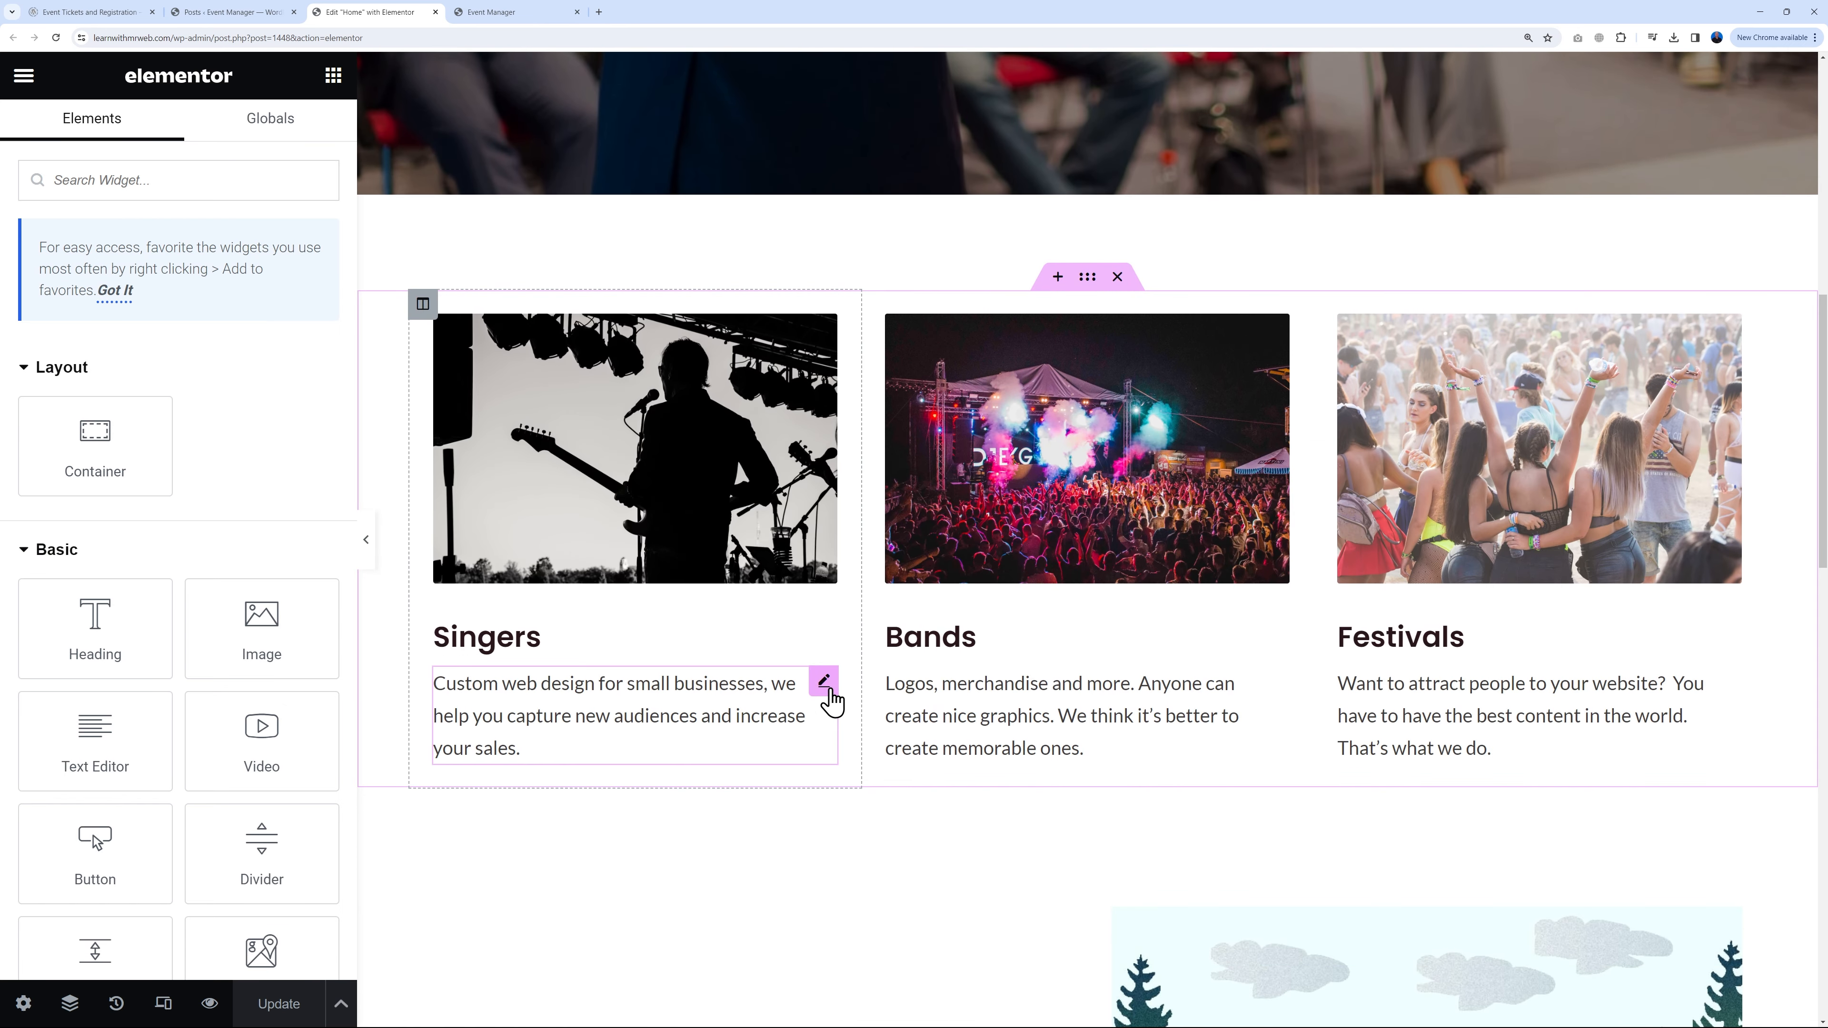
{"action": "right_click", "coordinate": [824, 695]}
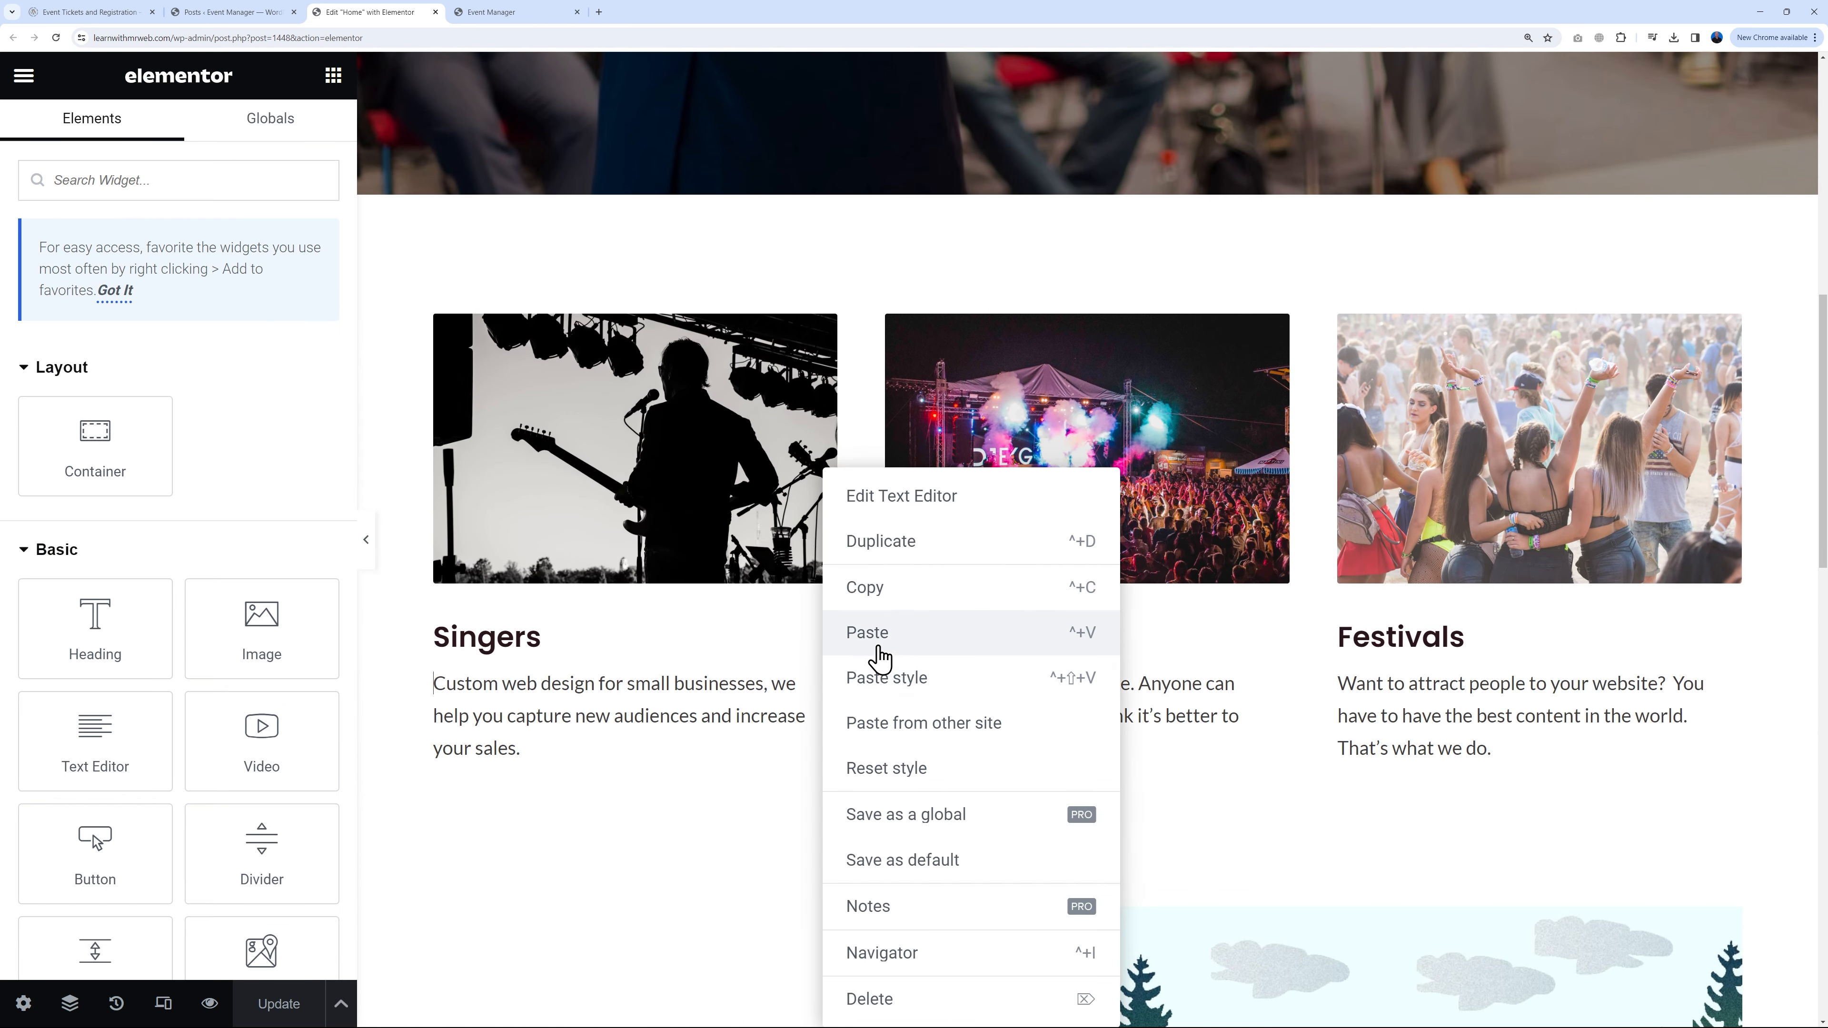
{"action": "left_click", "coordinate": [869, 633]}
{"action": "scroll", "coordinate": [1248, 804], "scroll_direction": "down", "scroll_amount": 1}
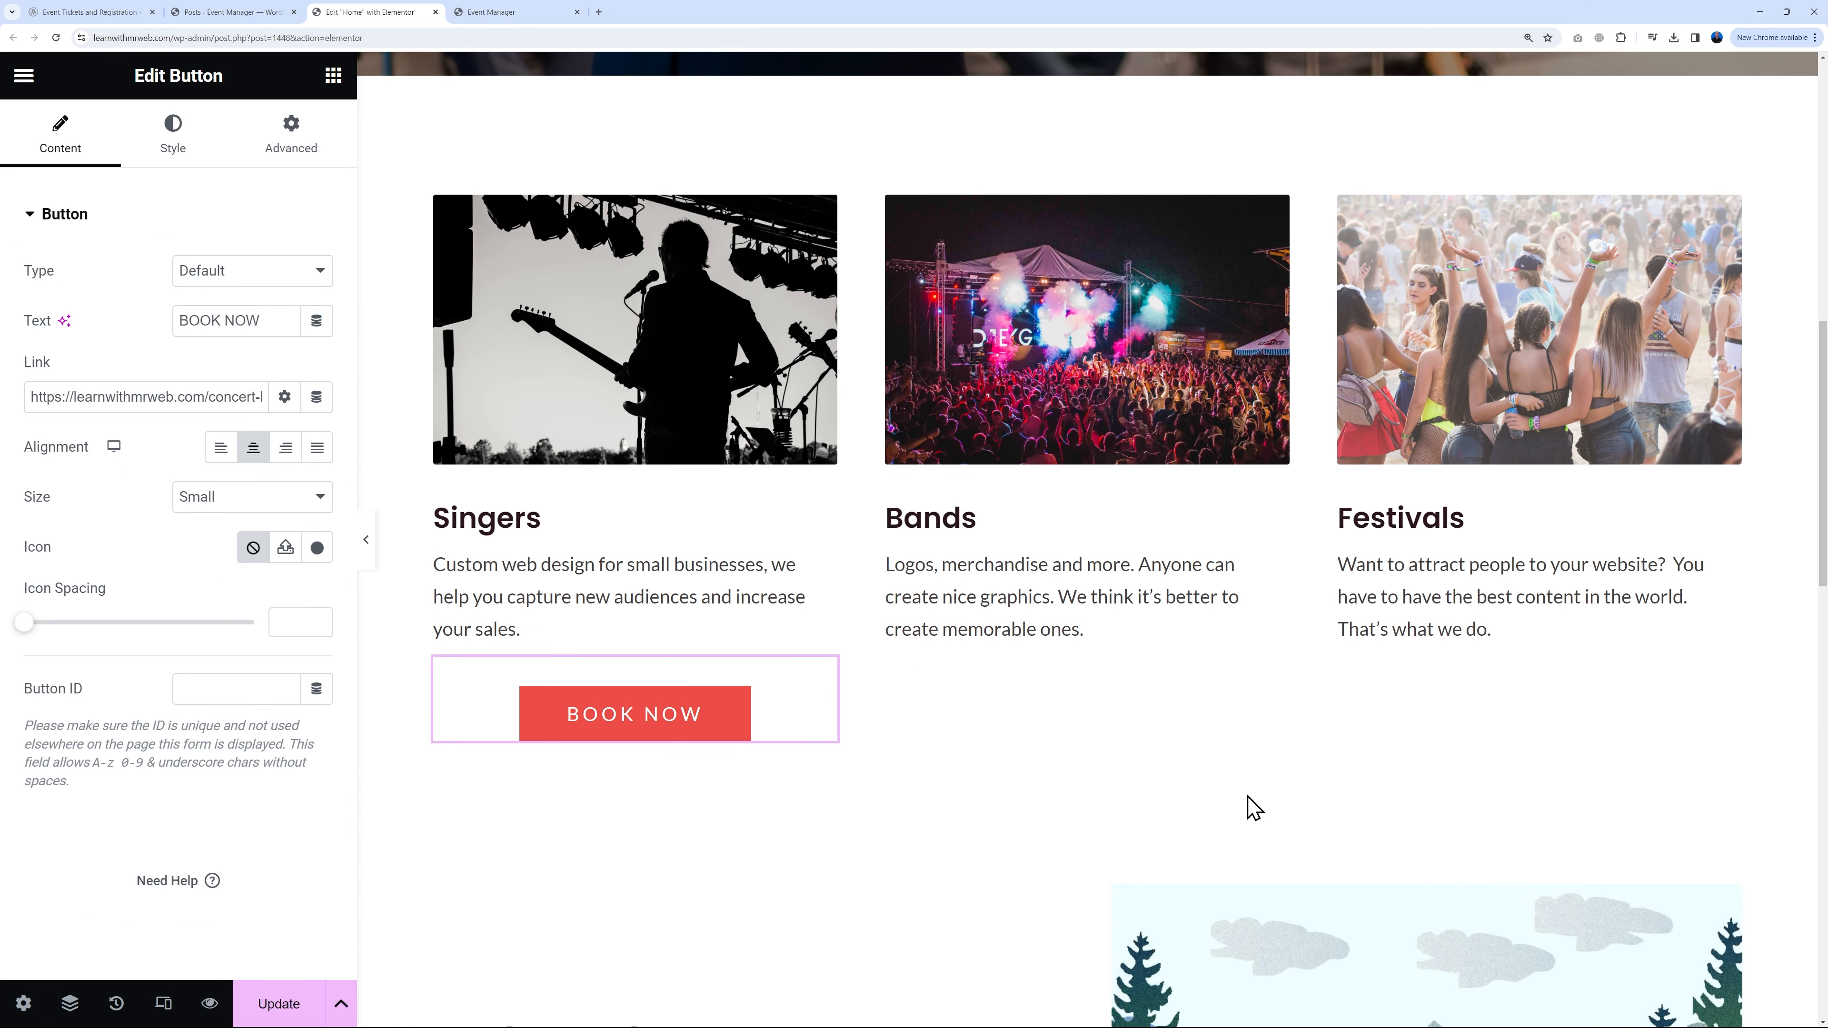
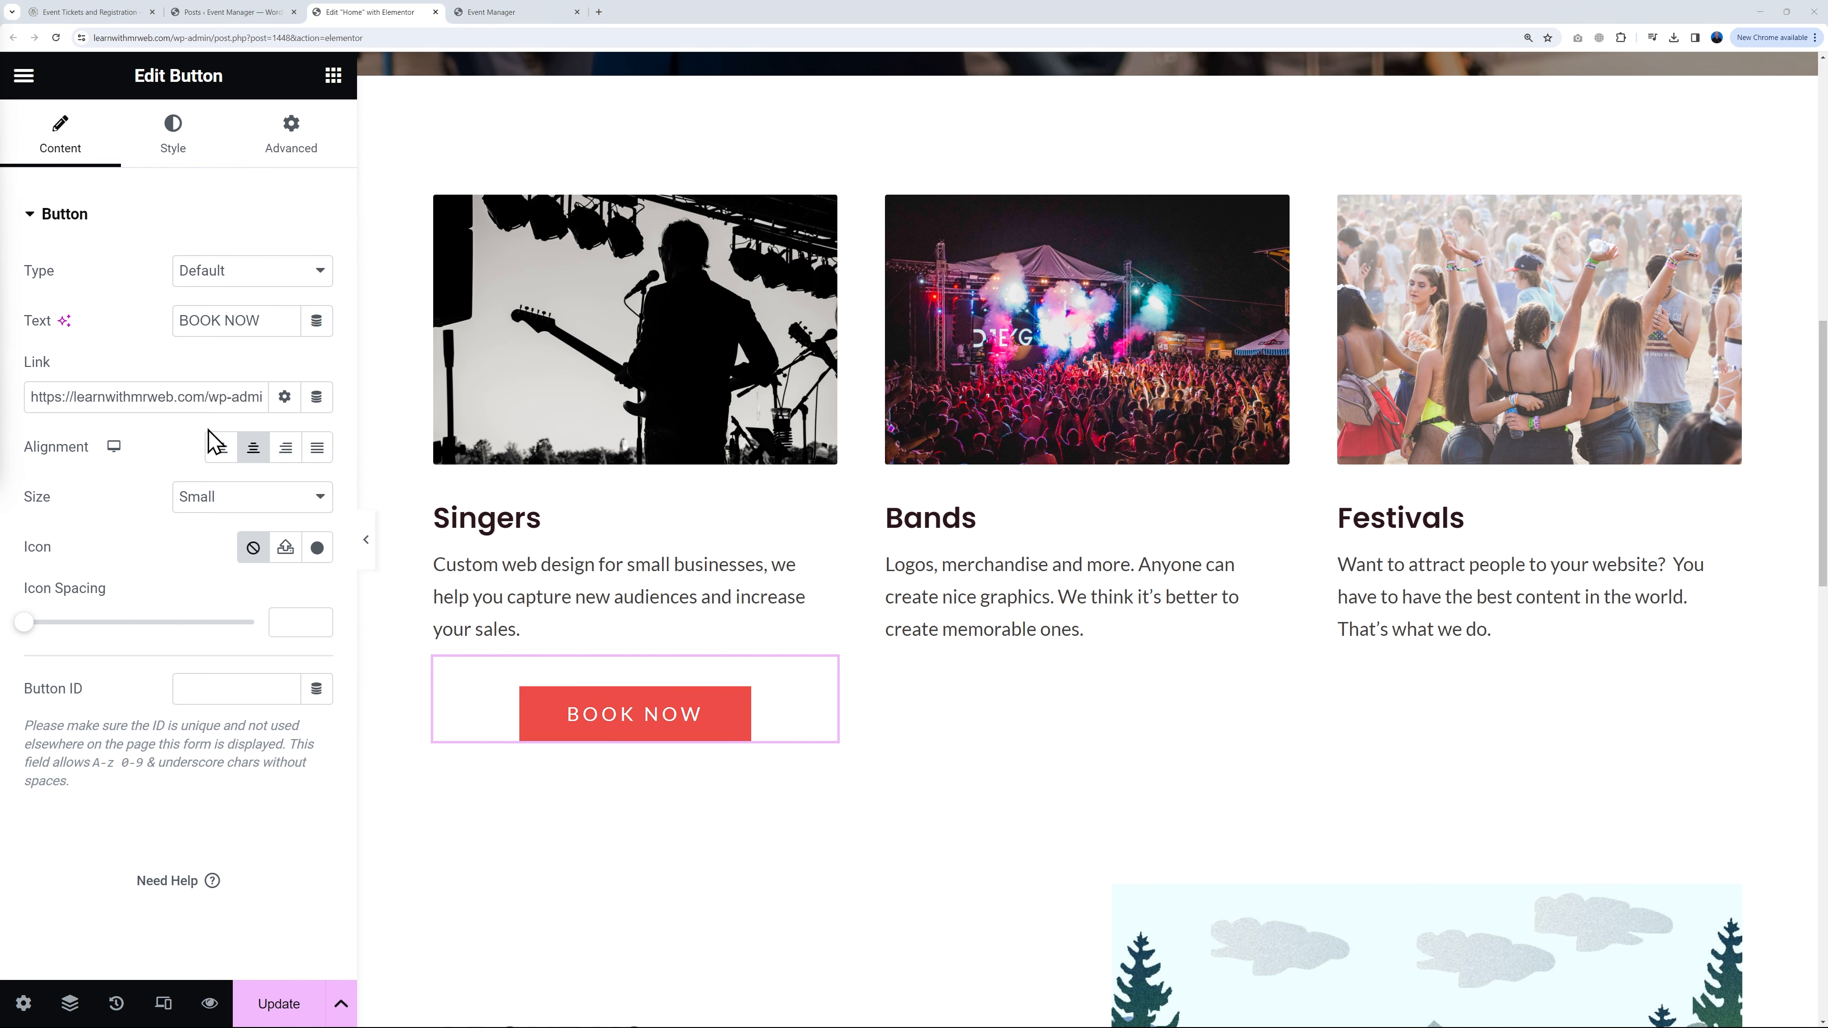
Step: Link the Singers BOOK NOW button to the Singers category page address
{"action": "left_click", "coordinate": [225, 12]}
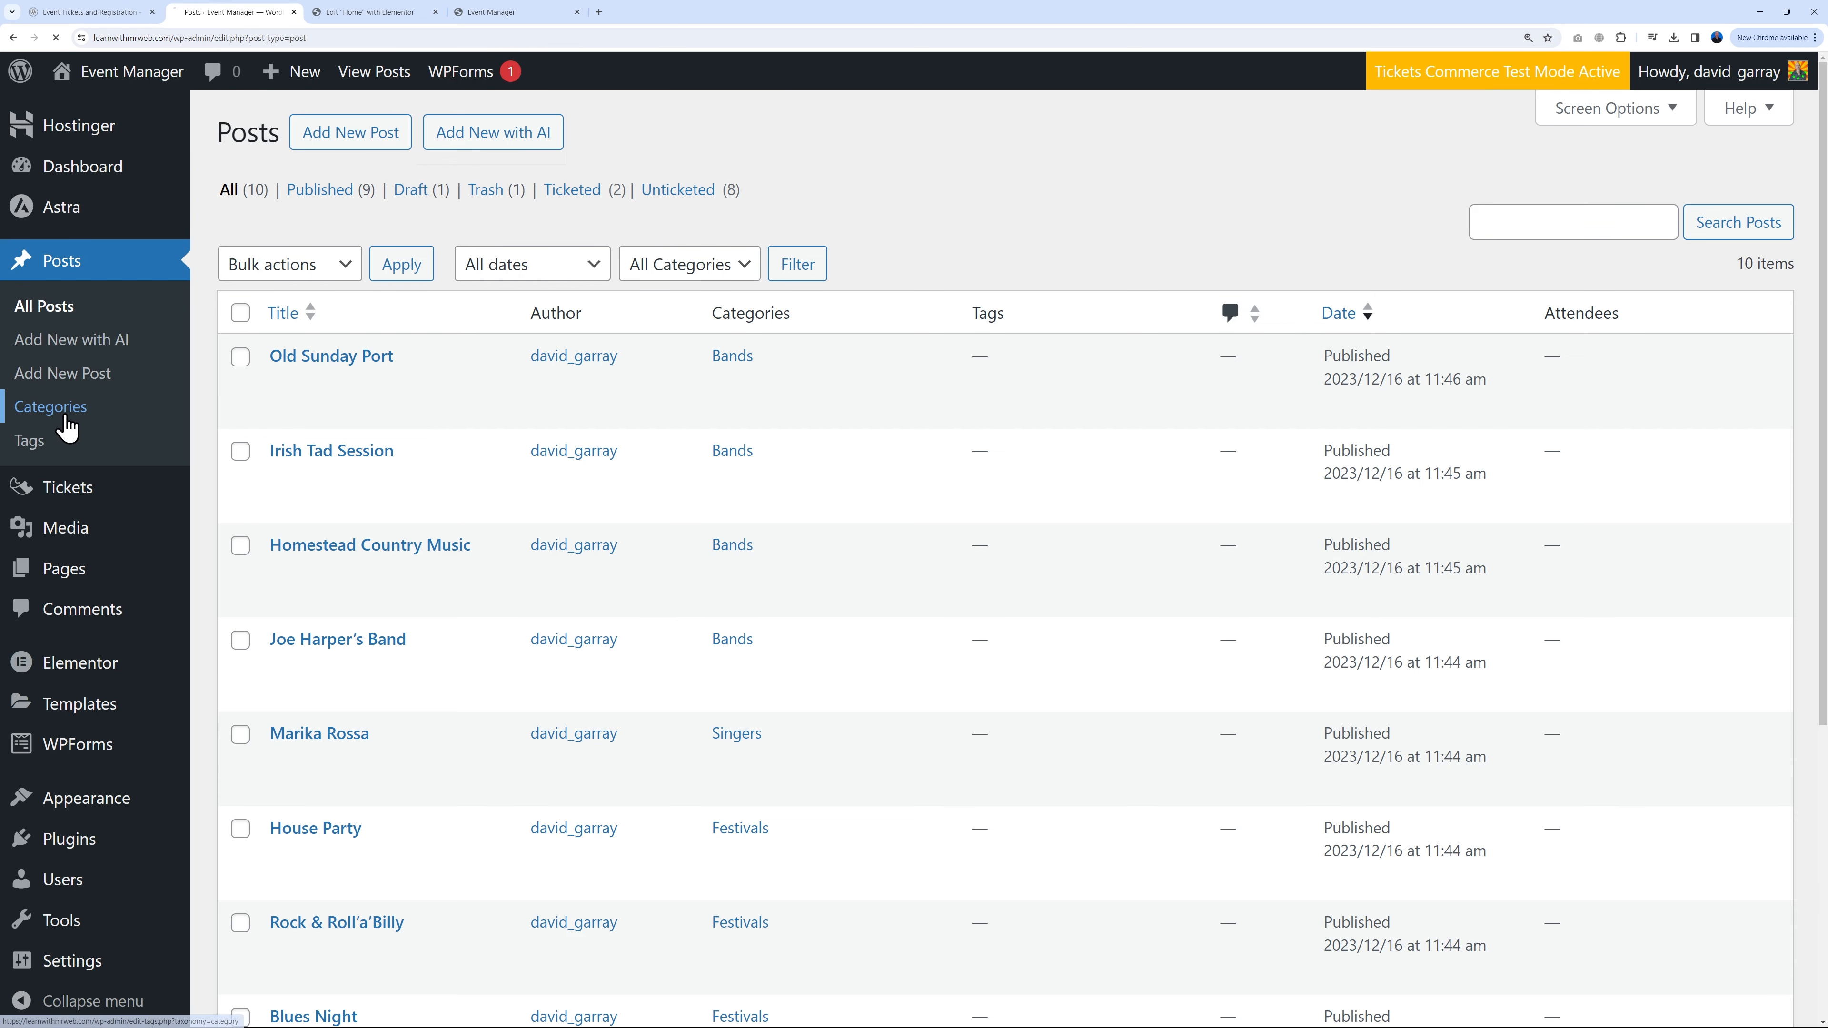
{"action": "left_click", "coordinate": [64, 414]}
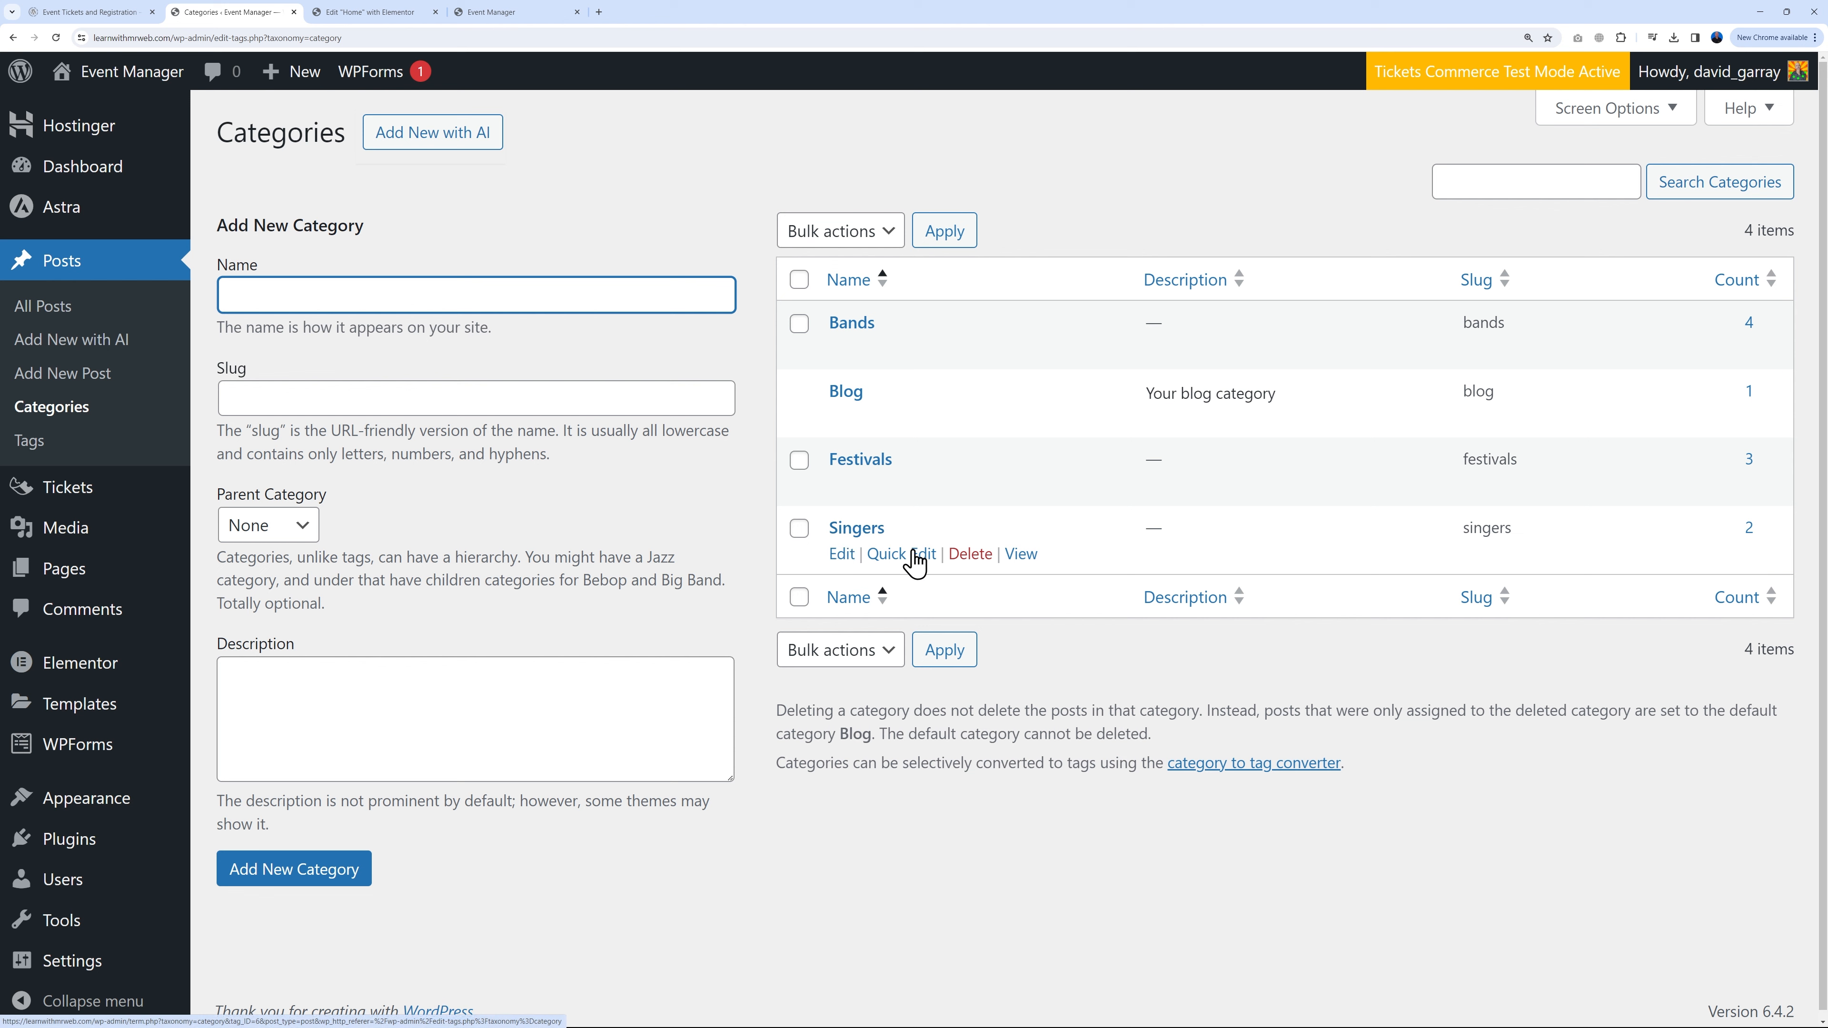
{"action": "right_click", "coordinate": [1029, 565]}
{"action": "left_click", "coordinate": [1086, 640]}
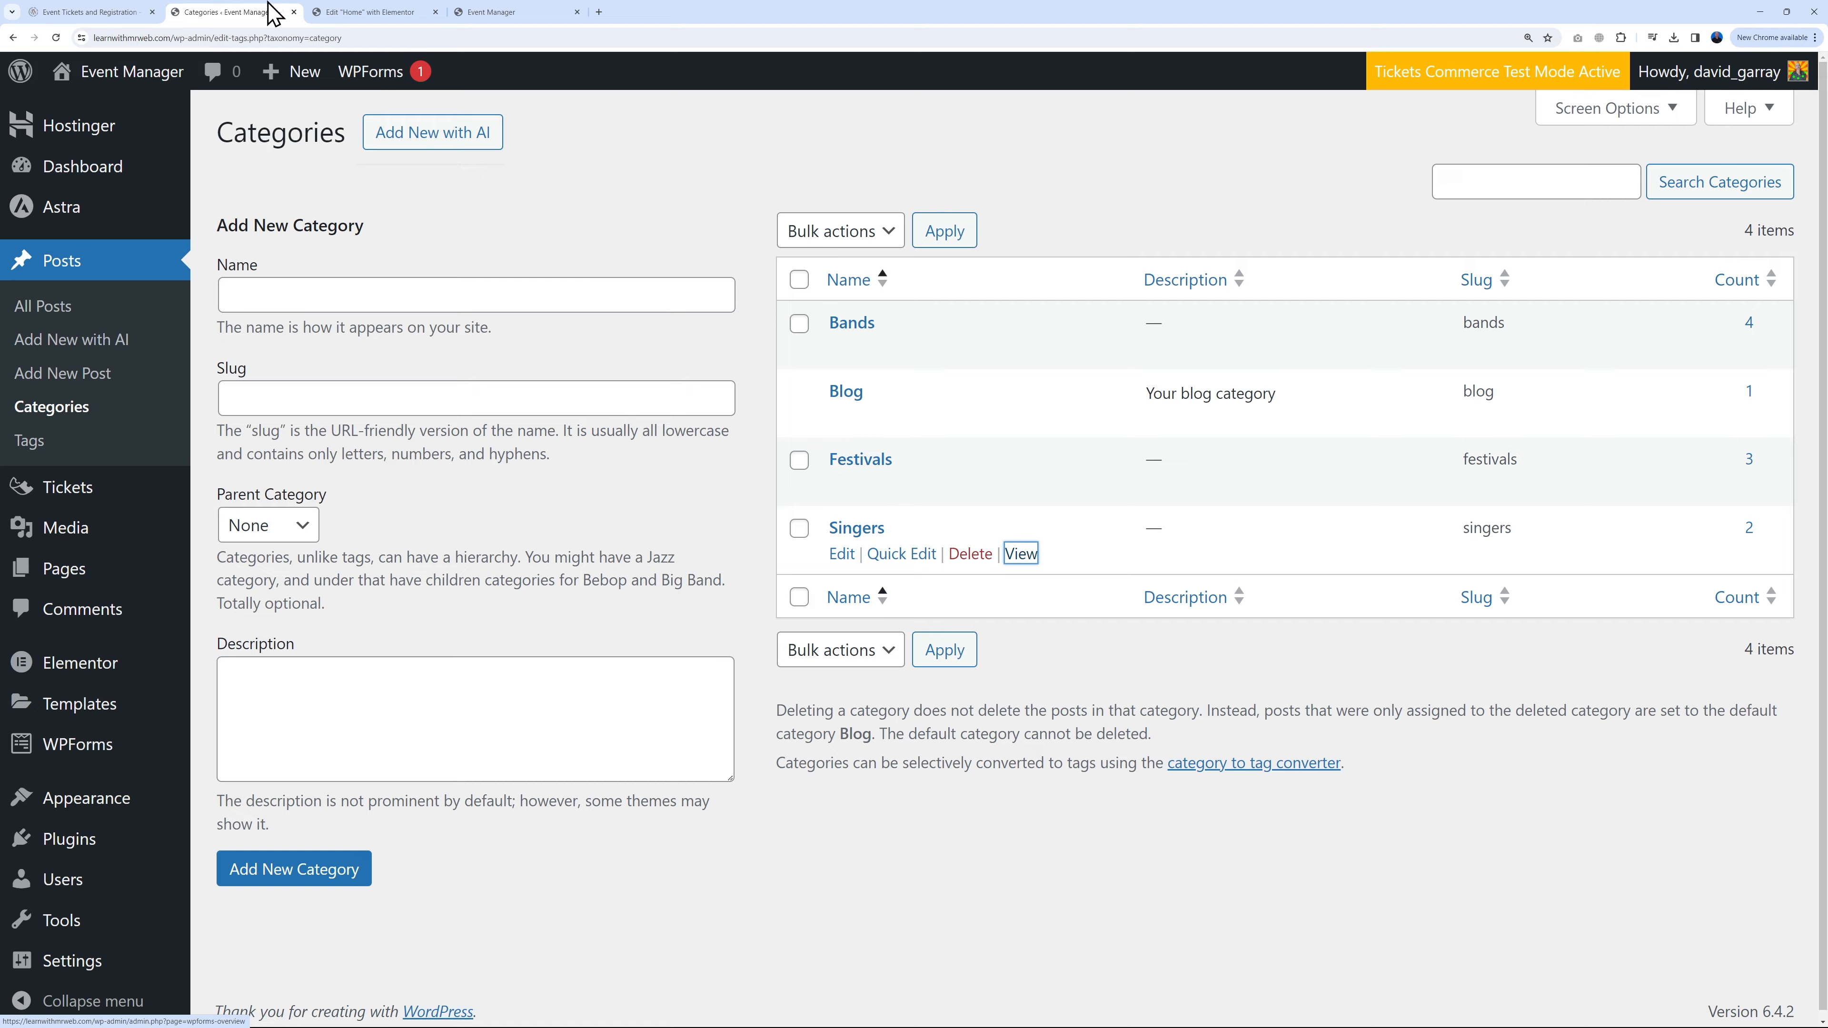
{"action": "left_click", "coordinate": [328, 14]}
{"action": "left_click", "coordinate": [164, 396]}
{"action": "key", "text": "ctrl+a"}
{"action": "key", "text": "ctrl+v"}
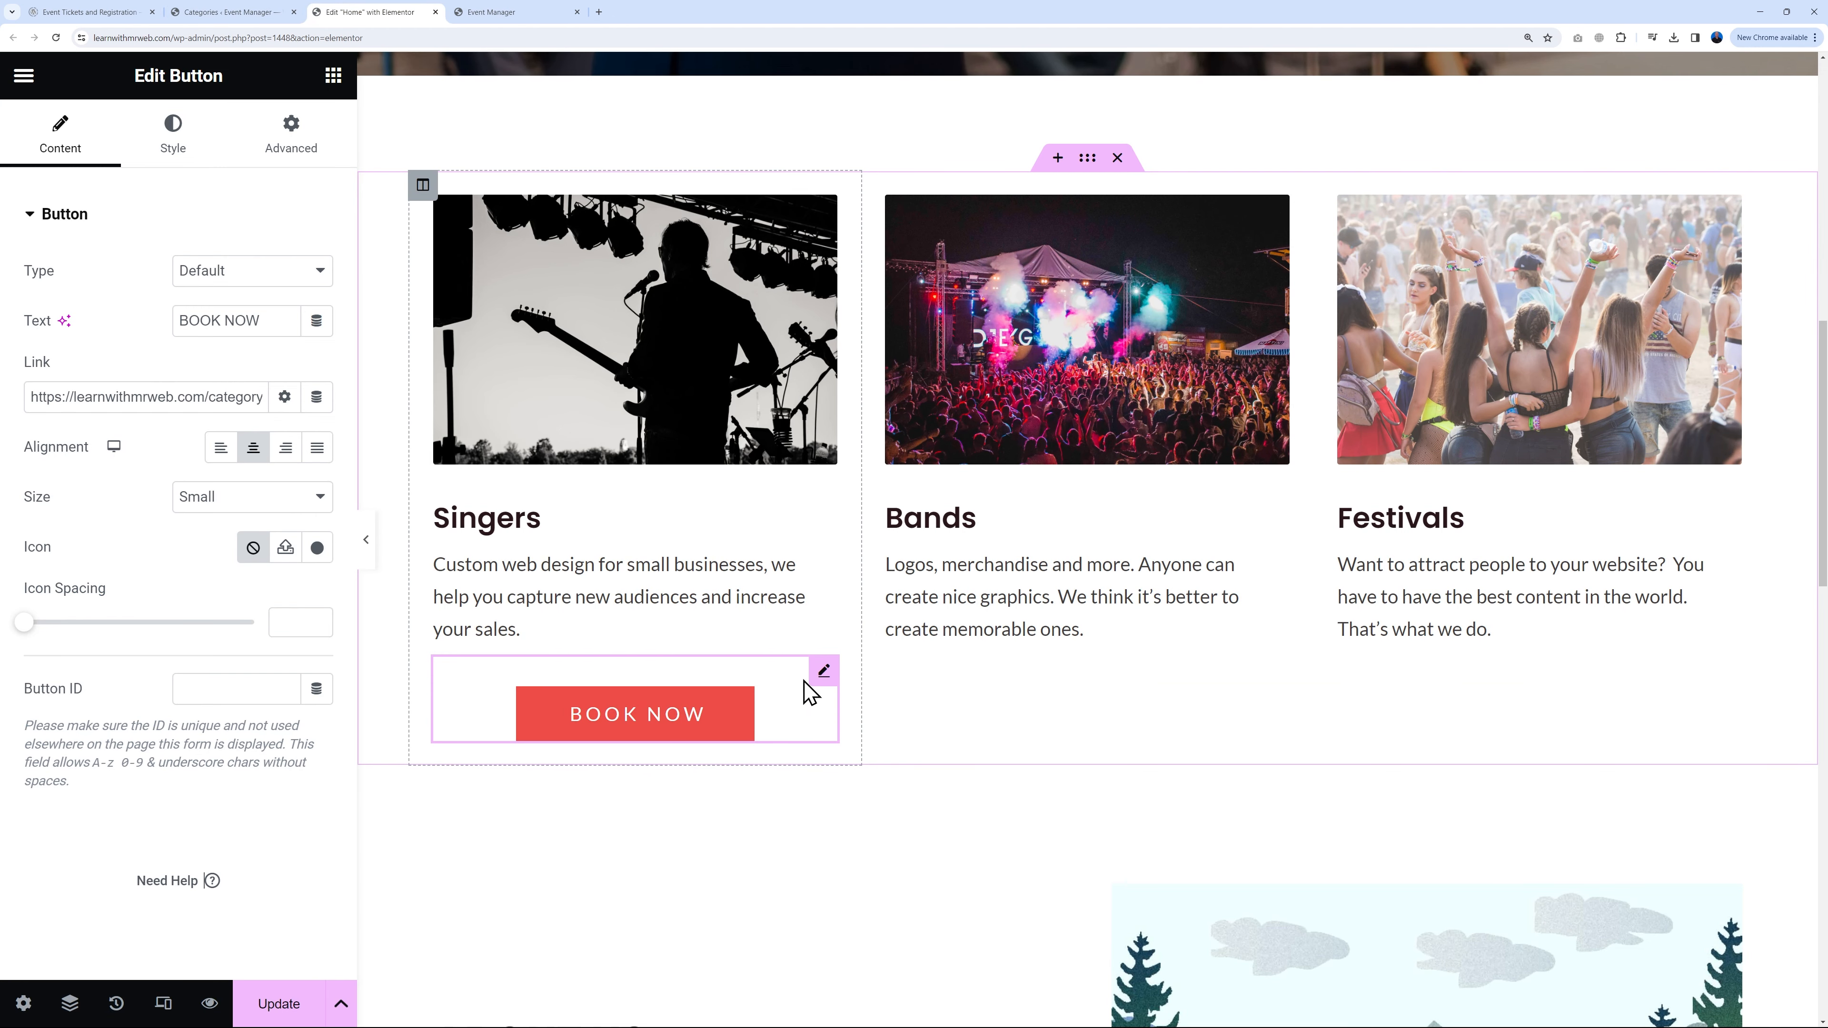
Step: Copy the Singers BOOK NOW button and paste it under the Bands and Festivals text
{"action": "right_click", "coordinate": [823, 684]}
{"action": "left_click", "coordinate": [865, 588]}
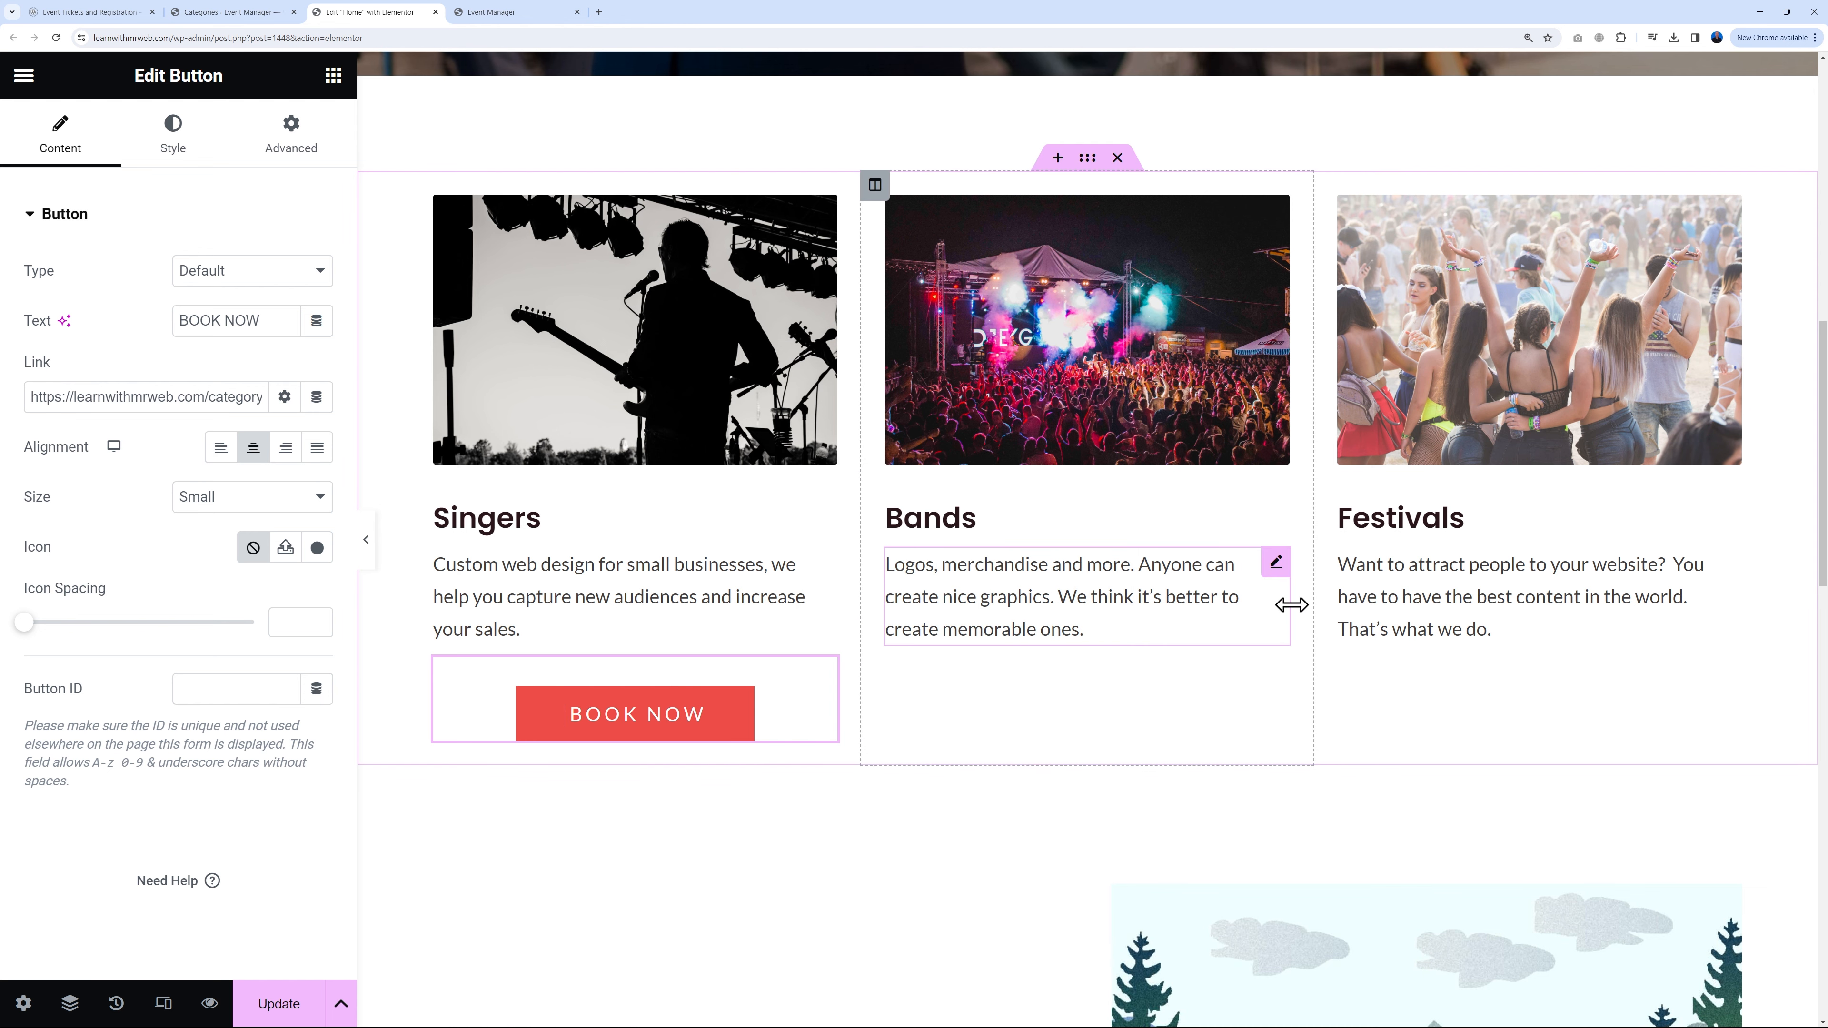
{"action": "right_click", "coordinate": [1278, 576]}
{"action": "left_click", "coordinate": [1343, 635]}
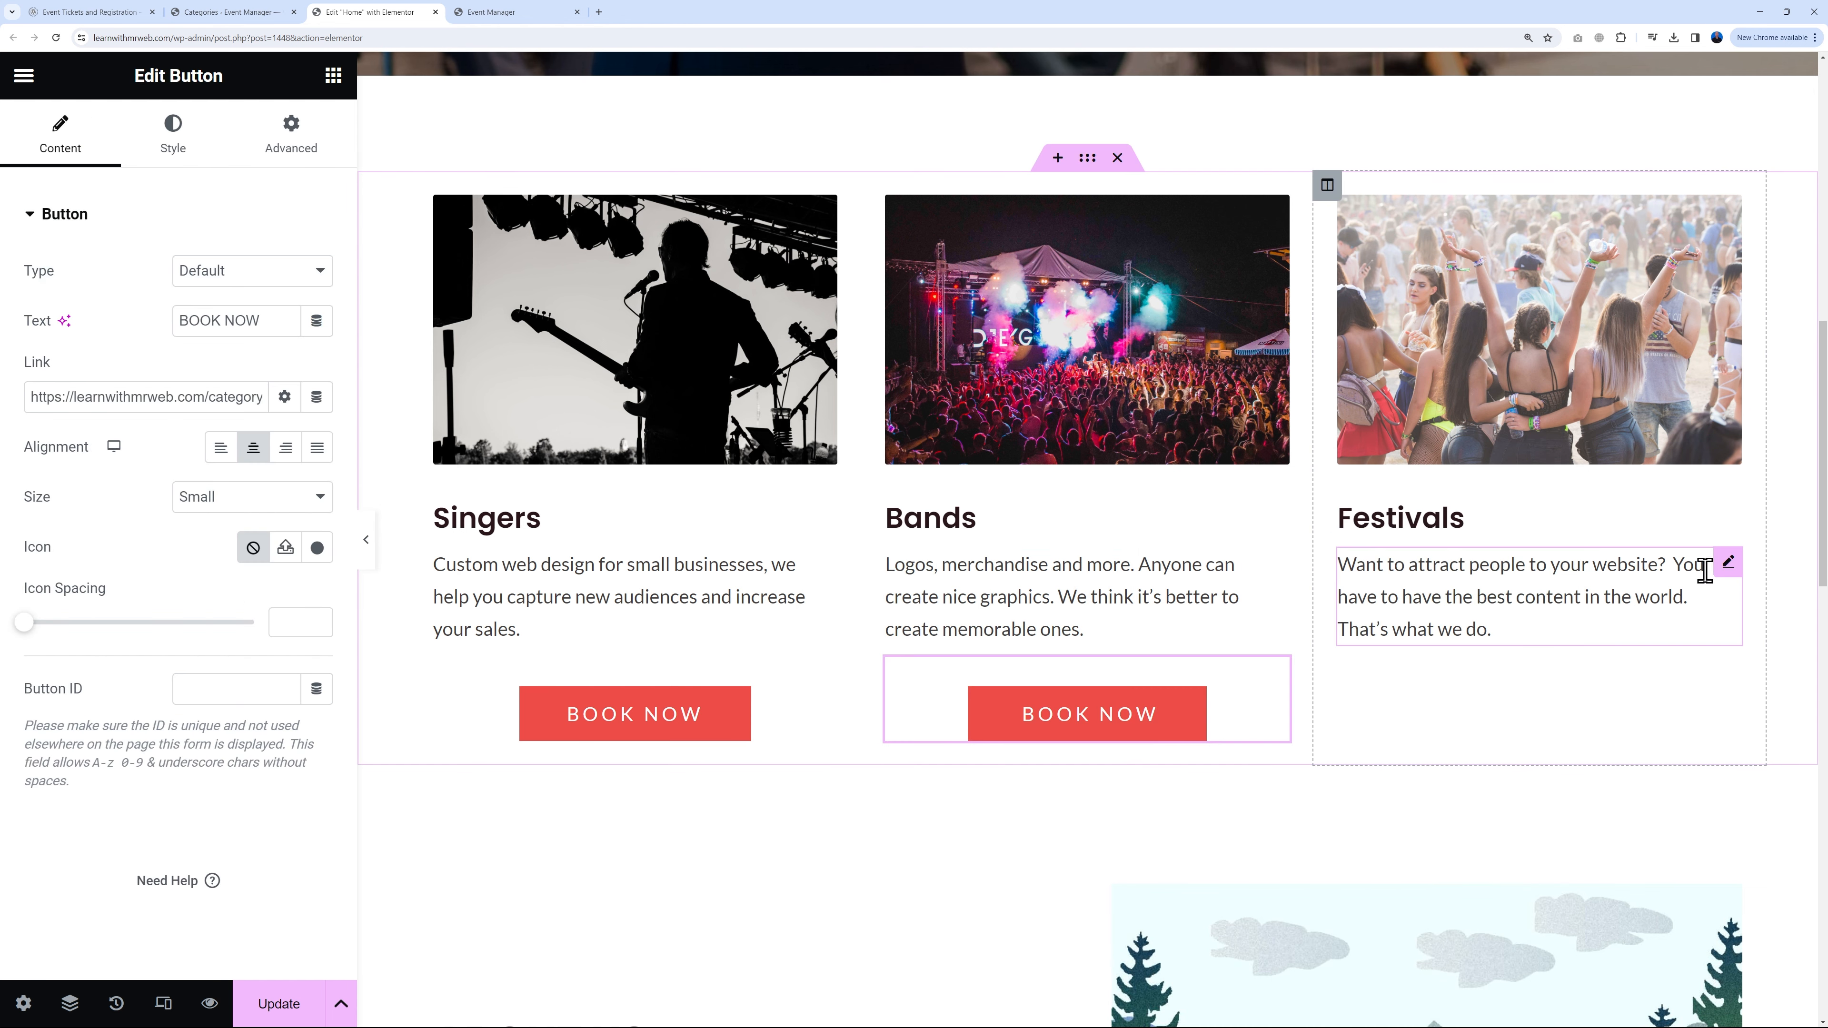
{"action": "right_click", "coordinate": [1725, 580]}
{"action": "left_click", "coordinate": [1656, 636]}
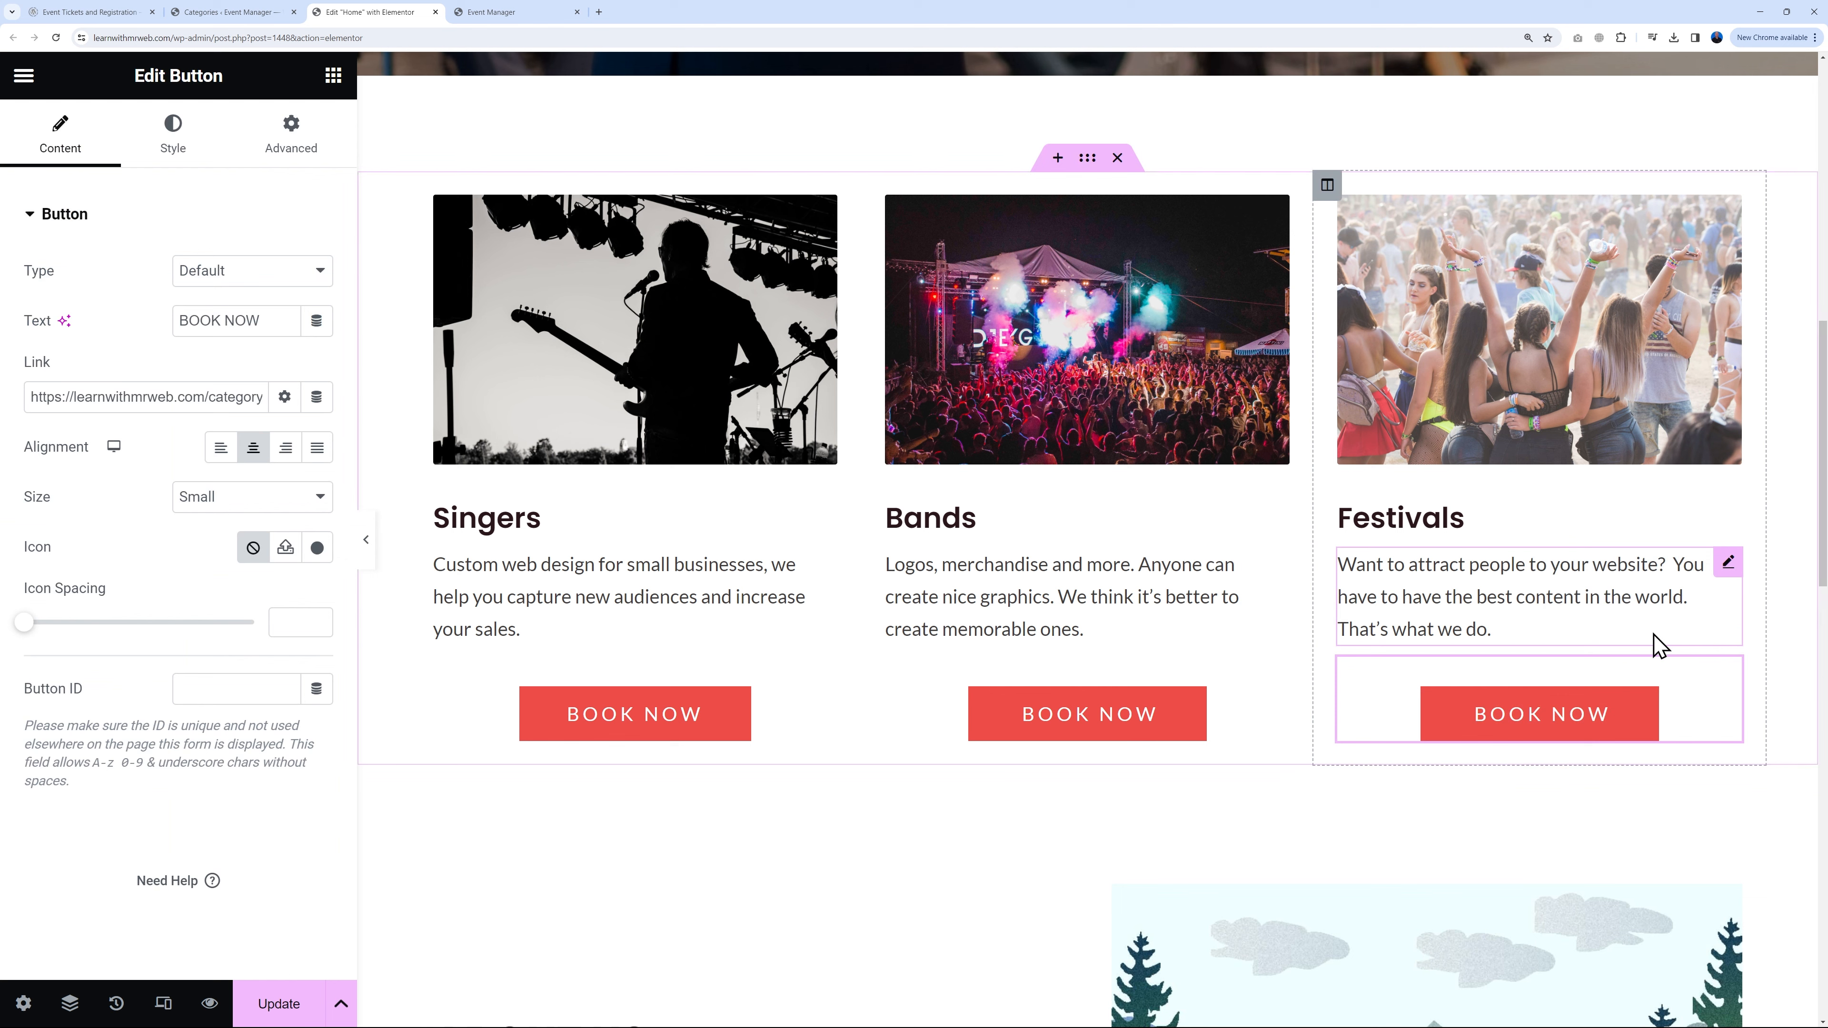
Step: Link the Bands BOOK NOW button to the Bands category page address
{"action": "left_click", "coordinate": [1275, 674]}
{"action": "left_click", "coordinate": [200, 14]}
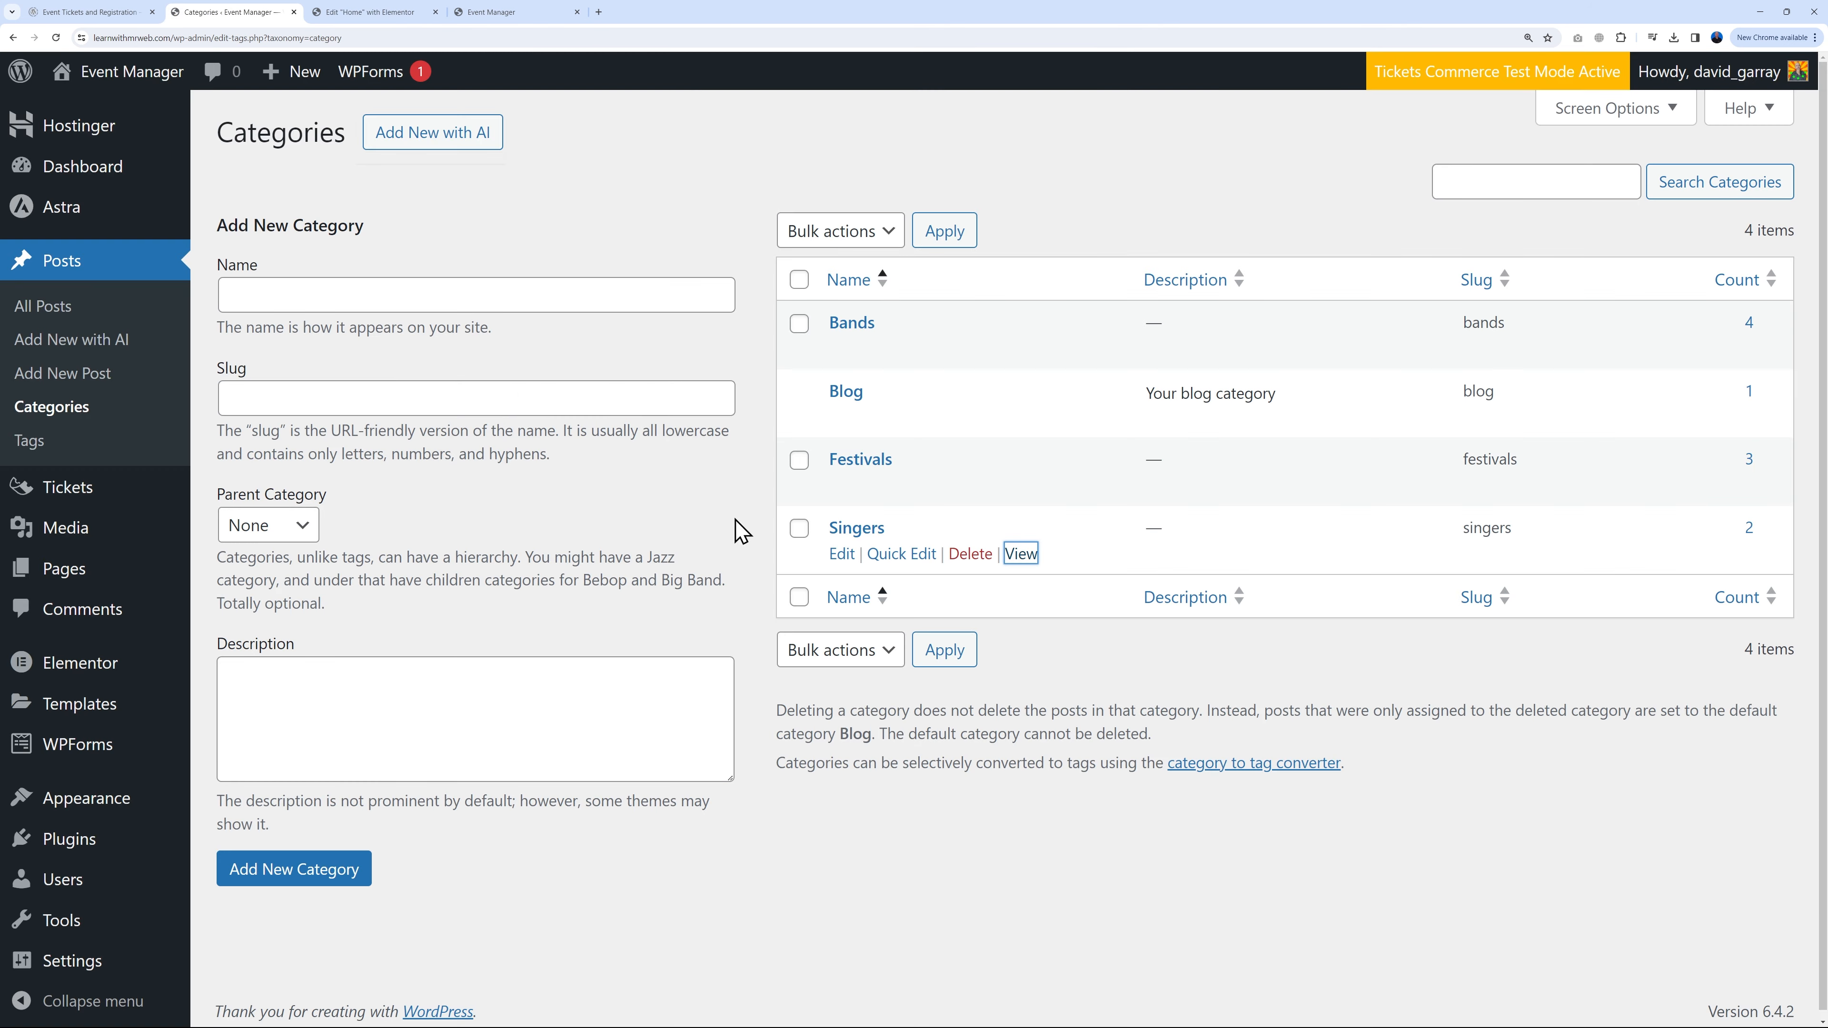
{"action": "mouse_move", "coordinate": [869, 339]}
{"action": "right_click", "coordinate": [1022, 352]}
{"action": "left_click", "coordinate": [1102, 449]}
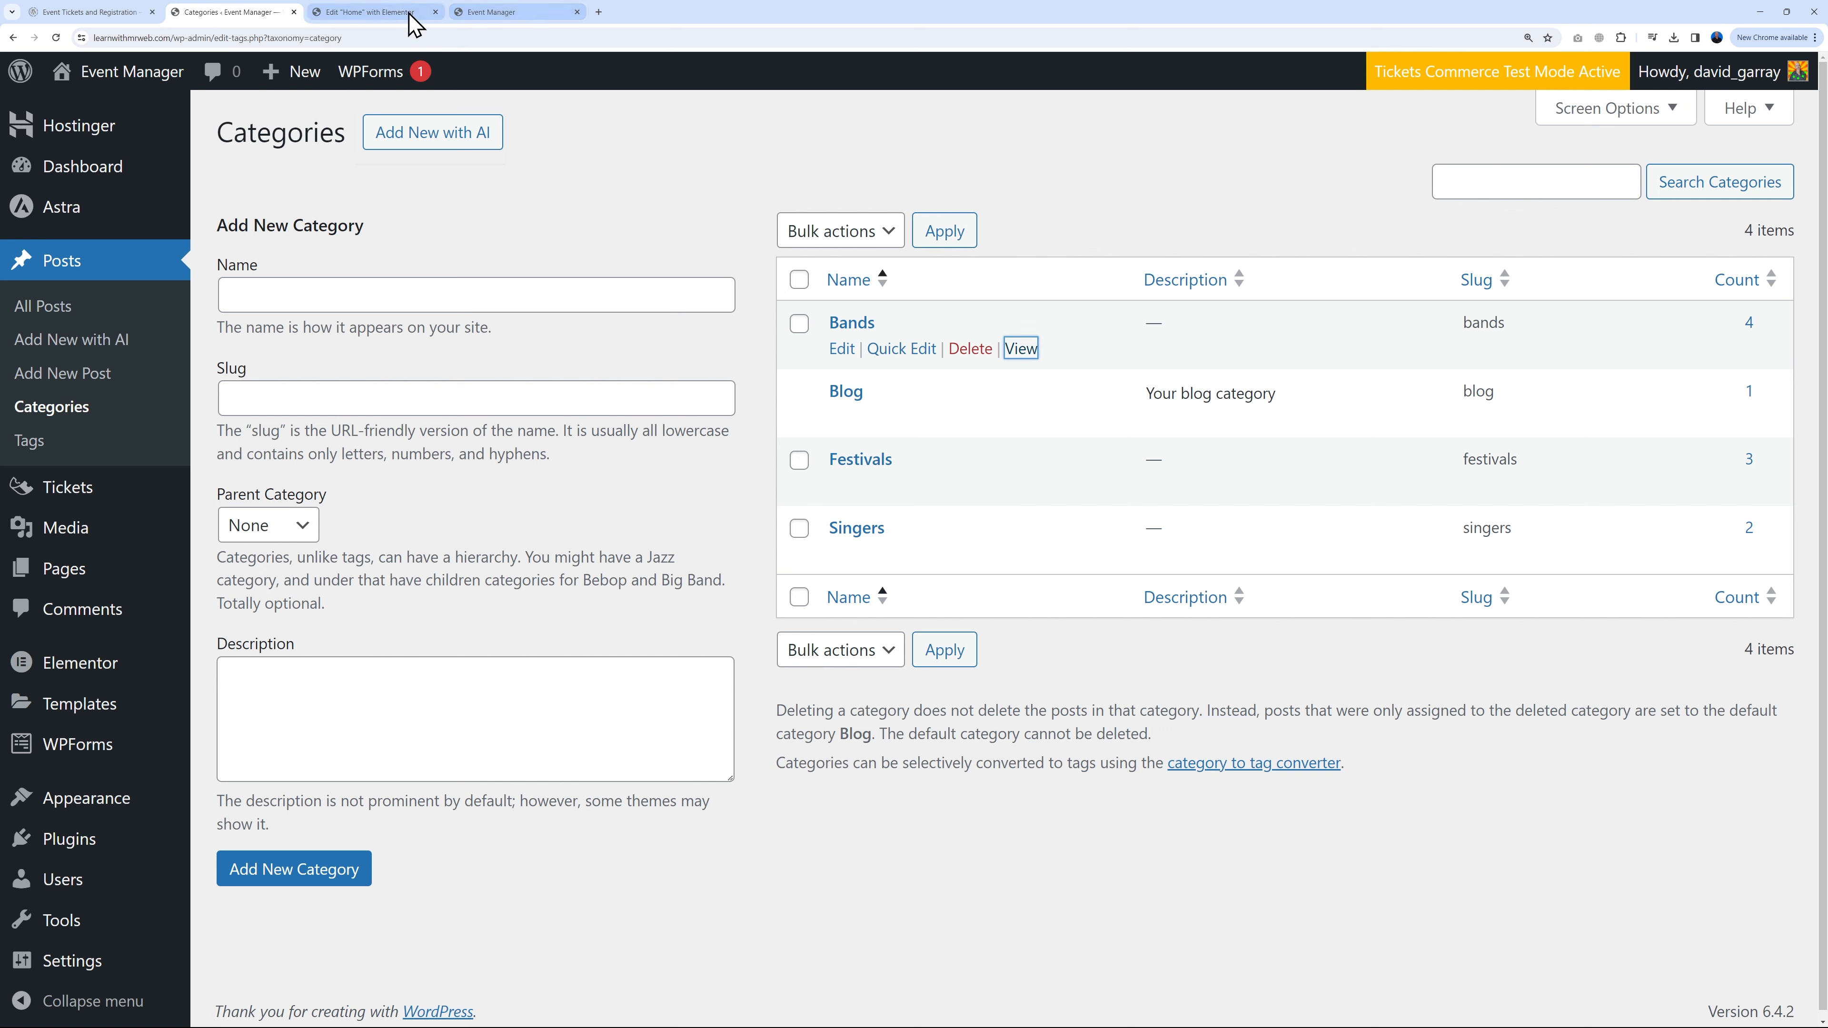
{"action": "left_click", "coordinate": [424, 13]}
{"action": "double_click", "coordinate": [167, 398]}
{"action": "key", "text": "ctrl+a"}
{"action": "key", "text": "ctrl+v"}
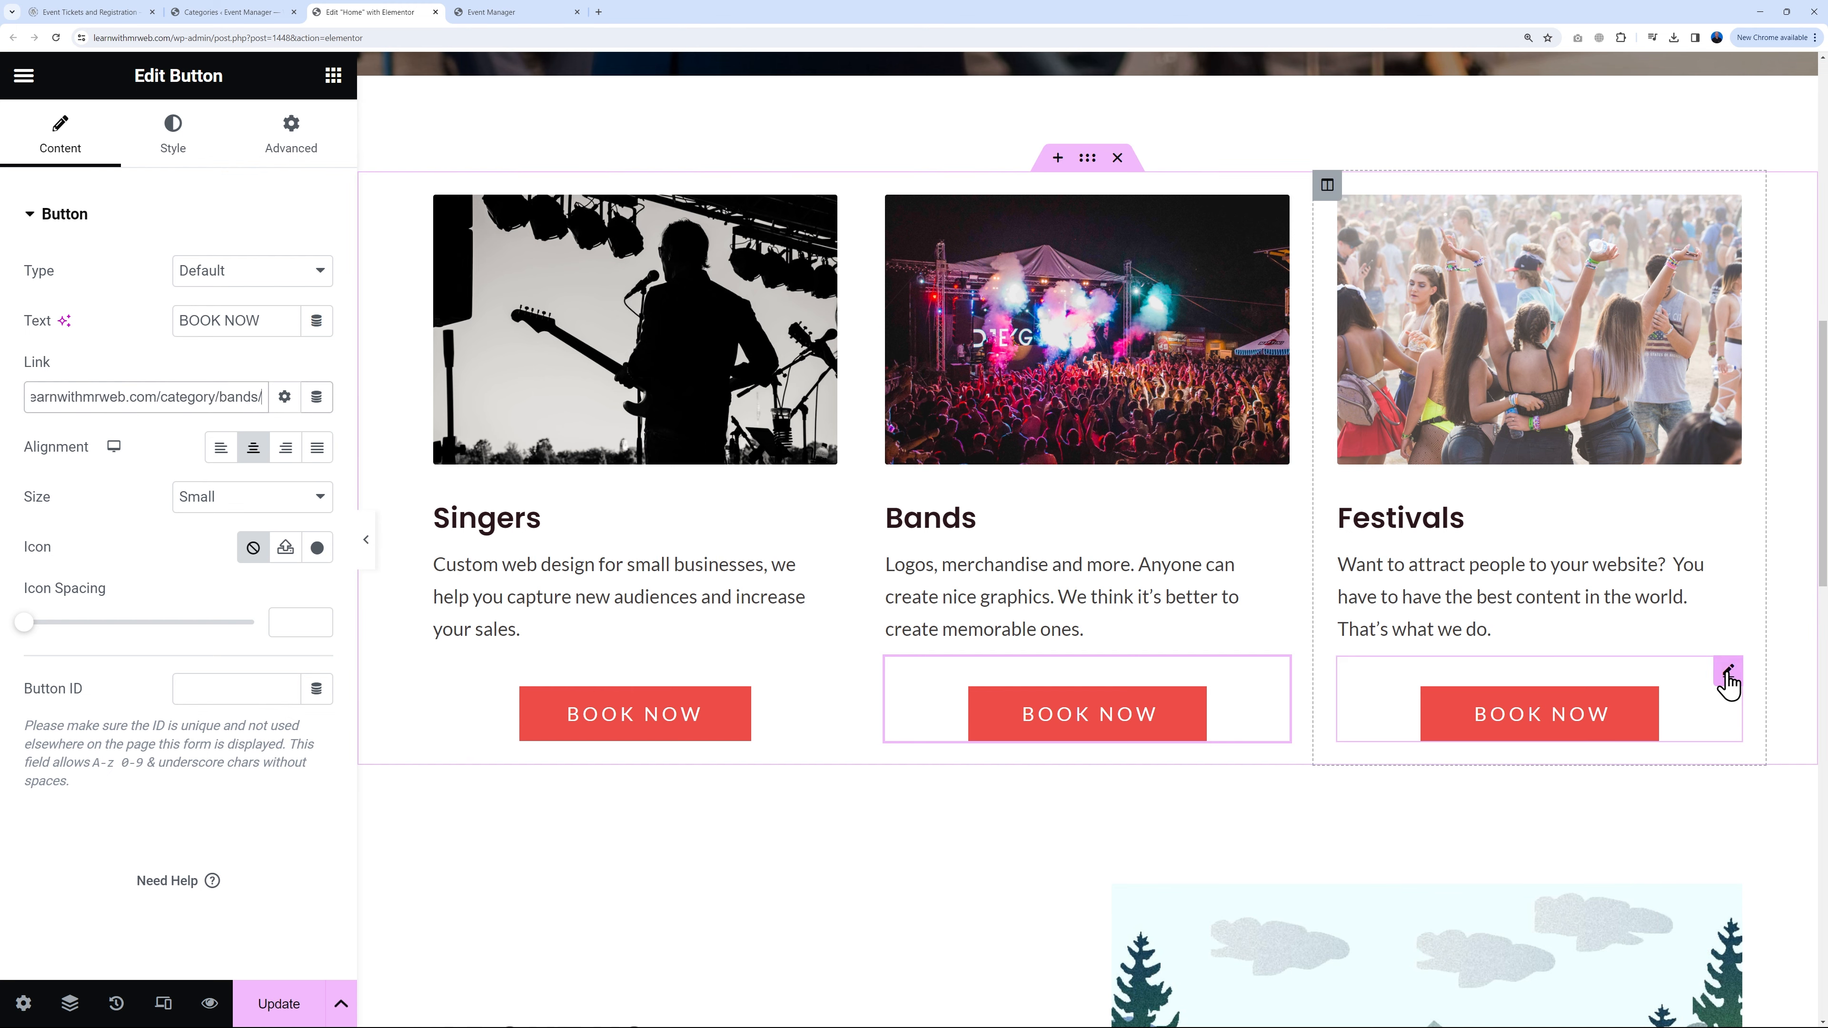
Step: Link the Festivals BOOK NOW button to the Festivals category page and update the home page
{"action": "left_click", "coordinate": [251, 13]}
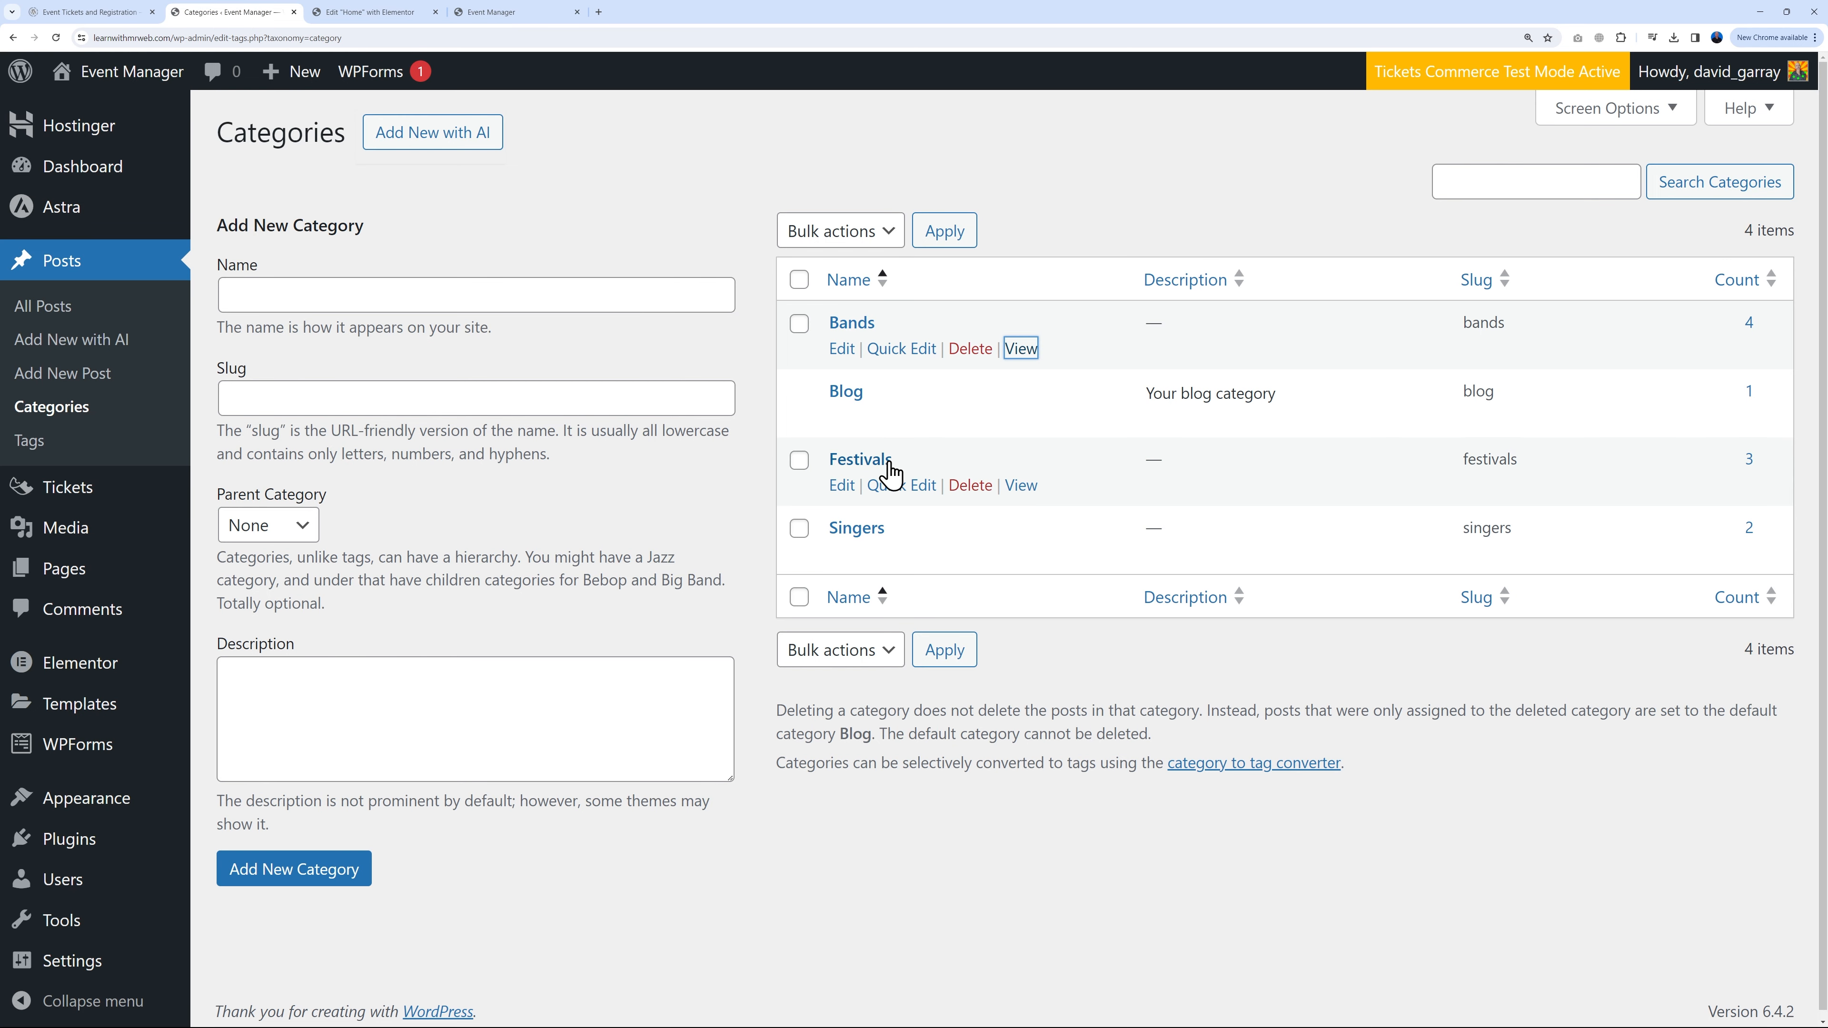
{"action": "right_click", "coordinate": [1019, 483]}
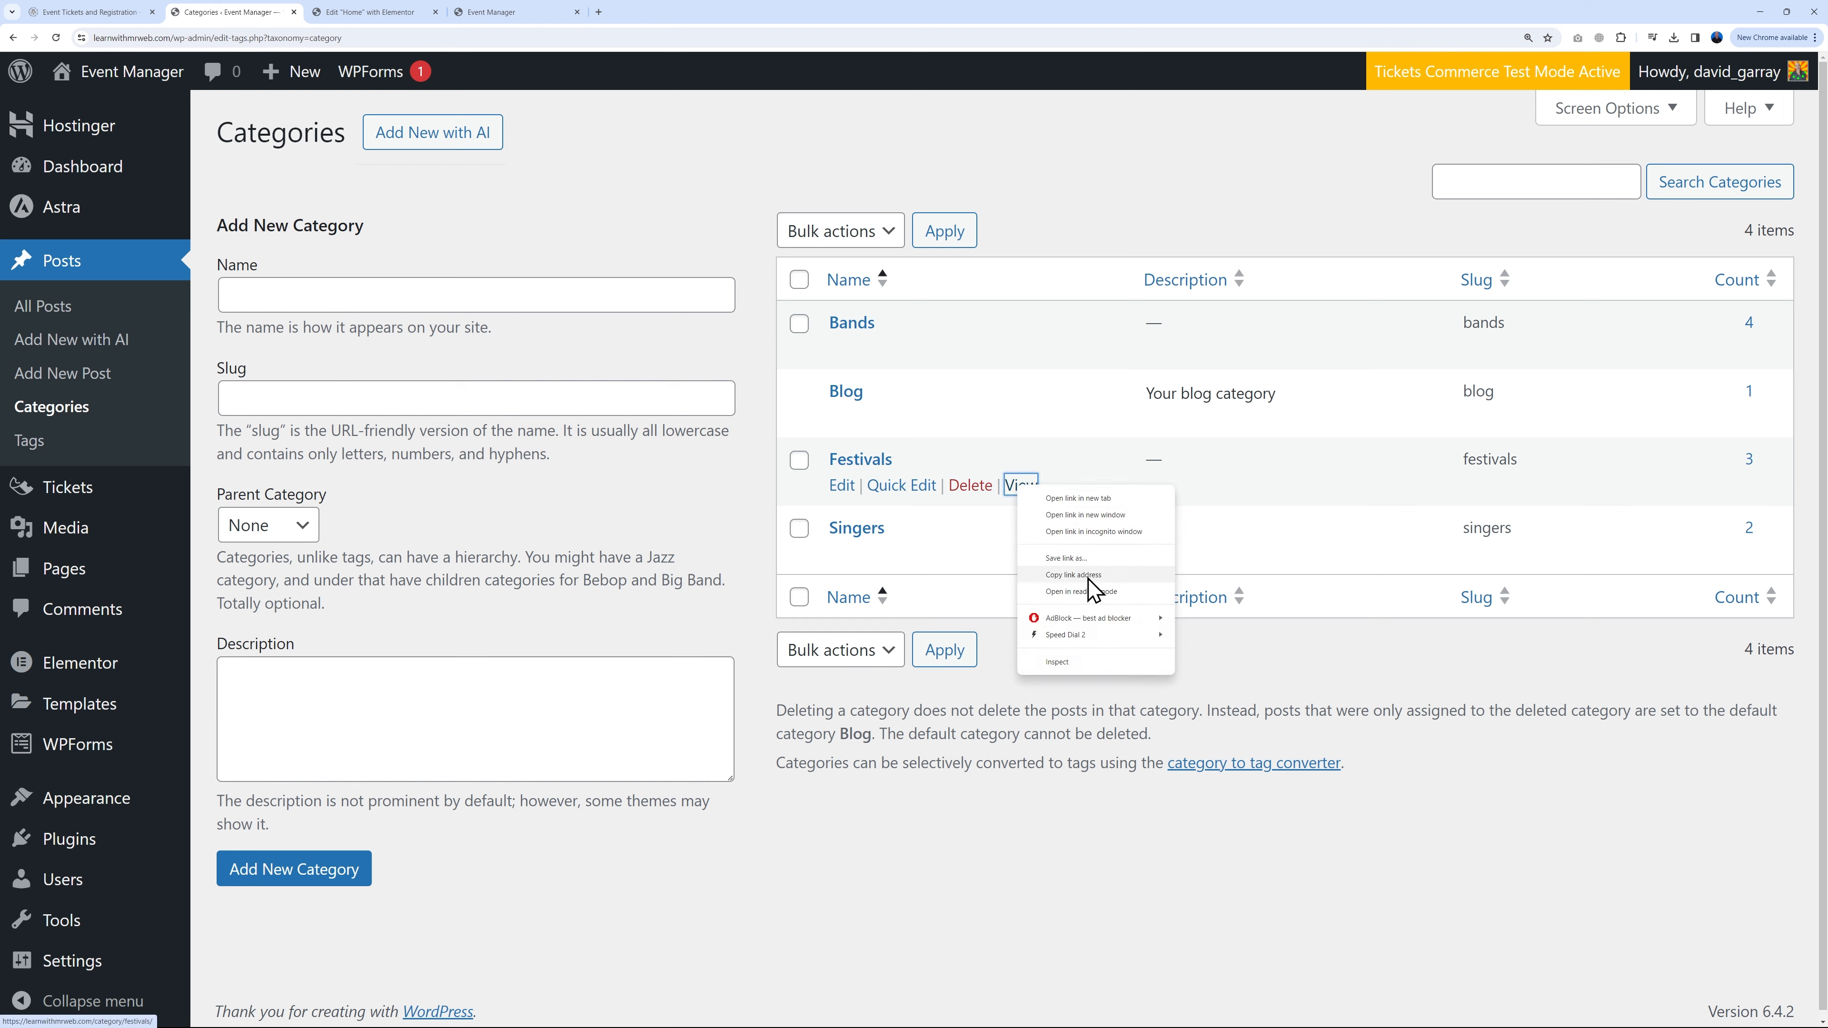
{"action": "left_click", "coordinate": [1090, 587]}
{"action": "left_click", "coordinate": [385, 13]}
{"action": "triple_click", "coordinate": [217, 395]}
{"action": "key", "text": "ctrl+v"}
{"action": "left_click", "coordinate": [290, 1005]}
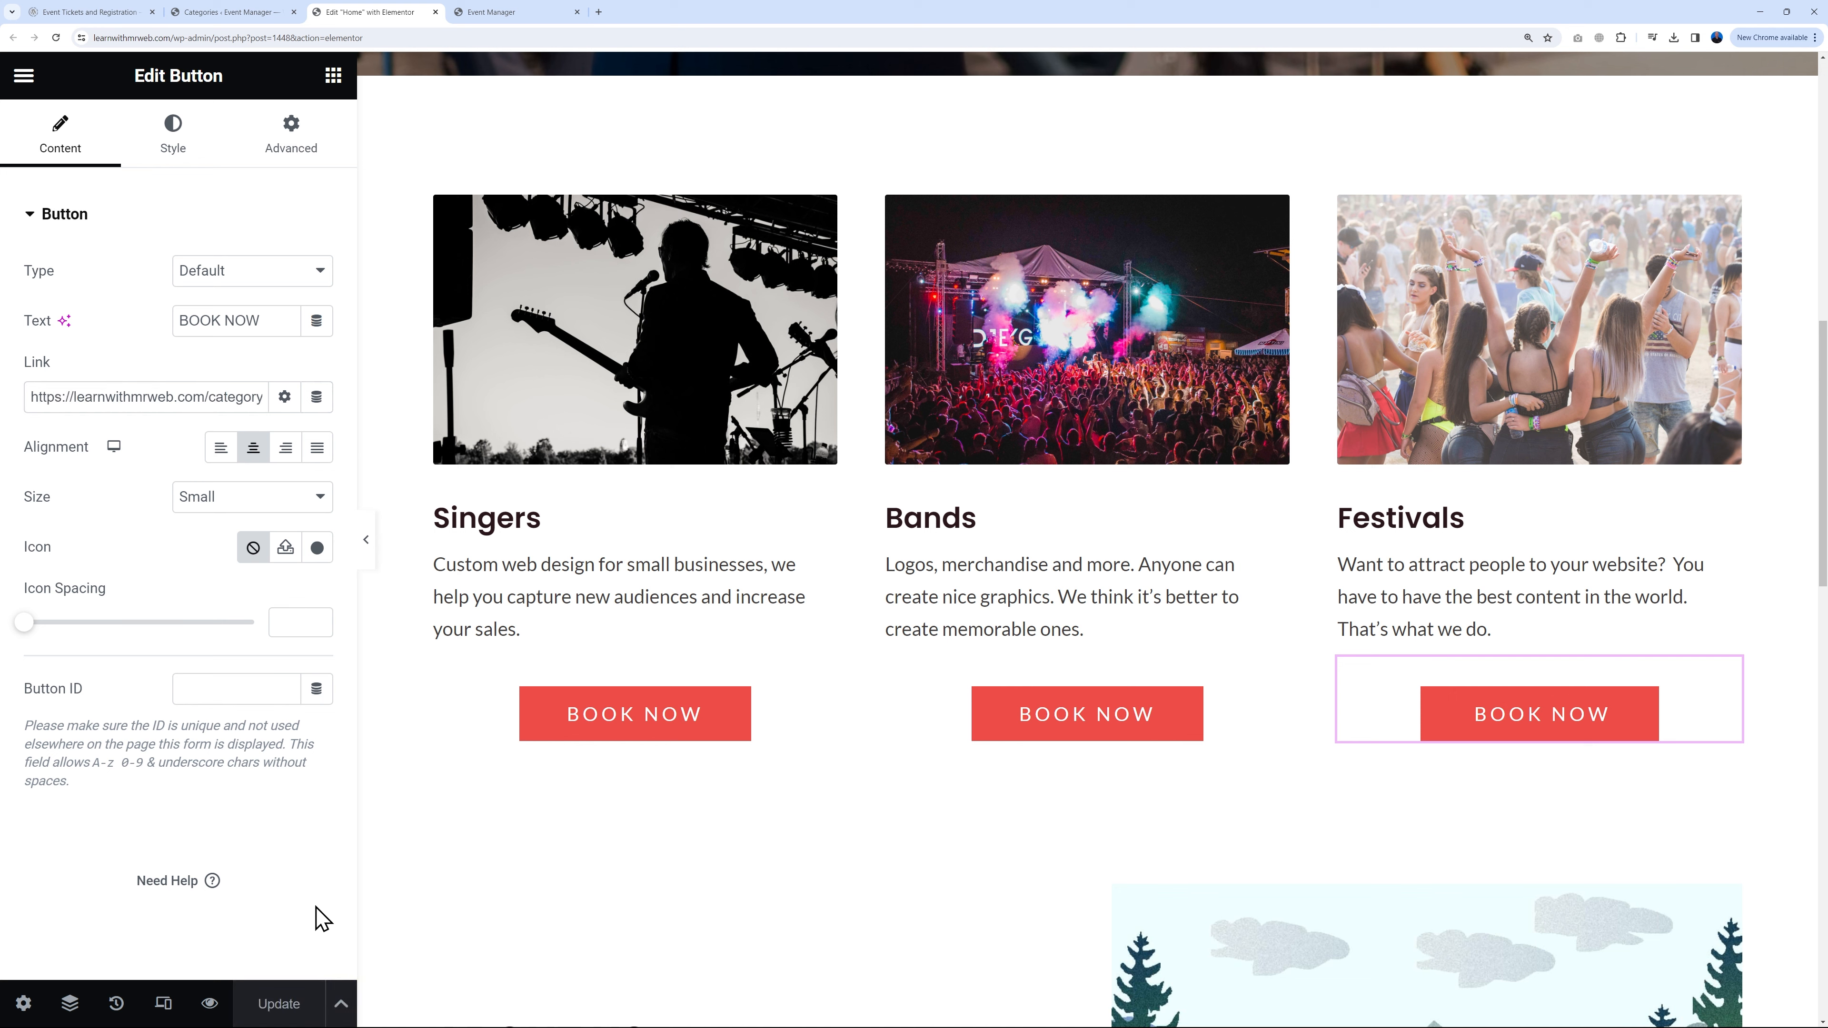
Step: On the live site, follow the Singers BOOK NOW link to its category page, then return home via the EARTH logo
{"action": "left_click", "coordinate": [520, 14]}
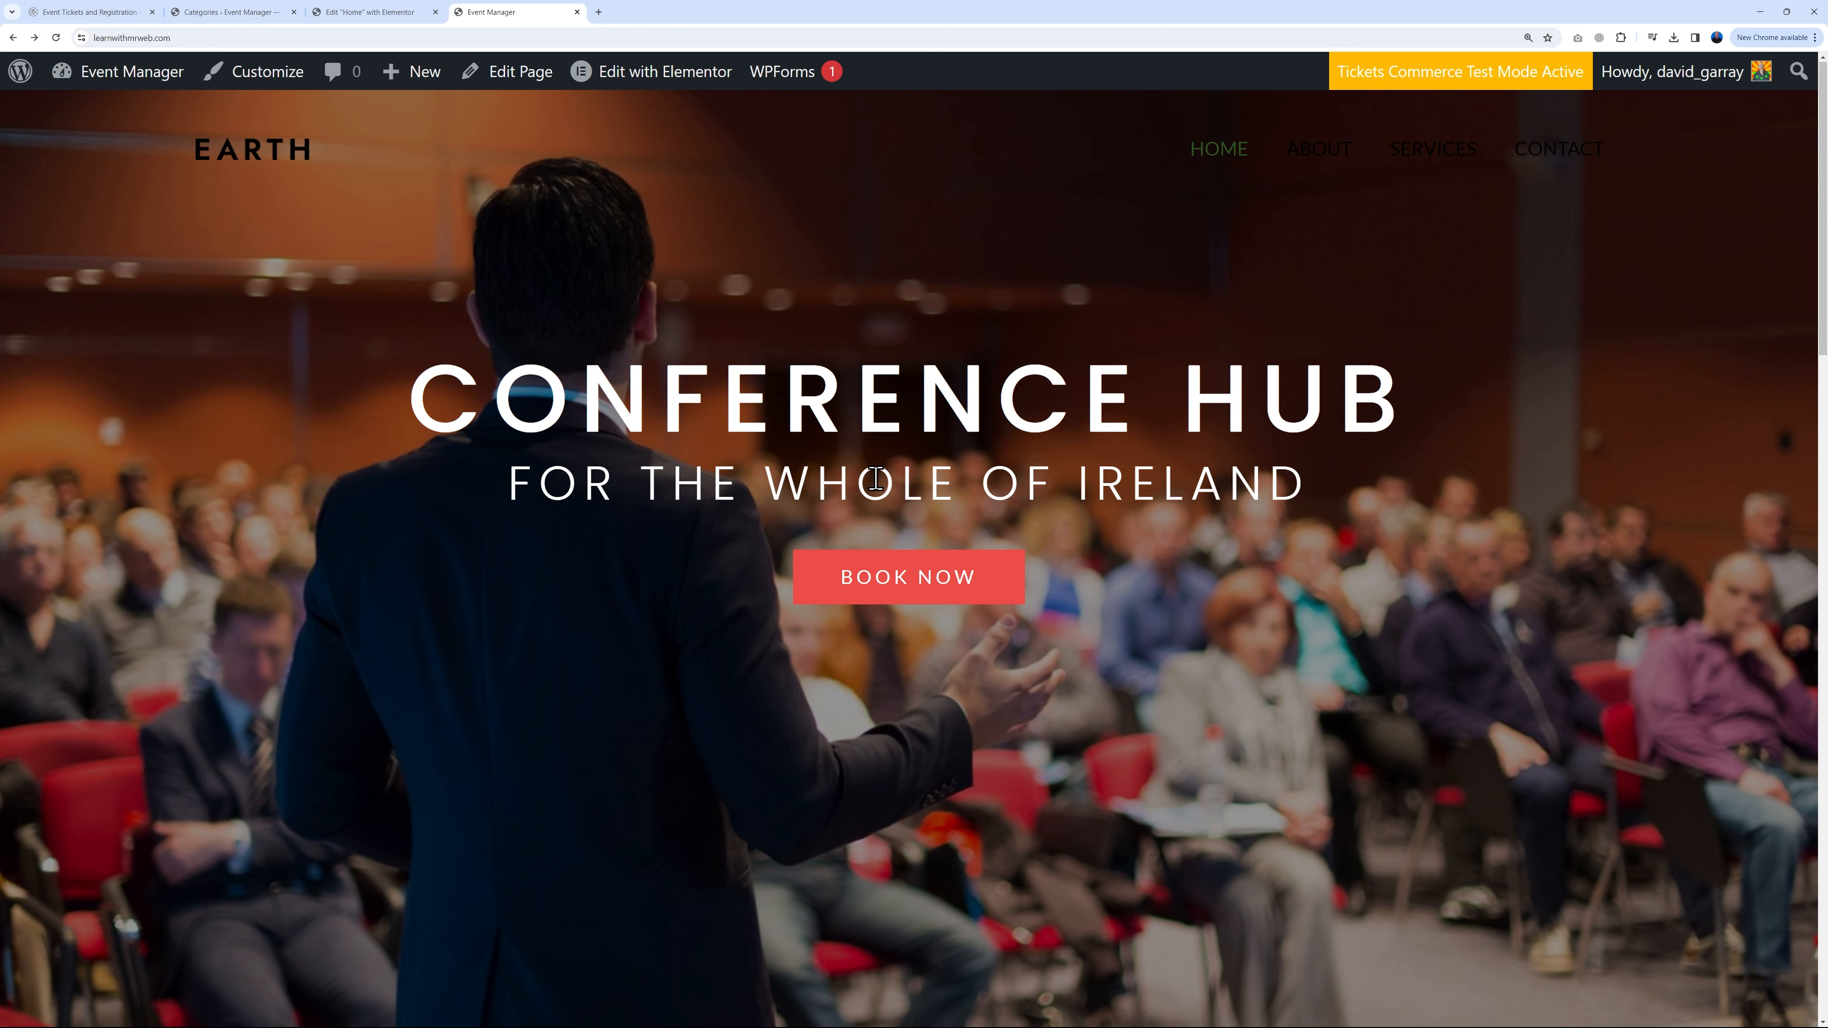
{"action": "scroll", "coordinate": [743, 531], "scroll_direction": "down", "scroll_amount": 12}
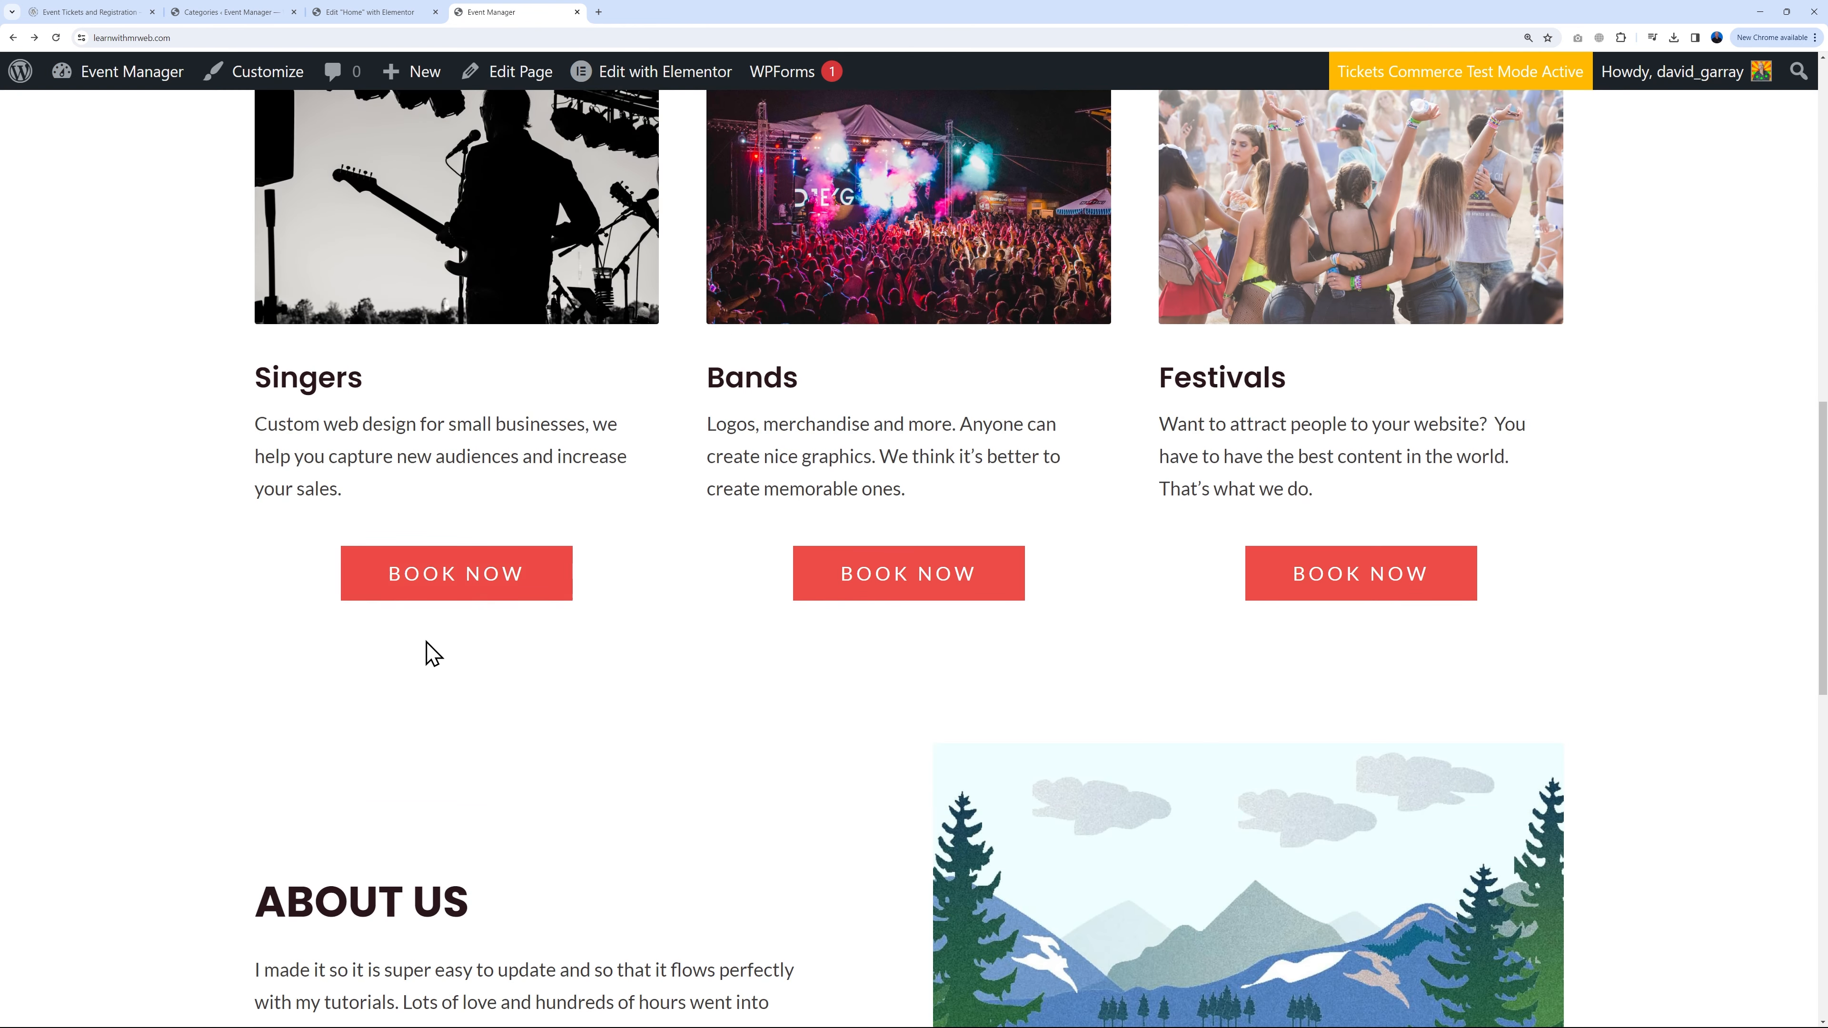
{"action": "left_click", "coordinate": [493, 596]}
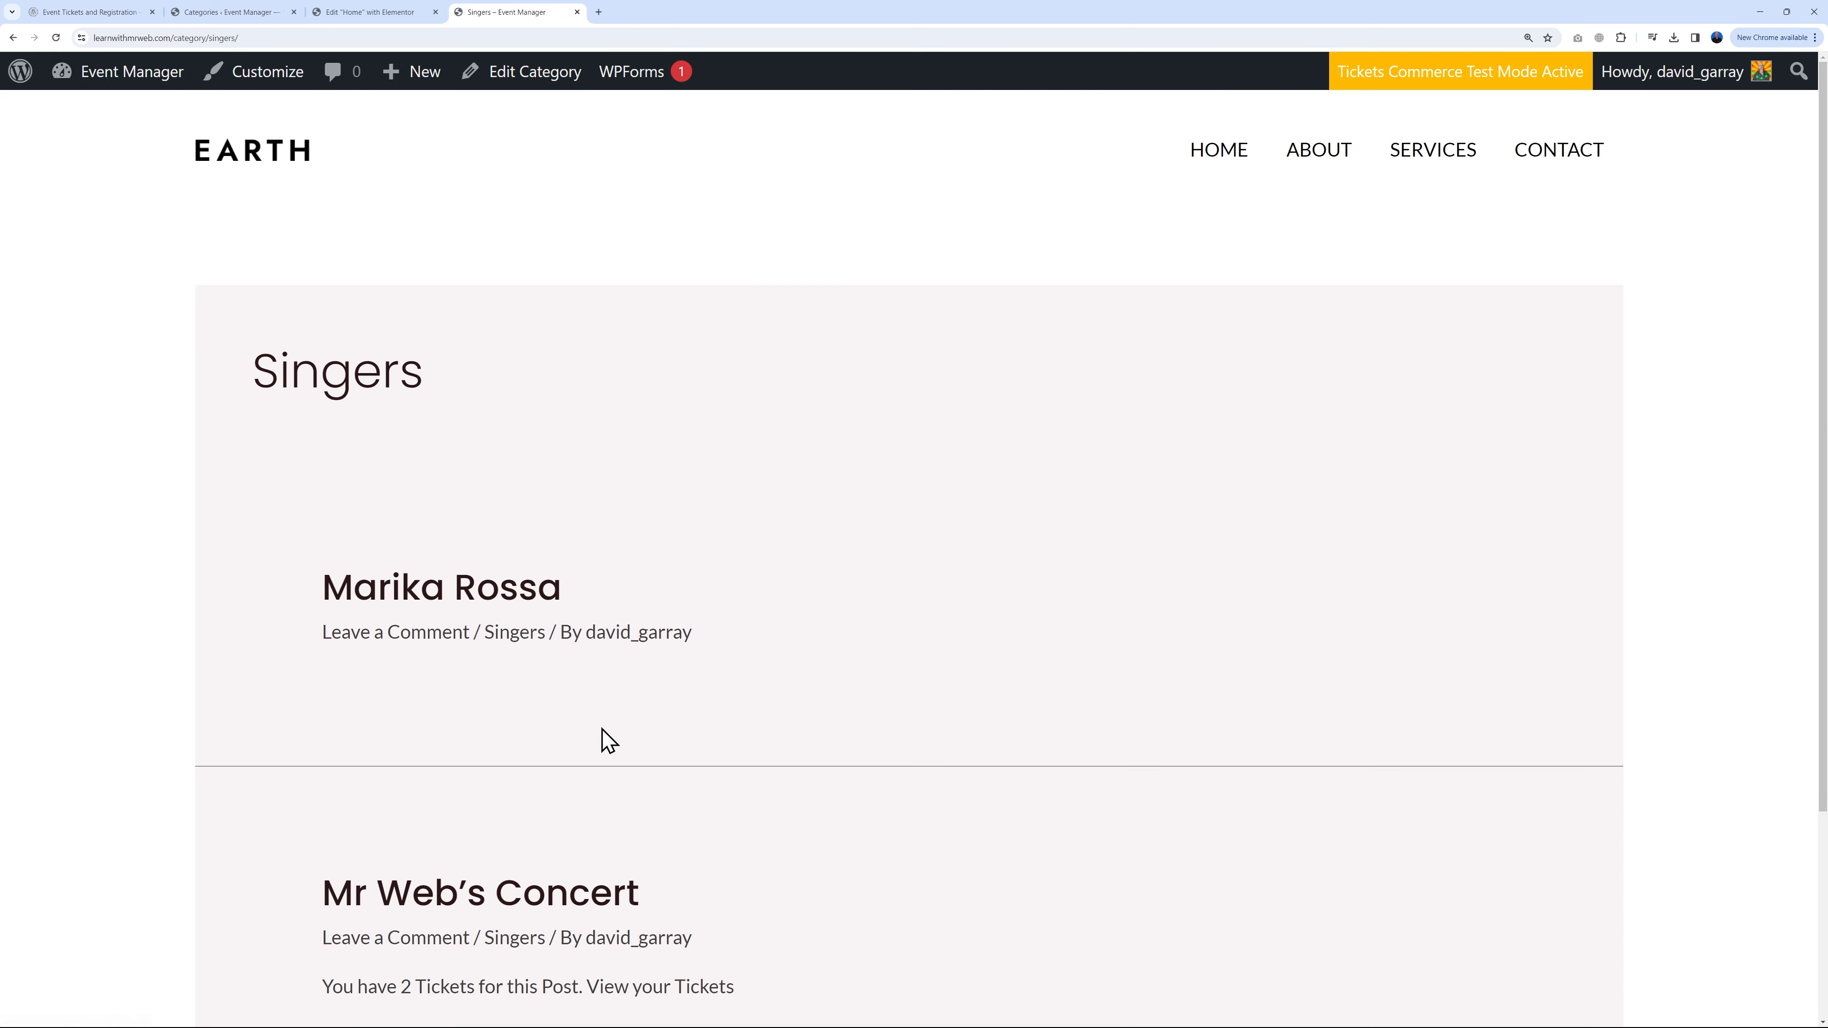
{"action": "scroll", "coordinate": [769, 697], "scroll_direction": "down", "scroll_amount": 3}
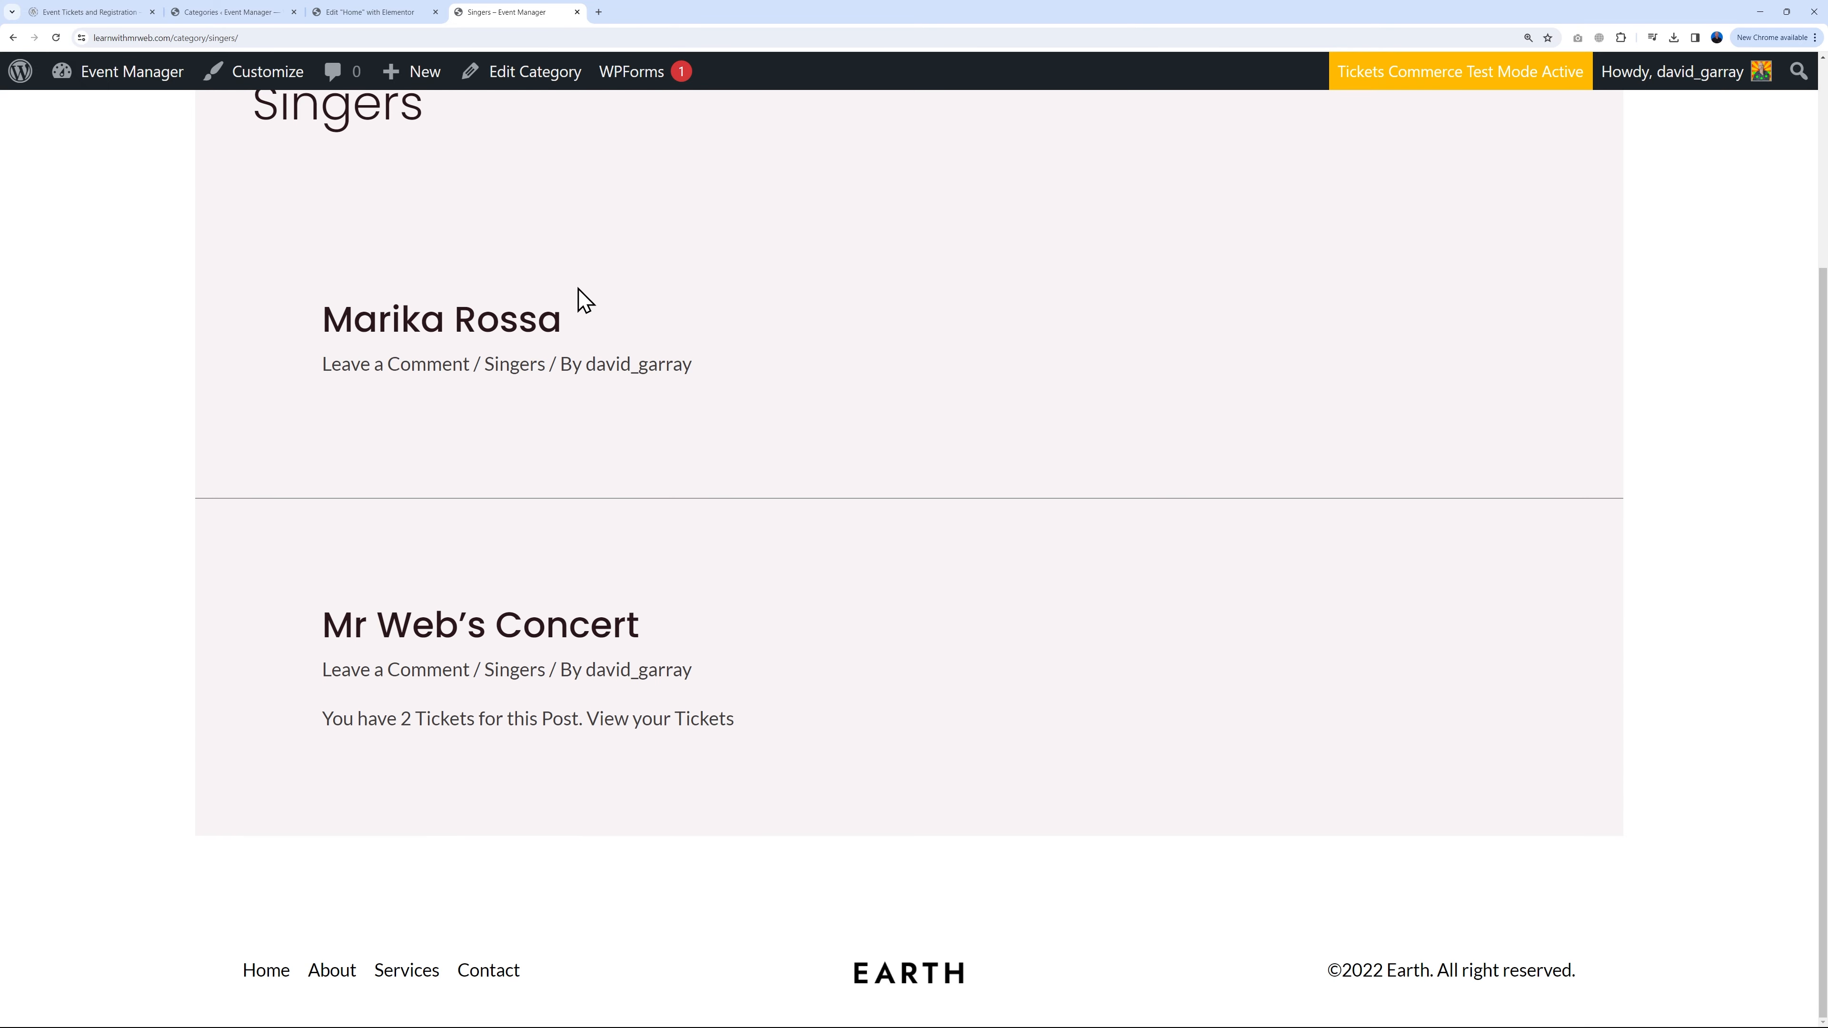
{"action": "scroll", "coordinate": [850, 706], "scroll_direction": "up", "scroll_amount": 3}
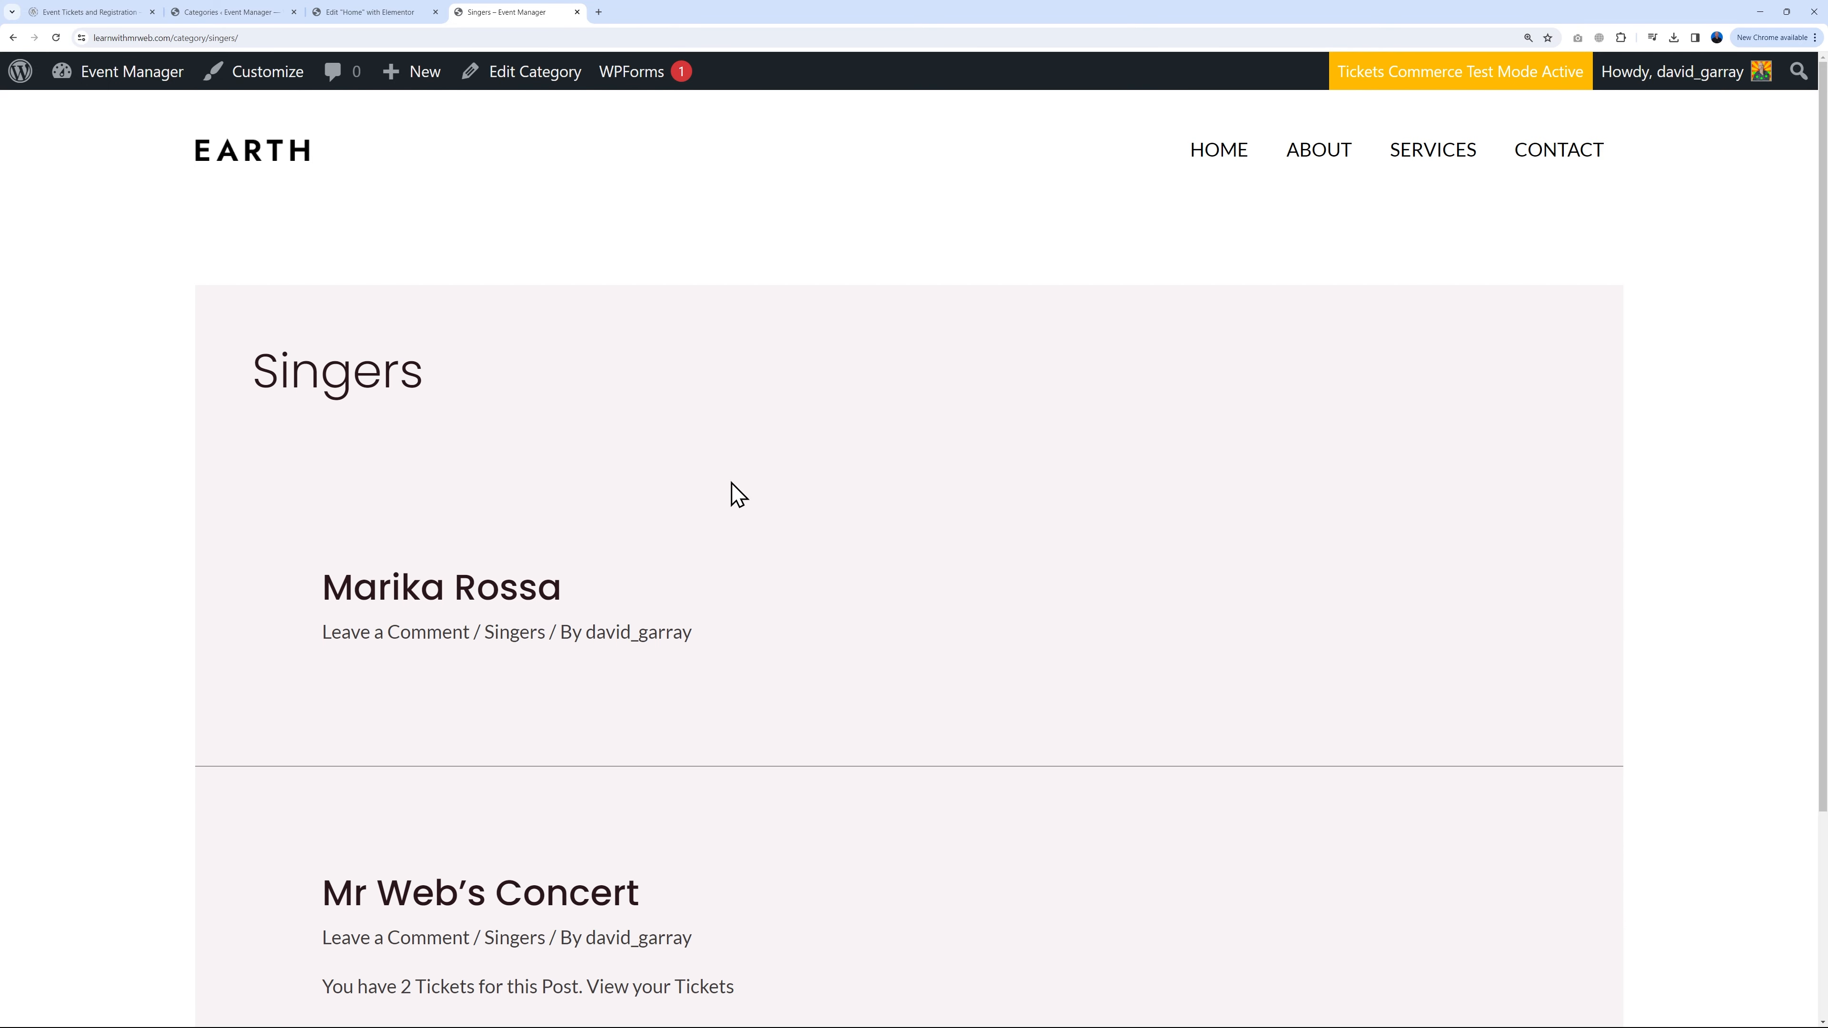
{"action": "left_click", "coordinate": [251, 164]}
{"action": "scroll", "coordinate": [763, 637], "scroll_direction": "down", "scroll_amount": 10}
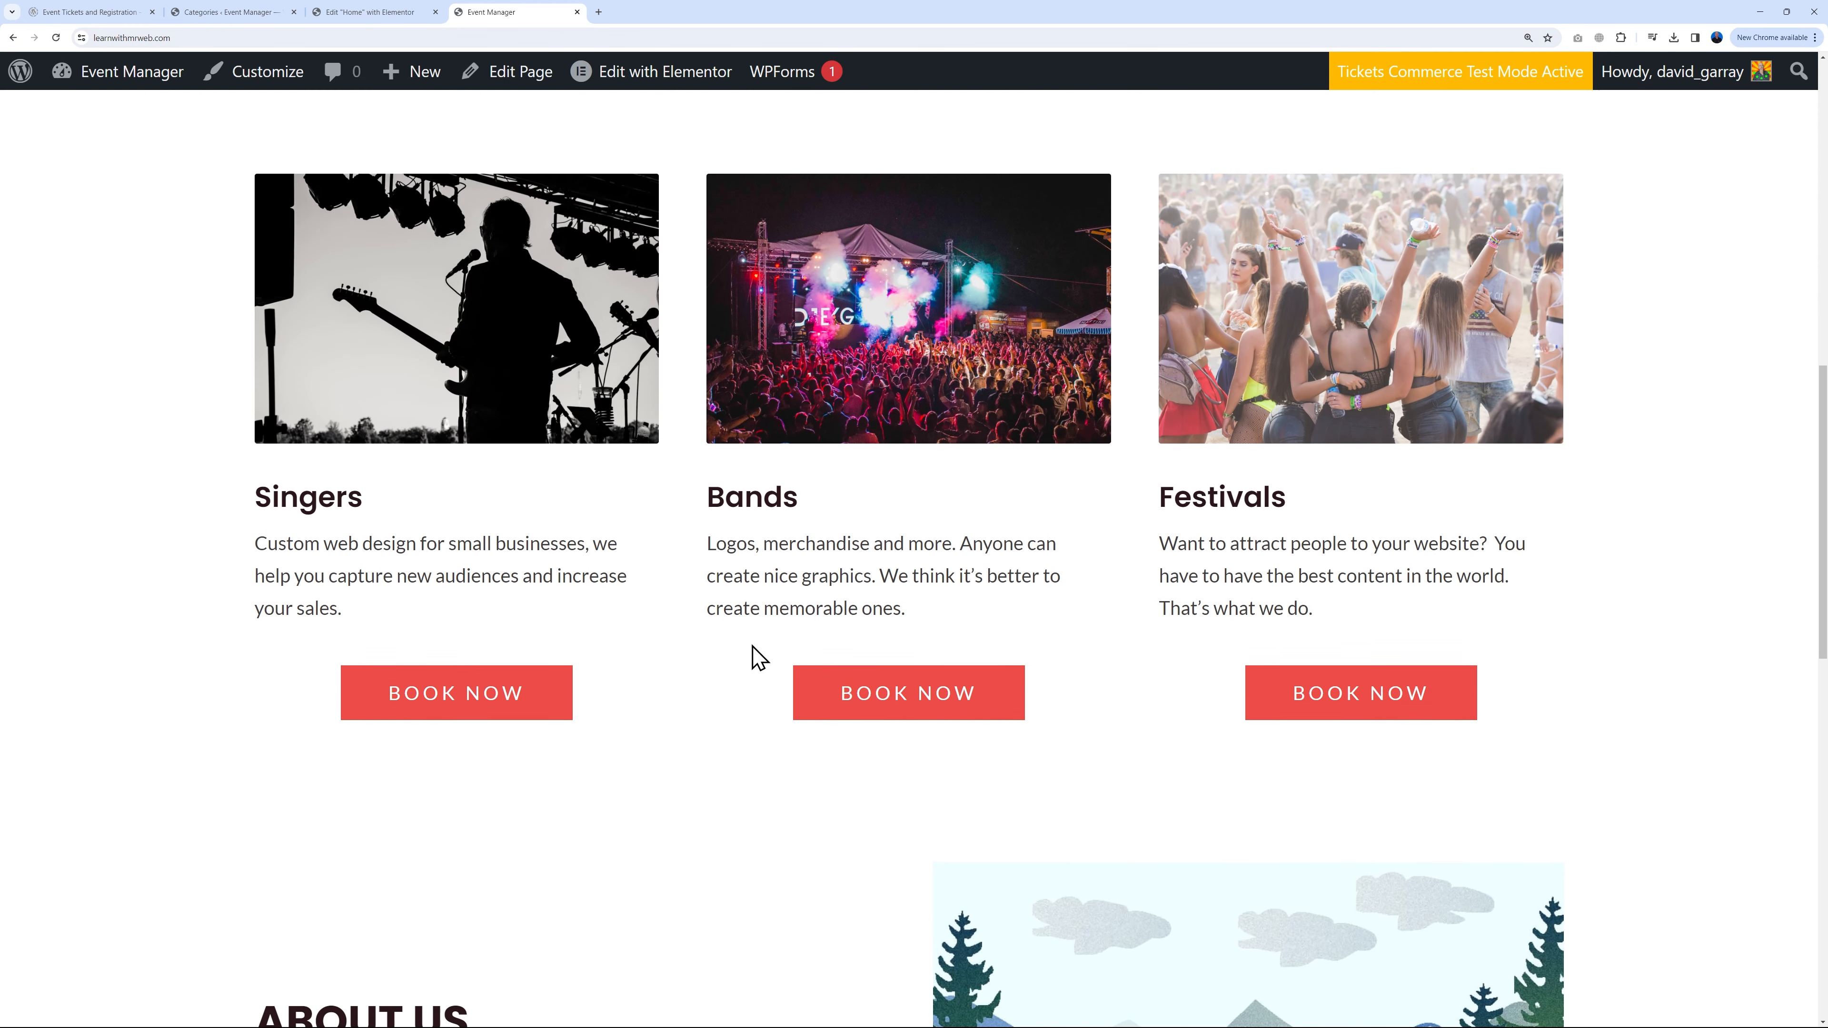
{"action": "scroll", "coordinate": [752, 655], "scroll_direction": "down", "scroll_amount": 1}
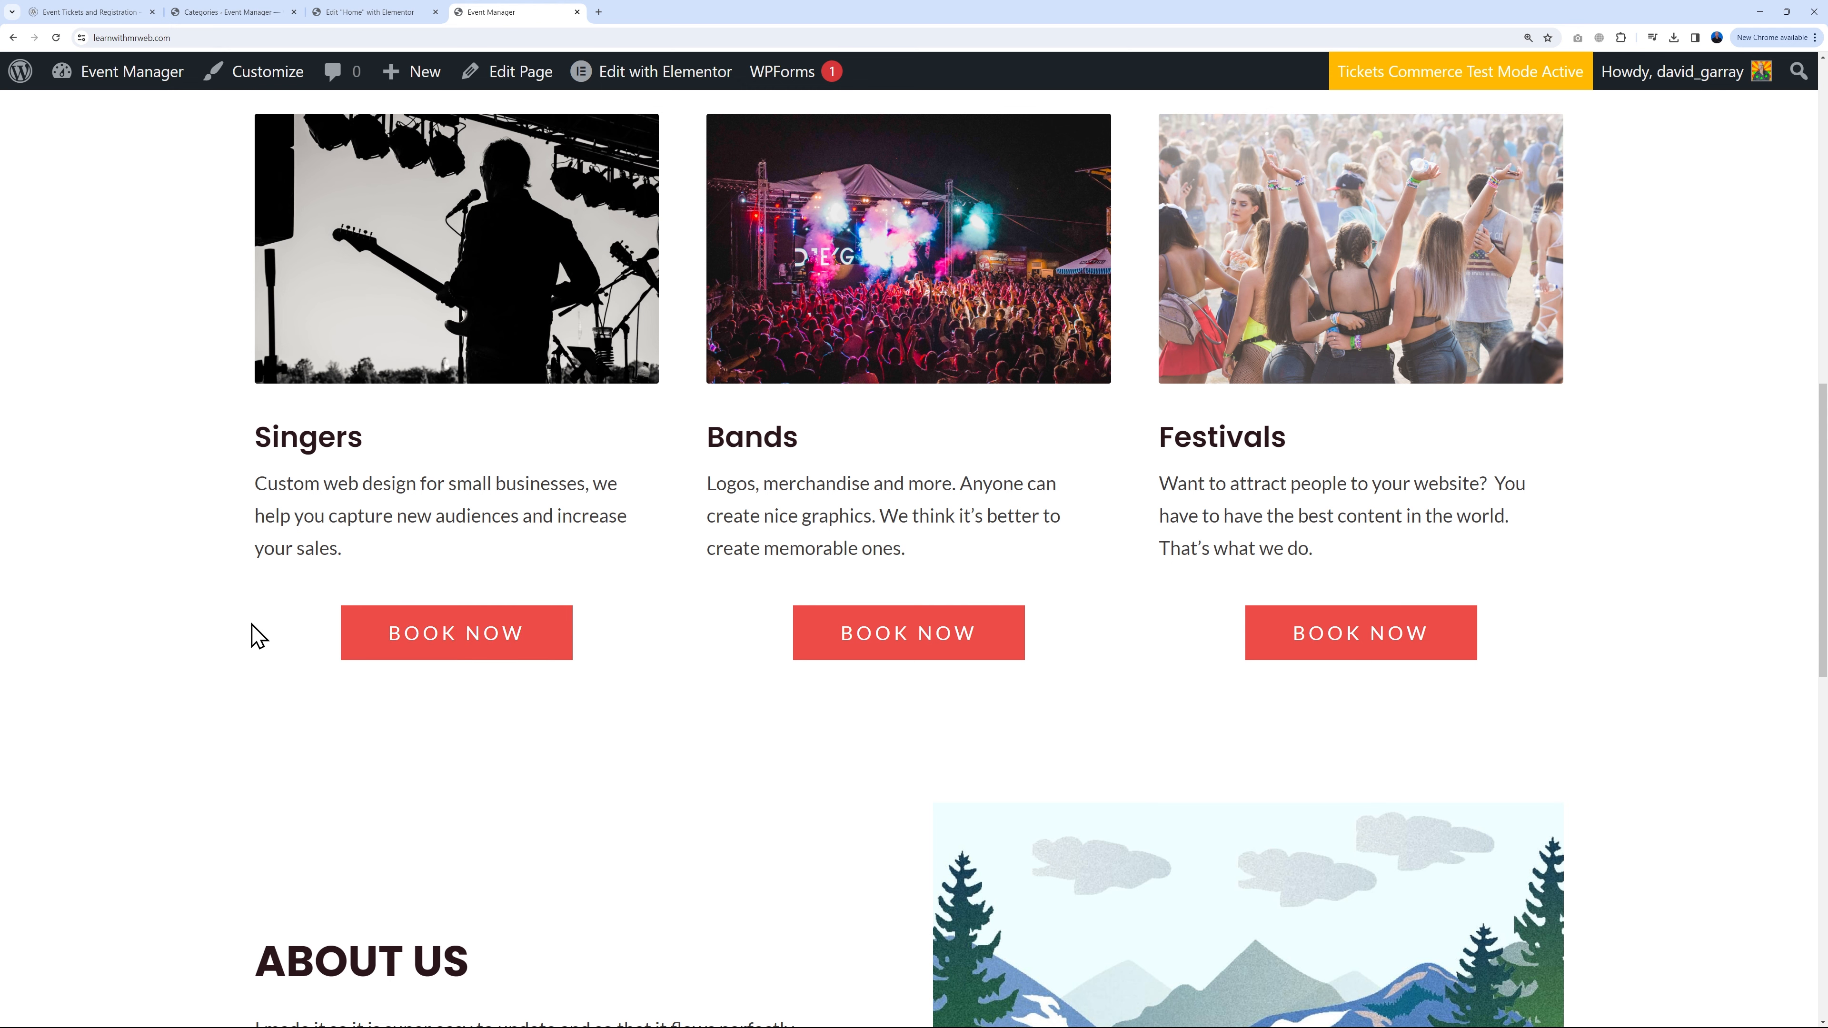
Step: Set Left alignment on the Singers, Bands and Festivals BOOK NOW buttons and update the home page
{"action": "left_click", "coordinate": [373, 12]}
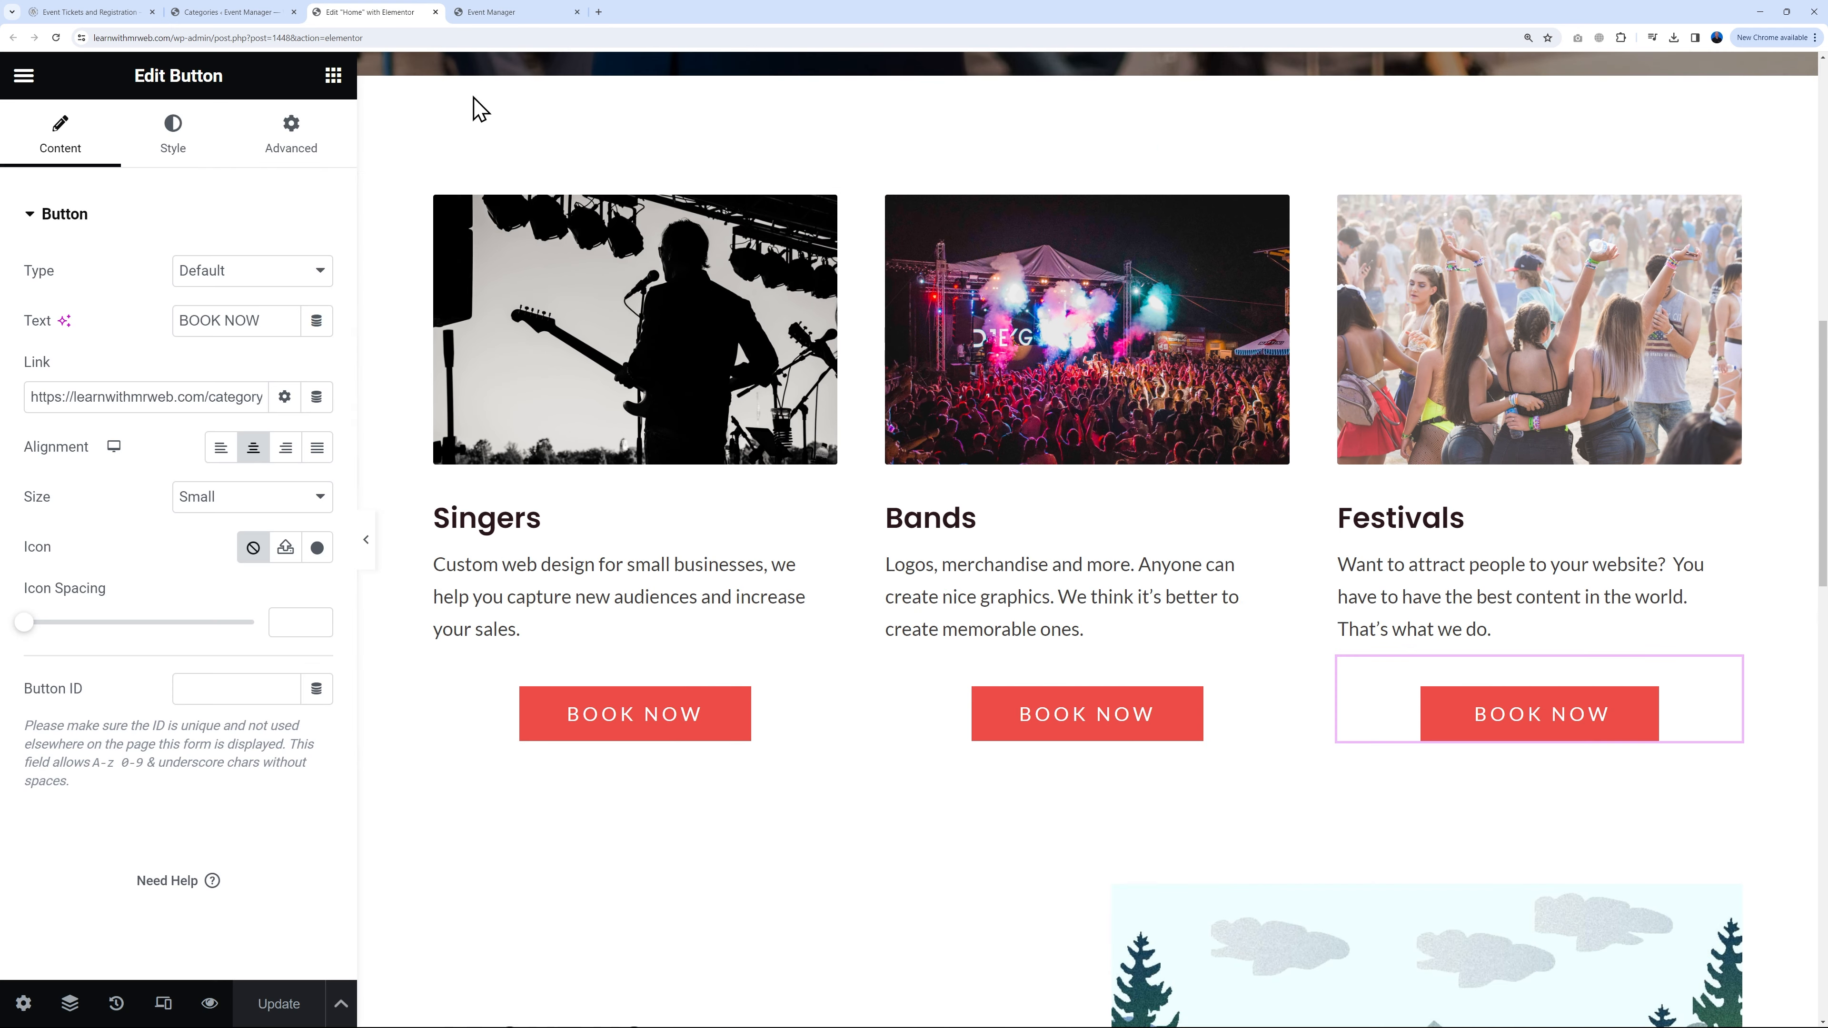
{"action": "left_click", "coordinate": [824, 675]}
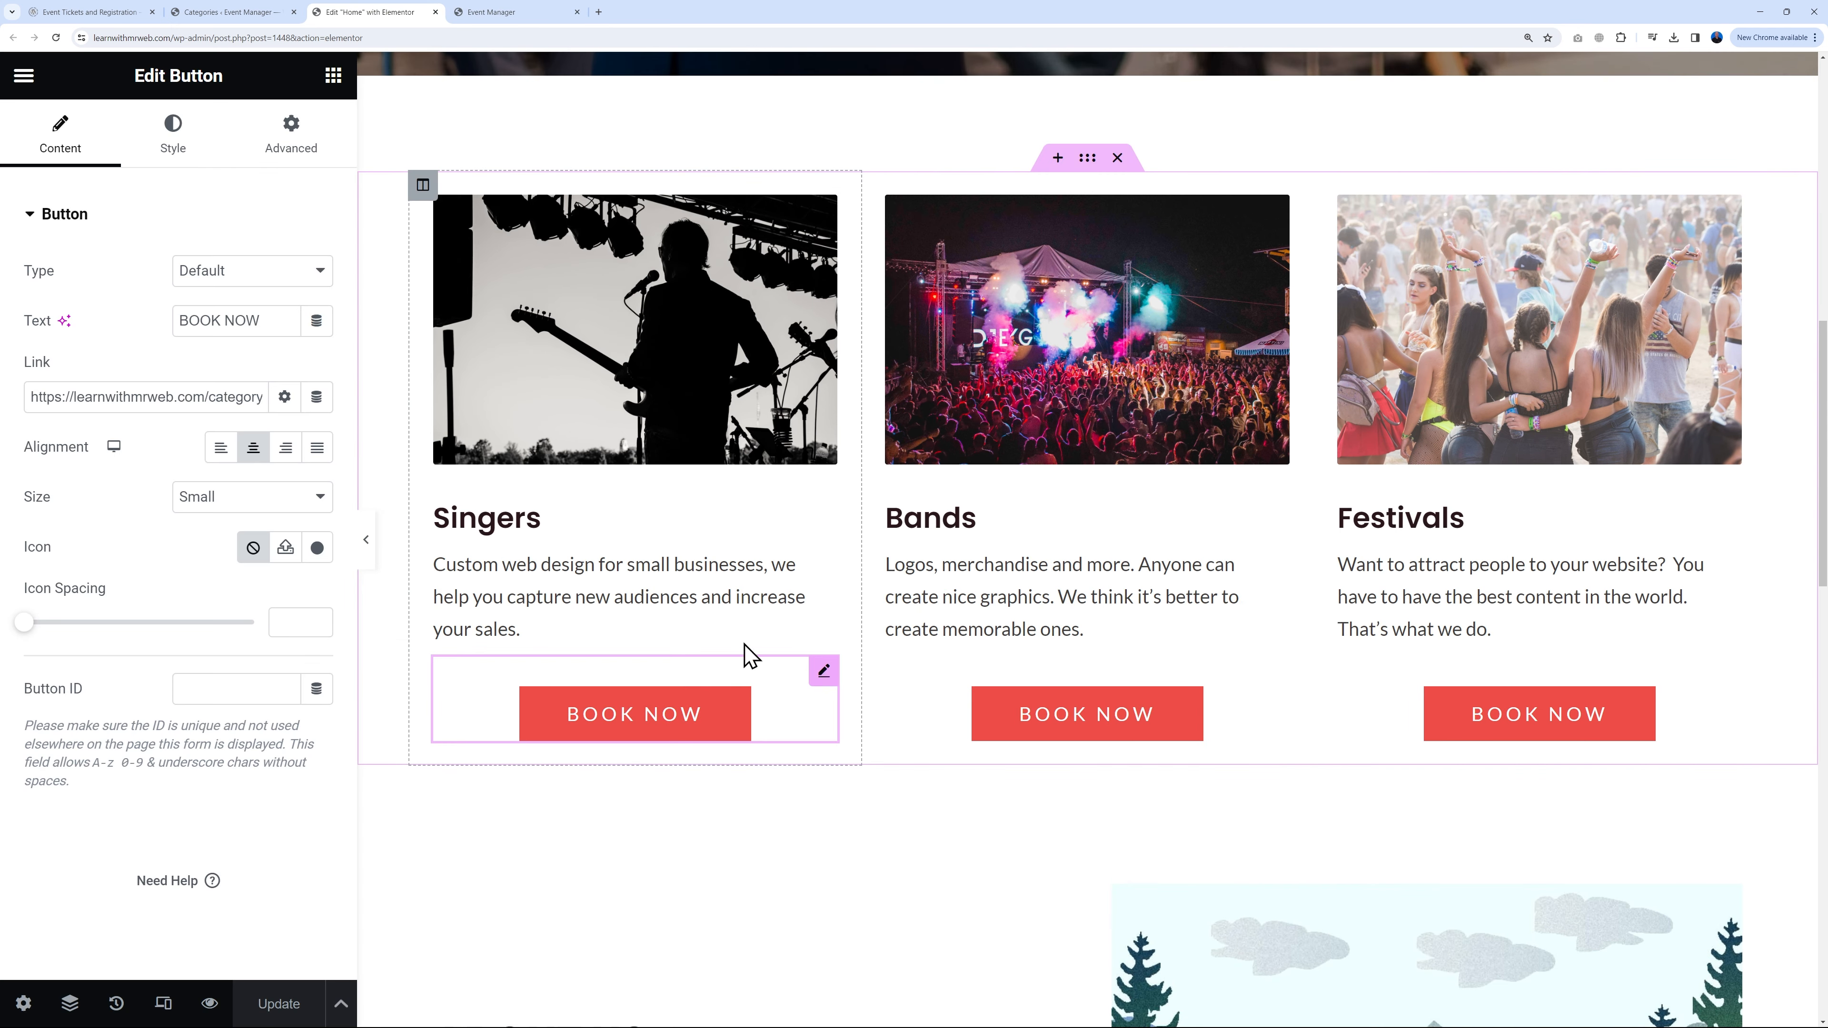
{"action": "left_click", "coordinate": [216, 453]}
{"action": "left_click", "coordinate": [1271, 676]}
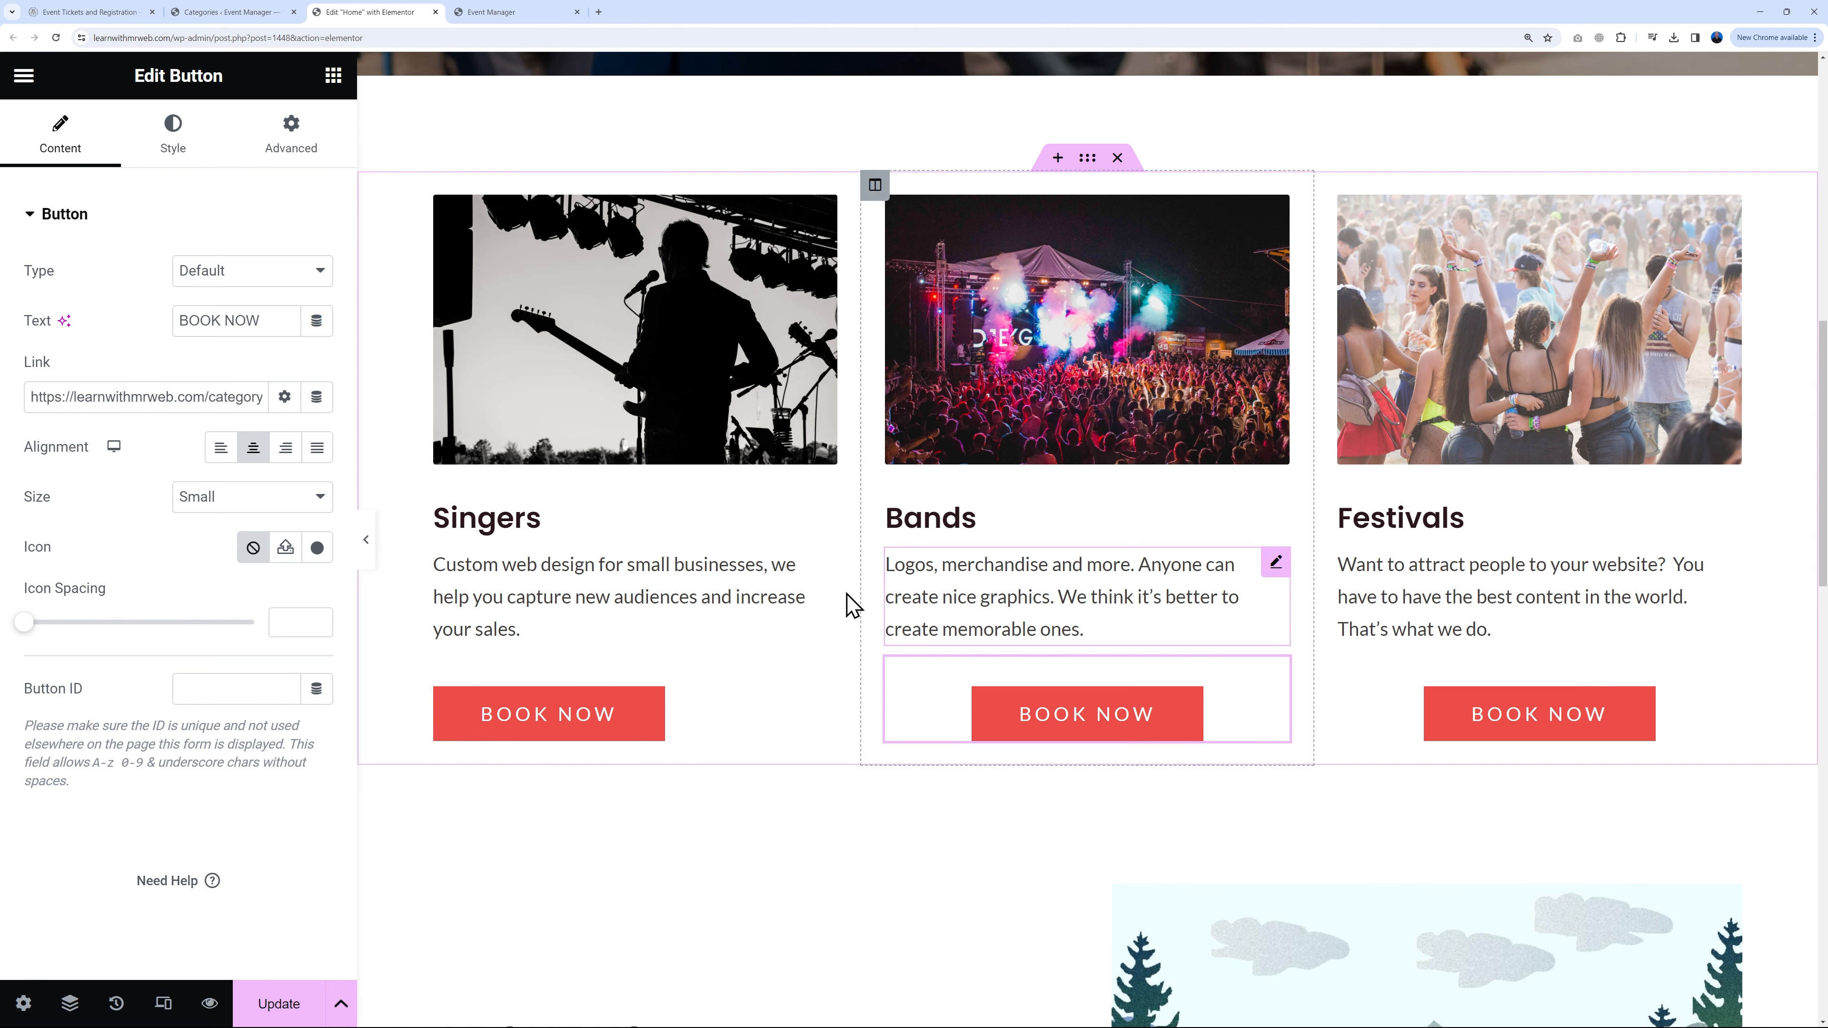
{"action": "left_click", "coordinate": [253, 453]}
{"action": "left_click", "coordinate": [1622, 684]}
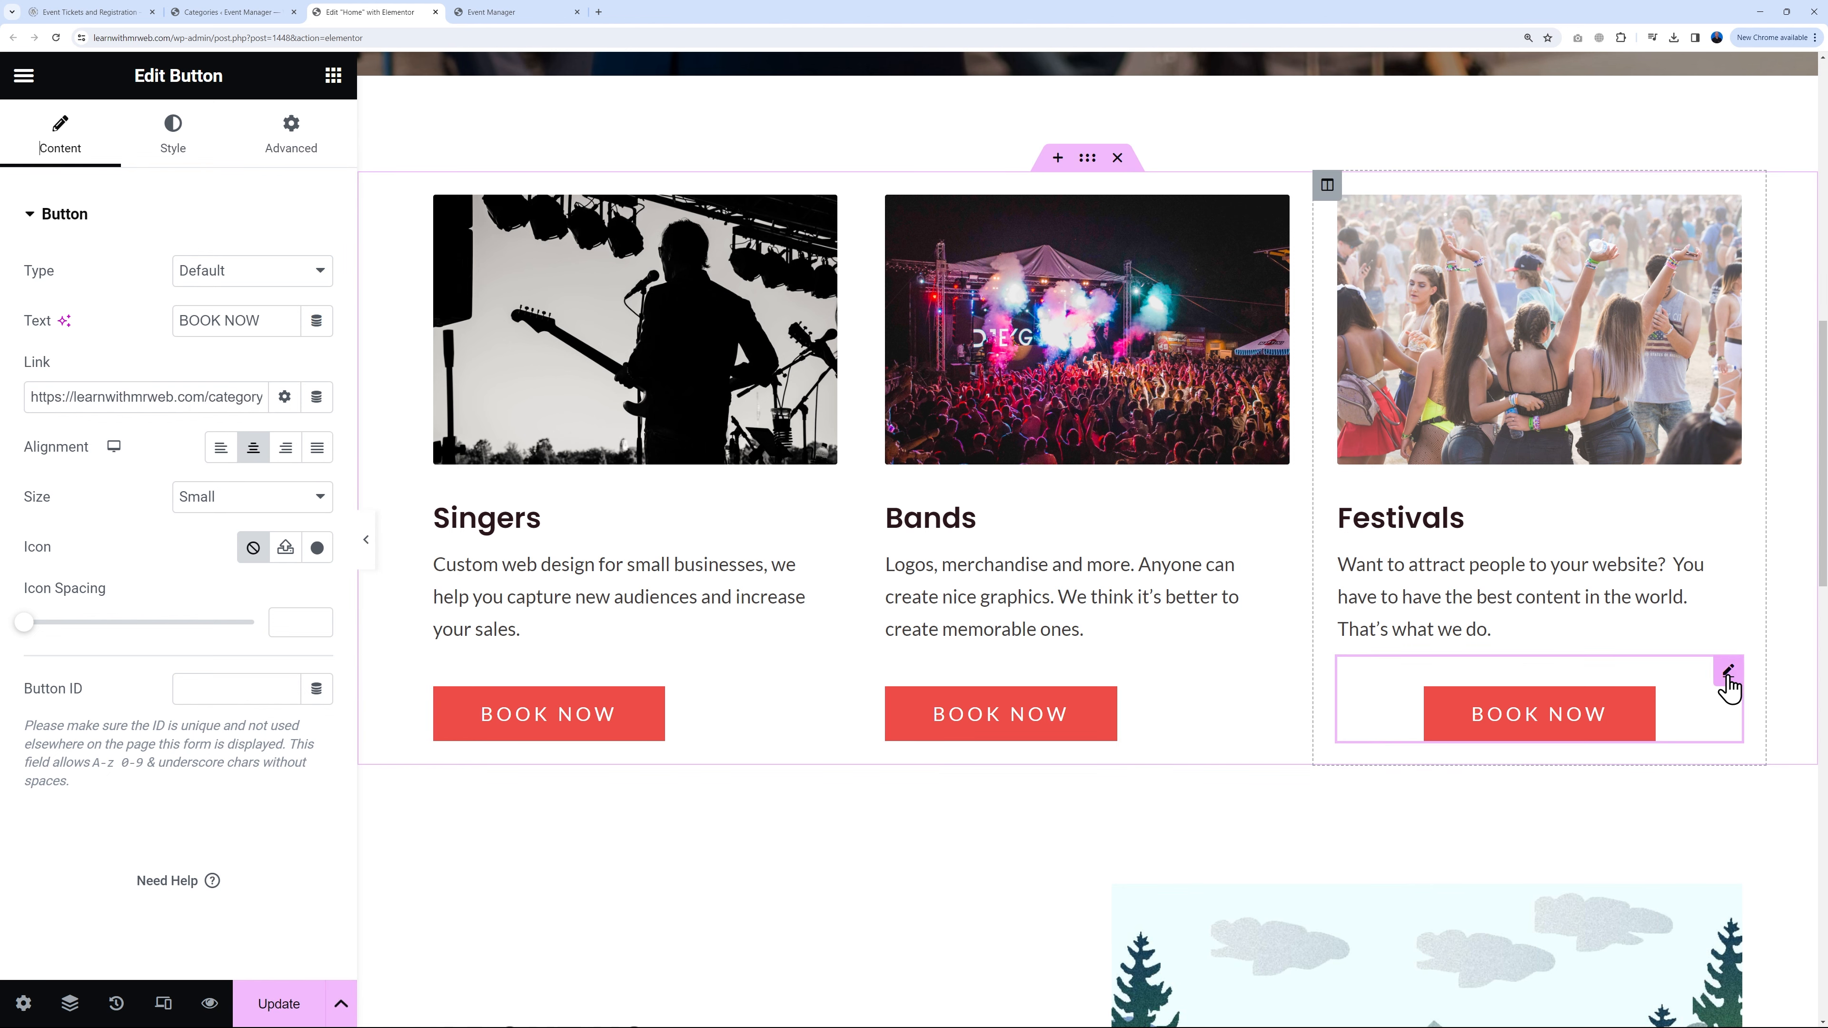
{"action": "left_click", "coordinate": [221, 449]}
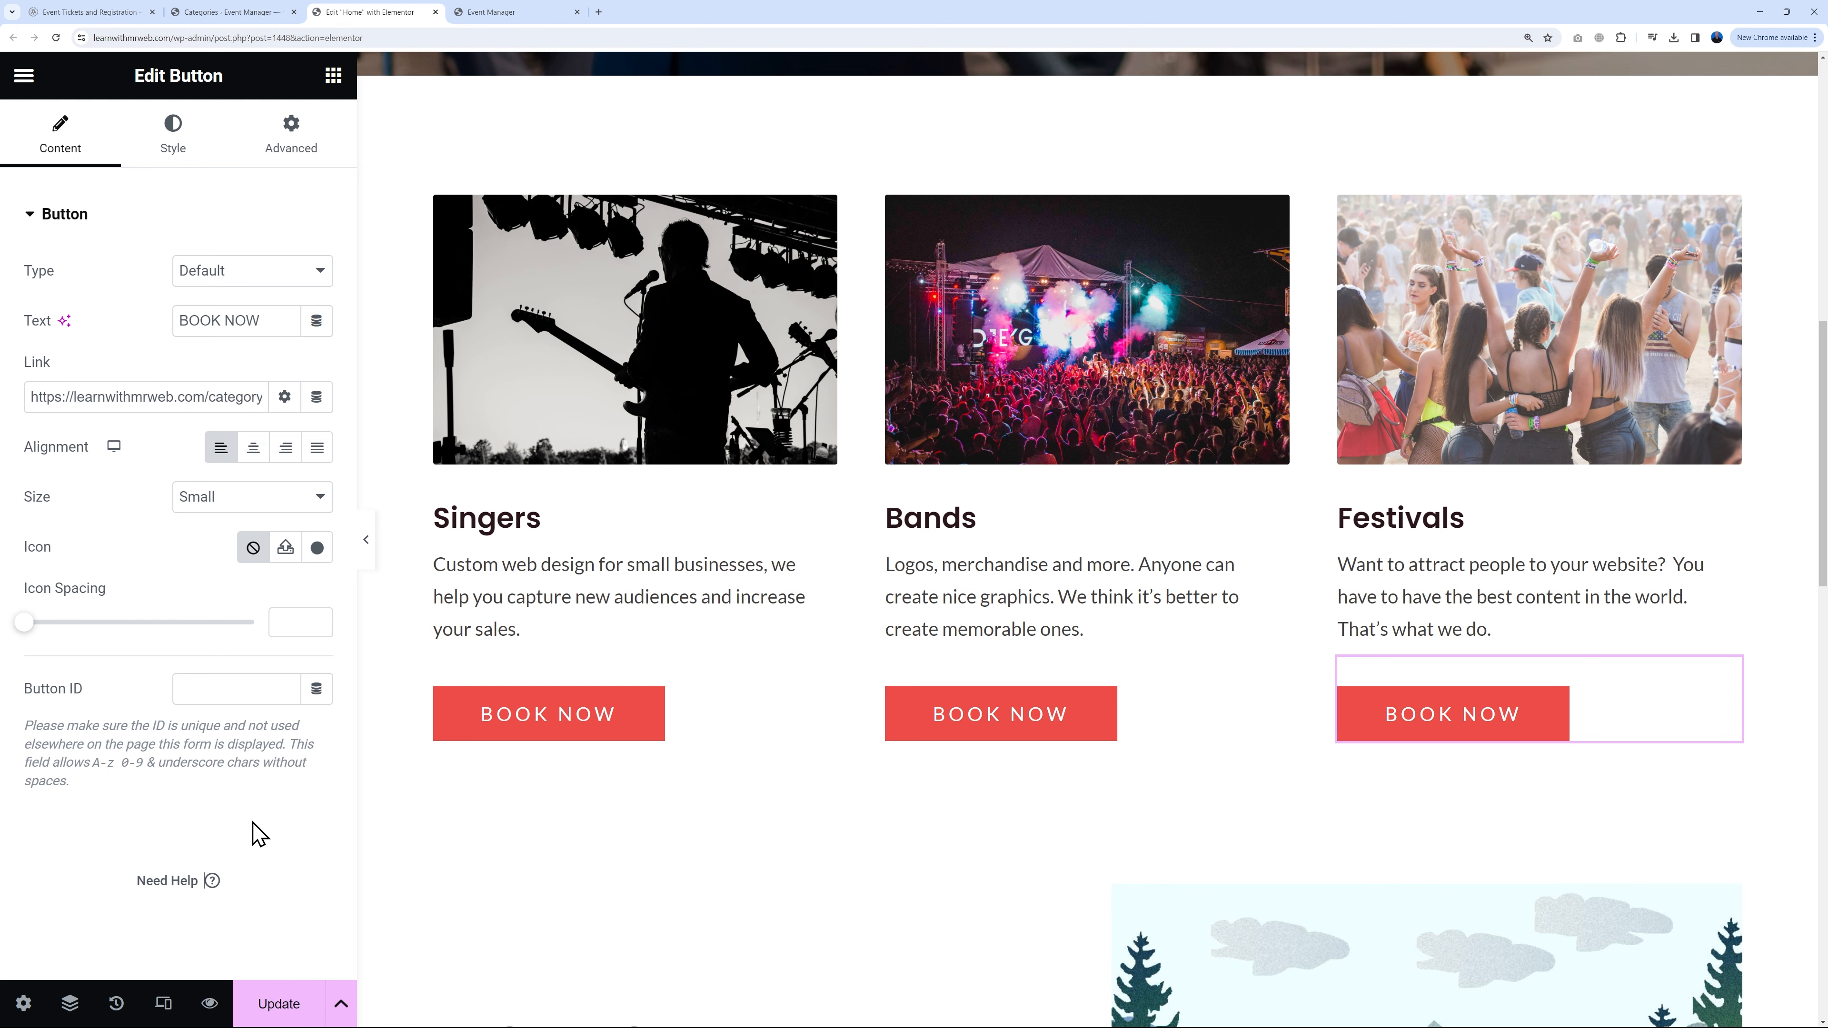
{"action": "left_click", "coordinate": [277, 1003]}
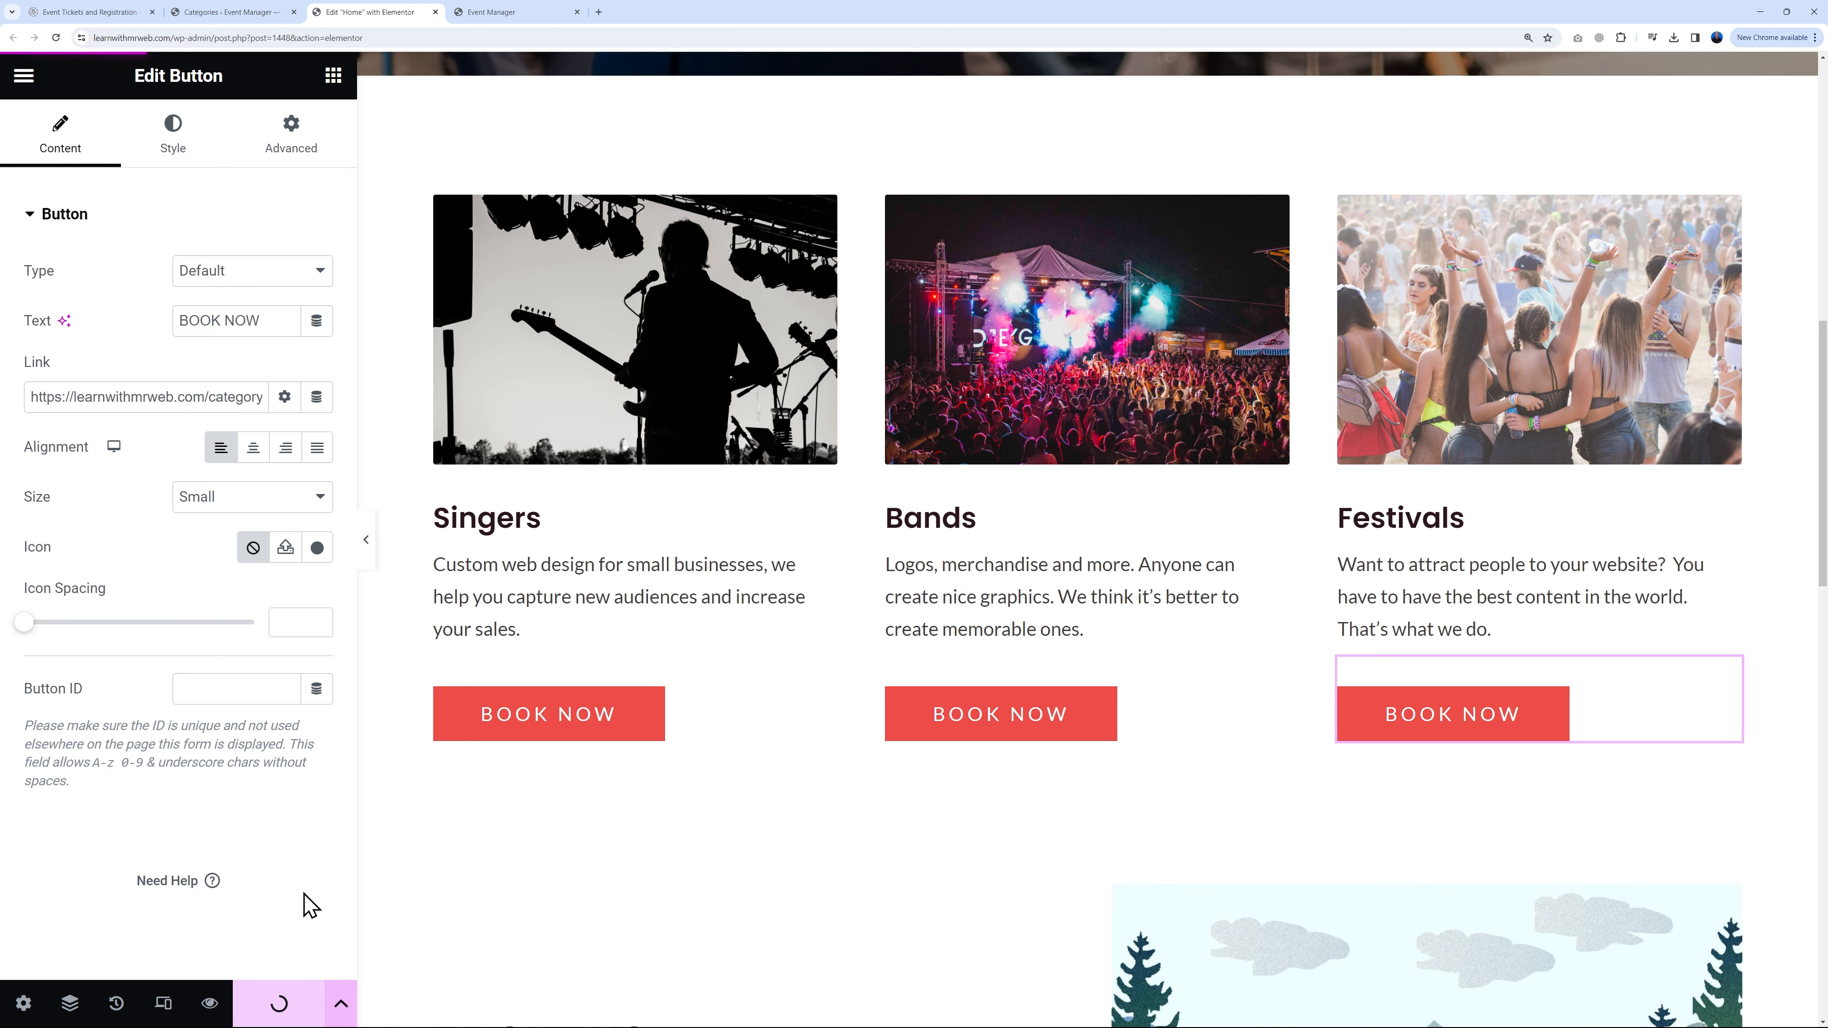
{"action": "scroll", "coordinate": [788, 756], "scroll_direction": "down", "scroll_amount": 1}
{"action": "scroll", "coordinate": [788, 756], "scroll_direction": "down", "scroll_amount": 5}
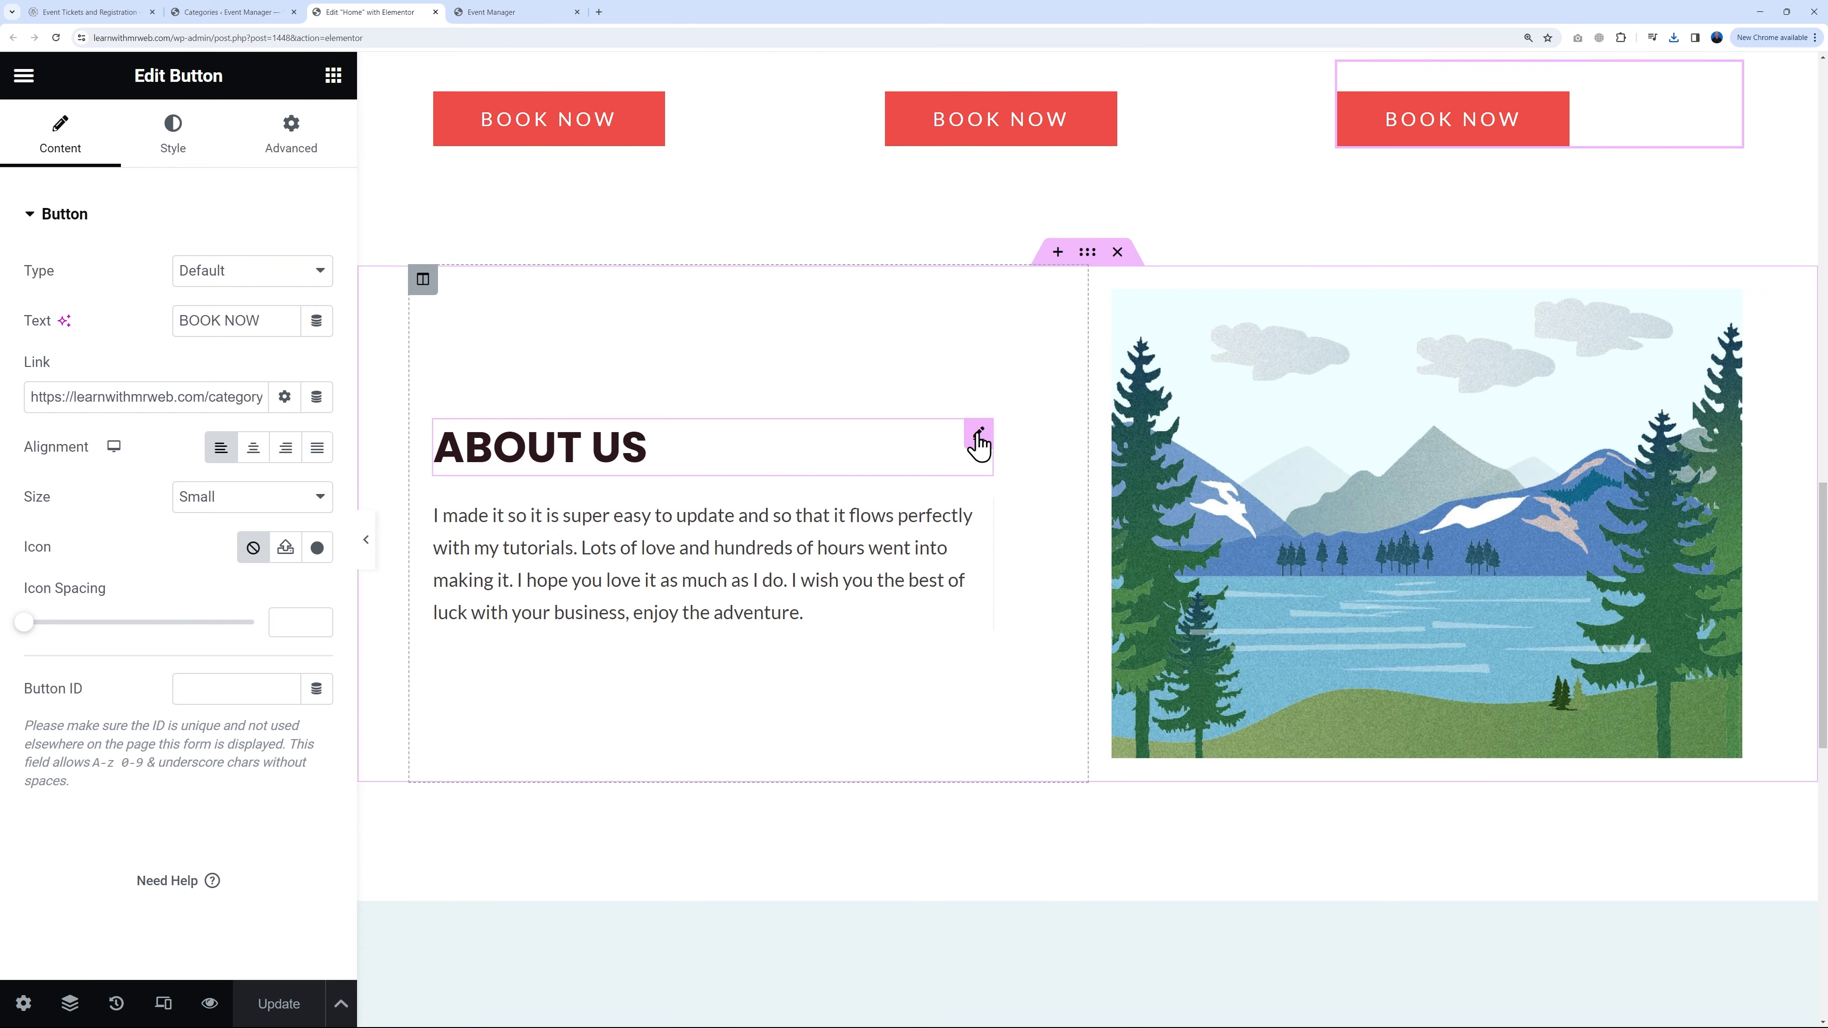
Step: Inspect the About Us heading and paragraph text in the editor
{"action": "left_click", "coordinate": [979, 435]}
{"action": "left_click", "coordinate": [807, 623]}
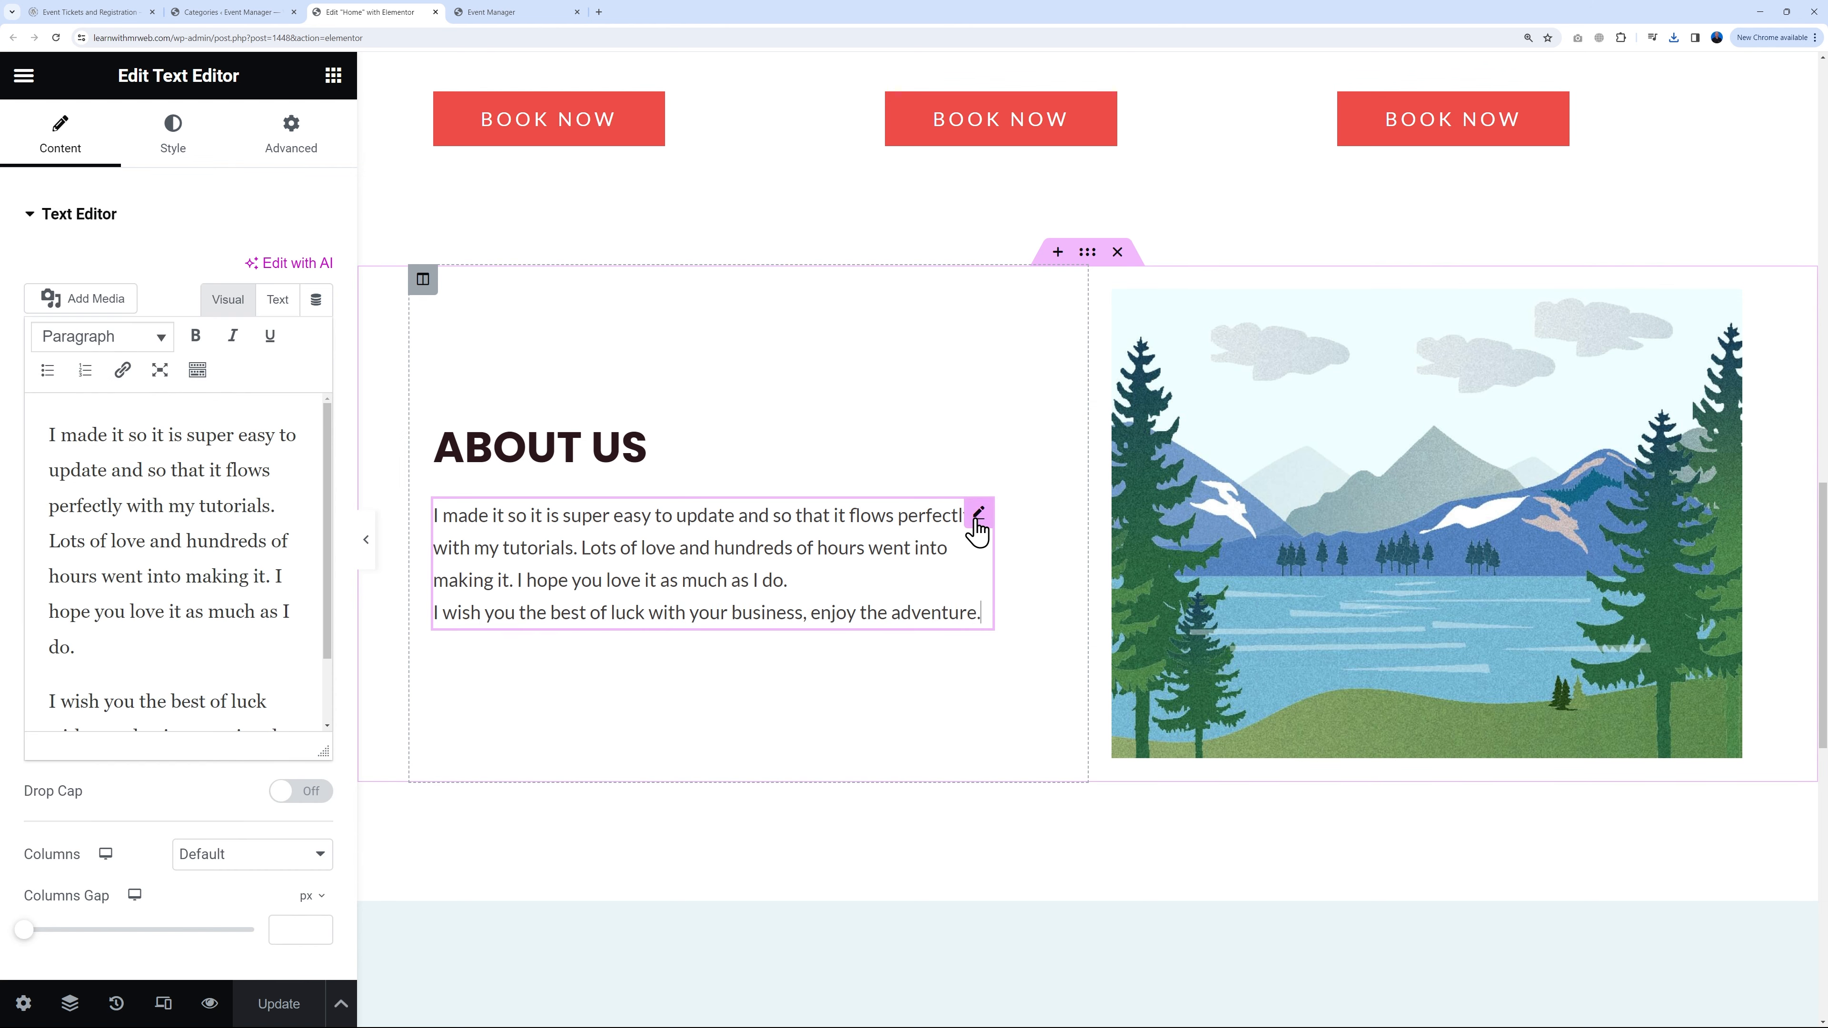
{"action": "left_click_drag", "start_coordinate": [46, 439], "coordinate": [238, 706]}
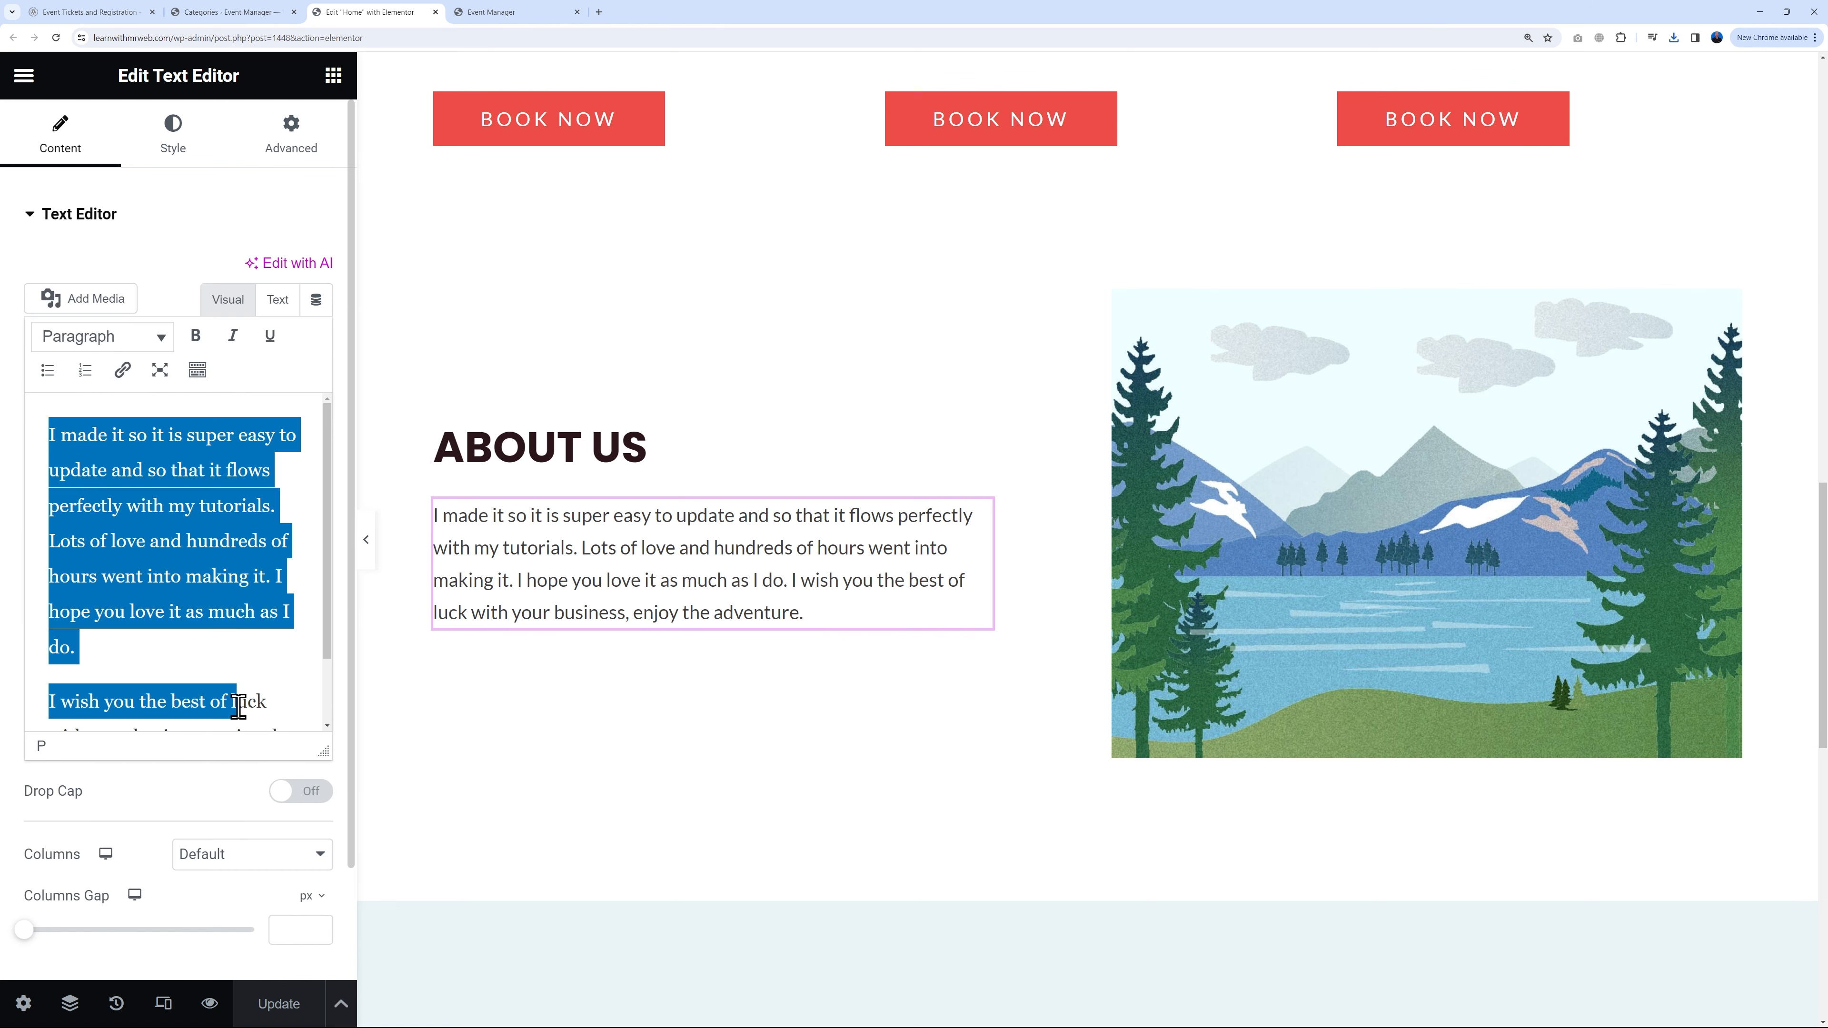
{"action": "left_click", "coordinate": [173, 628]}
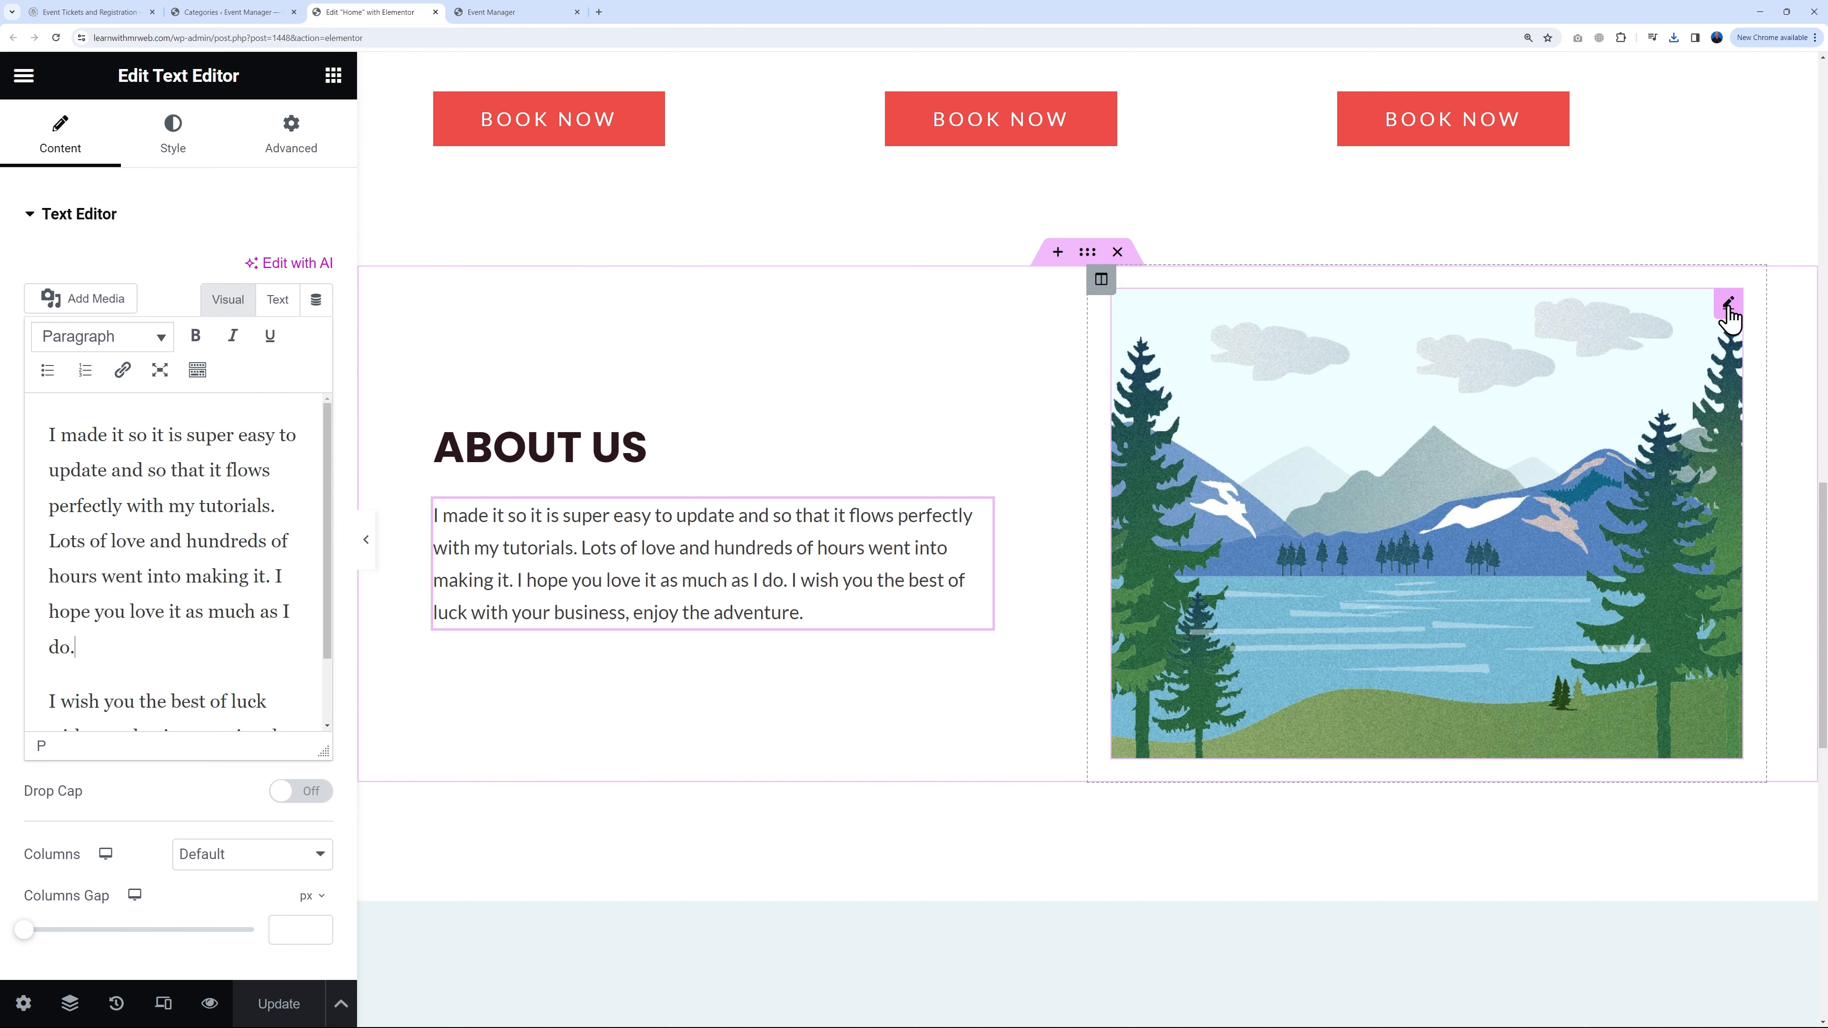
Step: Upload pexels-nappy-936126.jpg and use it as the About Us image
{"action": "left_click", "coordinate": [1729, 306]}
{"action": "left_click", "coordinate": [198, 376]}
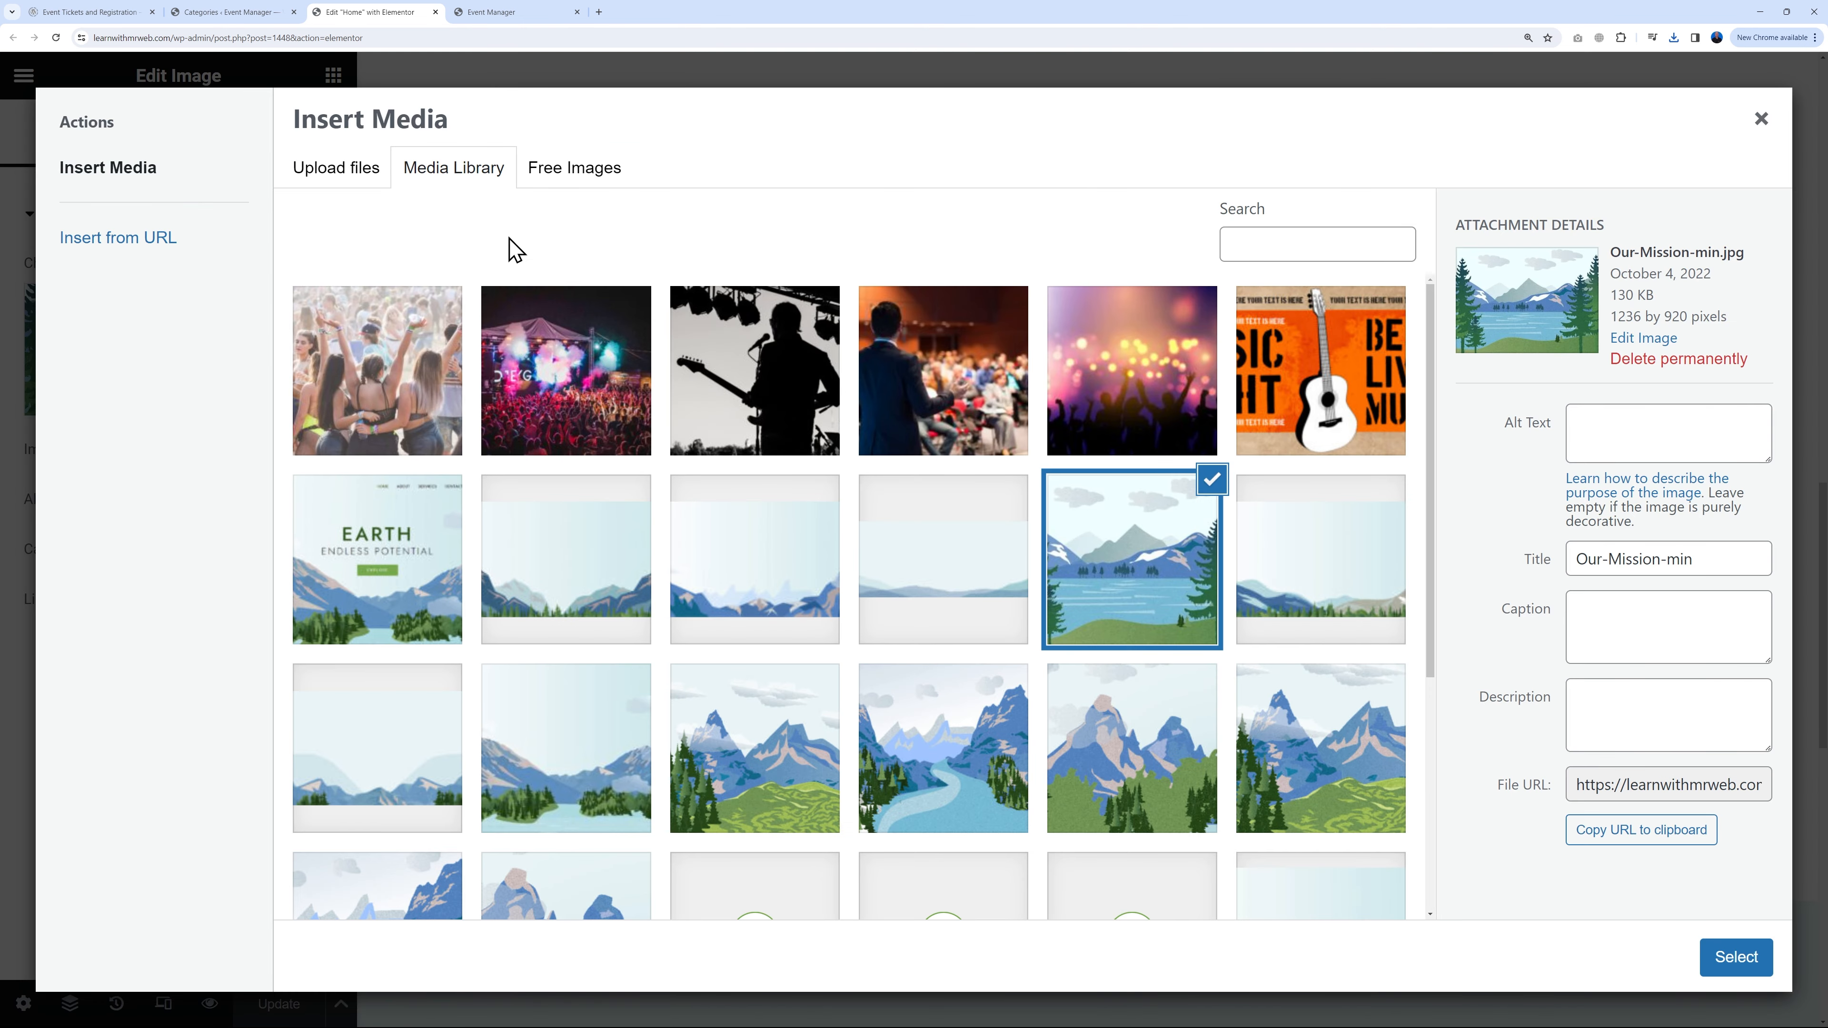
{"action": "left_click", "coordinate": [354, 173]}
{"action": "left_click", "coordinate": [1039, 527]}
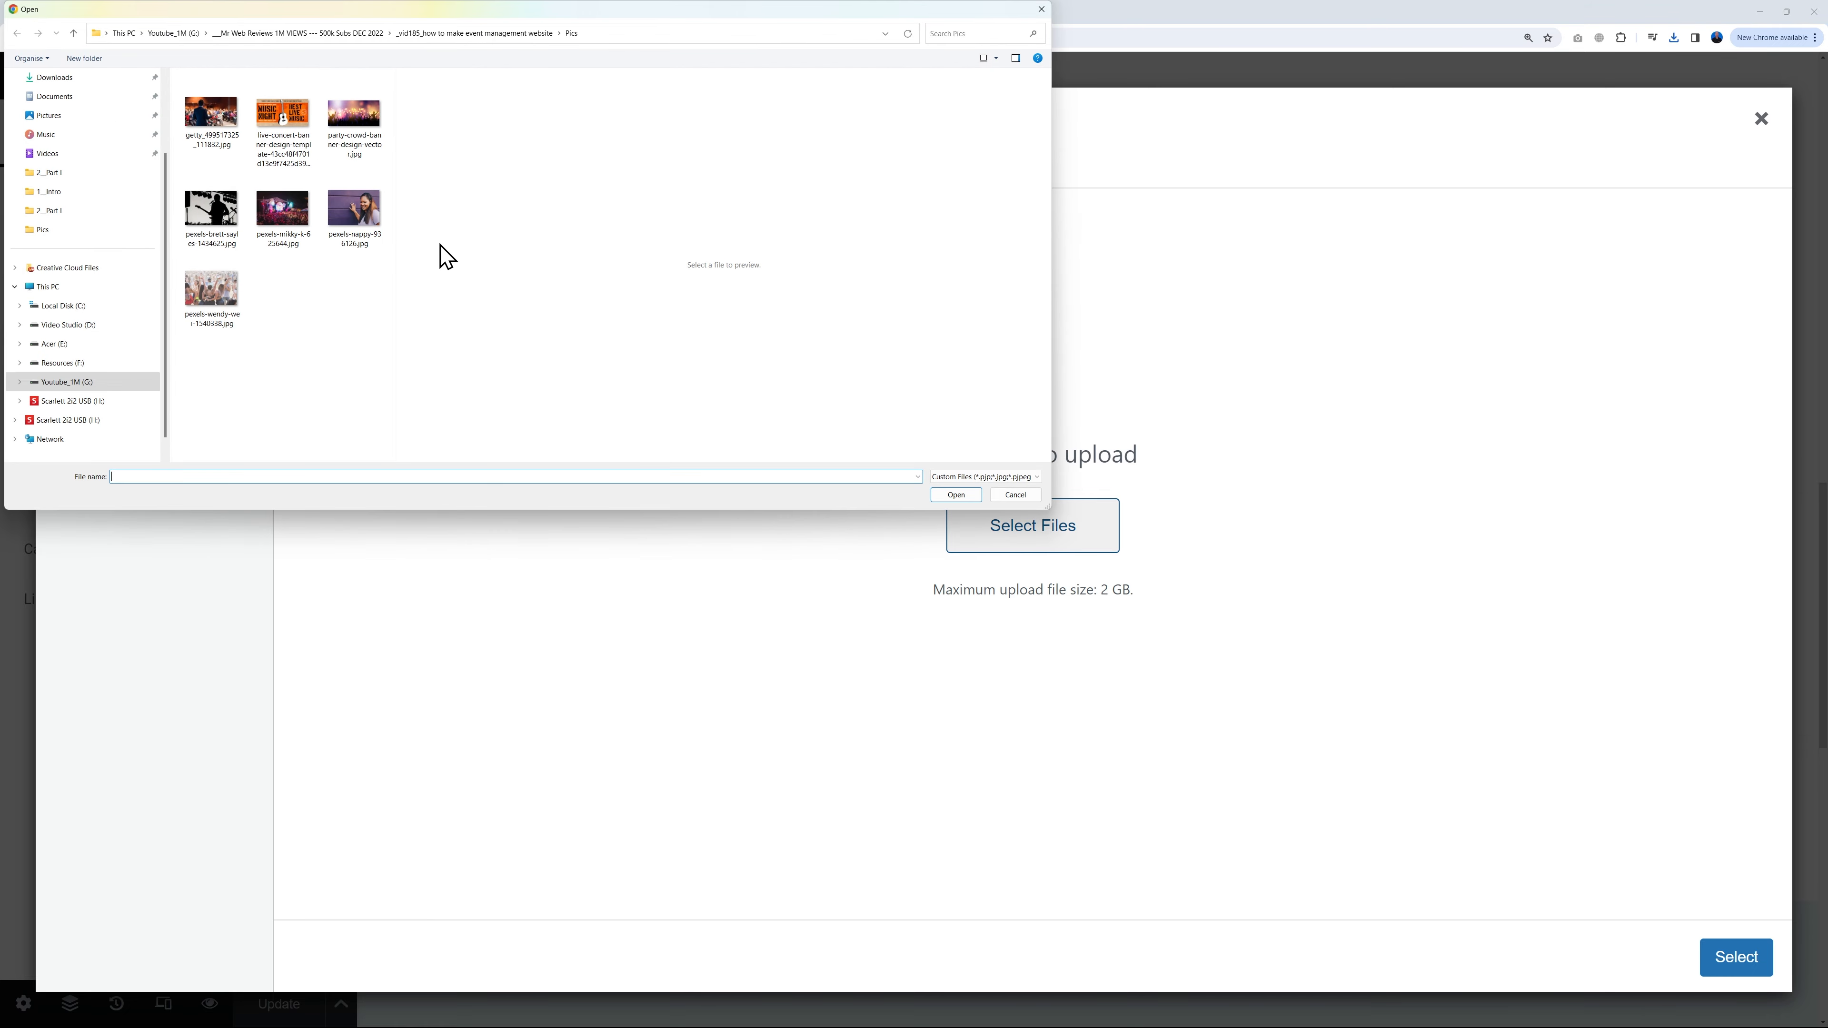
{"action": "left_click", "coordinate": [374, 220]}
{"action": "left_click", "coordinate": [977, 493]}
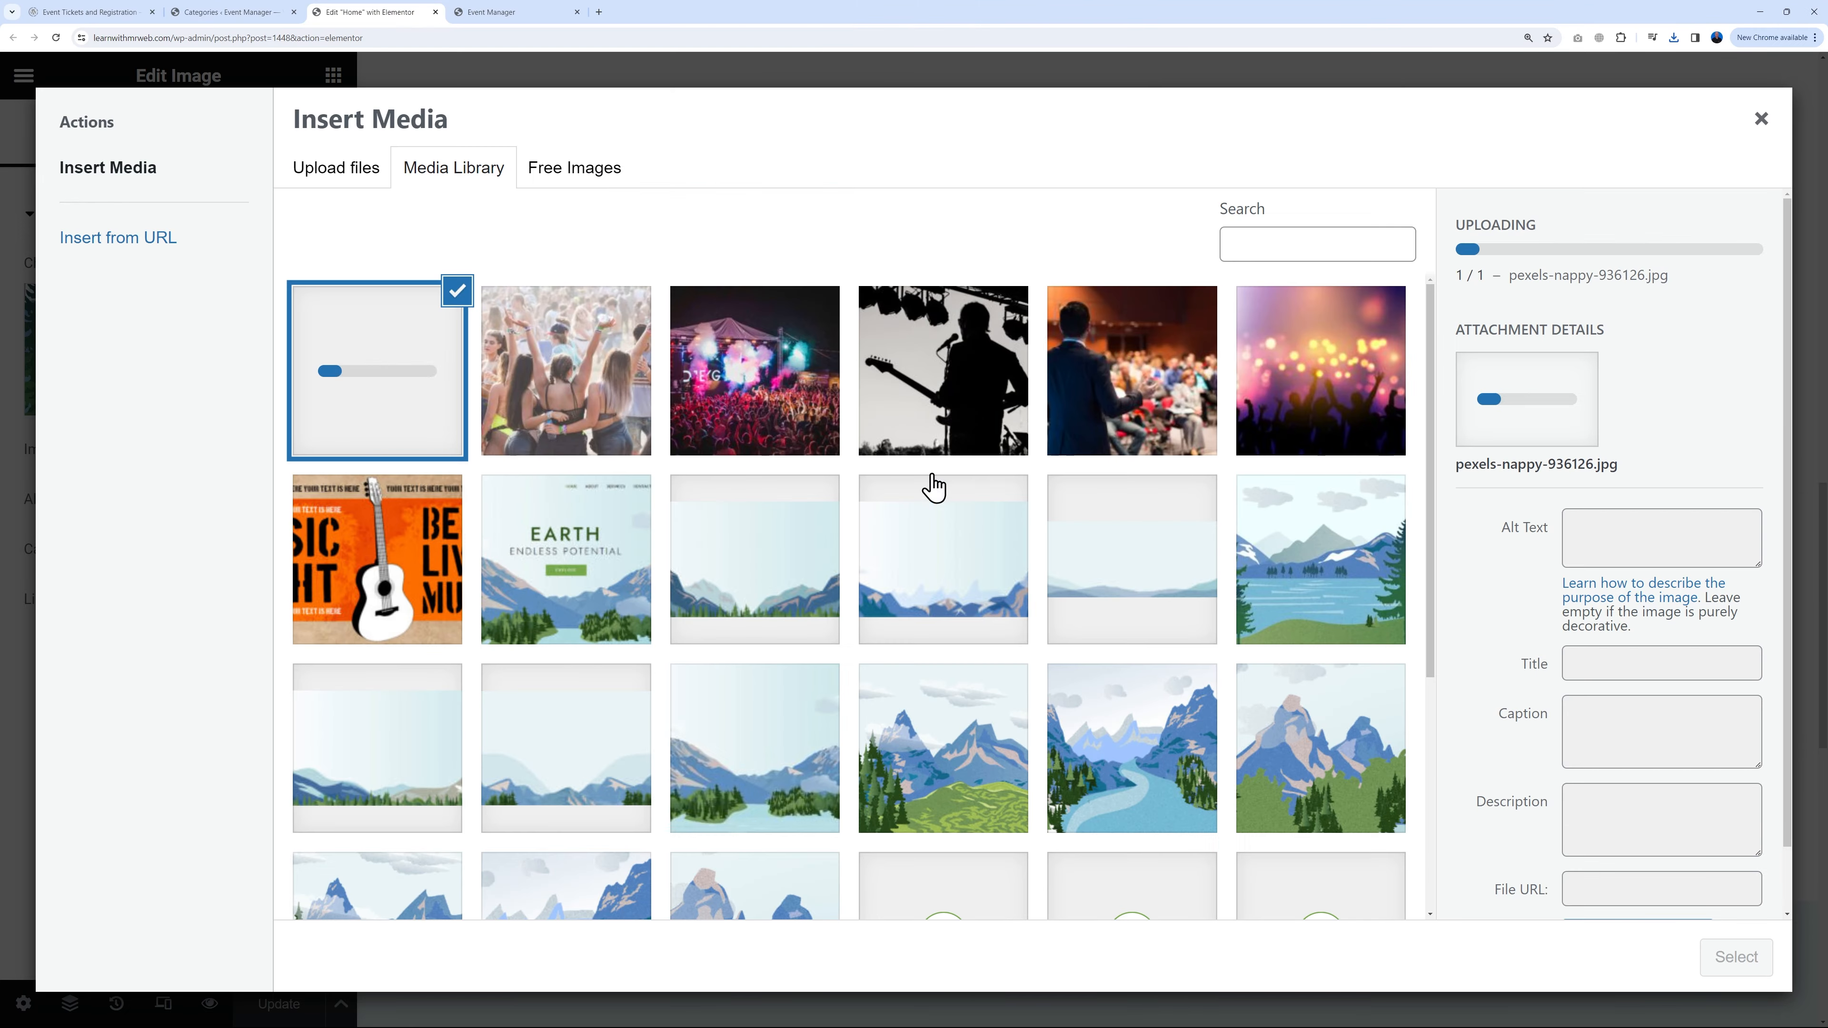
{"action": "left_click", "coordinate": [1735, 956]}
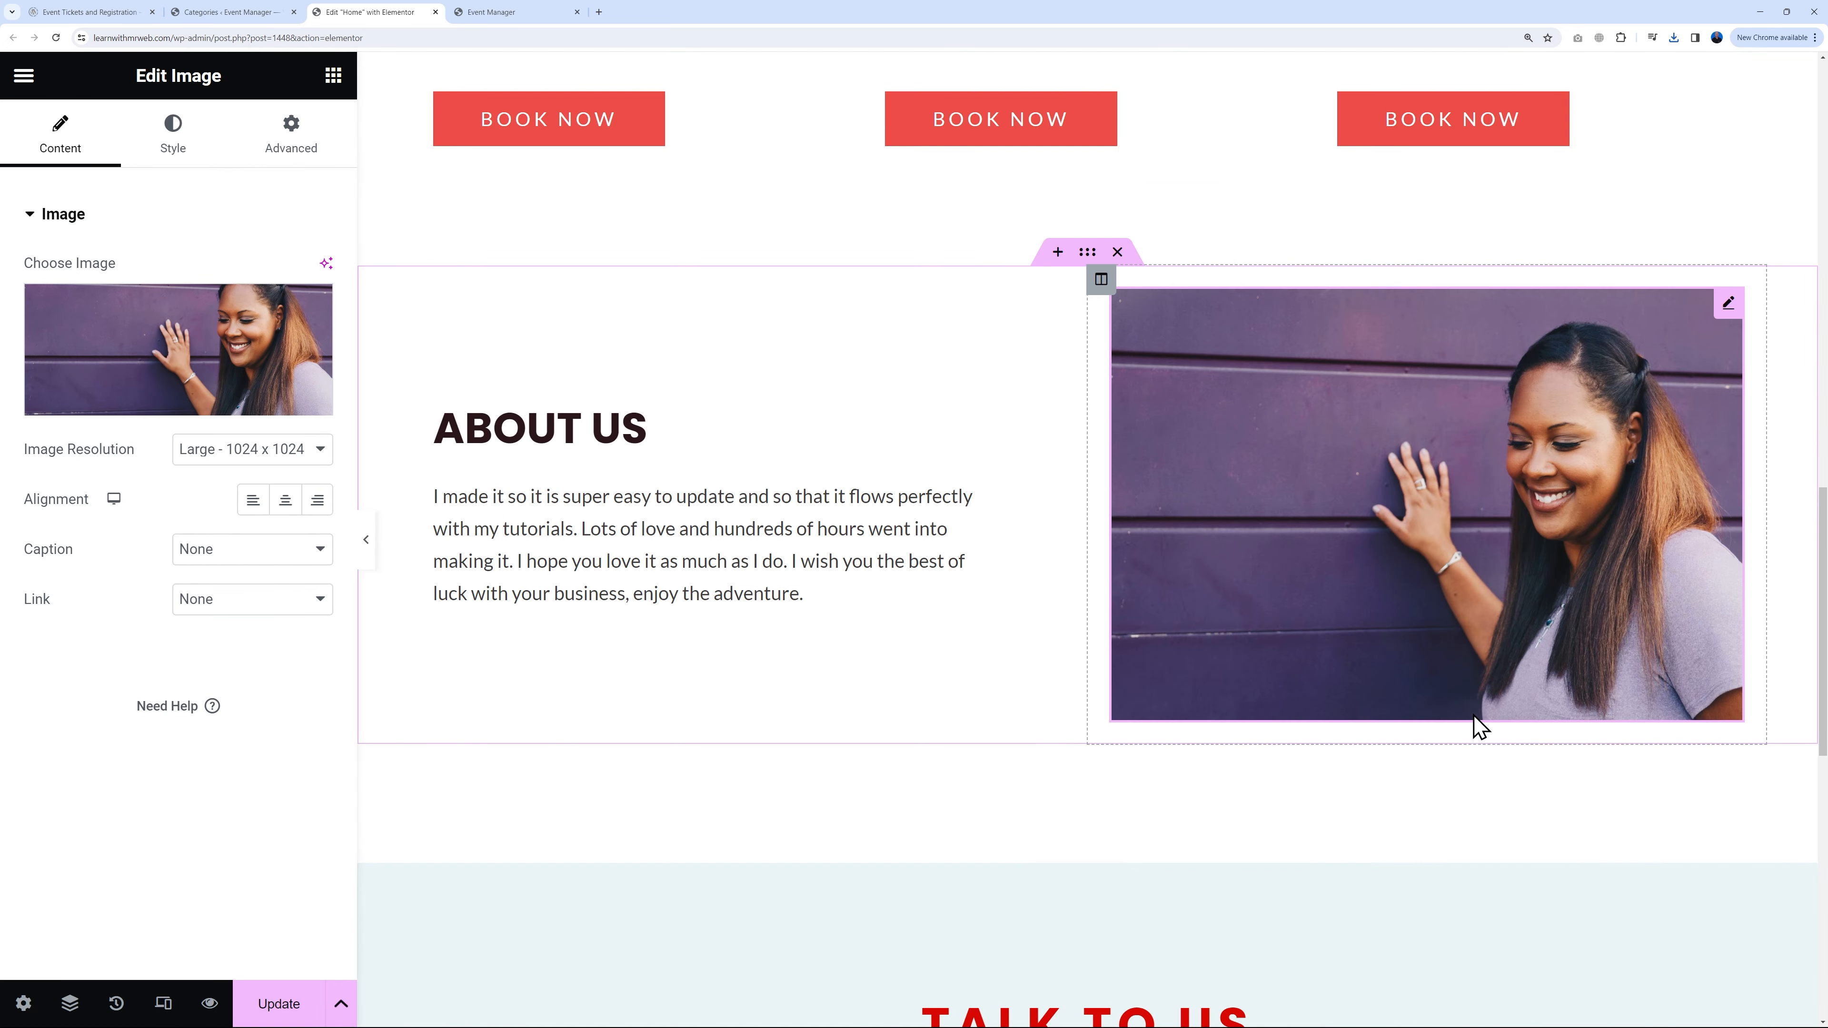
{"action": "scroll", "coordinate": [1475, 727], "scroll_direction": "down", "scroll_amount": 10}
{"action": "scroll", "coordinate": [1576, 705], "scroll_direction": "up", "scroll_amount": 3}
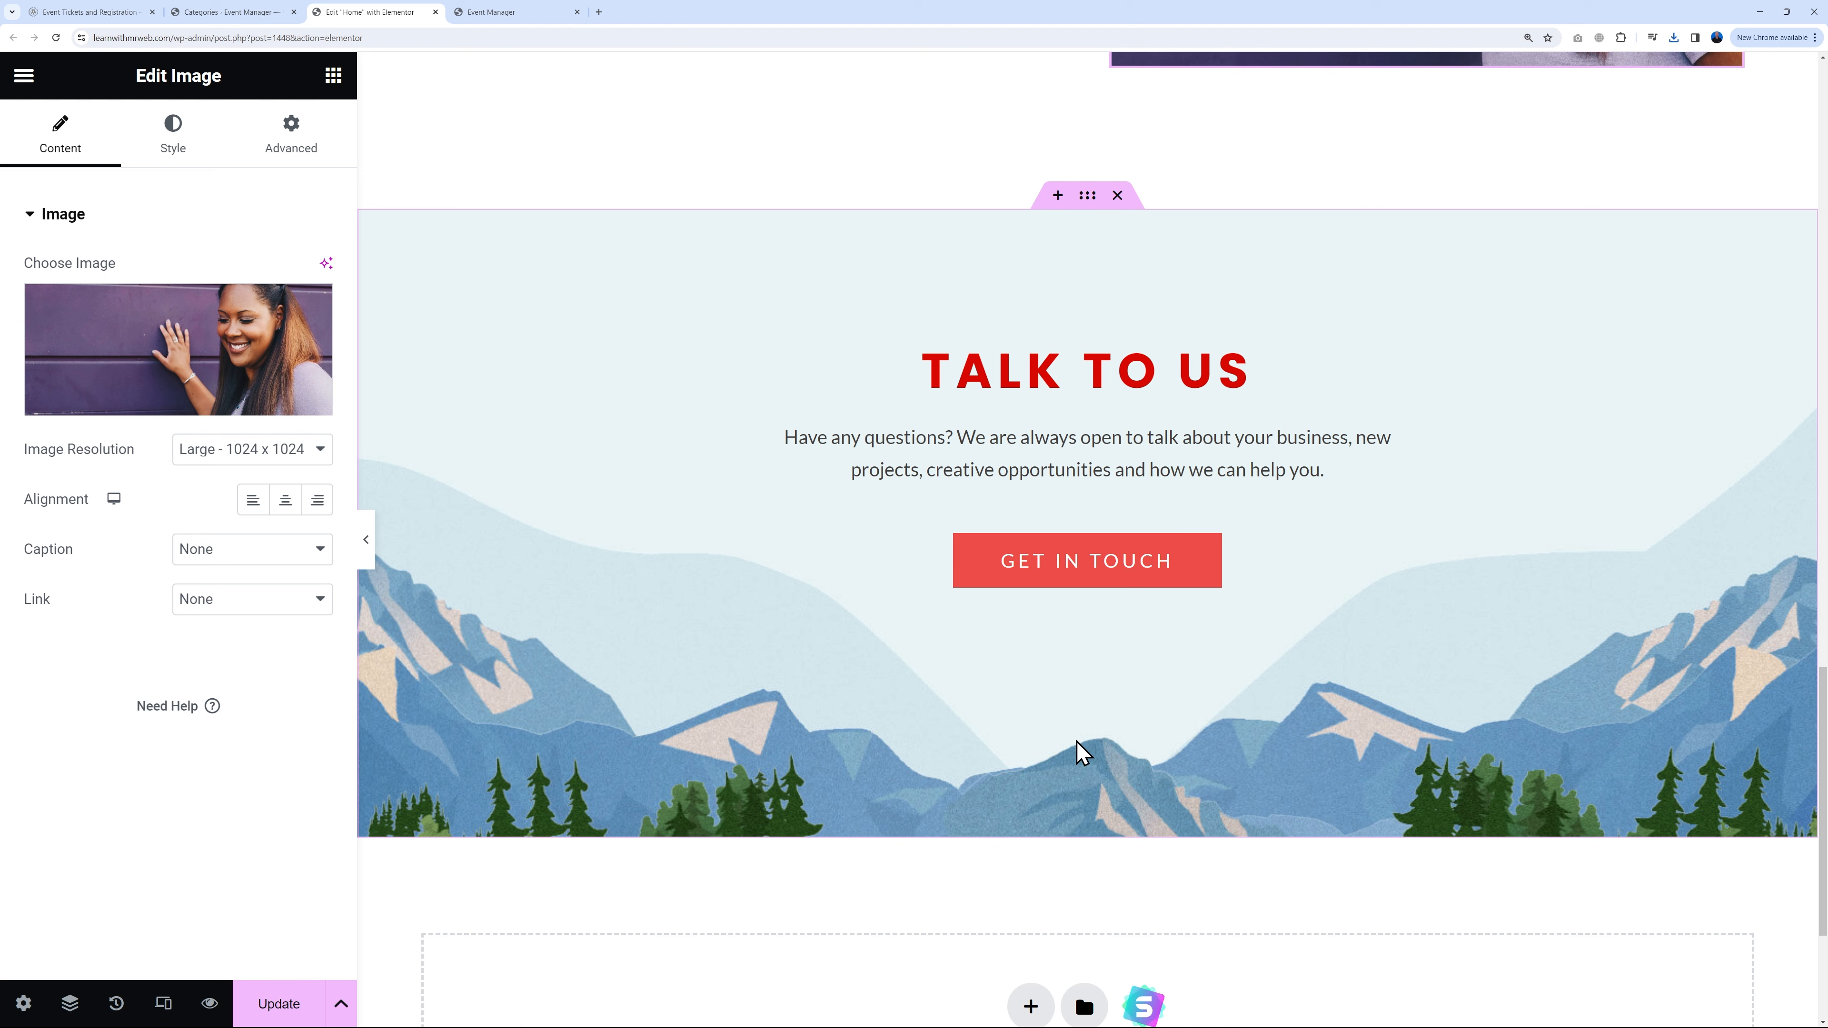
Step: Open the live site's Contact page and look through it
{"action": "left_click", "coordinate": [528, 13]}
{"action": "scroll", "coordinate": [1630, 598], "scroll_direction": "up", "scroll_amount": 15}
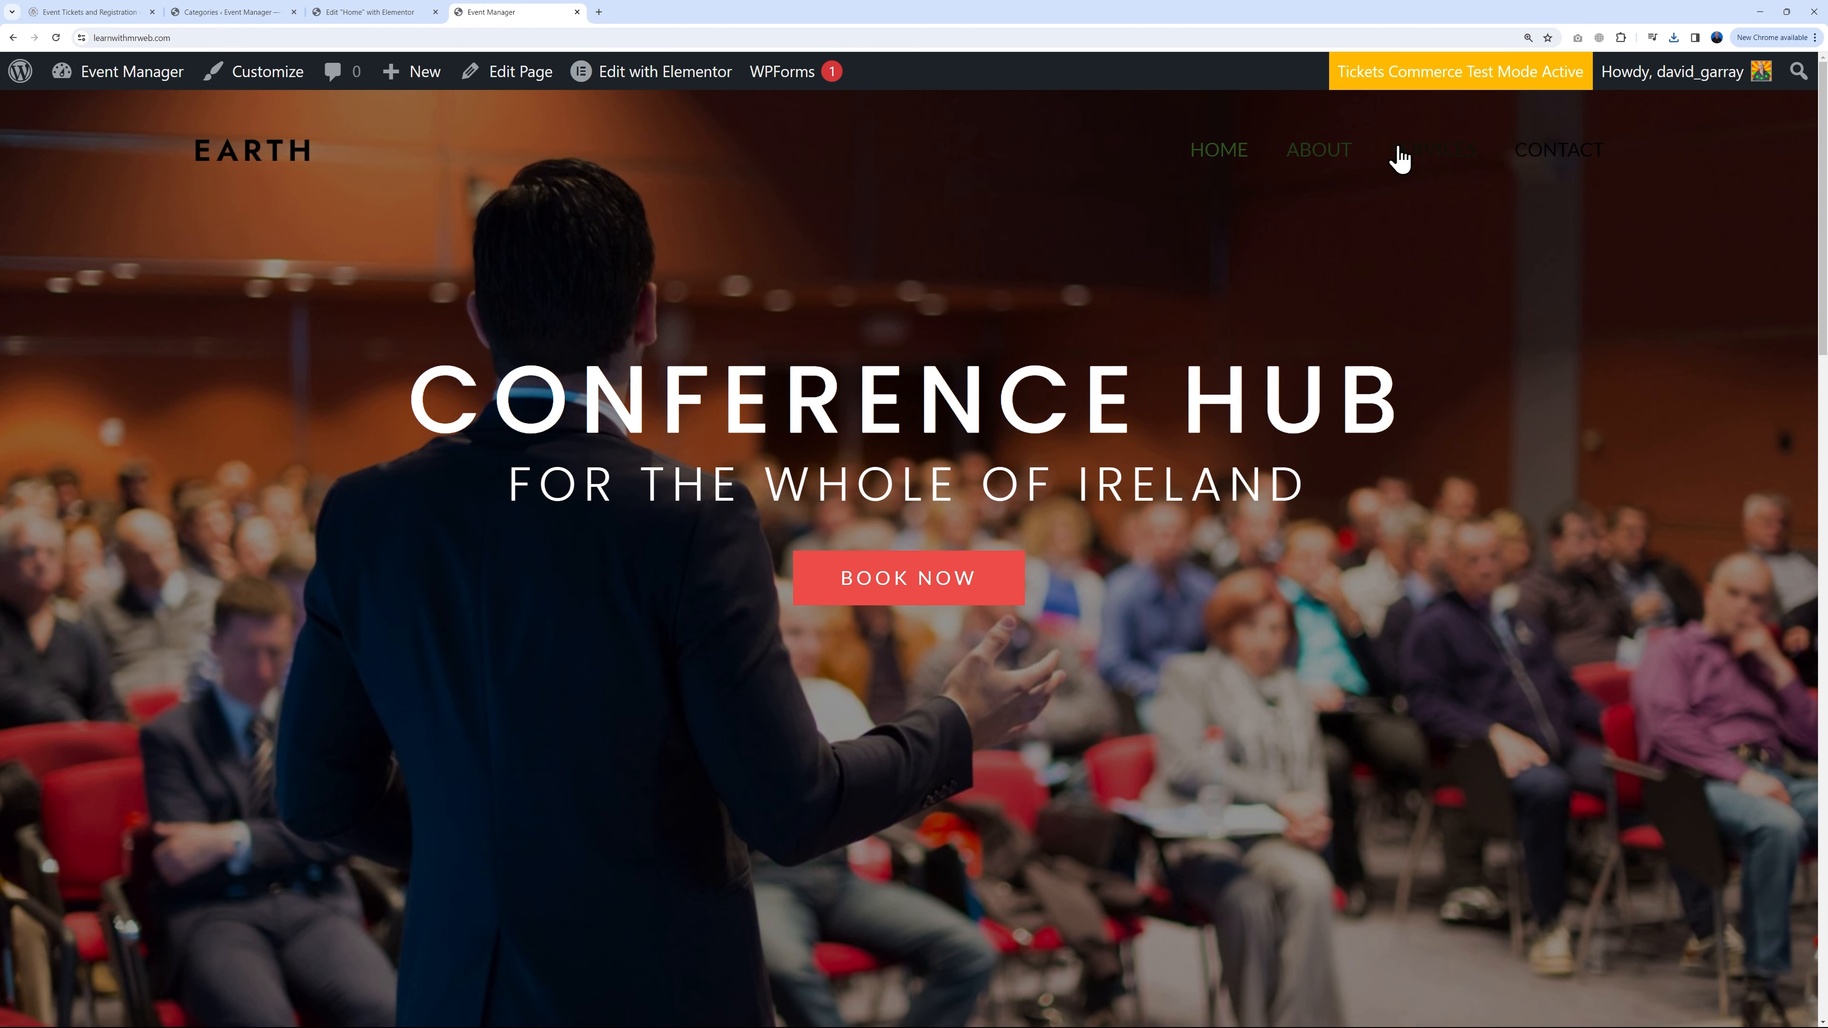
{"action": "left_click", "coordinate": [1562, 159]}
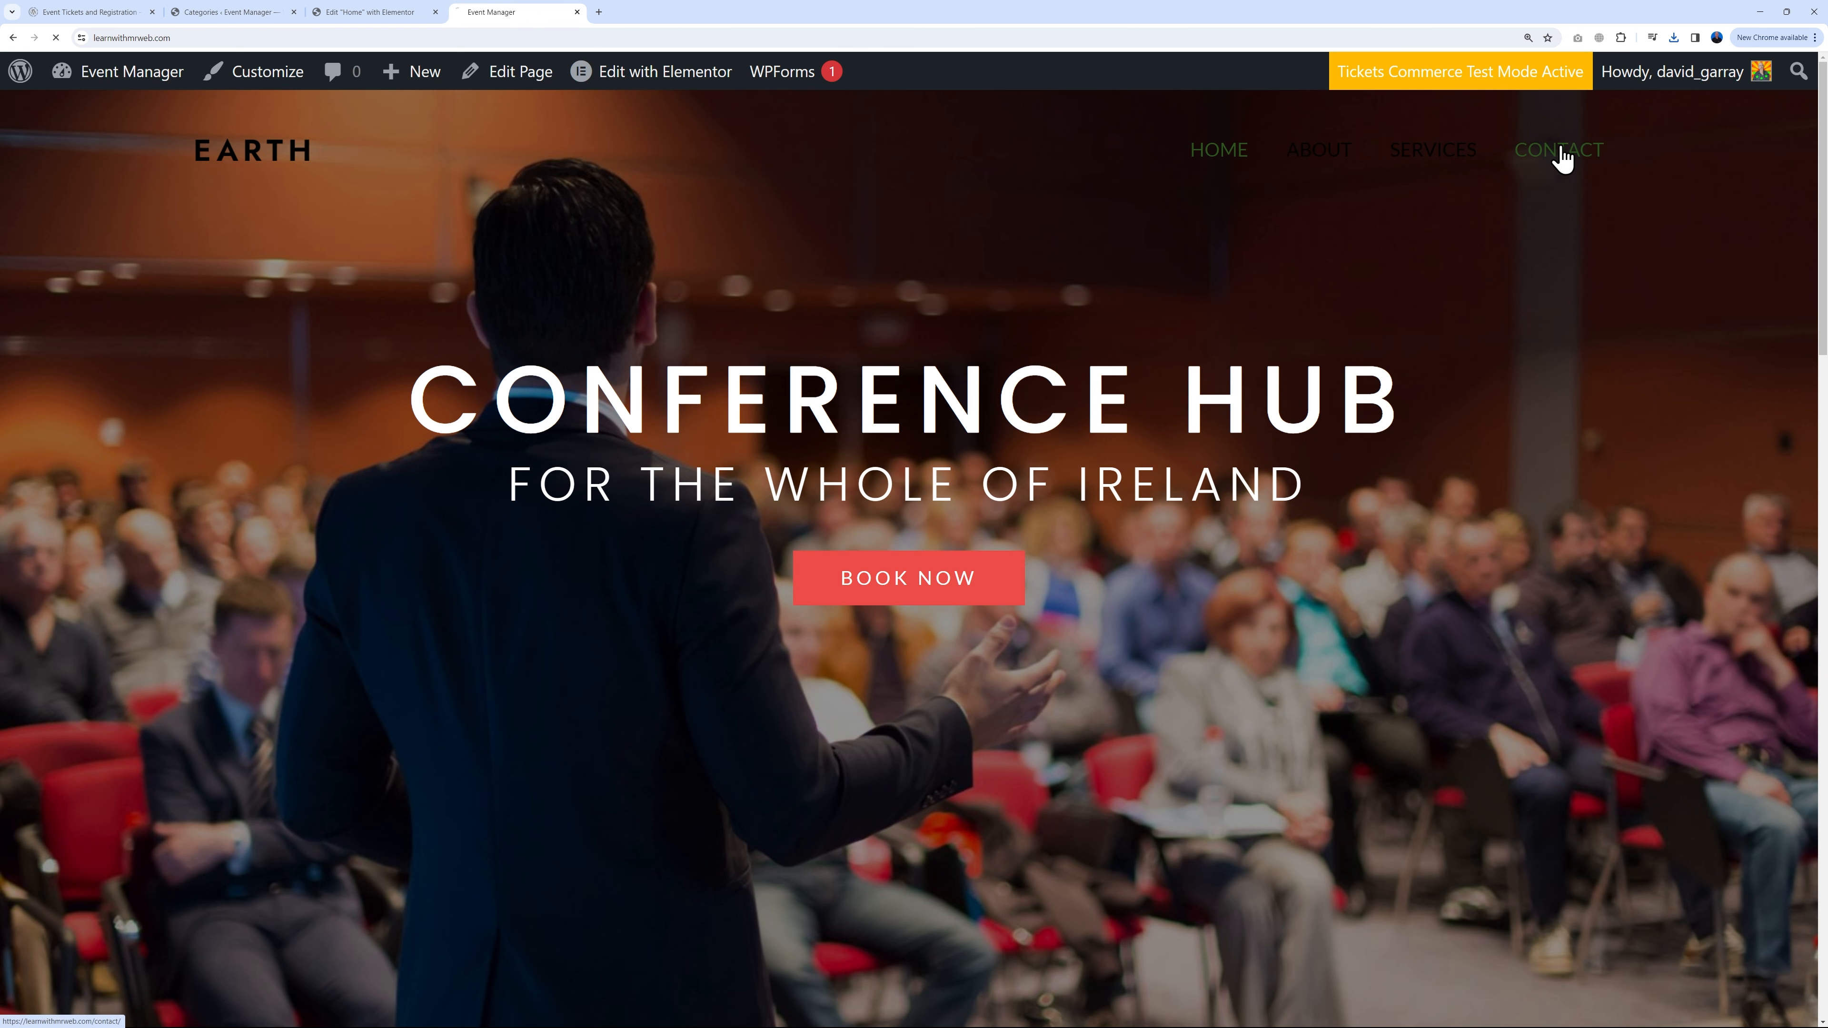
{"action": "scroll", "coordinate": [1656, 645], "scroll_direction": "down", "scroll_amount": 6}
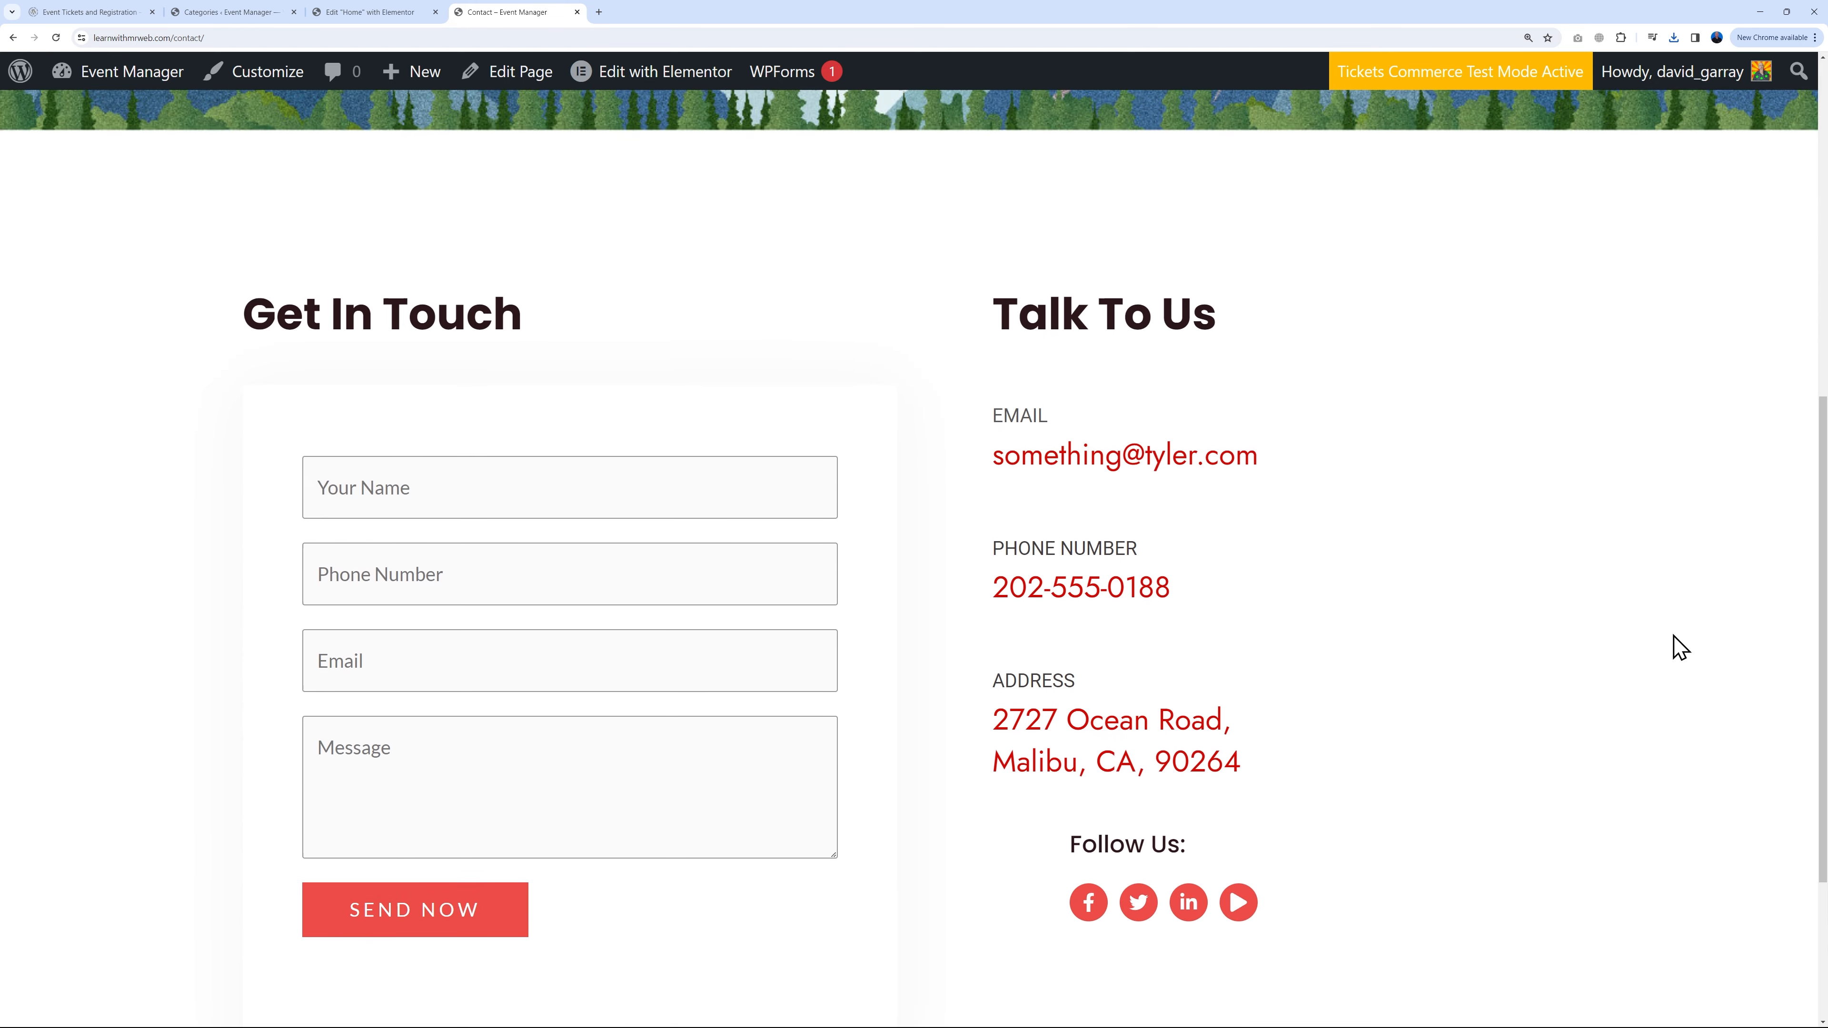
{"action": "scroll", "coordinate": [1680, 646], "scroll_direction": "down", "scroll_amount": 2}
{"action": "scroll", "coordinate": [1677, 645], "scroll_direction": "up", "scroll_amount": 1}
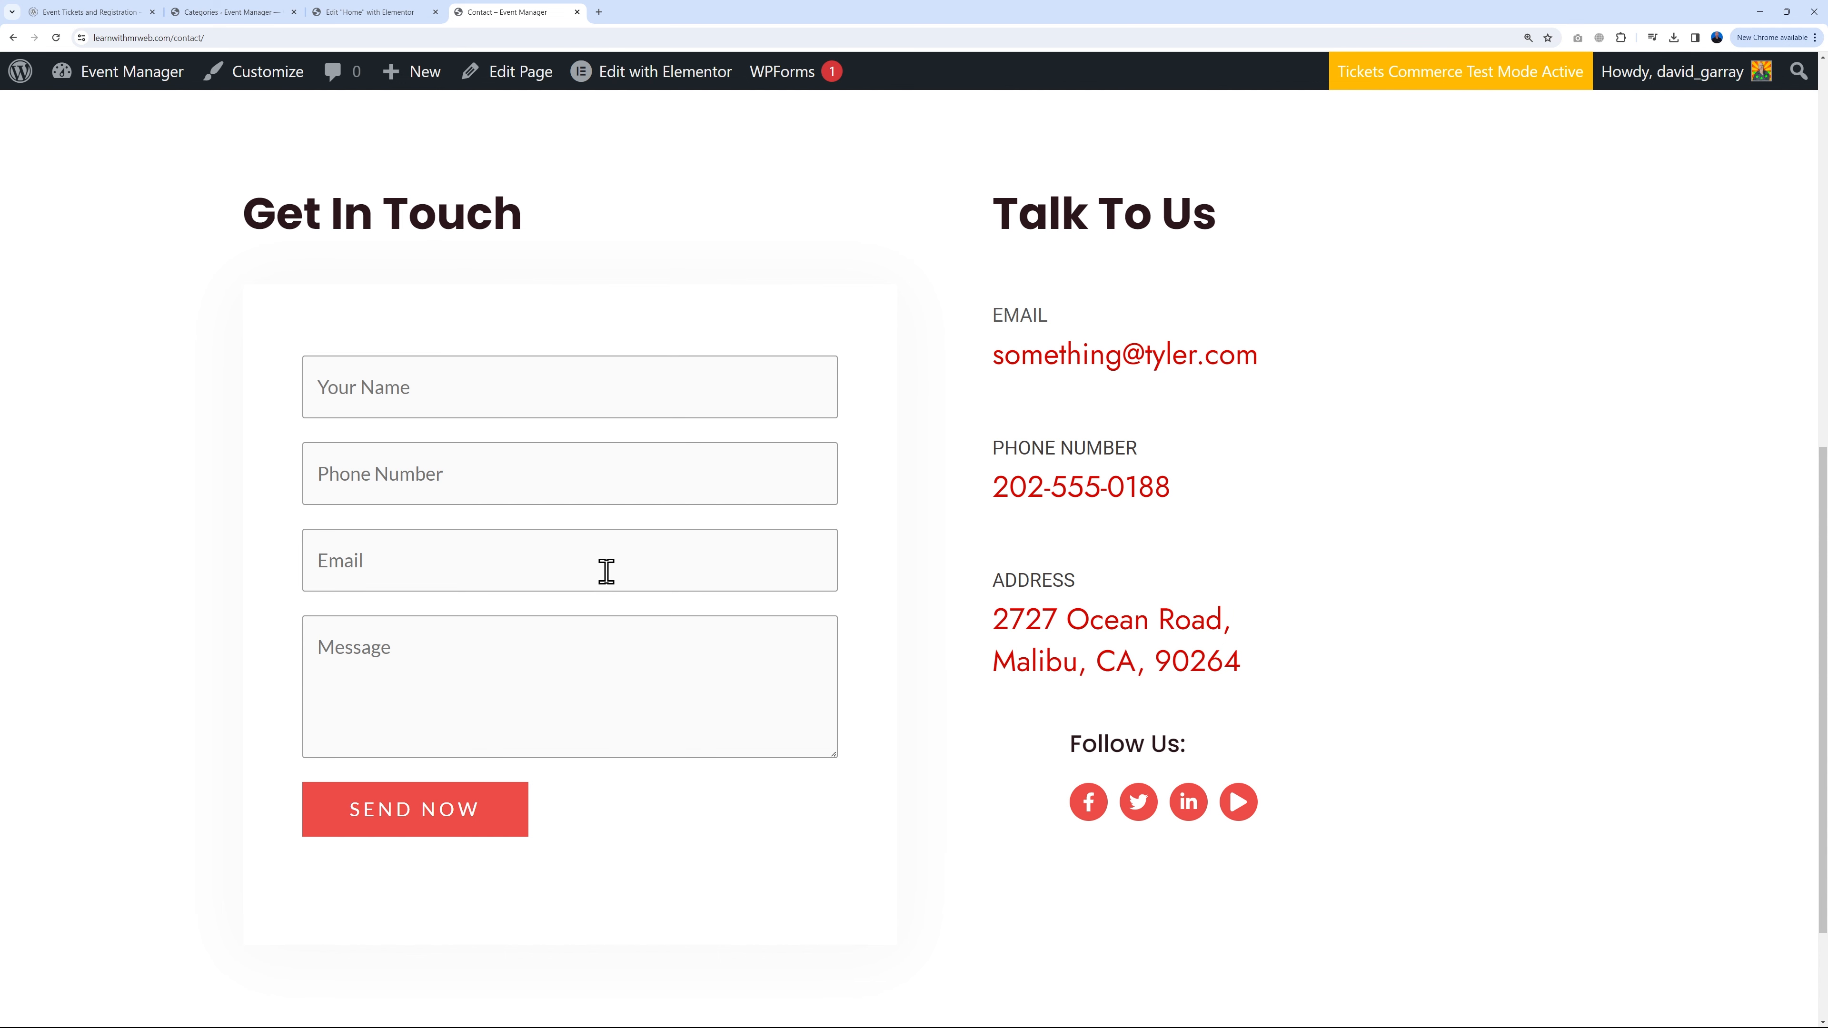
{"action": "left_click", "coordinate": [360, 13]}
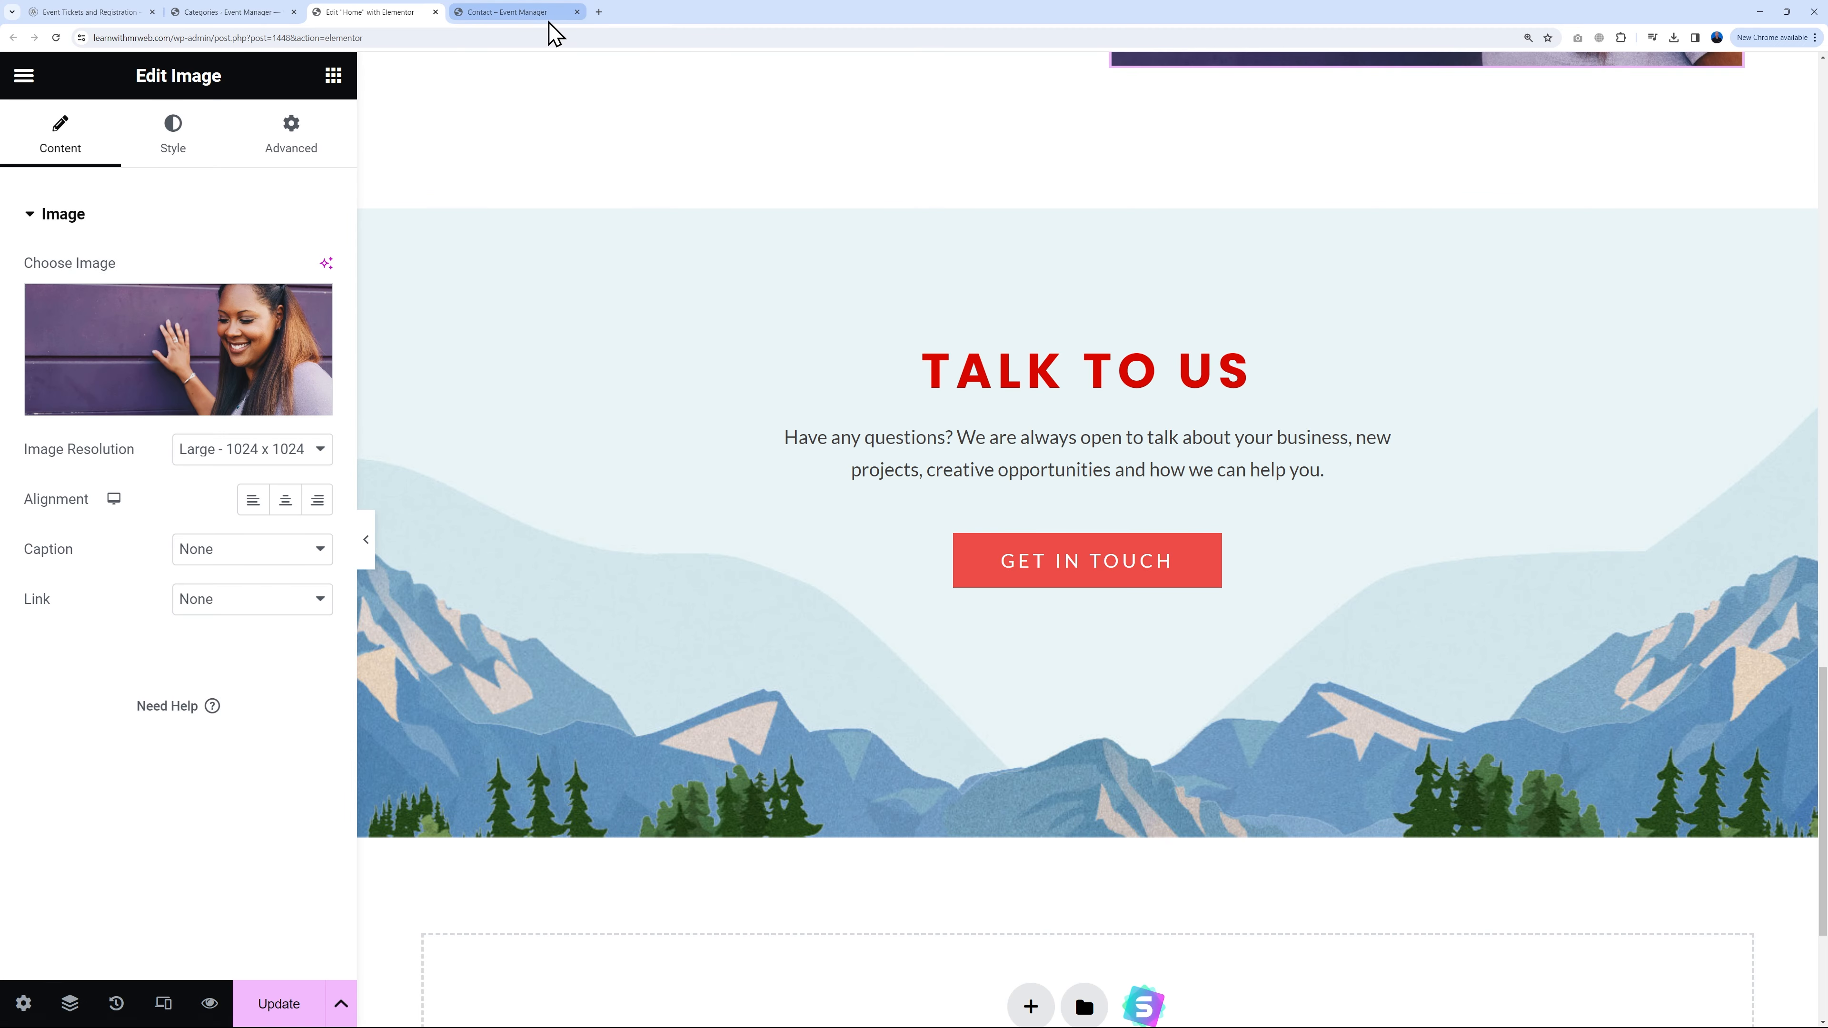
{"action": "left_click", "coordinate": [536, 12]}
{"action": "left_click", "coordinate": [241, 40]}
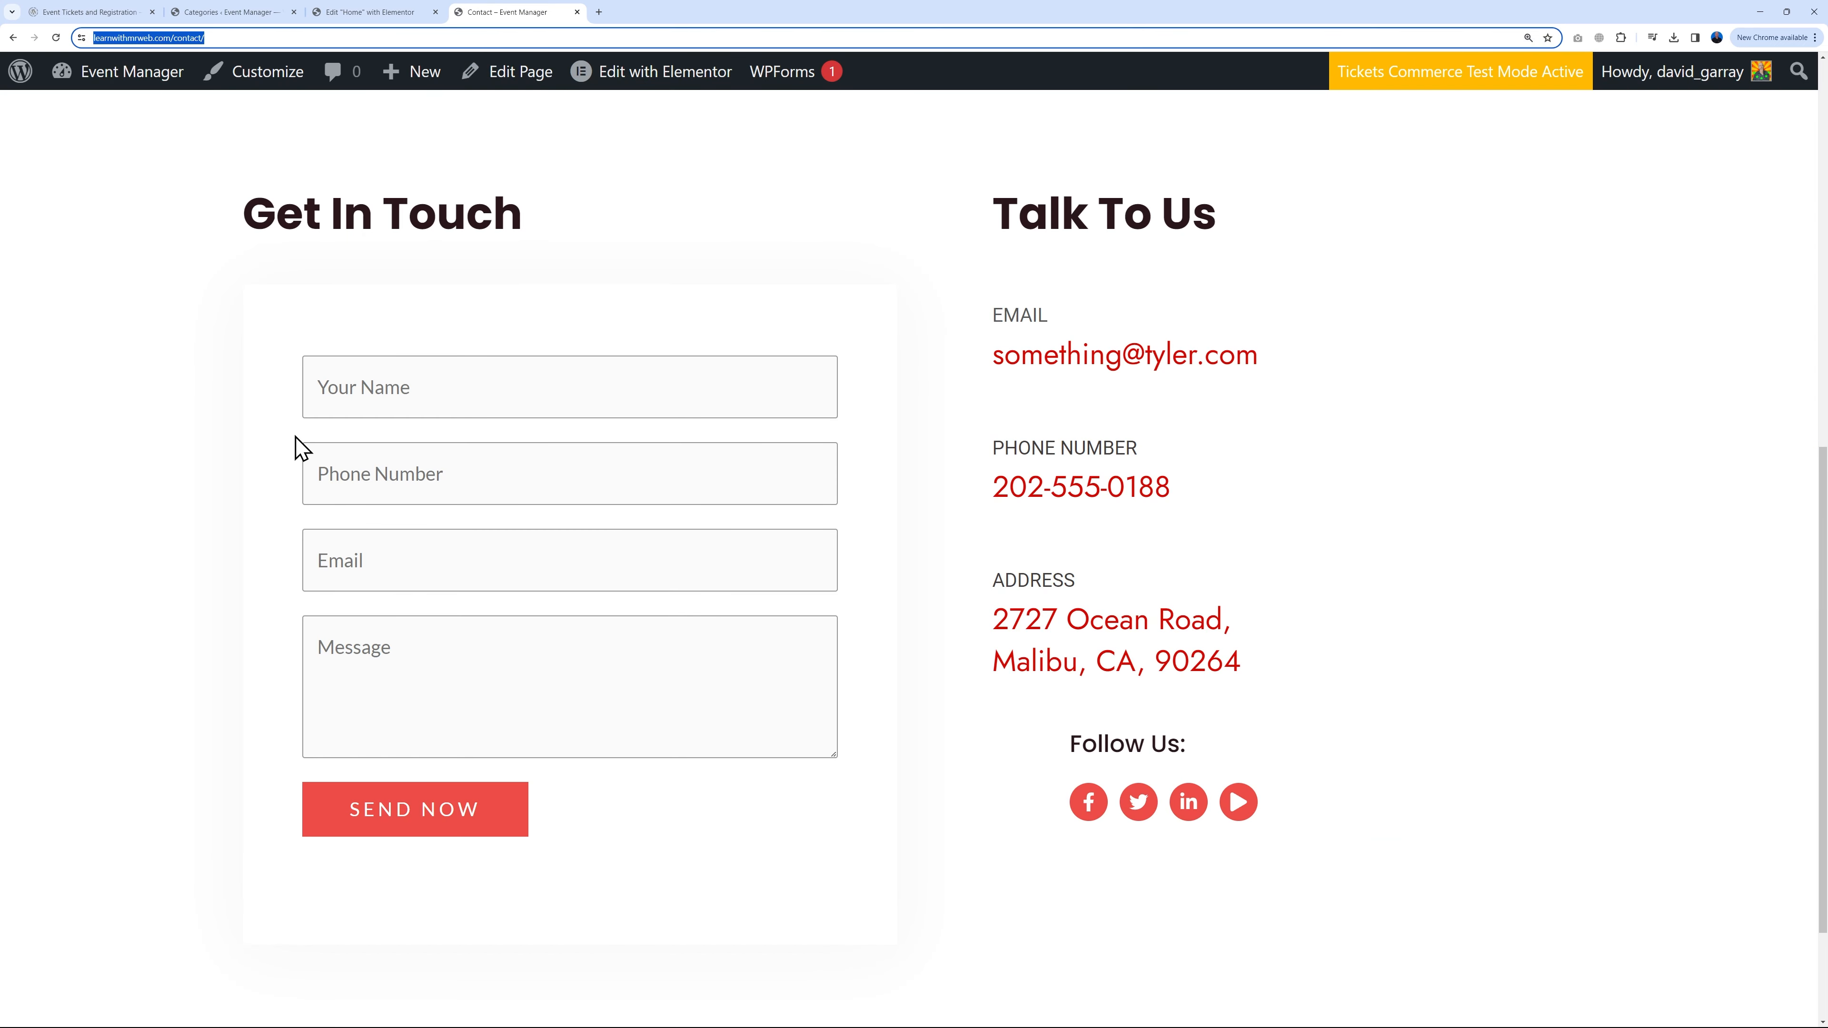
{"action": "left_click", "coordinate": [363, 13]}
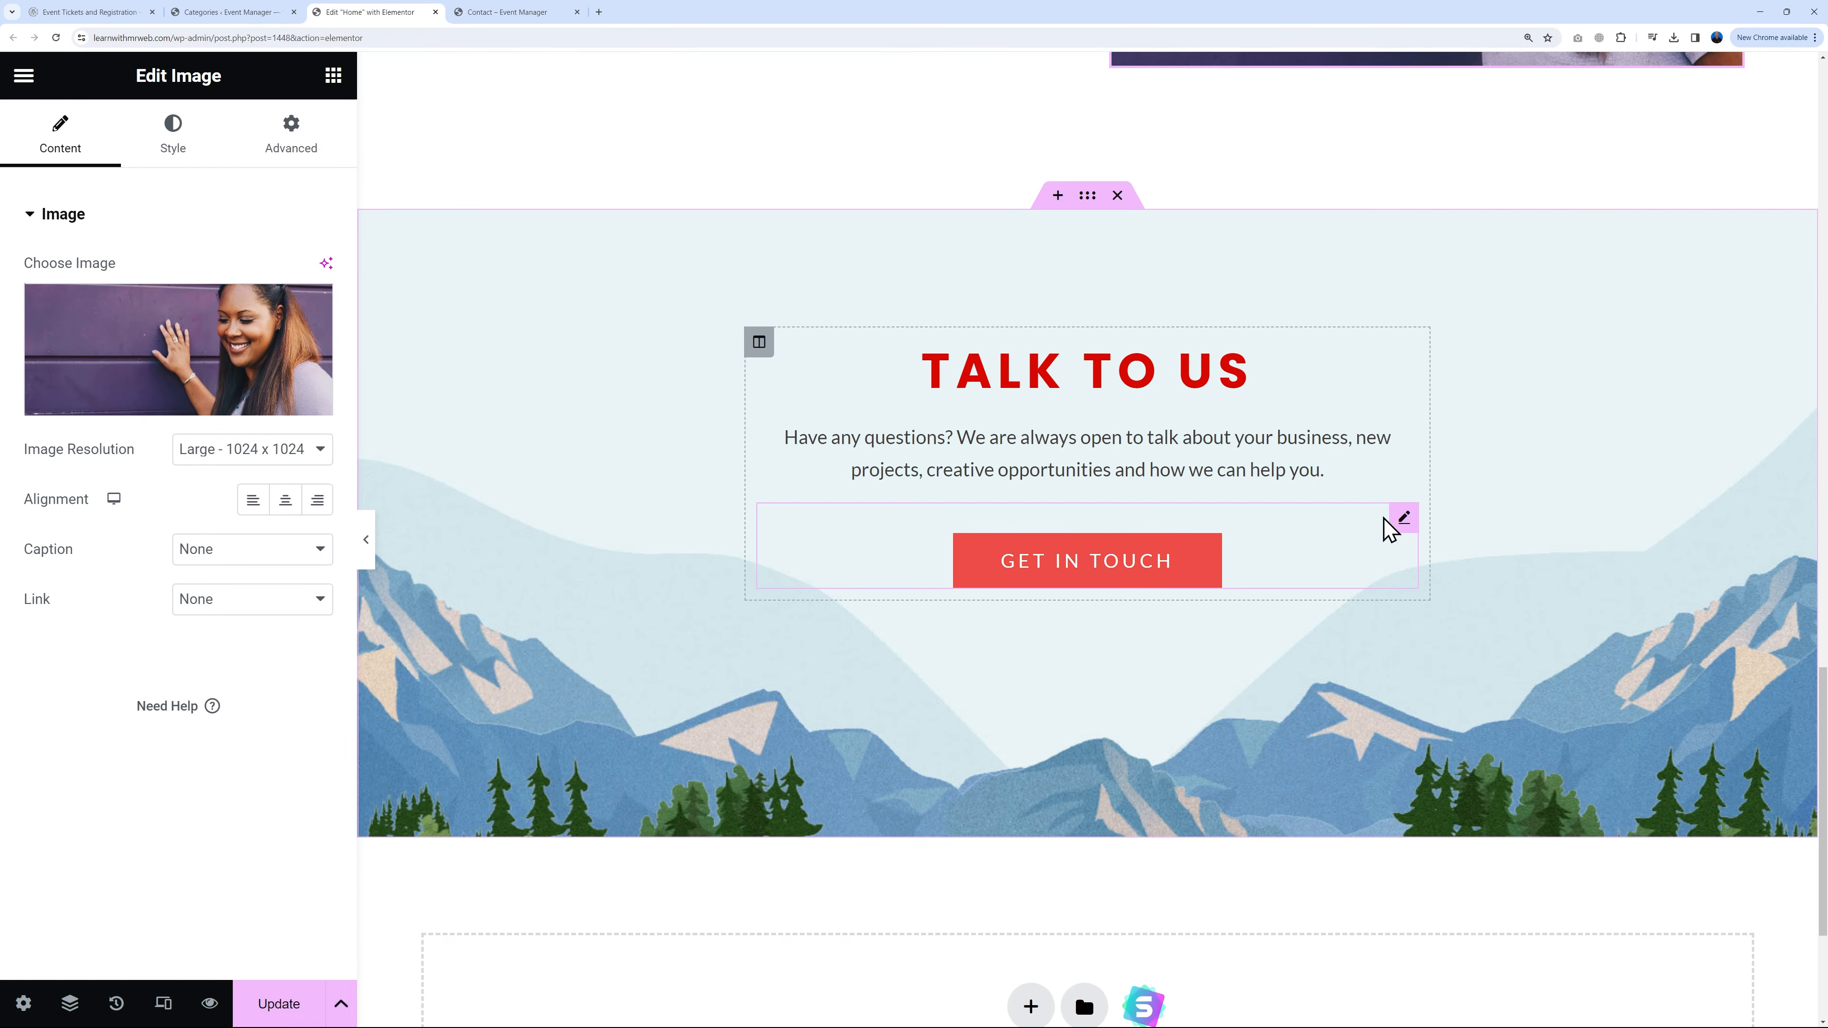
{"action": "left_click", "coordinate": [1401, 519]}
{"action": "type", "text": "https://learnwithmrweb.com/contact/"}
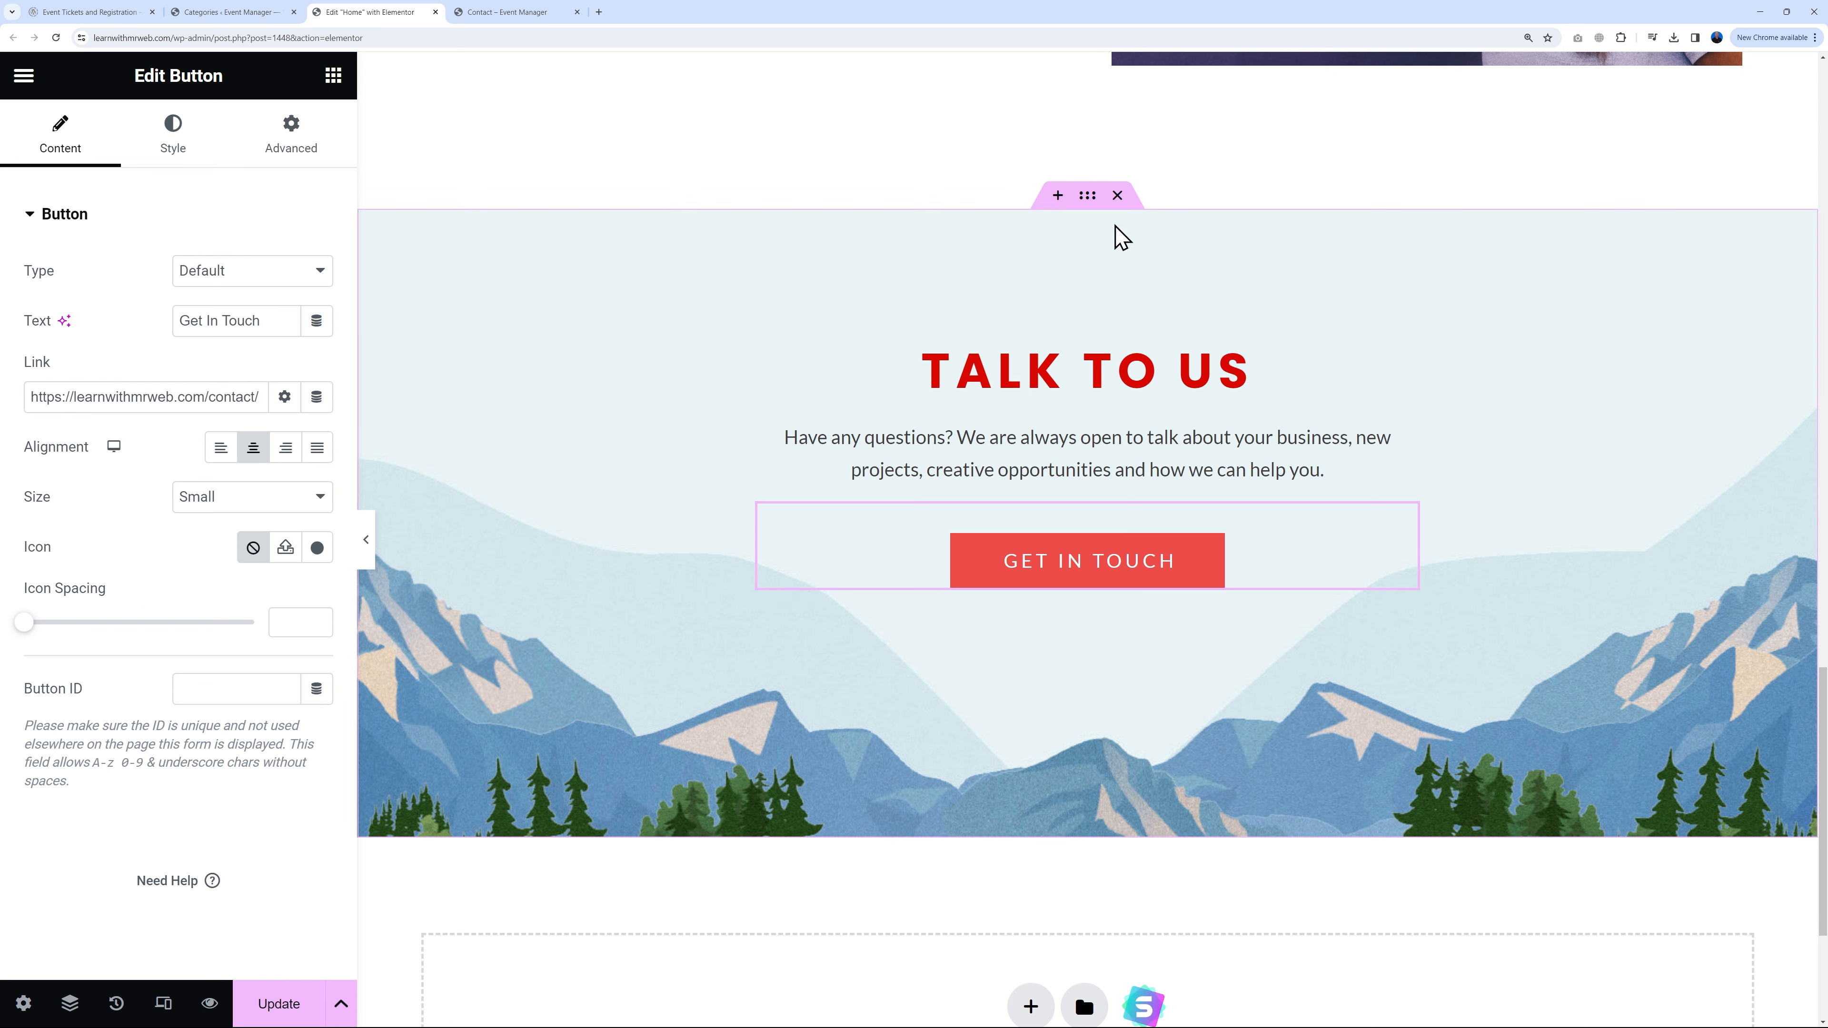
Step: Delete the Talk To Us section's mountain background image and give it an orange background colour
{"action": "left_click", "coordinate": [1087, 197]}
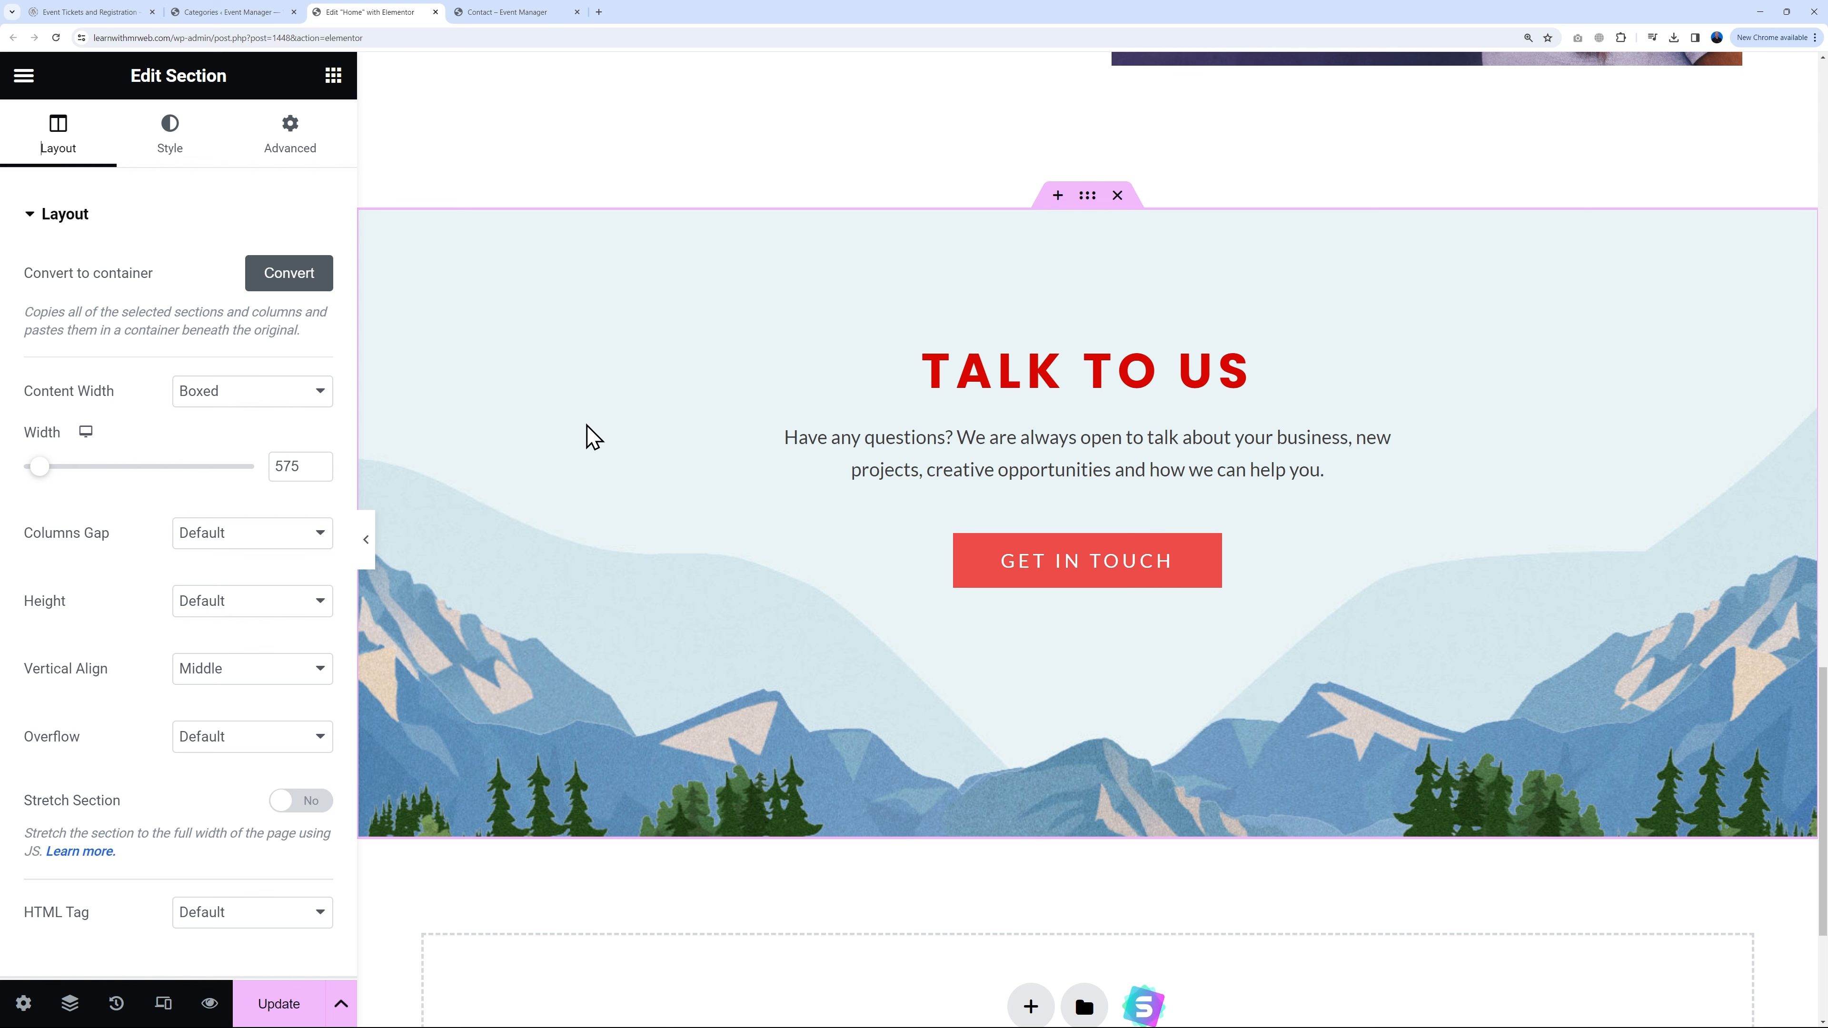
{"action": "left_click", "coordinate": [171, 152]}
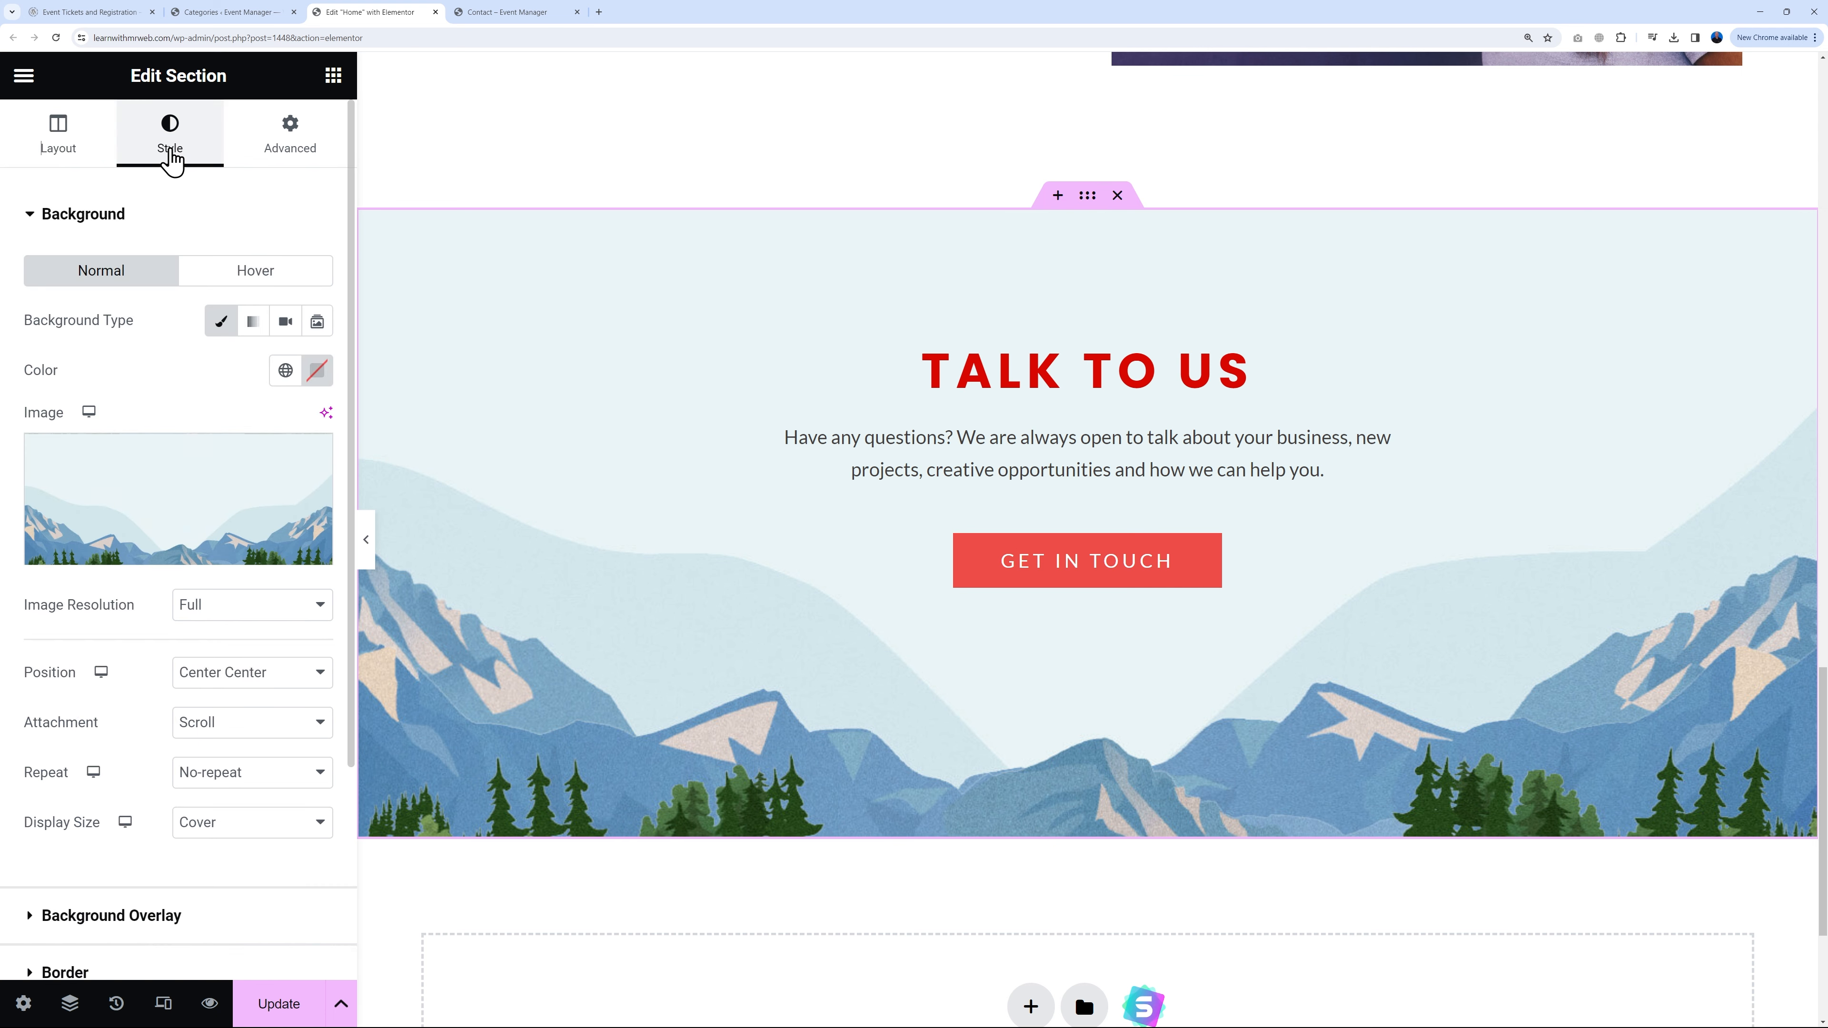
{"action": "left_click", "coordinate": [309, 456]}
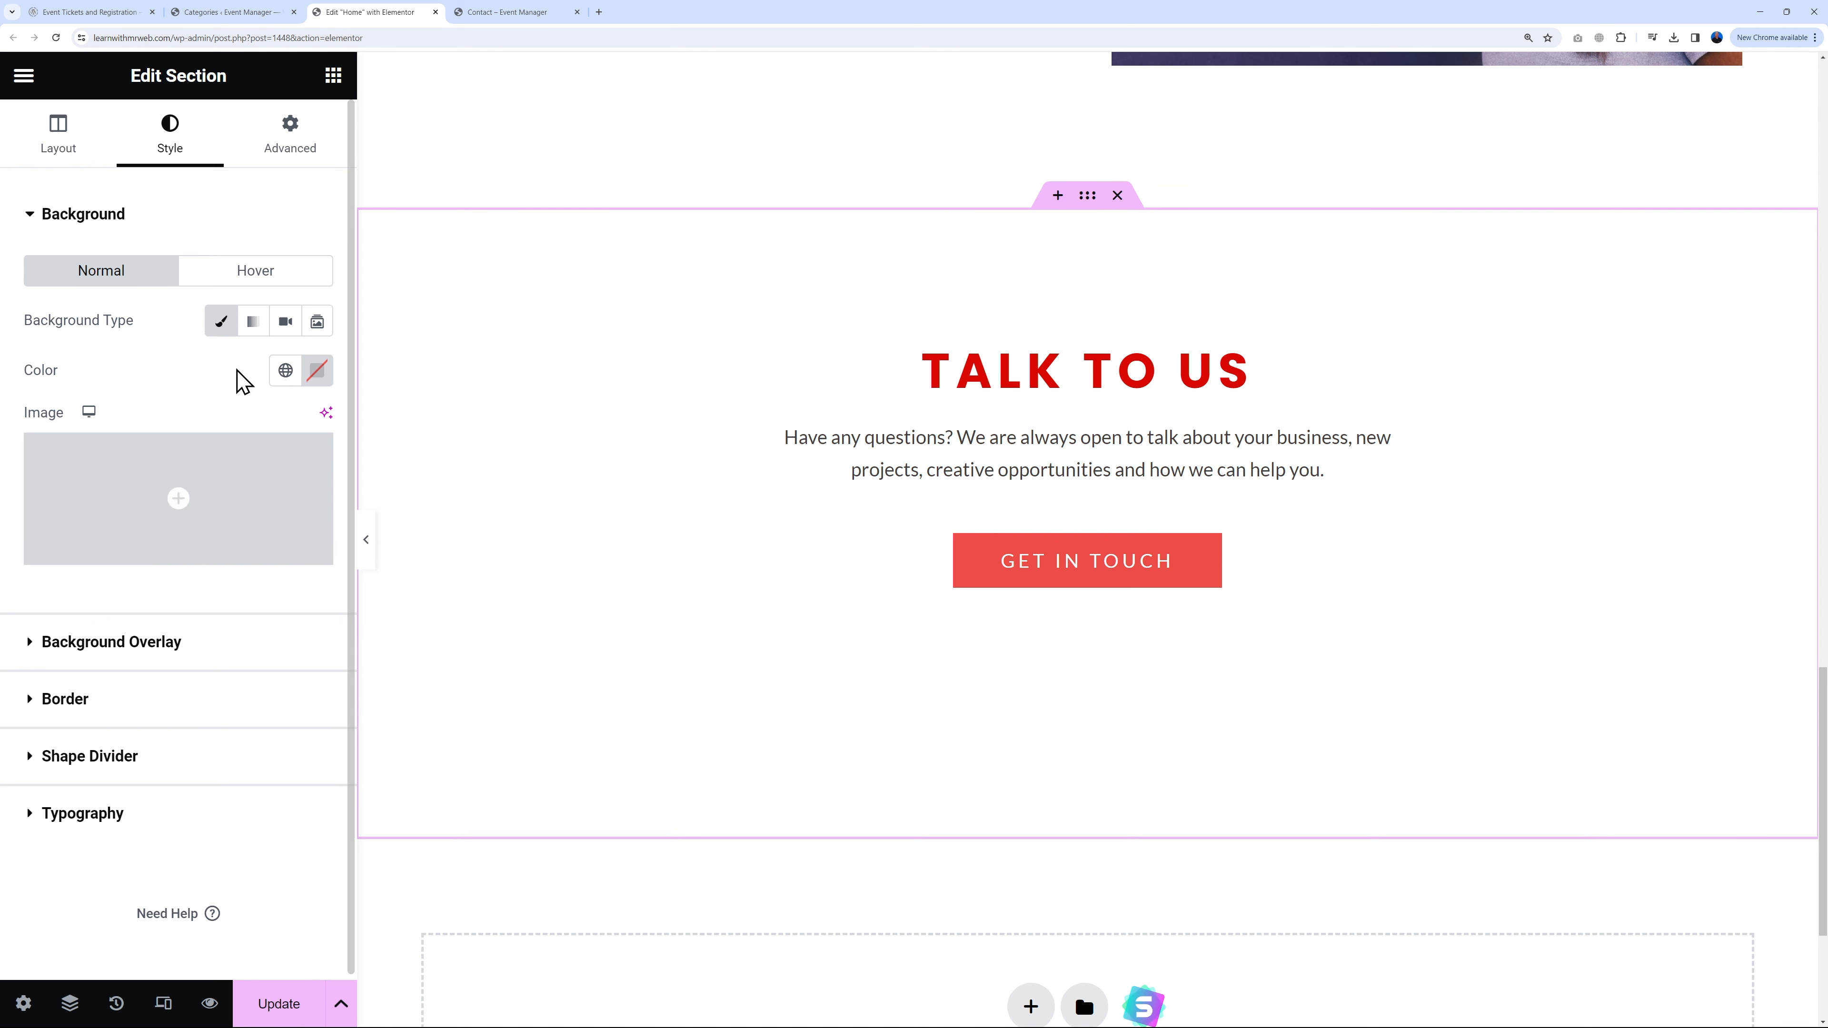
{"action": "left_click", "coordinate": [315, 375]}
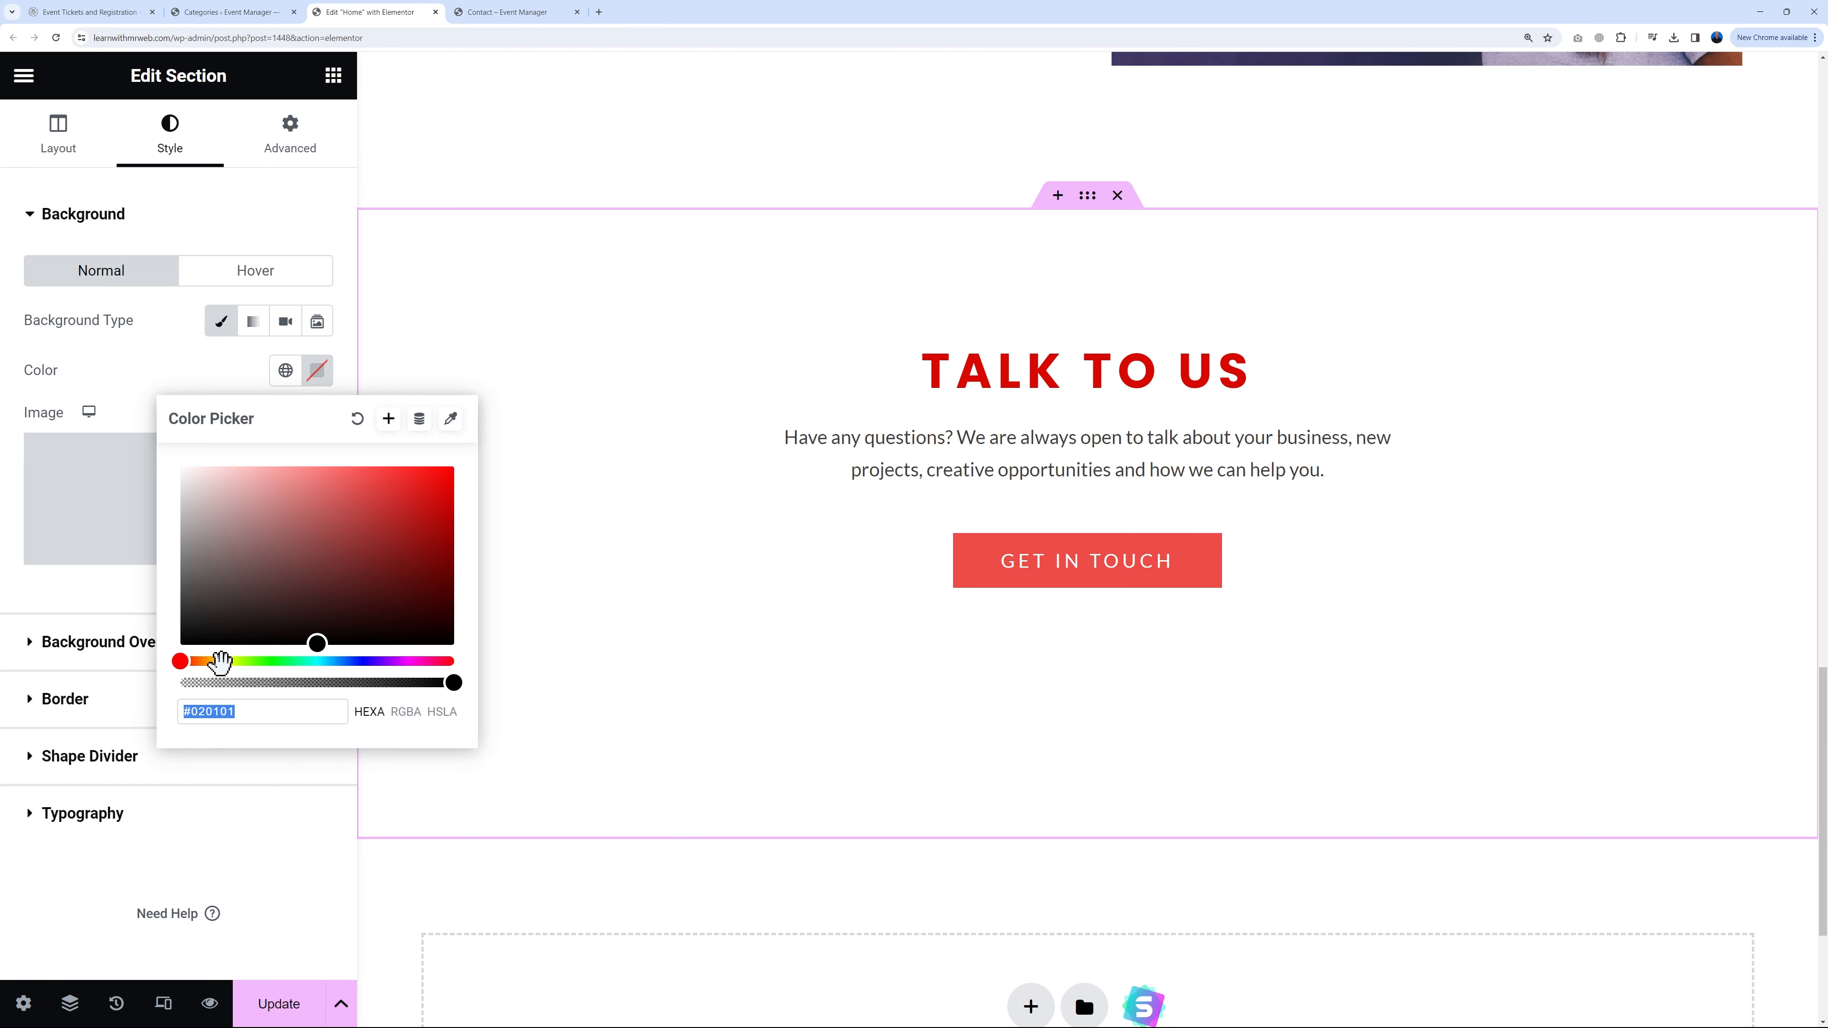
{"action": "left_click_drag", "start_coordinate": [220, 661], "coordinate": [212, 659]}
{"action": "left_click_drag", "start_coordinate": [250, 571], "coordinate": [357, 467]}
{"action": "left_click_drag", "start_coordinate": [215, 661], "coordinate": [201, 662]}
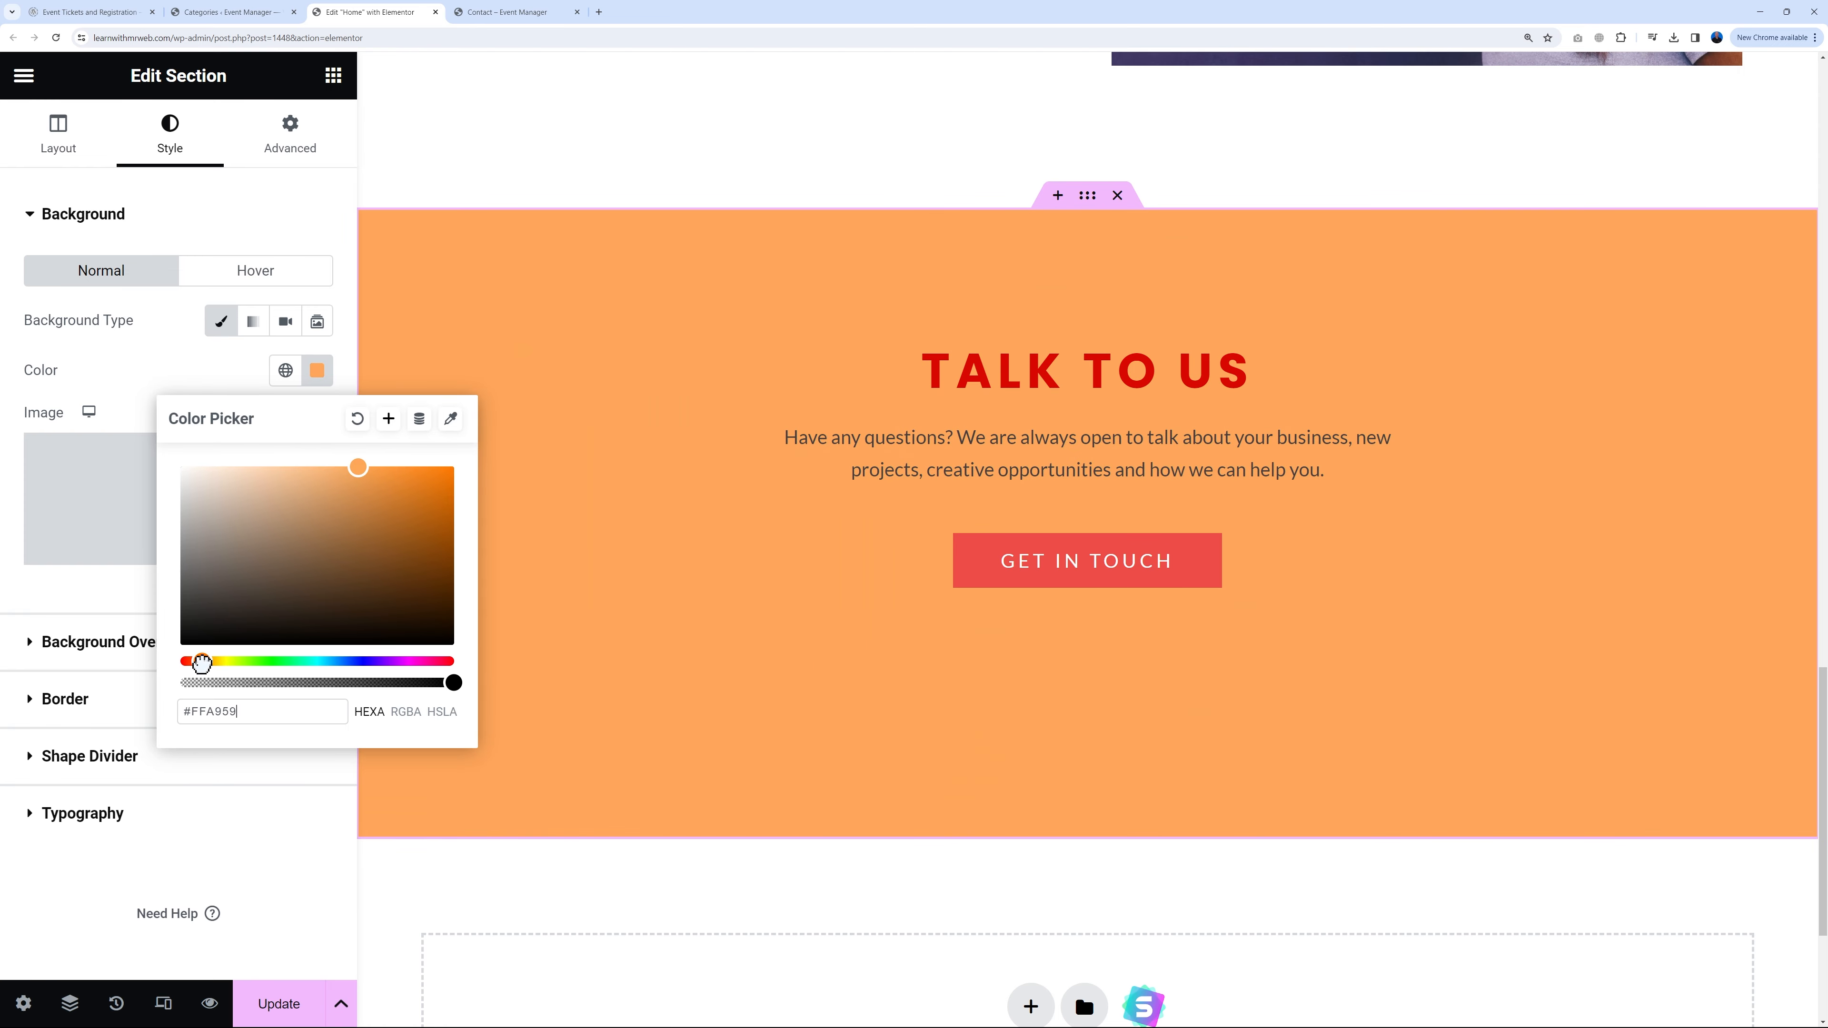
{"action": "left_click", "coordinate": [234, 383]}
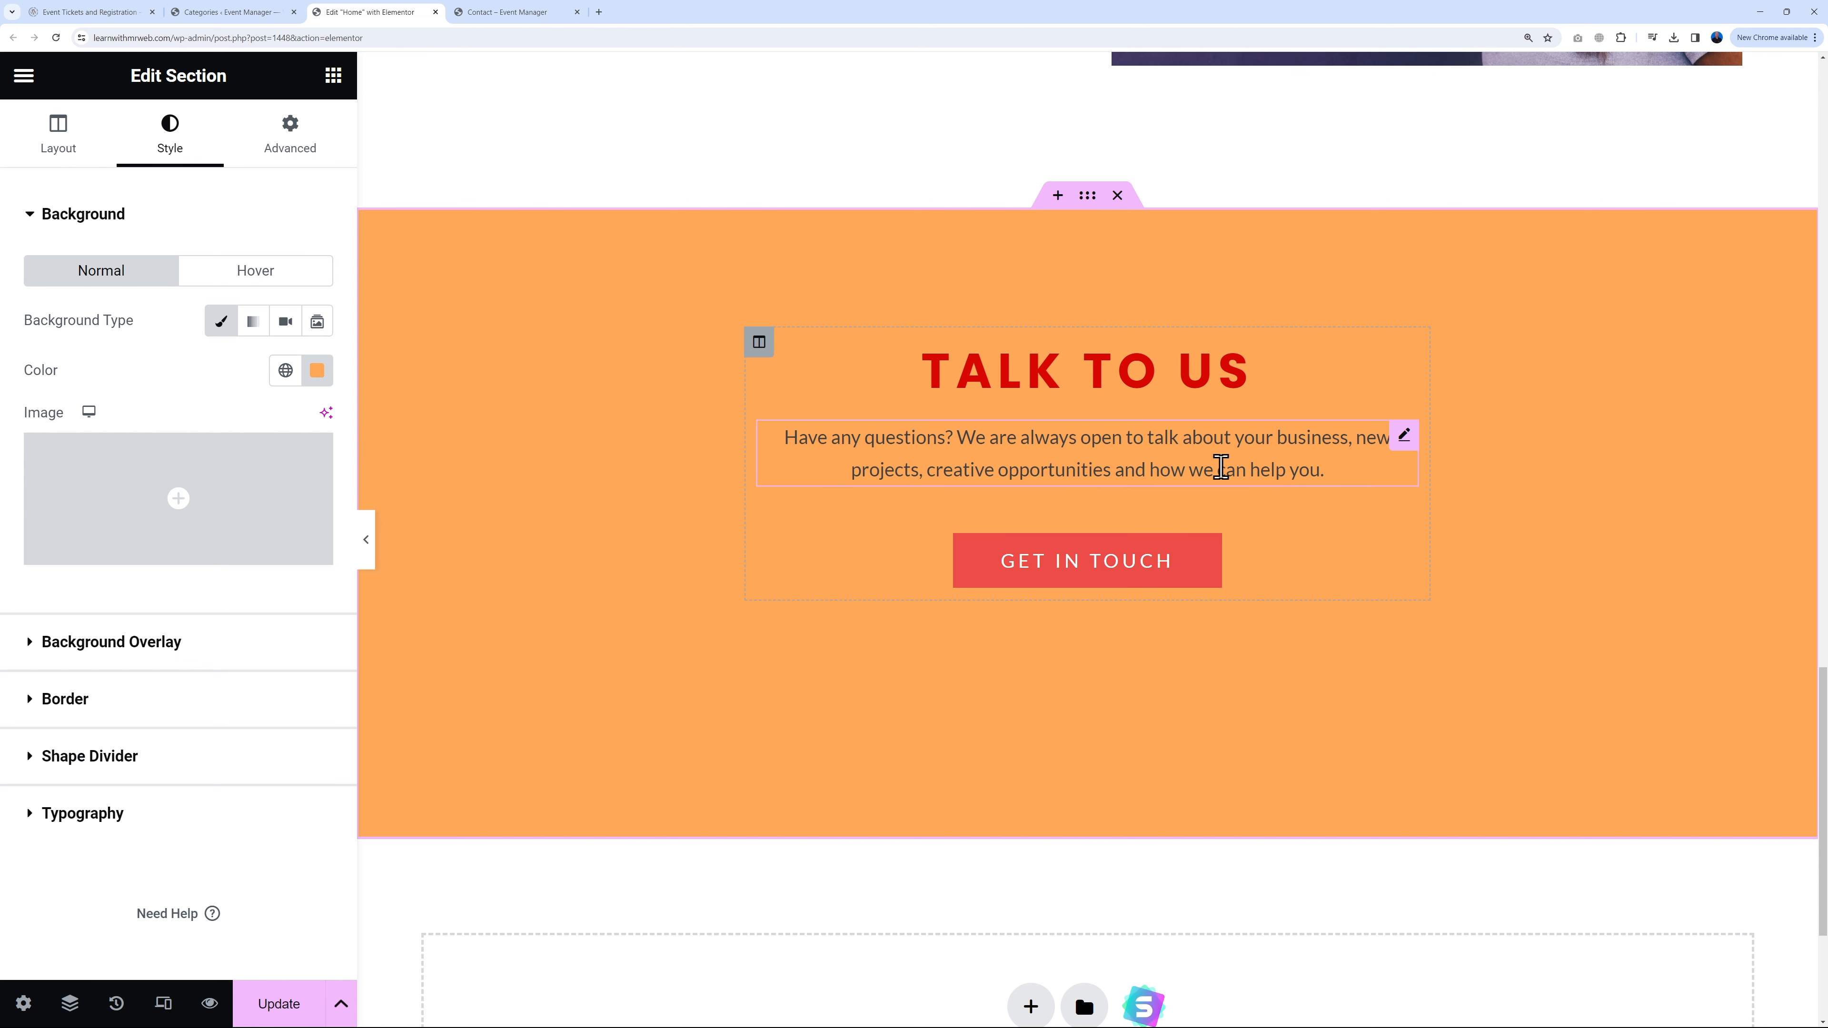
Step: Set the Talk To Us heading's text colour to white
{"action": "left_click", "coordinate": [1401, 364]}
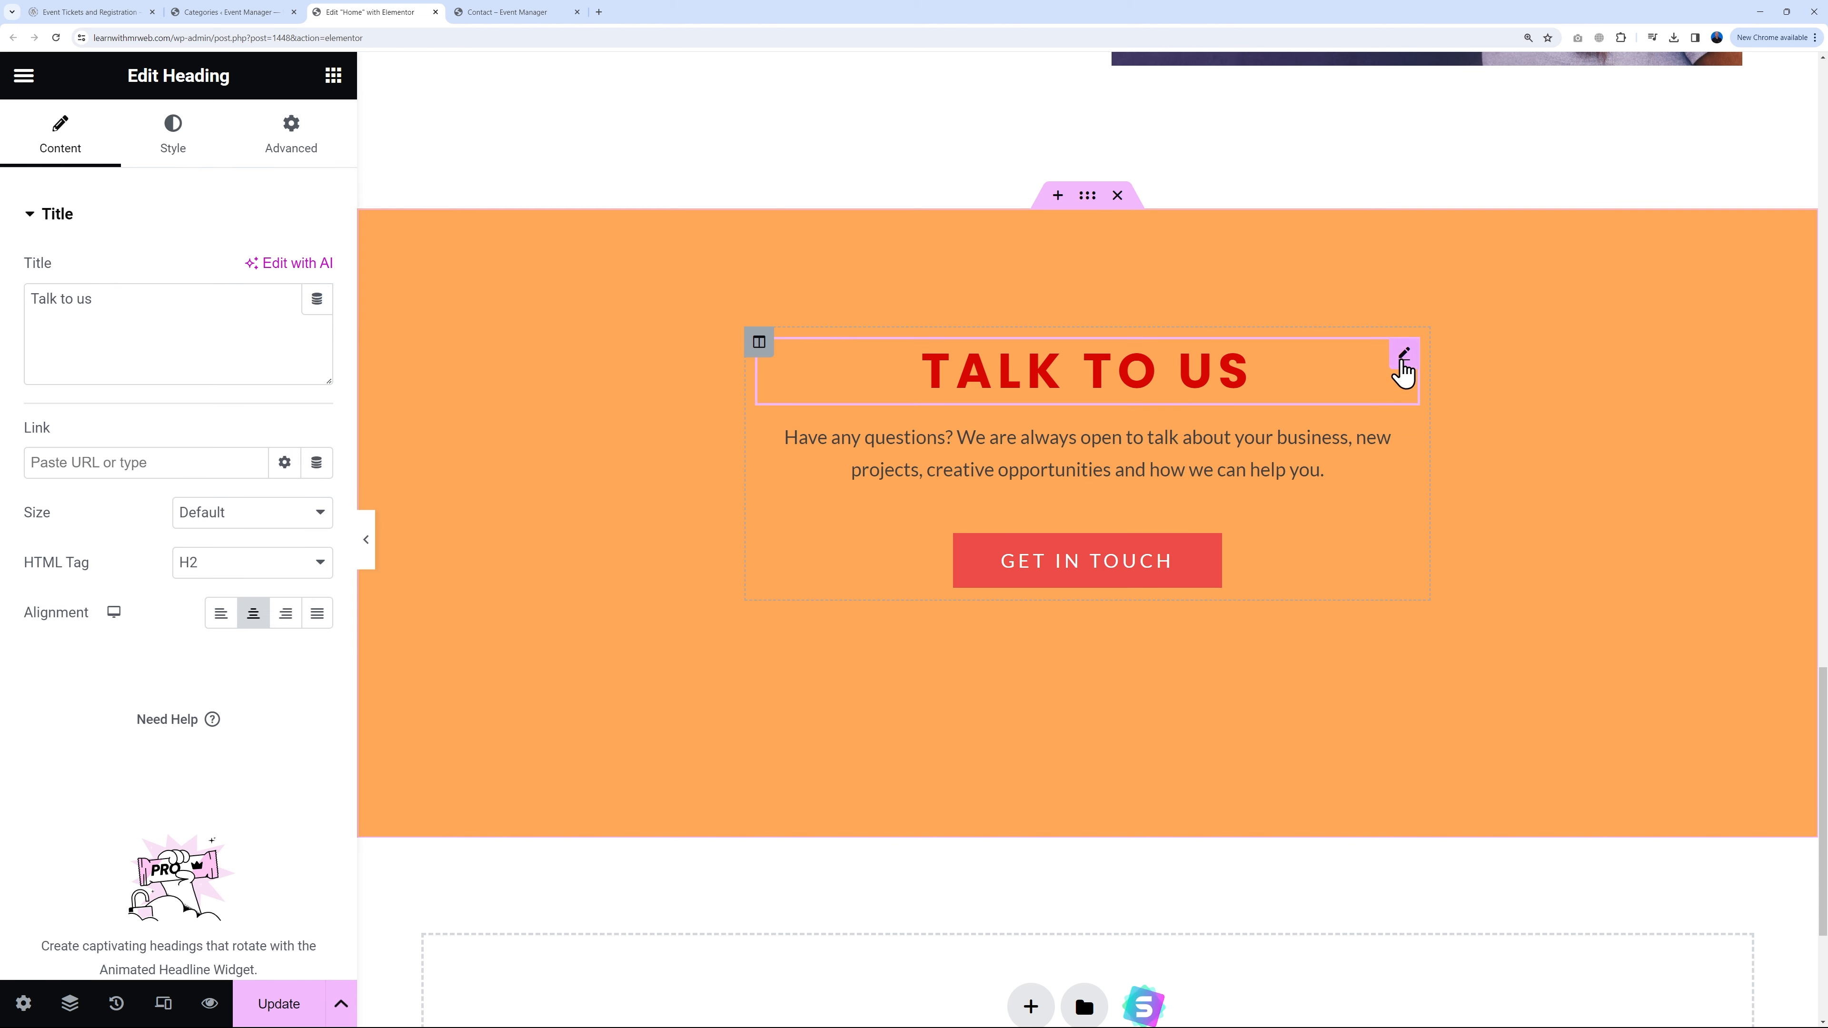
{"action": "left_click", "coordinate": [176, 144]}
{"action": "left_click", "coordinate": [314, 280]}
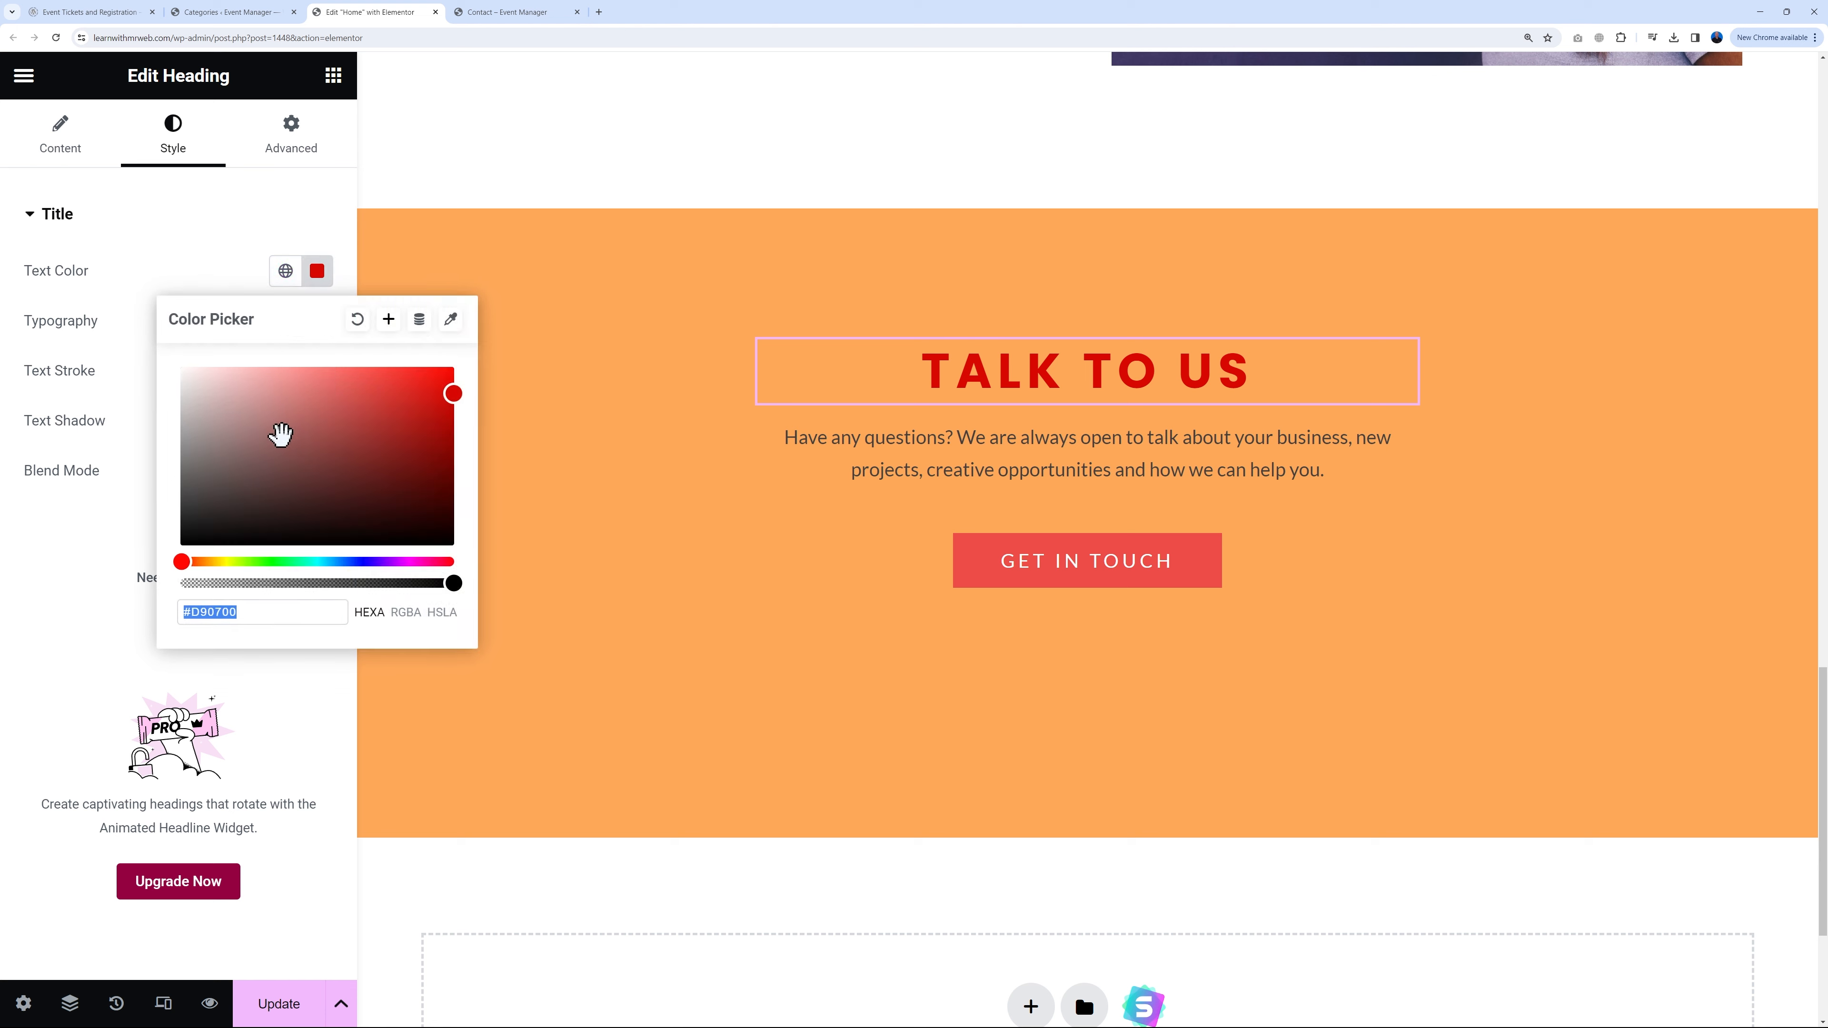
{"action": "left_click_drag", "start_coordinate": [286, 428], "coordinate": [140, 353]}
{"action": "left_click", "coordinate": [138, 230]}
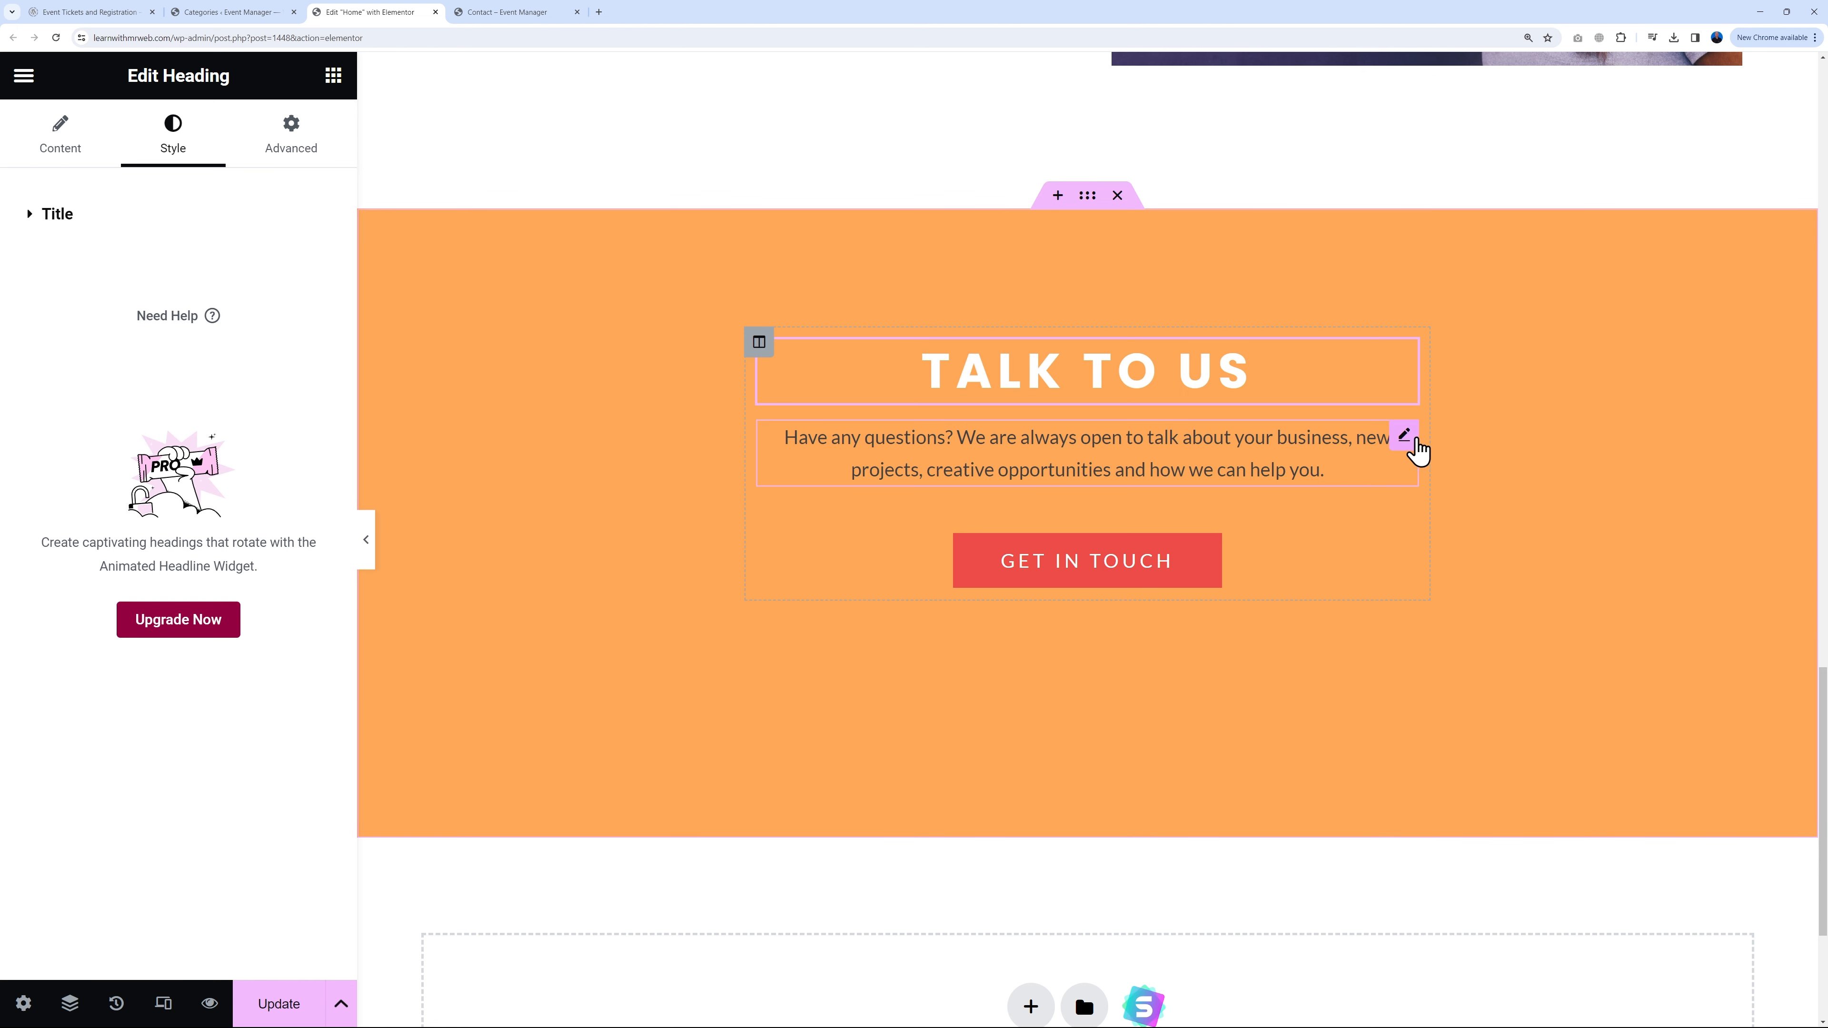
Step: Set the paragraph below the heading to white text colour
{"action": "left_click", "coordinate": [1409, 437]}
{"action": "left_click", "coordinate": [177, 147]}
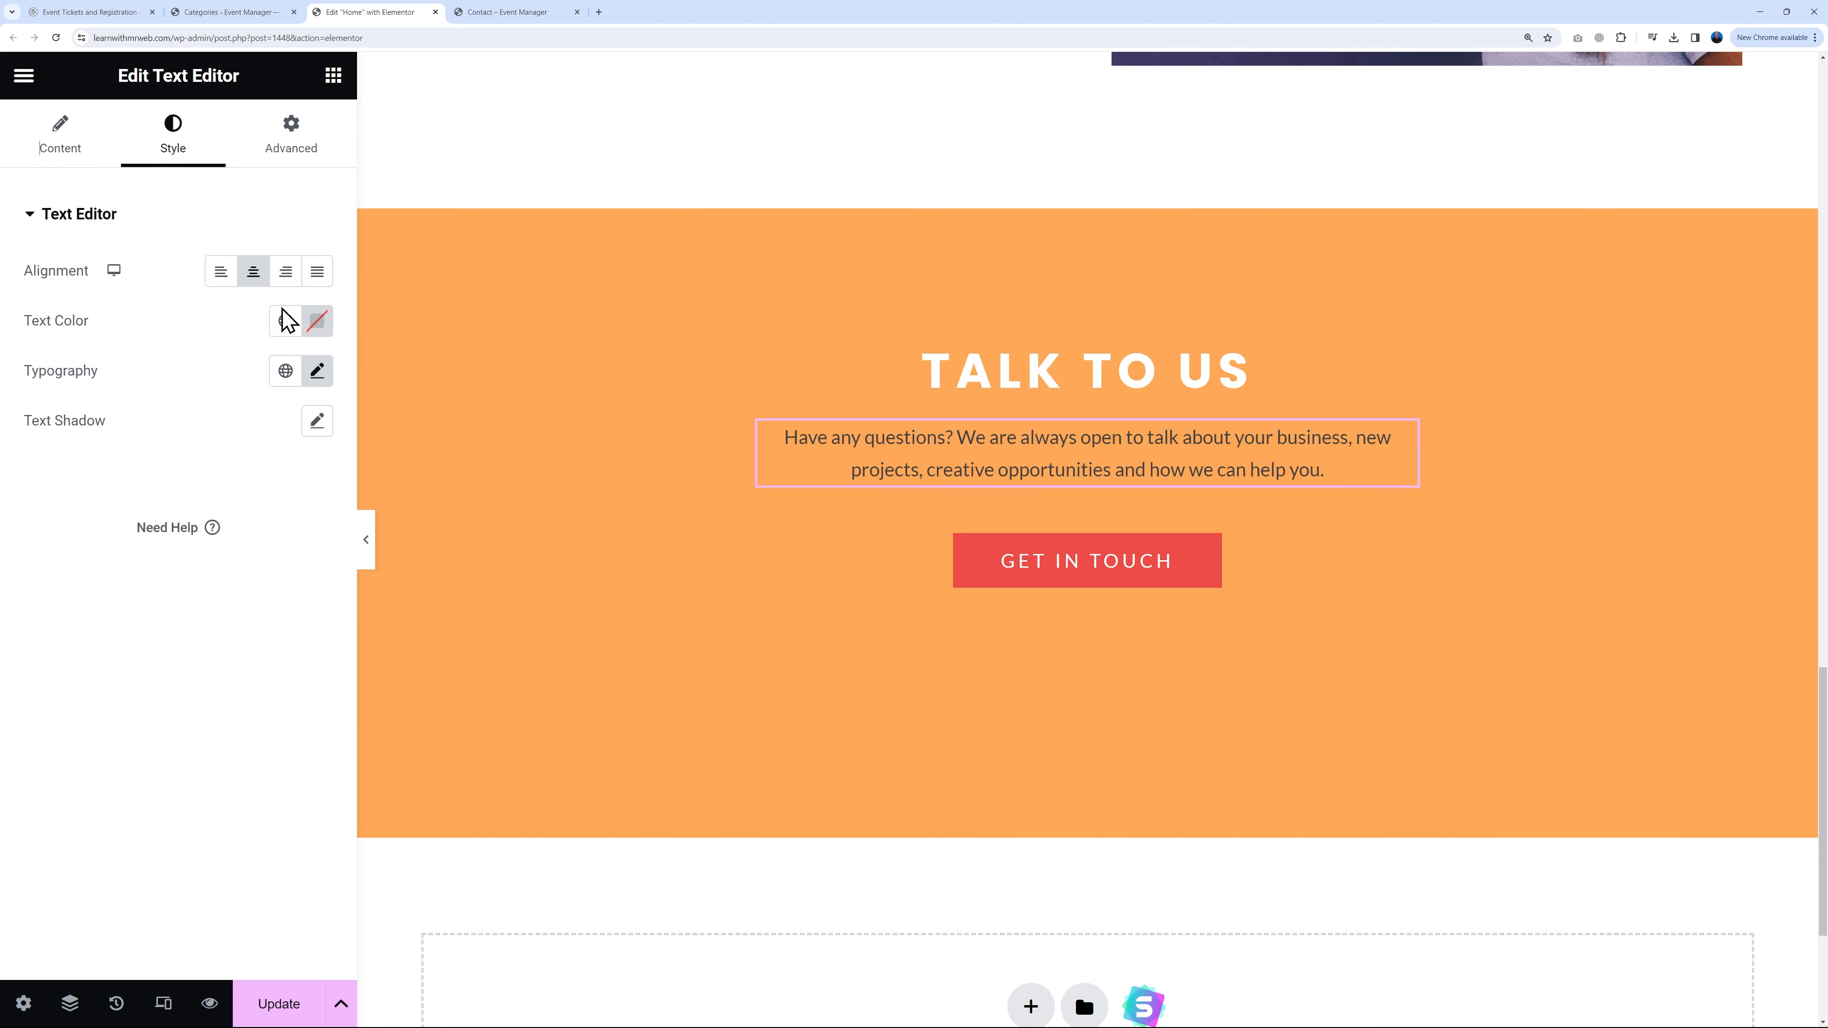
{"action": "left_click", "coordinate": [317, 328]}
{"action": "left_click", "coordinate": [184, 403]}
{"action": "left_click", "coordinate": [215, 776]}
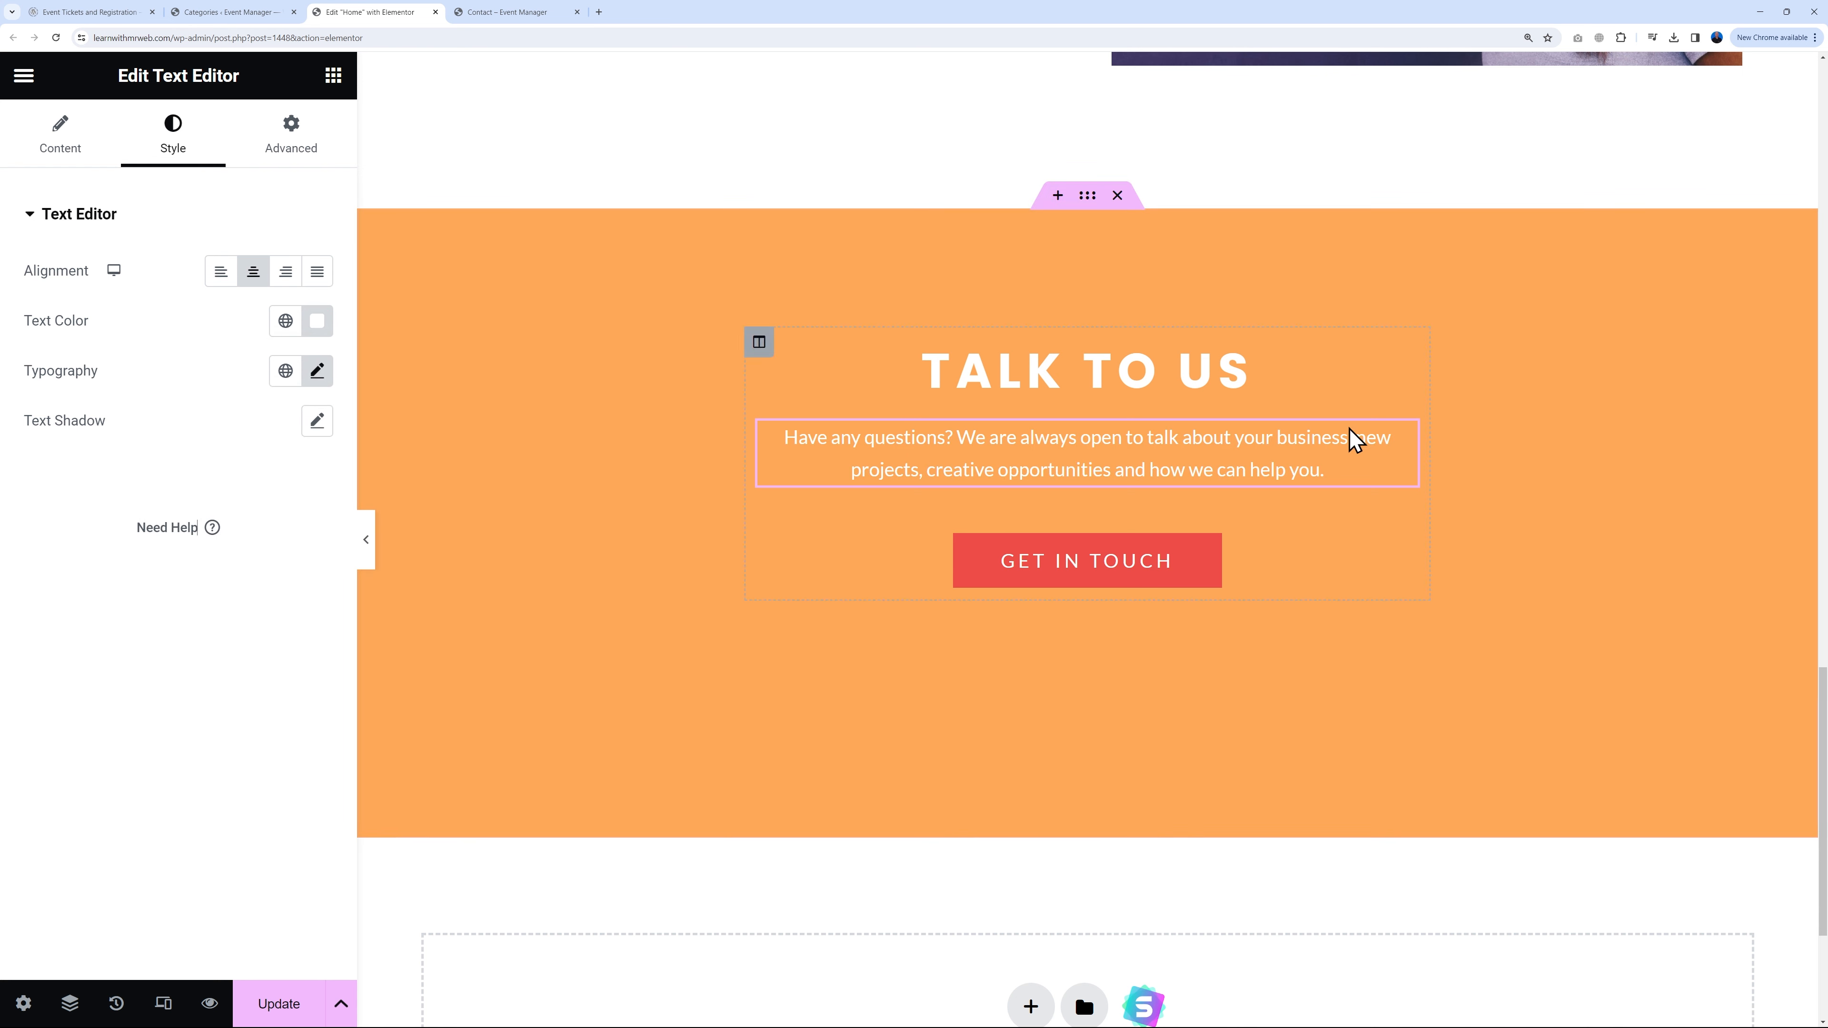
{"action": "left_click", "coordinate": [1087, 196]}
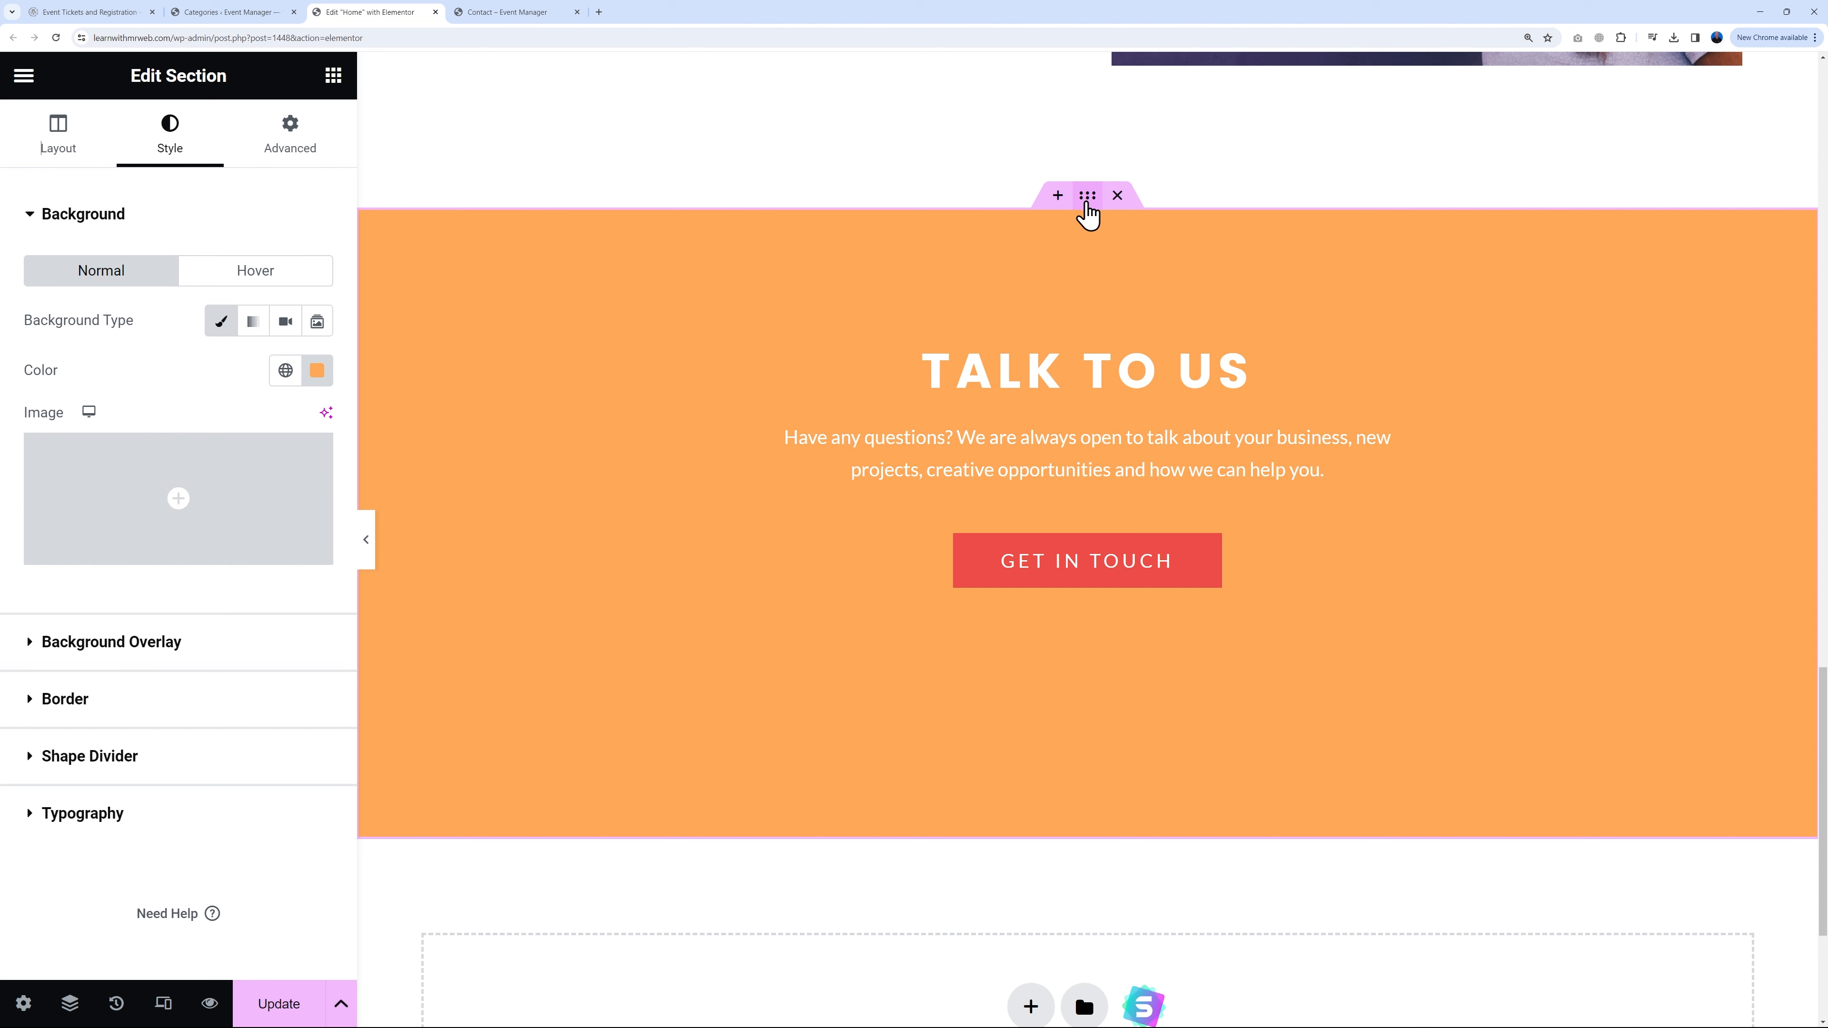
Step: Reduce the Talk To Us section's bottom padding from 200 to 100 px and update the Home page
{"action": "left_click", "coordinate": [288, 148]}
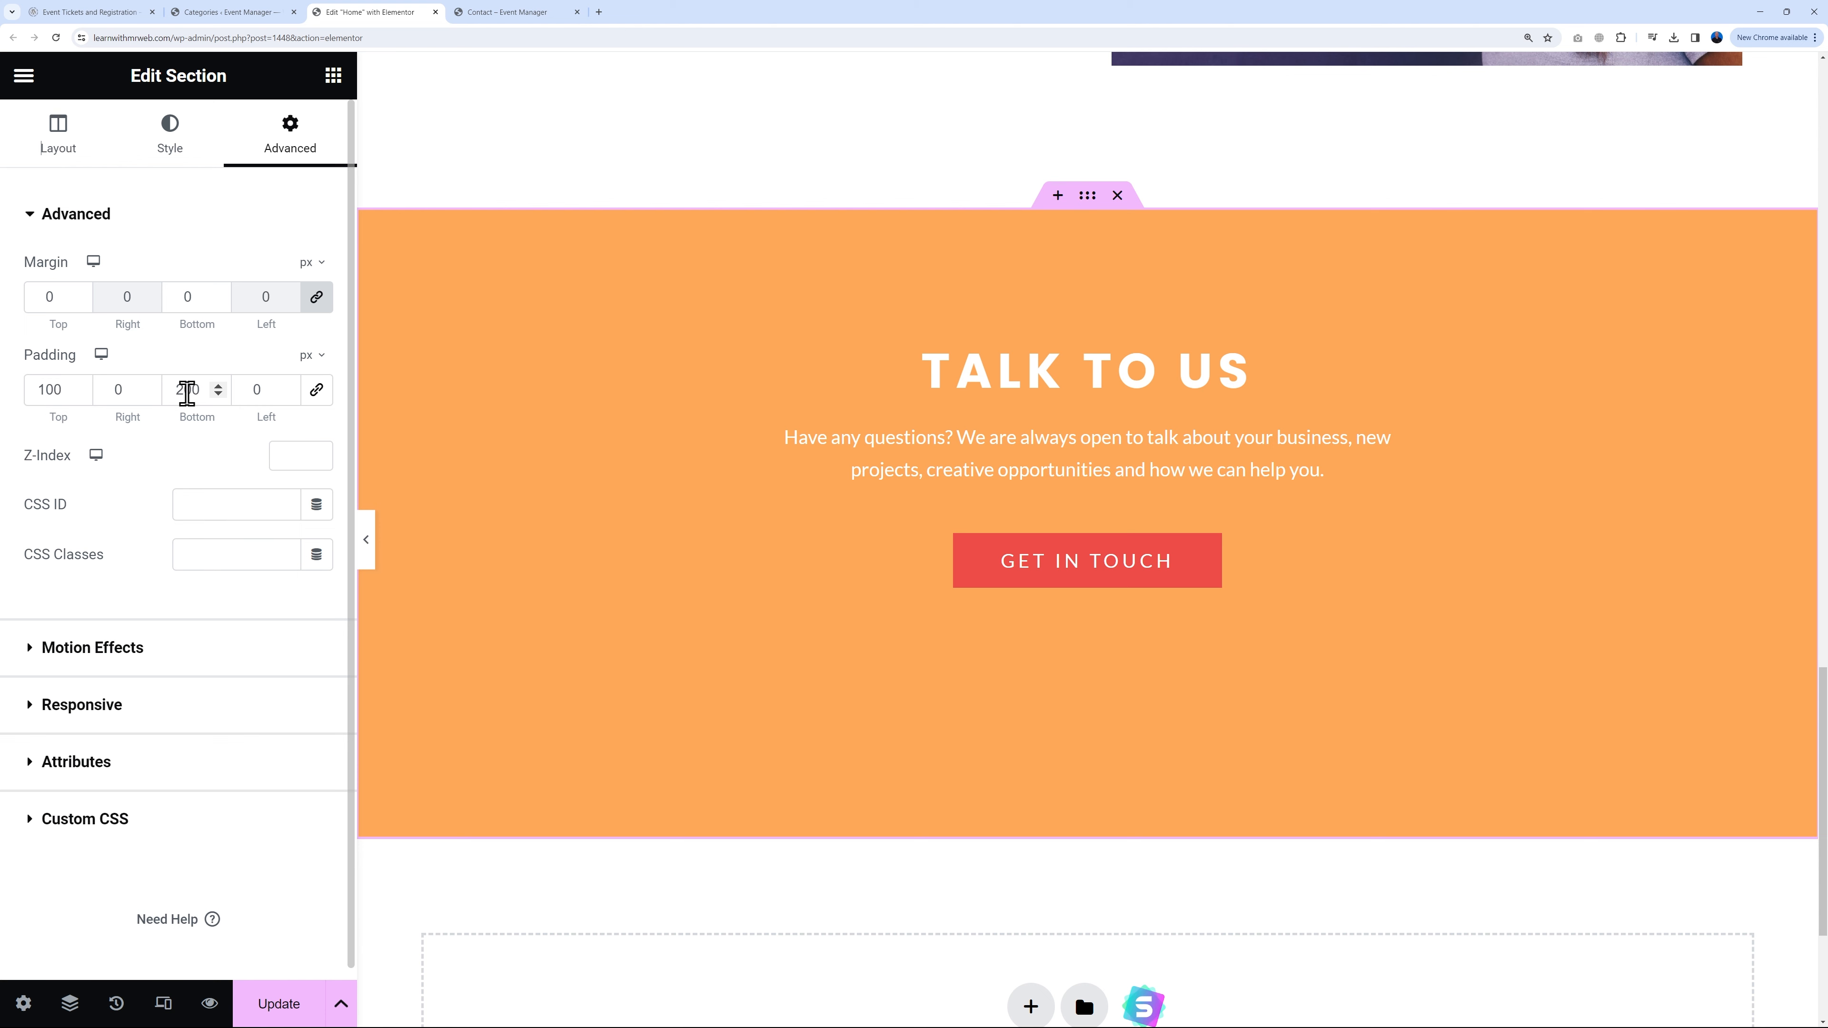
{"action": "left_click_drag", "start_coordinate": [184, 390], "coordinate": [175, 390]}
{"action": "type", "text": "1"}
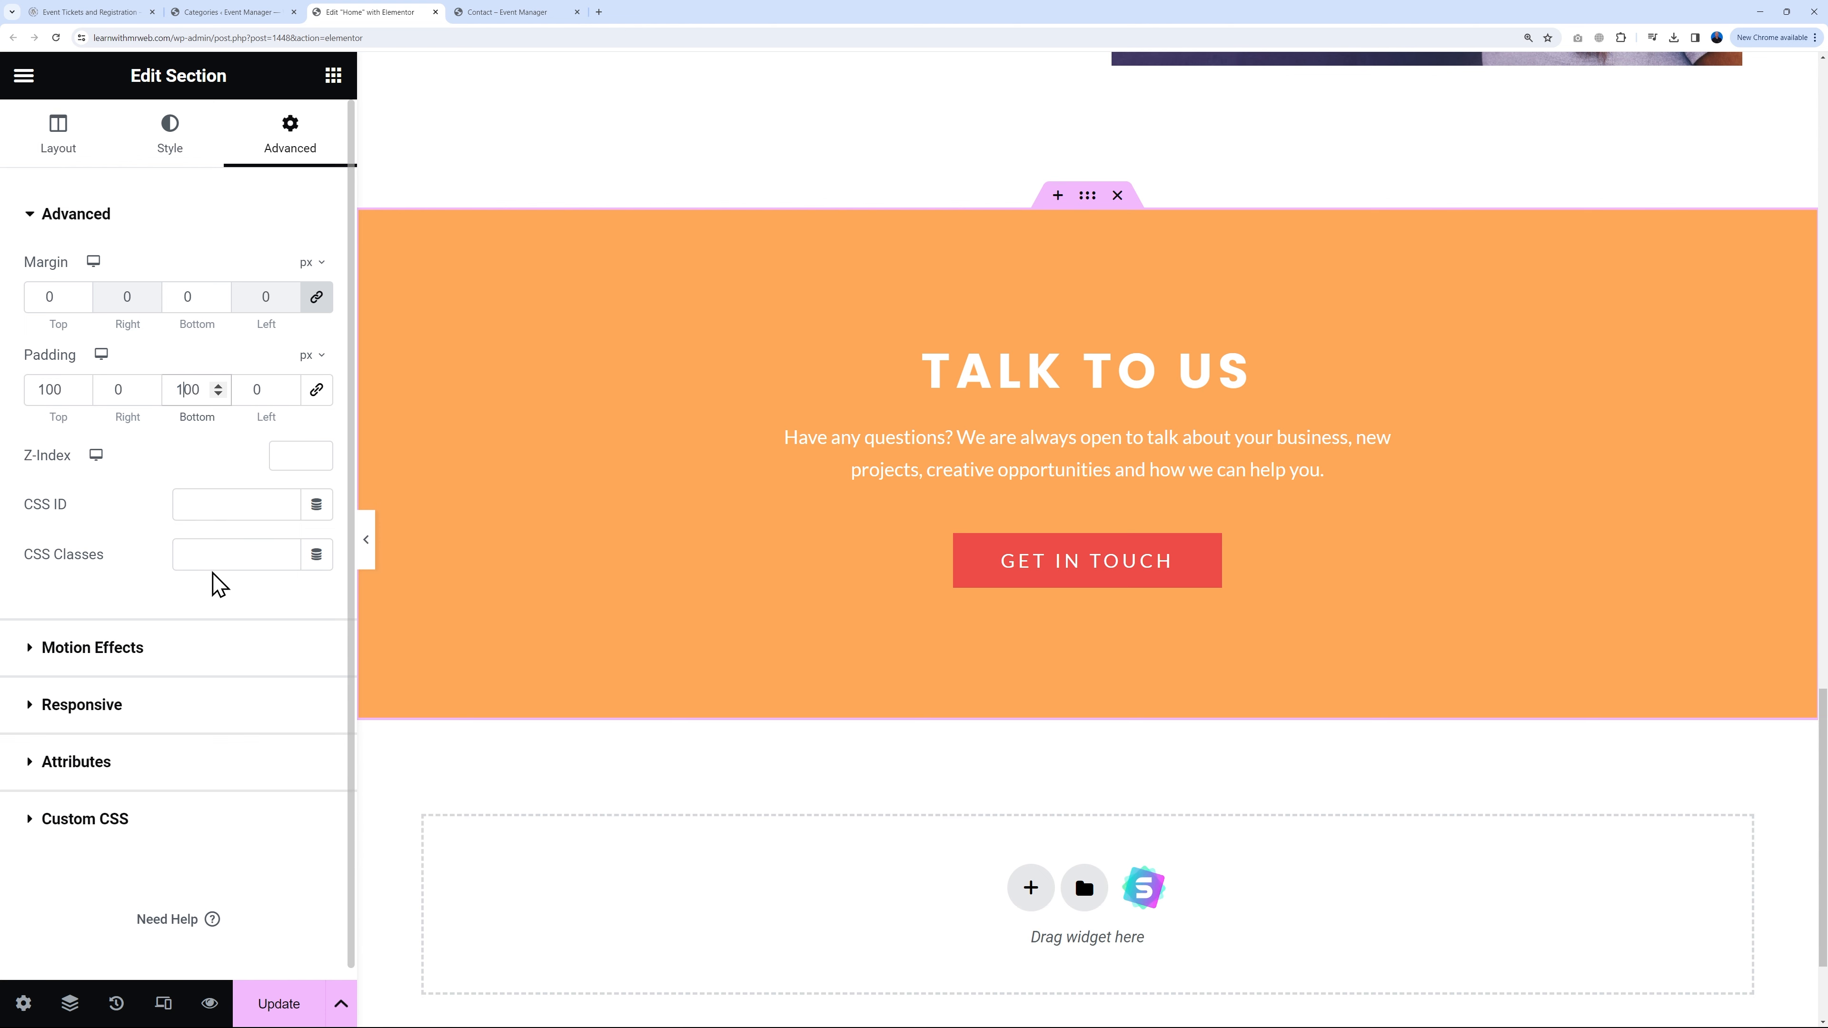
{"action": "left_click", "coordinate": [130, 585]}
{"action": "left_click", "coordinate": [285, 1001]}
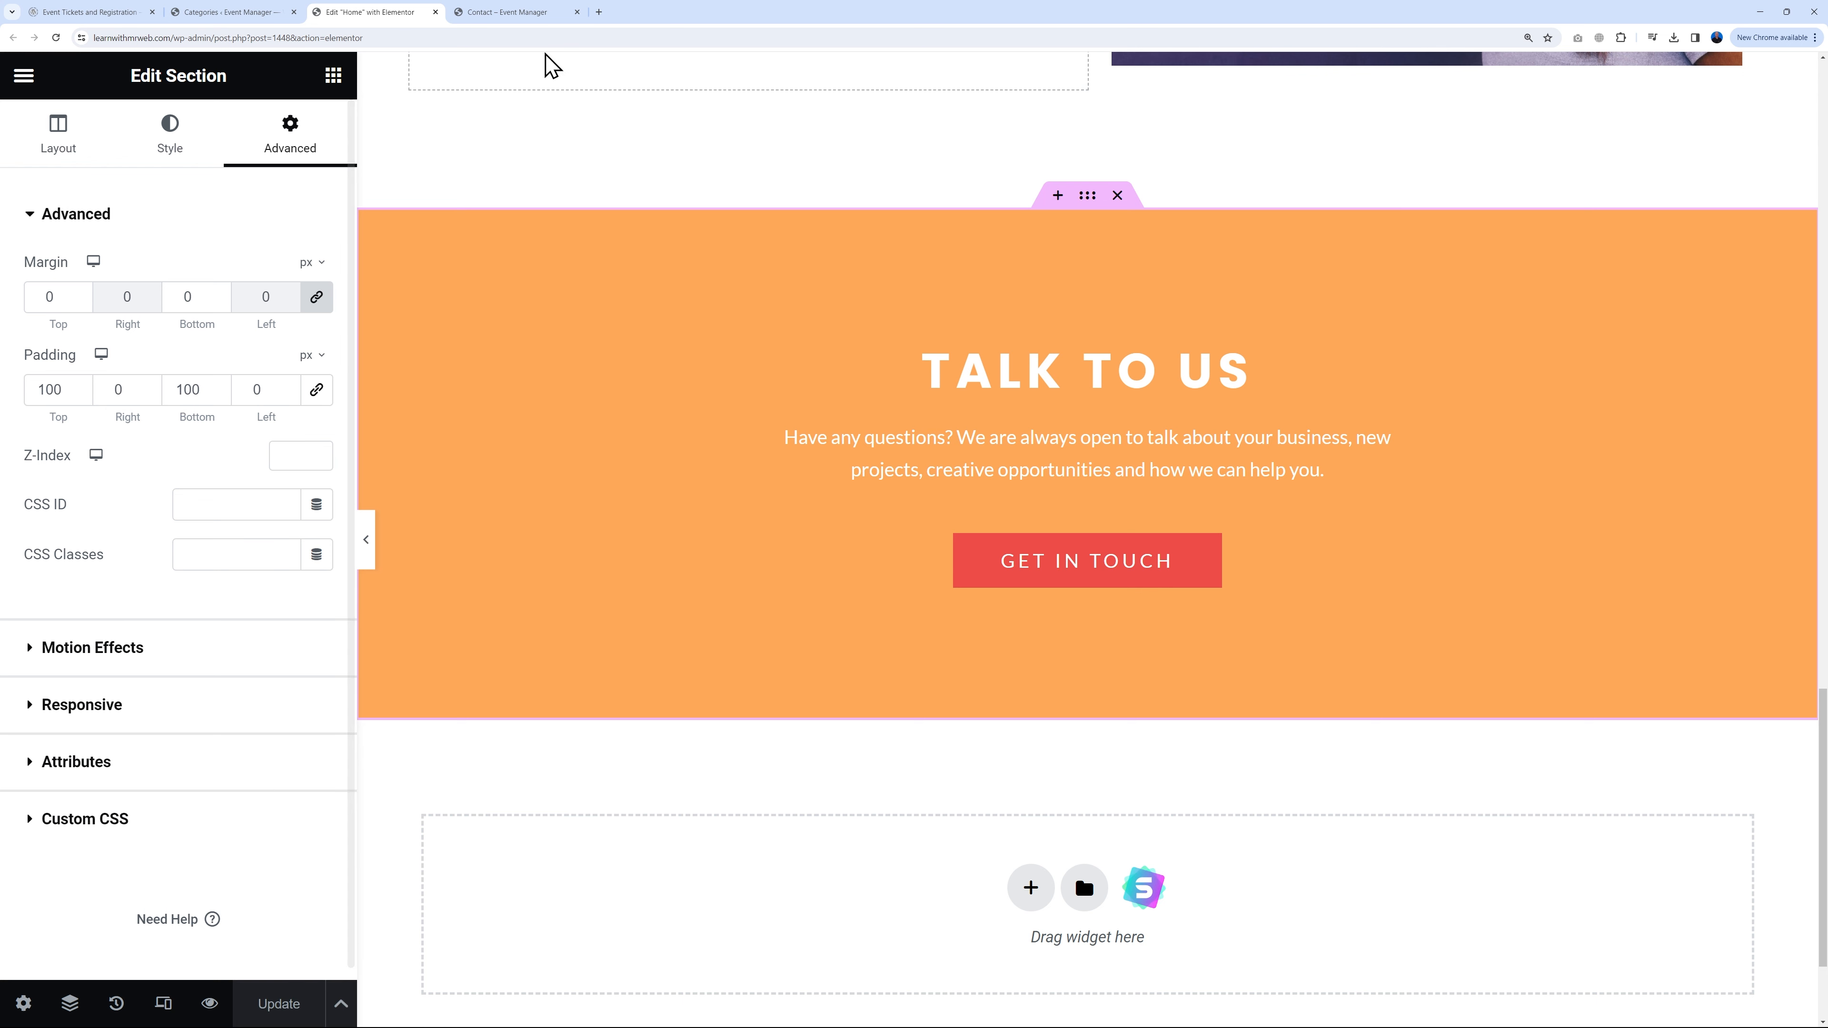
Step: Scroll through the live Home page to check the shorter orange band, then open the Contact page
{"action": "left_click", "coordinate": [521, 13]}
{"action": "scroll", "coordinate": [489, 187], "scroll_direction": "up", "scroll_amount": 8}
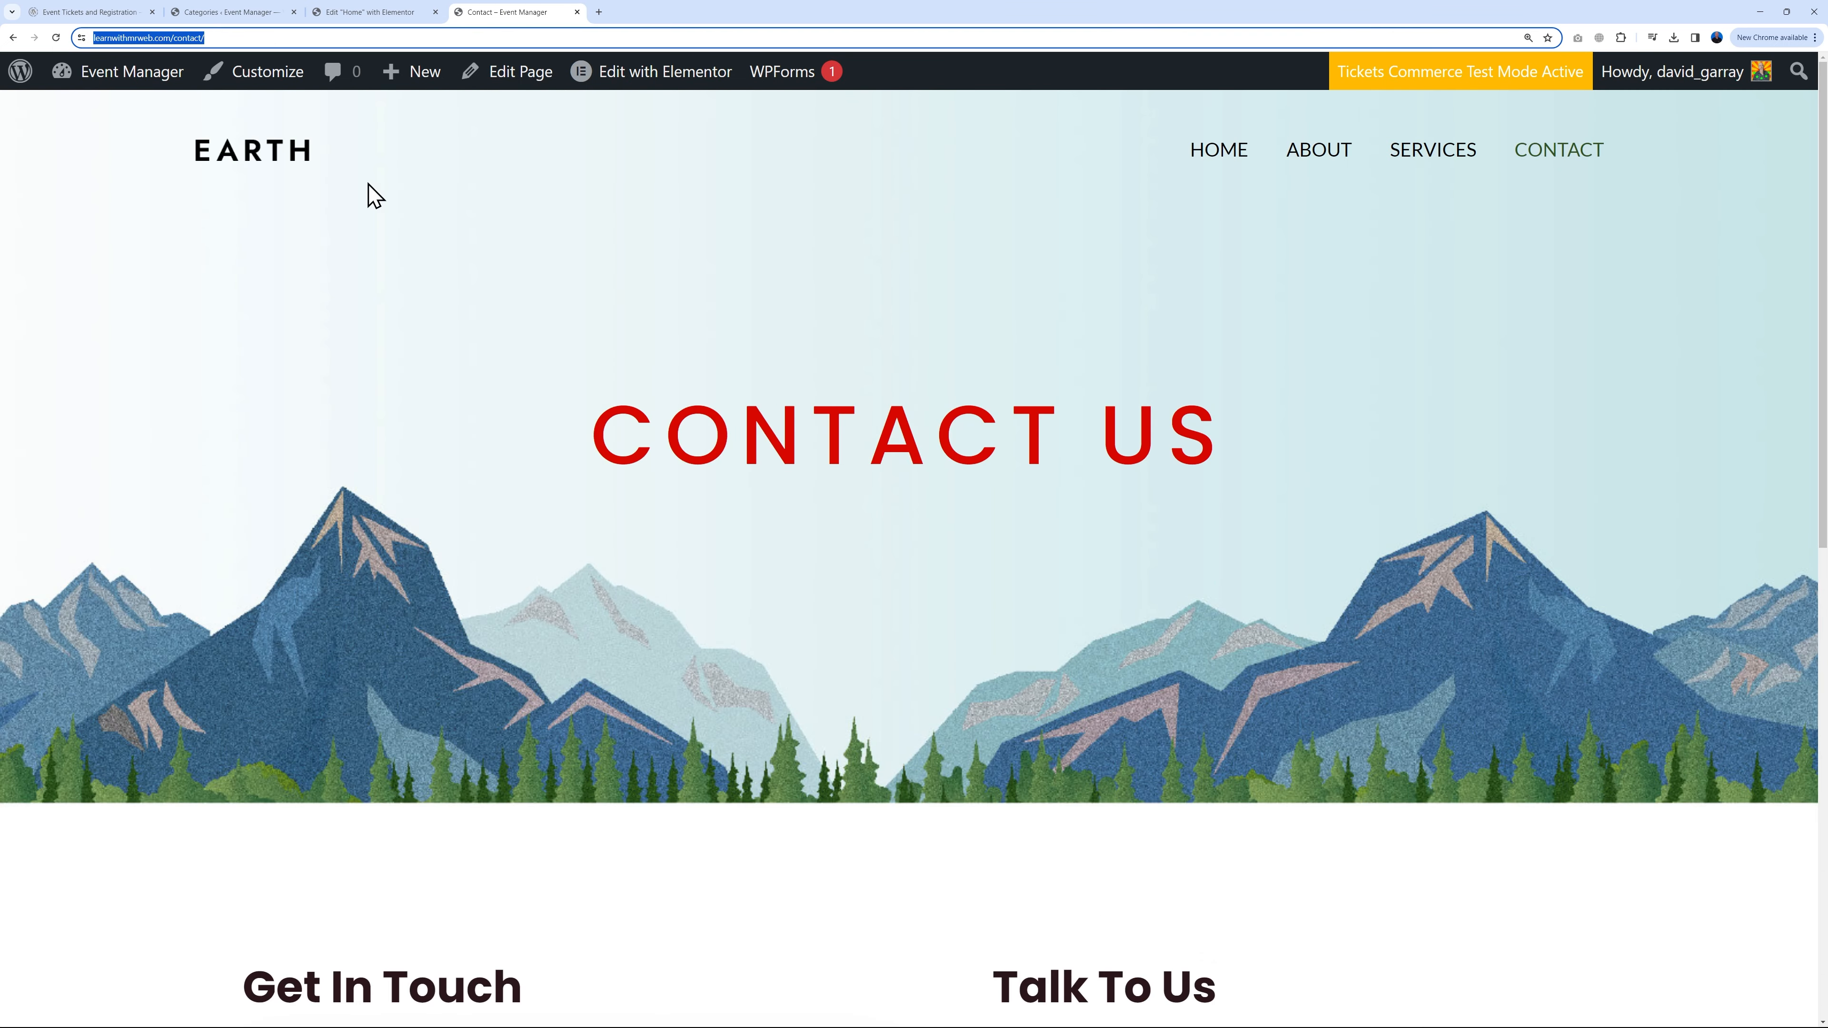
{"action": "left_click", "coordinate": [277, 162]}
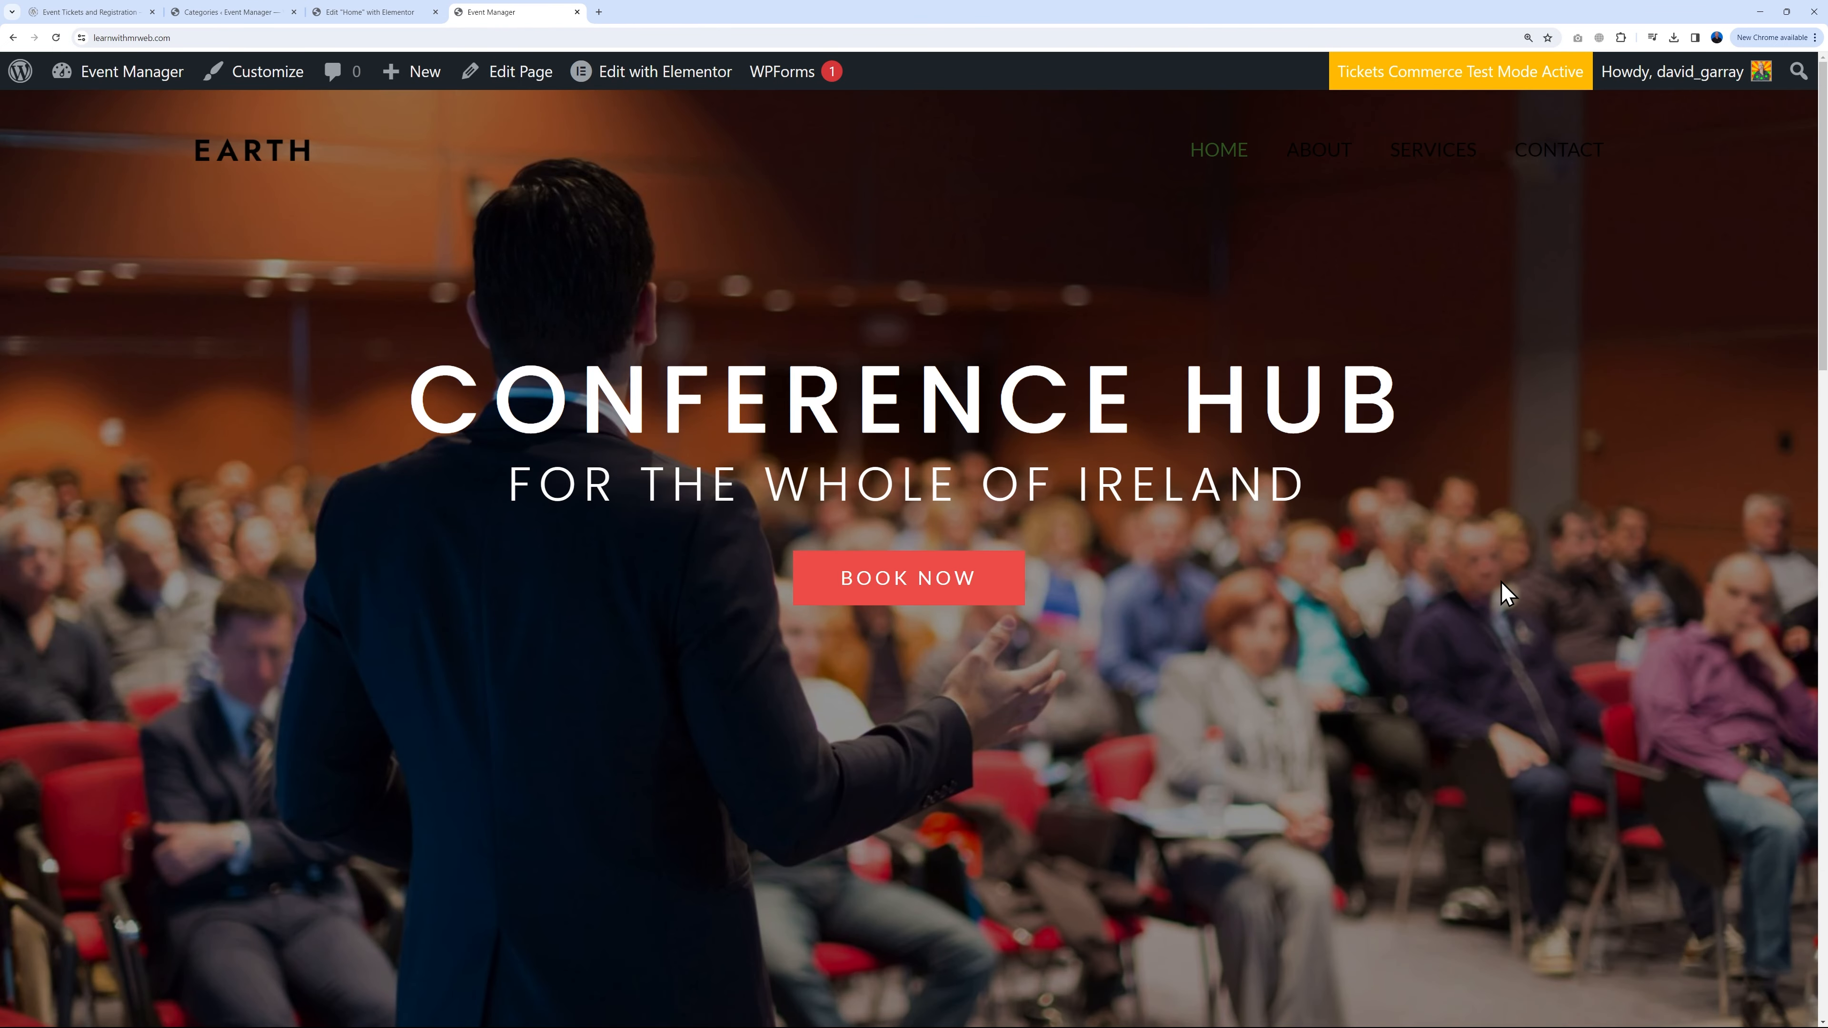
{"action": "scroll", "coordinate": [1583, 597], "scroll_direction": "down", "scroll_amount": 10}
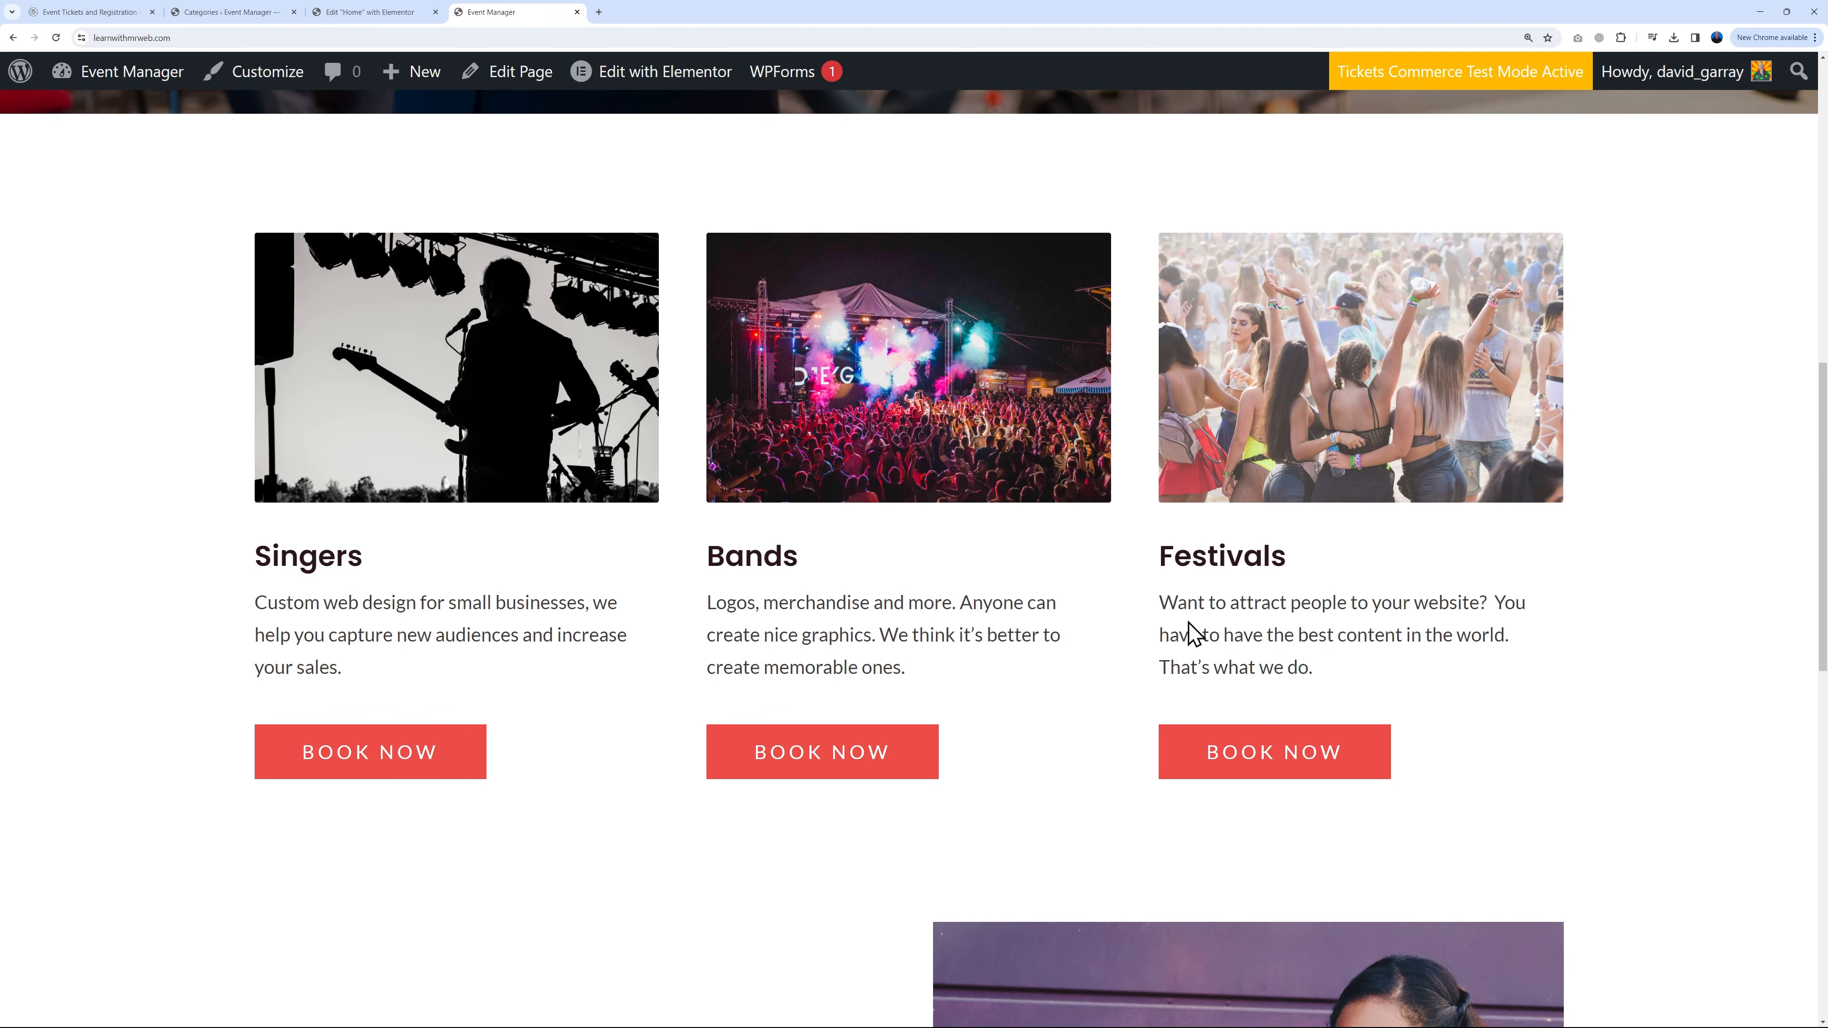
{"action": "scroll", "coordinate": [1652, 682], "scroll_direction": "down", "scroll_amount": 5}
{"action": "scroll", "coordinate": [1713, 530], "scroll_direction": "down", "scroll_amount": 6}
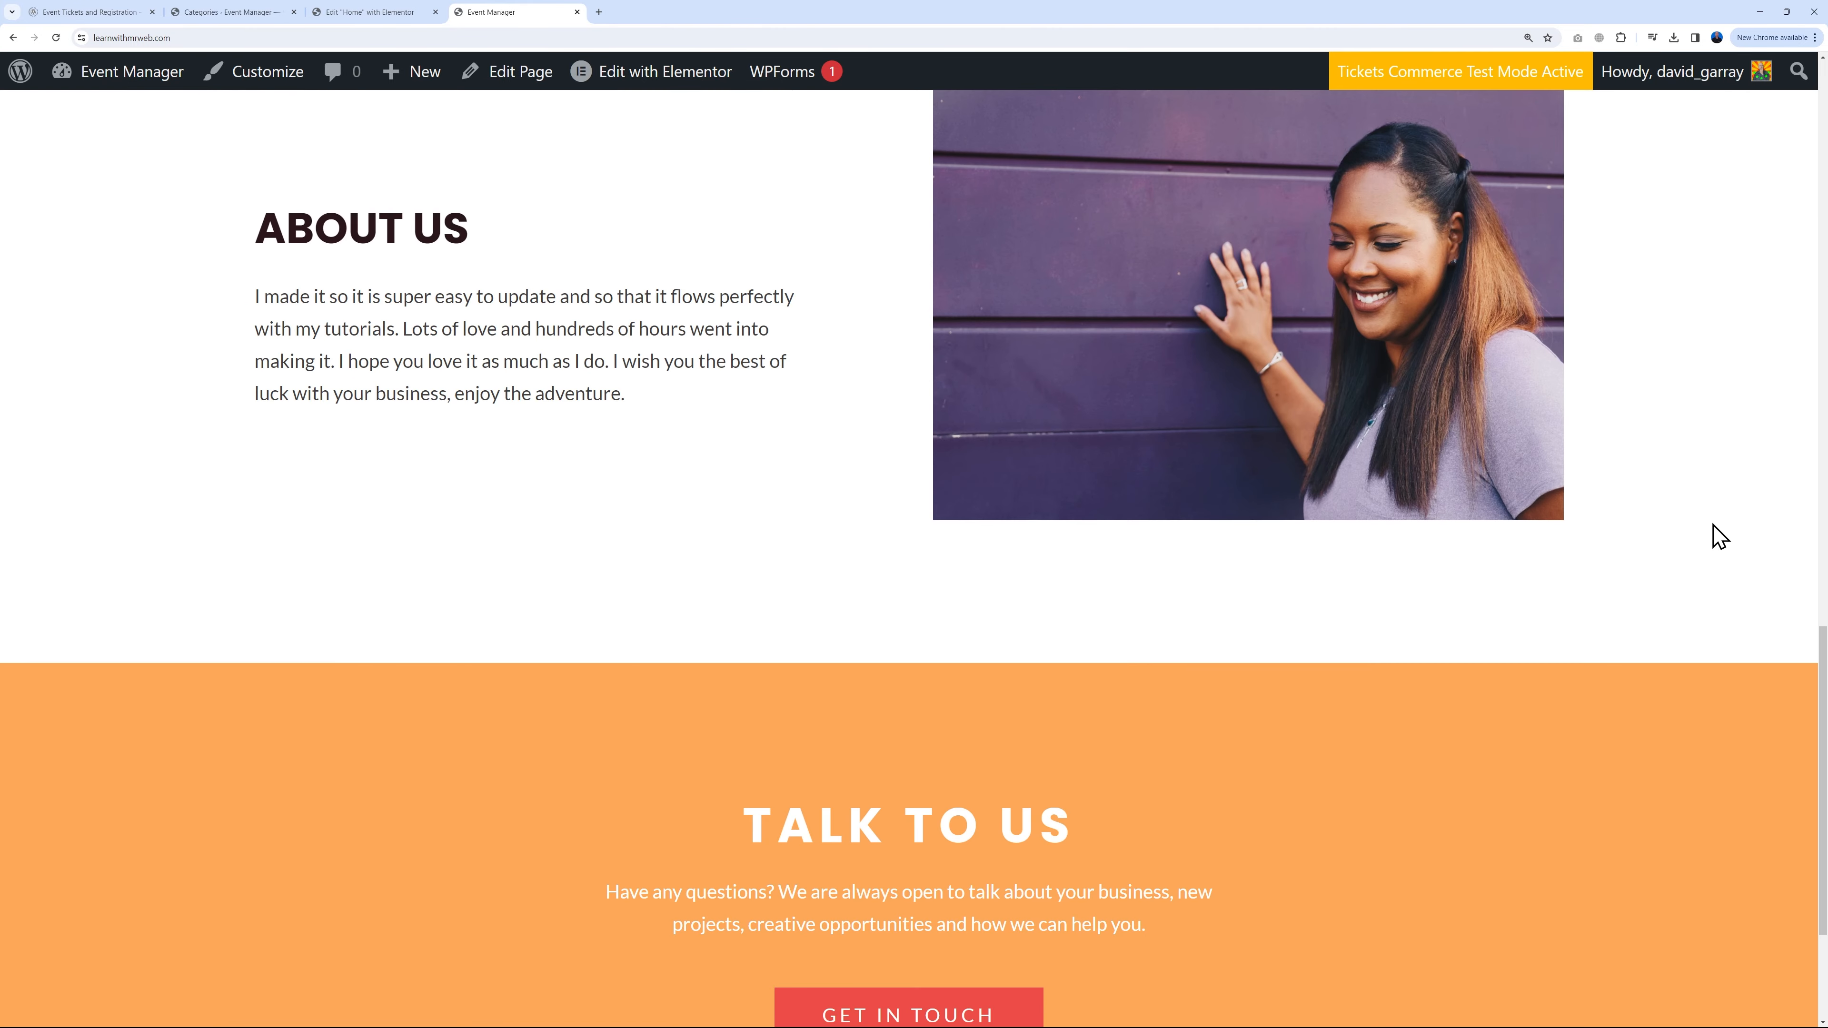
{"action": "scroll", "coordinate": [1016, 852], "scroll_direction": "down", "scroll_amount": 1}
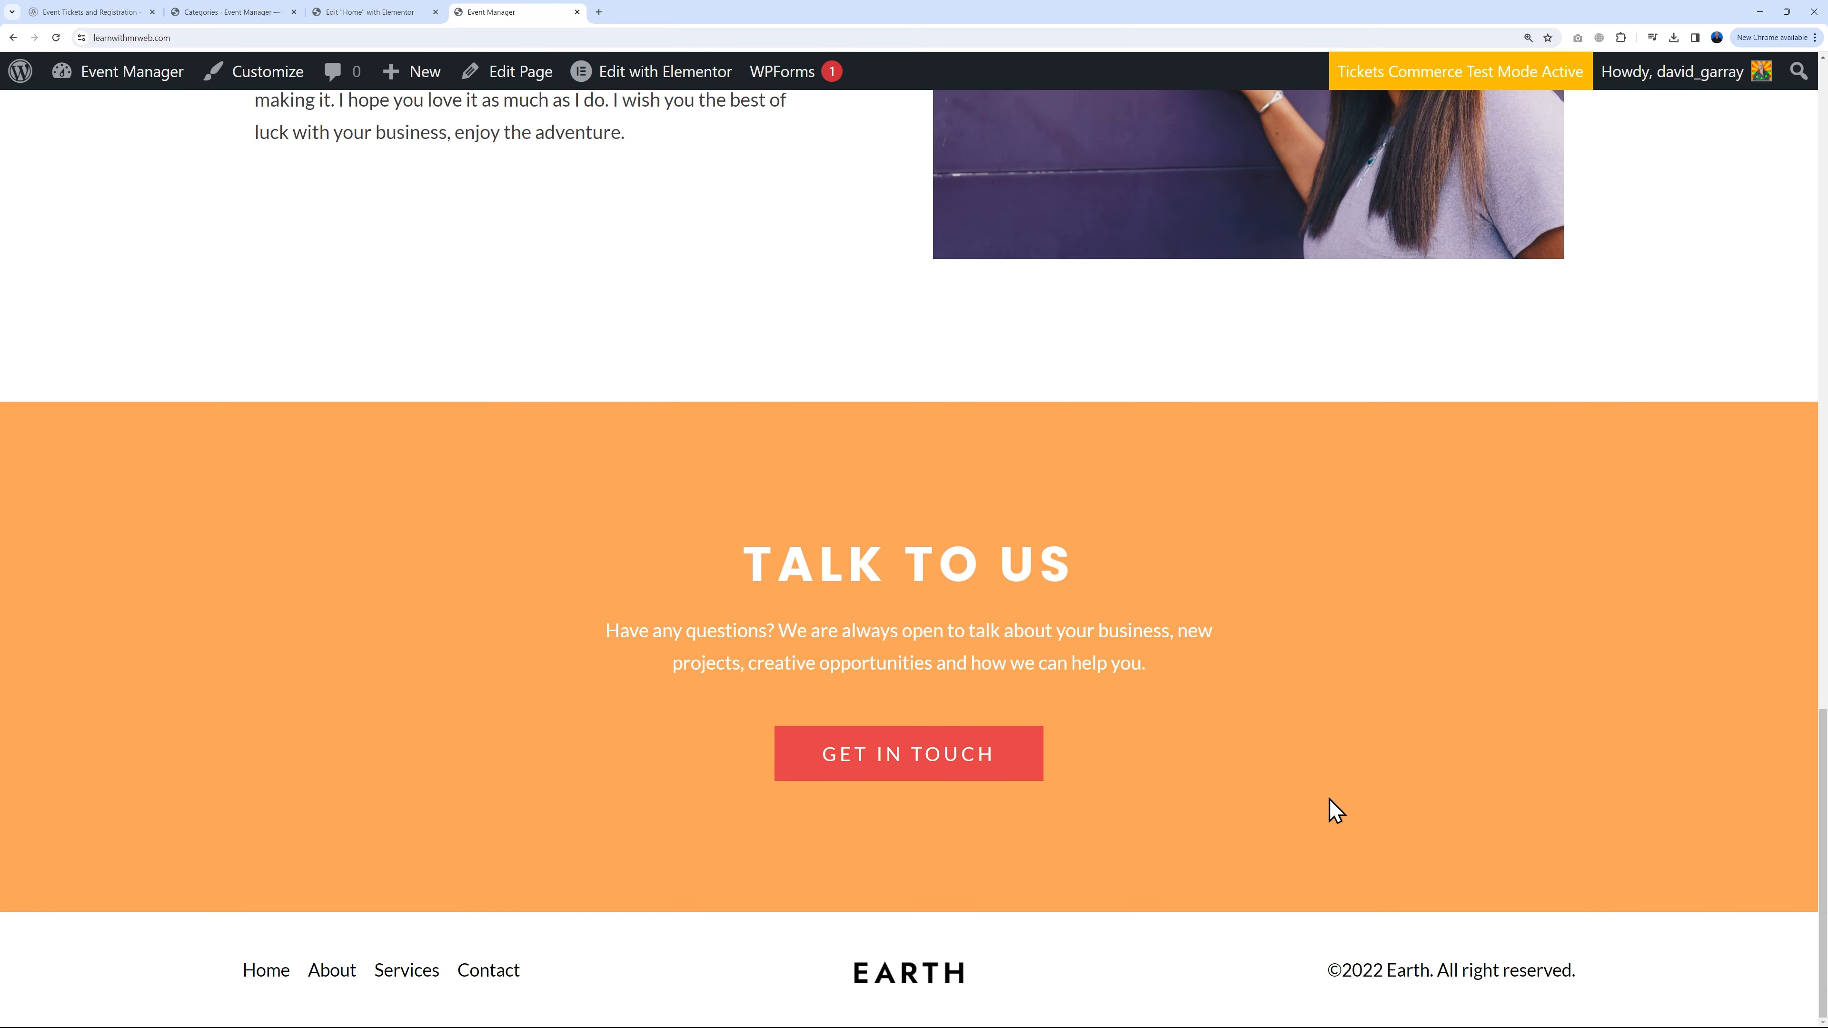
{"action": "key", "text": "Home"}
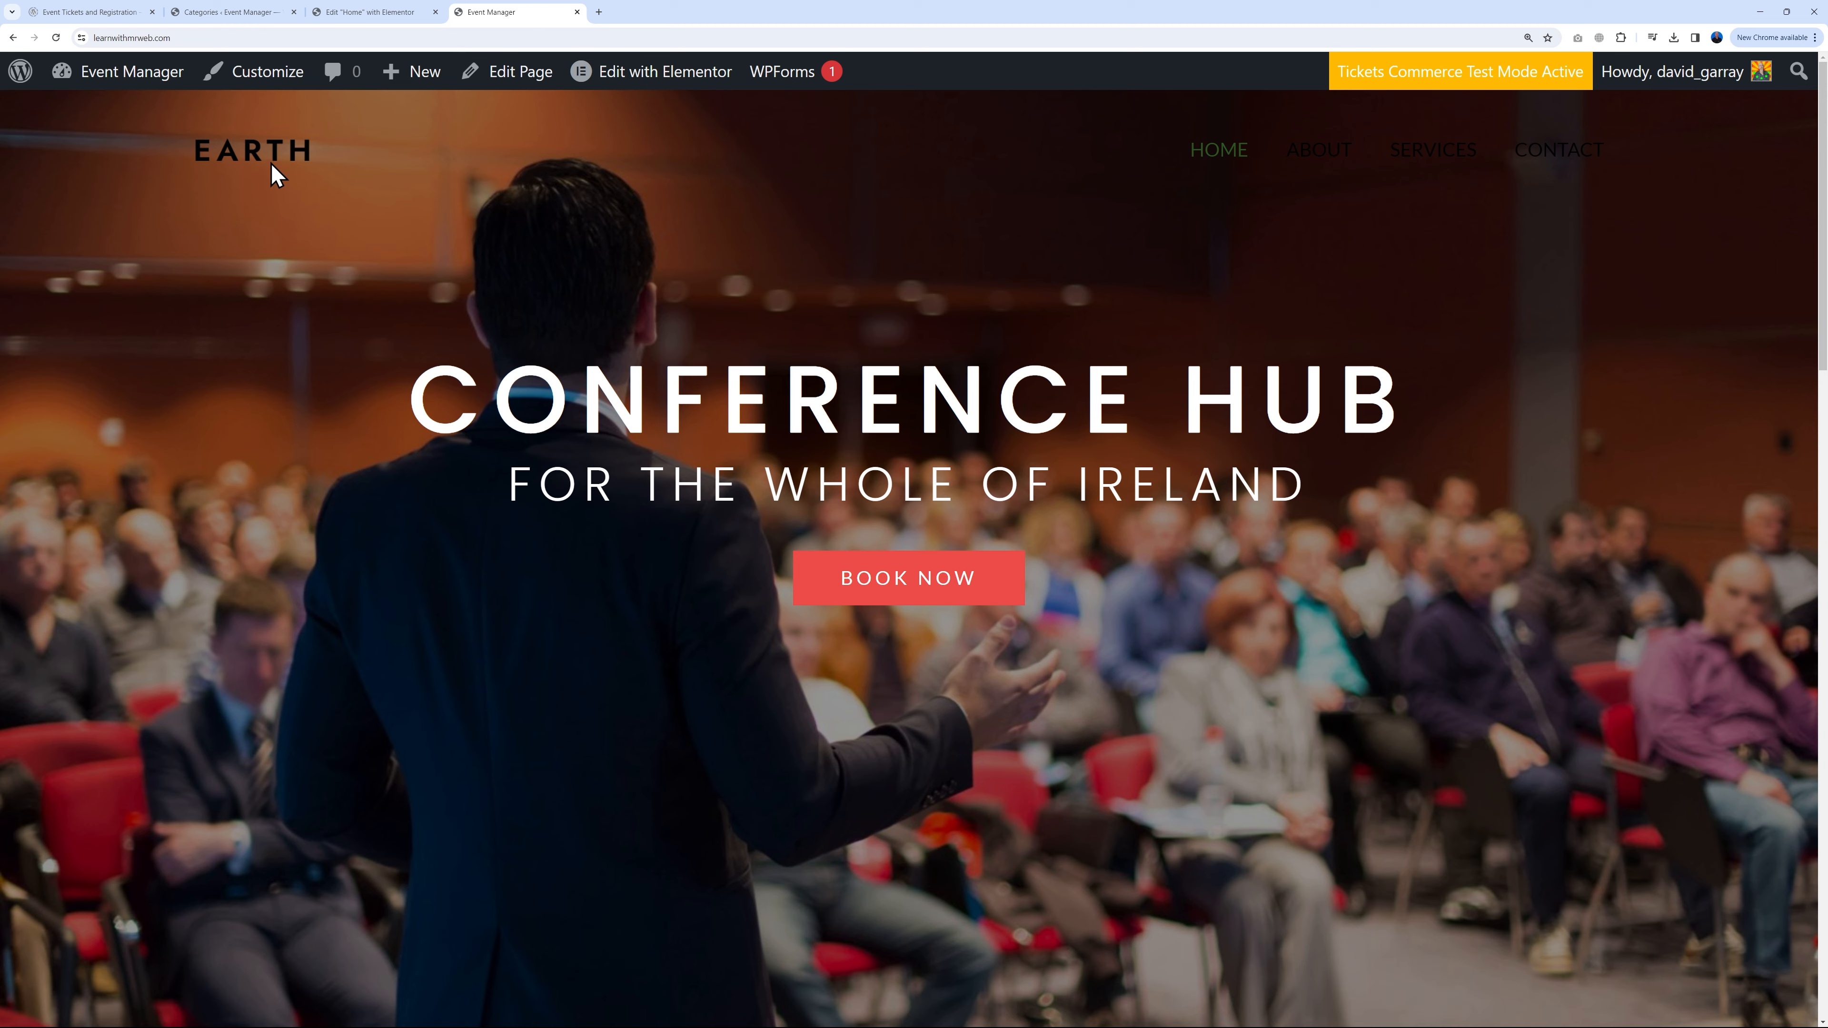
{"action": "scroll", "coordinate": [1578, 533], "scroll_direction": "down", "scroll_amount": 15}
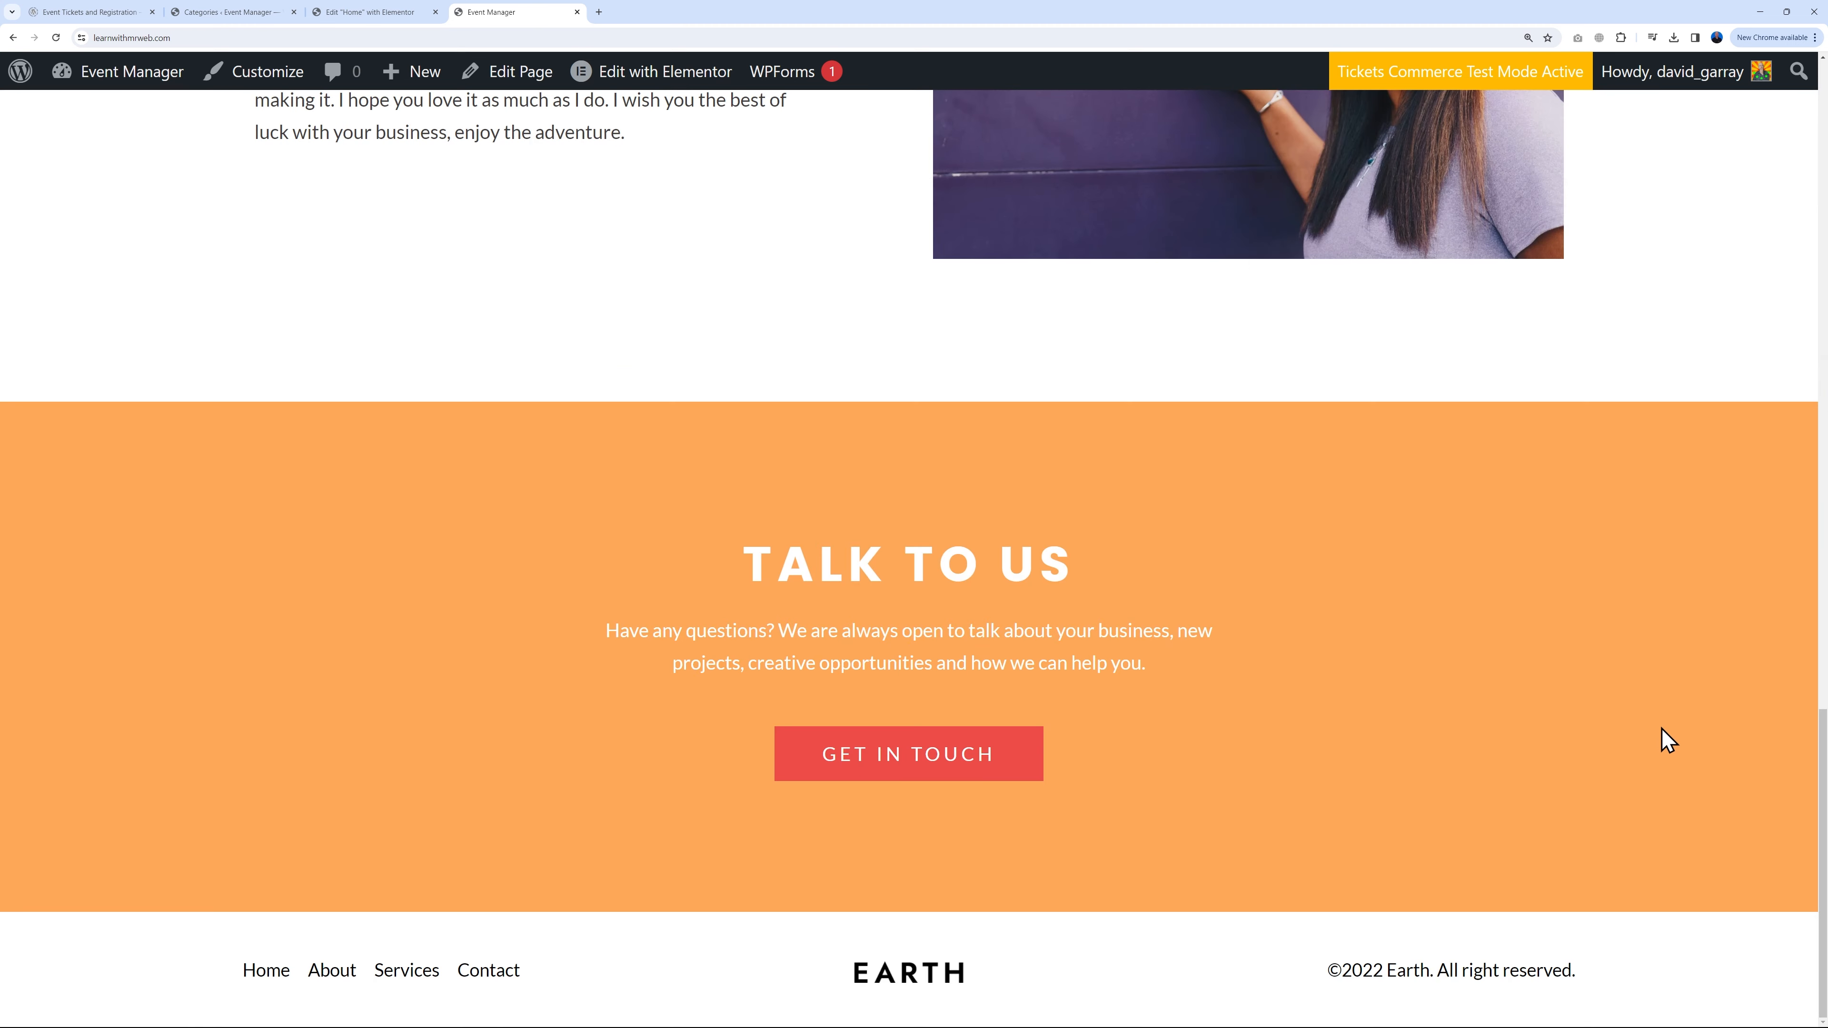
{"action": "key", "text": "Home"}
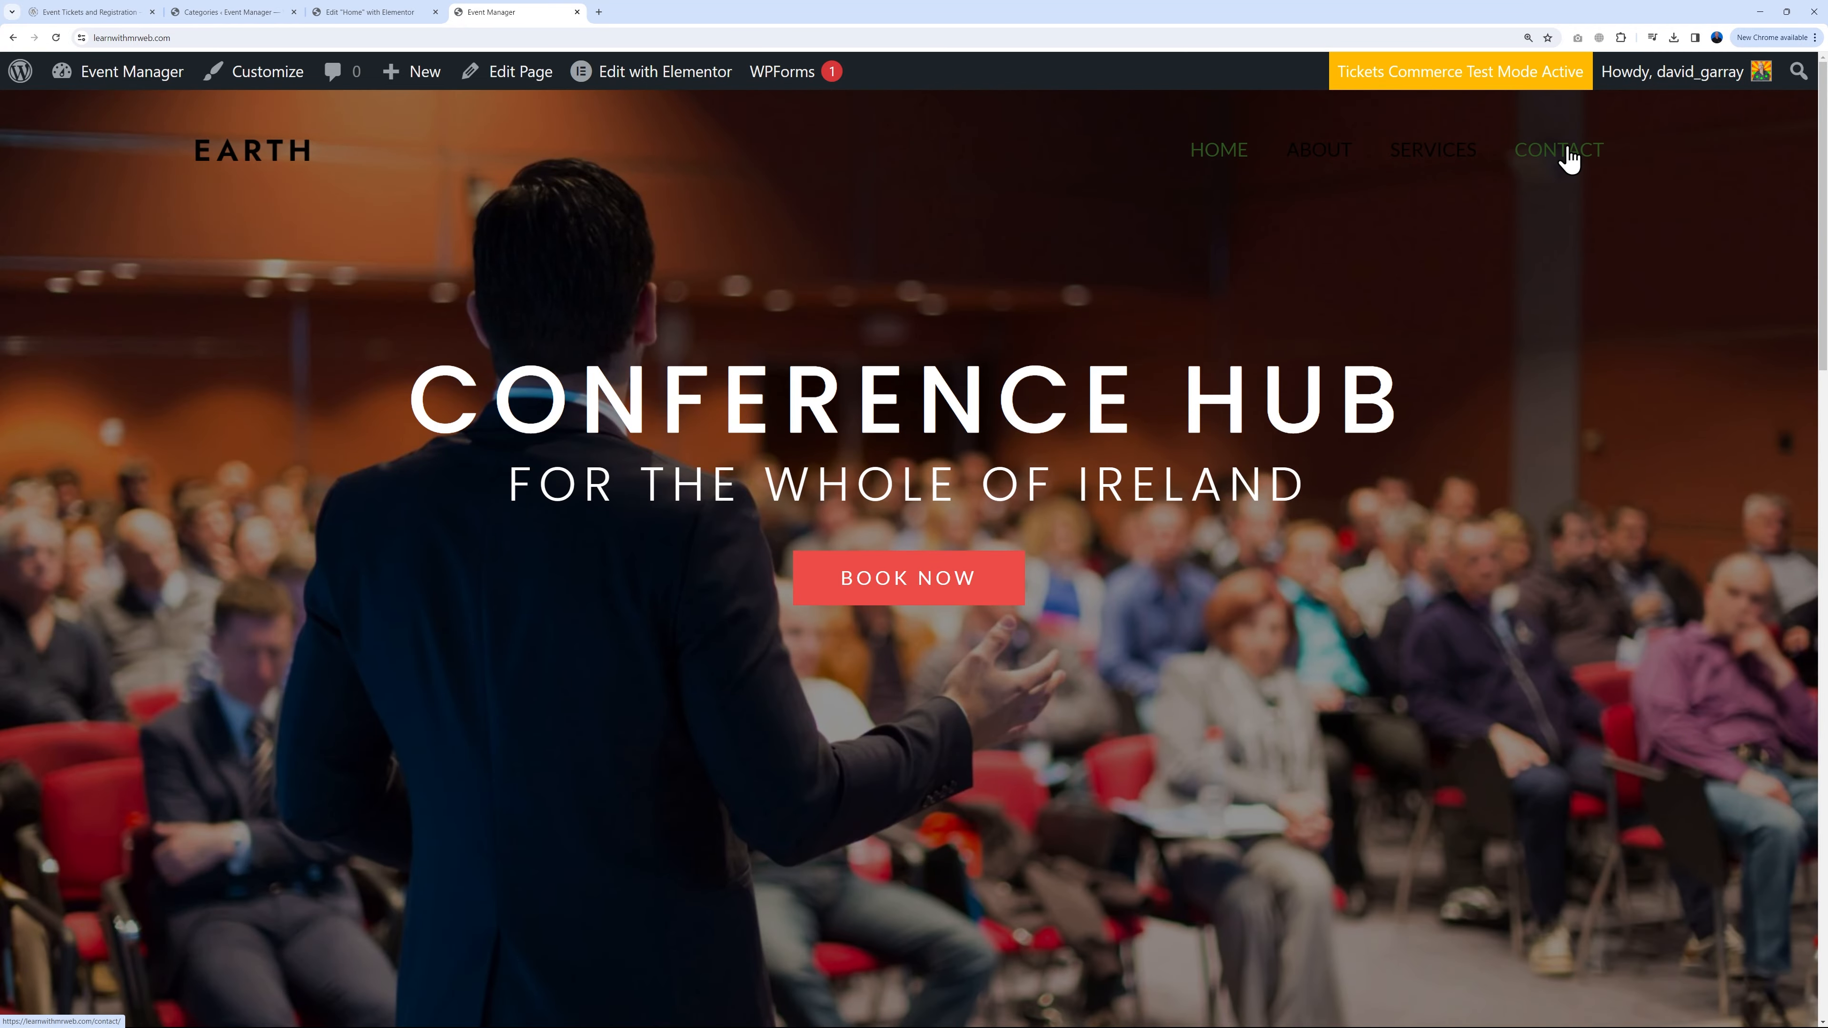
{"action": "left_click", "coordinate": [1568, 157]}
{"action": "scroll", "coordinate": [493, 873], "scroll_direction": "down", "scroll_amount": 8}
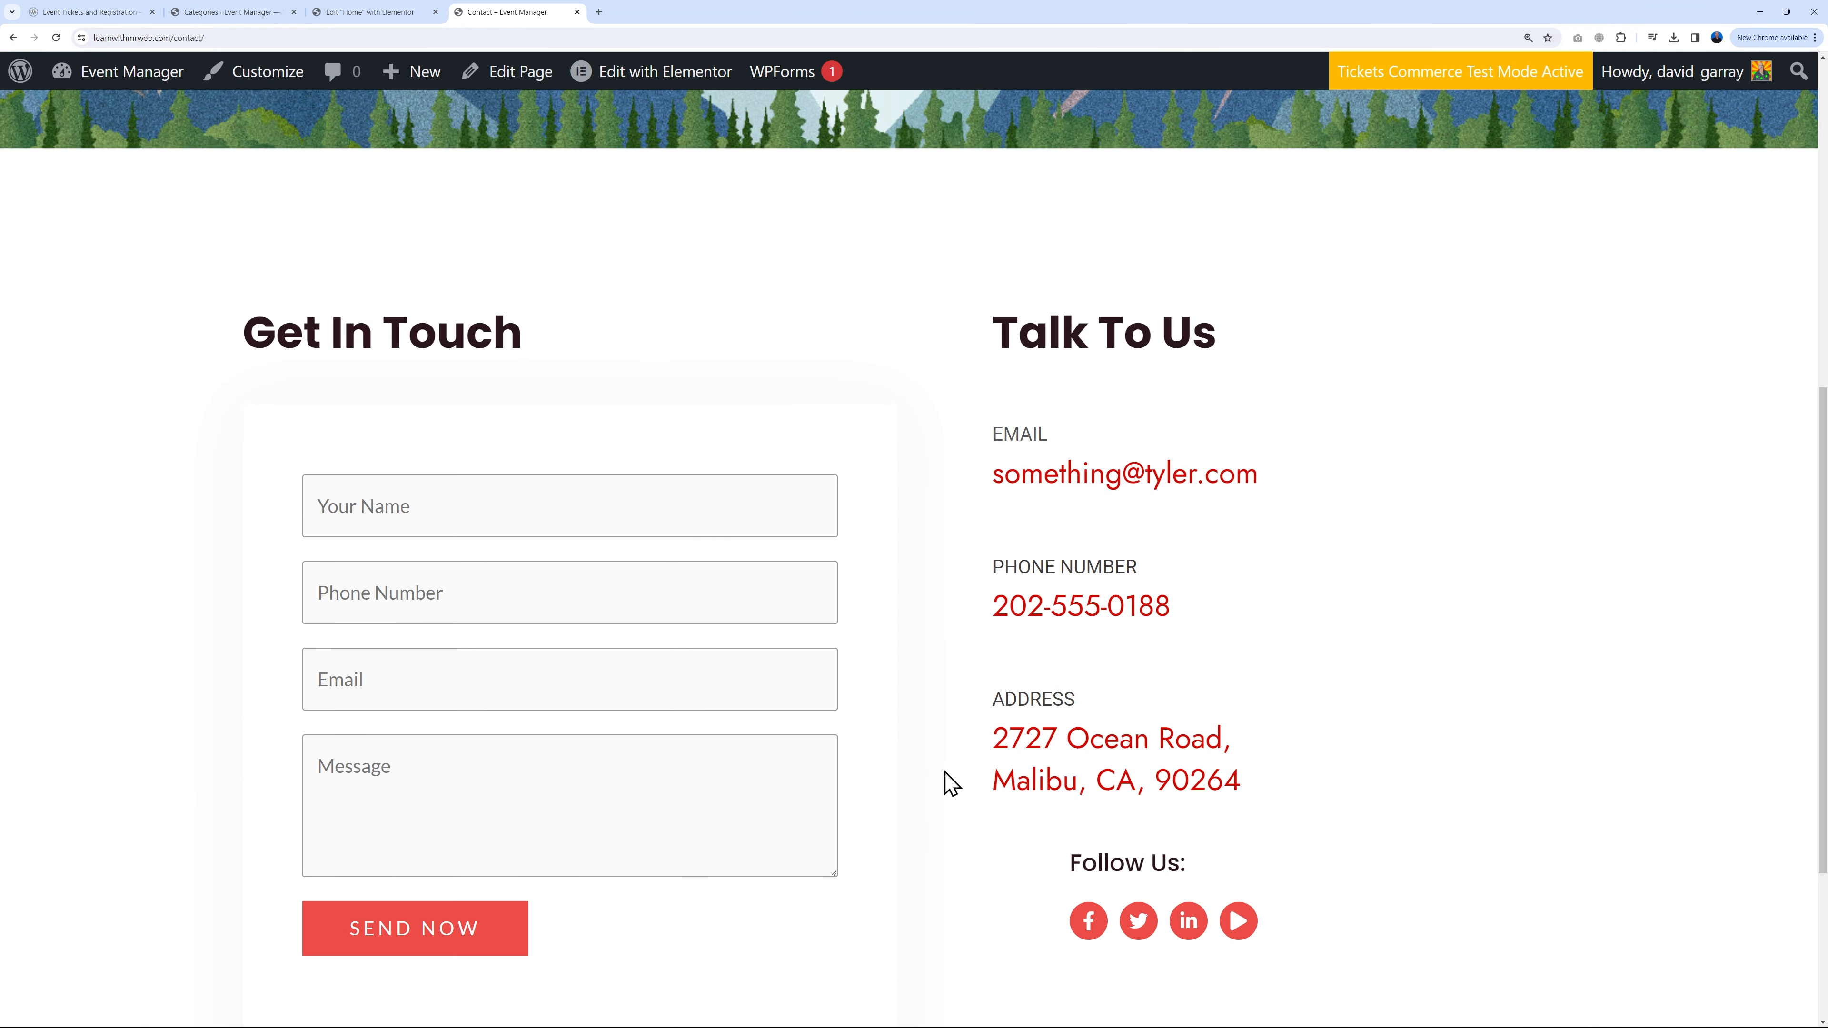
Step: Exit Elementor to the WordPress dashboard and open the Contact page with Elementor from All Pages
{"action": "left_click", "coordinate": [367, 13]}
{"action": "left_click", "coordinate": [23, 74]}
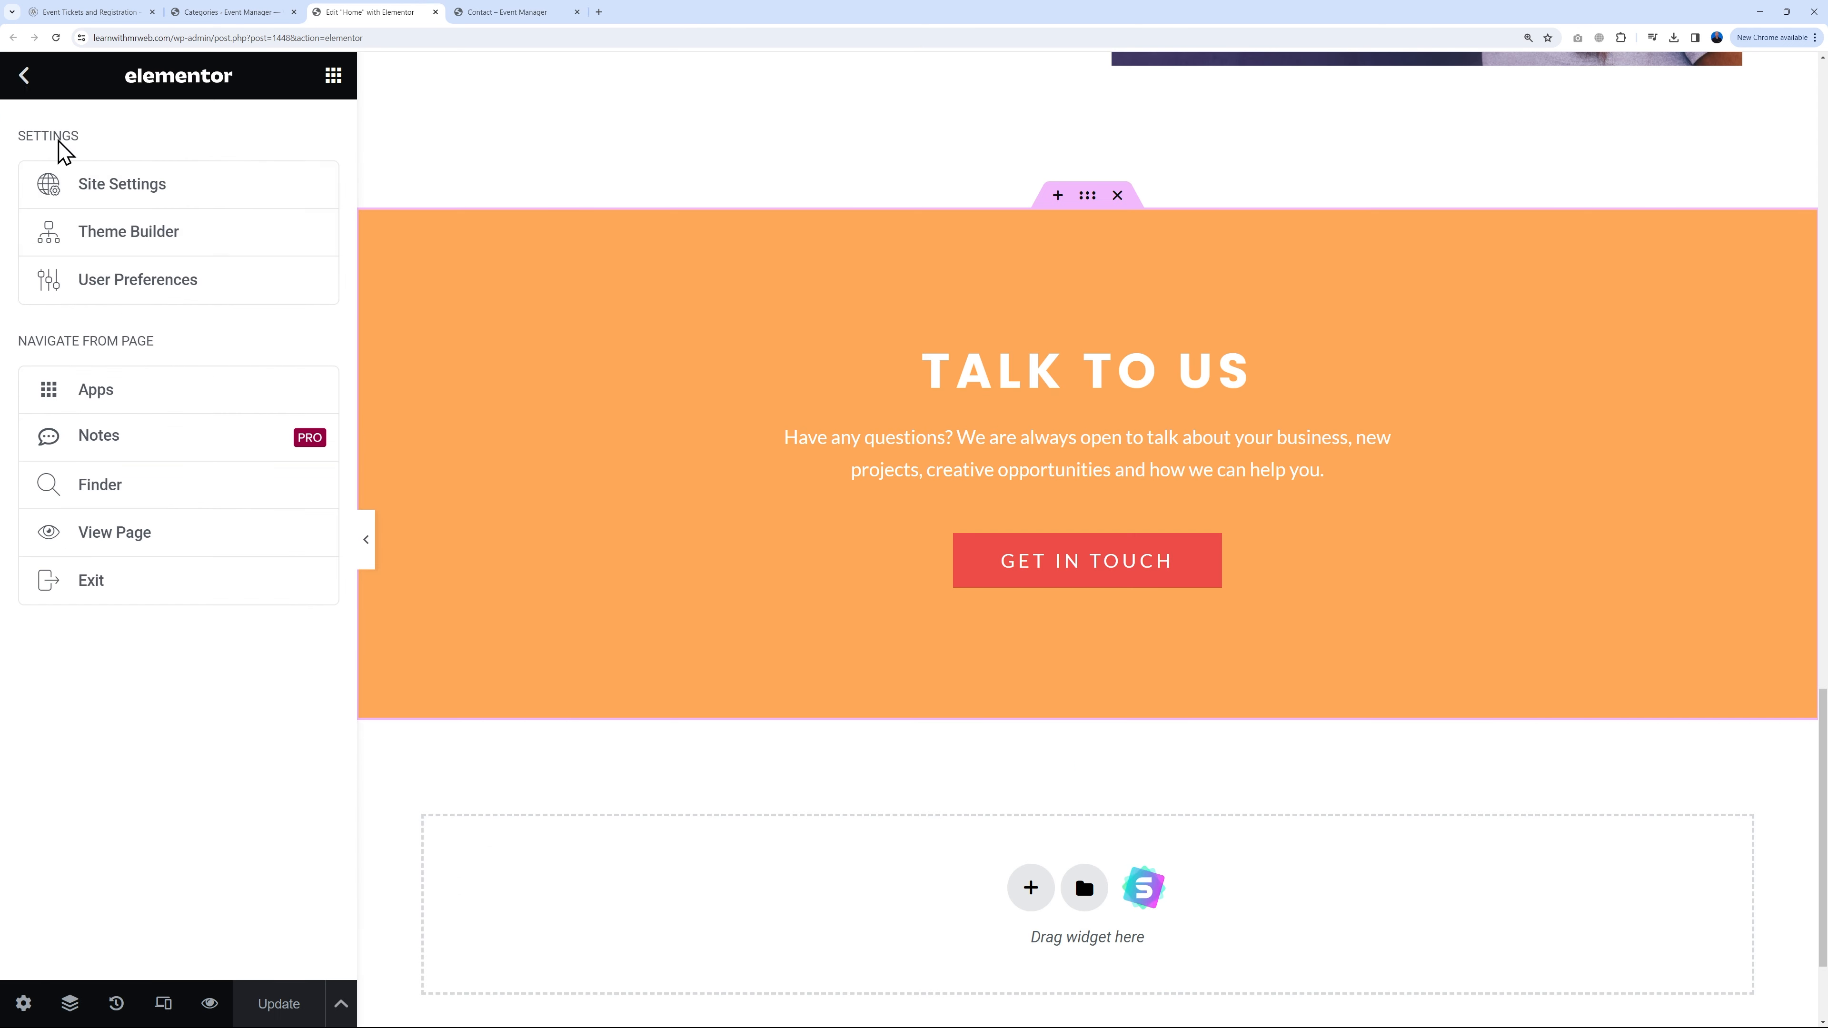
{"action": "left_click", "coordinate": [127, 605]}
{"action": "left_click", "coordinate": [869, 596]}
{"action": "left_click", "coordinate": [828, 643]}
{"action": "left_click", "coordinate": [1091, 629]}
{"action": "mouse_move", "coordinate": [52, 479]}
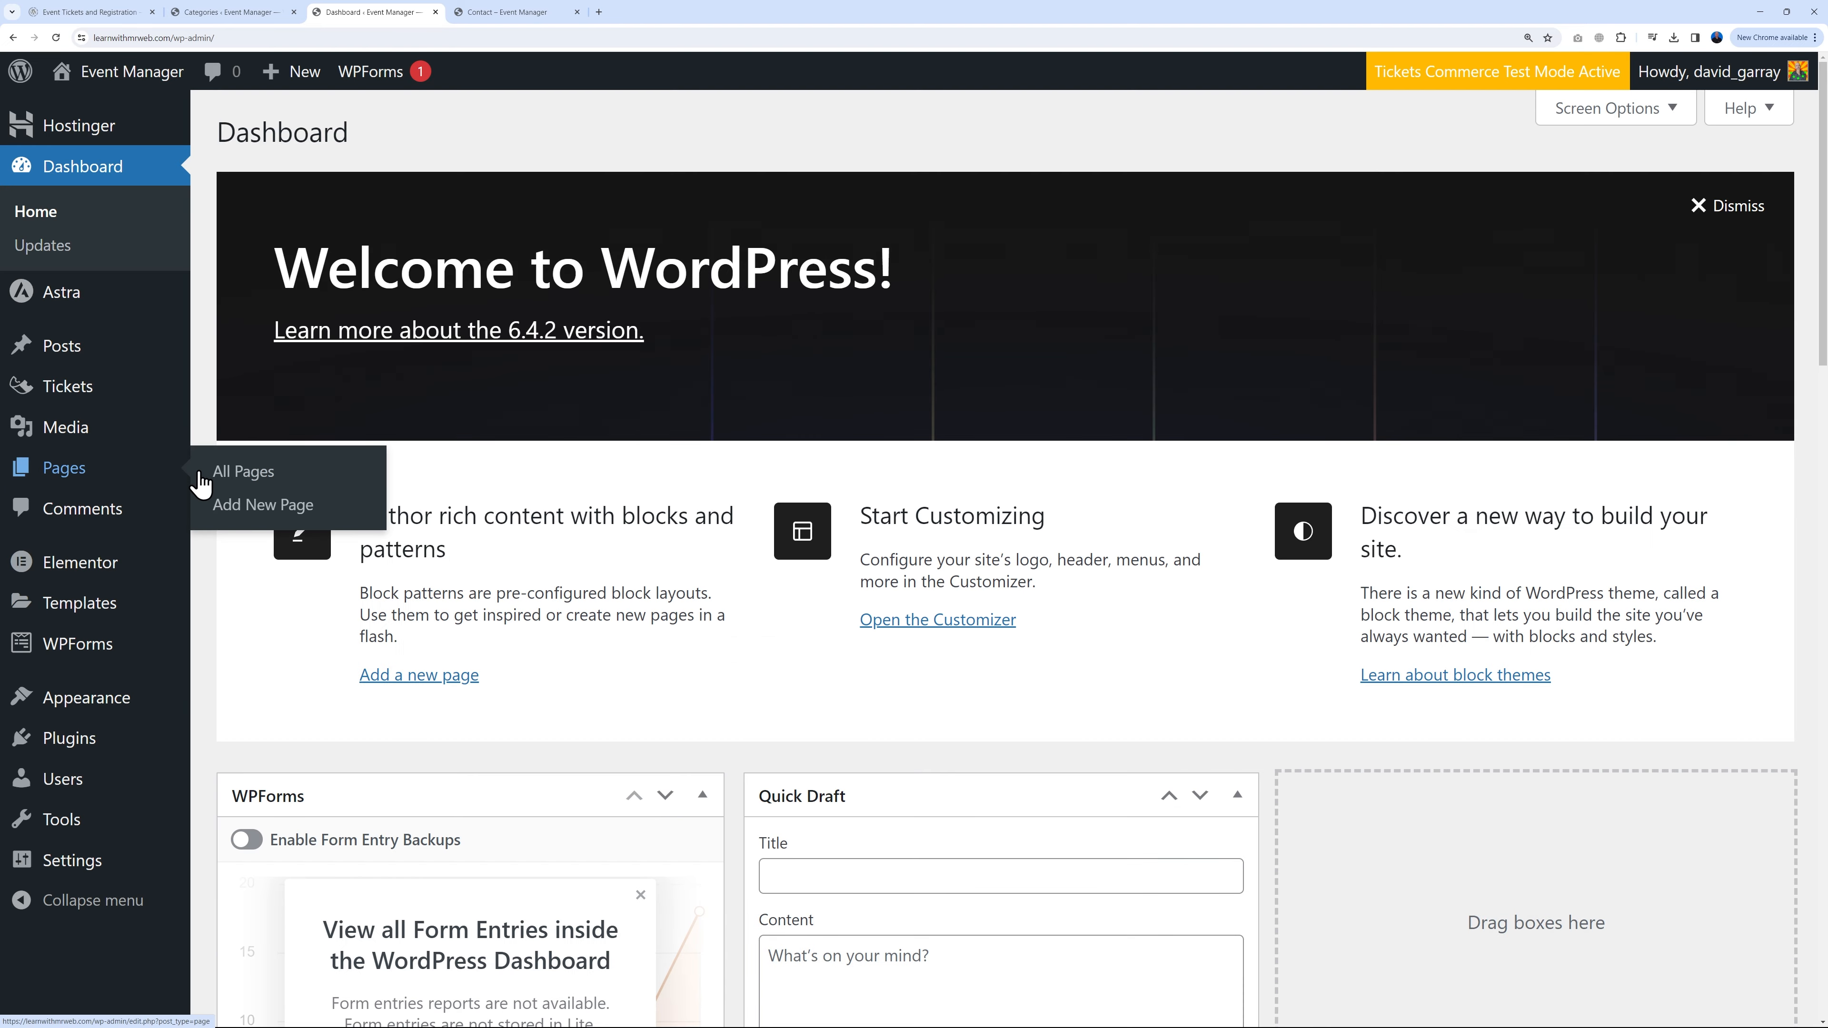
{"action": "left_click", "coordinate": [238, 478]}
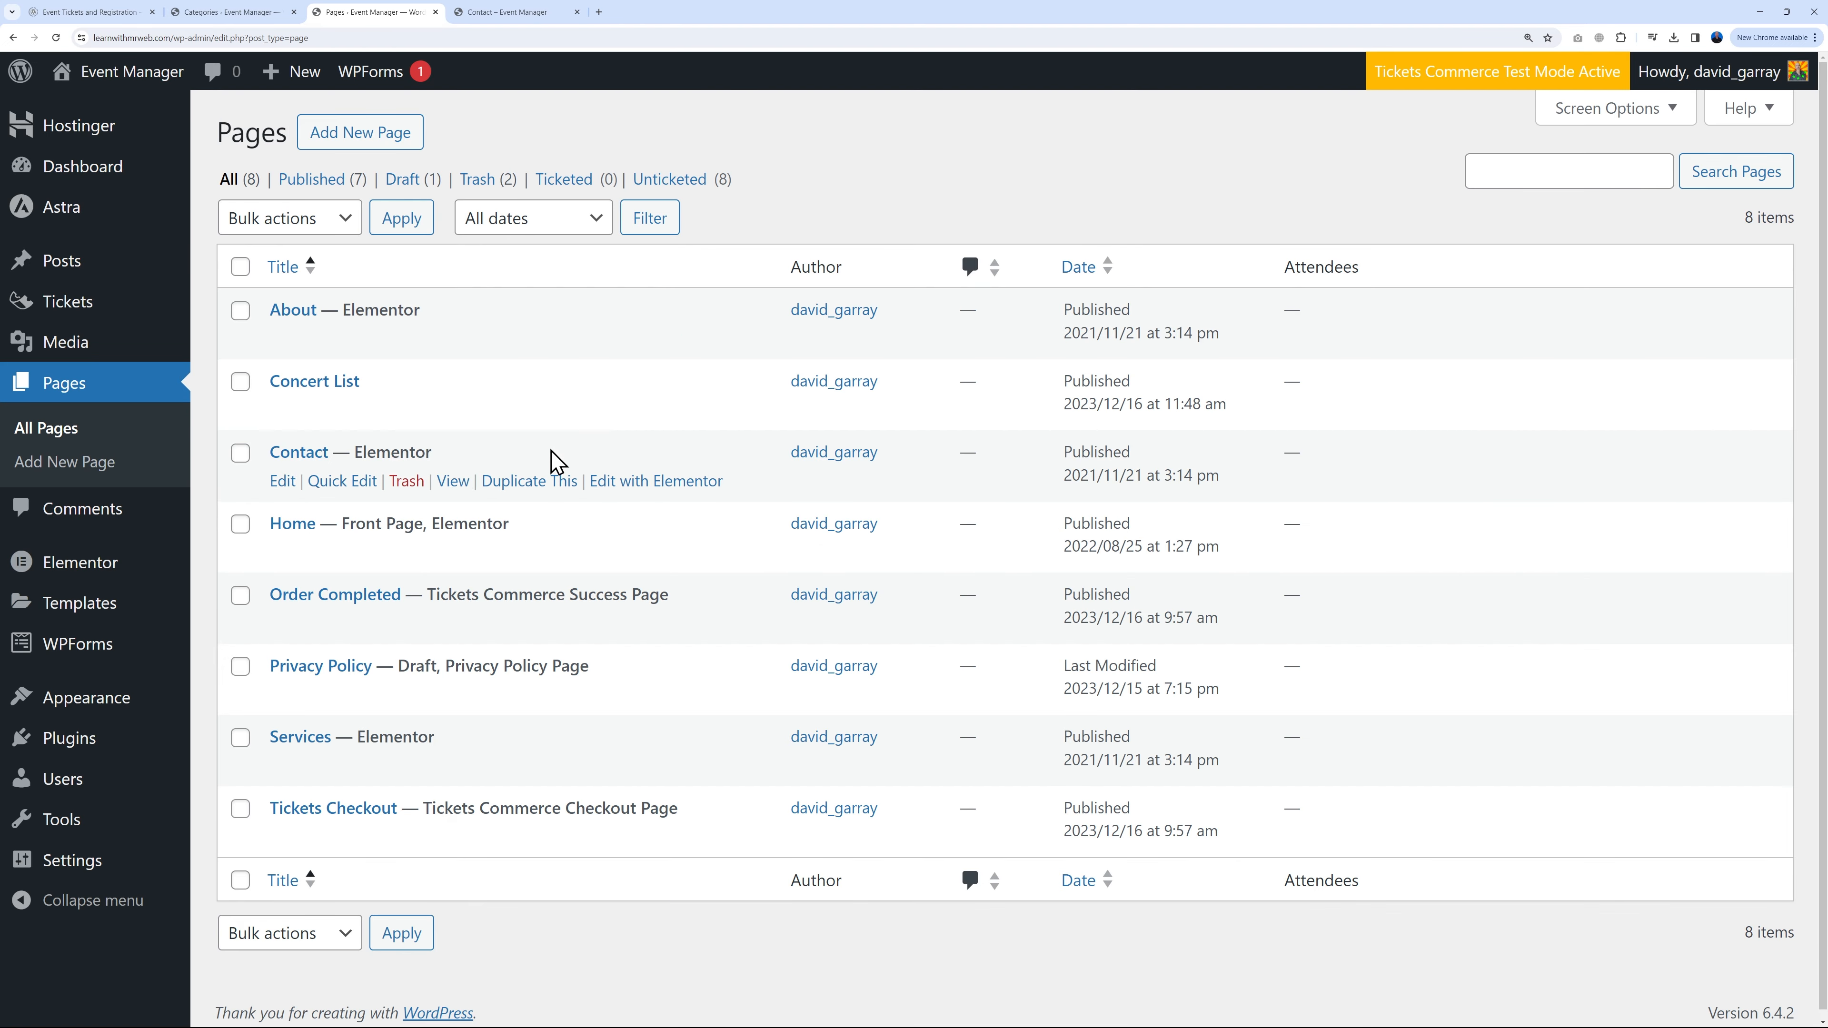
{"action": "left_click", "coordinate": [671, 482]}
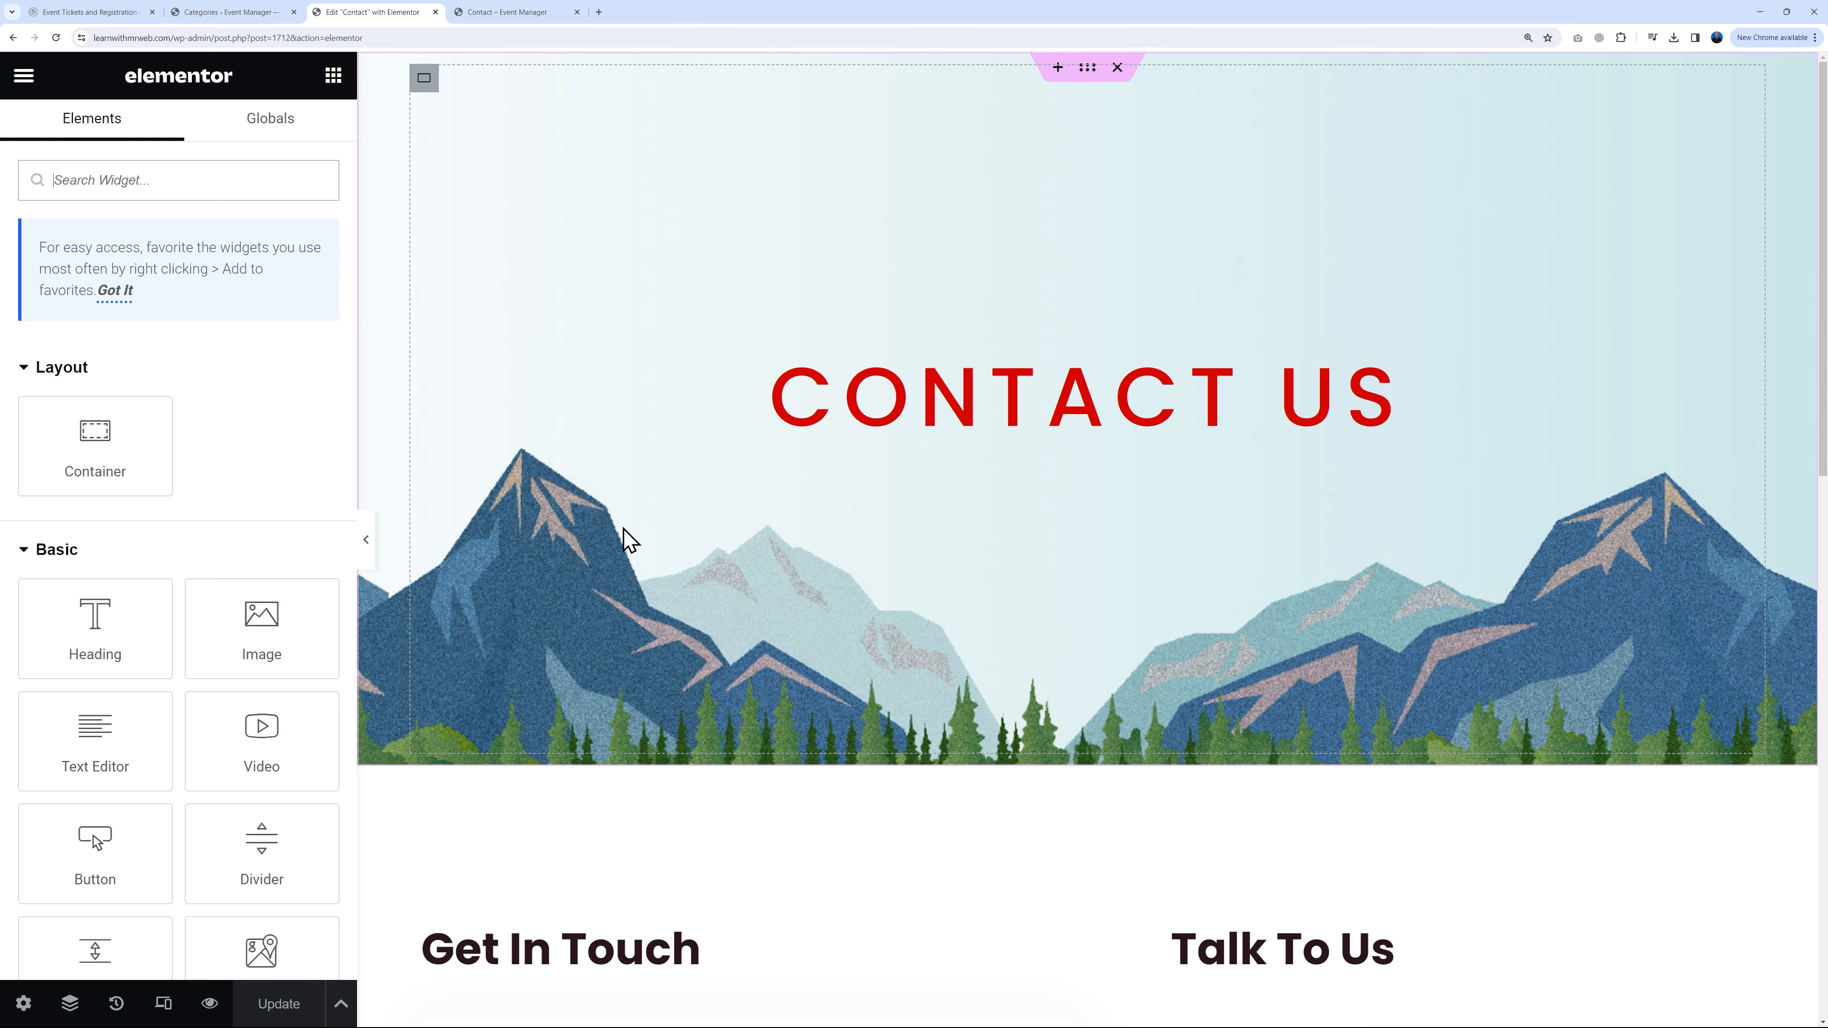
Step: Set the Contact hero's background image to the uploaded pexels-chevanon-photography-323503.jpg photo
{"action": "left_click", "coordinate": [1087, 72]}
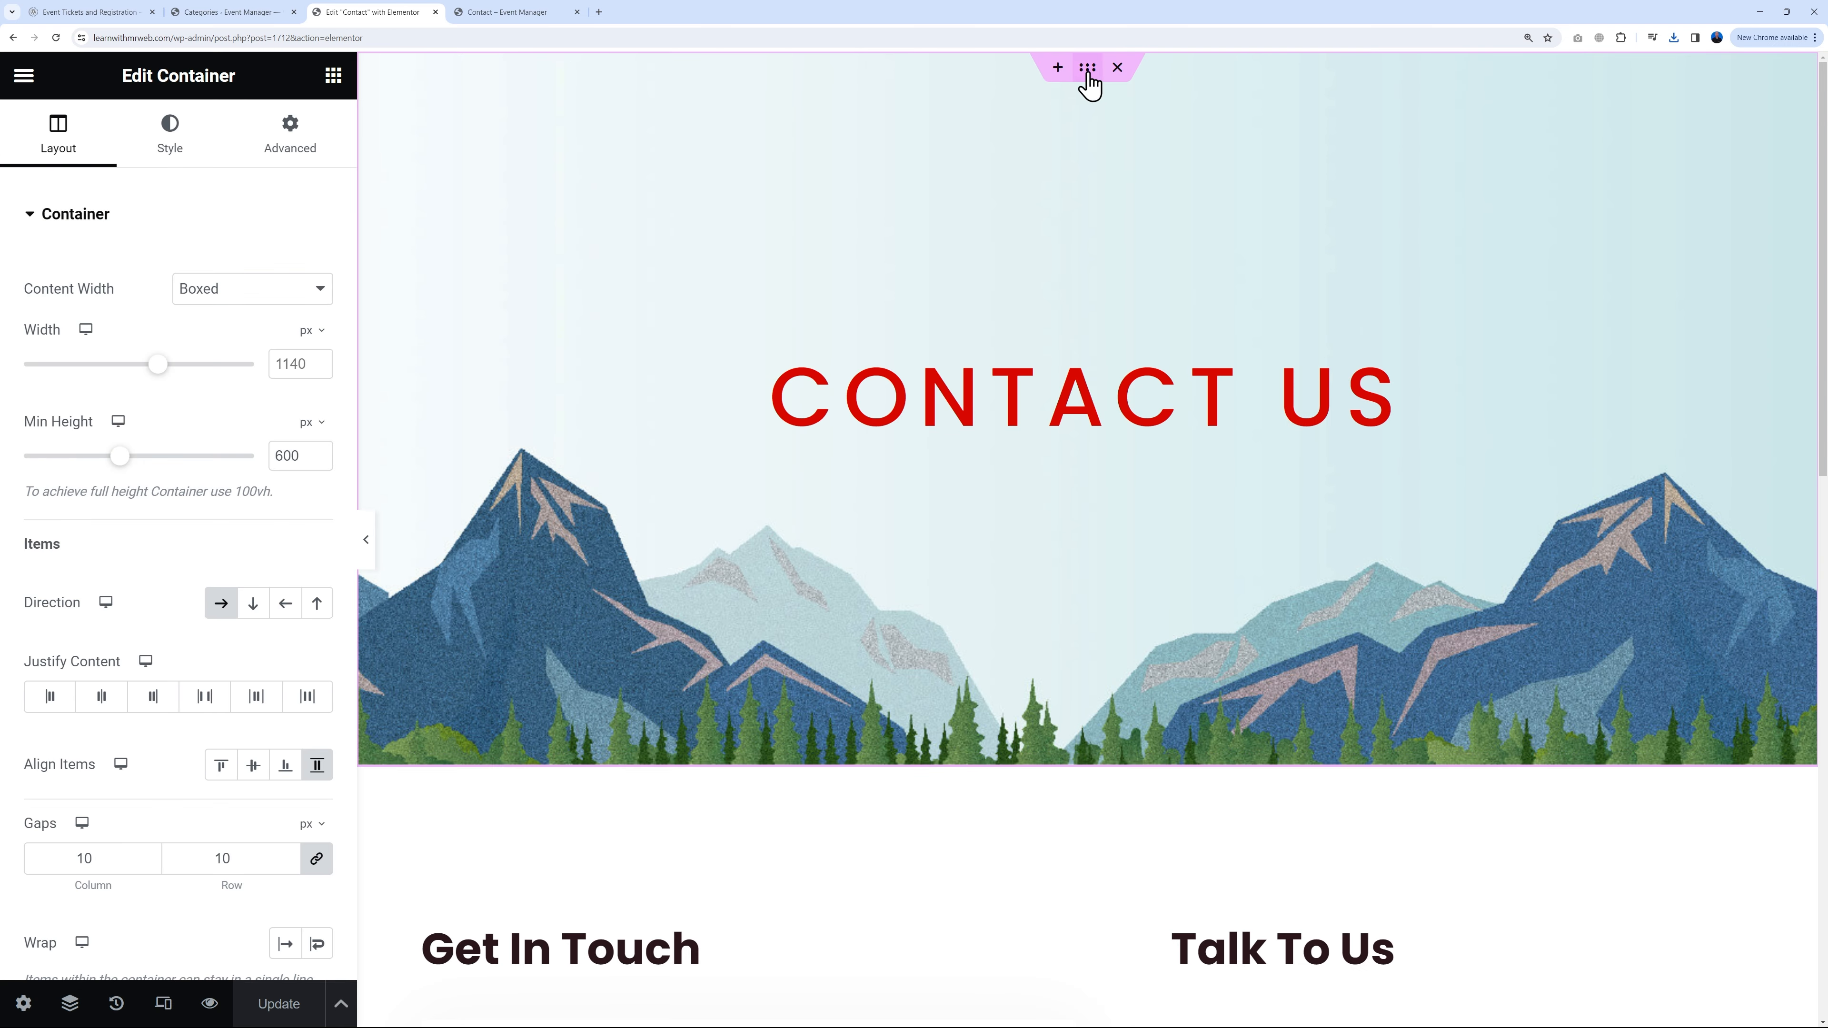
{"action": "left_click", "coordinate": [174, 155]}
{"action": "left_click", "coordinate": [191, 461]}
{"action": "left_click", "coordinate": [363, 173]}
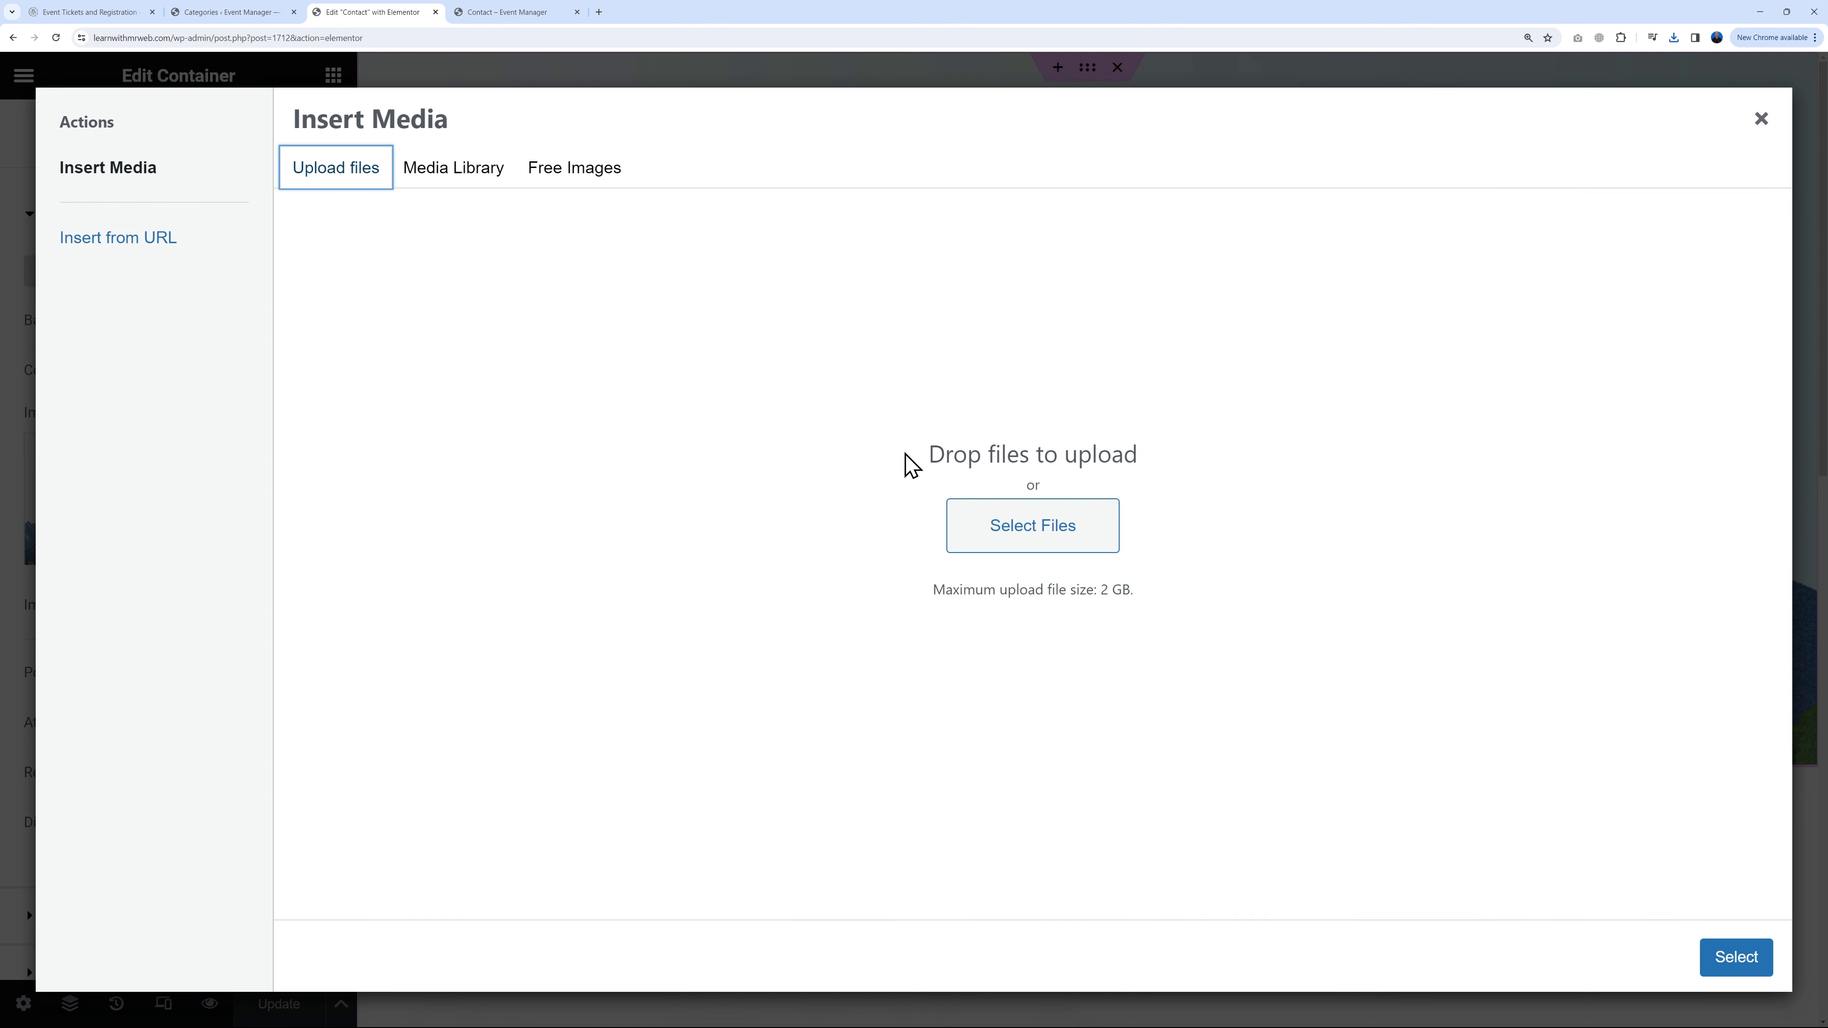
{"action": "left_click", "coordinate": [1053, 531]}
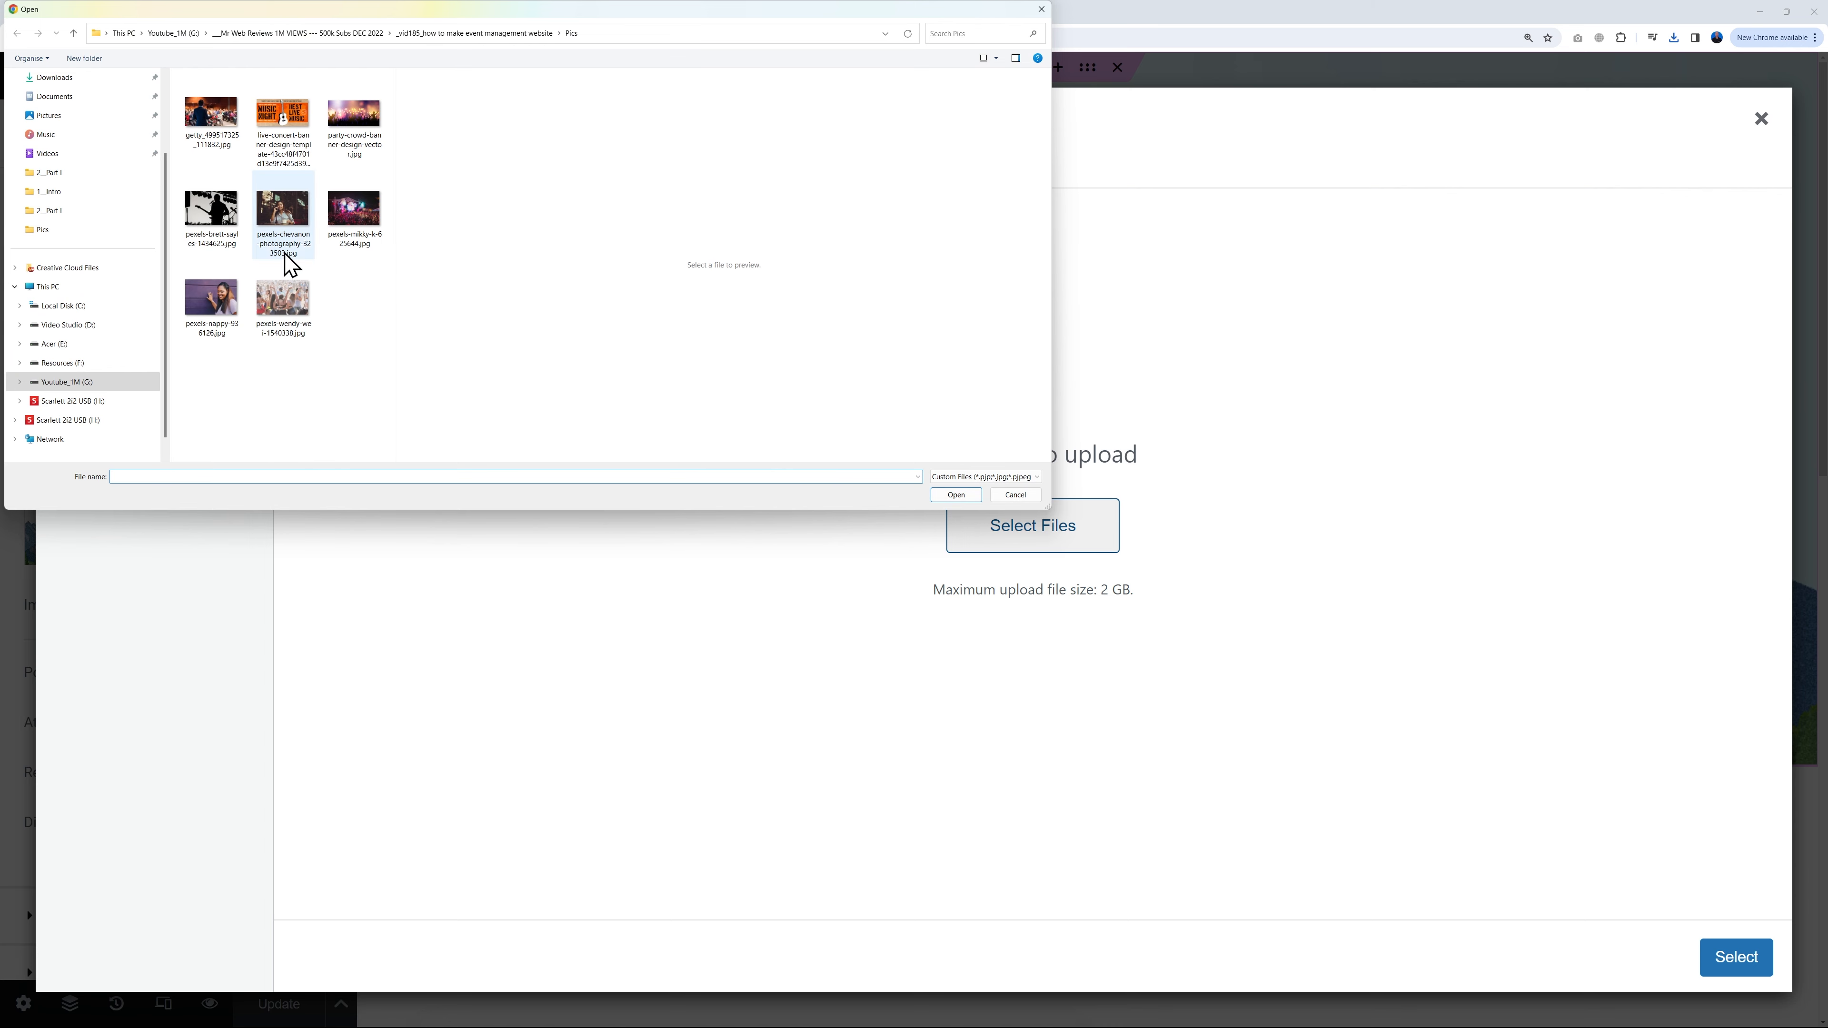
{"action": "left_click", "coordinate": [287, 216]}
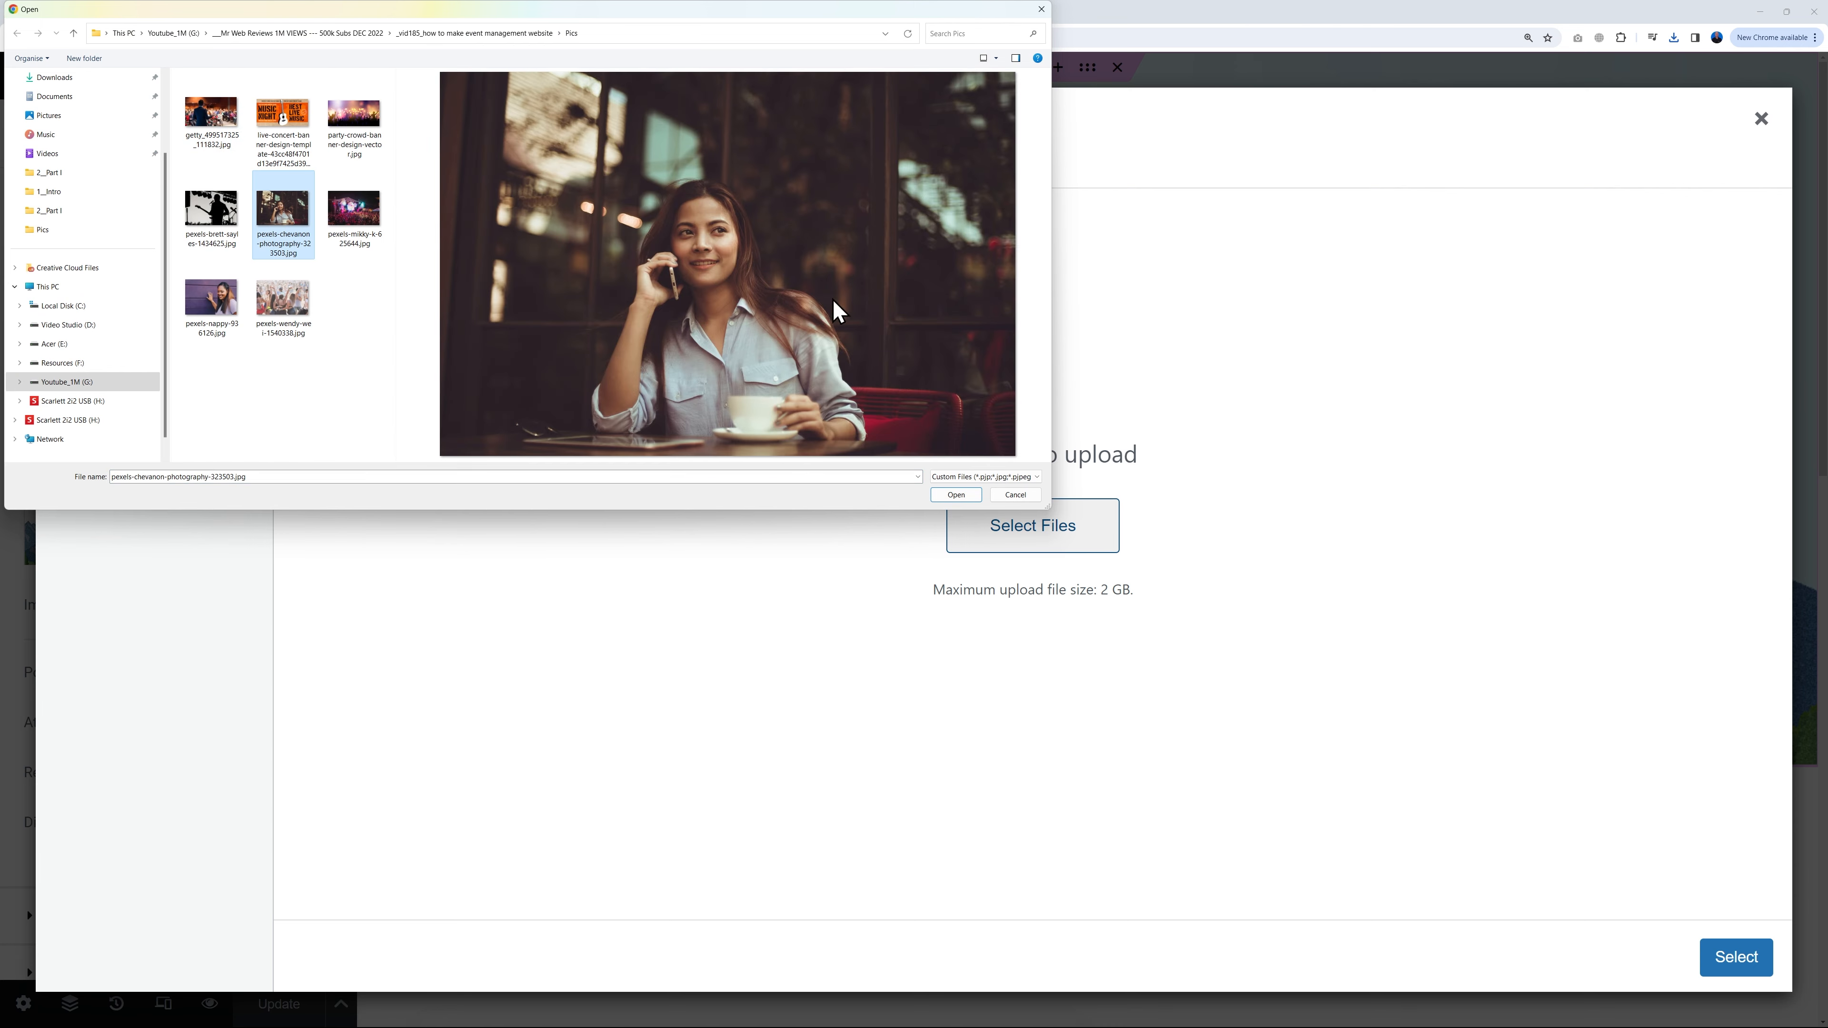
{"action": "left_click", "coordinate": [955, 496]}
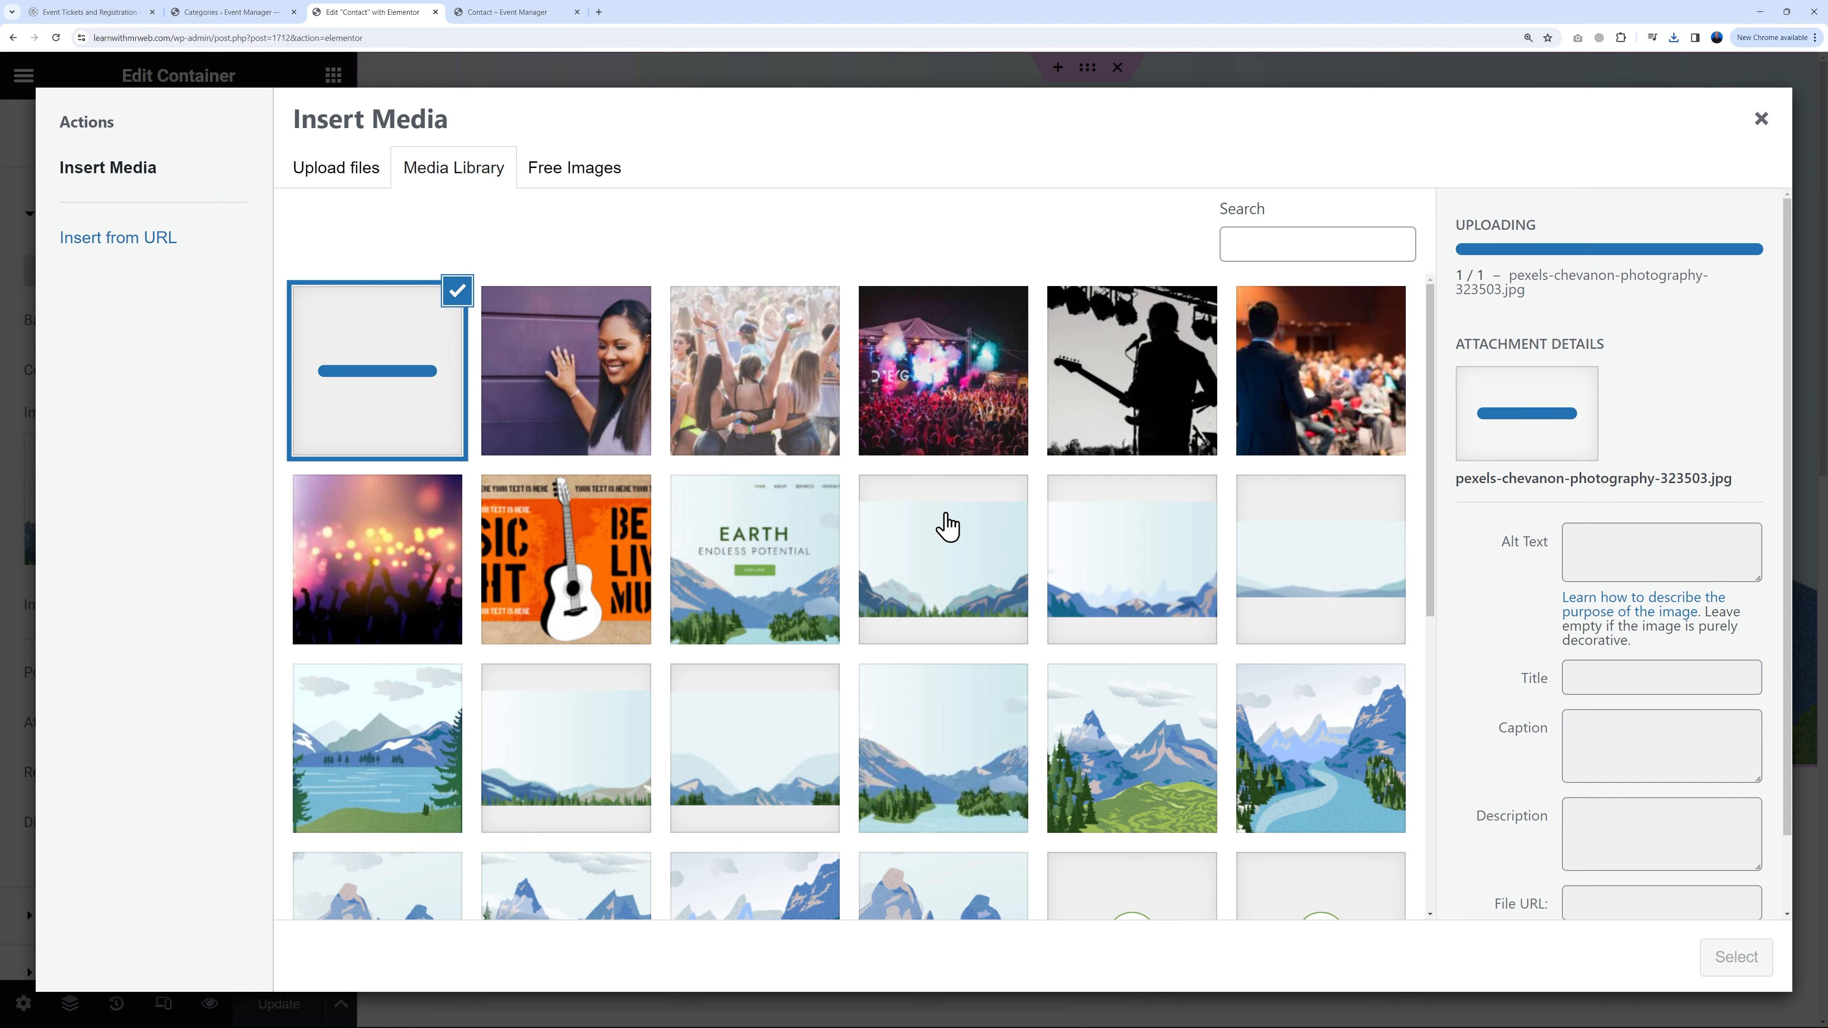
{"action": "left_click", "coordinate": [1709, 960]}
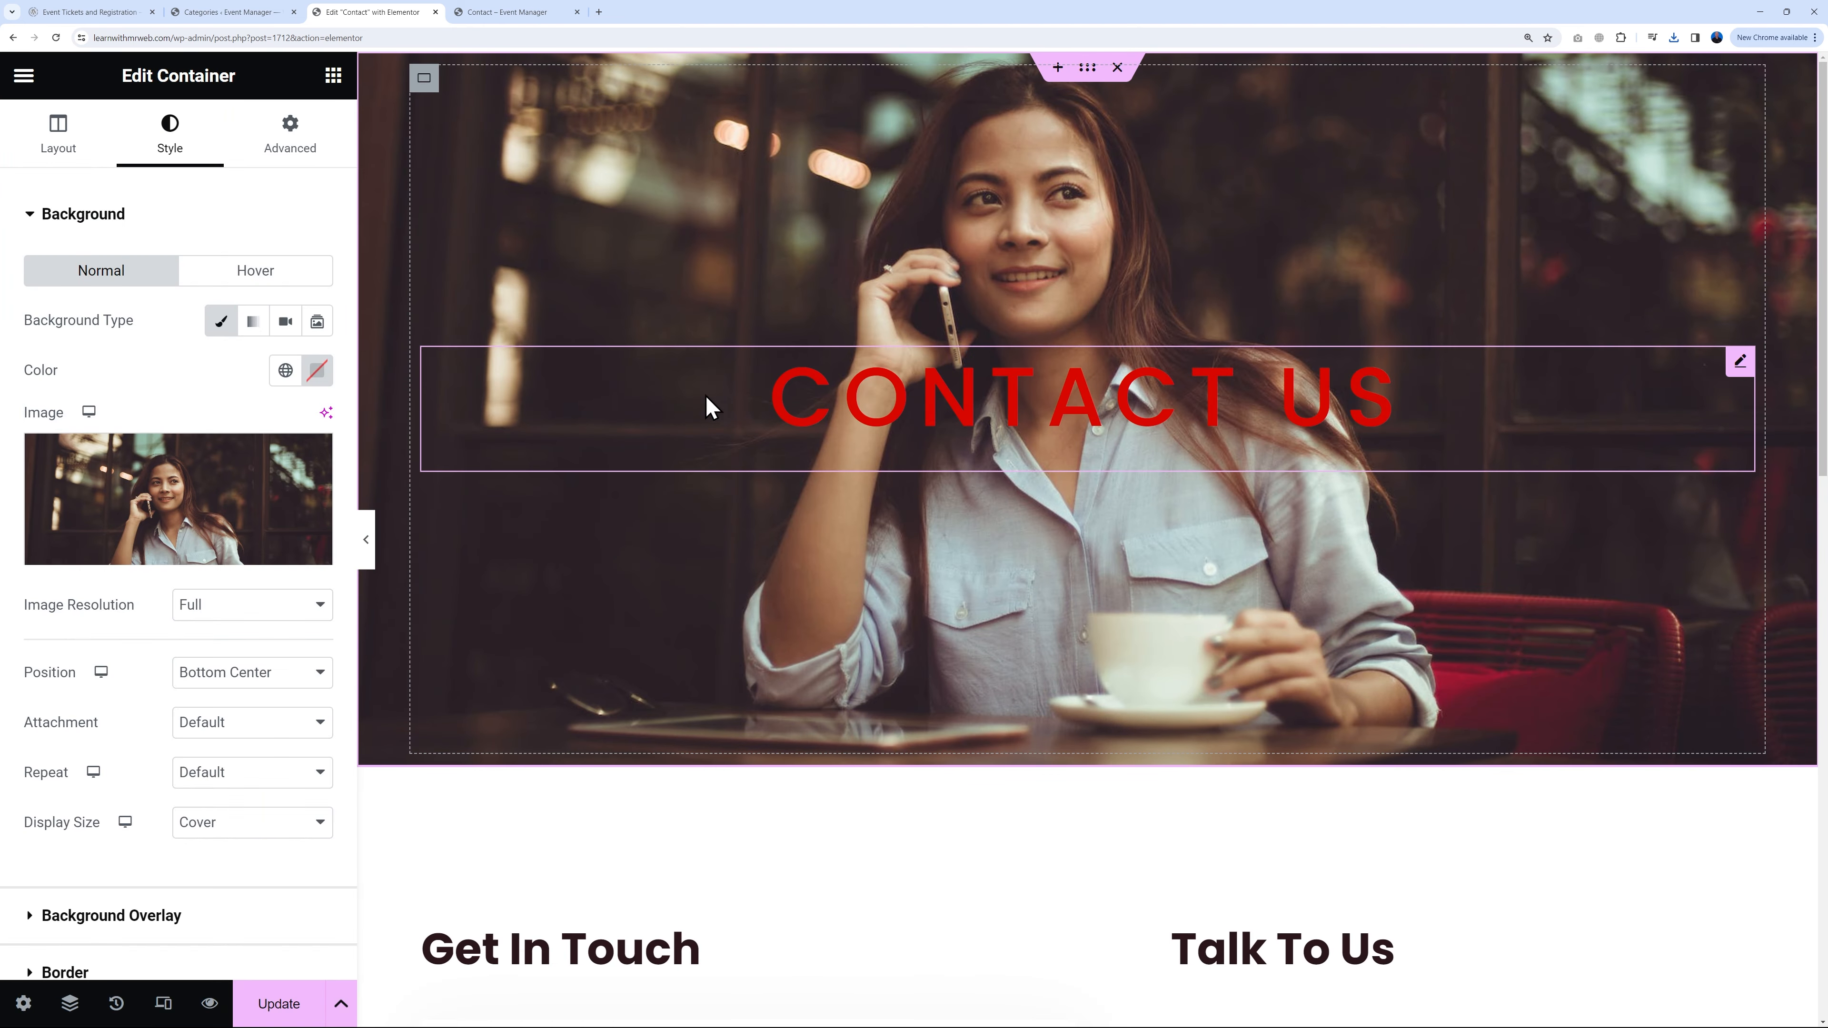
Step: Make the CONTACT US heading text colour white (#FFFFFF)
{"action": "left_click", "coordinate": [1740, 361]}
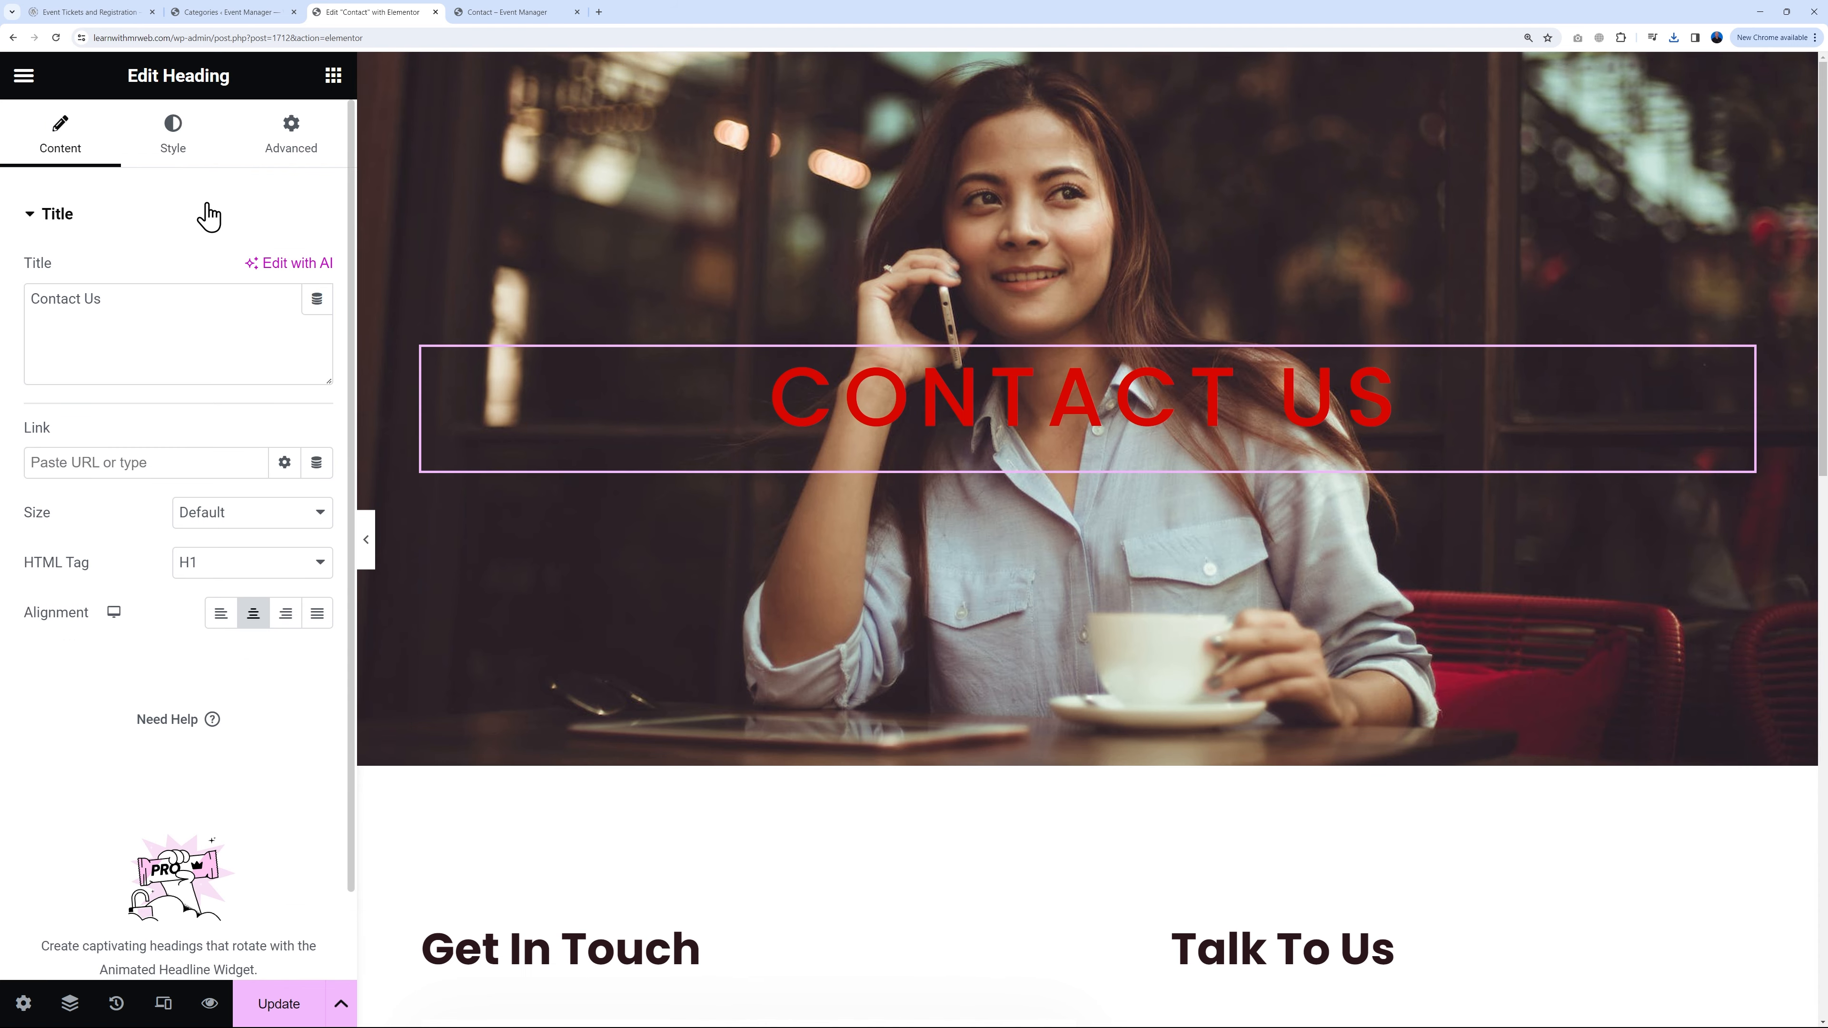
{"action": "left_click", "coordinate": [203, 171]}
{"action": "left_click", "coordinate": [318, 271]}
{"action": "left_click_drag", "start_coordinate": [253, 388], "coordinate": [154, 355]}
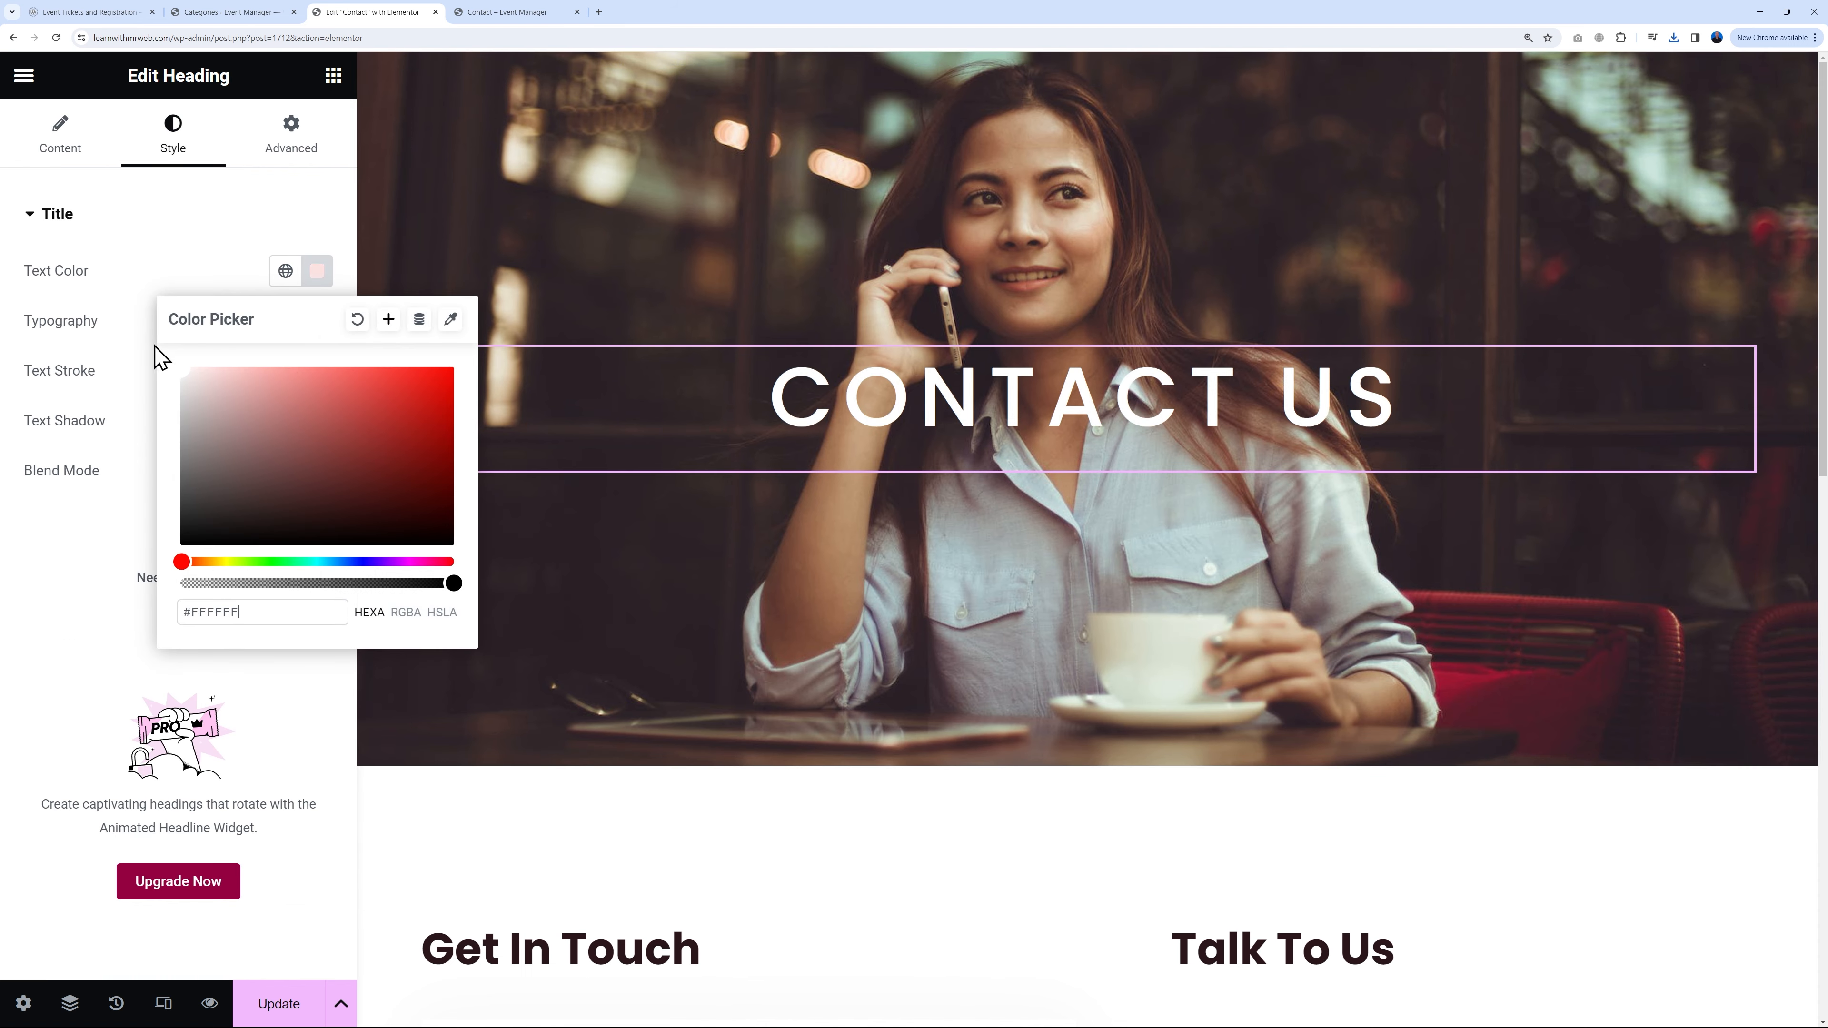
{"action": "left_click", "coordinate": [237, 382]}
{"action": "left_click", "coordinate": [1493, 893]}
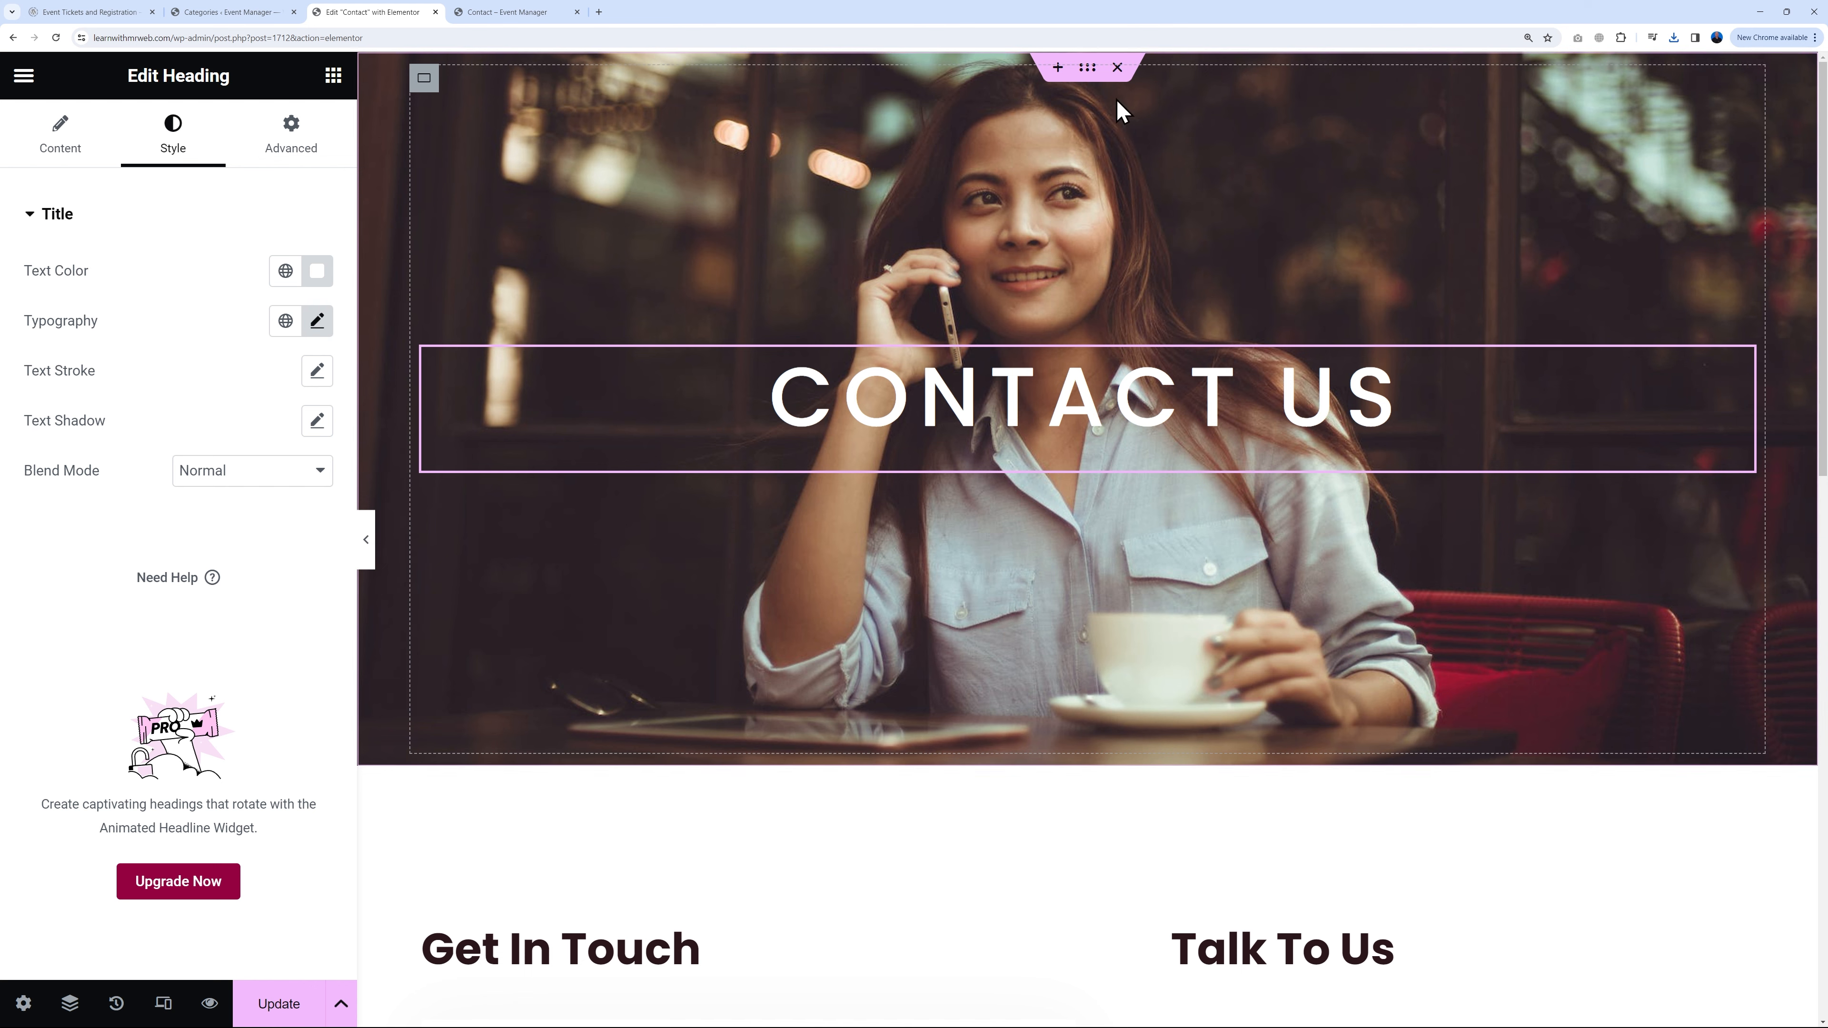
{"action": "left_click", "coordinate": [1087, 67]}
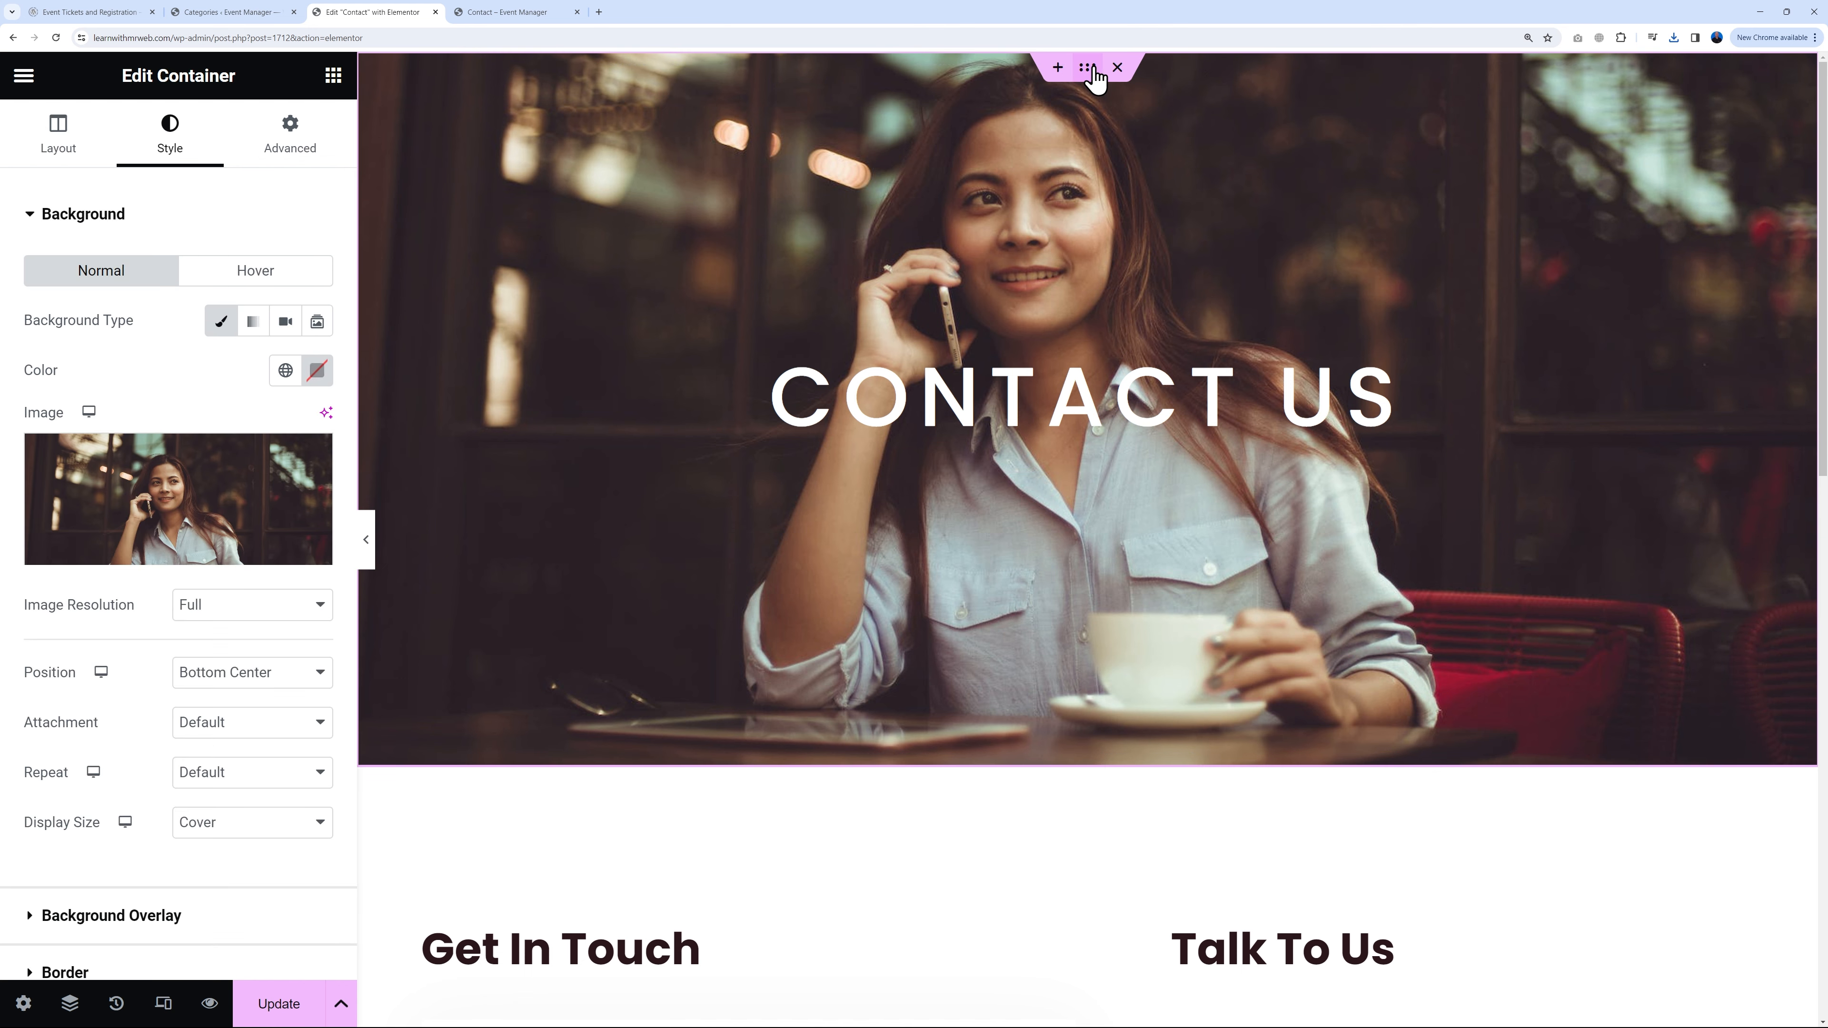
Step: Add a classic black background overlay at 0.3 opacity to the Contact hero
{"action": "left_click", "coordinate": [142, 921]}
{"action": "left_click", "coordinate": [285, 377]}
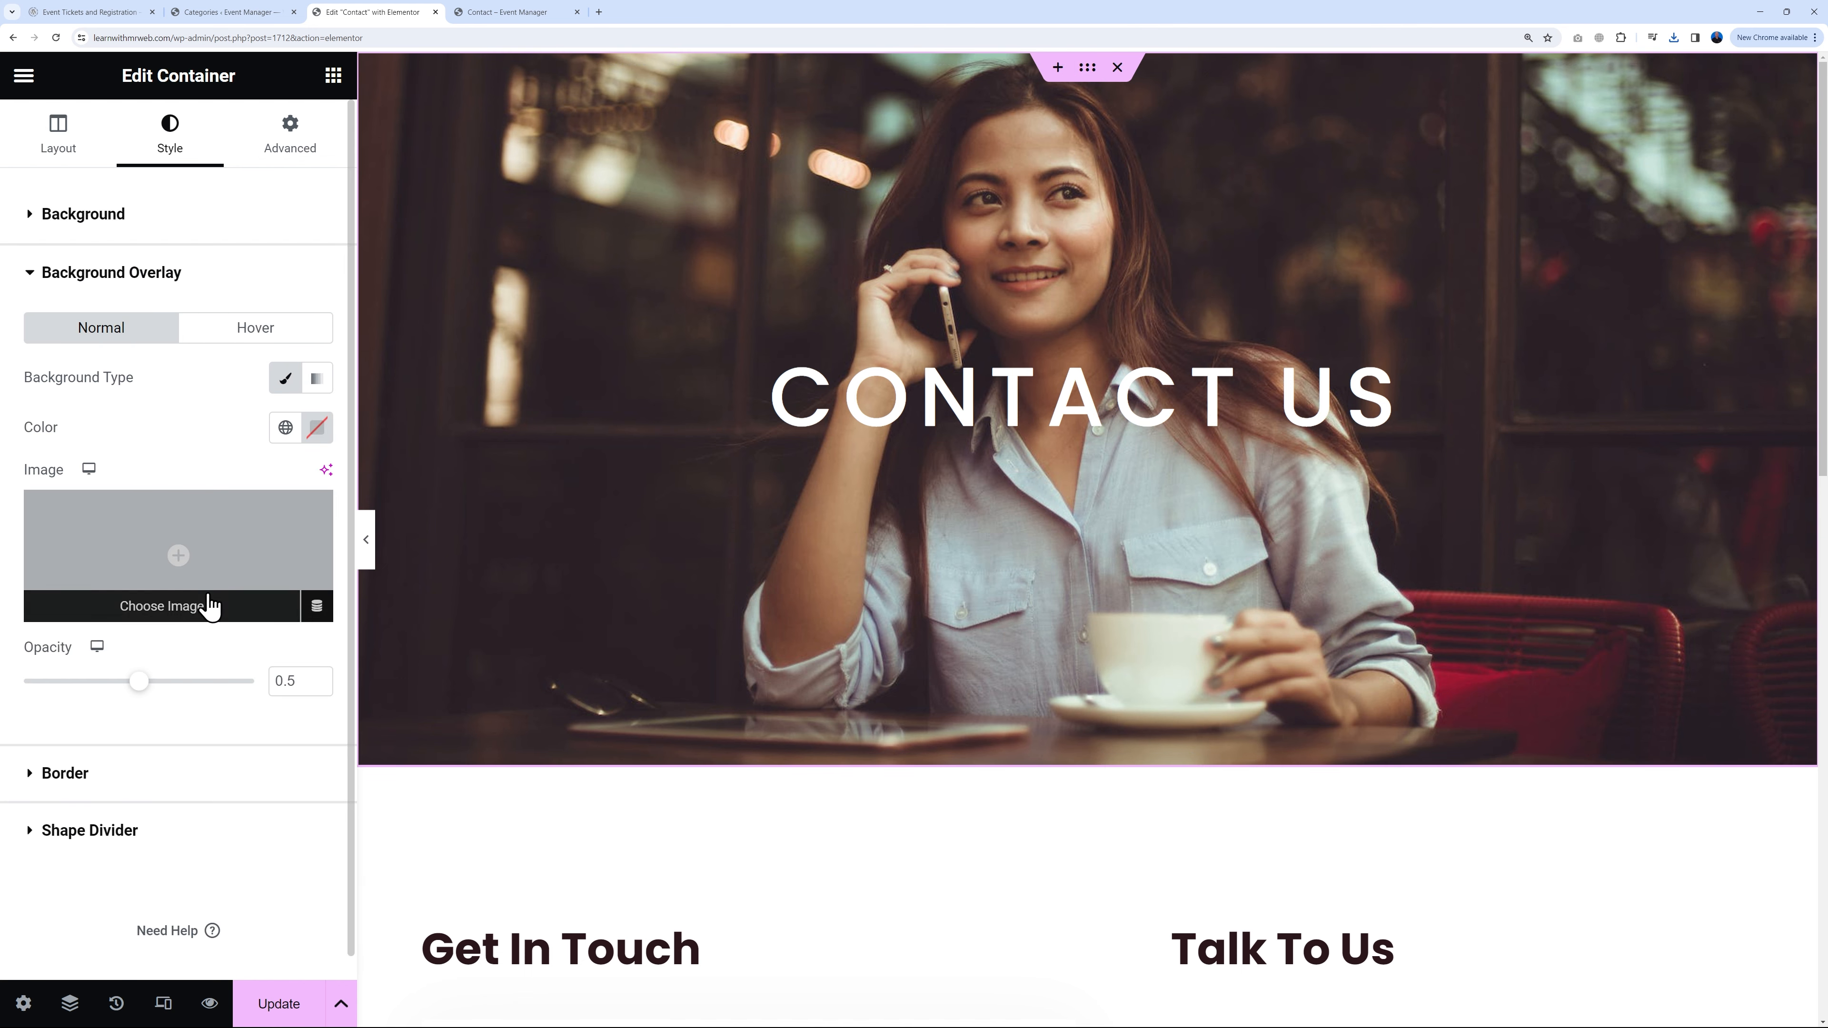
{"action": "left_click", "coordinate": [316, 427]}
{"action": "left_click_drag", "start_coordinate": [227, 615], "coordinate": [94, 694]}
{"action": "left_click", "coordinate": [155, 449]}
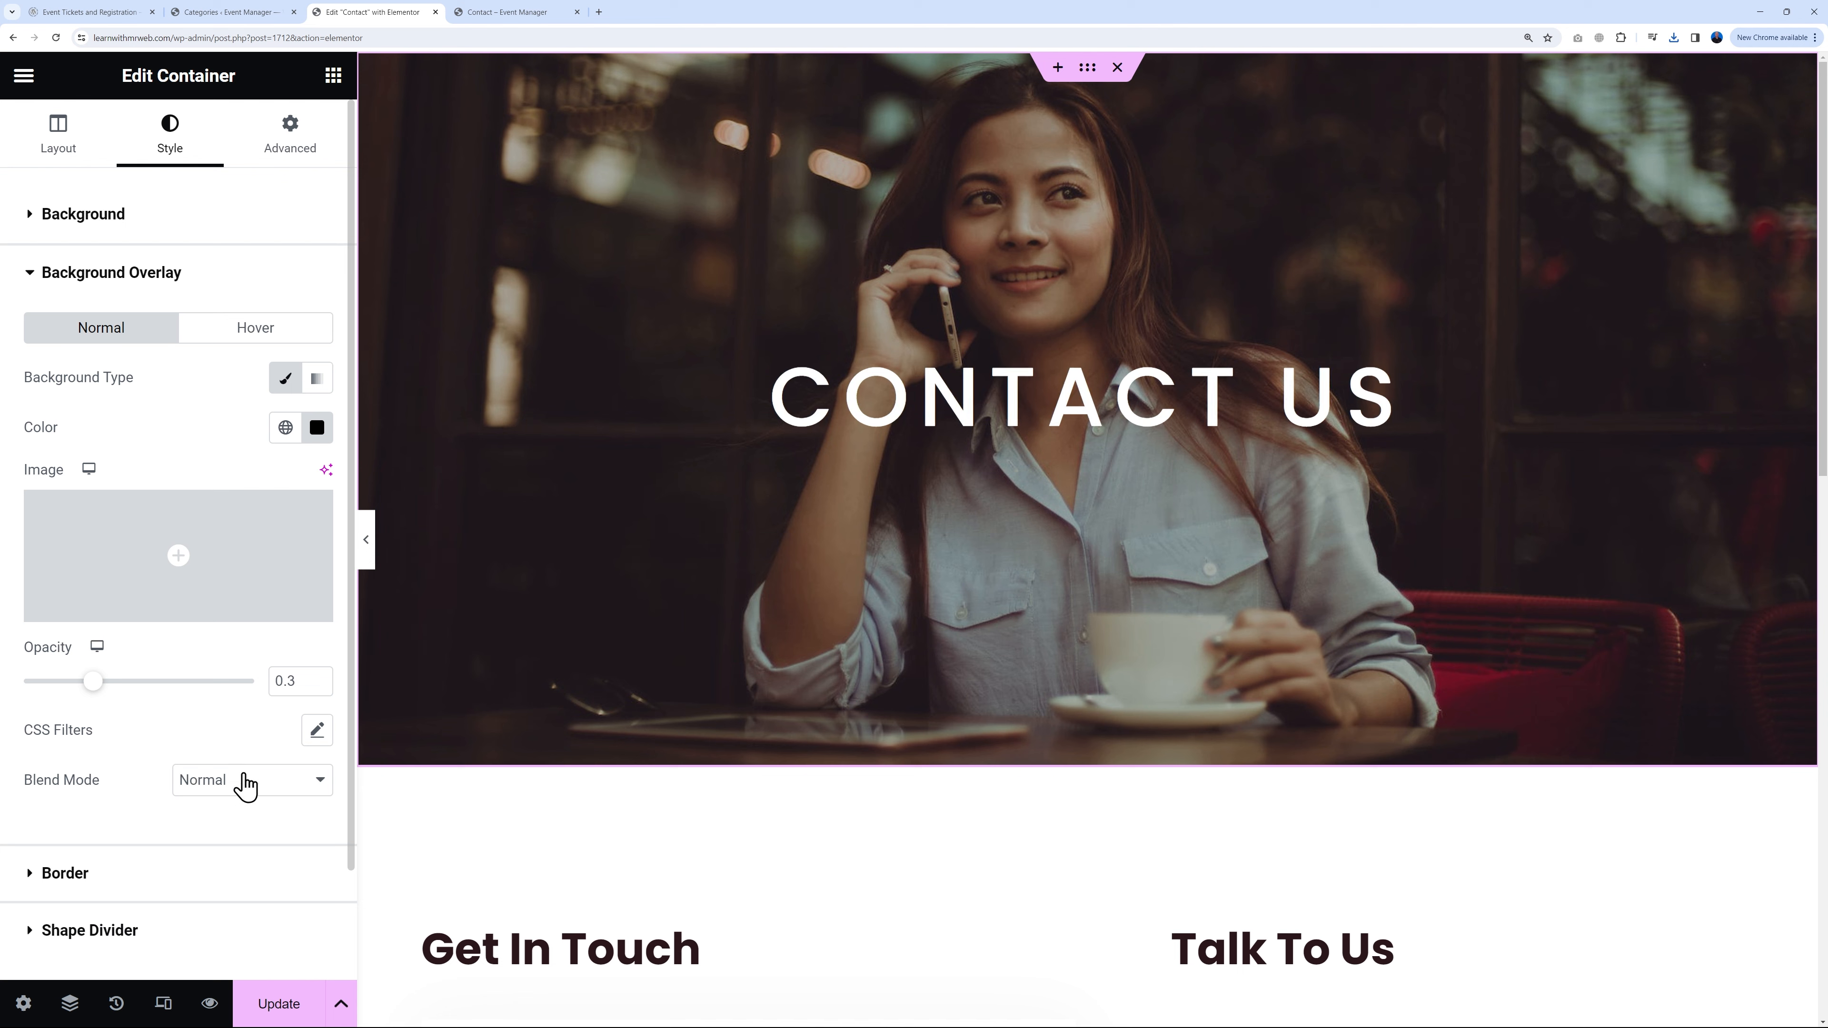
Step: Start editing the email contact details Icon Box further down the page
{"action": "scroll", "coordinate": [1048, 776], "scroll_direction": "down", "scroll_amount": 5}
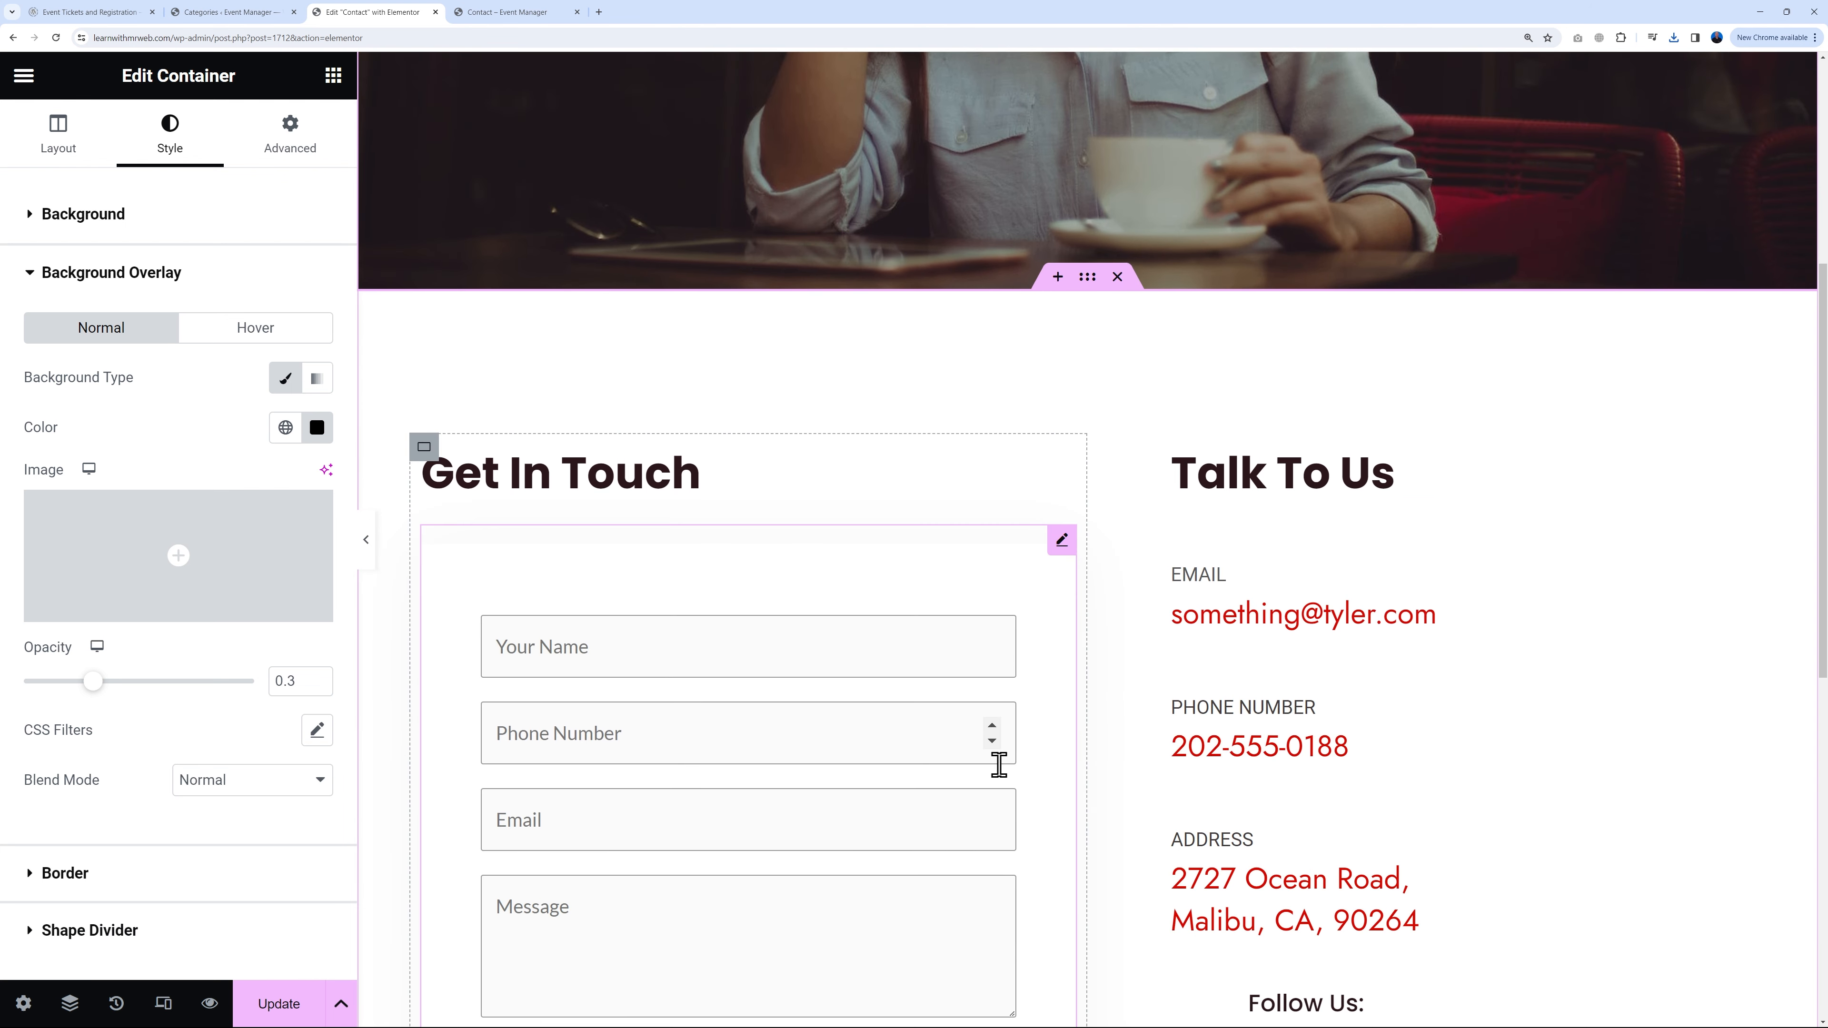
{"action": "scroll", "coordinate": [1014, 785], "scroll_direction": "down", "scroll_amount": 3}
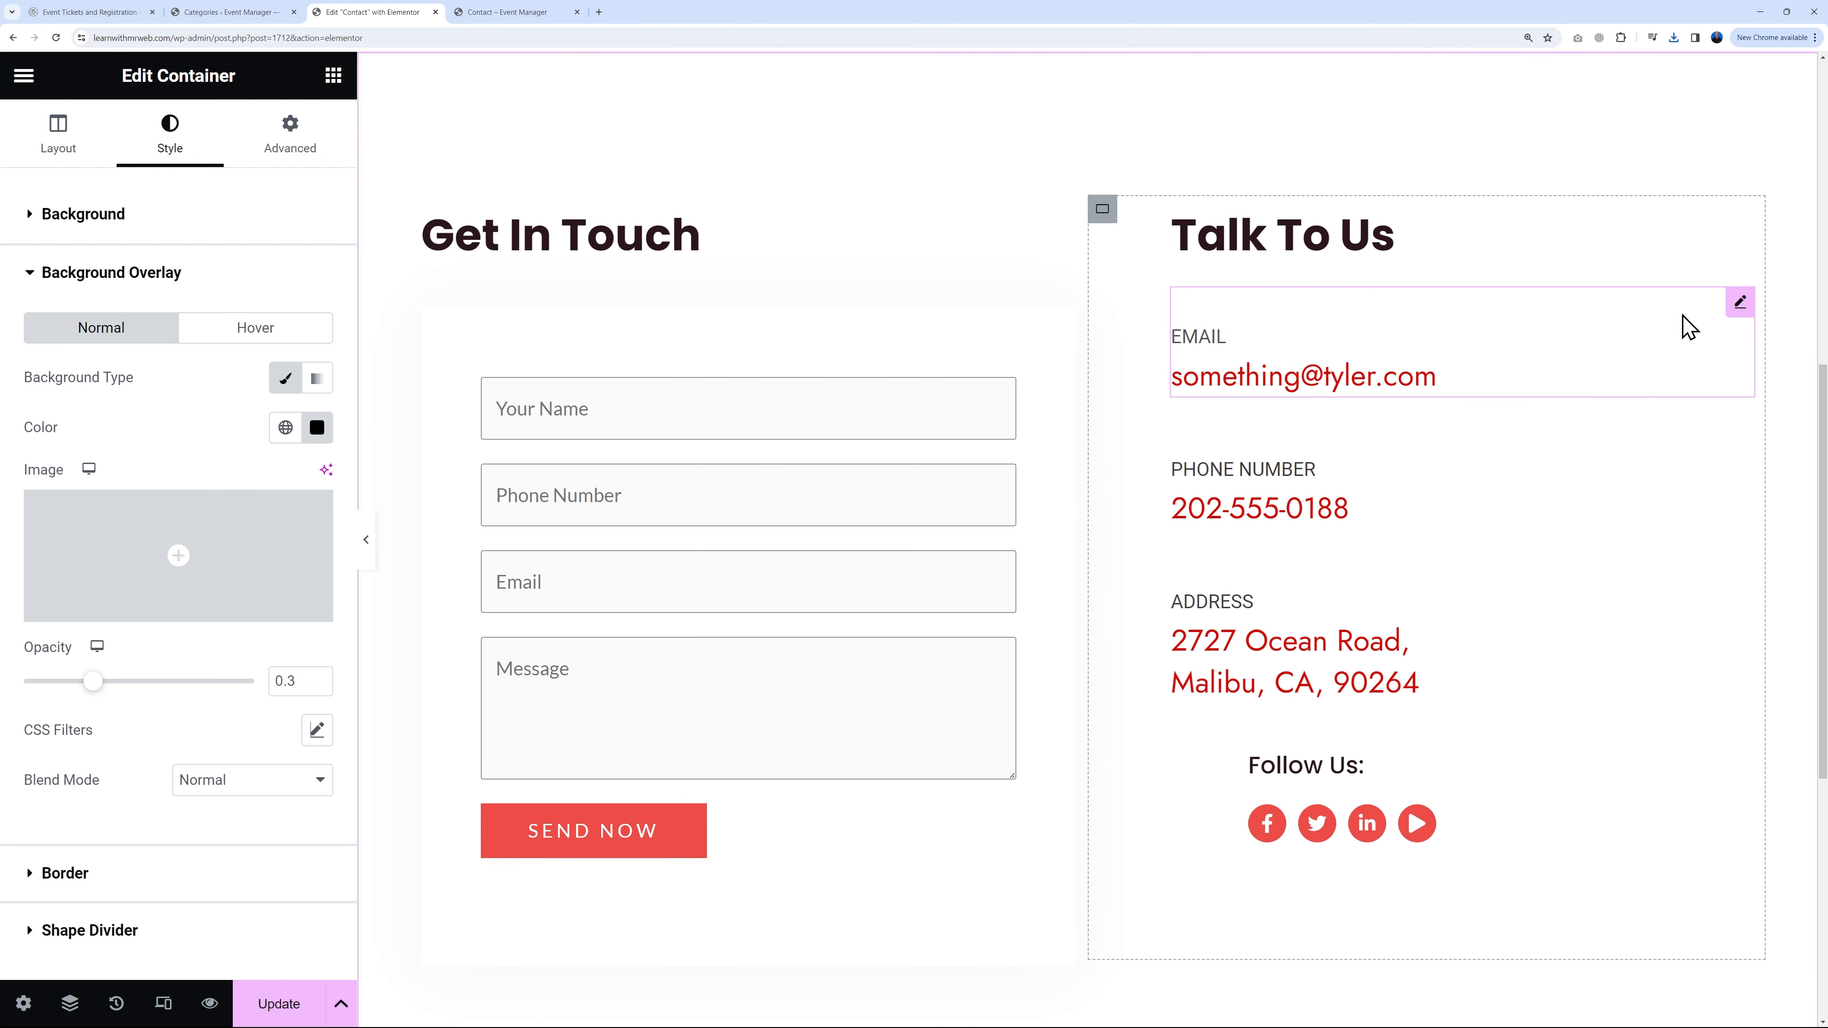
{"action": "left_click", "coordinate": [1739, 303]}
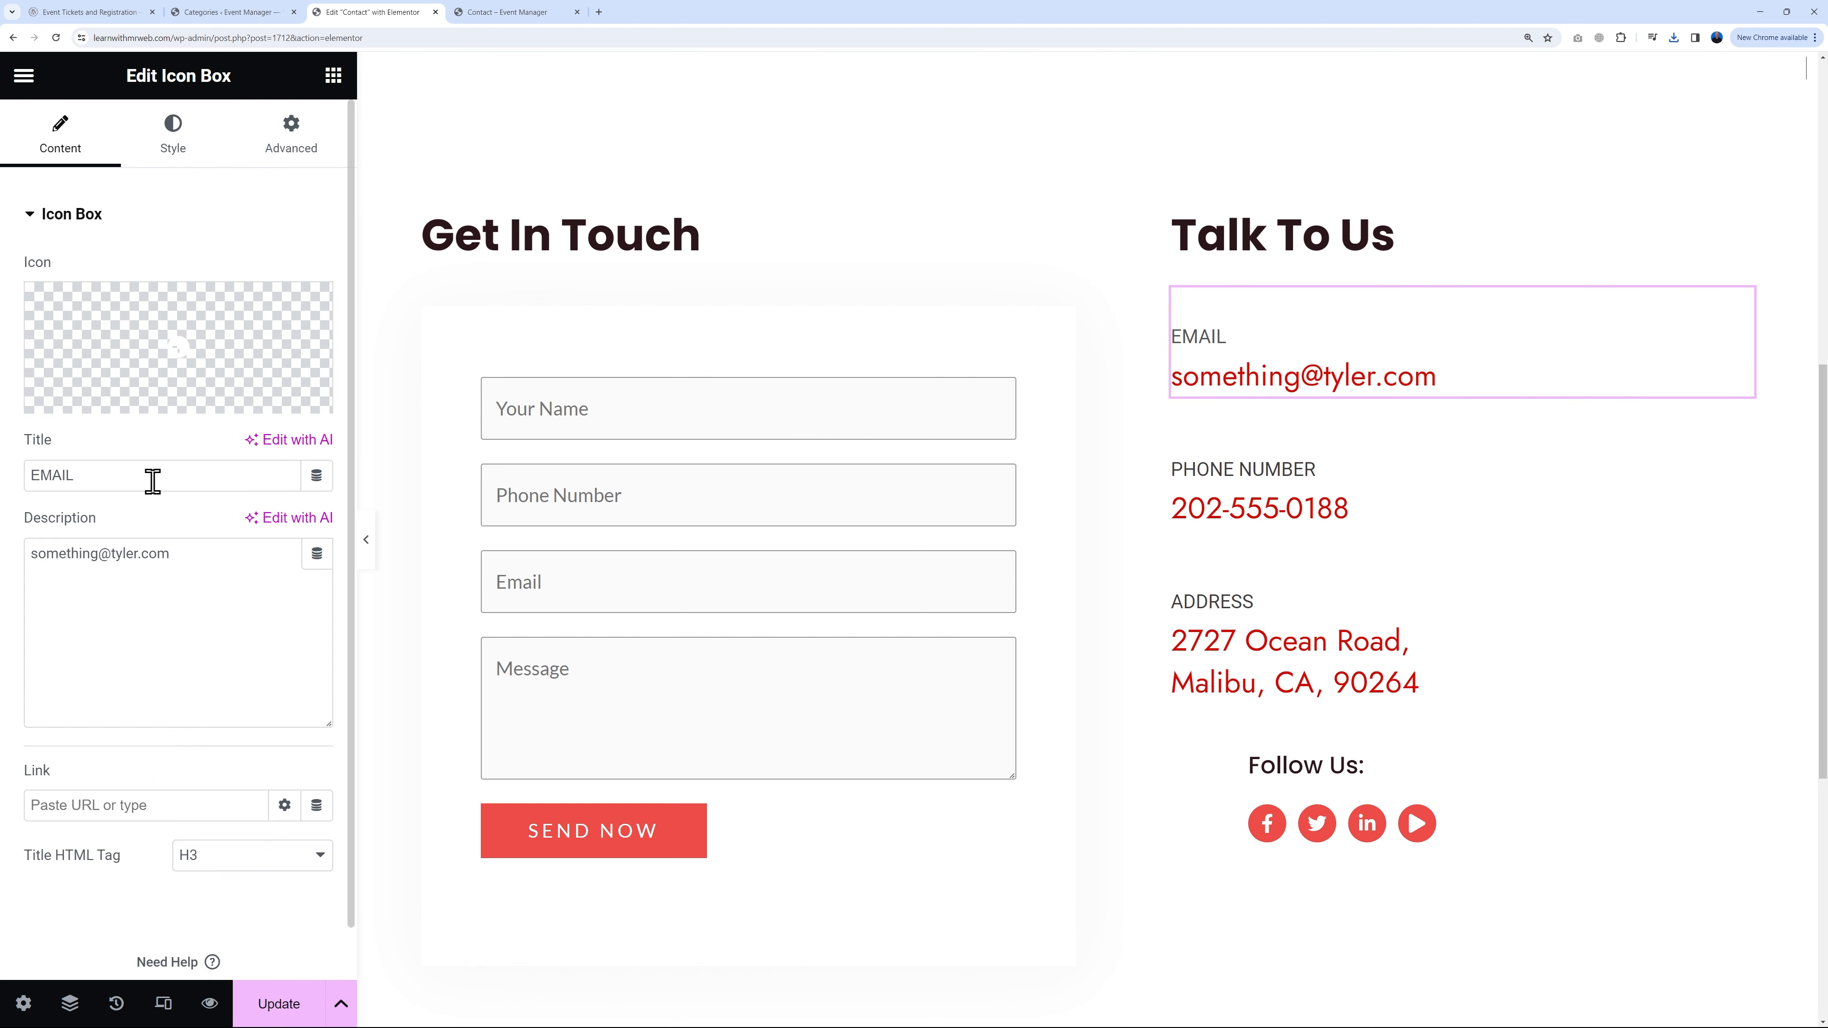
Step: Replace the displayed email address text in the contact Icon Box
{"action": "left_click", "coordinate": [218, 560]}
{"action": "triple_click", "coordinate": [229, 559]}
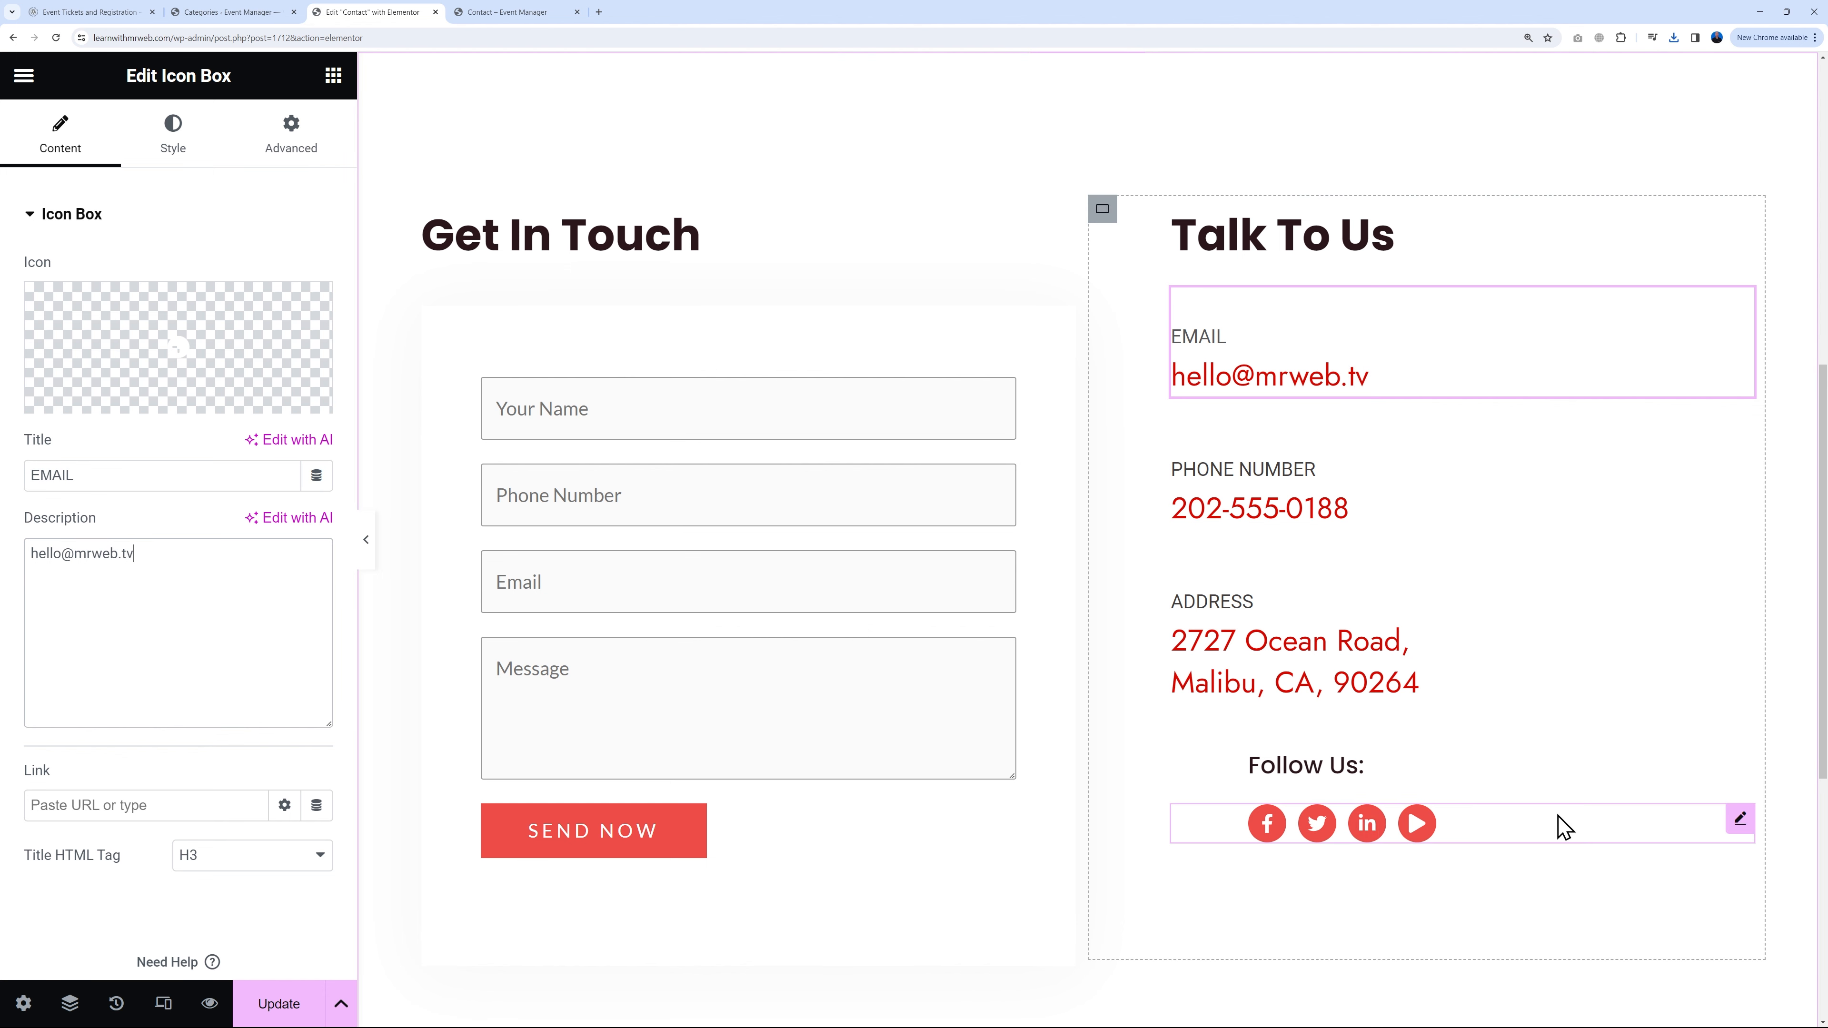
Step: Replace the Play social icon with a Youtube icon from the Icon Library, linked to #
{"action": "left_click", "coordinate": [1740, 819]}
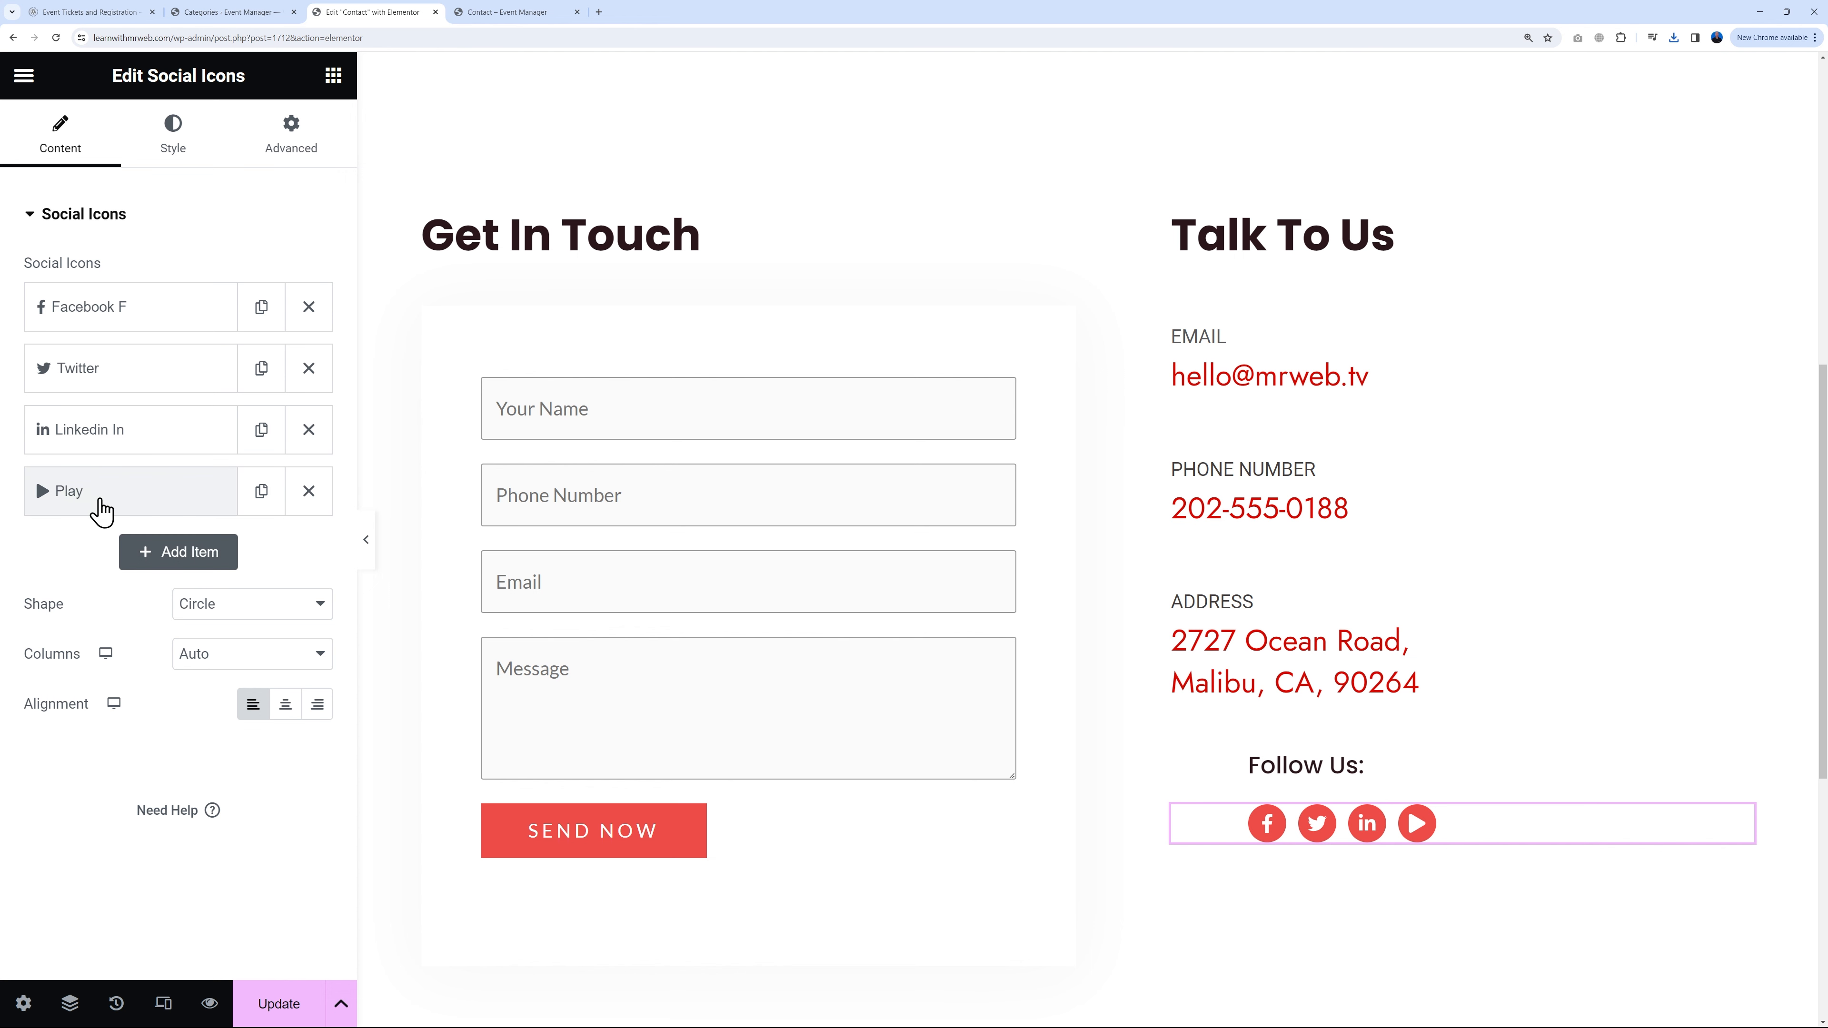
{"action": "left_click", "coordinate": [309, 492]}
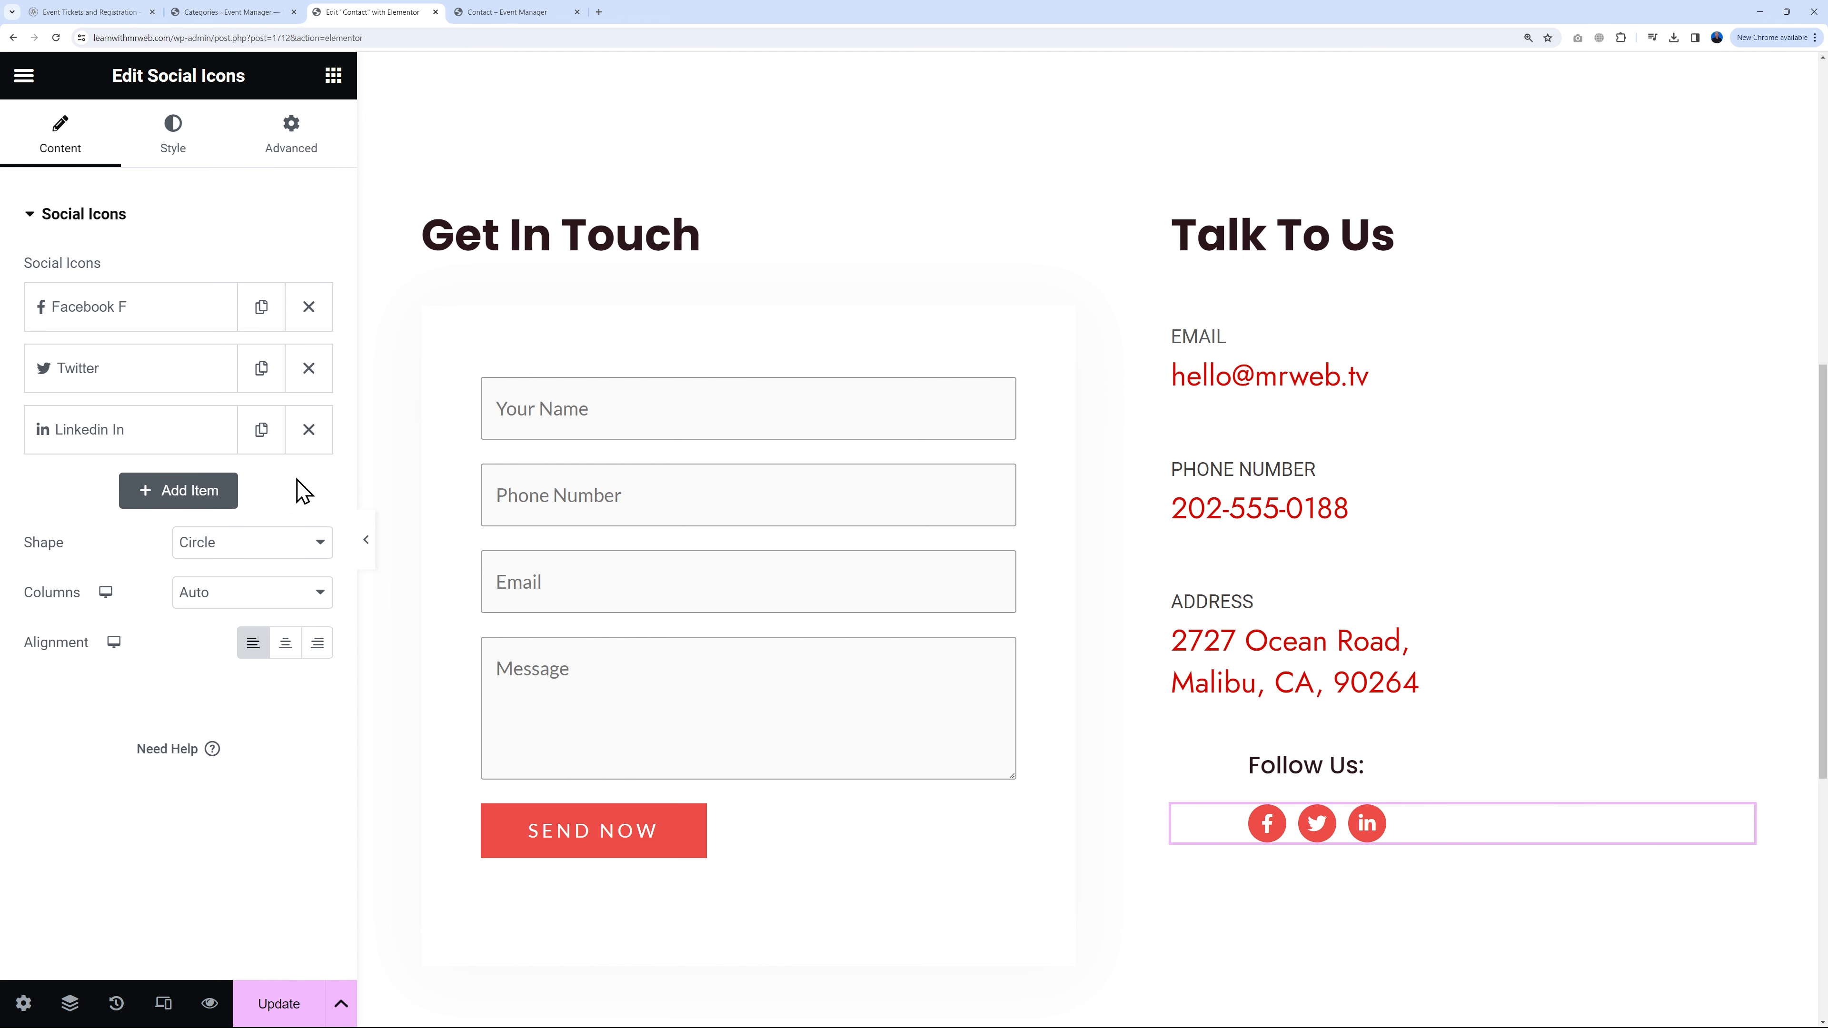
{"action": "left_click", "coordinate": [216, 496]}
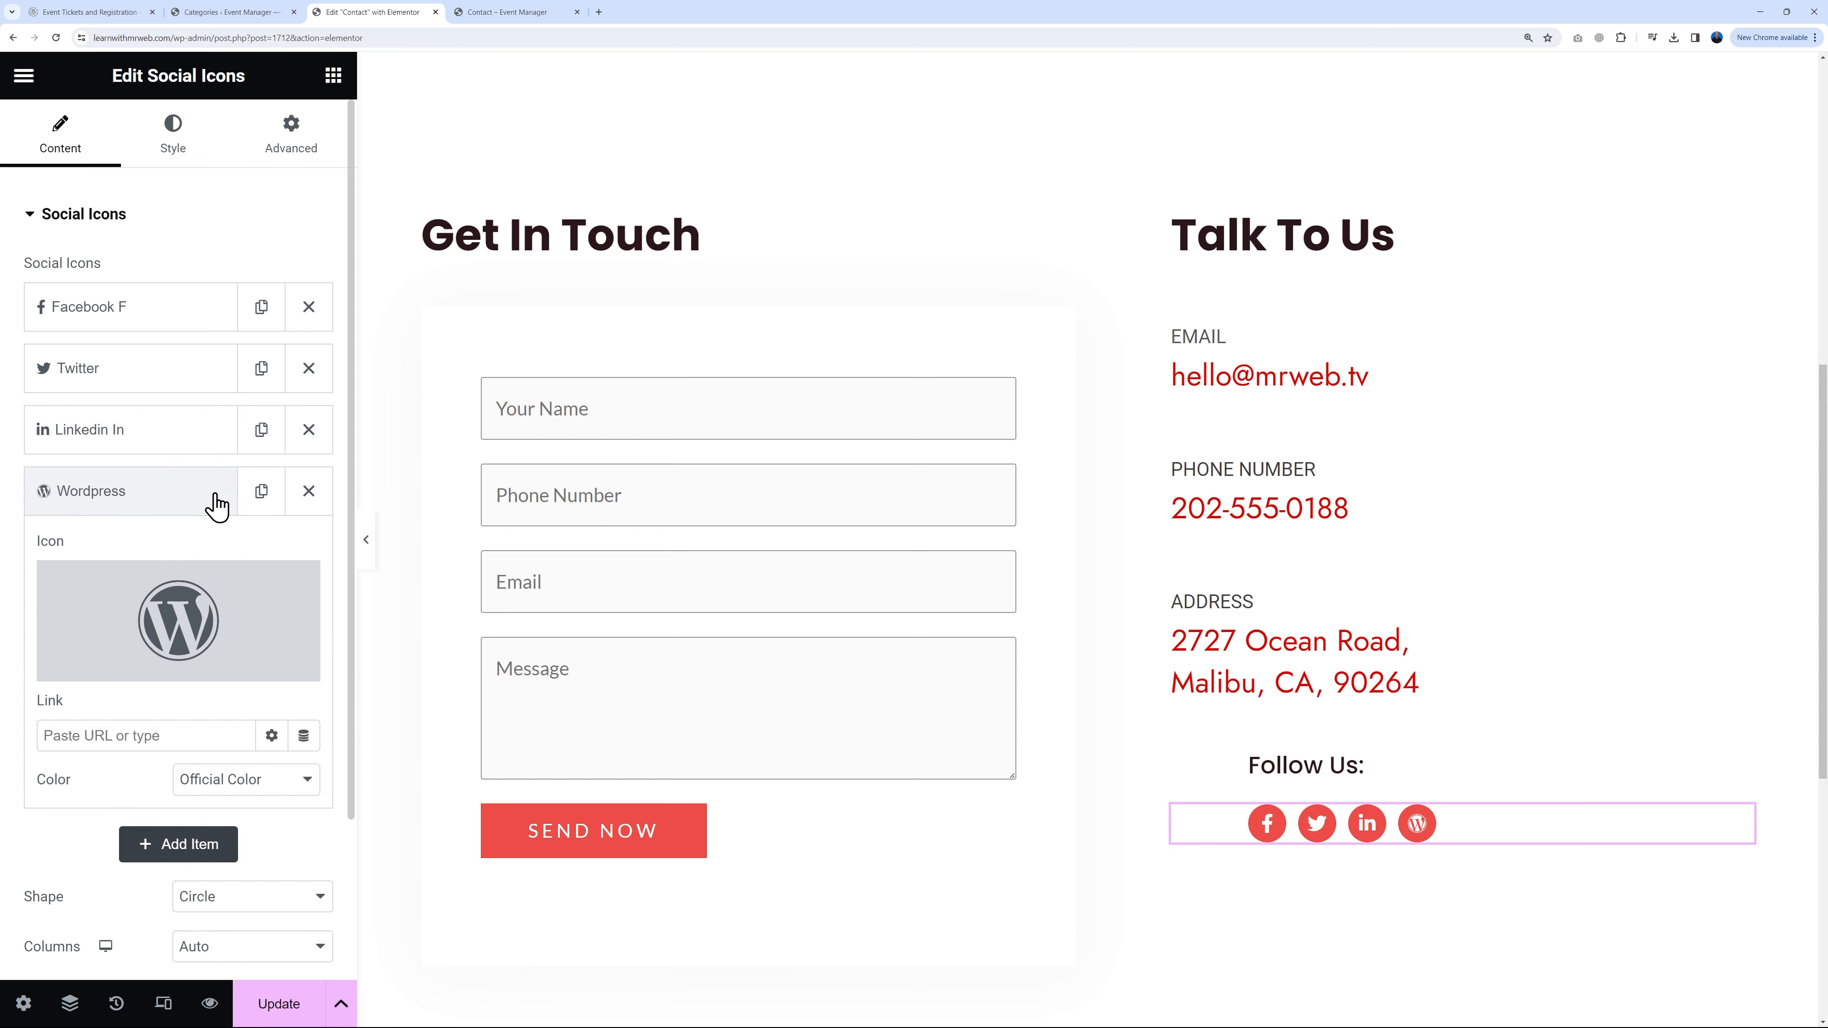
{"action": "left_click", "coordinate": [180, 614]}
{"action": "left_click", "coordinate": [818, 184]}
{"action": "type", "text": "yo"}
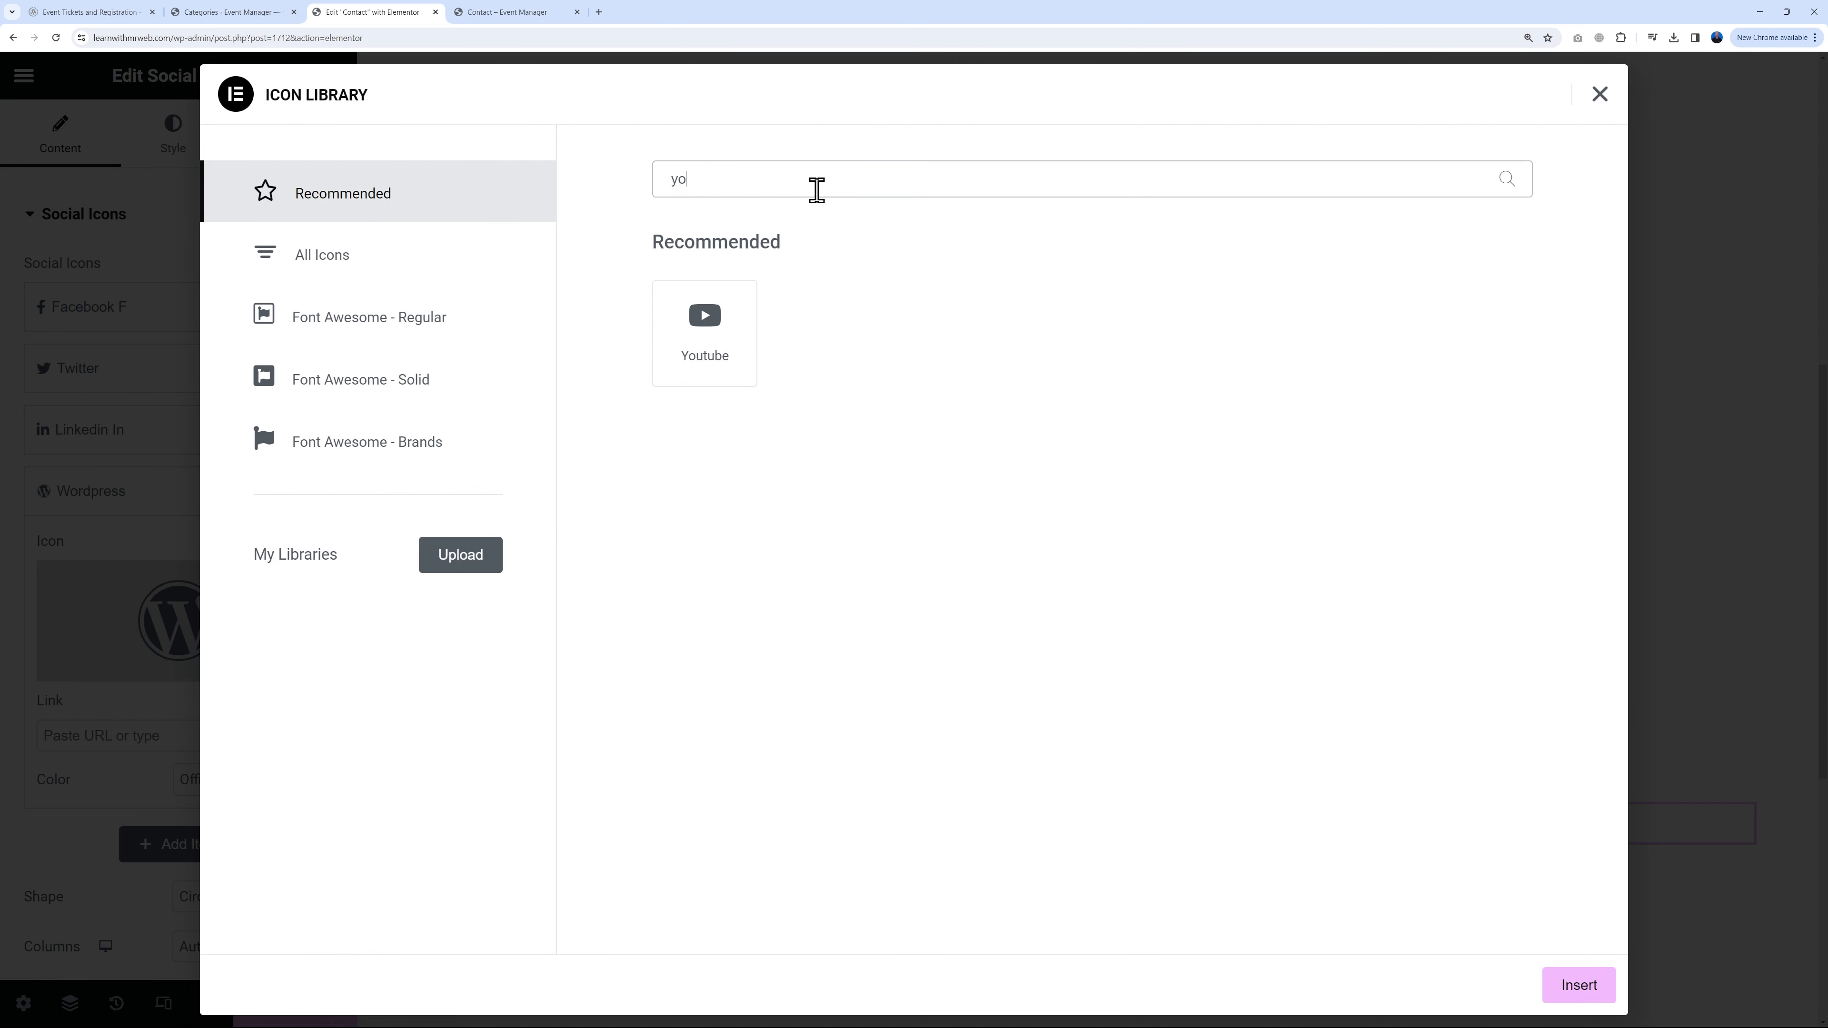
{"action": "type", "text": "ut"}
{"action": "left_click", "coordinate": [699, 337]}
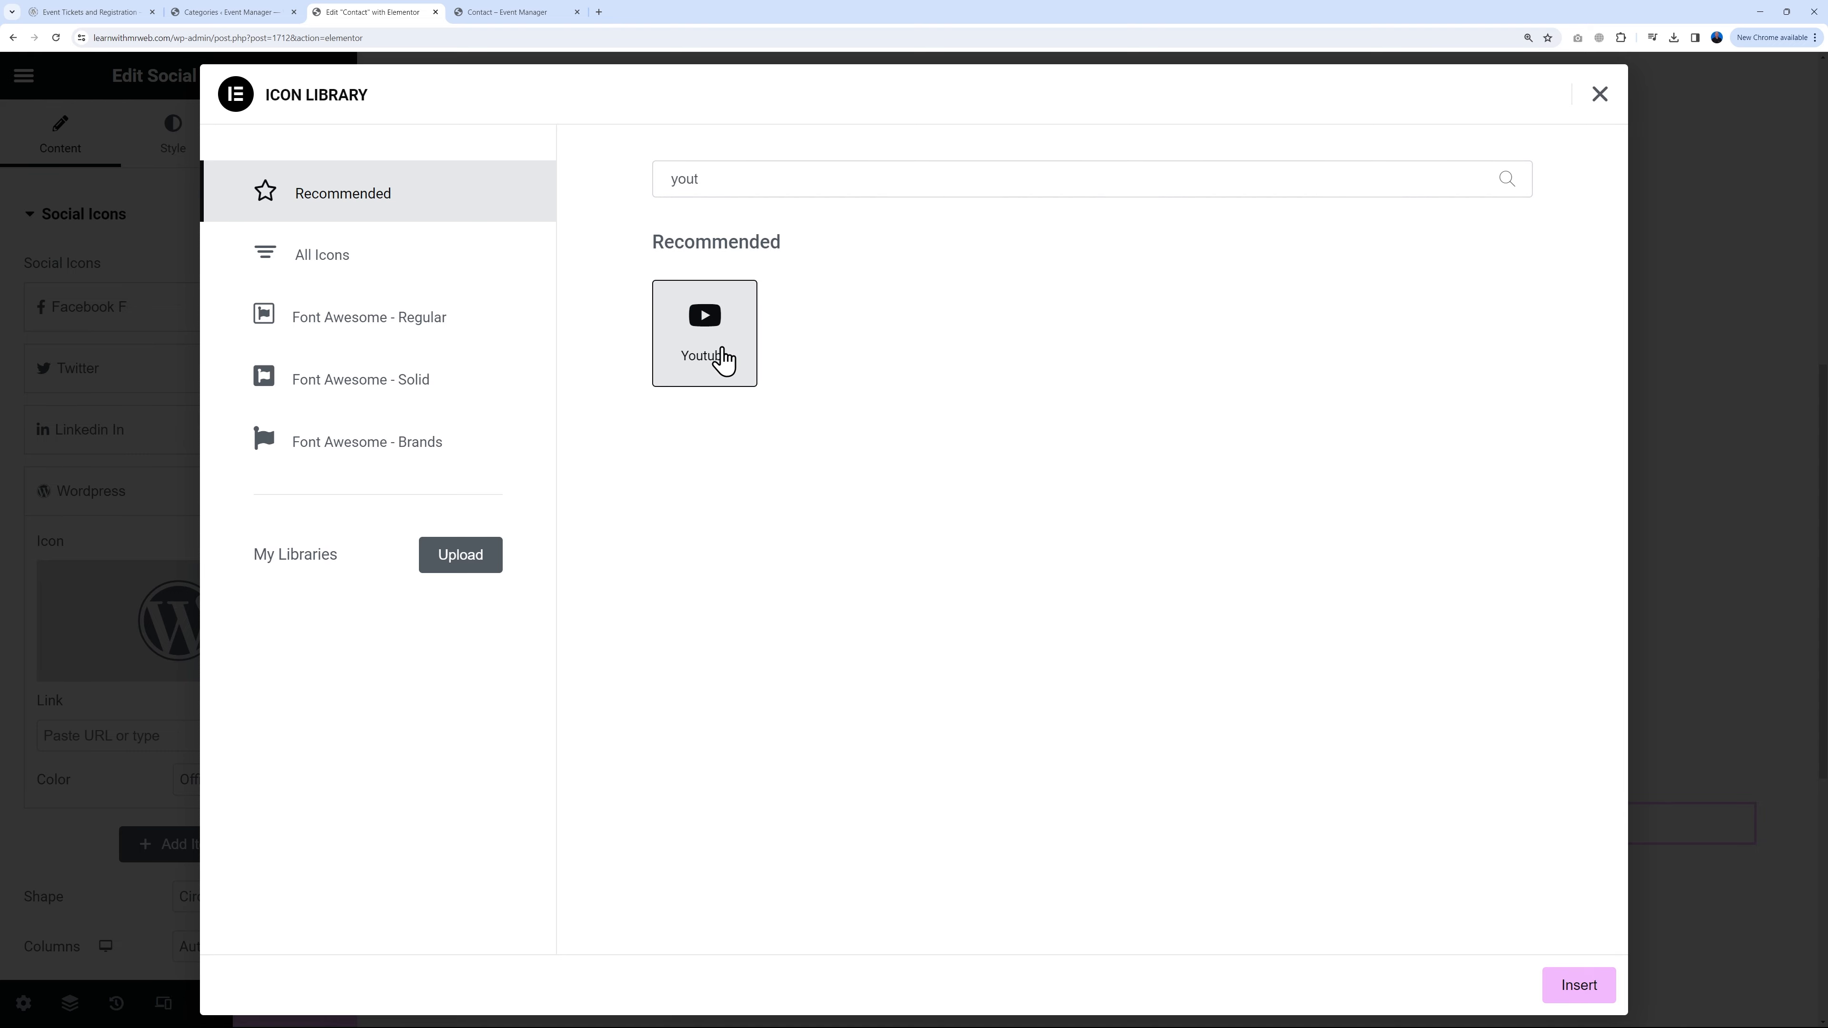
{"action": "left_click", "coordinate": [1579, 985]}
{"action": "left_click", "coordinate": [164, 733]}
{"action": "type", "text": "#"}
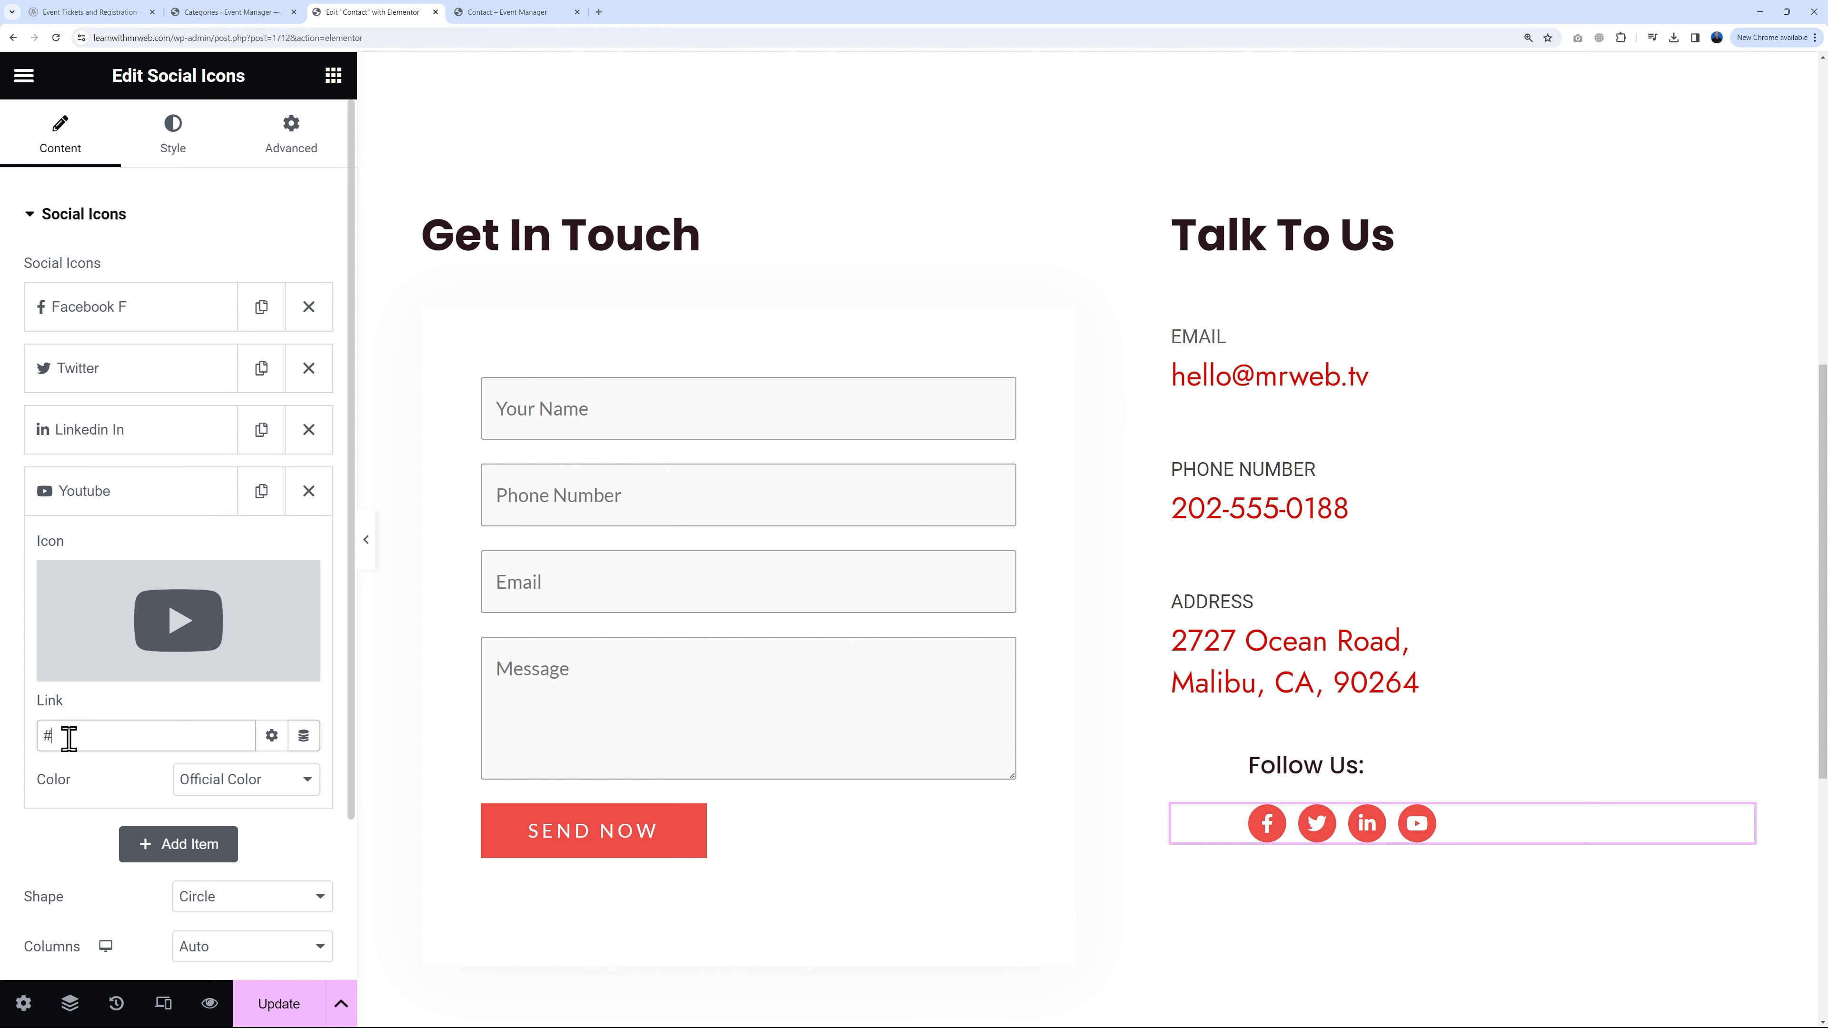
{"action": "left_click", "coordinate": [97, 501]}
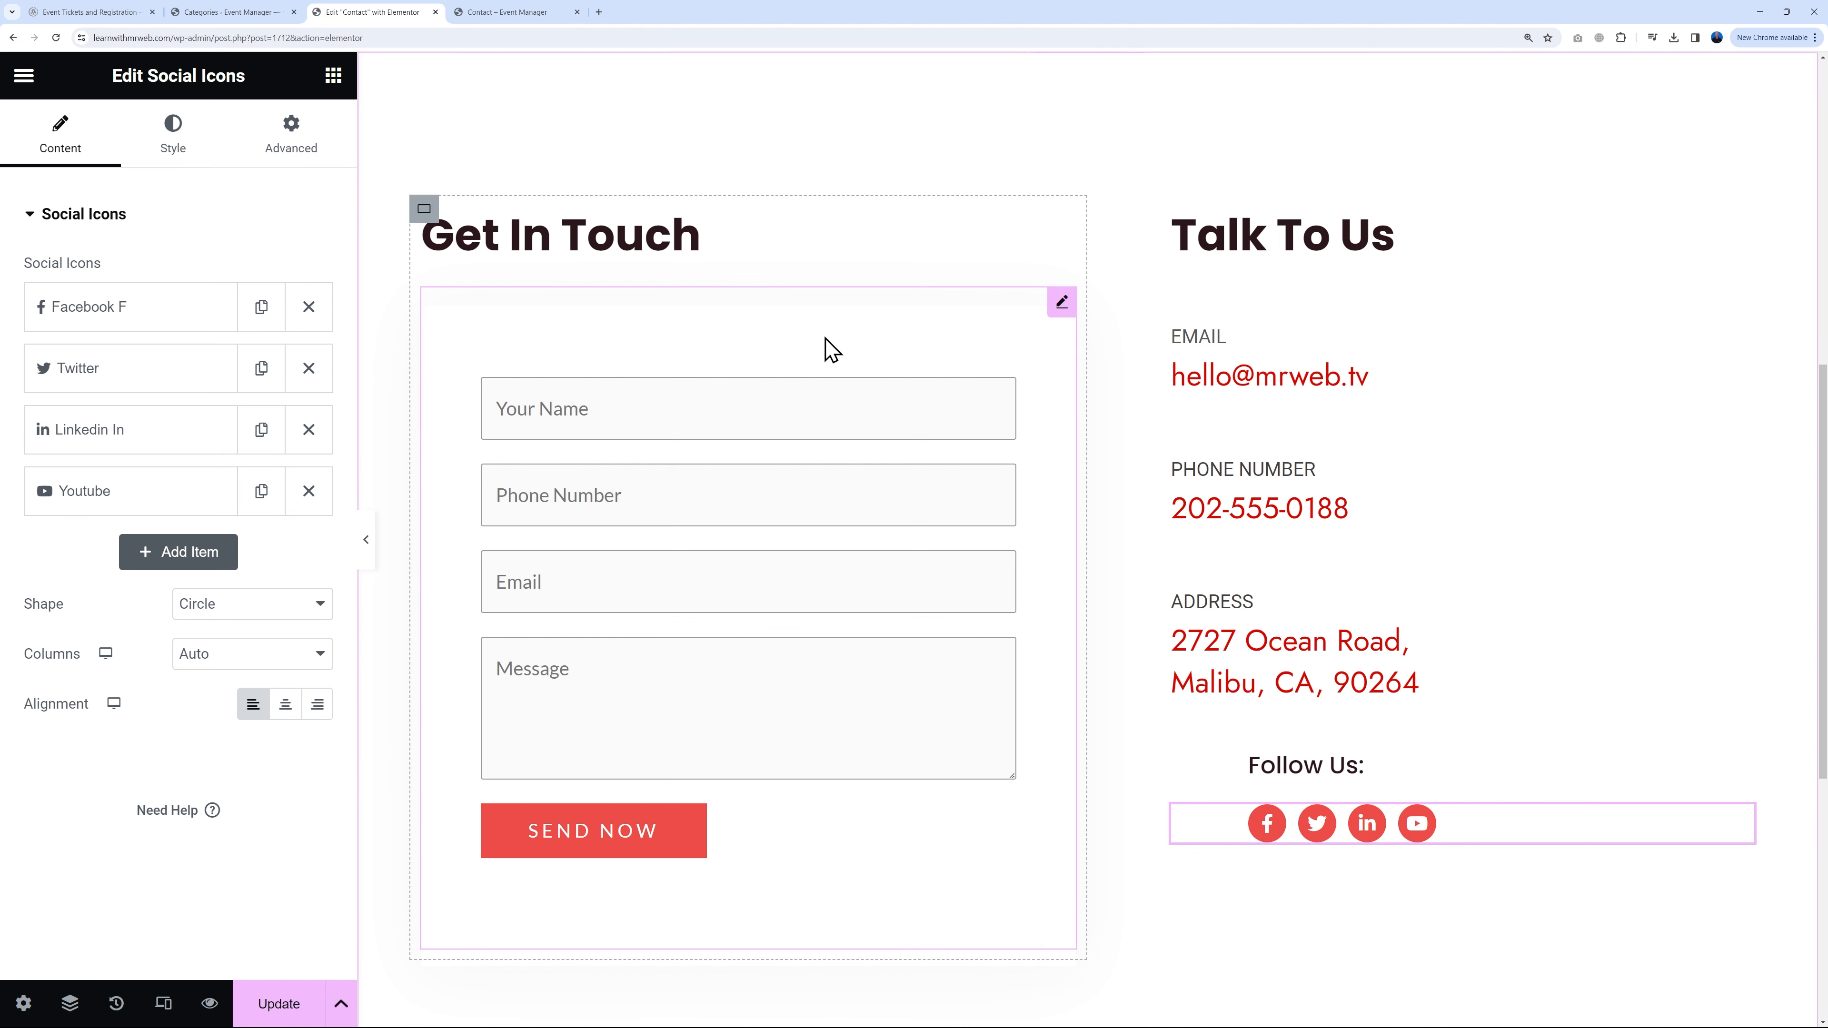
Step: Check which form the contact widget displays, then go to WPForms All Forms in the admin
{"action": "left_click", "coordinate": [1062, 302]}
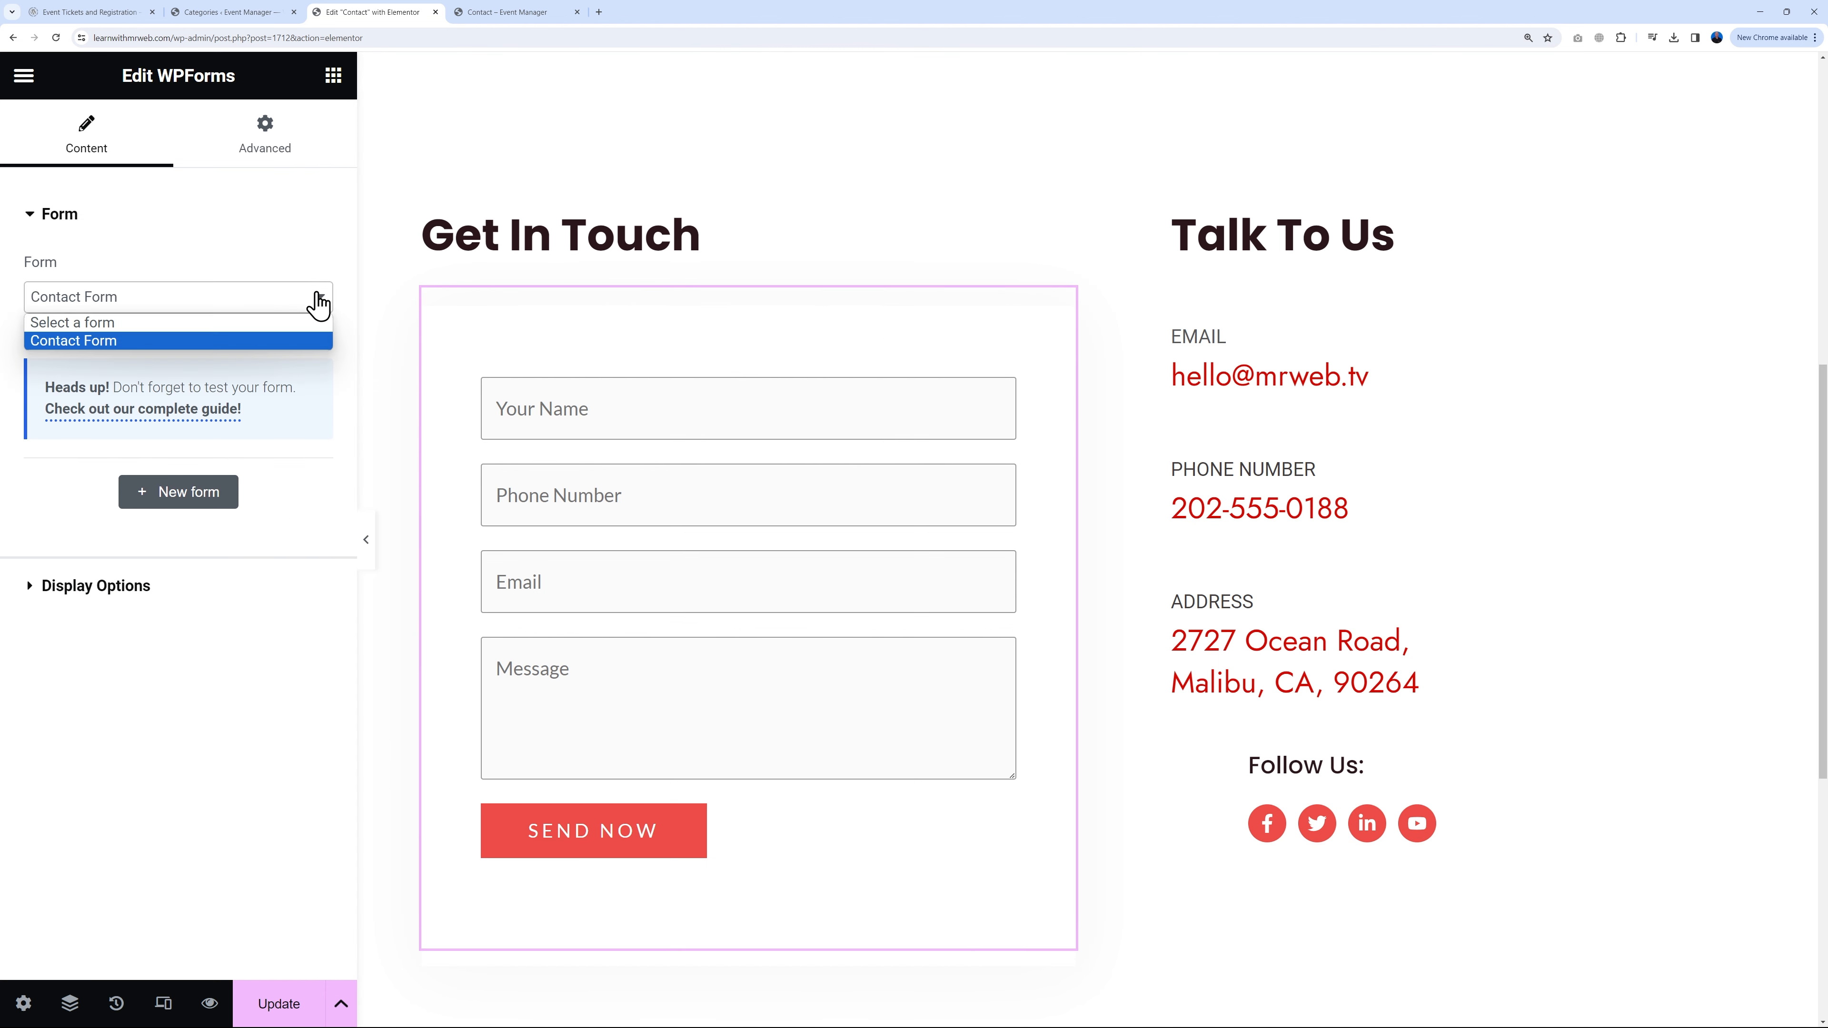
{"action": "left_click", "coordinate": [319, 307]}
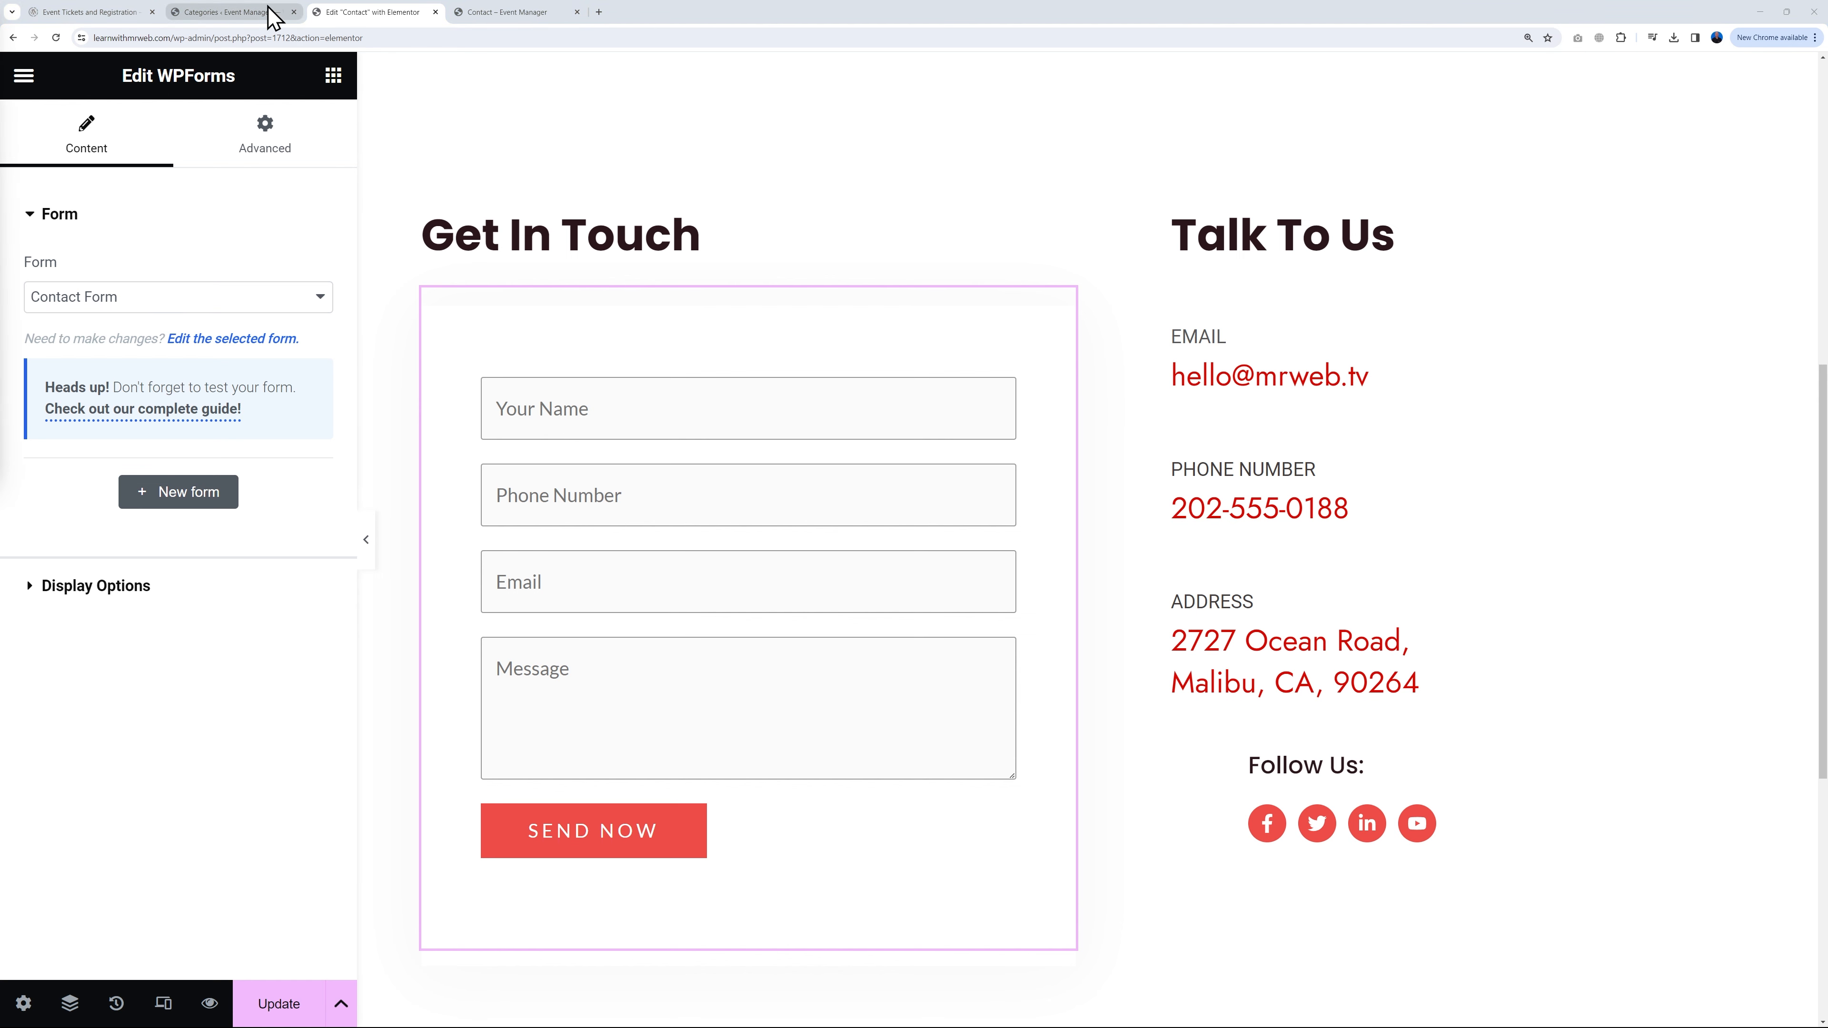
{"action": "left_click", "coordinate": [240, 19]}
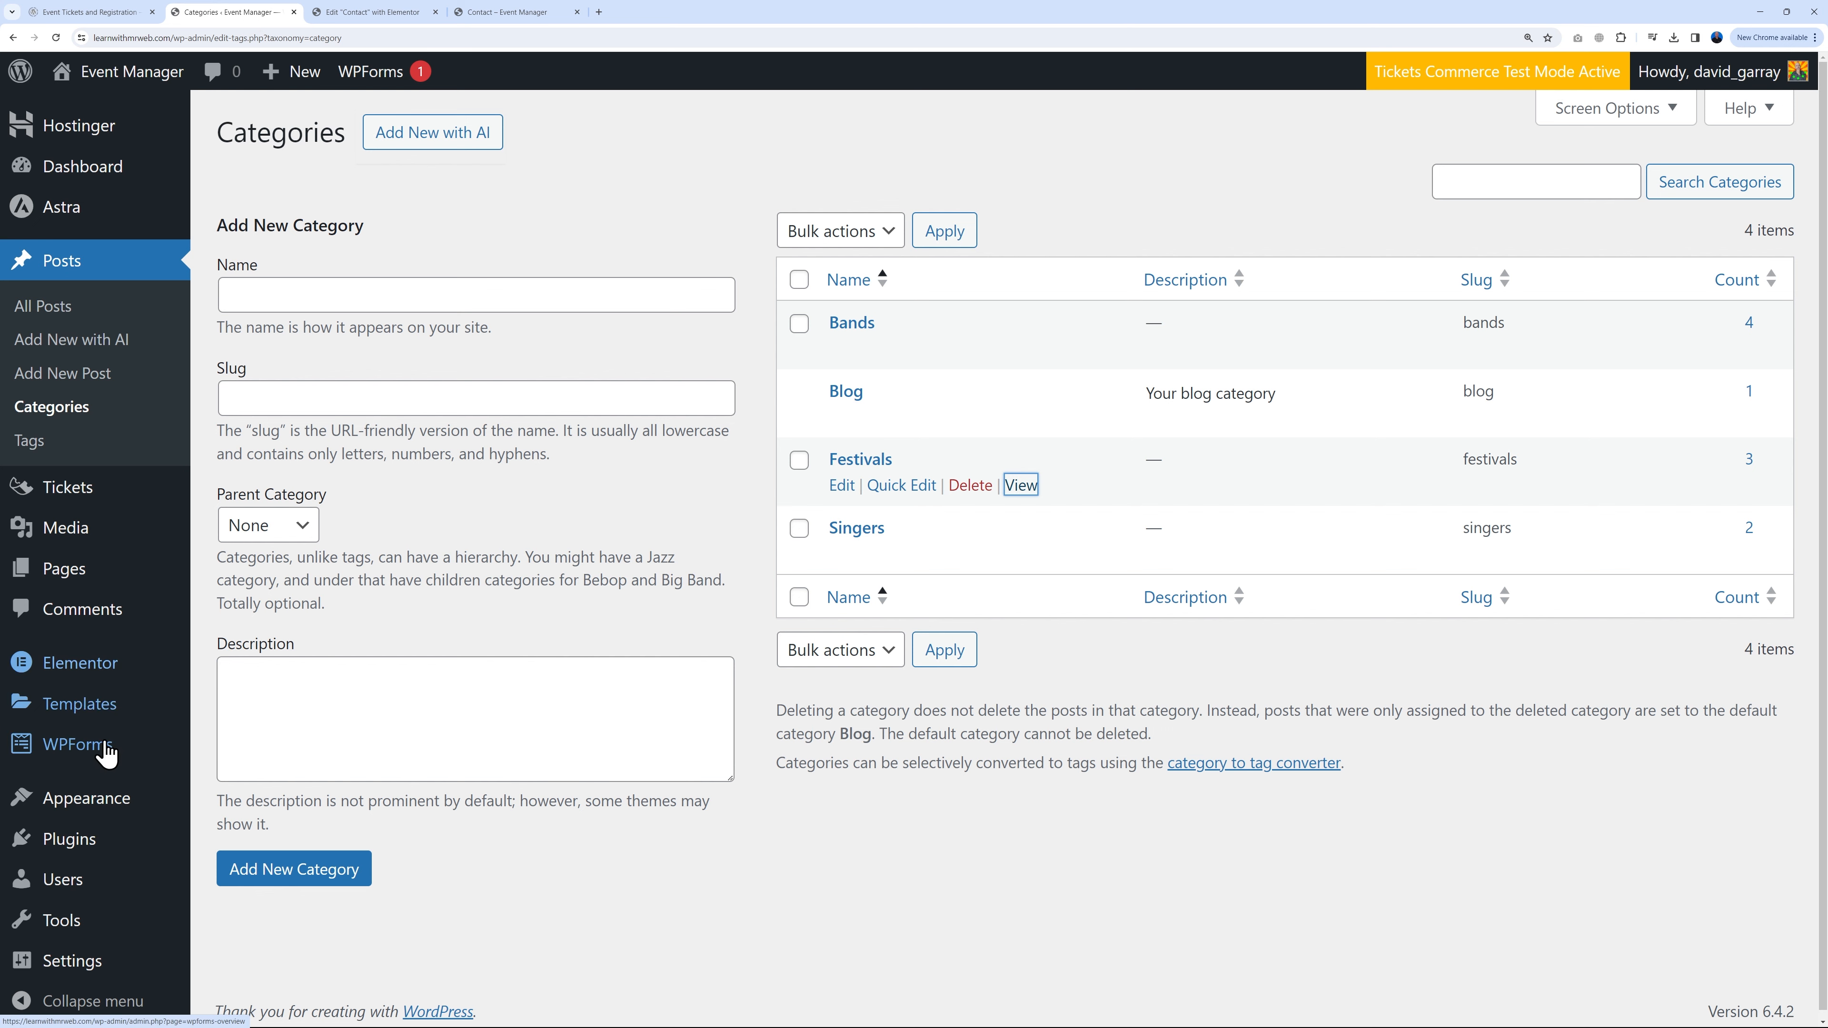
{"action": "mouse_move", "coordinate": [94, 756]}
{"action": "left_click", "coordinate": [243, 515]}
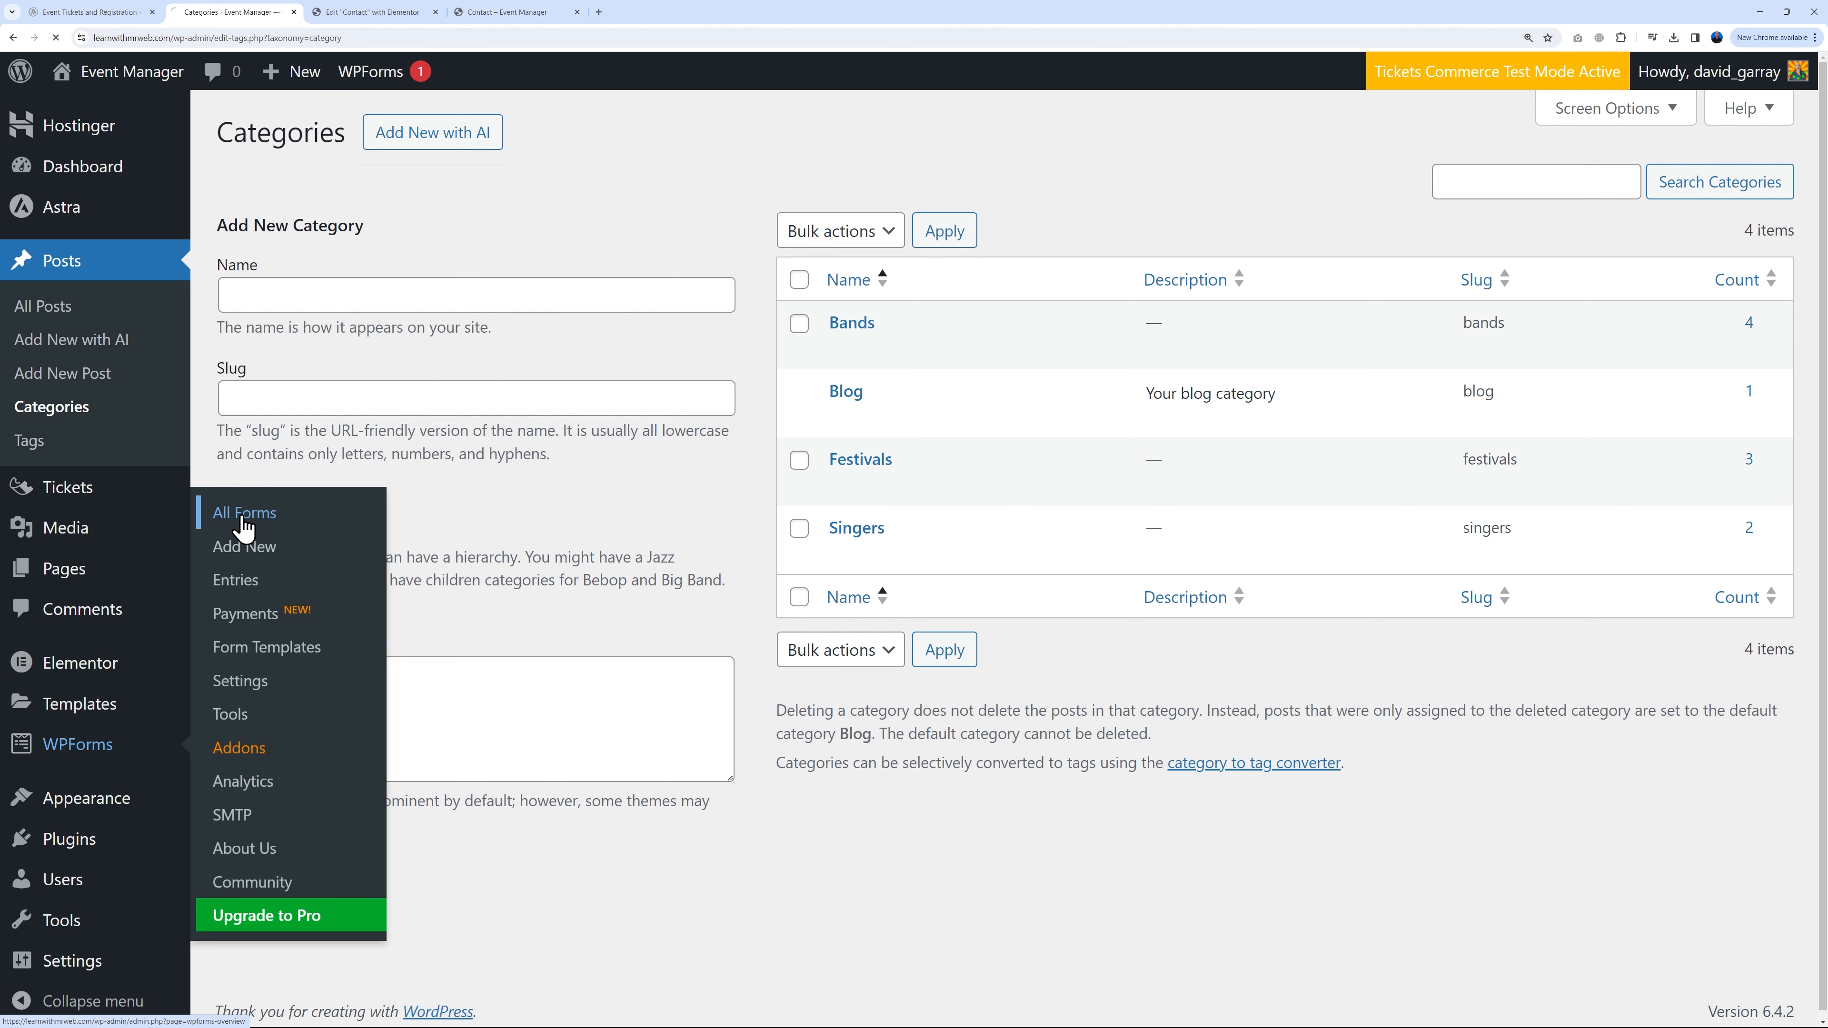
Step: In the Contact Form builder, add a Single Line Text field below Your Name, then delete it
{"action": "scroll", "coordinate": [777, 617], "scroll_direction": "down", "scroll_amount": 3}
{"action": "mouse_move", "coordinate": [316, 616]}
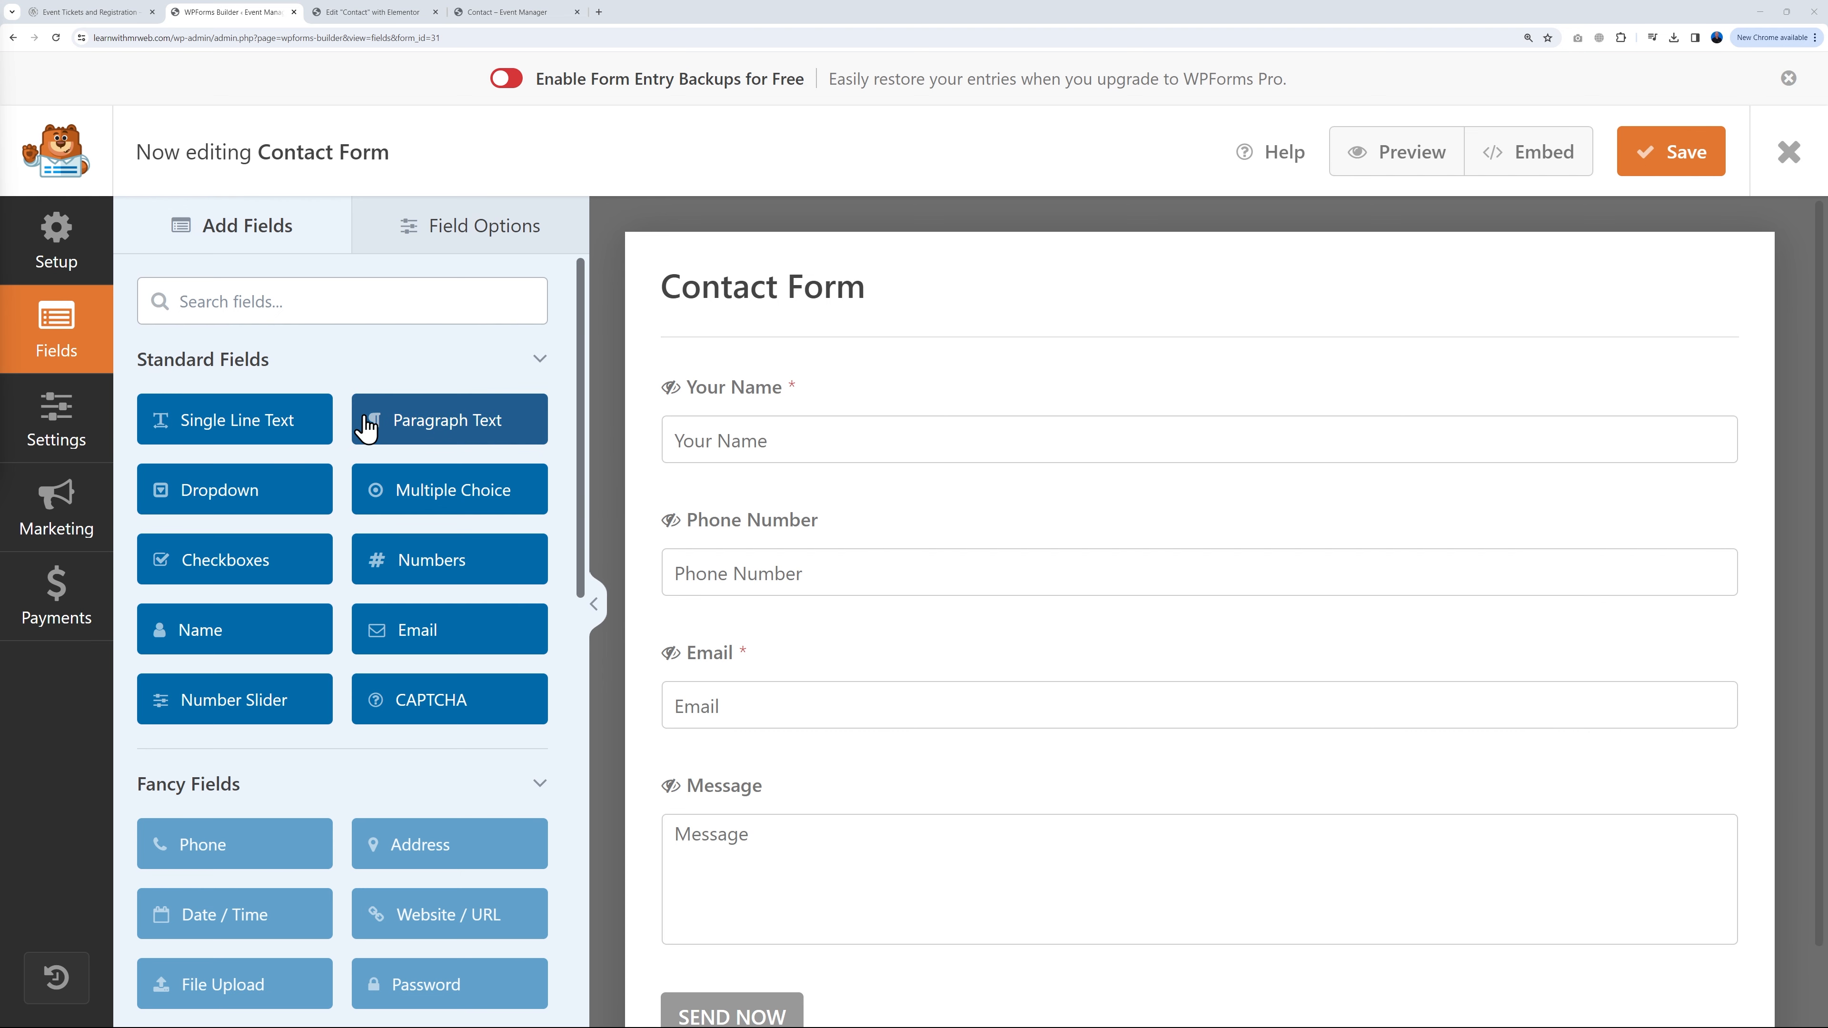
{"action": "left_click_drag", "start_coordinate": [306, 424], "coordinate": [853, 515]}
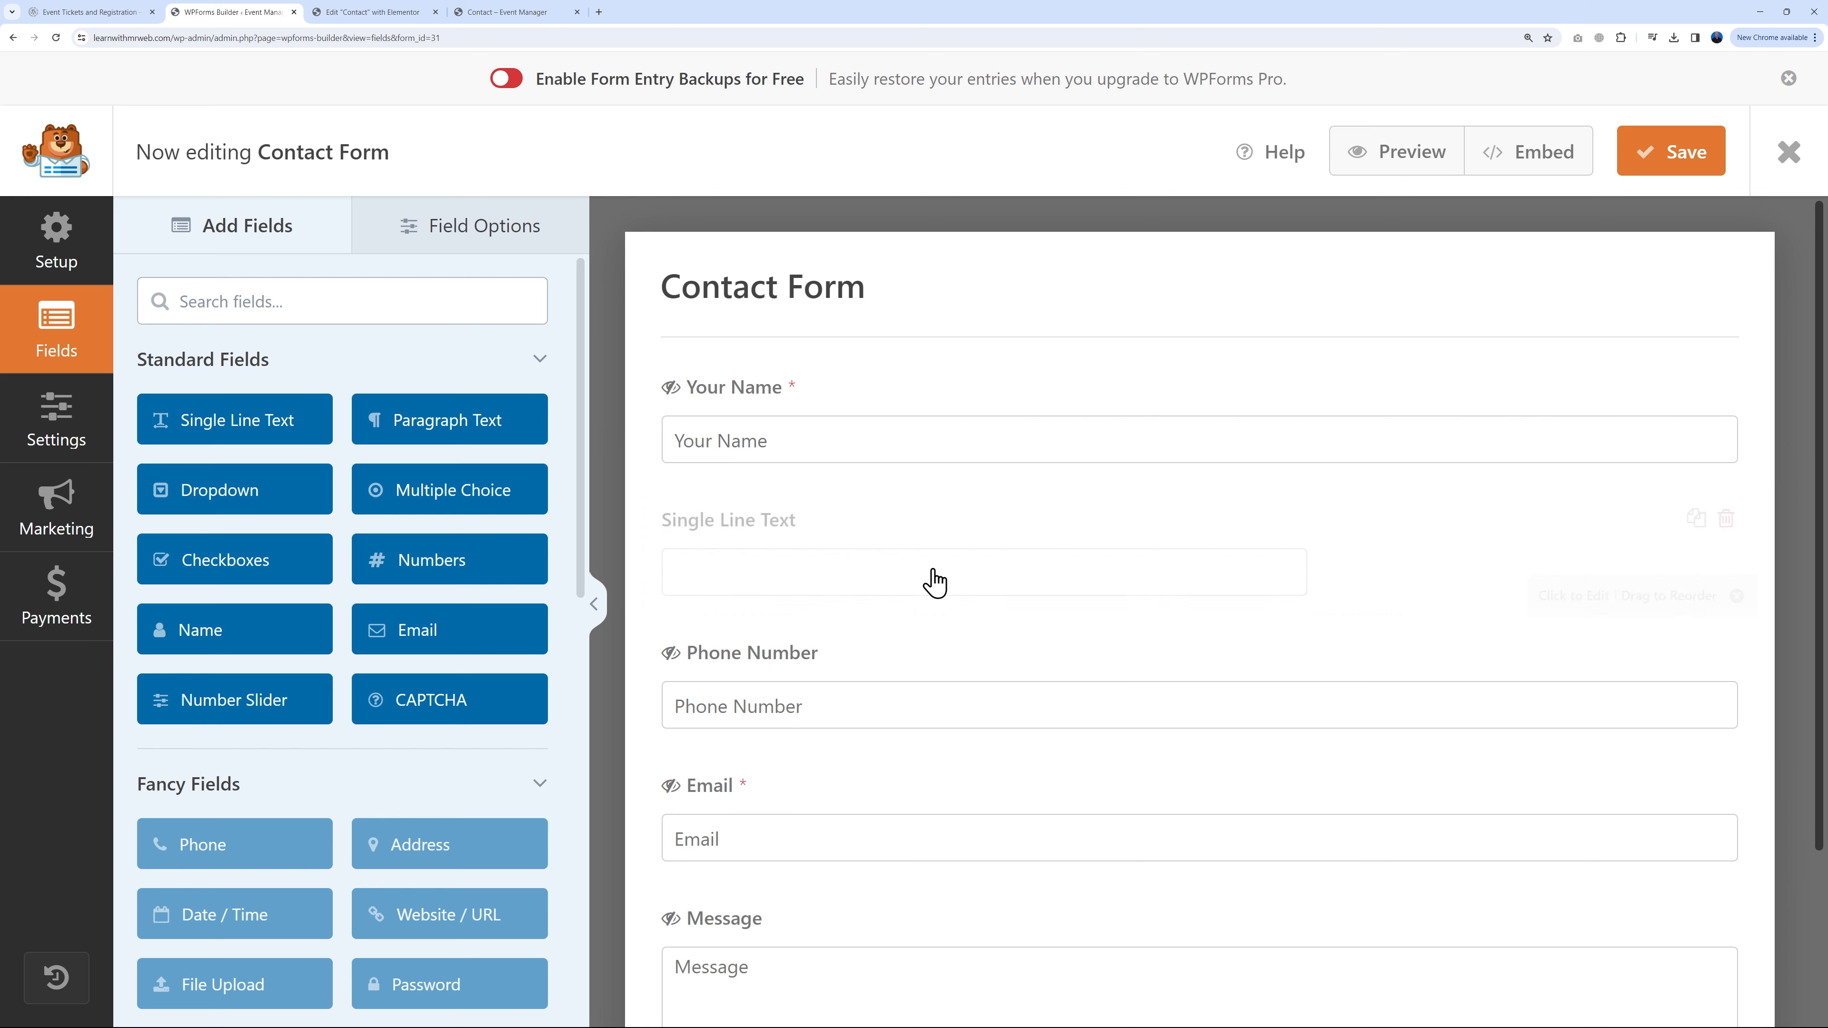
{"action": "left_click", "coordinate": [1725, 521]}
{"action": "left_click", "coordinate": [890, 630]}
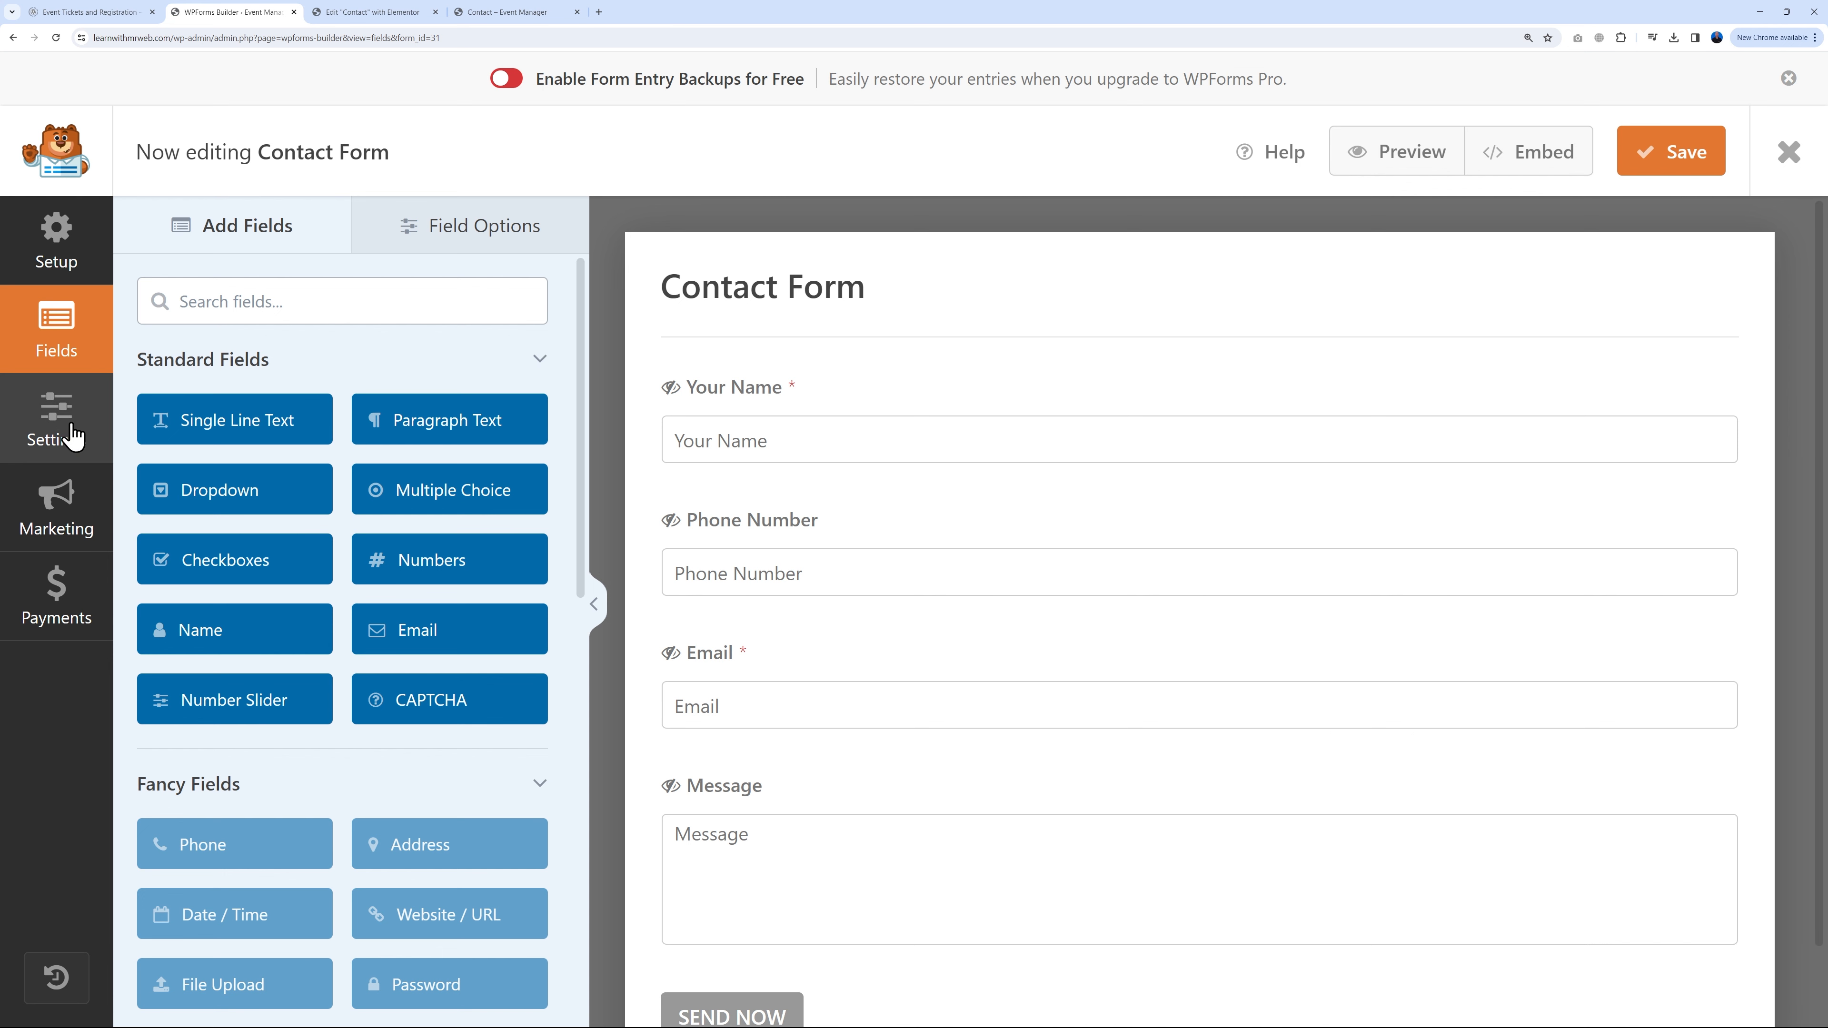
Step: Go to the Contact Form's notification settings and select the site's domain in the address bar
{"action": "left_click", "coordinate": [71, 441]}
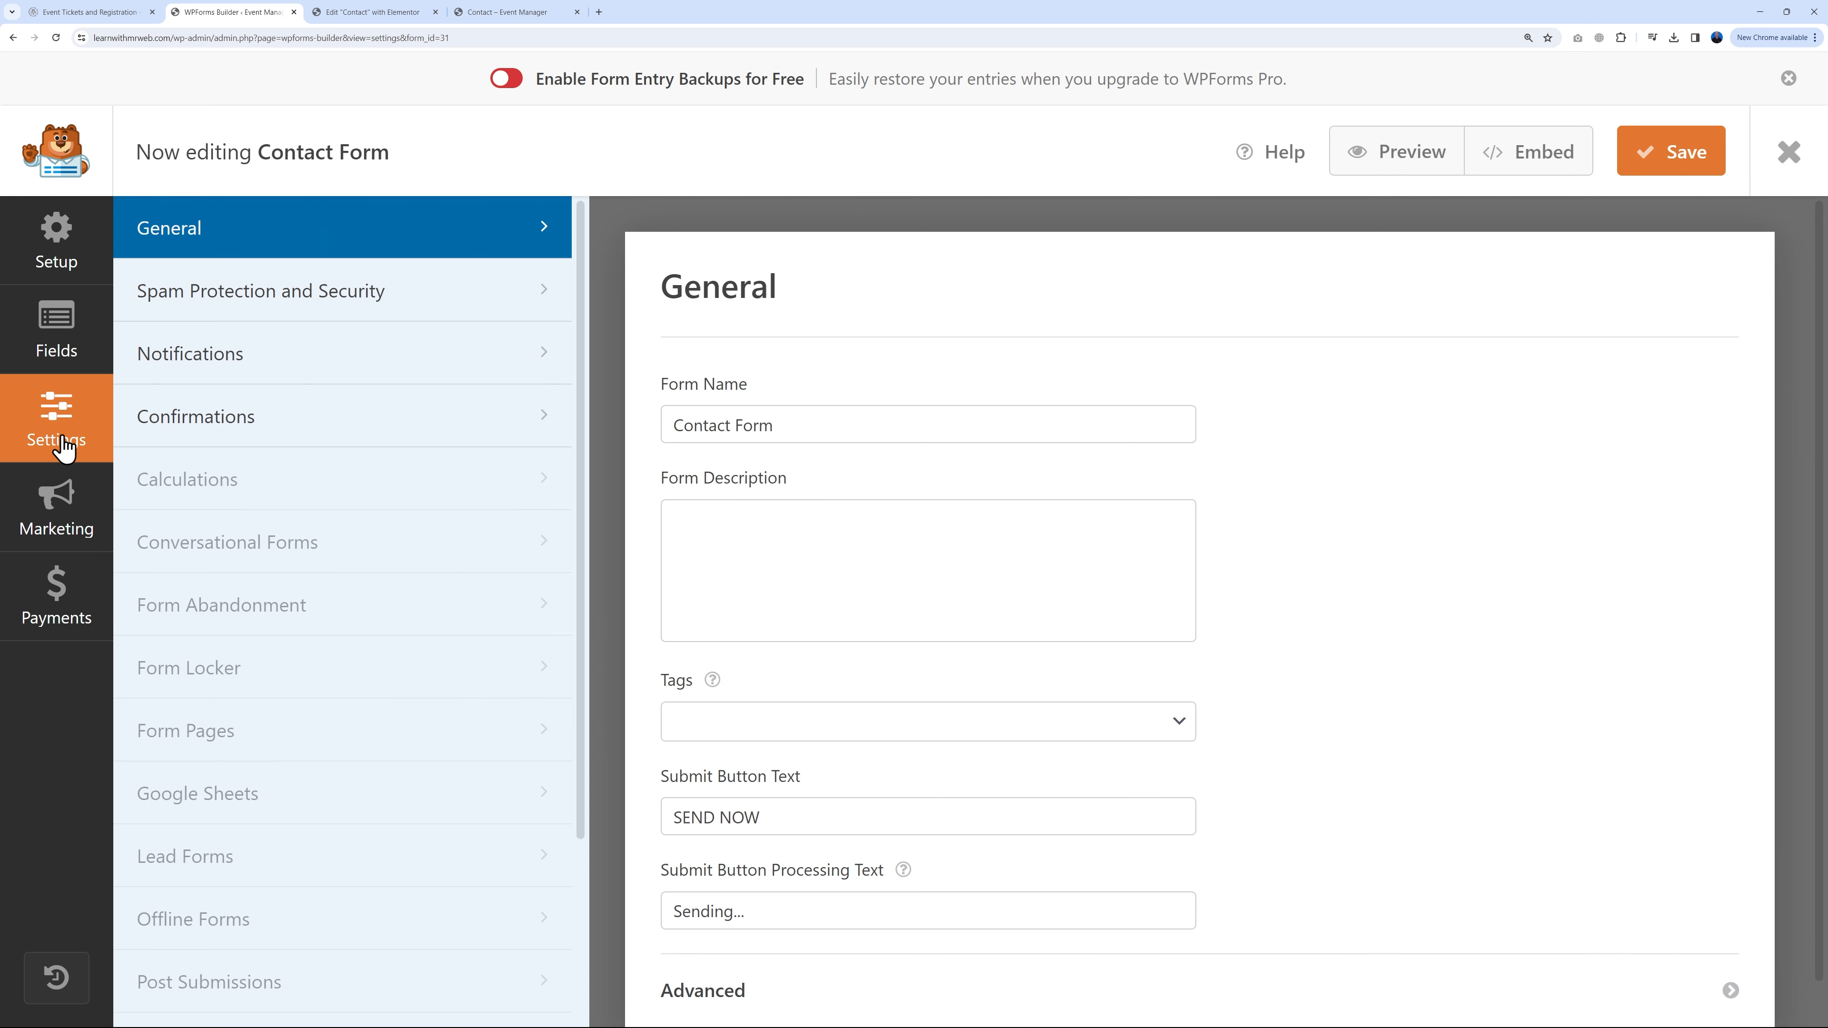
{"action": "left_click", "coordinate": [221, 371]}
{"action": "scroll", "coordinate": [1032, 580], "scroll_direction": "down", "scroll_amount": 5}
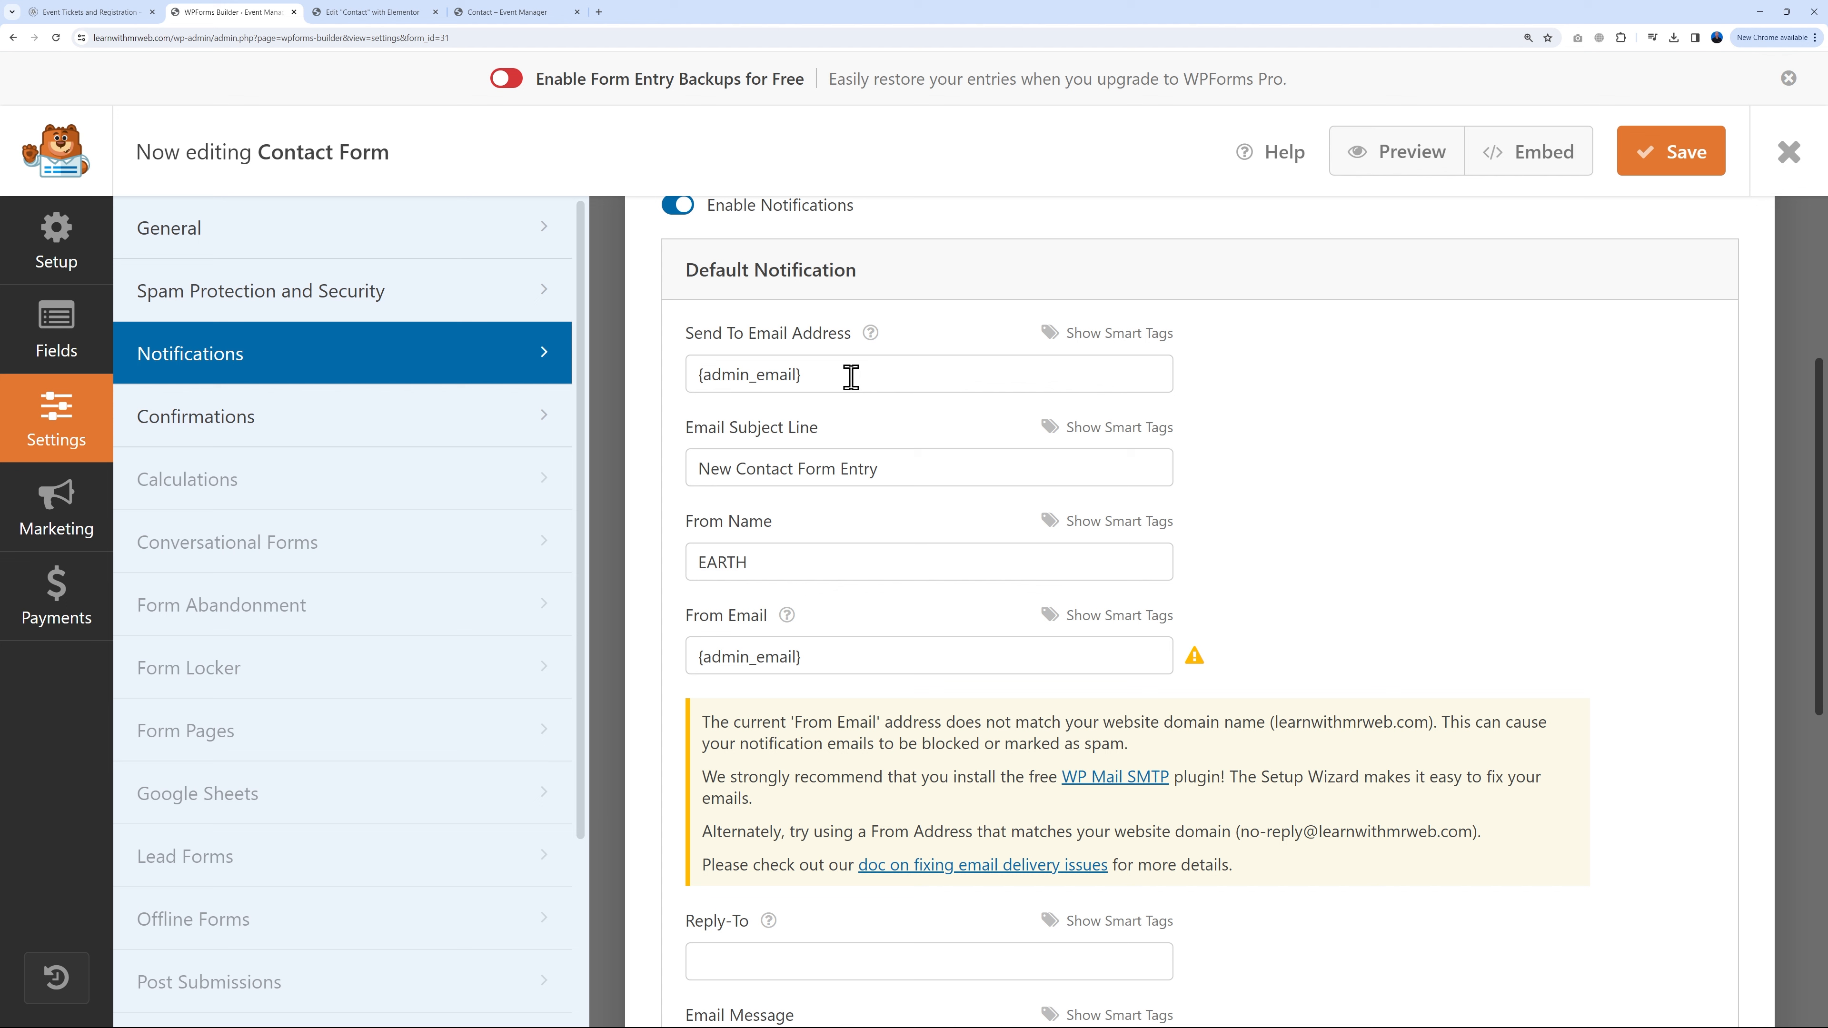
{"action": "double_click", "coordinate": [143, 38]}
{"action": "left_click", "coordinate": [176, 38]}
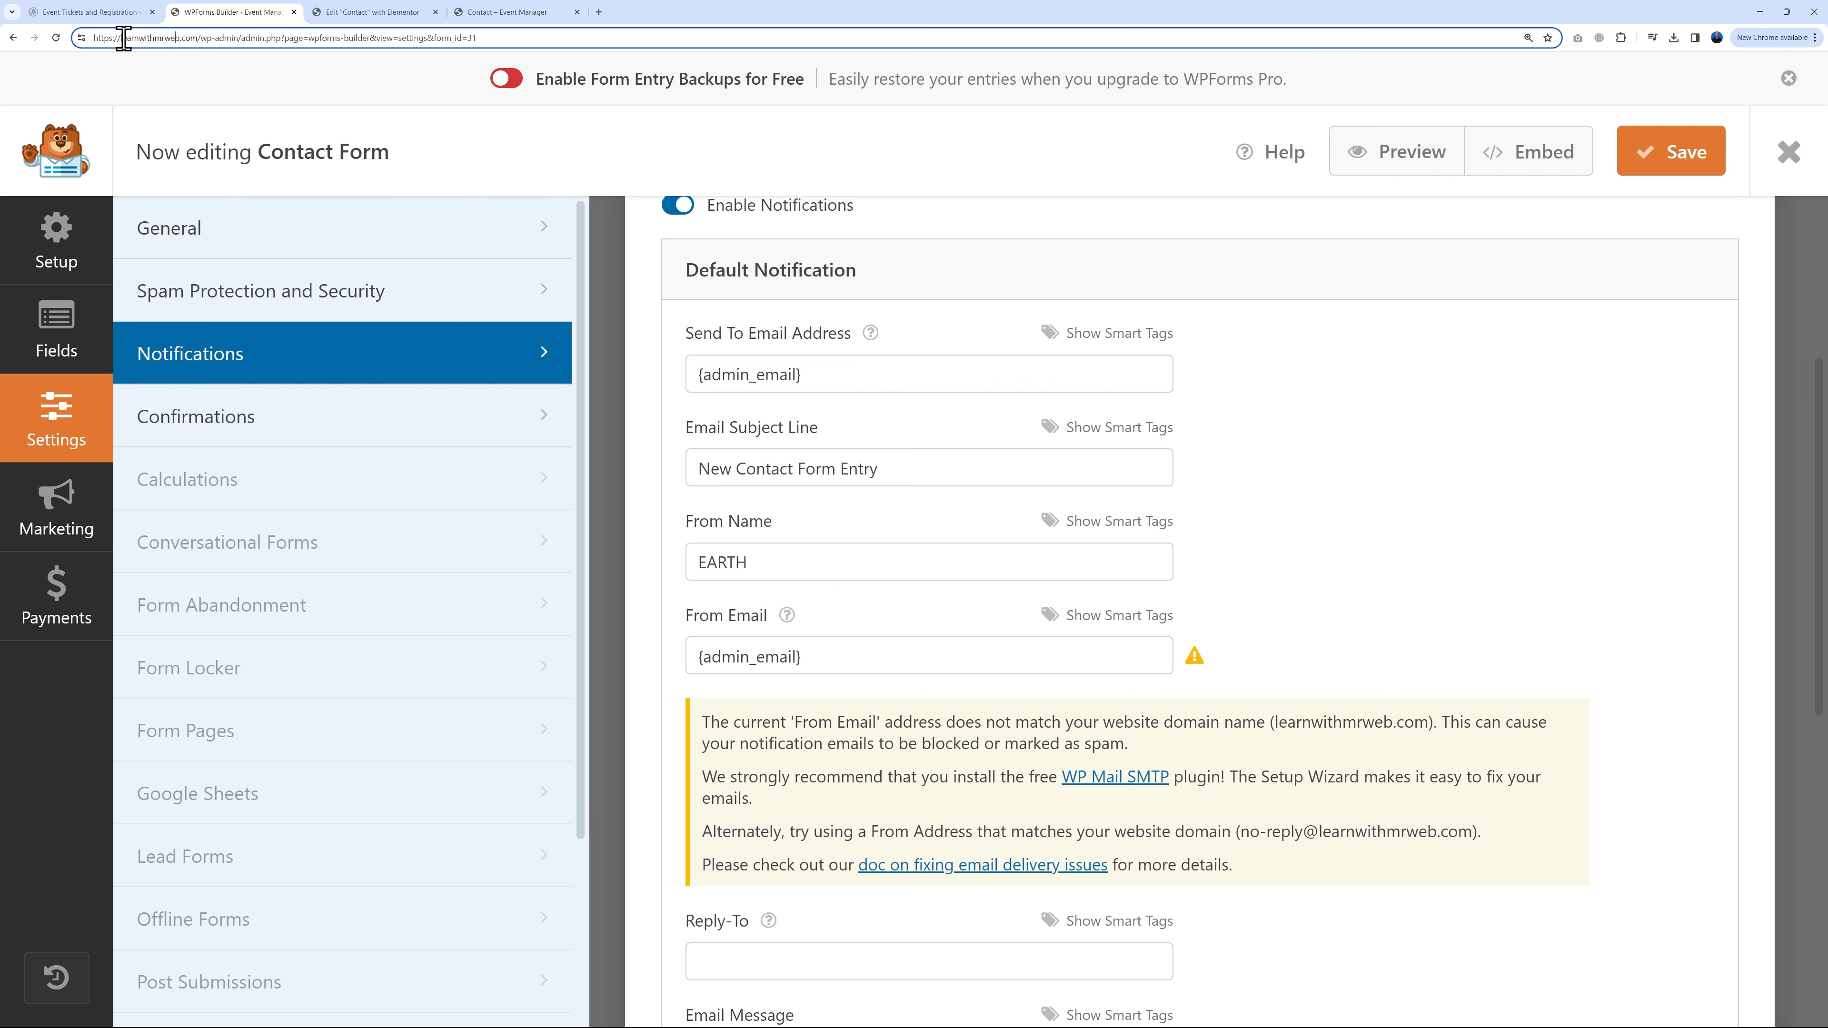
{"action": "left_click_drag", "start_coordinate": [121, 39], "coordinate": [199, 38]}
{"action": "left_click", "coordinate": [1332, 597]}
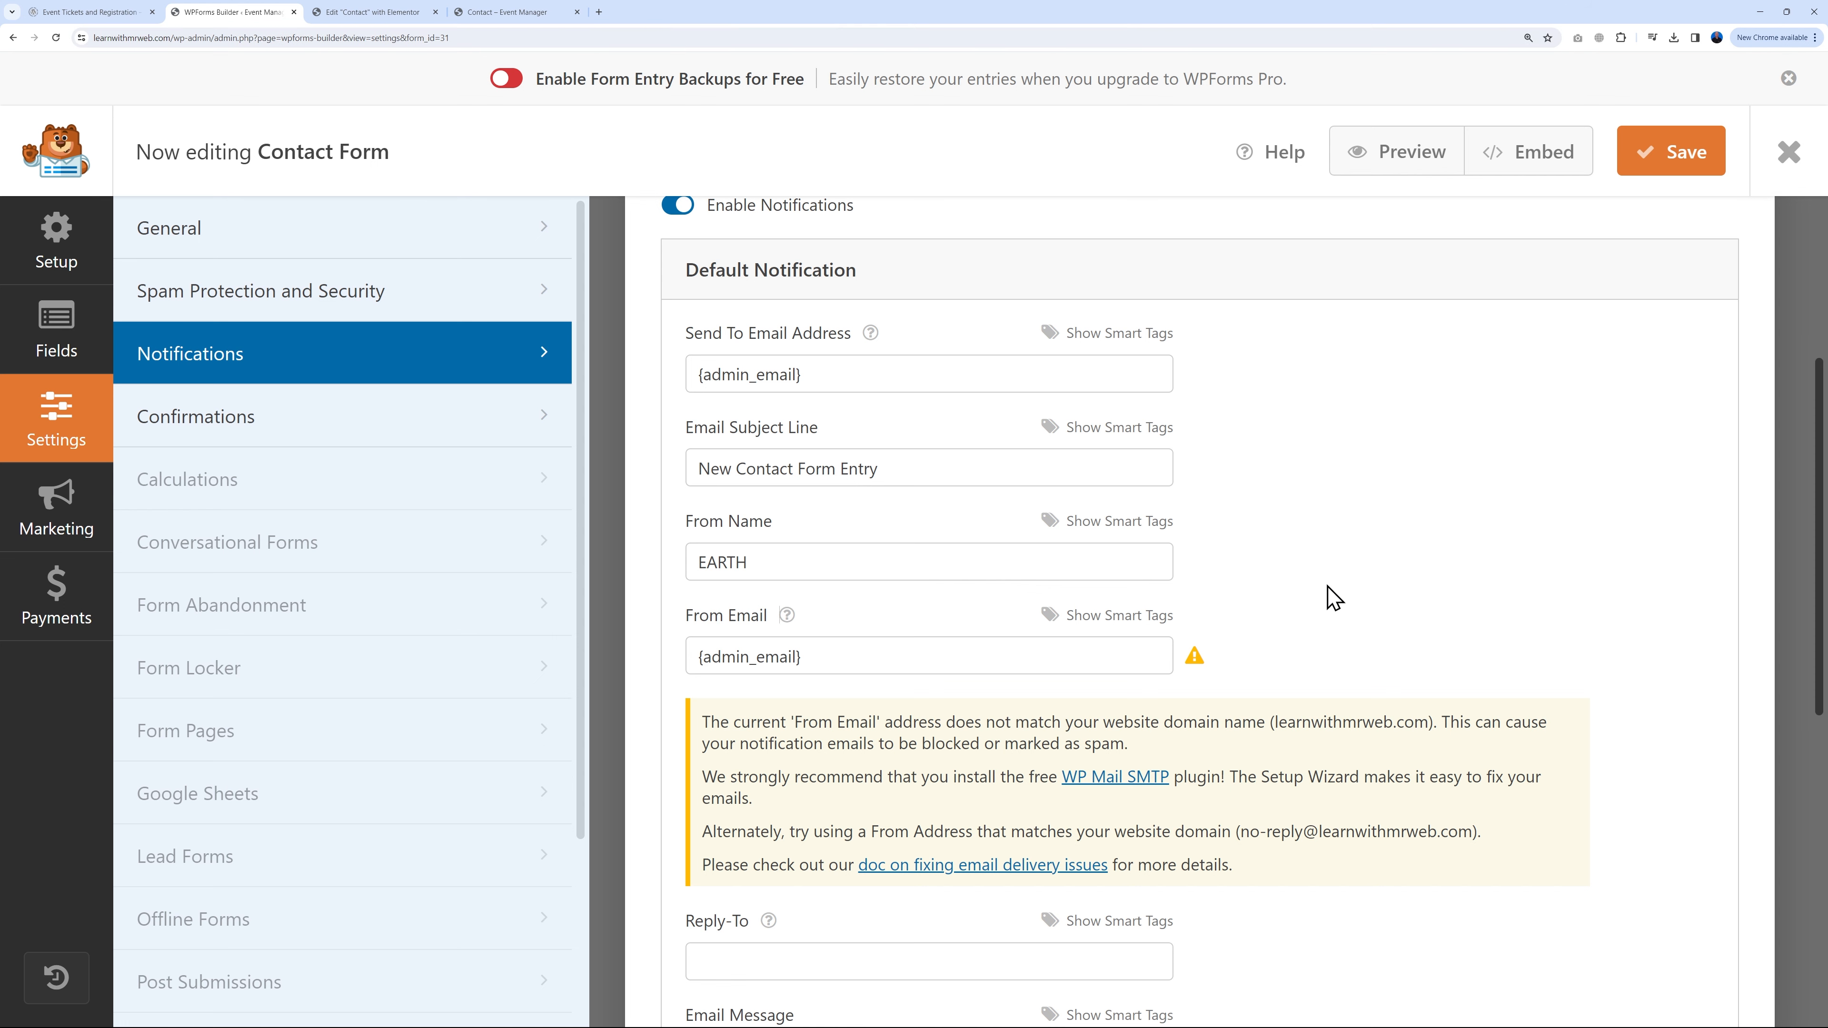
Step: Replace the Send To and From Email values with the site's info e-mail address
{"action": "triple_click", "coordinate": [899, 374]}
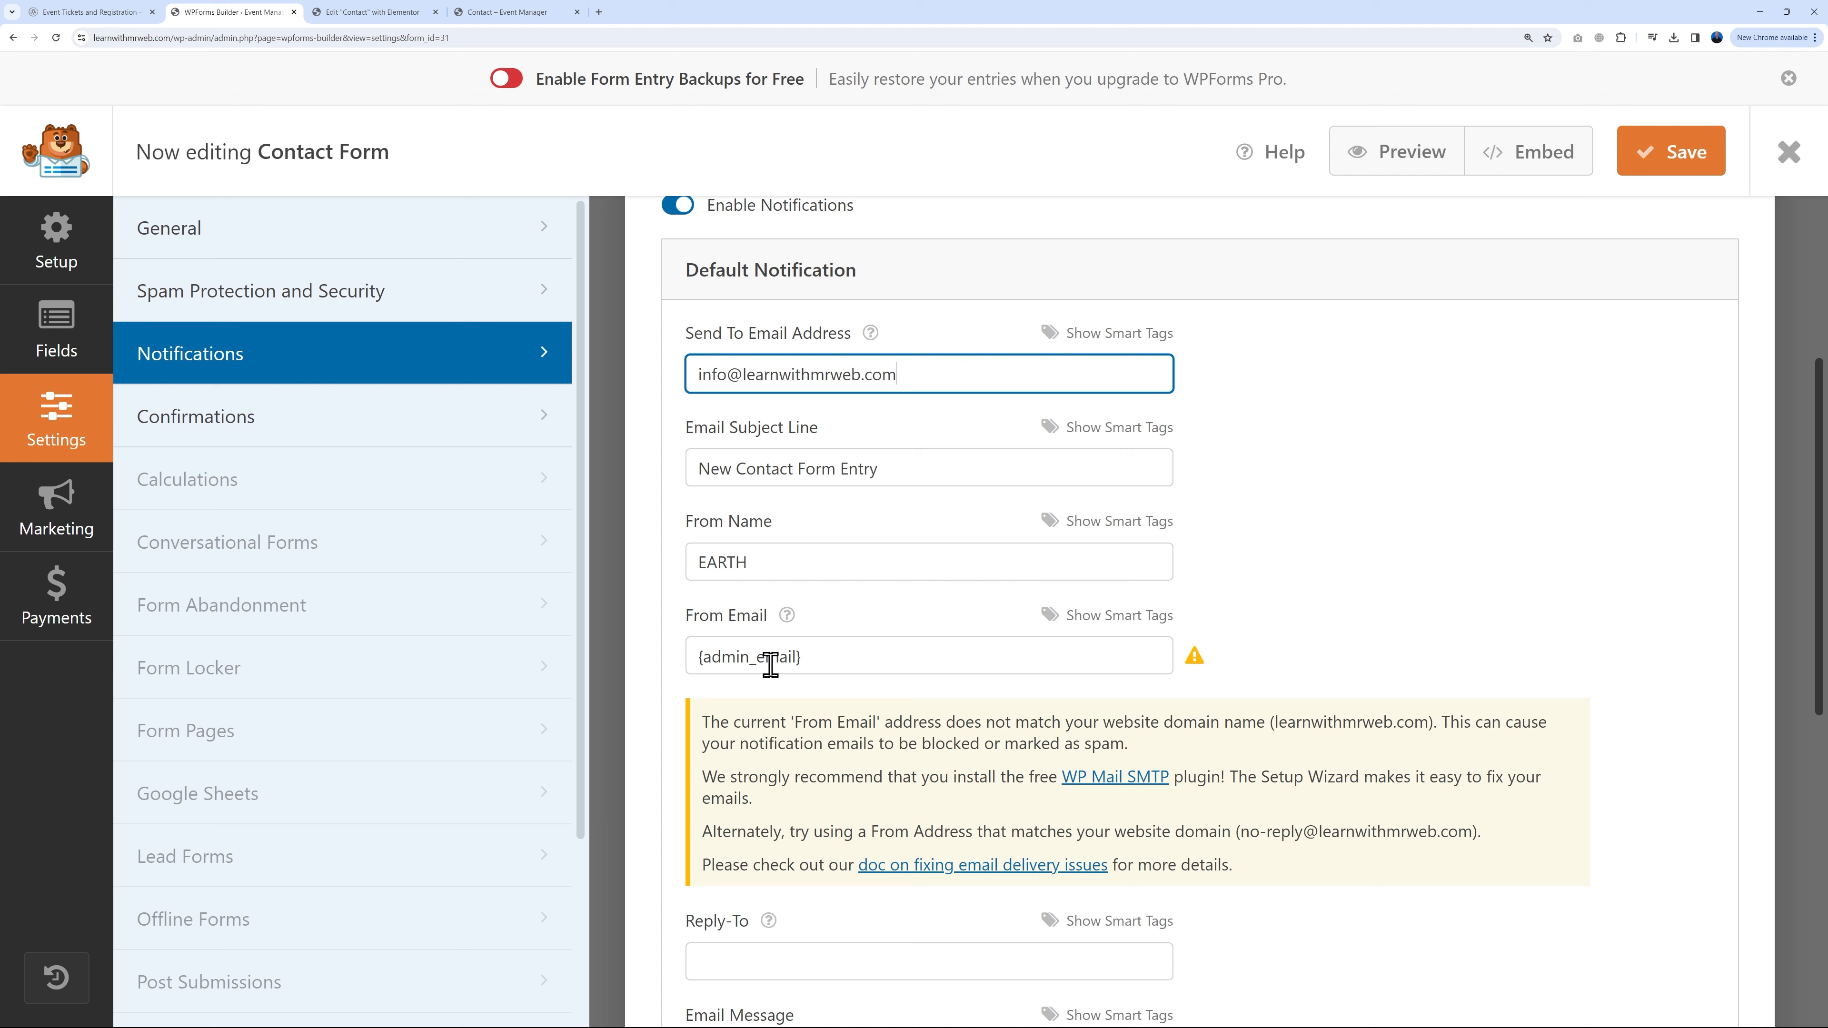
{"action": "triple_click", "coordinate": [712, 655]}
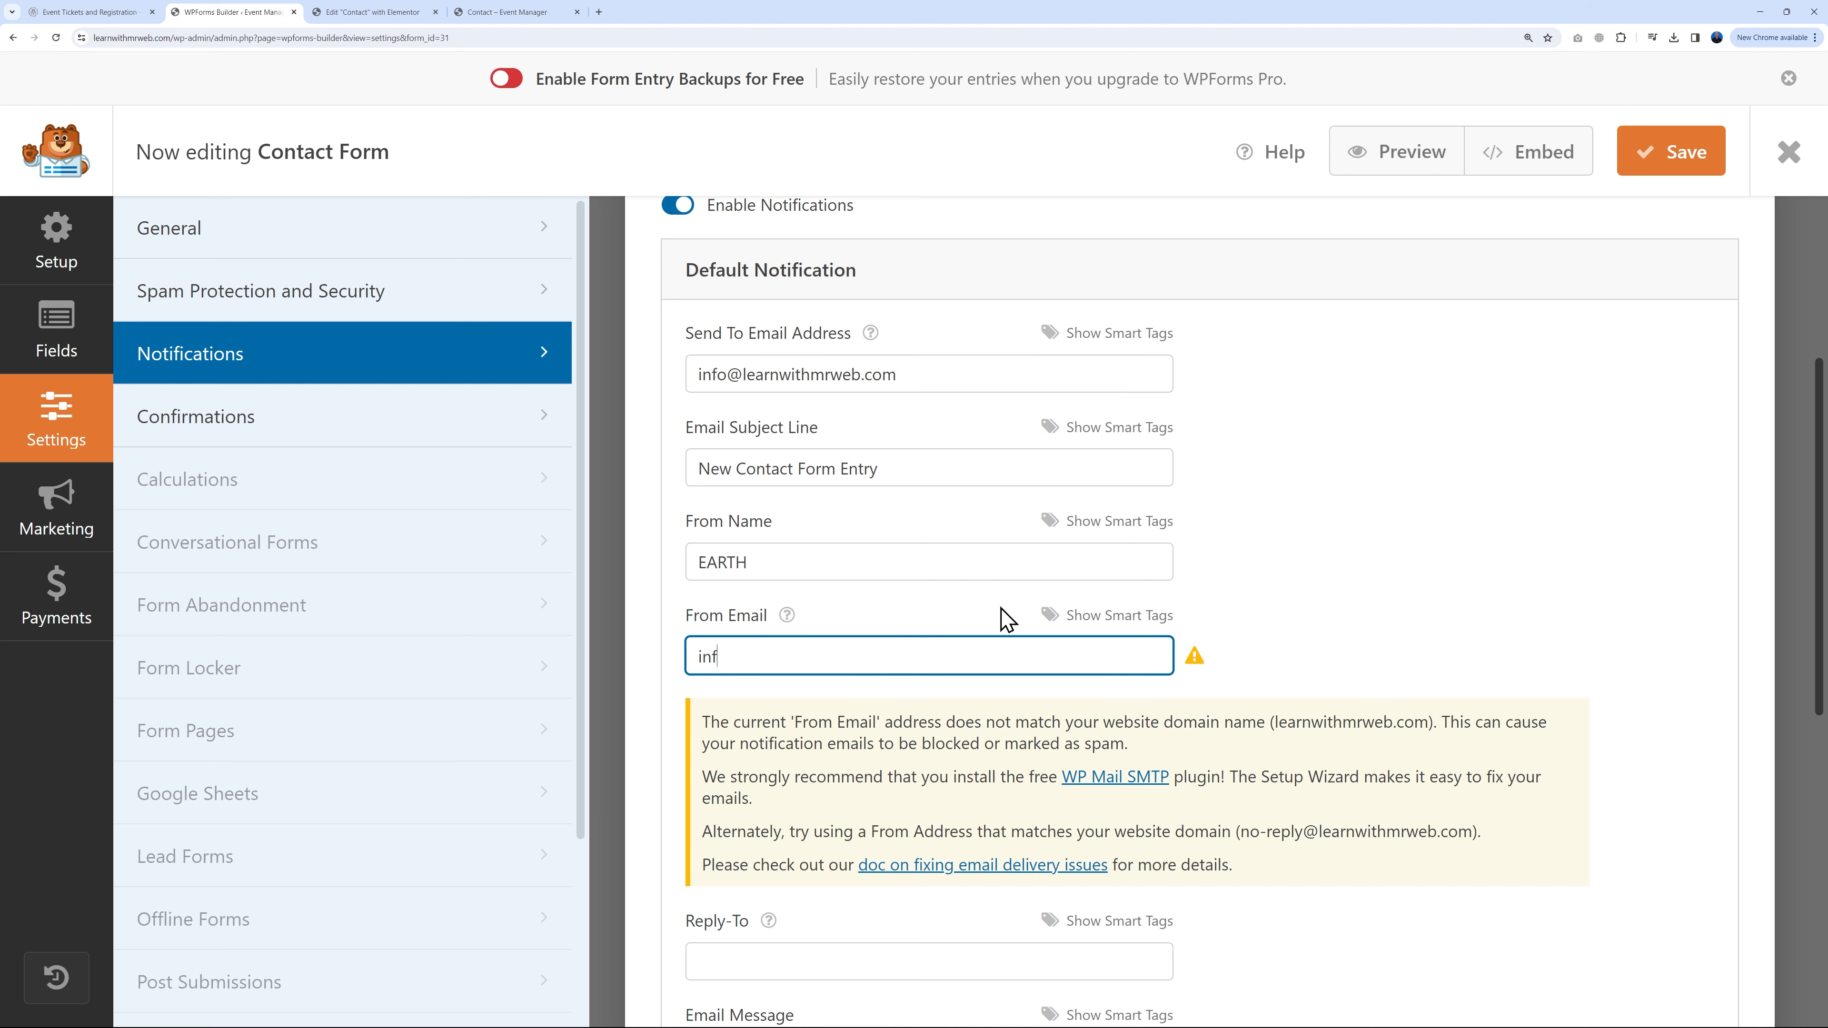
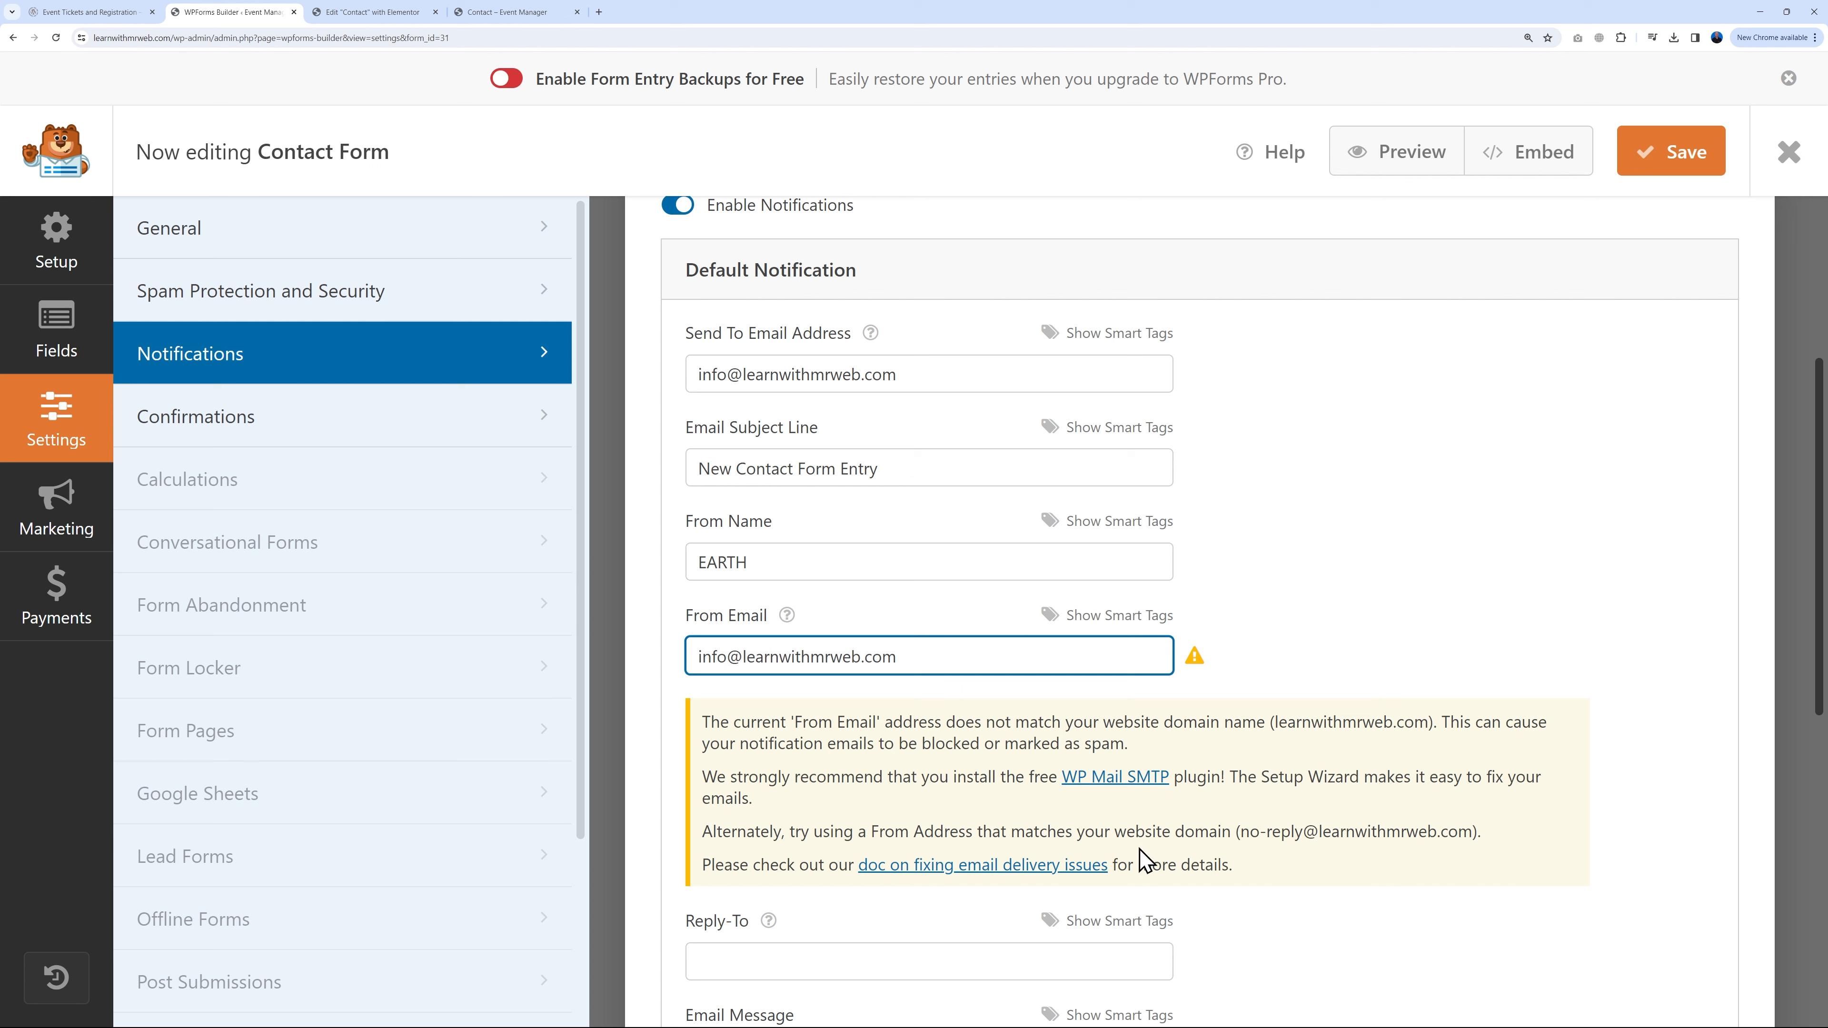
{"action": "left_click", "coordinate": [1390, 645]}
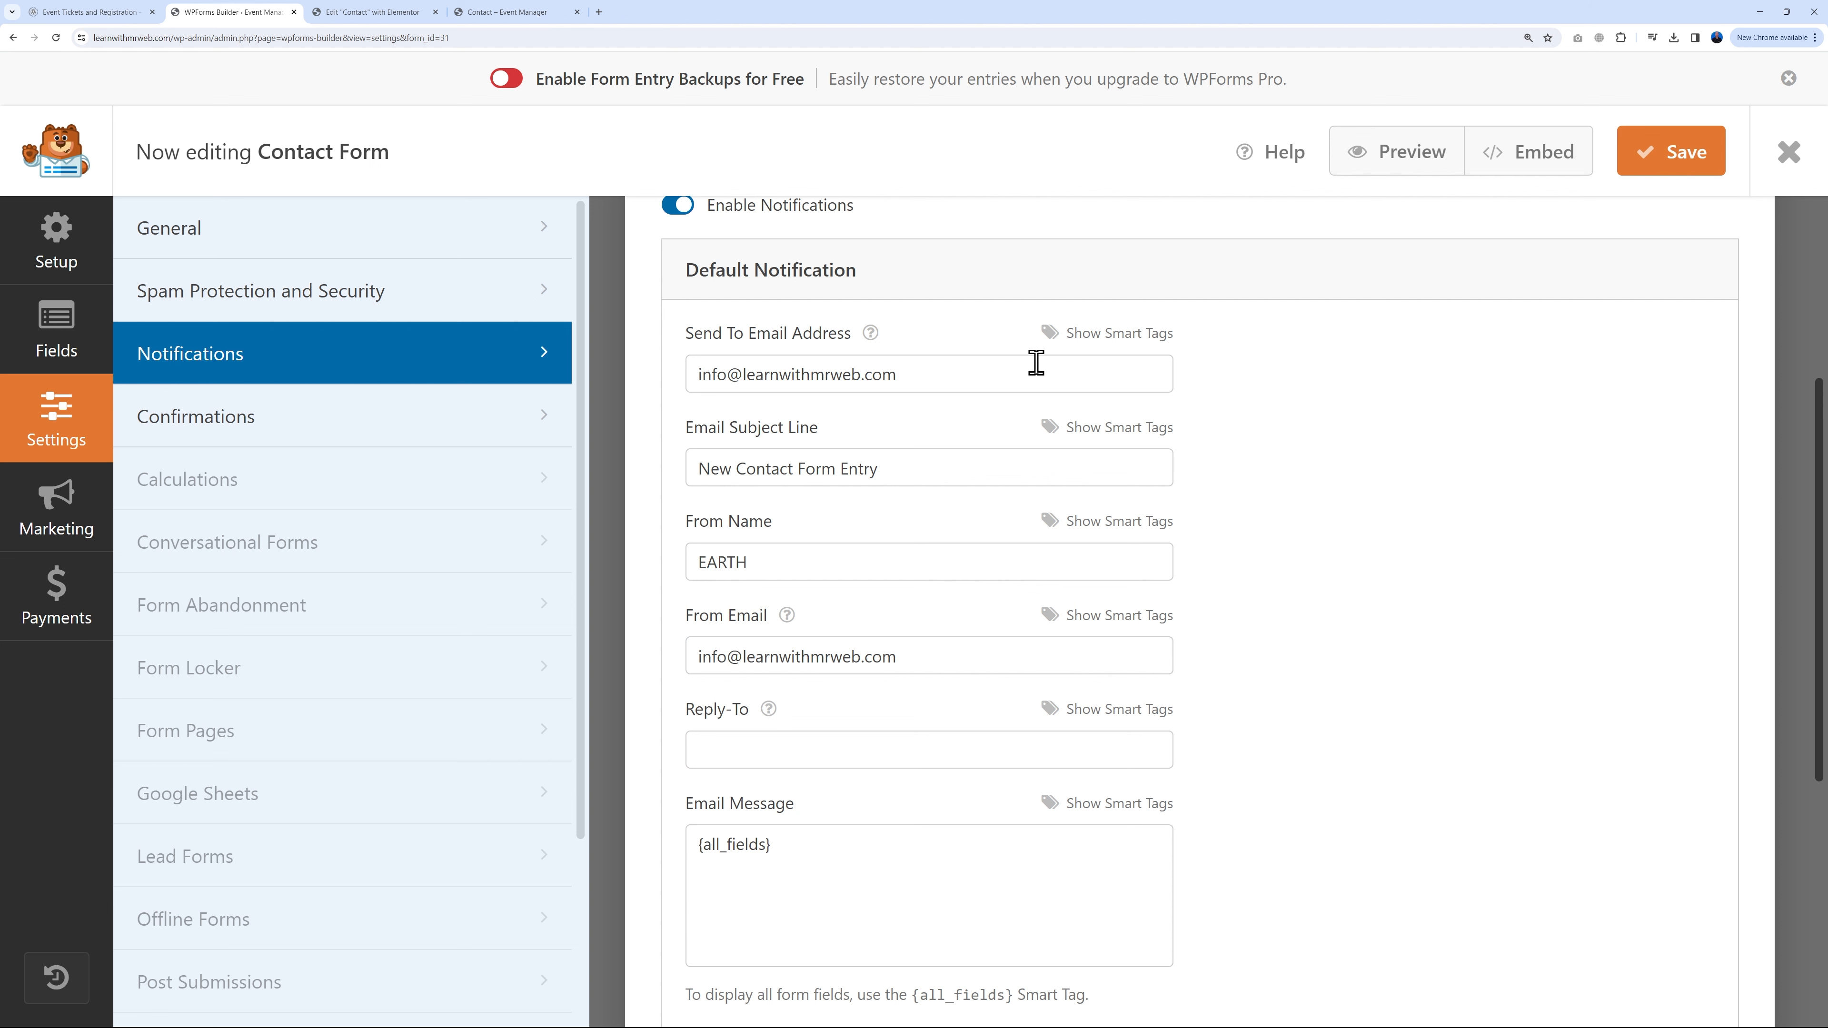
{"action": "left_click_drag", "start_coordinate": [730, 378], "coordinate": [1142, 465]}
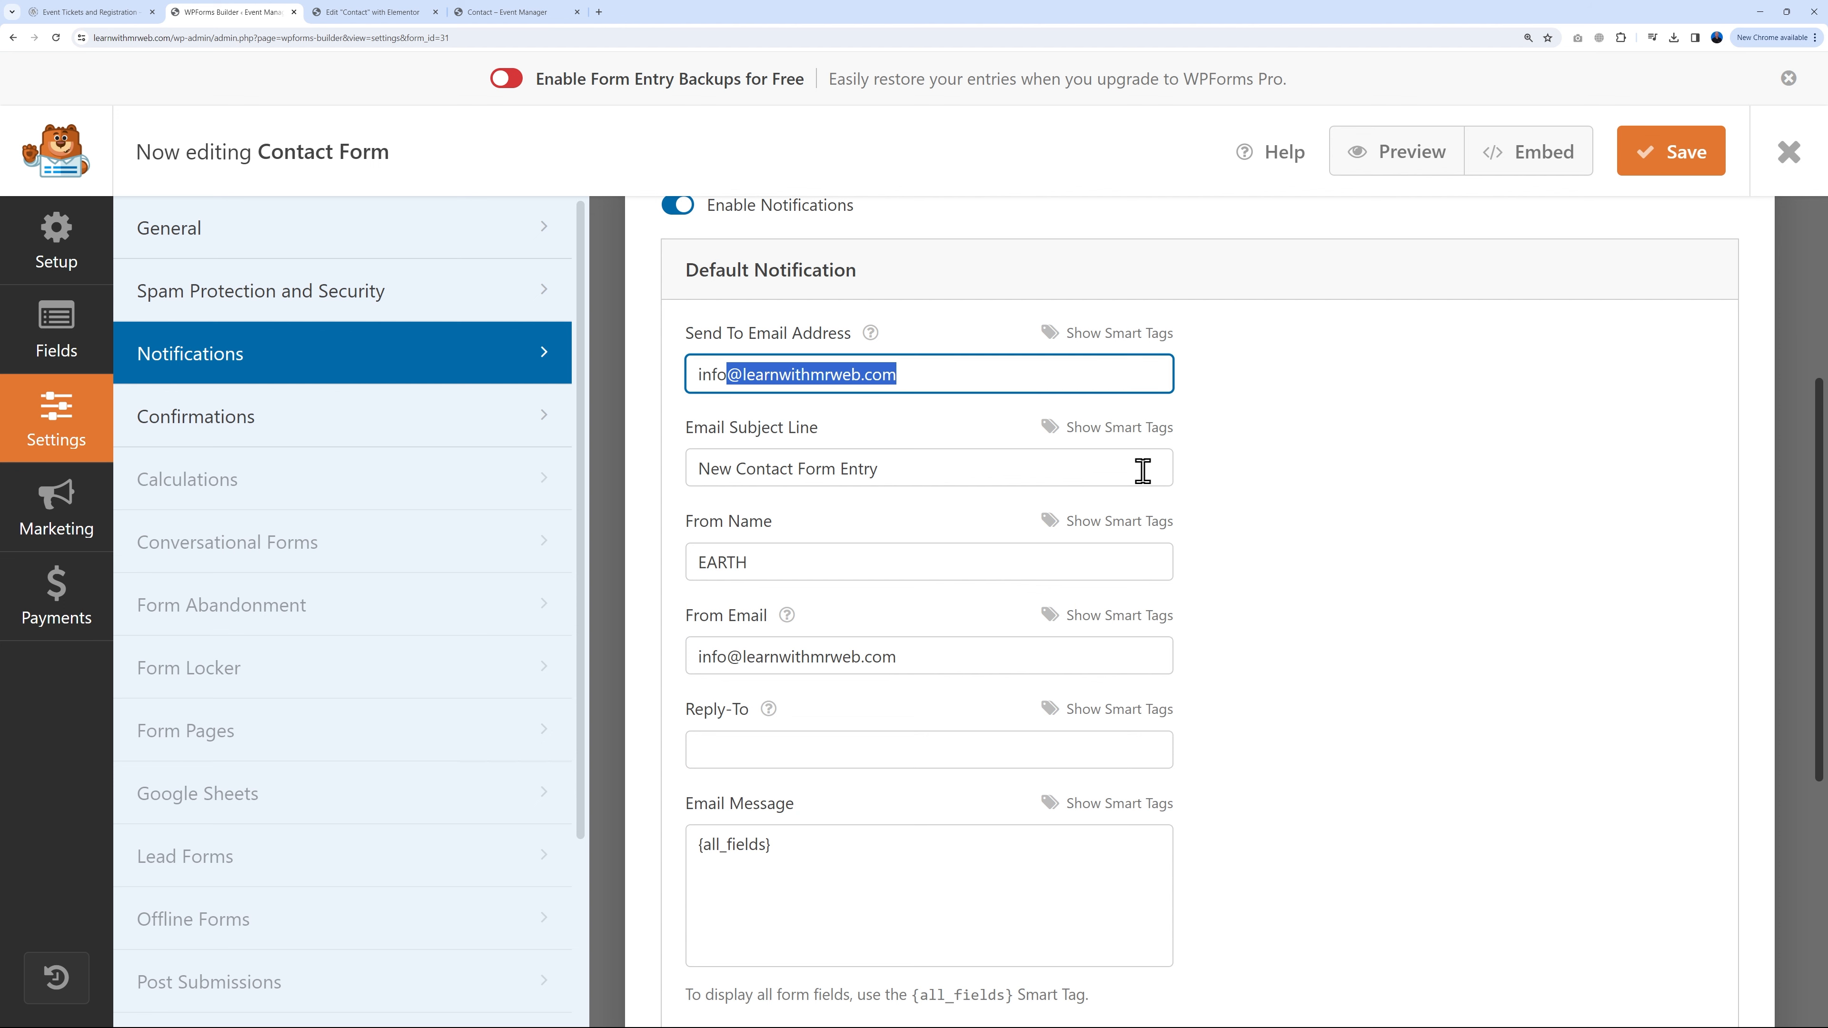
{"action": "left_click", "coordinate": [1401, 572]}
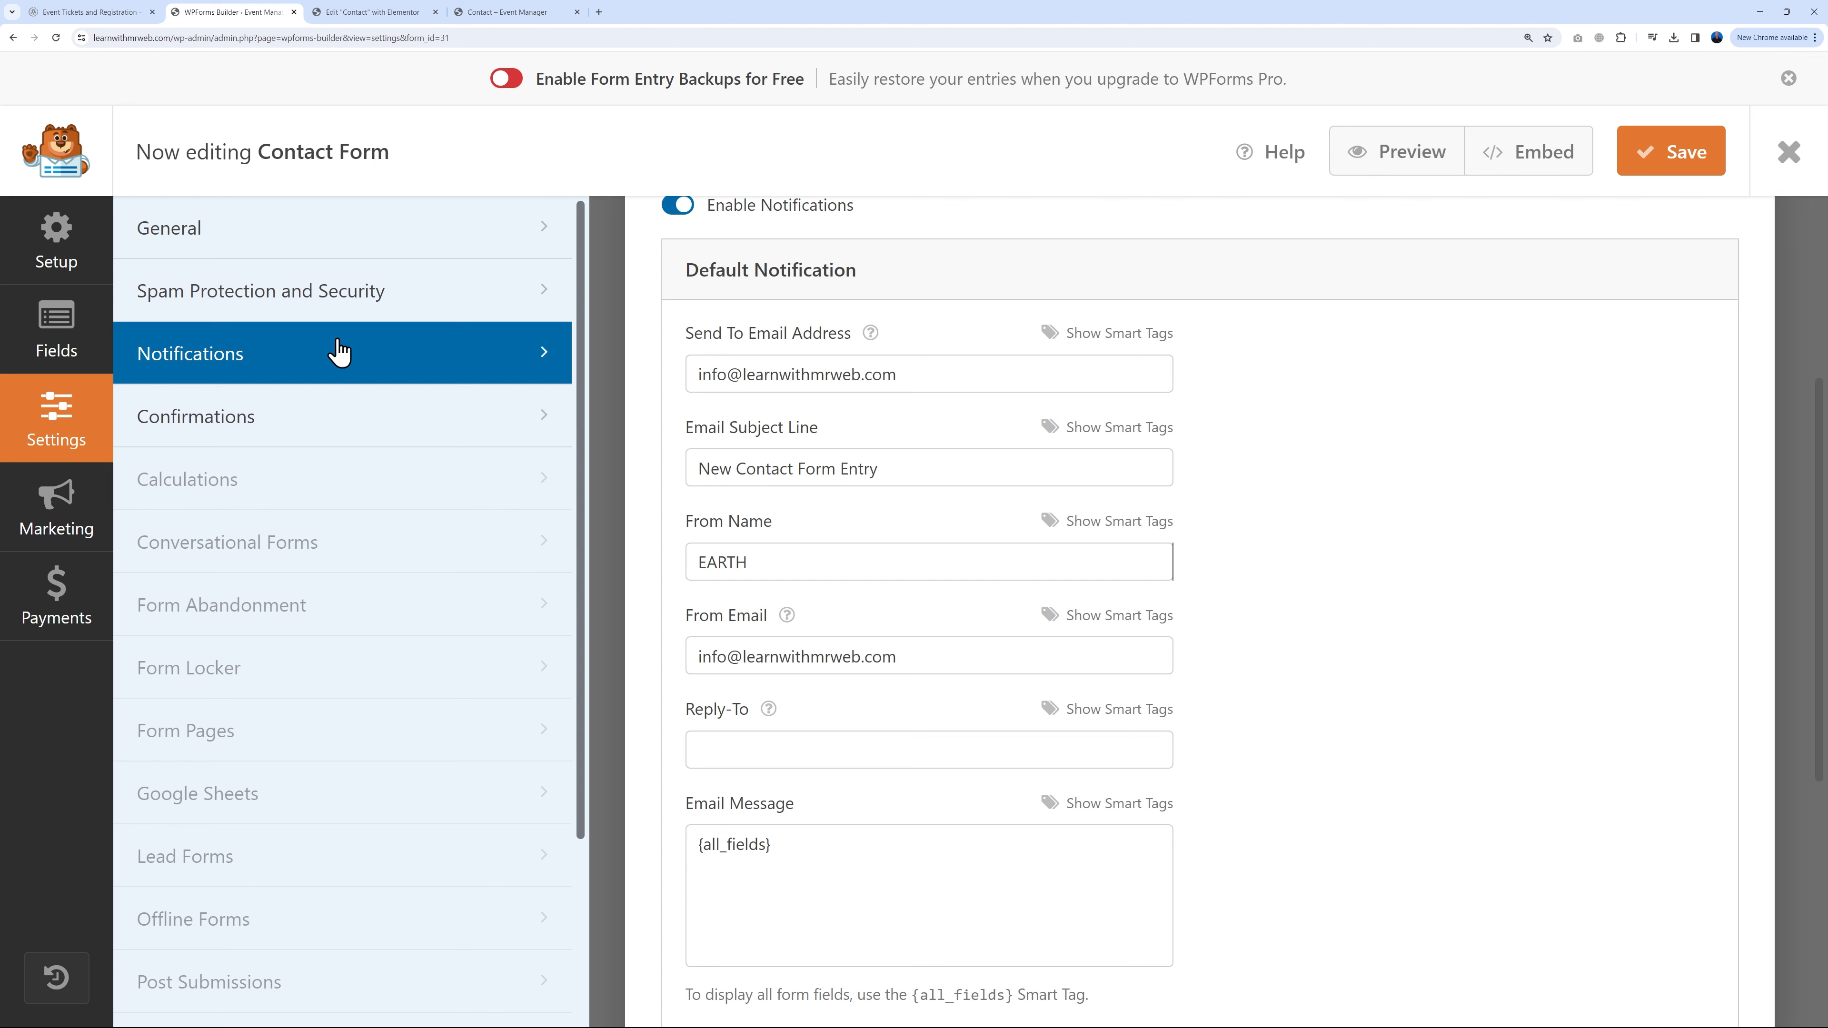
Step: Review the confirmation message, then save the form and close the builder
{"action": "left_click", "coordinate": [212, 412]}
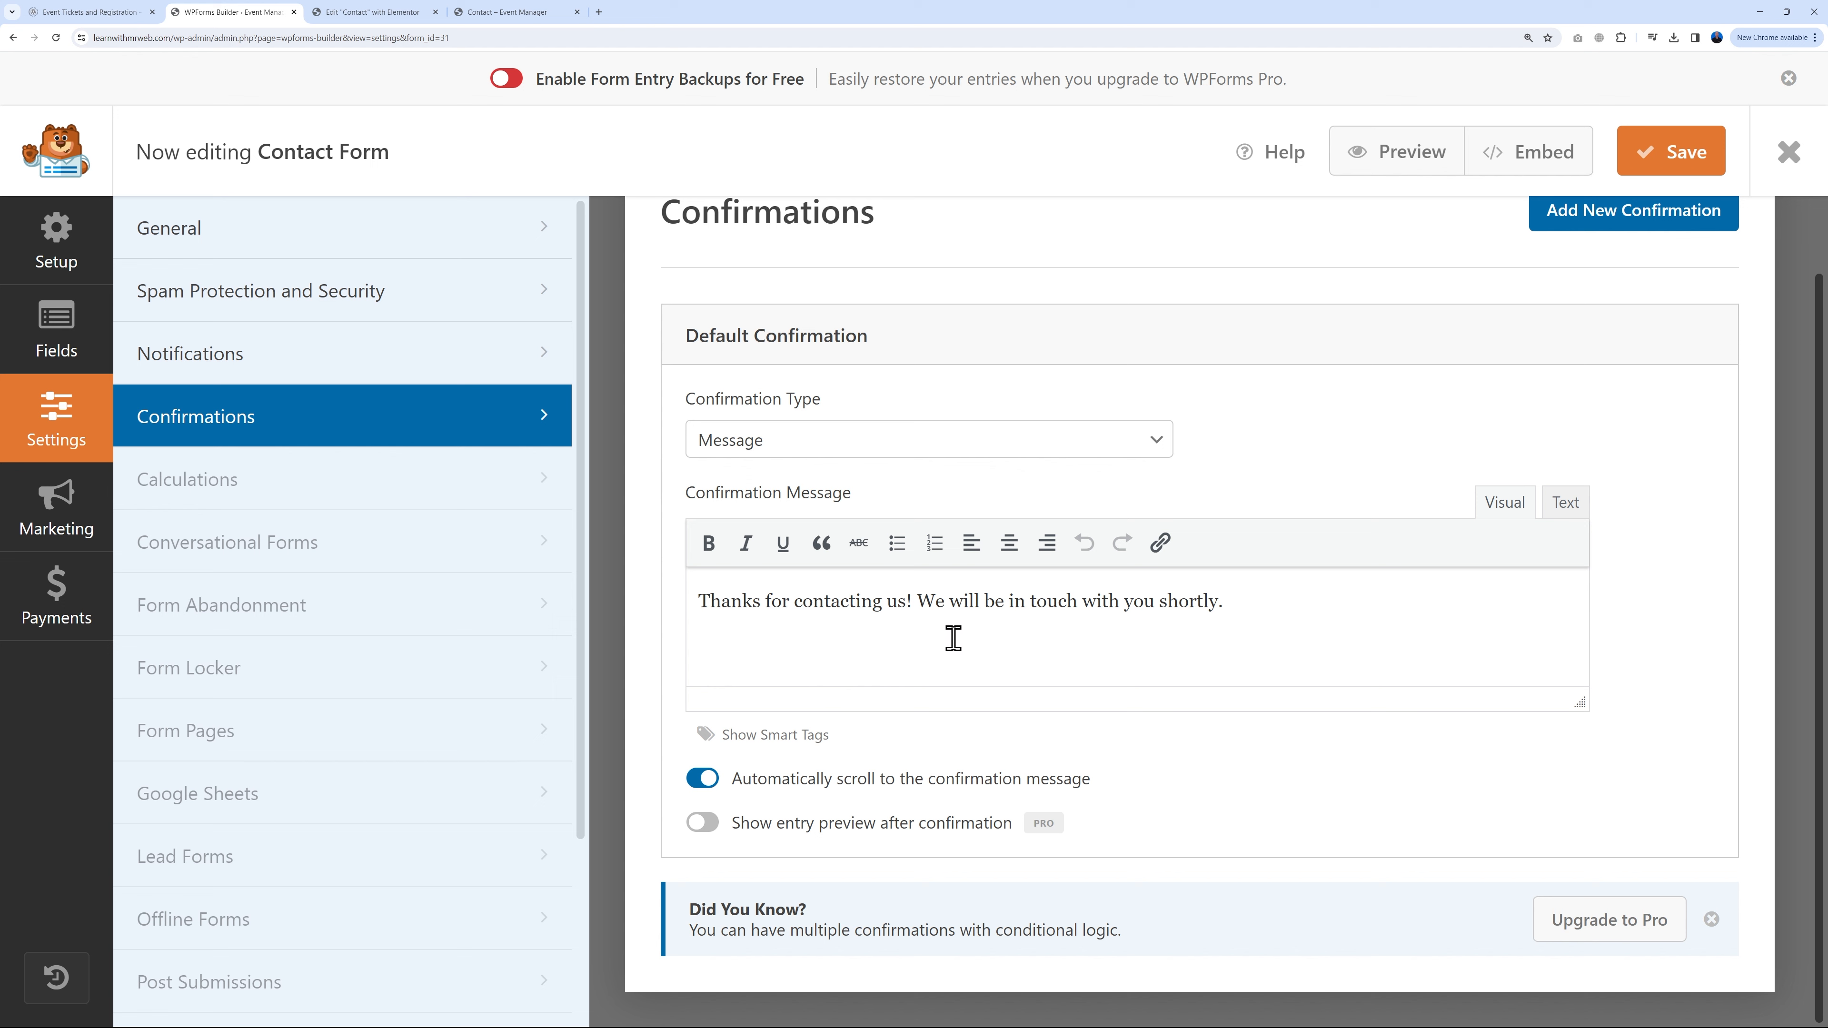
{"action": "left_click_drag", "start_coordinate": [695, 605], "coordinate": [1276, 617]}
{"action": "left_click", "coordinate": [1379, 618]}
{"action": "left_click", "coordinate": [1669, 152]}
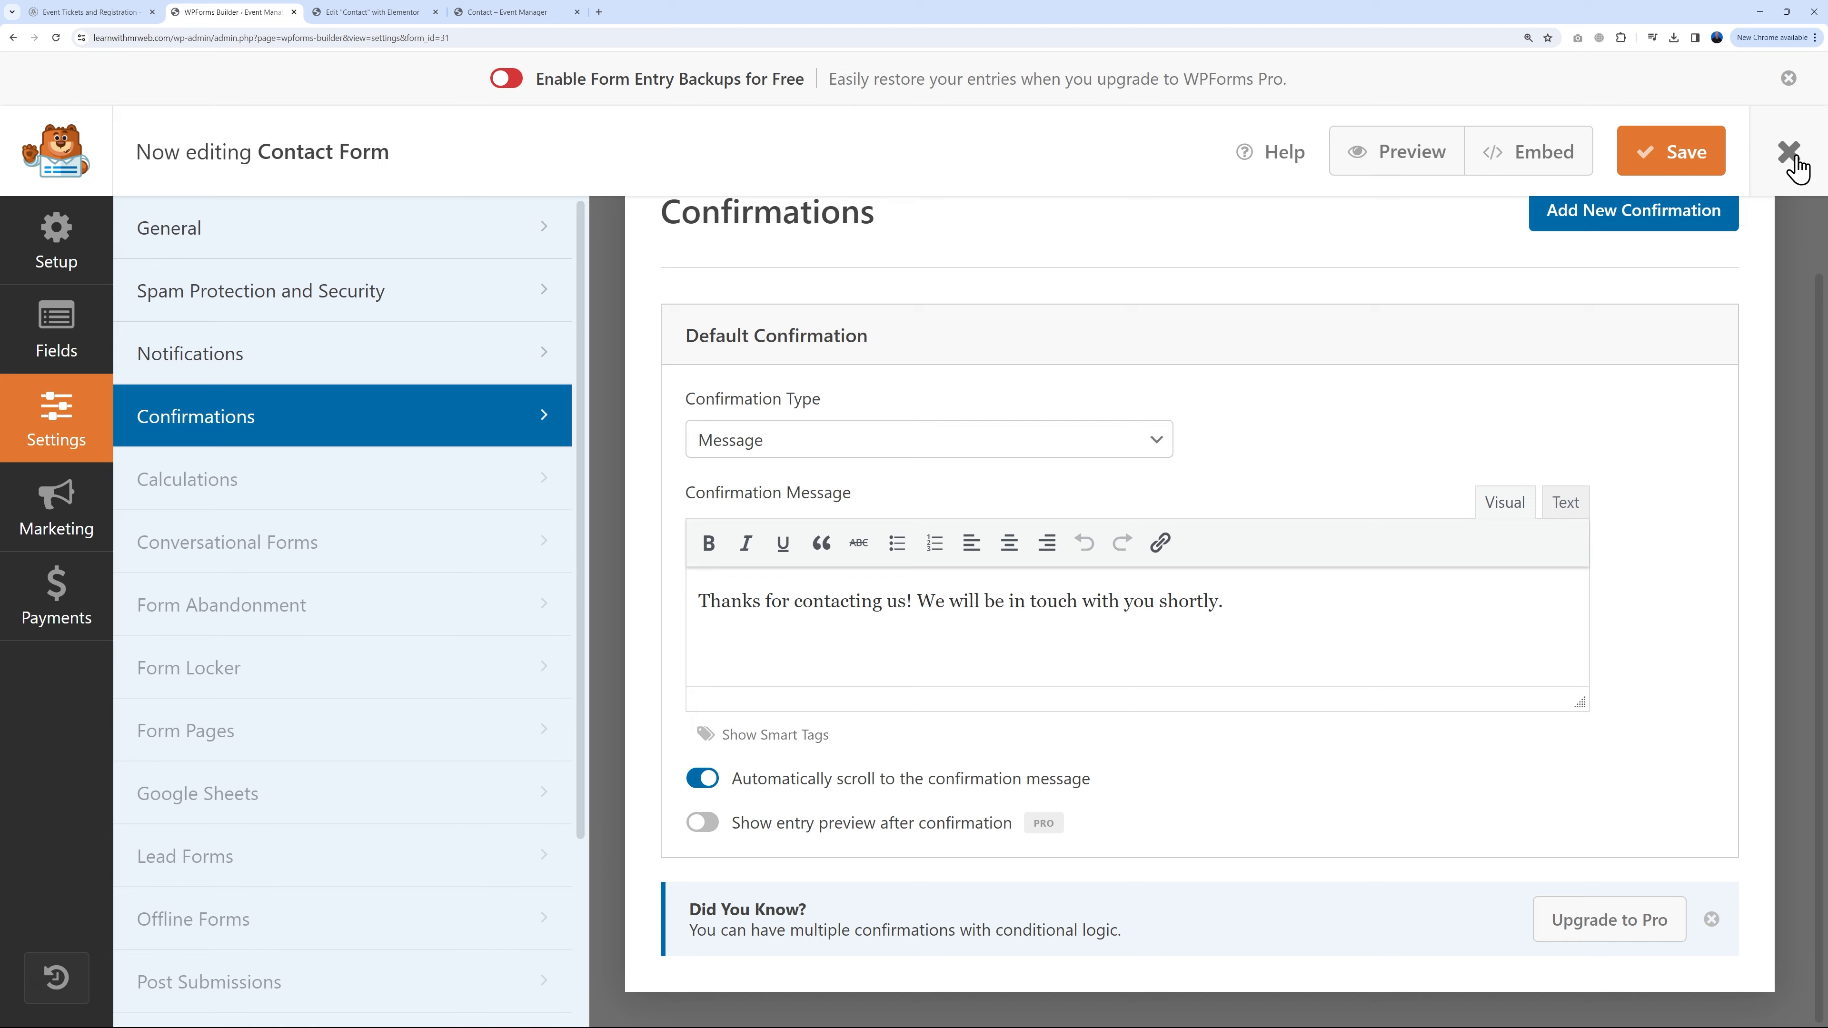
{"action": "left_click", "coordinate": [1788, 152]}
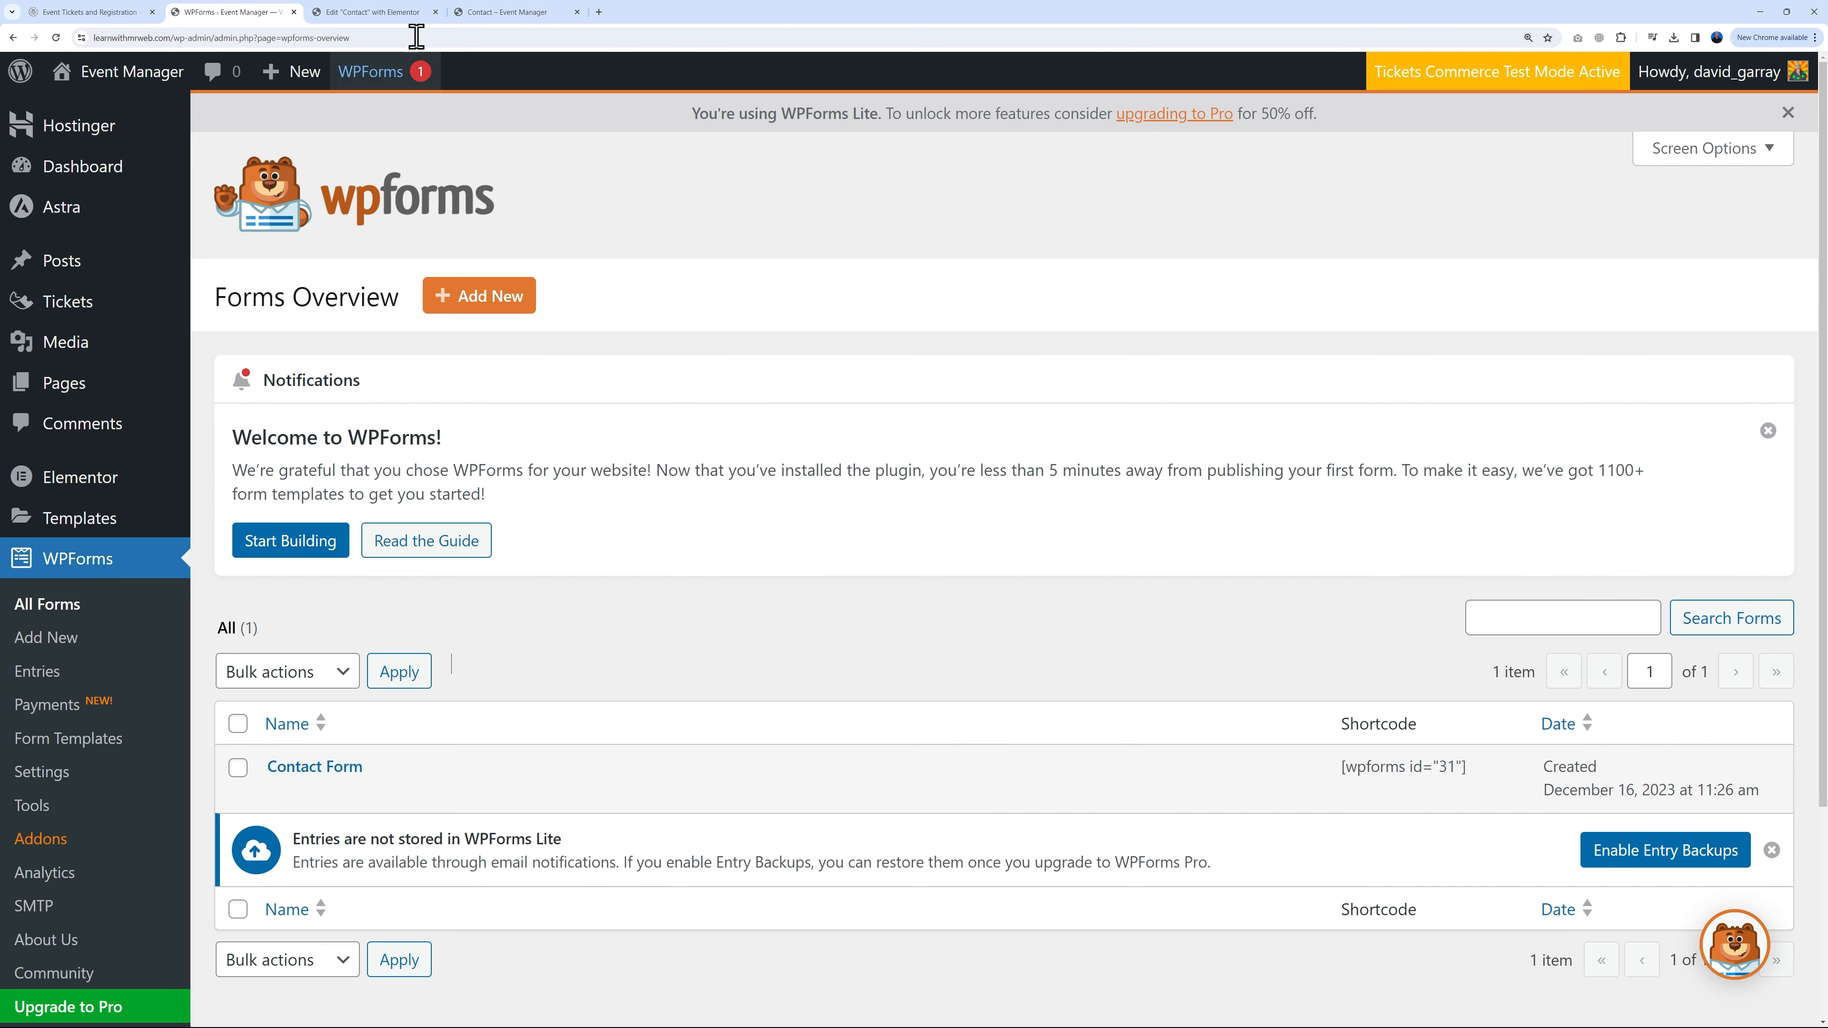
Step: Publish the Contact page changes and exit the Elementor editor
{"action": "left_click", "coordinate": [391, 12]}
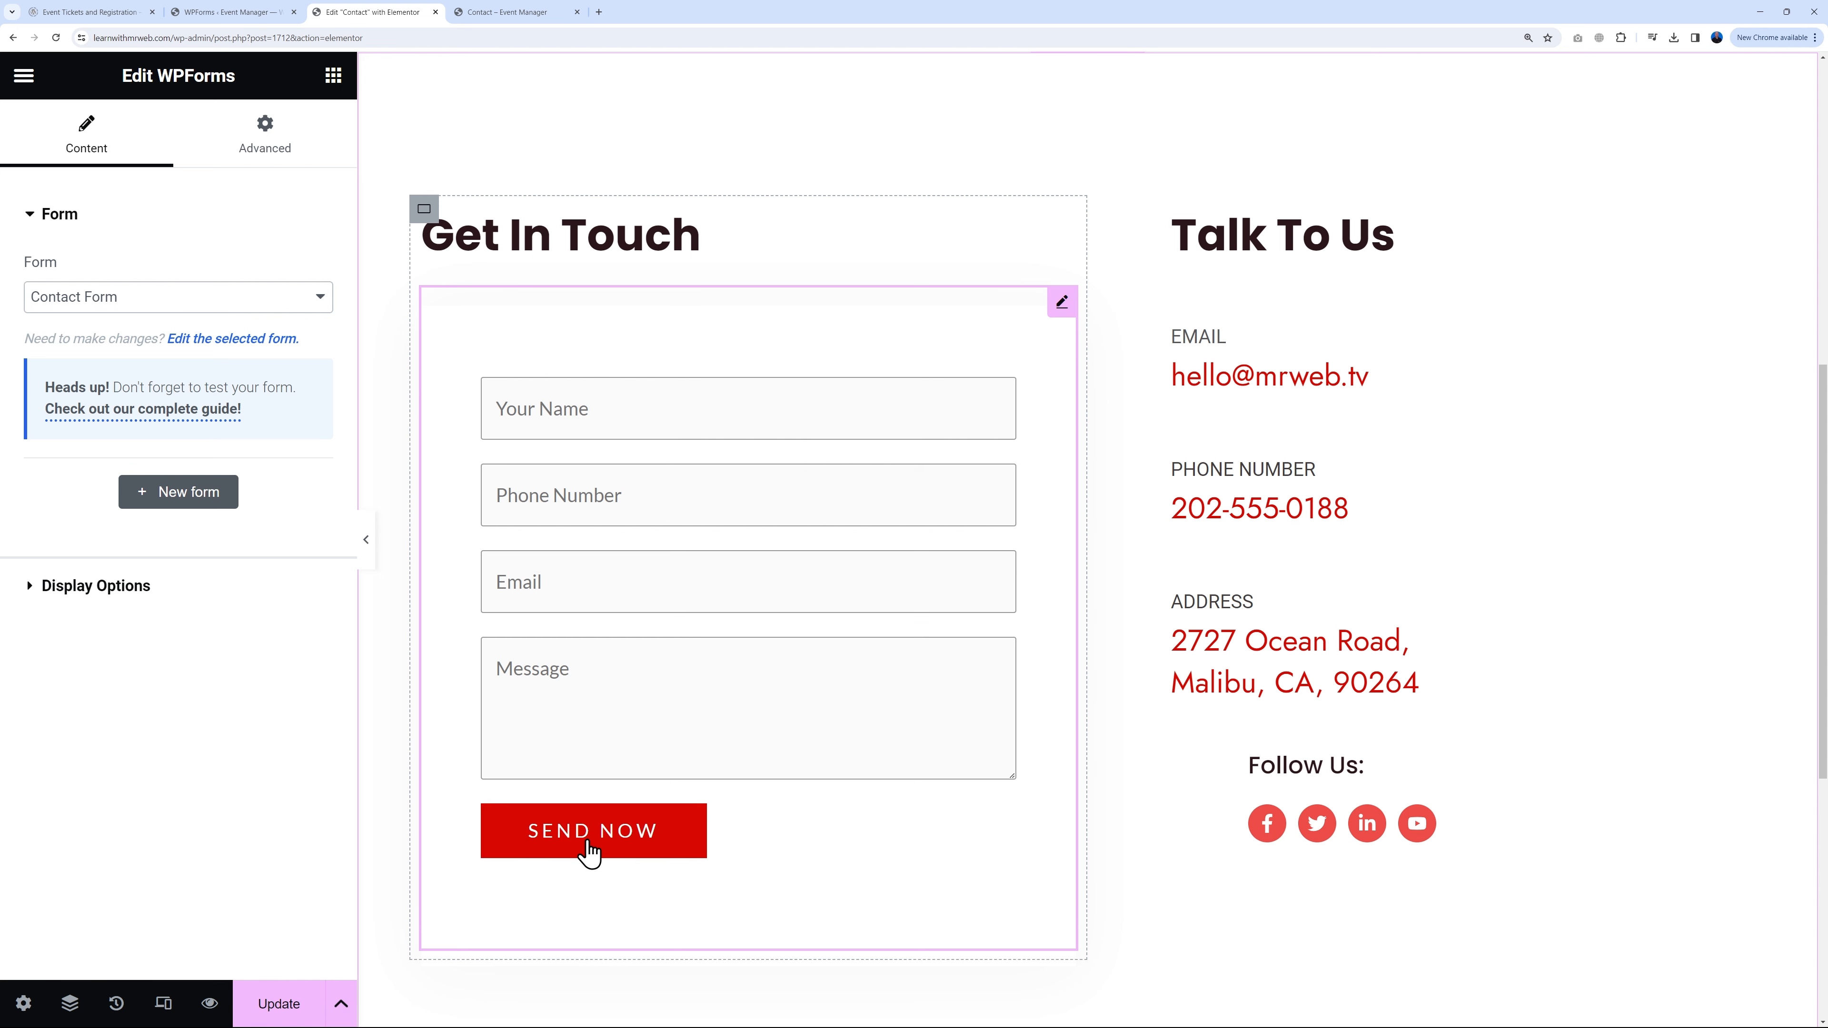
{"action": "left_click", "coordinate": [286, 1006]}
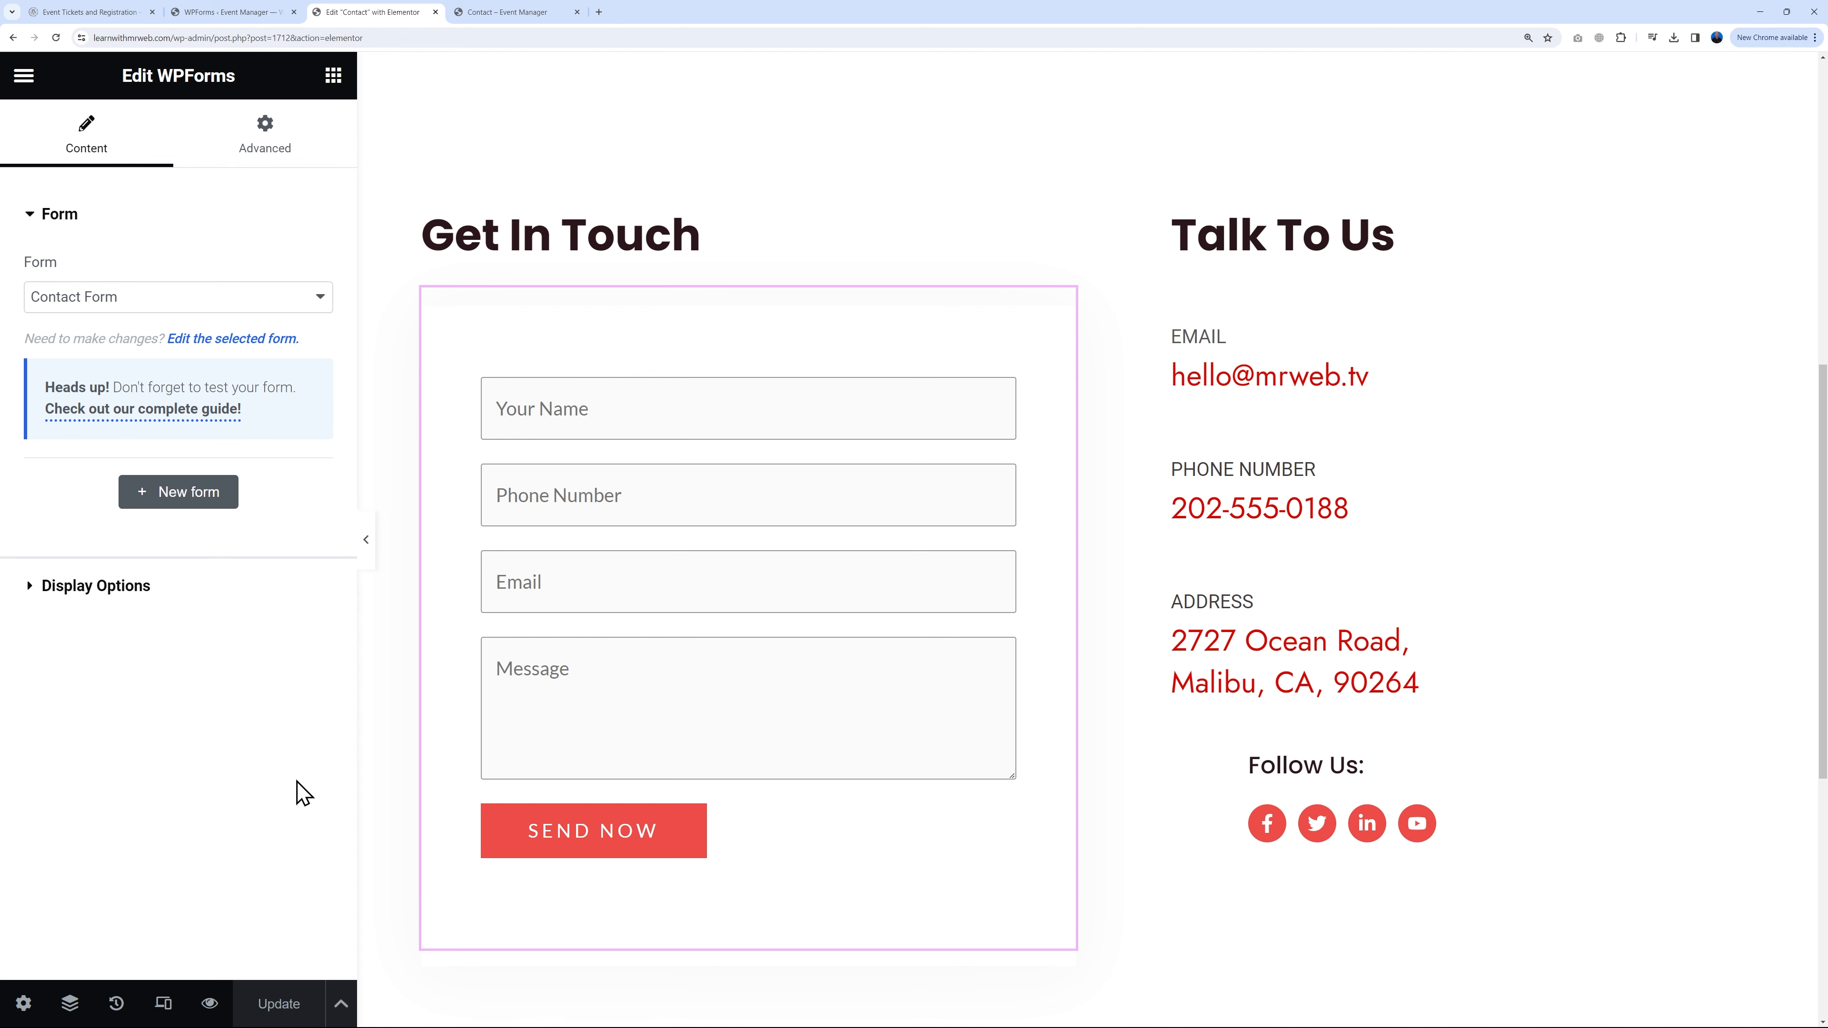
{"action": "left_click", "coordinate": [24, 75]}
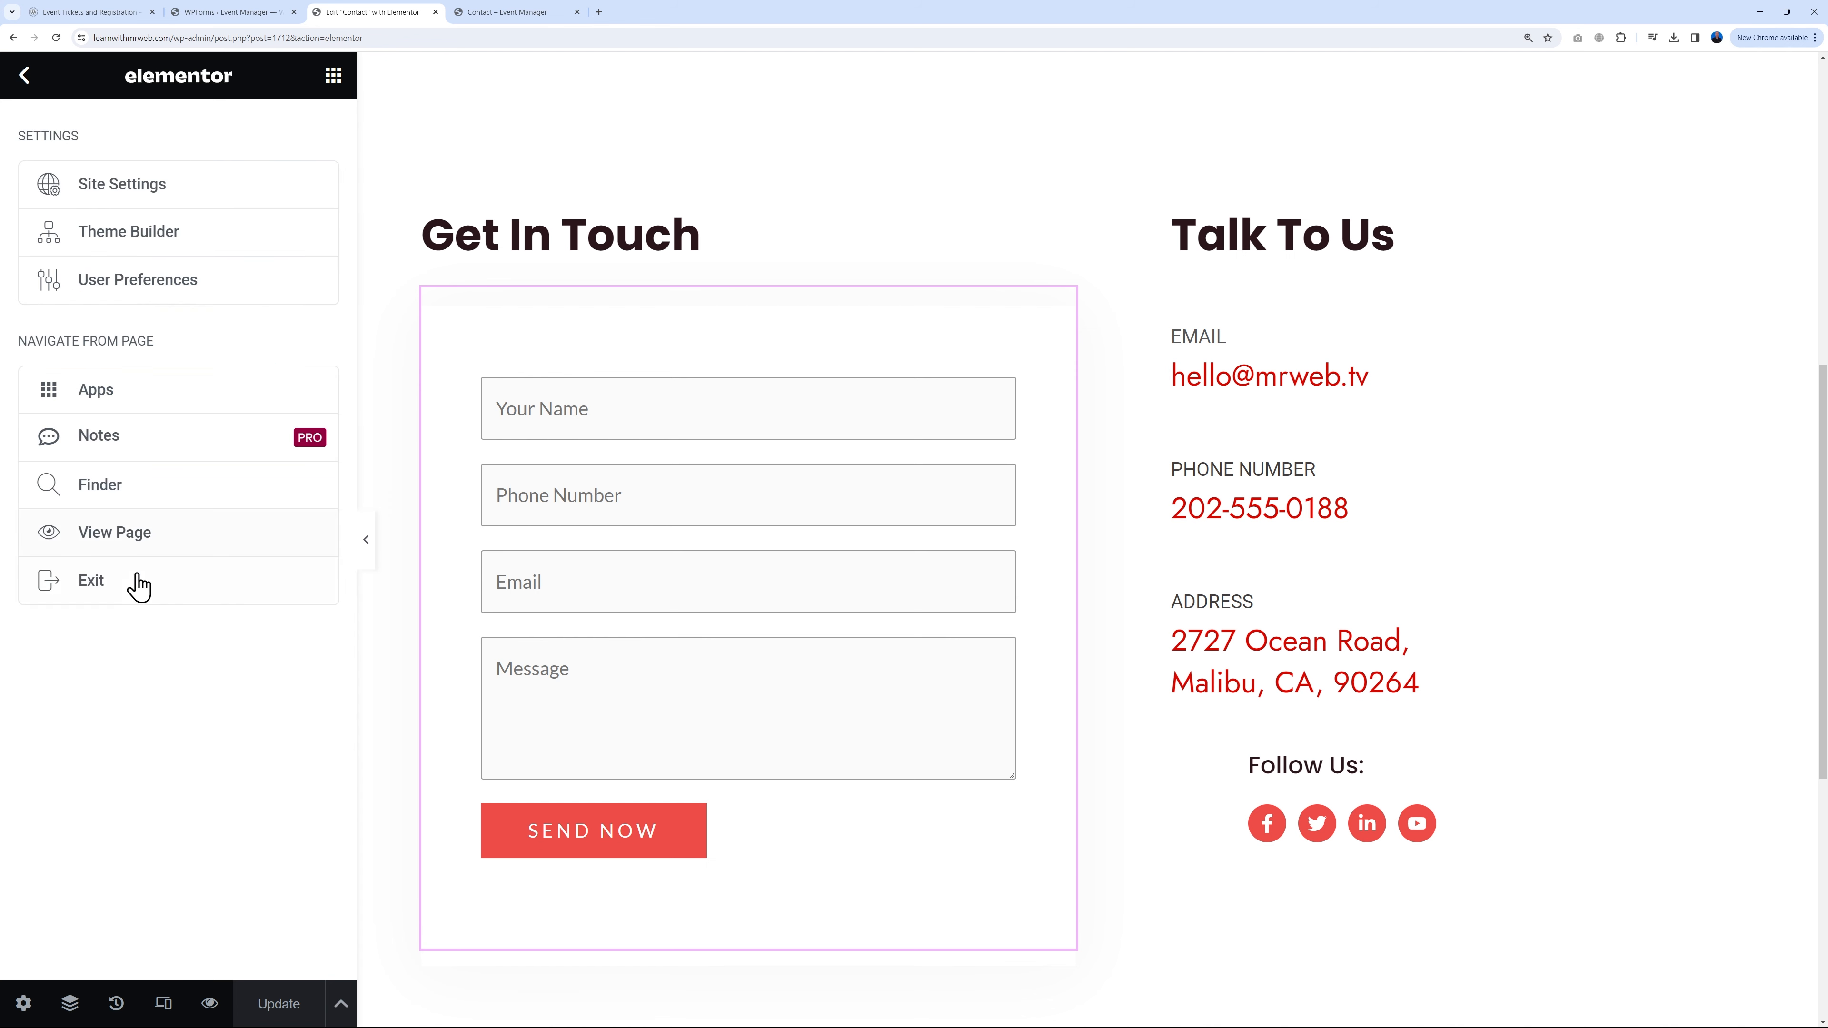
{"action": "left_click", "coordinate": [135, 582]}
Step: Go from the live Contact page to the home page via the EARTH logo
{"action": "key", "text": "ctrl+Tab"}
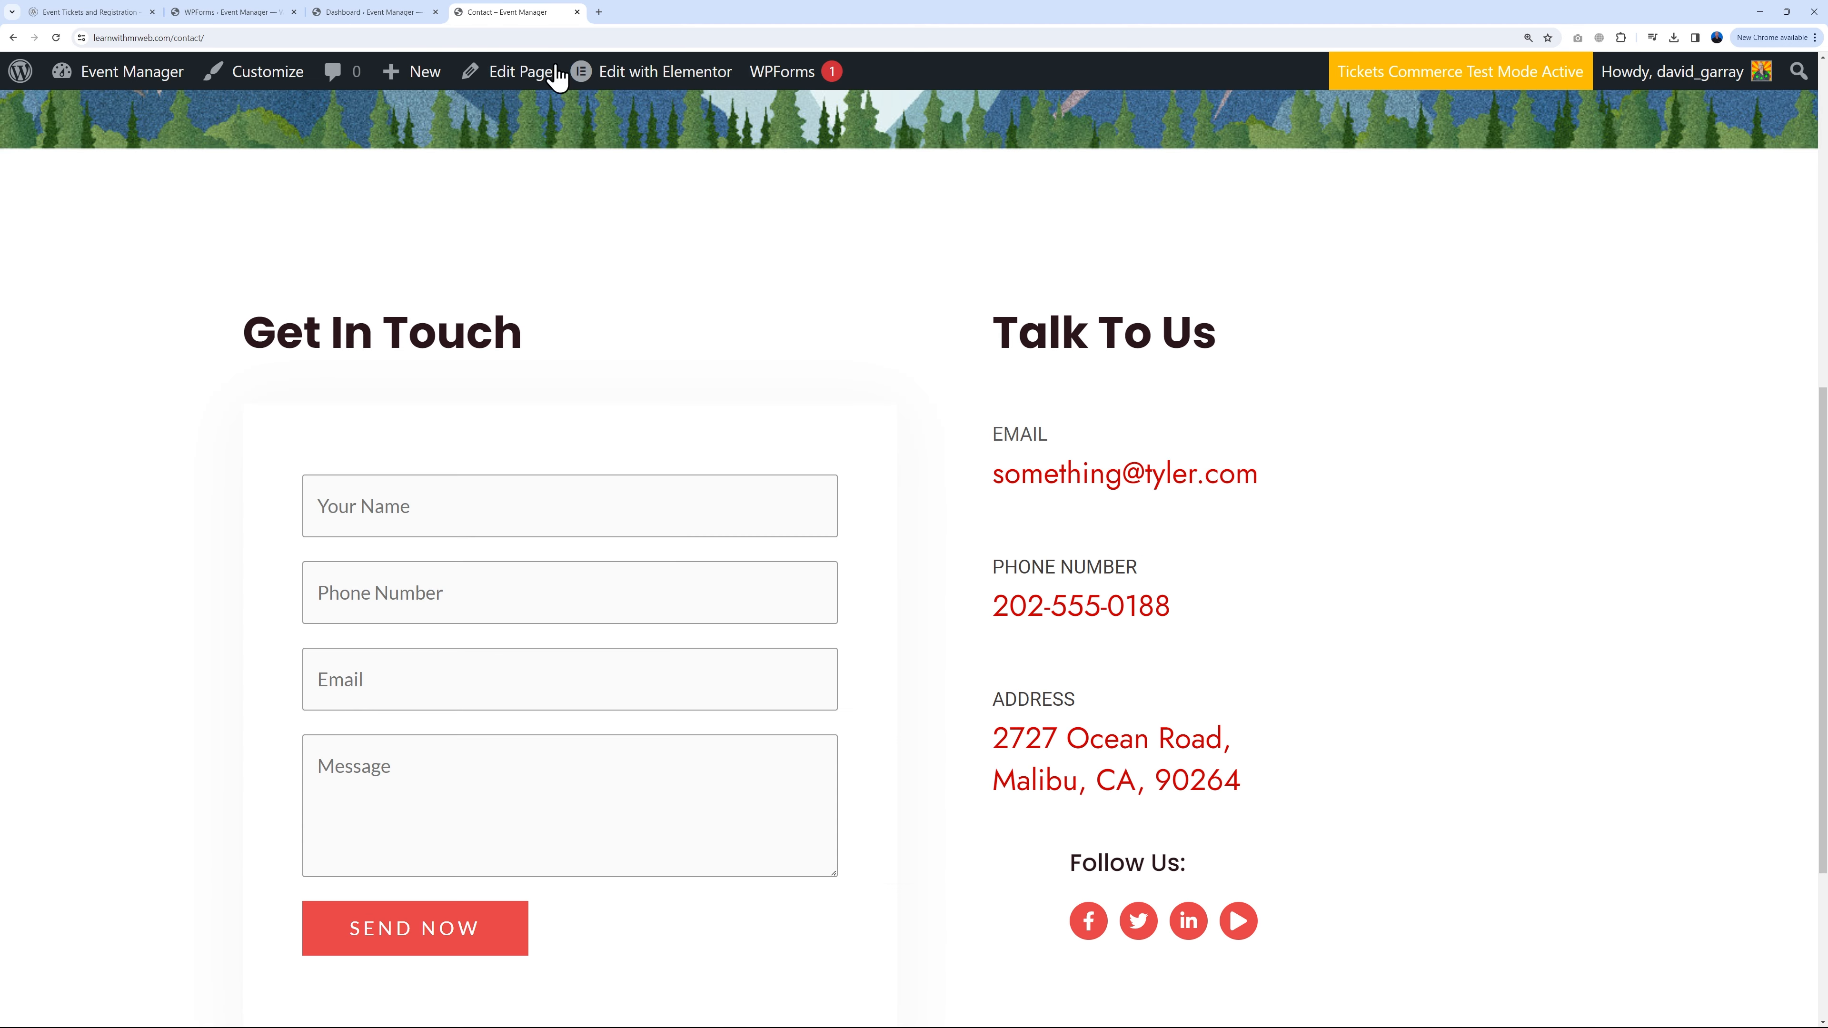
{"action": "scroll", "coordinate": [846, 594], "scroll_direction": "up", "scroll_amount": 5}
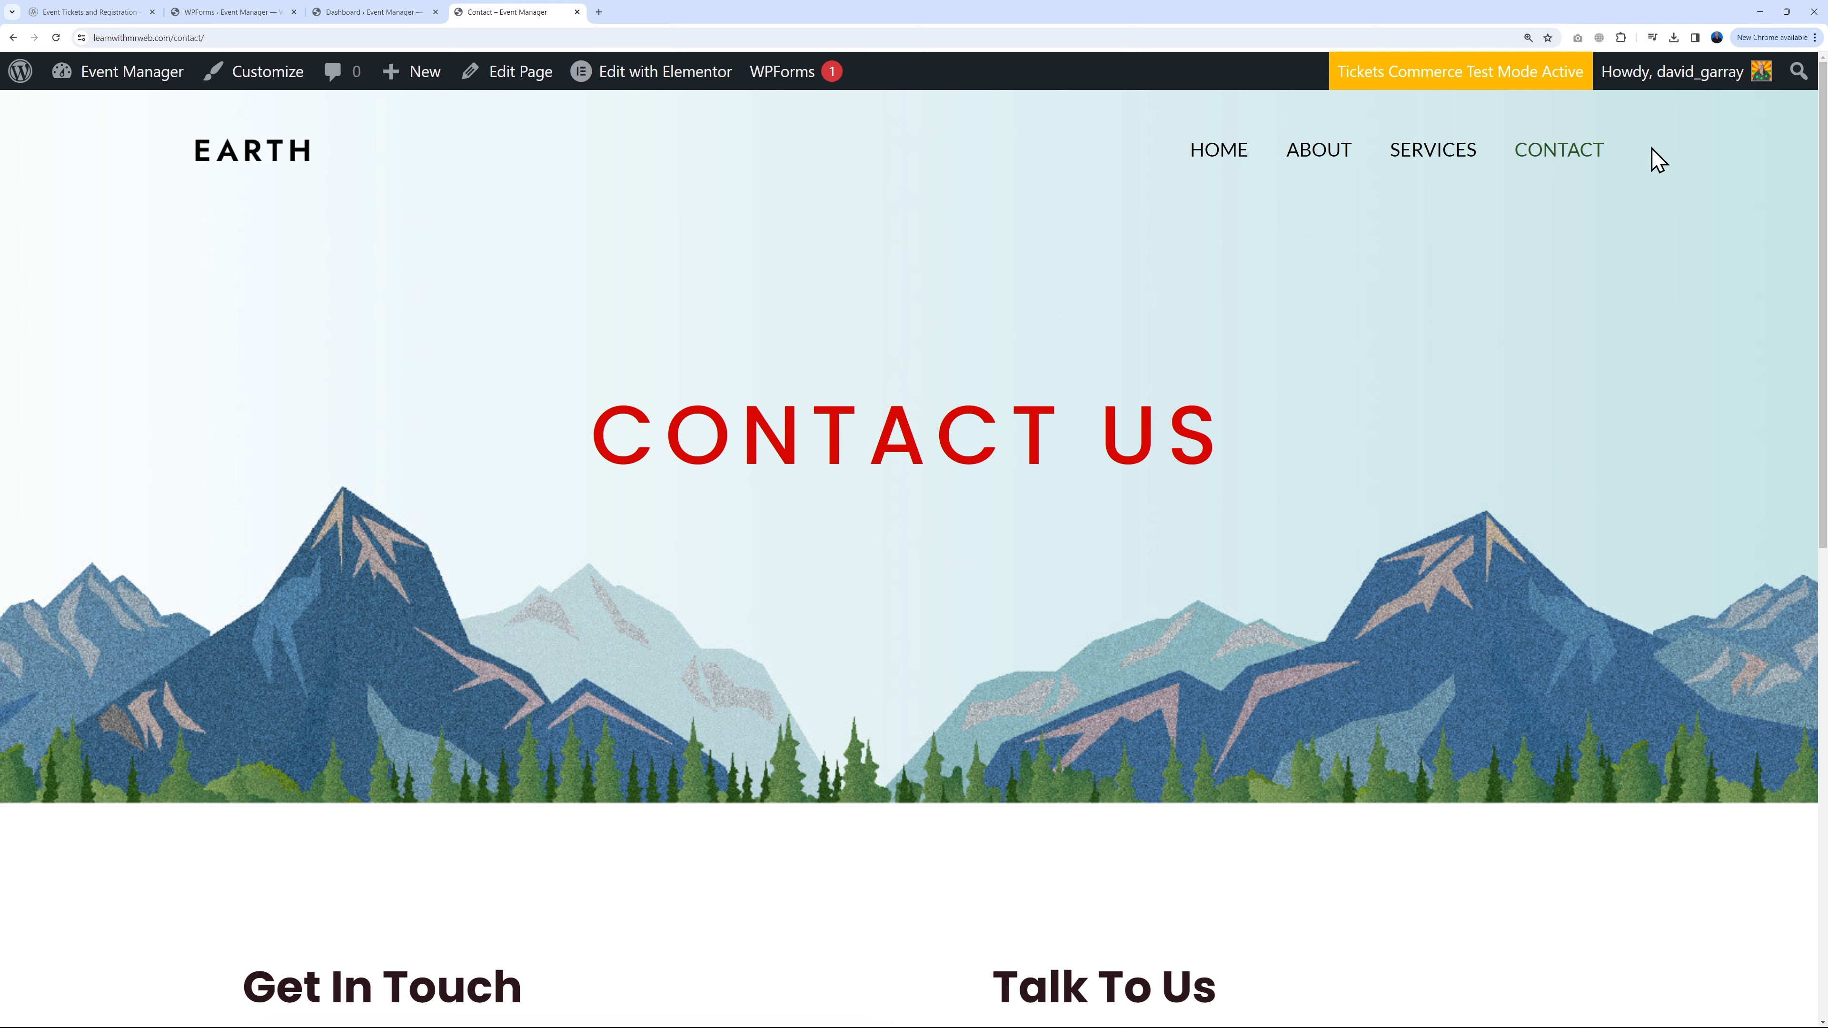
{"action": "left_click", "coordinate": [300, 162]}
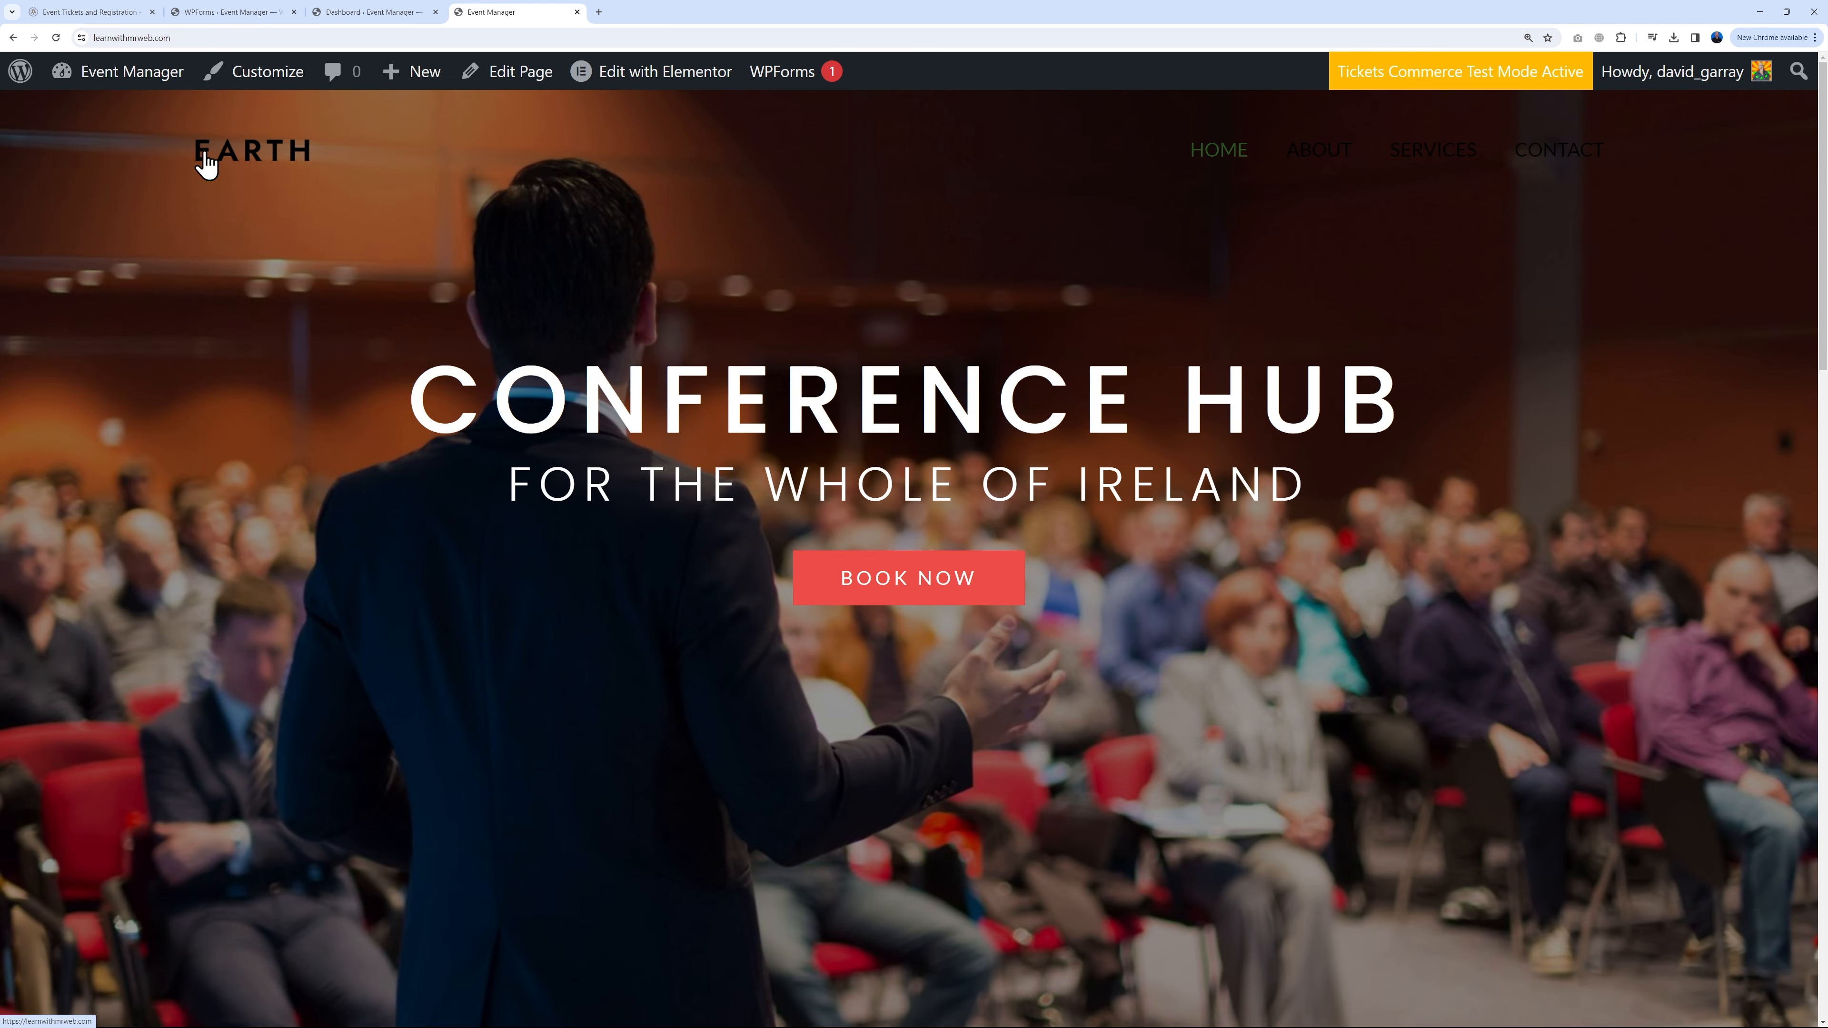
Step: In the Customizer's Transparent Header settings, enable a different logo for the transparent header
{"action": "left_click", "coordinate": [367, 18]}
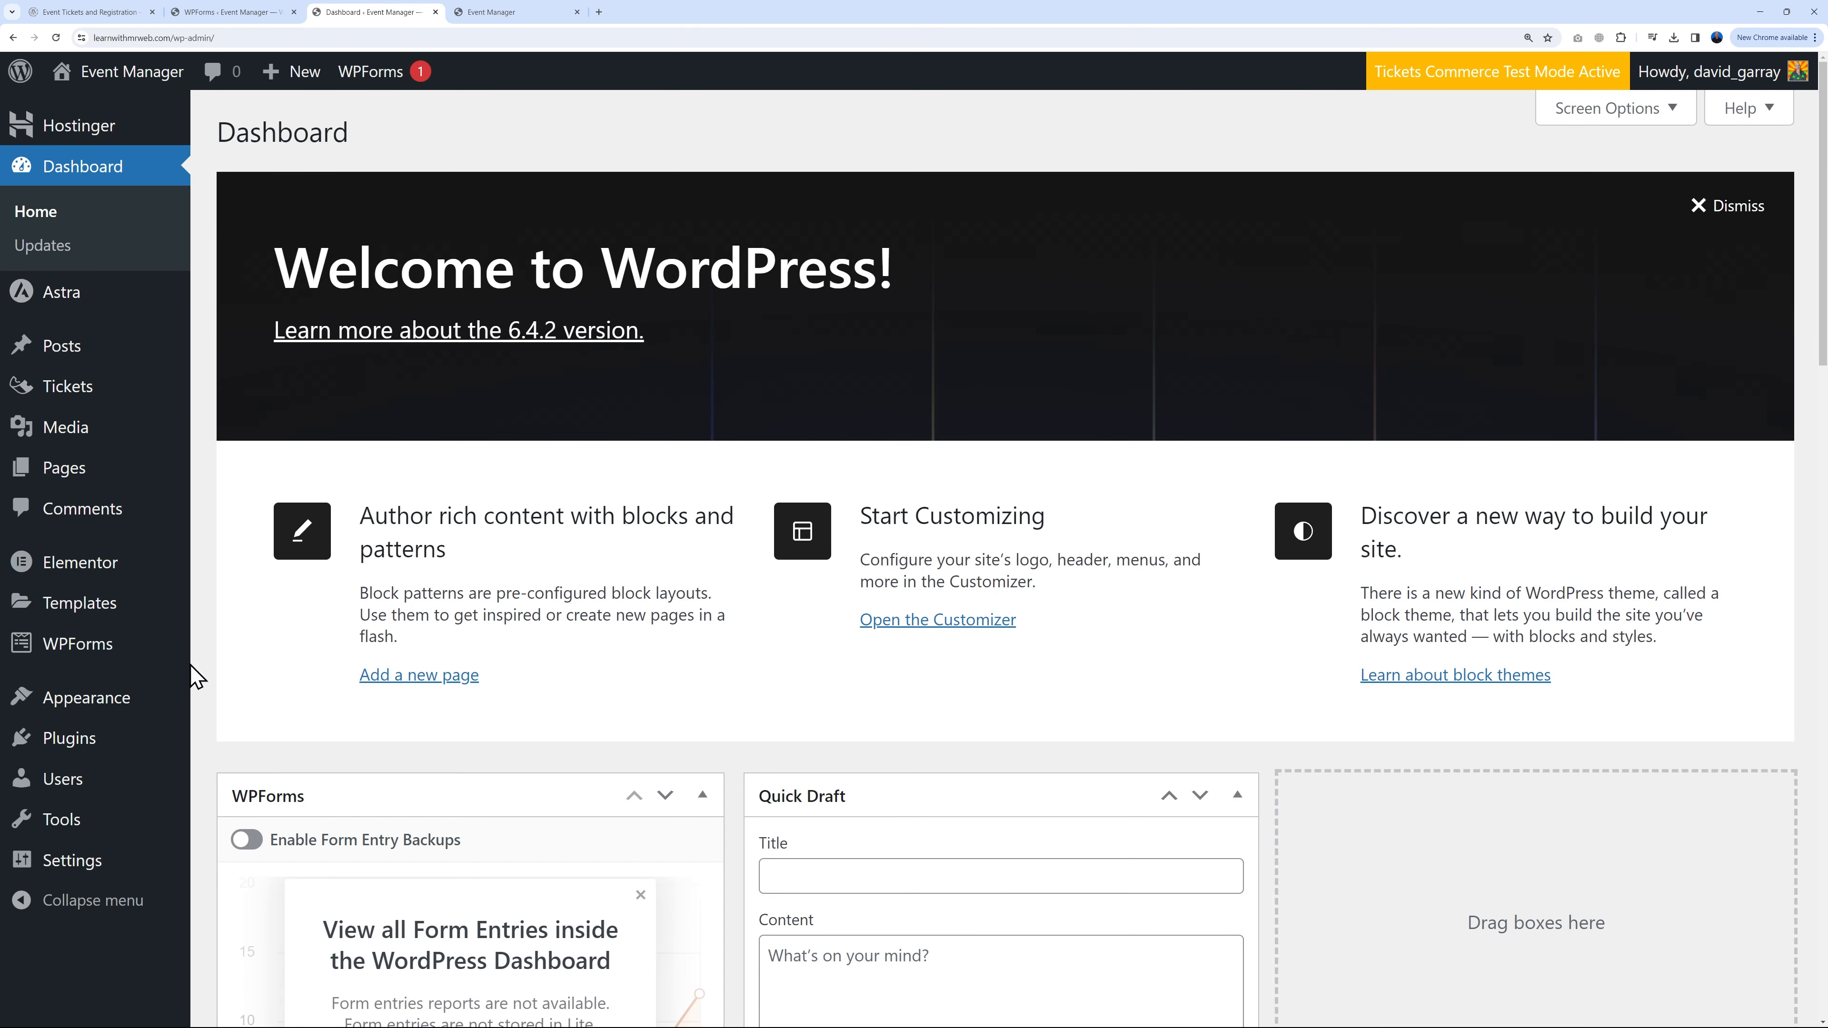
{"action": "mouse_move", "coordinate": [123, 698]}
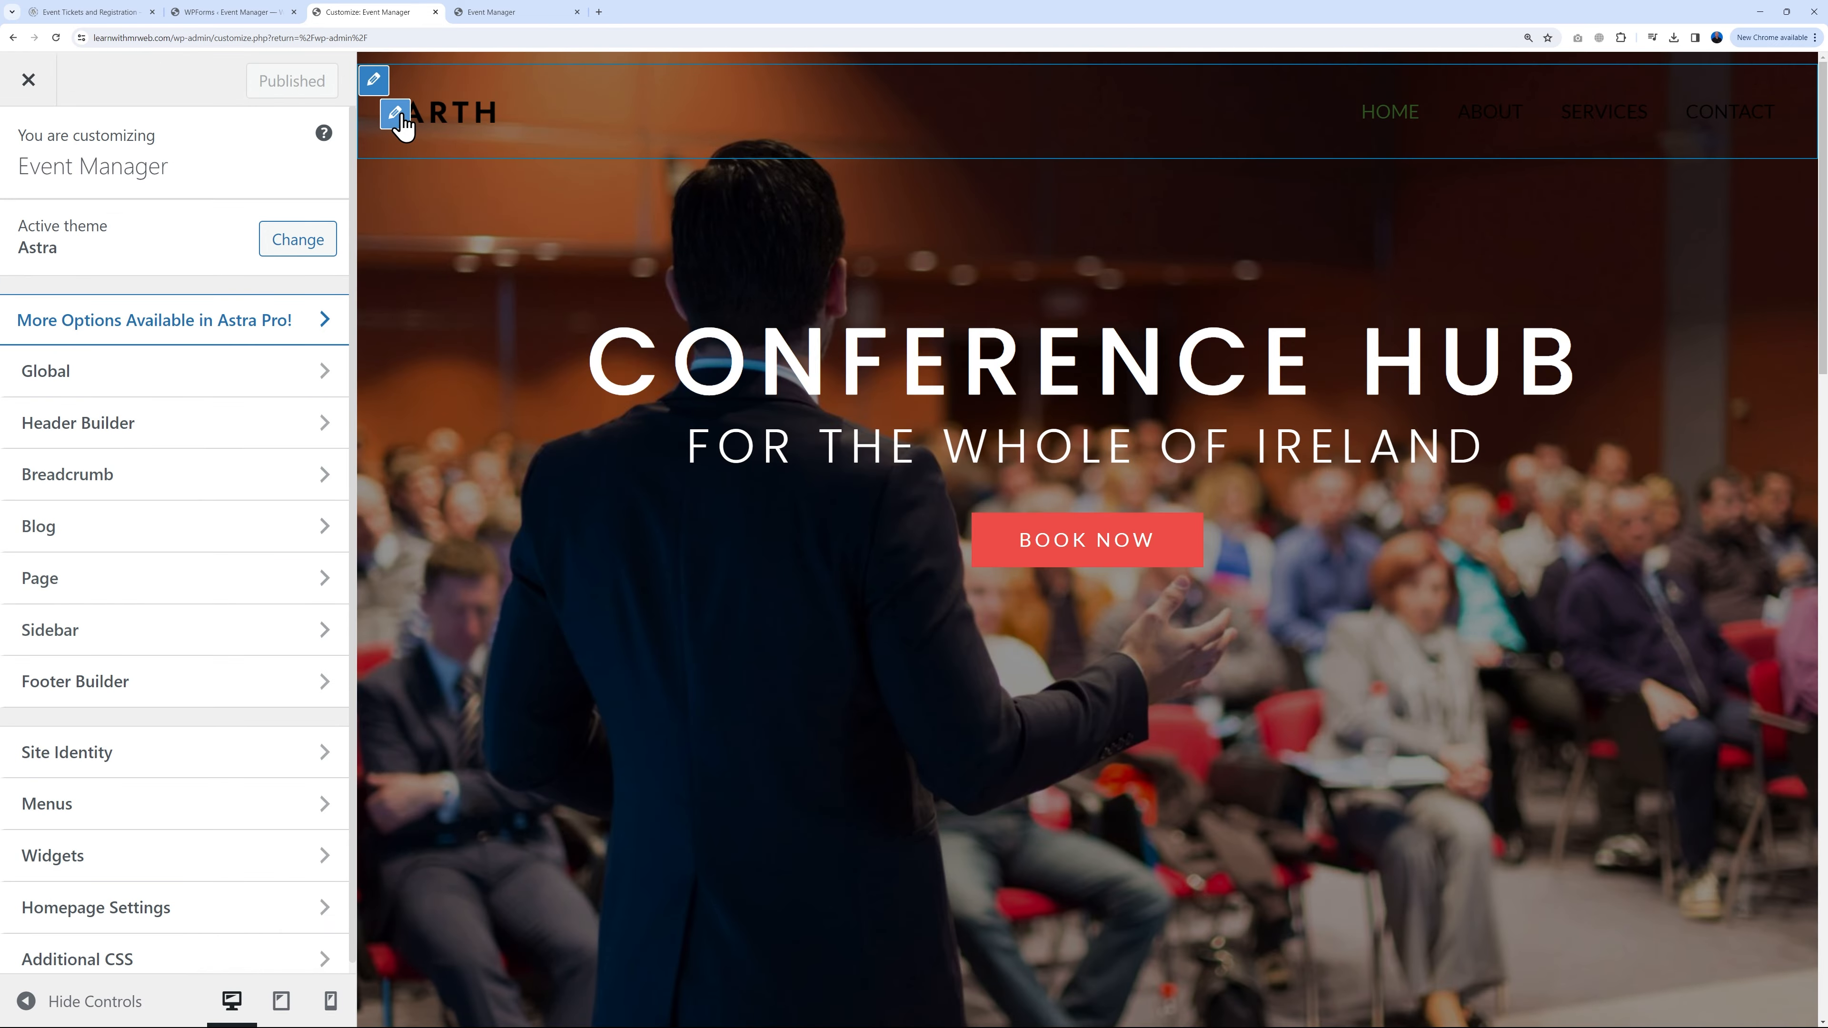
{"action": "left_click", "coordinate": [395, 114]}
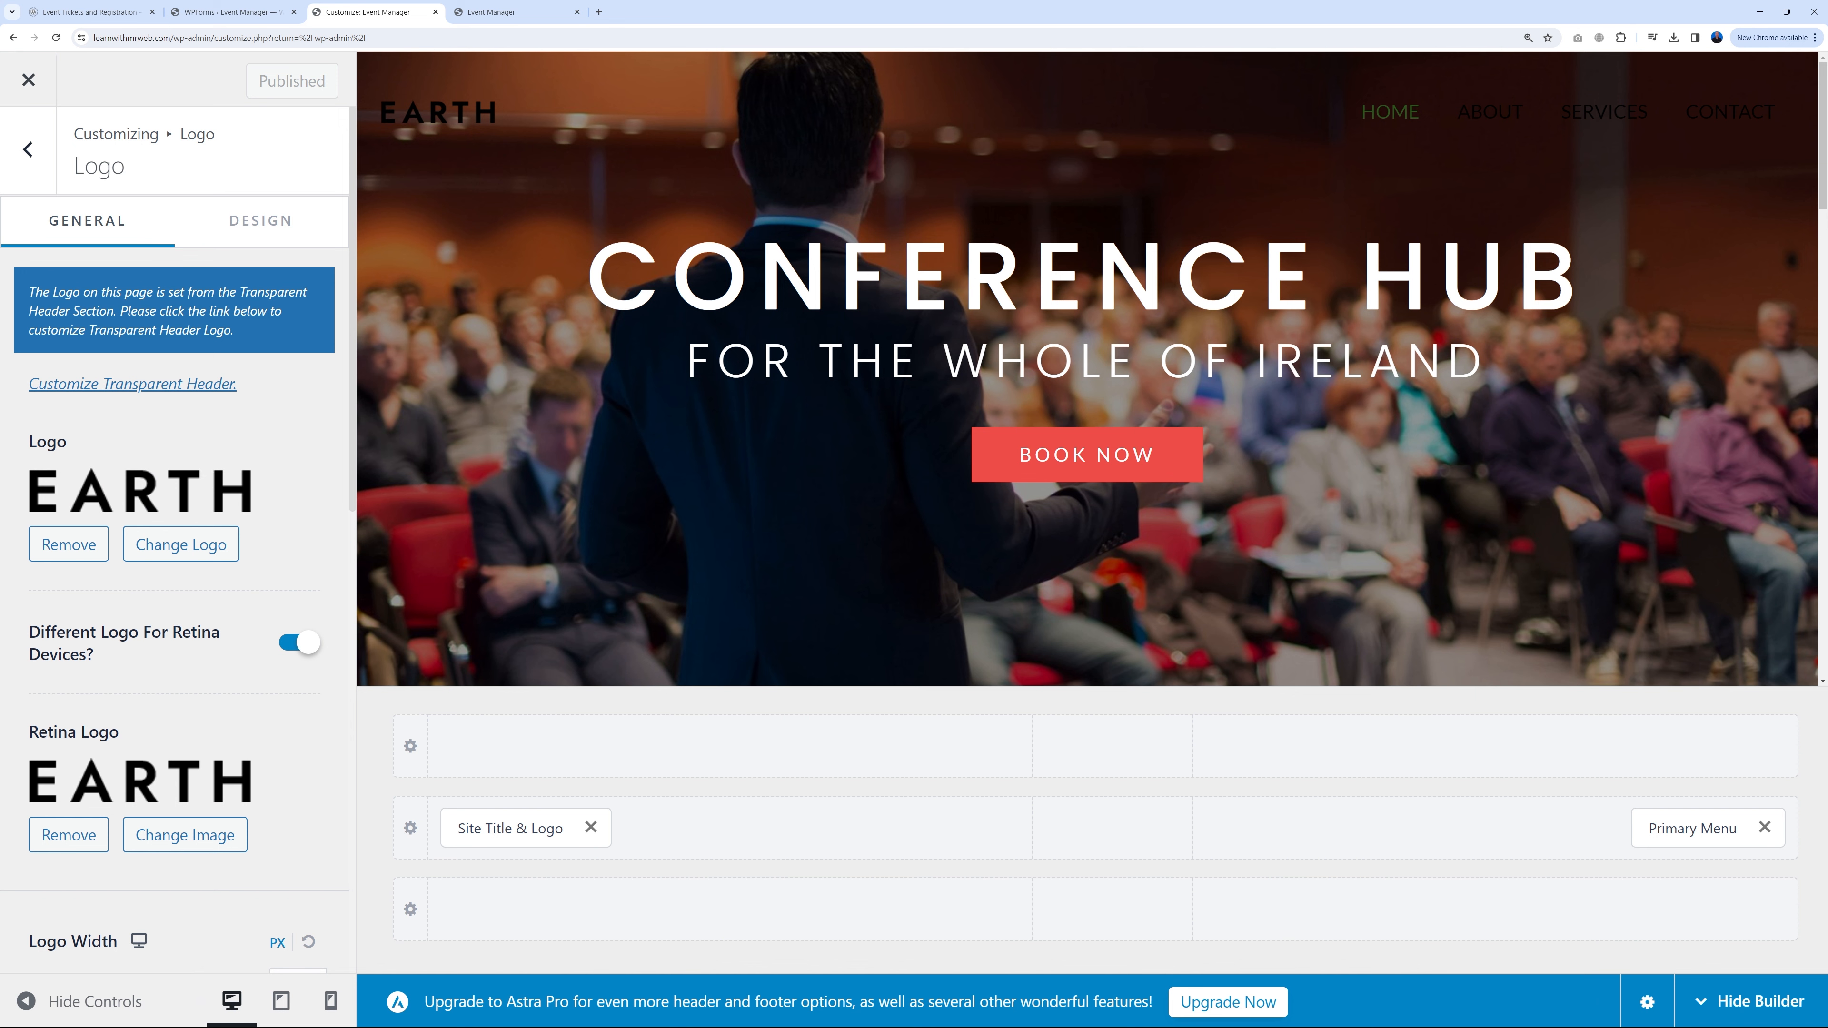
{"action": "left_click", "coordinate": [27, 149]}
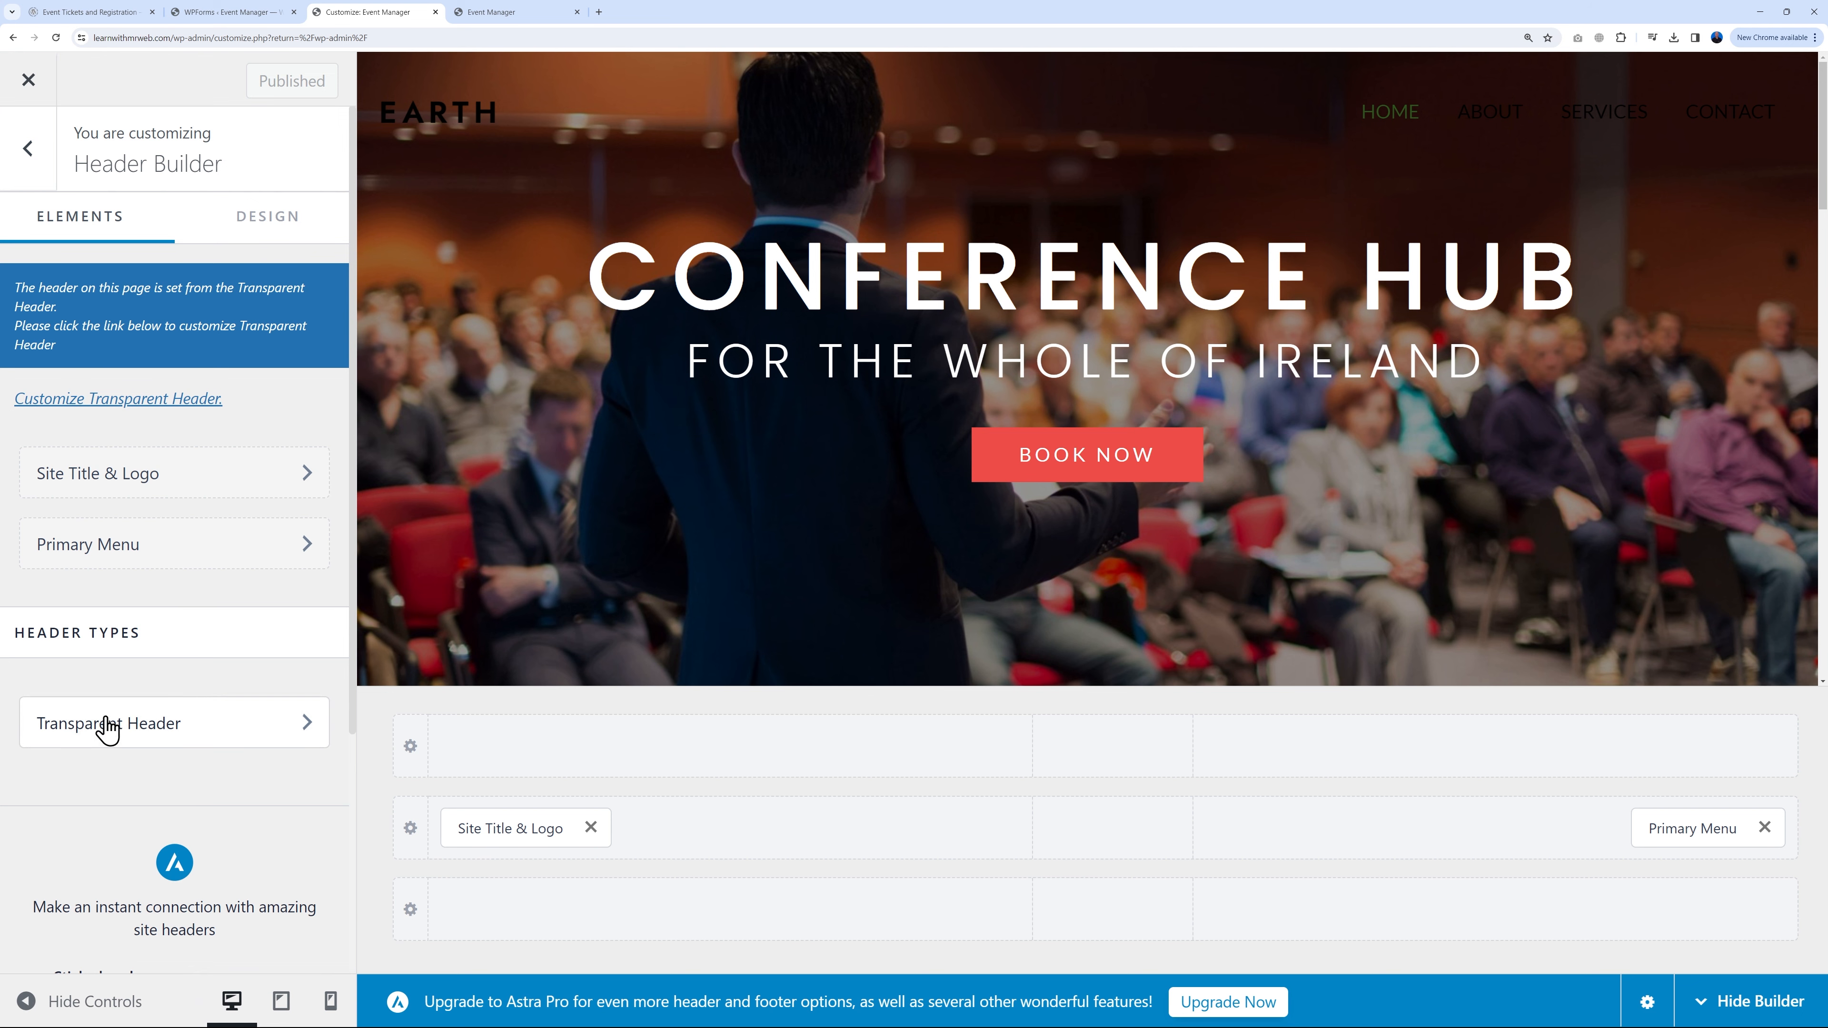
{"action": "left_click", "coordinate": [166, 743]}
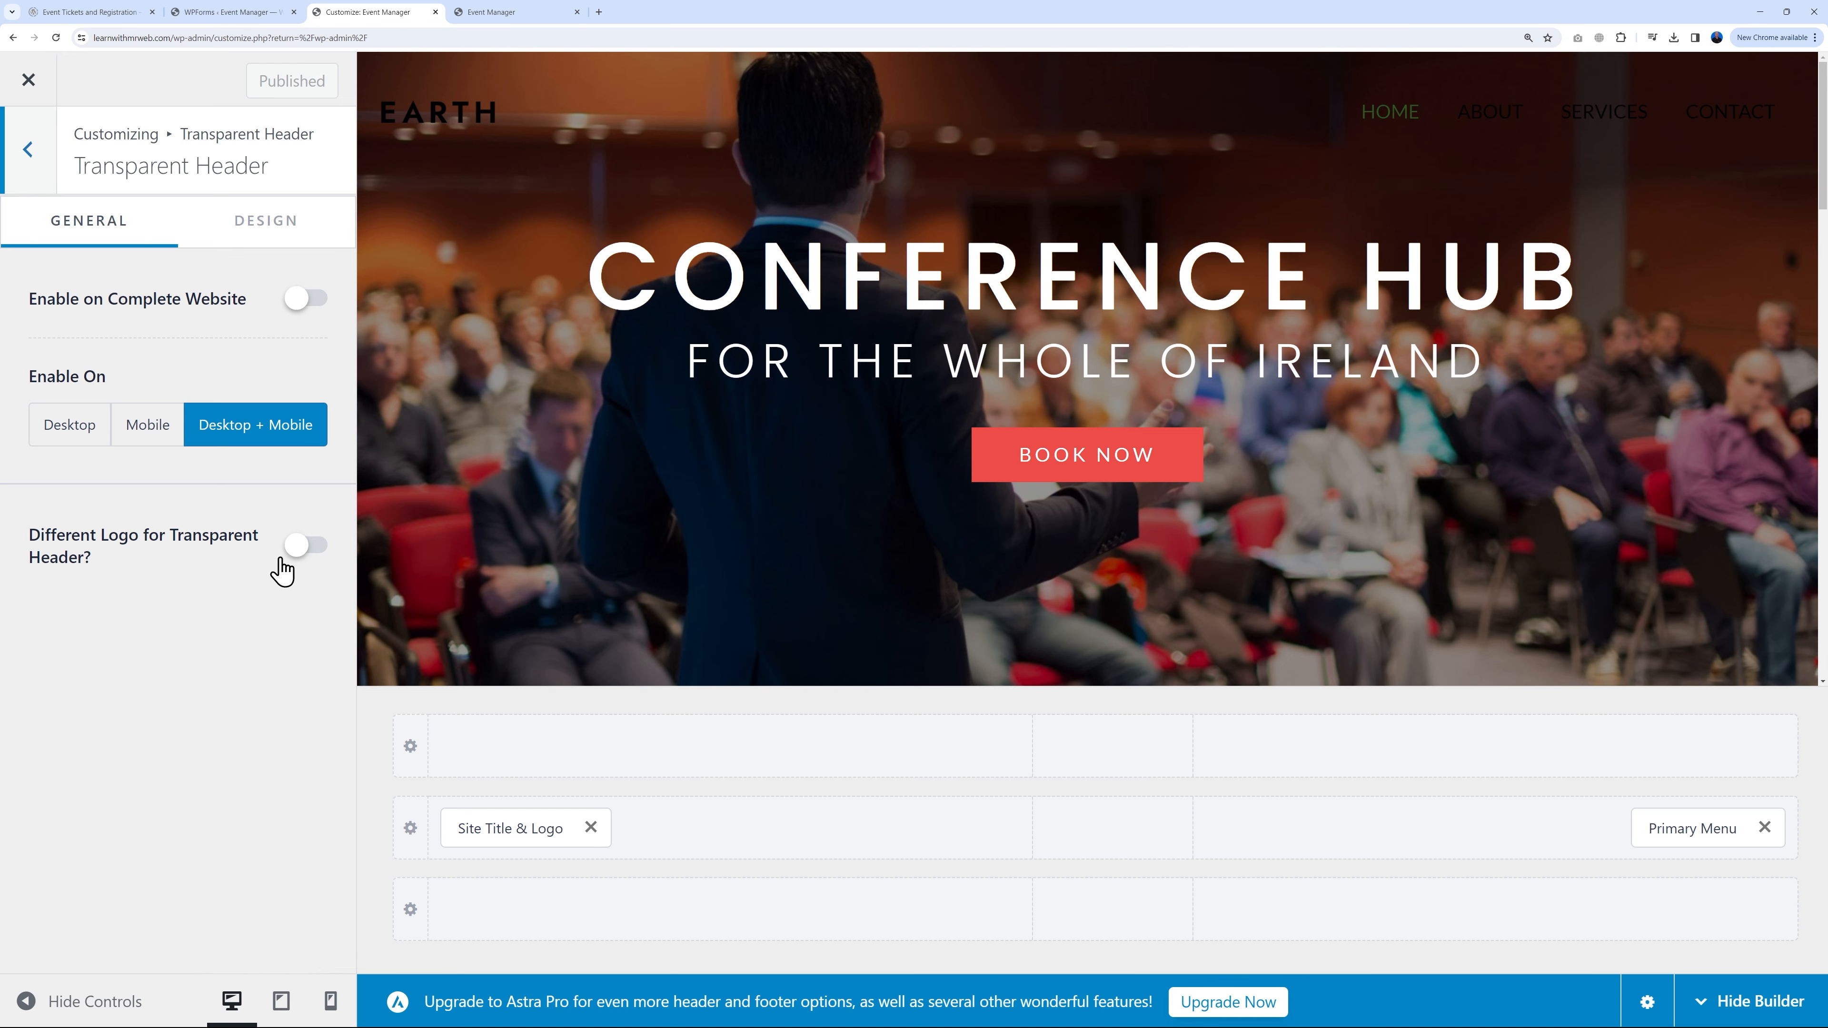
{"action": "left_click", "coordinate": [308, 547]}
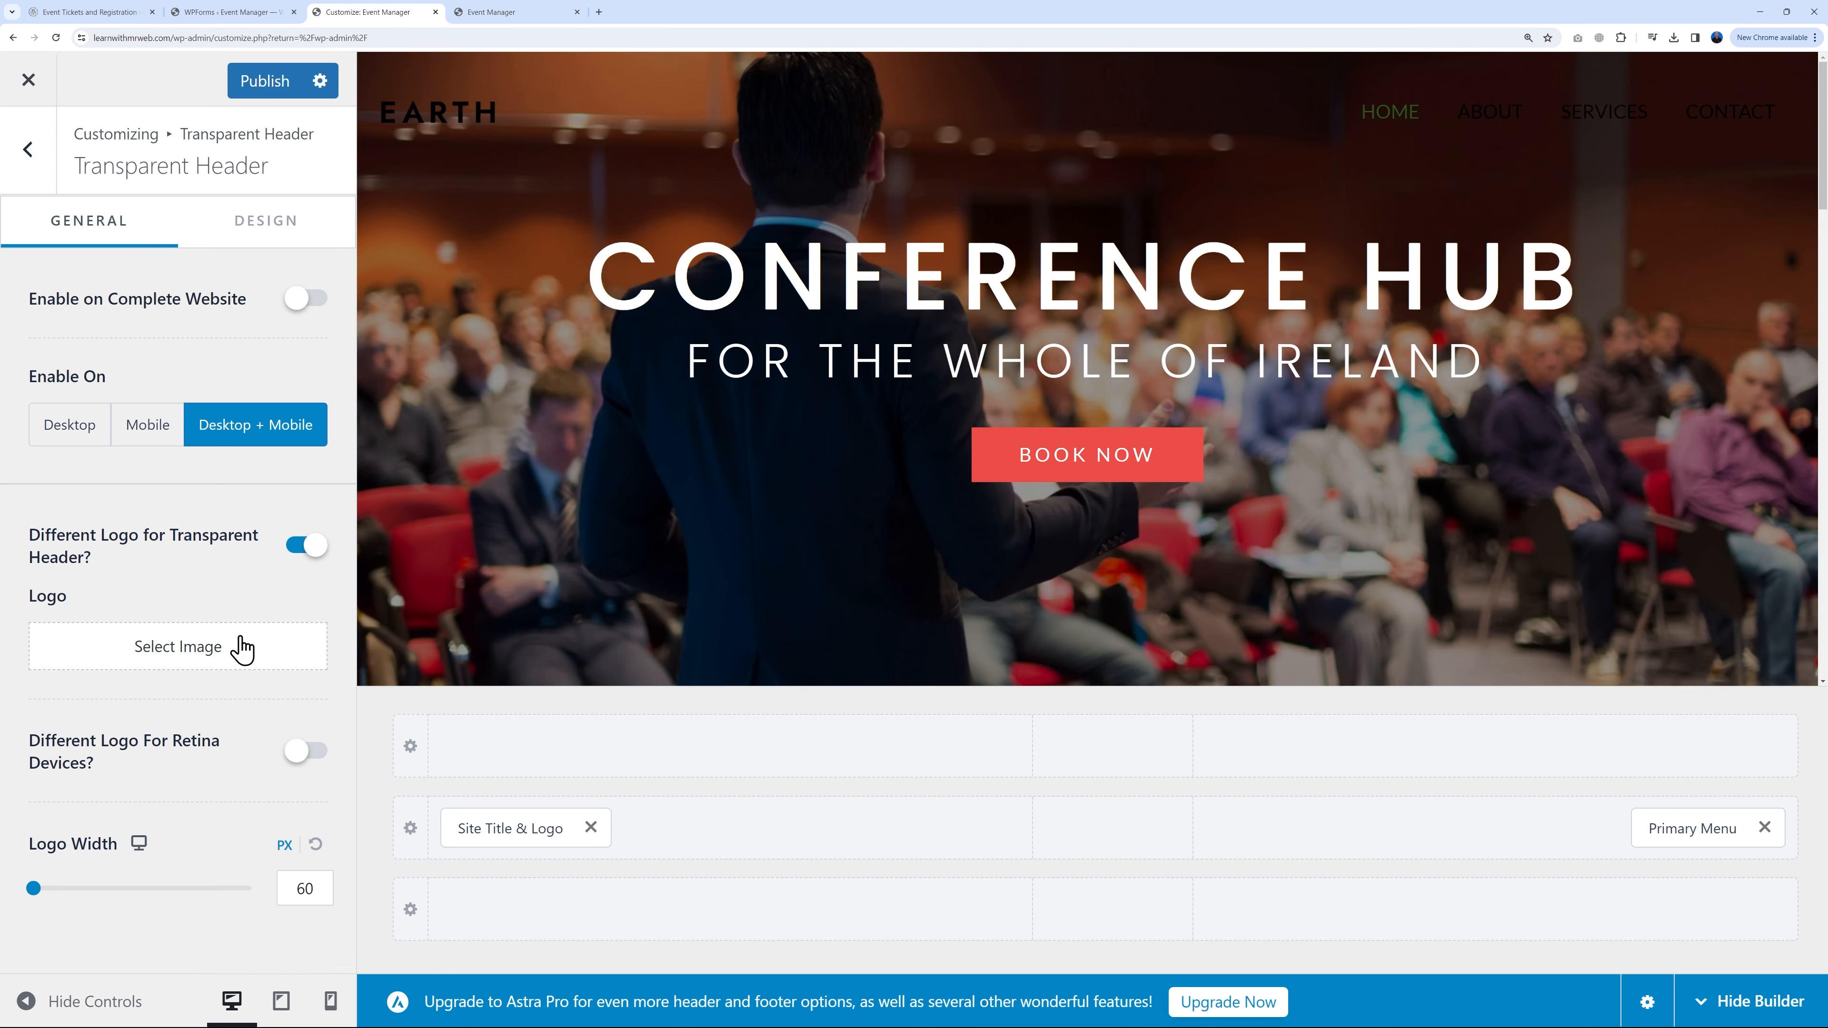
Step: Upload logo BLACK.png and logo white.png, and set logo-white as the transparent header logo
{"action": "left_click", "coordinate": [239, 648]}
{"action": "left_click", "coordinate": [111, 171]}
{"action": "left_click", "coordinate": [936, 535]}
{"action": "left_click", "coordinate": [378, 134]}
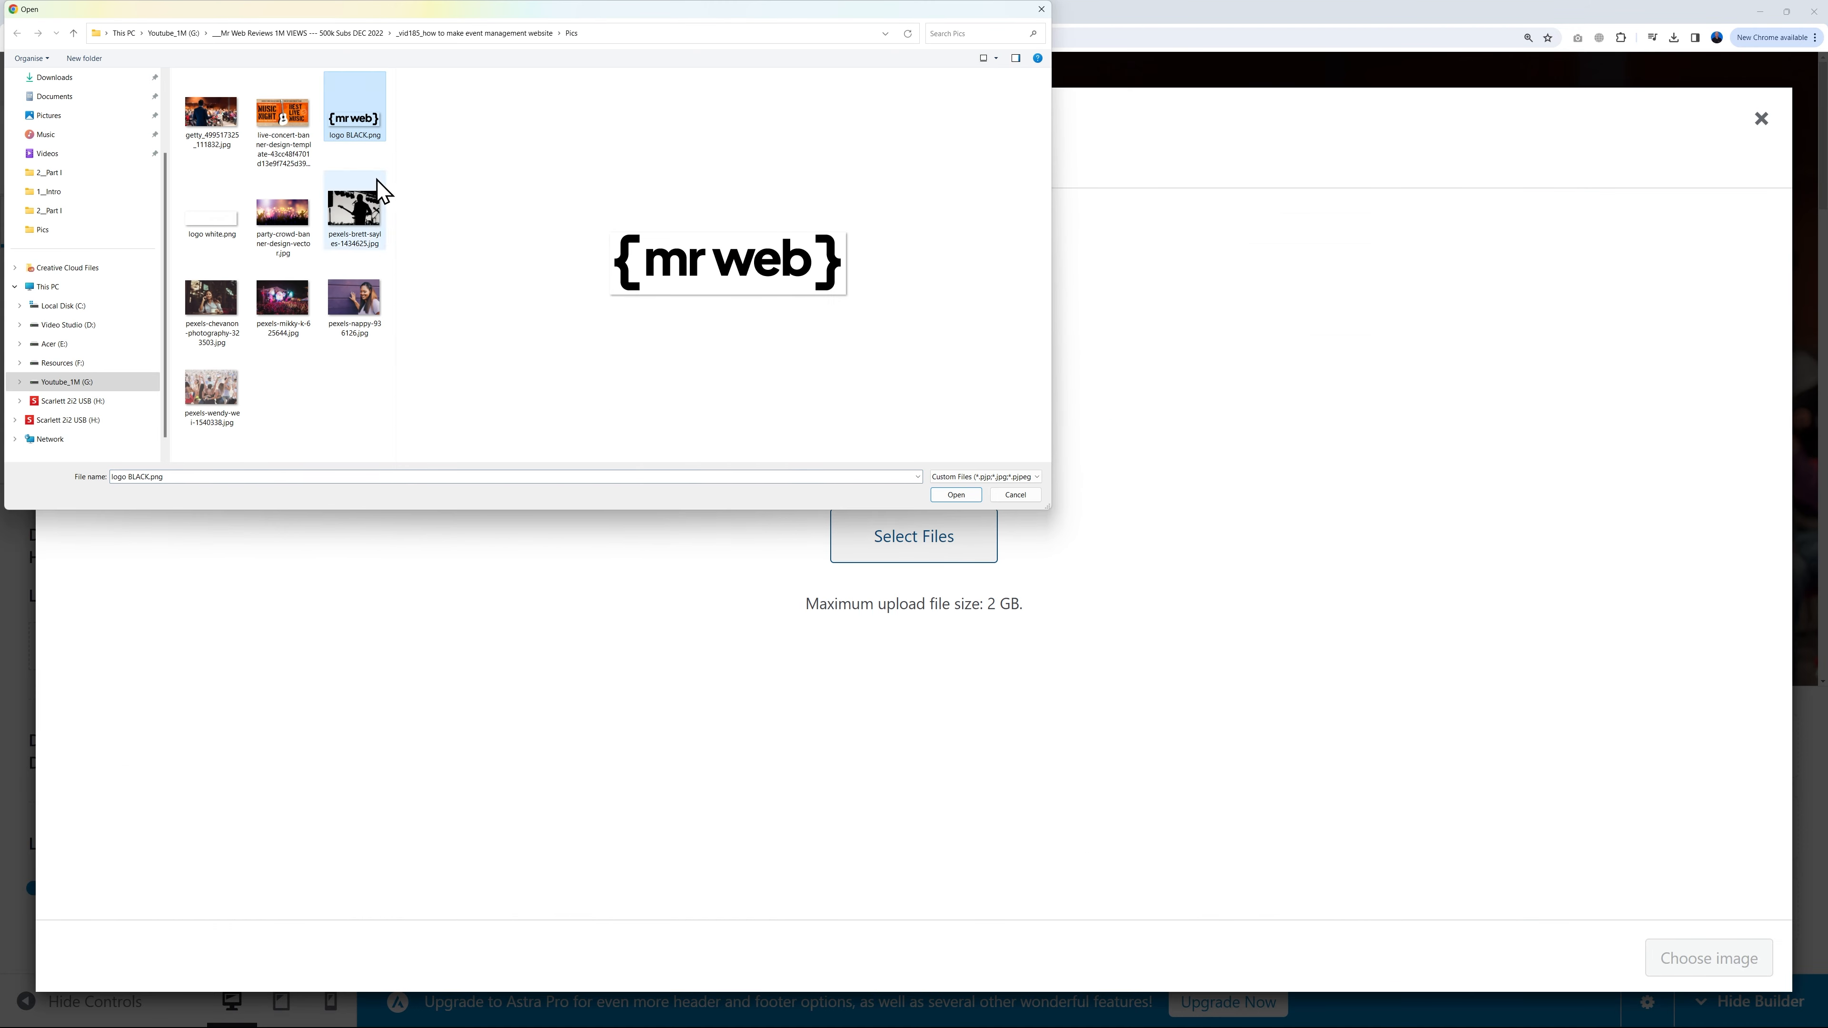
{"action": "left_click", "coordinate": [208, 229], "text": "ctrl"}
{"action": "left_click", "coordinate": [954, 495]}
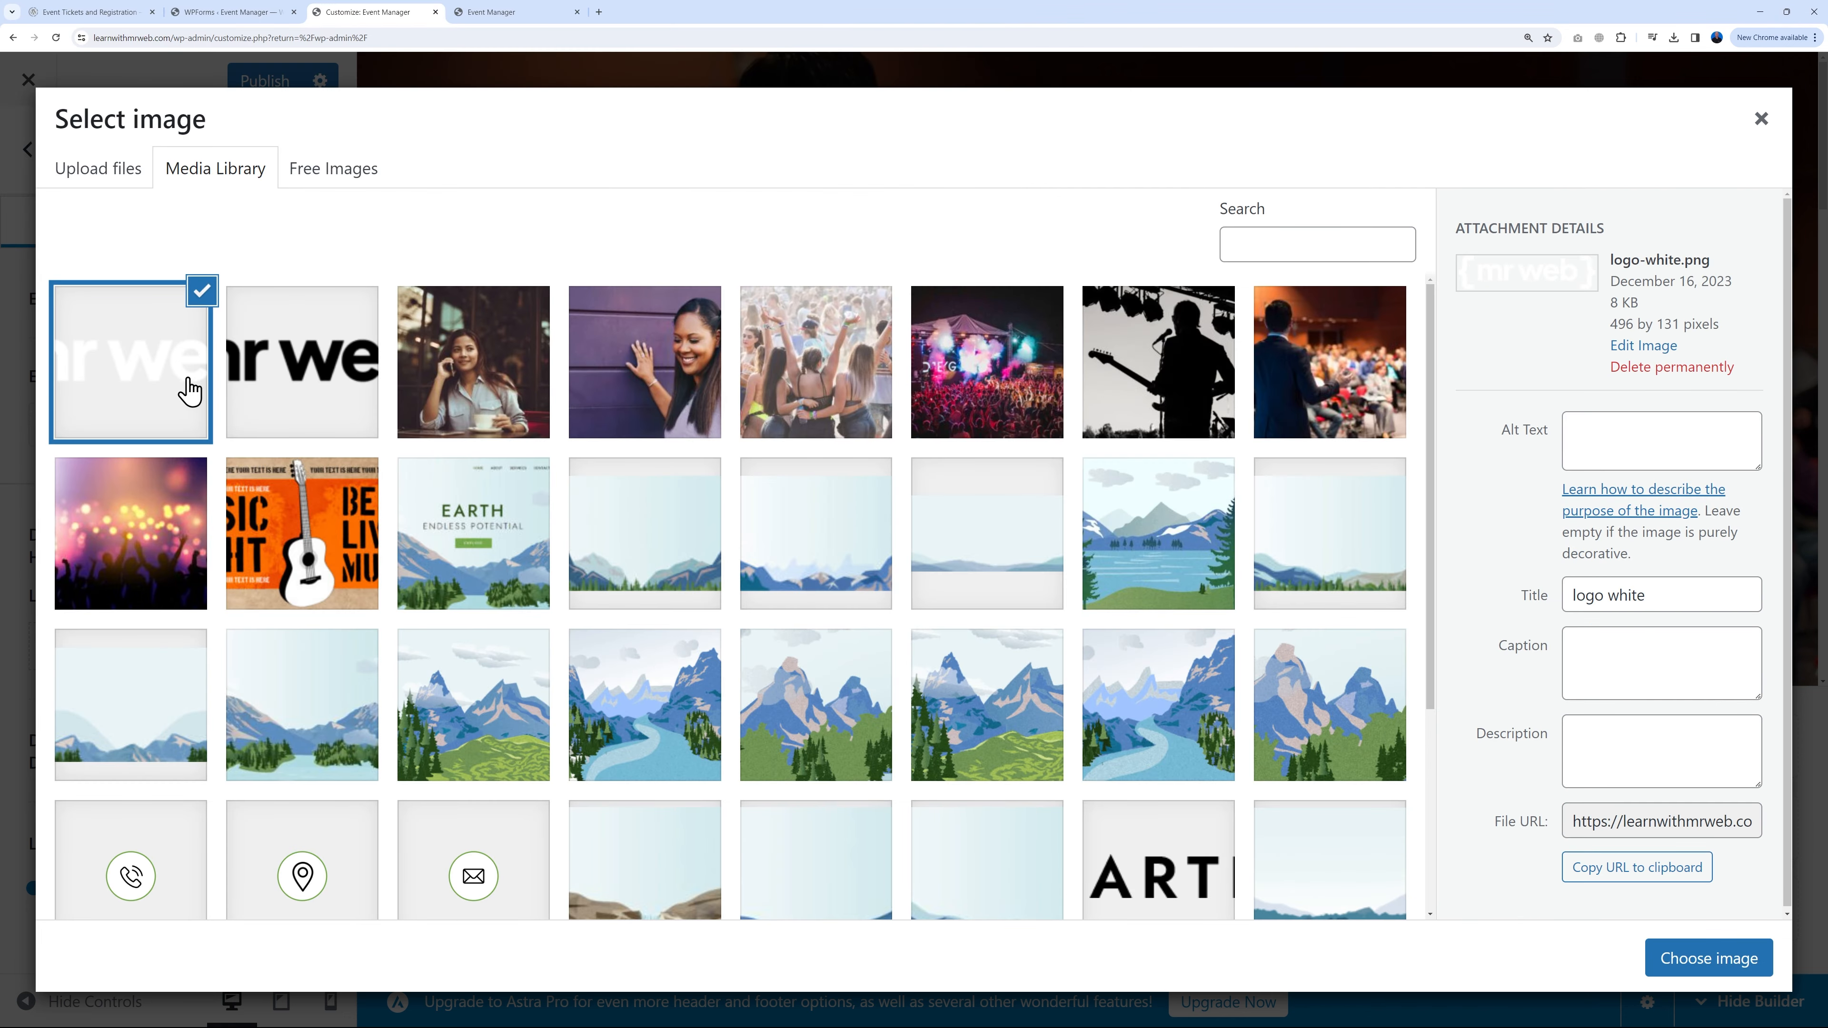
{"action": "left_click", "coordinate": [1646, 952]}
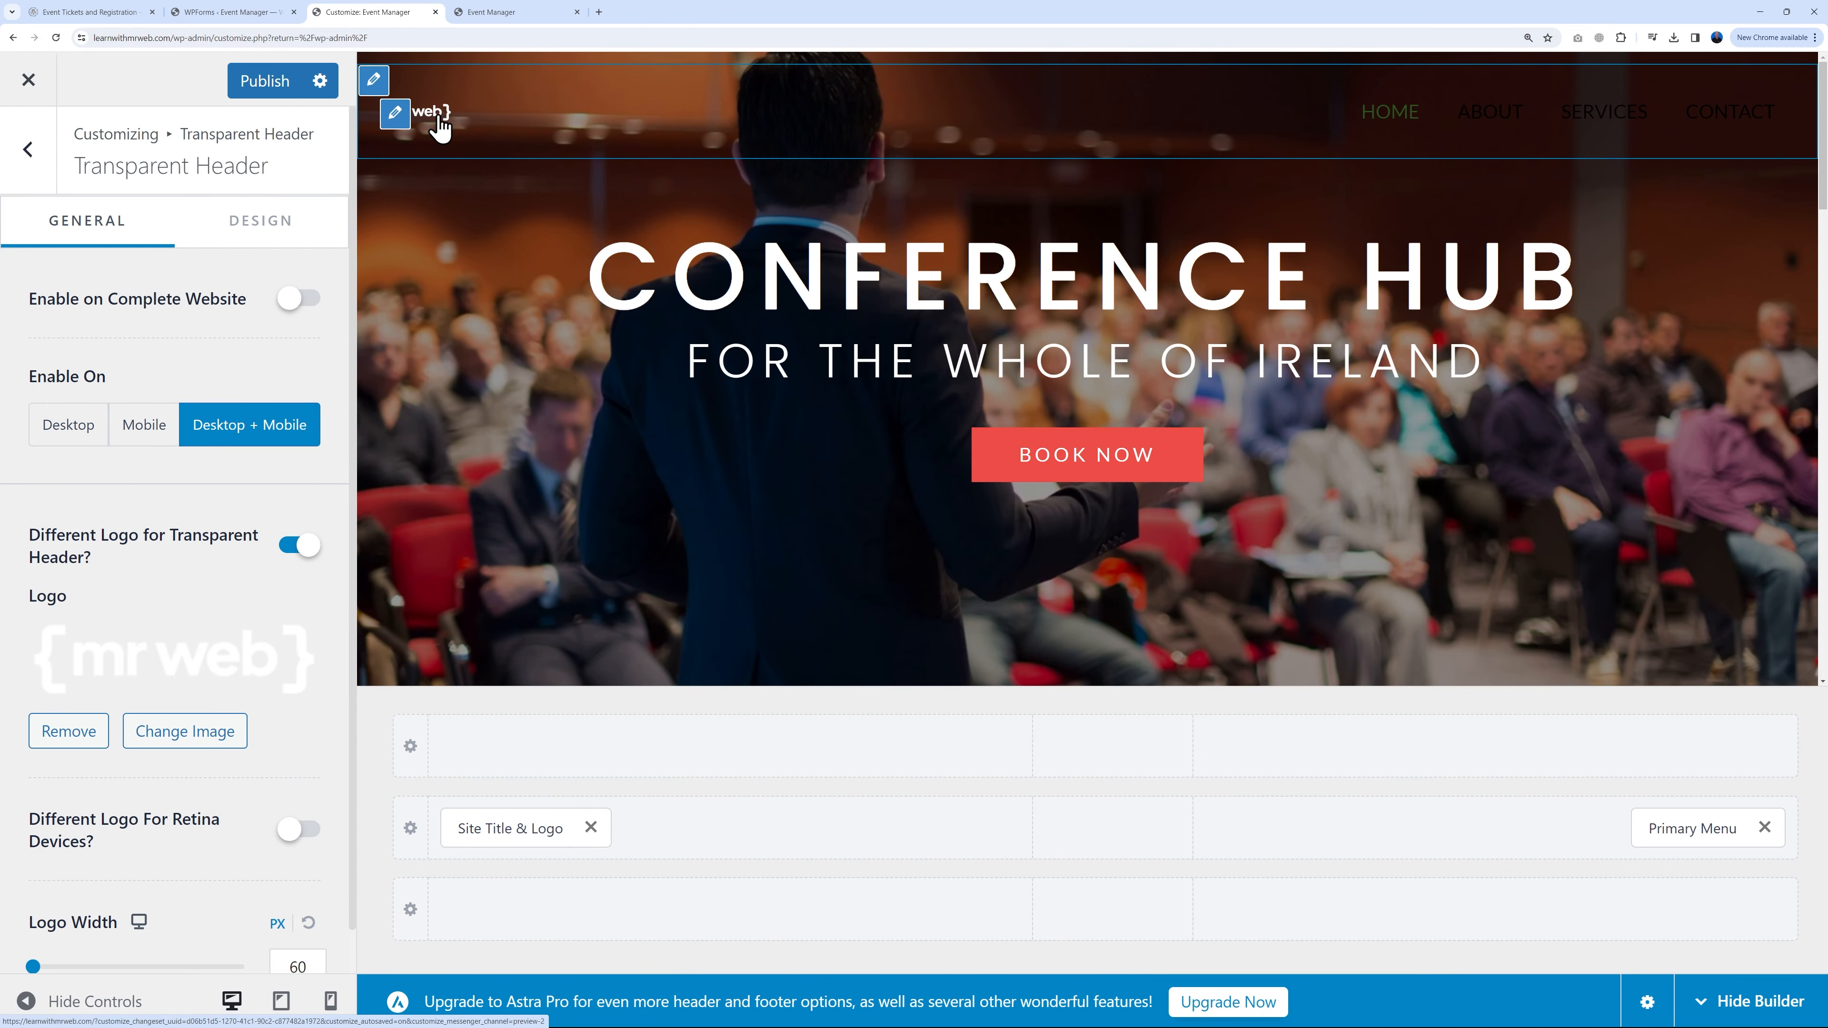
Step: Set the transparent header Logo Width to 163 and publish
{"action": "scroll", "coordinate": [306, 767], "scroll_direction": "down", "scroll_amount": 1}
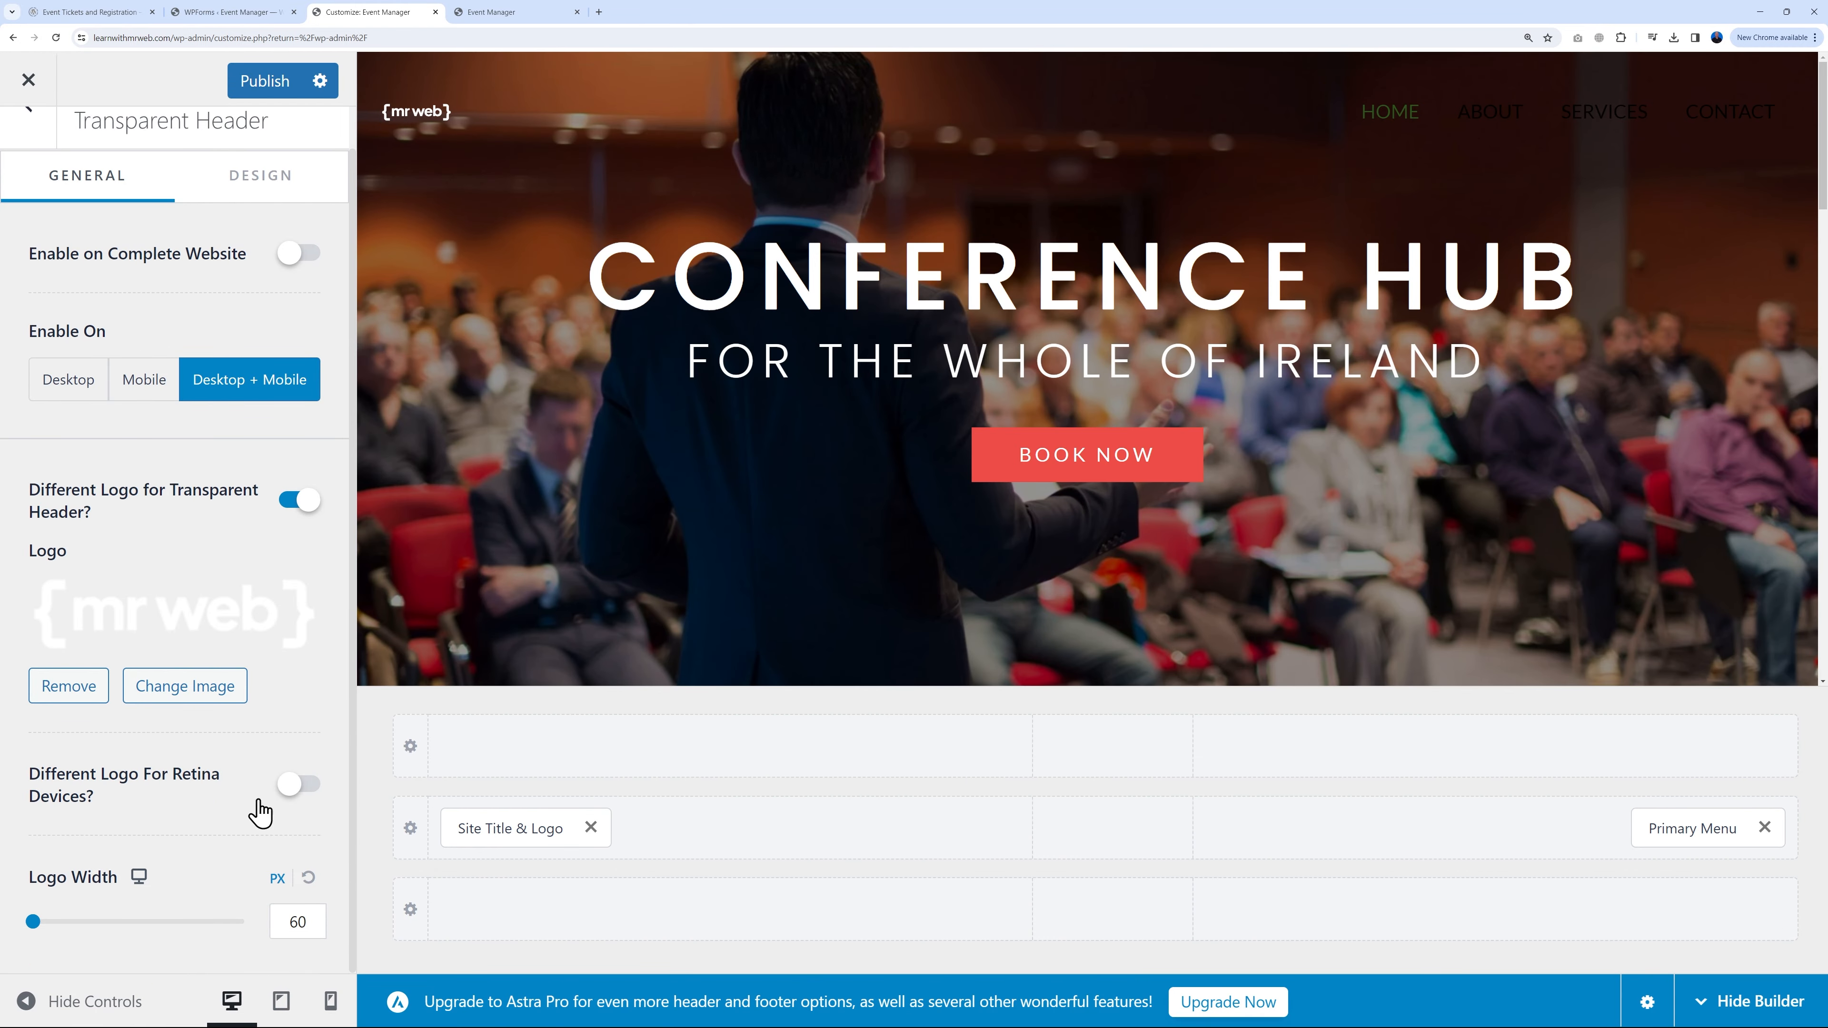
{"action": "left_click_drag", "start_coordinate": [42, 925], "coordinate": [72, 925]}
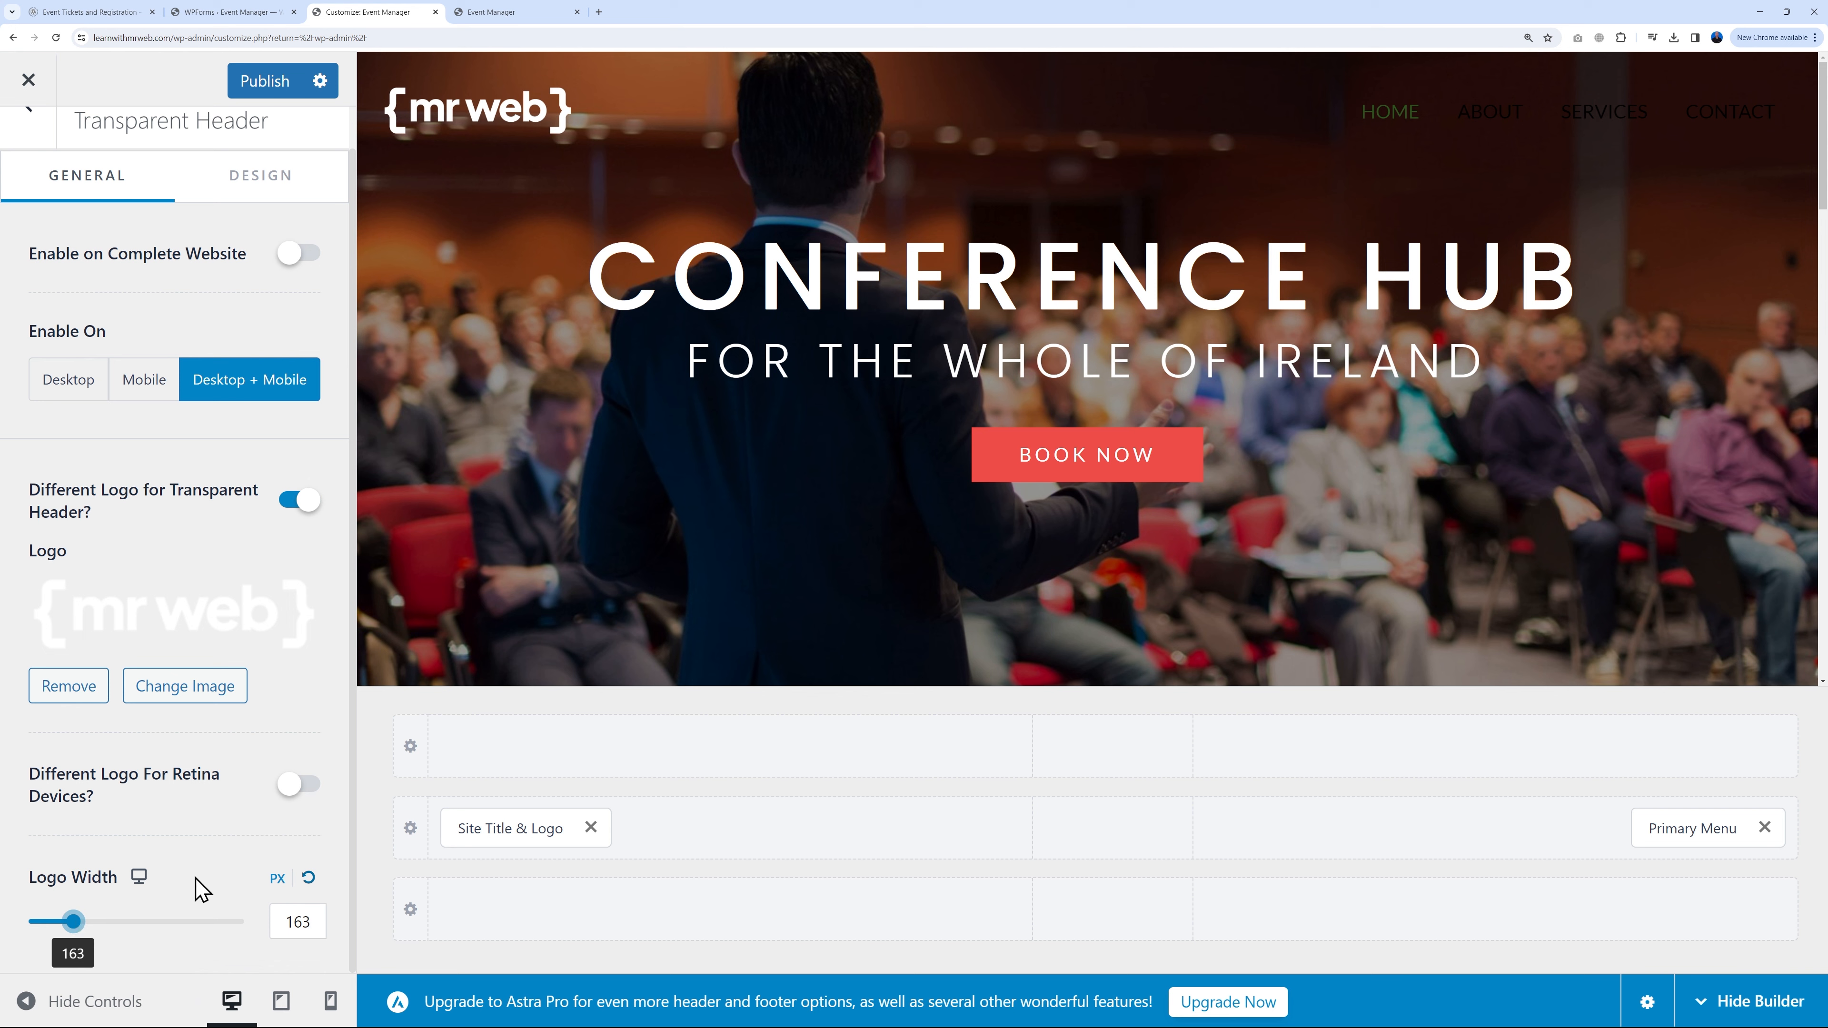
{"action": "left_click", "coordinate": [267, 85]}
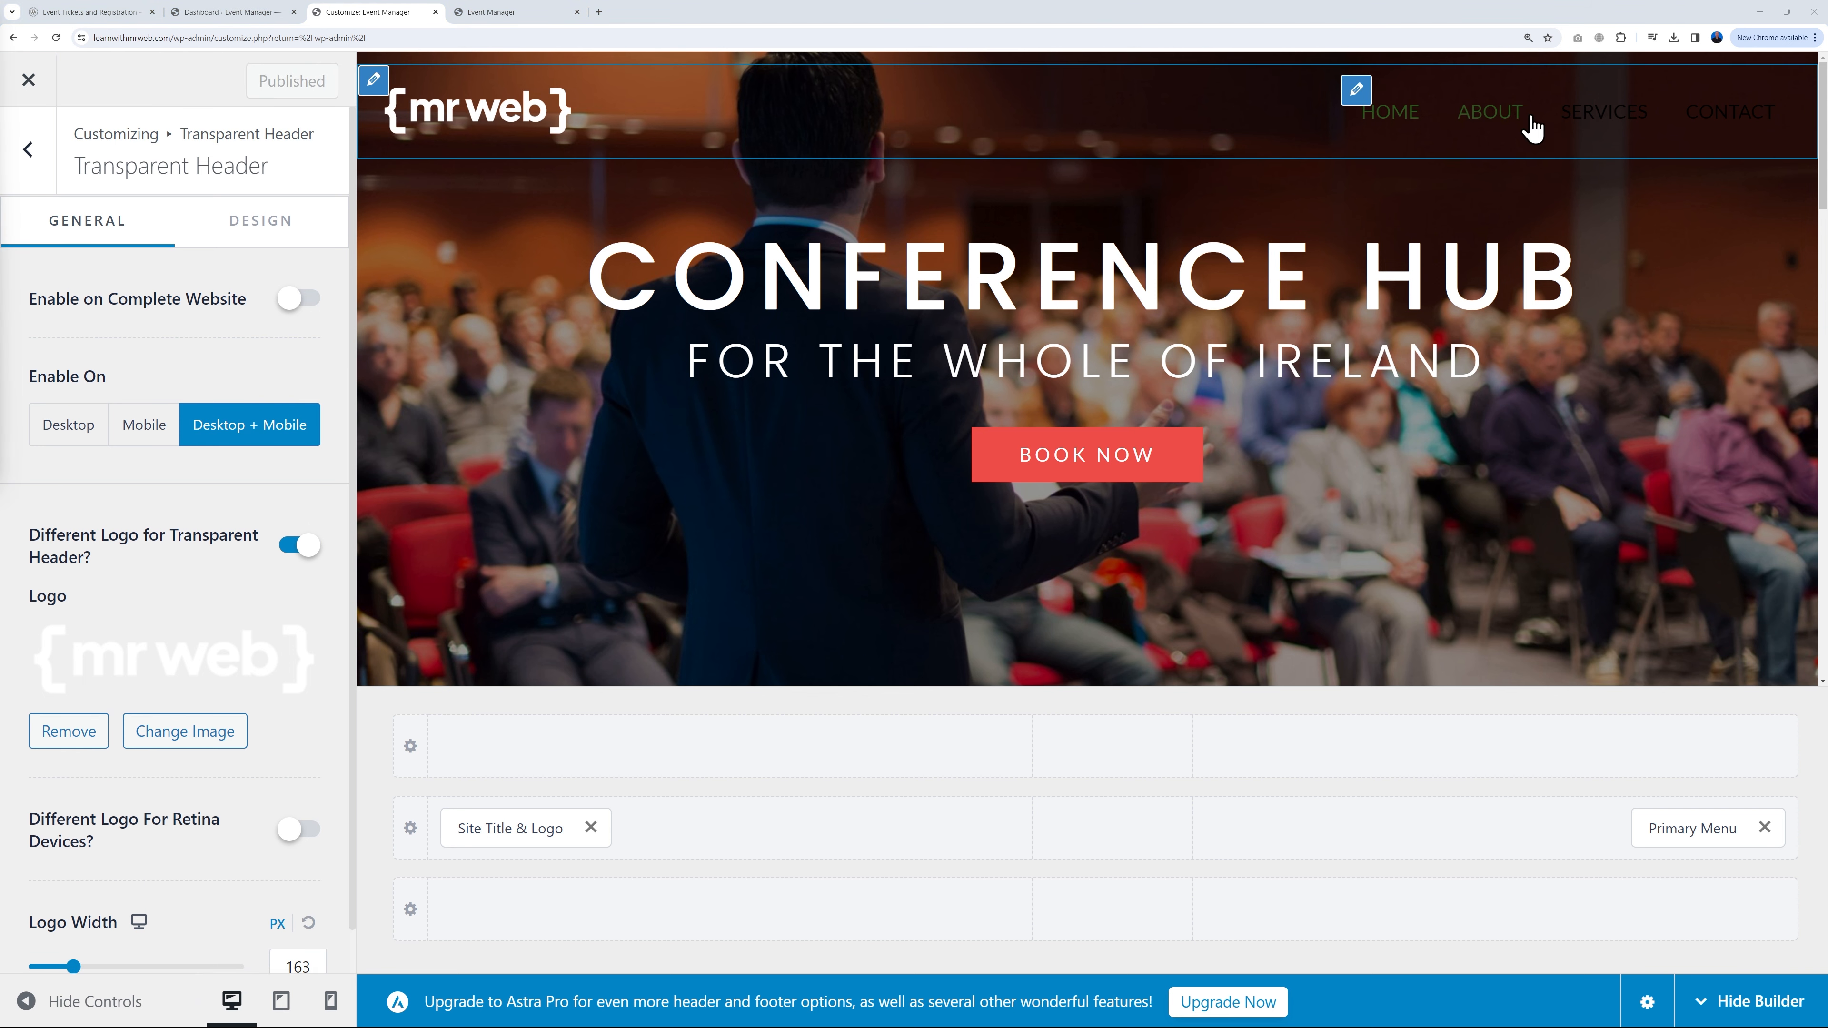
Step: Preview the Contact and home pages with the new white header logo
{"action": "left_click", "coordinate": [1717, 119]}
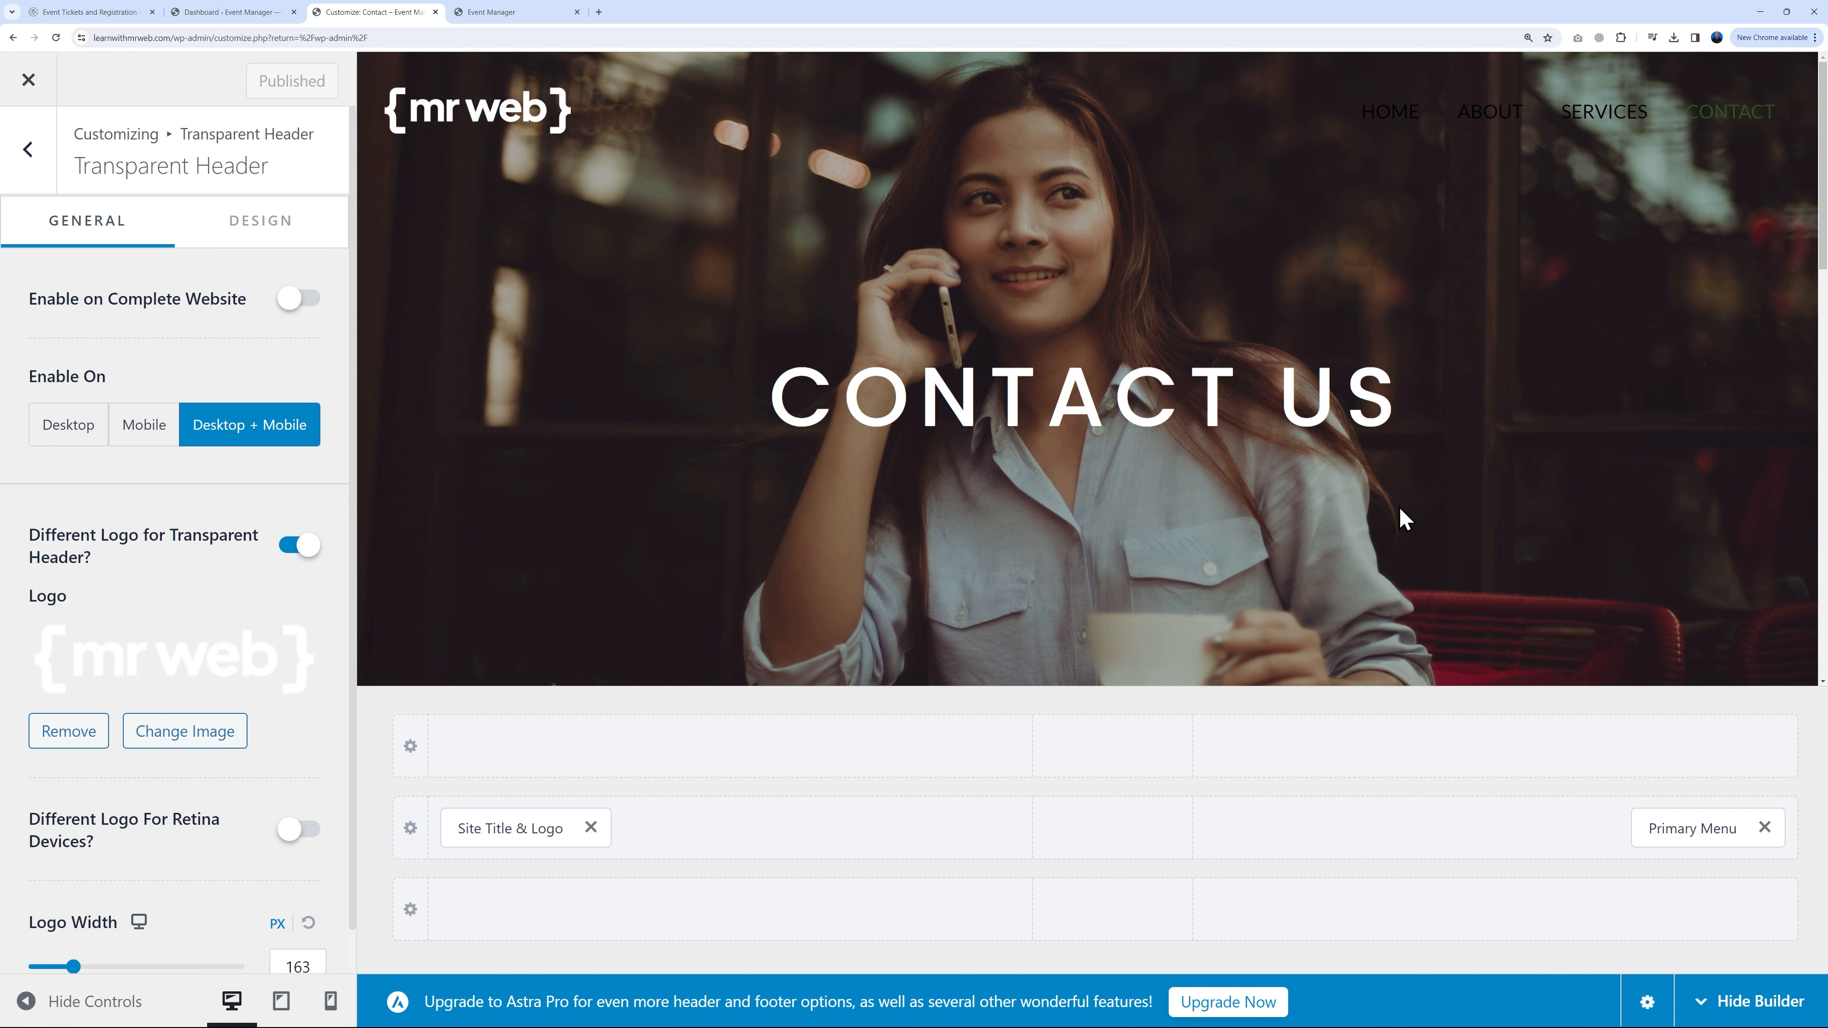
{"action": "left_click", "coordinate": [1371, 130]}
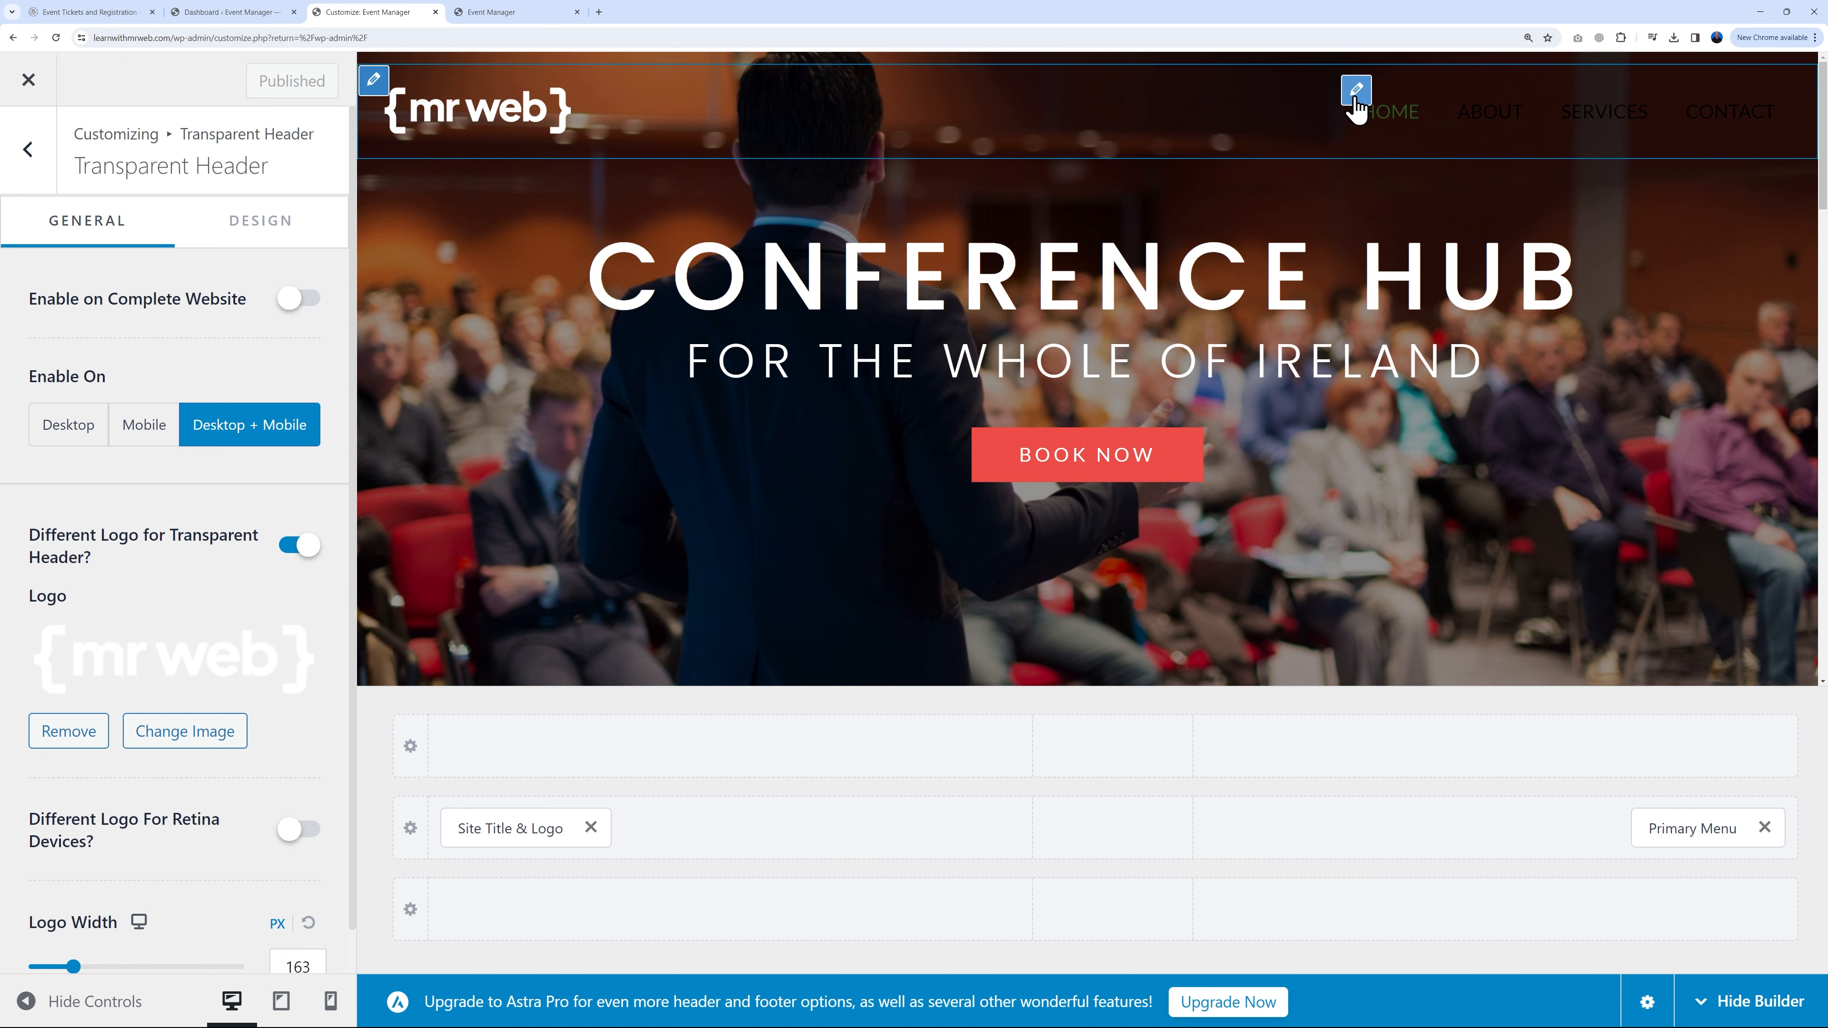
{"action": "left_click", "coordinate": [1355, 96]}
Step: Set the transparent header's normal menu link colour to white
{"action": "left_click", "coordinate": [27, 149]}
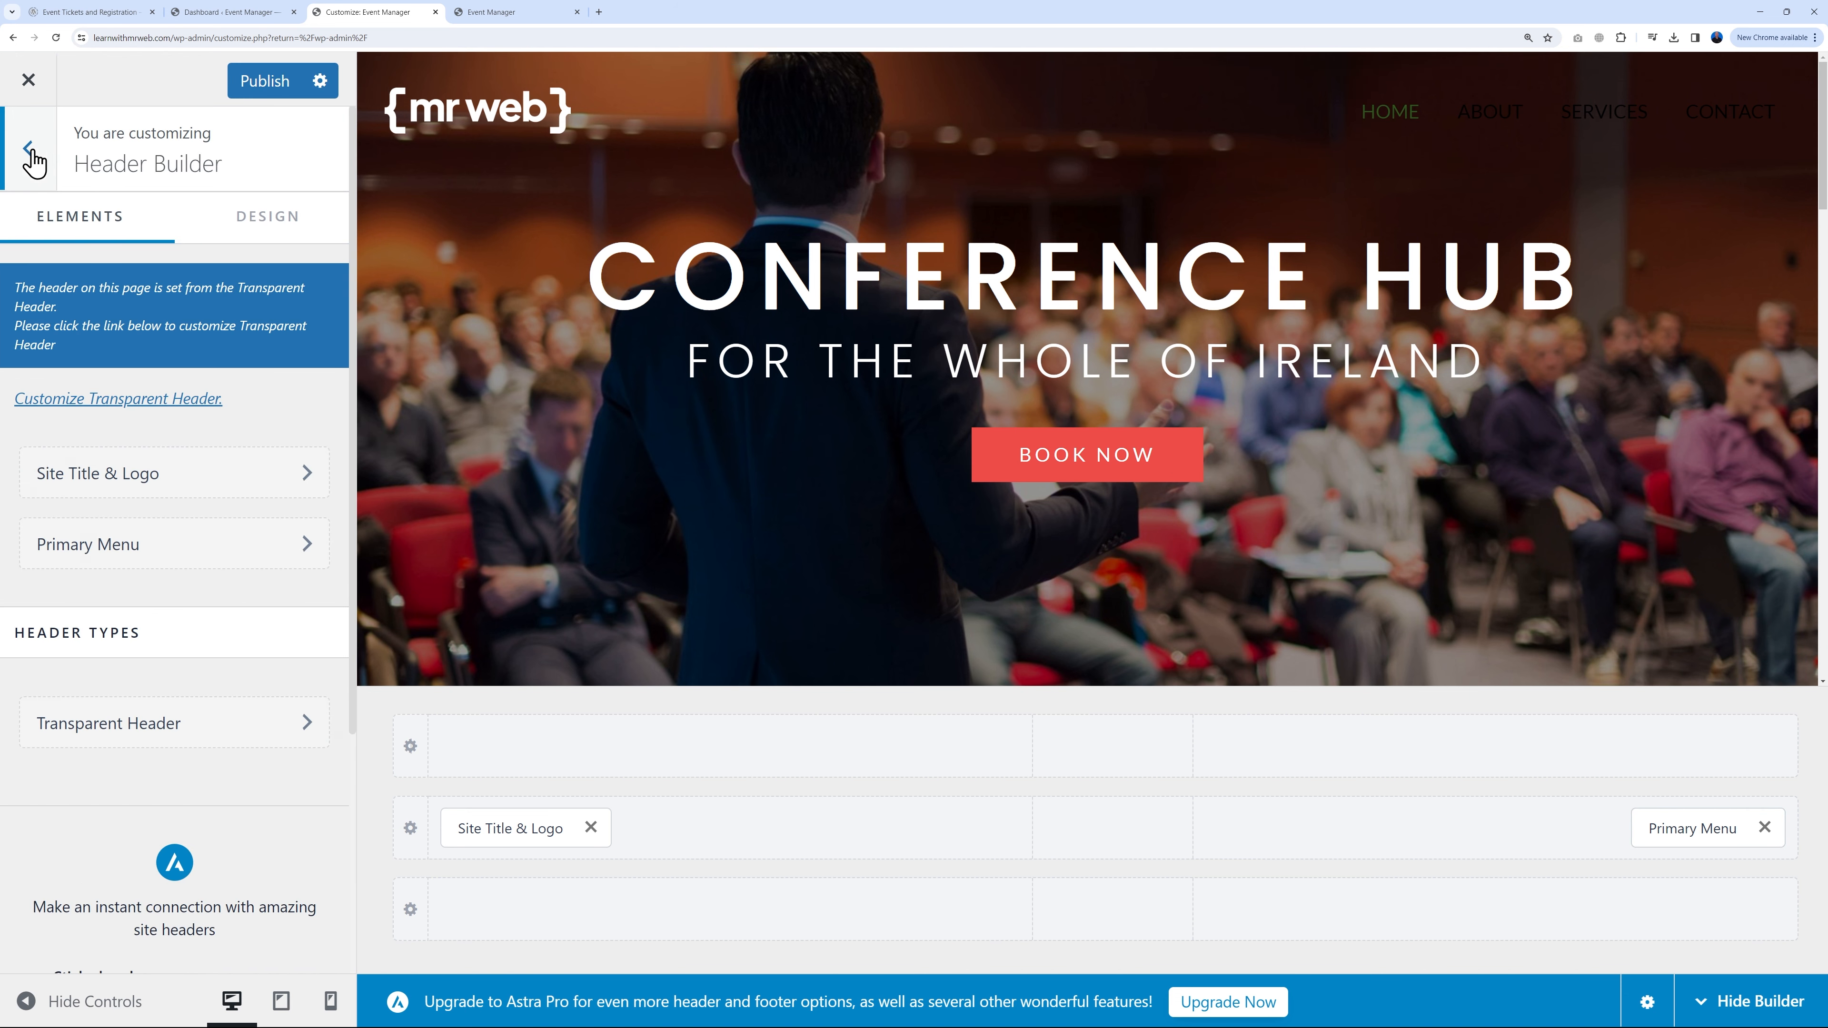
{"action": "left_click", "coordinate": [161, 730]}
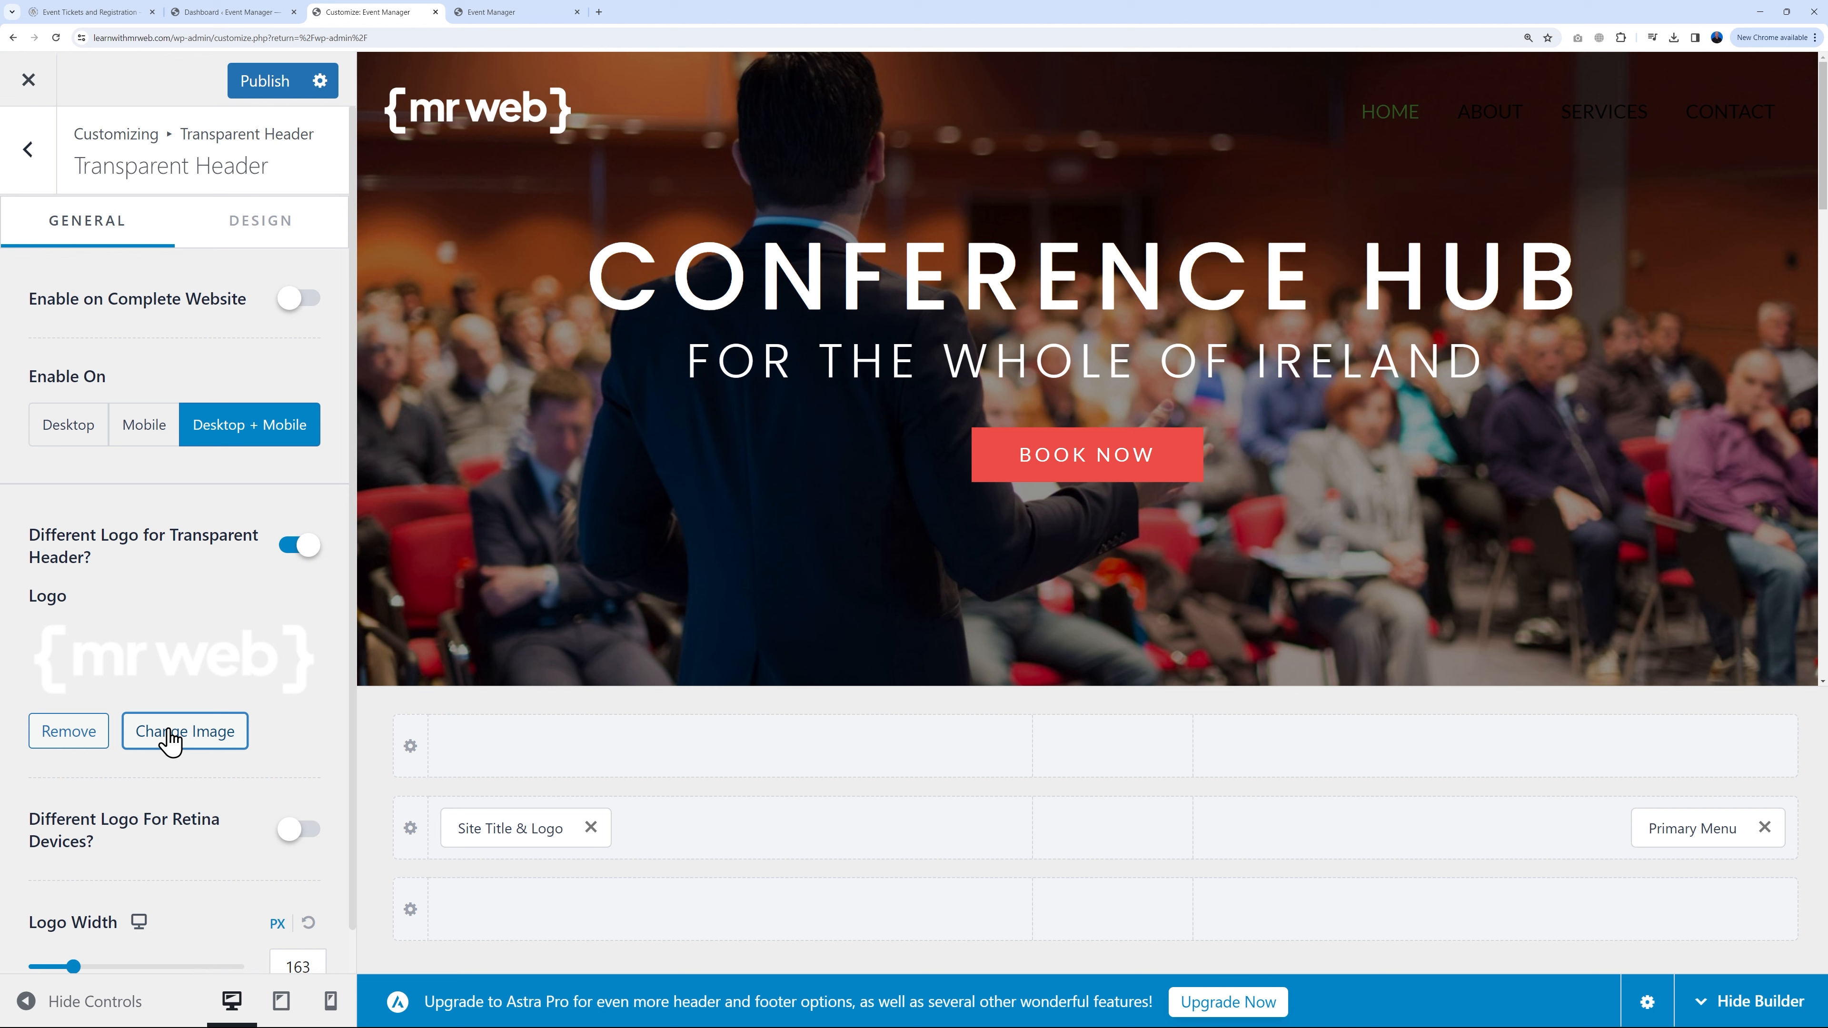
{"action": "left_click", "coordinate": [264, 229]}
{"action": "scroll", "coordinate": [230, 612], "scroll_direction": "down", "scroll_amount": 3}
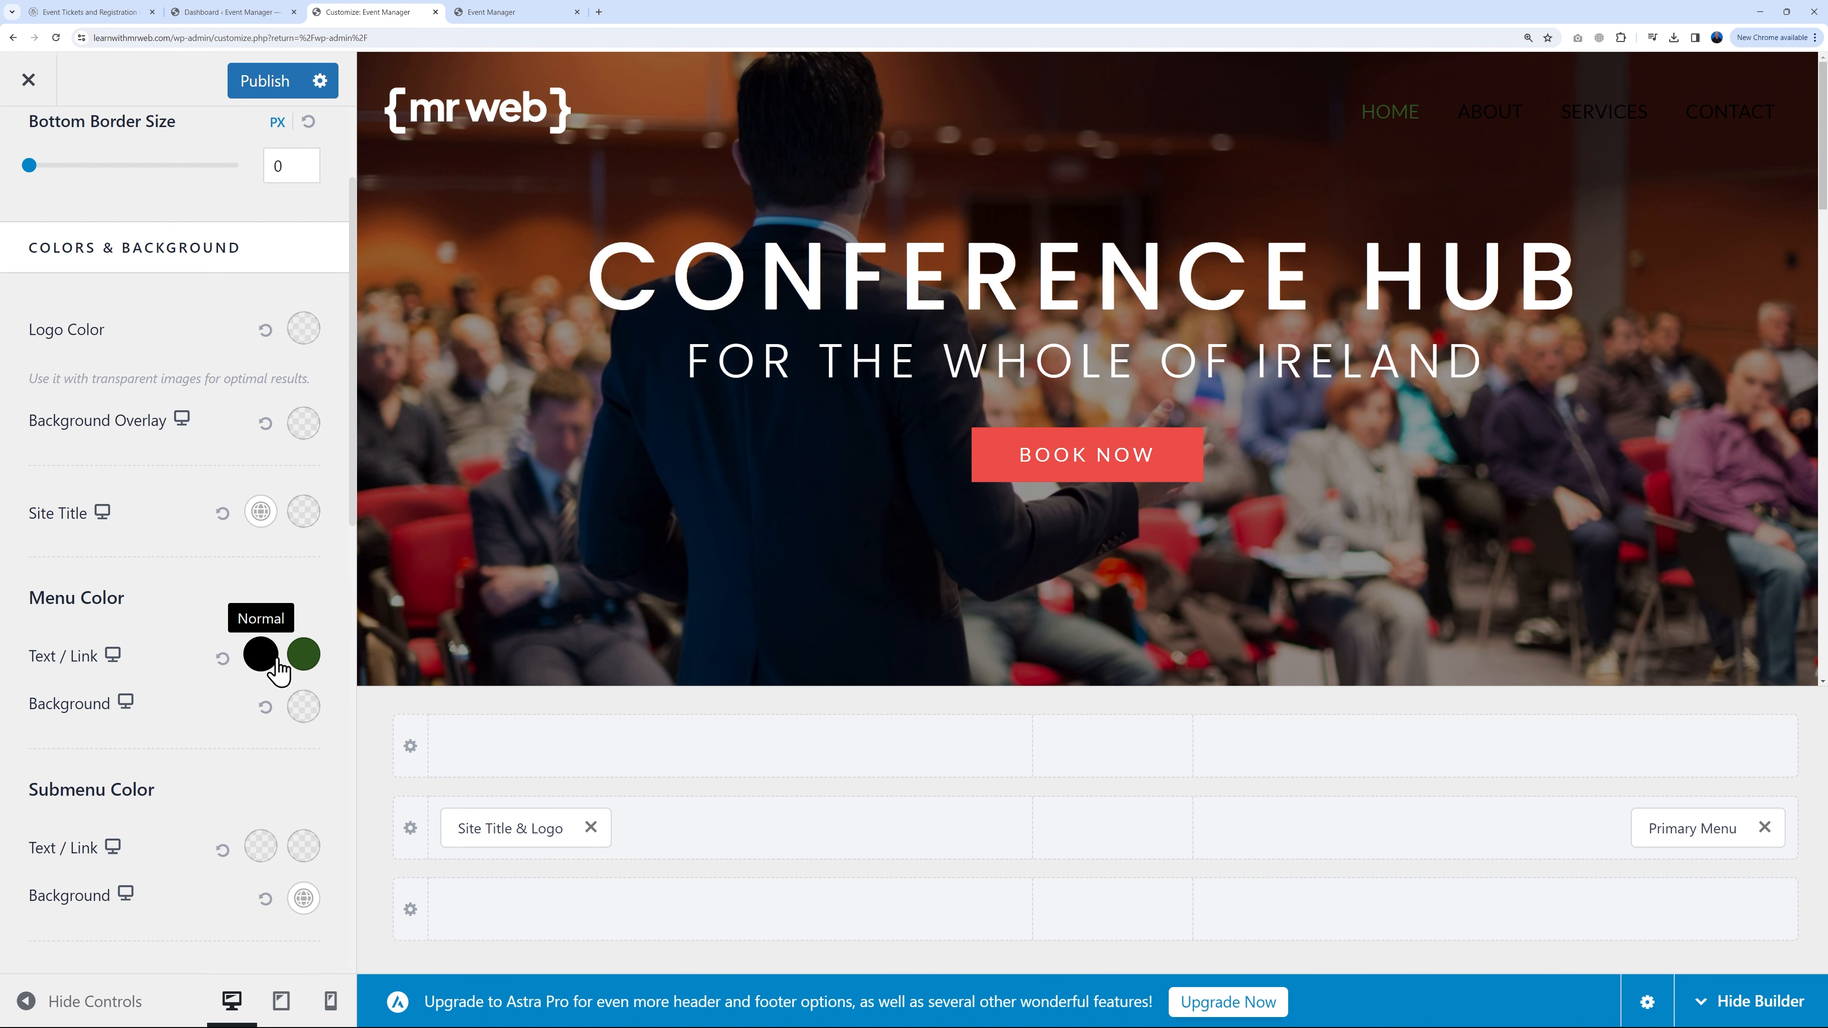
{"action": "left_click", "coordinate": [260, 655]}
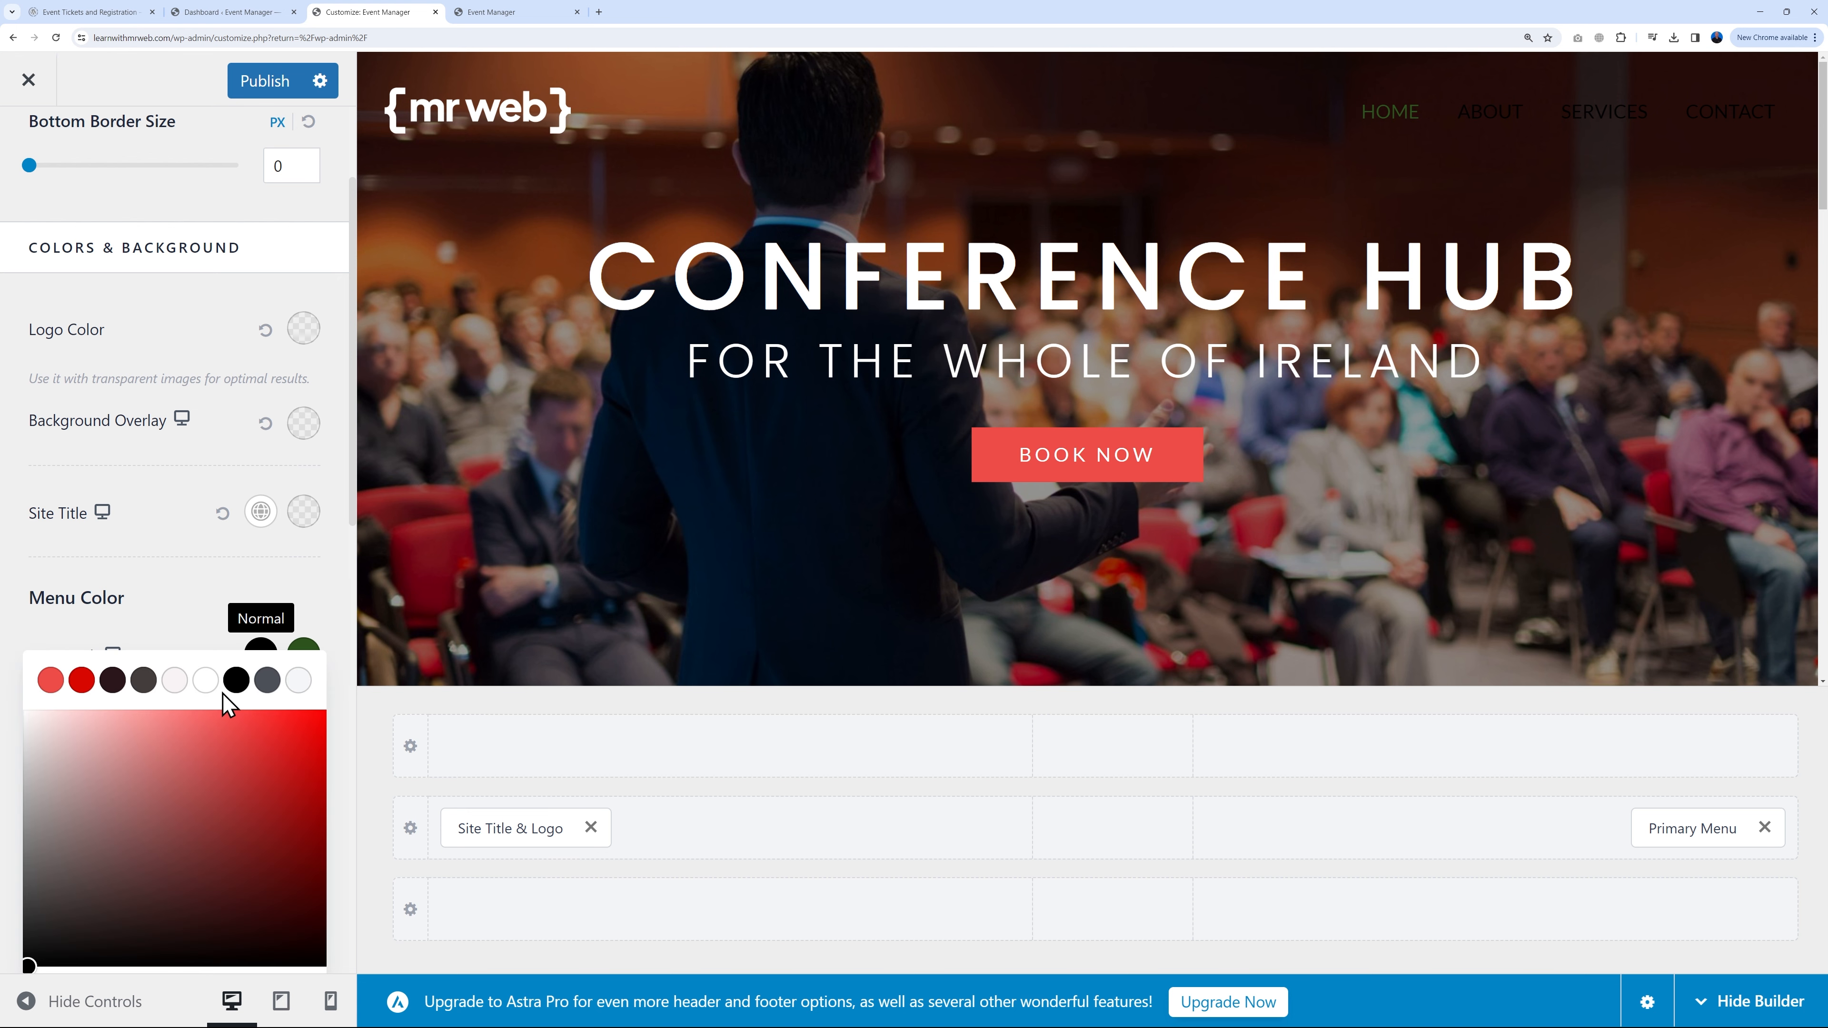
{"action": "left_click", "coordinate": [208, 683]}
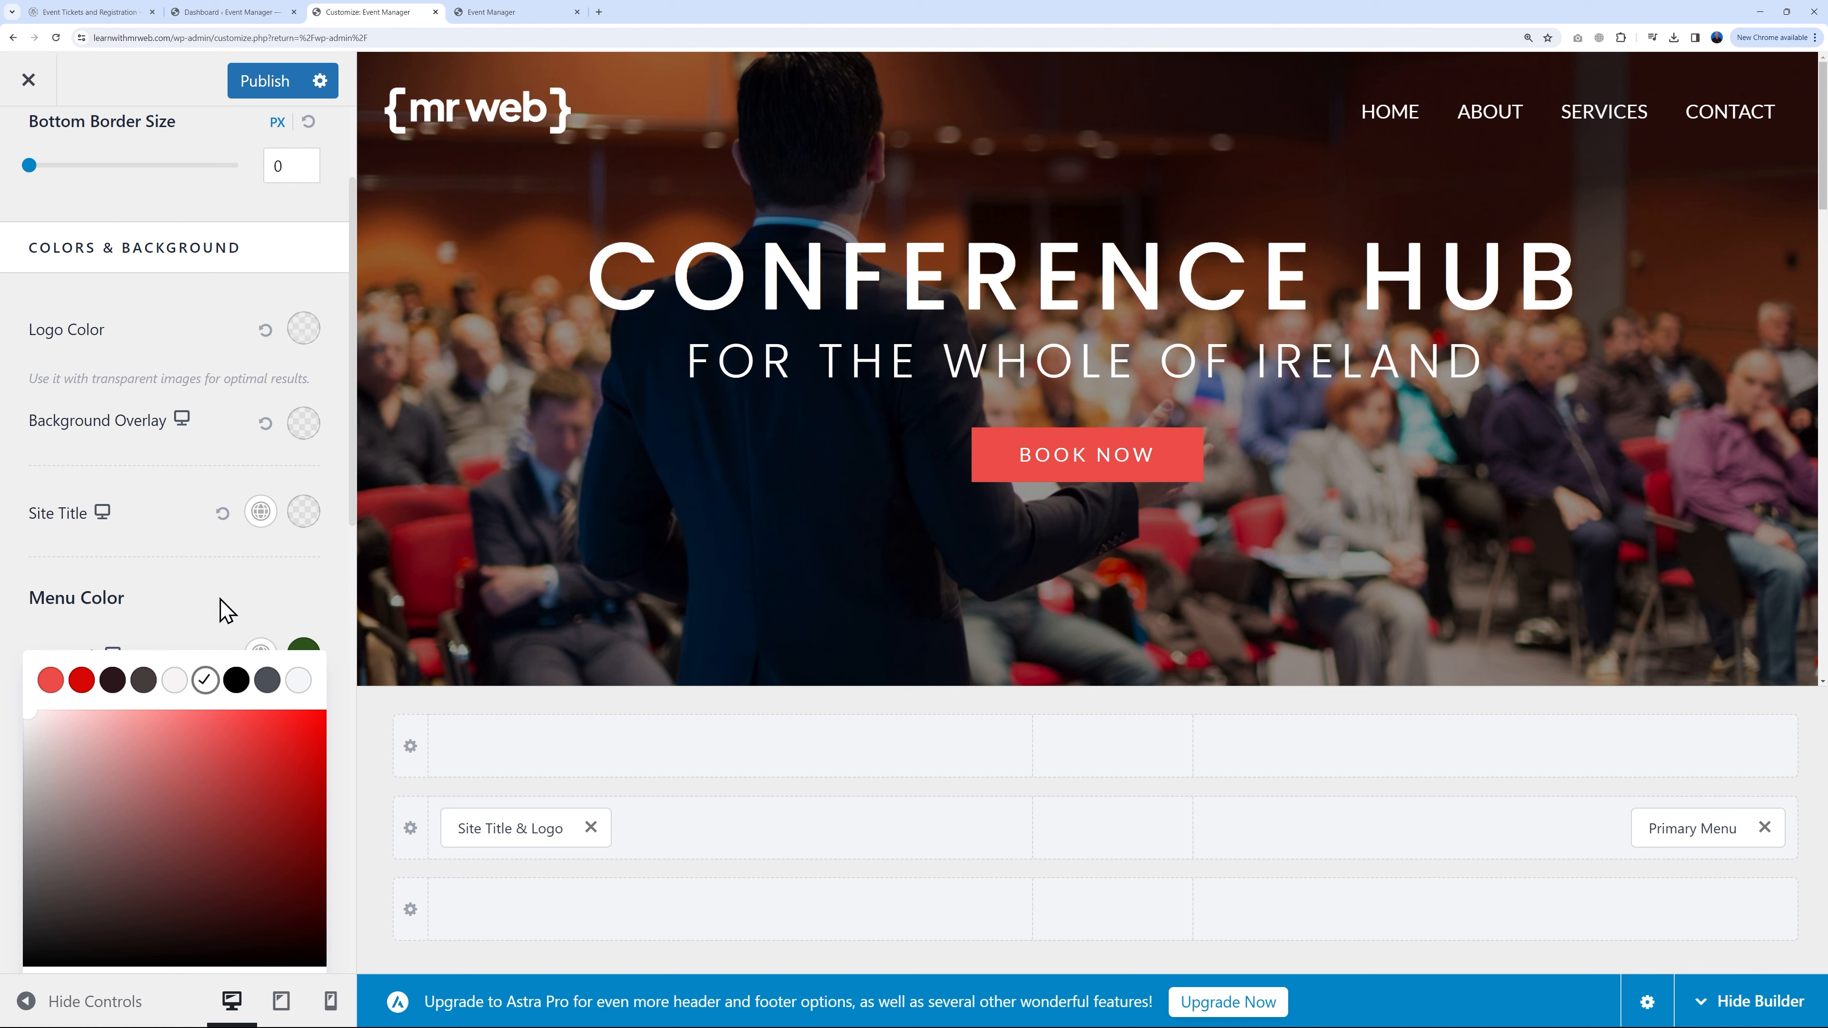
{"action": "left_click", "coordinate": [219, 620]}
Step: Make hovered and active menu links red, then publish the changes
{"action": "left_click", "coordinate": [302, 653]}
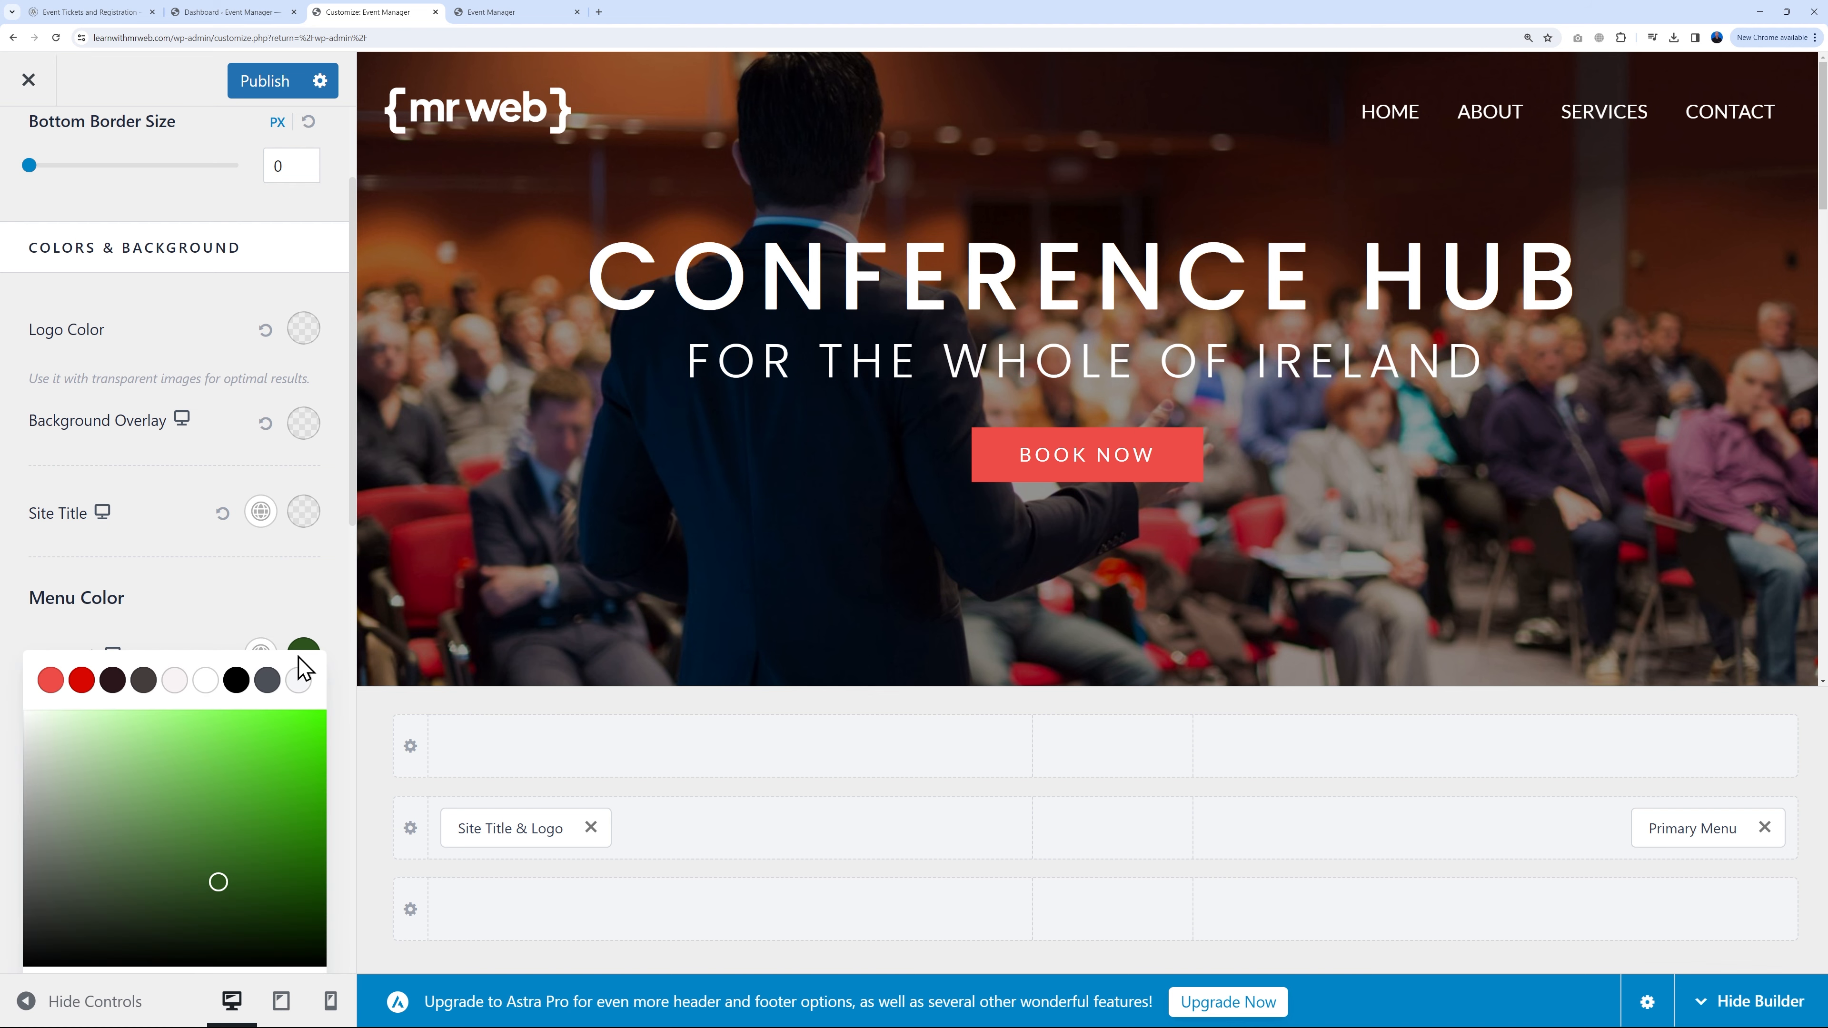
{"action": "left_click", "coordinate": [51, 679]}
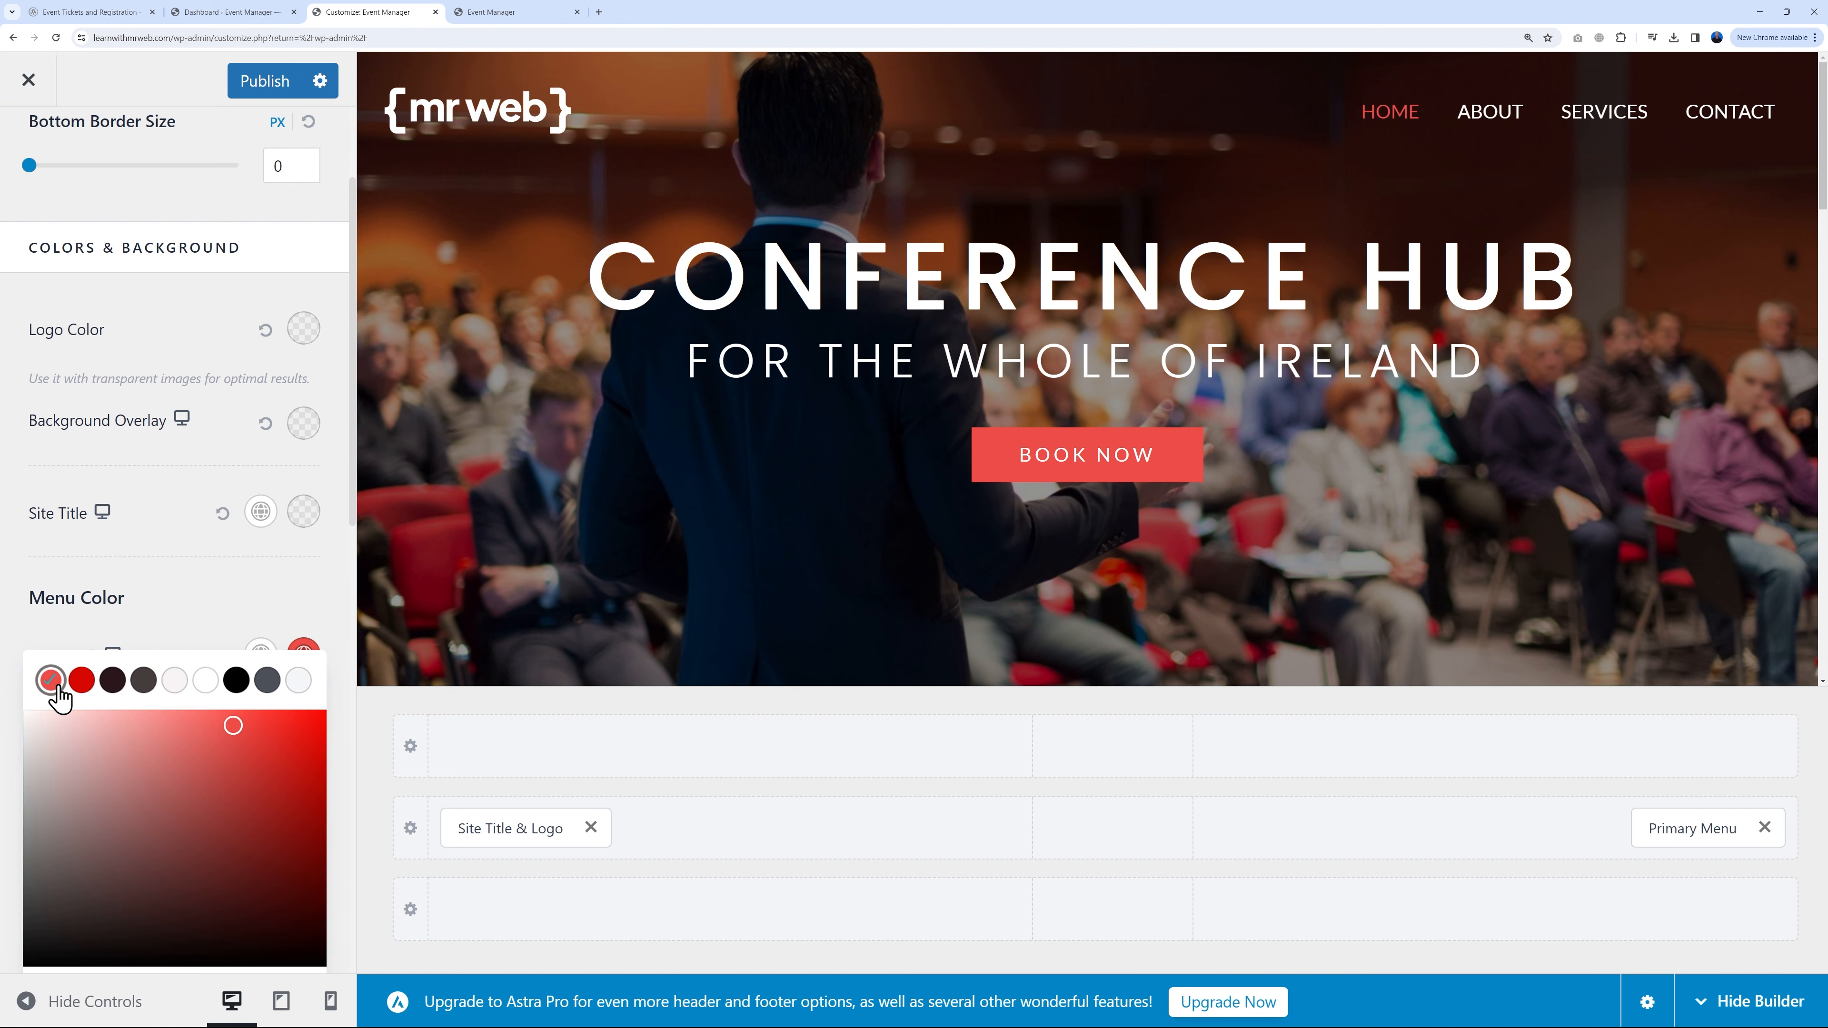
{"action": "left_click", "coordinate": [219, 598]}
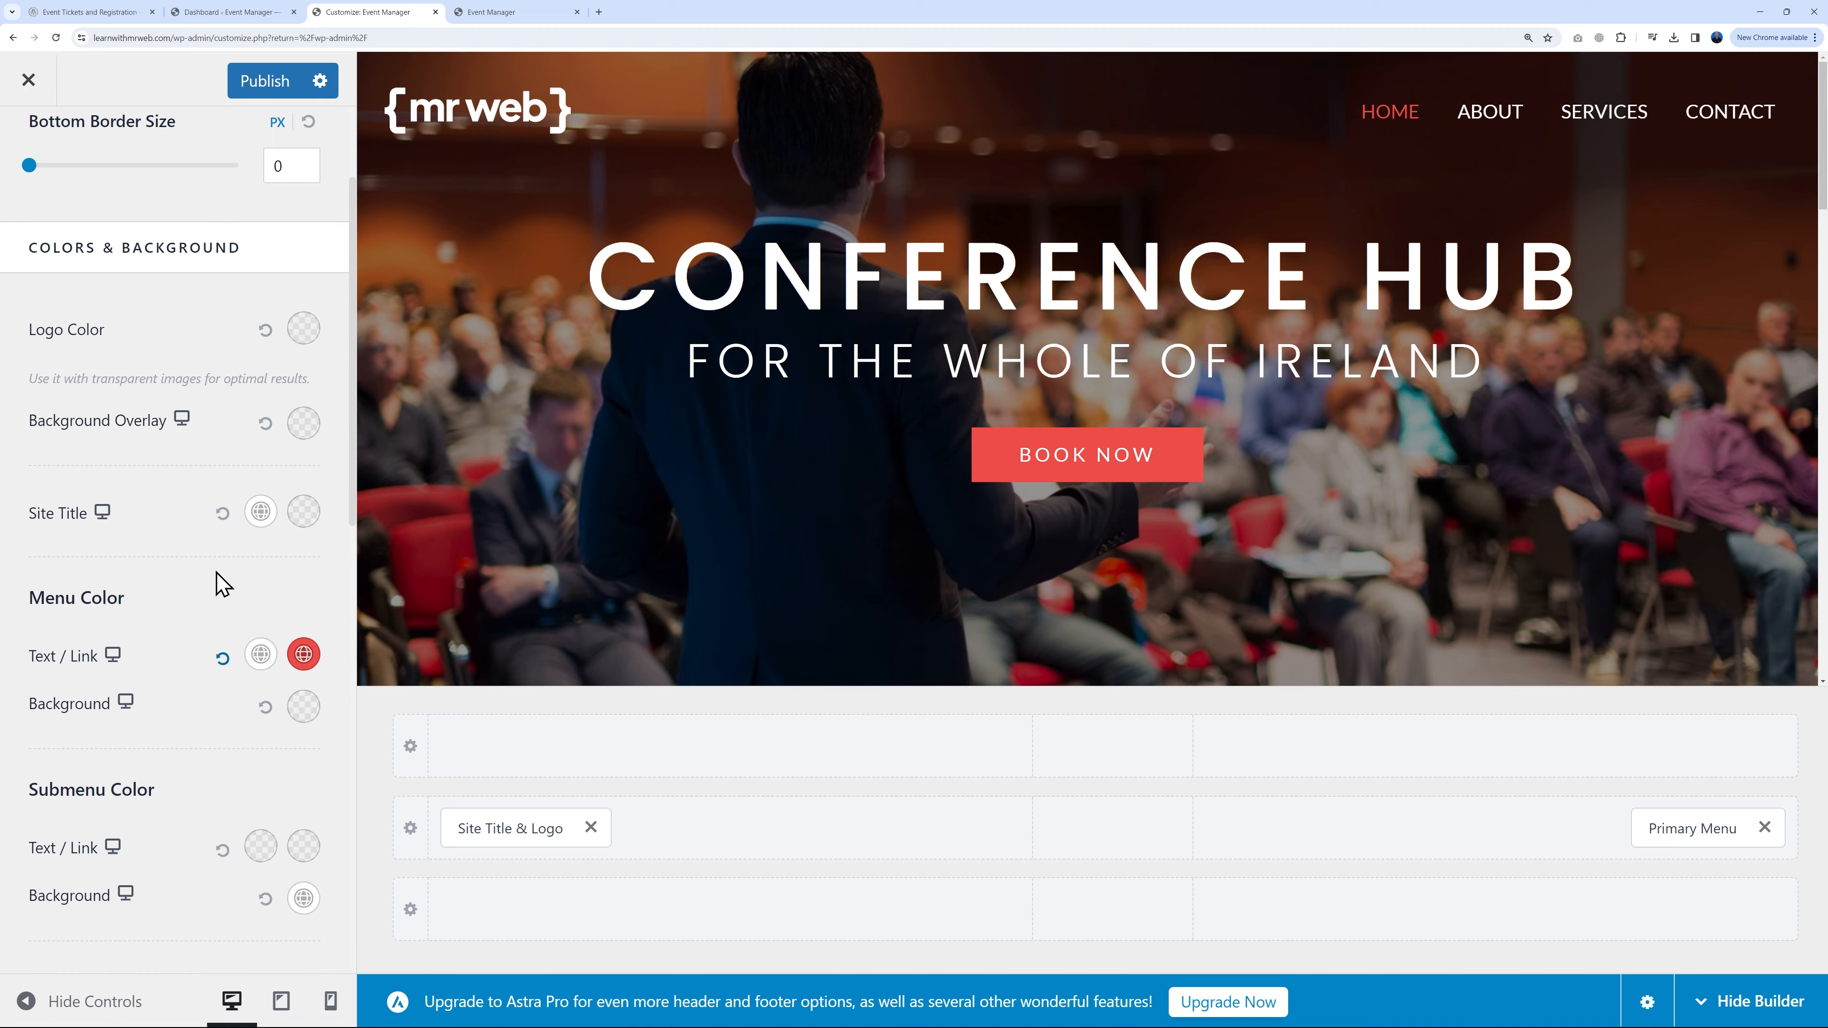
{"action": "key", "text": "ctrl+s"}
{"action": "scroll", "coordinate": [820, 481], "scroll_direction": "down", "scroll_amount": 5}
{"action": "scroll", "coordinate": [820, 481], "scroll_direction": "down", "scroll_amount": 10}
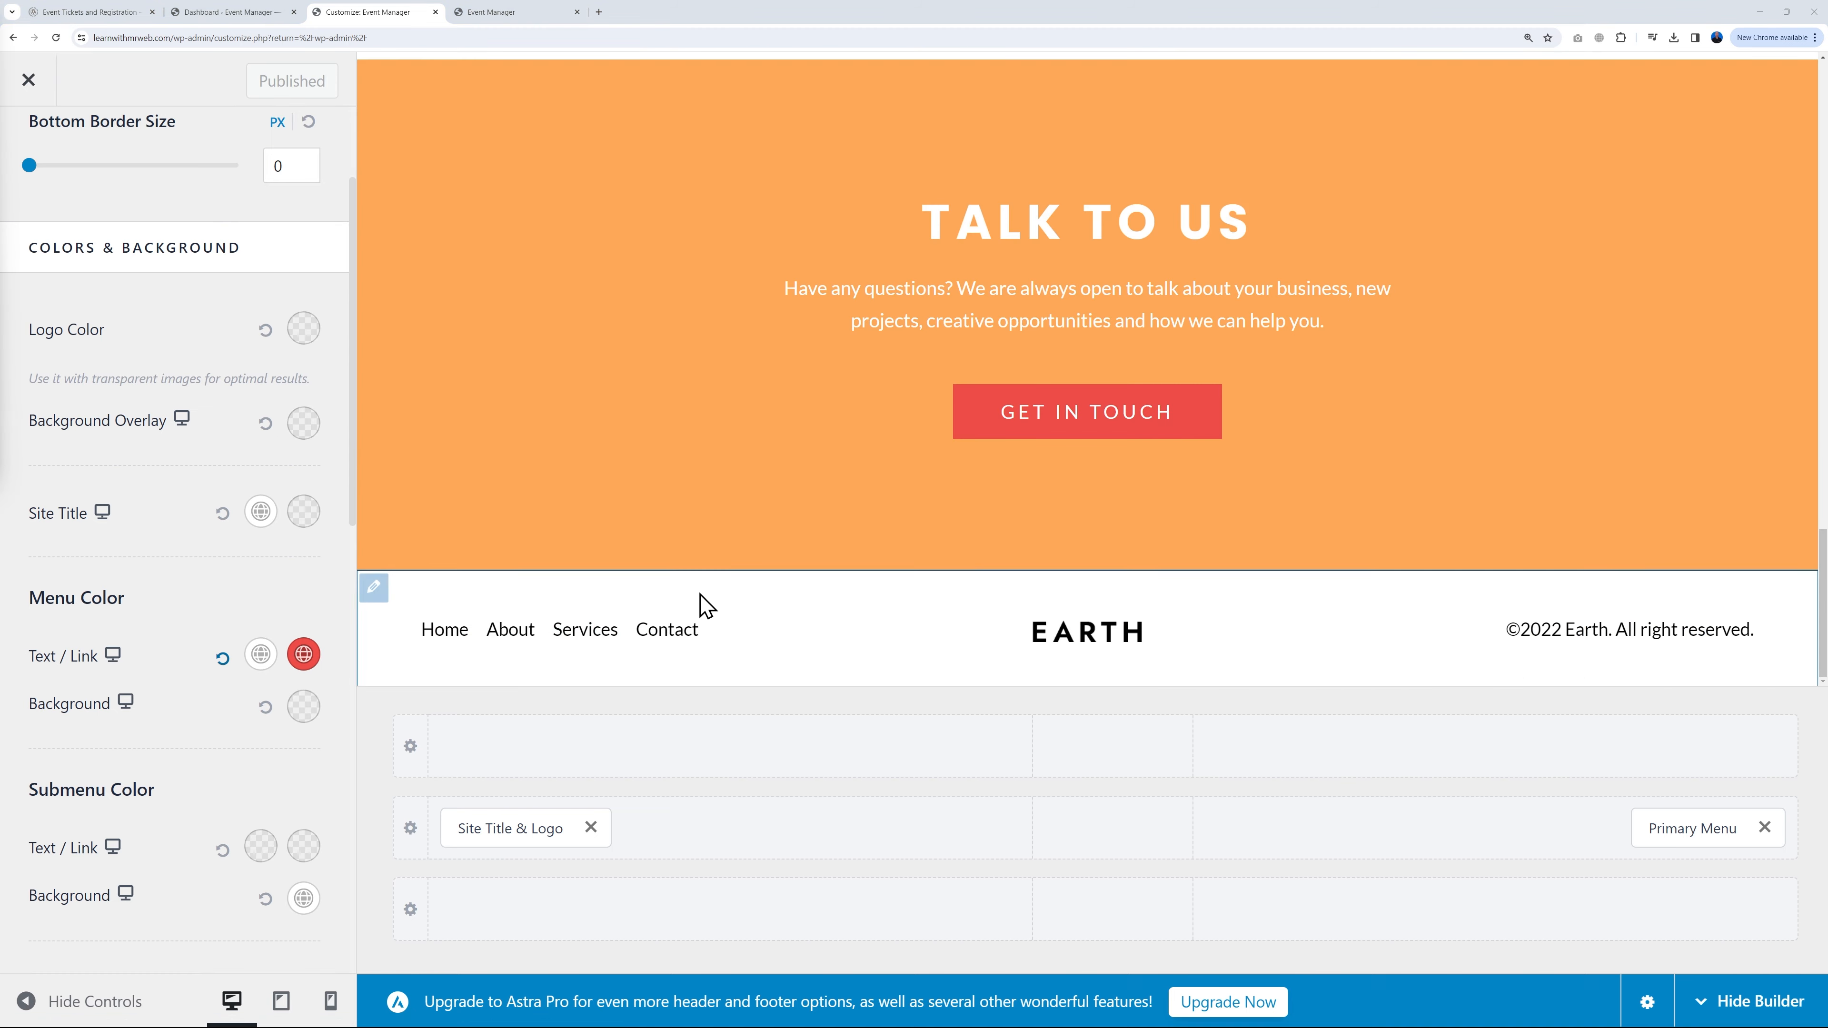
Step: Remove the EARTH image from the footer HTML 1 block
{"action": "left_click", "coordinate": [390, 635]}
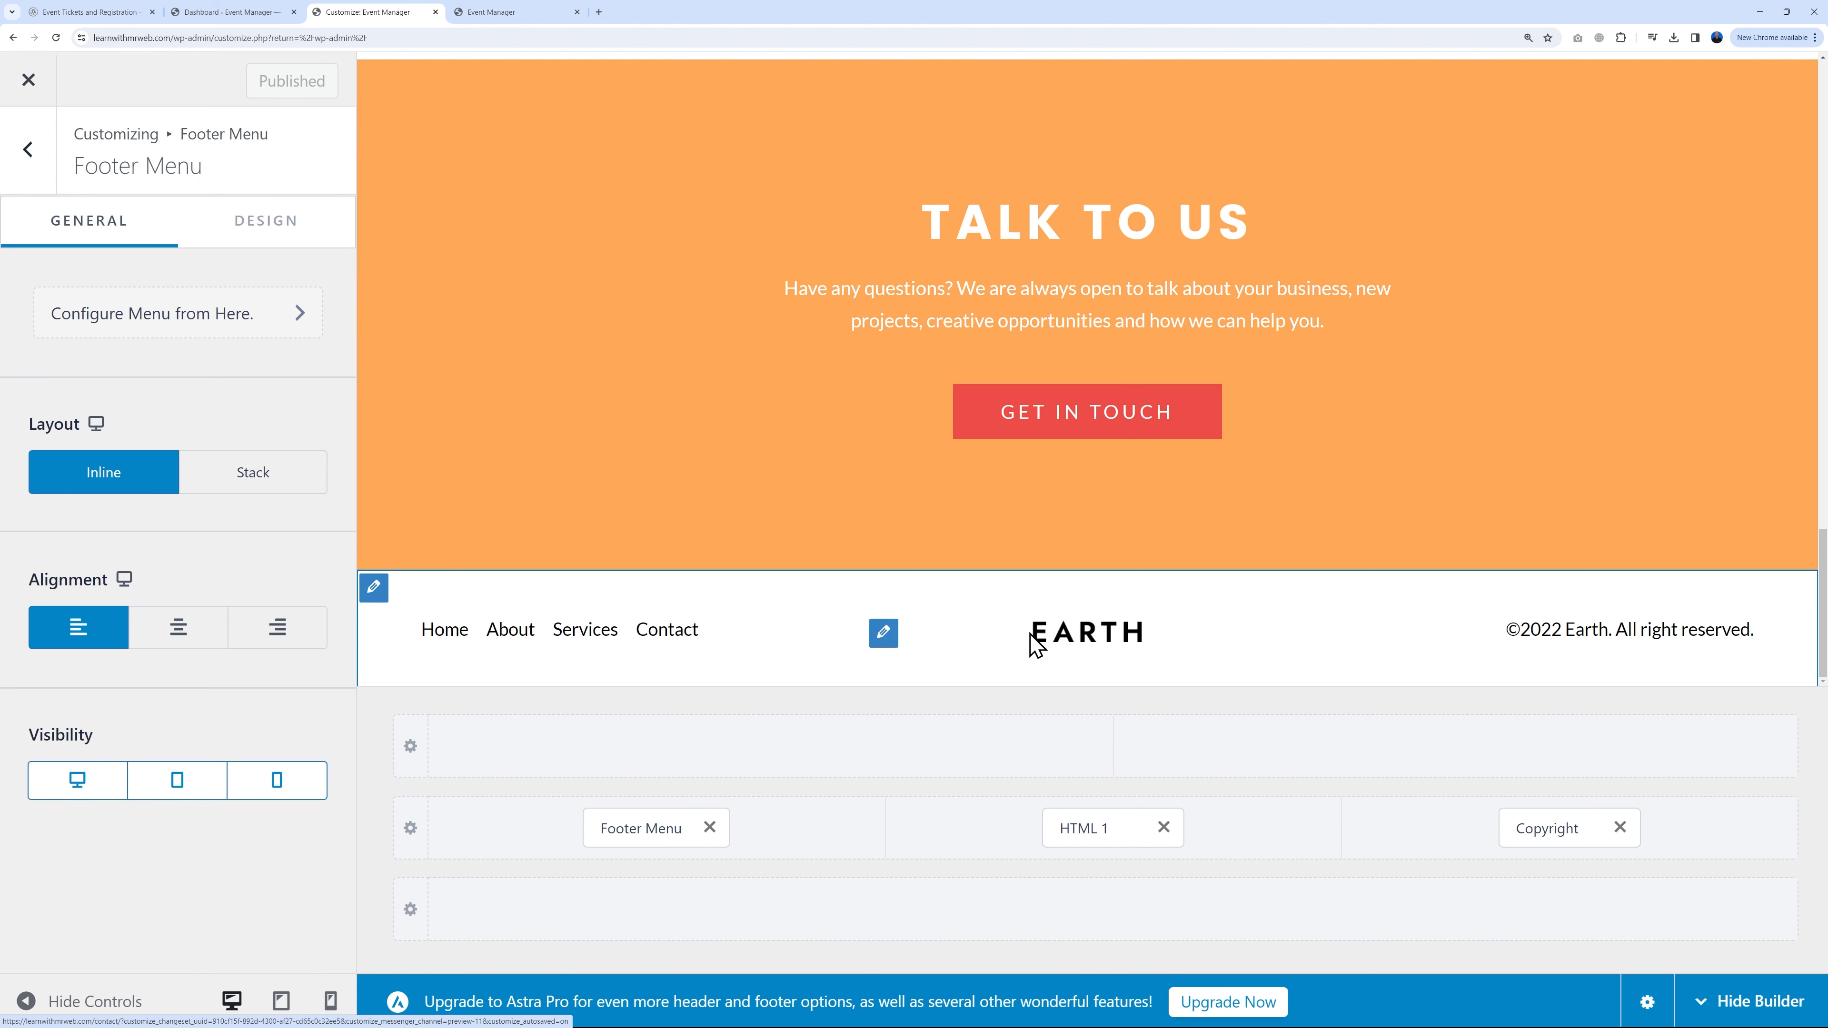
{"action": "left_click", "coordinate": [884, 633]}
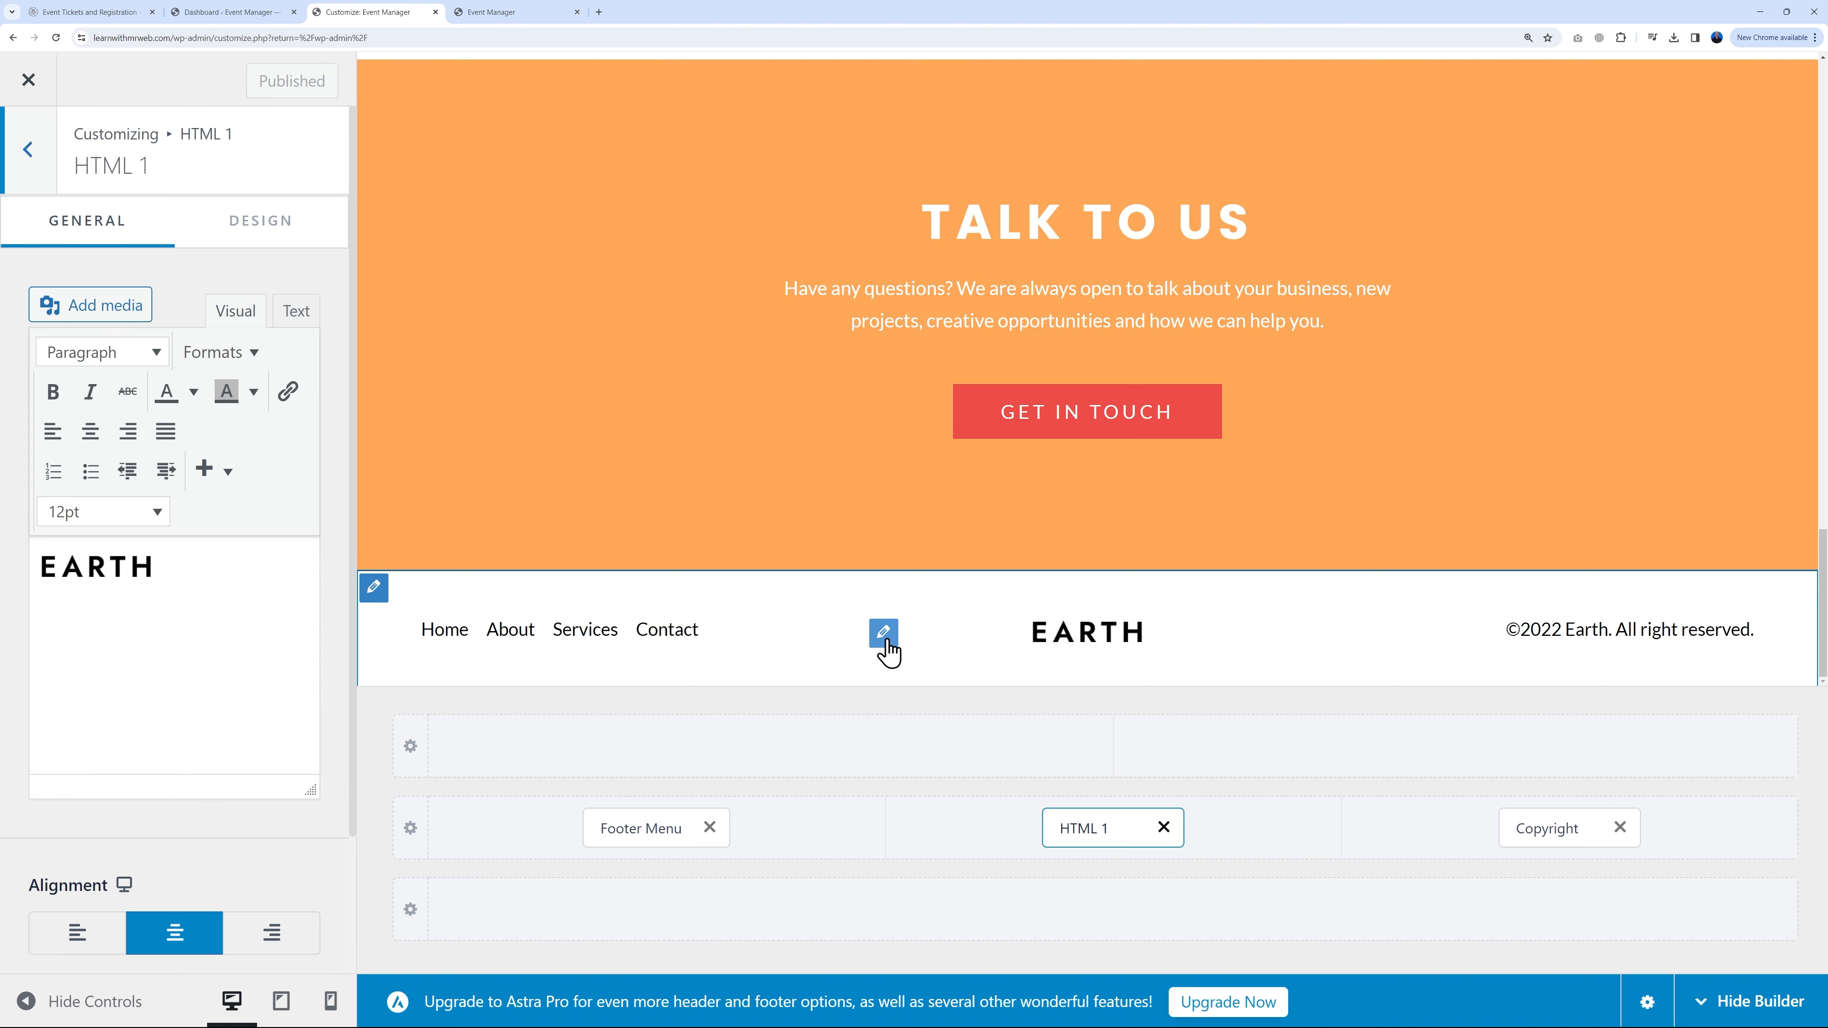
{"action": "left_click", "coordinate": [139, 566]}
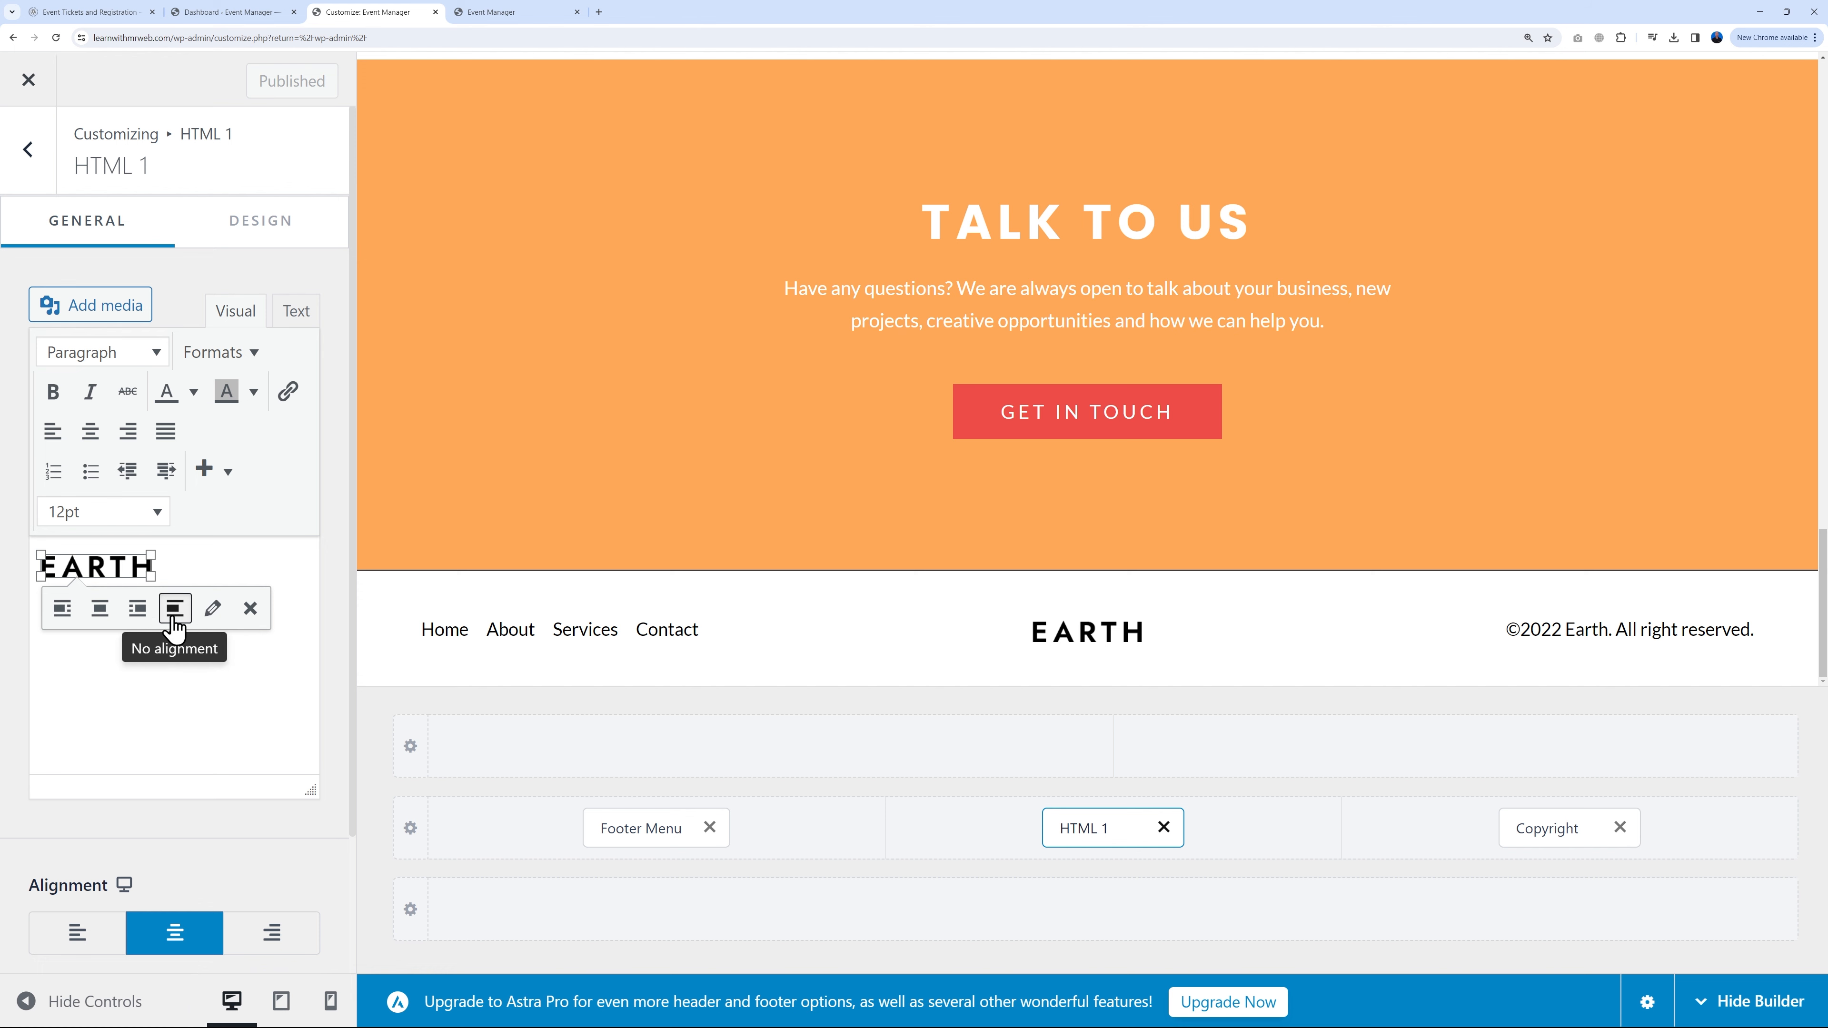
{"action": "left_click", "coordinate": [250, 608]}
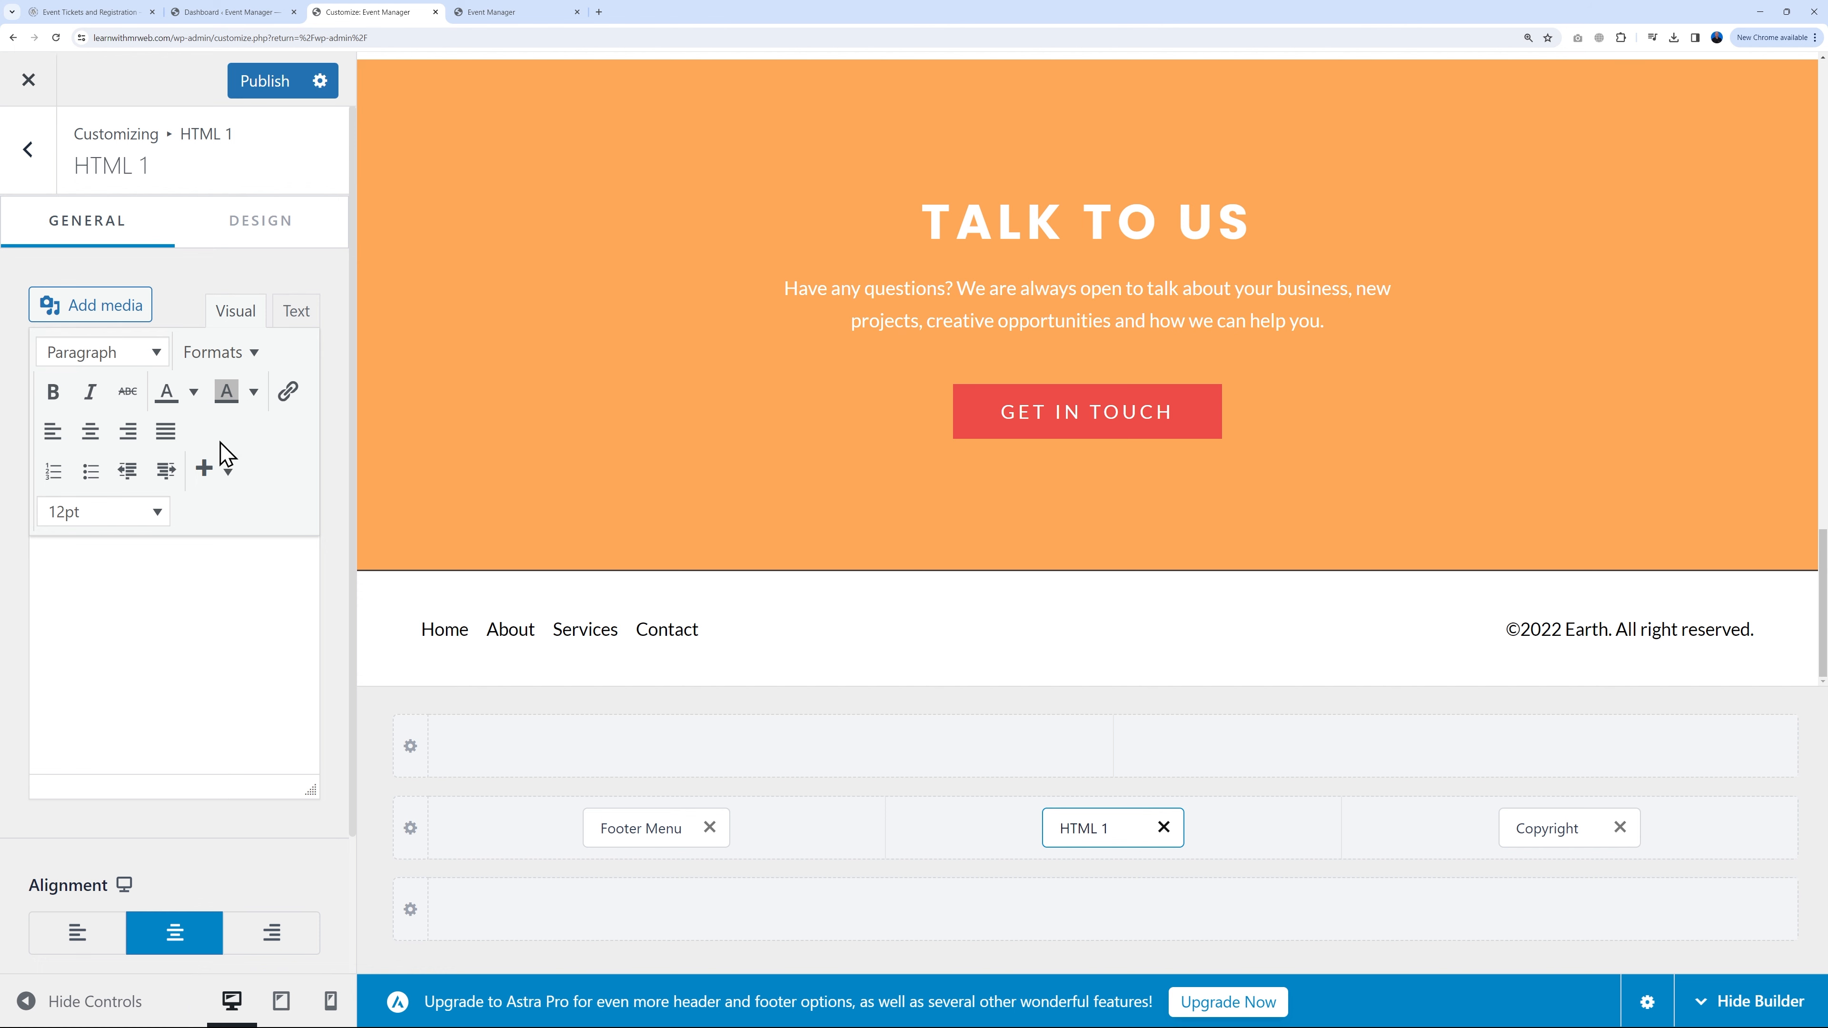
Step: Insert logo-BLACK.png into the footer block and shrink it to a smaller size
{"action": "left_click", "coordinate": [120, 316]}
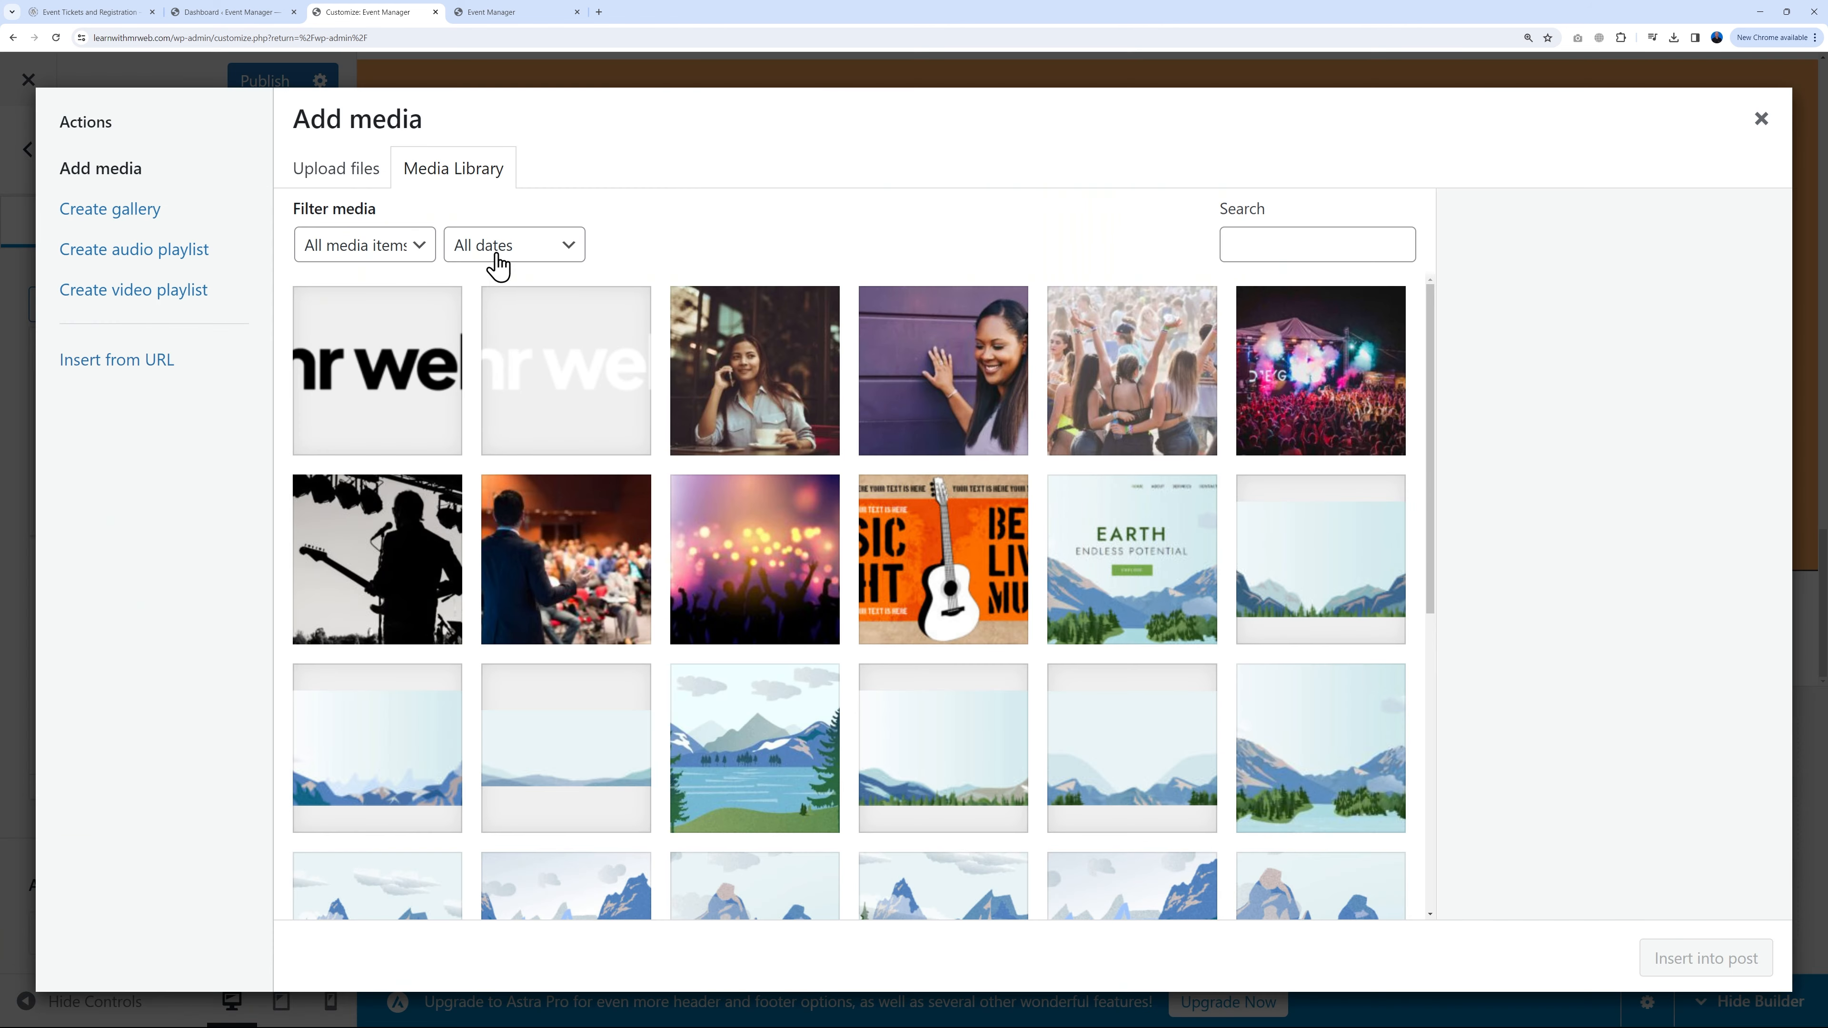
{"action": "left_click", "coordinate": [395, 388]}
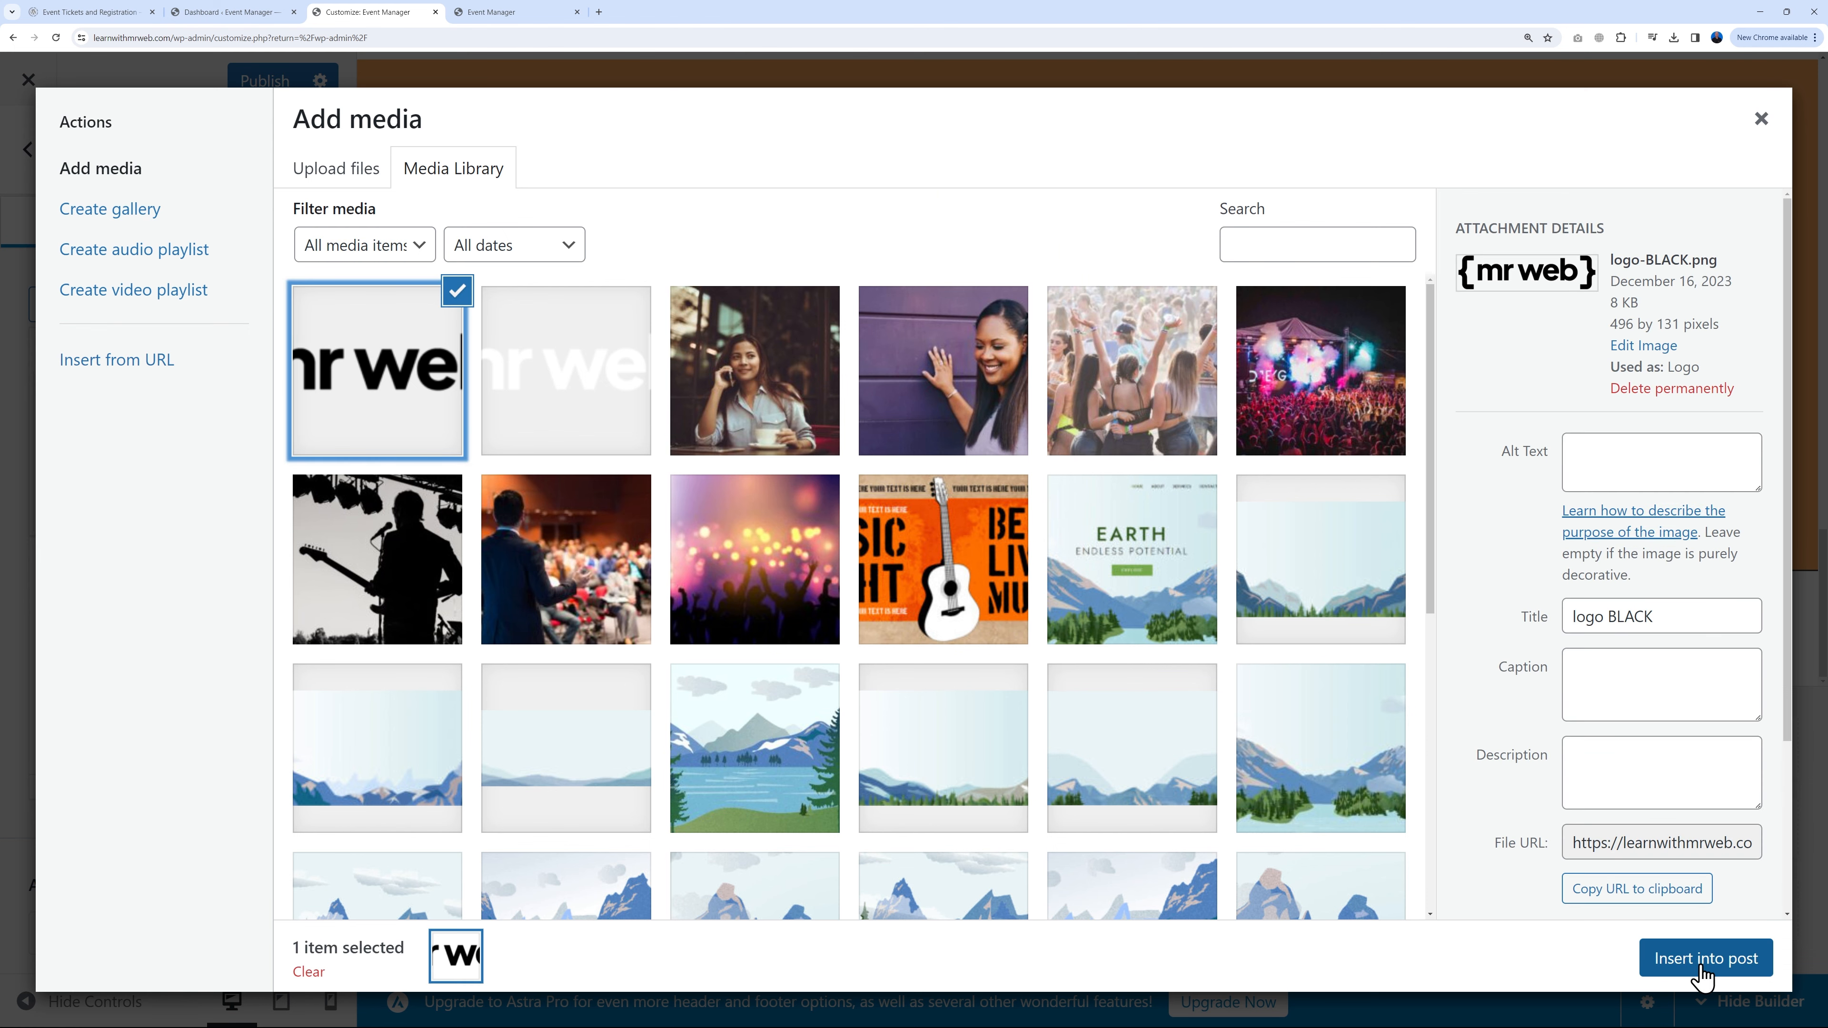
{"action": "left_click", "coordinate": [1706, 959]}
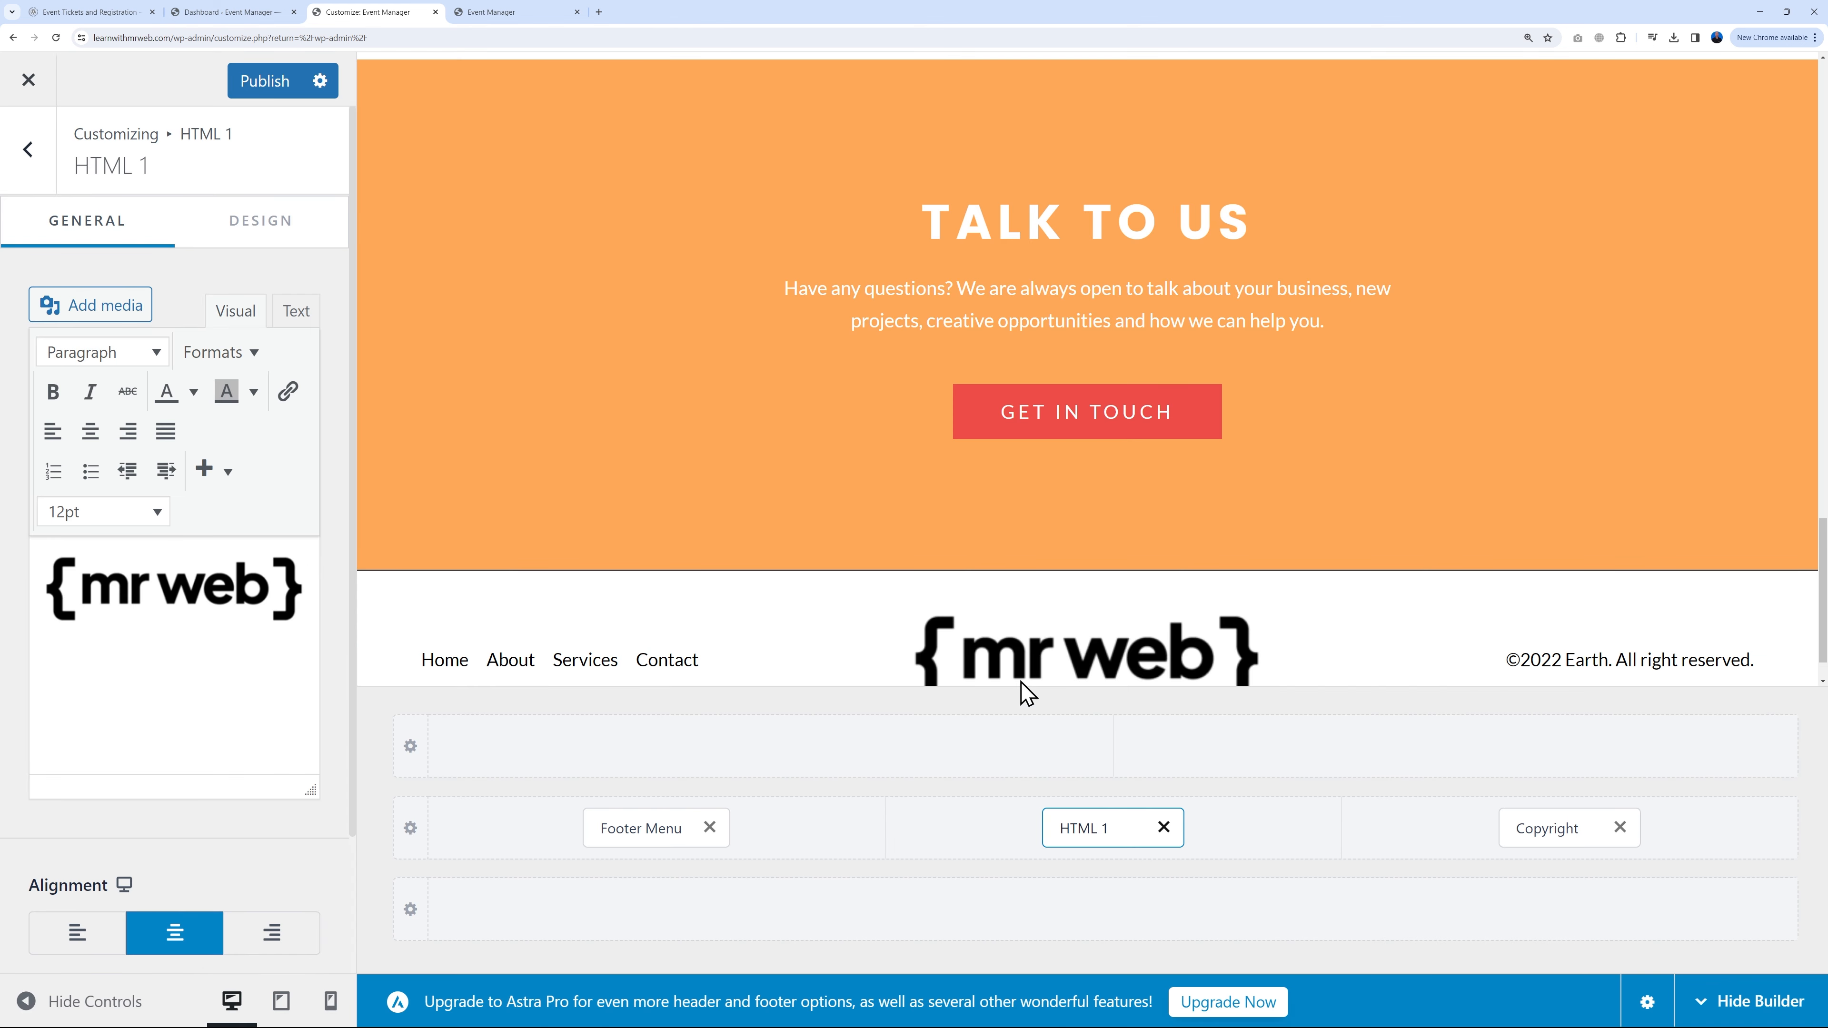
{"action": "scroll", "coordinate": [1224, 670], "scroll_direction": "down", "scroll_amount": 1}
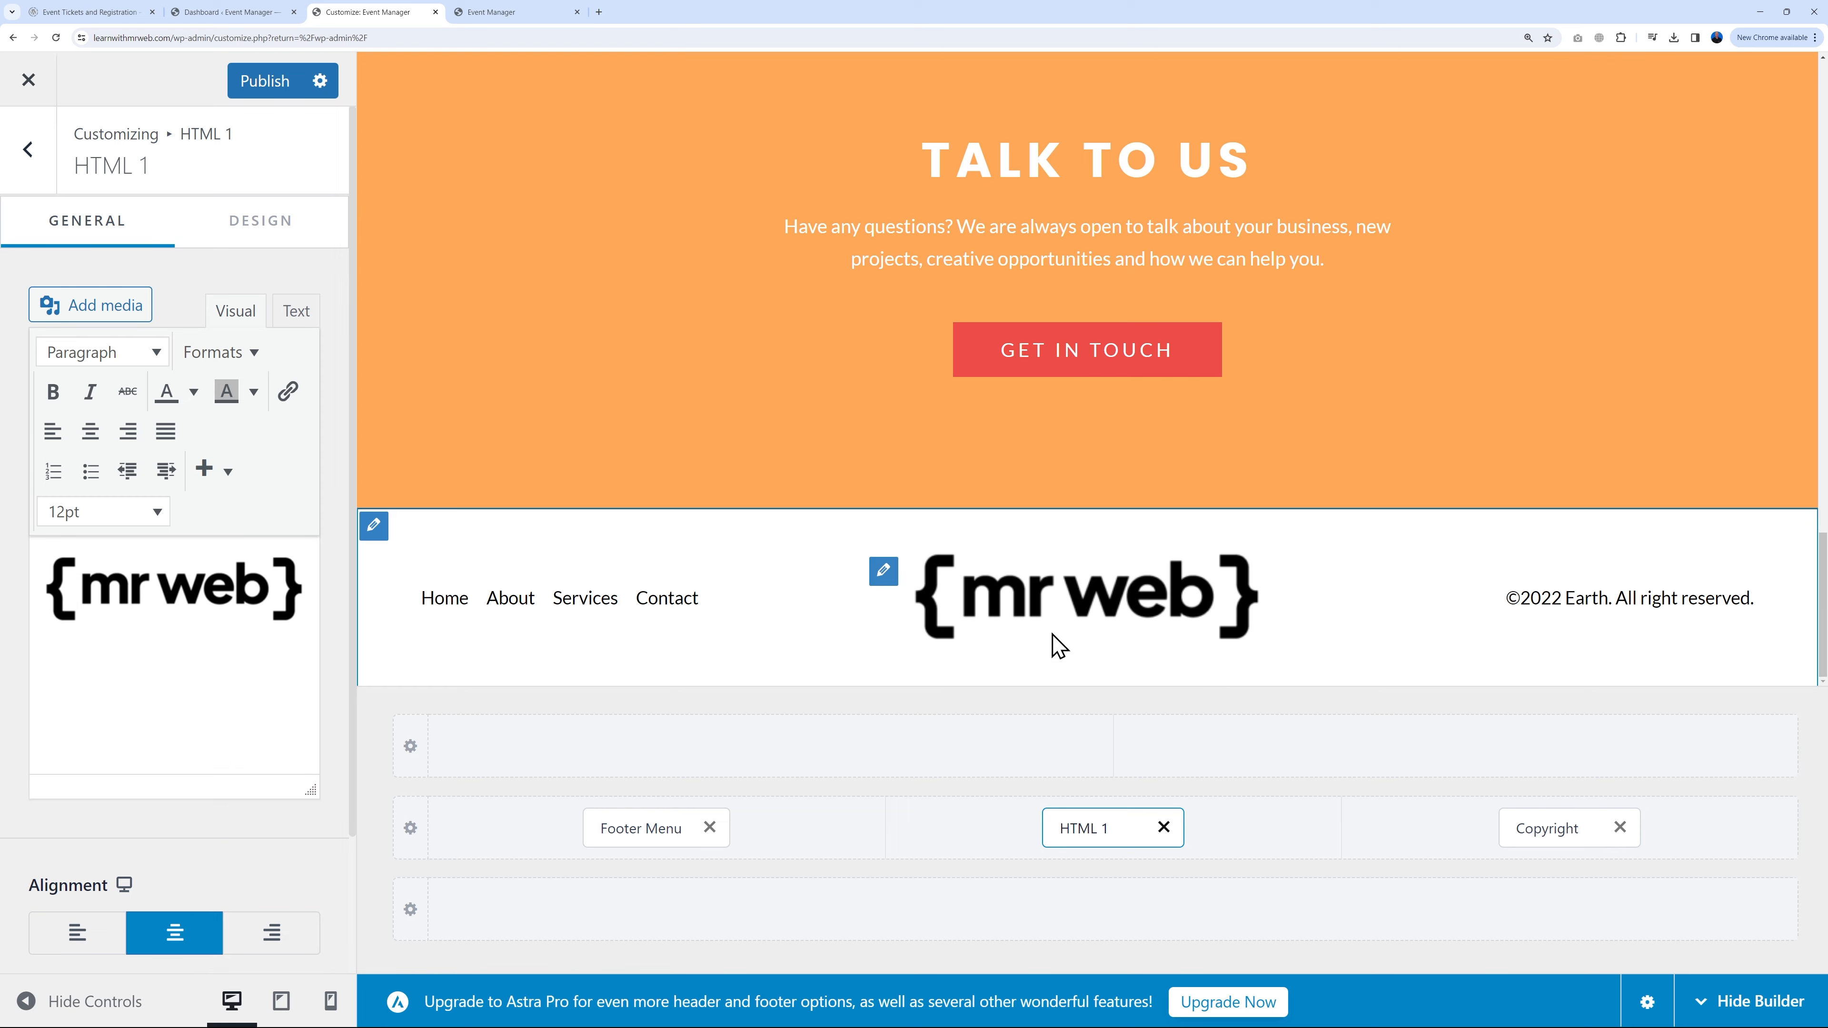
{"action": "left_click", "coordinate": [288, 605]}
{"action": "left_click_drag", "start_coordinate": [307, 625], "coordinate": [212, 693]}
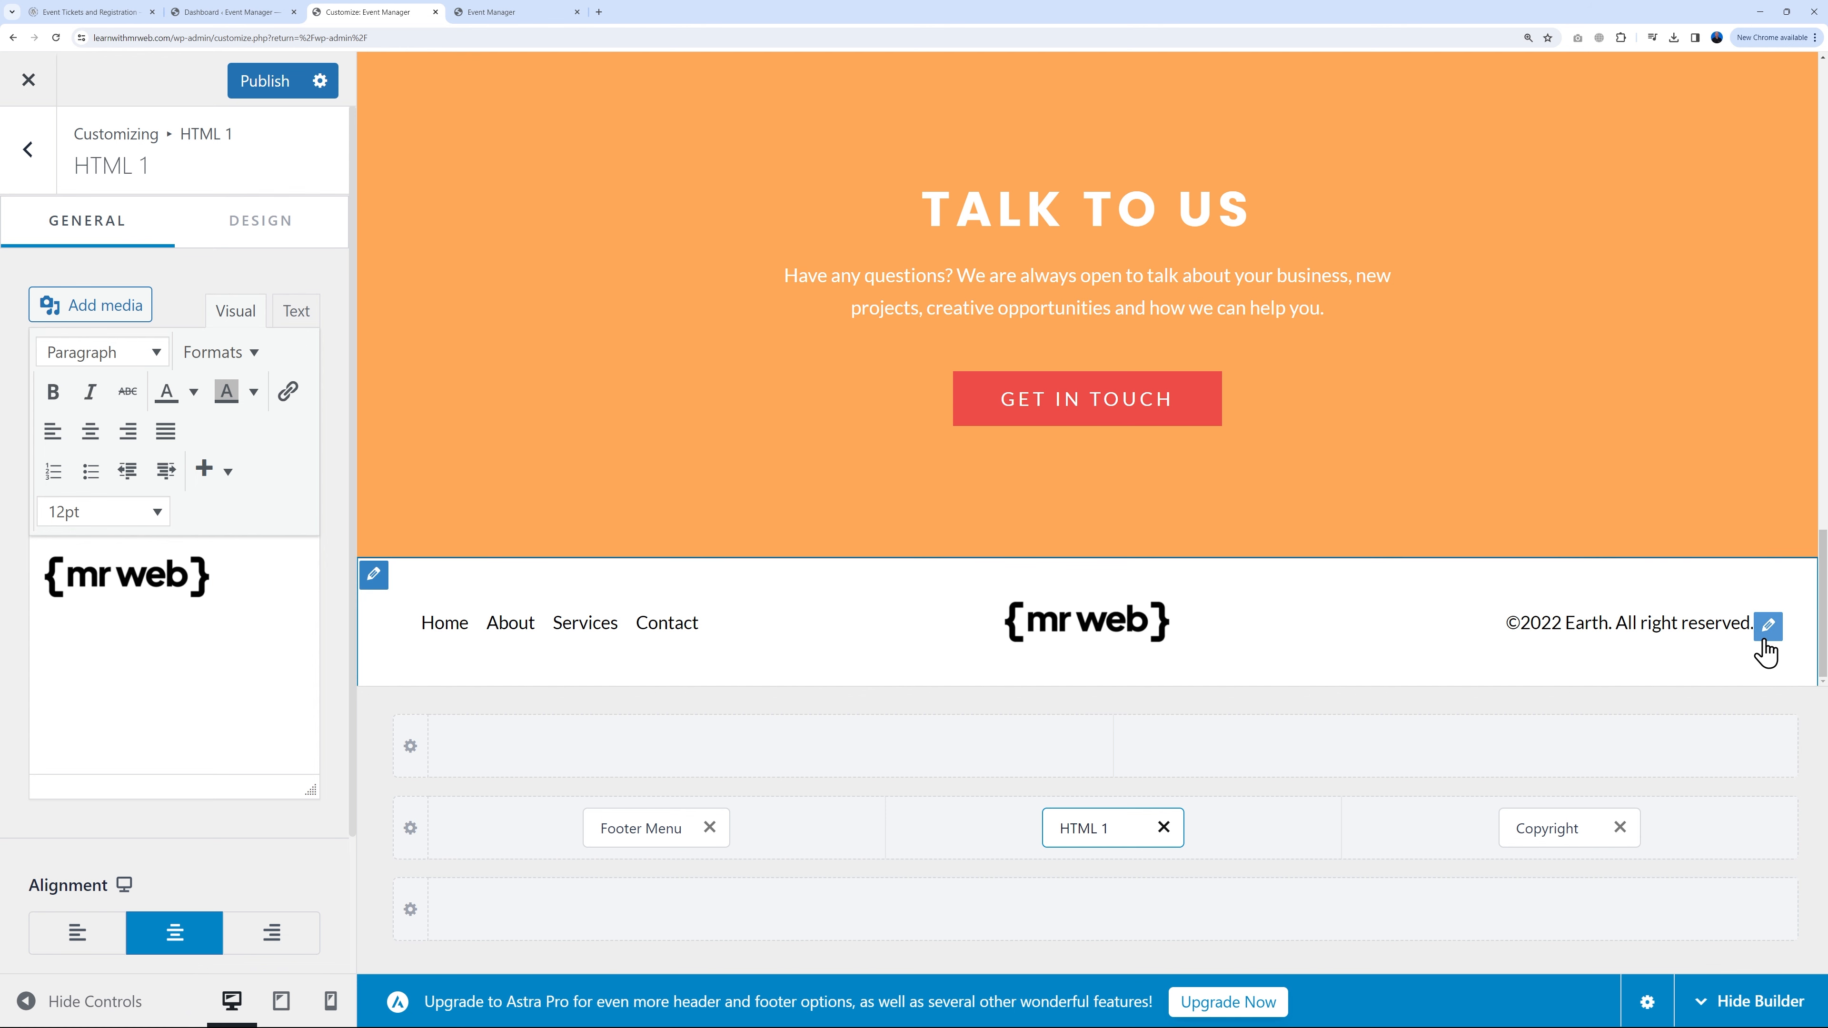
Step: Change the copyright year from 2022 to 2024, replace Earth with Mr Web Concerts, and publish
{"action": "left_click", "coordinate": [1767, 632]}
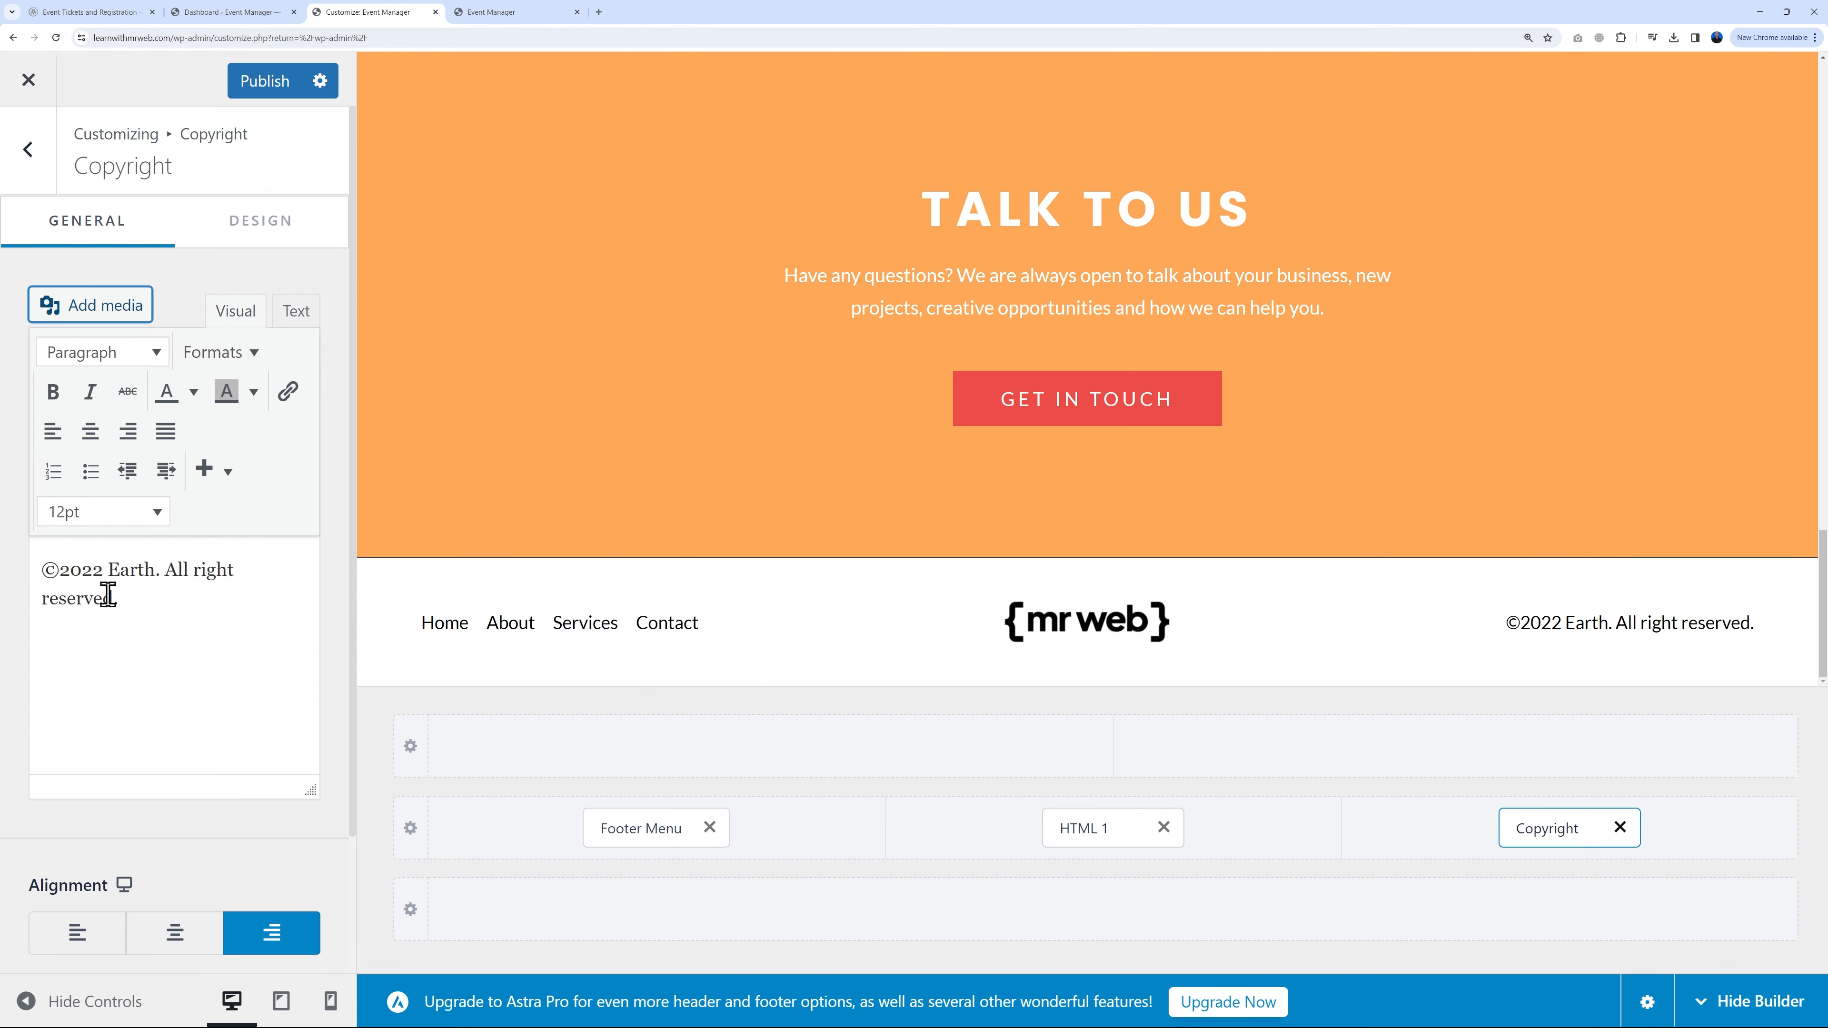
{"action": "left_click", "coordinate": [103, 576]}
{"action": "key", "text": "BackSpace"}
{"action": "type", "text": "4"}
{"action": "double_click", "coordinate": [124, 571]}
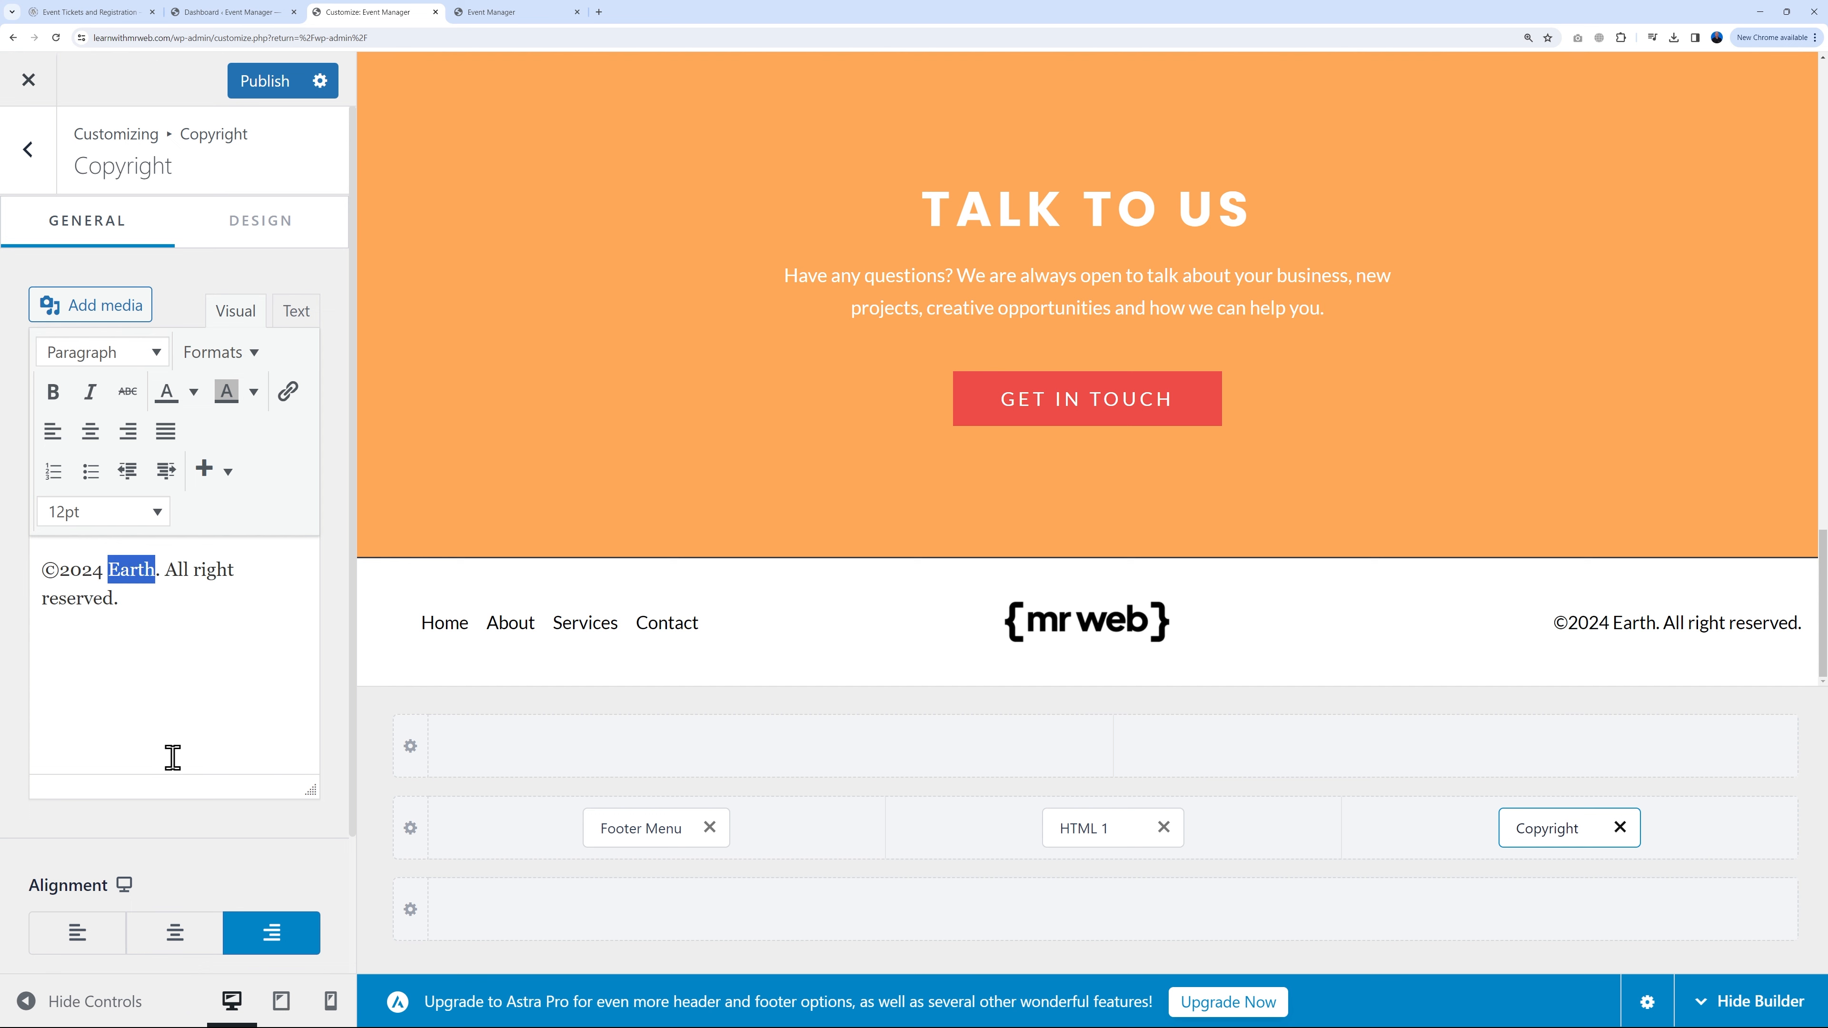
{"action": "type", "text": "Mr We"}
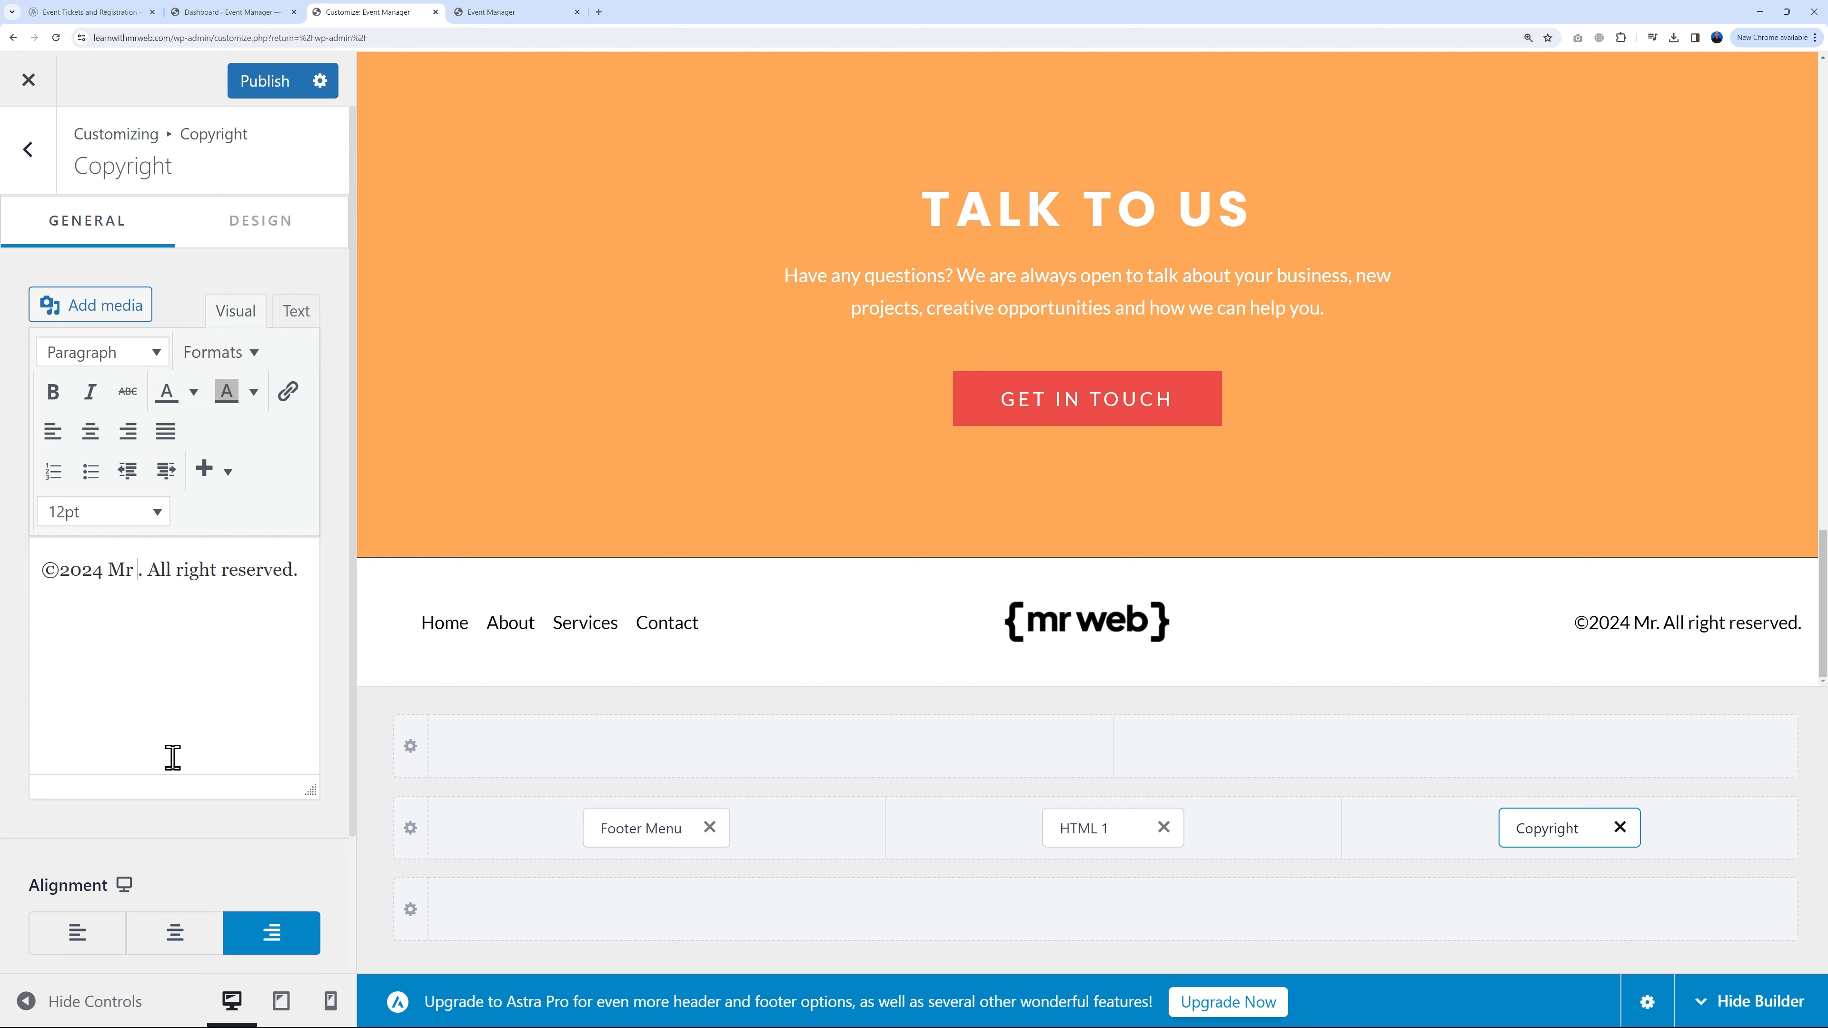
{"action": "type", "text": "b Concerts"}
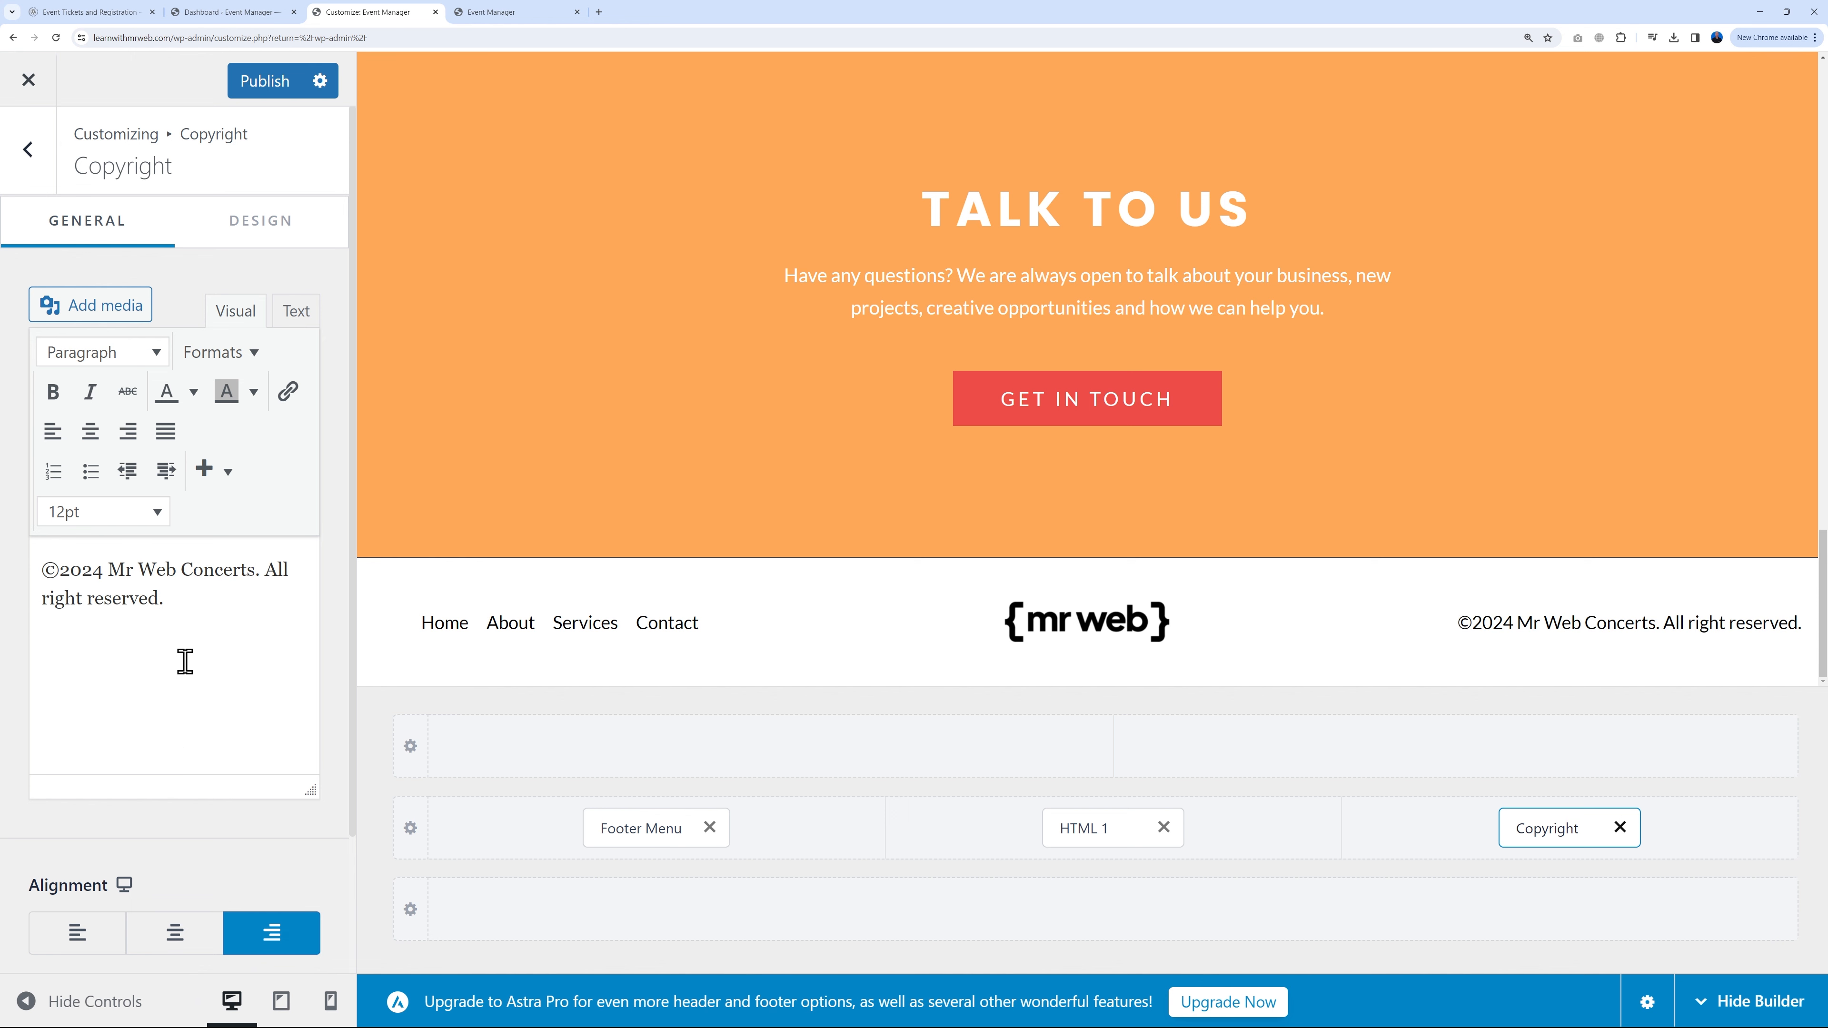
{"action": "left_click", "coordinate": [265, 81]}
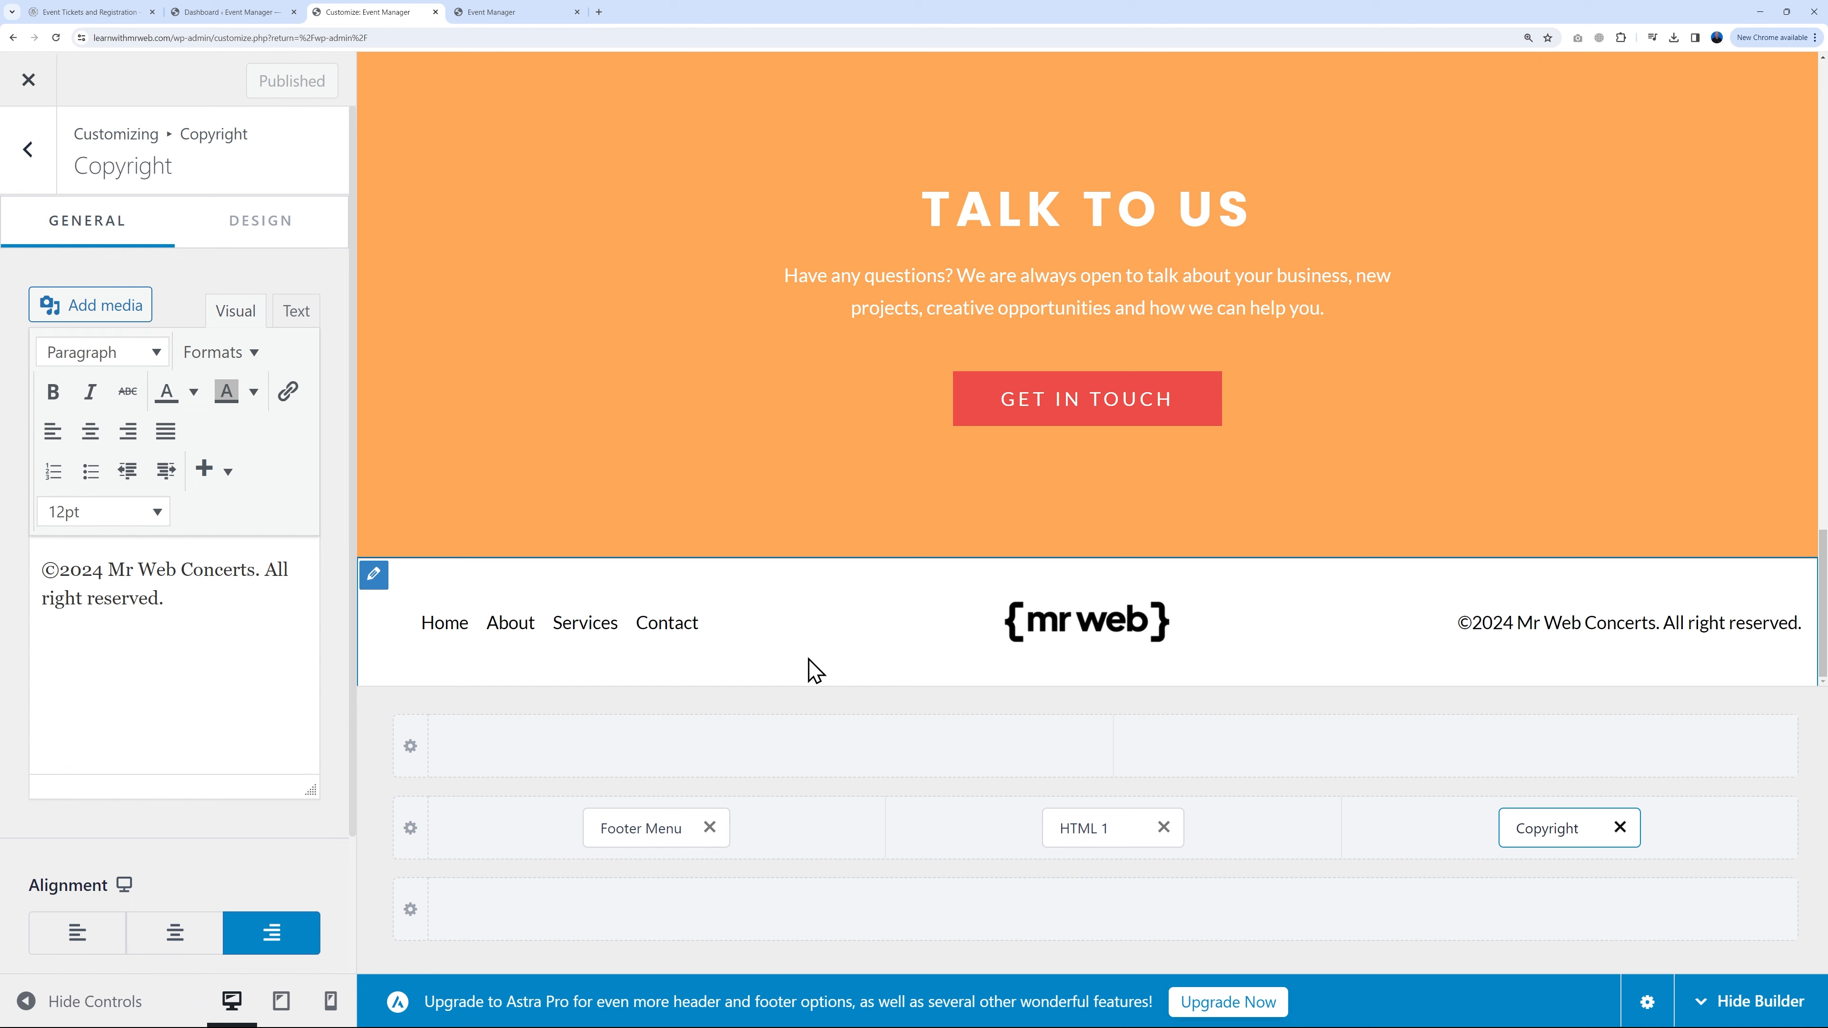
Step: Leave the Customizer and go to the Appearance > Menus editor
{"action": "left_click", "coordinate": [28, 85]}
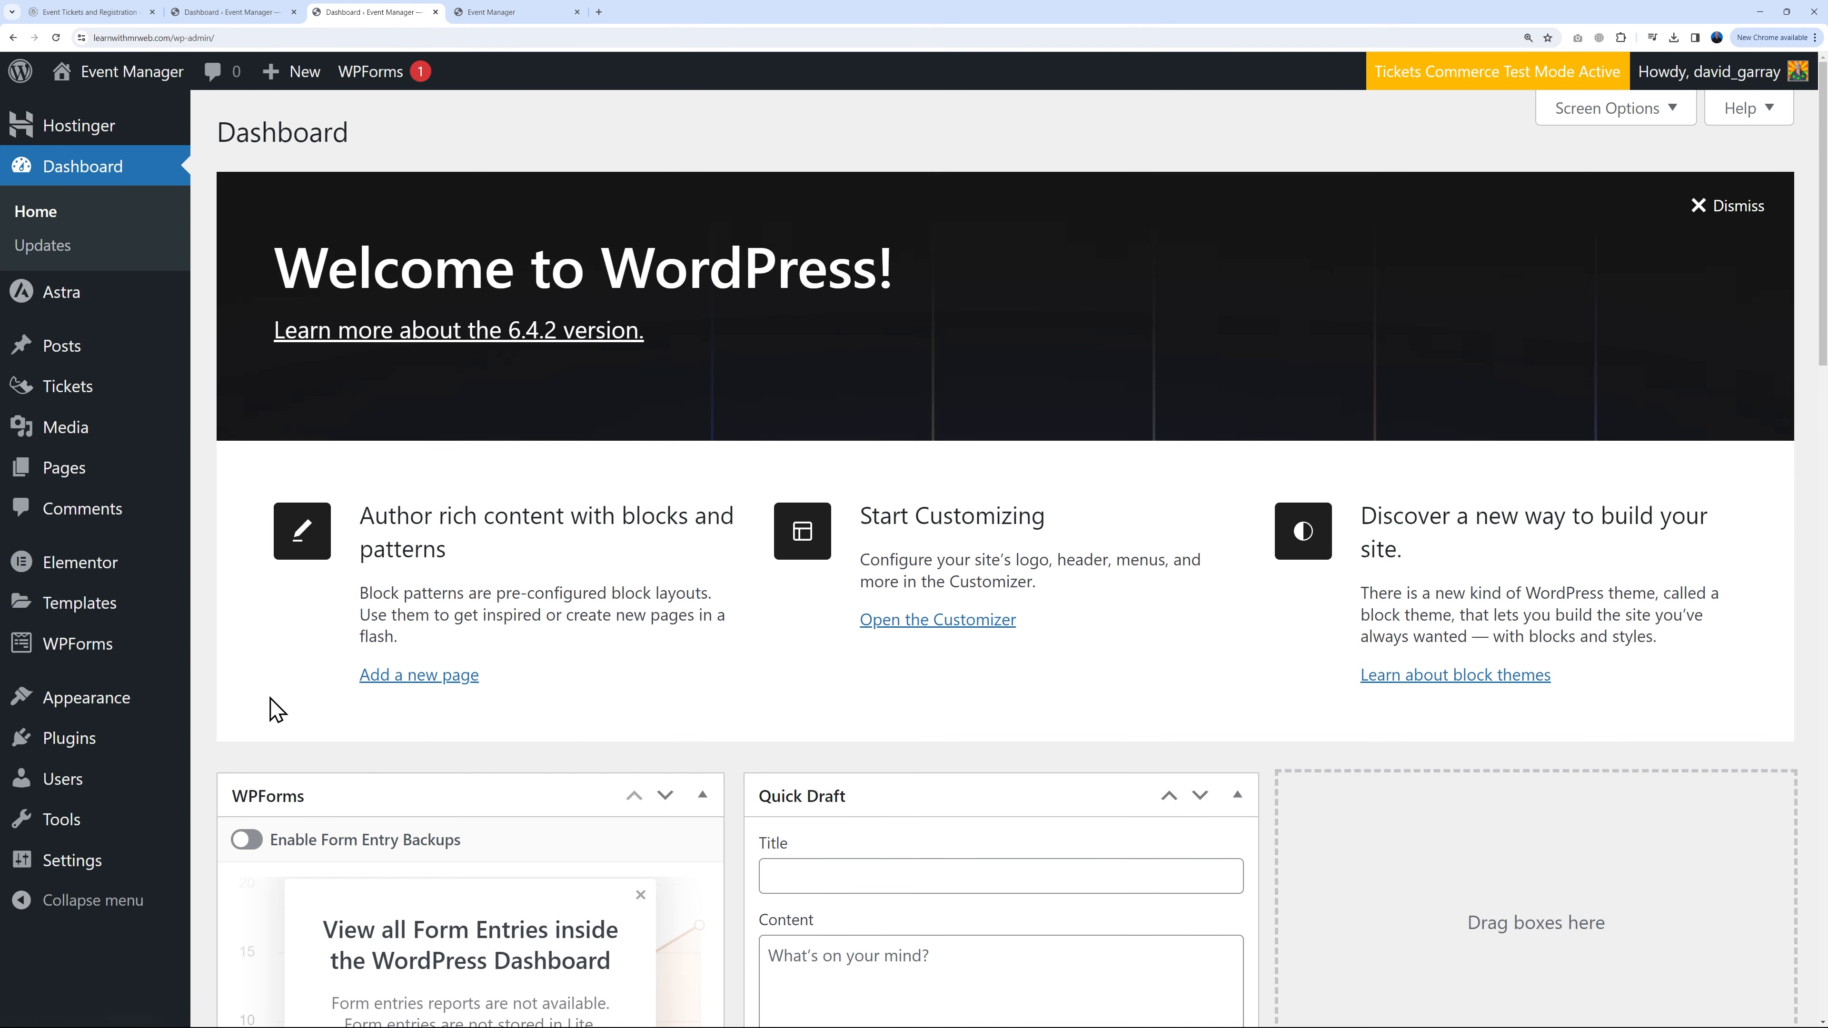
{"action": "mouse_move", "coordinate": [169, 706]}
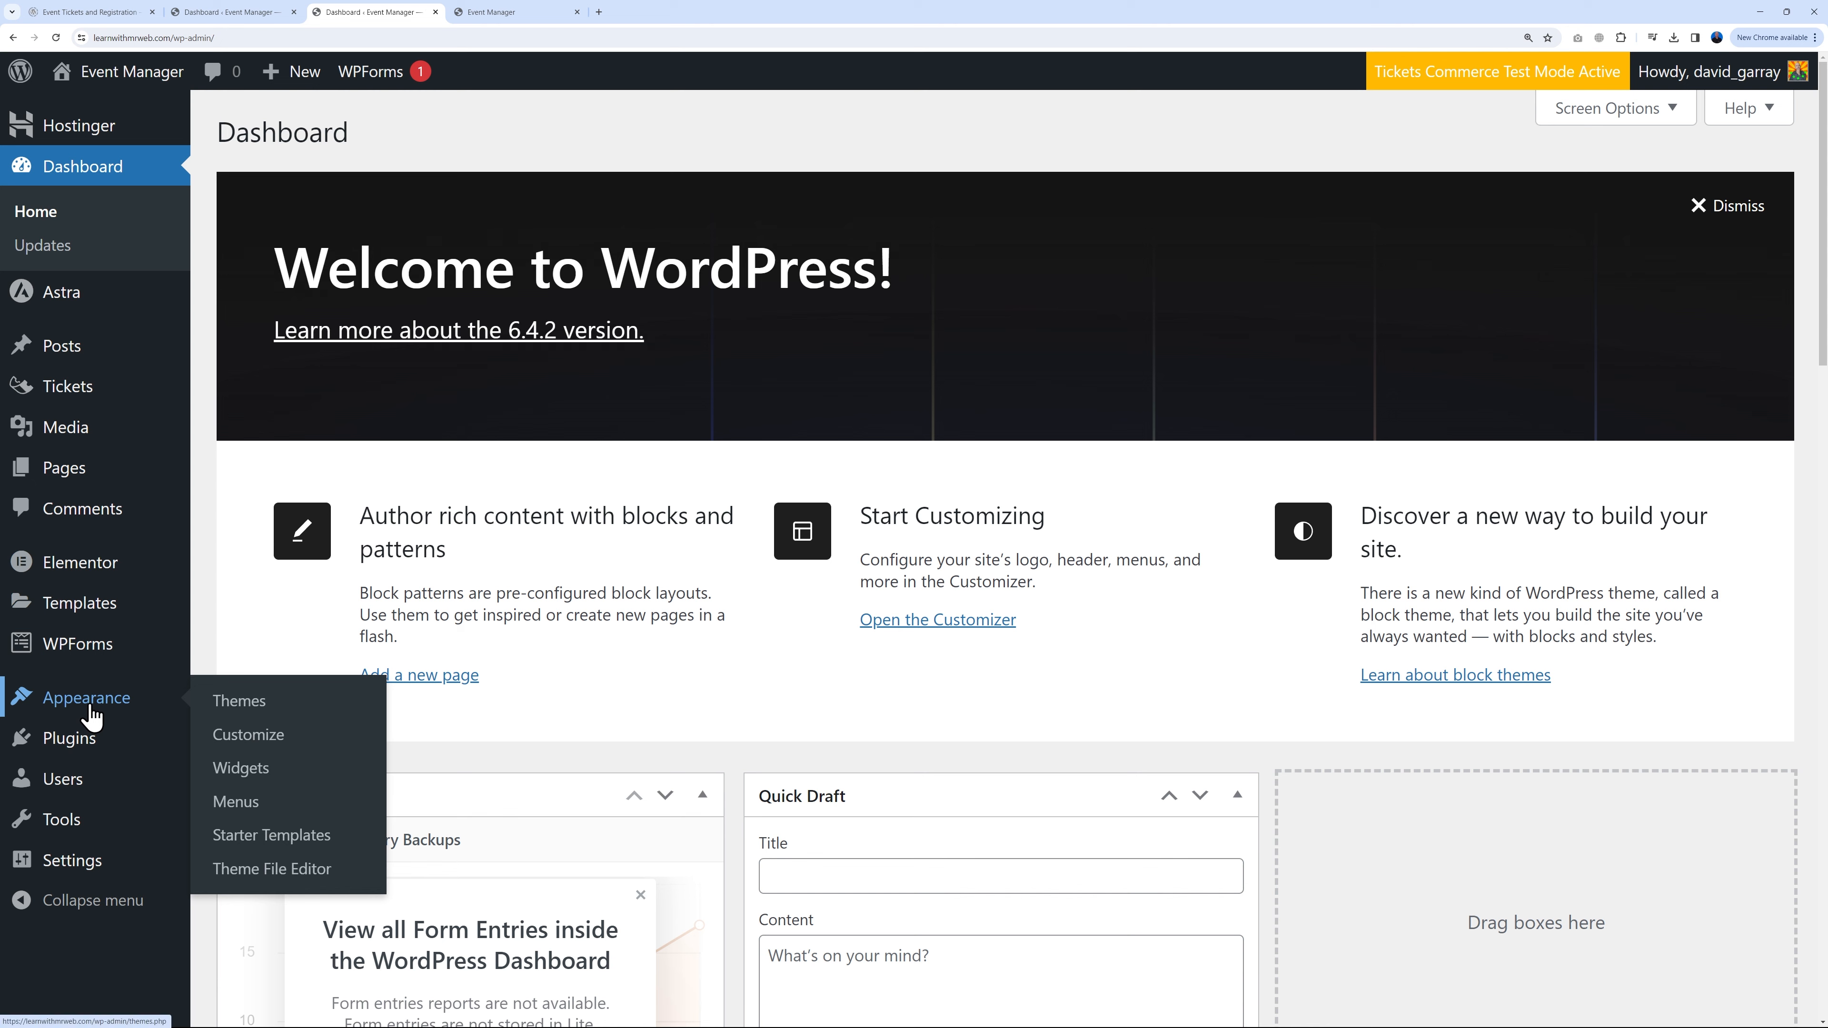
{"action": "left_click", "coordinate": [251, 803]}
{"action": "scroll", "coordinate": [1323, 597], "scroll_direction": "down", "scroll_amount": 1}
{"action": "scroll", "coordinate": [1329, 610], "scroll_direction": "down", "scroll_amount": 2}
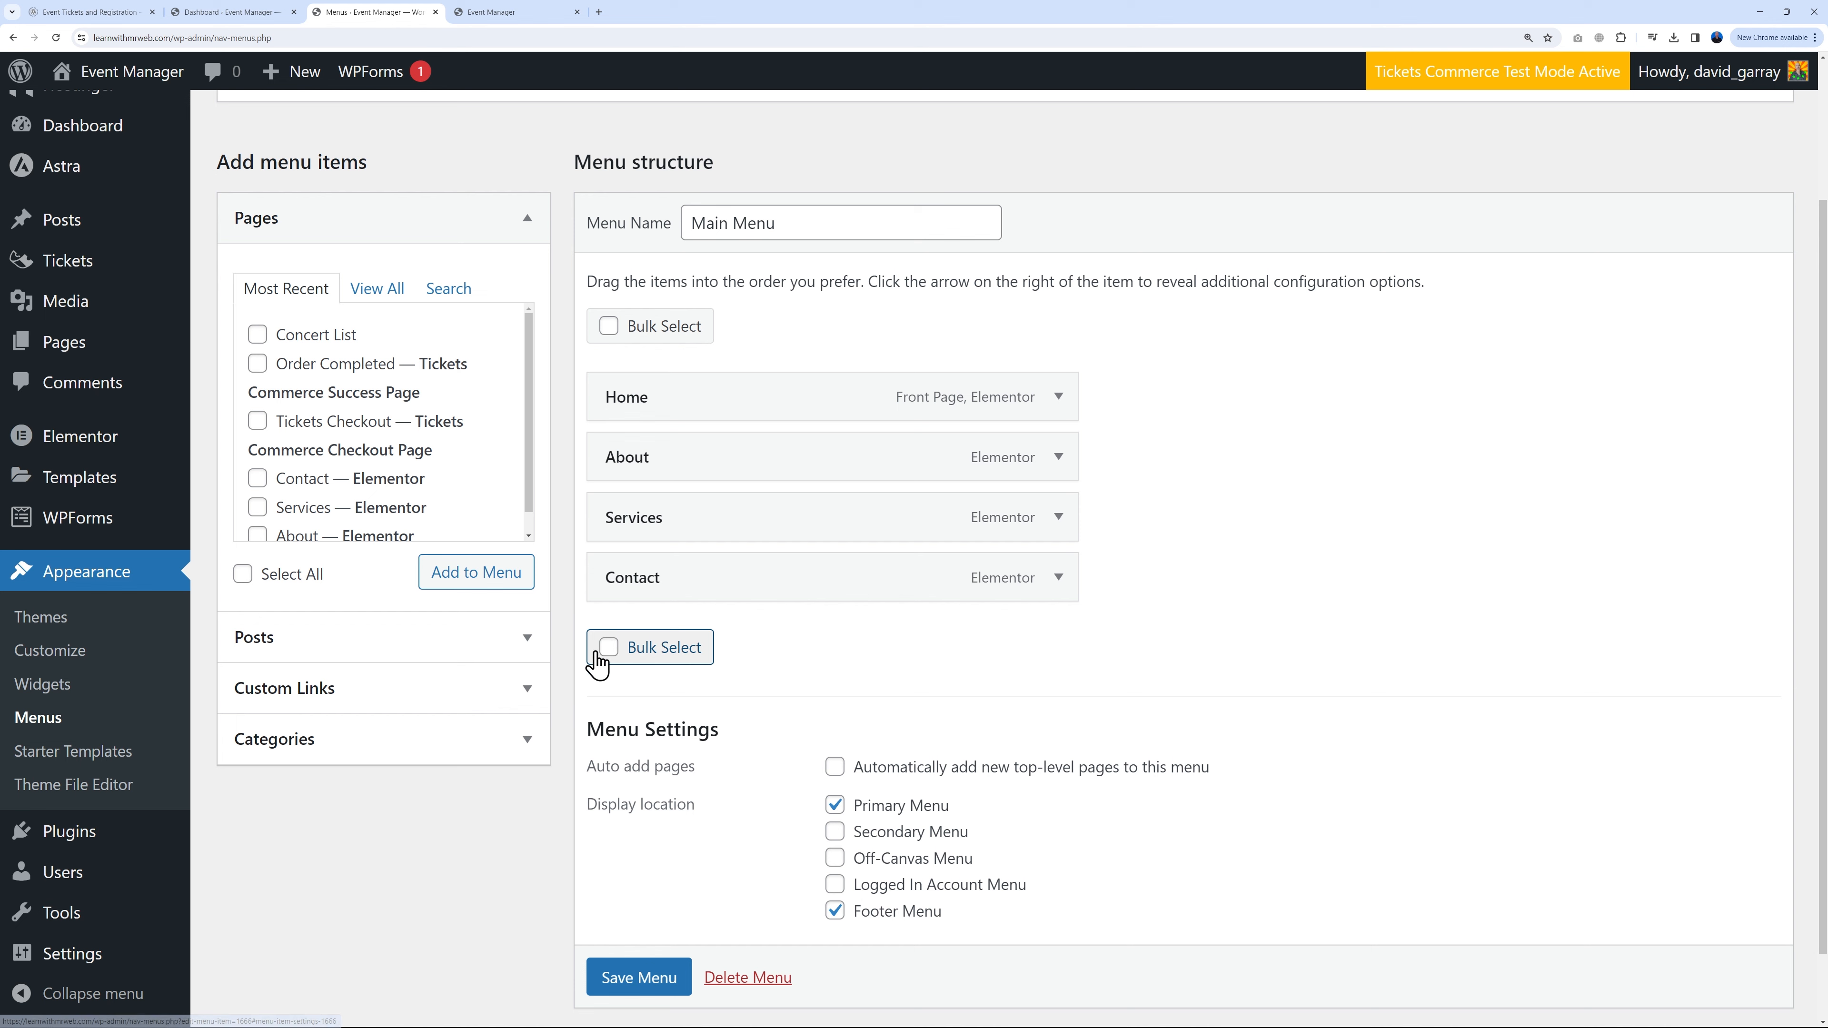
Step: Bulk-remove the About and Services items from the Main Menu and save it
{"action": "left_click", "coordinate": [609, 647]}
{"action": "left_click", "coordinate": [614, 456]}
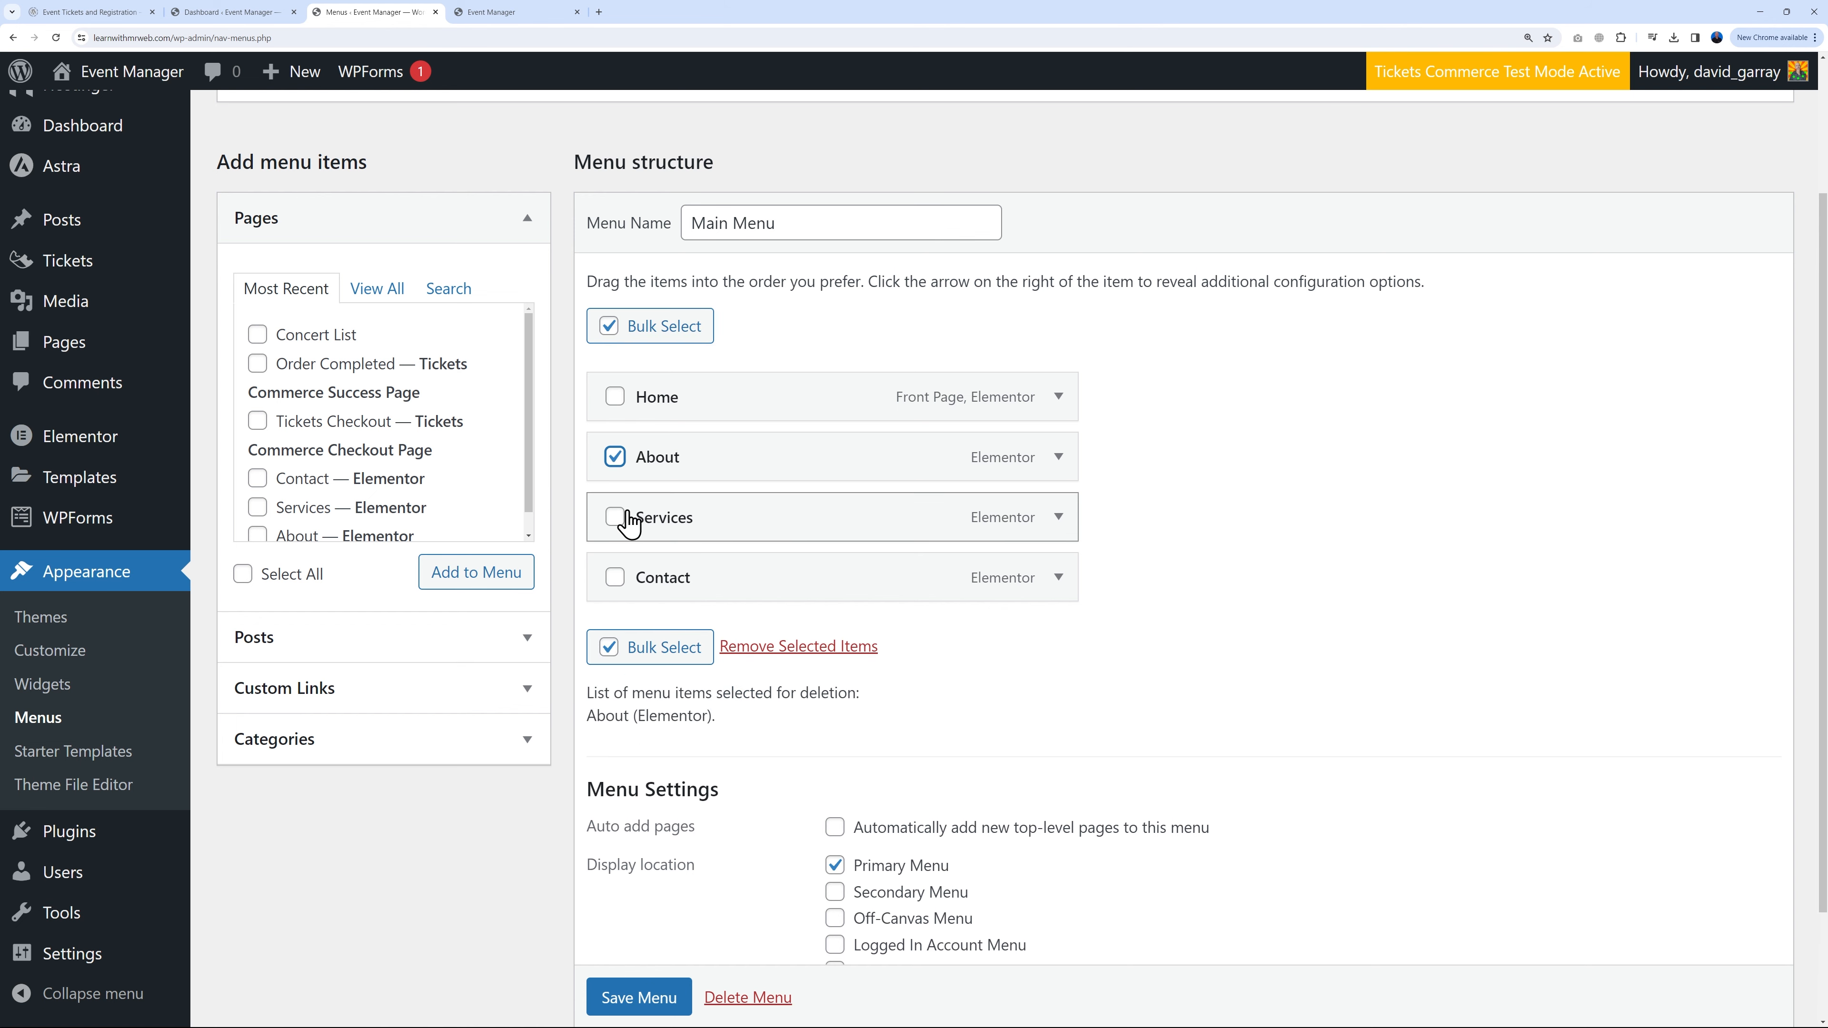
{"action": "left_click", "coordinate": [616, 516]}
{"action": "left_click", "coordinate": [804, 647]}
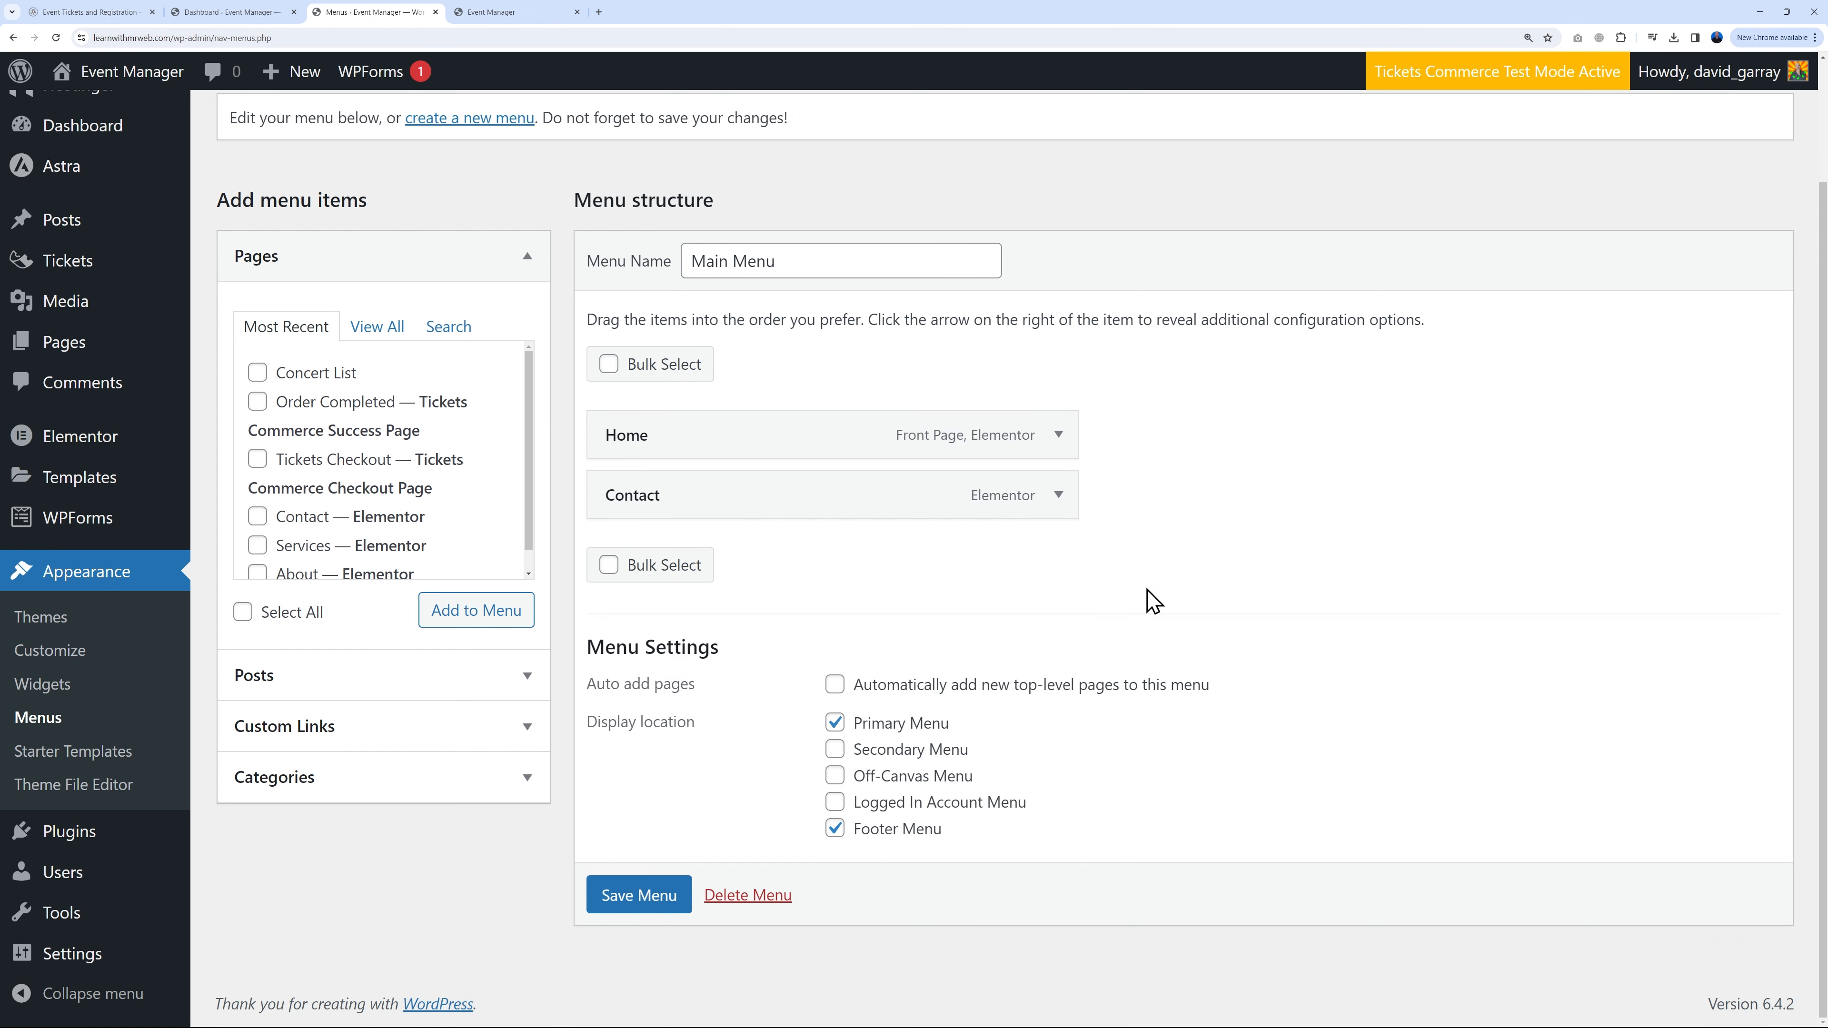
{"action": "left_click", "coordinate": [638, 895]}
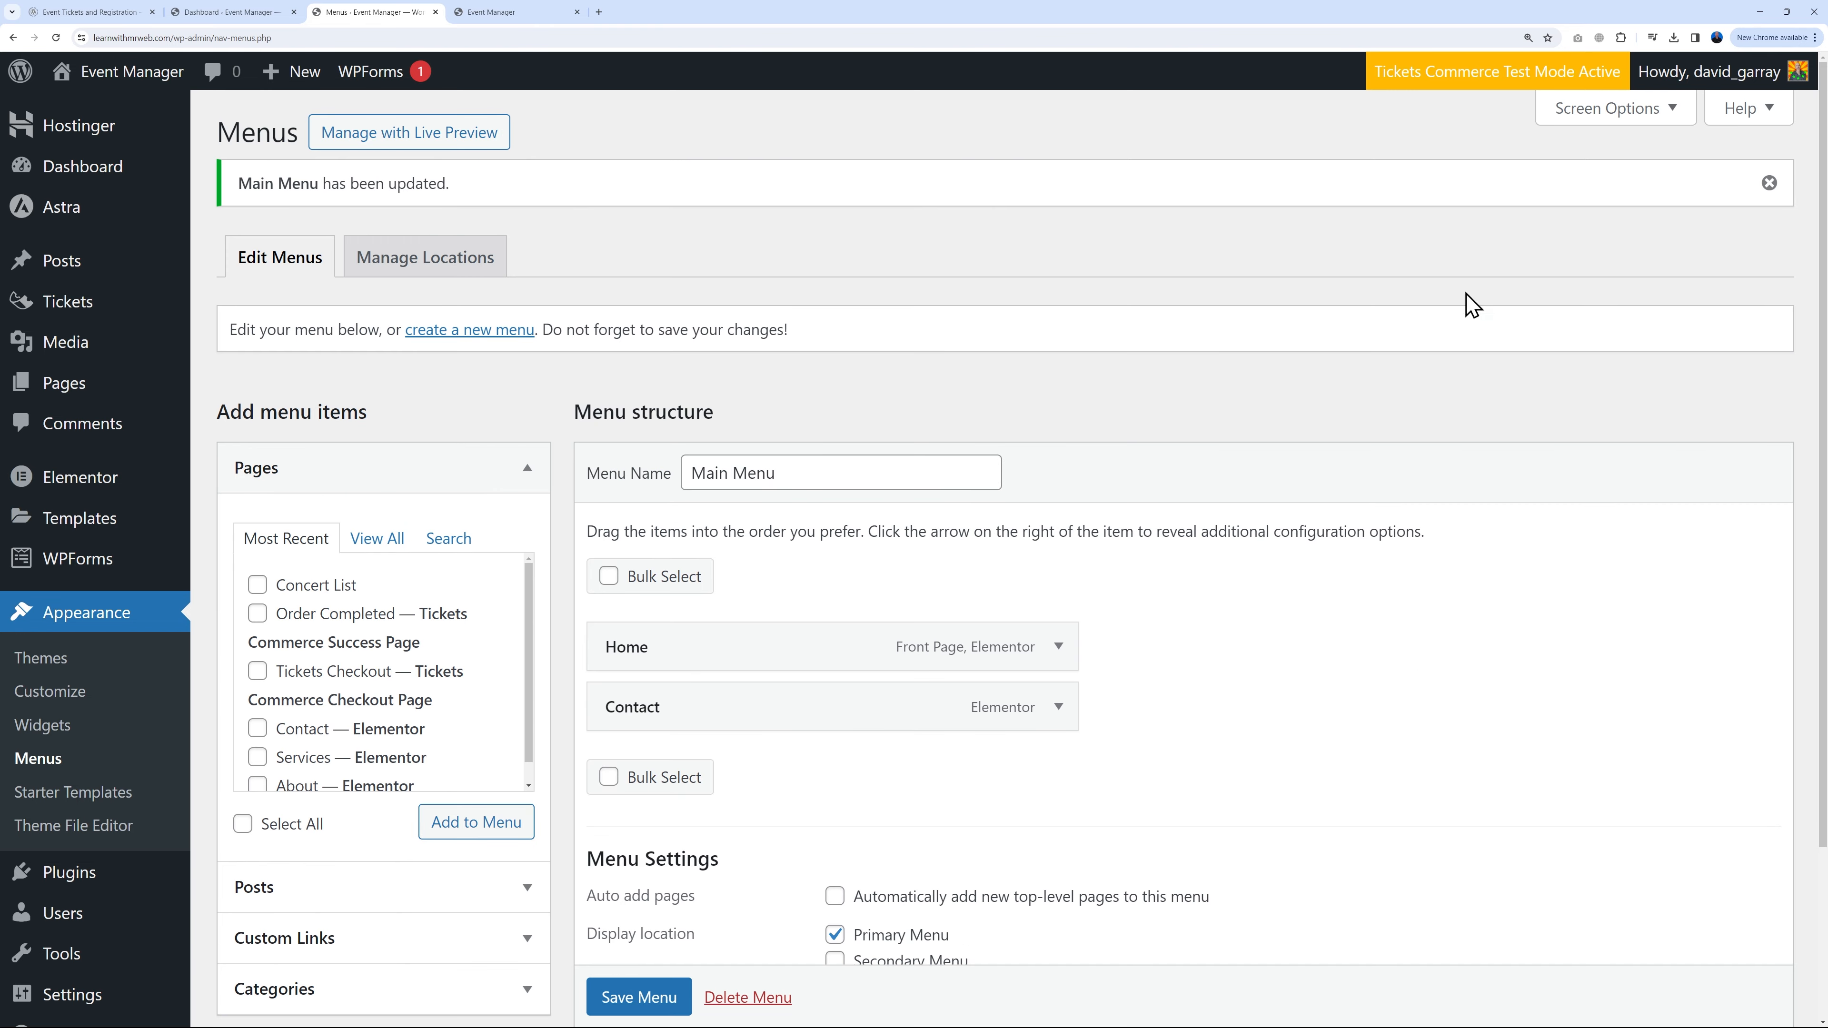
{"action": "left_click", "coordinate": [533, 14]}
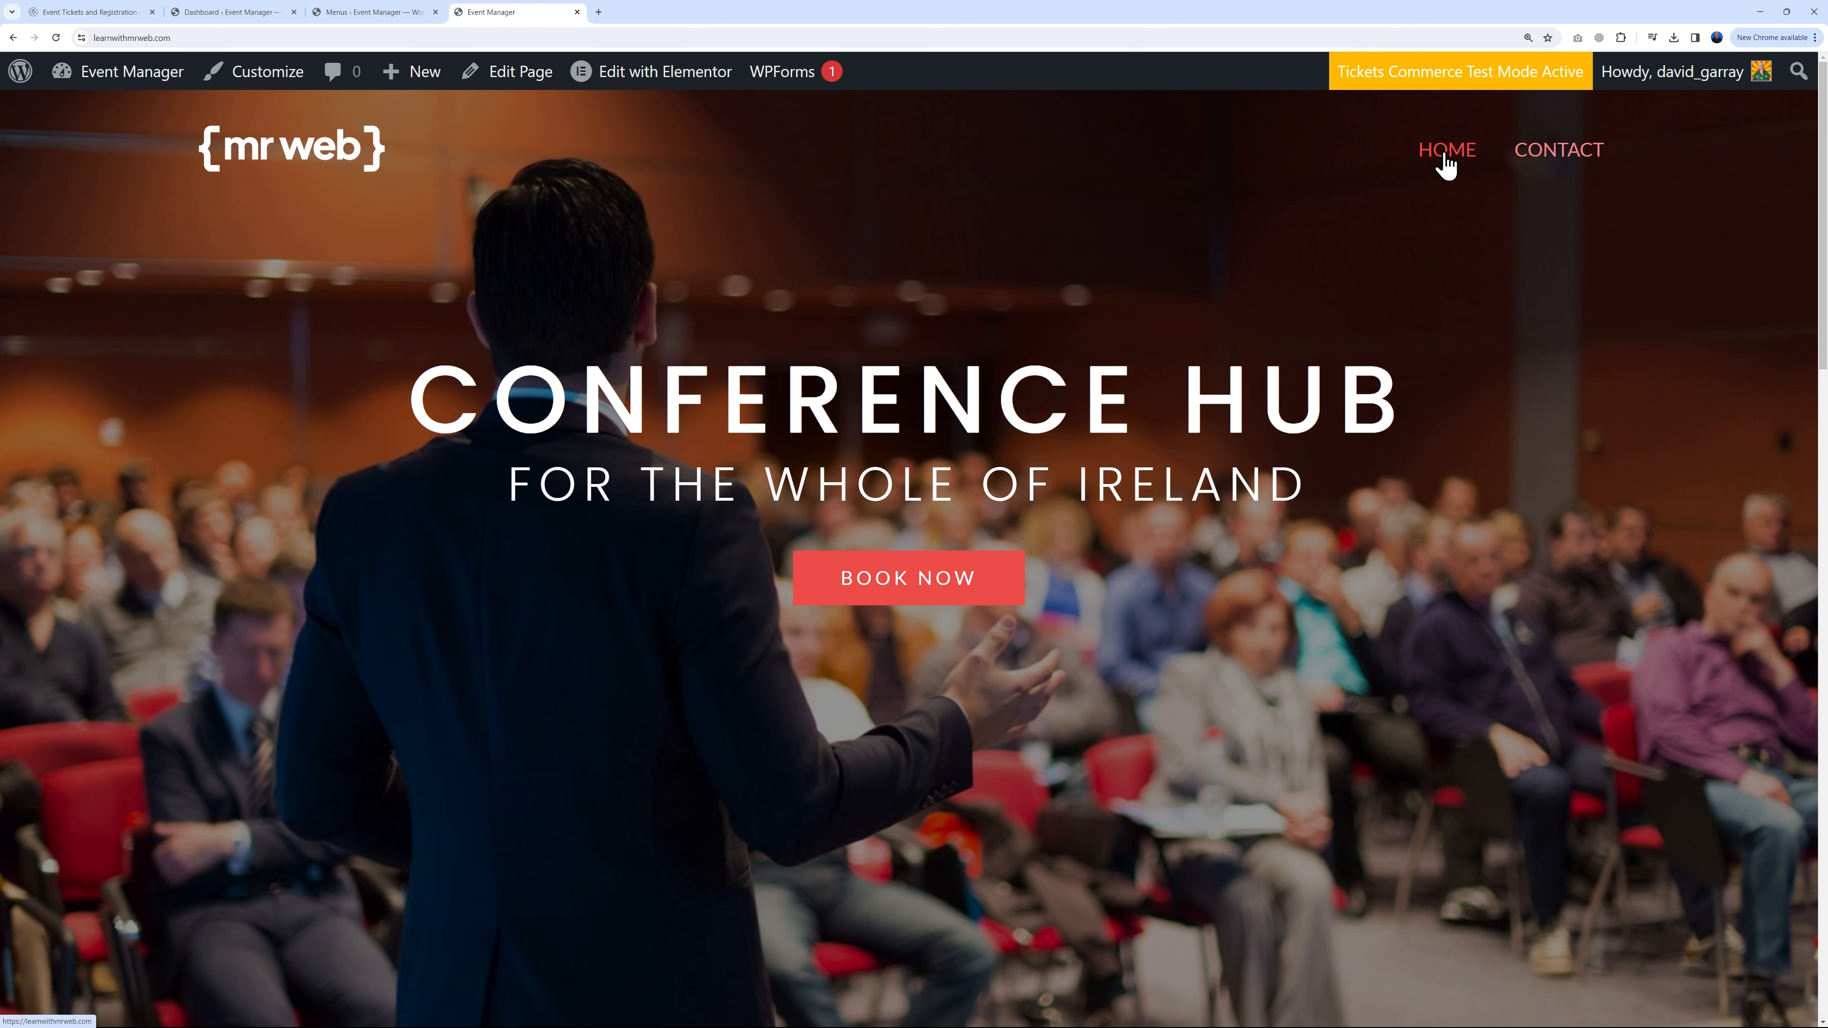
Step: Scroll the live home page to the footer and back up to review the changes
{"action": "scroll", "coordinate": [1536, 561], "scroll_direction": "down", "scroll_amount": 5}
{"action": "scroll", "coordinate": [1537, 562], "scroll_direction": "down", "scroll_amount": 20}
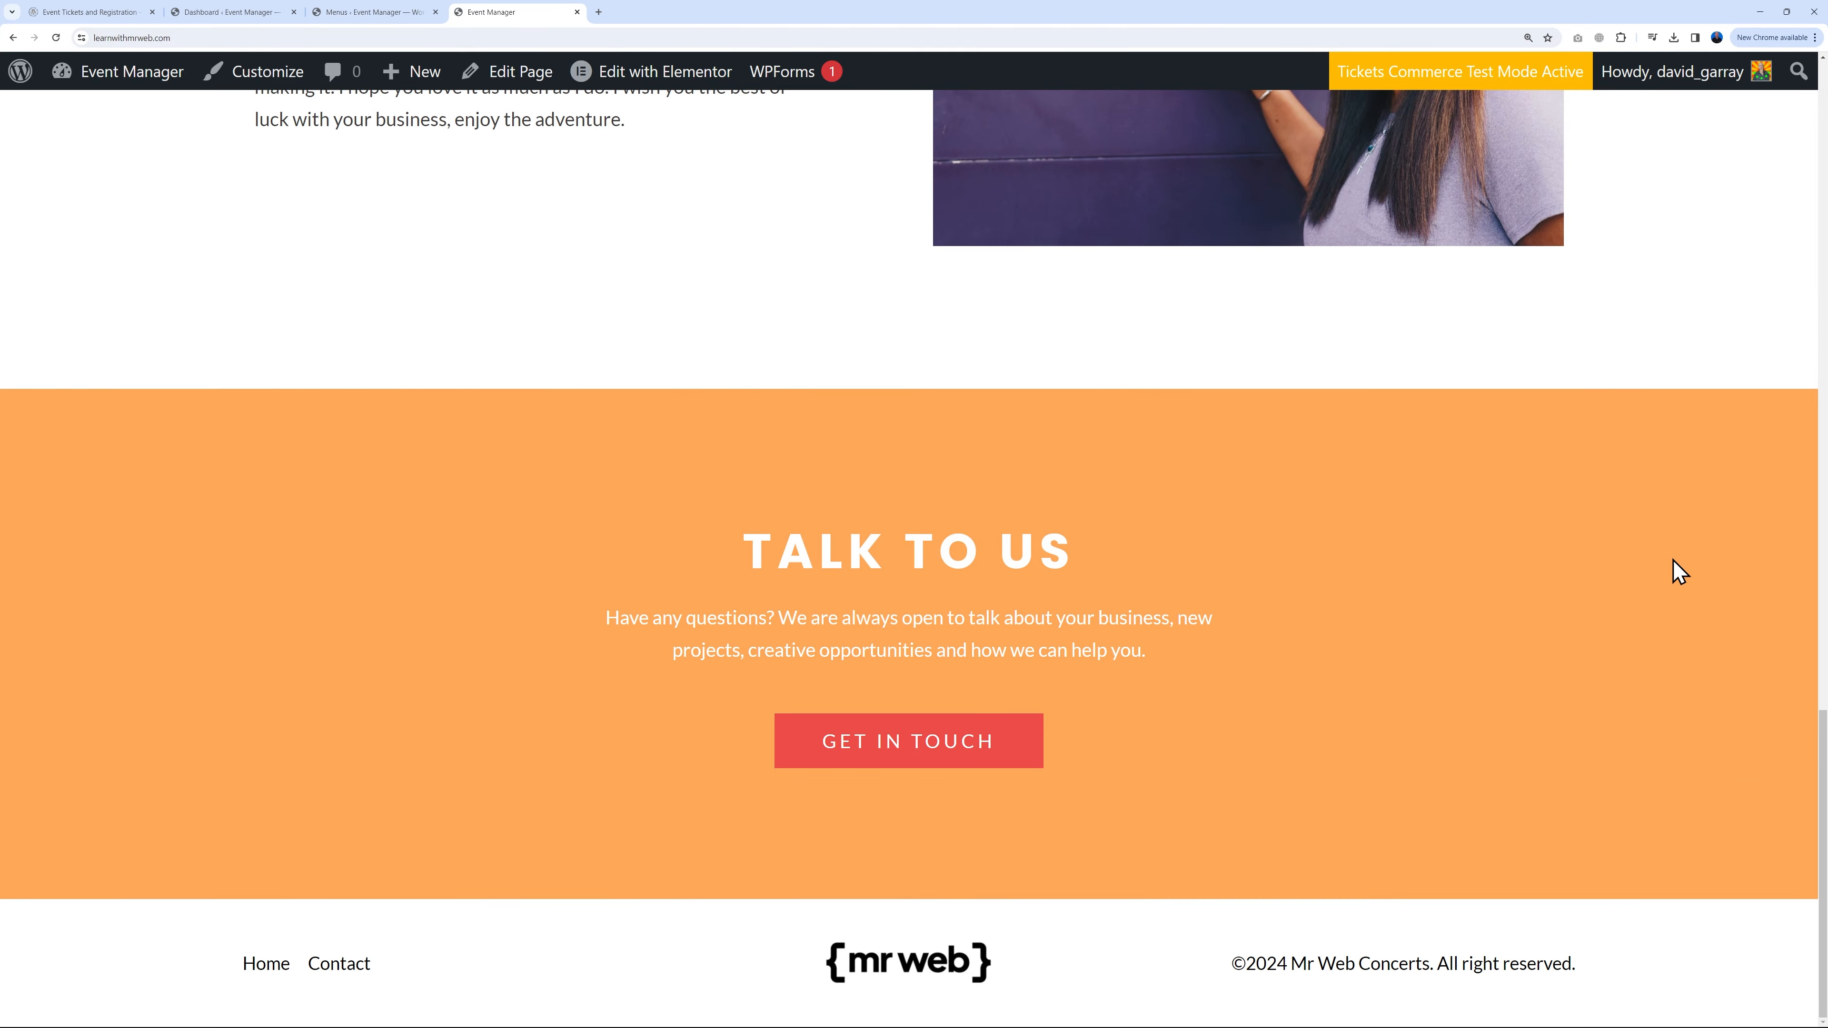
{"action": "scroll", "coordinate": [1672, 560], "scroll_direction": "up", "scroll_amount": 20}
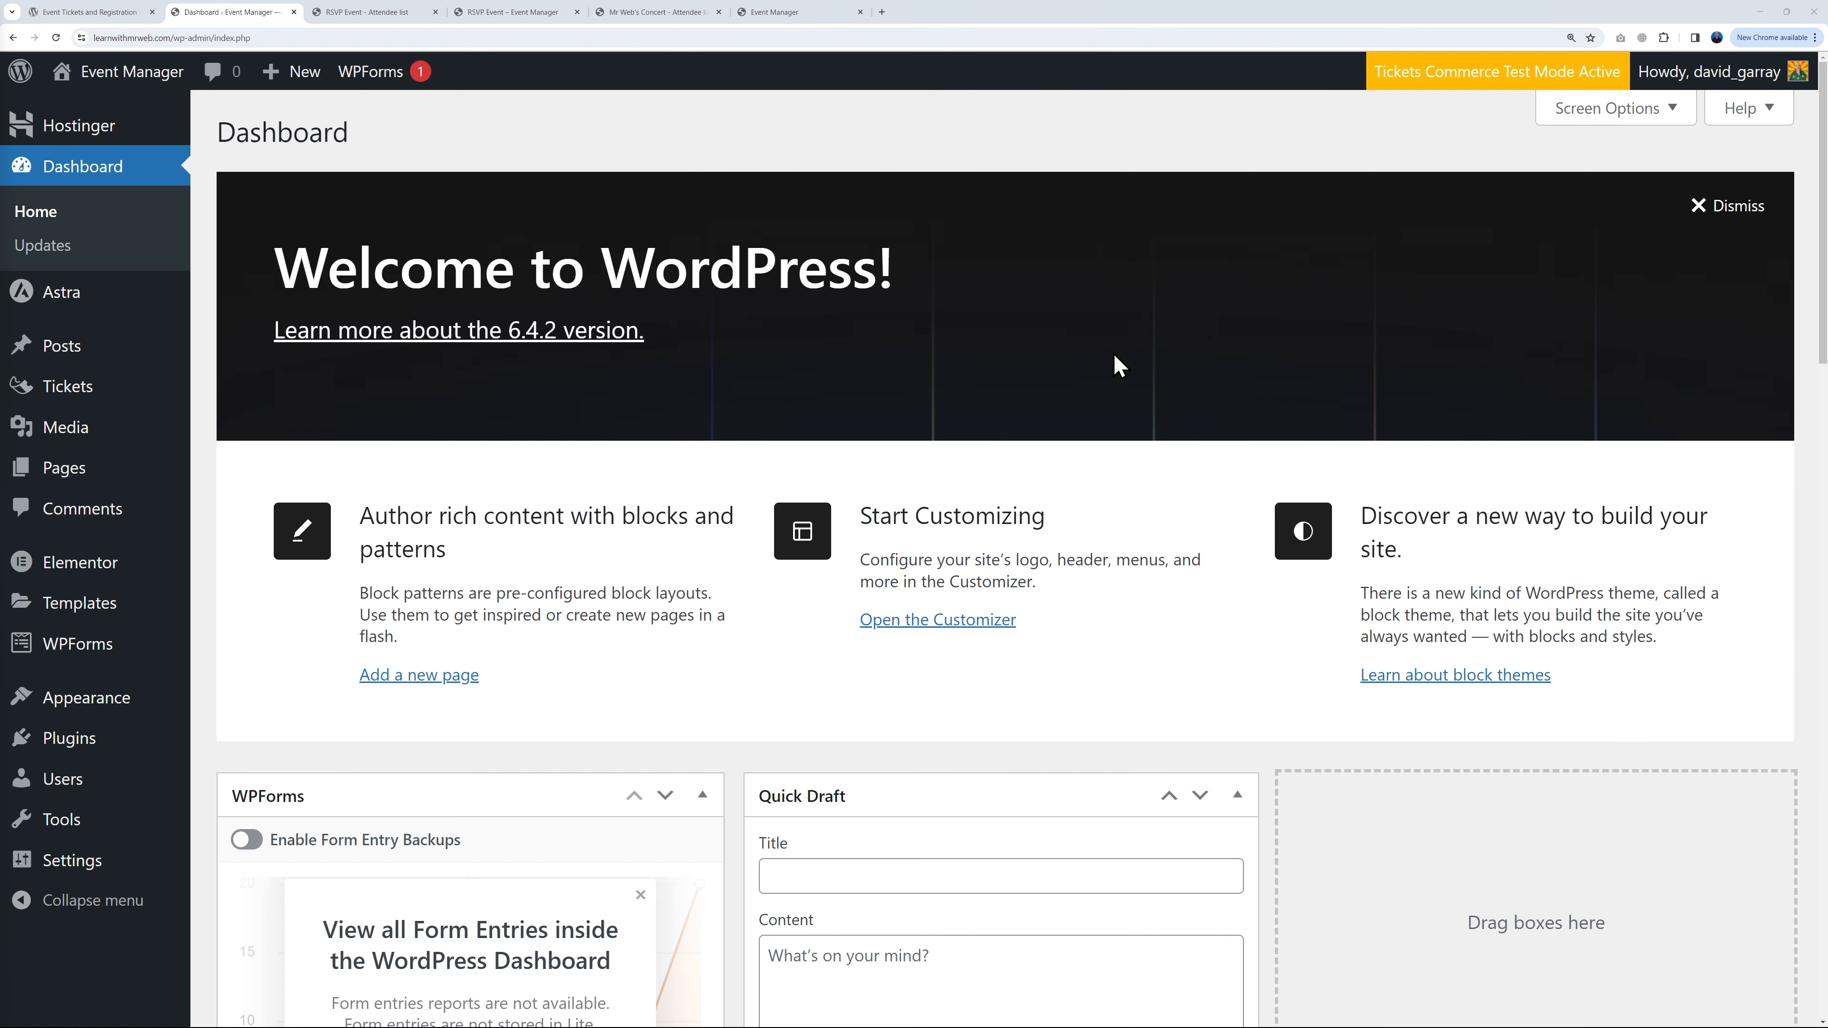
Step: Switch off Enable Test Mode in the Tickets Commerce payment settings and save the changes
{"action": "left_click", "coordinate": [1494, 90]}
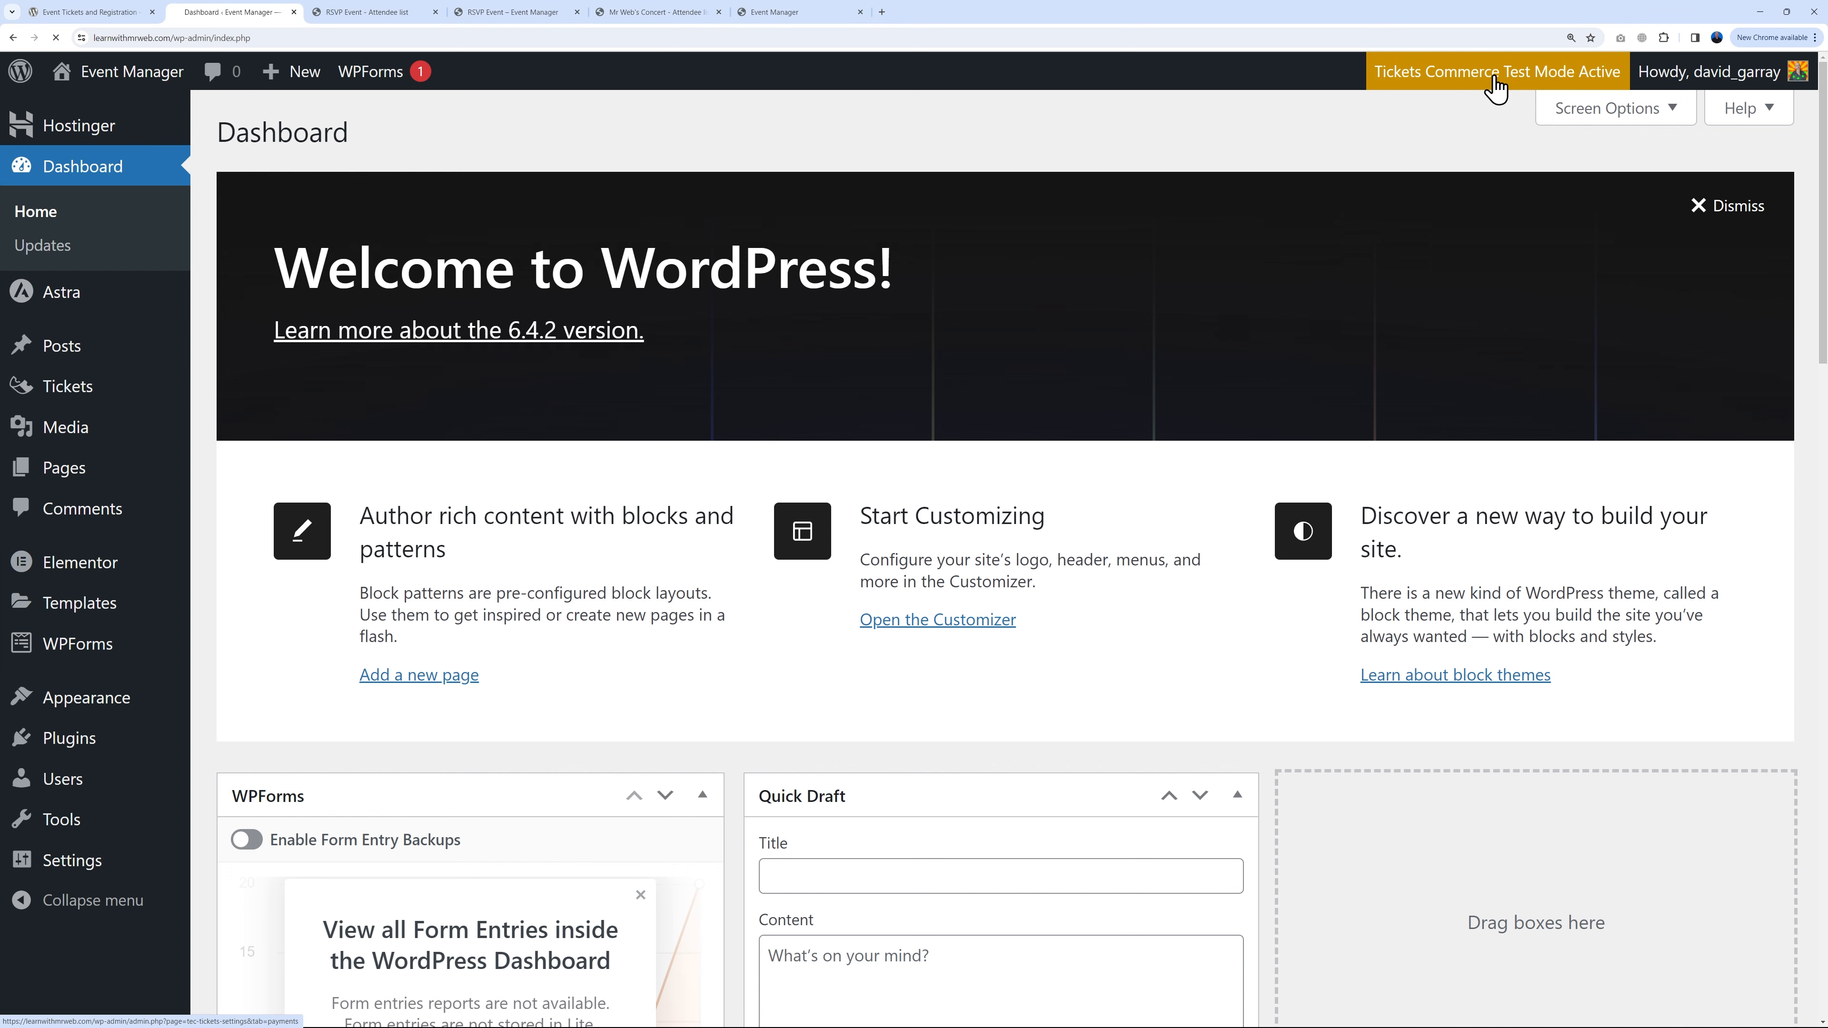
{"action": "scroll", "coordinate": [783, 511], "scroll_direction": "down", "scroll_amount": 7}
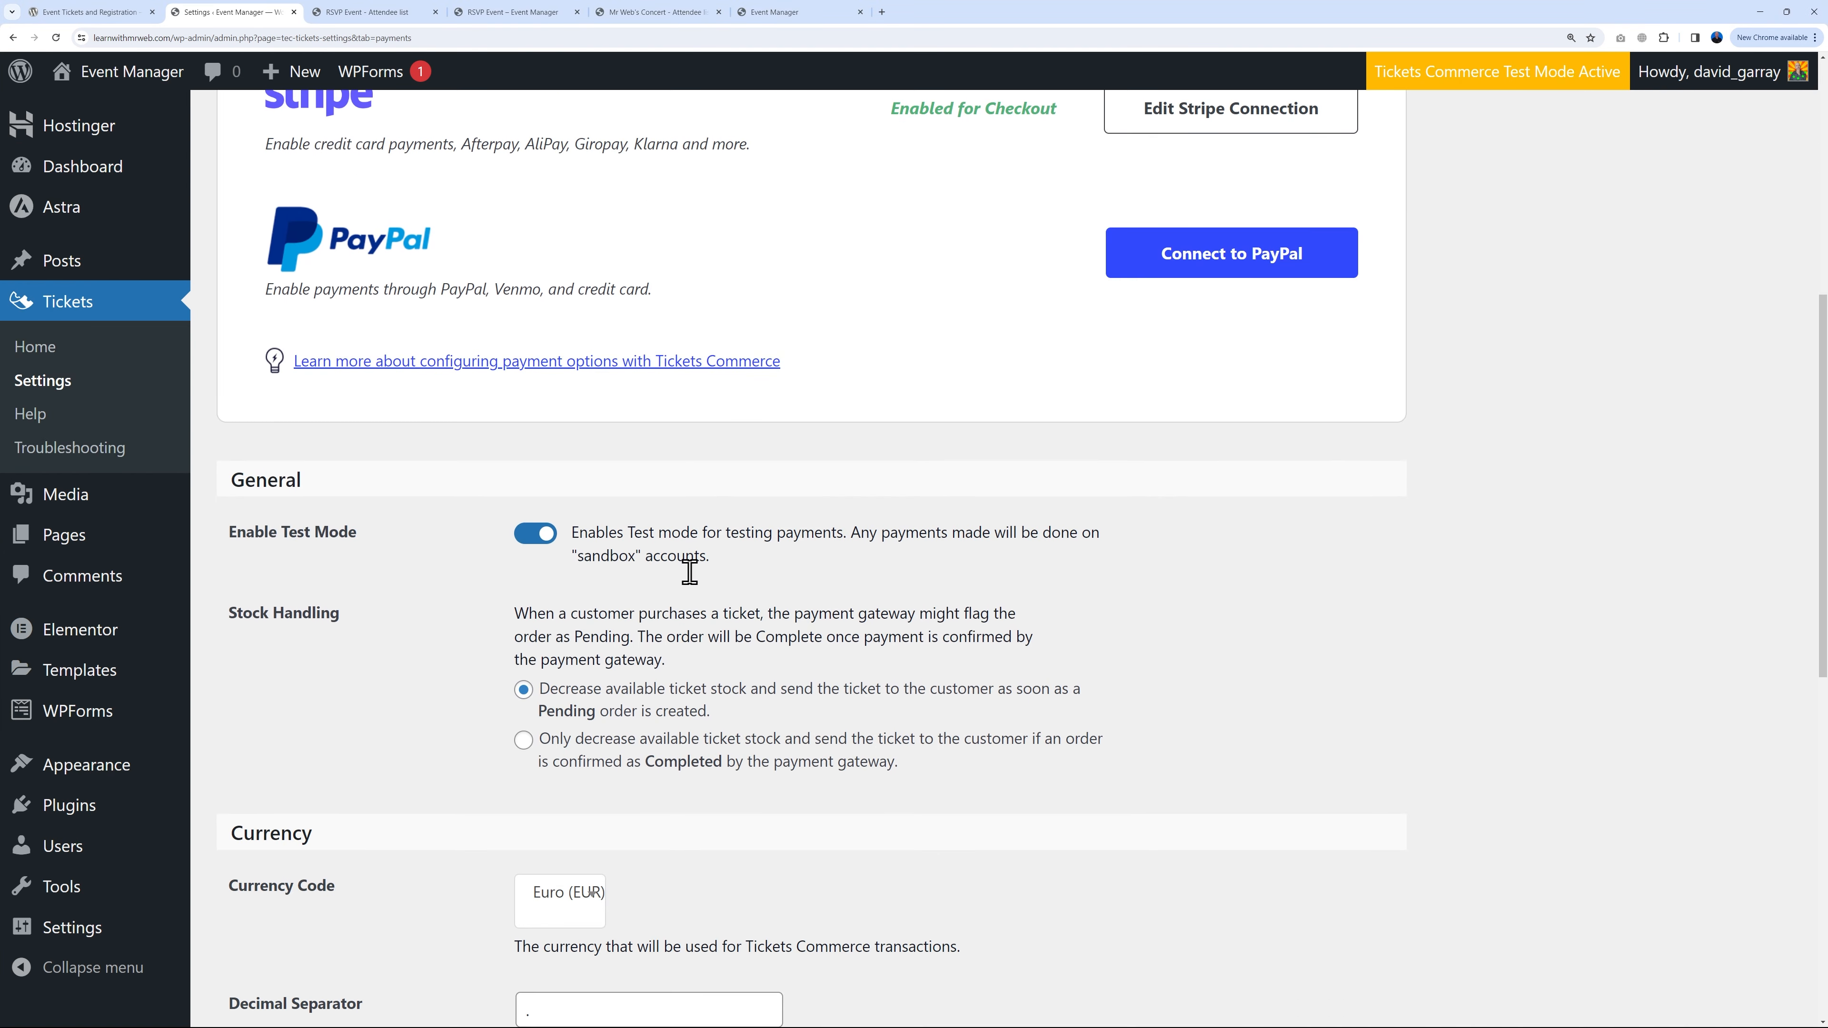
{"action": "left_click", "coordinate": [536, 534]}
{"action": "scroll", "coordinate": [996, 673], "scroll_direction": "down", "scroll_amount": 10}
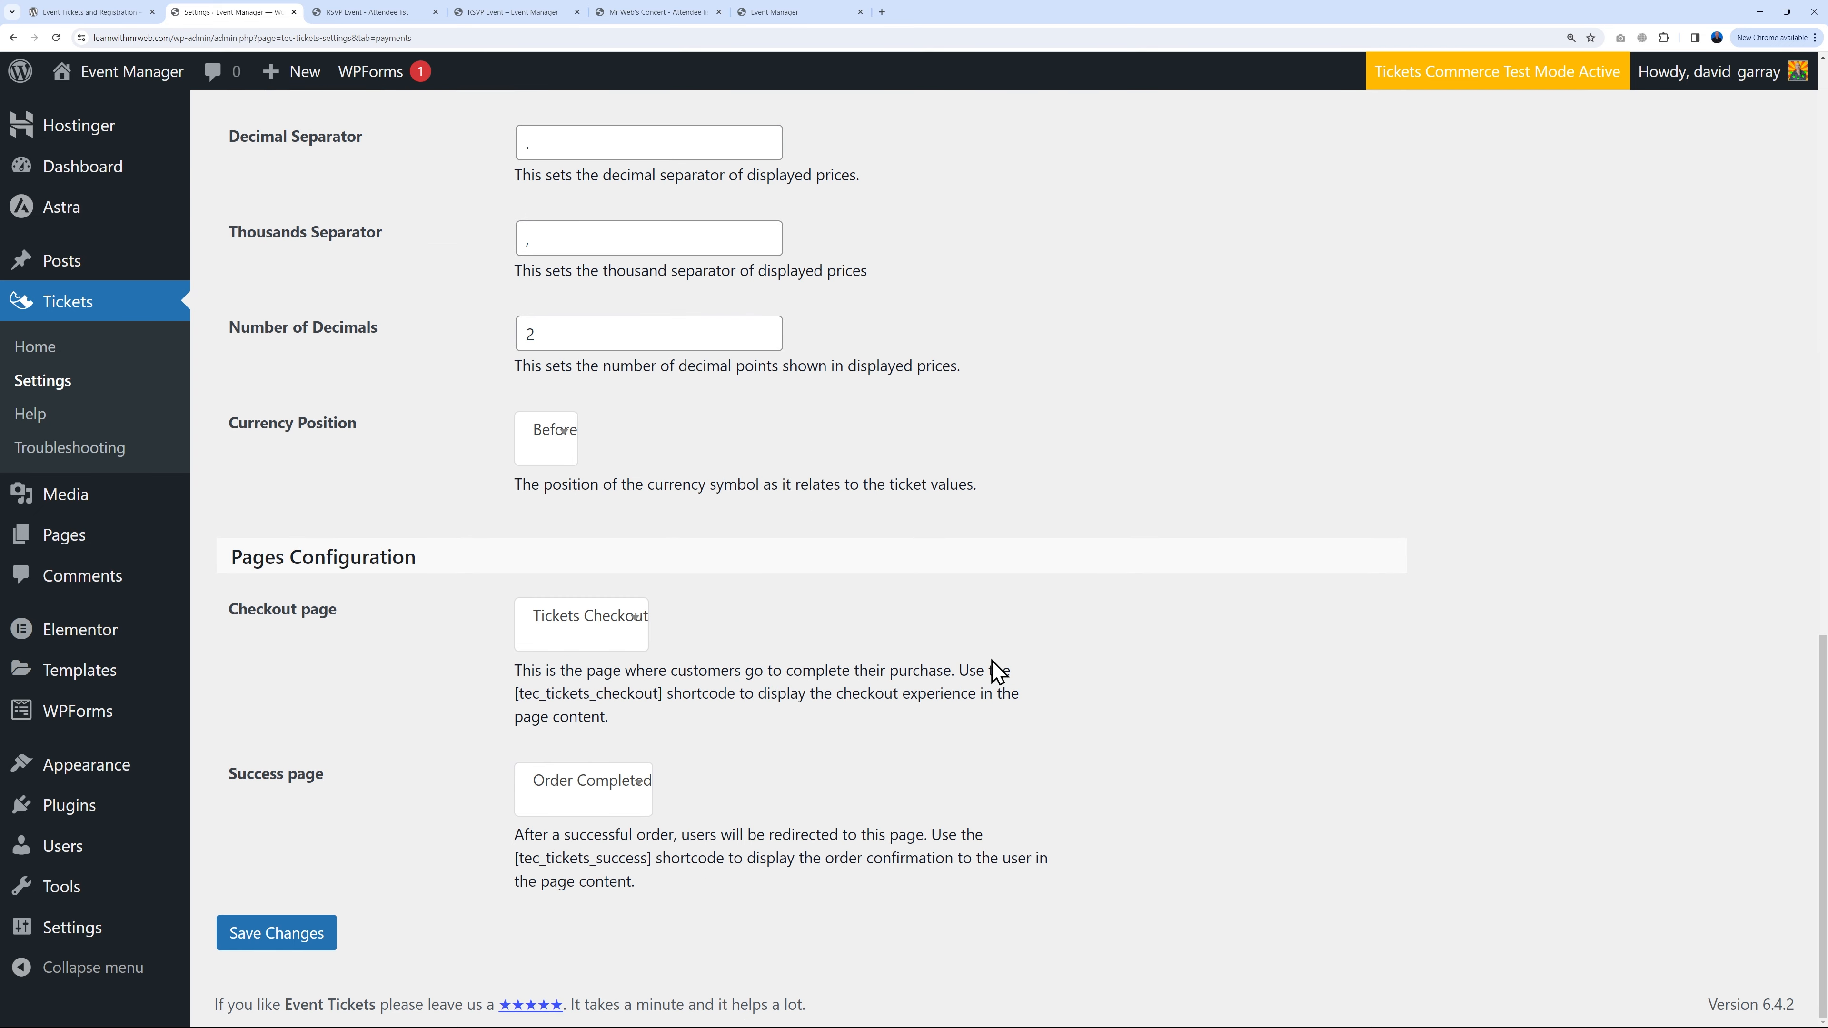
{"action": "left_click", "coordinate": [323, 932]}
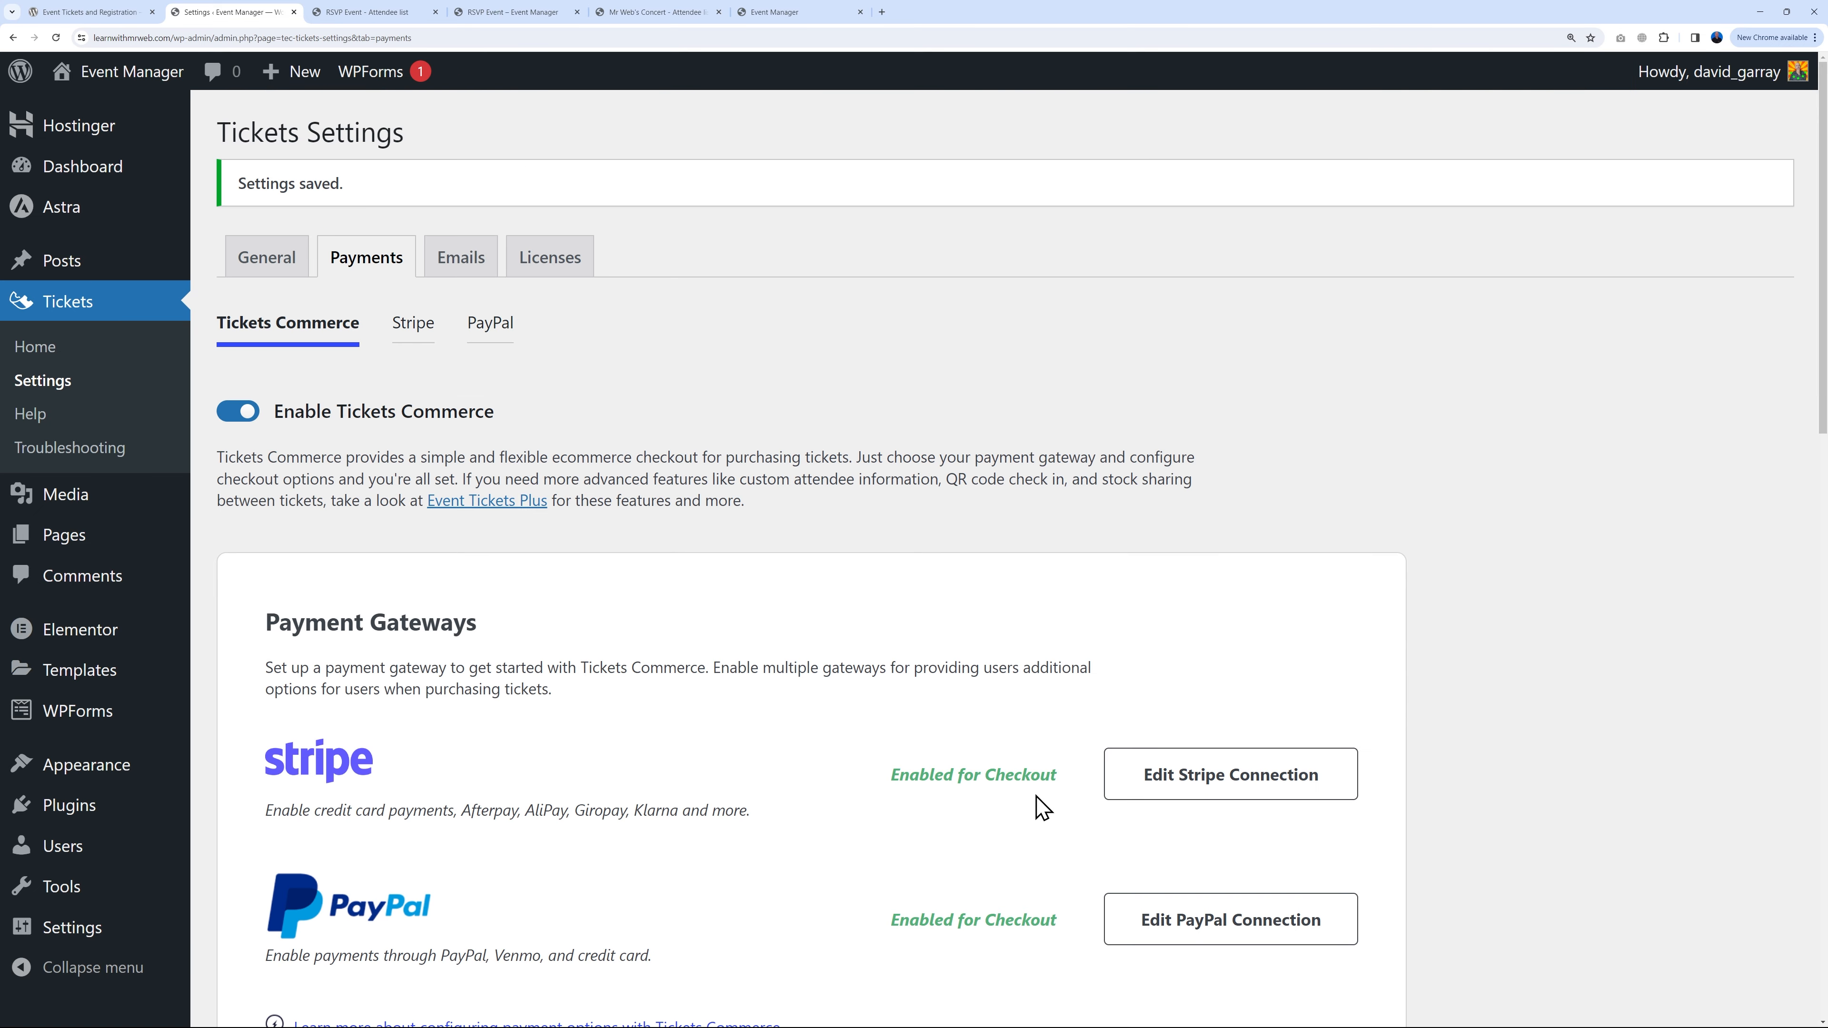